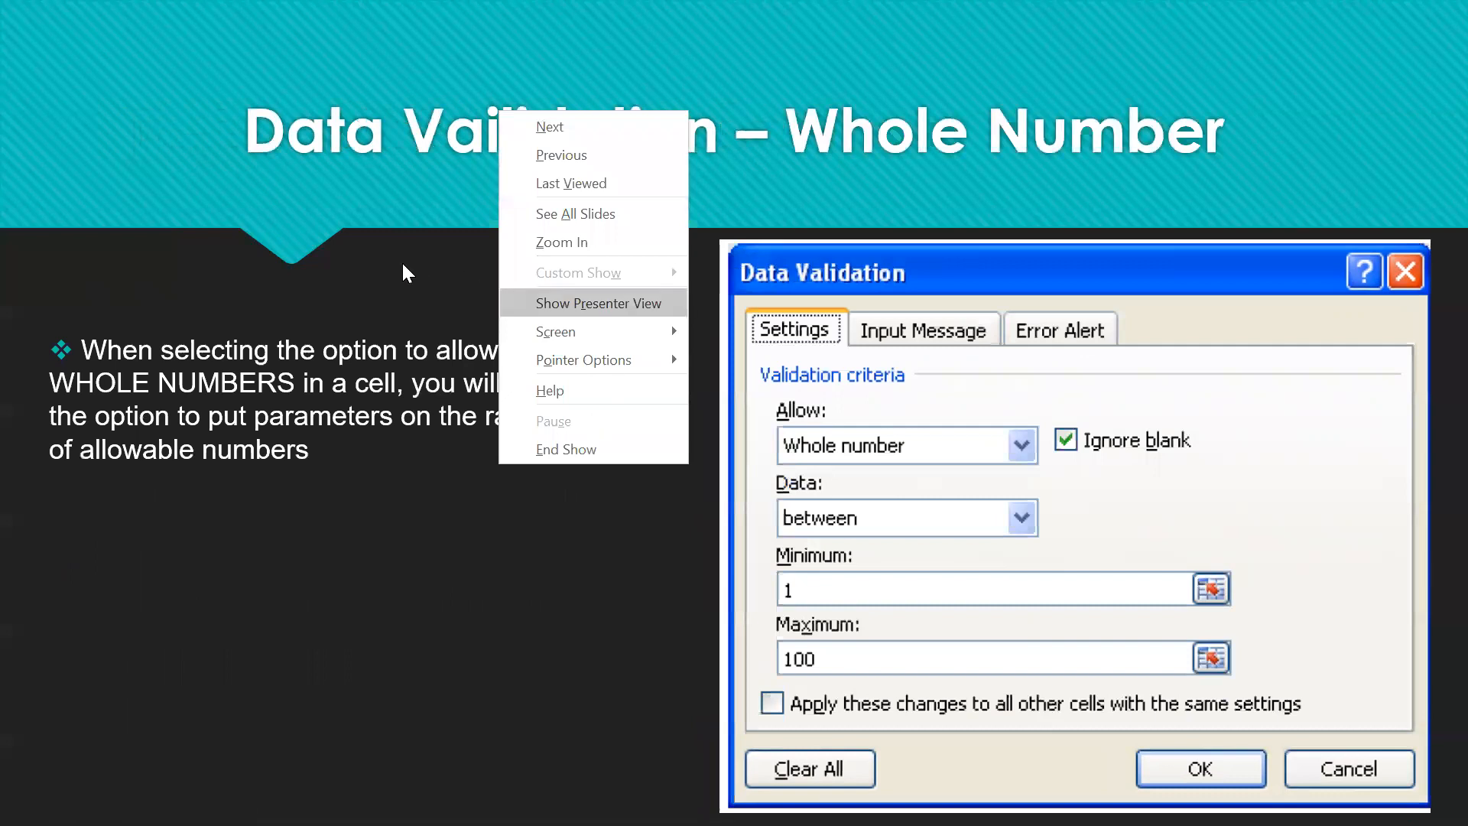
key("Escape")
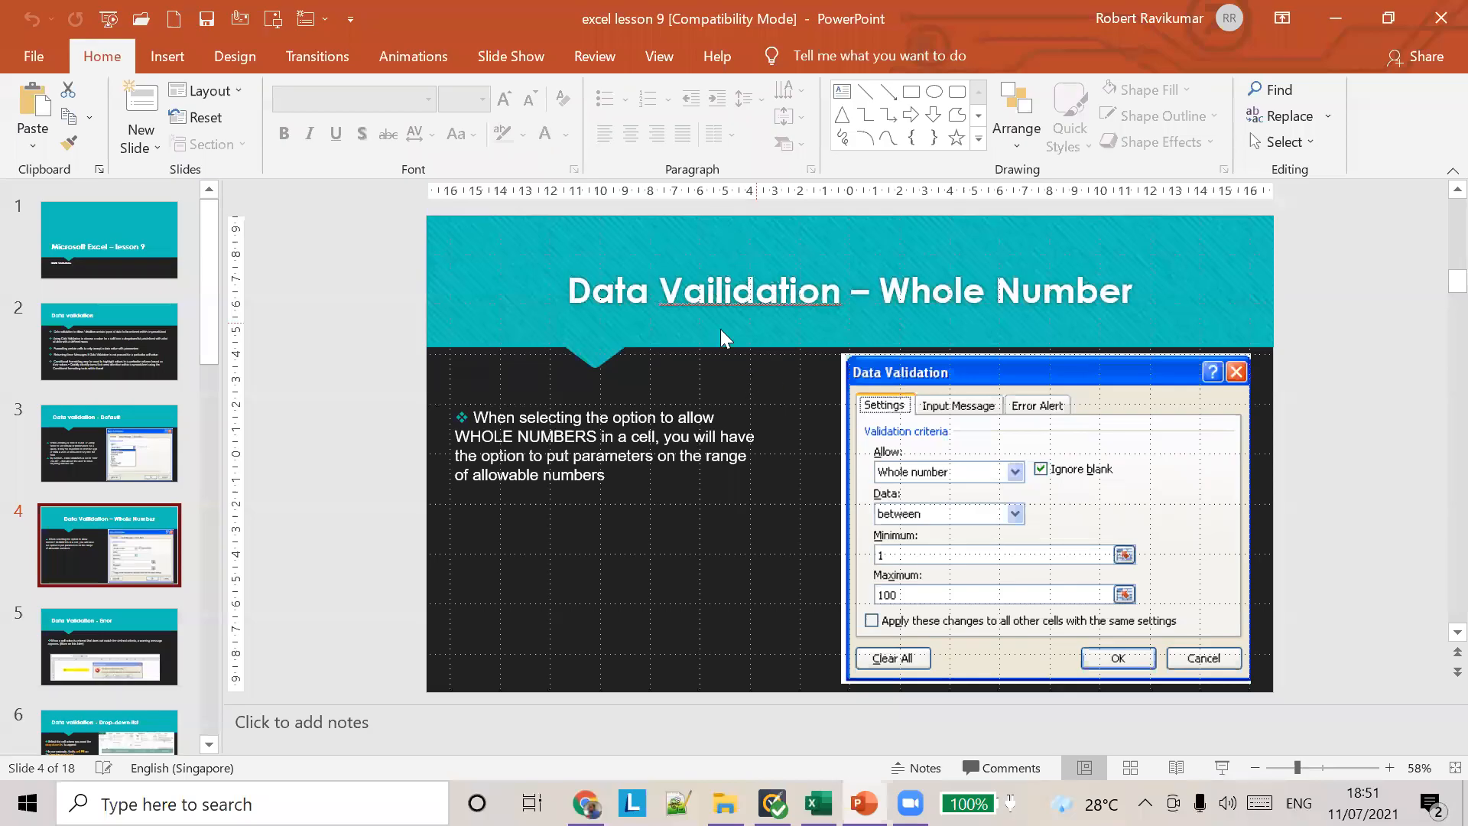
Step: Correct the spelling of "Validation" in the slide 4 title and resume the slide show from that slide
left_click(757, 299)
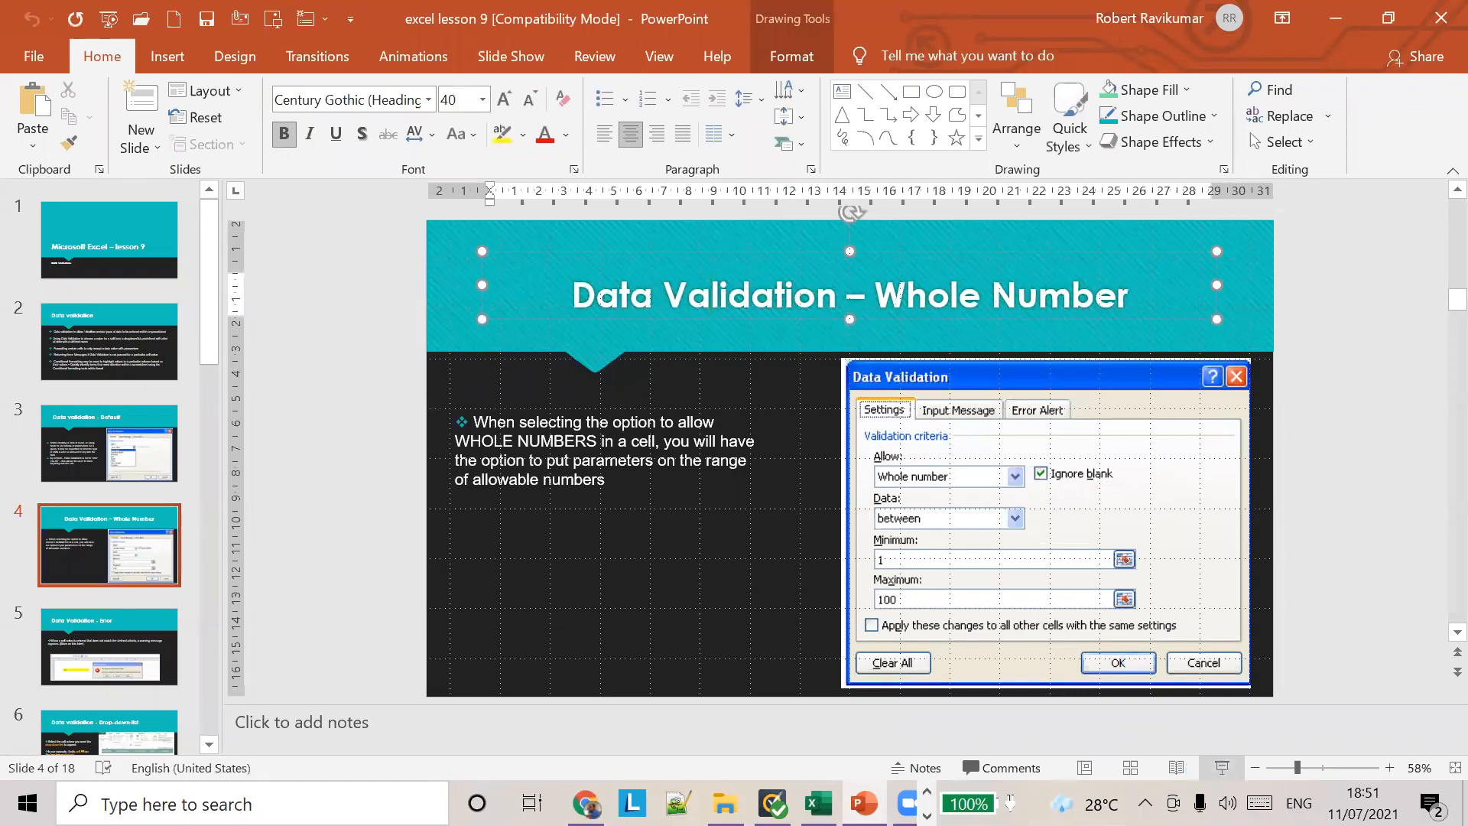
left_click(1229, 773)
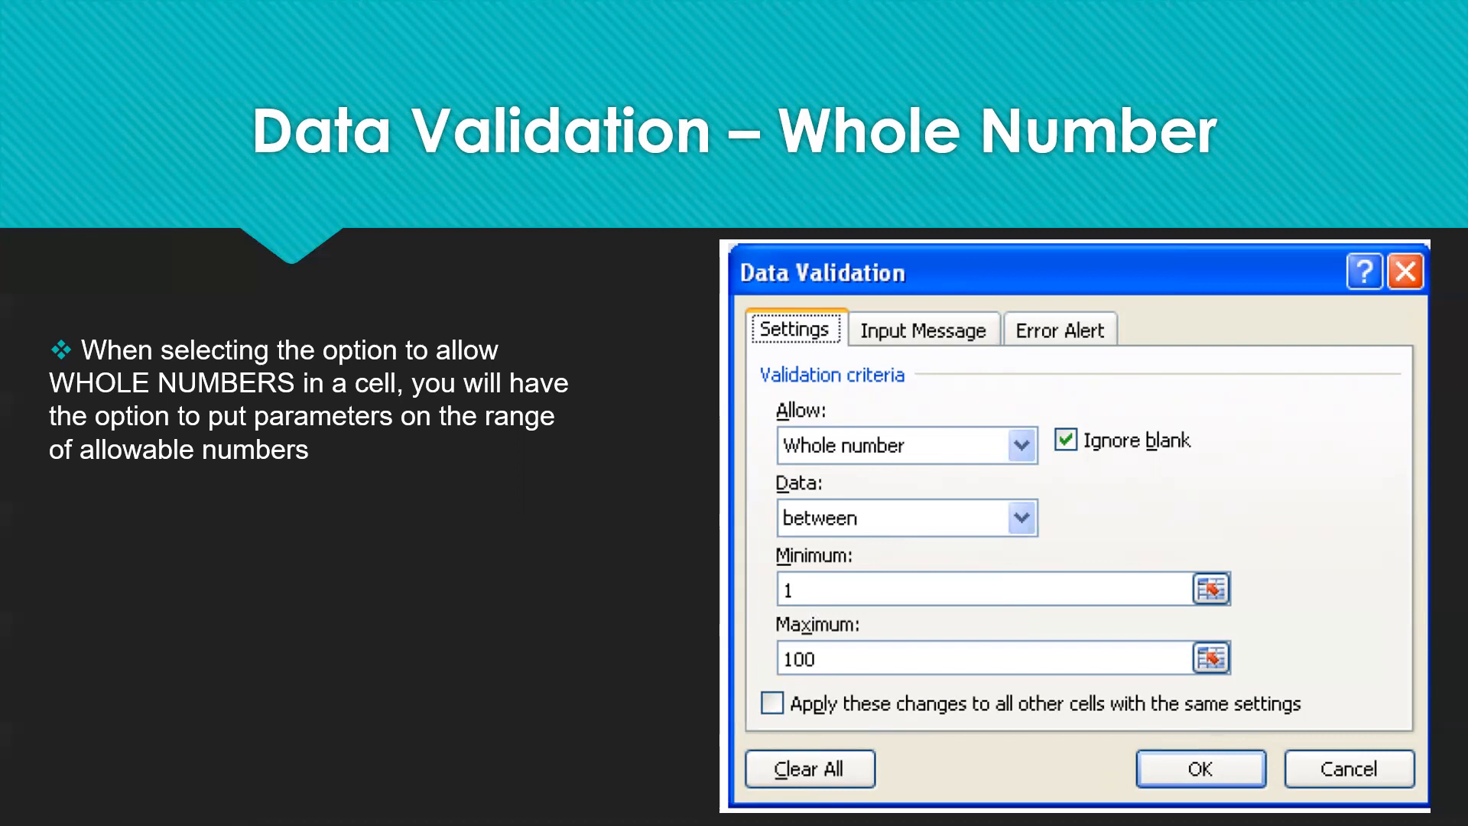
Step: Leave the slide show and open the practice workbook from Basic Computer Class > classes > 11th july in File Explorer
key("Escape")
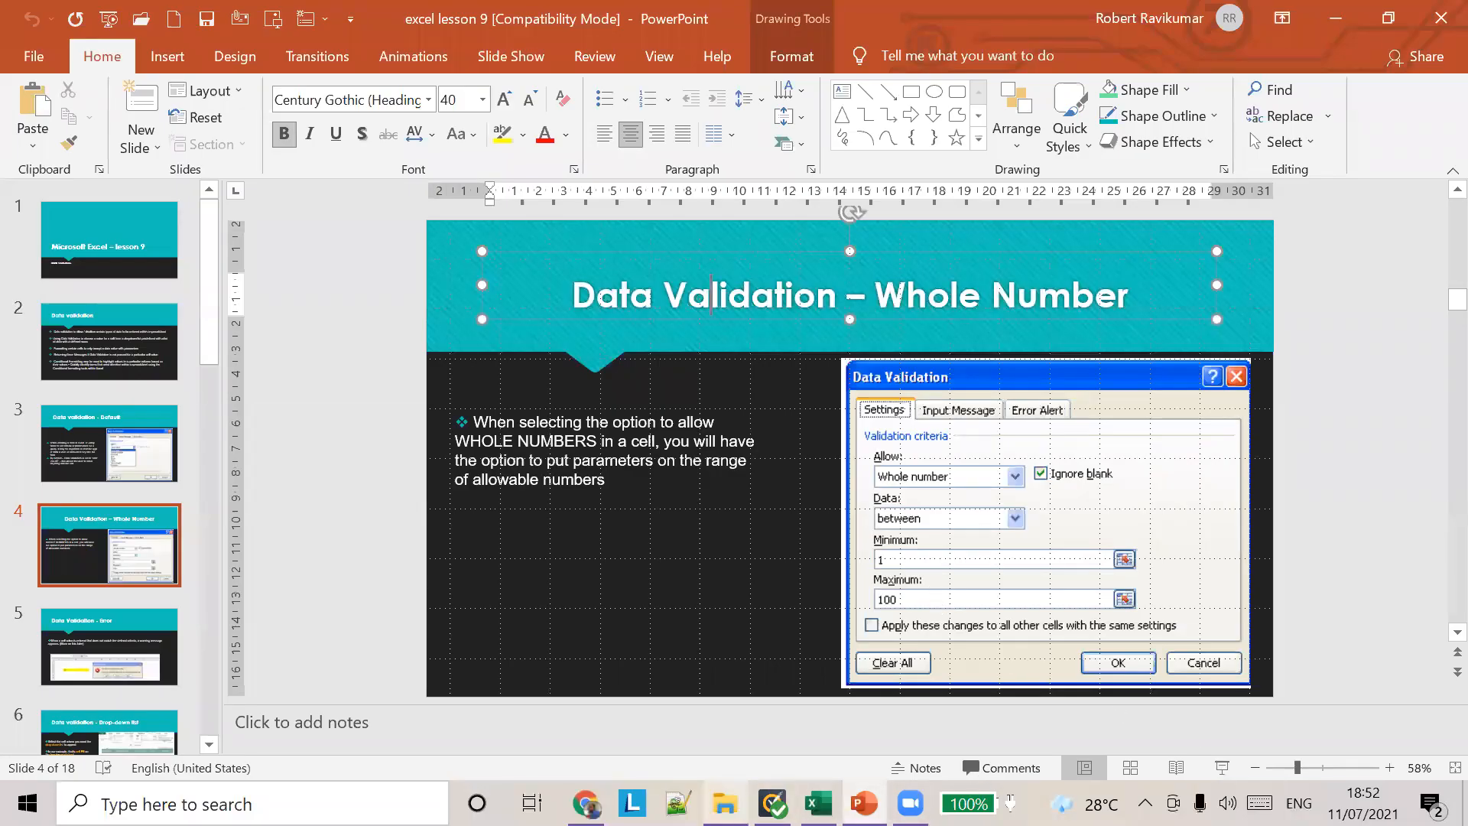
left_click(725, 803)
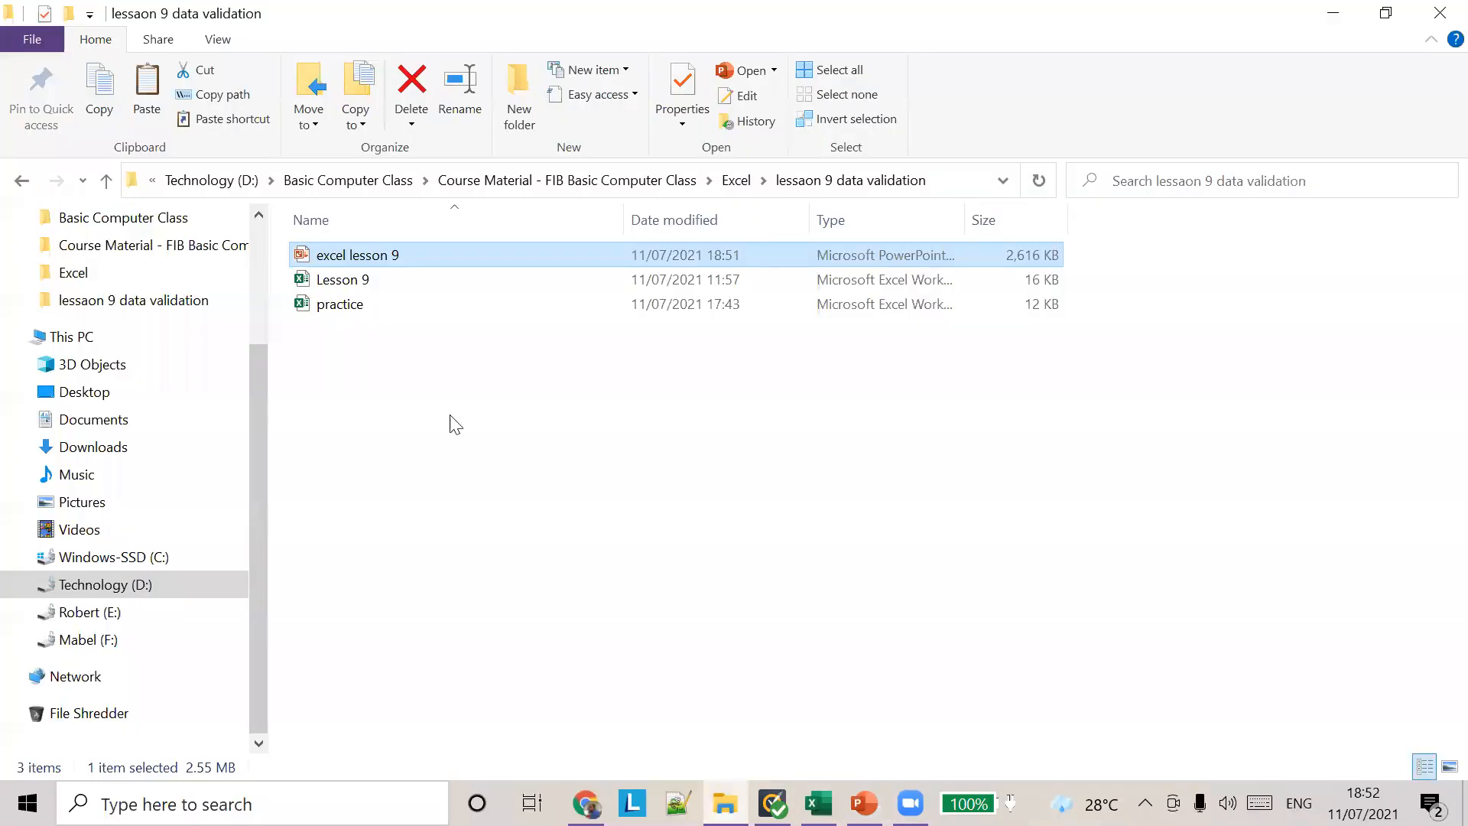
left_click(552, 182)
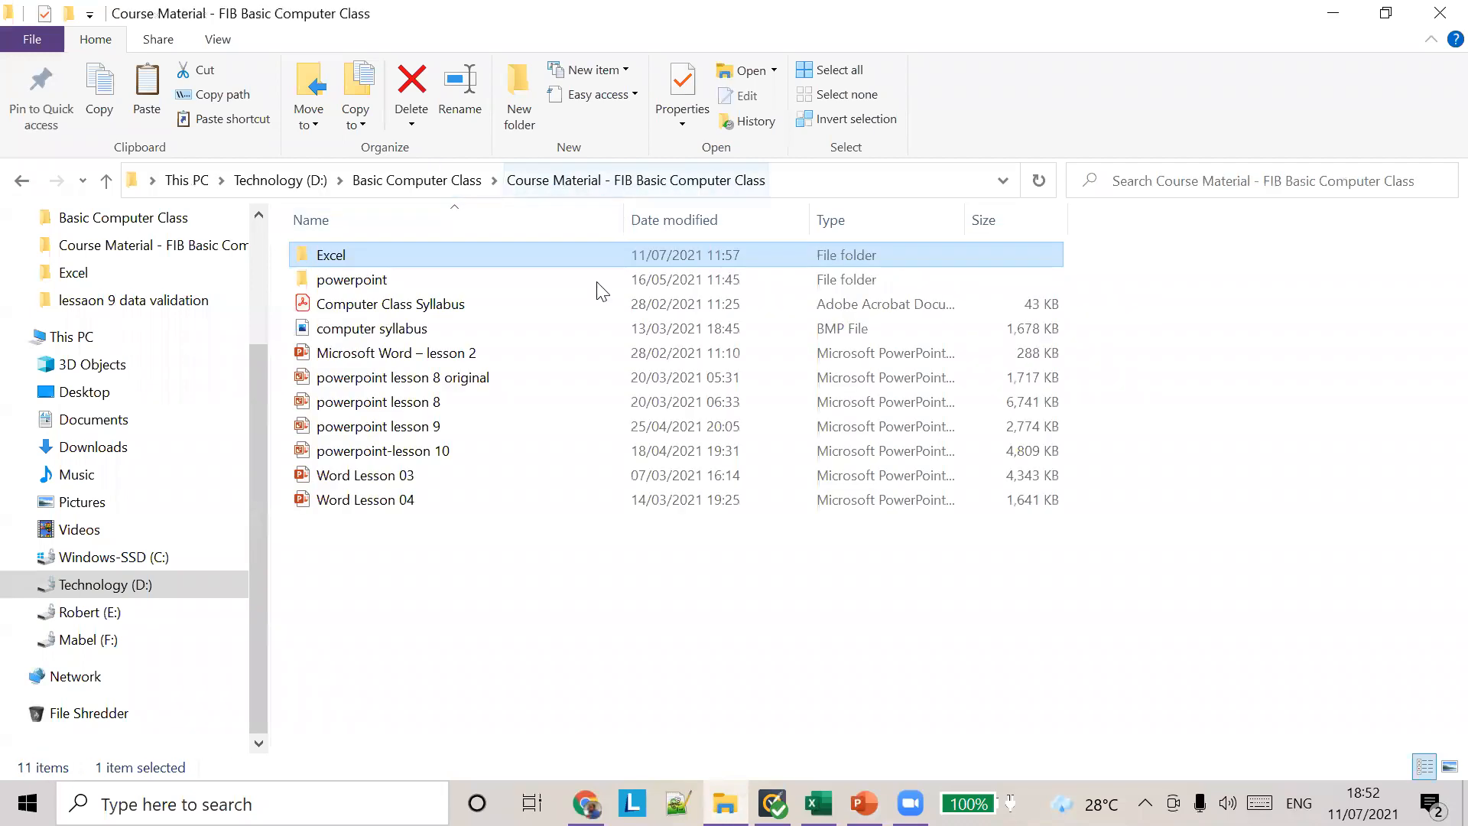
left_click(406, 178)
double_click(391, 383)
double_click(428, 256)
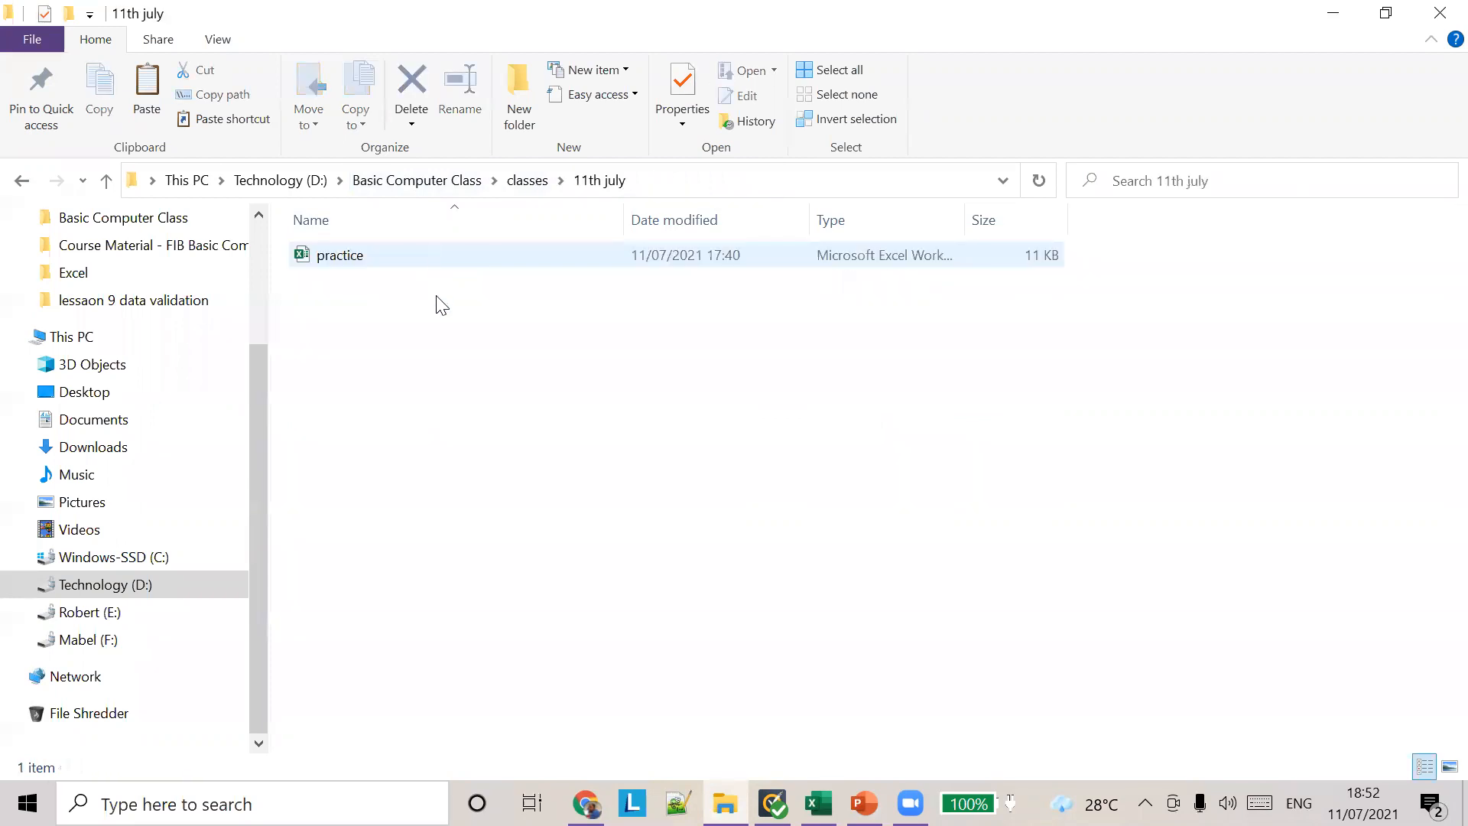
double_click(358, 260)
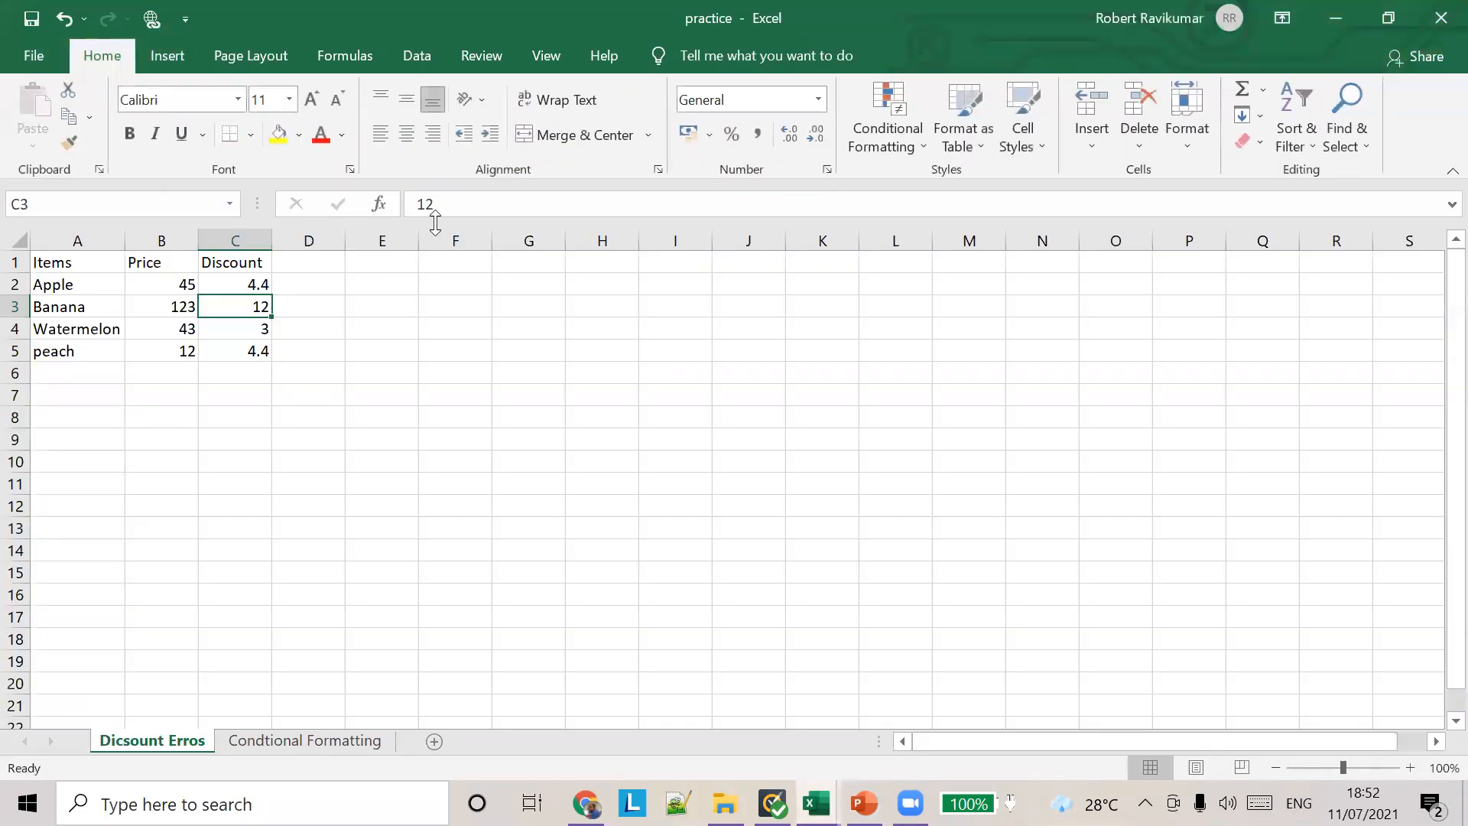
Step: Add a new worksheet and move it in front of the Dicsount Erros sheet
left_click(434, 739)
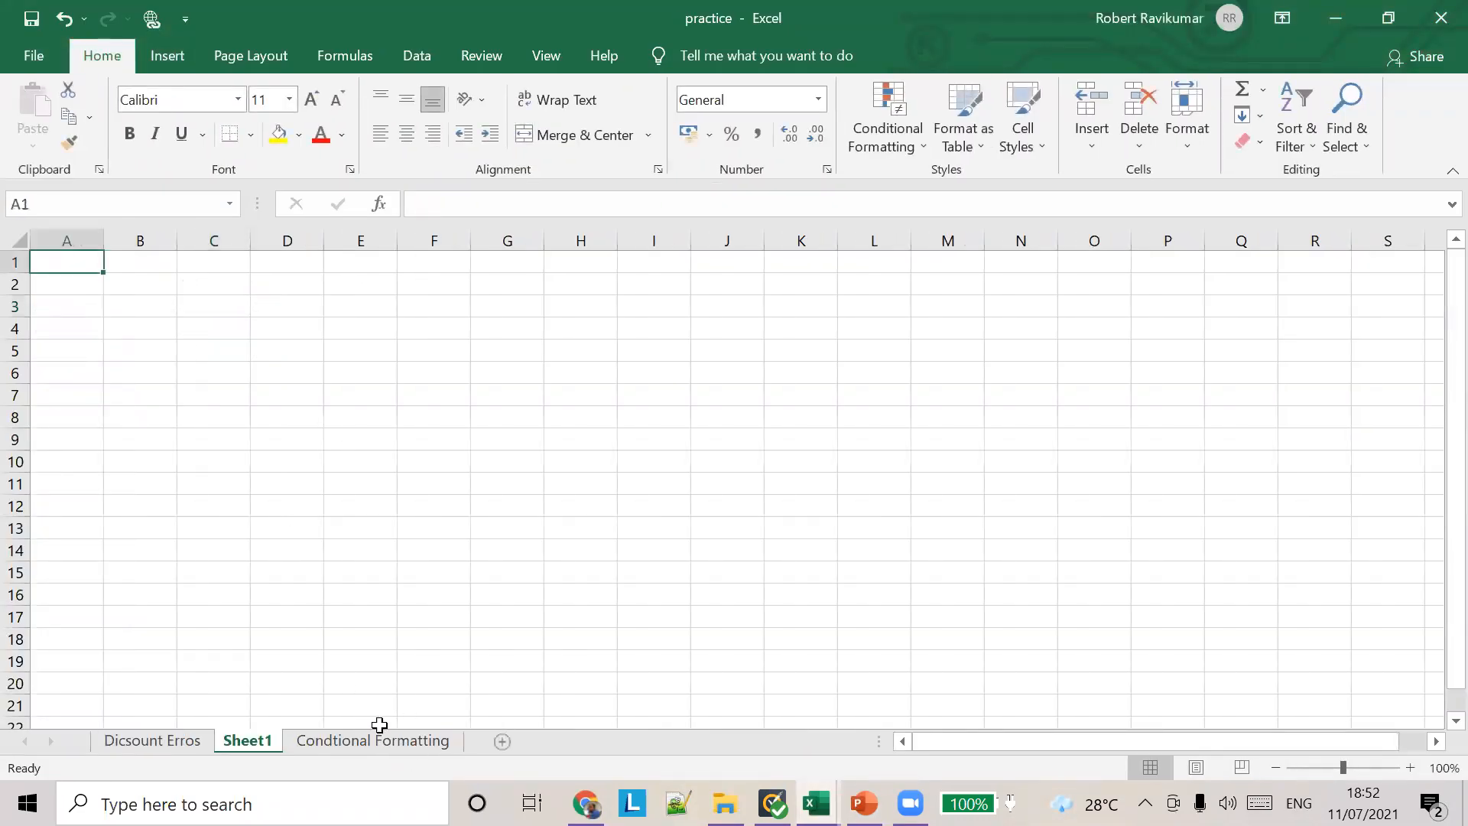
left_click_drag(239, 743, 145, 734)
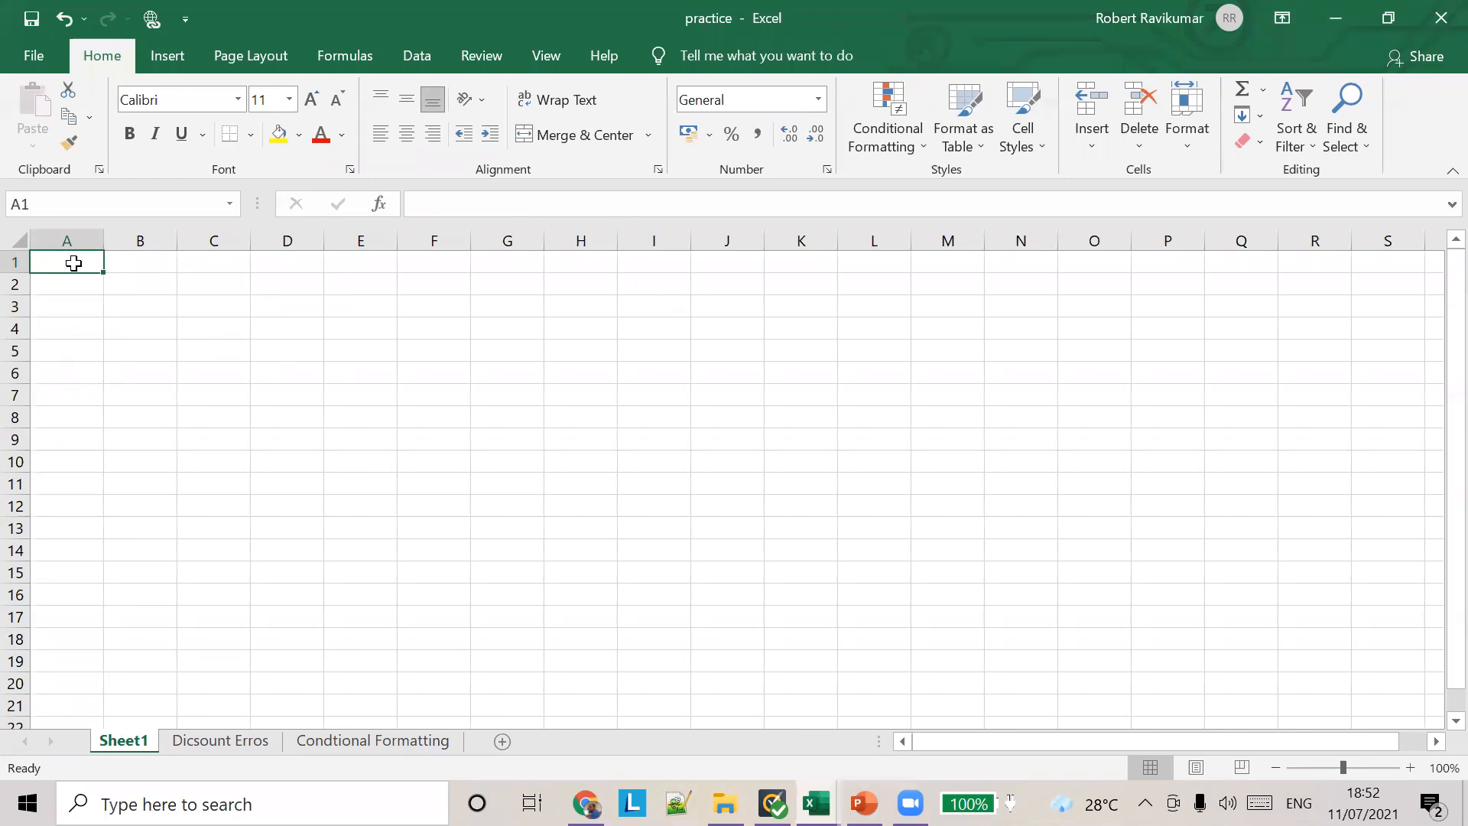
Step: Examine the default data validation settings of cell A1 and close them without changes
left_click(418, 60)
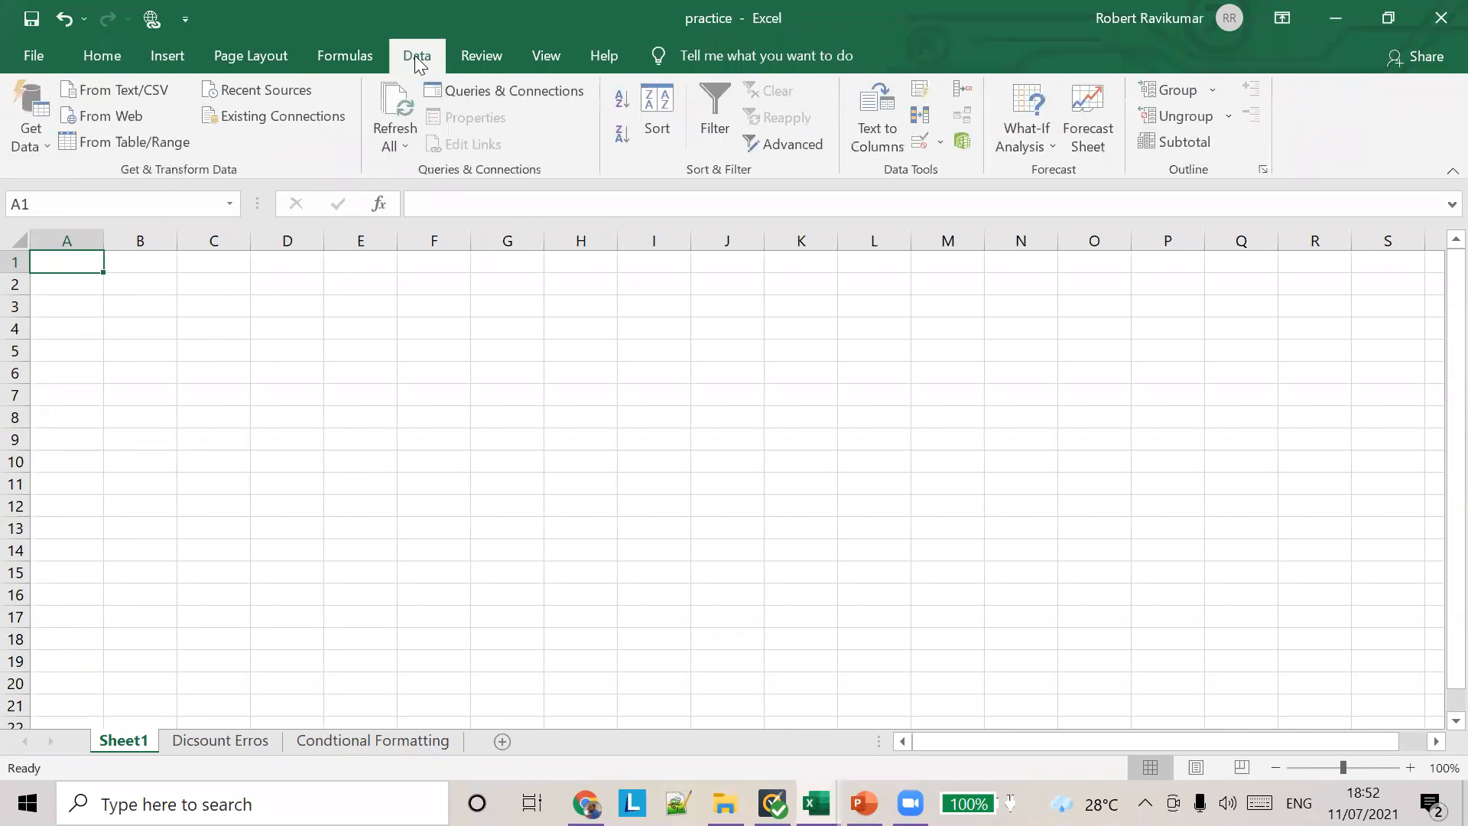
left_click(944, 142)
left_click(906, 165)
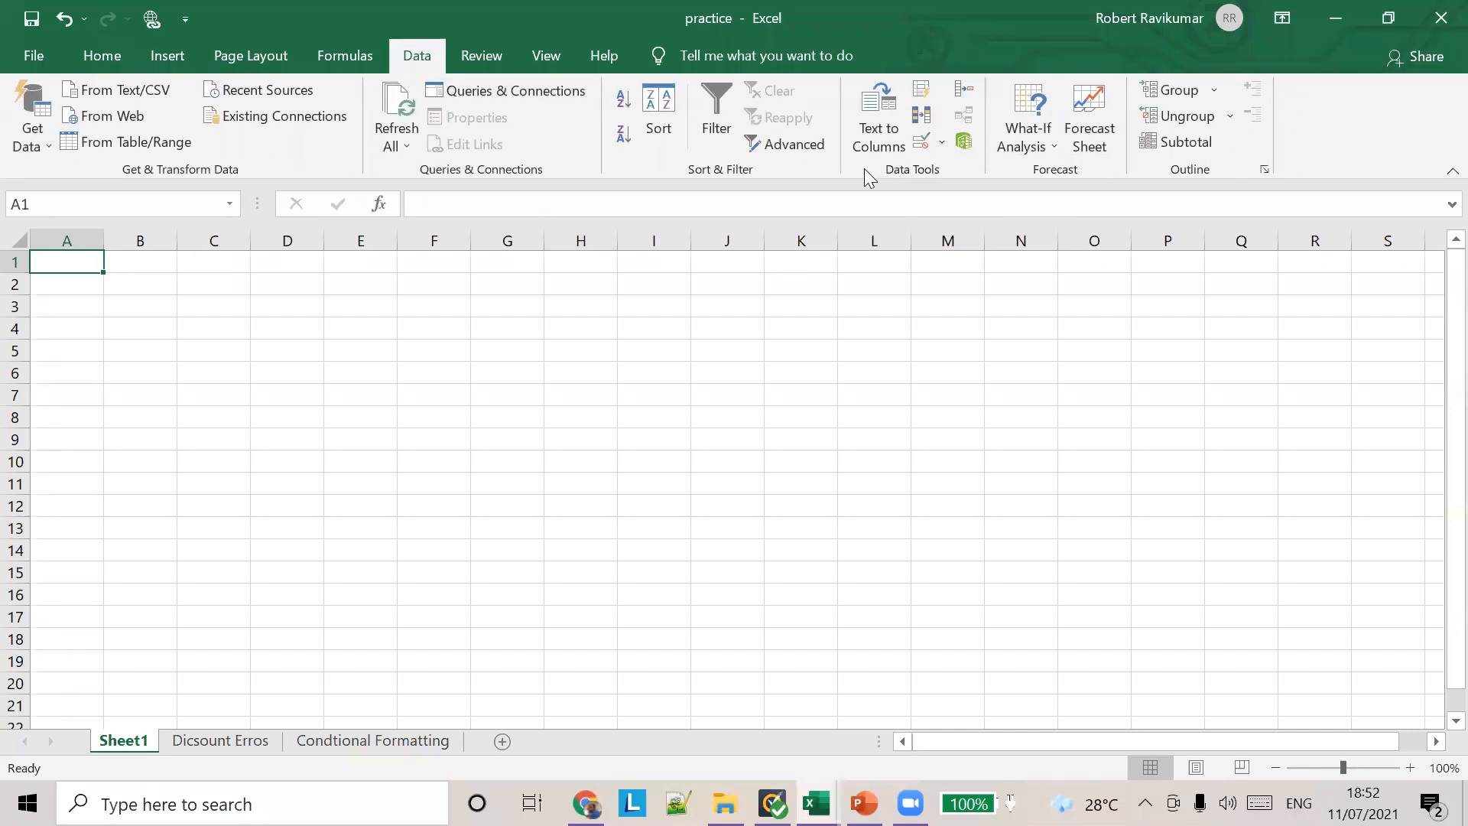
left_click(938, 145)
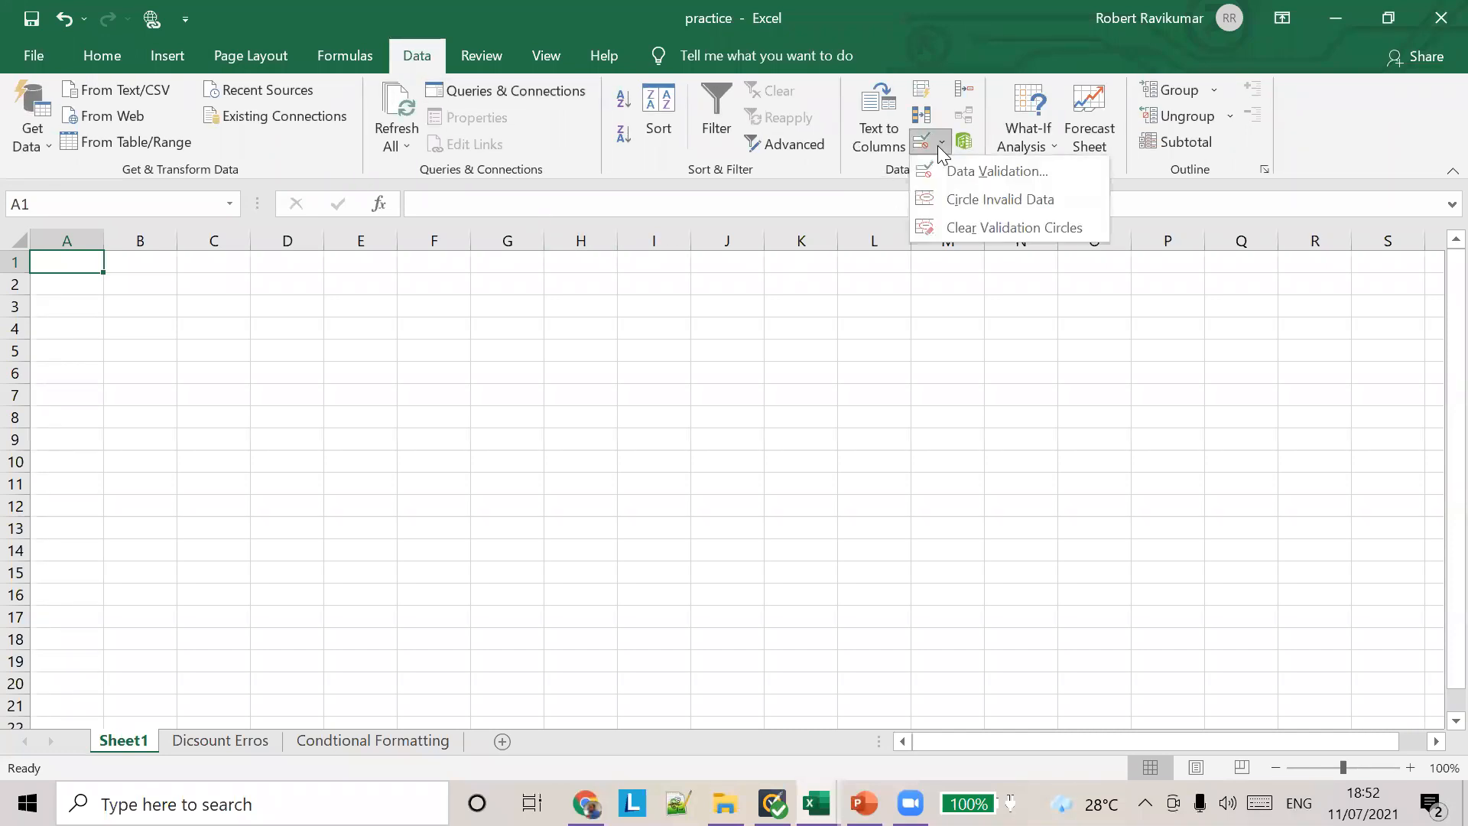
left_click(971, 173)
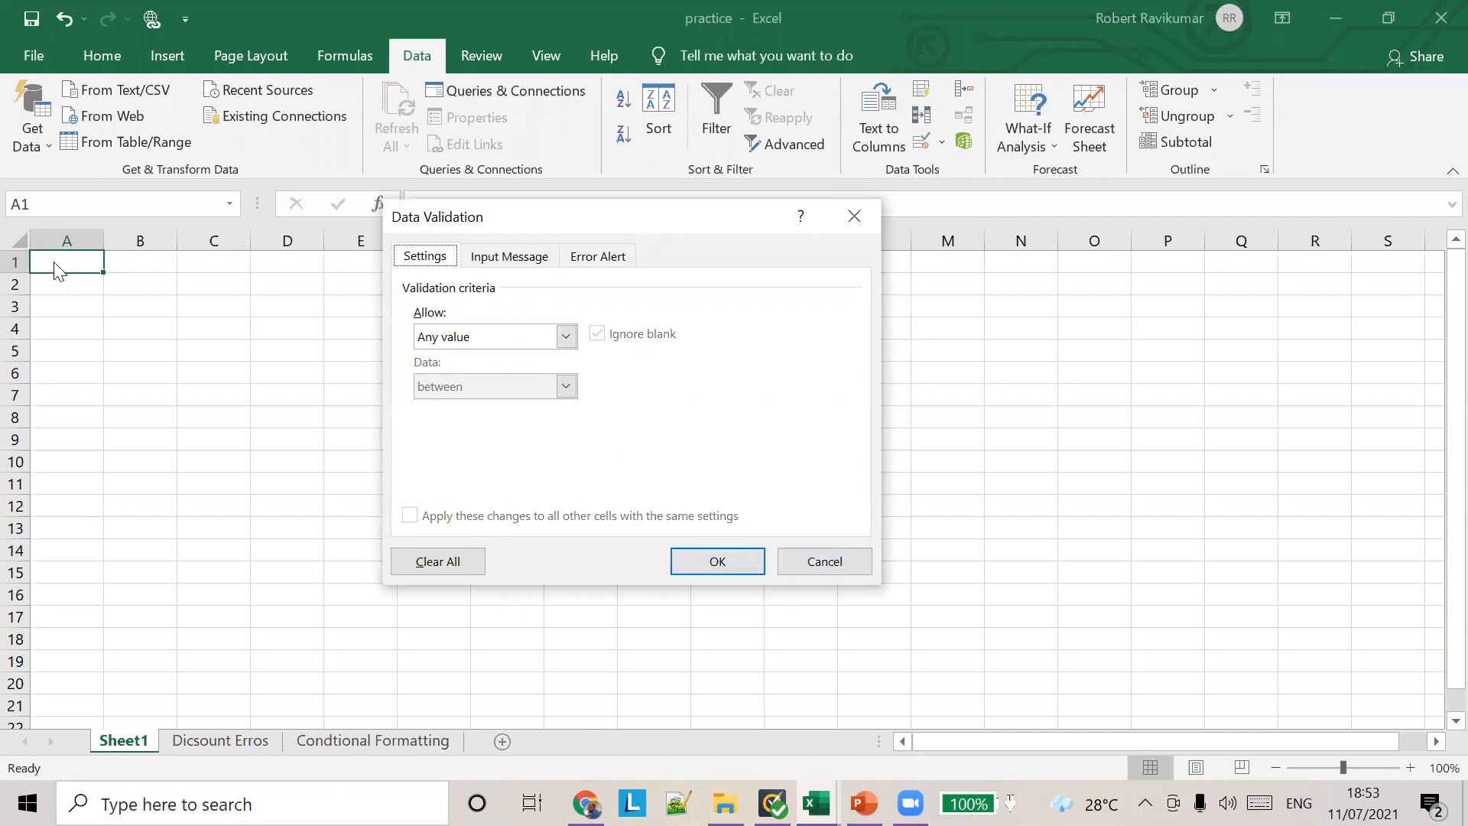
left_click(839, 571)
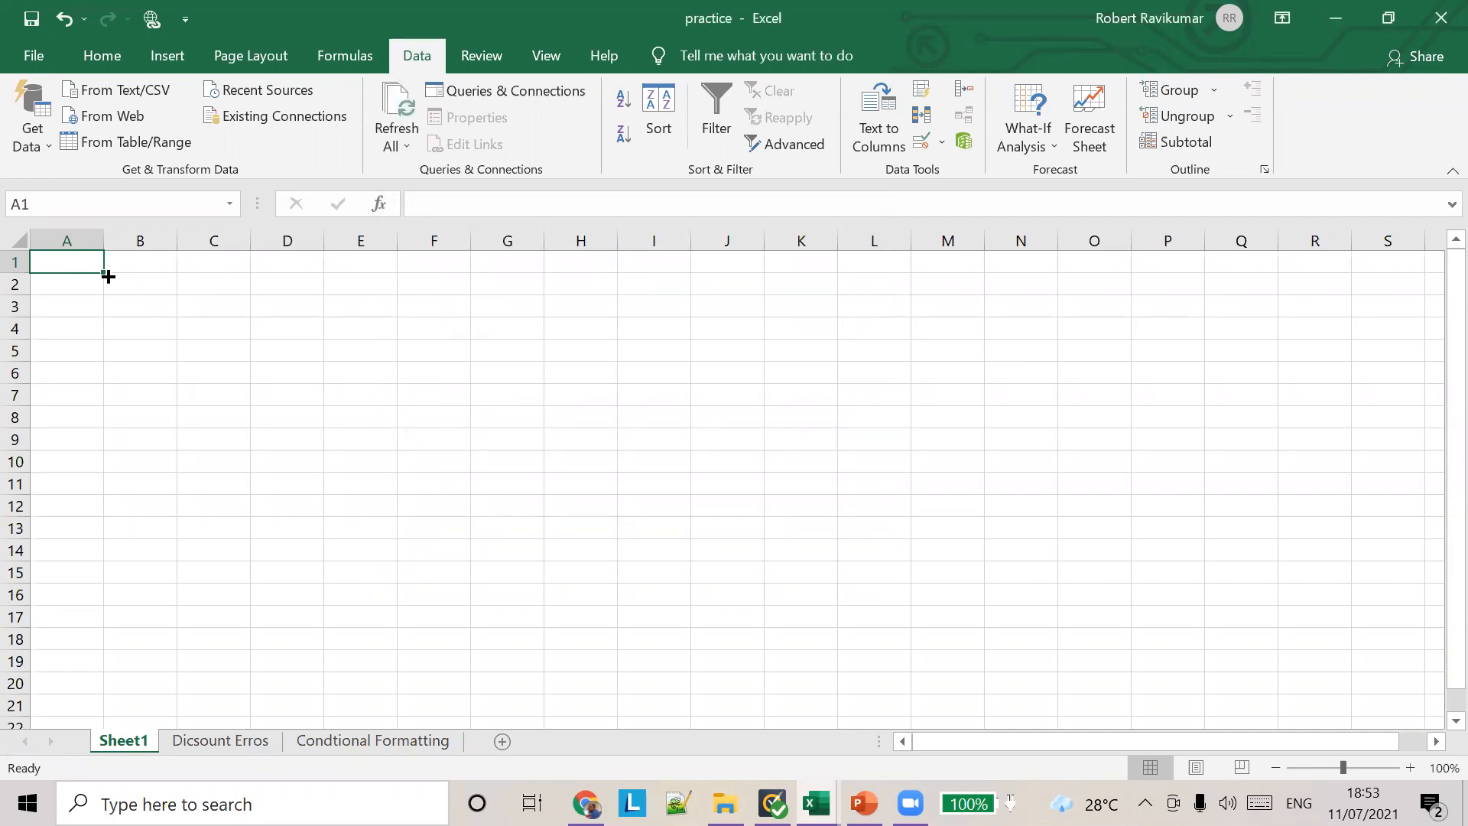
Step: Enter "sdfsadf123123123" in cell A1 and widen column A to fit the text
type("sdfsadf123123123")
left_click(101, 240)
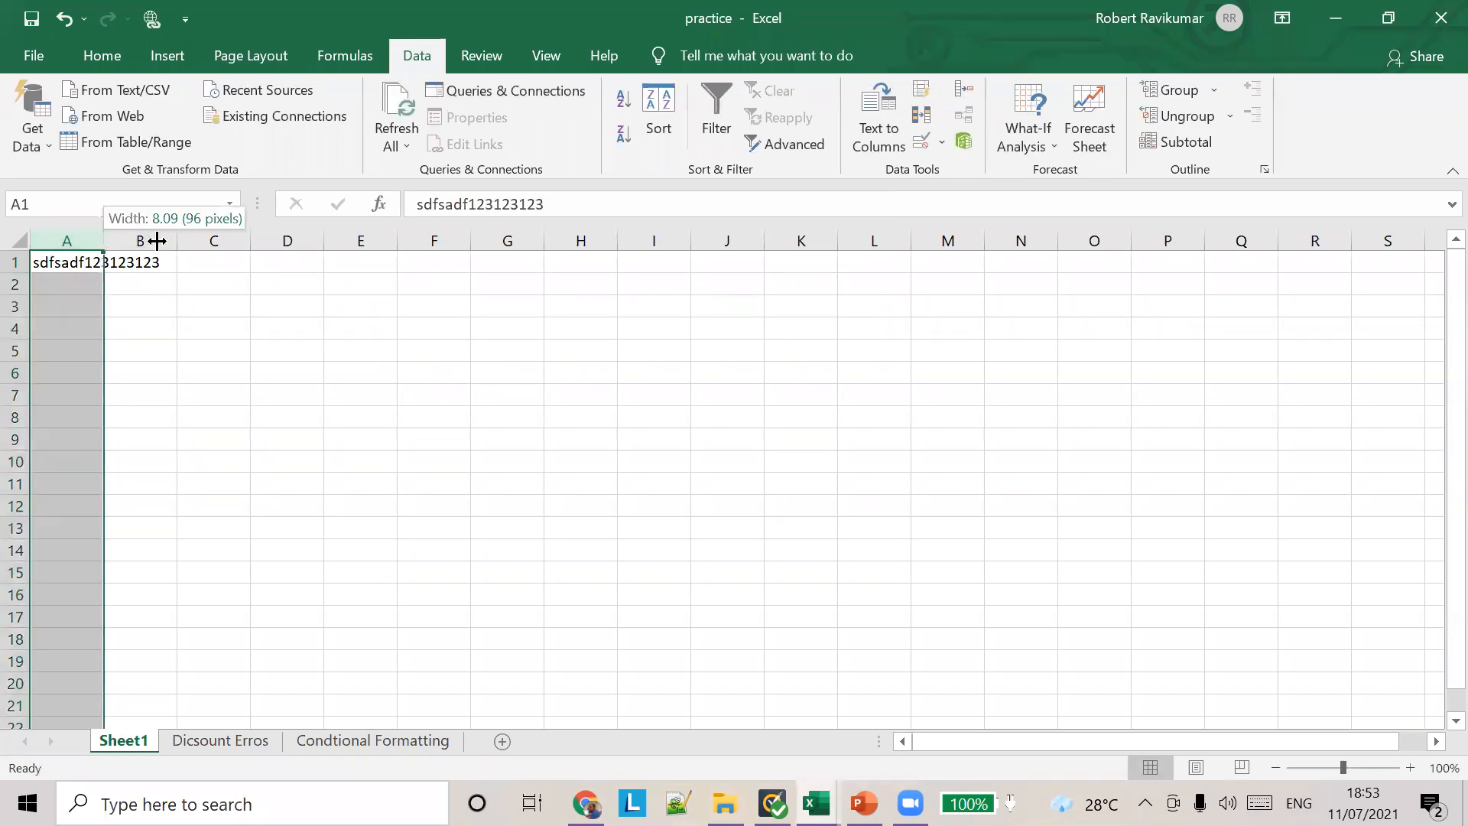
left_click_drag(122, 240, 222, 240)
left_click(131, 263)
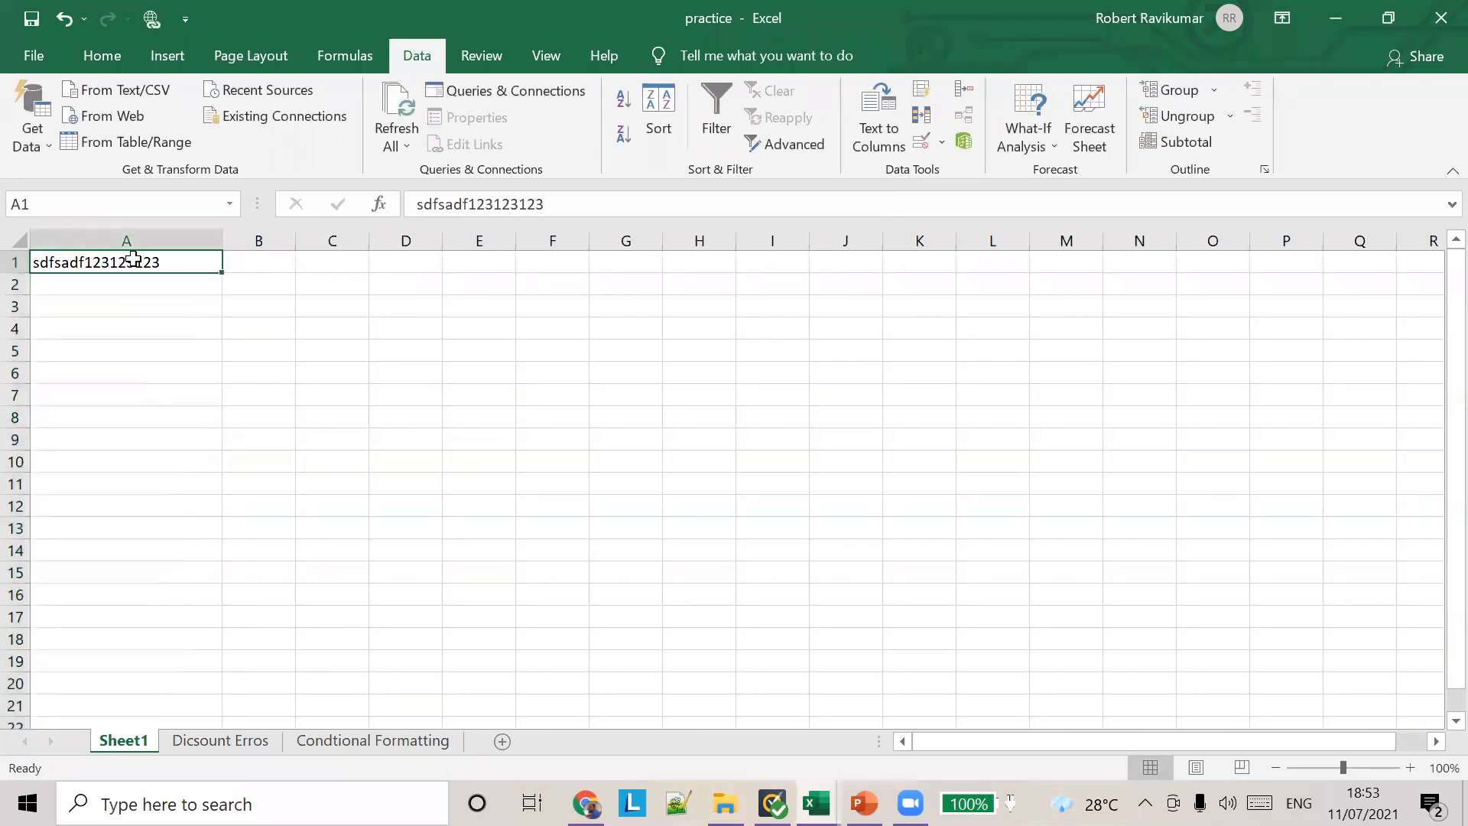
Step: Restrict cell A1 with data validation to whole numbers between 1 and 100
right_click(133, 258)
left_click(115, 264)
left_click(945, 145)
left_click(956, 170)
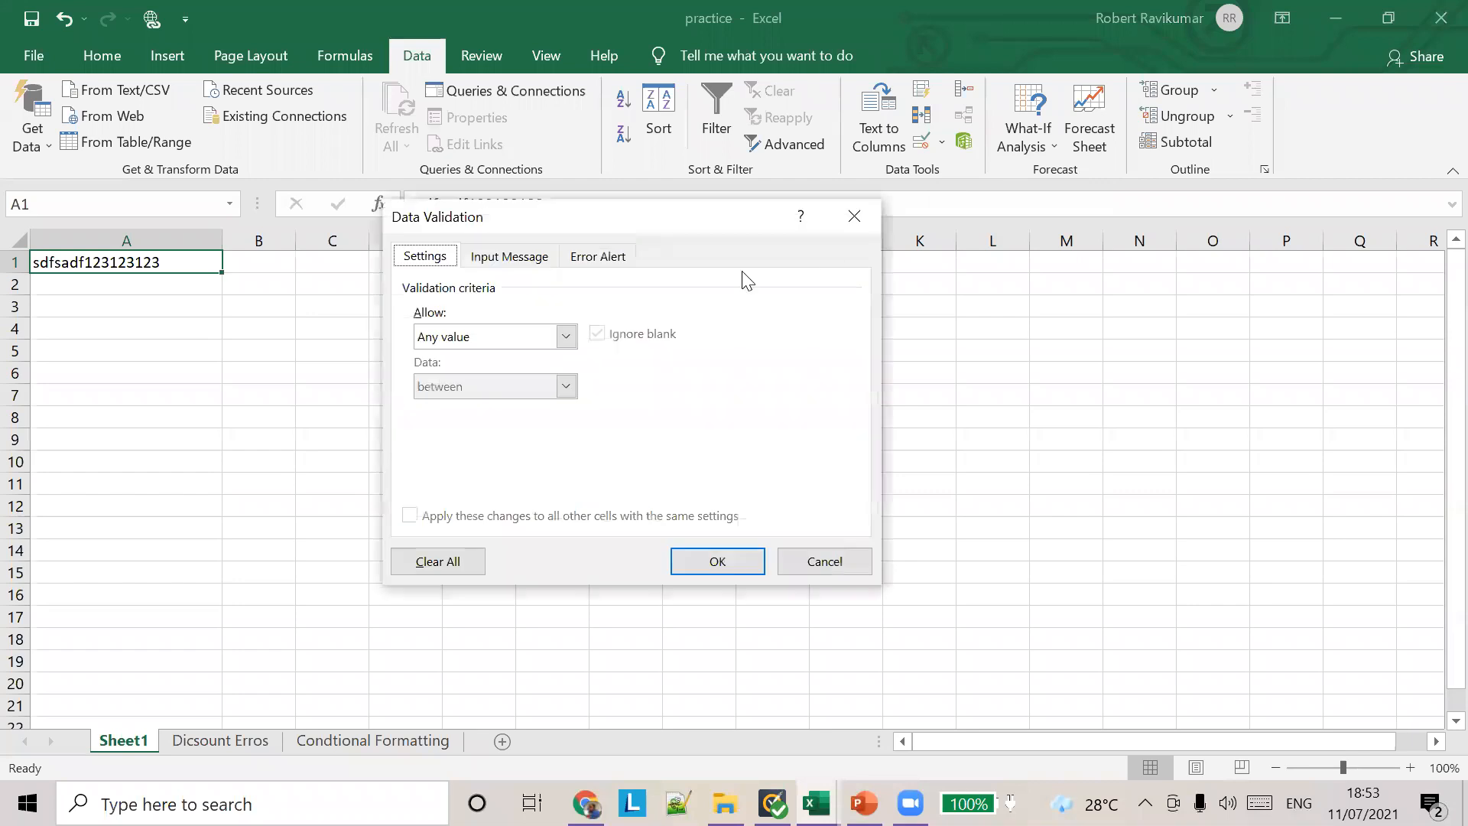
left_click(565, 337)
left_click(478, 368)
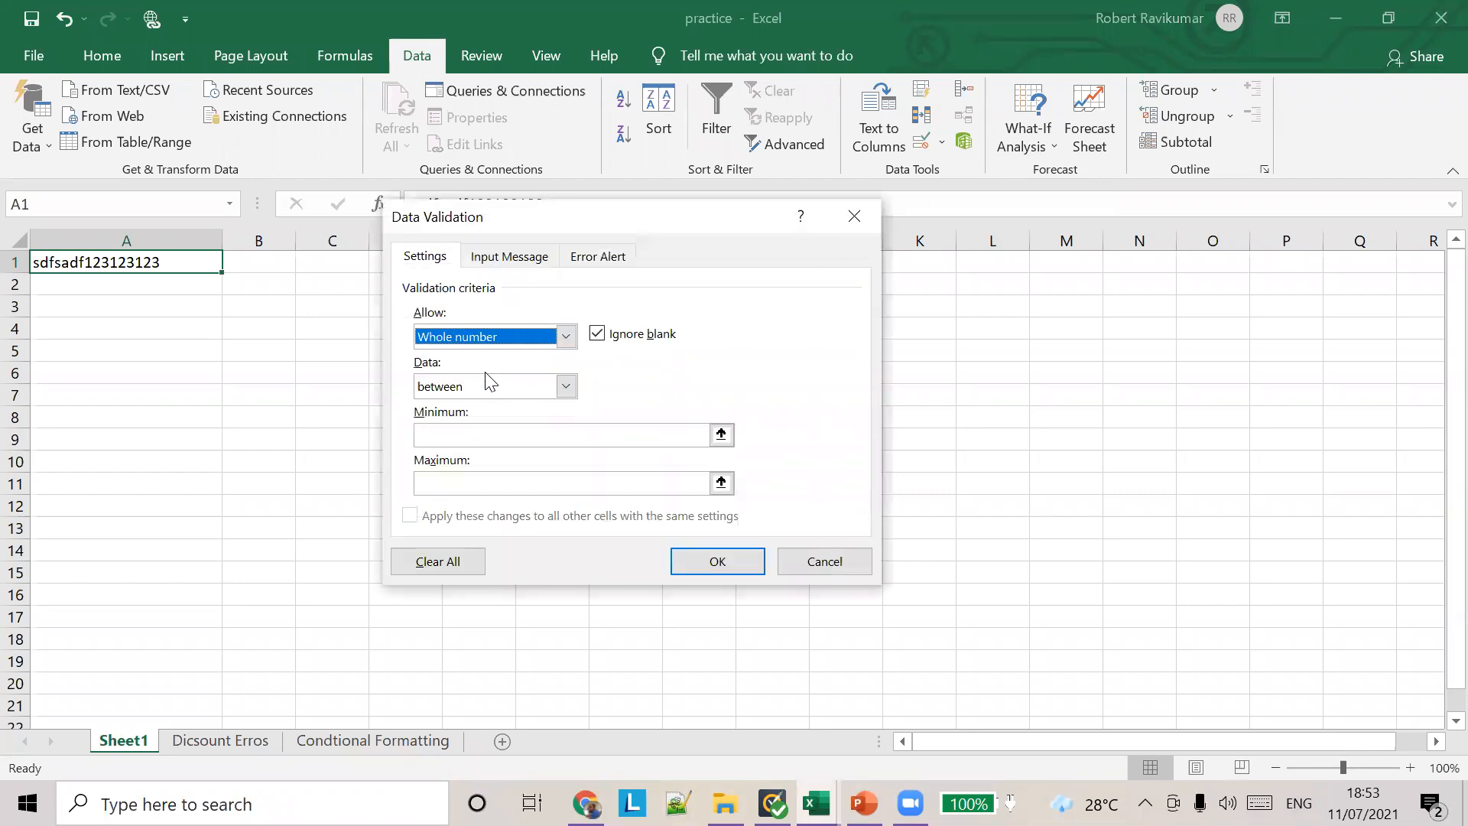
left_click(523, 432)
type("1")
key("Tab")
type("10")
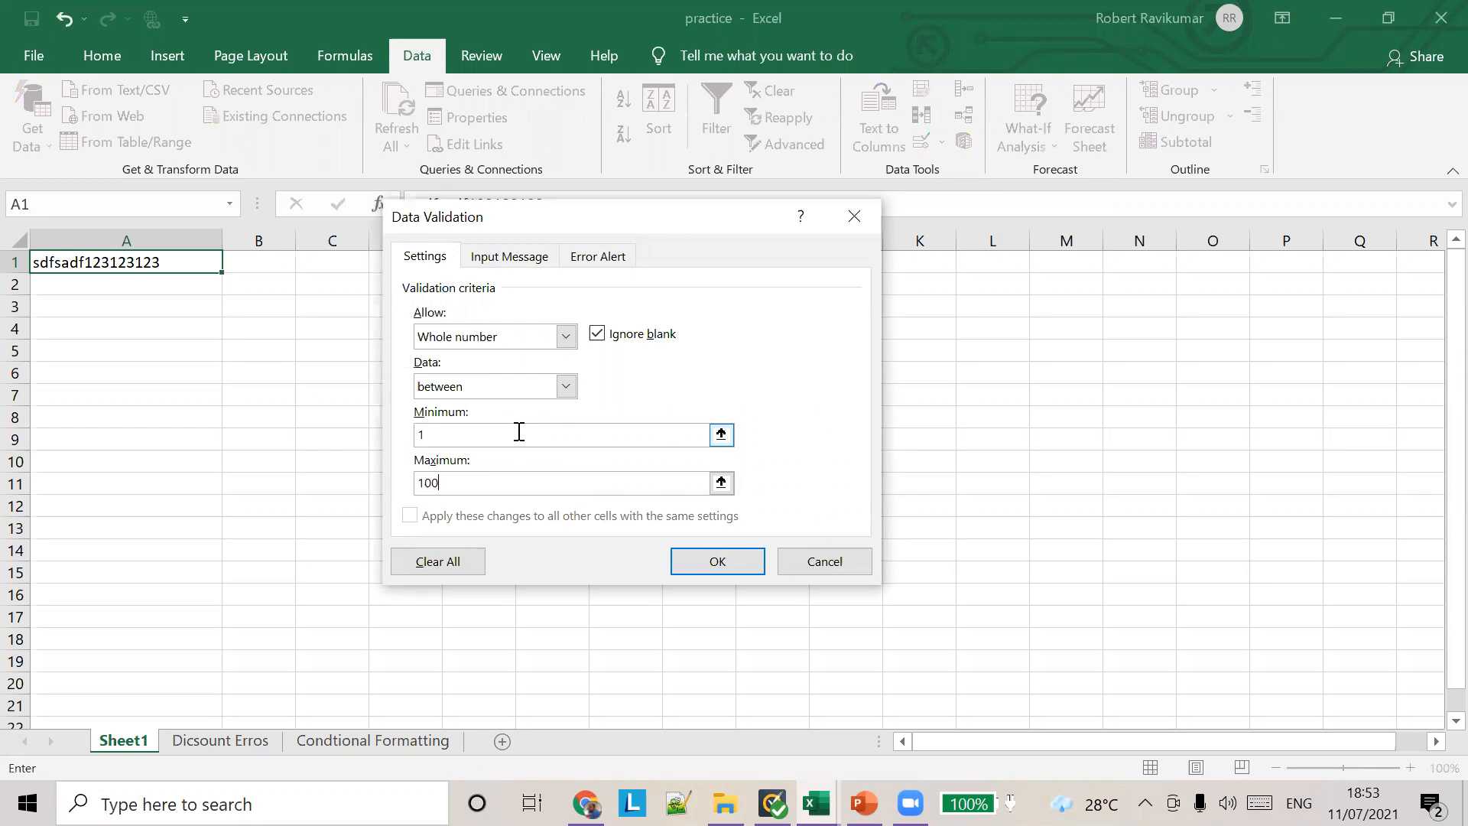
left_click(705, 557)
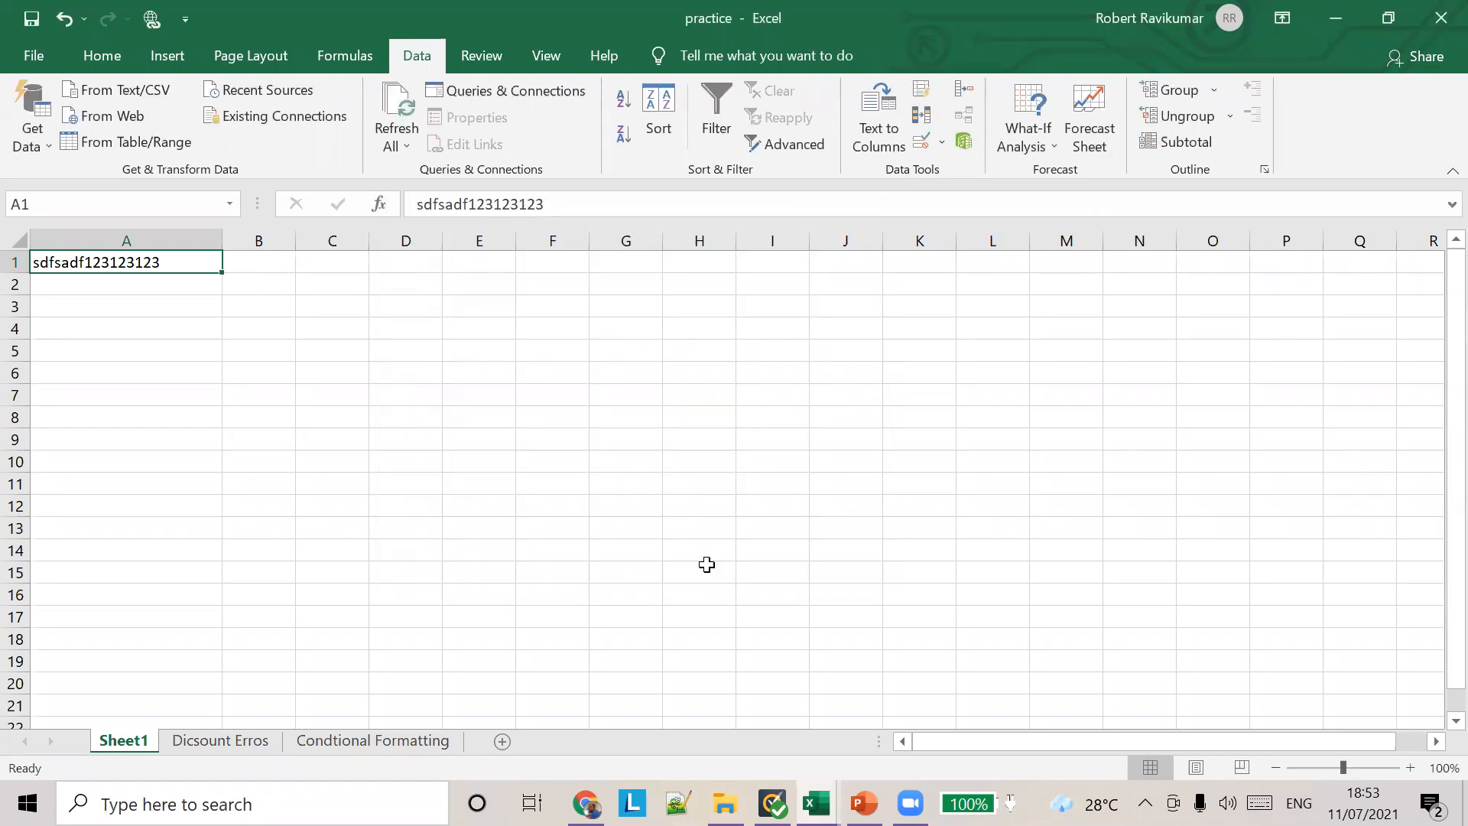
Step: Test the validation rule by replacing the text in cell A1 with 12
key("Right")
left_click(153, 262)
type("12")
key("Right")
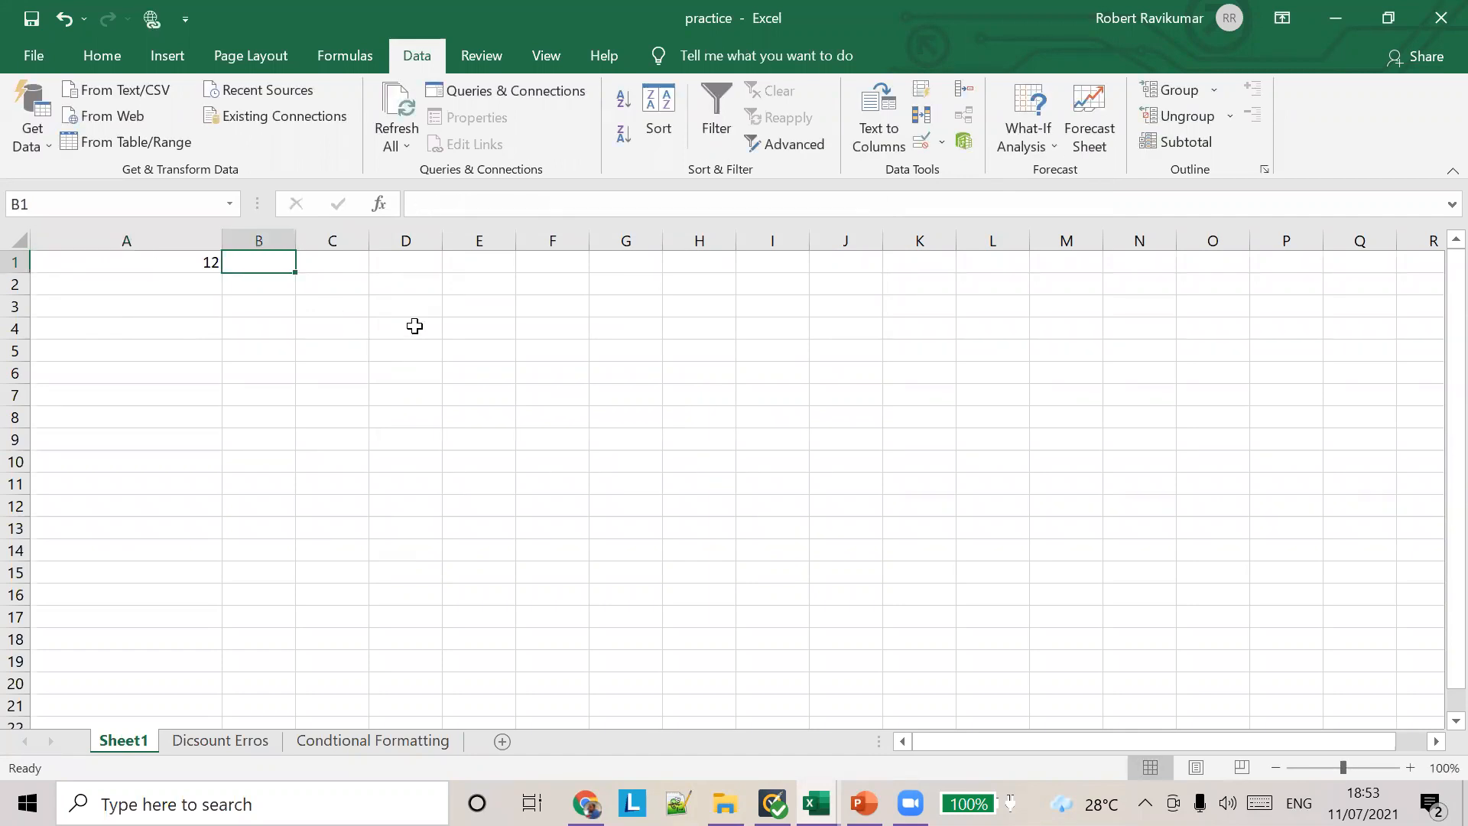
Step: Try to enter the text "ads" in the validated cell A1 and cancel the entry
left_click(205, 262)
type("ads")
key("Return")
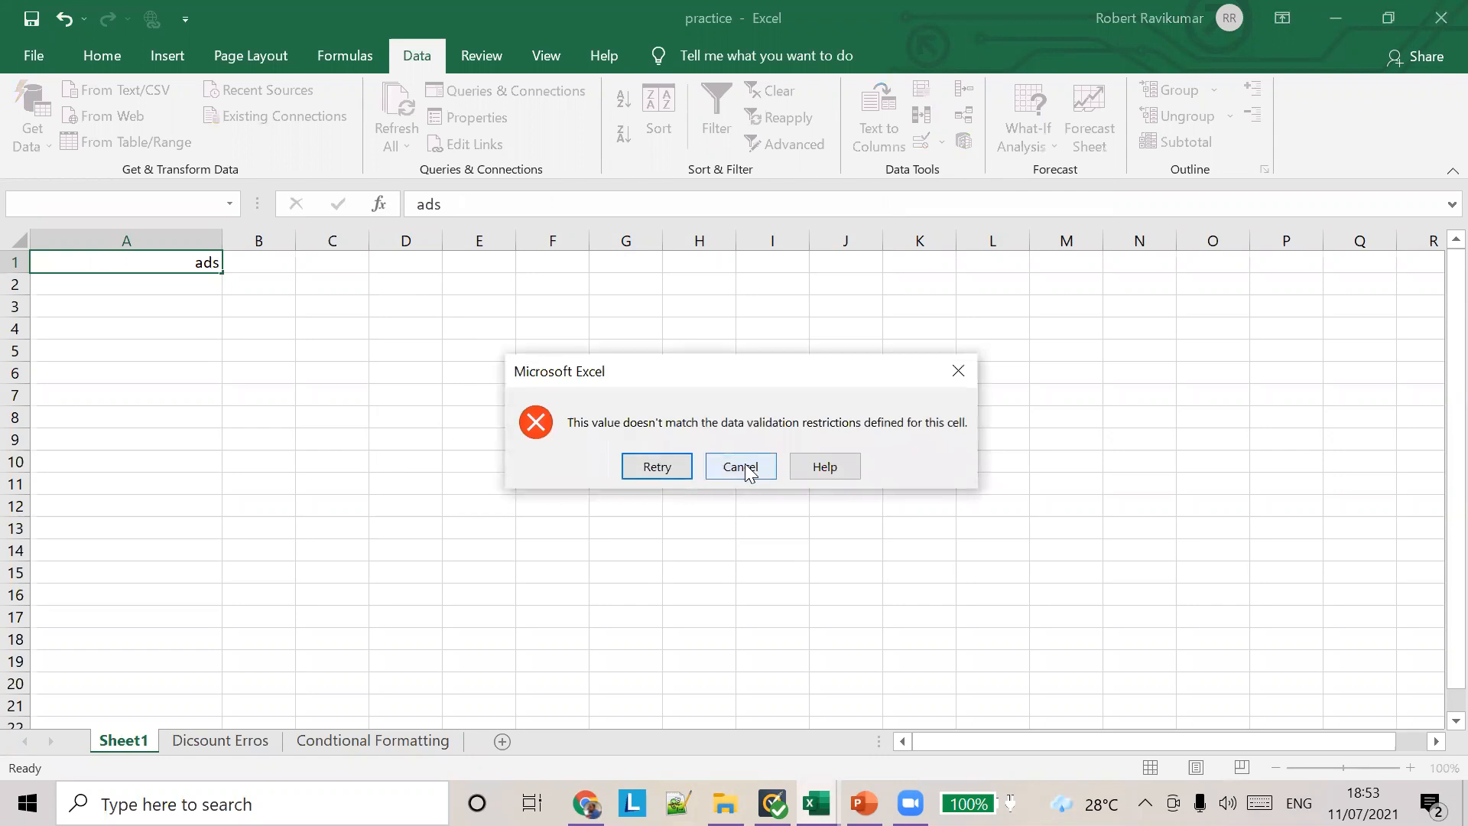
left_click(742, 470)
left_click(231, 266)
Step: Try to enter "assdasdfasdfasdfasd" in cell A1, move the error alert closer to the cell, and cancel the entry
left_click(158, 265)
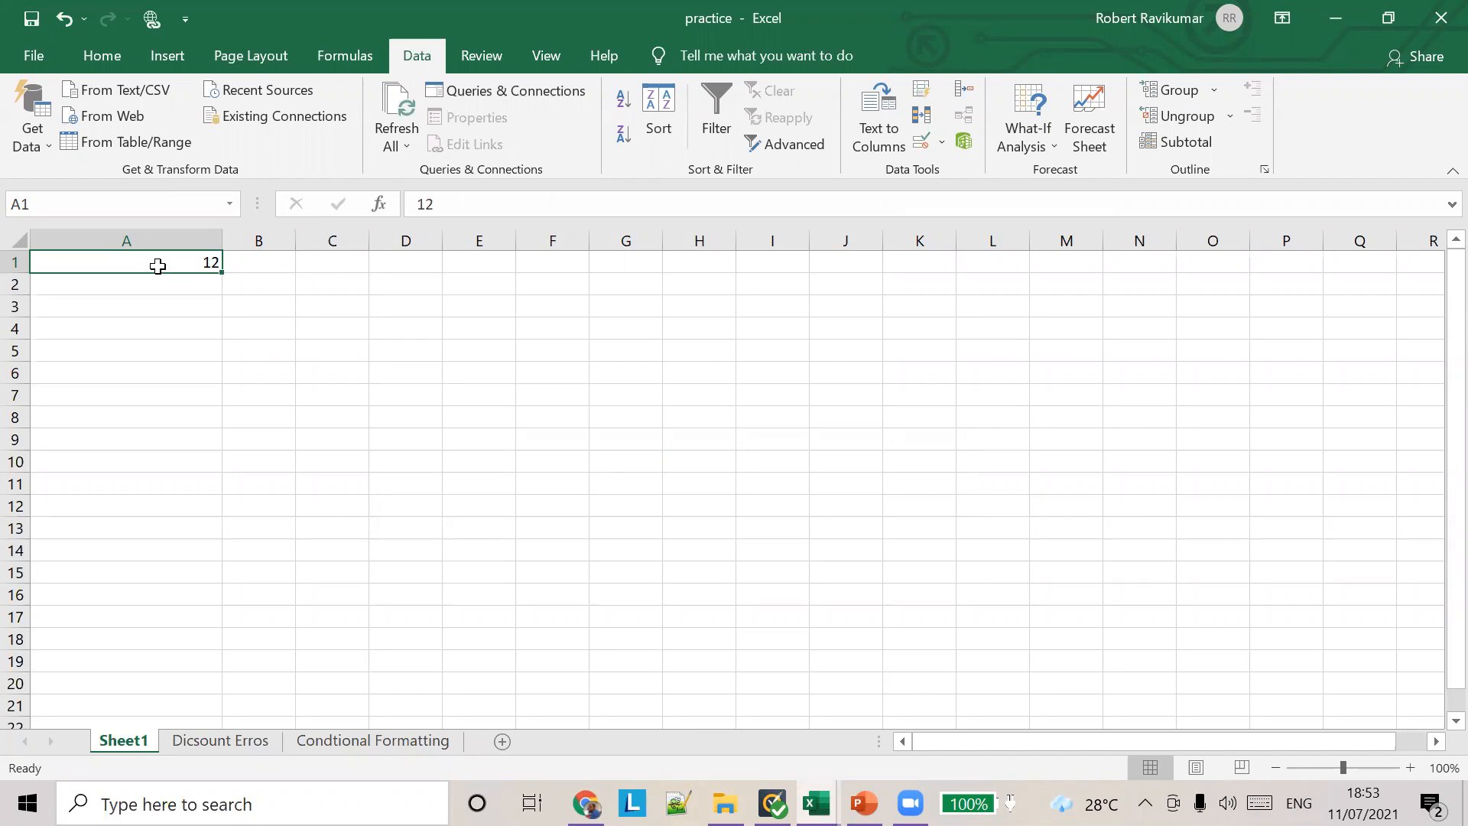
type("assdasdfasdfasdfasd")
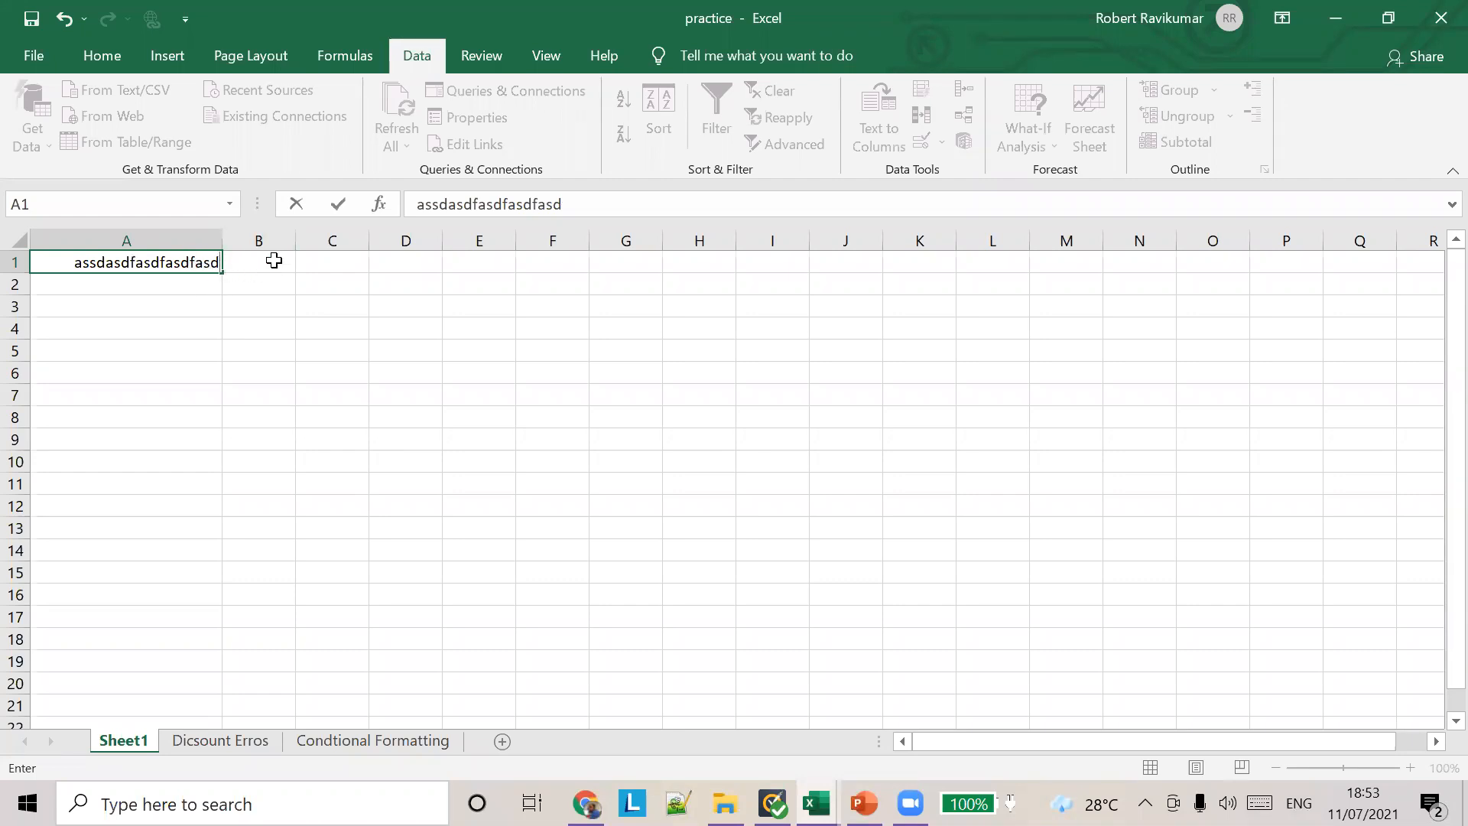
left_click(246, 285)
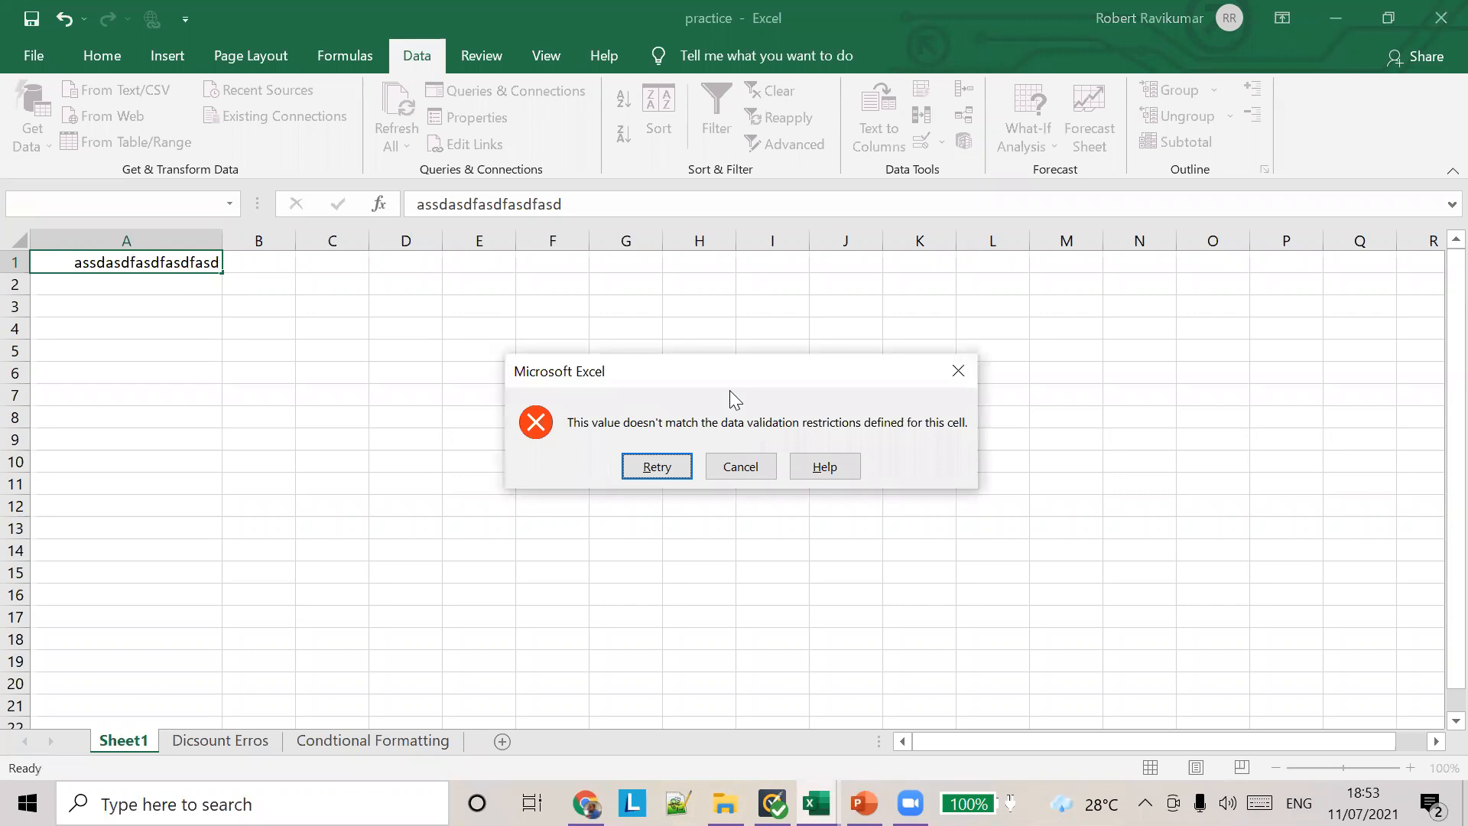
left_click_drag(655, 359, 558, 261)
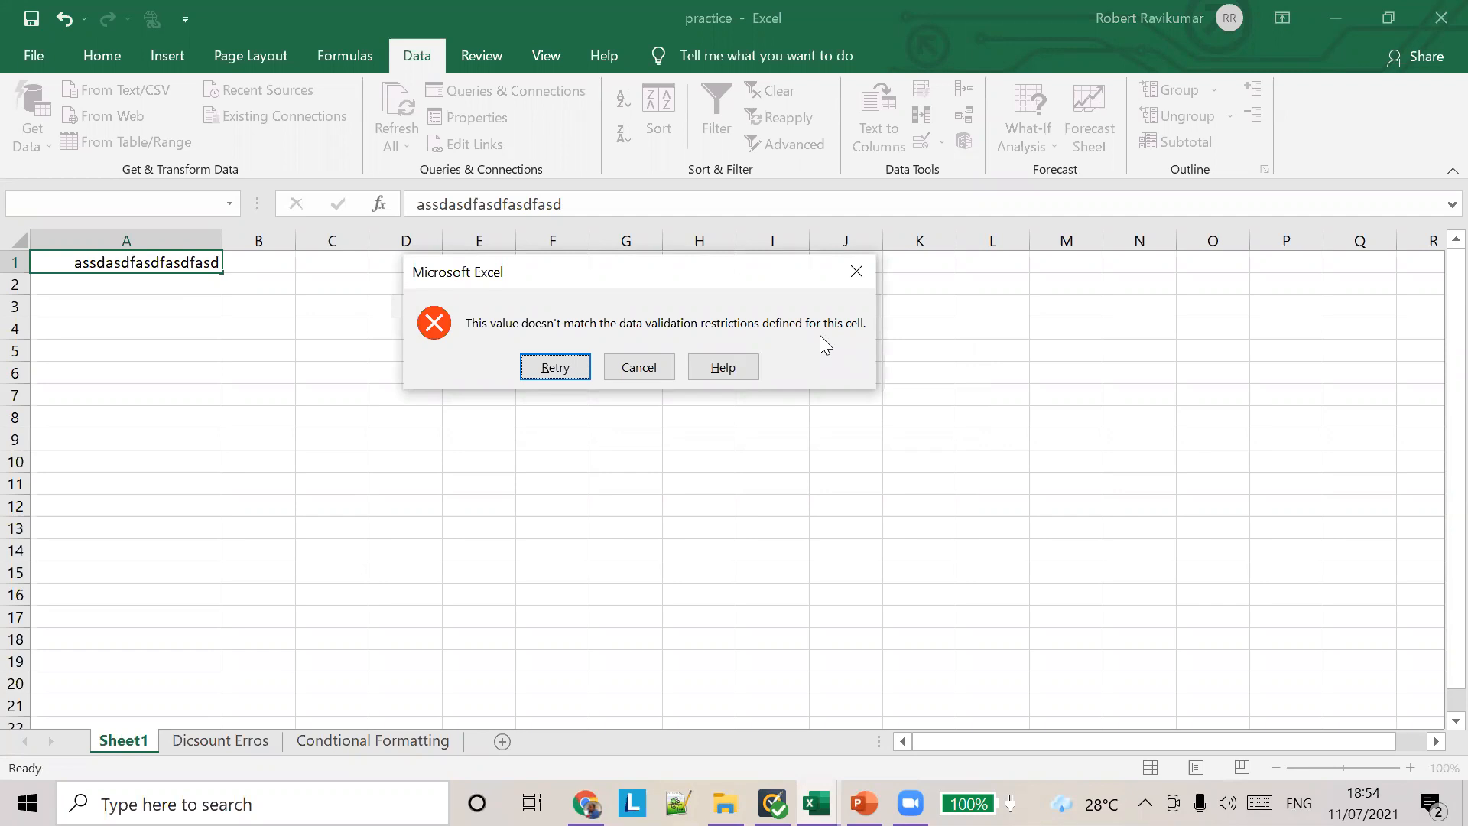
left_click(612, 365)
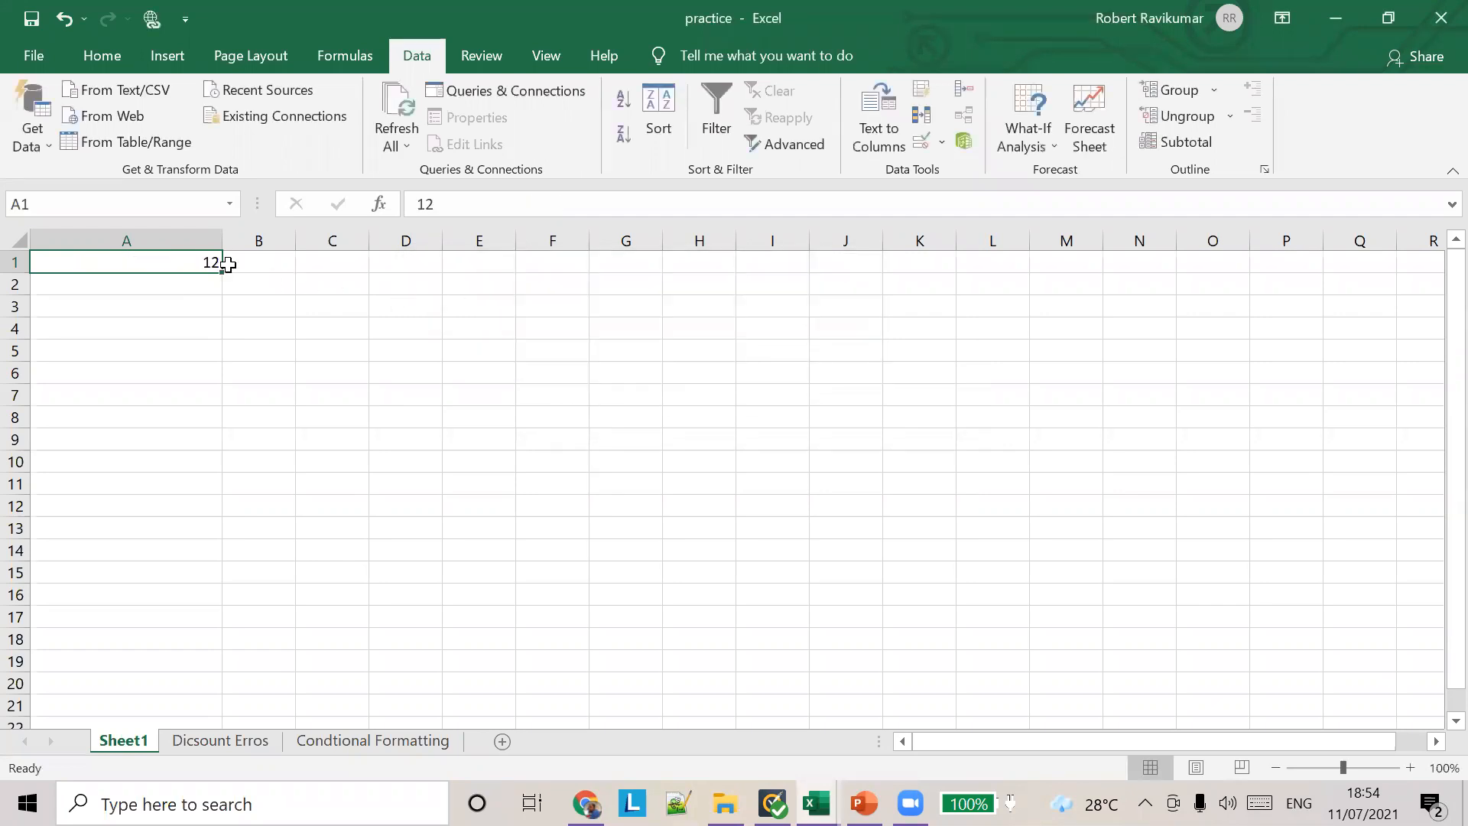
Step: Enter 23 in cell A1
type("23")
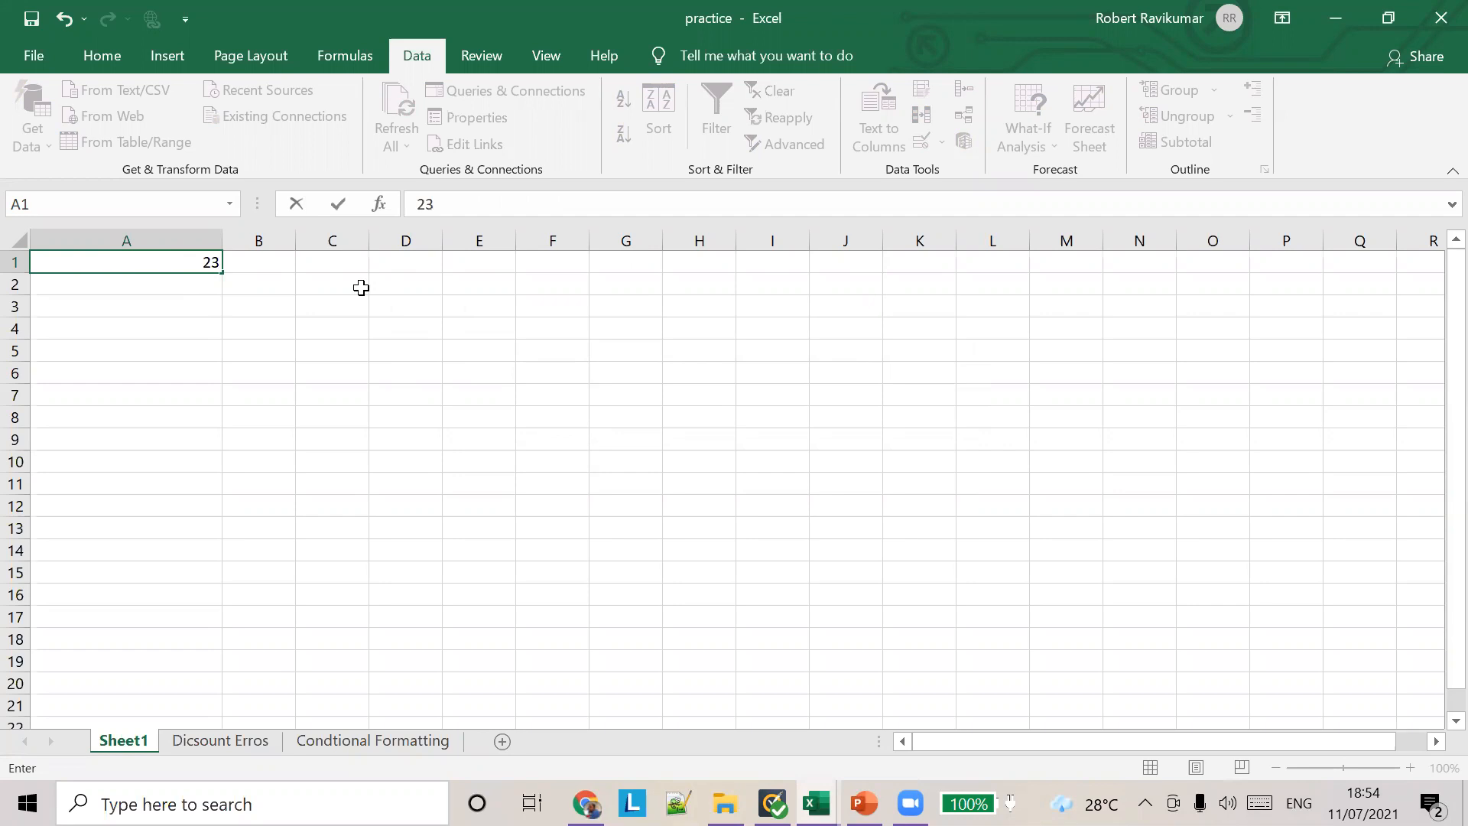
key("Tab")
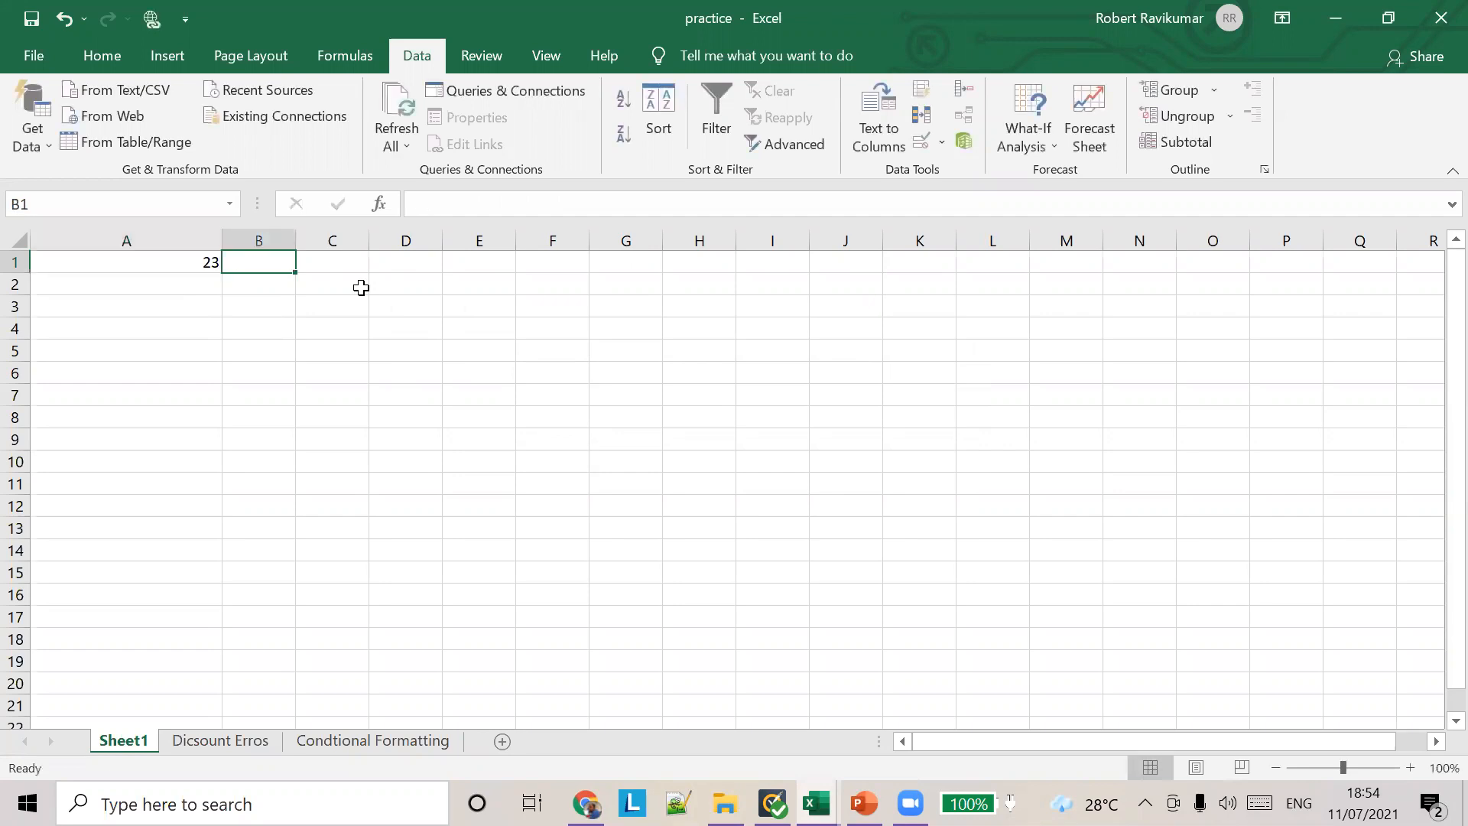
Step: Try to replace the number in cell A1 with "asdfasdf" and cancel the entry
left_click(186, 260)
type("asdfasdf")
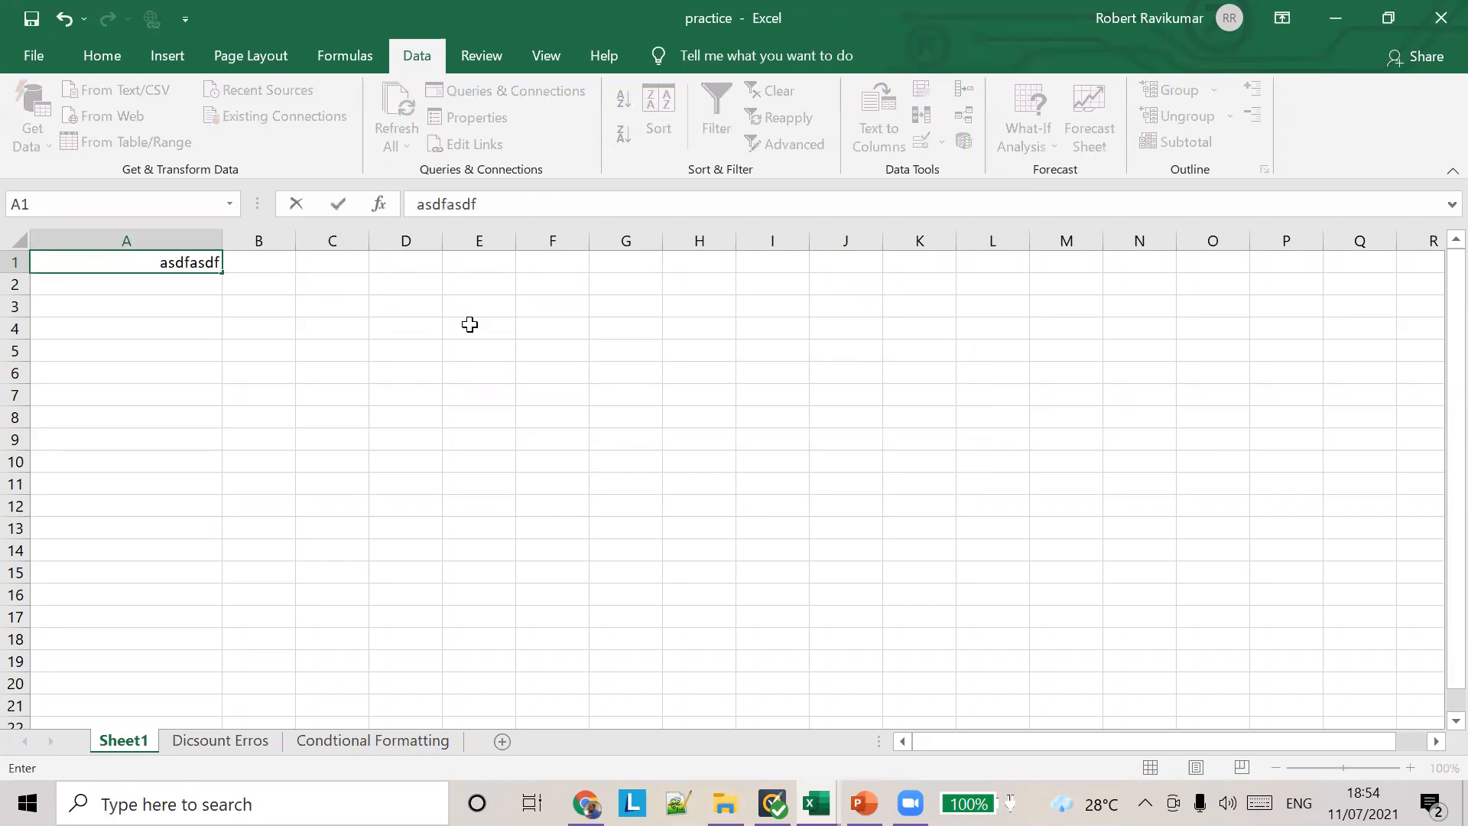
key("Return")
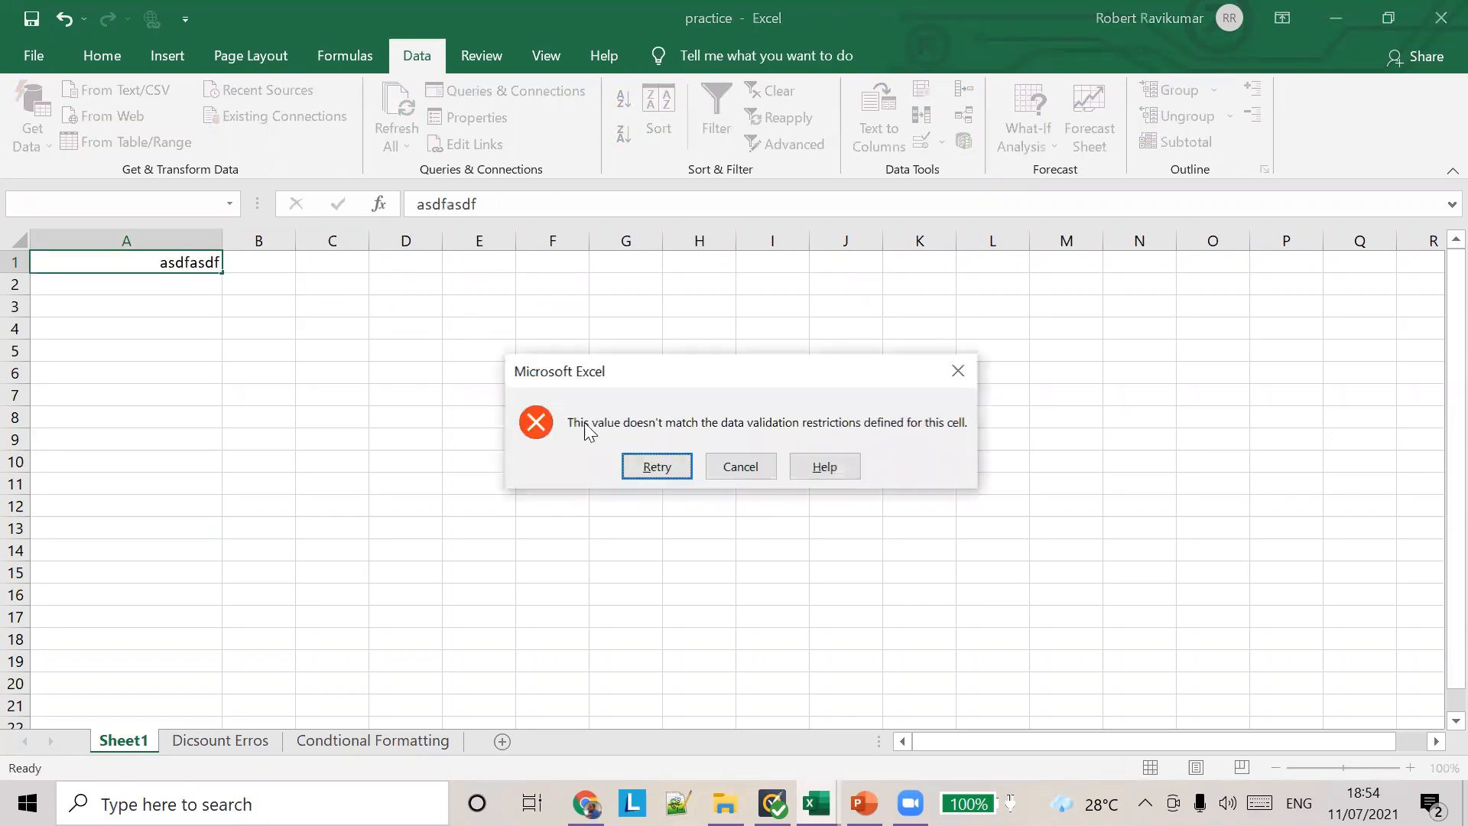
left_click(722, 470)
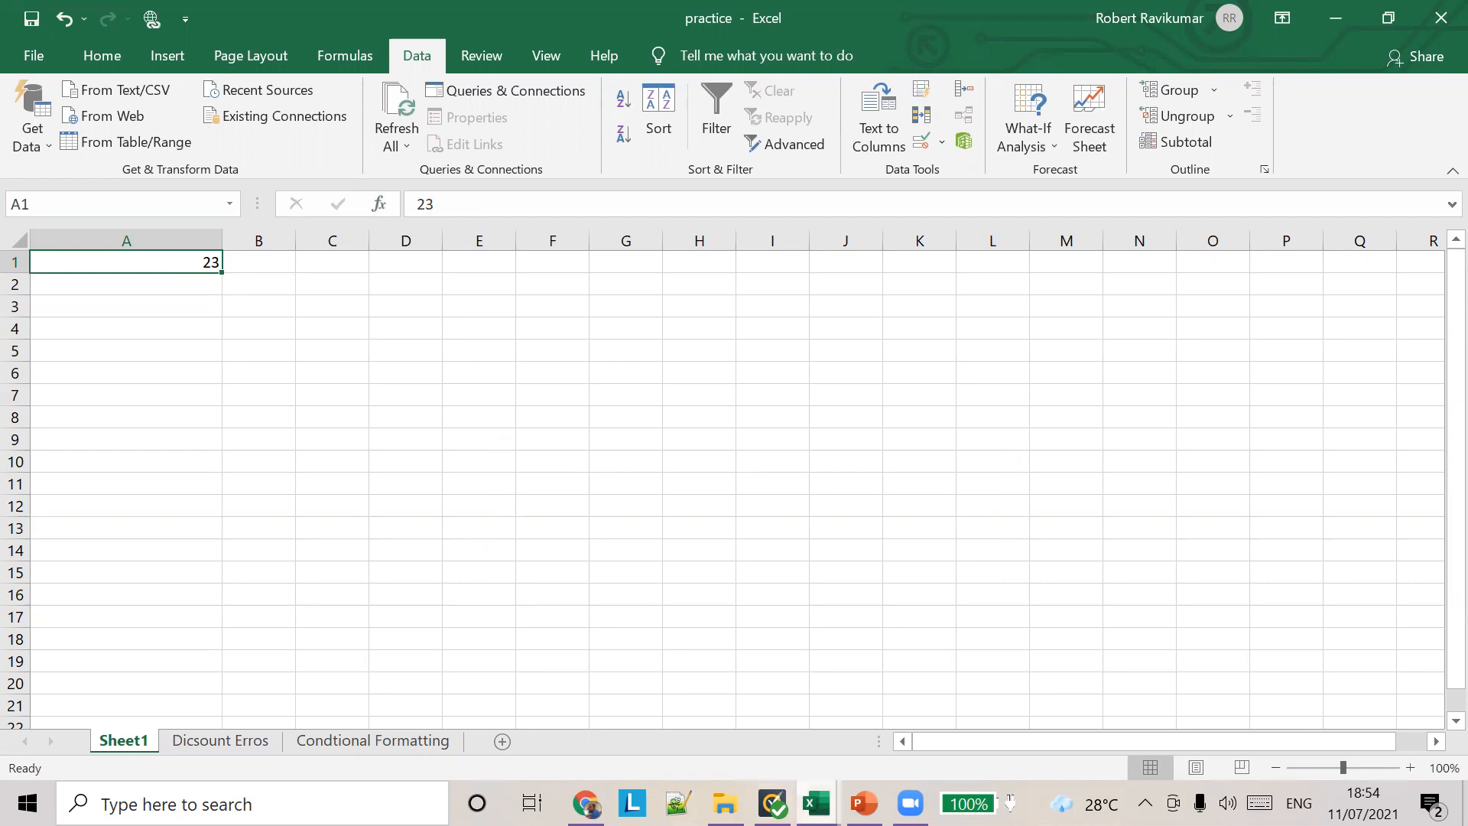
Step: Switch to the PowerPoint lesson and left-align the title of the Data Validation – Whole Number slide
left_click(816, 803)
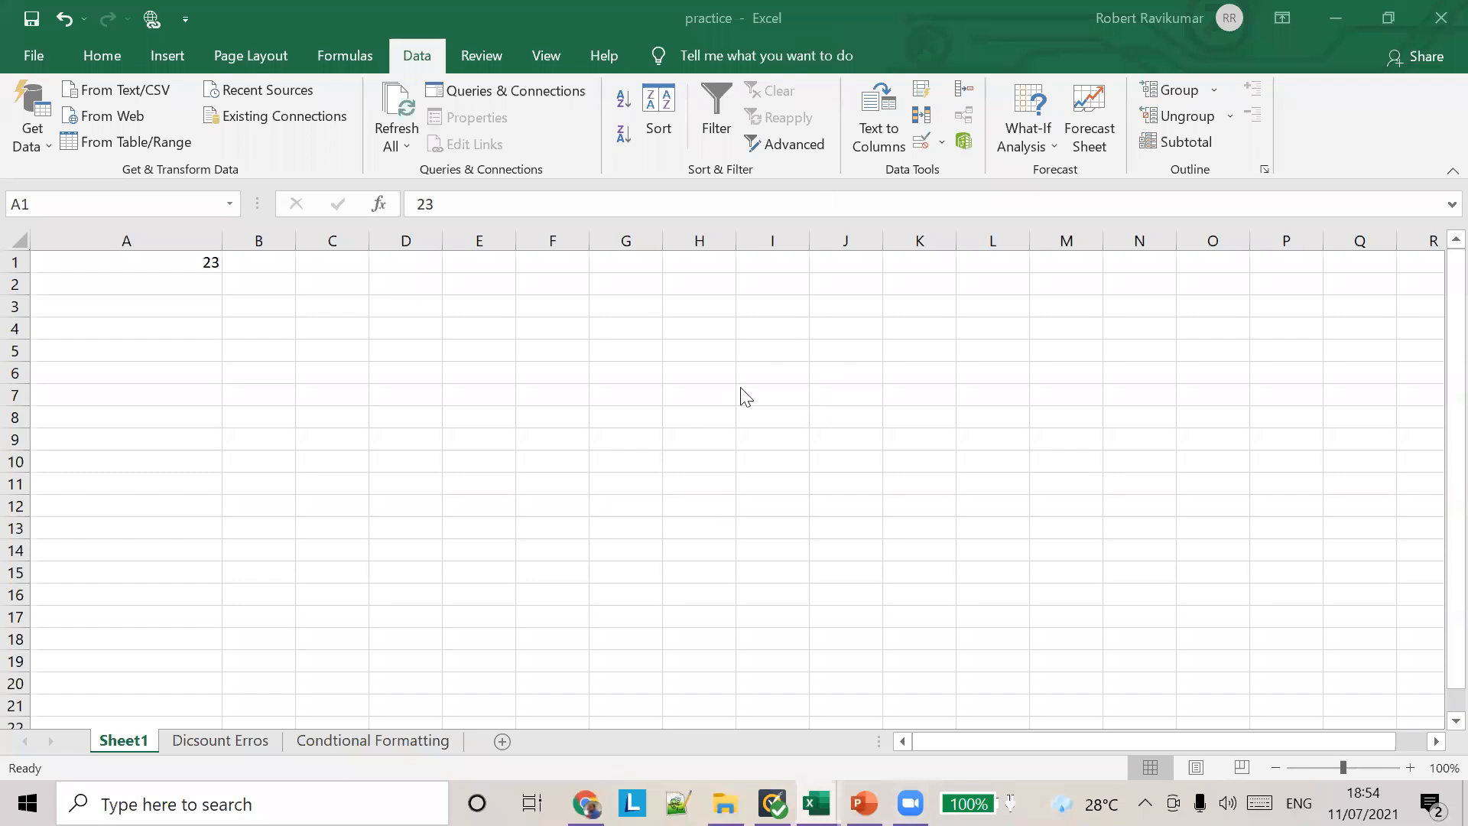
left_click(864, 803)
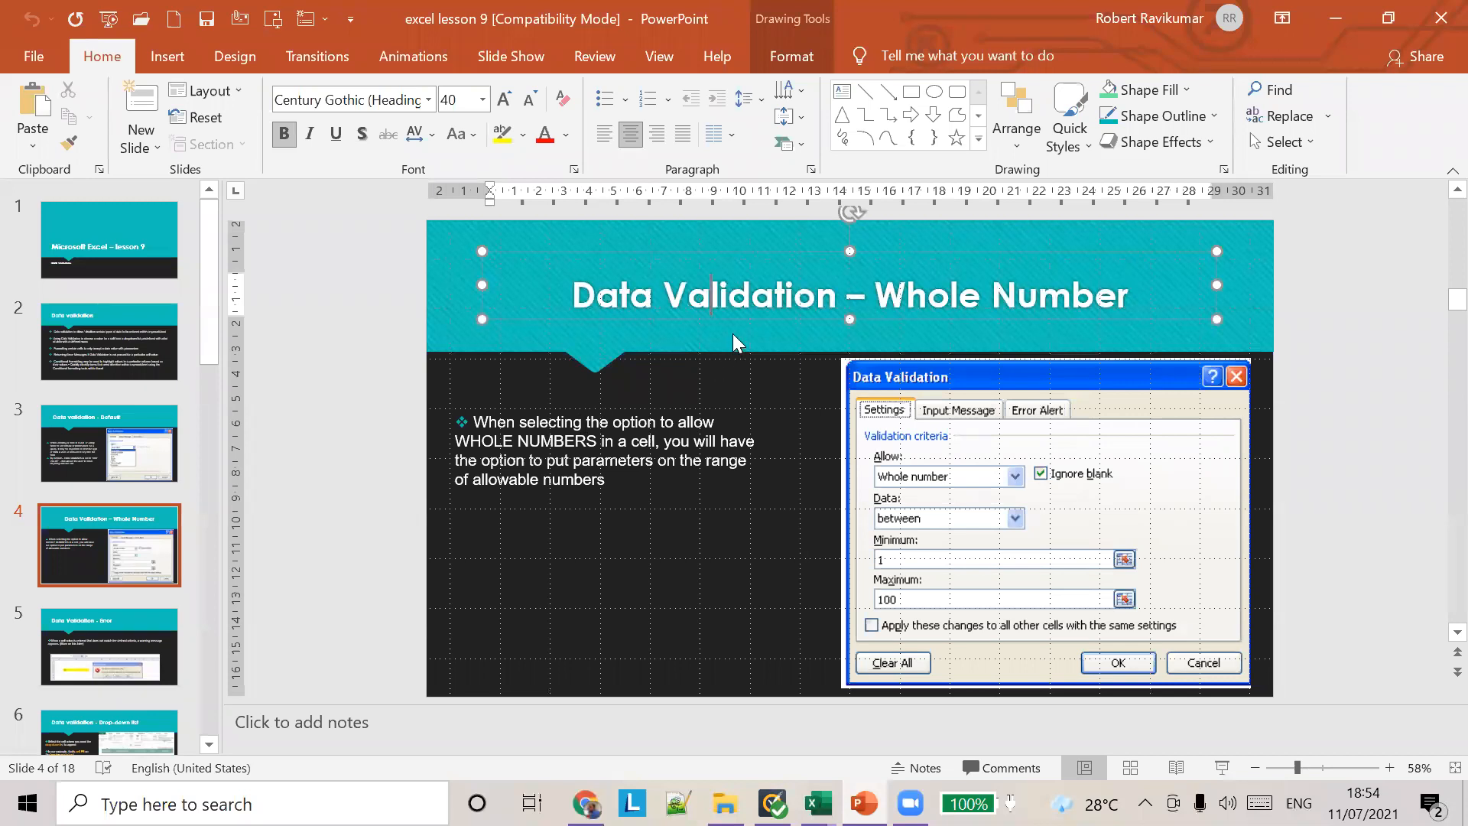
left_click(615, 298)
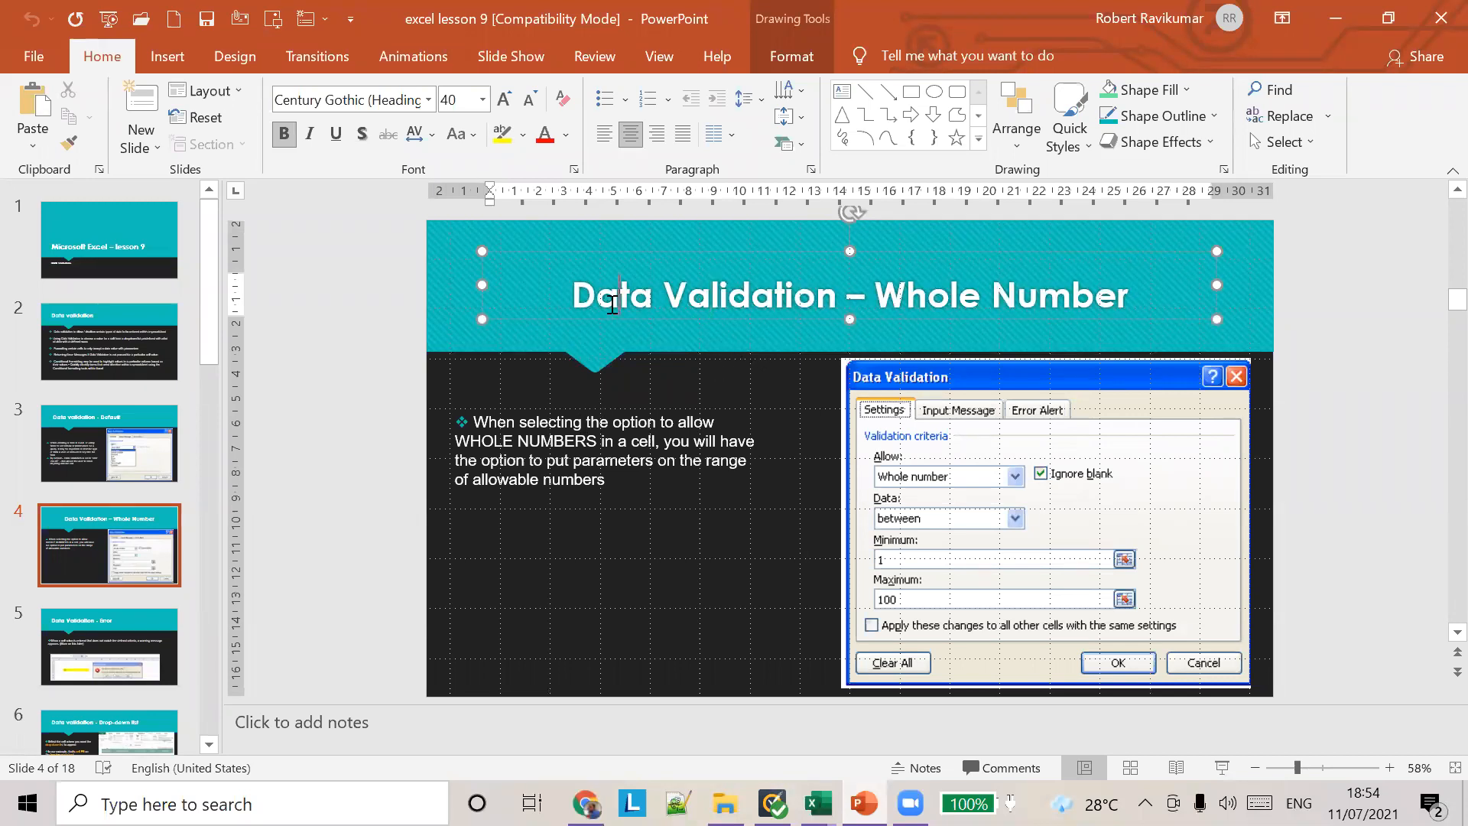
left_click(603, 135)
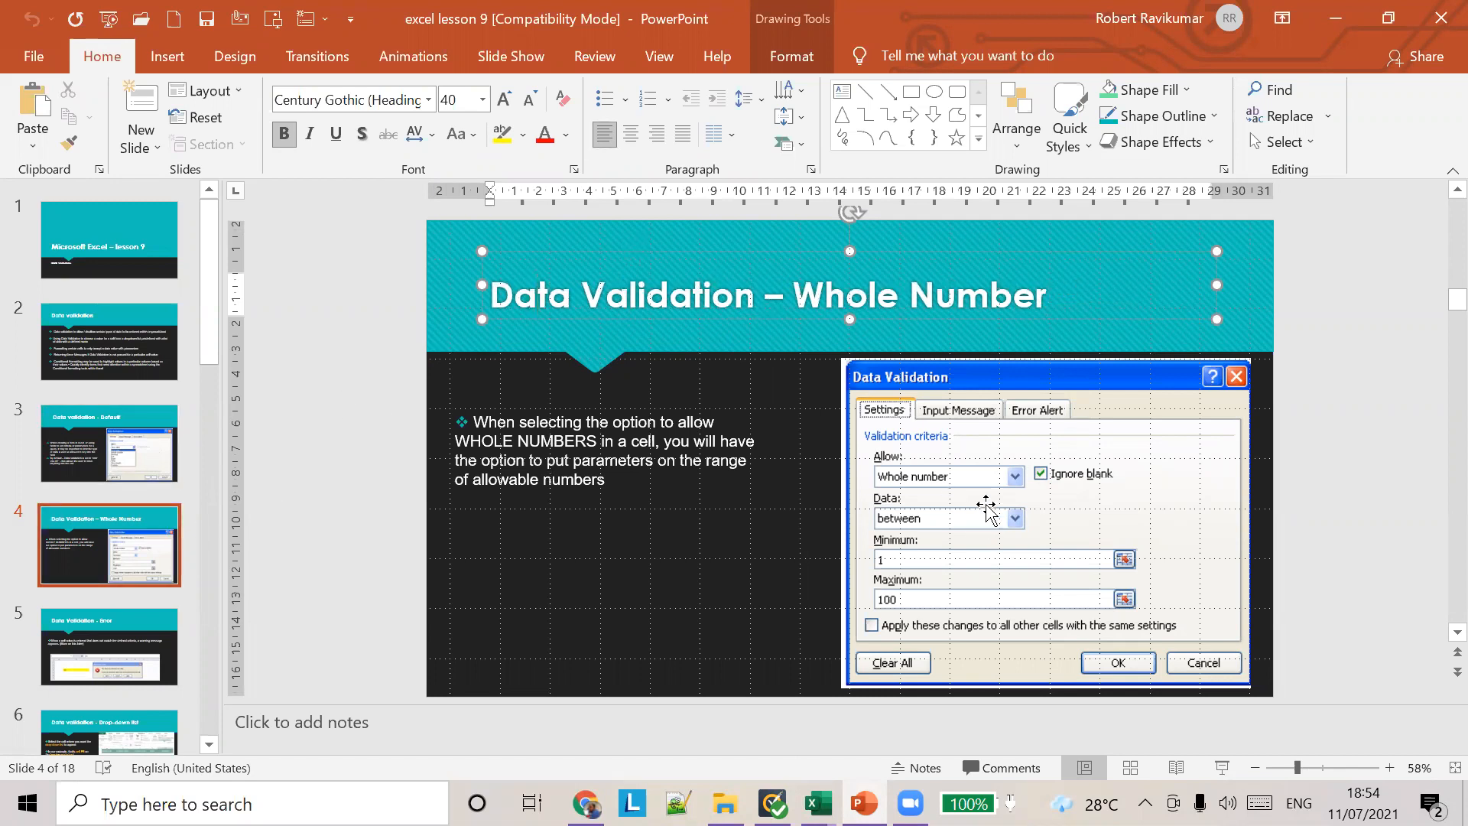
Step: Switch to the Excel practice workbook and set the maximum of cell A1's whole-number validation rule to 1000
key("alt+Tab")
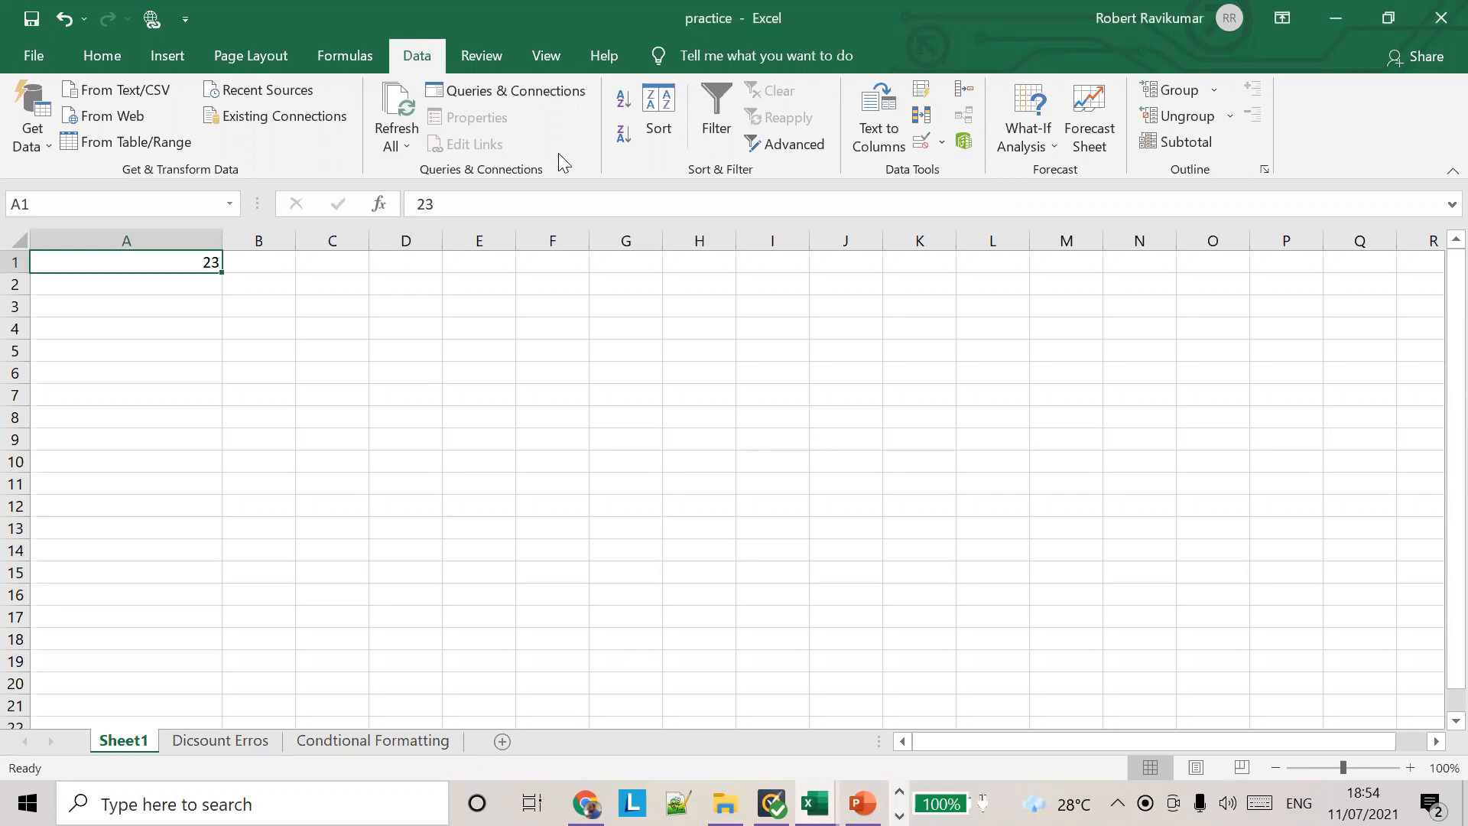
left_click(942, 144)
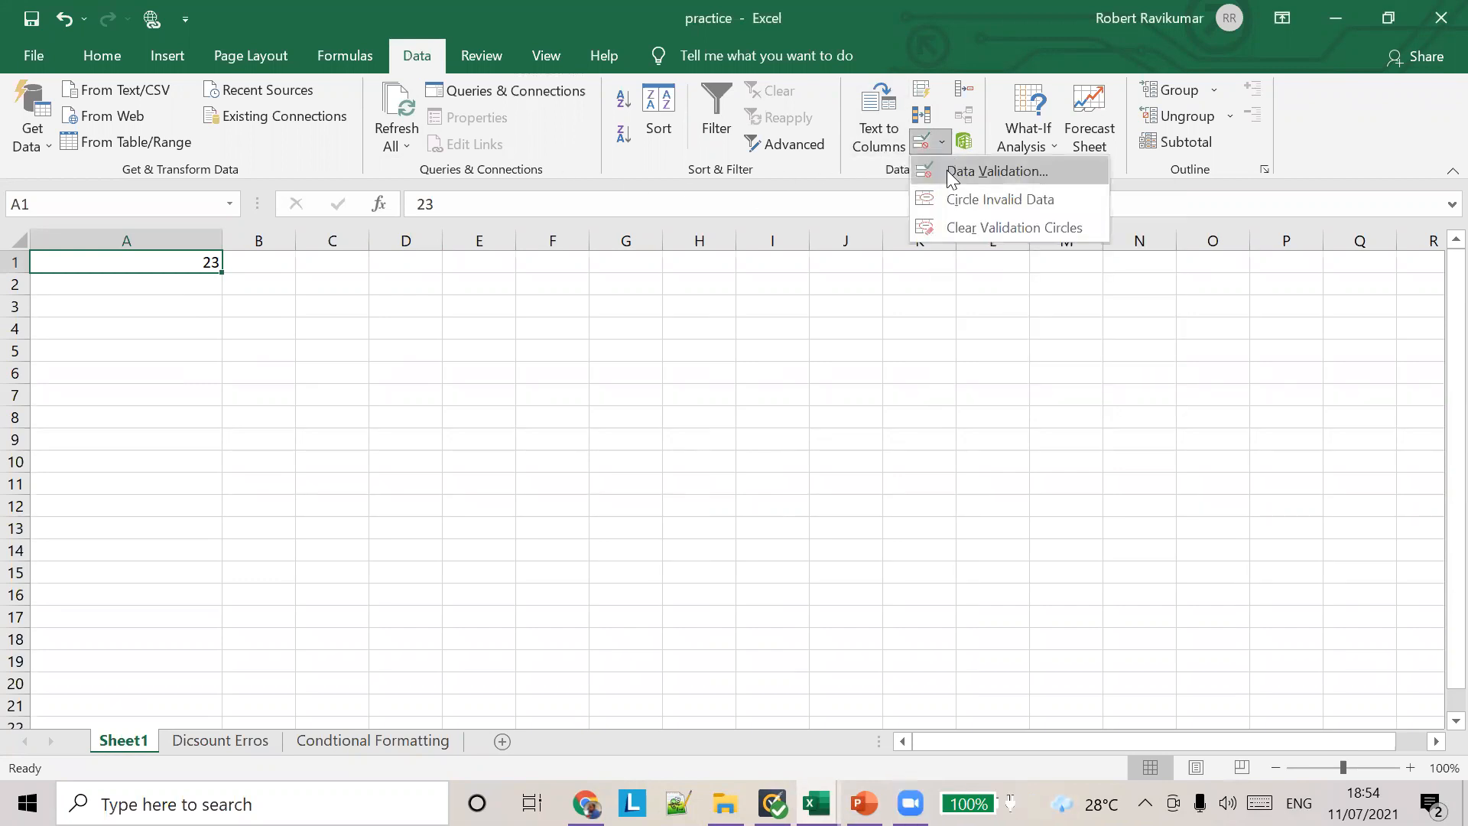
left_click(948, 170)
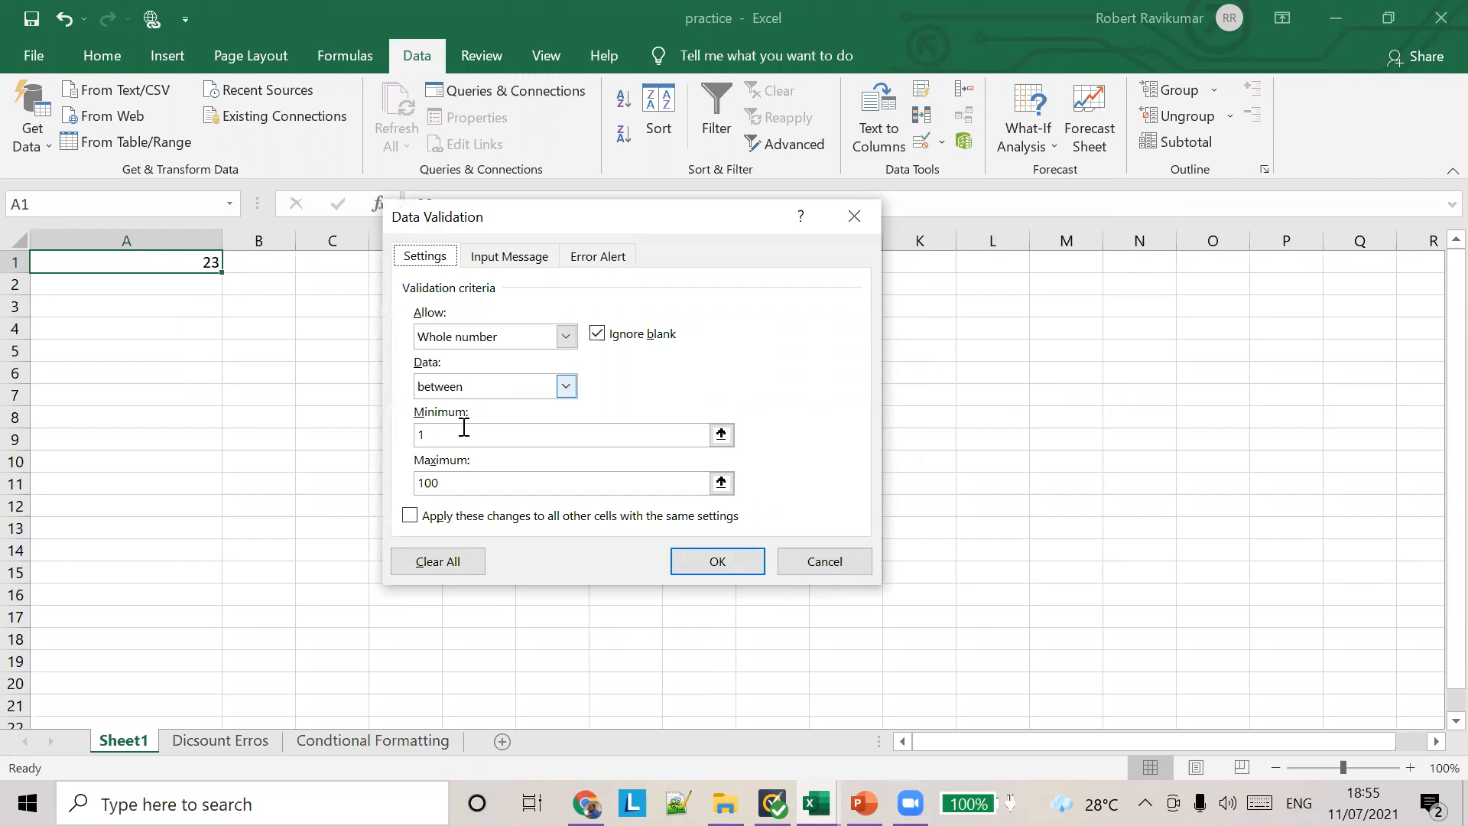
left_click(434, 438)
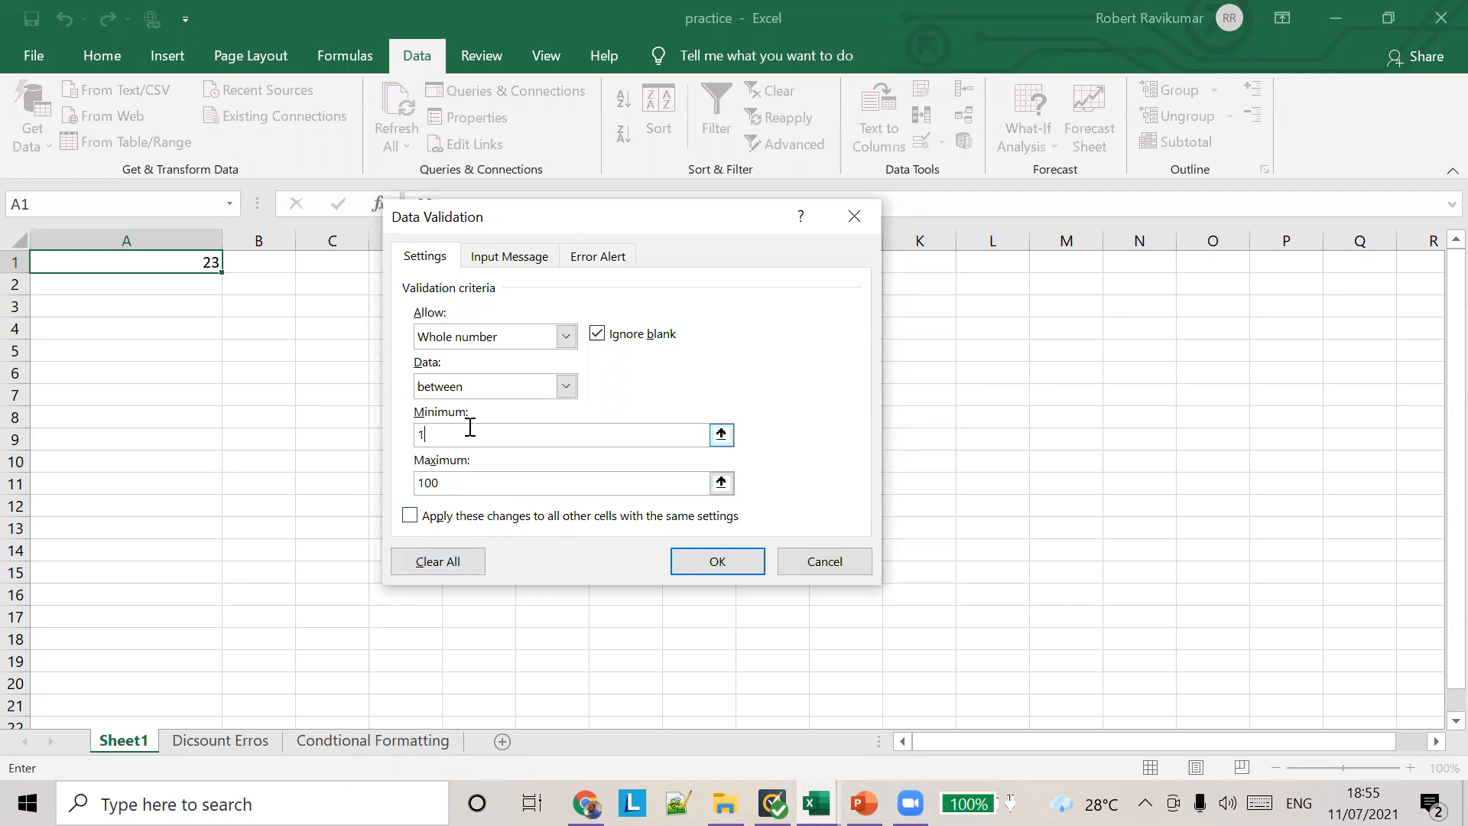
left_click(721, 482)
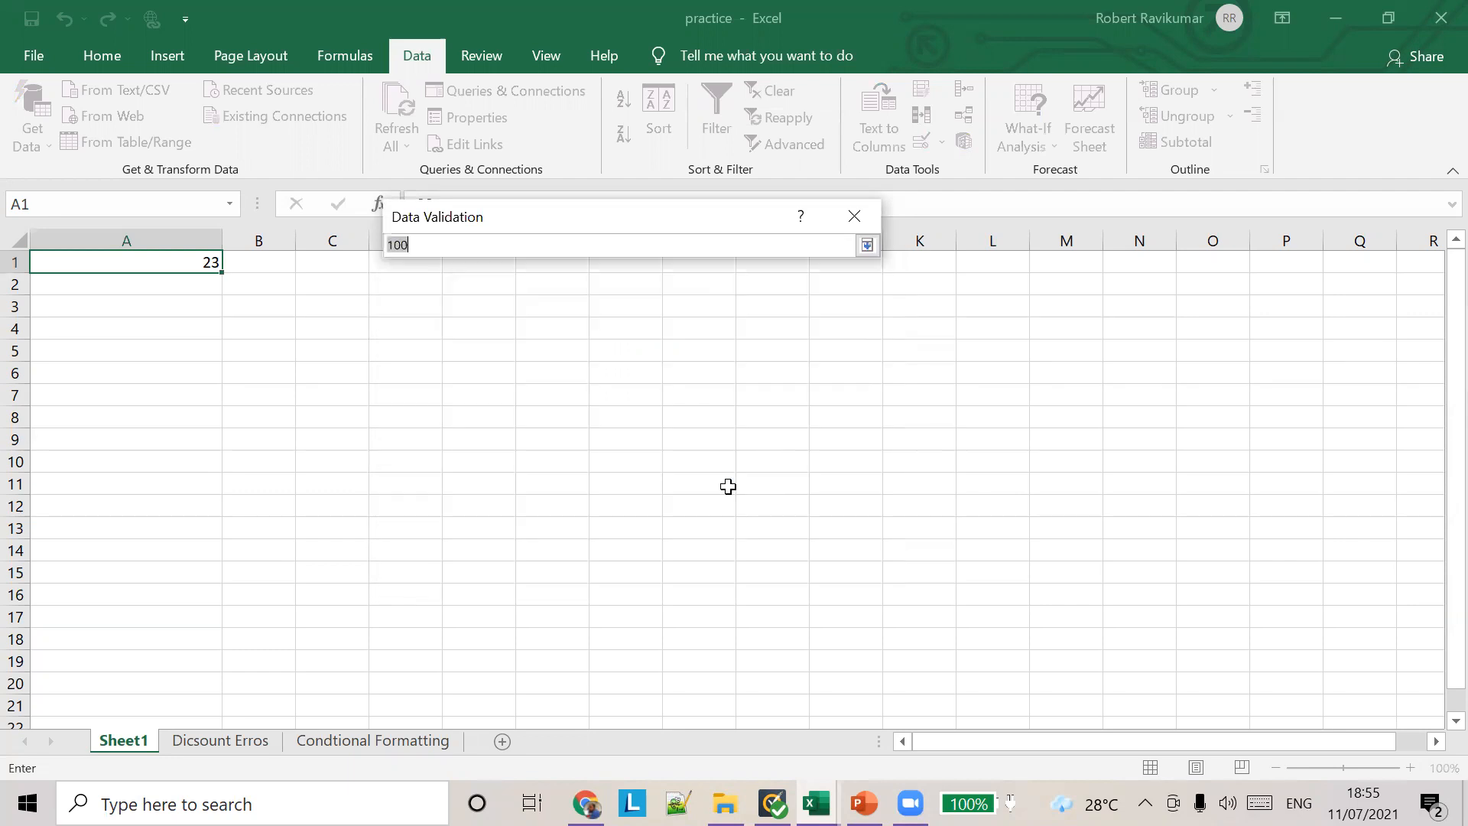
left_click(425, 249)
type("0")
left_click(866, 245)
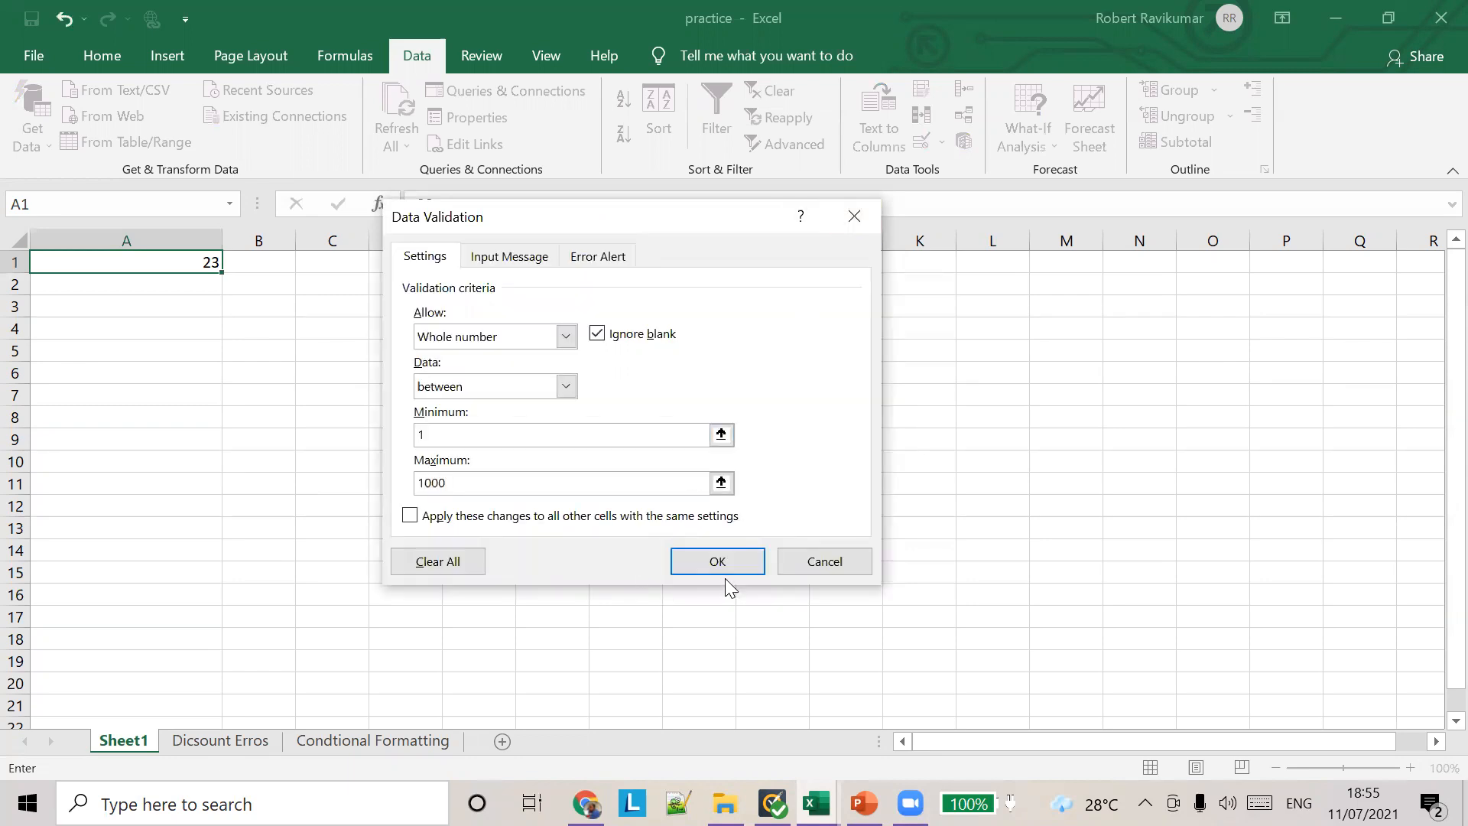
key("Return")
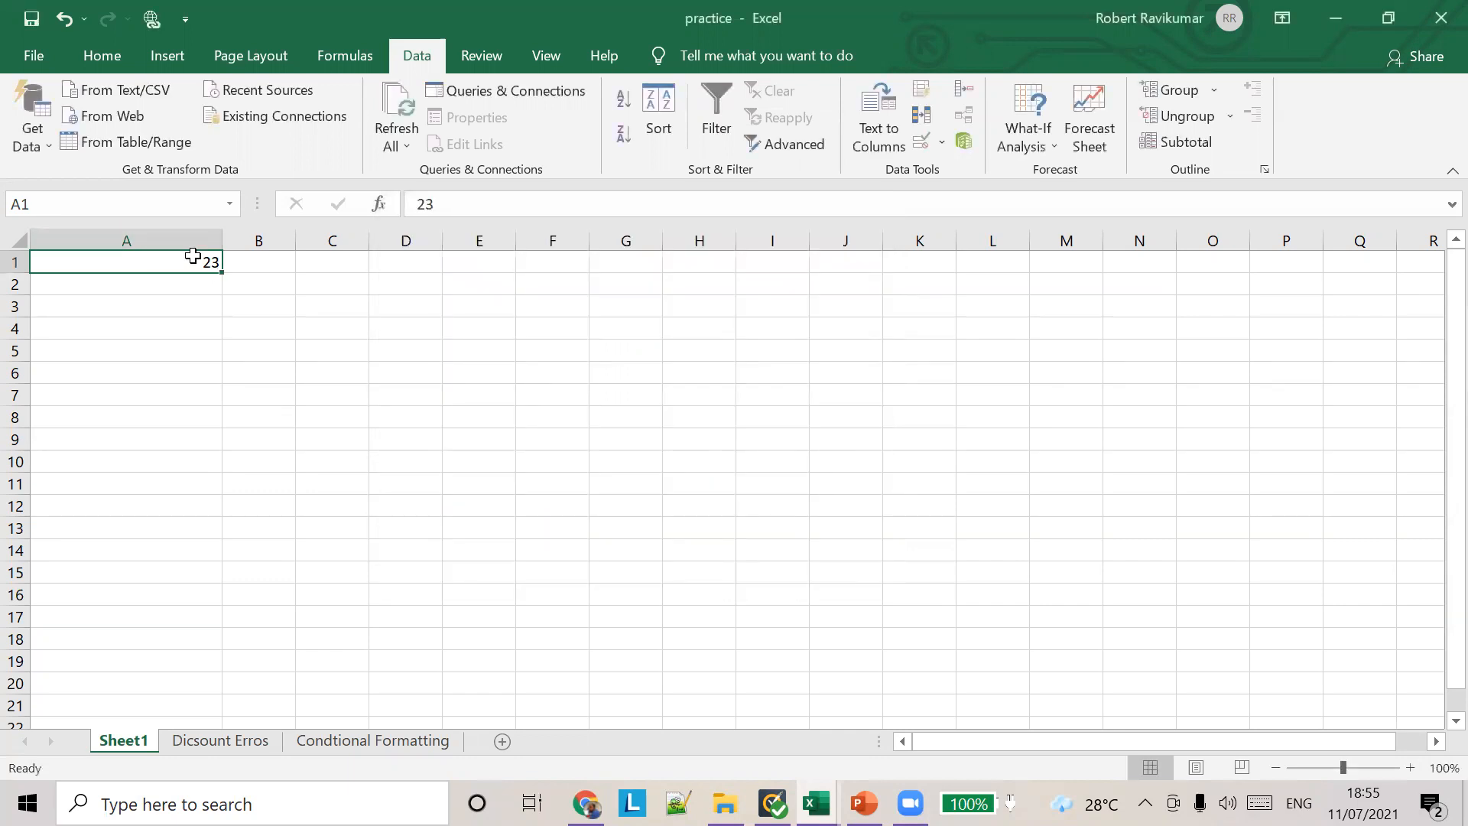
Step: Enter 987 in cell A1 and try to replace it with 1234
type("987")
key("Tab")
left_click(197, 254)
type("1234")
key("Return")
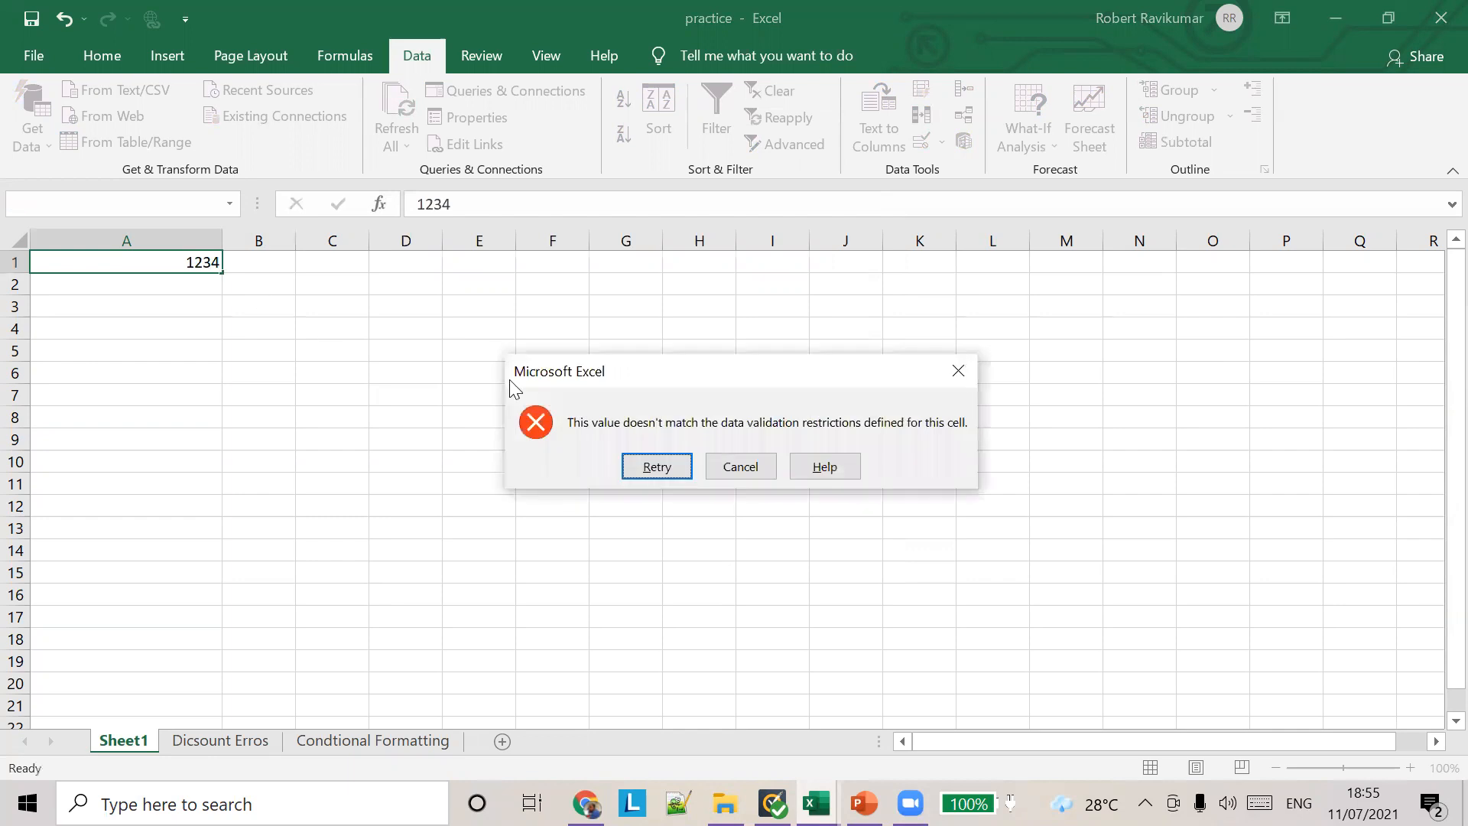
Step: Retry the entry in cell A1 with 432
left_click(658, 465)
type("432")
key("Tab")
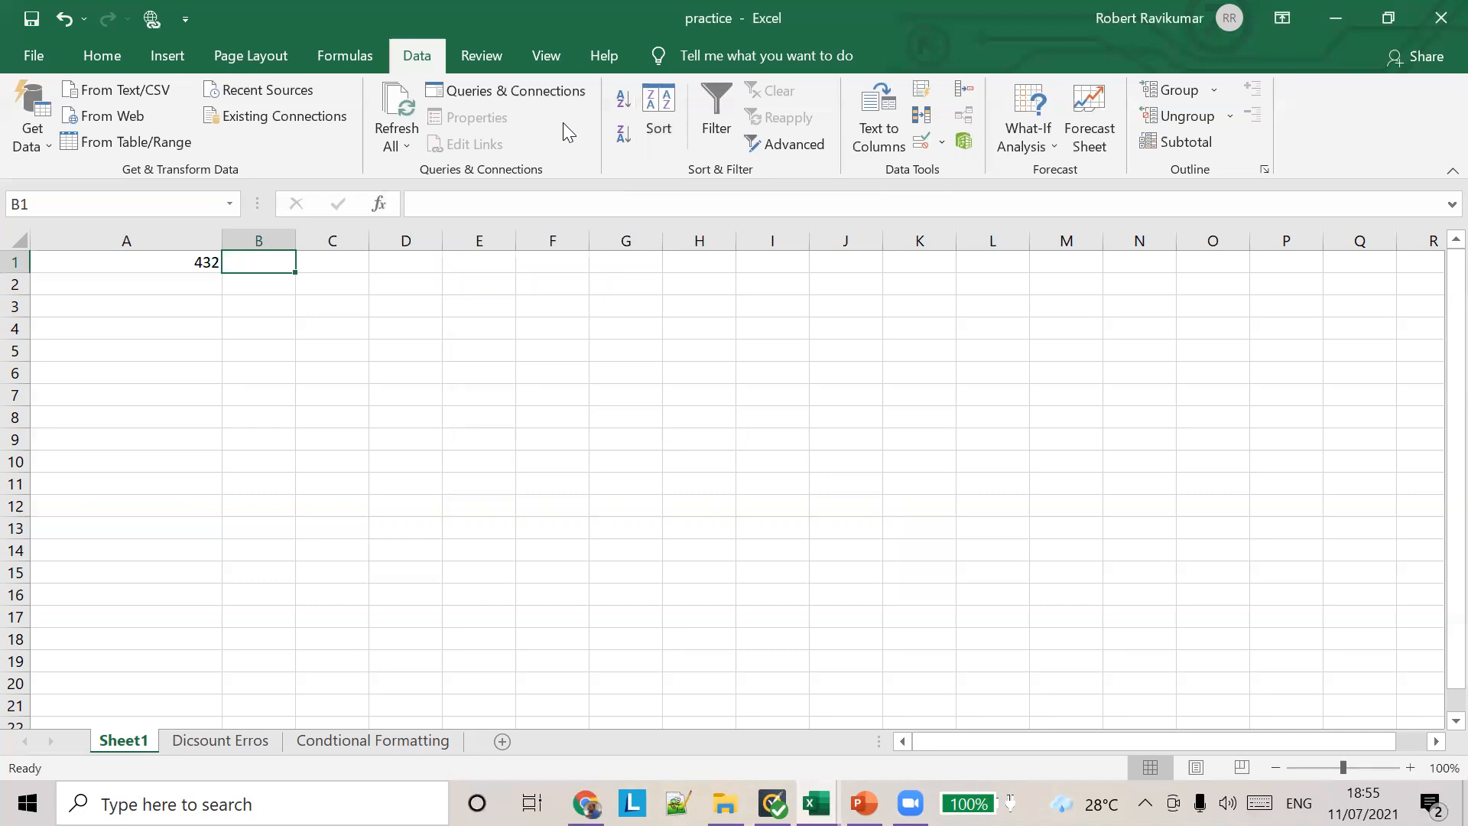
Step: Add a data validation rule to cell B1 that allows only whole numbers greater than 100
left_click(943, 142)
left_click(974, 170)
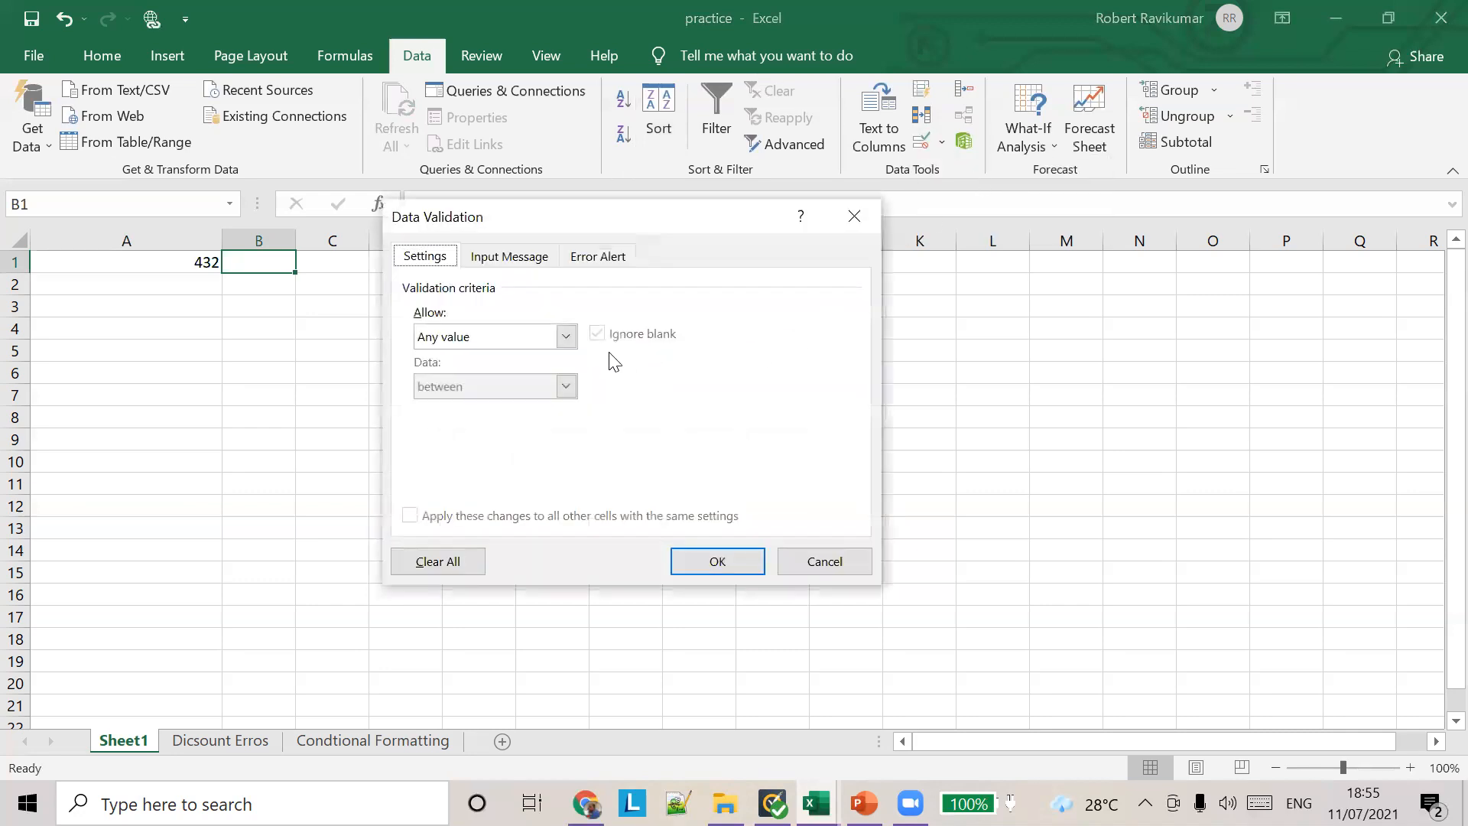
left_click(564, 336)
left_click(515, 378)
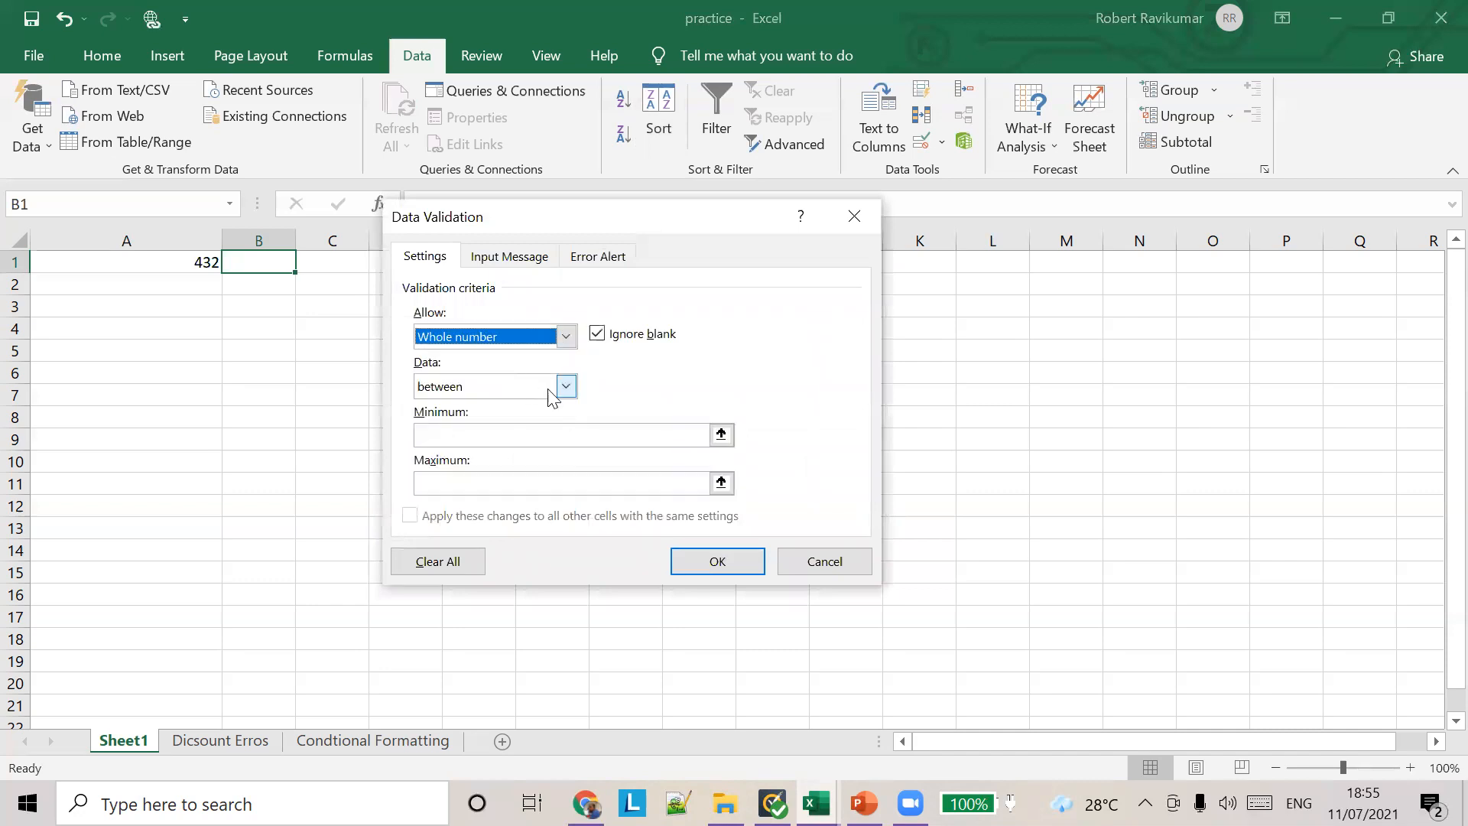
left_click(565, 386)
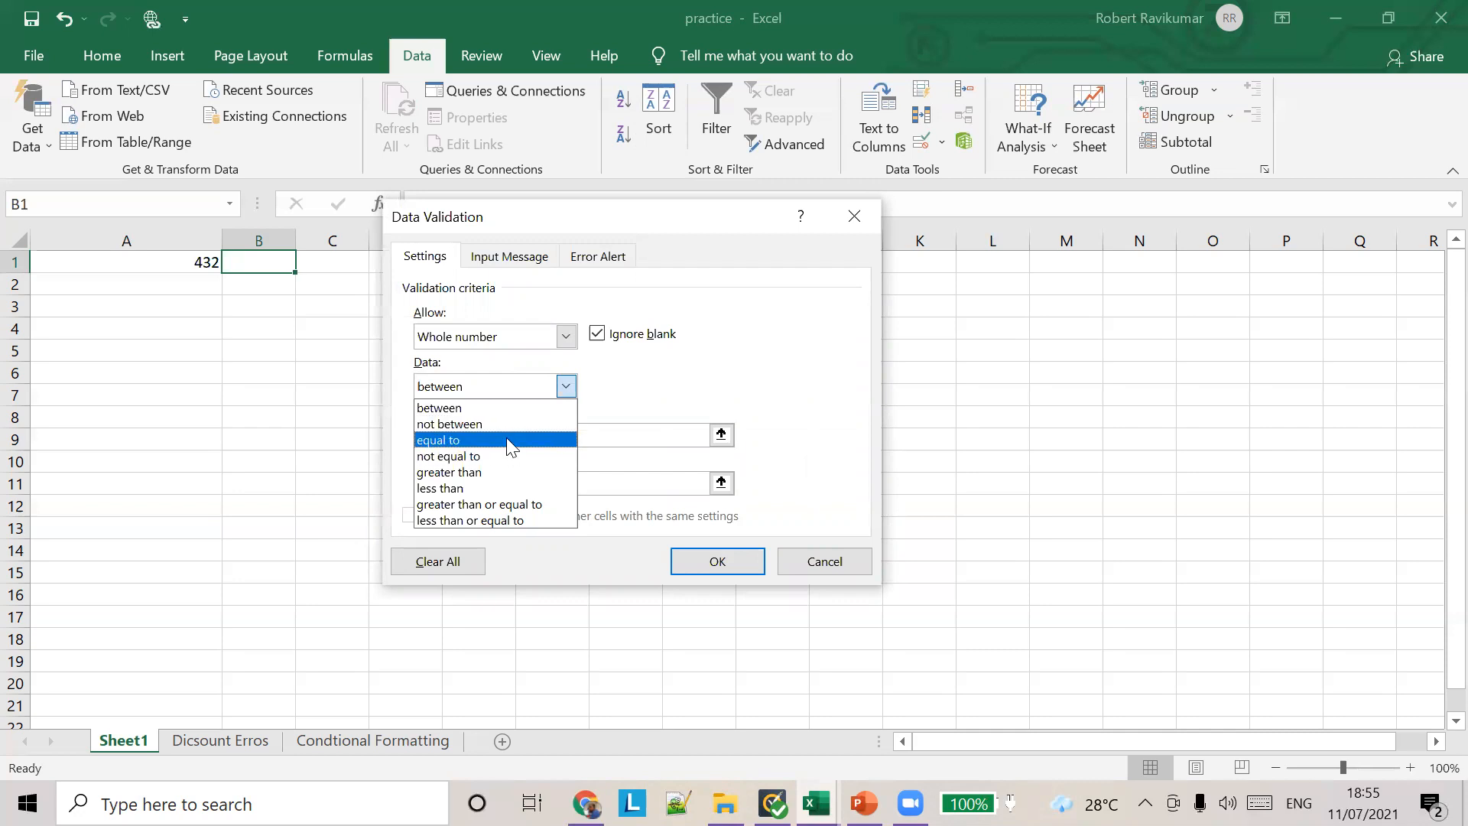
left_click(508, 472)
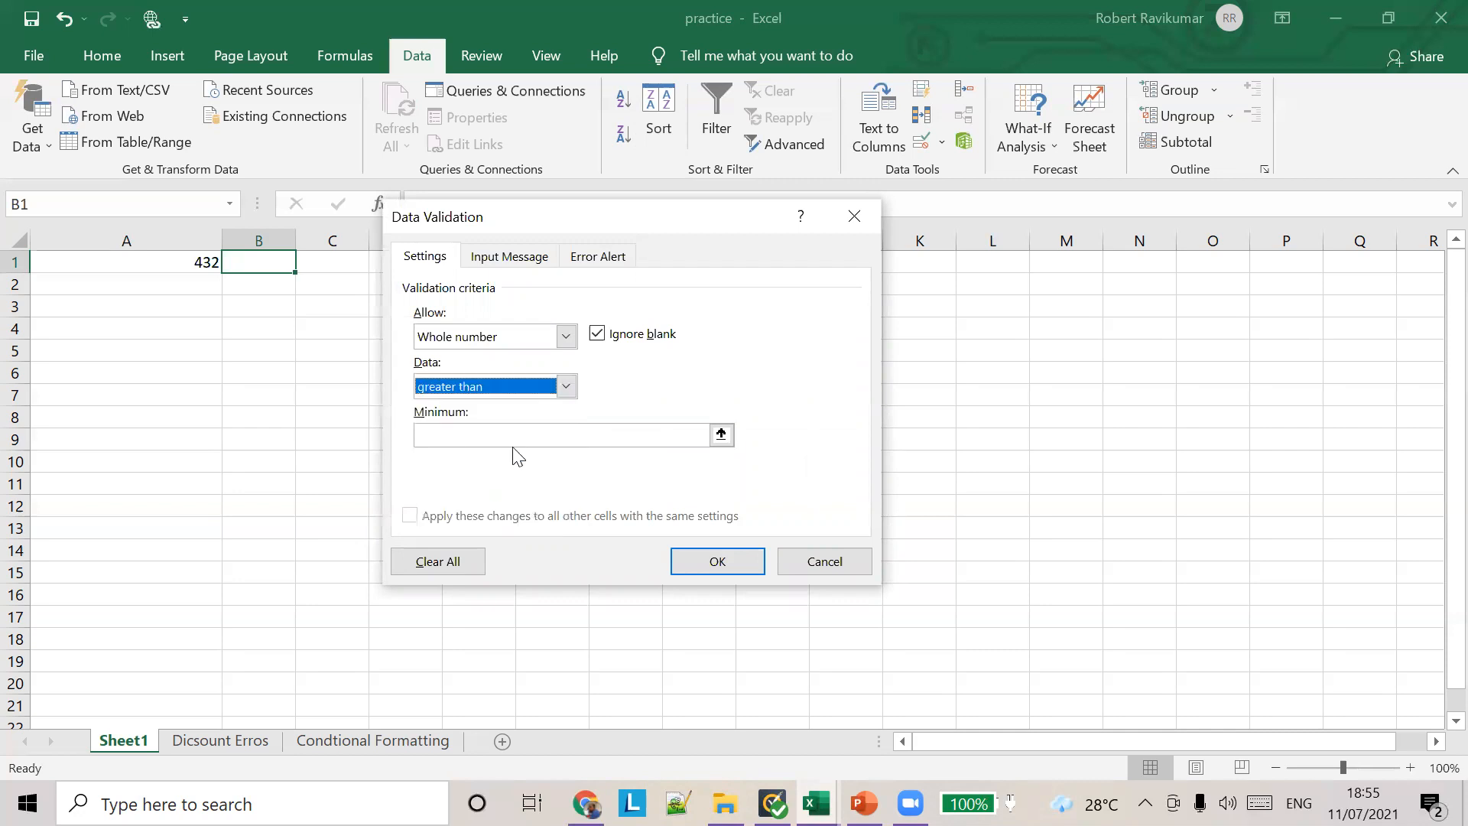
left_click(472, 435)
type("0")
key("BackSpace")
key("BackSpace")
key("BackSpace")
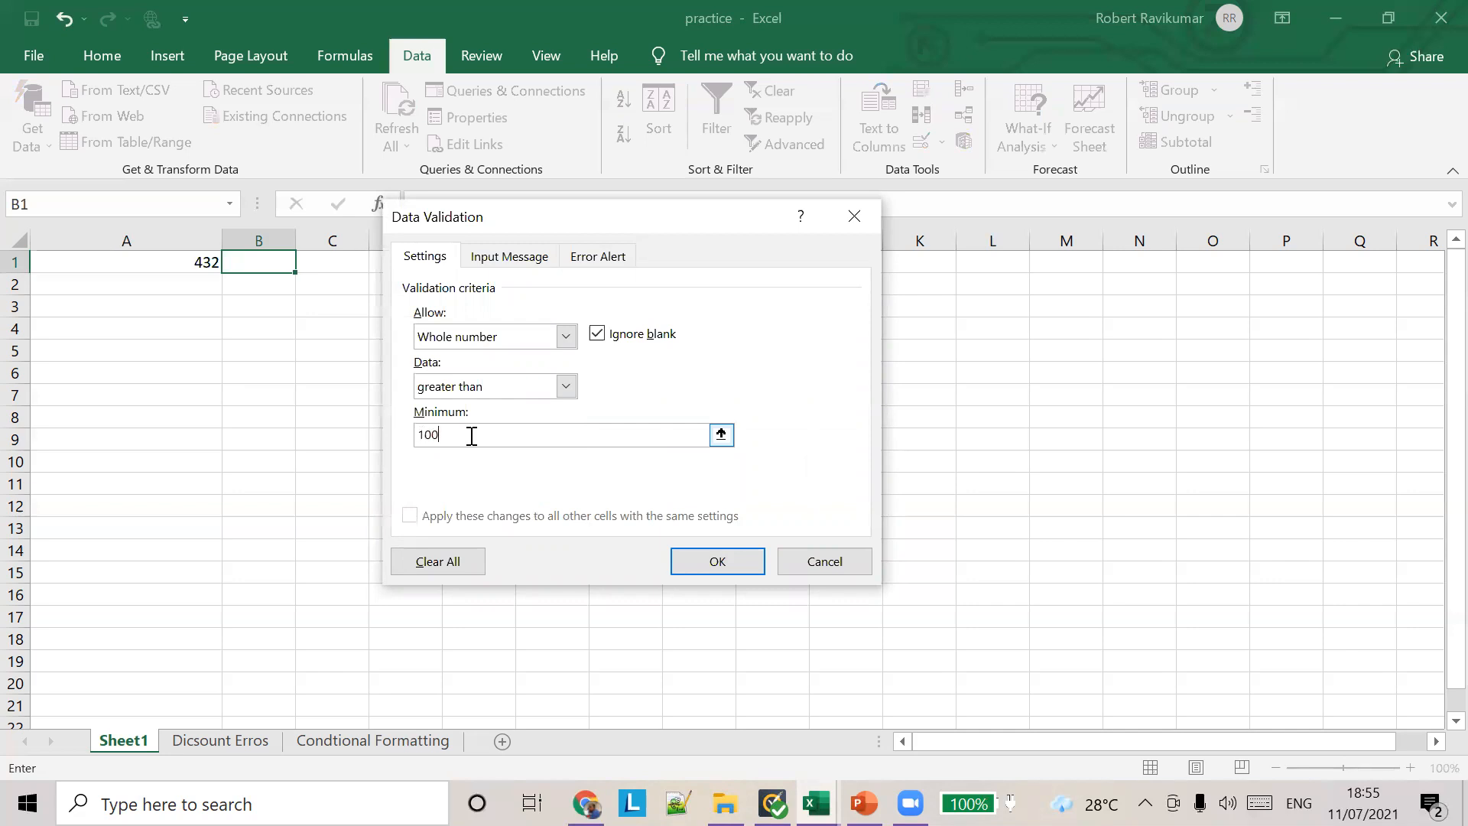
left_click(692, 566)
Step: Enter 1234 in cell B1
left_click(197, 258)
left_click(252, 264)
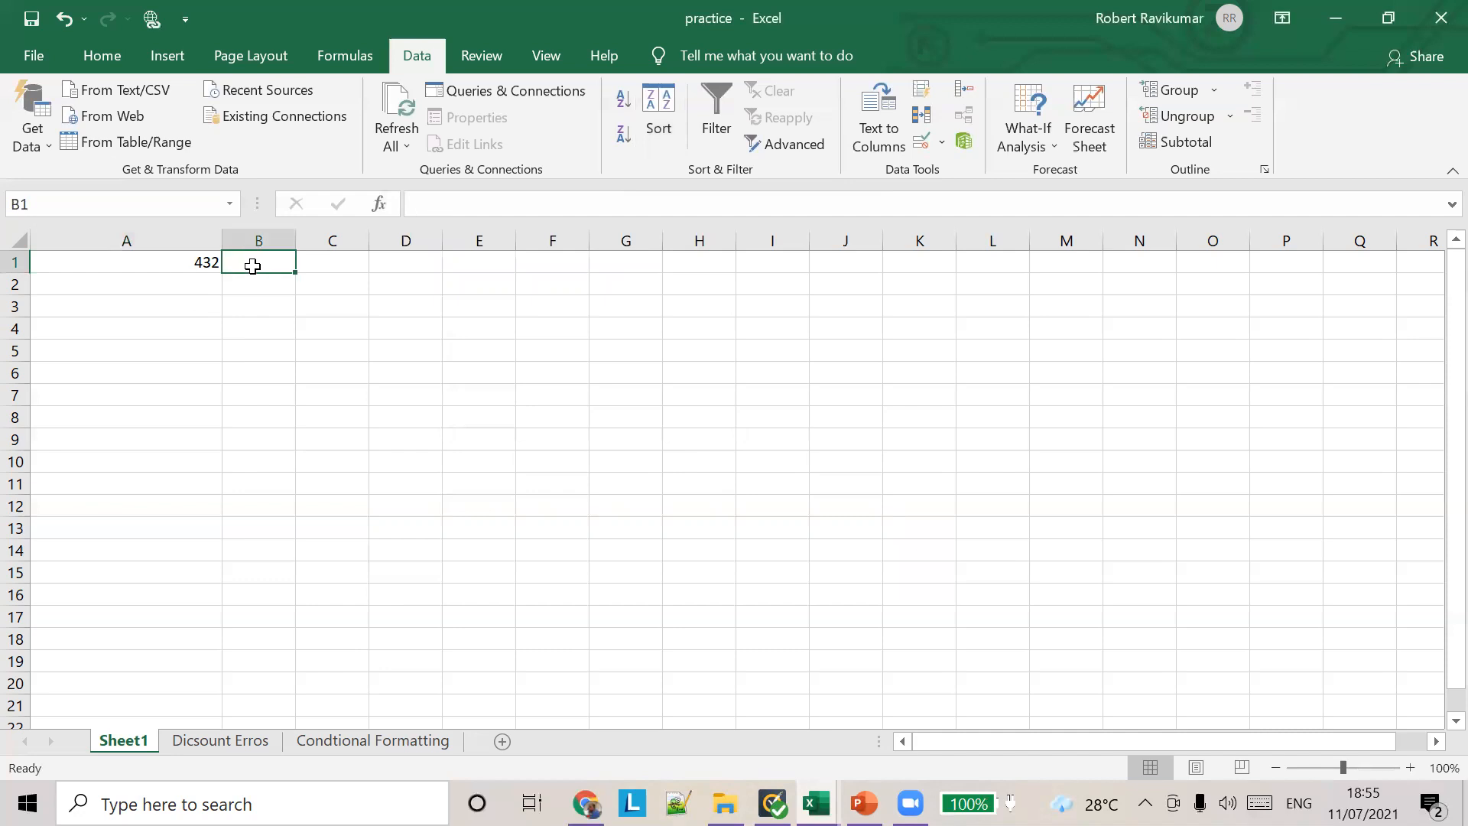
type("1234")
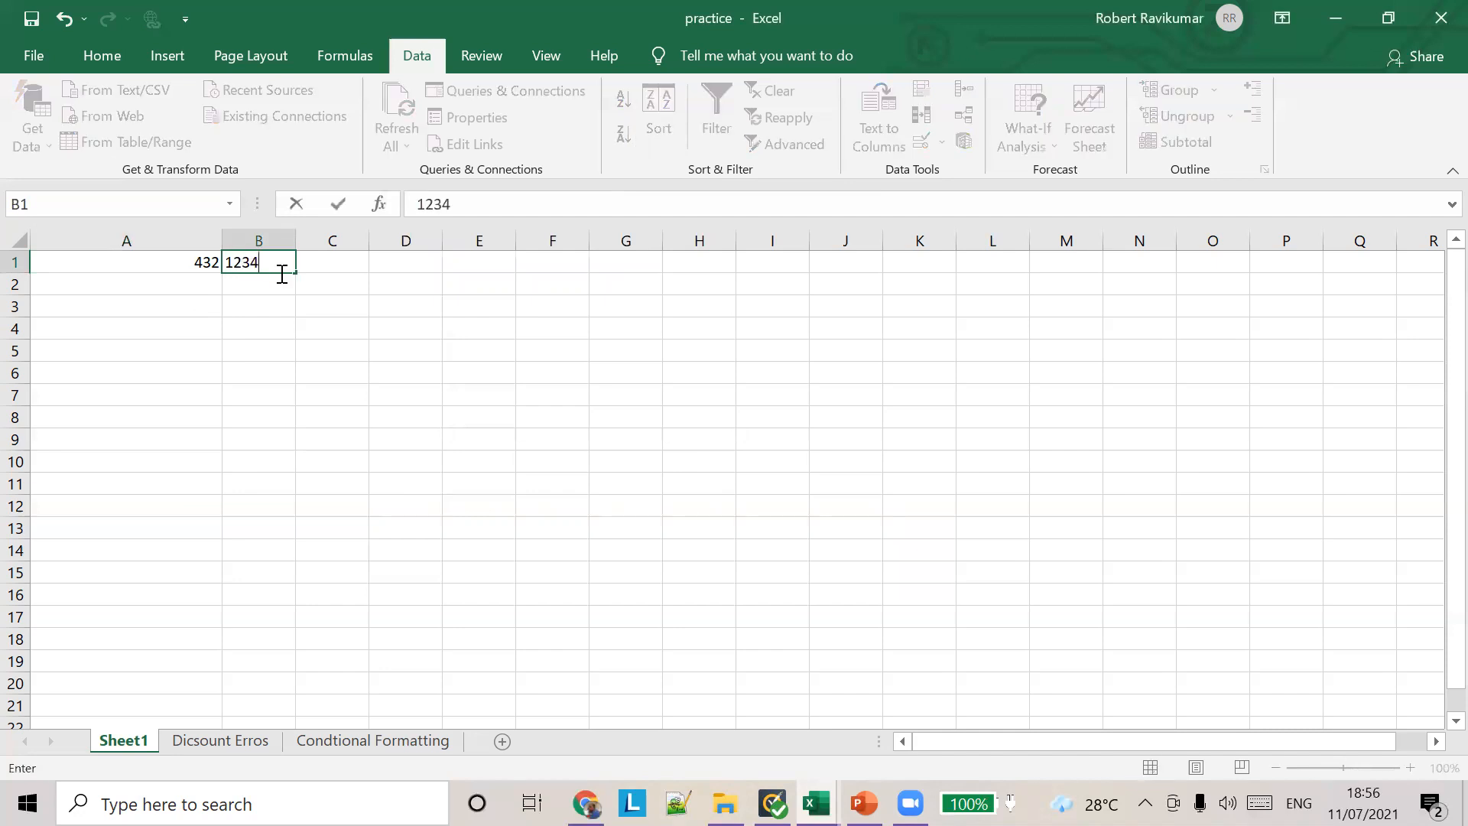
key("Tab")
Step: Try to replace the number in cell B1 with 12 and cancel the entry
left_click(270, 267)
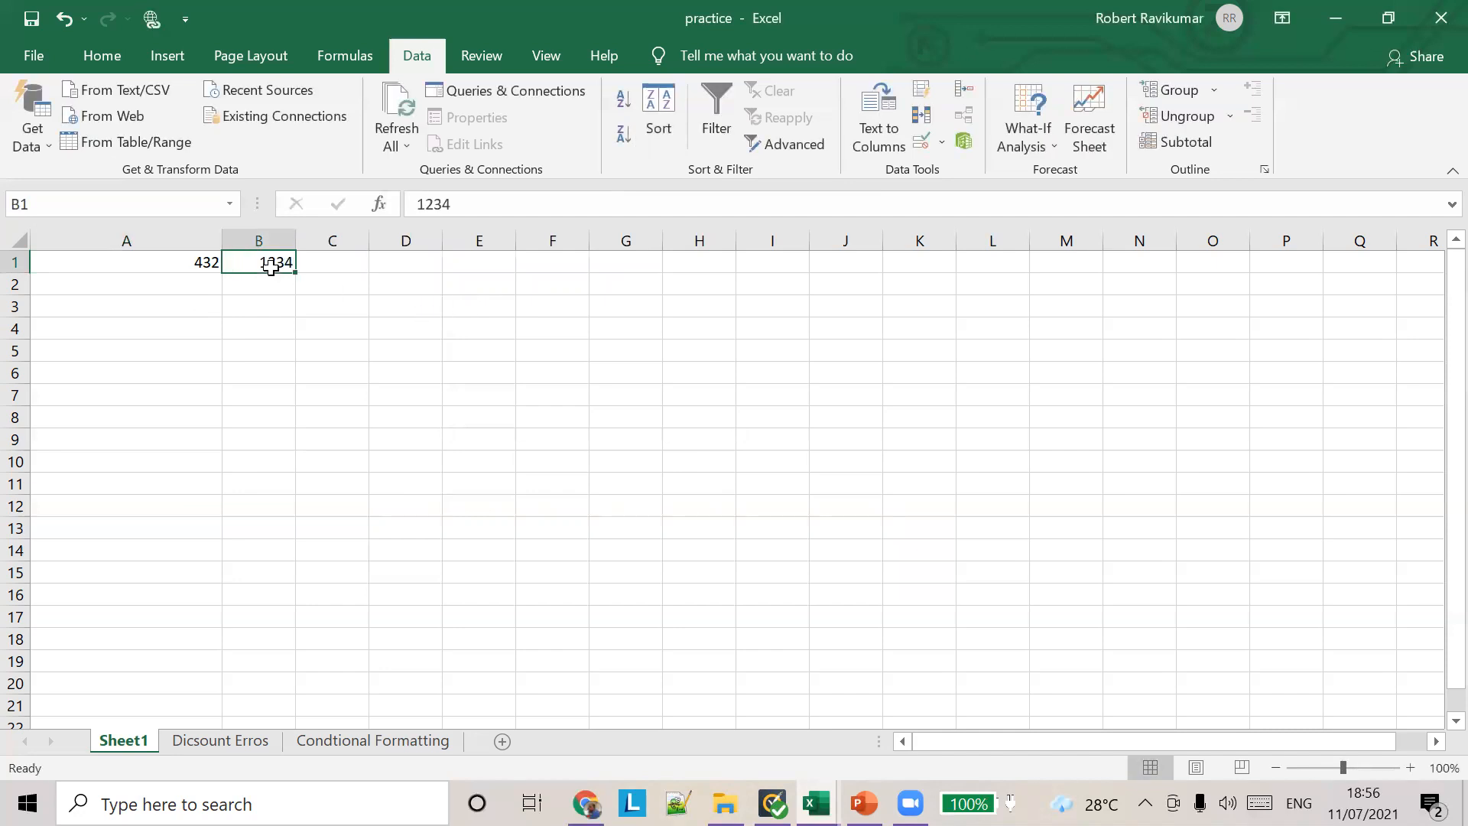
type("12")
key("Return")
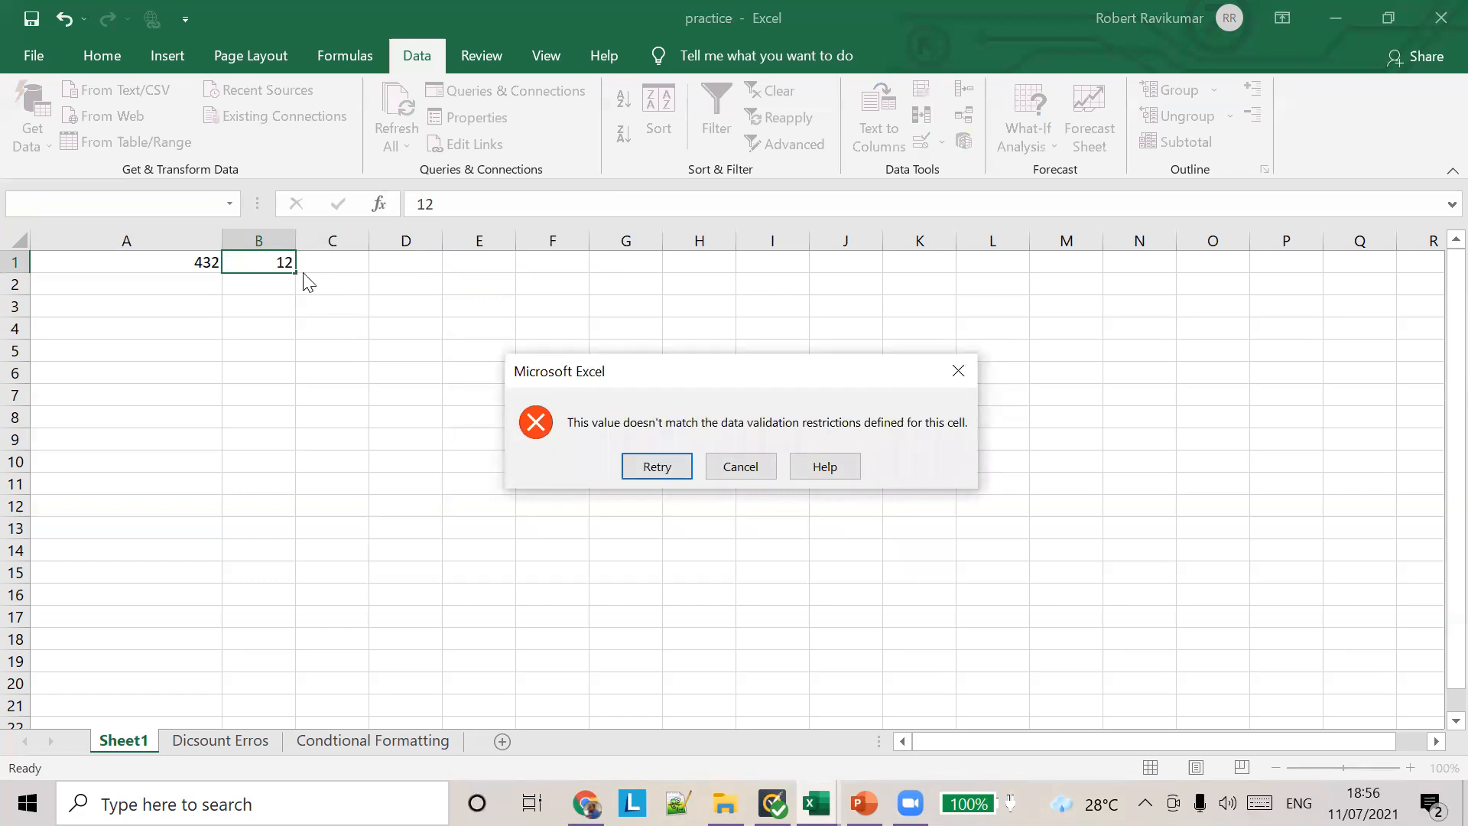
left_click(729, 471)
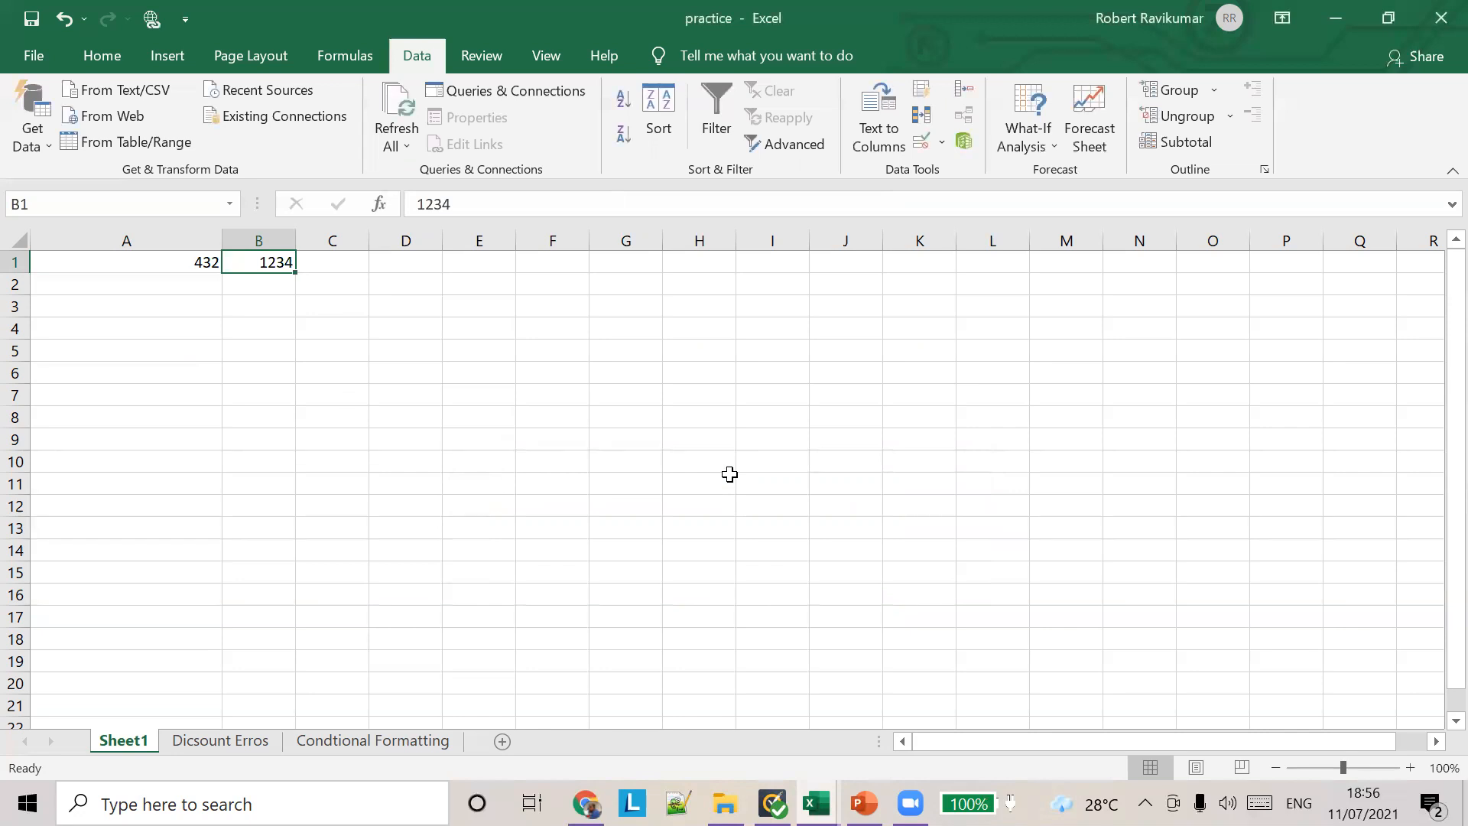
Step: Review the comparison options for cell B1's whole-number validation, try "less than or equal to", and cancel the changes
left_click(942, 143)
left_click(948, 170)
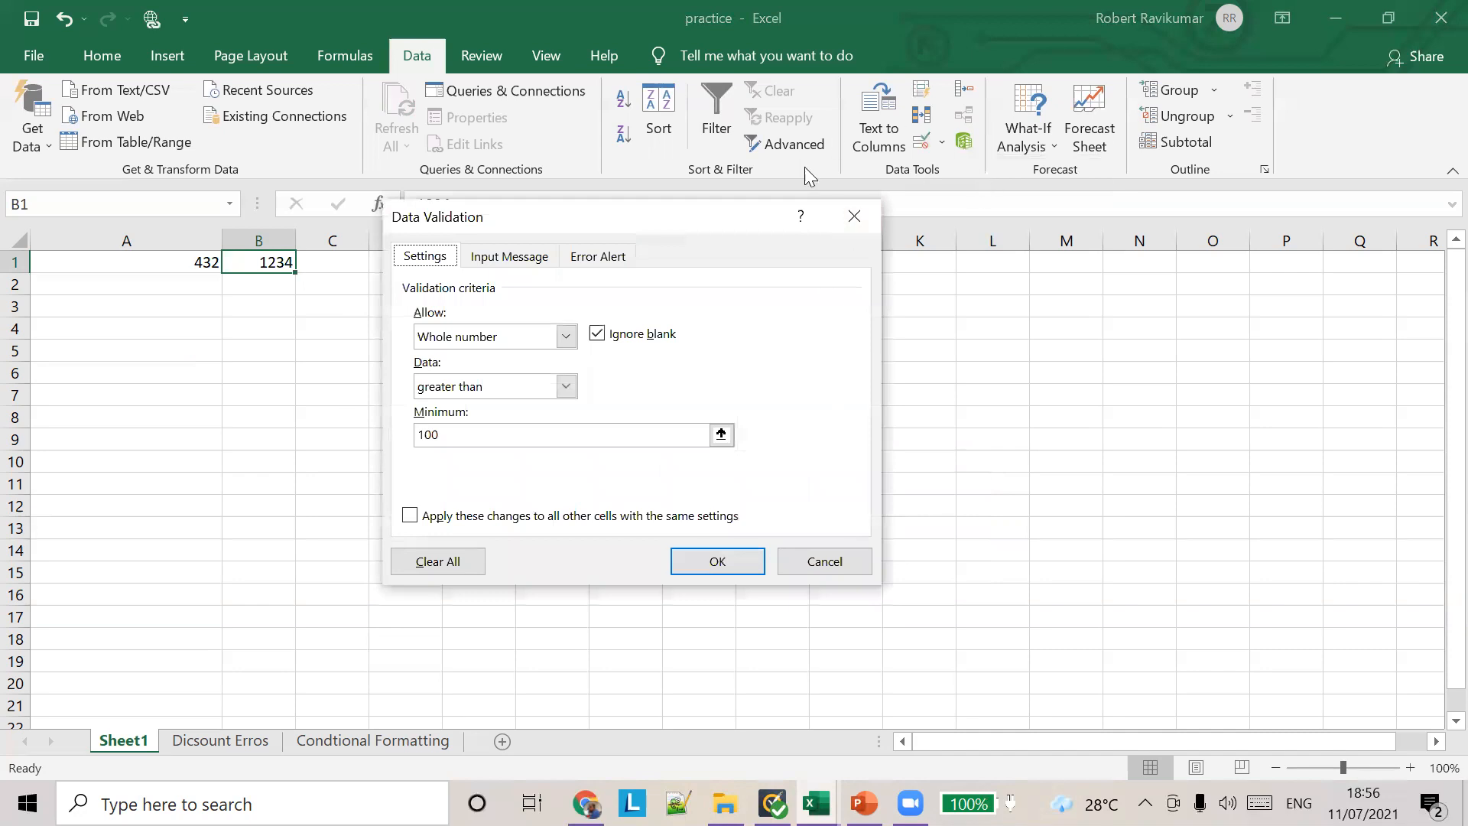
left_click(566, 339)
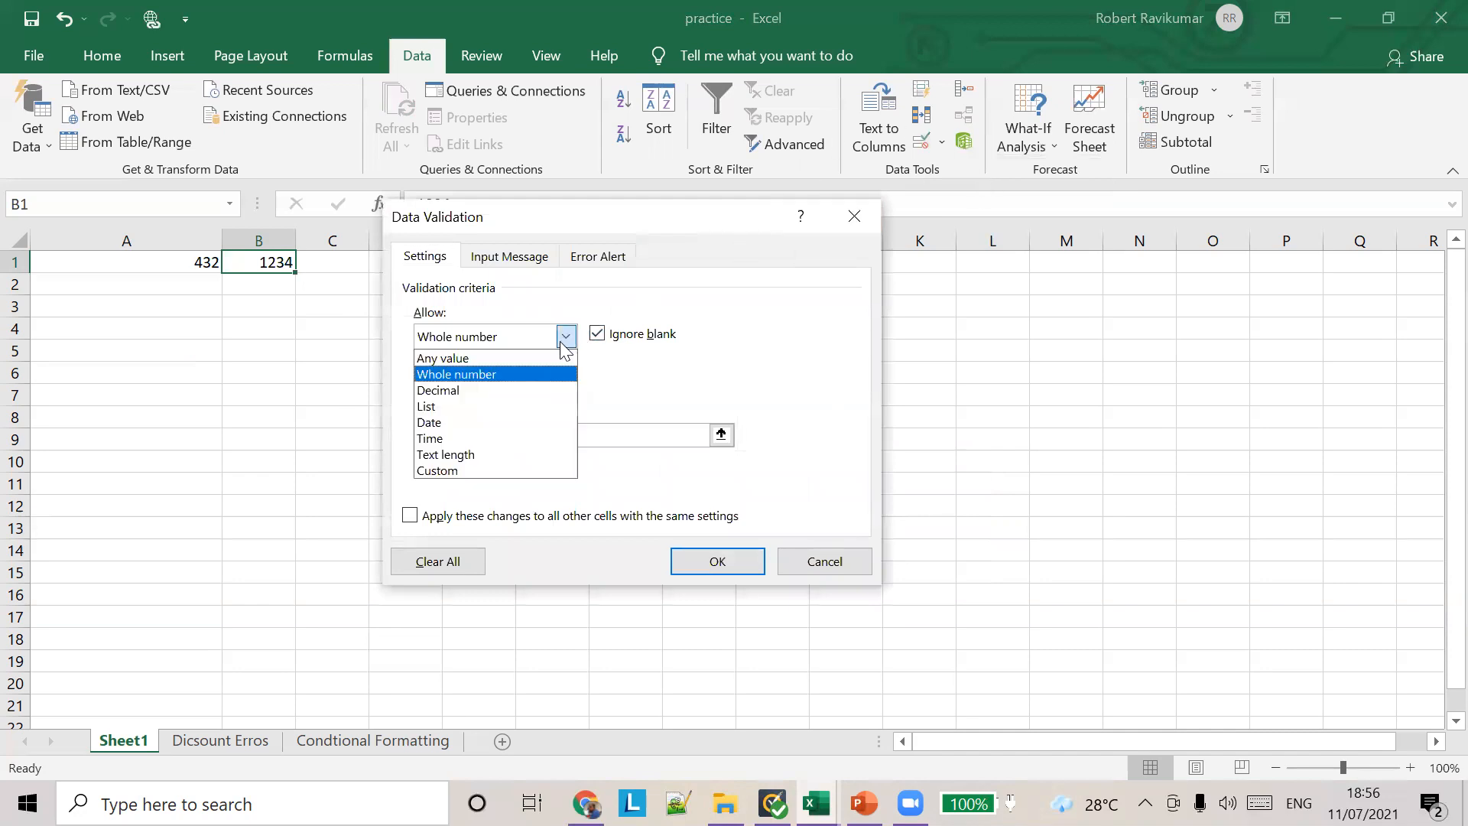
left_click(536, 374)
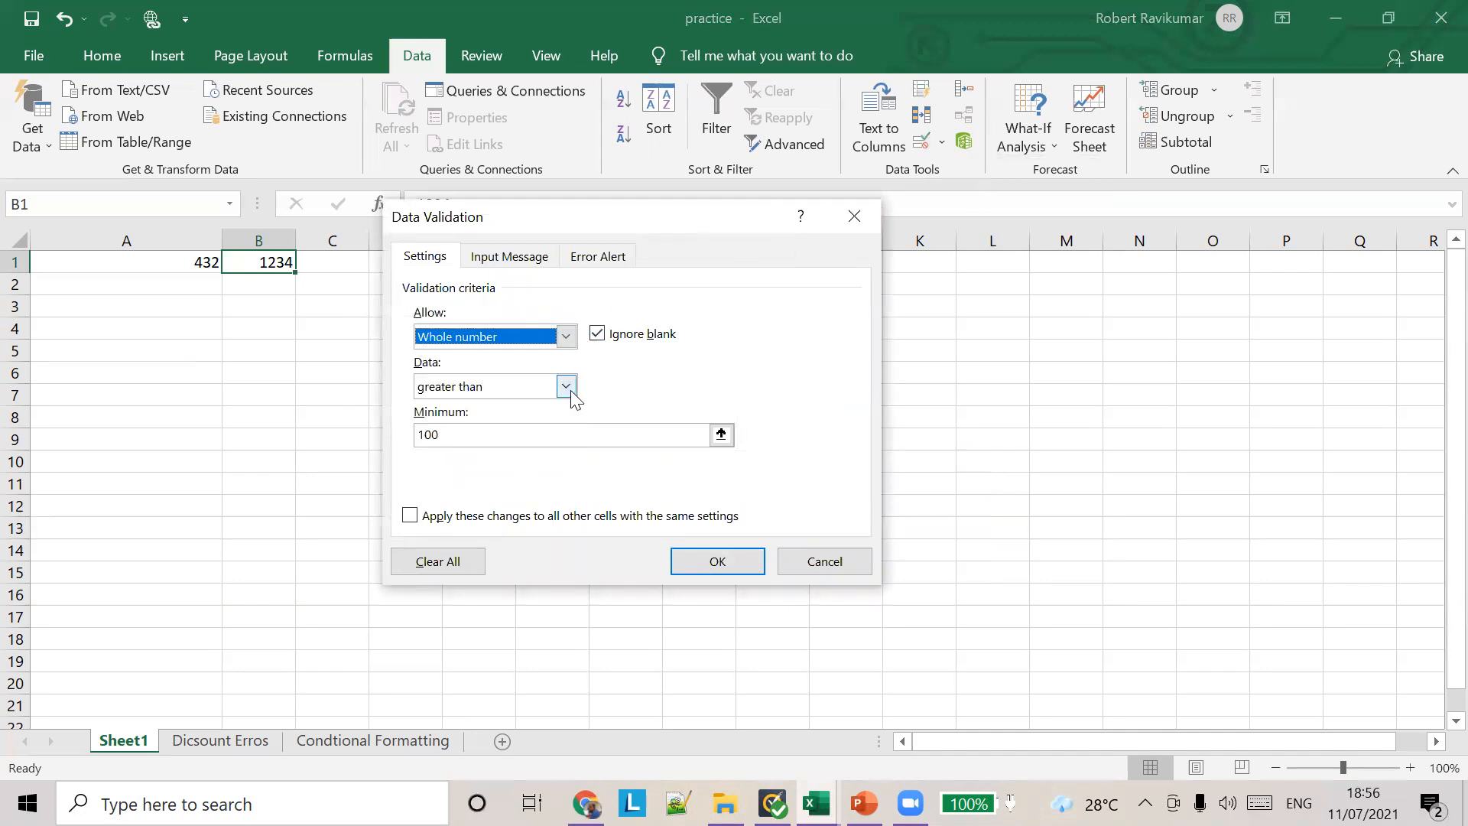
left_click(567, 387)
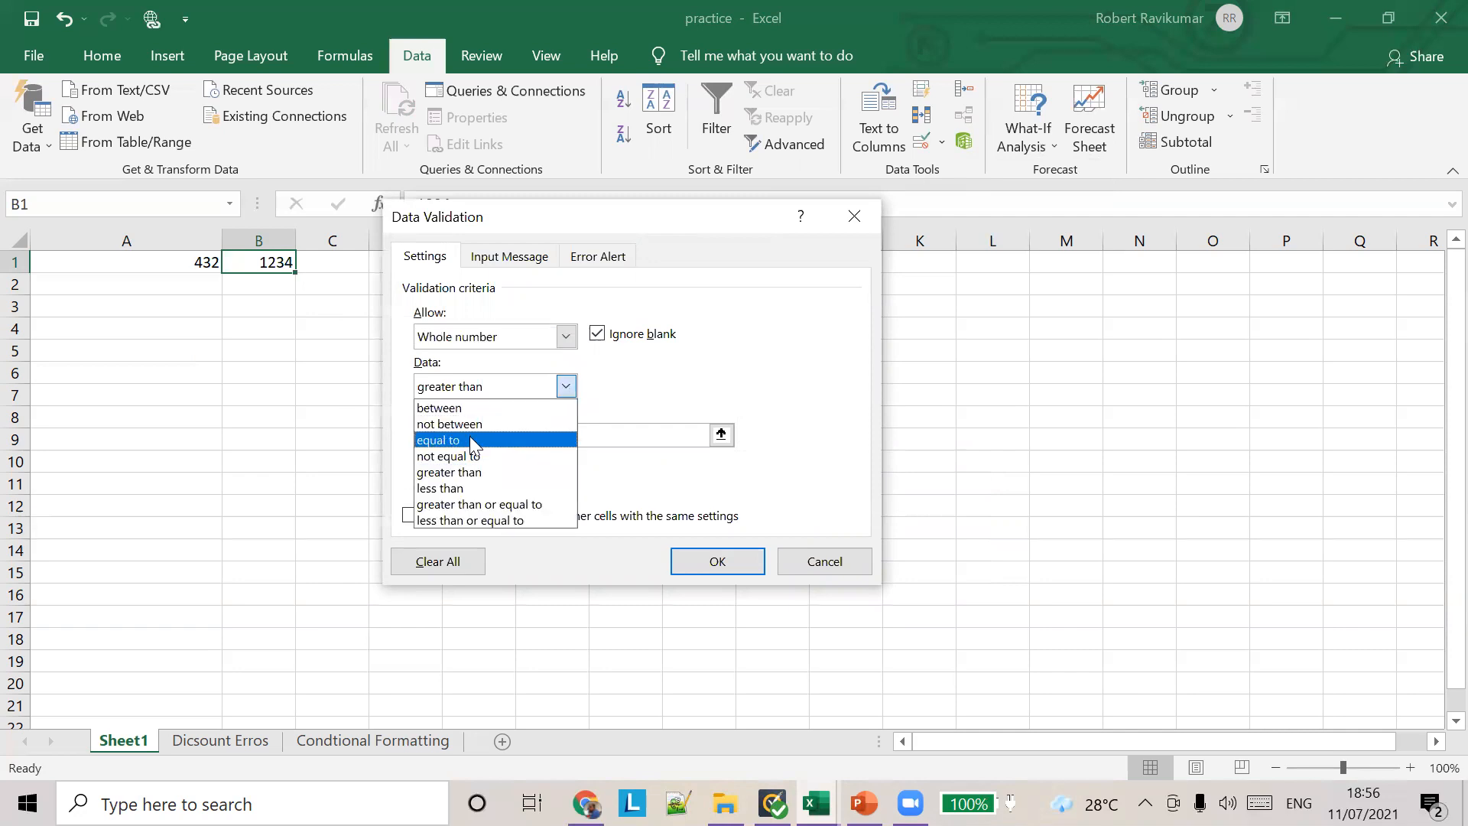
left_click(496, 520)
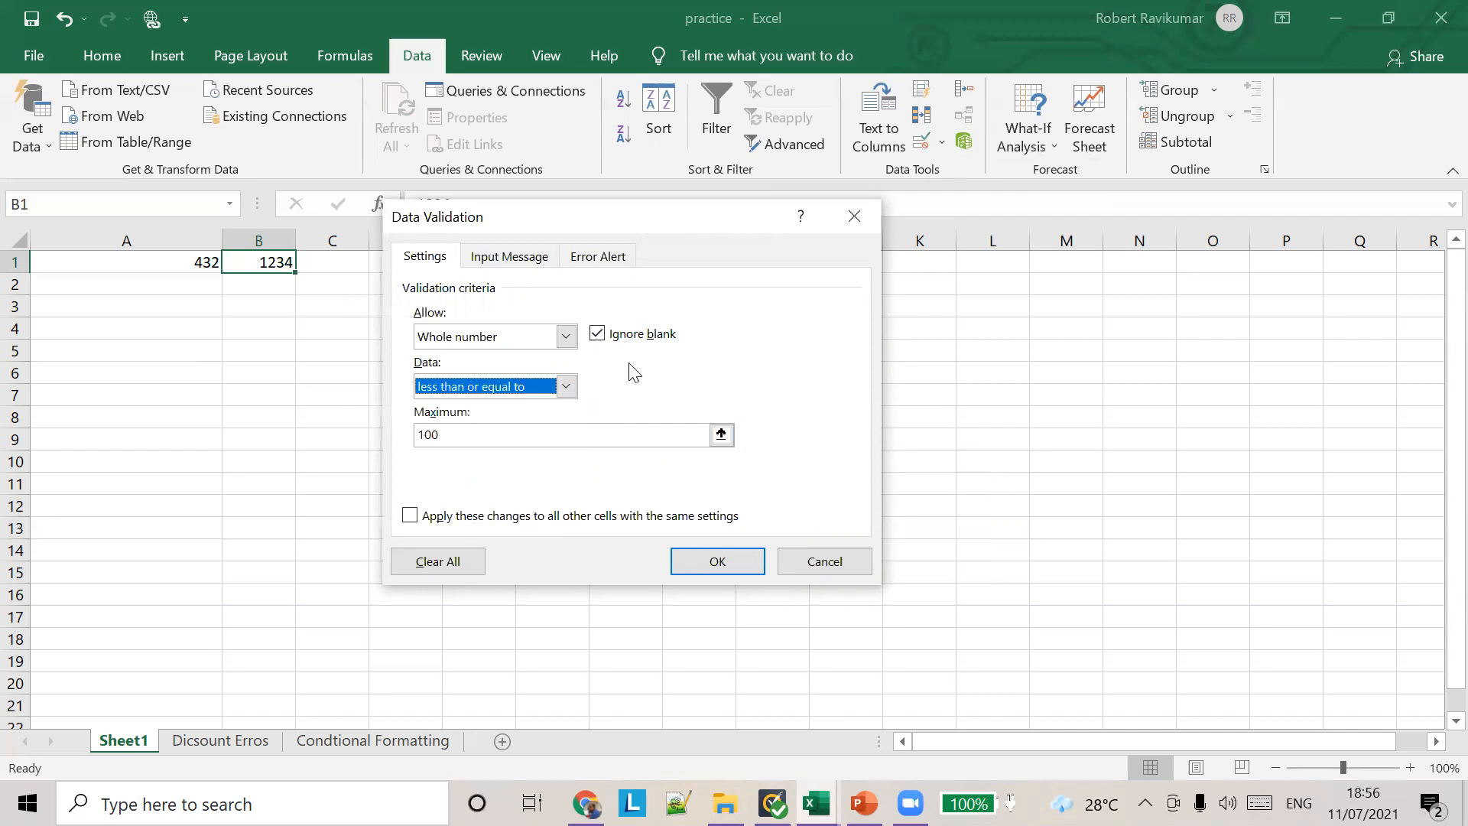
left_click(565, 384)
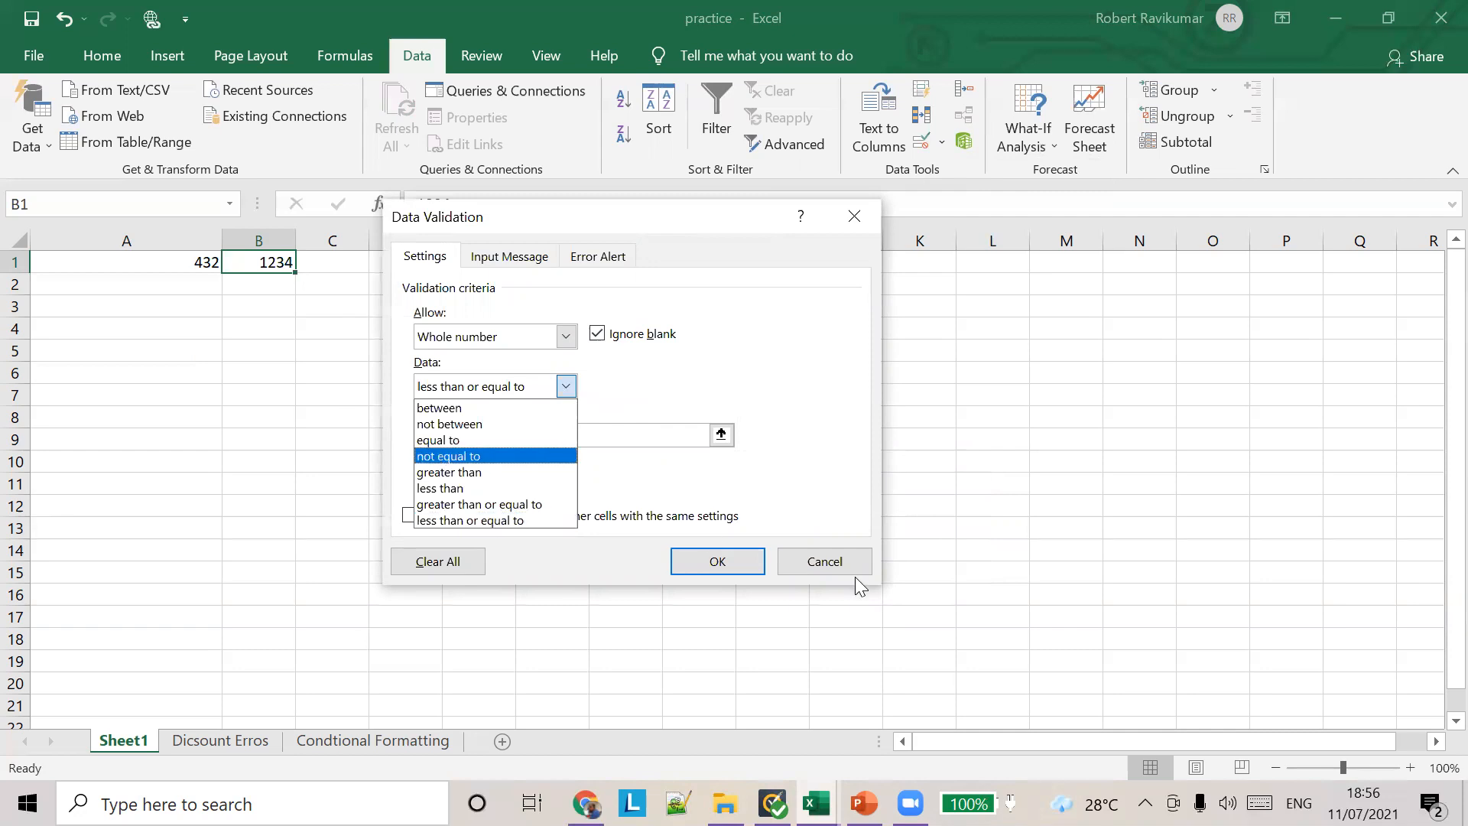
left_click(824, 563)
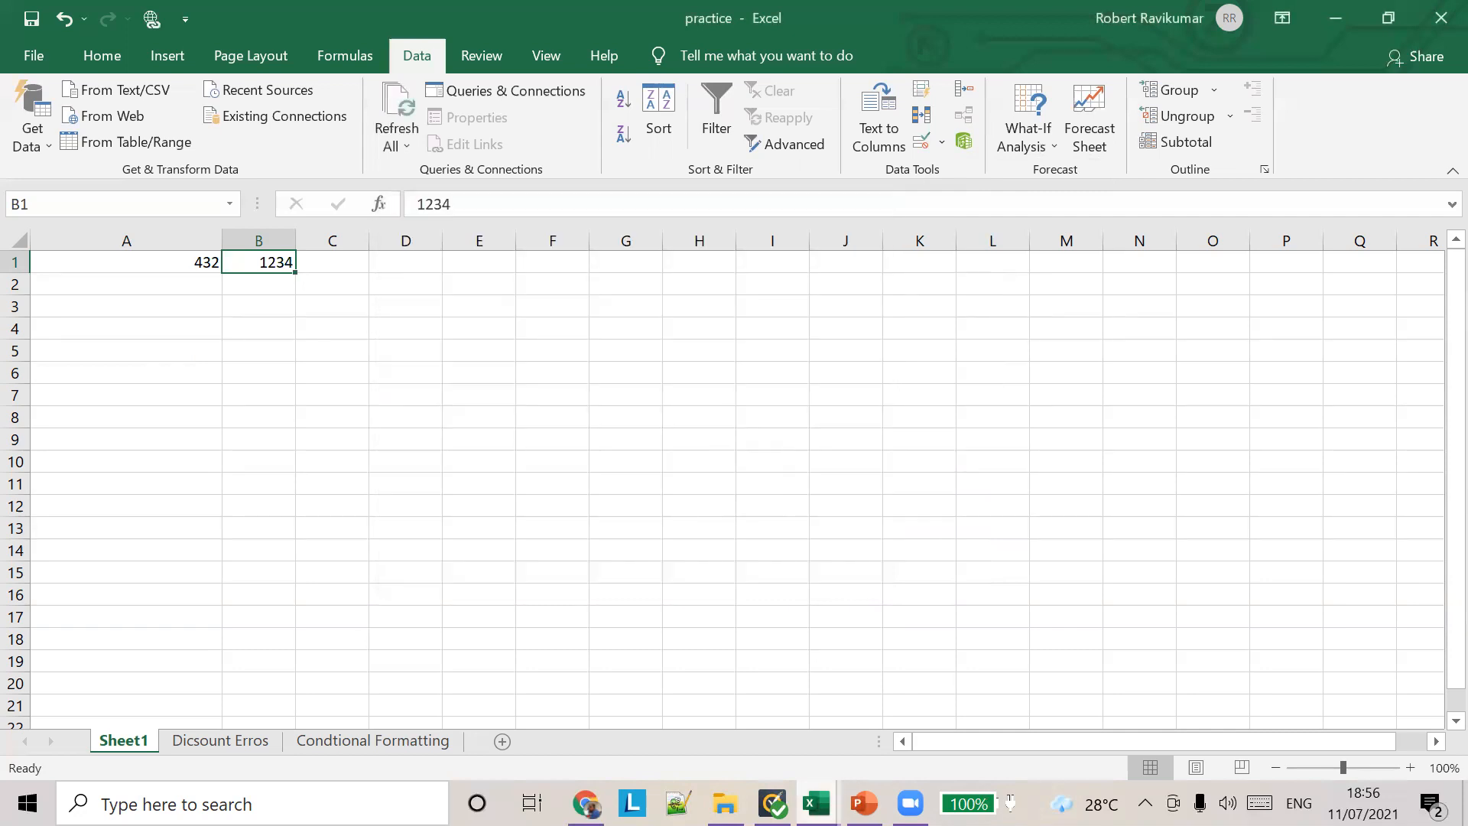
Step: Switch to the PowerPoint lesson and select the Data Validation – Whole Number slide among the thumbnails
mouse_move(864, 803)
left_click(701, 692)
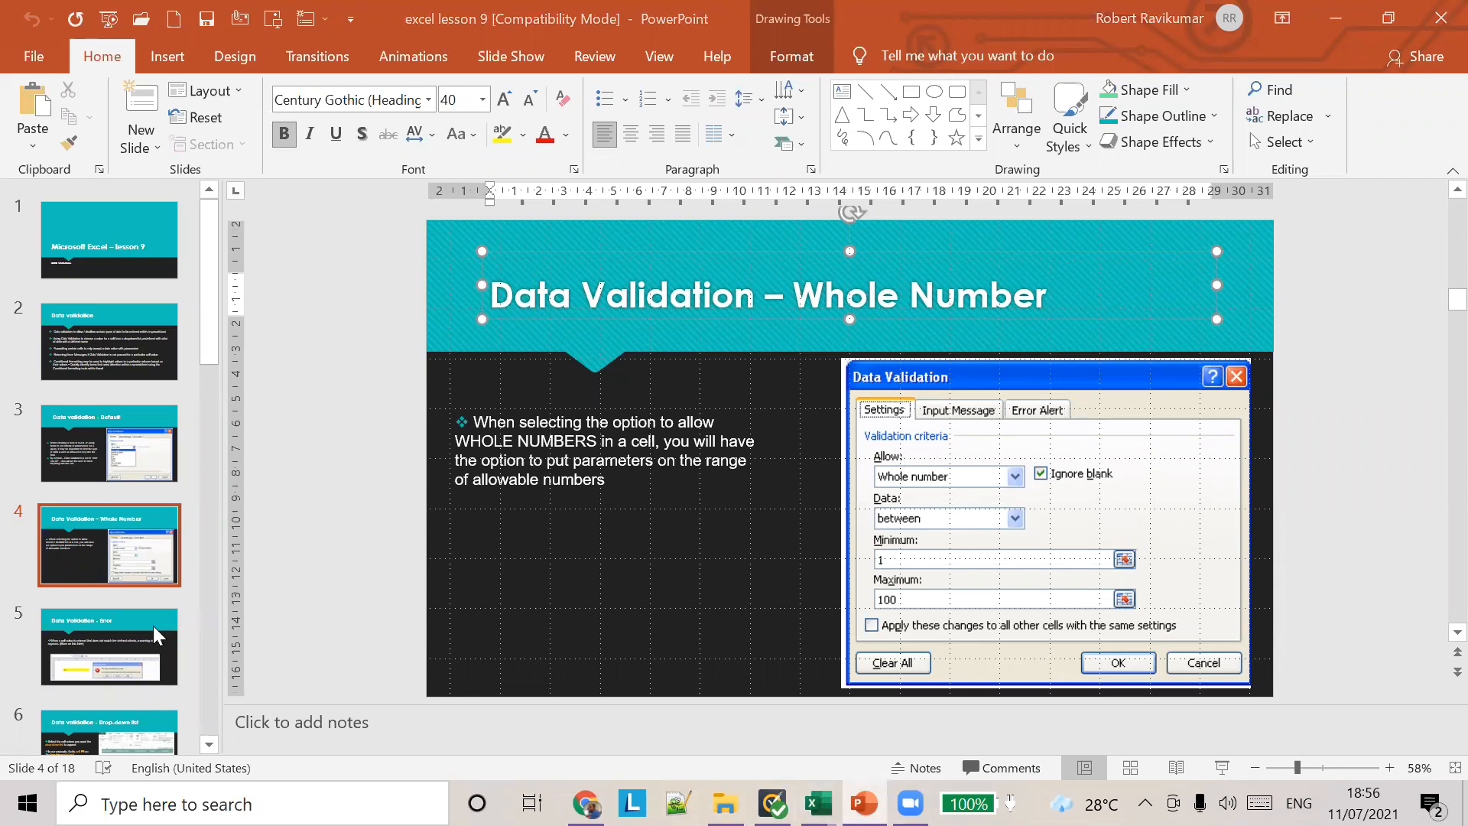
left_click(178, 549)
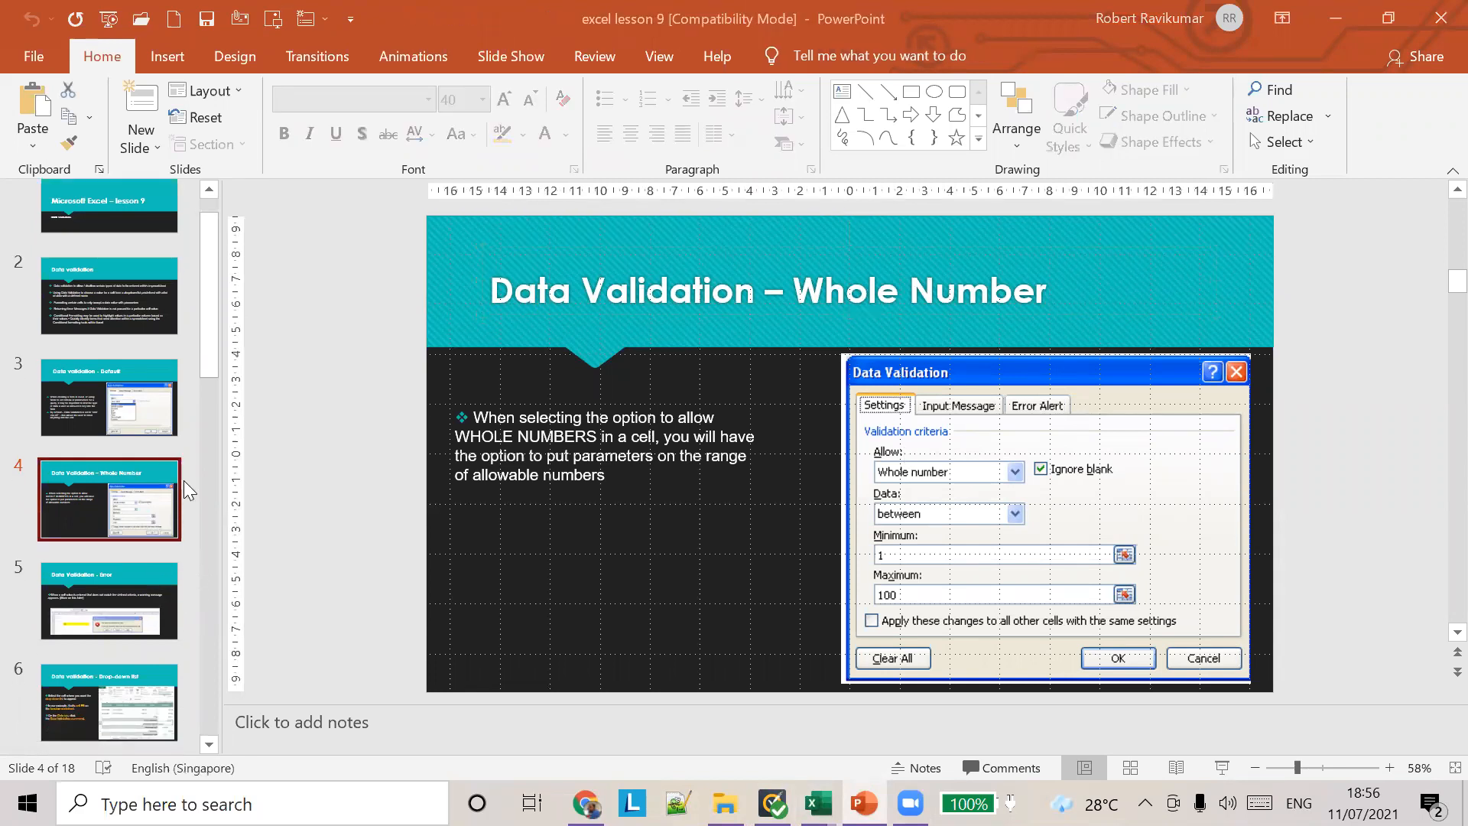
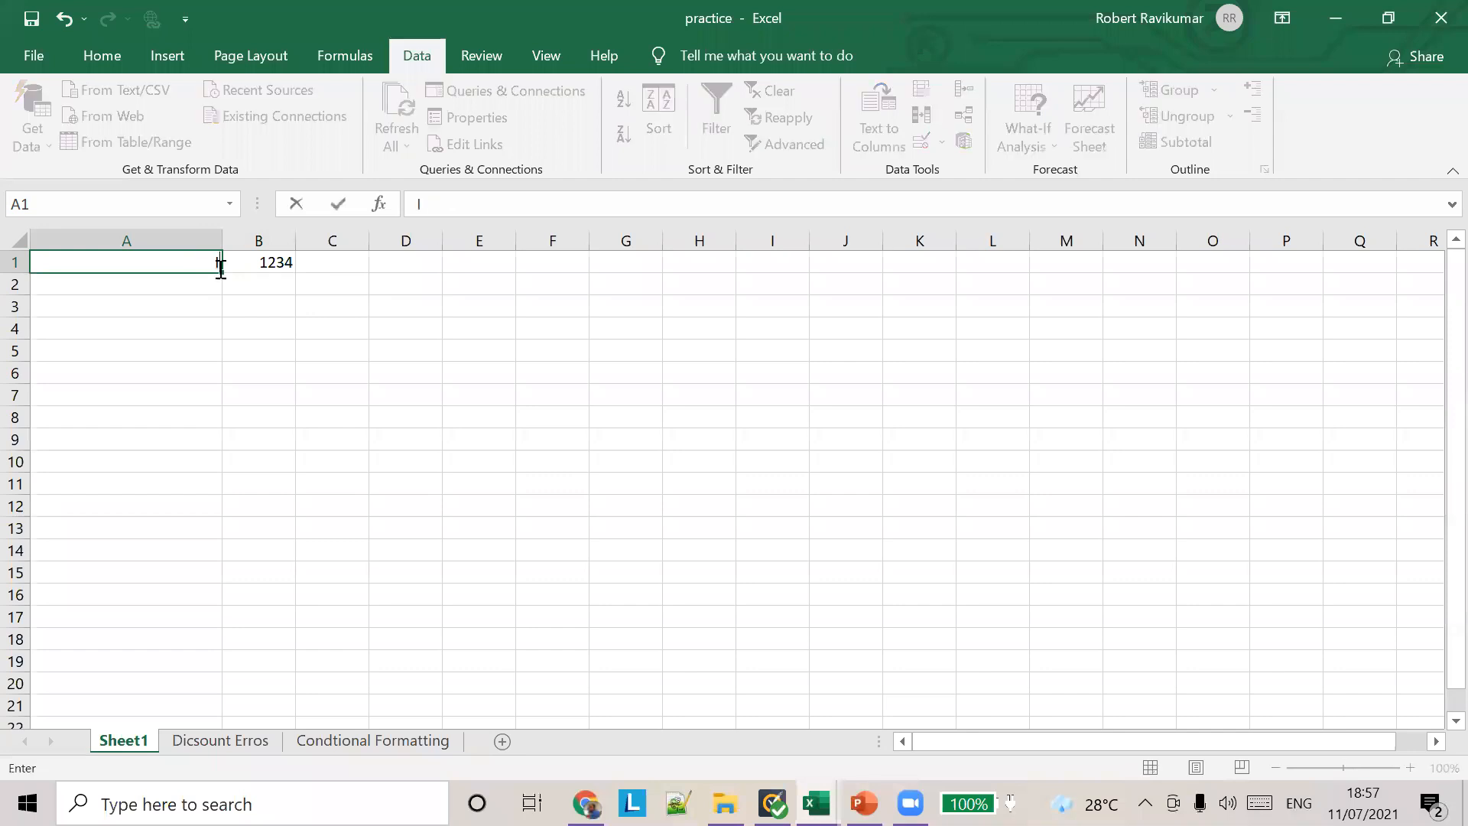
Step: Complete the column heading Items in cell A1 and clear the number in cell B1
key("Tab")
key("Delete")
key("Down")
key("Left")
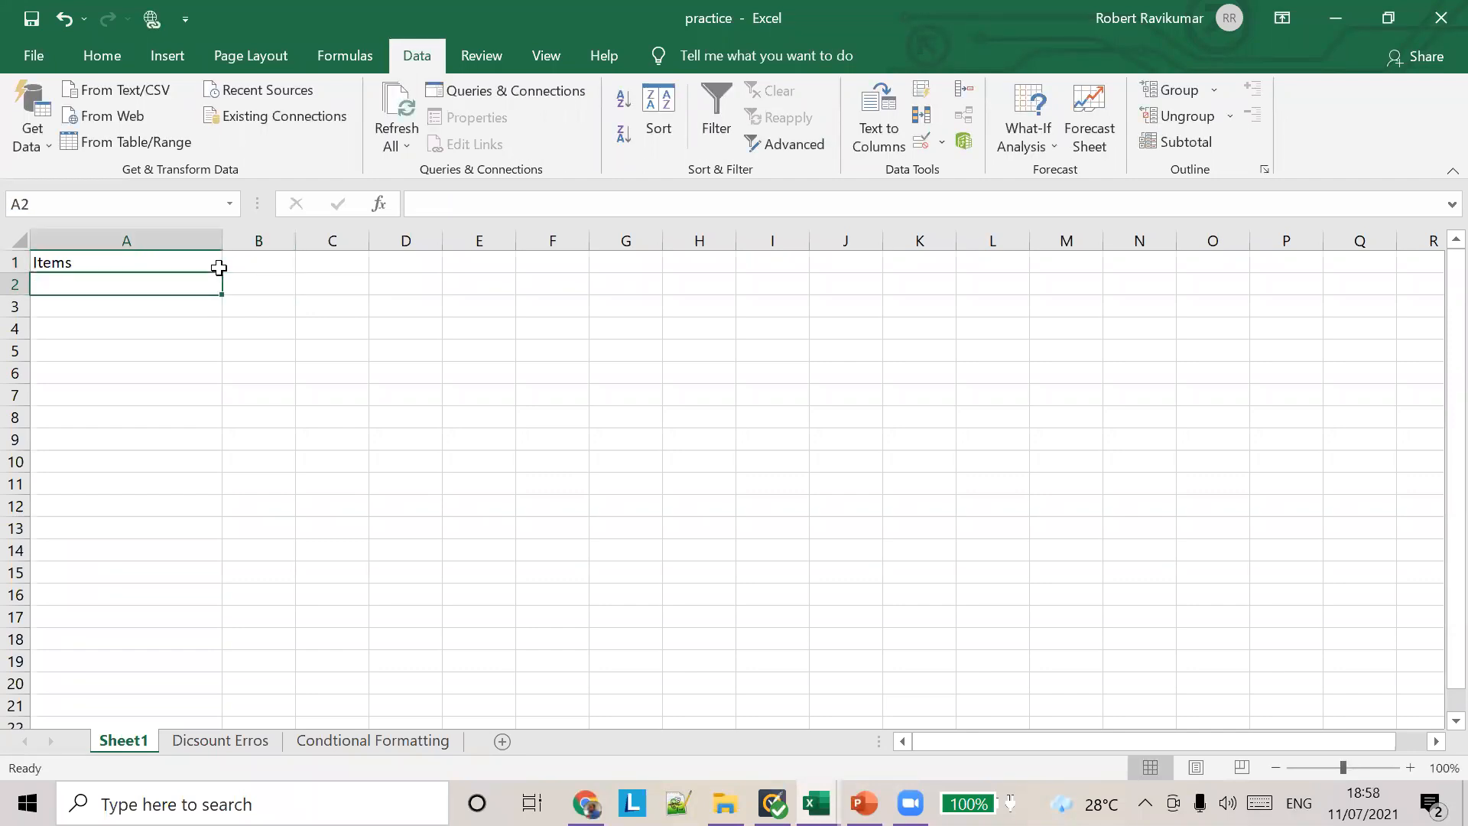
Step: Enter Tomatoes in cell A2 and brinjal in cell A3 under the Items heading
type("Tomatoes")
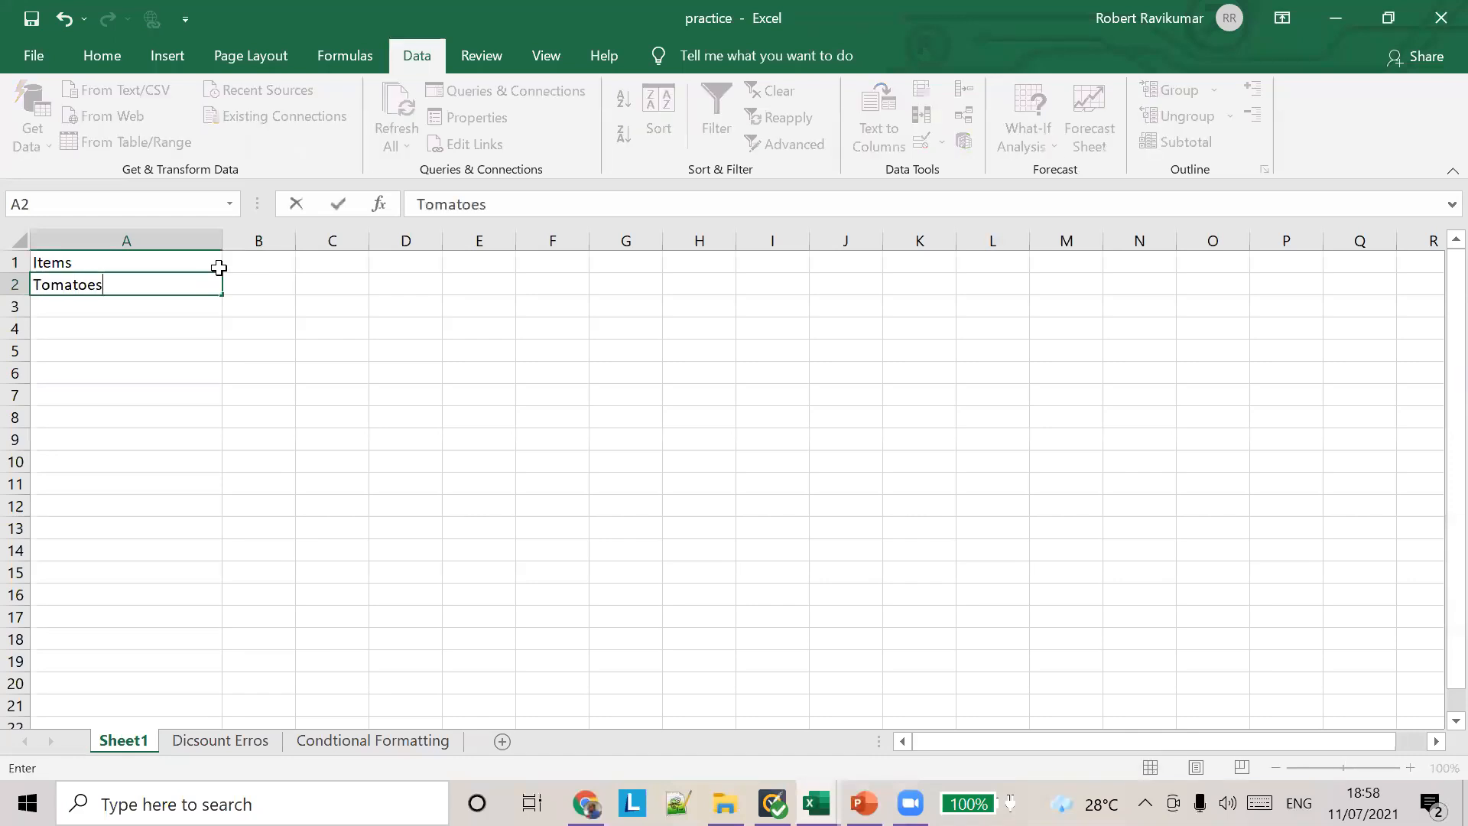
key("Return")
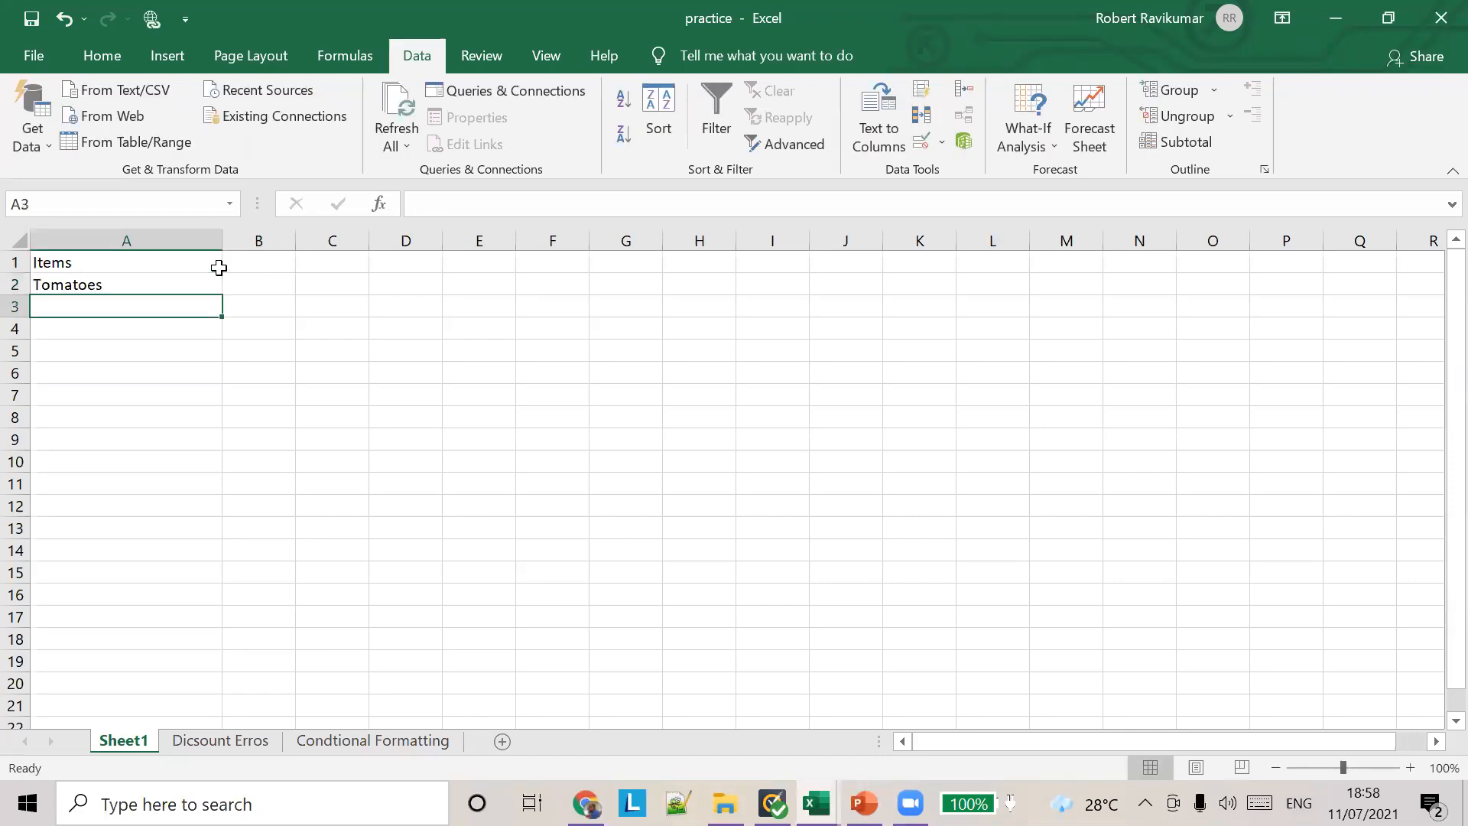
type("S")
key("BackSpace")
type("brainghja")
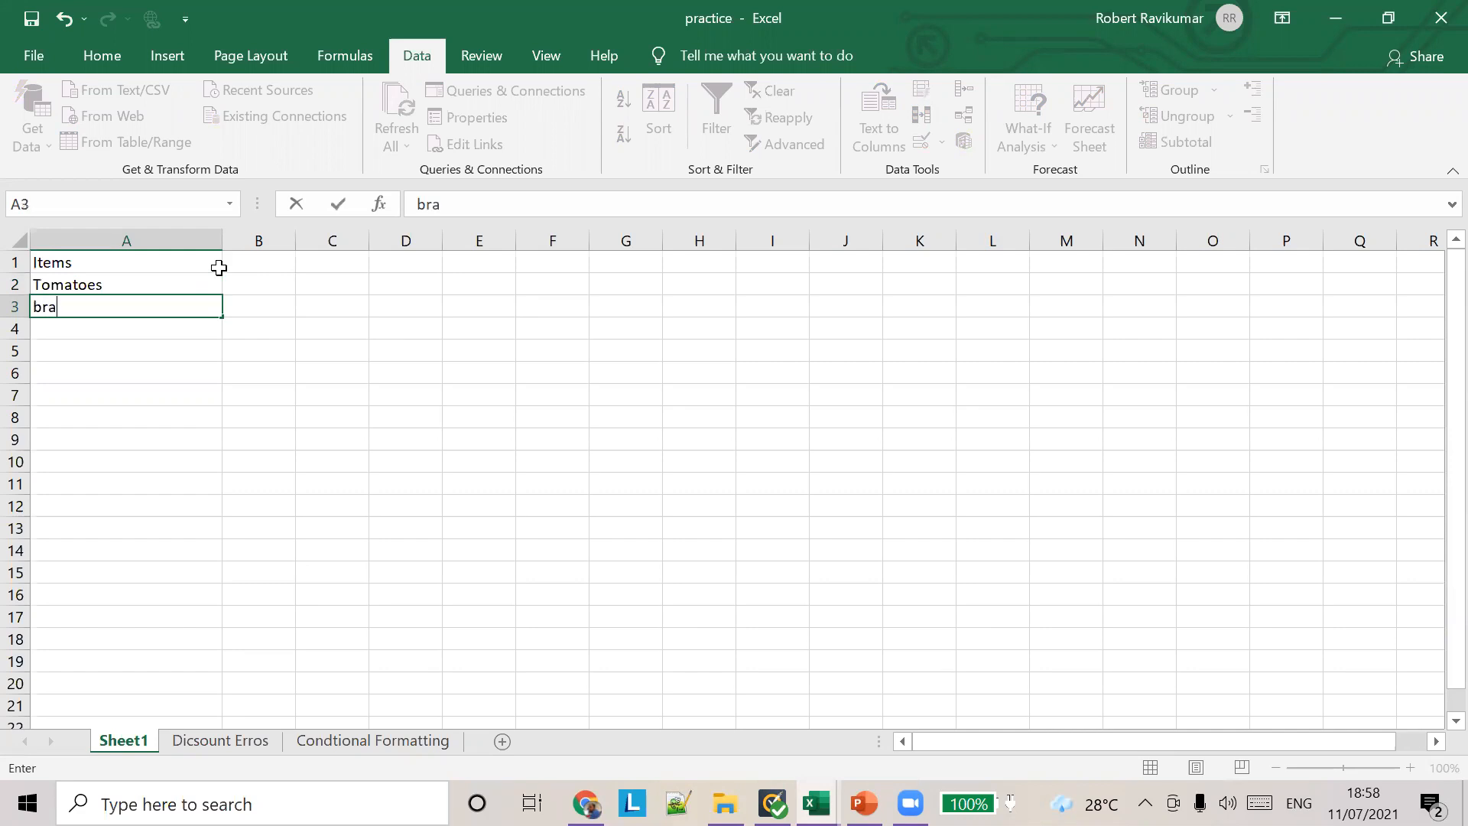
key("BackSpace")
key("BackSpace")
key("BackSpace")
key("BackSpace")
key("BackSpace")
key("BackSpace")
key("BackSpace")
key("BackSpace")
type("injal")
key("Return")
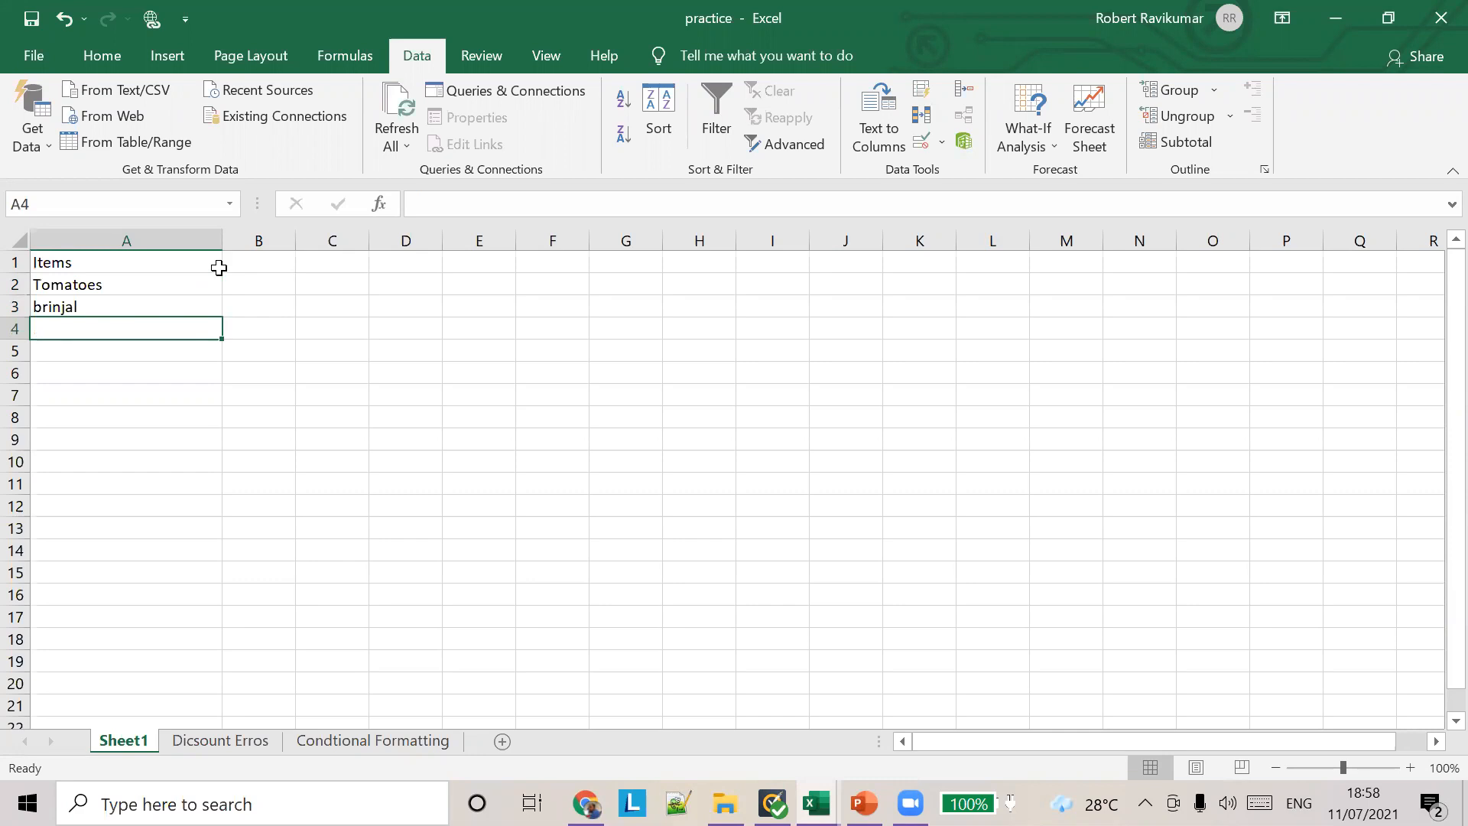
Step: Add carrot in cell A4 and beetroot in cell A5 to the items list
type("carrot")
key("Return")
type("beetr")
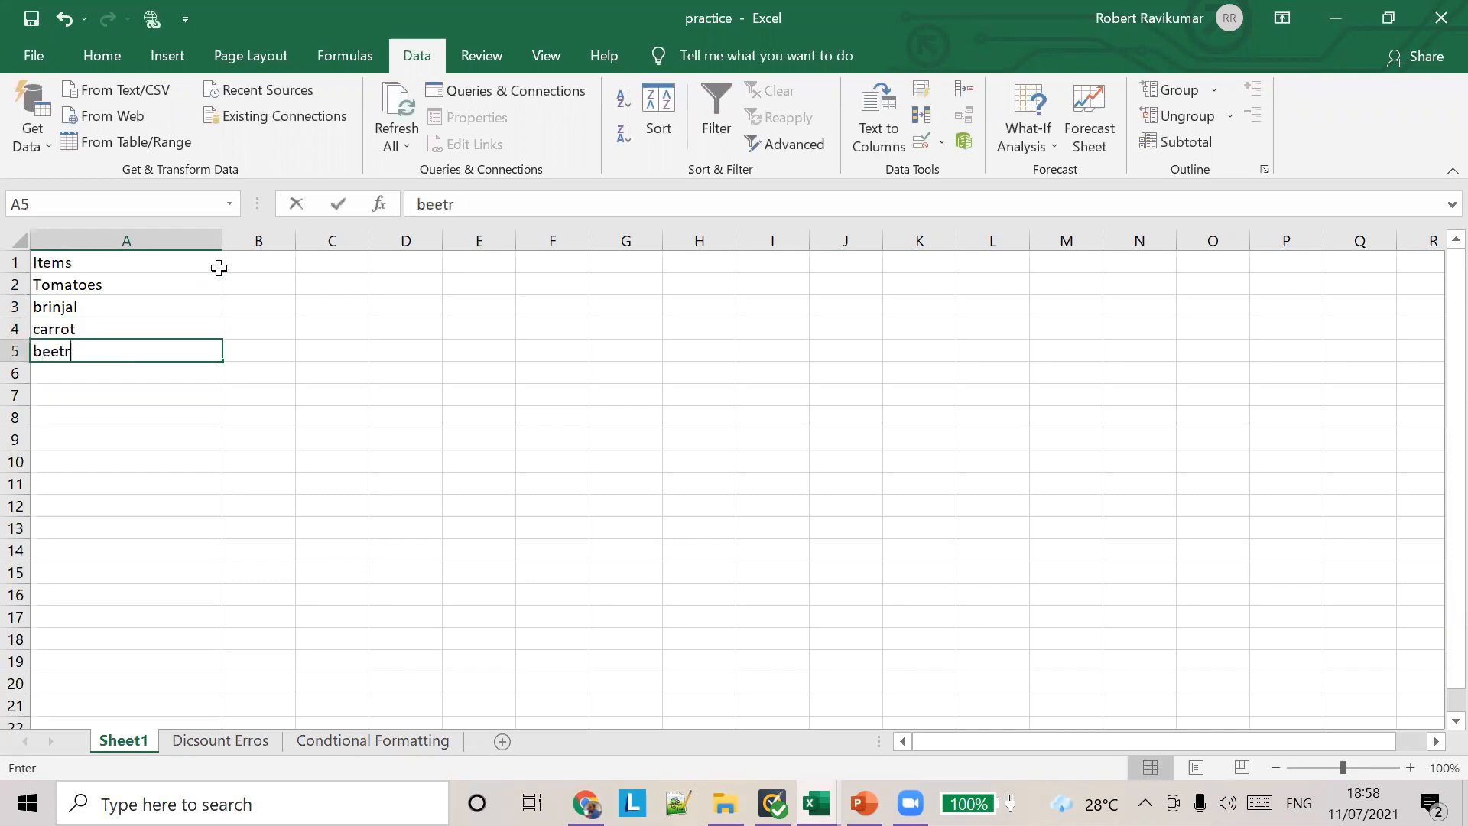
type("oot")
key("Return")
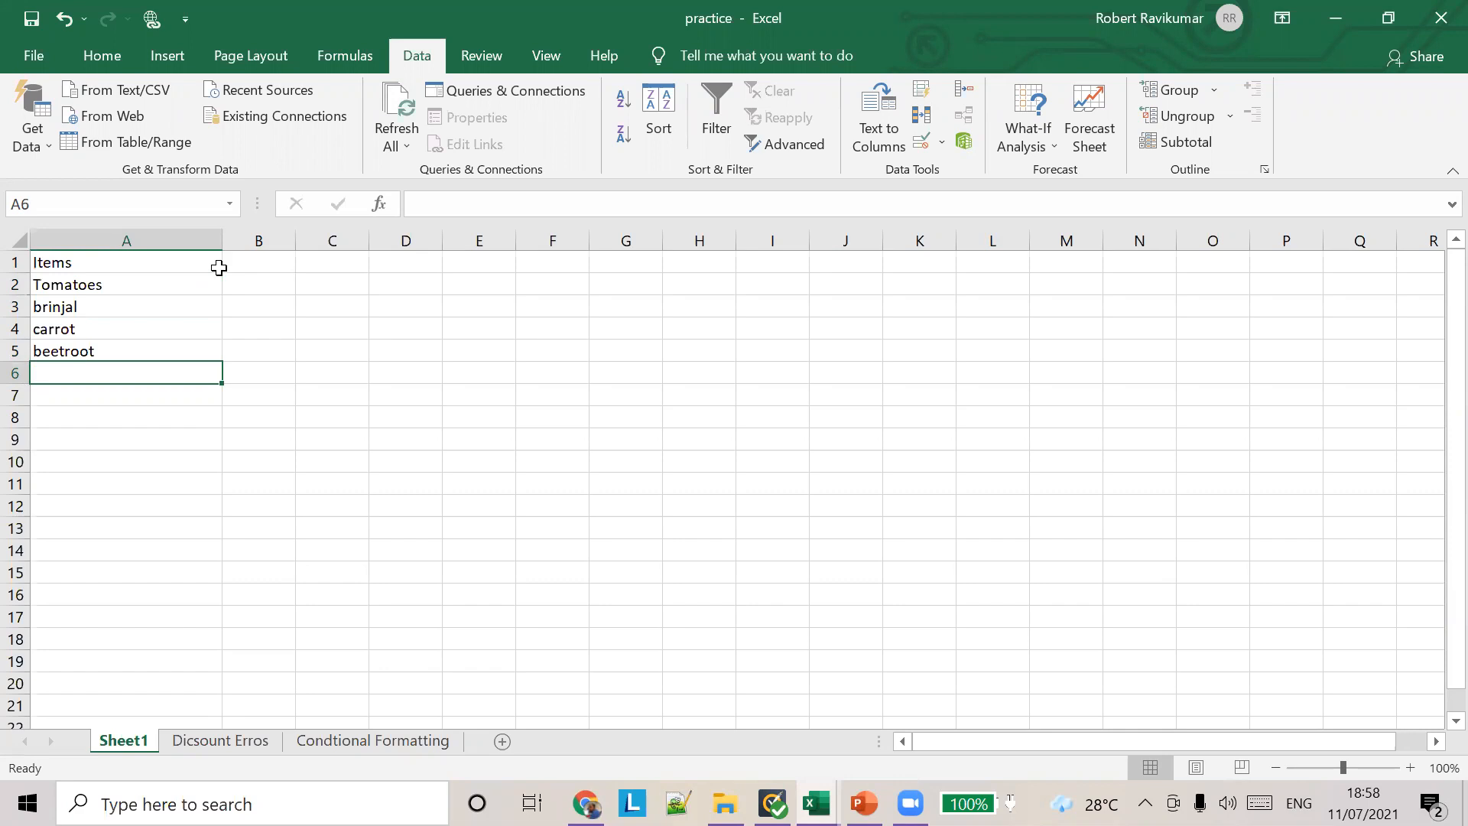
Step: Complete the items list with watermelon, apple and orange in cells A6 to A8, and select A2:A8
type("b")
key("BackSpace")
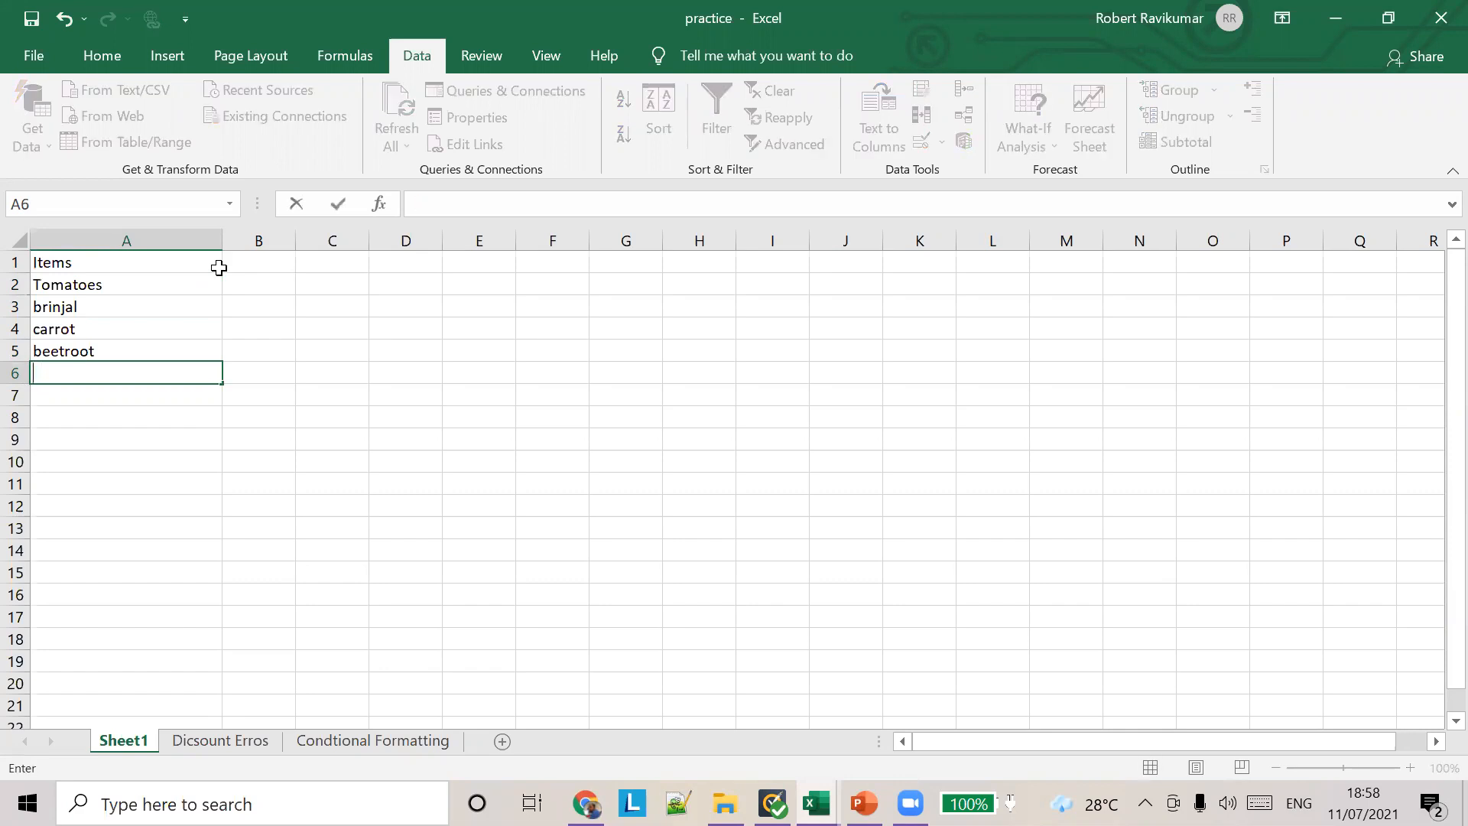
type("watermelon")
key("Return")
type("apple")
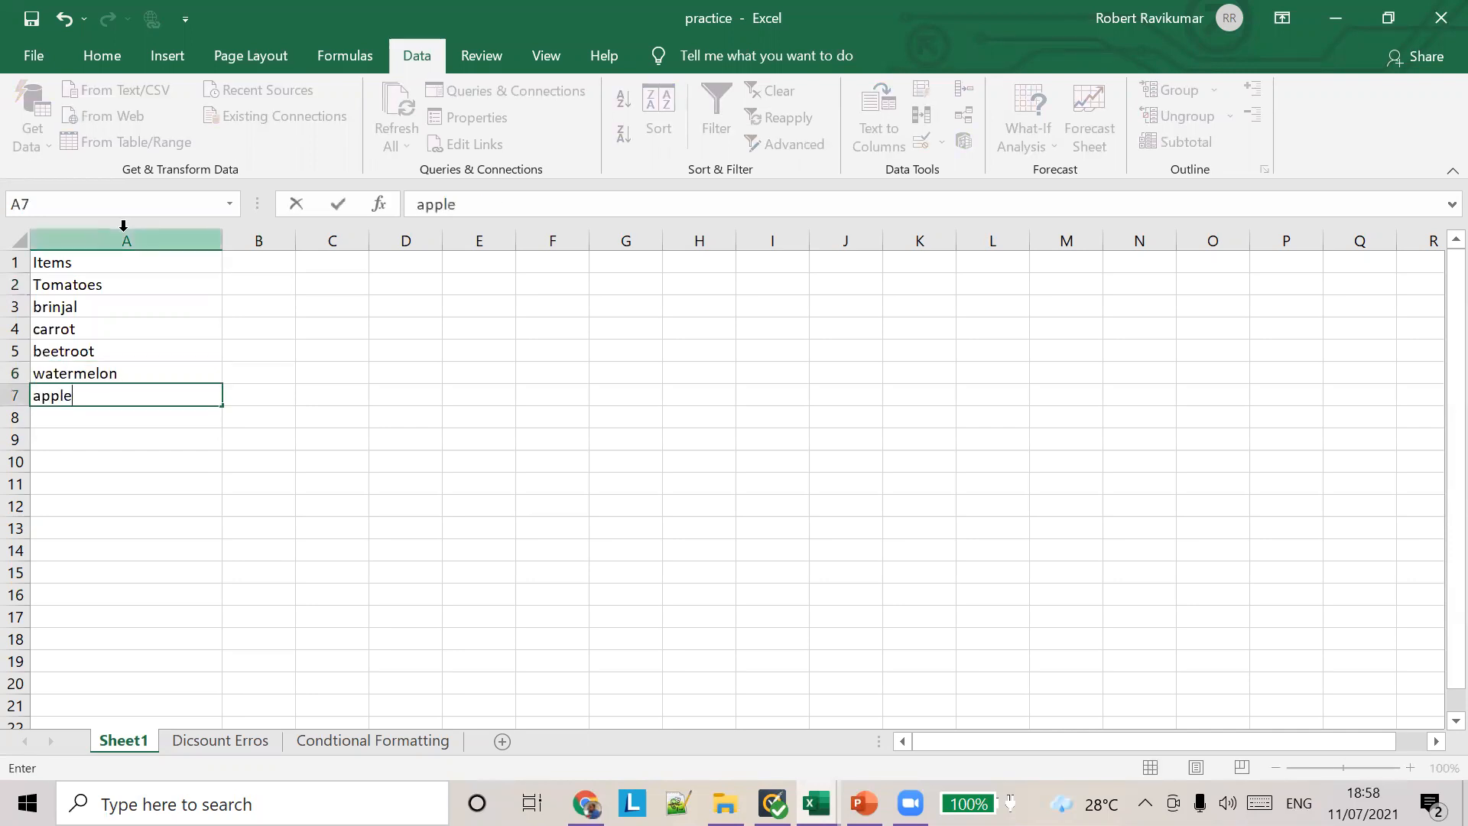
key("Return")
type("orange")
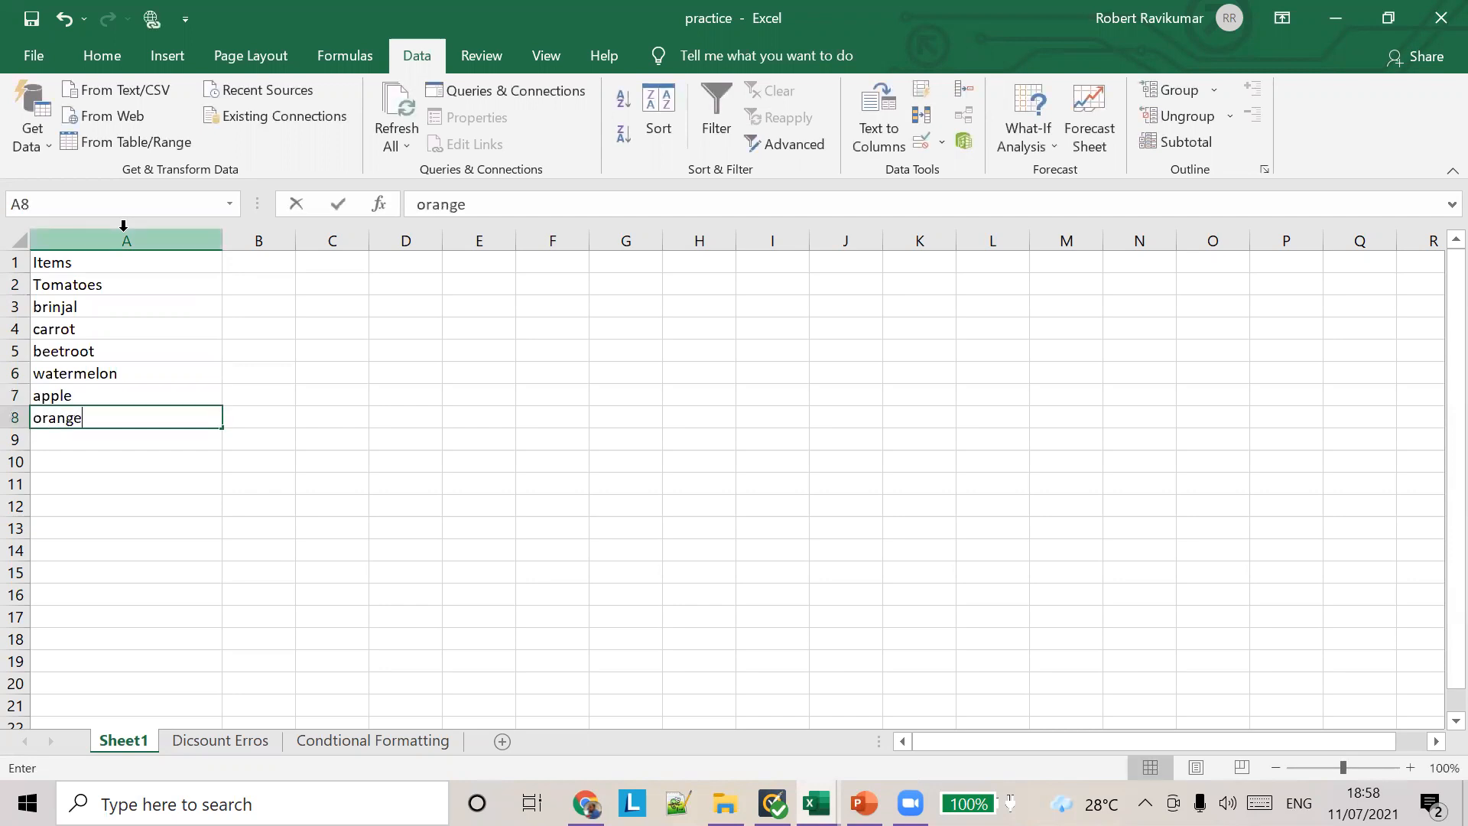
left_click(113, 283)
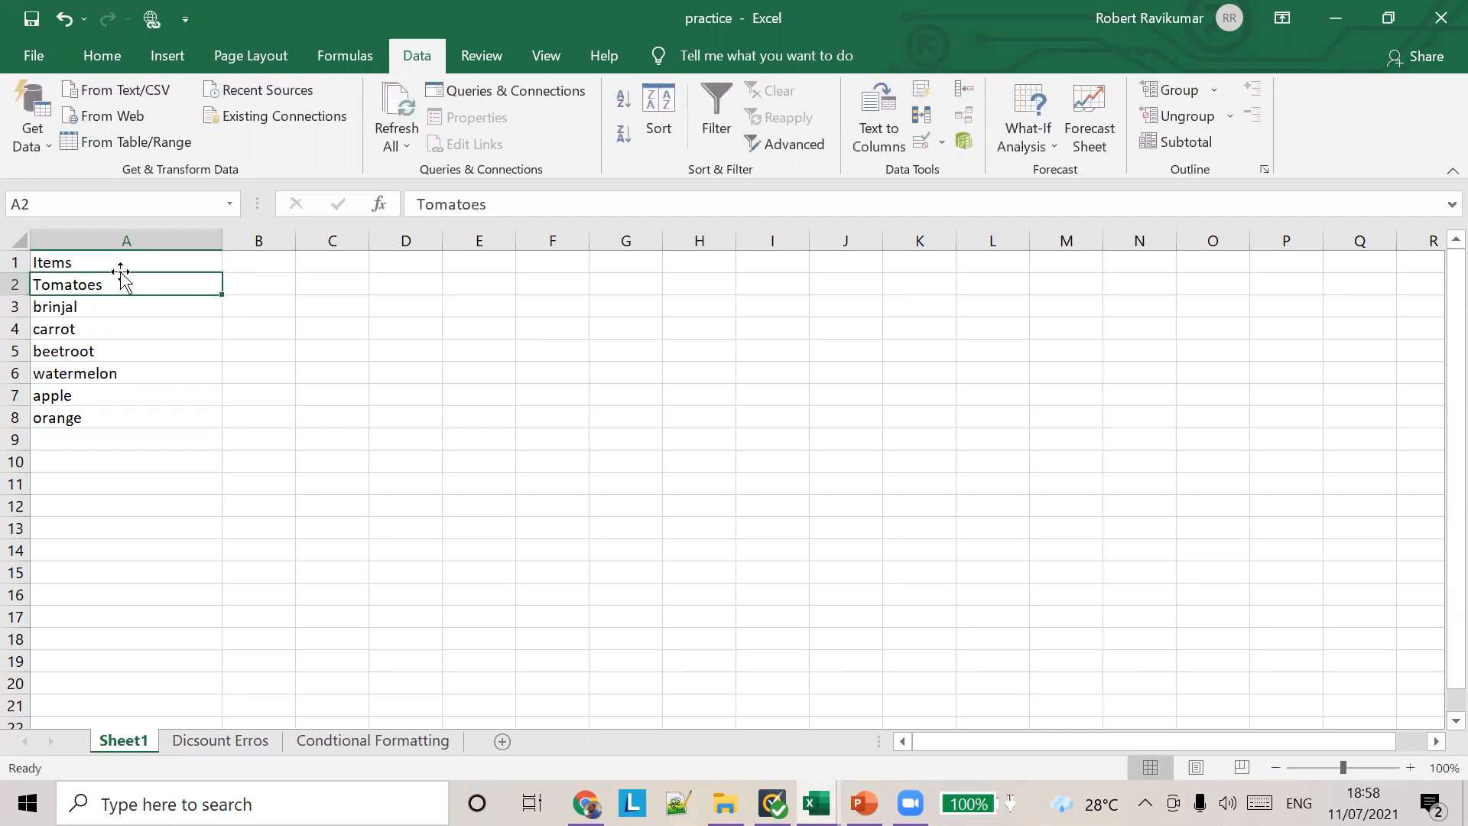
left_click_drag(113, 284, 121, 425)
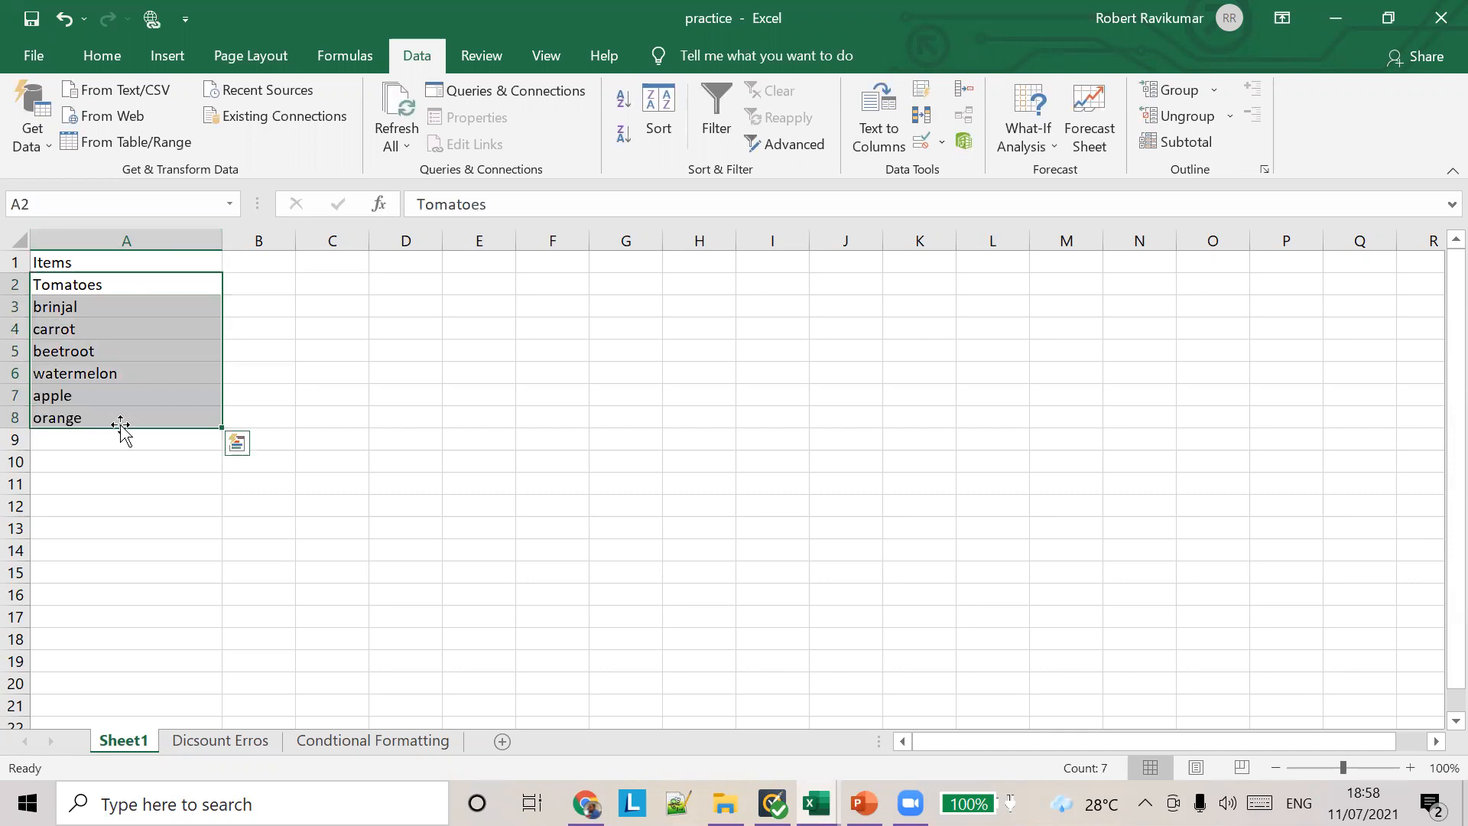
Step: Enter the heading Shopping Cart in cell E1
left_click(468, 301)
left_click(506, 286)
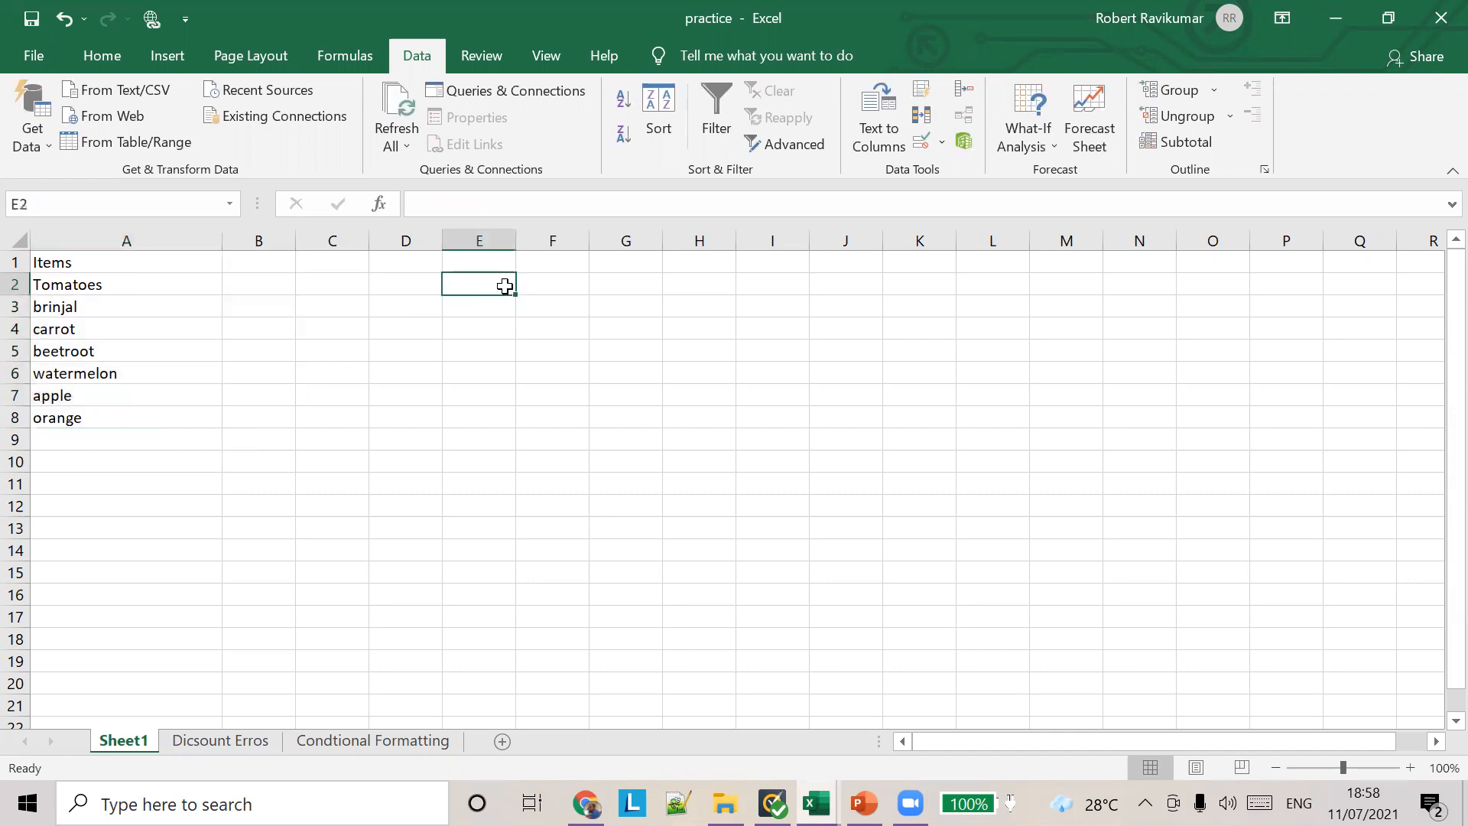
type("It")
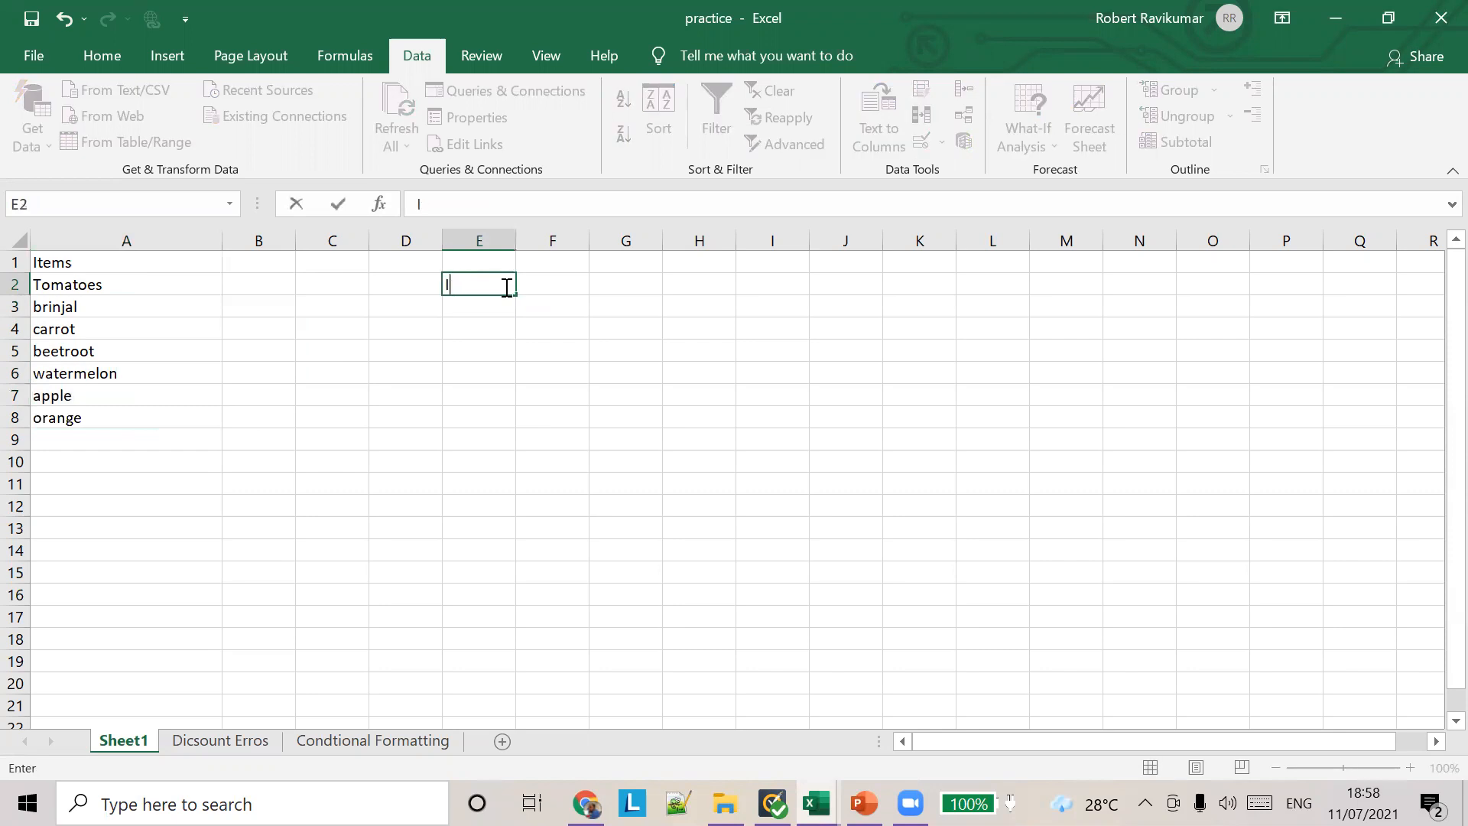
key("Up")
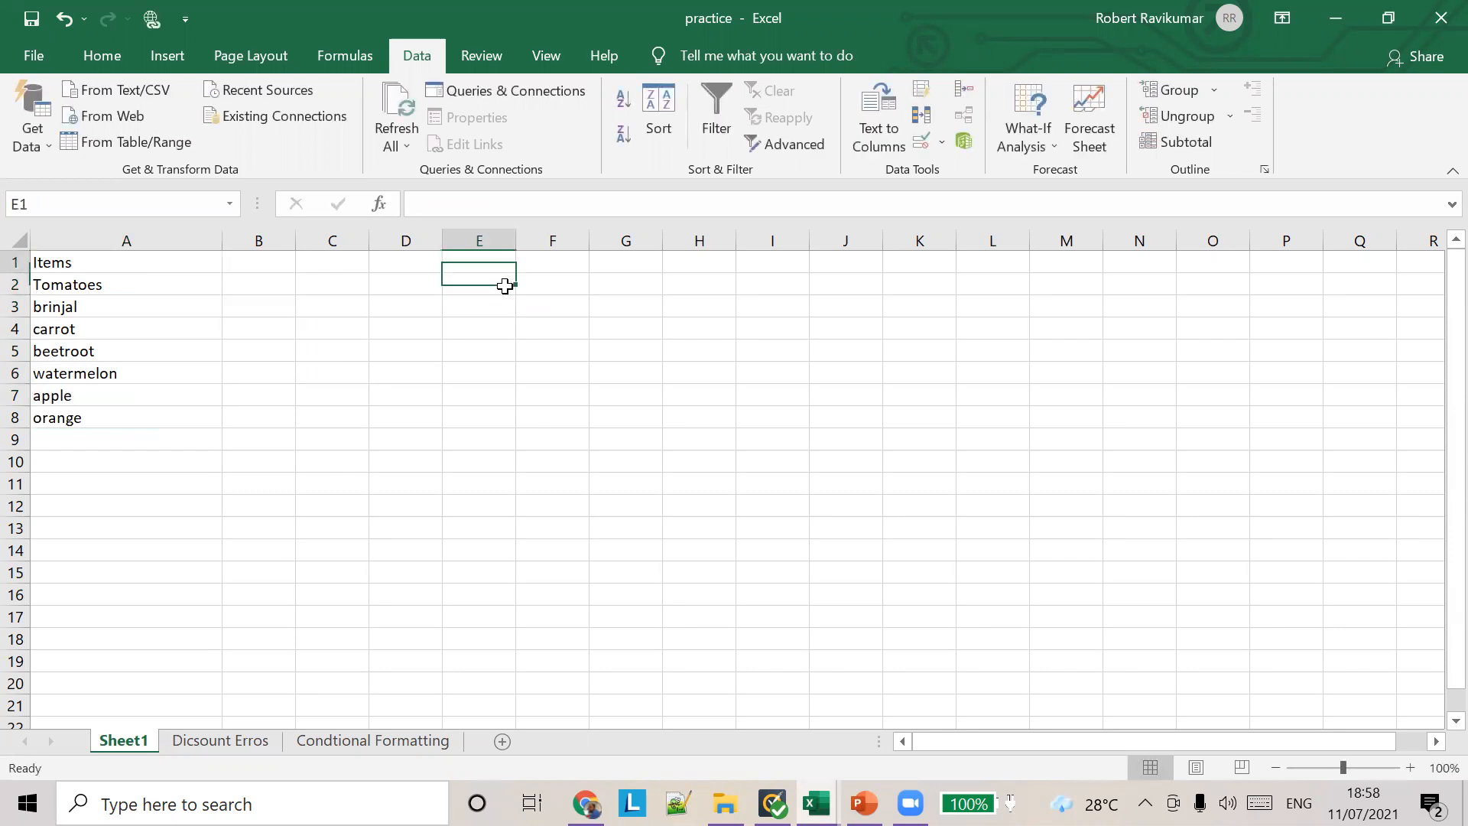
type("Spooing")
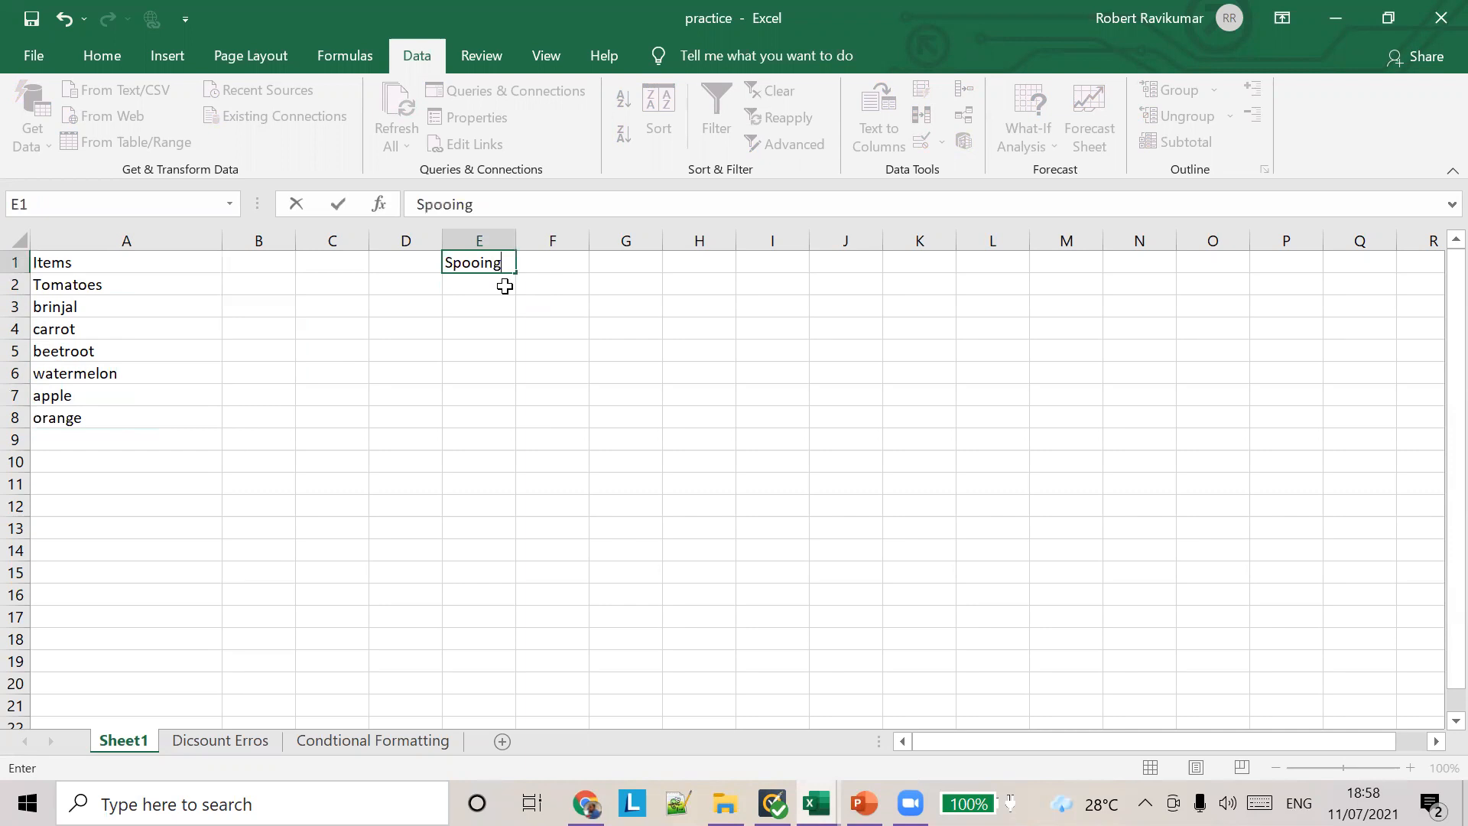
key("BackSpace")
key("BackSpace")
key("BackSpace")
key("BackSpace")
key("BackSpace")
key("BackSpace")
type("hopping Cart")
key("Return")
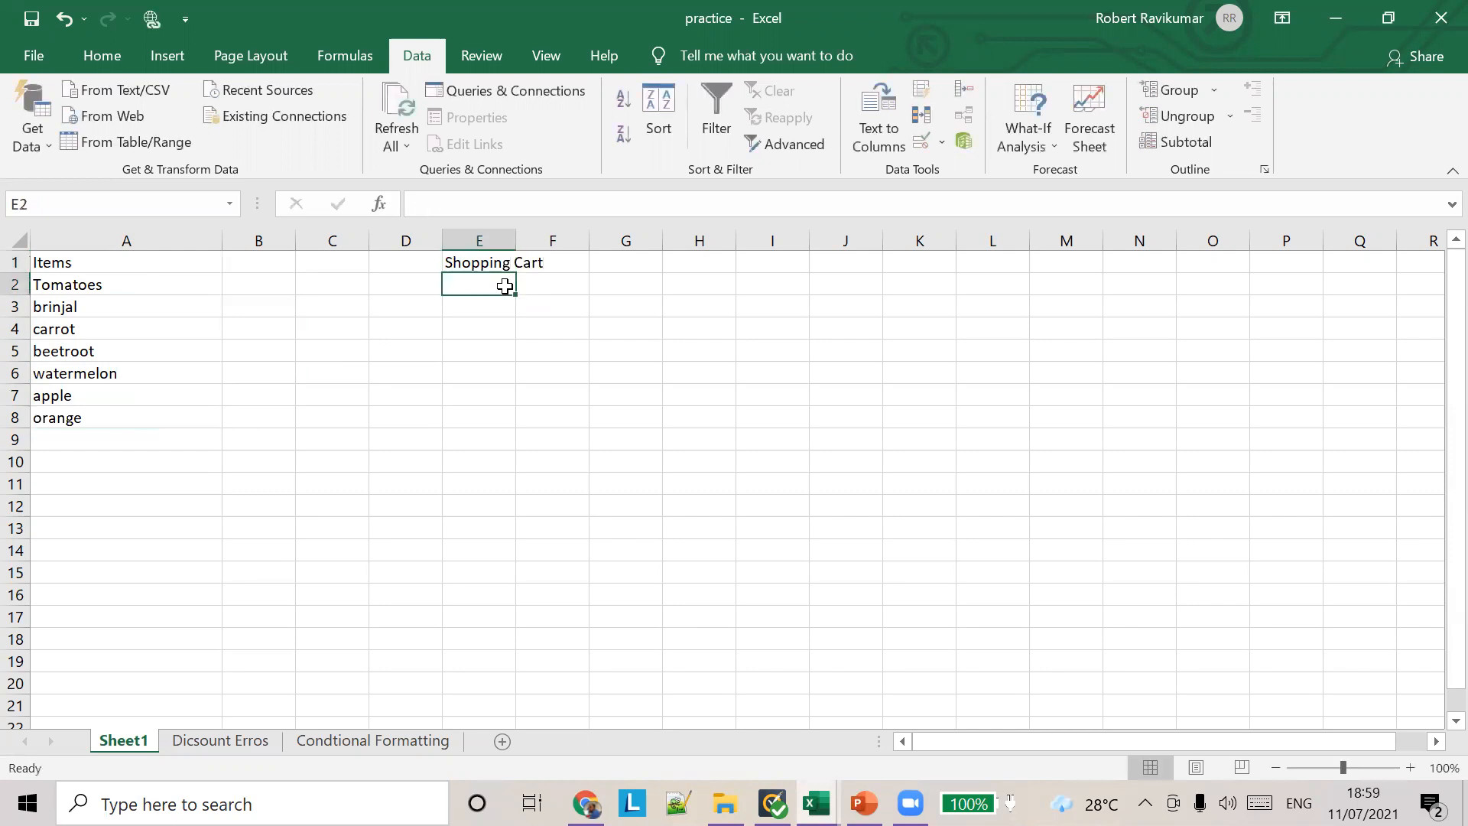
Step: Enter Tomatoes in cell E2 and apple in cell E3 as sample Shopping Cart entries
type("TOm")
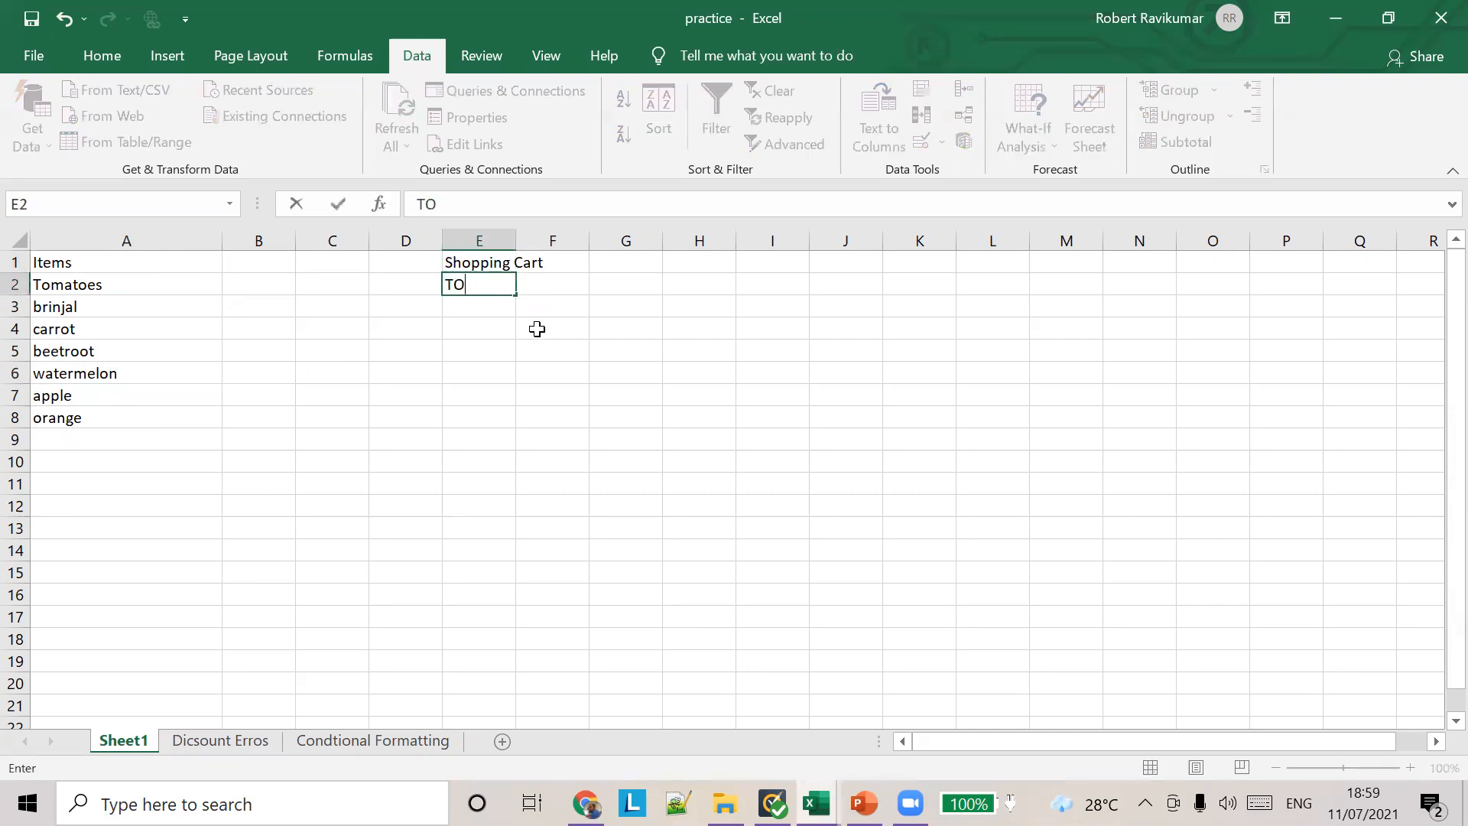
key("BackSpace")
key("BackSpace")
type("omatoes")
left_click(484, 312)
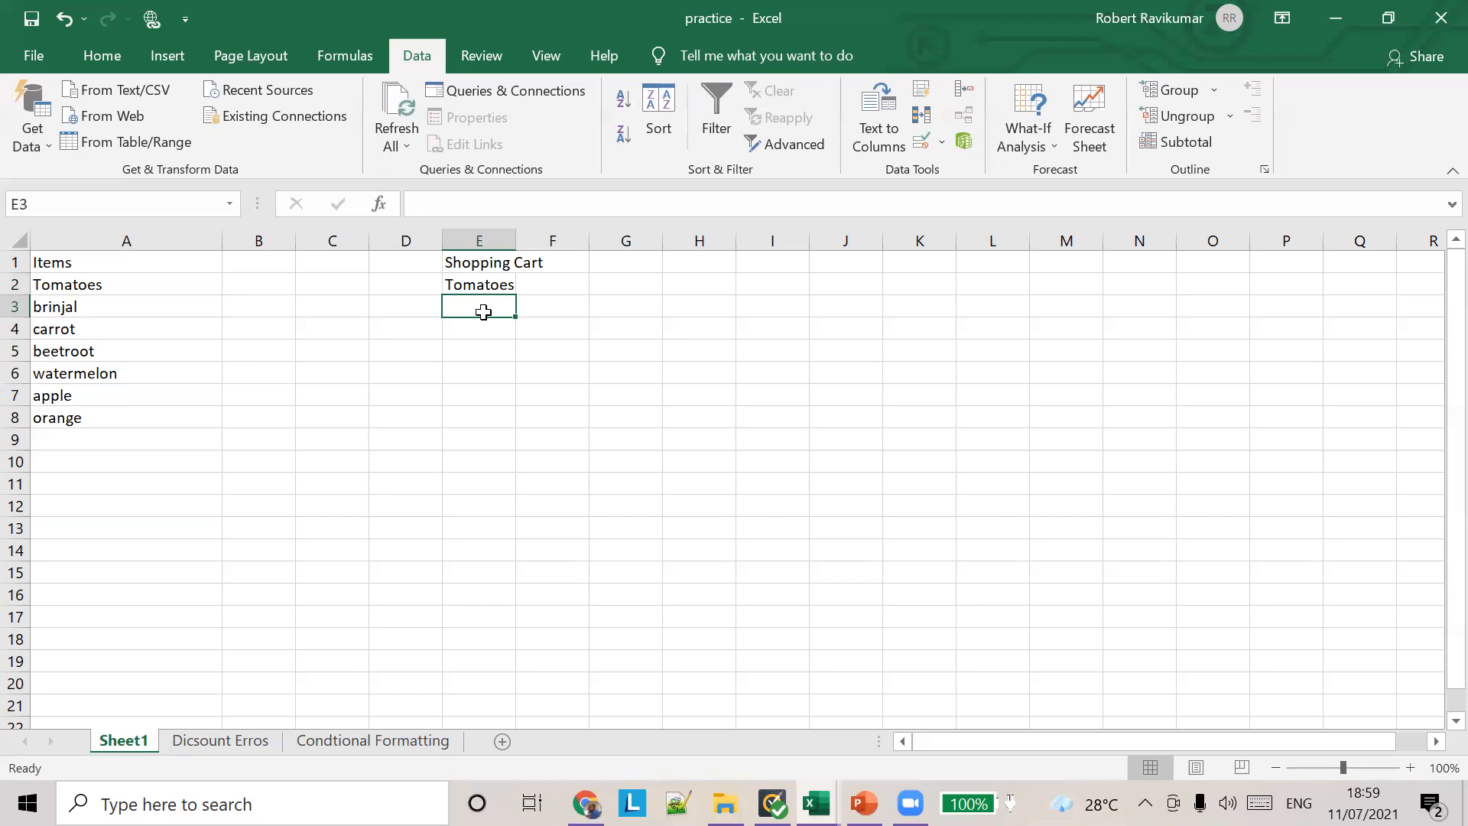
type("apple")
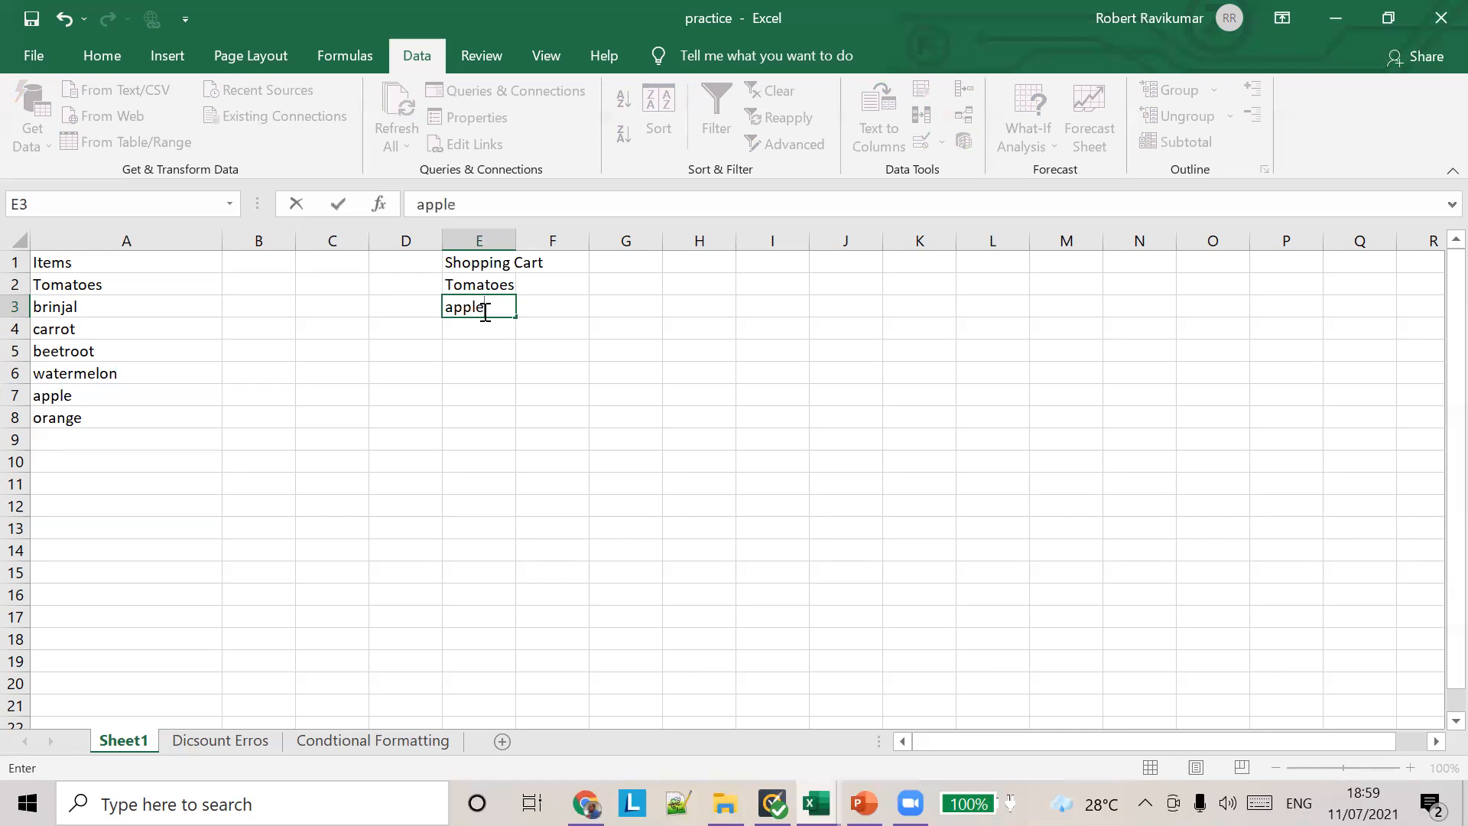
key("Return")
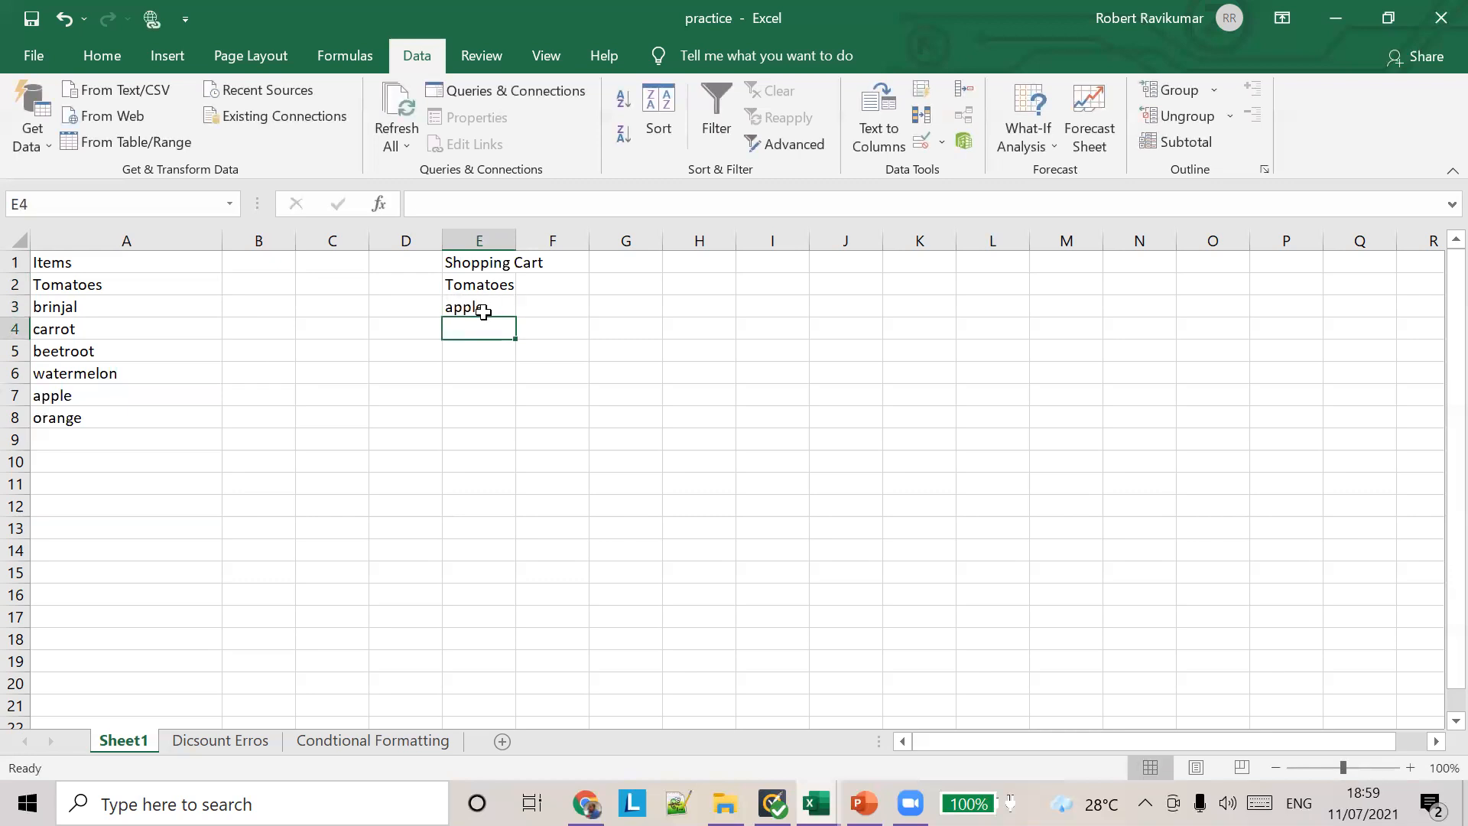
Step: Enter Berries in cell E4 as a Shopping Cart item that is missing from the items list
left_click_drag(101, 288, 101, 442)
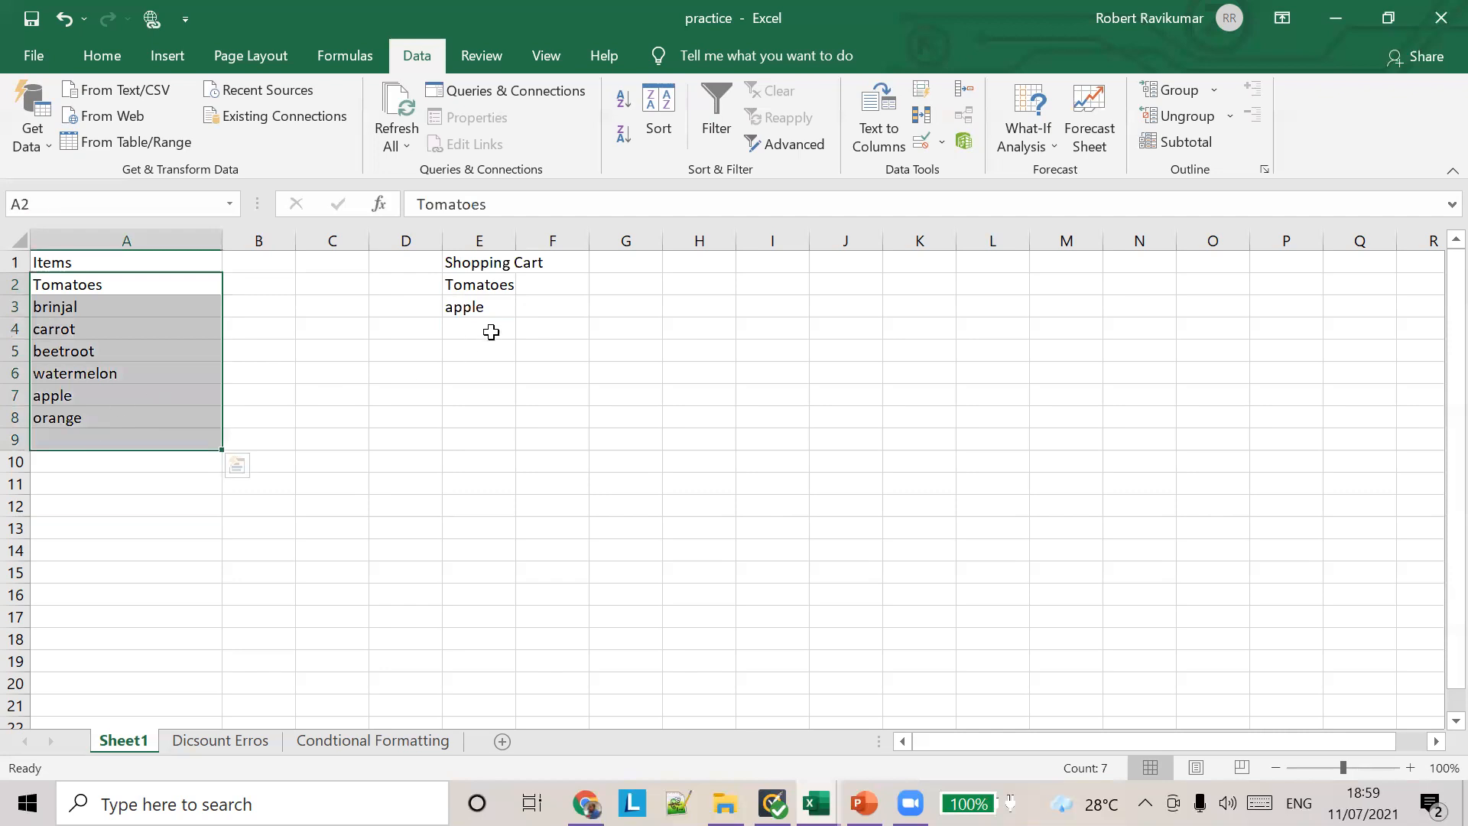
left_click(491, 330)
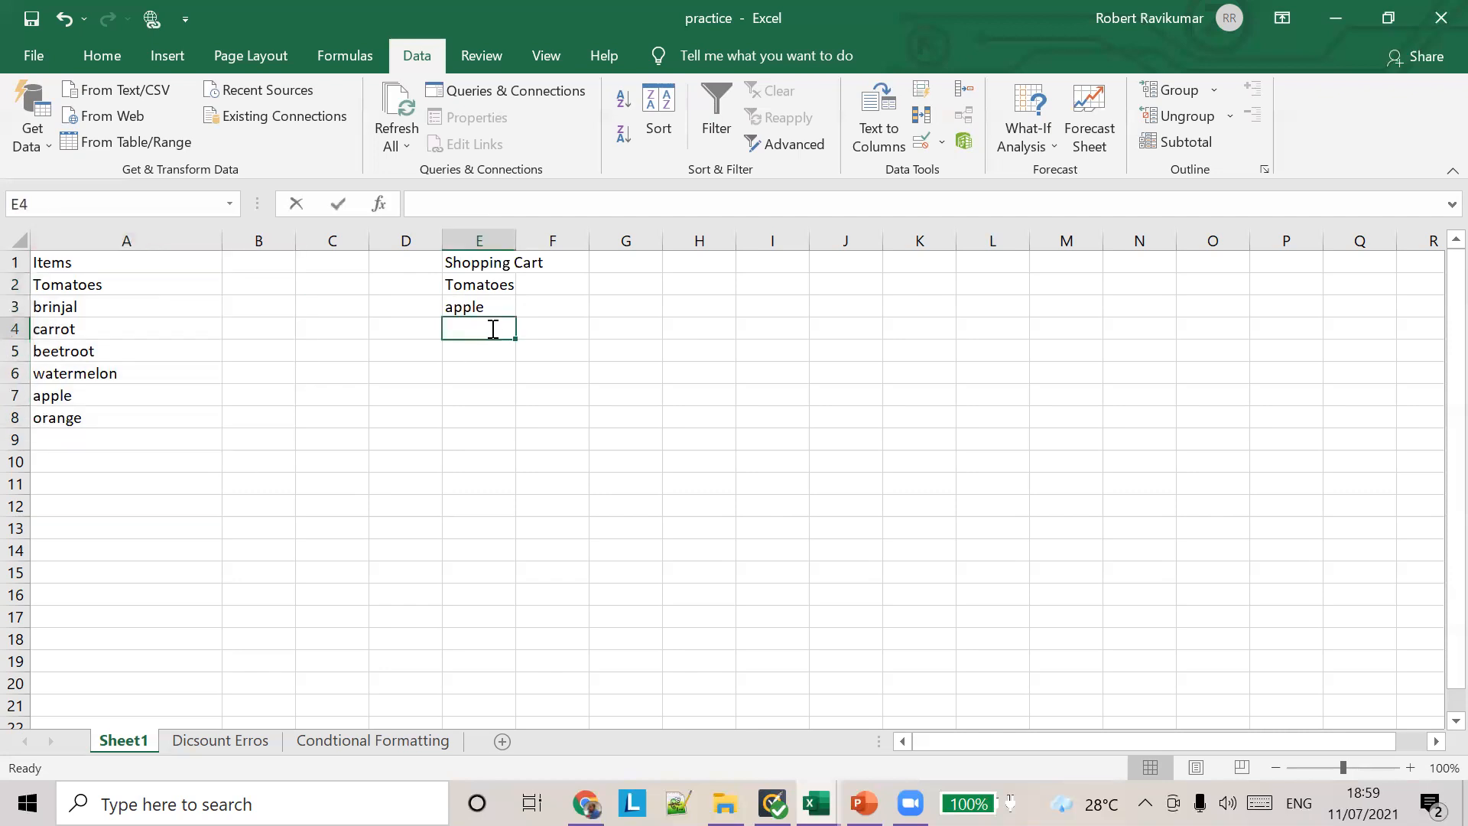
type("bre")
key("BackSpace")
key("BackSpace")
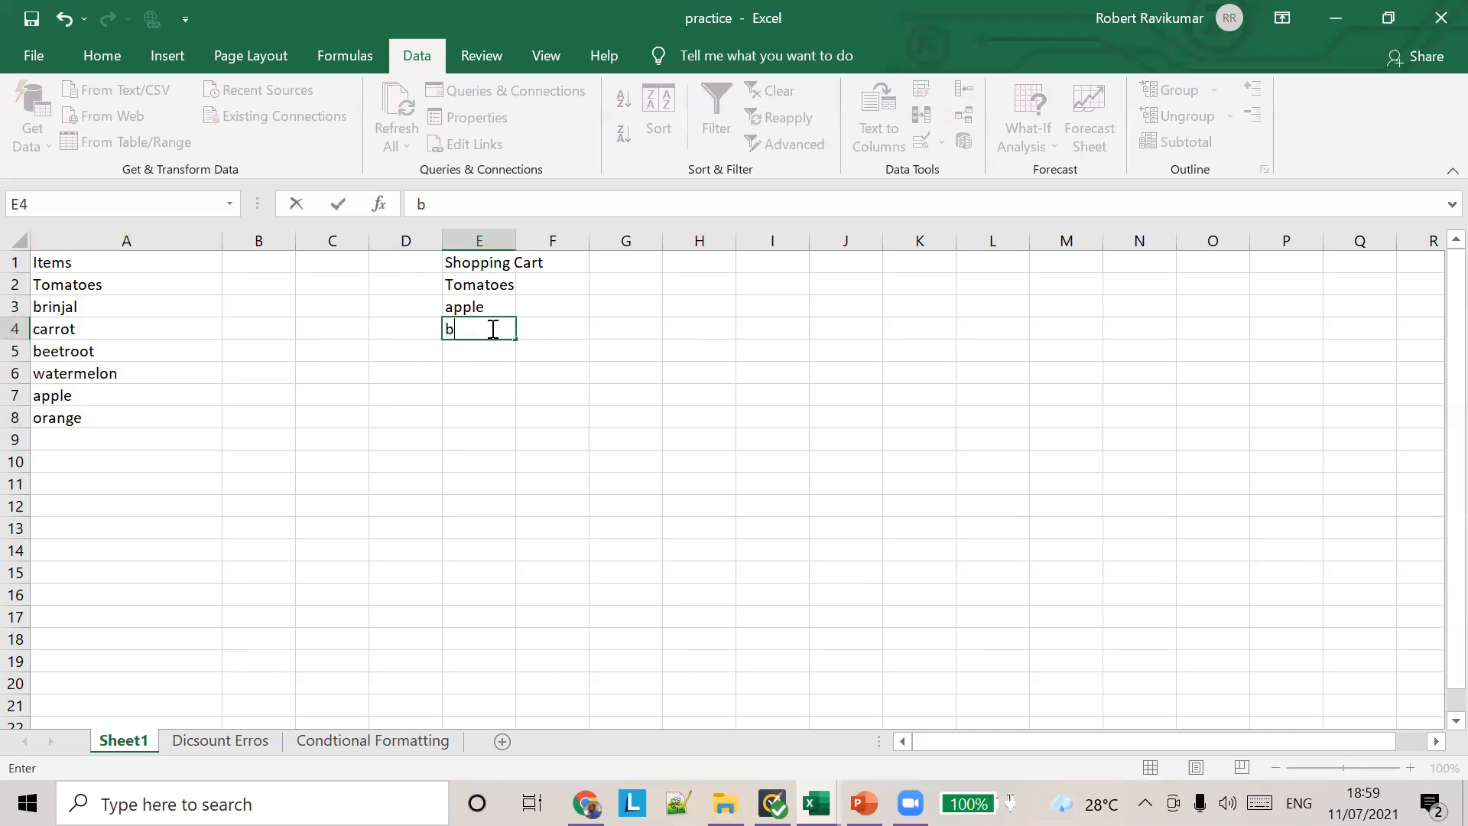
key("BackSpace")
type("Mulb")
key("BackSpace")
key("BackSpace")
key("BackSpace")
key("BackSpace")
type("Bee")
type("ri")
key("BackSpace")
key("BackSpace")
key("BackSpace")
type("rries")
left_click(524, 325)
left_click(487, 323)
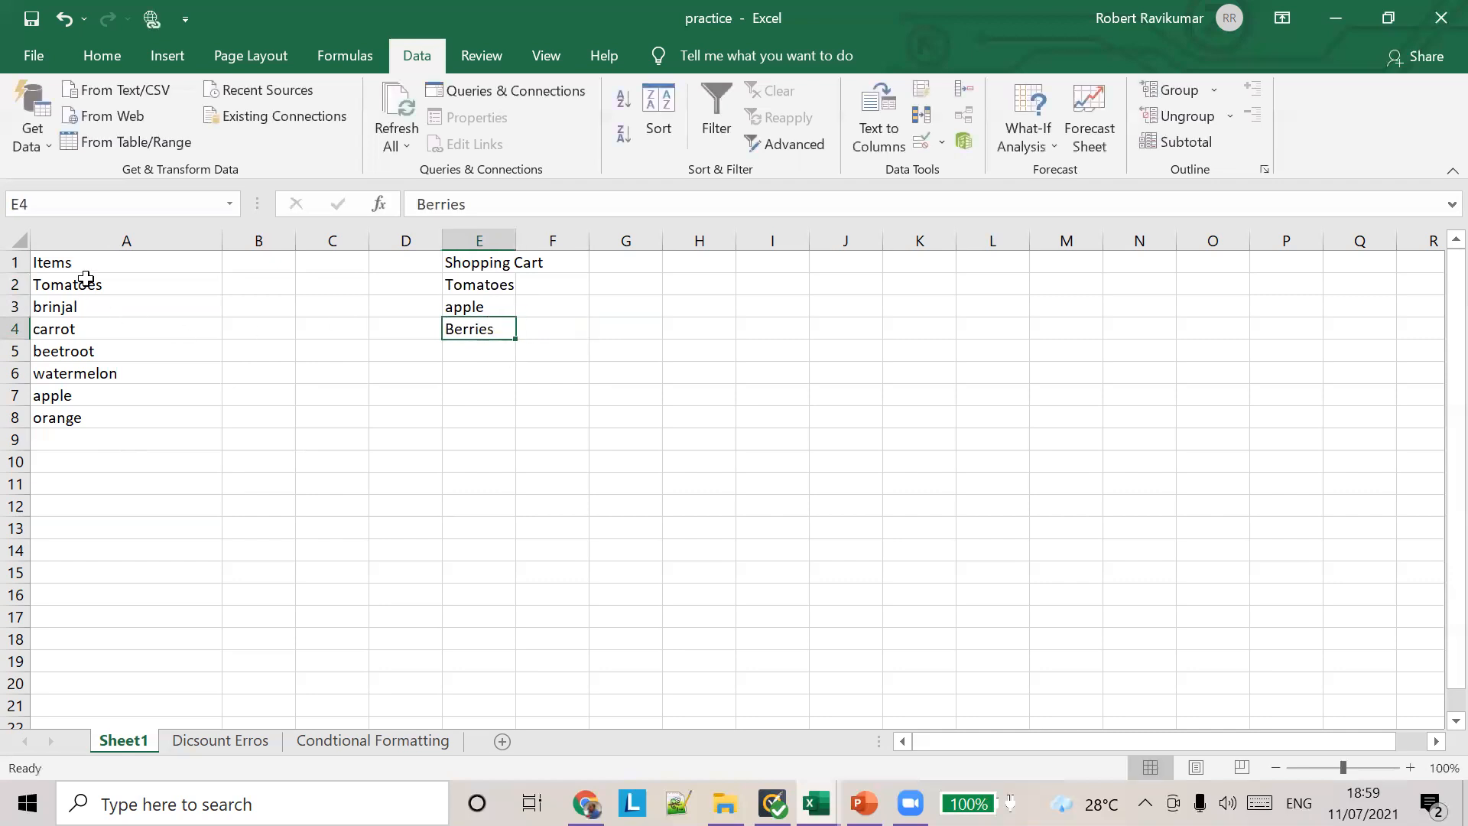
Step: Compare the Shopping Cart entries with the items in A2:A8, and clear cells E2 to E4
left_click(477, 287)
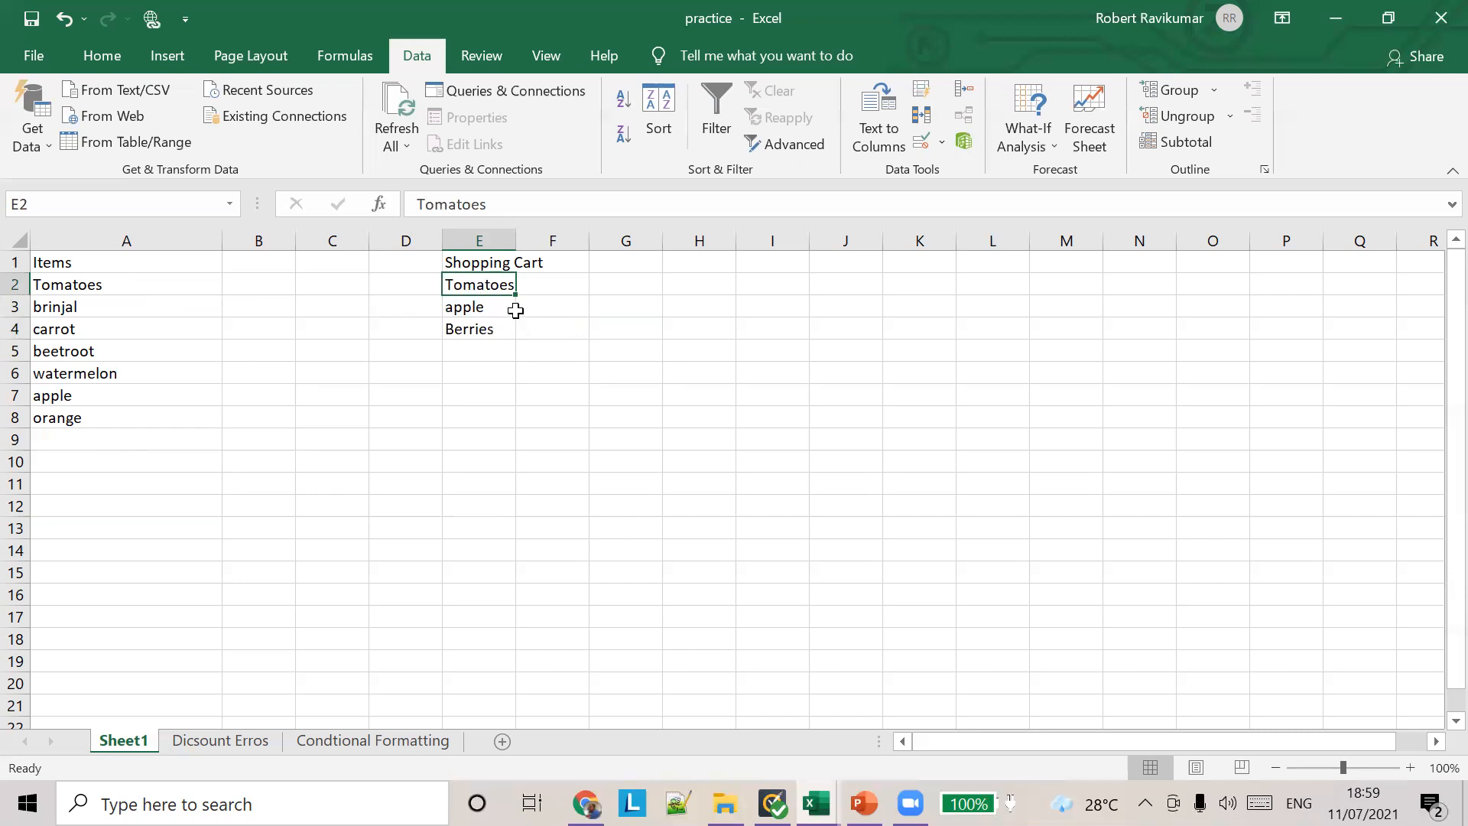
left_click(101, 287)
left_click_drag(101, 286, 95, 419)
left_click(490, 289)
left_click_drag(491, 289, 498, 333)
key("BackSpace")
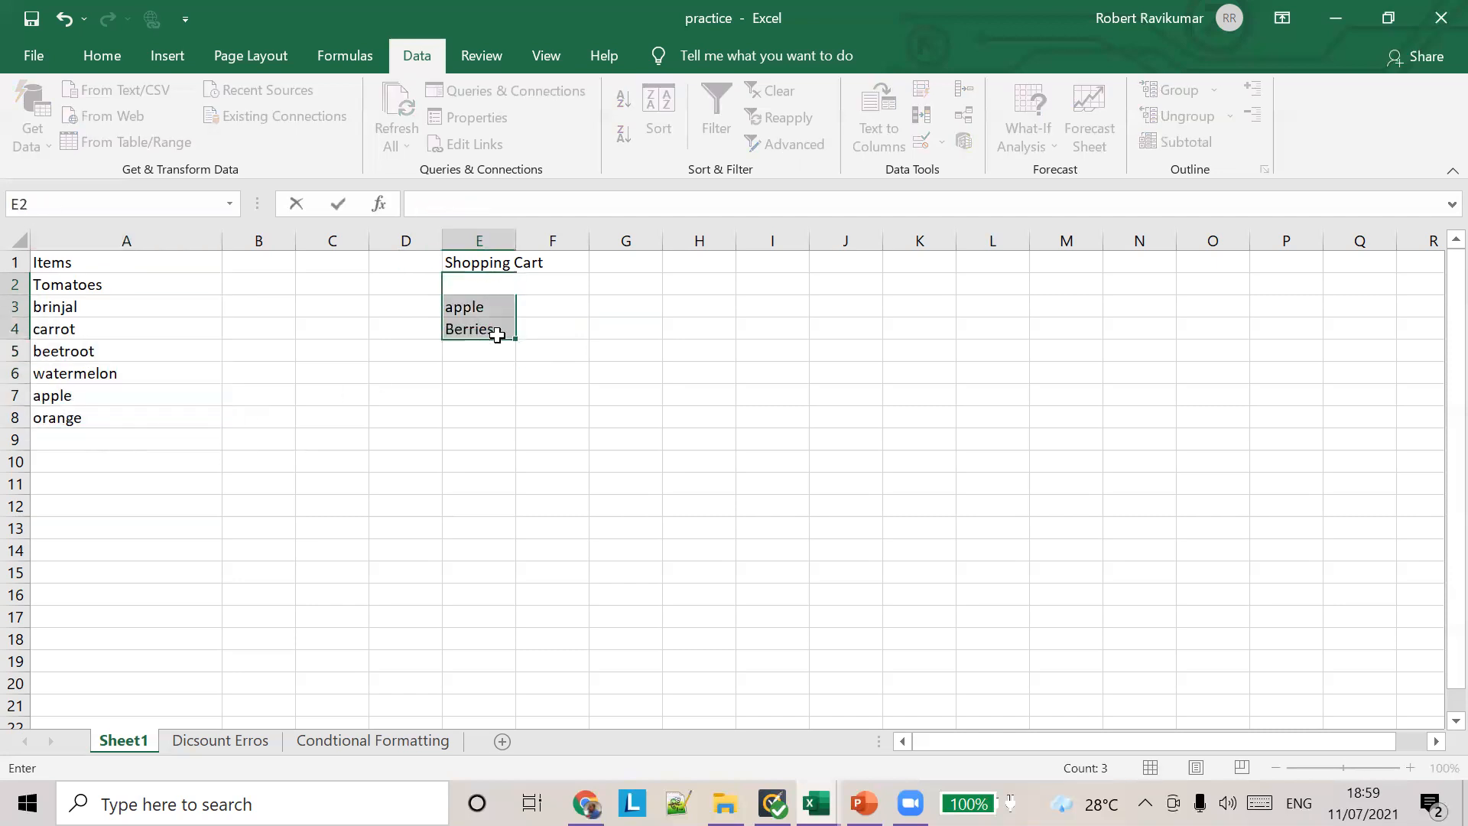
key("Down")
key("BackSpace")
left_click(497, 330)
key("BackSpace")
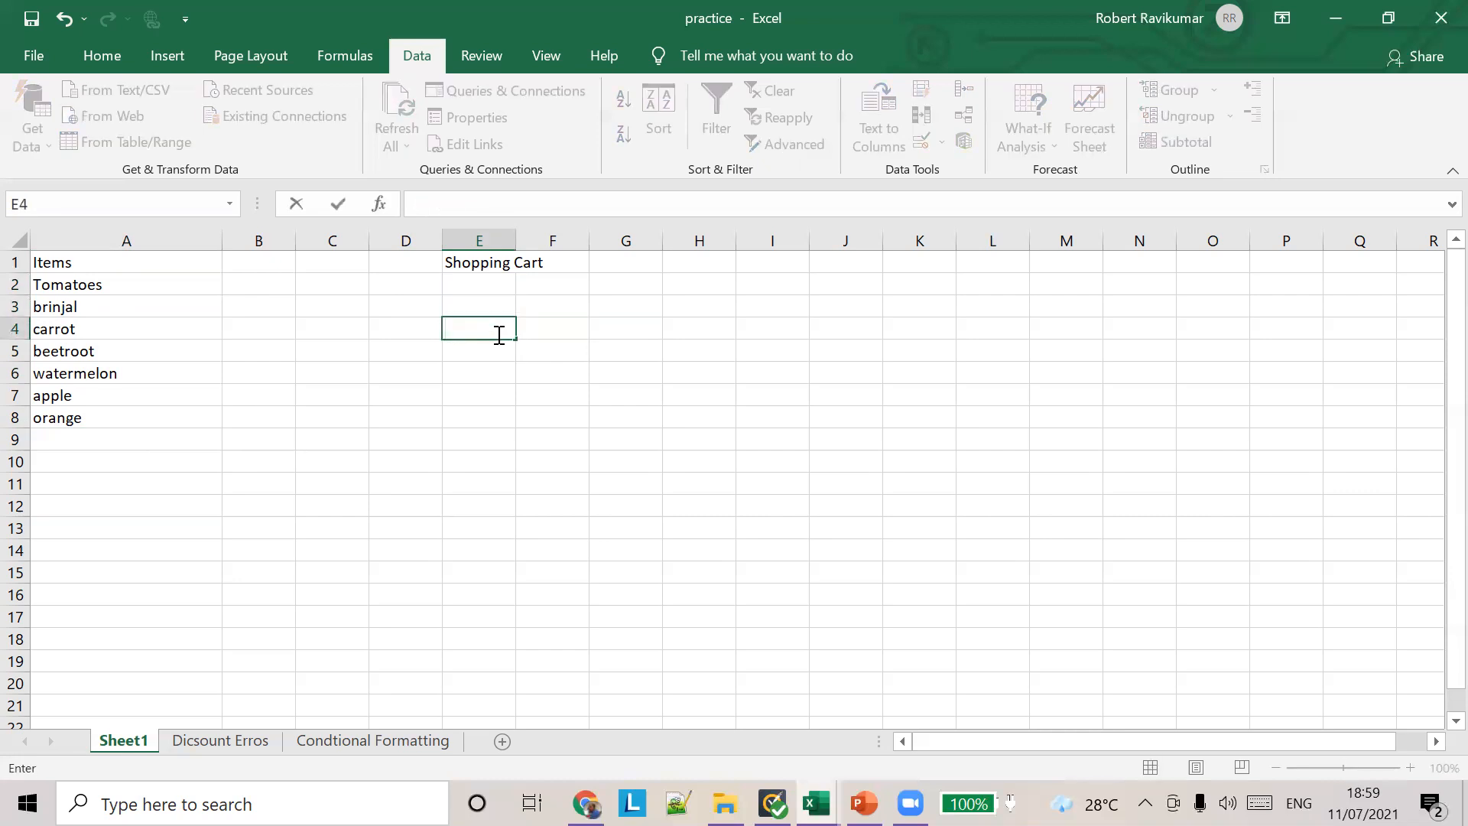
Step: Select cell E2 and autofit column E to the Shopping Cart heading
left_click(489, 282)
double_click(517, 233)
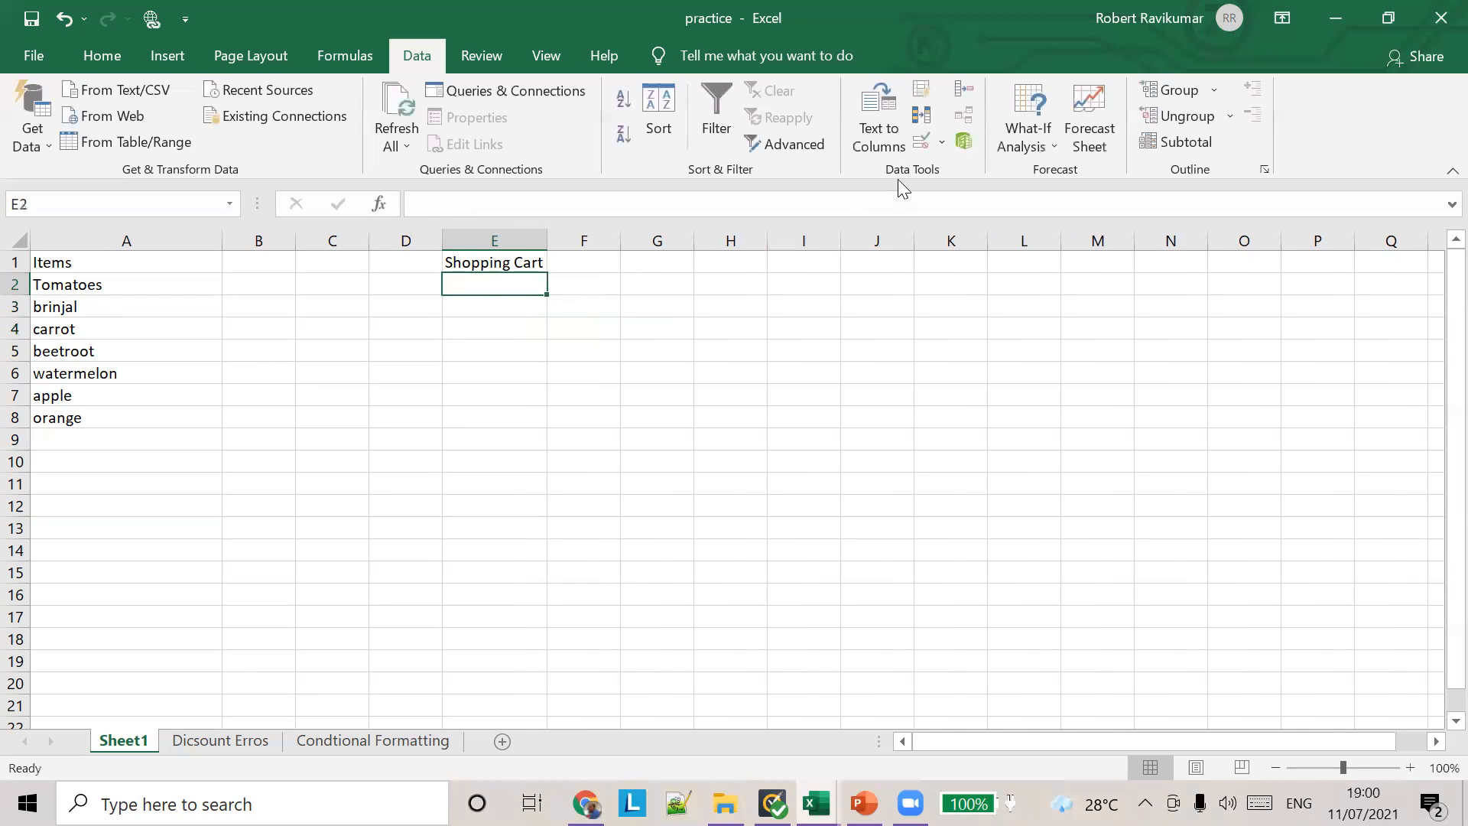
Step: Apply a data validation rule to cell E2 that allows a List with the source =$A$2:$A$8
left_click(942, 143)
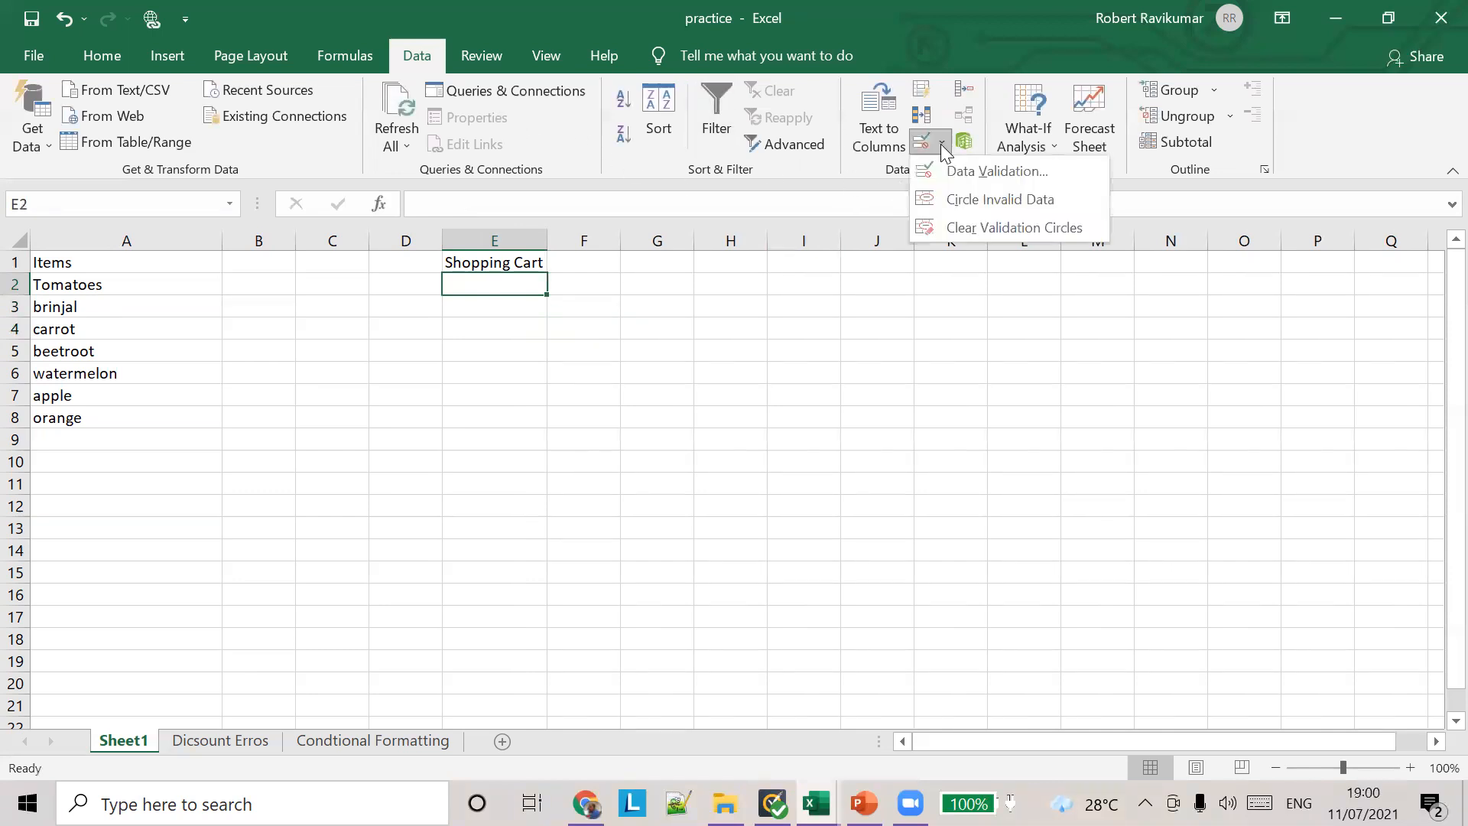
left_click(957, 173)
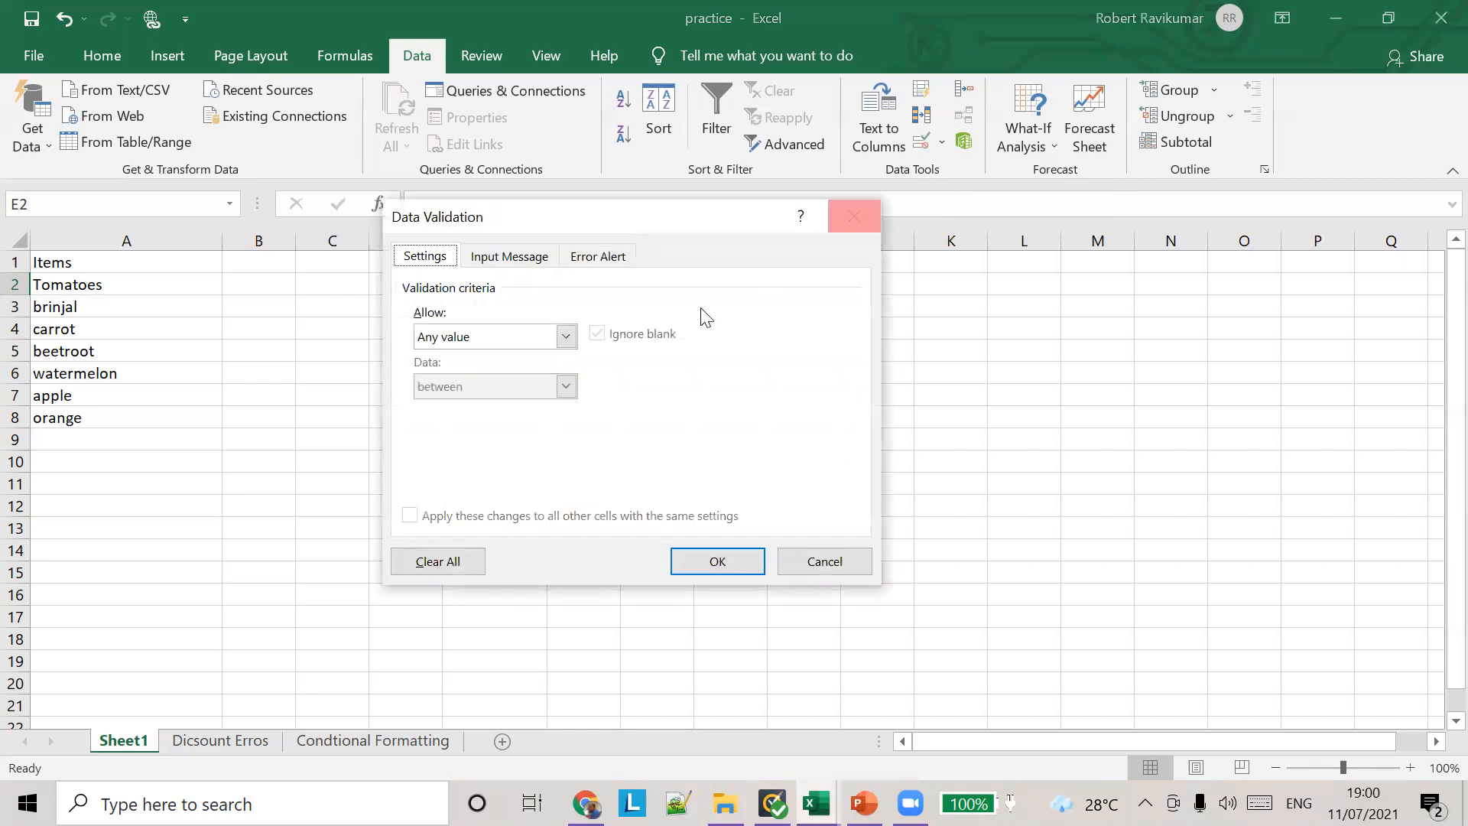
left_click(566, 337)
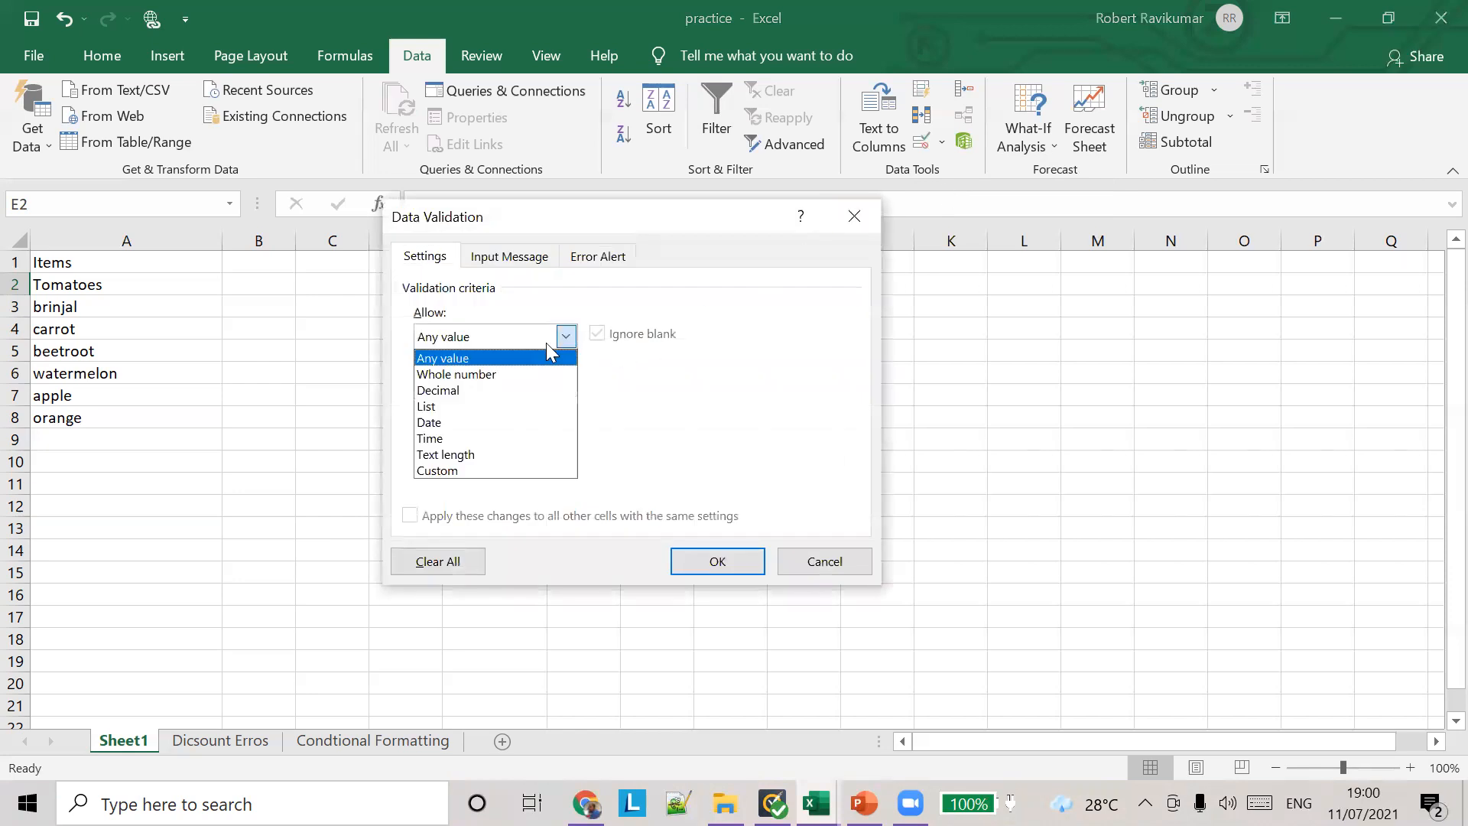
left_click(454, 405)
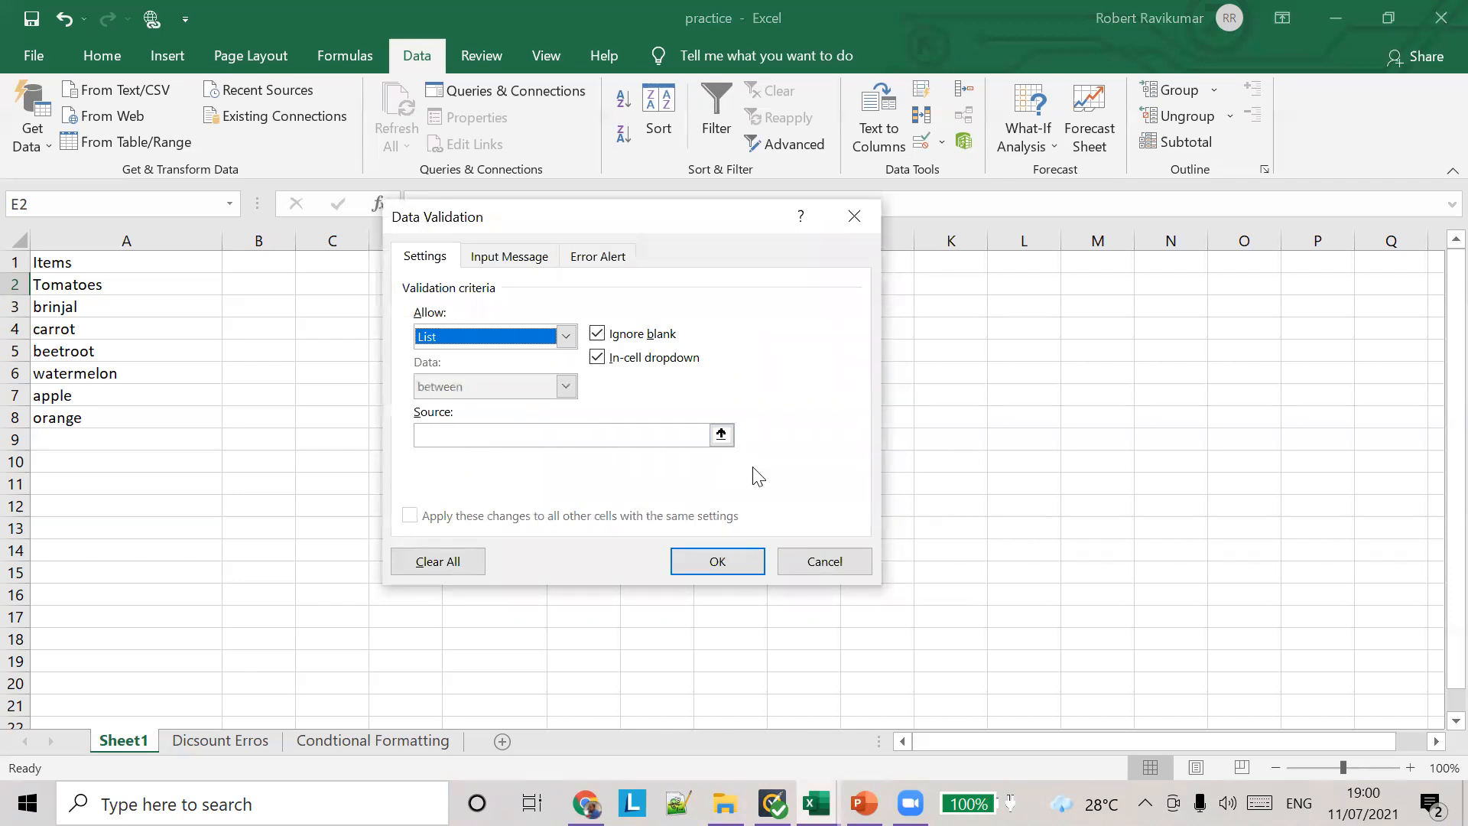
left_click(721, 436)
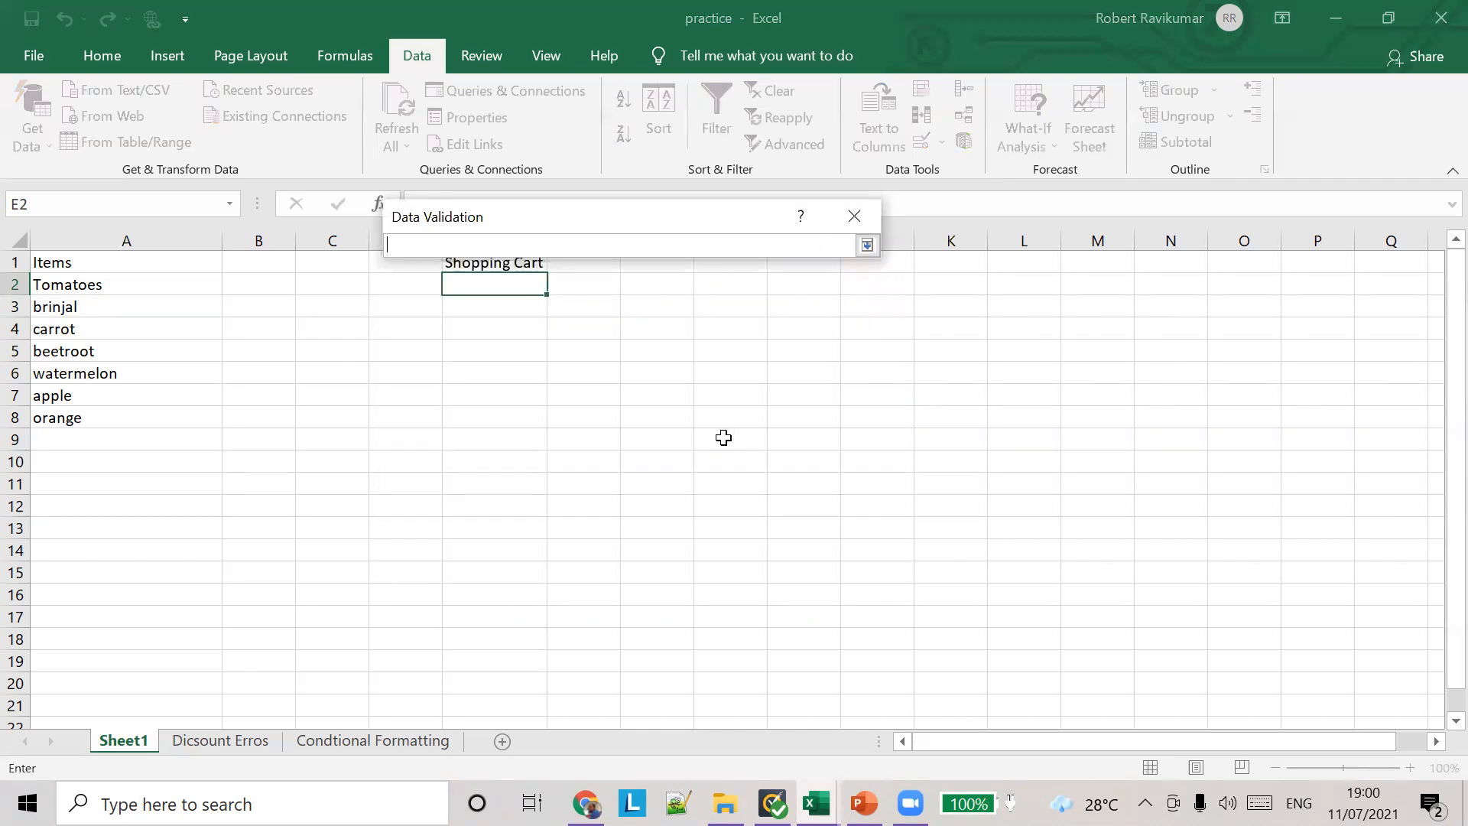
left_click(85, 294)
left_click_drag(86, 293, 108, 412)
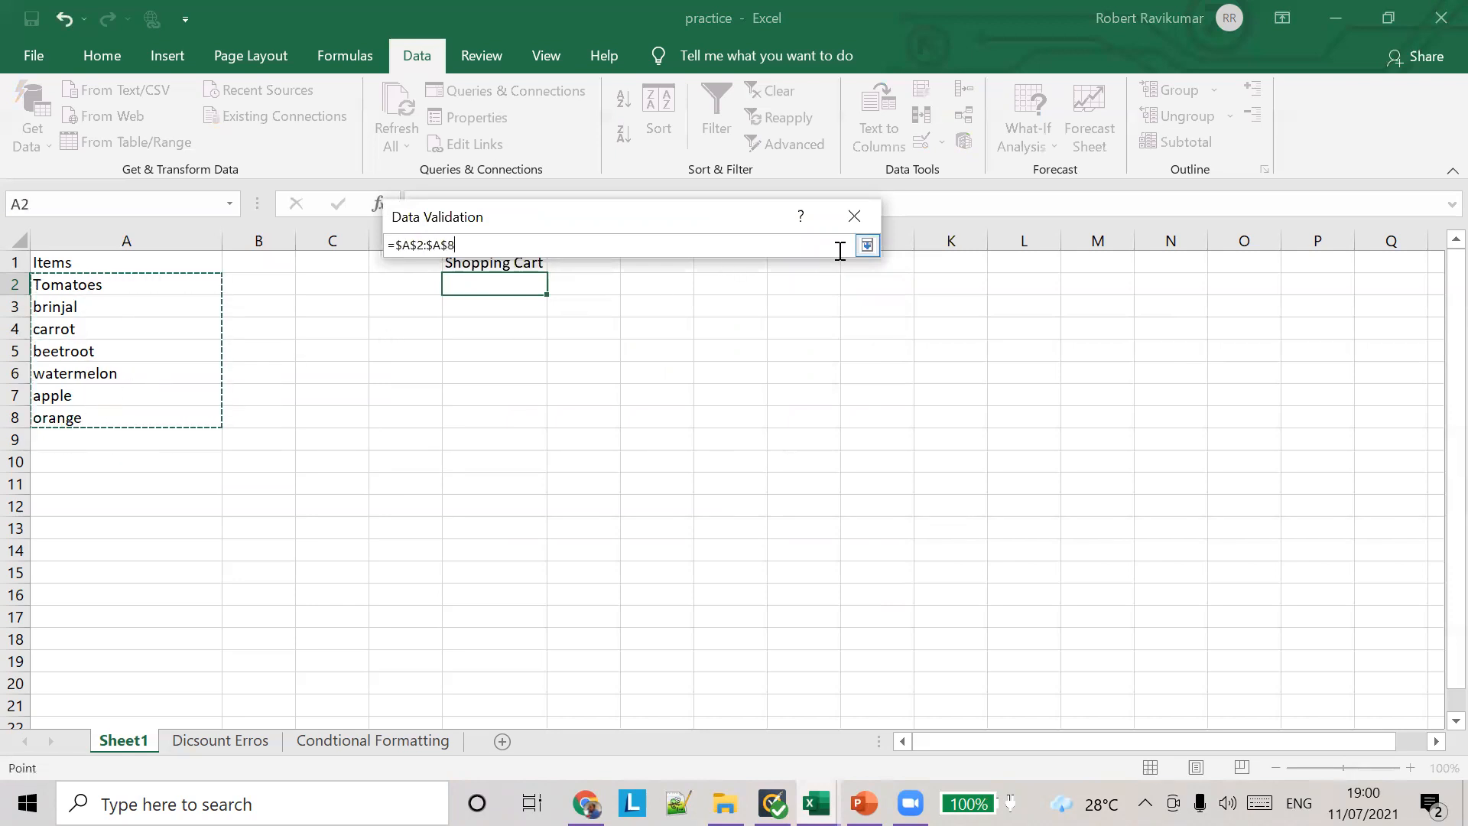
left_click(867, 245)
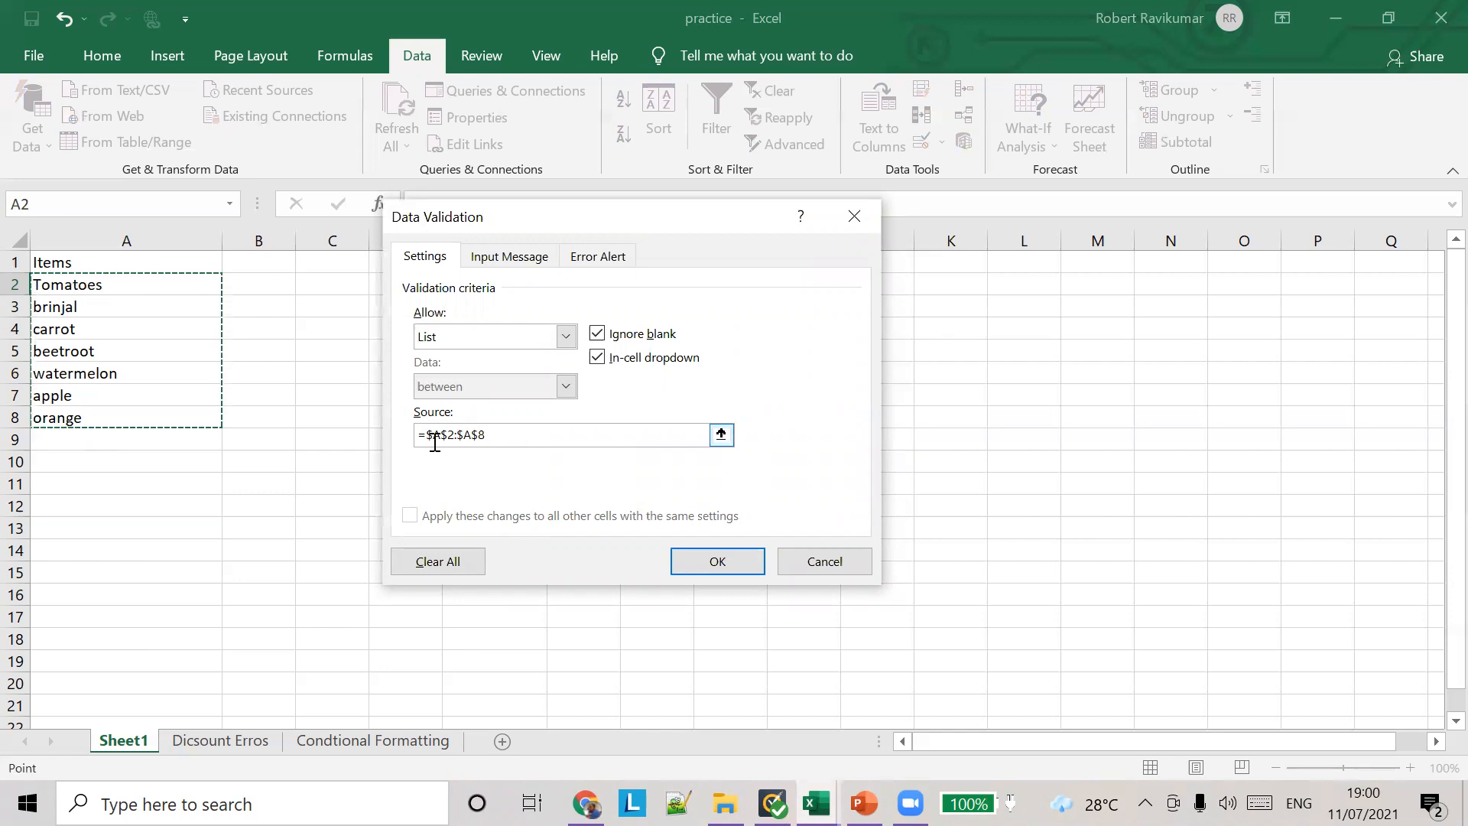
left_click(712, 555)
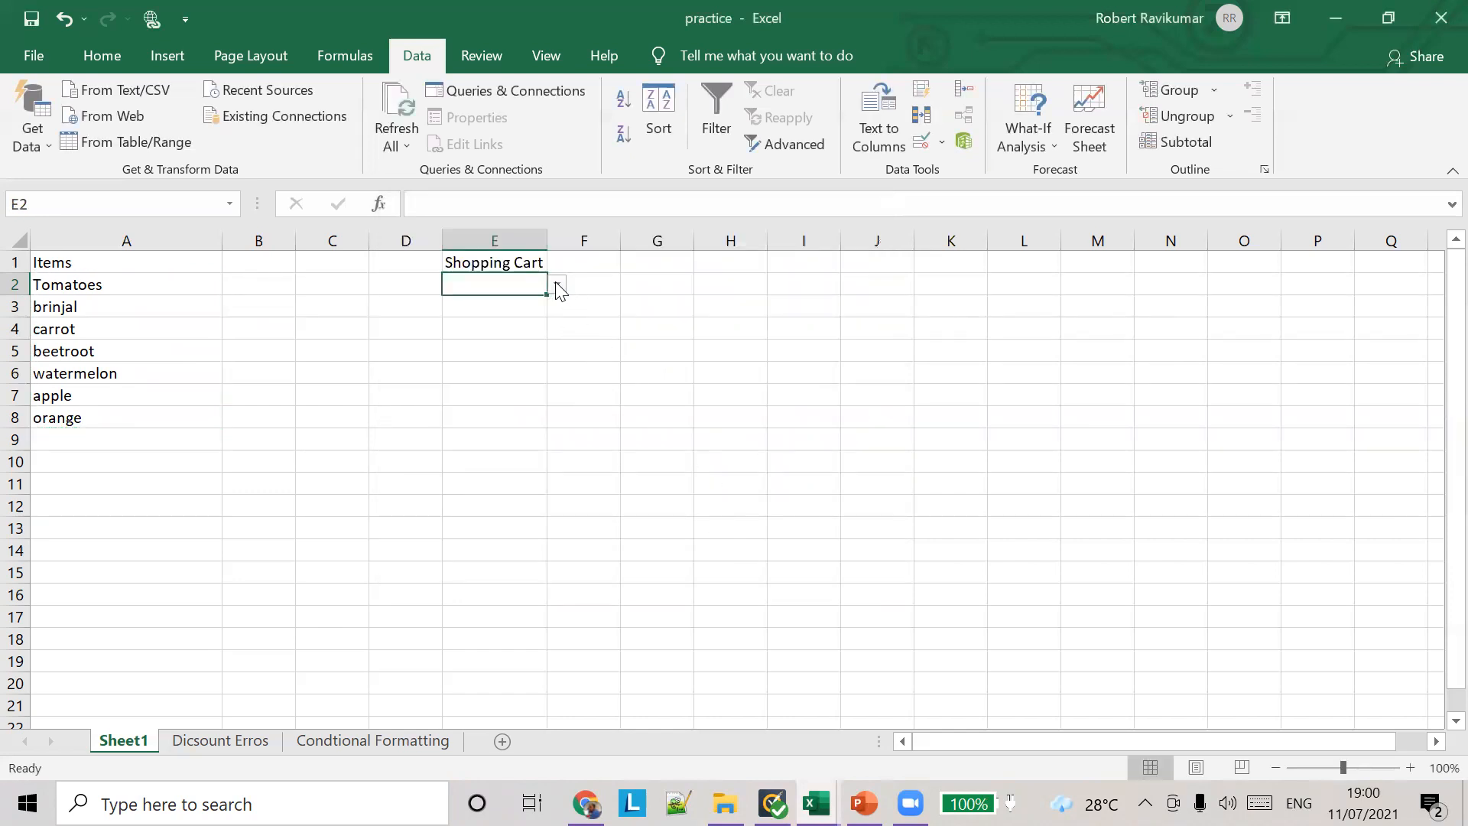
Step: Look through the items in cell E2's drop-down list and choose carrot
left_click(557, 286)
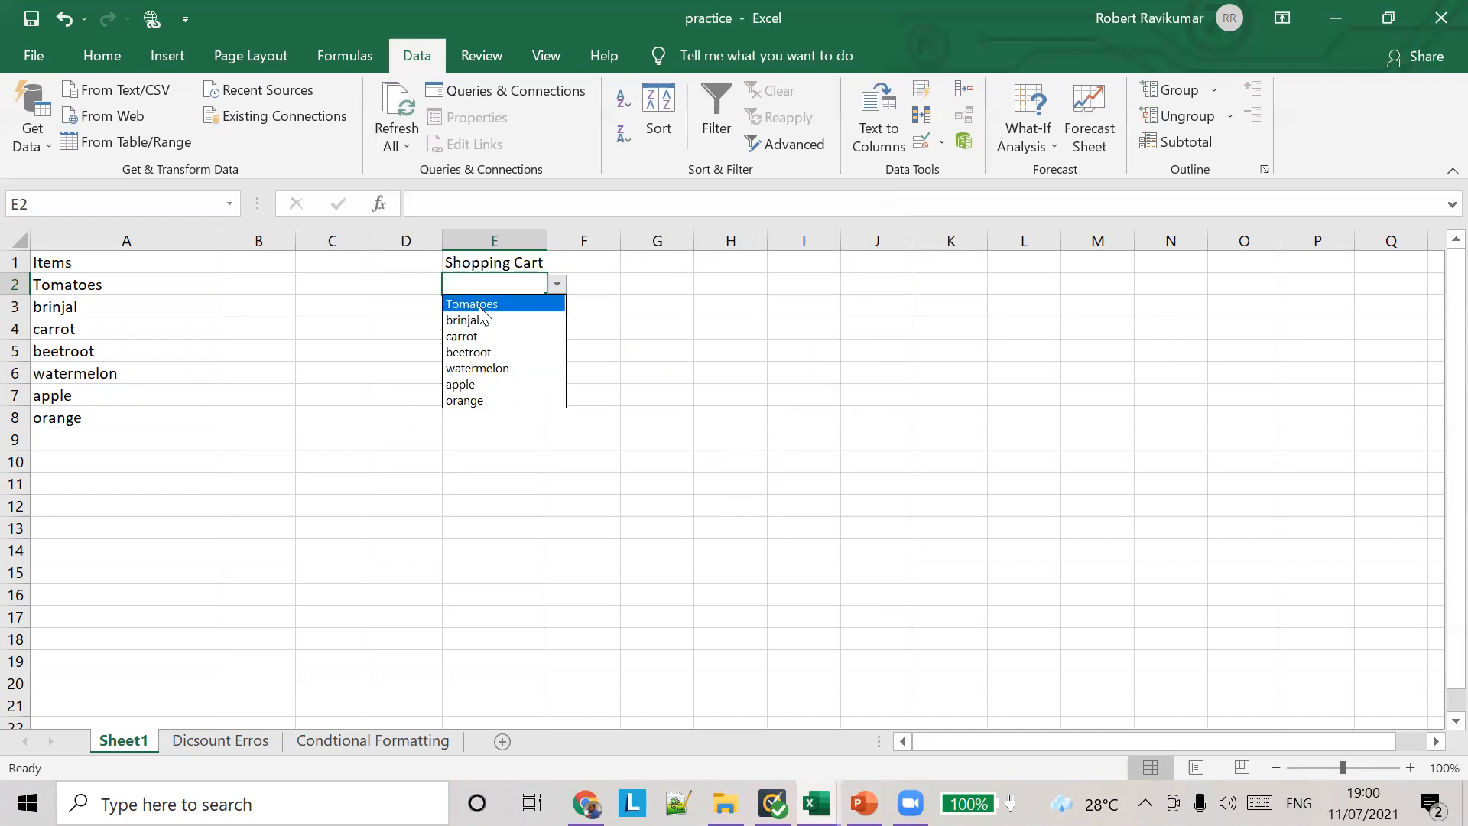
key("Down")
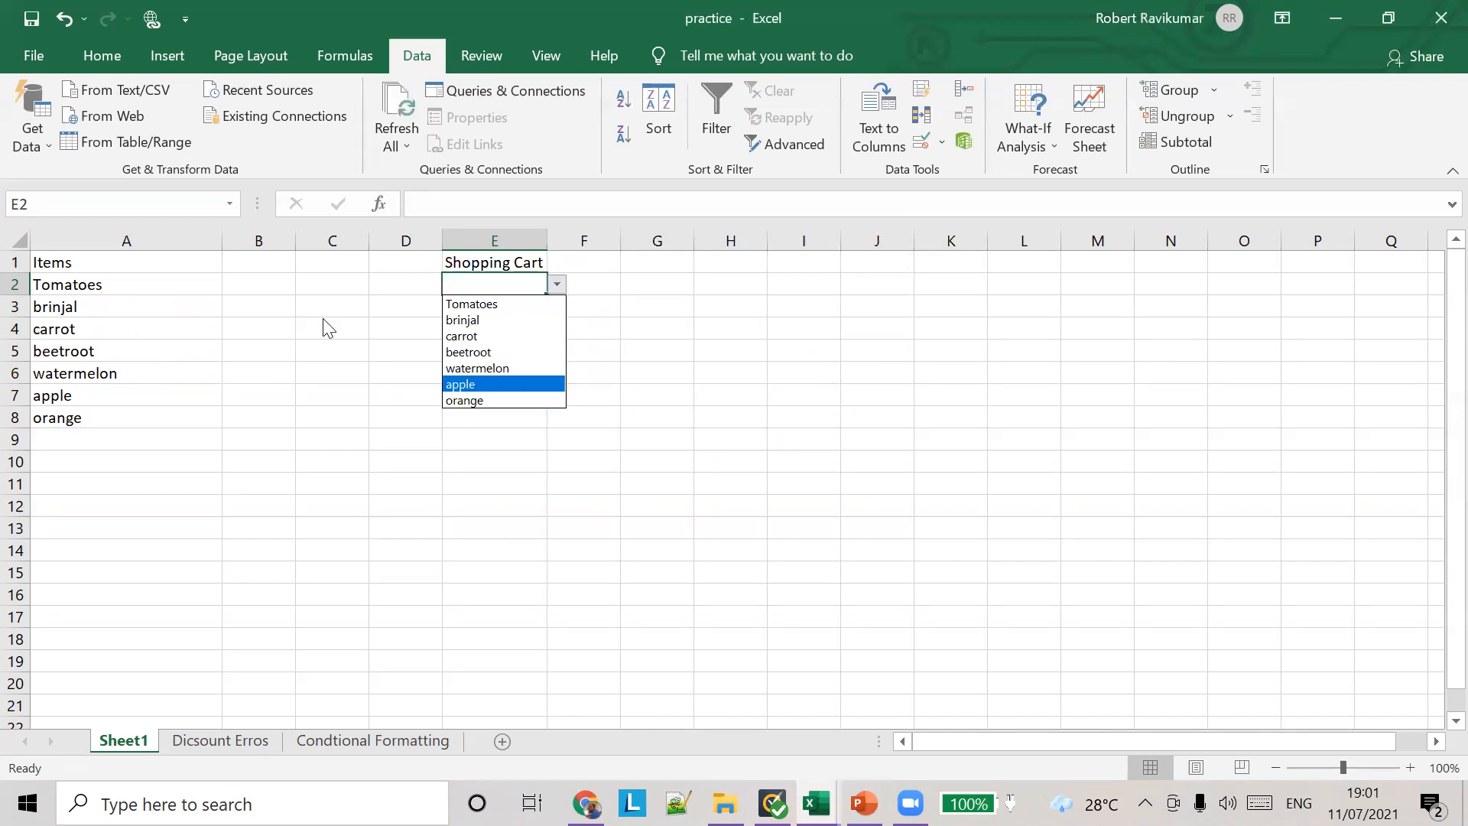
key("Up")
key("Up")
key("Up")
key("Up")
key("Up")
key("Up")
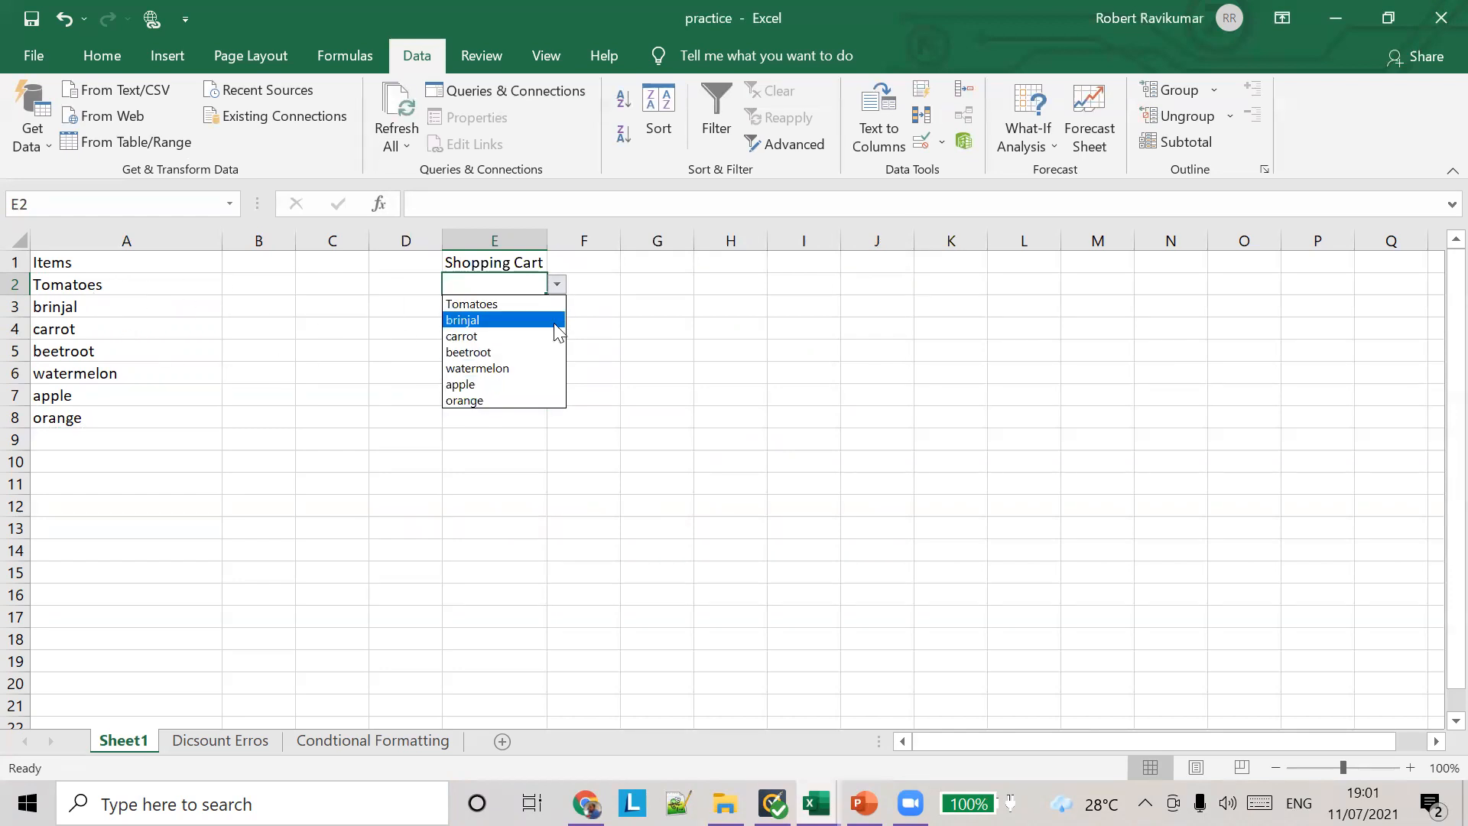
left_click(486, 338)
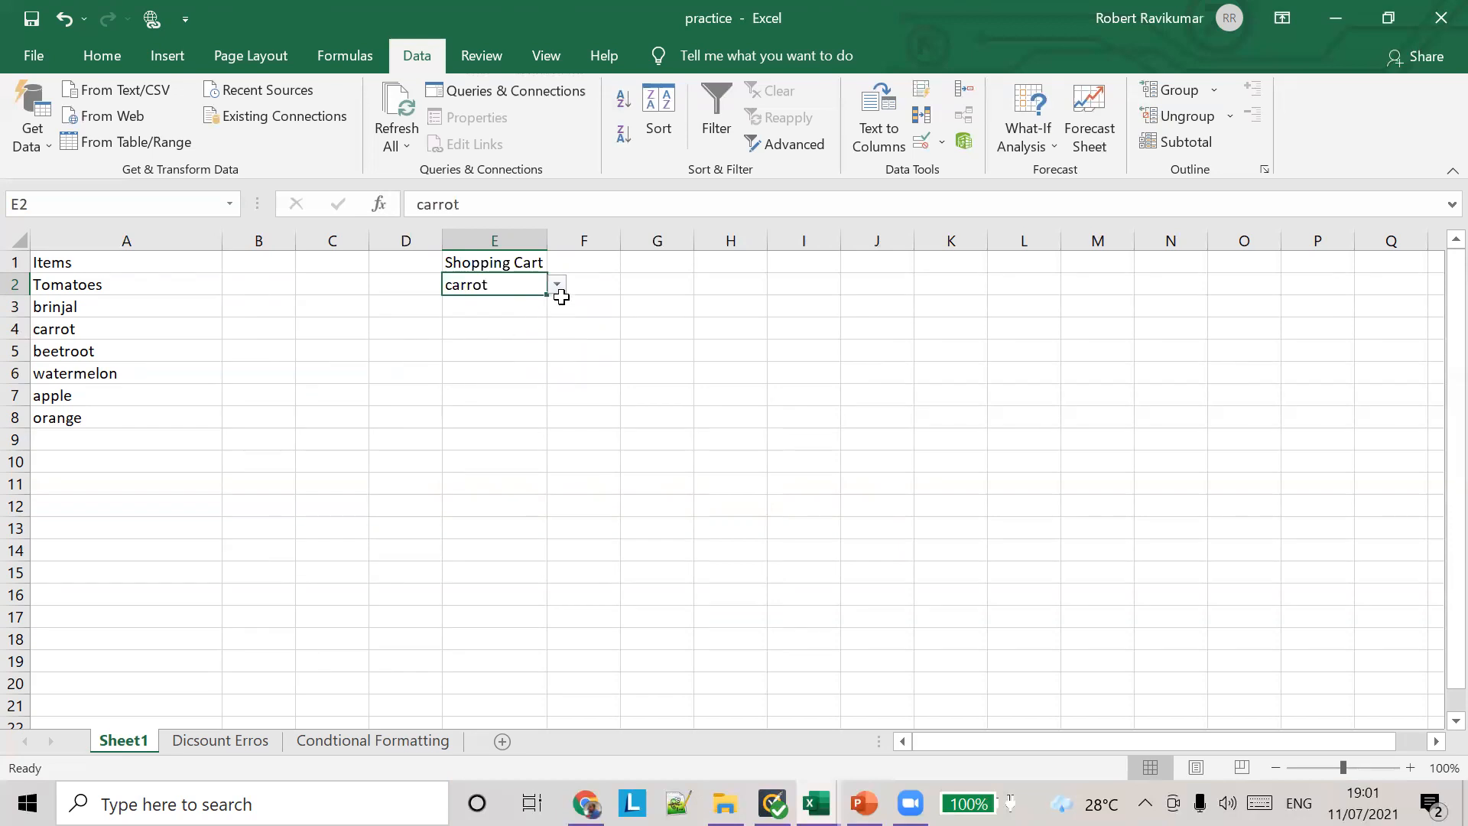
Step: Try to enter the unlisted text asdflsdkfj in cell E2, and discard the entry
type("asdflsdkfj")
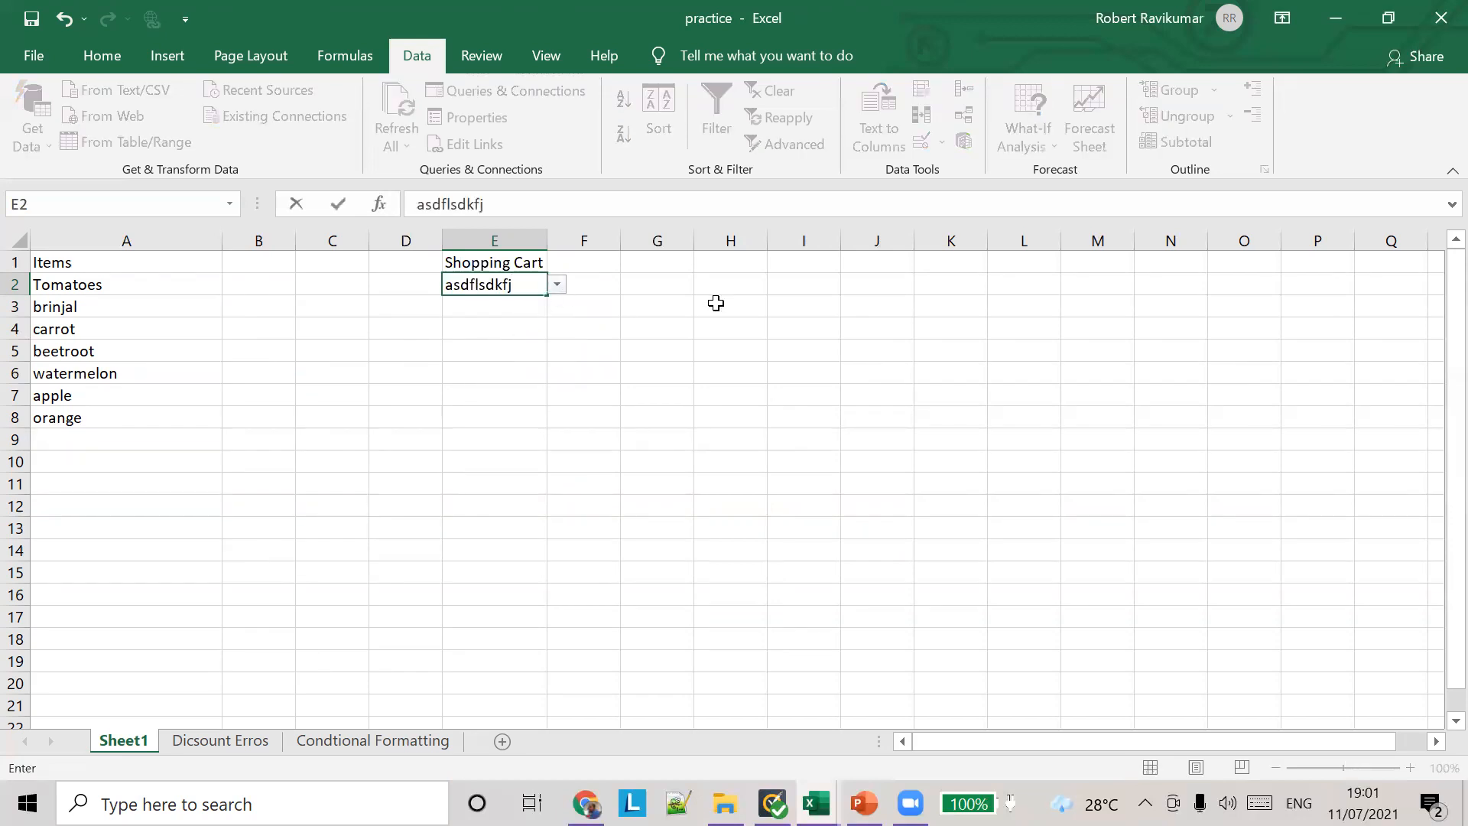
key("Return")
left_click_drag(692, 382, 401, 357)
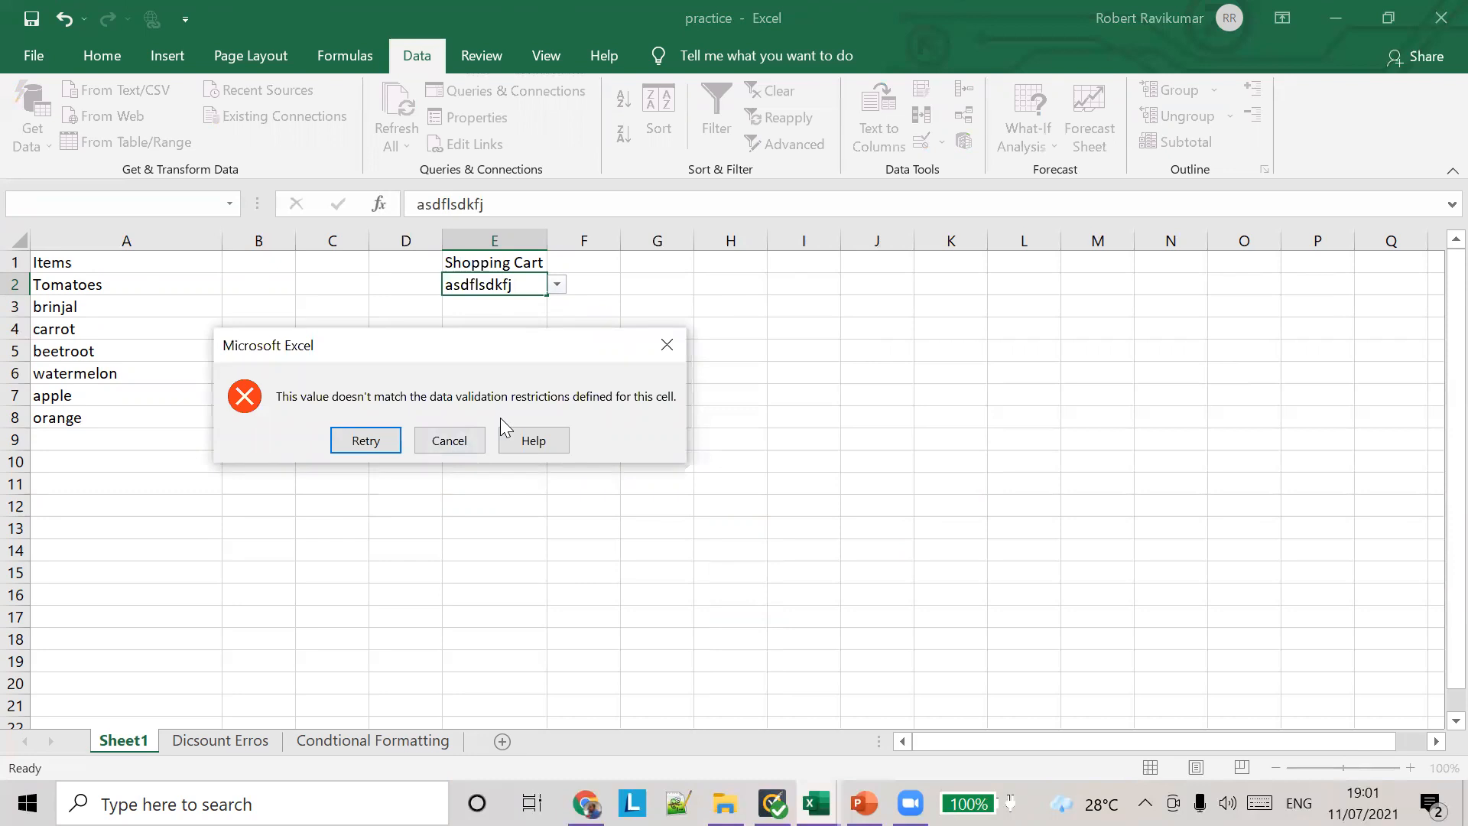
left_click(437, 441)
left_click(524, 299)
left_click(530, 285)
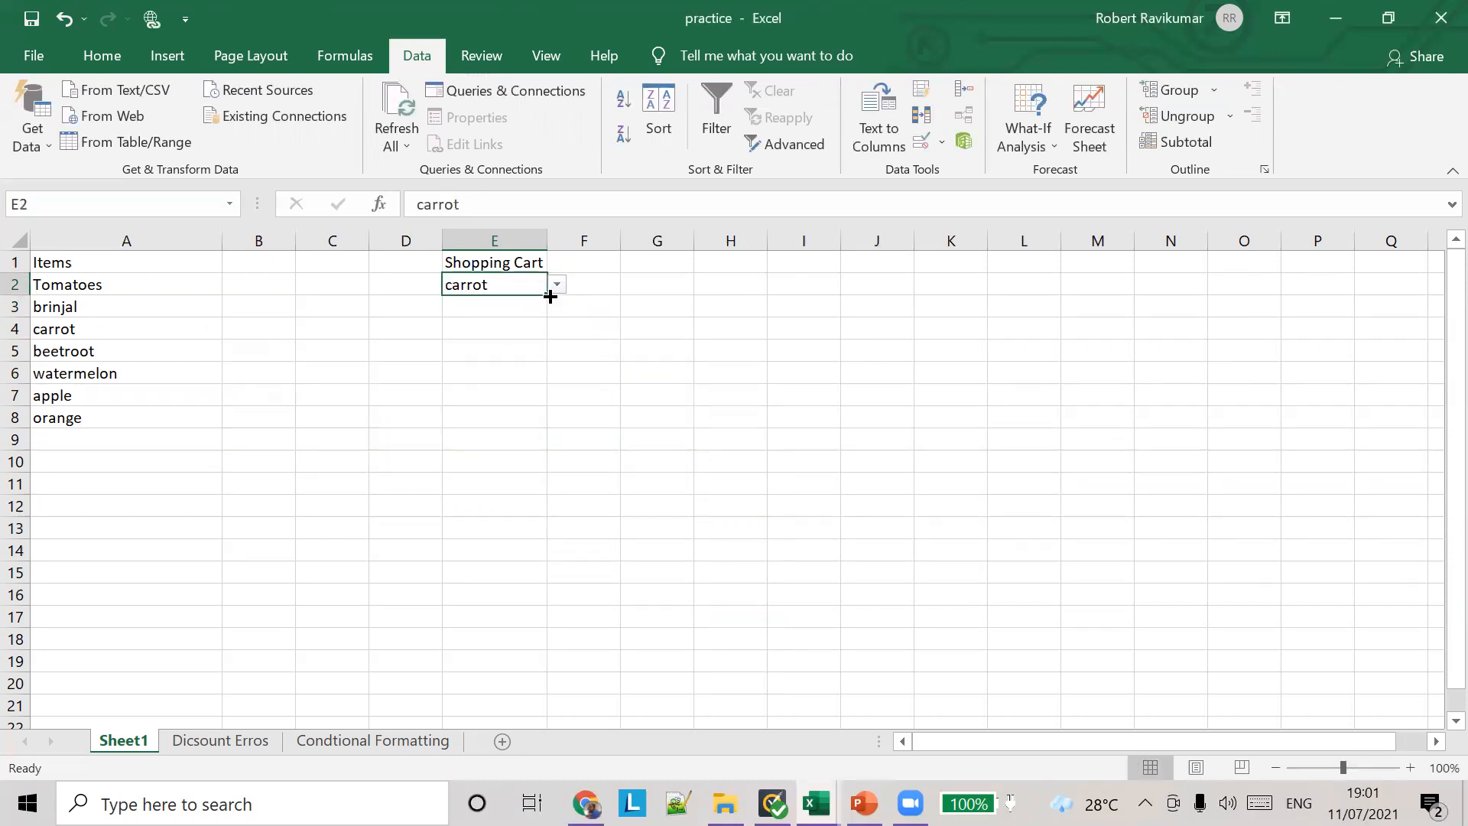
Step: Fill cell E2 with its list rule down to E8 and check the copied cells for the drop-down
left_click_drag(550, 296, 550, 426)
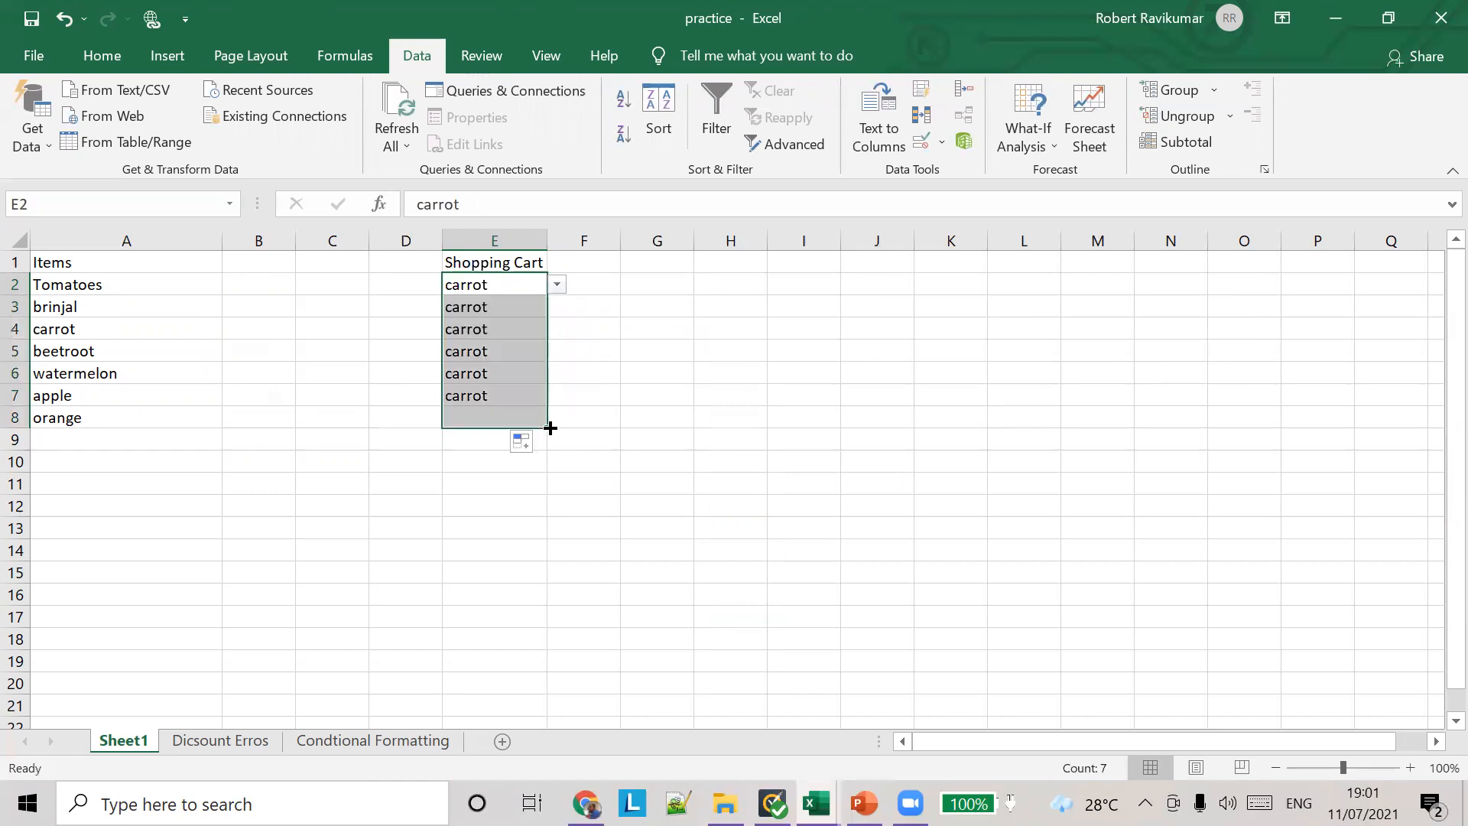
left_click(570, 334)
left_click(526, 306)
left_click(528, 327)
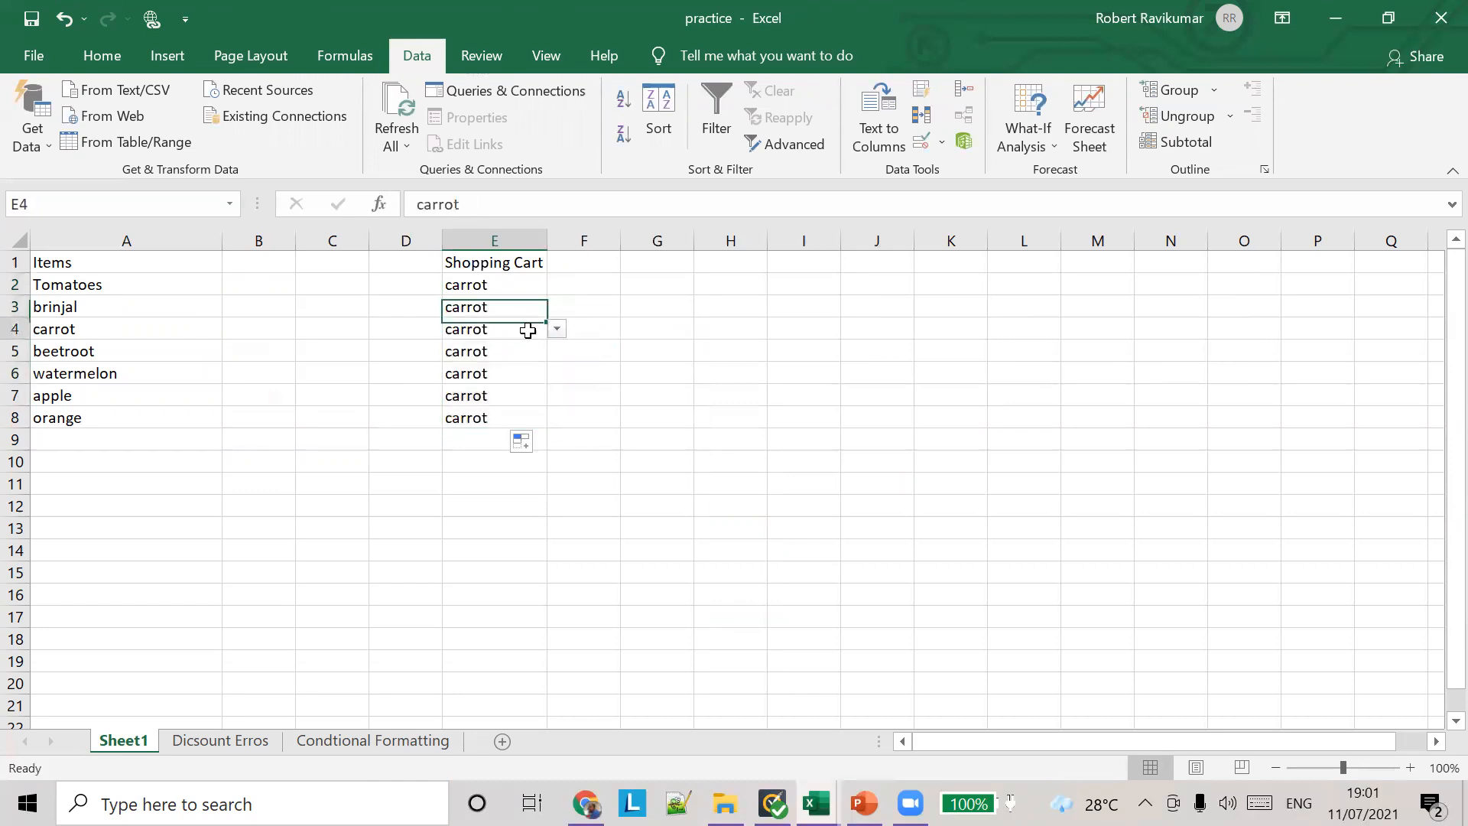
left_click(528, 353)
Step: Choose watermelon in E3, apple in E4 and orange in E6 from the cells' drop-down lists
left_click(524, 306)
left_click(557, 306)
left_click(517, 389)
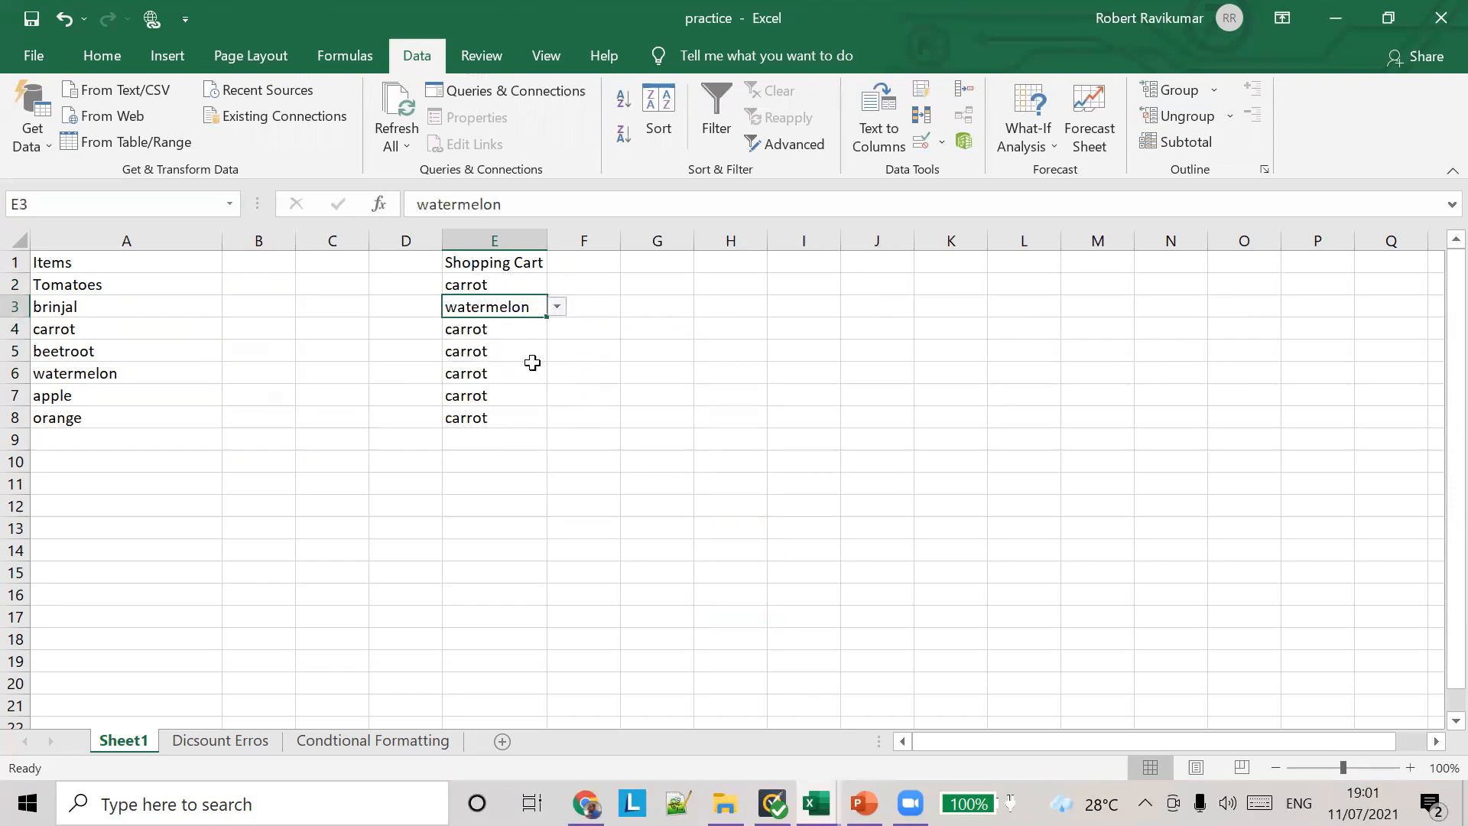
left_click(523, 330)
left_click(557, 329)
left_click(544, 429)
left_click(513, 378)
left_click(557, 372)
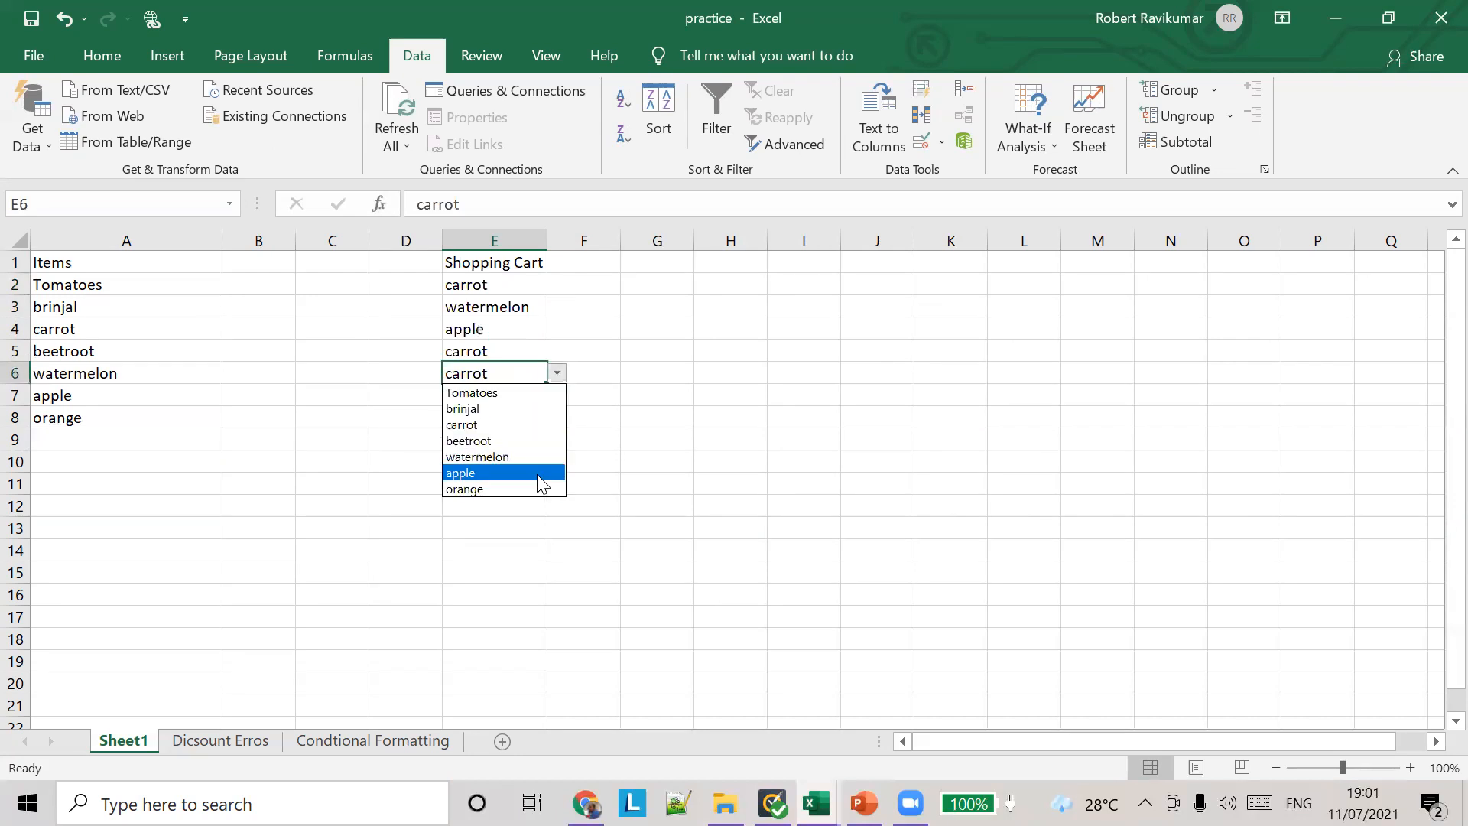
left_click(541, 488)
Step: Add a Quantity heading in cell F1 and enter 2, 34 and 5 in F2 to F4
left_click(570, 262)
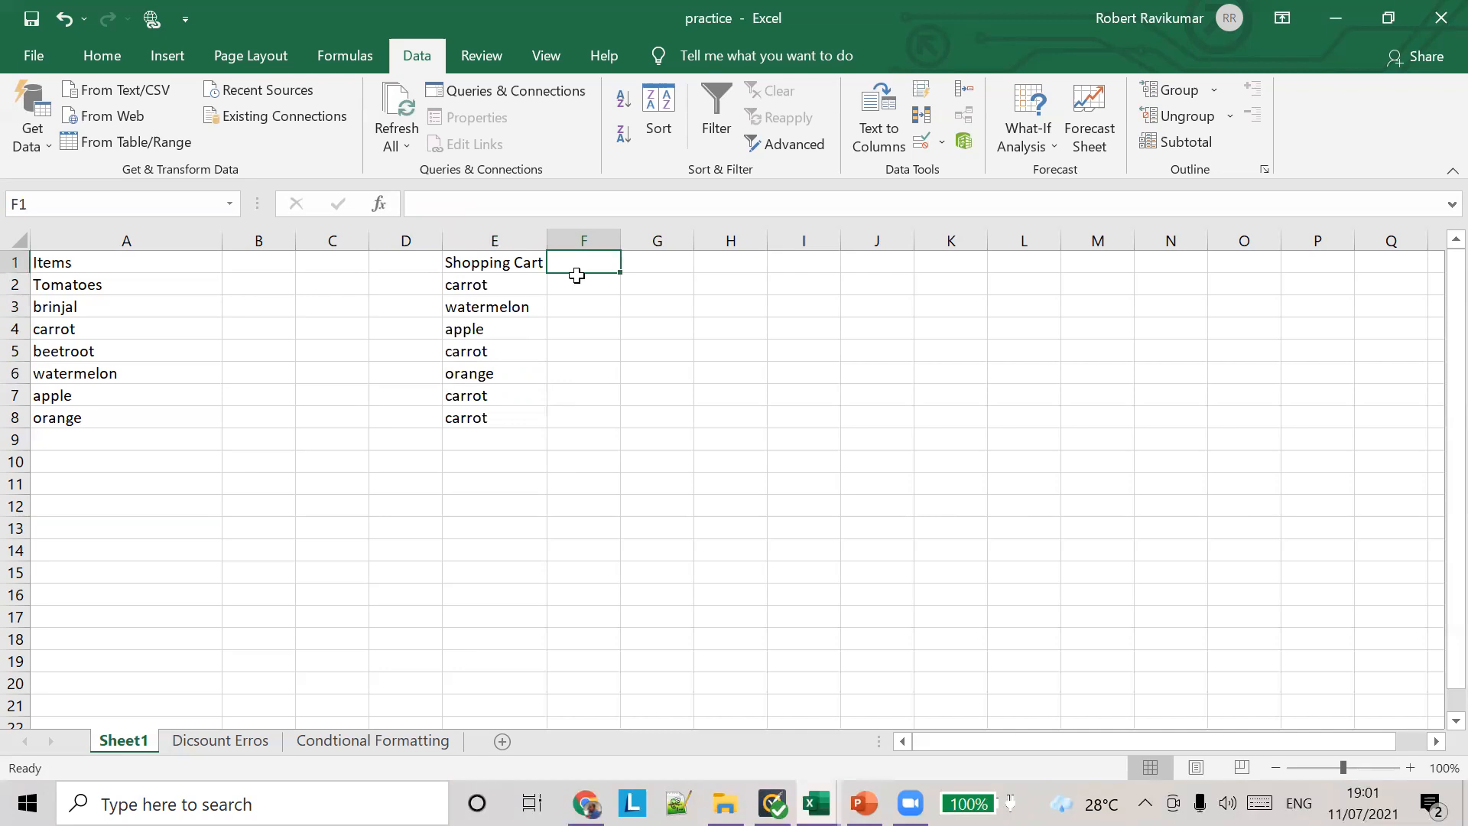
type("Quantity")
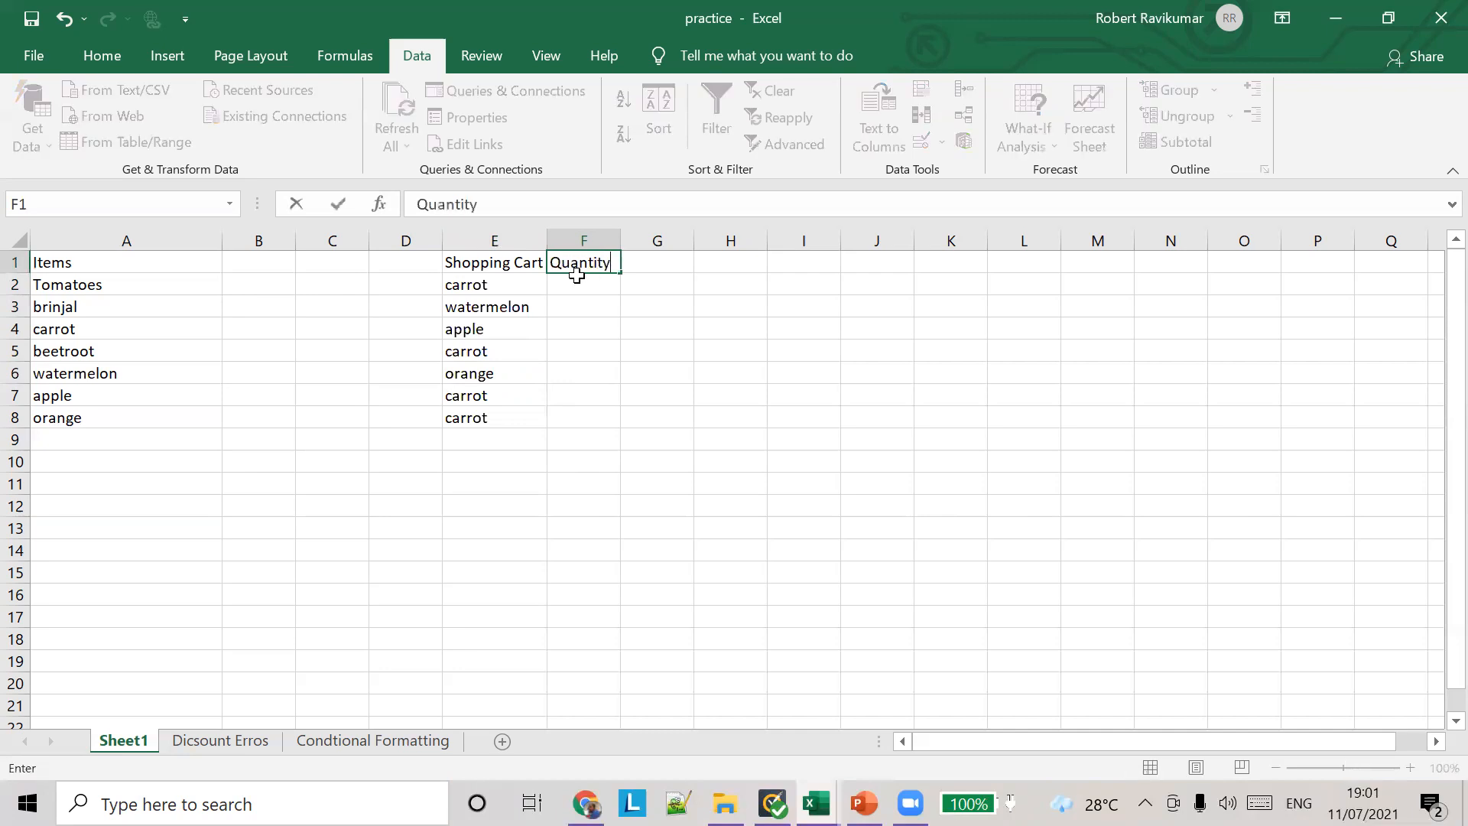
key("Return")
type("2")
key("Return")
type("34")
key("Return")
type("5")
Step: Choose watermelon from the drop-down list in cell E8
left_click_drag(485, 306, 511, 420)
left_click(512, 420)
left_click(557, 418)
left_click(501, 500)
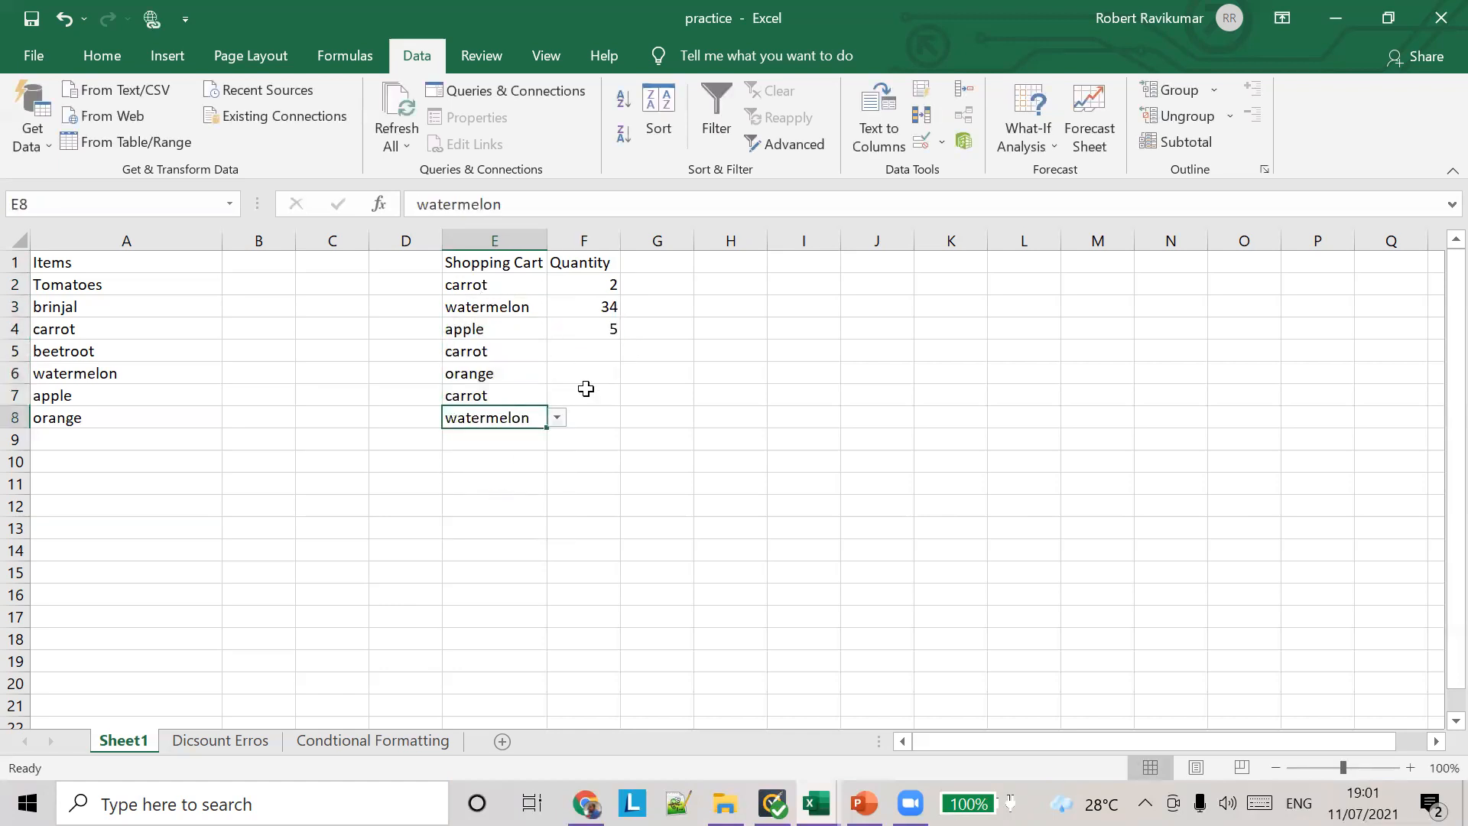
Step: Try to enter the unlisted text asdfasdf in cell E7, discard it, and choose beetroot from the cell's list instead
left_click(505, 390)
type("asdfasdf")
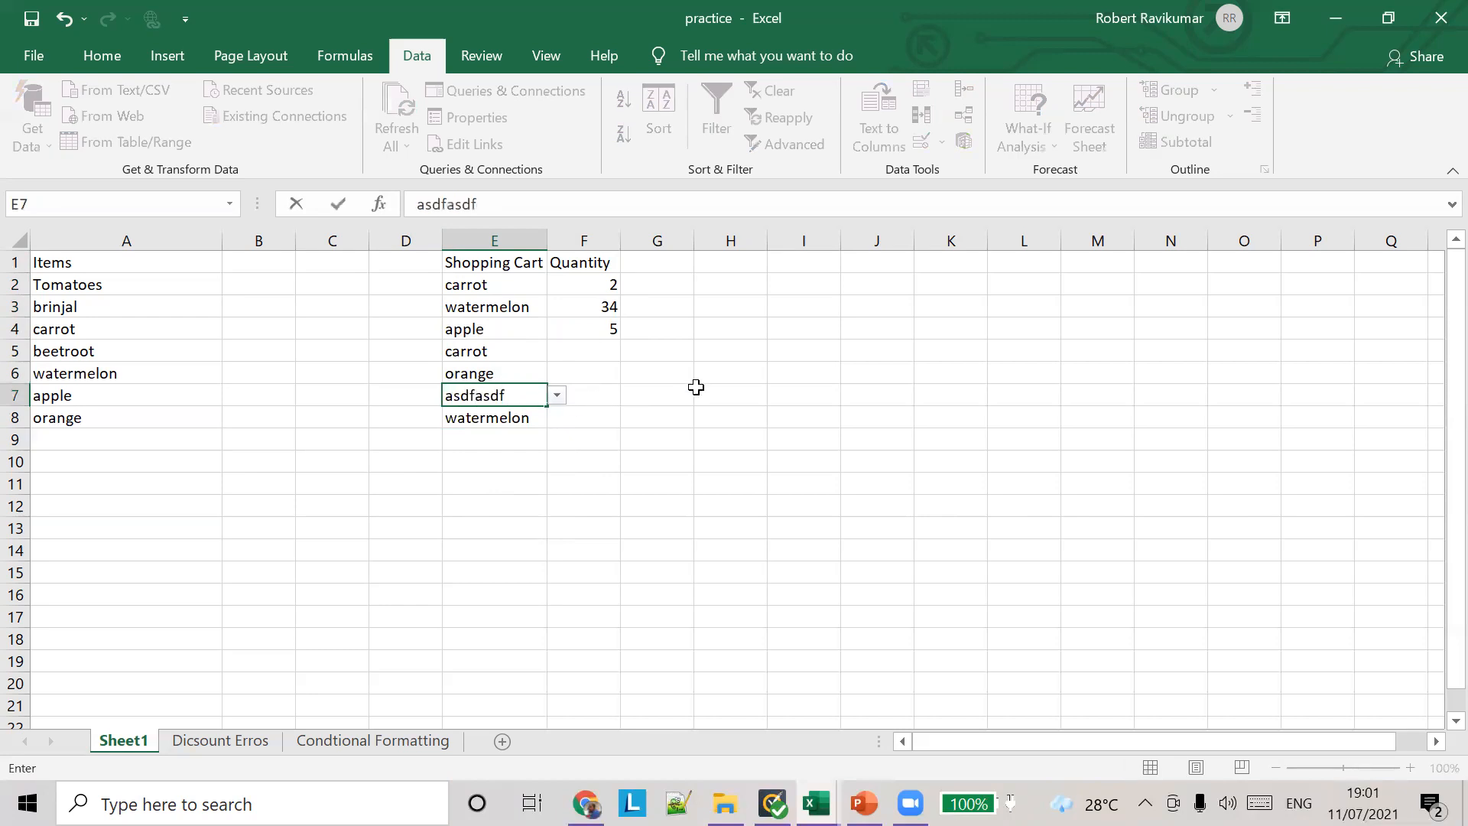
key("Return")
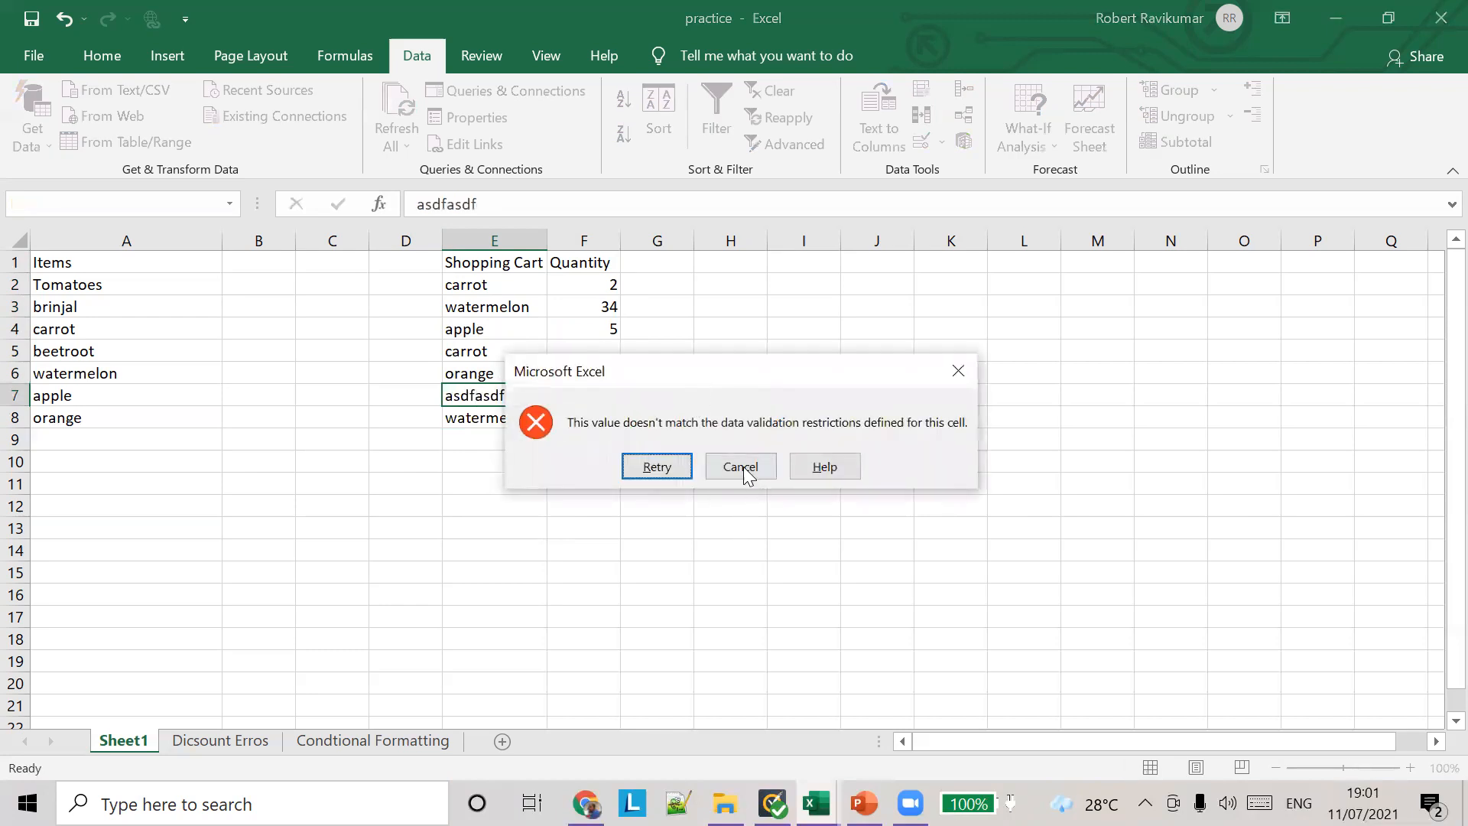
left_click(673, 468)
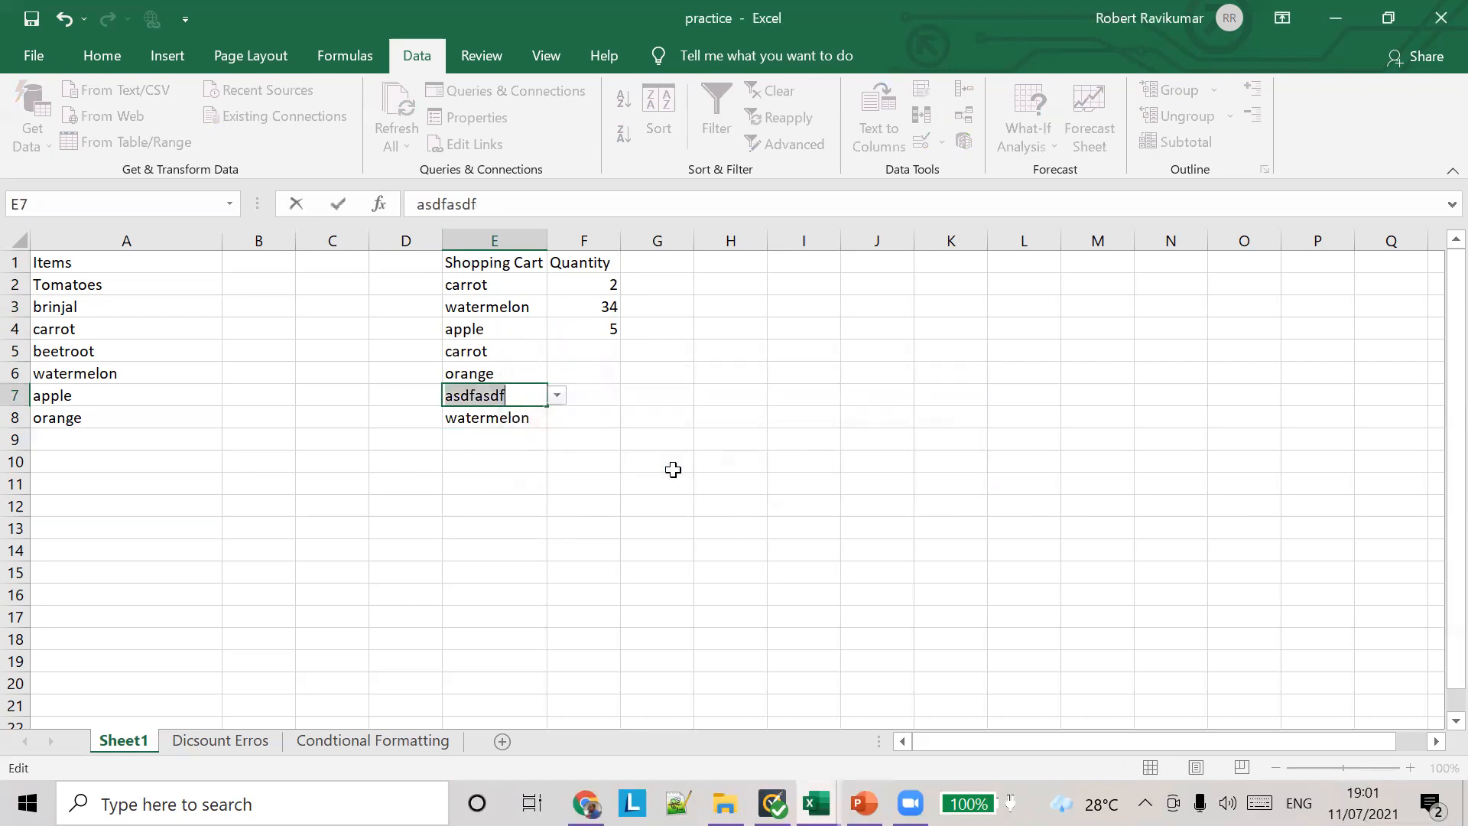
left_click(557, 398)
left_click(723, 467)
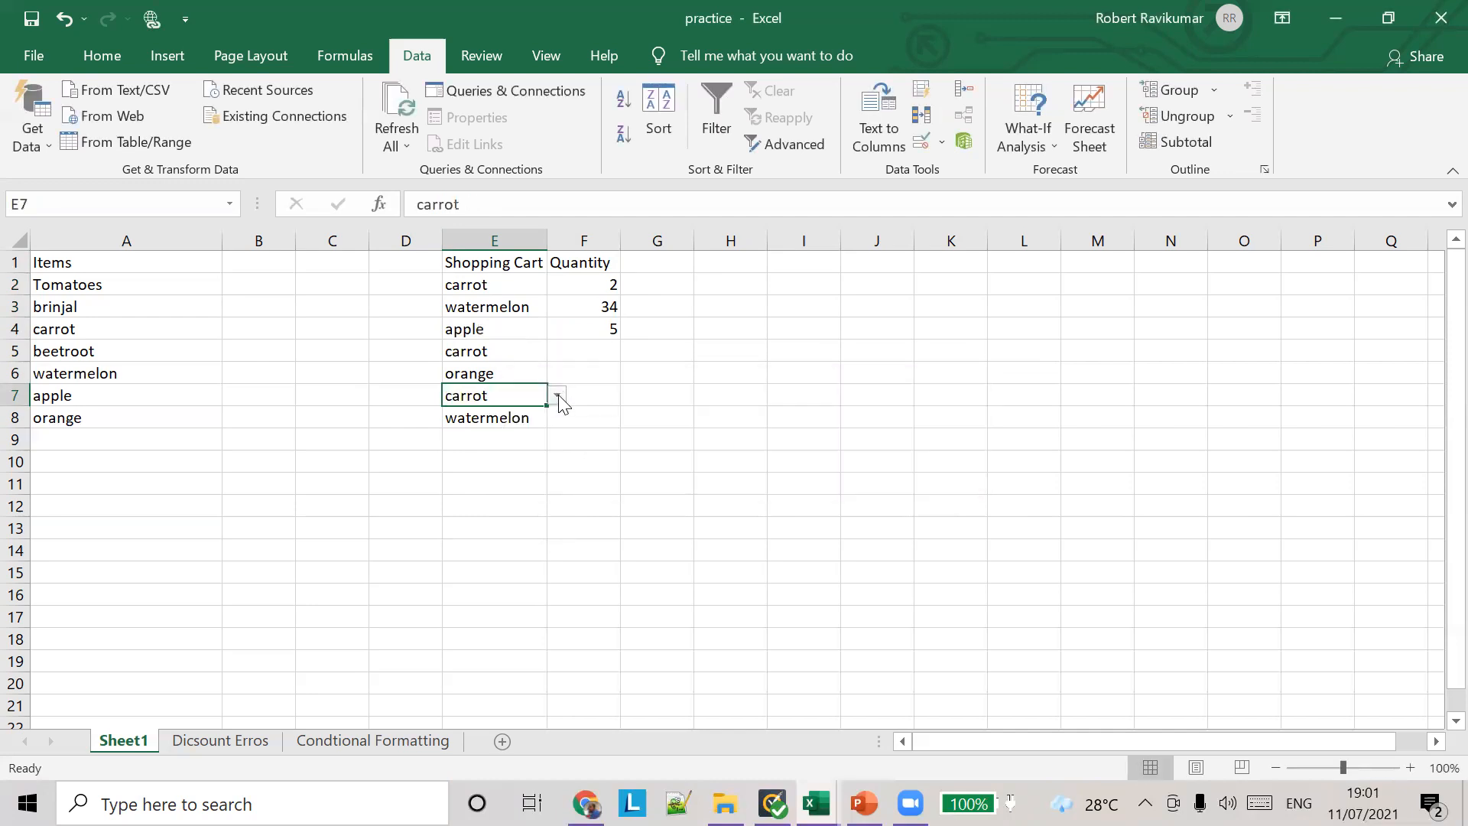
left_click(556, 395)
left_click(502, 461)
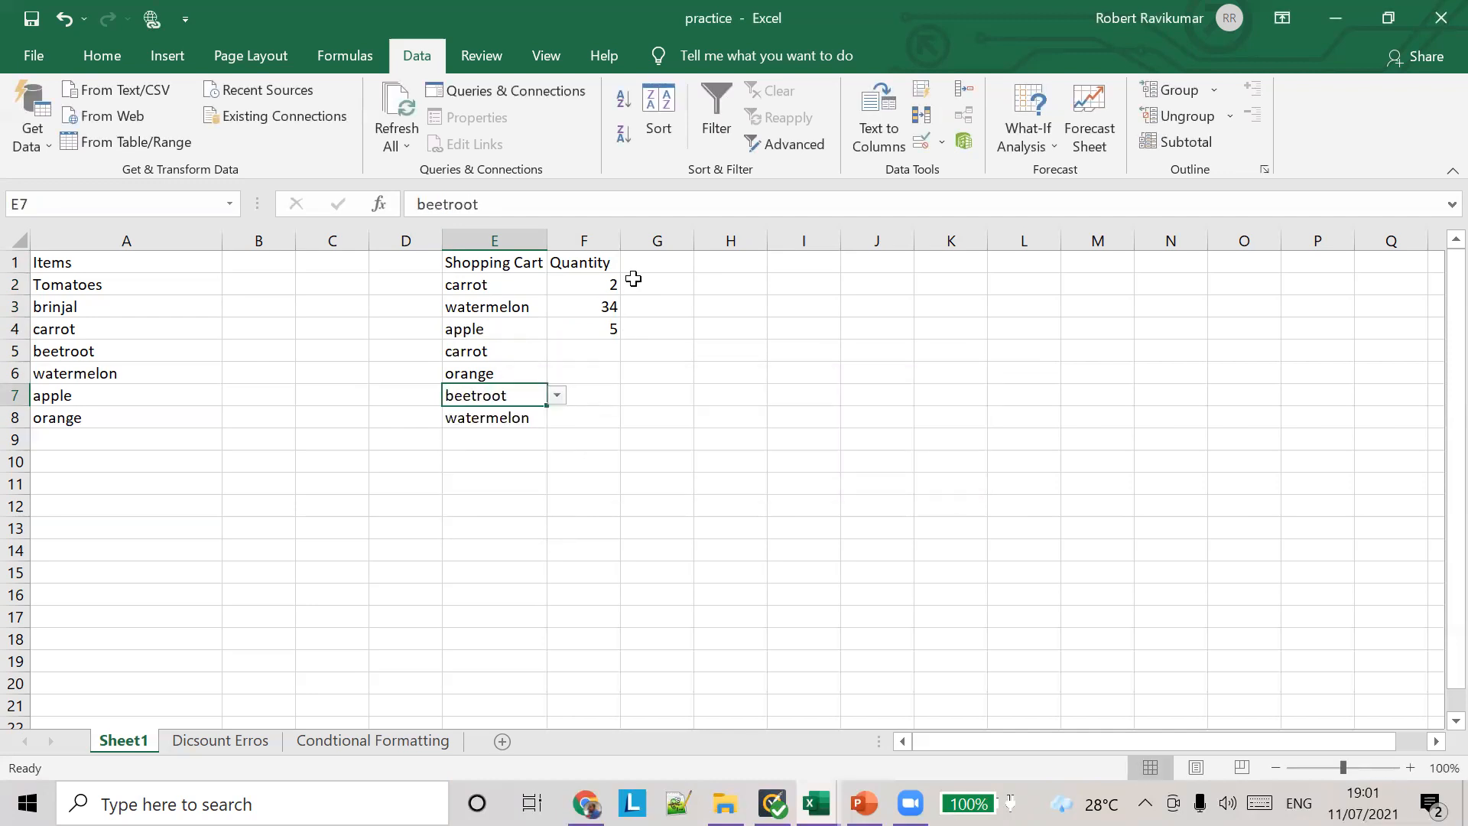
Step: Clear the whole Quantity column F
left_click(616, 305)
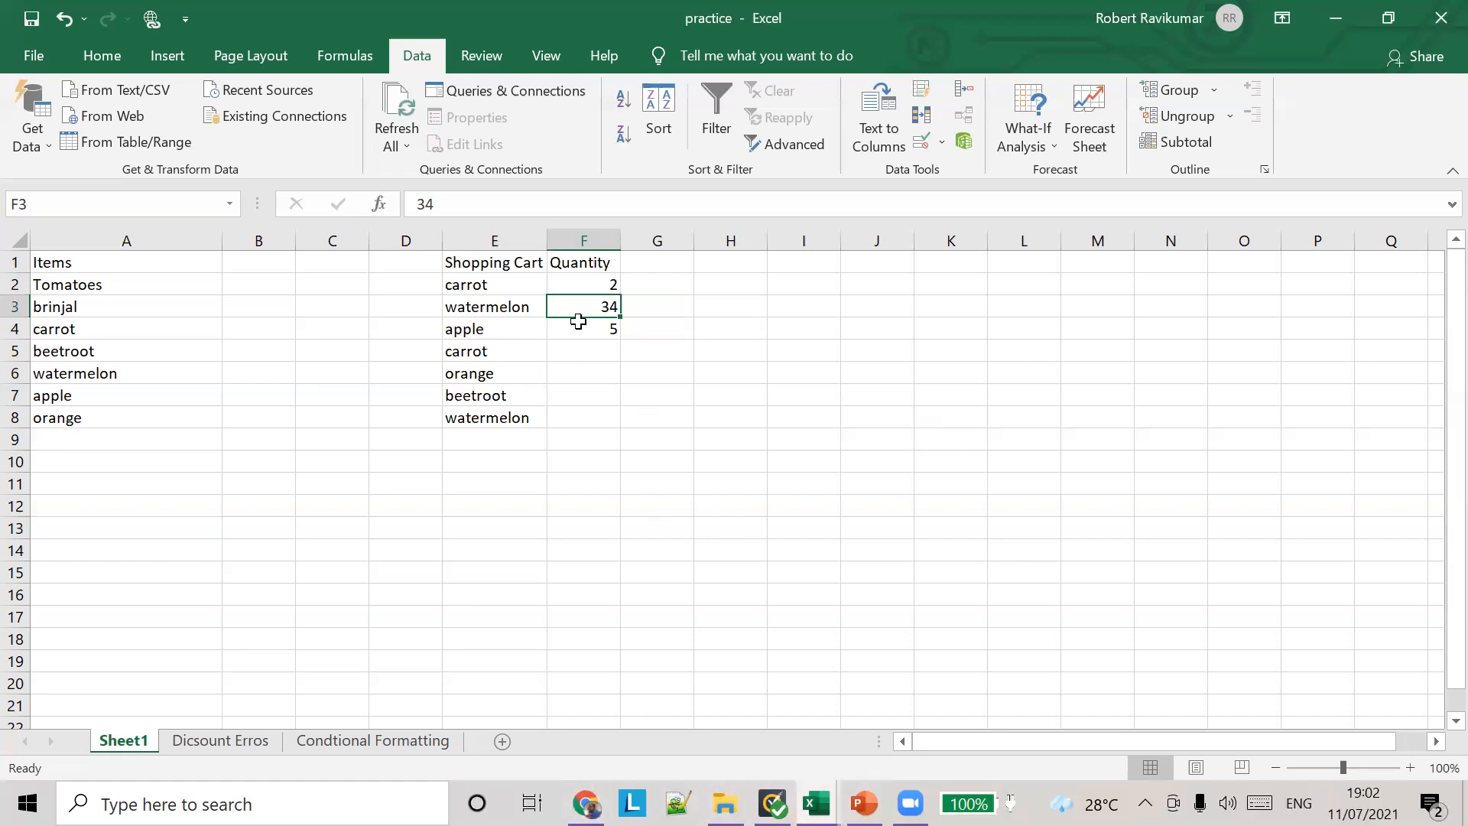
left_click(596, 230)
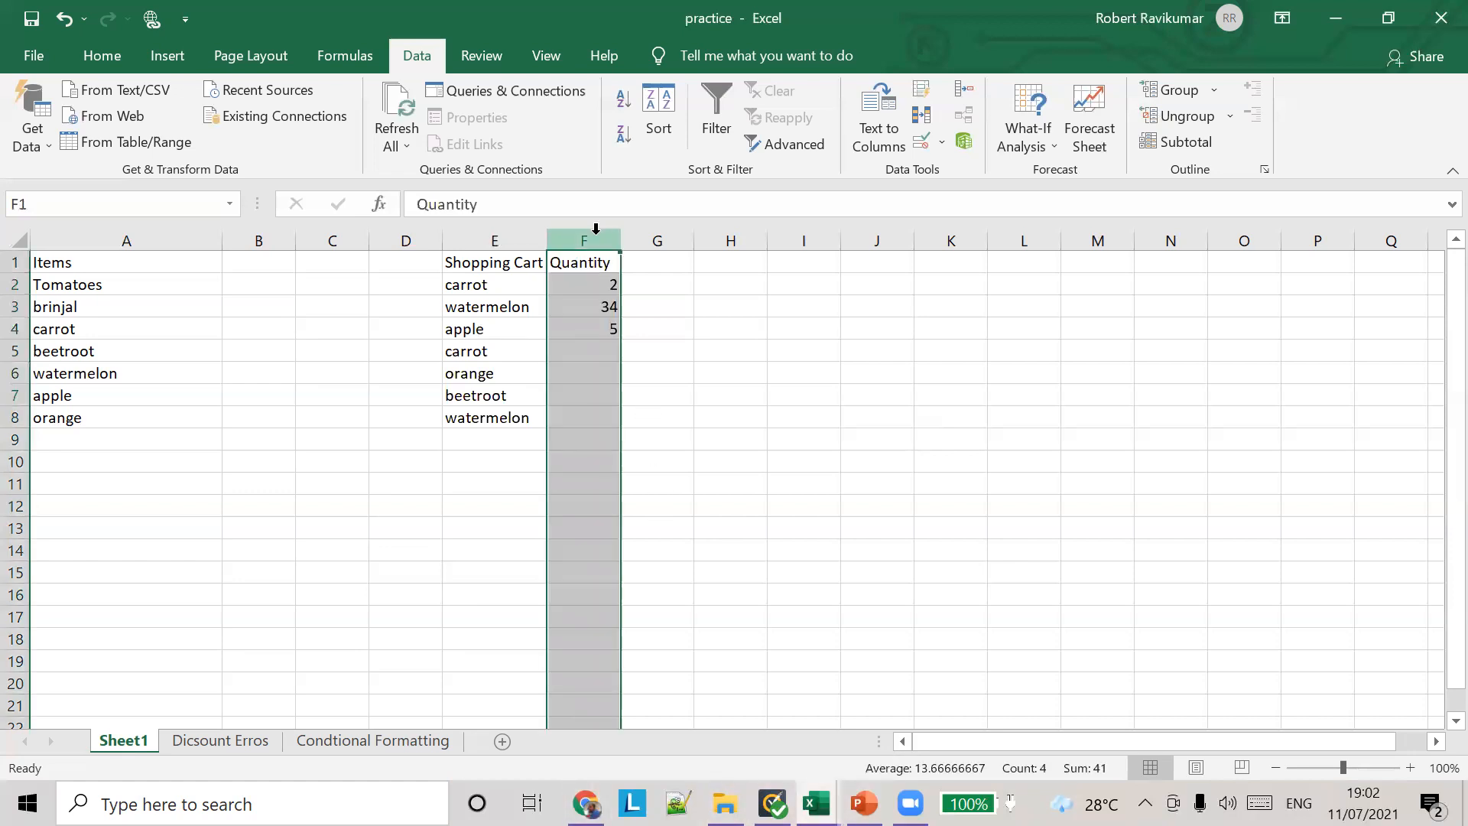
key("Delete")
Step: Change the Shopping Cart item in cell E4 to brinjal using its drop-down list
left_click(498, 304)
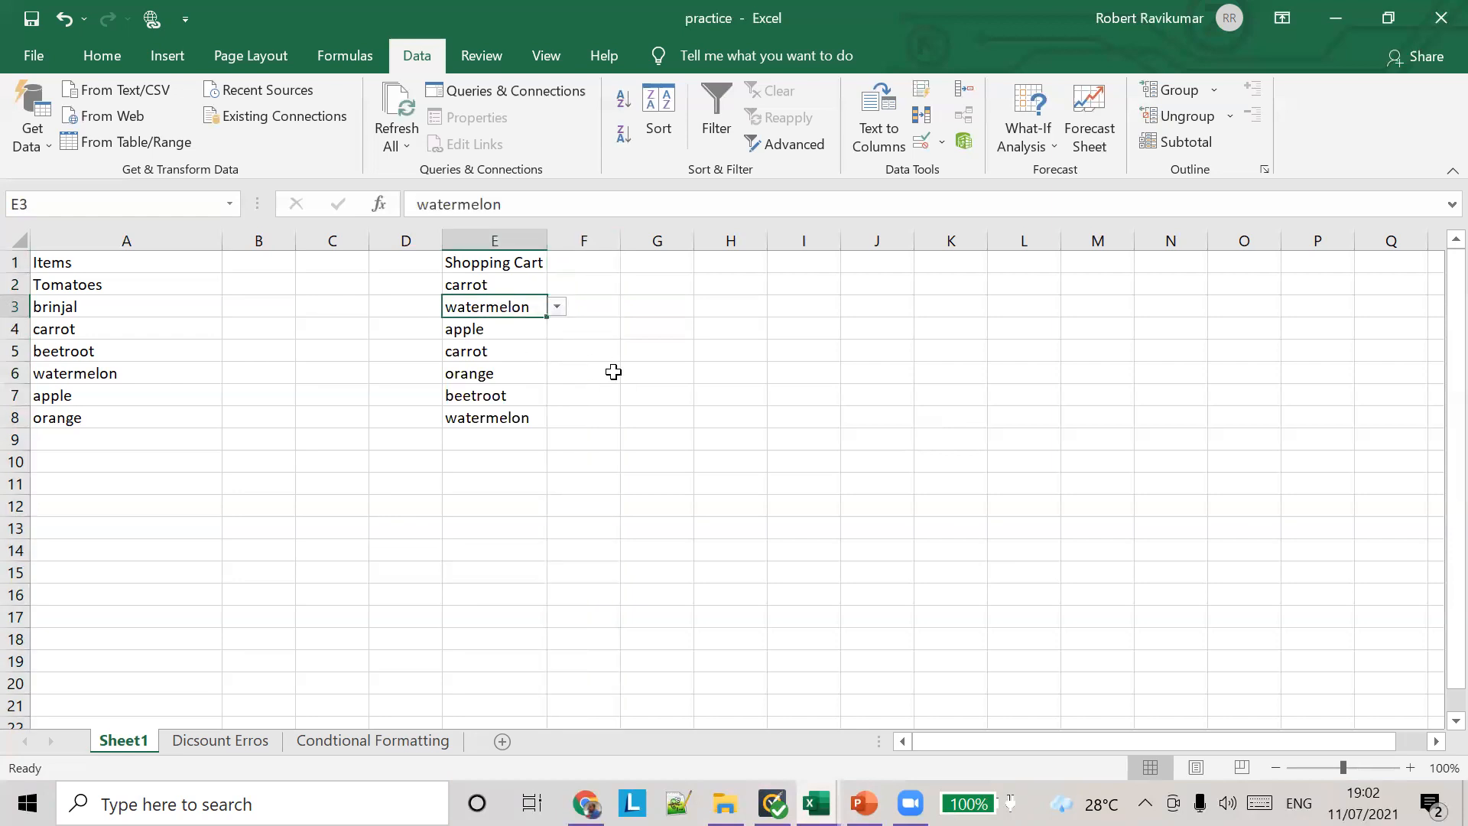
left_click(514, 330)
left_click(556, 328)
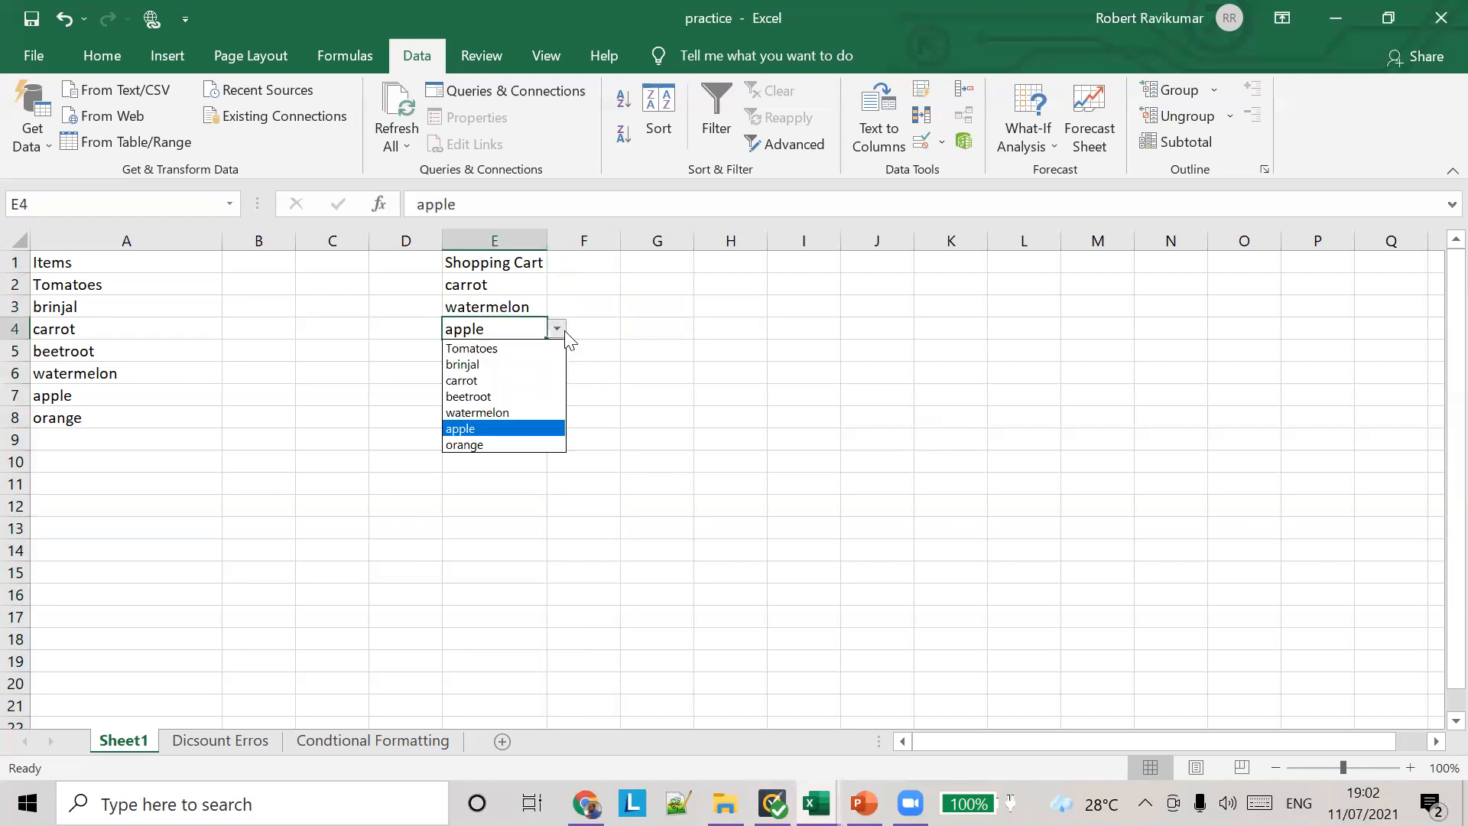
left_click(524, 370)
left_click(512, 409)
left_click(509, 371)
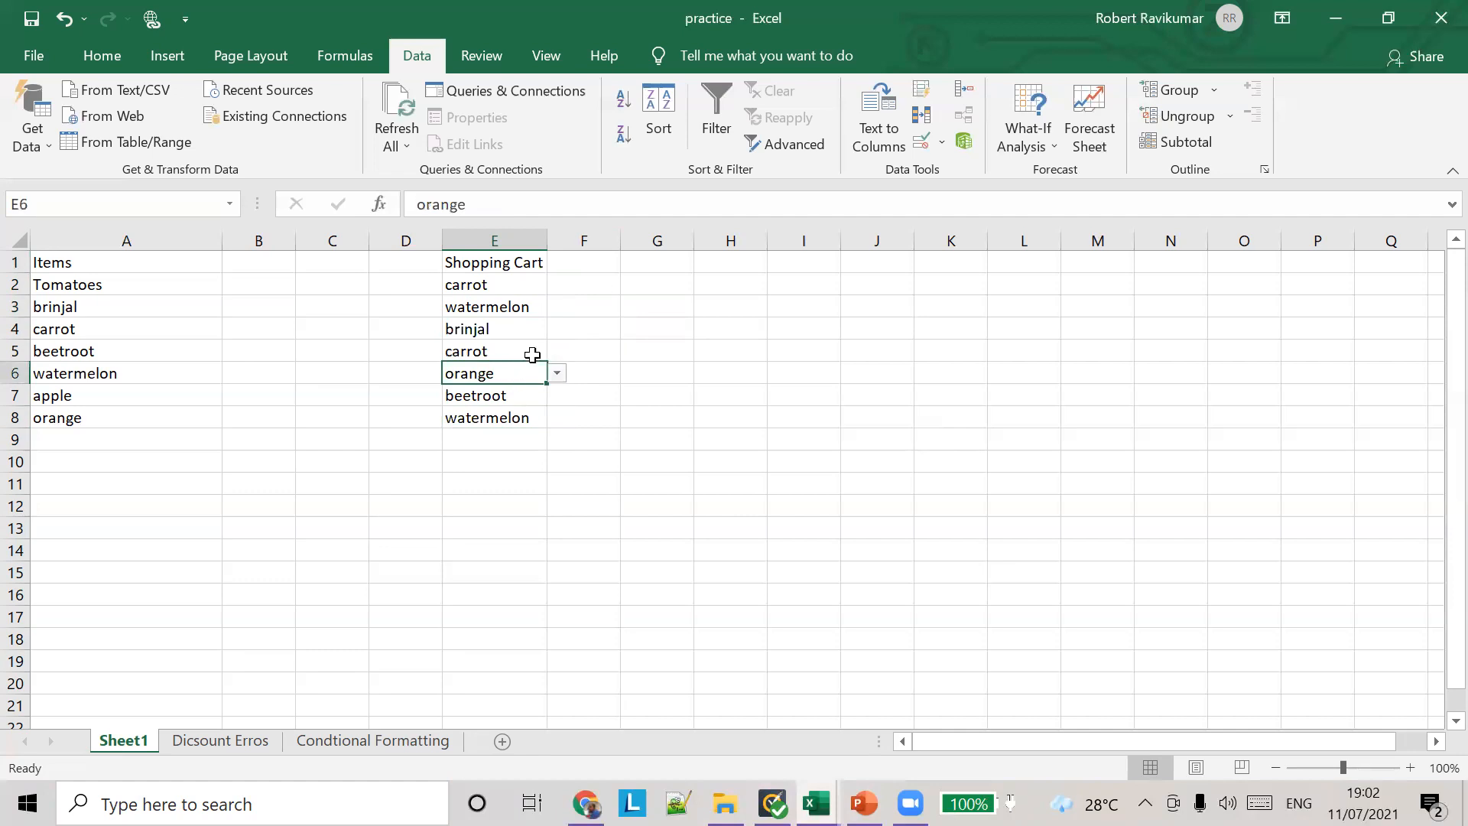
left_click(679, 43)
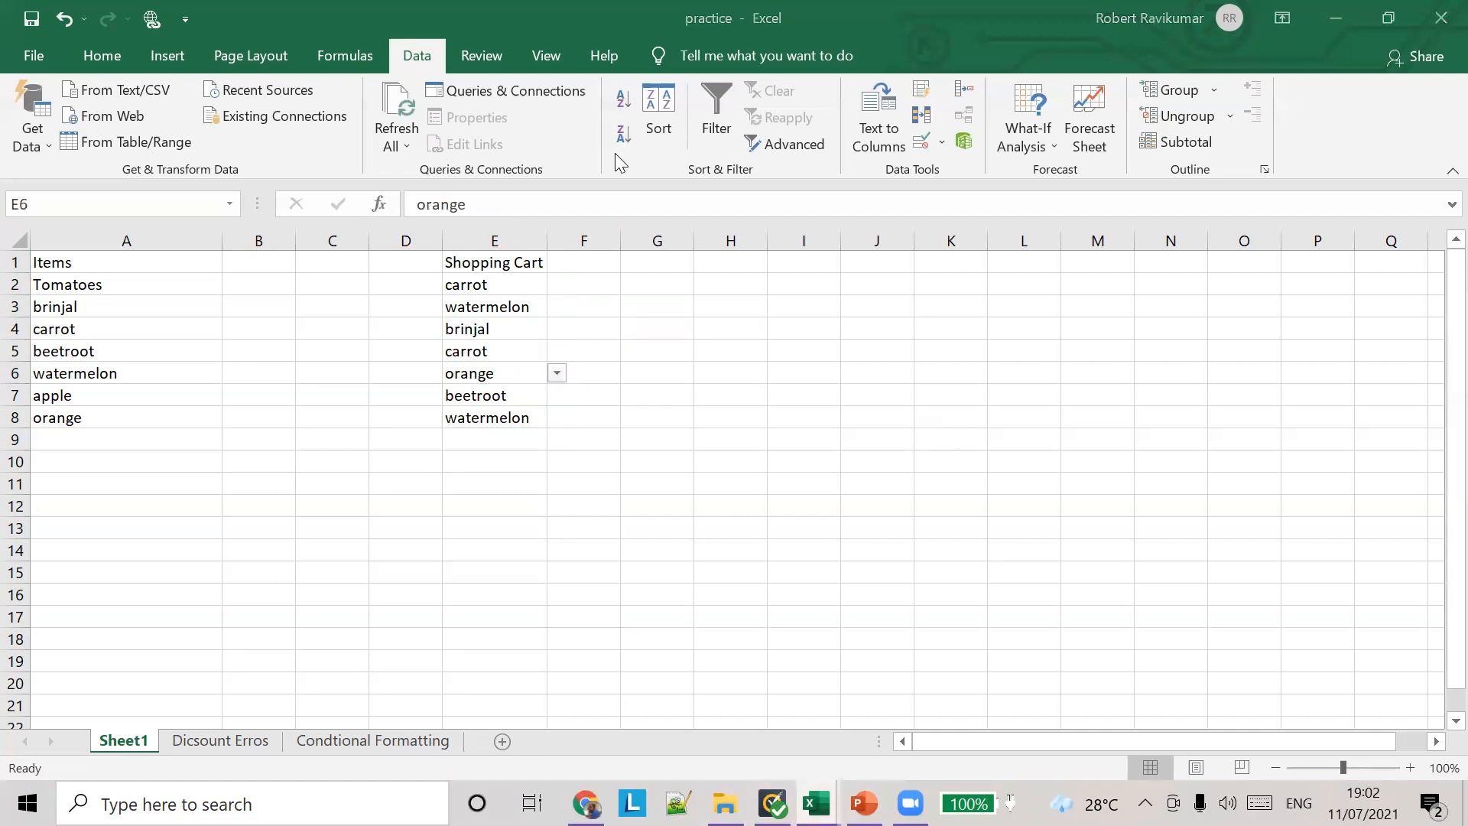
Step: Define the workbook-level name items_in_the_shop for the item cells A2:A8
left_click(112, 451)
left_click(95, 286)
left_click_drag(95, 286, 100, 419)
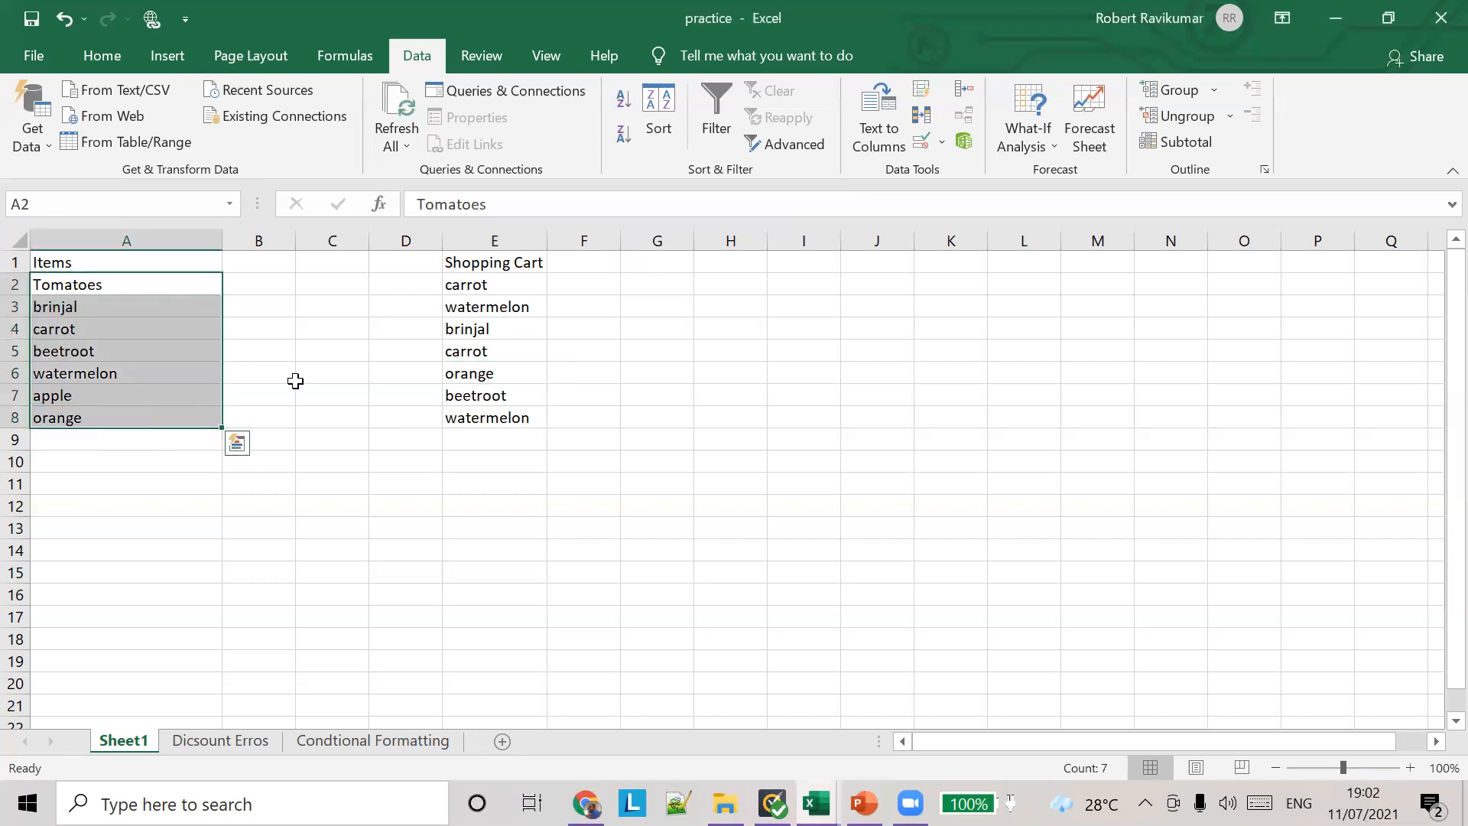
left_click(359, 55)
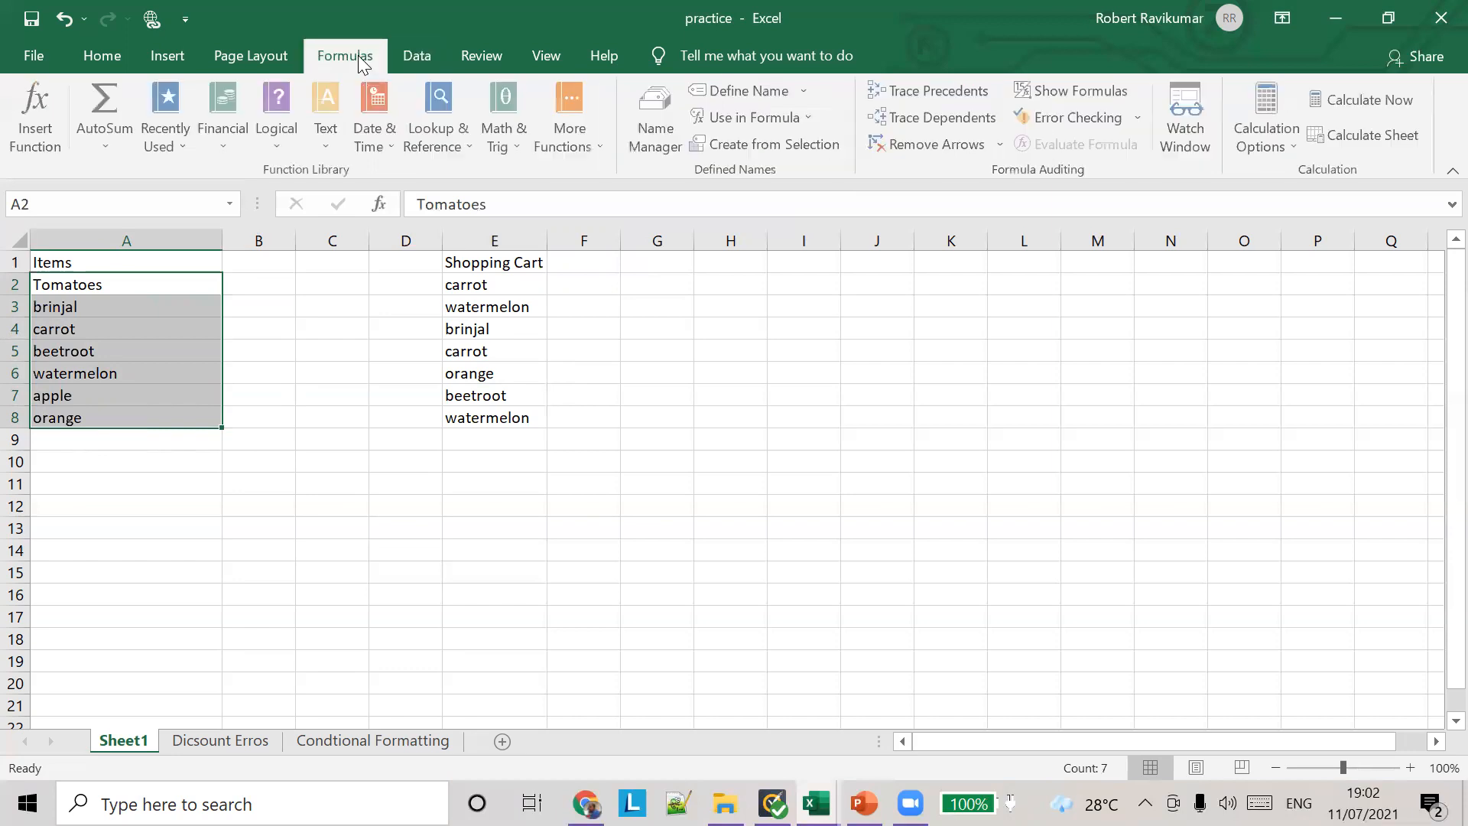
left_click(805, 92)
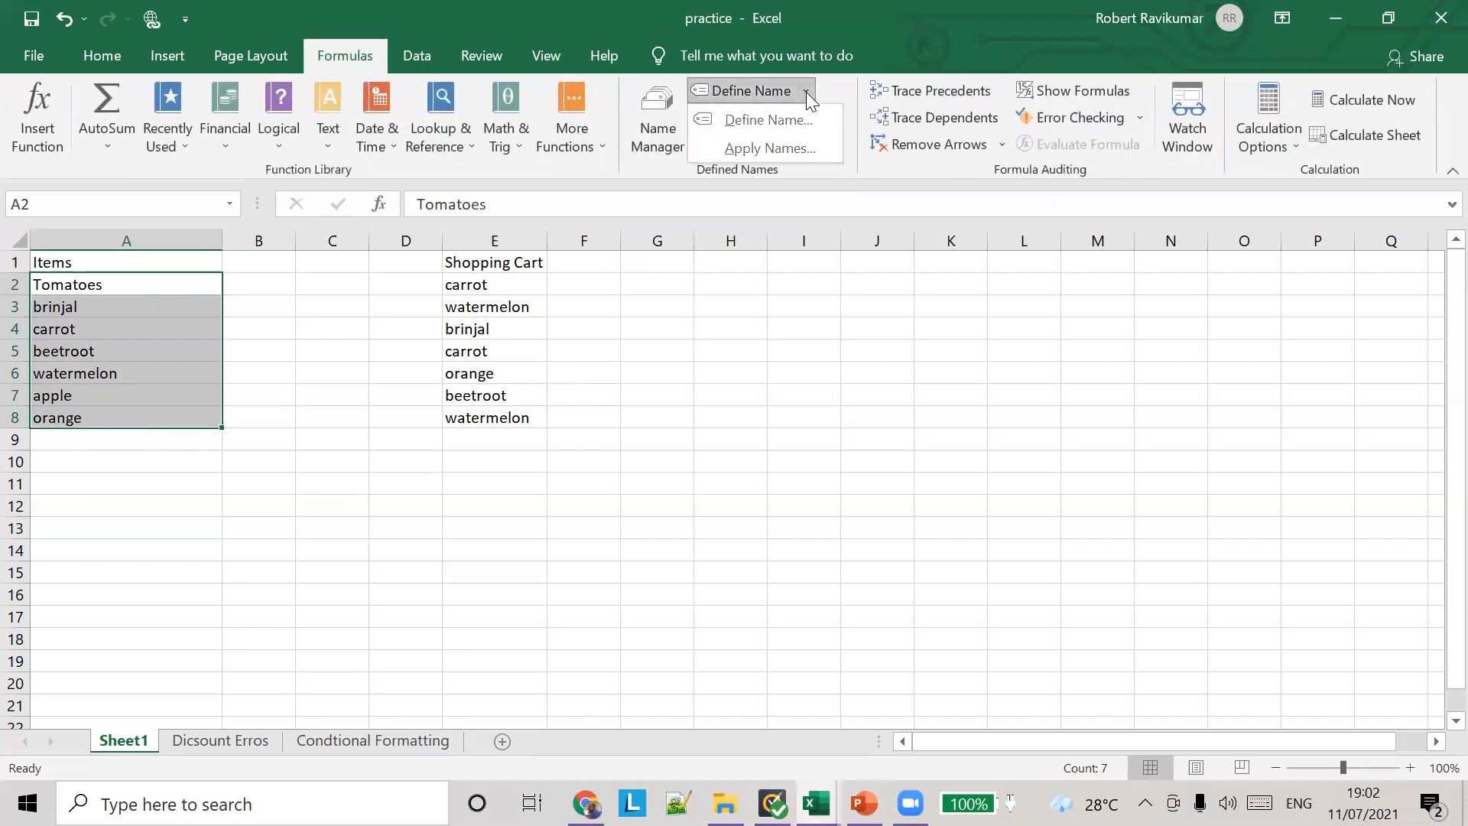
left_click(797, 119)
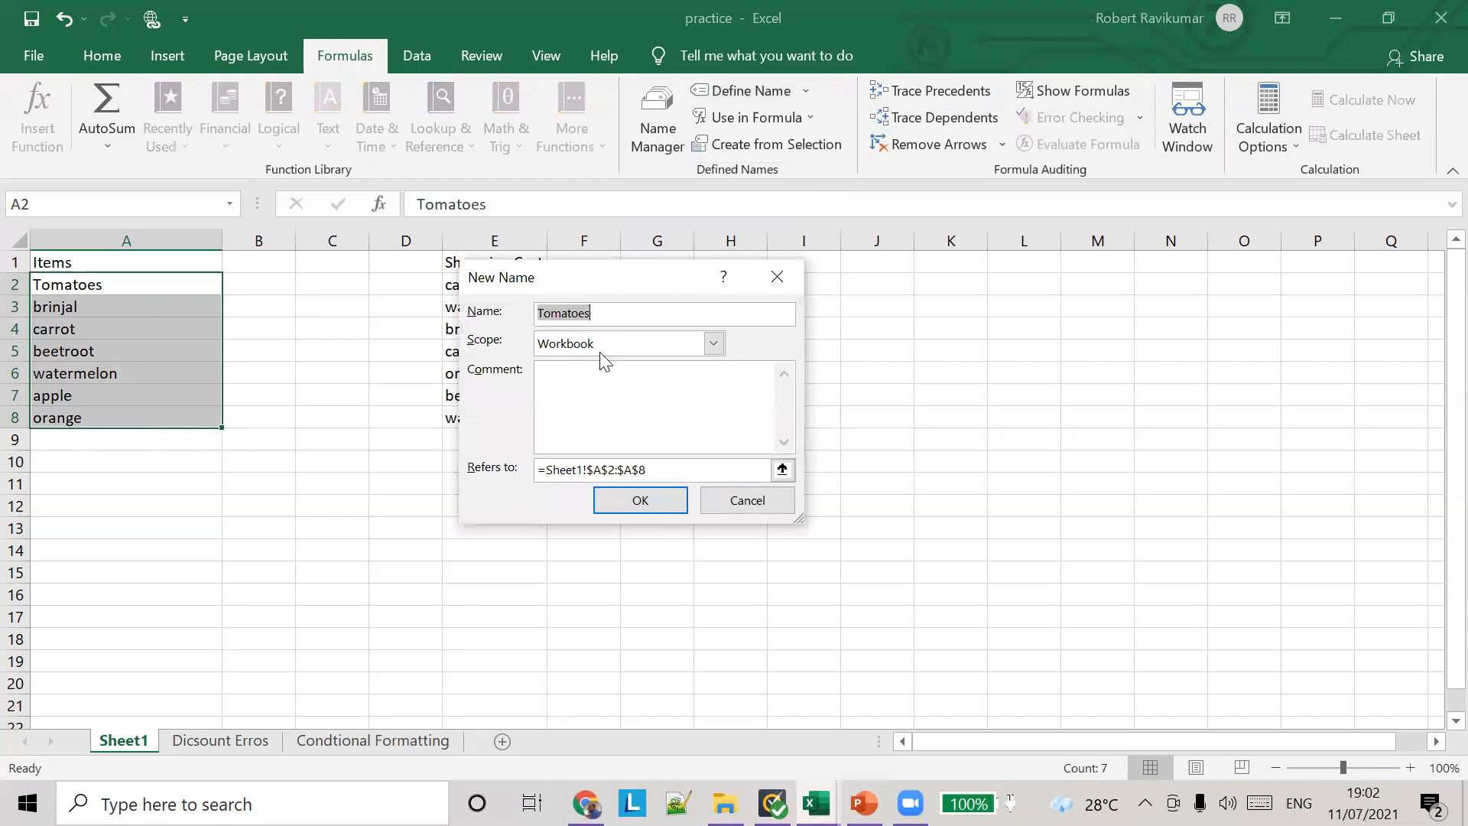
type("S")
key("BackSpace")
key("BackSpace")
key("BackSpace")
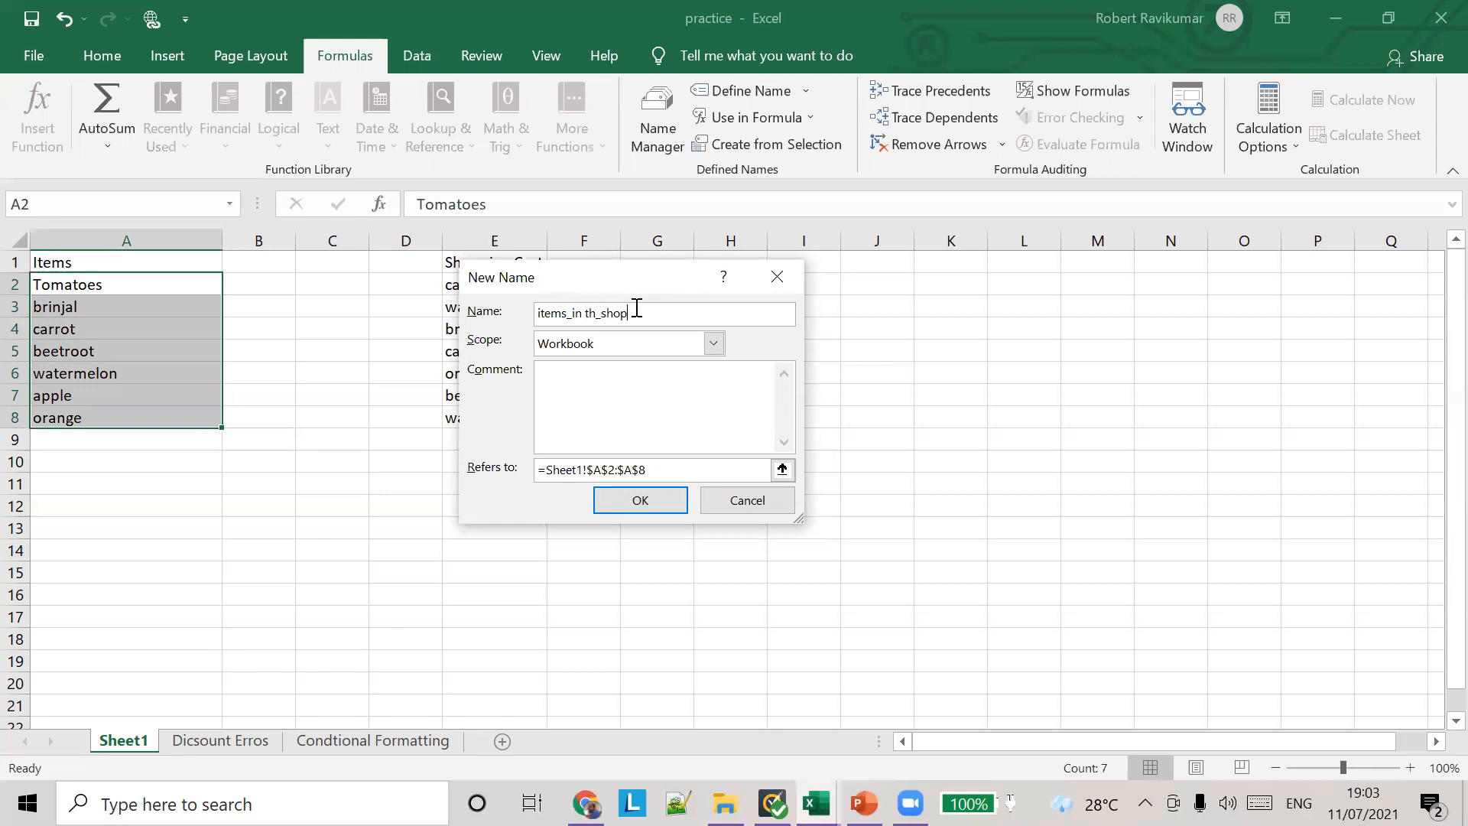
type("e")
key("BackSpace")
type("_the")
left_click(640, 501)
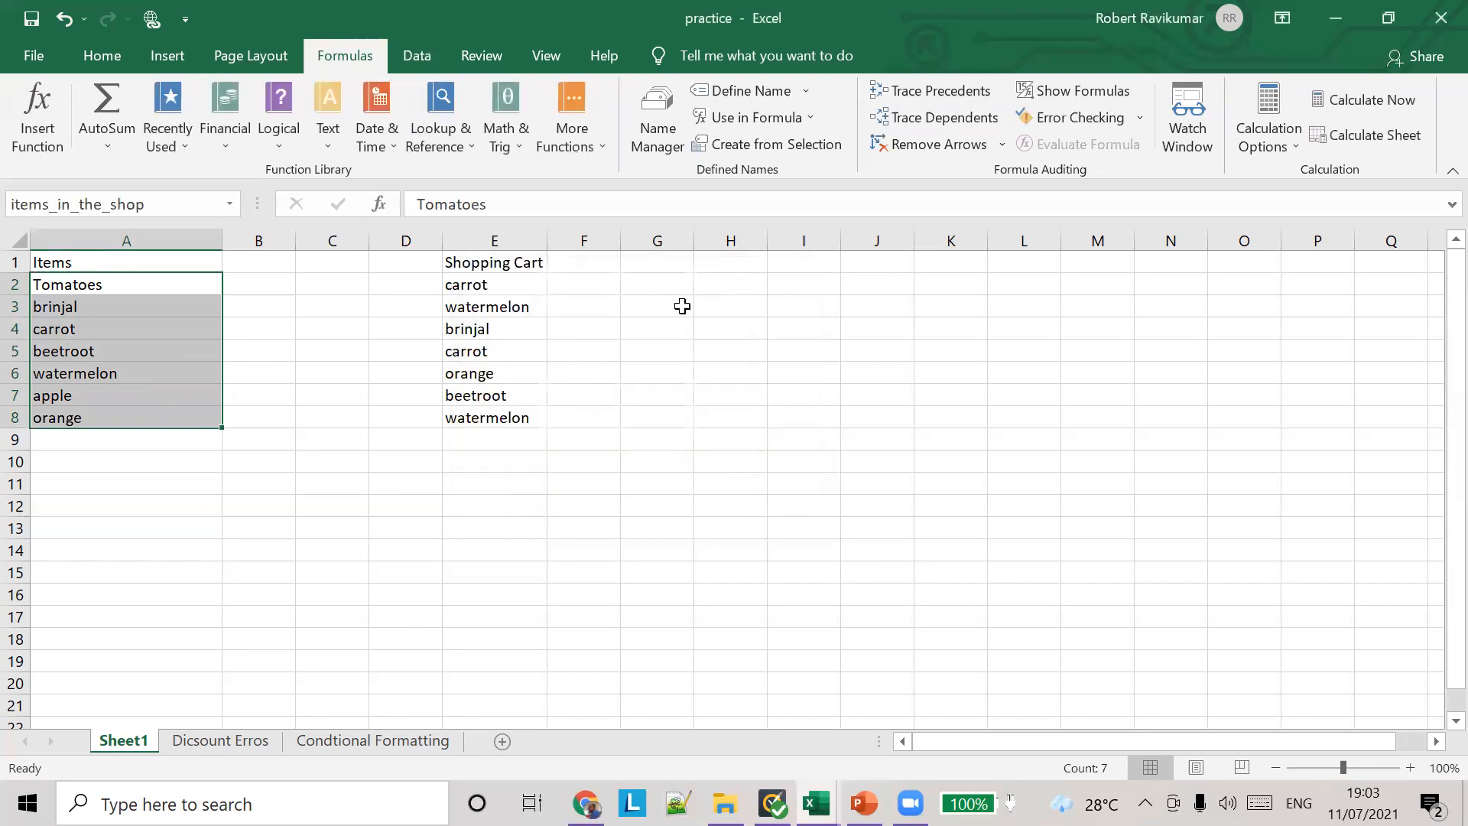
Step: Add a list validation rule with source =items_in_the_shop to cell G2 and choose beetroot from its drop-down list
left_click(668, 284)
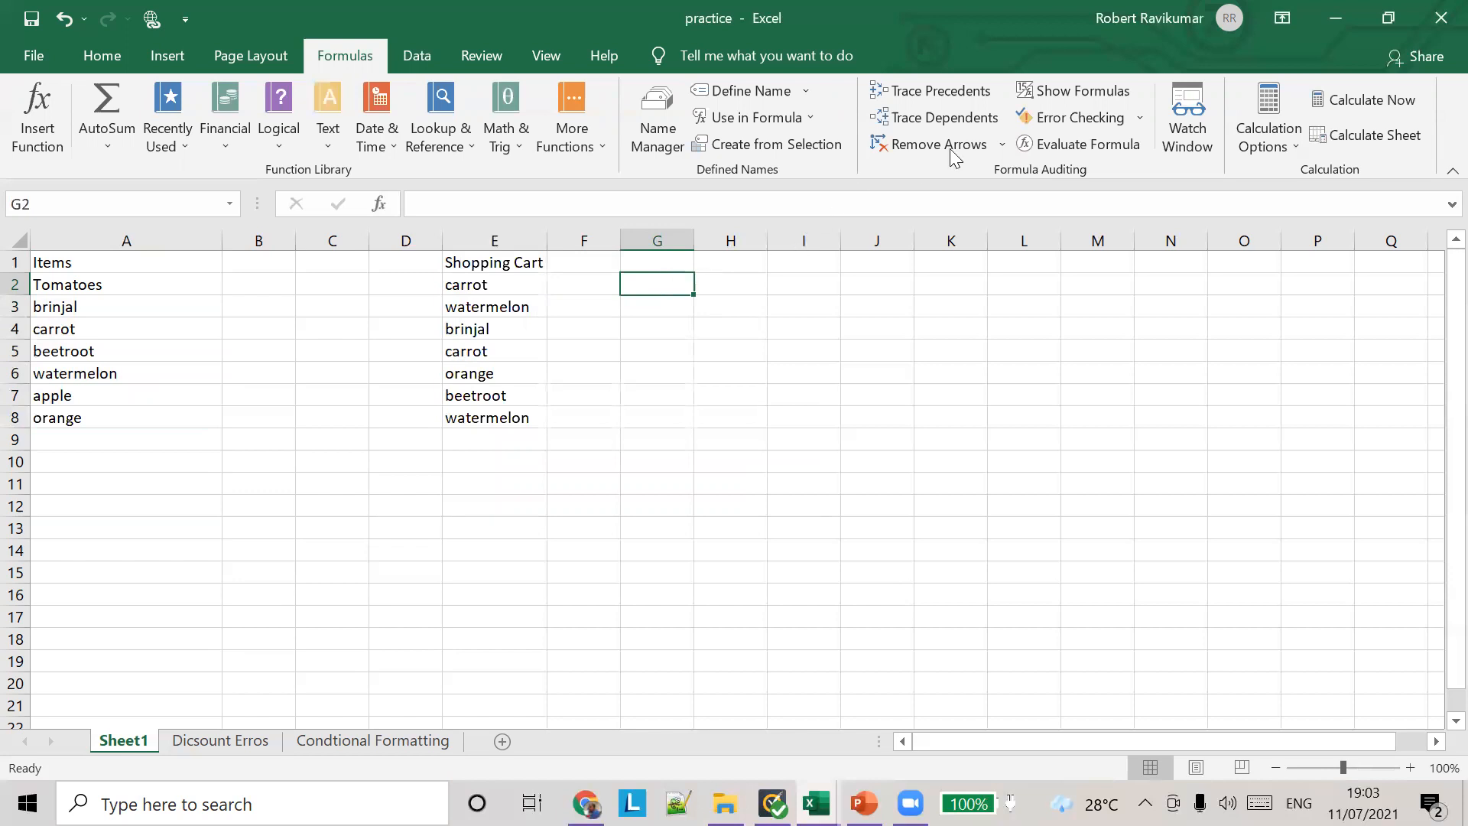
left_click(430, 58)
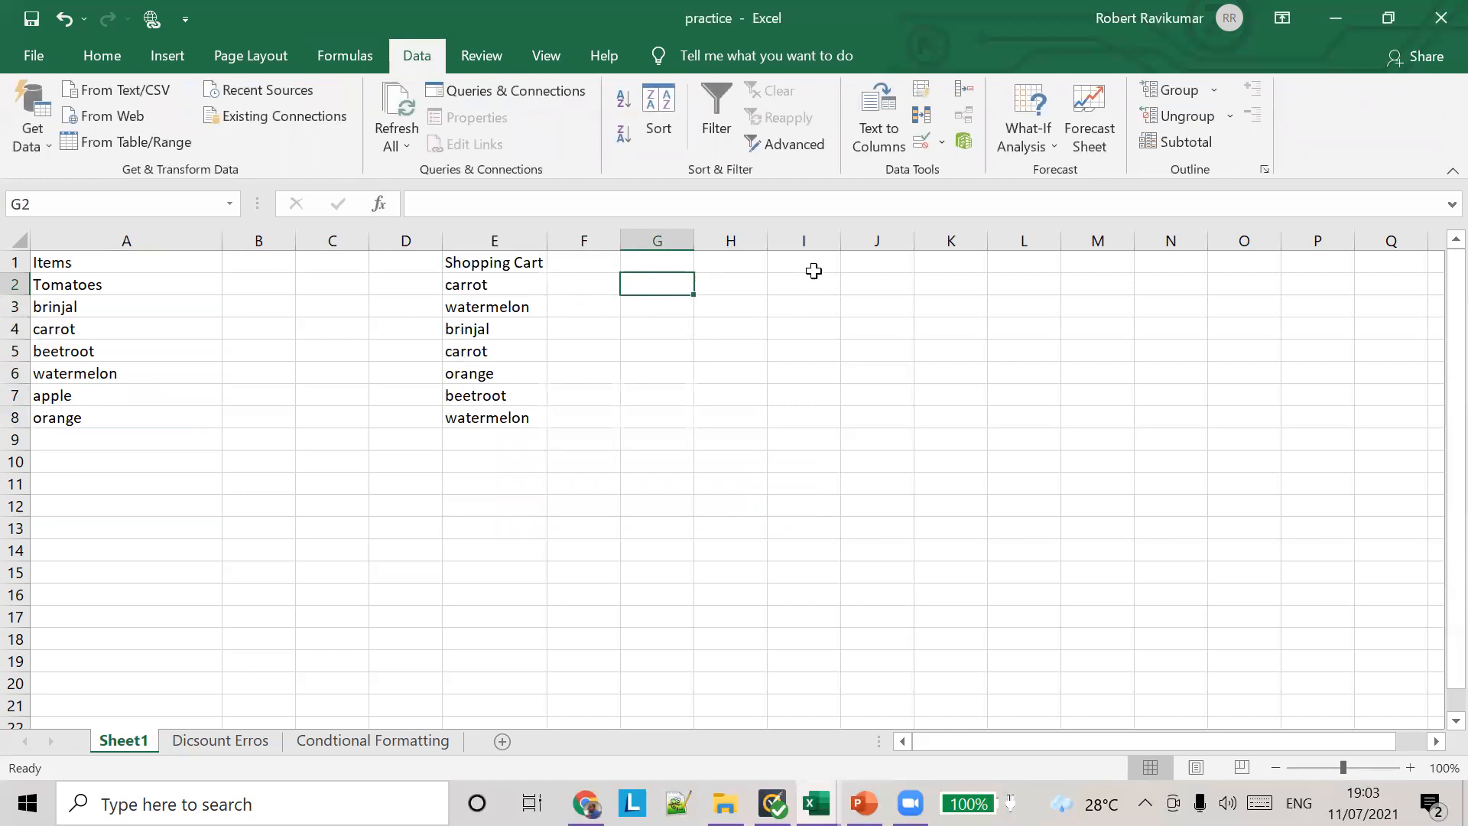
left_click(944, 142)
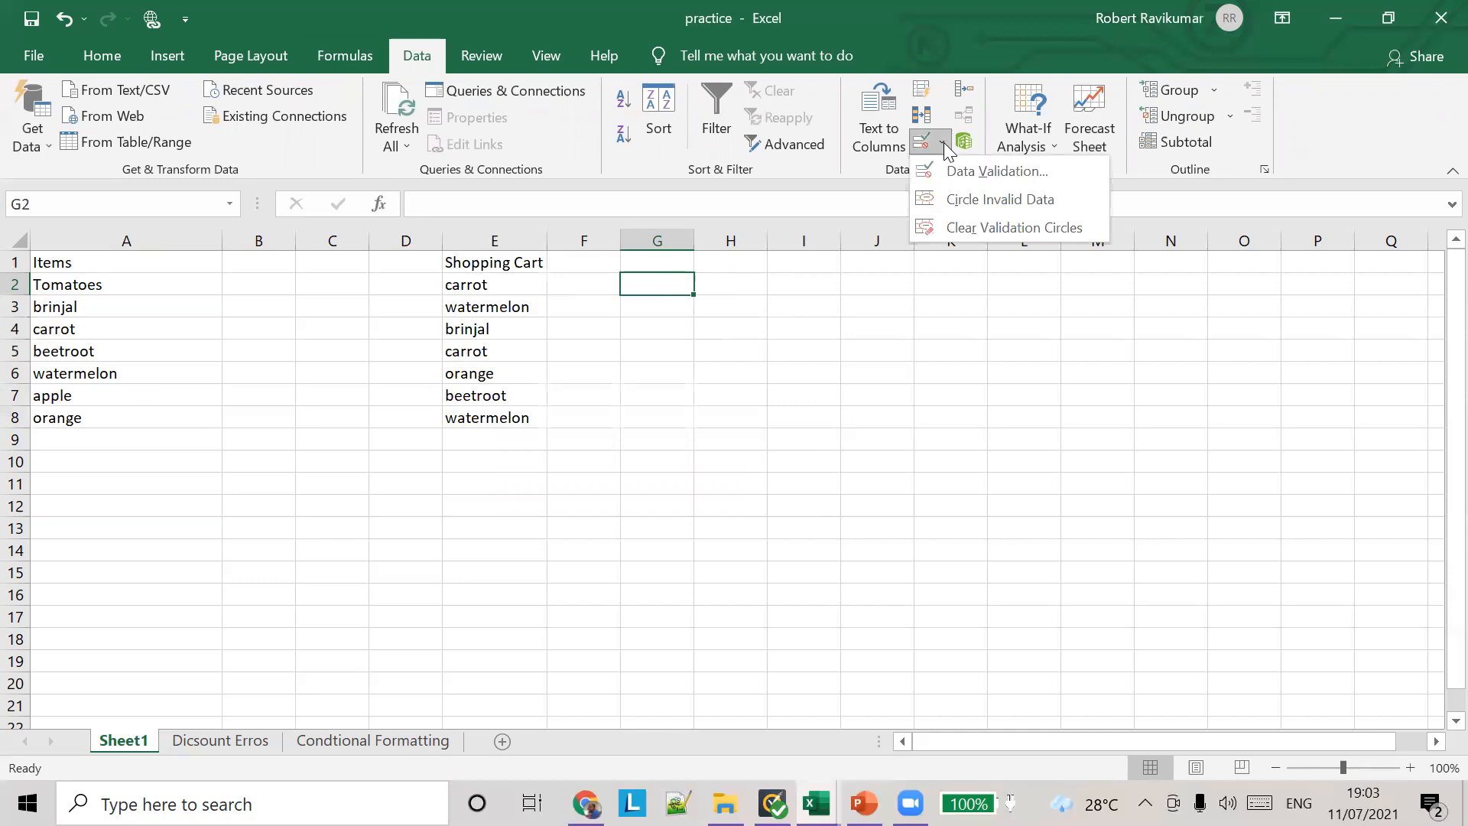
left_click(946, 168)
left_click(566, 337)
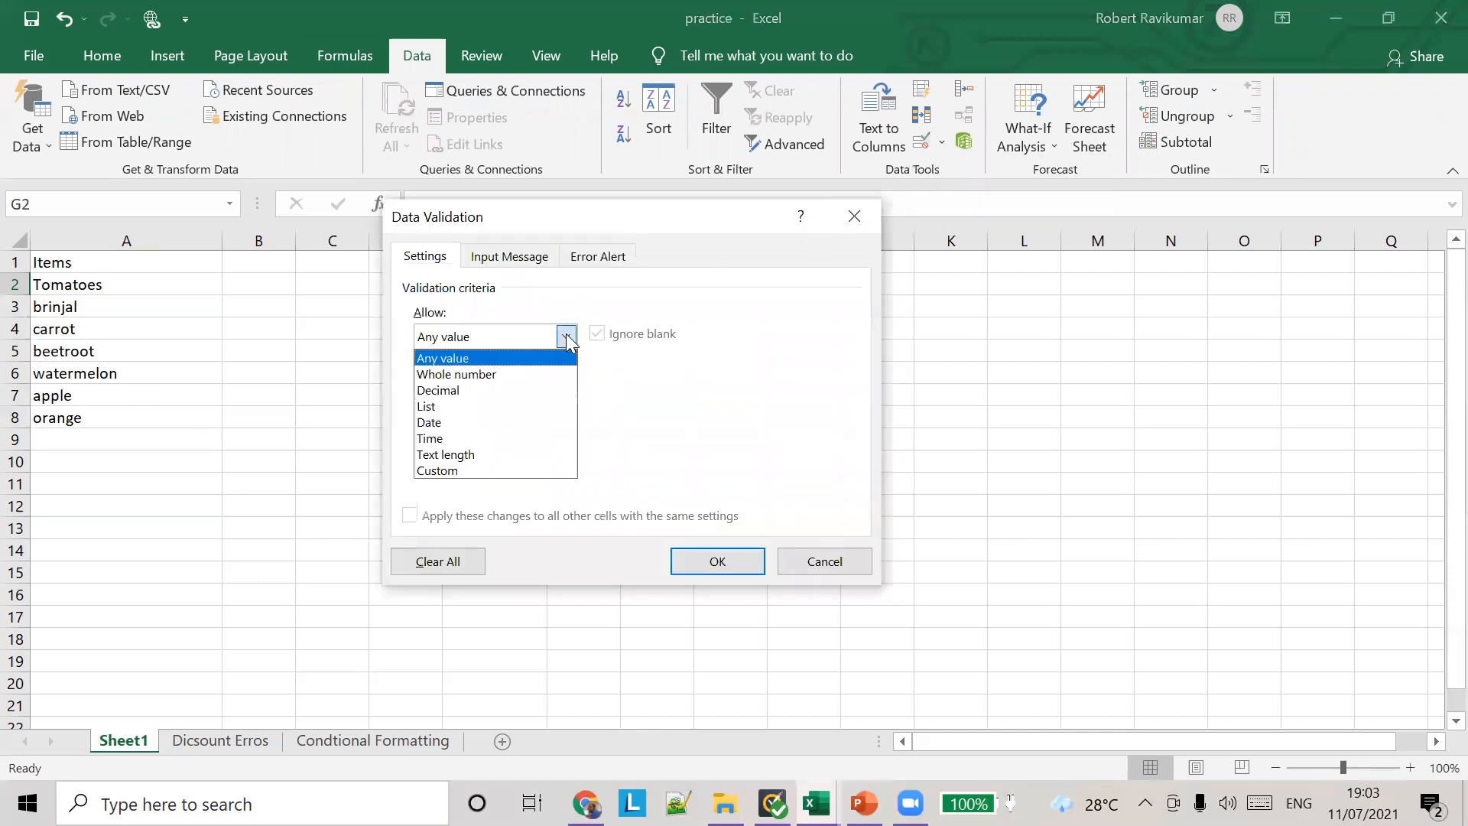
left_click(506, 403)
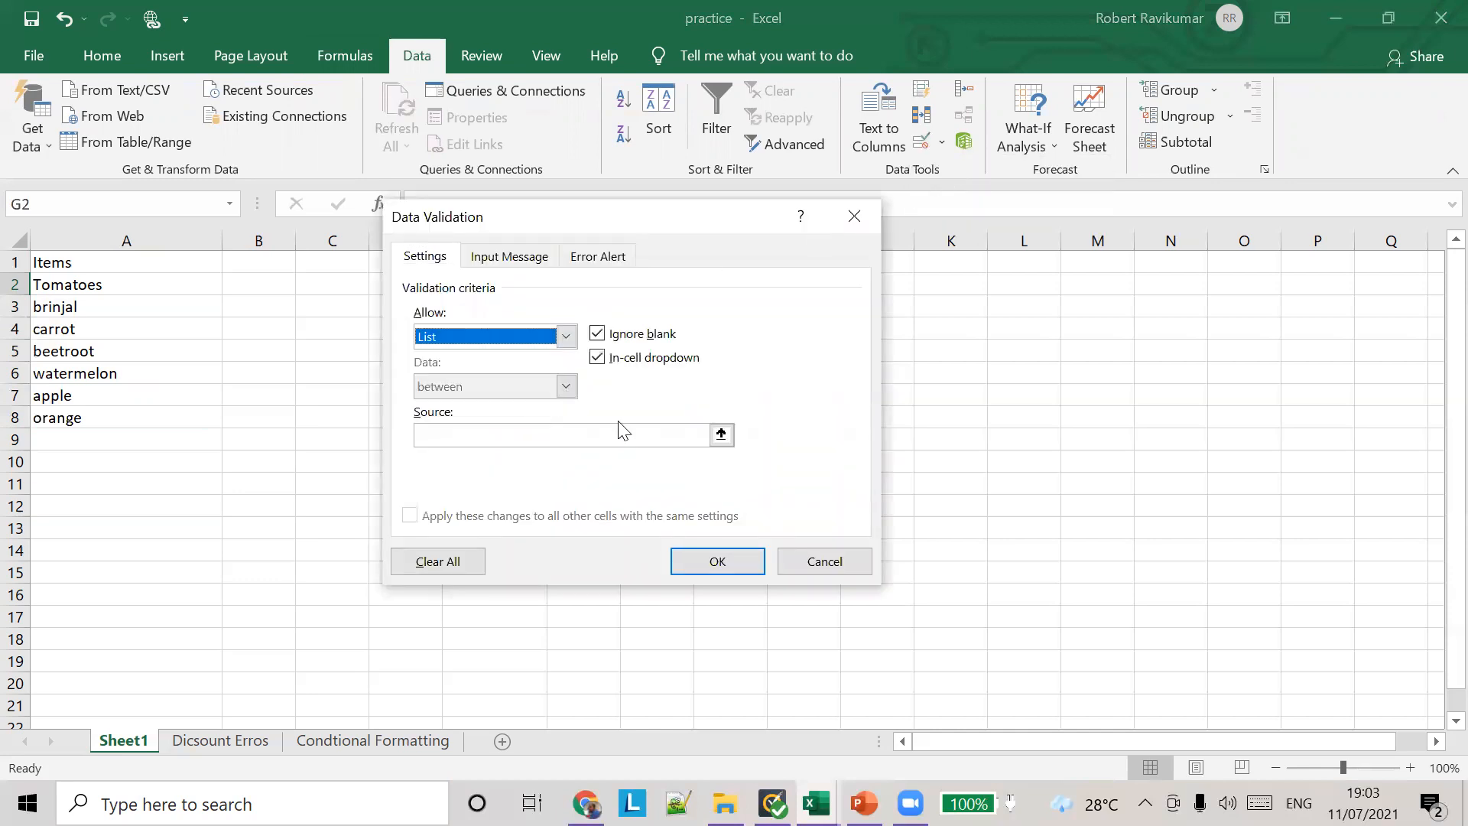
left_click(693, 434)
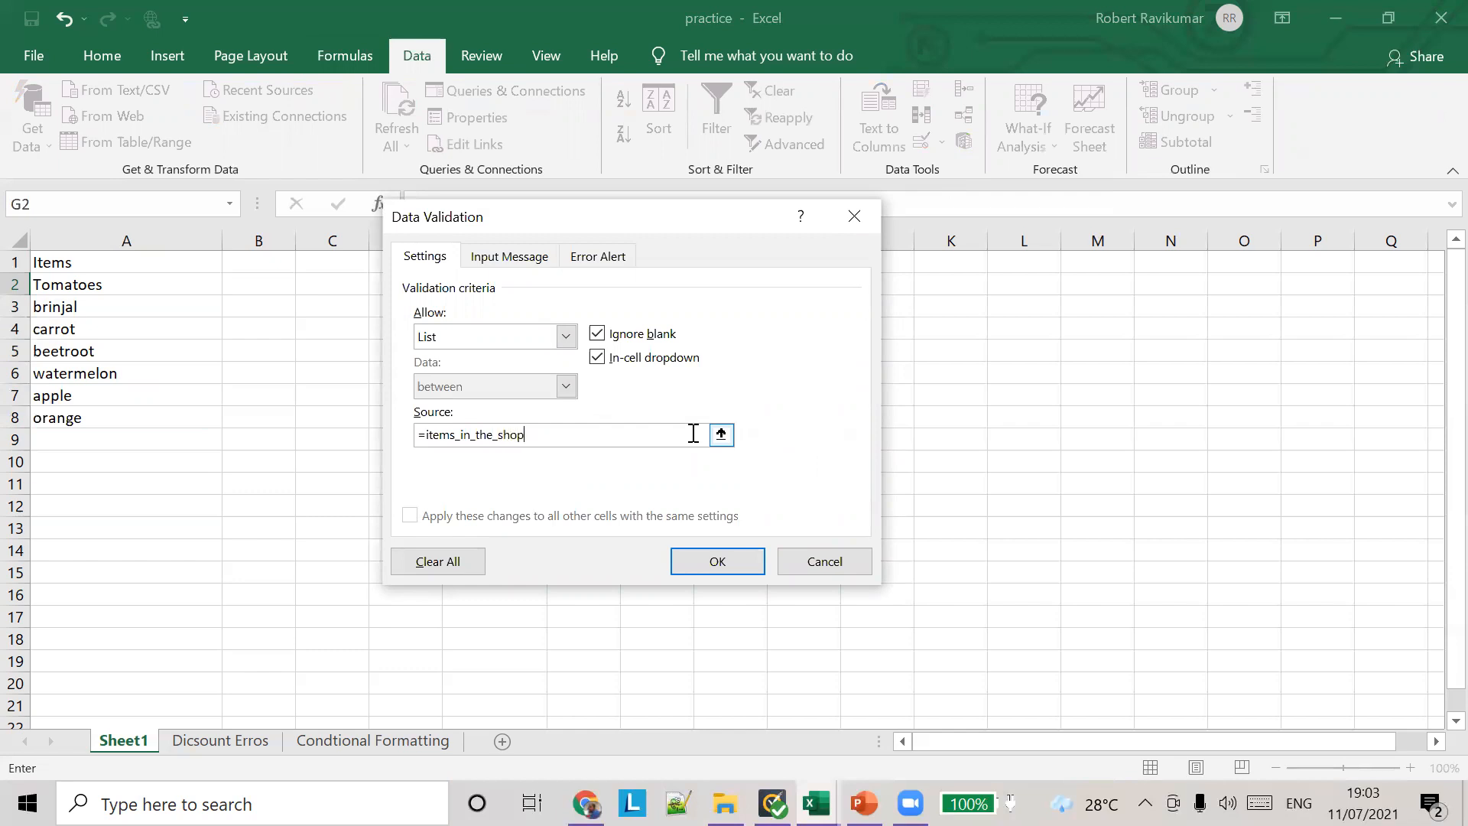
left_click(716, 561)
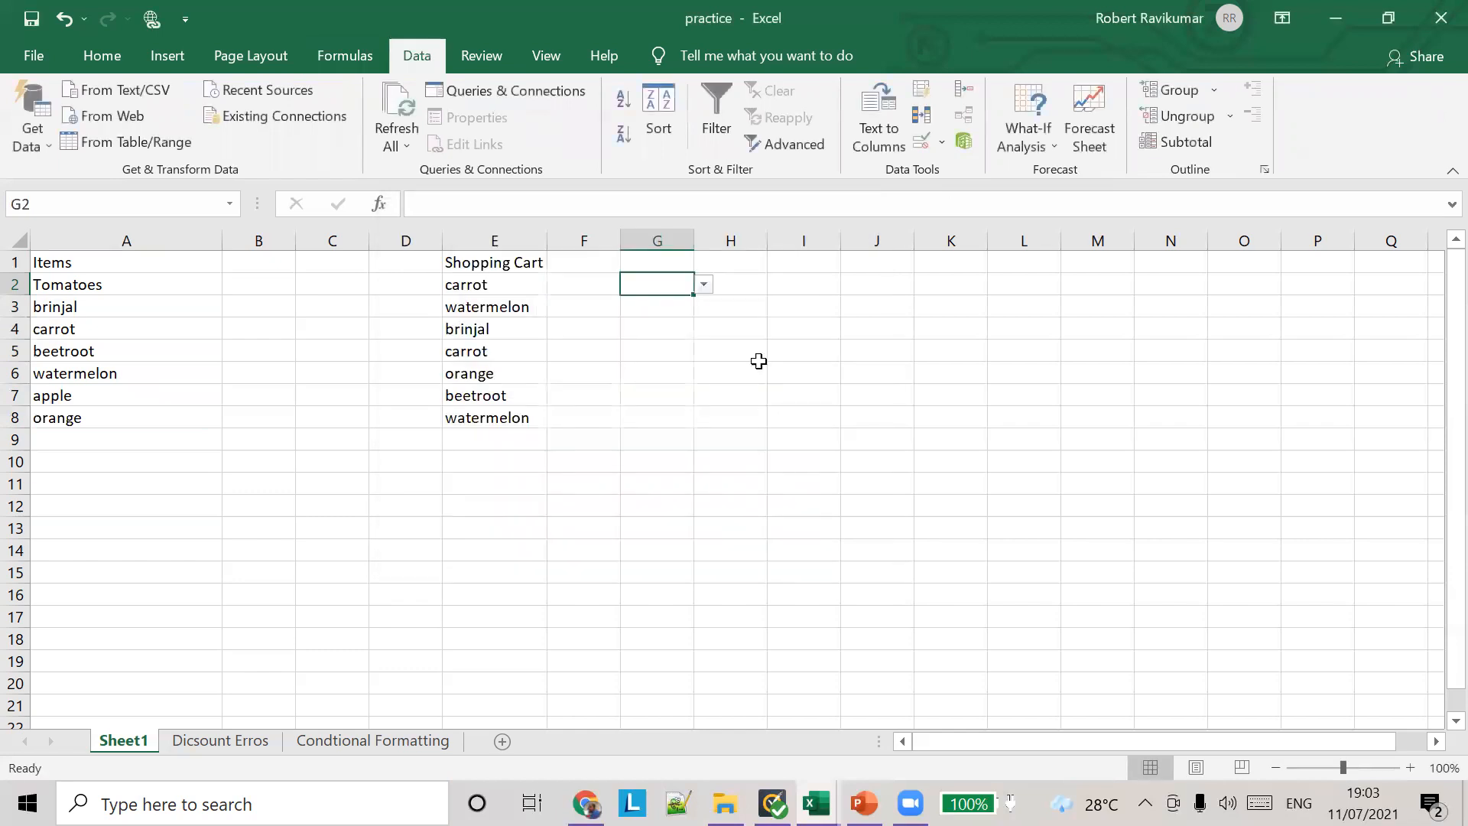
left_click(703, 285)
left_click(660, 349)
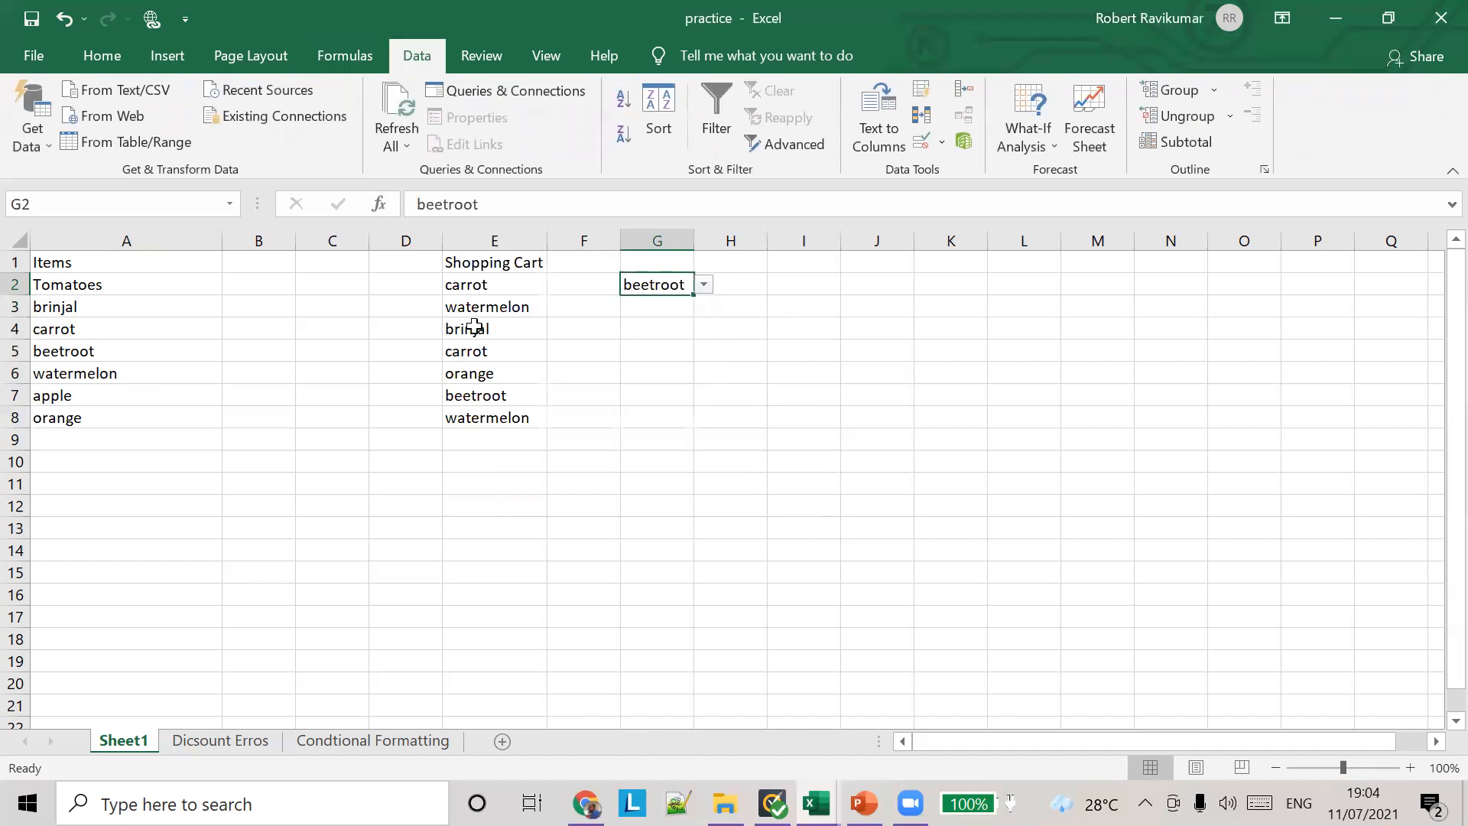
Step: Examine the list source in the data validation settings of Shopping Cart cell E2 without changing the rule
left_click_drag(100, 287, 125, 419)
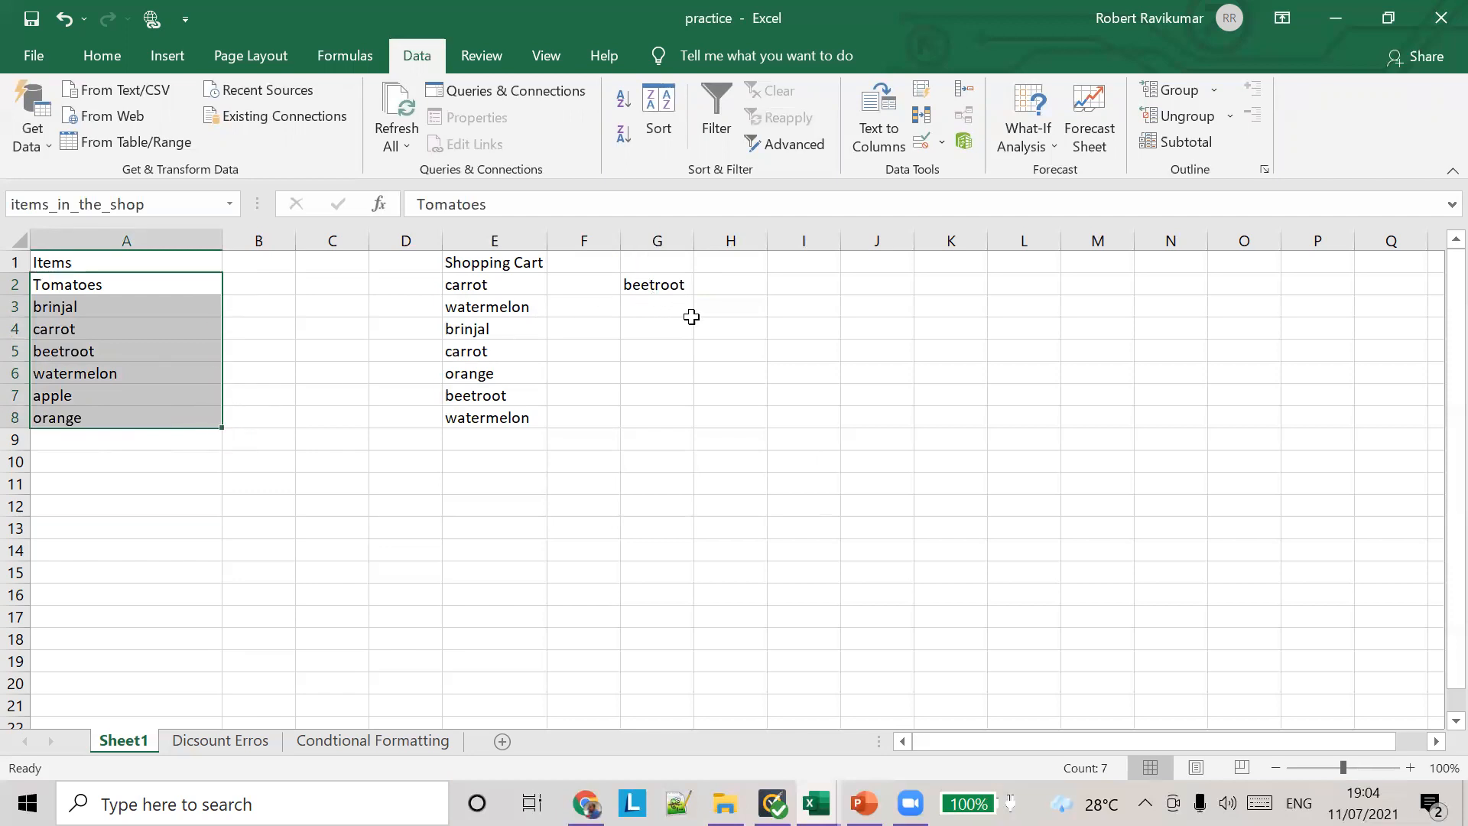
left_click(660, 288)
left_click(503, 281)
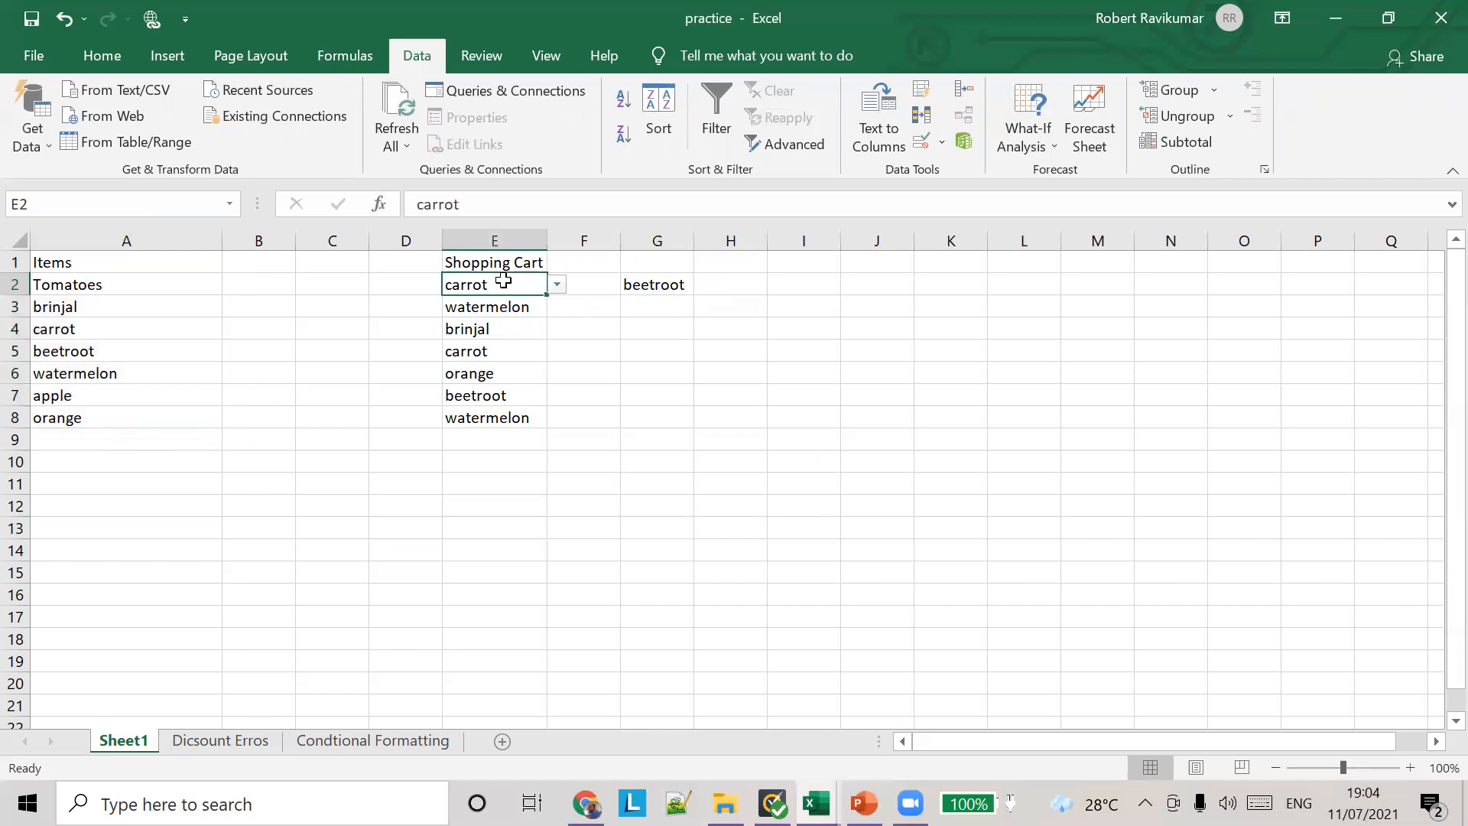
right_click(528, 286)
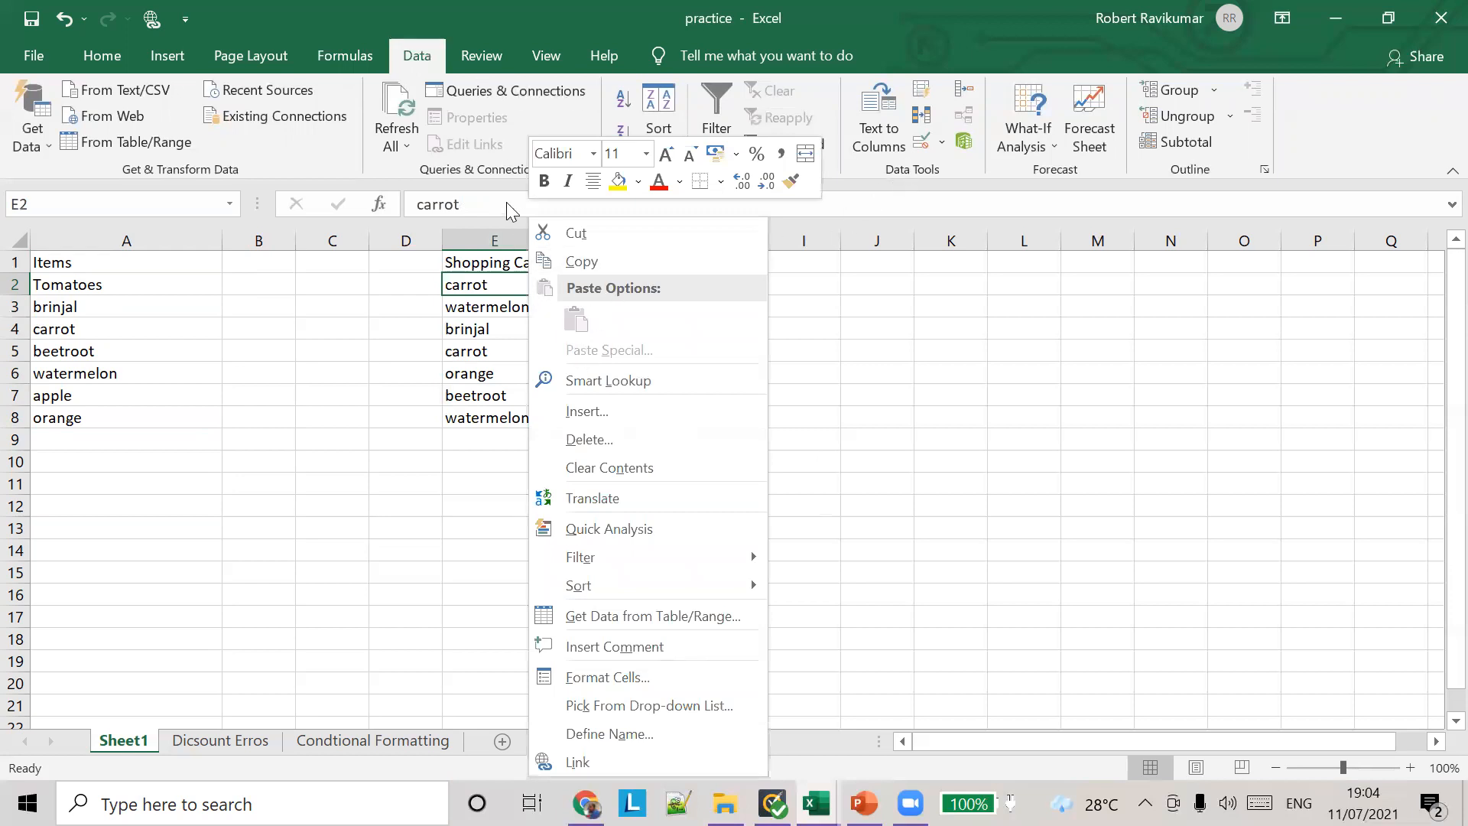
left_click(483, 58)
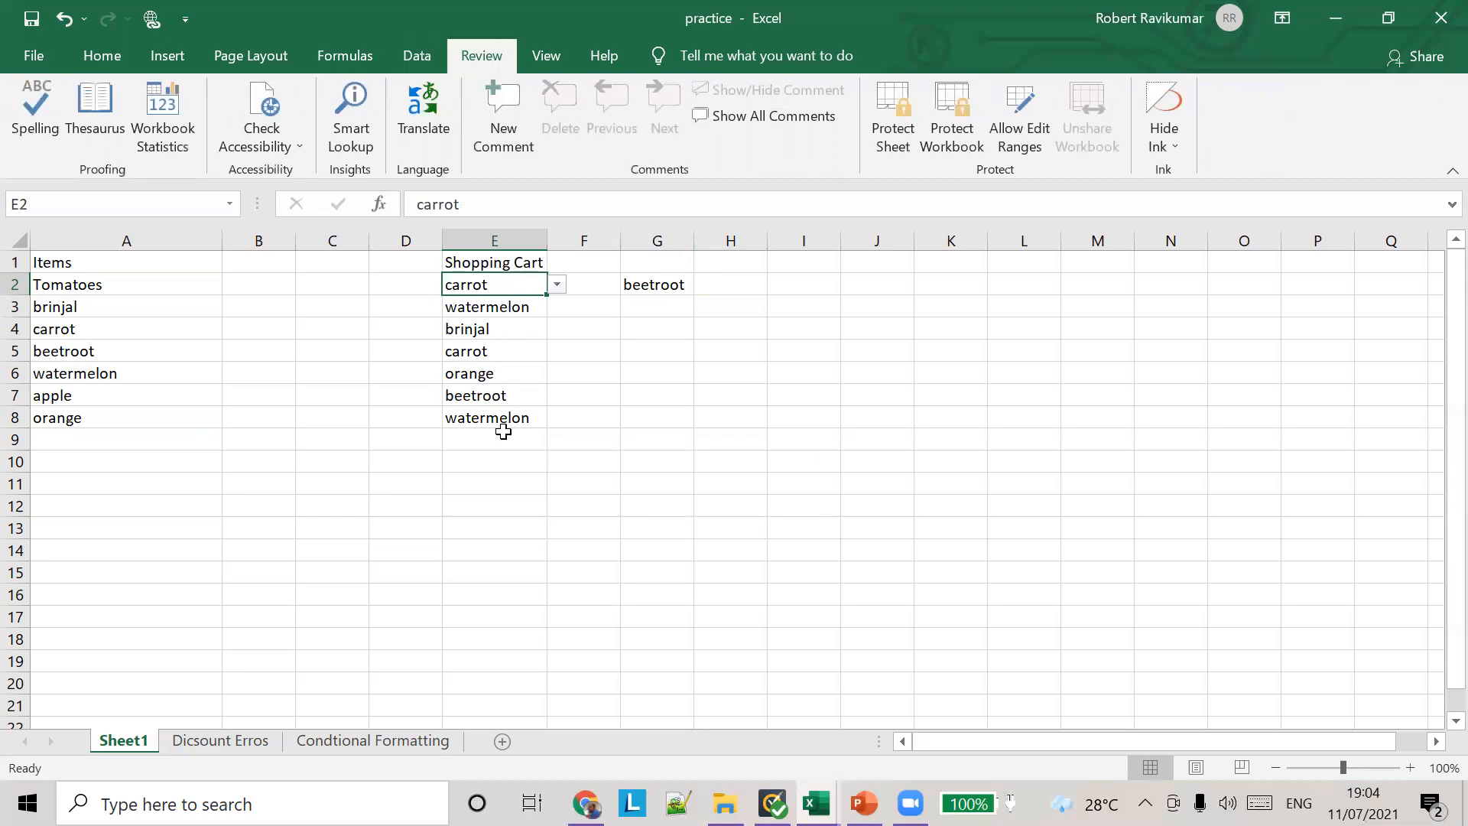
left_click(348, 56)
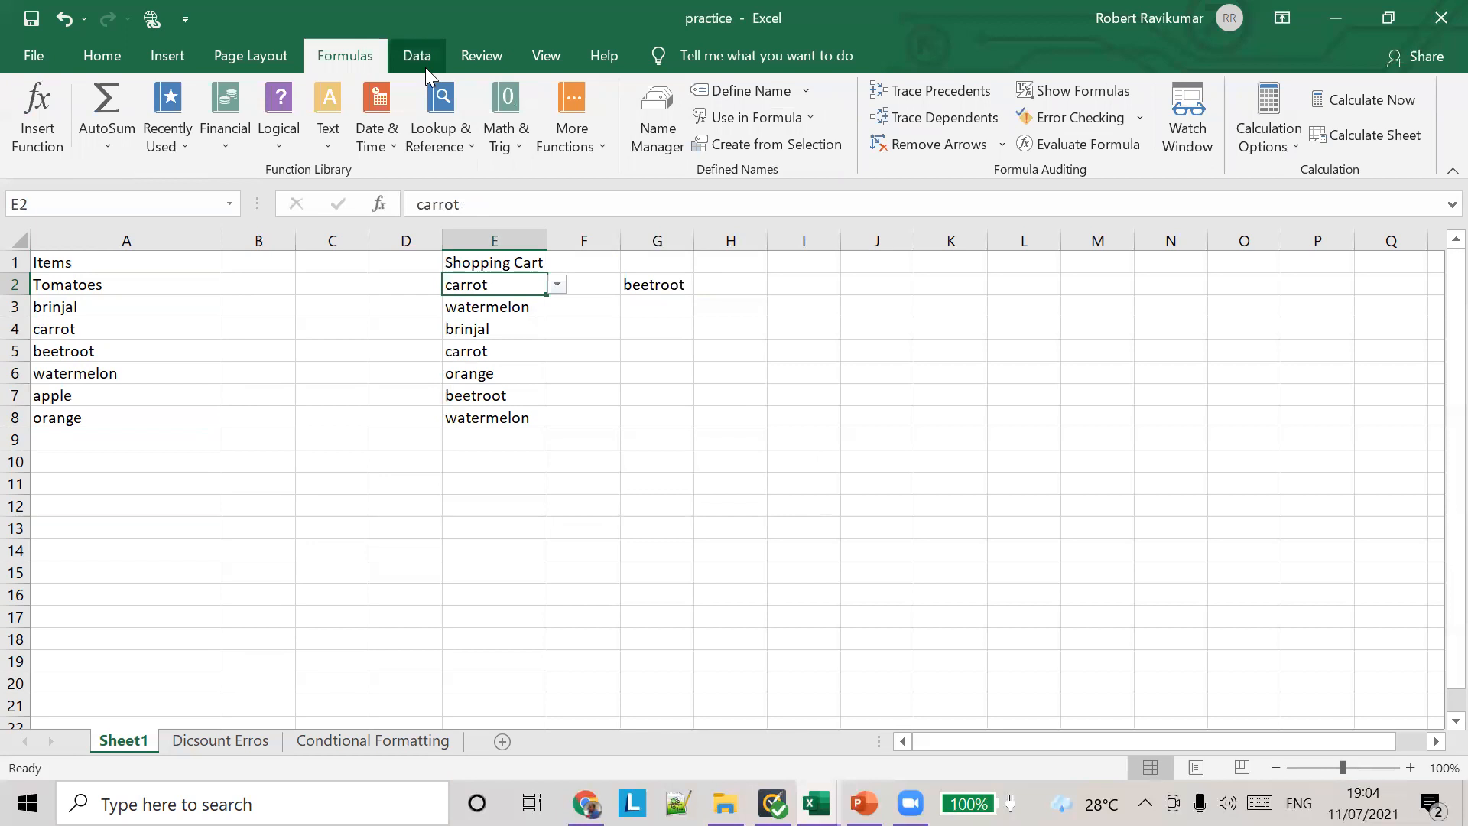
left_click(438, 52)
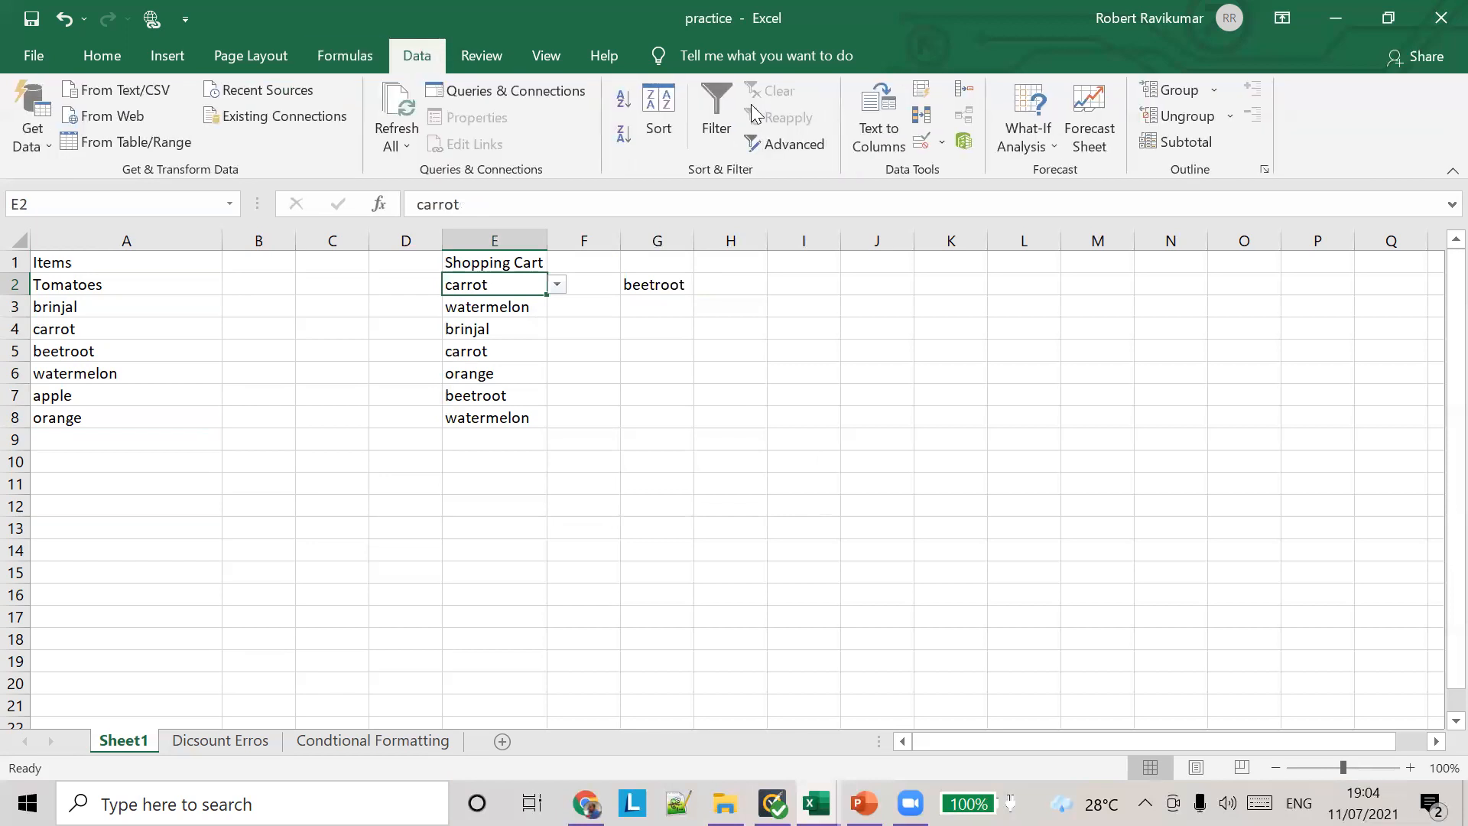
left_click(942, 145)
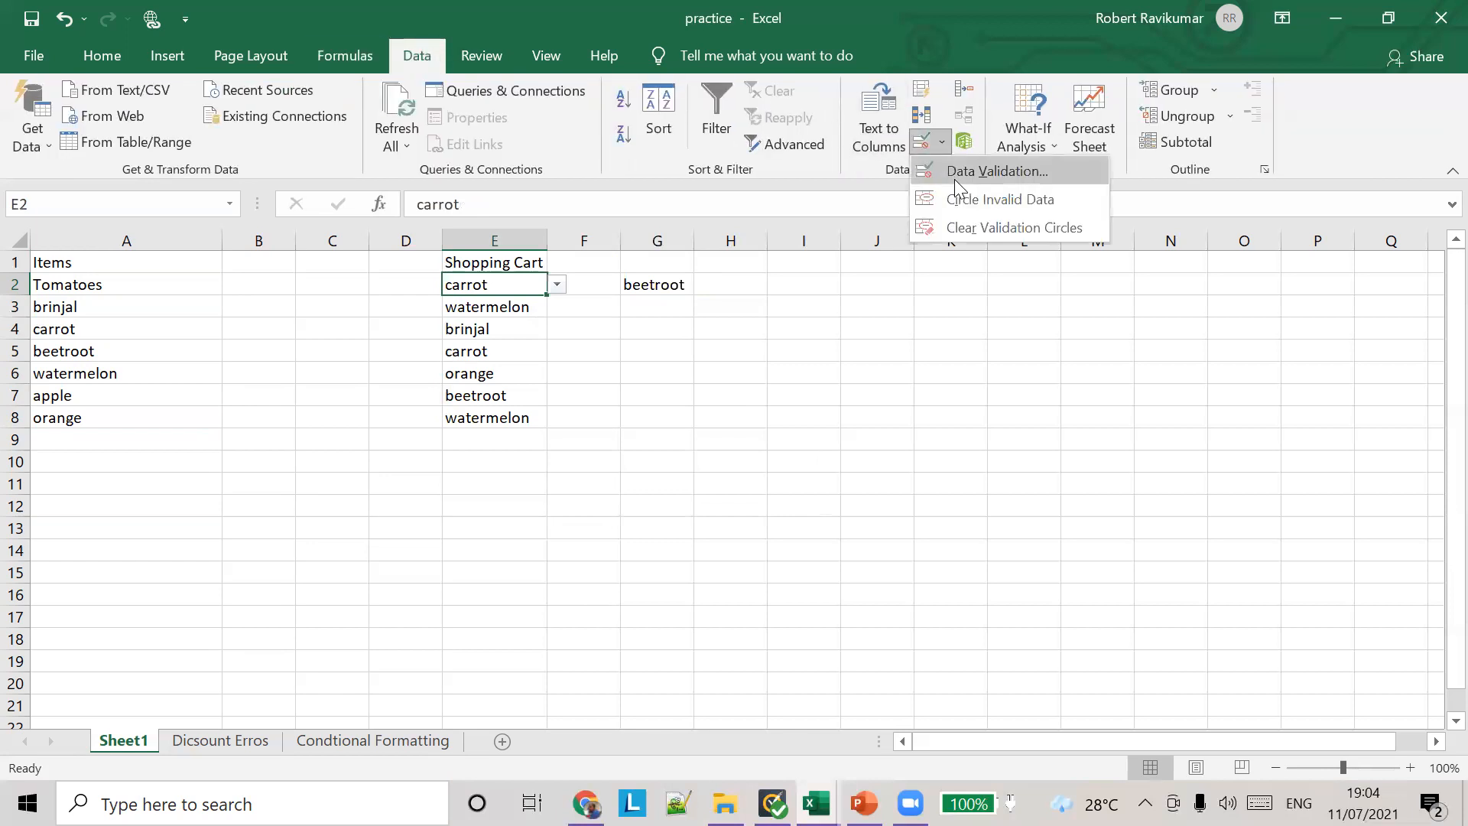
left_click(956, 171)
left_click_drag(599, 219, 847, 210)
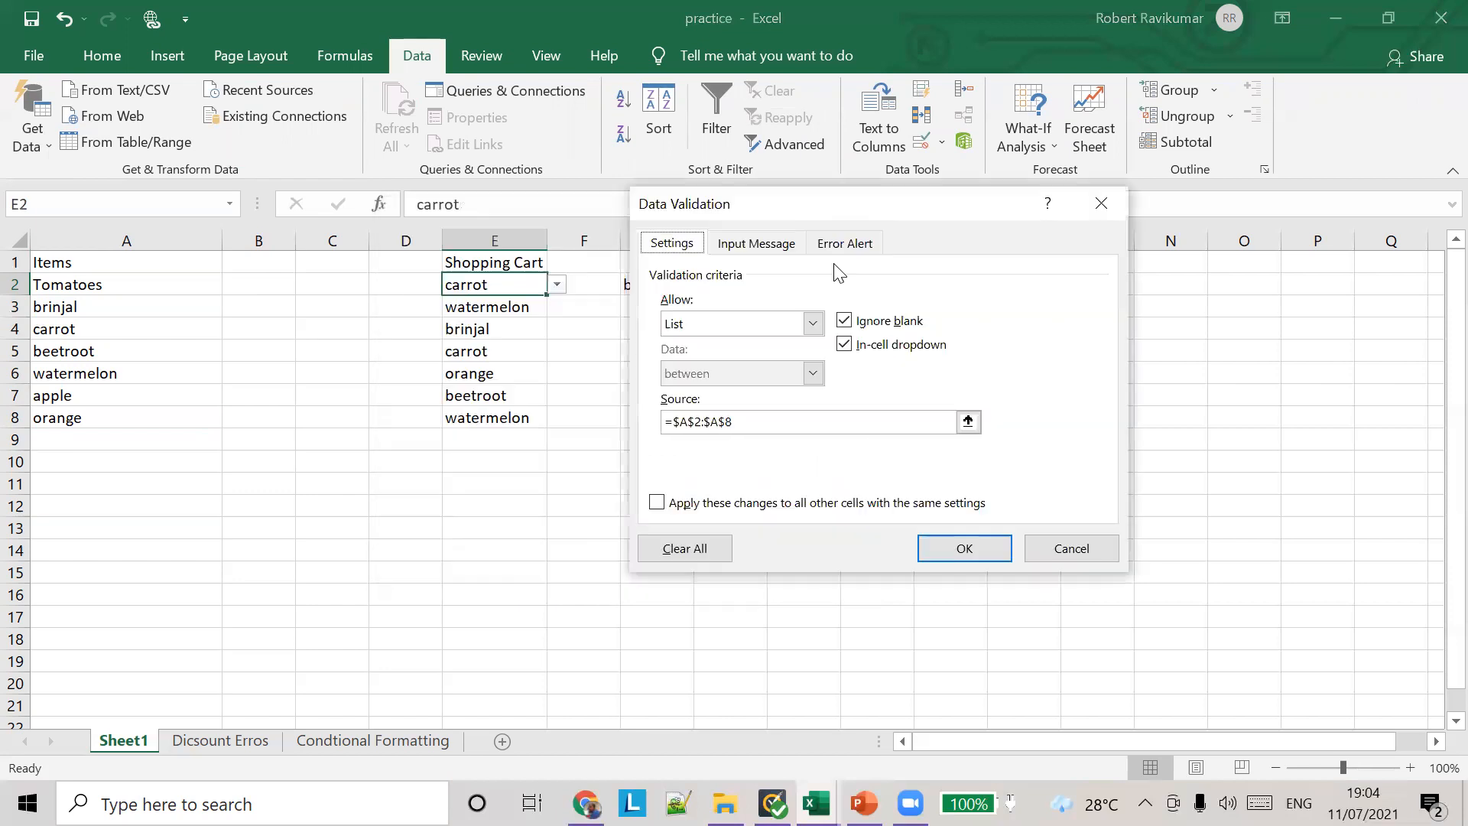
left_click_drag(747, 423, 661, 419)
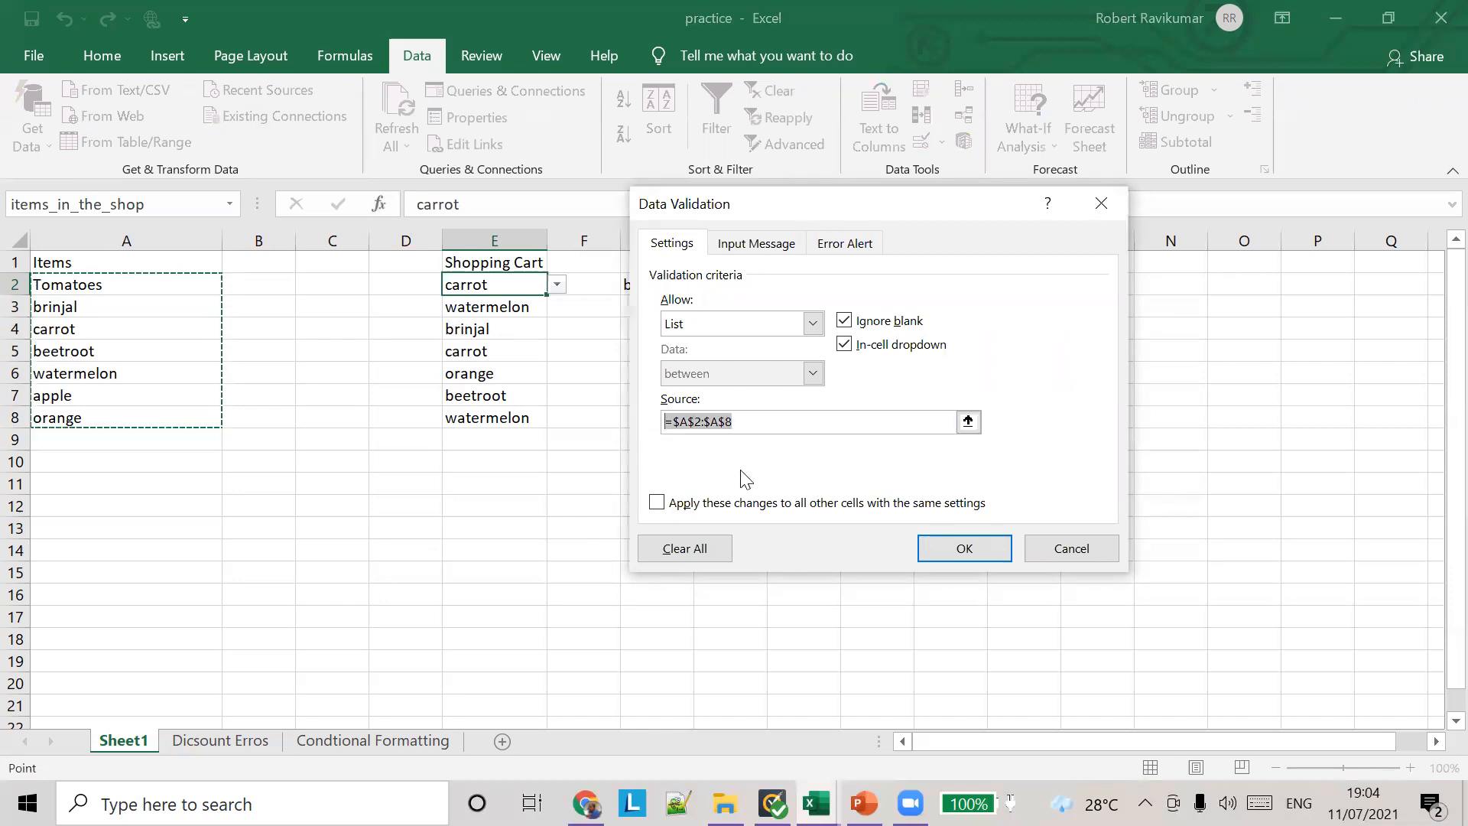
left_click_drag(852, 212, 831, 258)
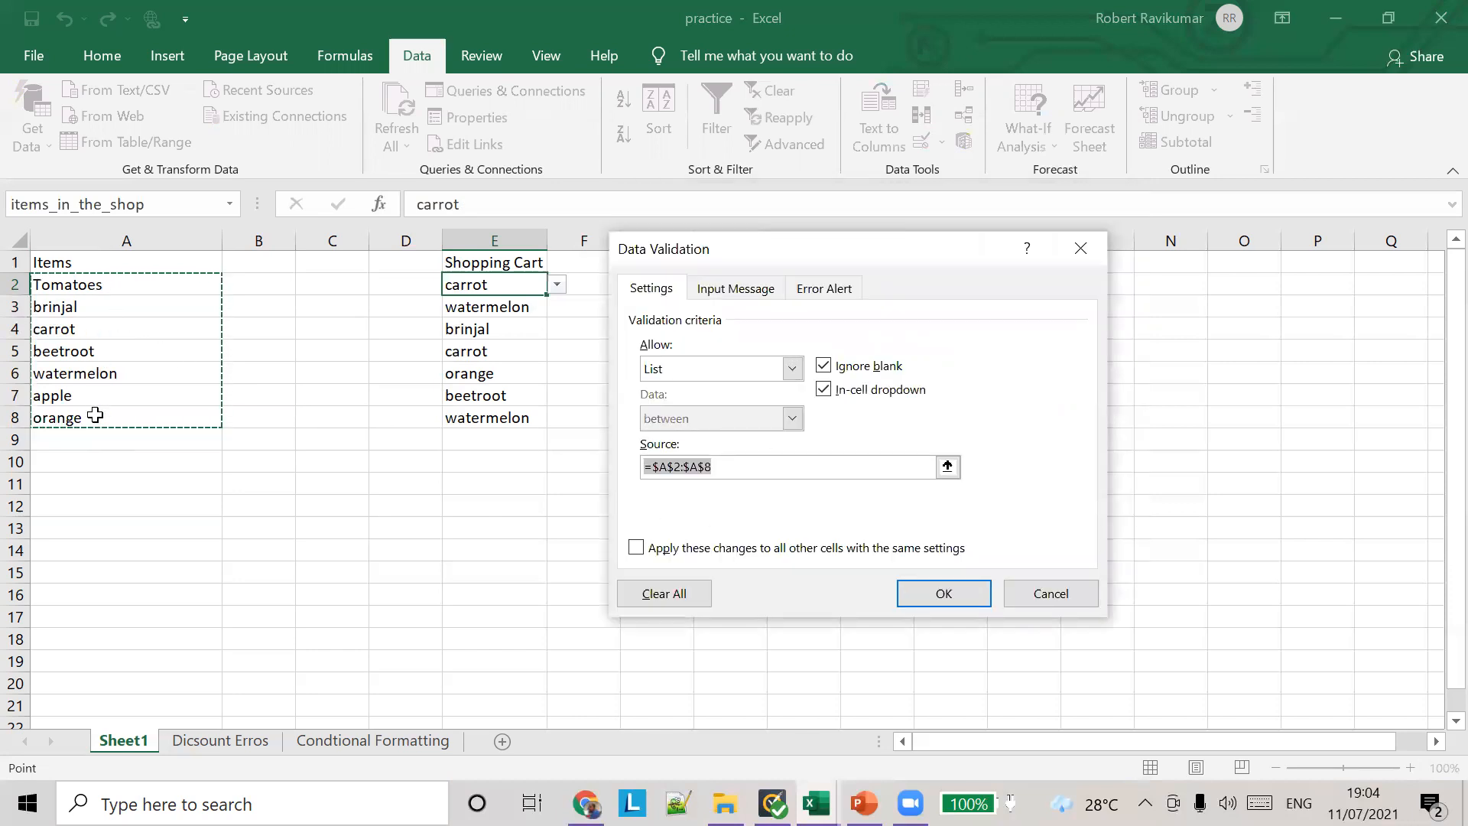
left_click(948, 593)
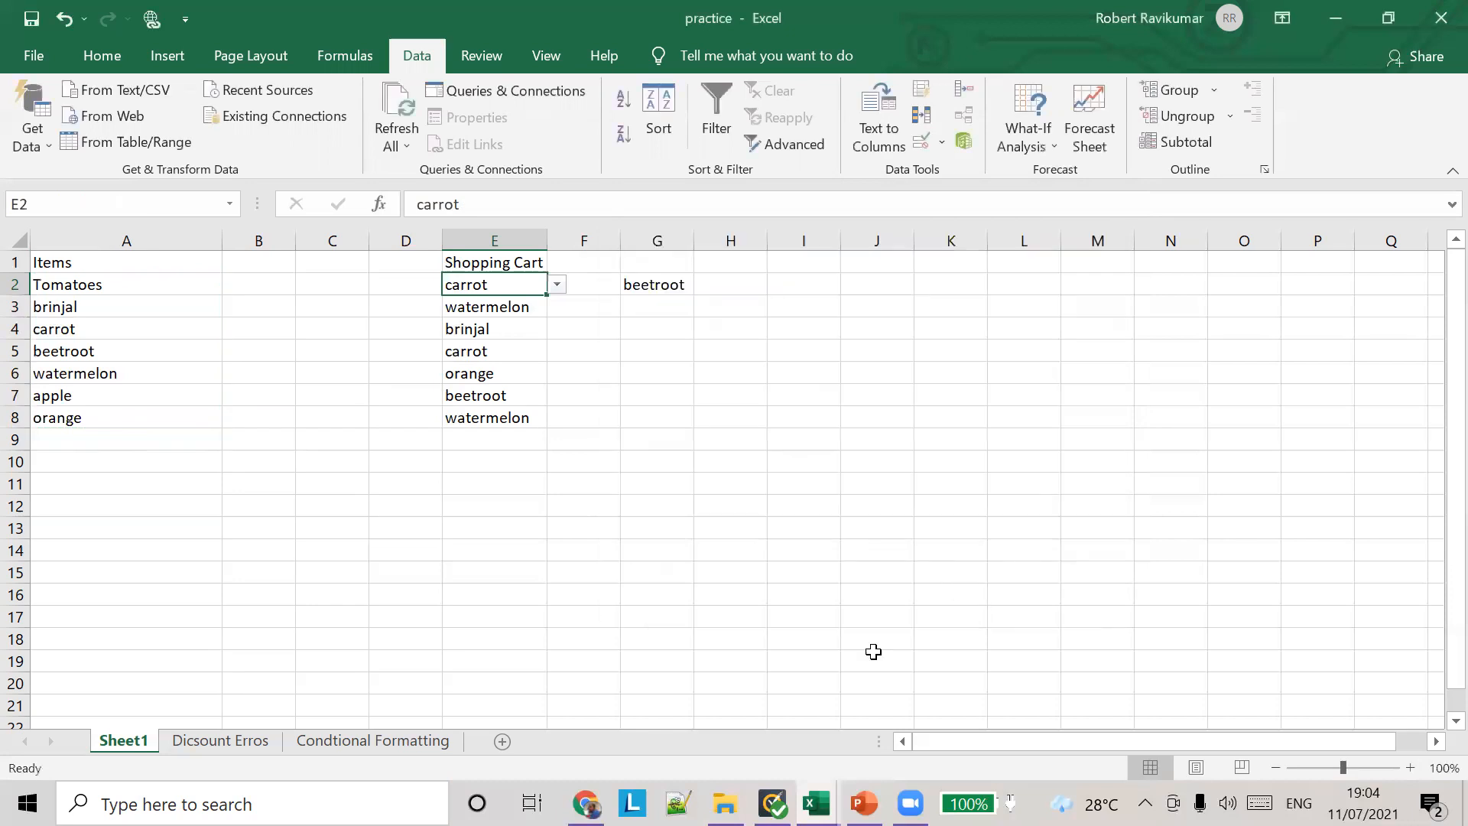
Step: Replace the named list source in cell G2's data validation with the absolute range =$A$2:$A$8
left_click(646, 304)
left_click(653, 285)
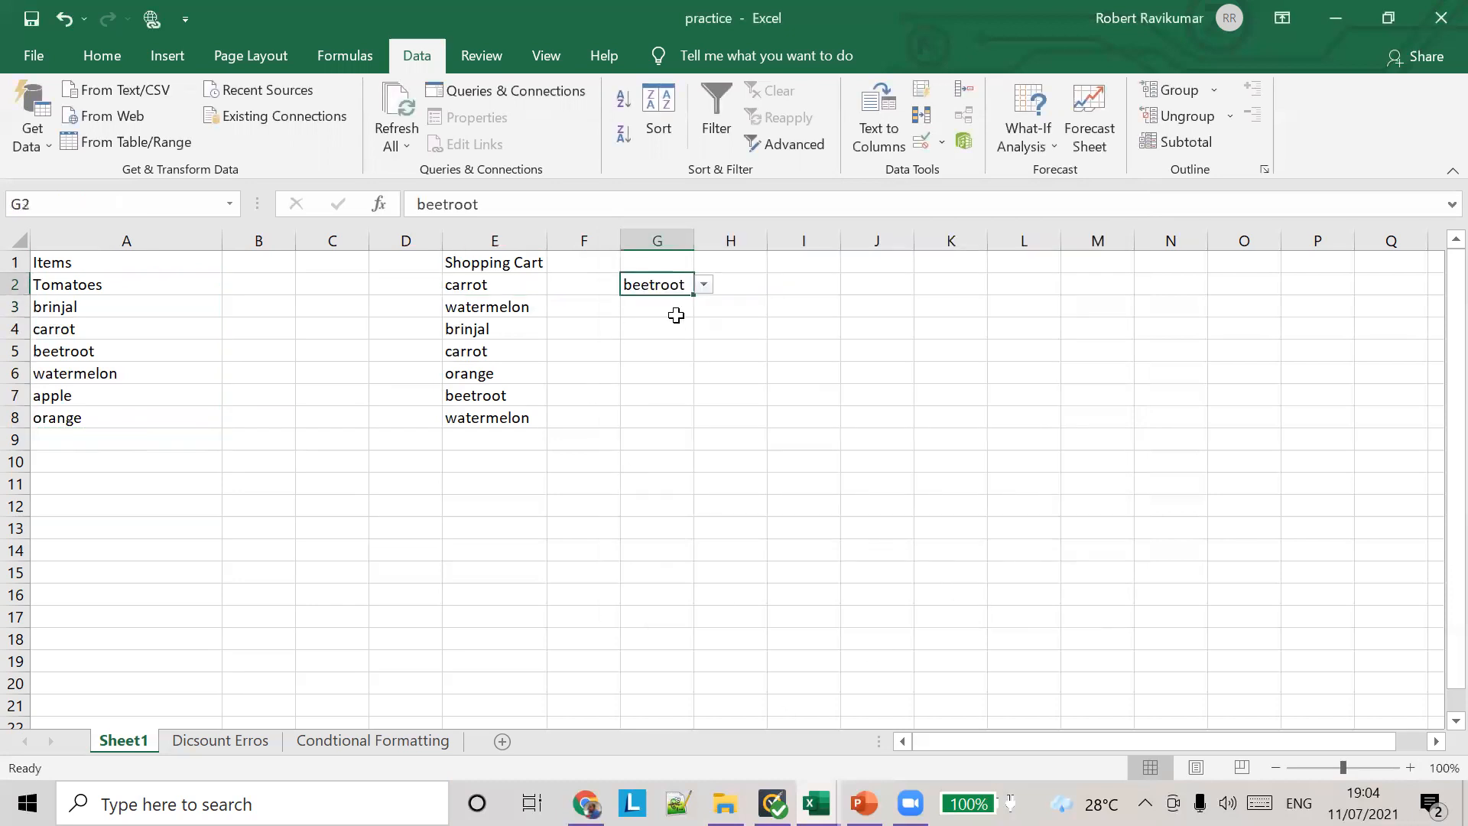
left_click(940, 145)
left_click(952, 169)
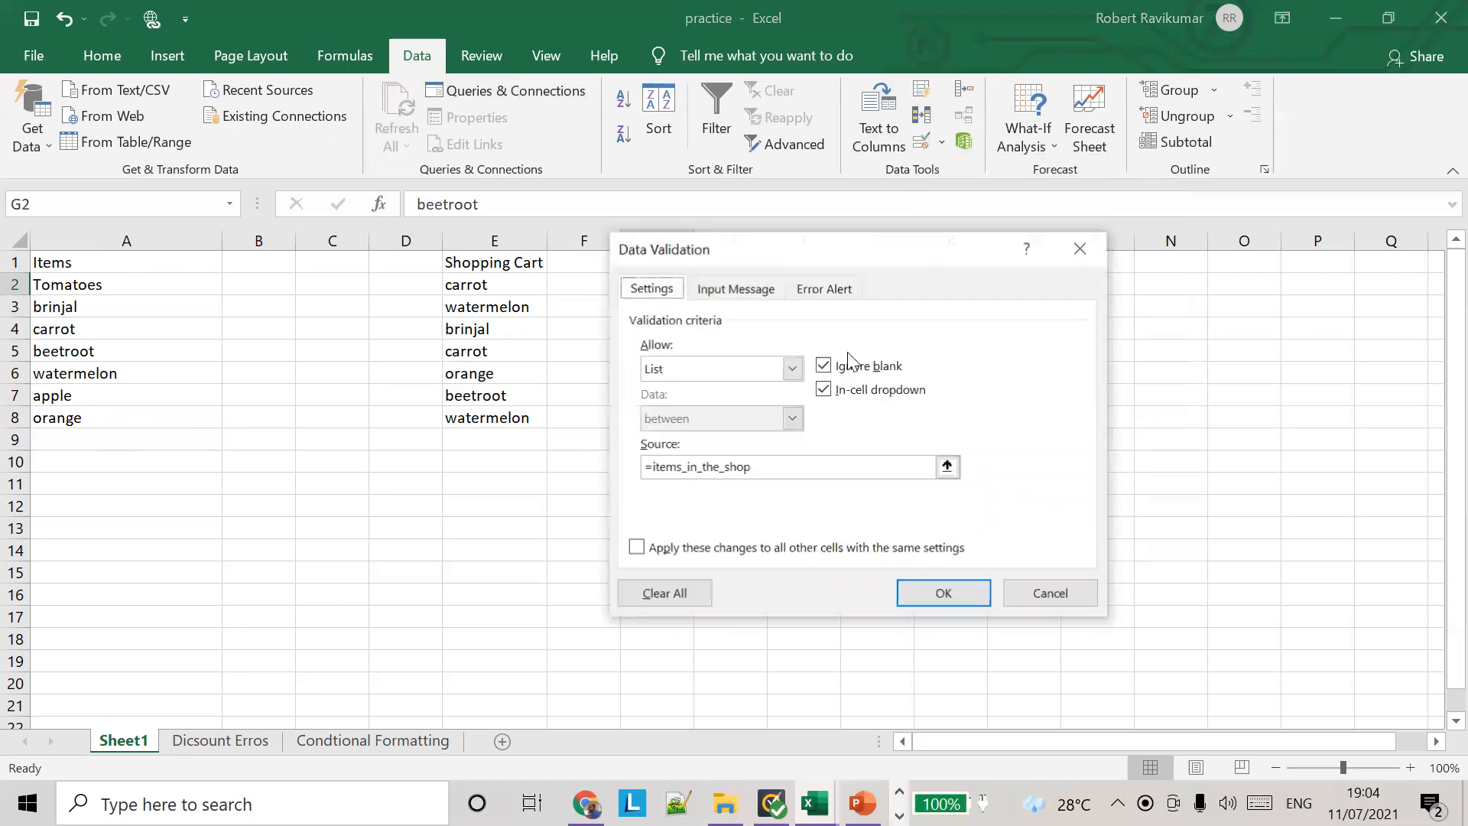
left_click_drag(654, 467, 755, 468)
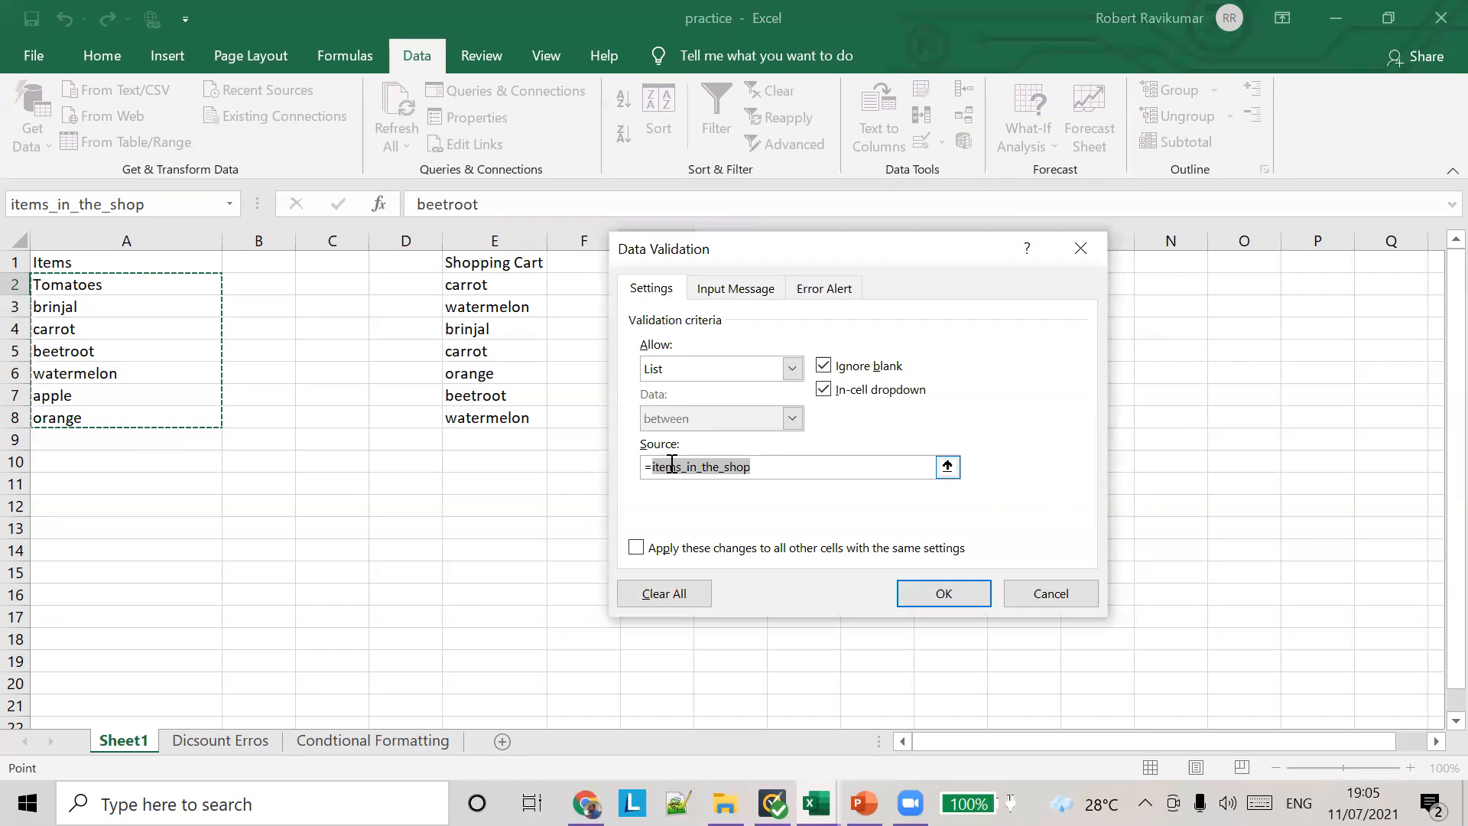
type("$A2:")
key("Left")
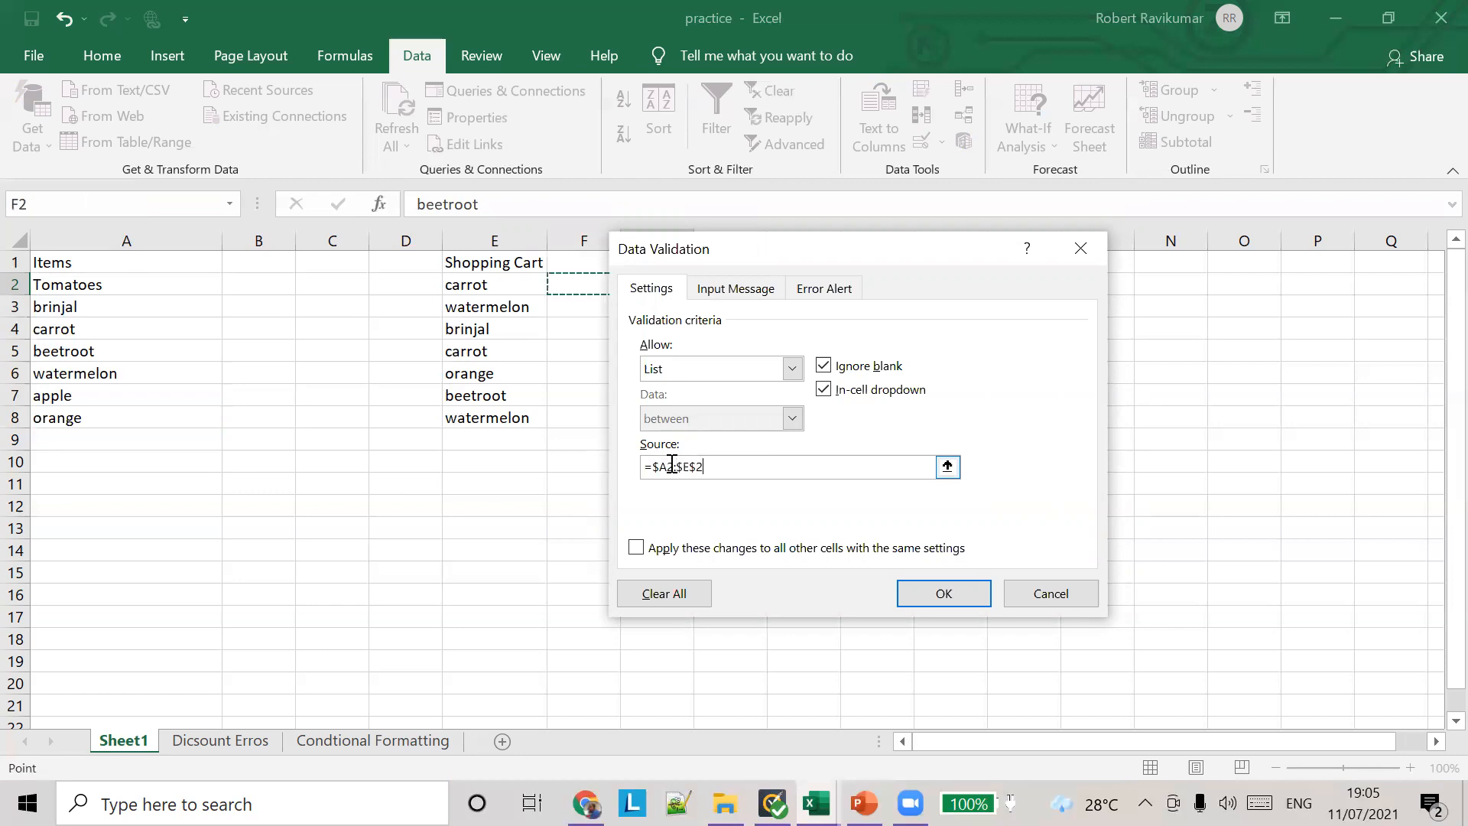
key("BackSpace")
key("BackSpace")
key("BackSpace")
key("BackSpace")
key("BackSpace")
key("BackSpace")
type("$2:$A$8")
left_click(943, 589)
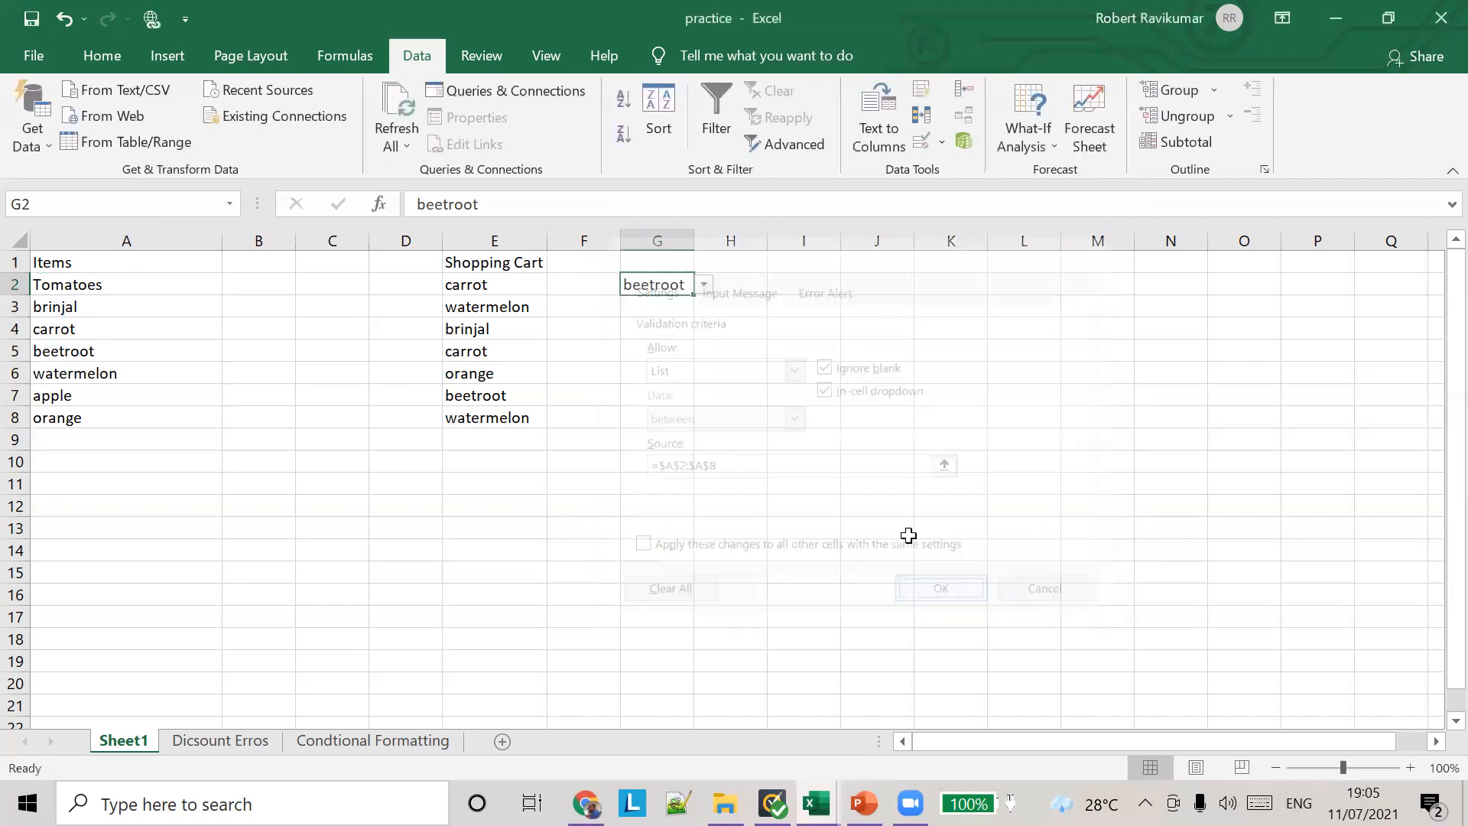
Step: Choose carrot from the drop-down list in cell G2
left_click(703, 284)
left_click(650, 332)
left_click(662, 371)
left_click(685, 282)
left_click(705, 286)
left_click(663, 281)
Step: Replace the absolute range source in cell G2's data validation with =Items_in_the_shop, apply the rule, and open the cell's drop-down list
left_click(944, 142)
left_click(952, 173)
left_click(731, 465)
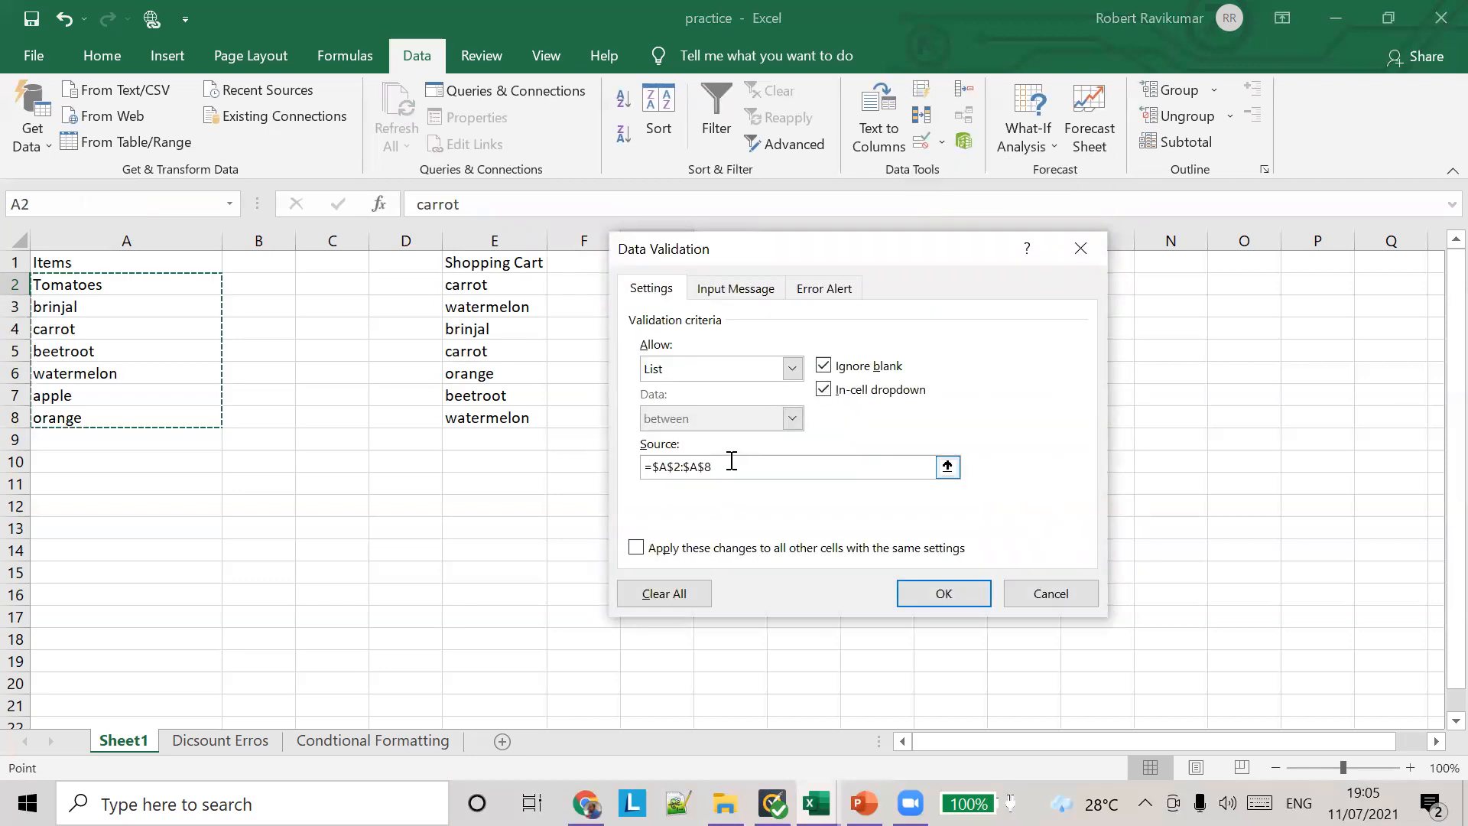
key("BackSpace")
key("BackSpace")
key("BackSpace")
key("BackSpace")
key("BackSpace")
key("BackSpace")
key("BackSpace")
key("BackSpace")
key("BackSpace")
key("BackSpace")
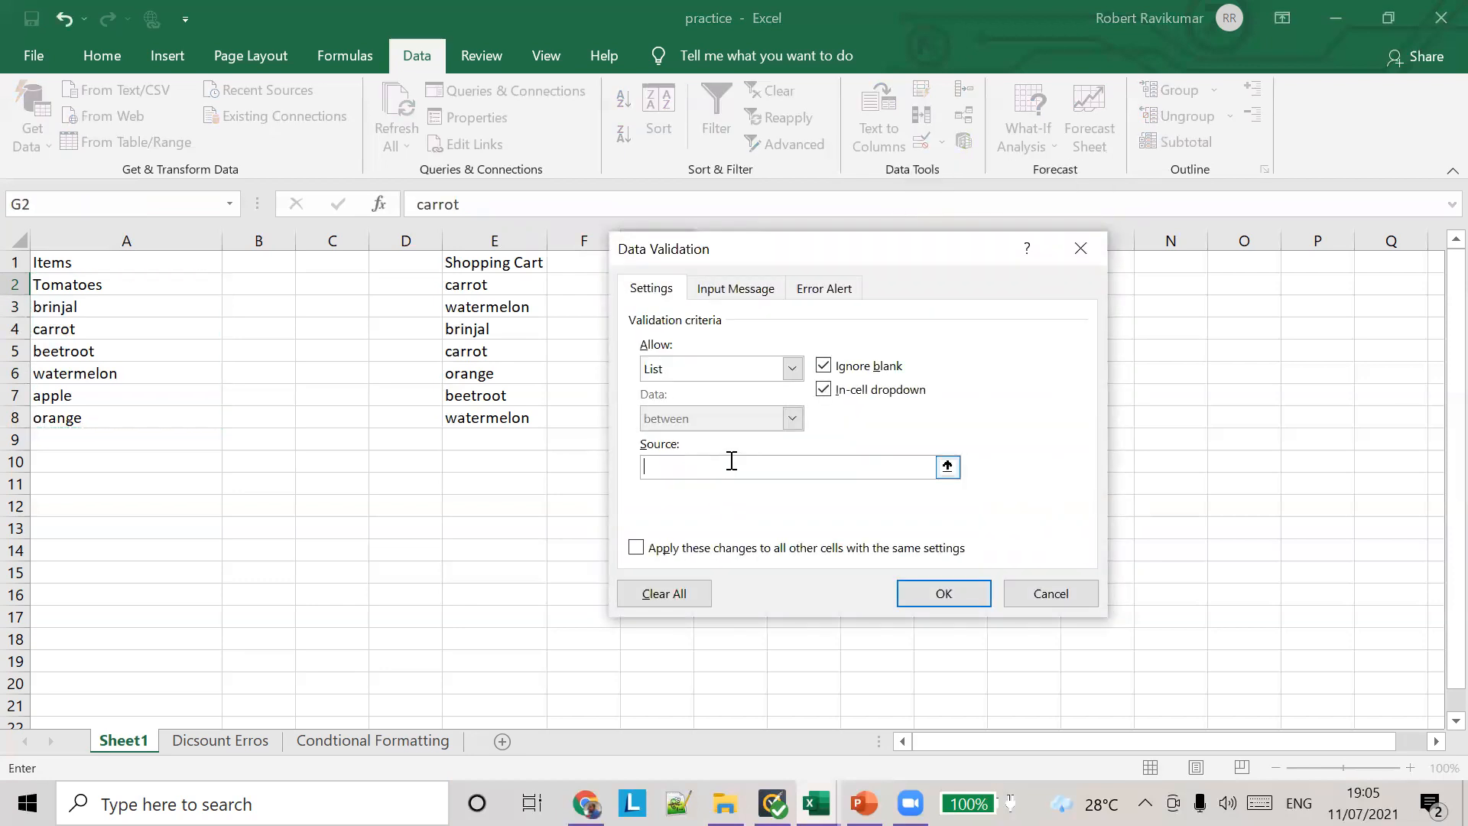
type("=itgems")
key("BackSpace")
key("BackSpace")
key("BackSpace")
key("BackSpace")
key("BackSpace")
type("g")
key("BackSpace")
type("tems")
type("_in_yje")
type("+shop")
key("BackSpace")
key("BackSpace")
key("BackSpace")
key("BackSpace")
key("BackSpace")
key("BackSpace")
key("BackSpace")
type("theshop+")
key("Left")
key("Left")
key("Left")
key("Left")
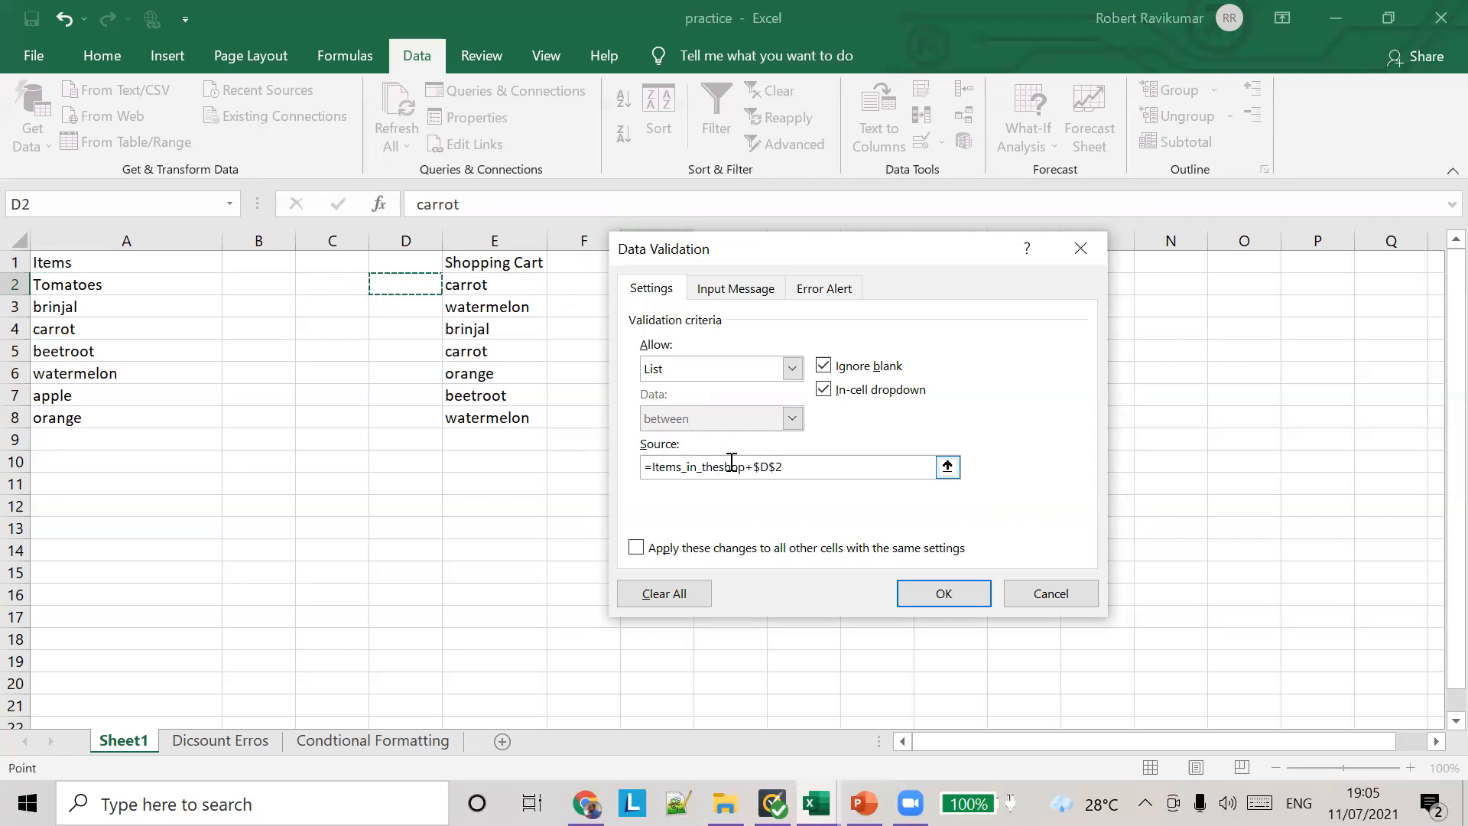
left_click(719, 465)
type("_")
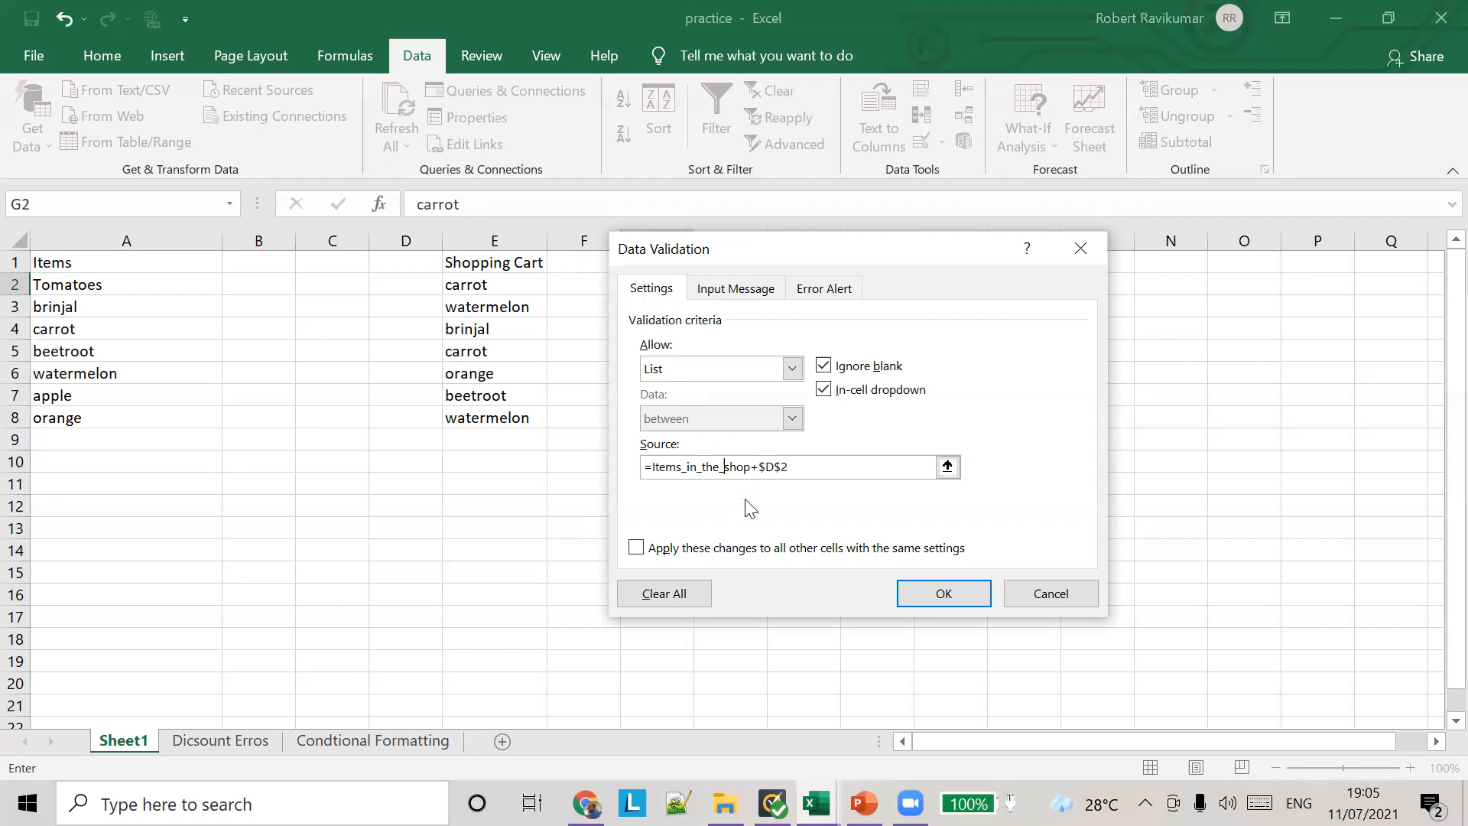
type("+")
key("Right")
key("ctrl+z")
key("BackSpace")
key("BackSpace")
key("BackSpace")
key("BackSpace")
left_click(946, 594)
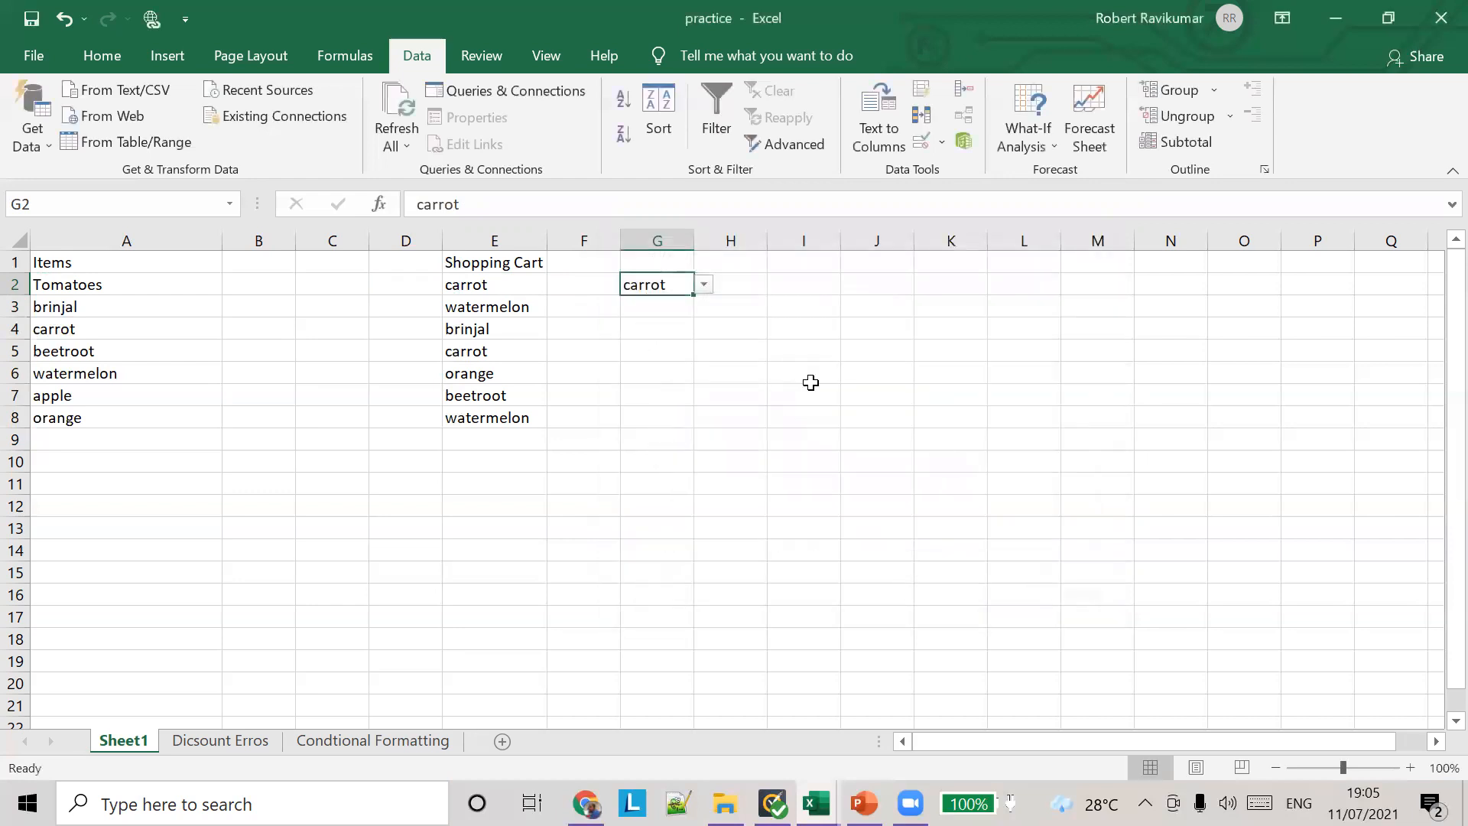
left_click(704, 284)
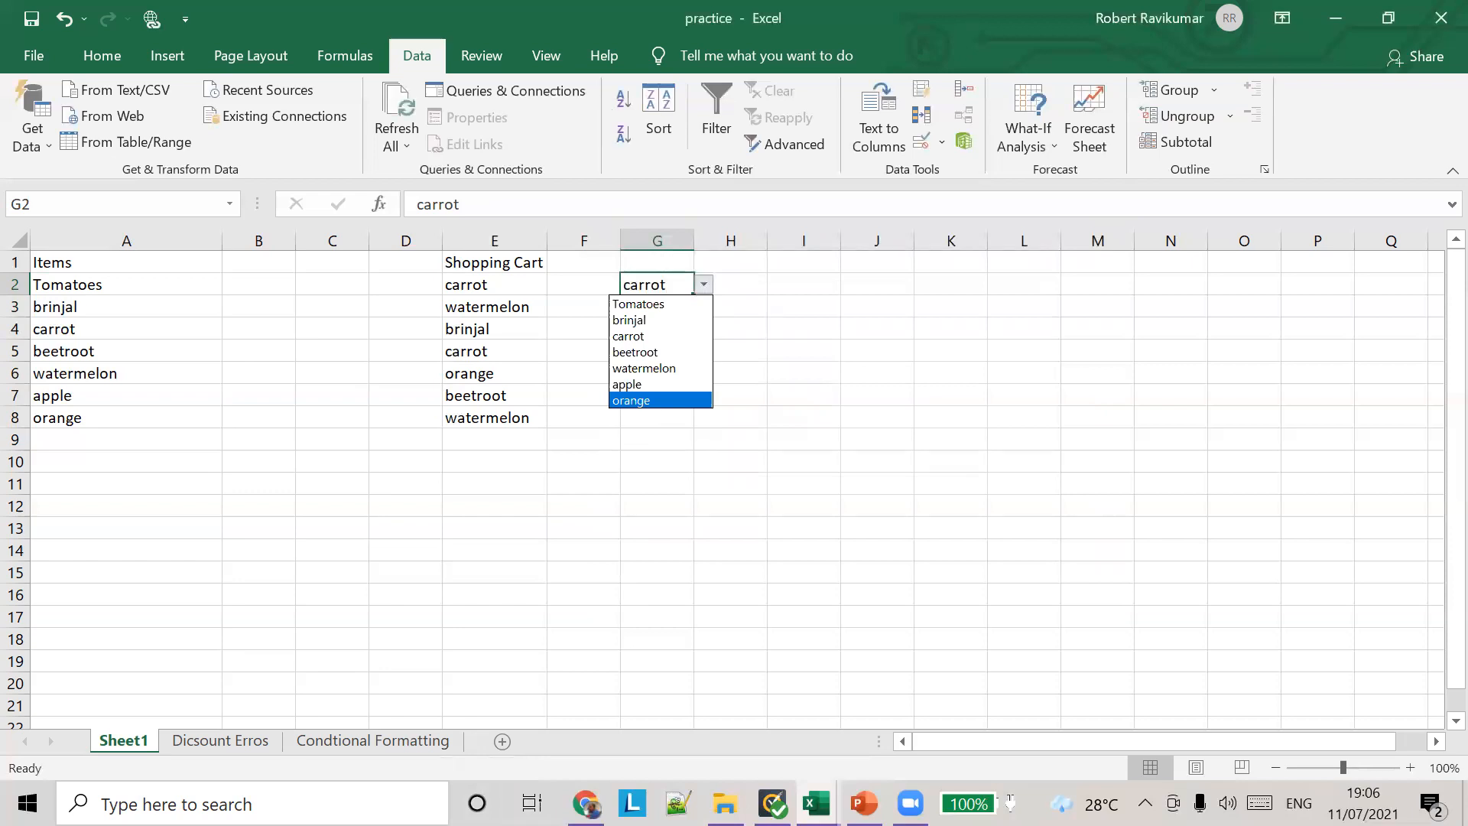
Step: Switch to the PowerPoint deck excel lesson 9 and review the data validation slides from the drop-down list slide to the Exercise slide
left_click(863, 803)
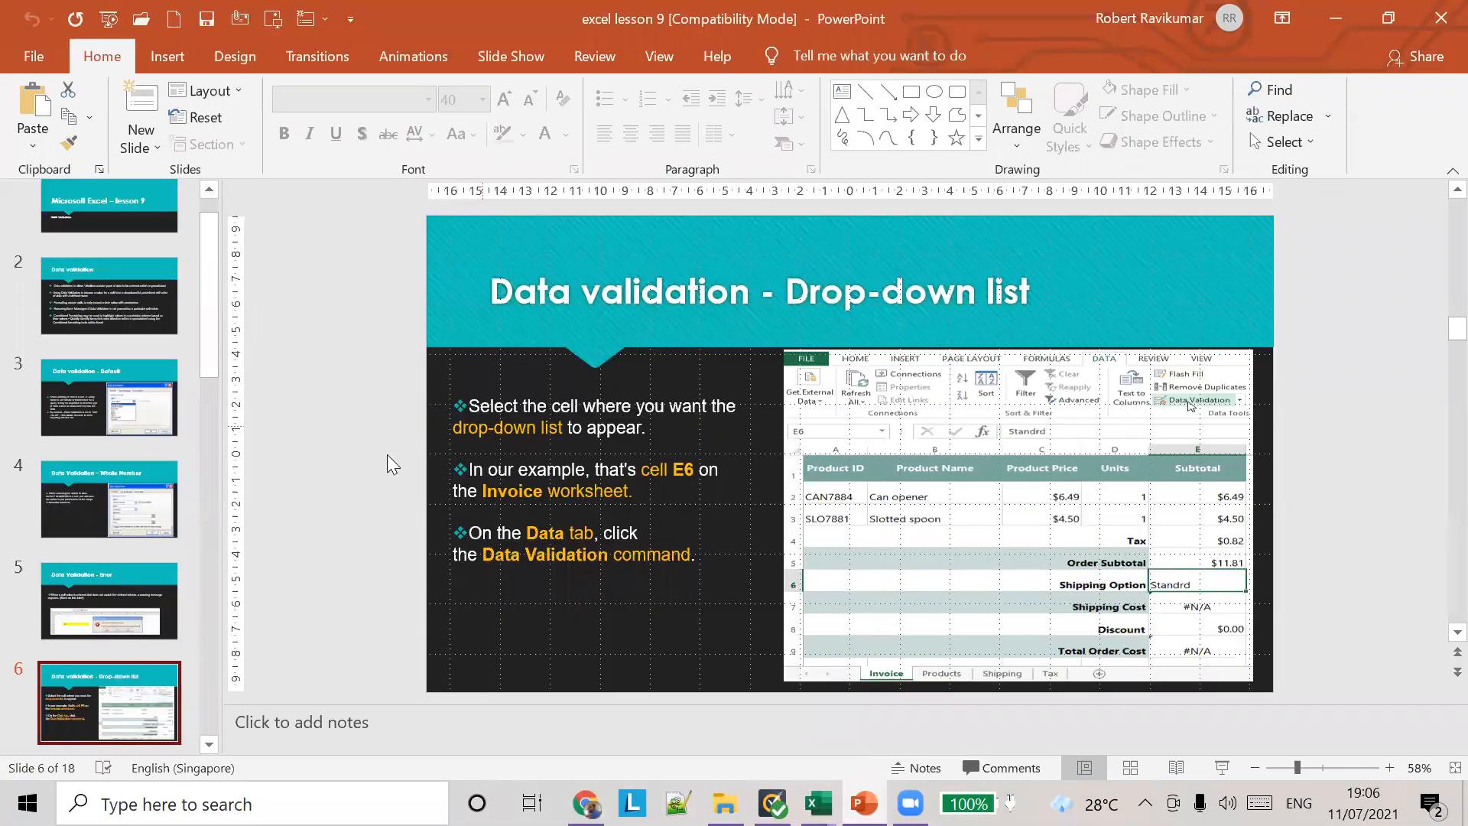
left_click(139, 517)
left_click(148, 623)
left_click(141, 648)
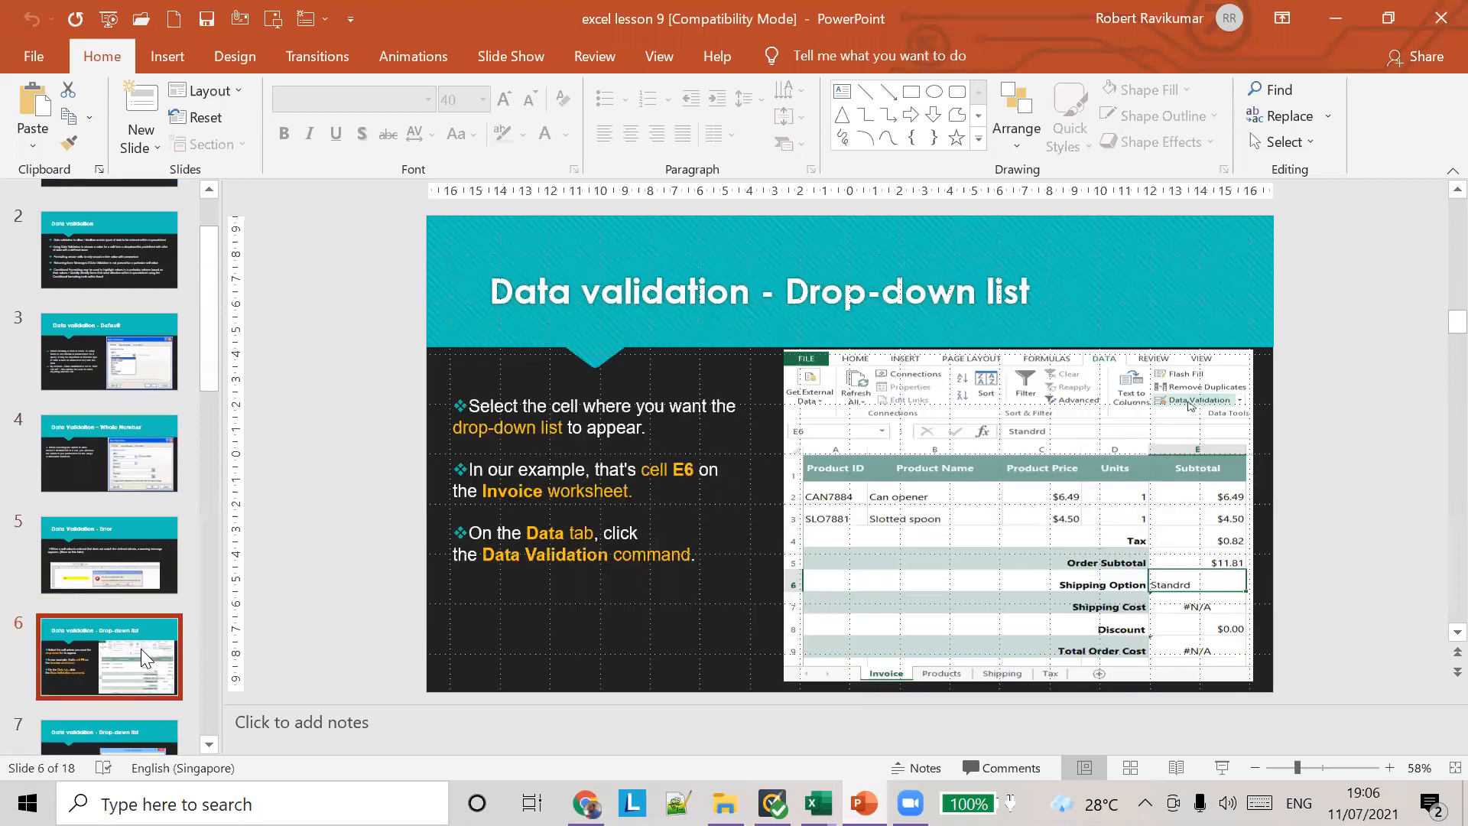
scroll(118, 572, "down", 2)
left_click(118, 572)
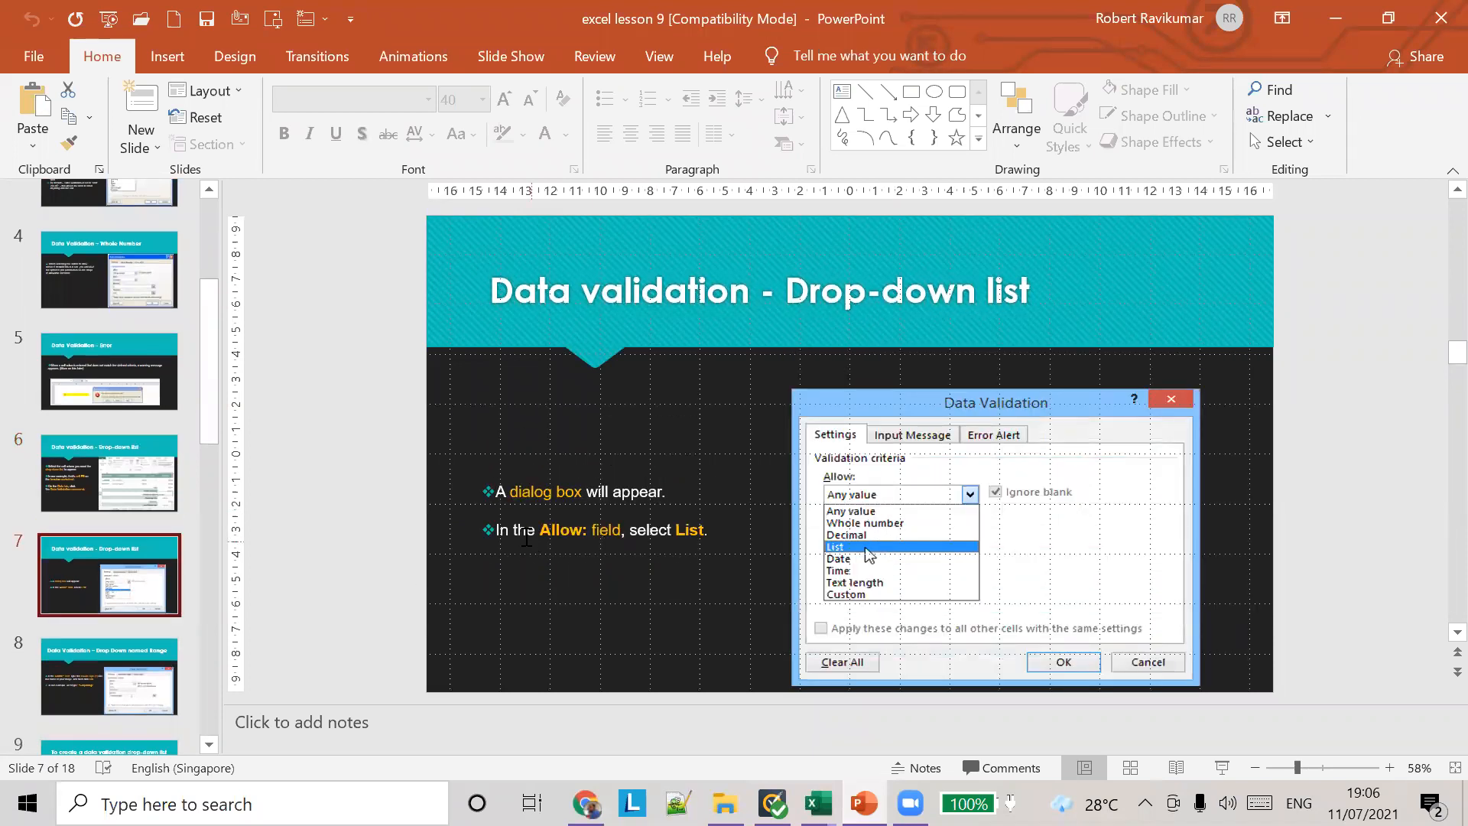
scroll(542, 514, "down", 2)
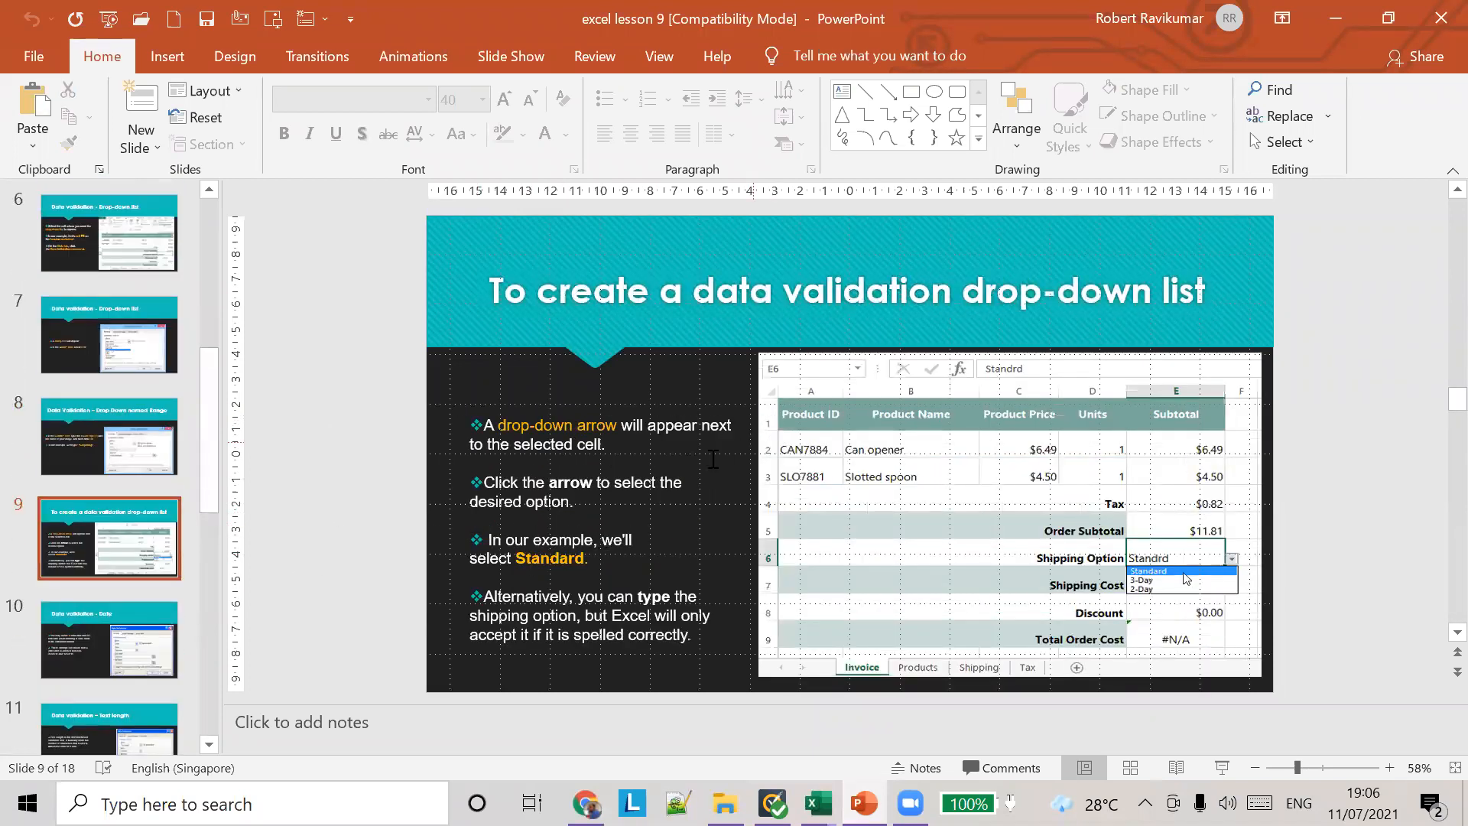
left_click(134, 640)
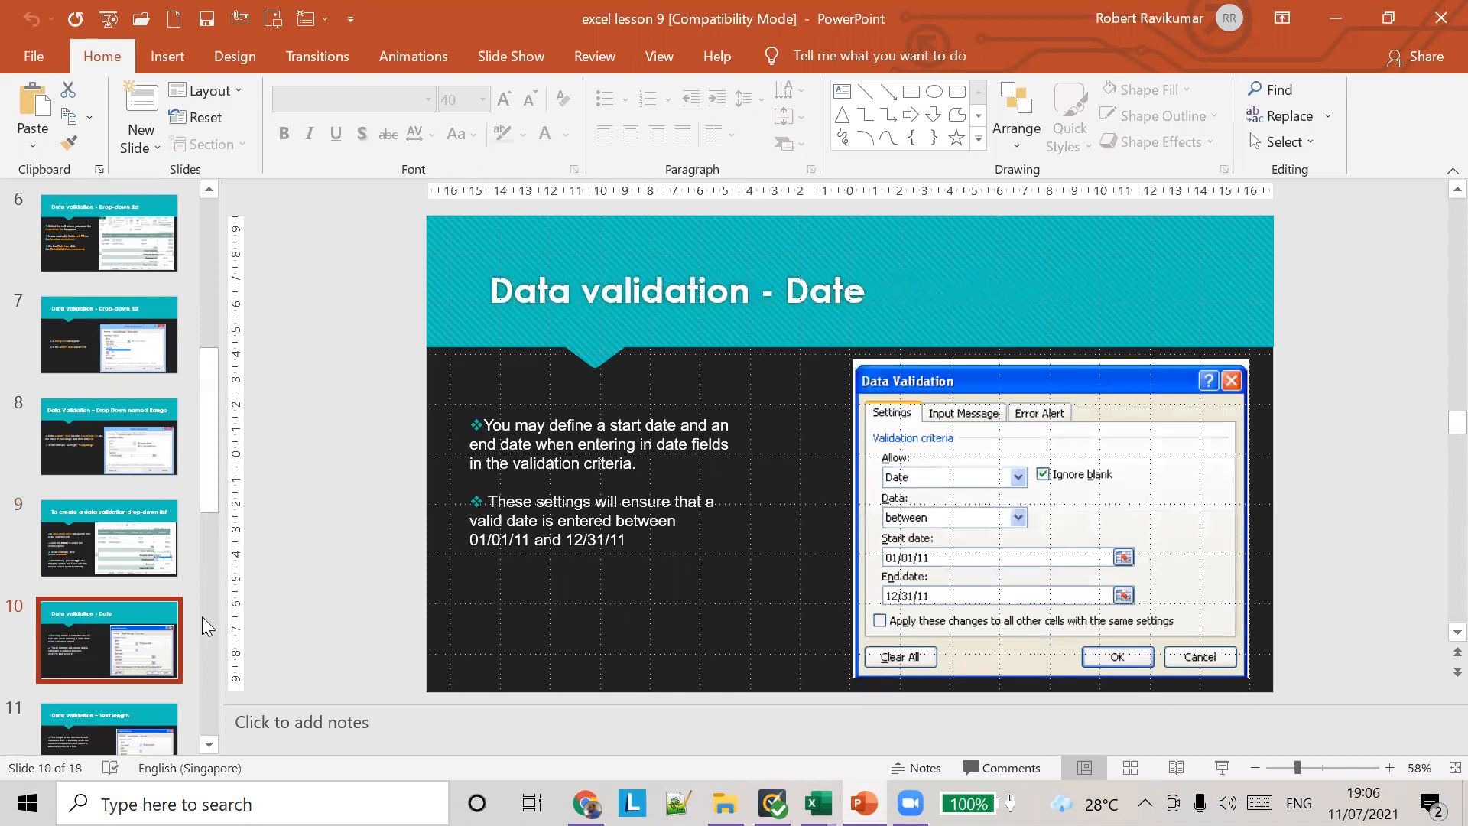
scroll(233, 569, "up", 1)
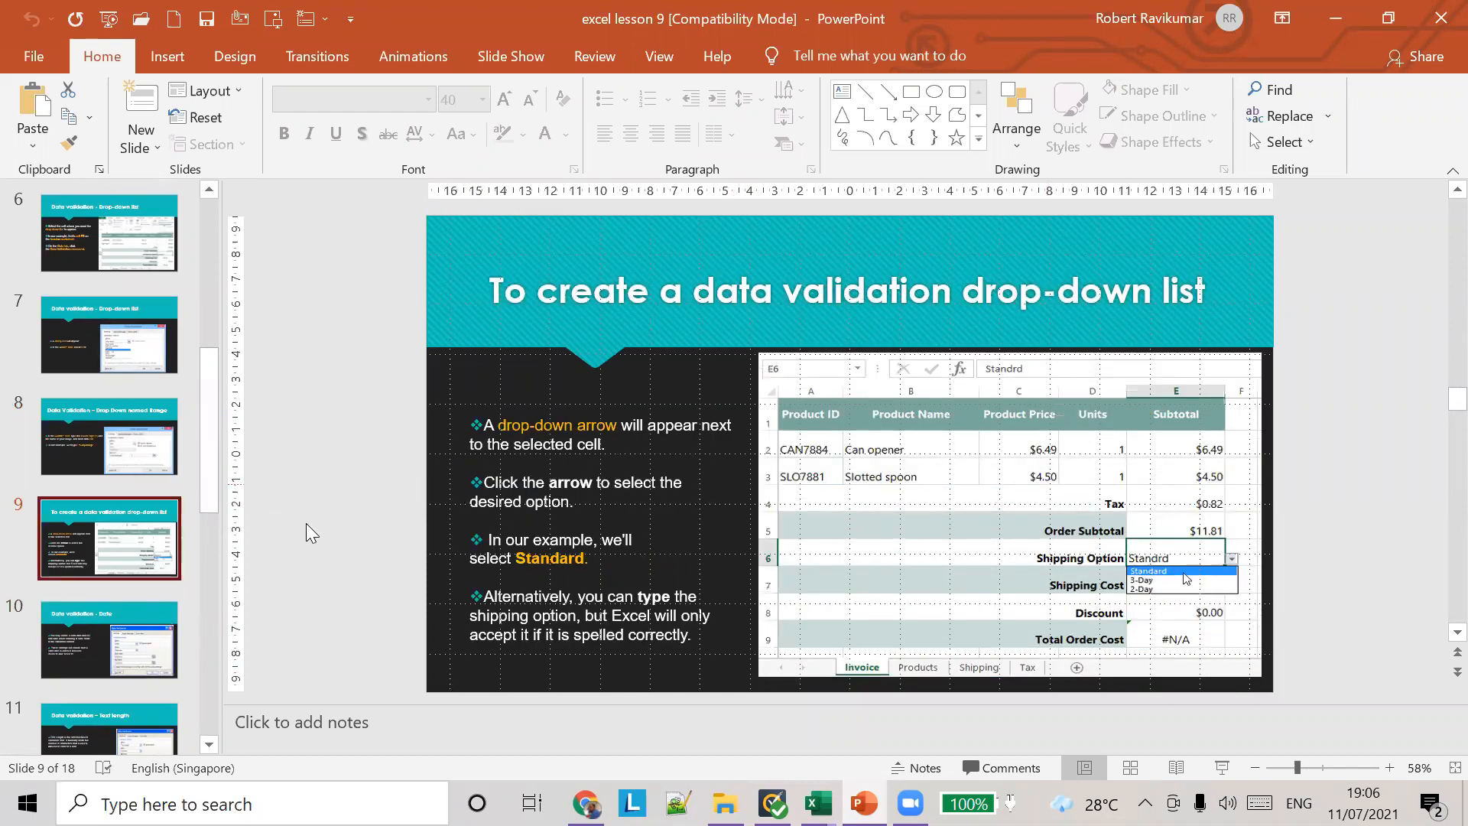
scroll(173, 572, "down", 1)
scroll(173, 573, "down", 2)
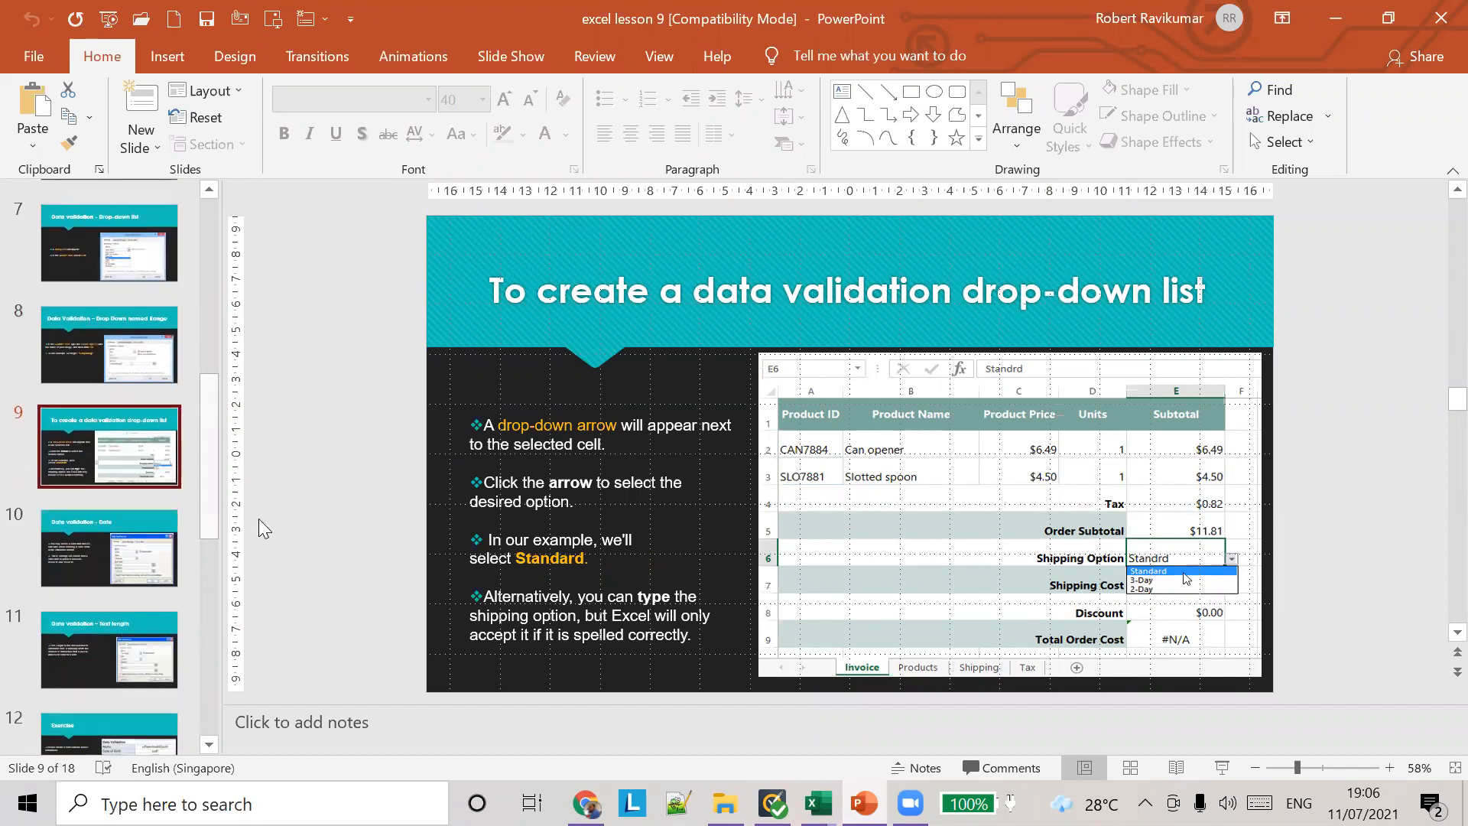
scroll(175, 559, "down", 1)
left_click(128, 503)
left_click(112, 574)
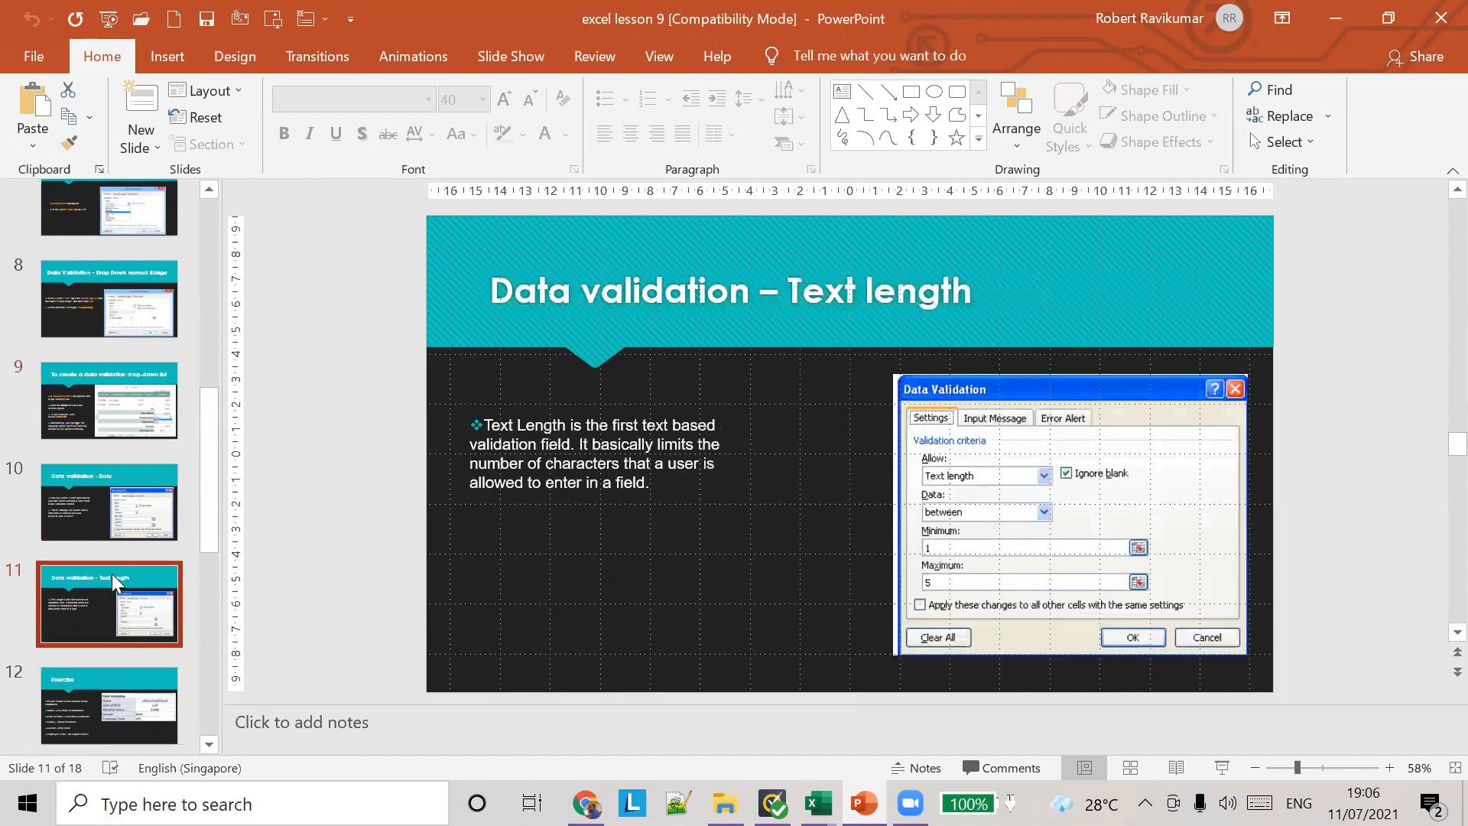
left_click(99, 676)
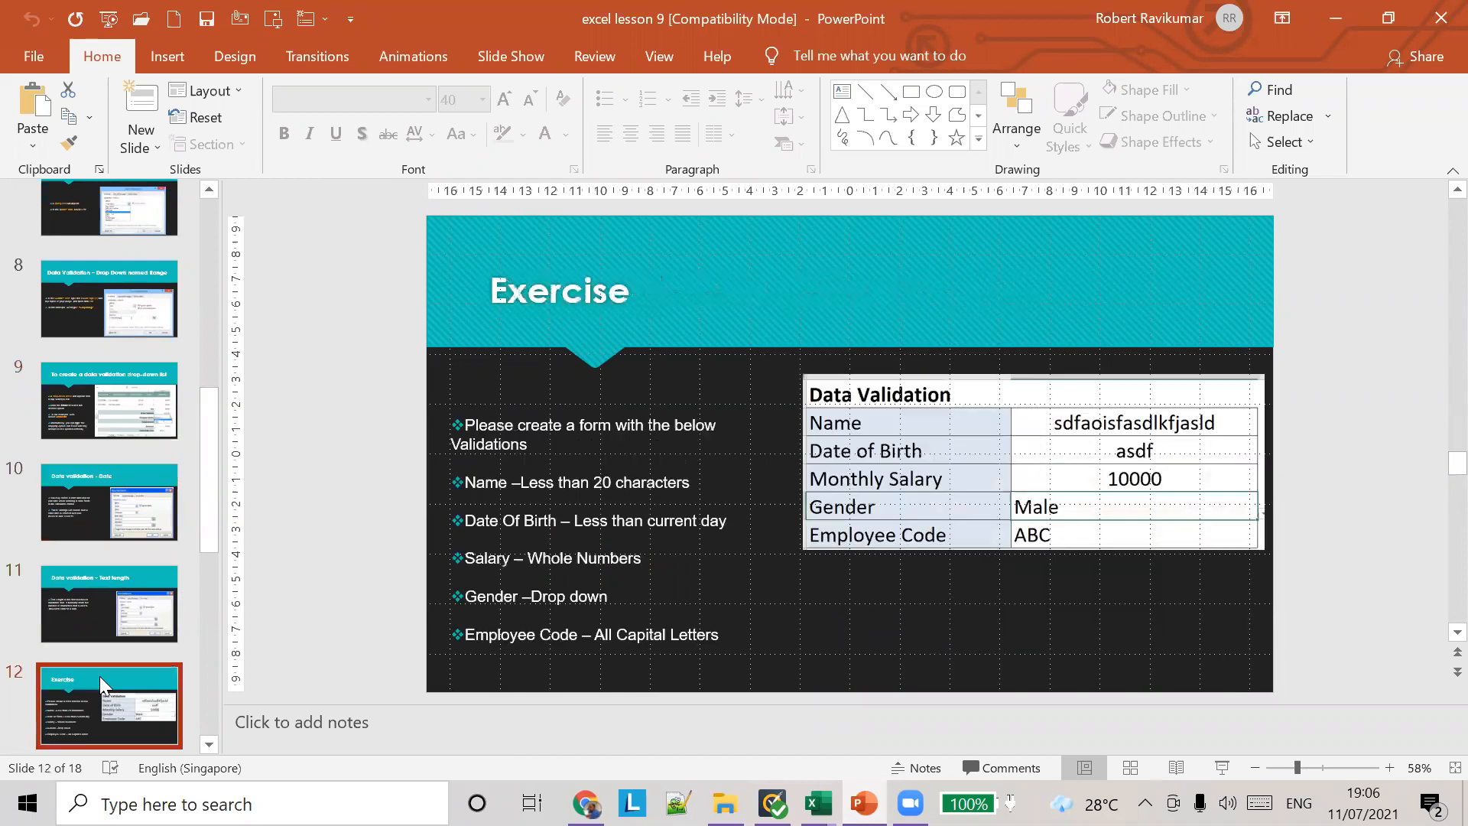
left_click(118, 576)
left_click(133, 466)
left_click(143, 437)
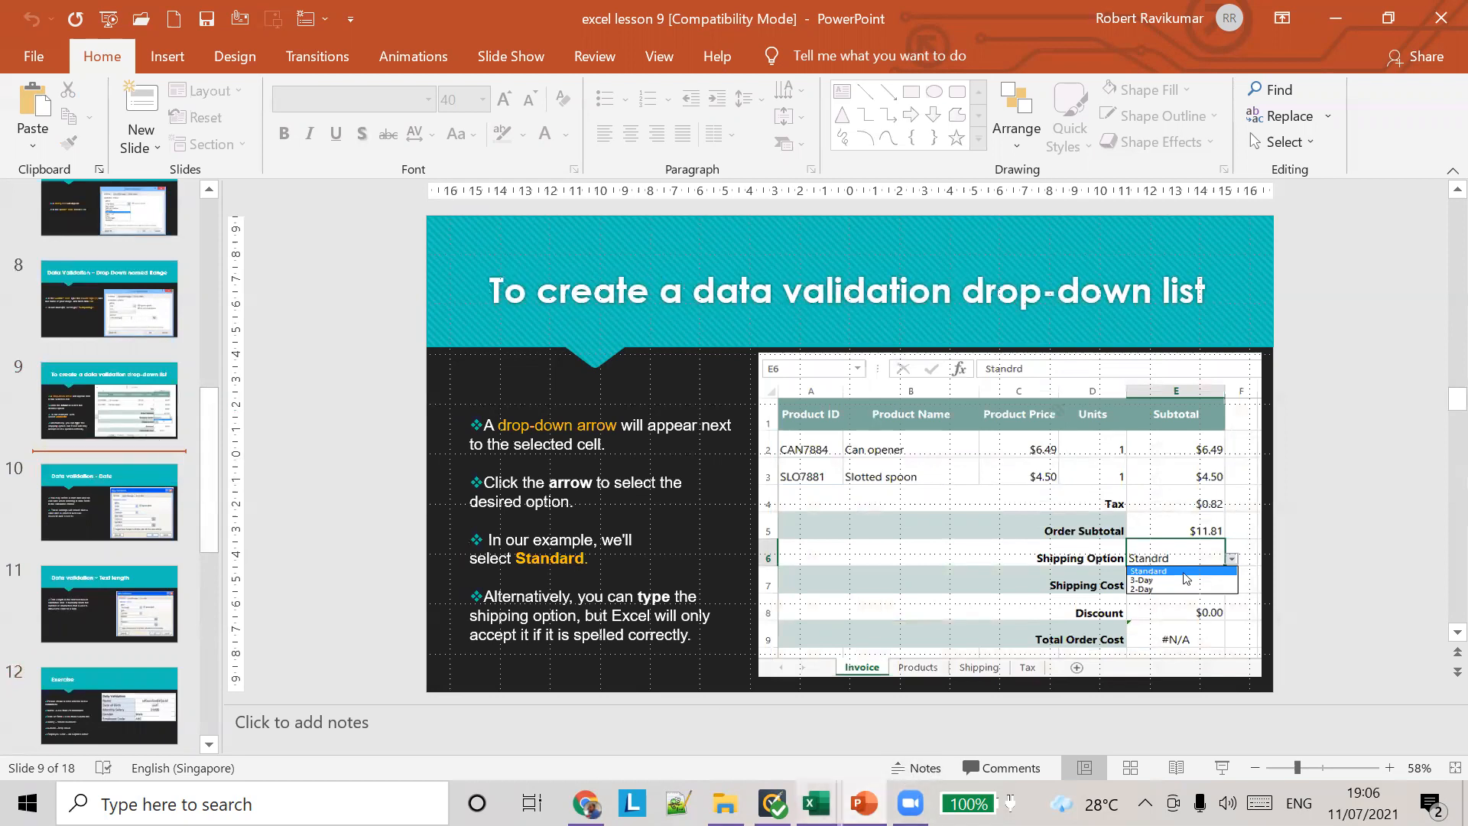
Step: Present the slides from Data Validation – Drop Down named Range to Data validation - Date, and end the slide show
mouse_move(816, 803)
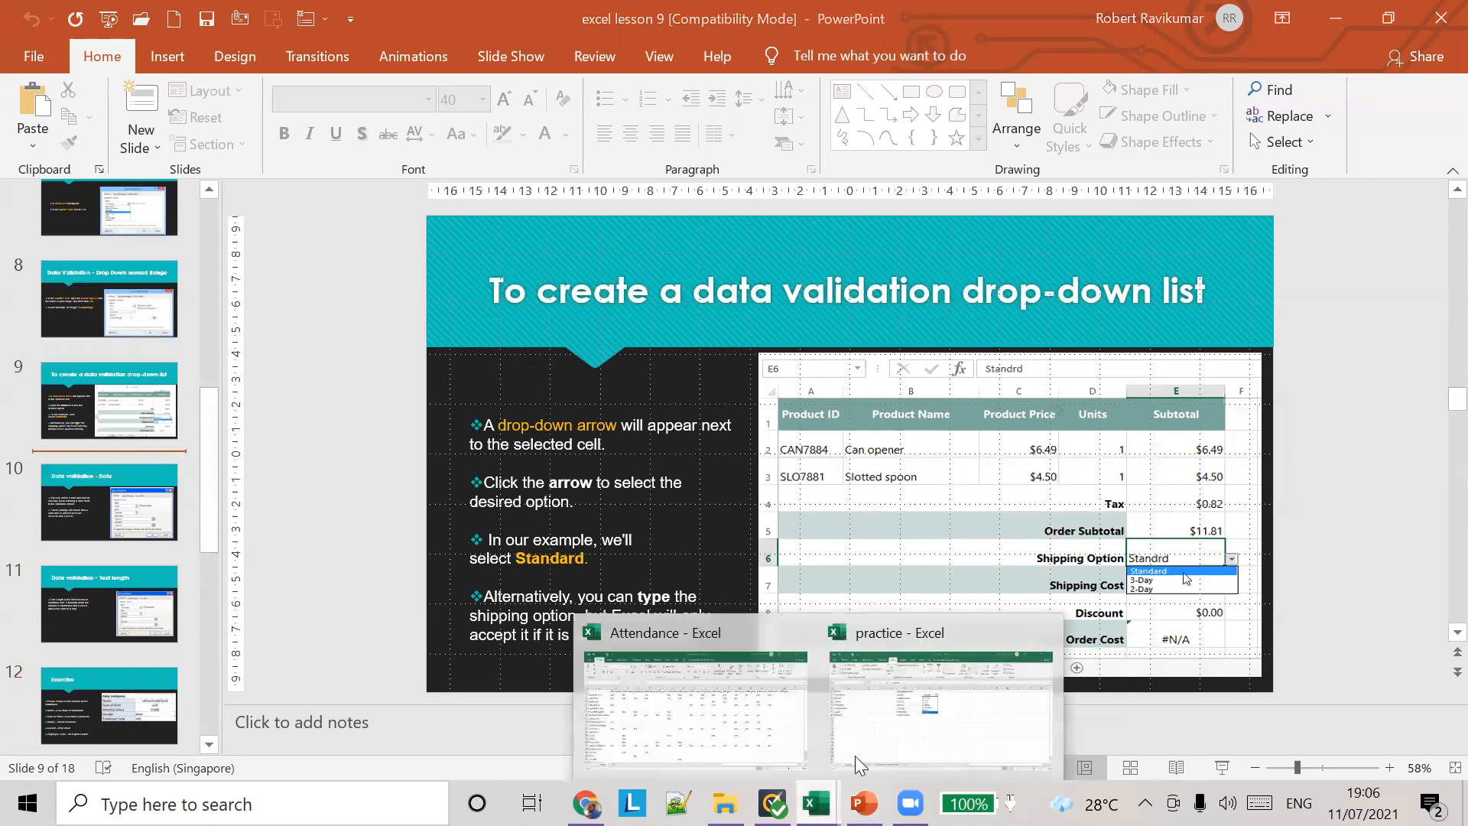
left_click(875, 715)
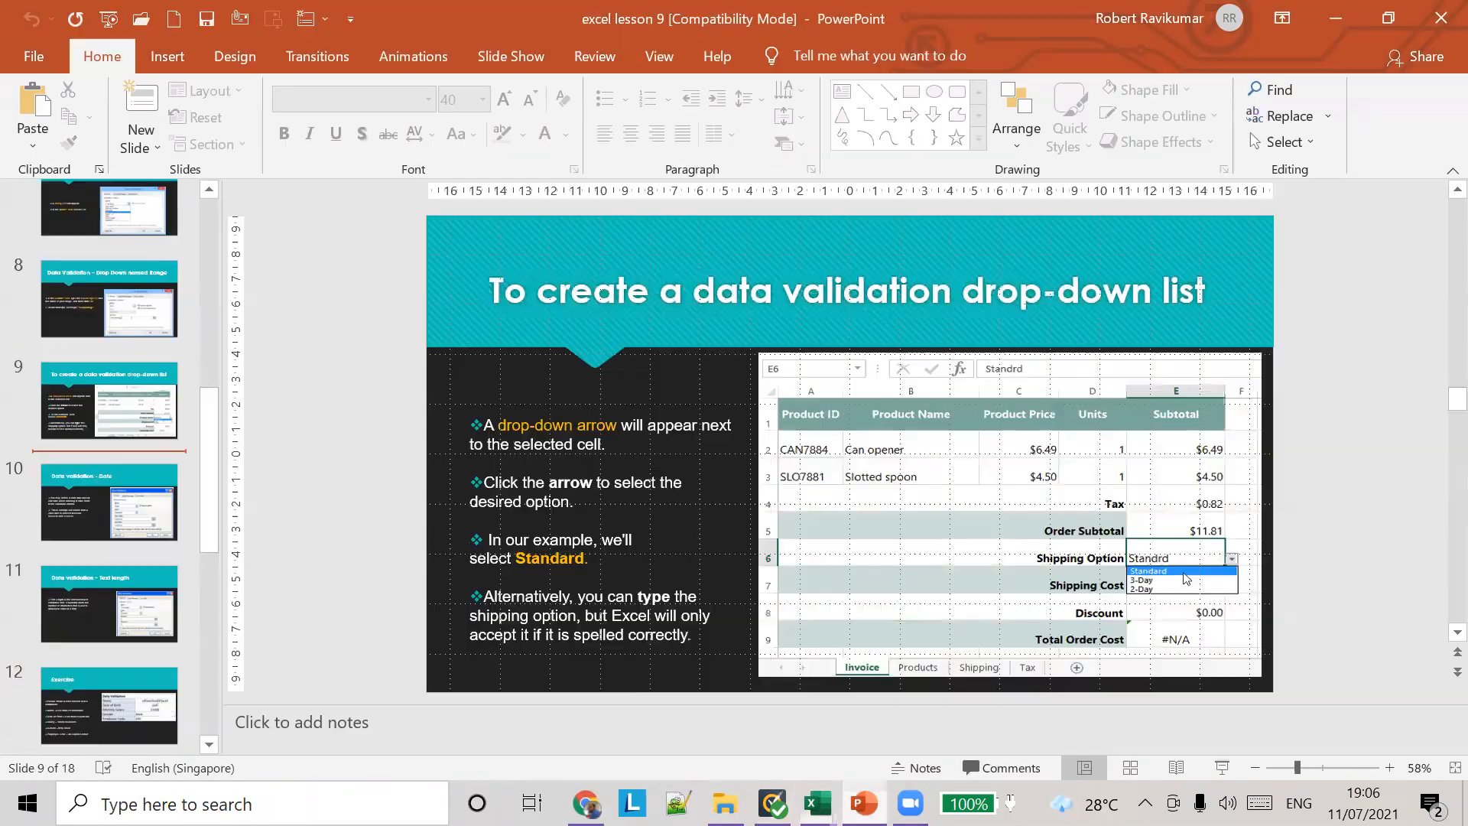
left_click(863, 803)
left_click(112, 291)
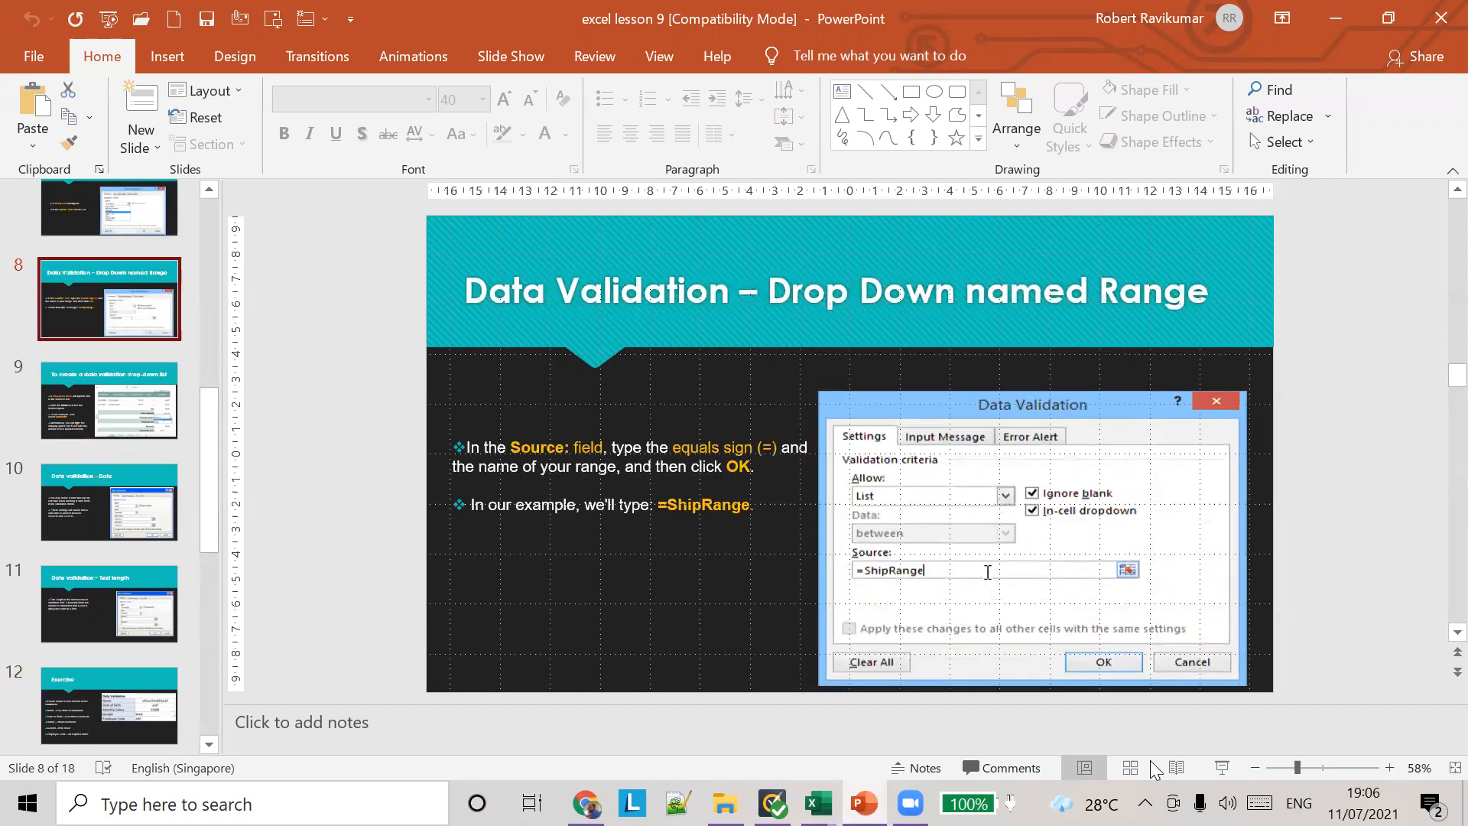
left_click(1221, 768)
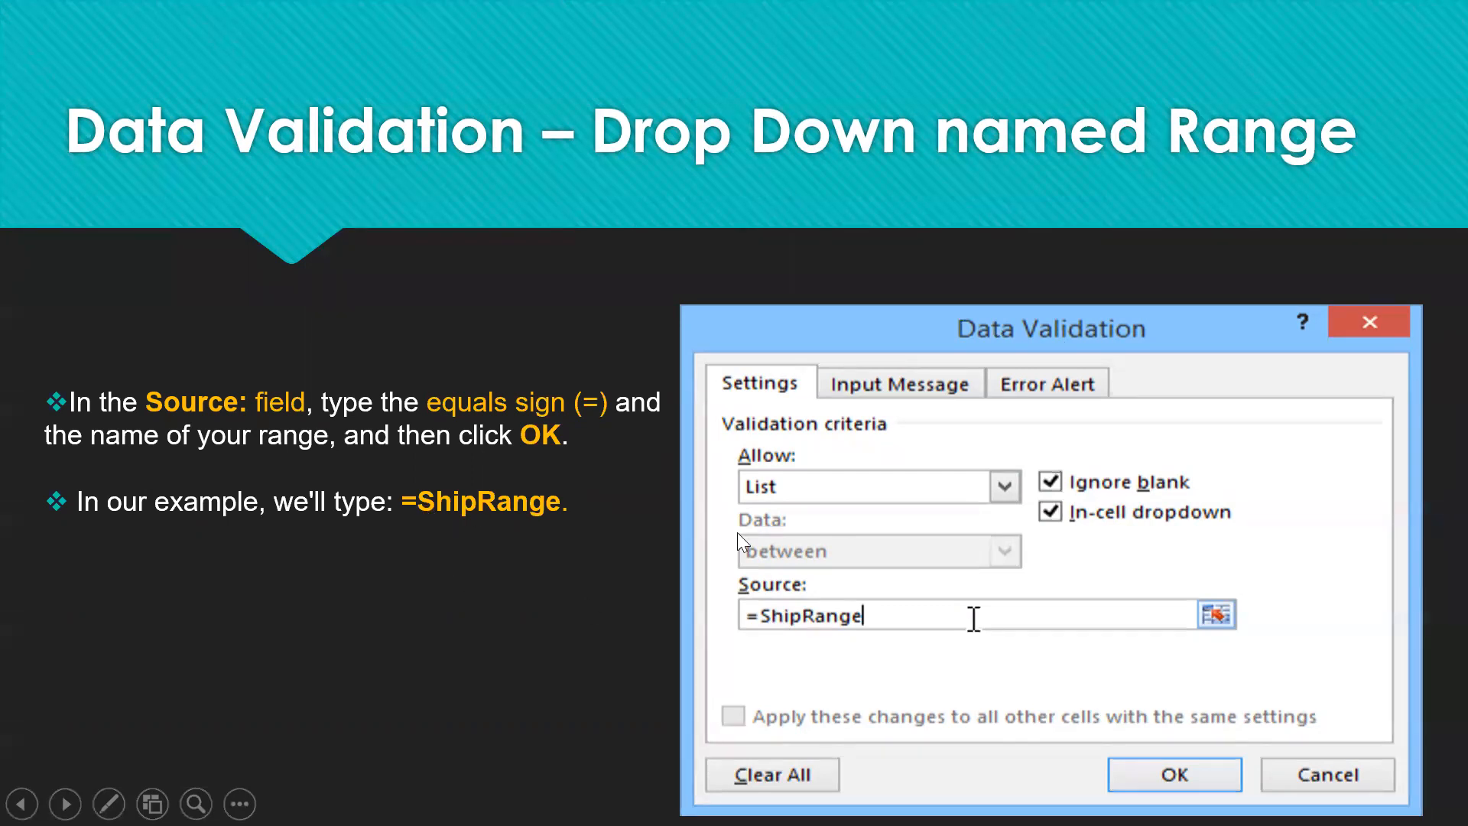
left_click(1170, 603)
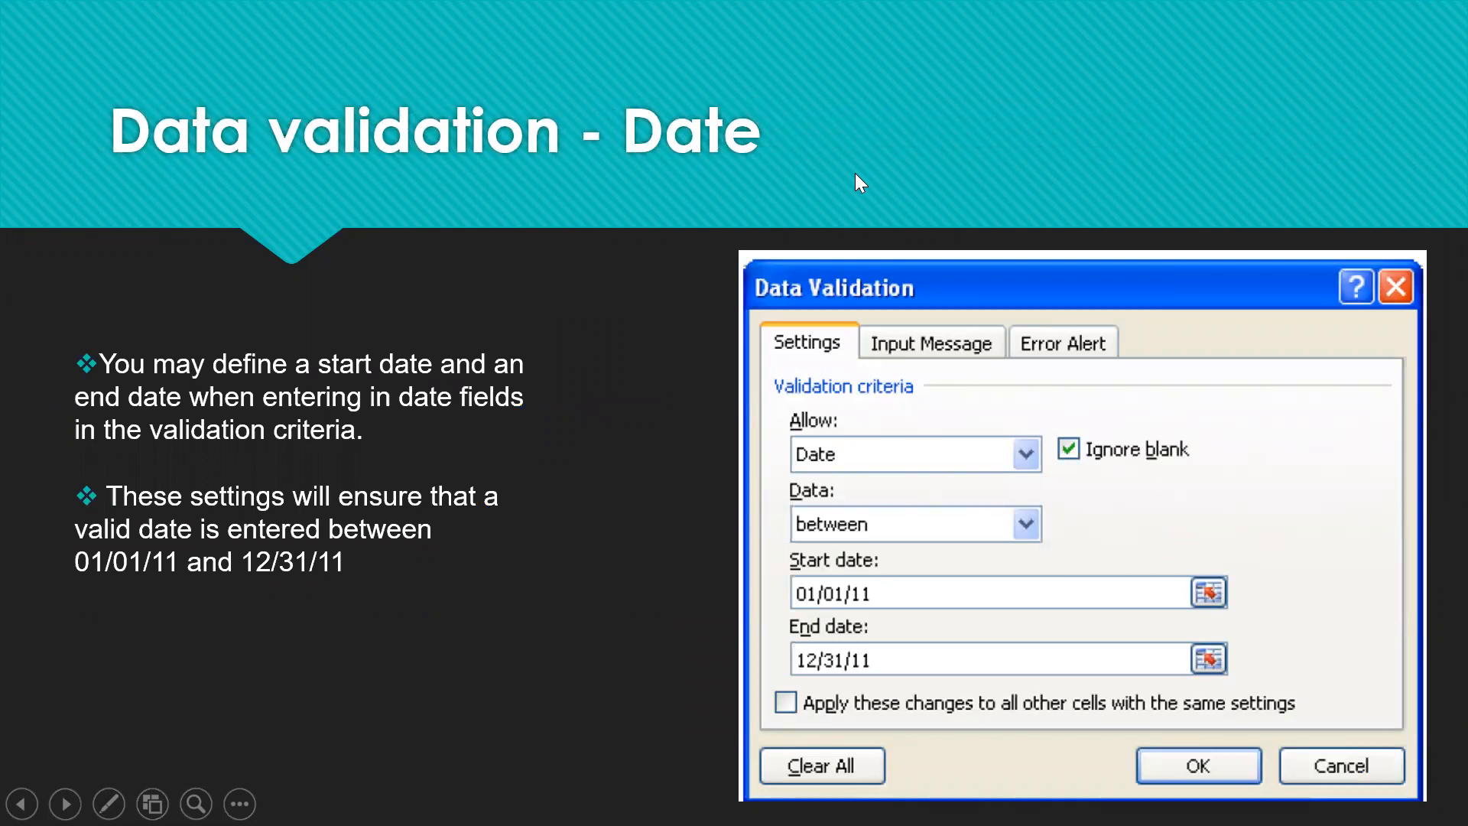
key("Escape")
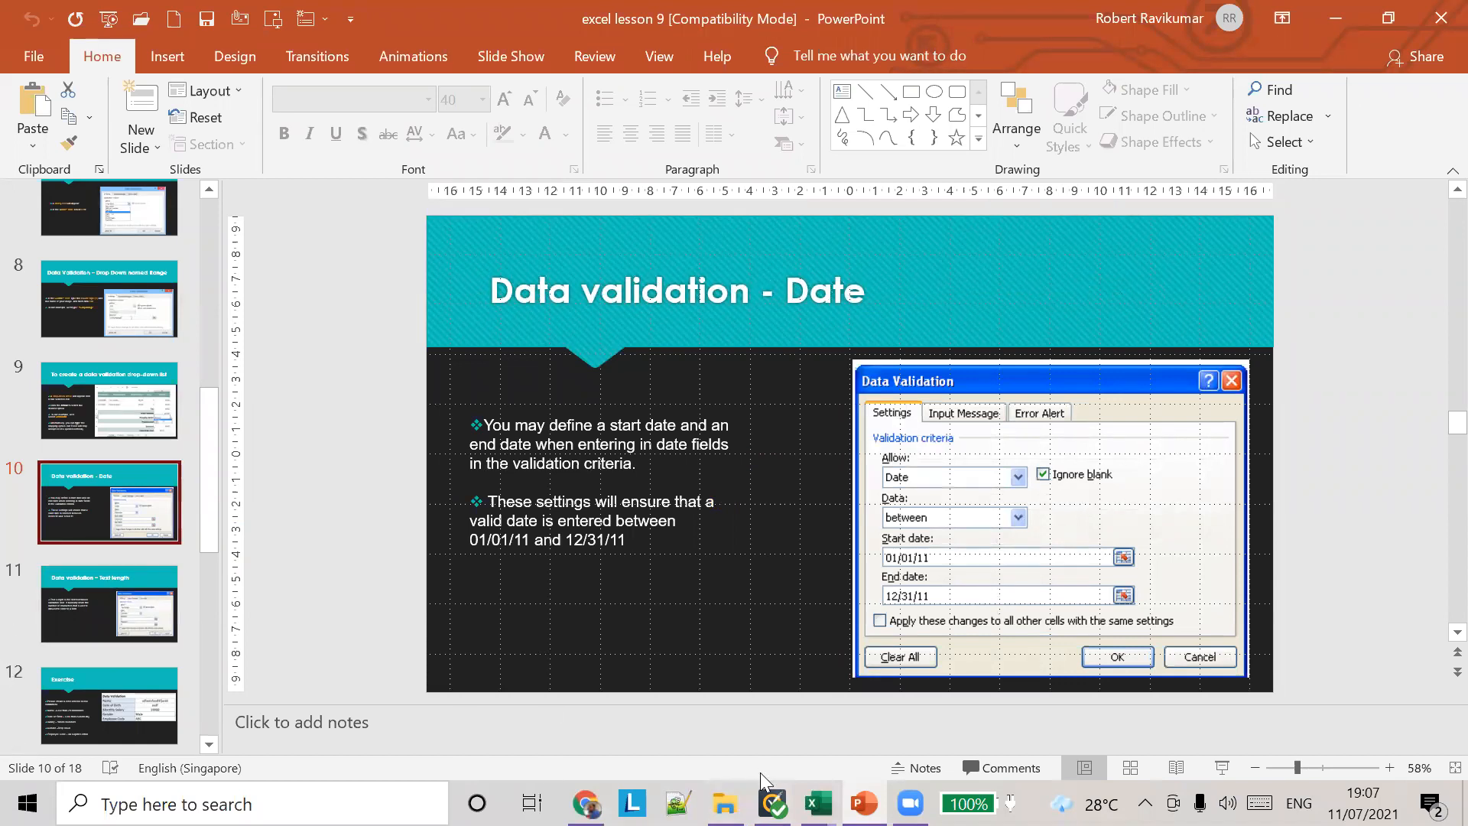
Step: Switch to the practice workbook in Excel and add a new worksheet after Sheet1
mouse_move(817, 802)
left_click(870, 703)
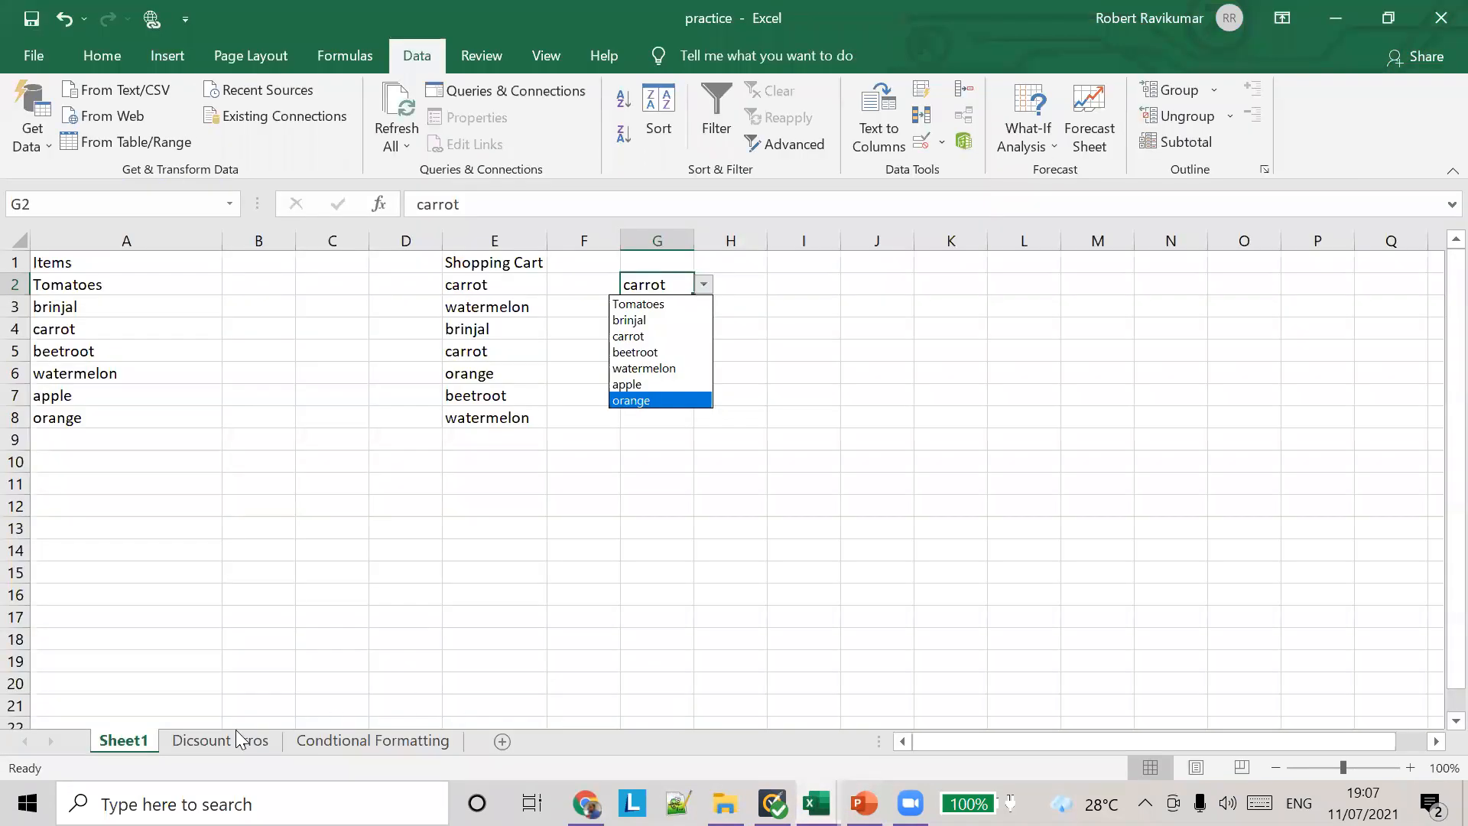
left_click(501, 740)
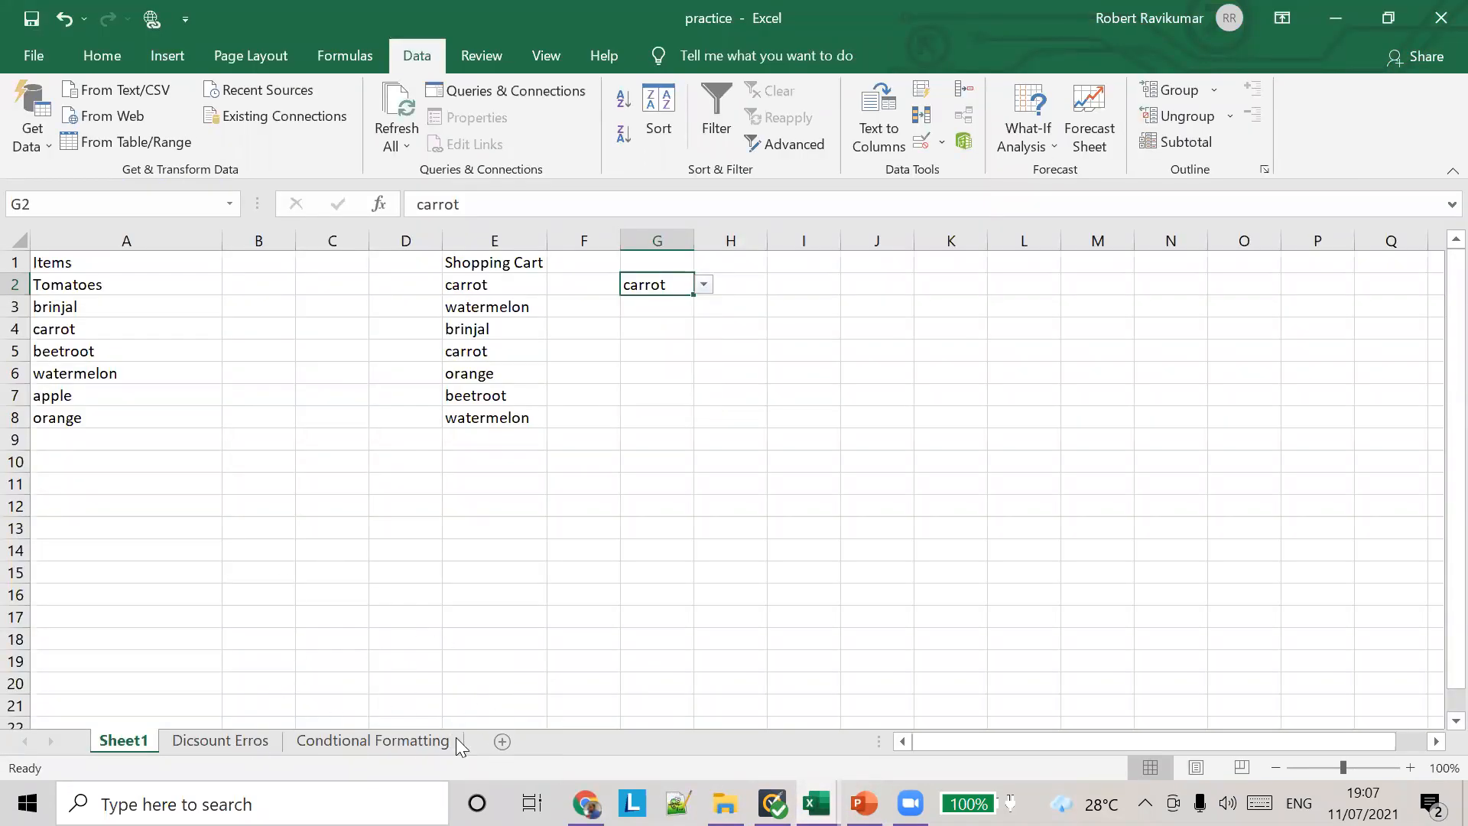
left_click(501, 740)
Step: Enter the column heading DOB in cell B1 of the new worksheet
left_click_drag(65, 266, 57, 282)
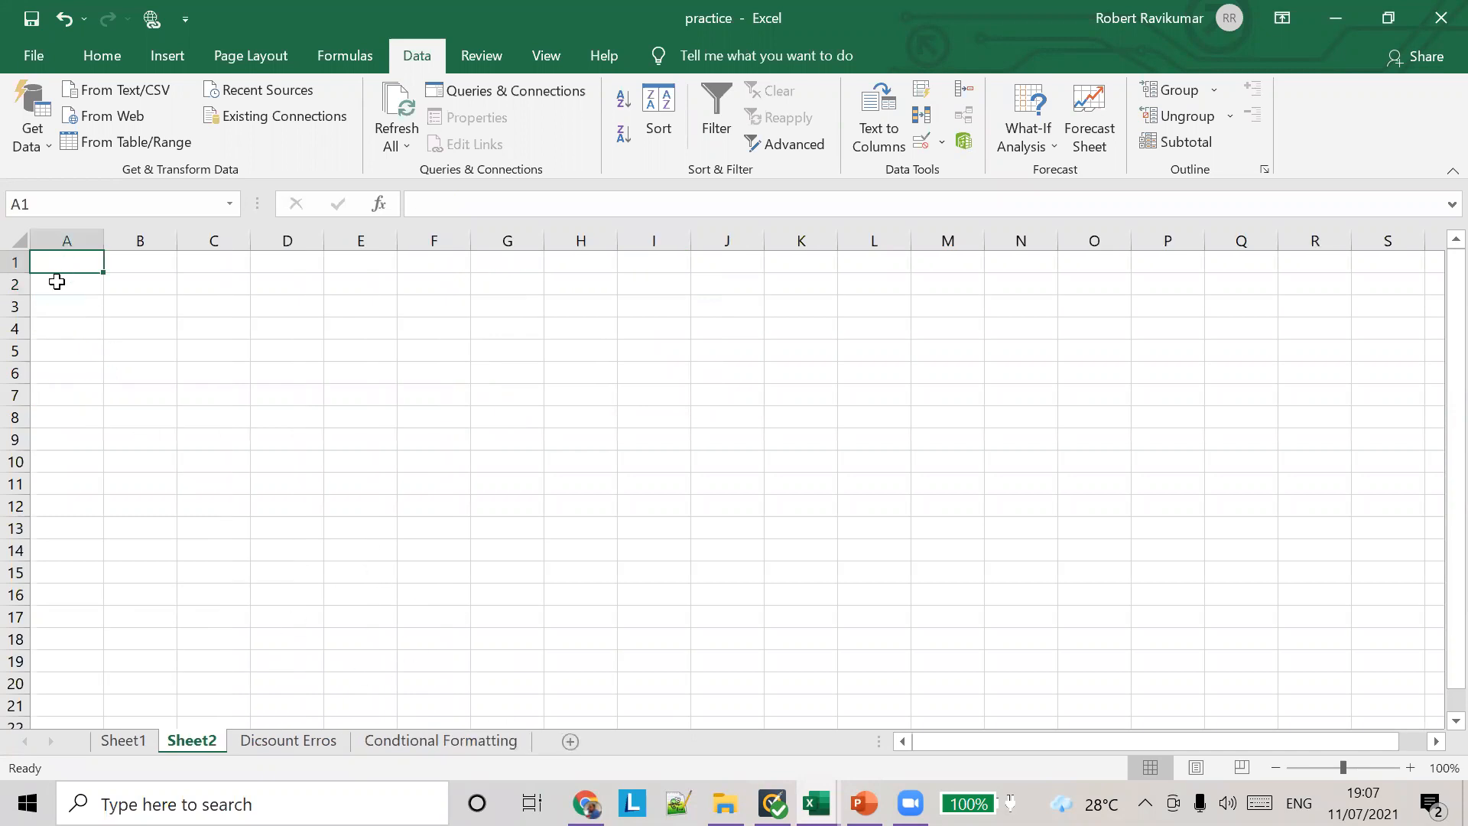
left_click(76, 261)
left_click(167, 259)
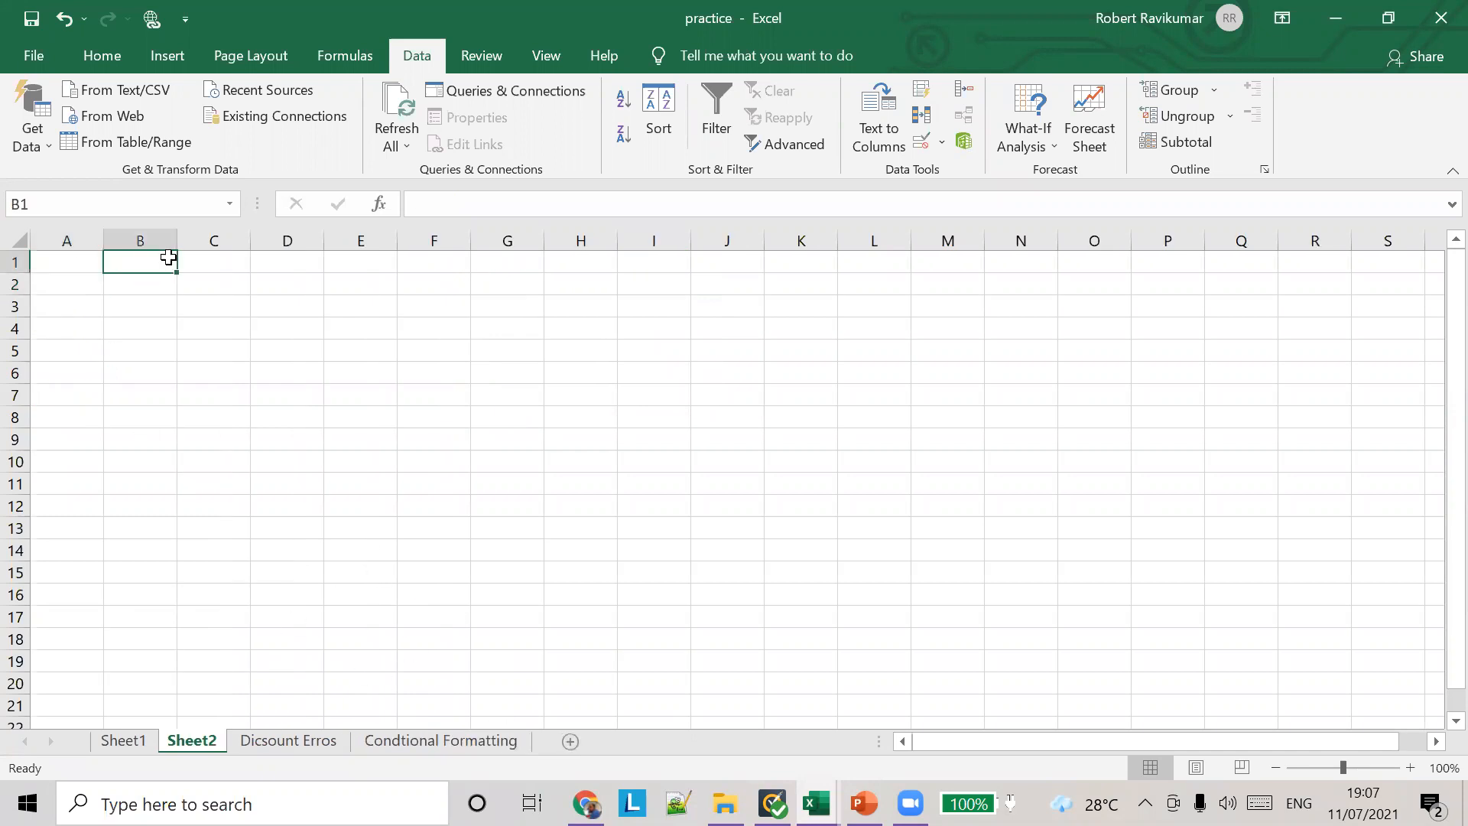
type("f")
key("BackSpace")
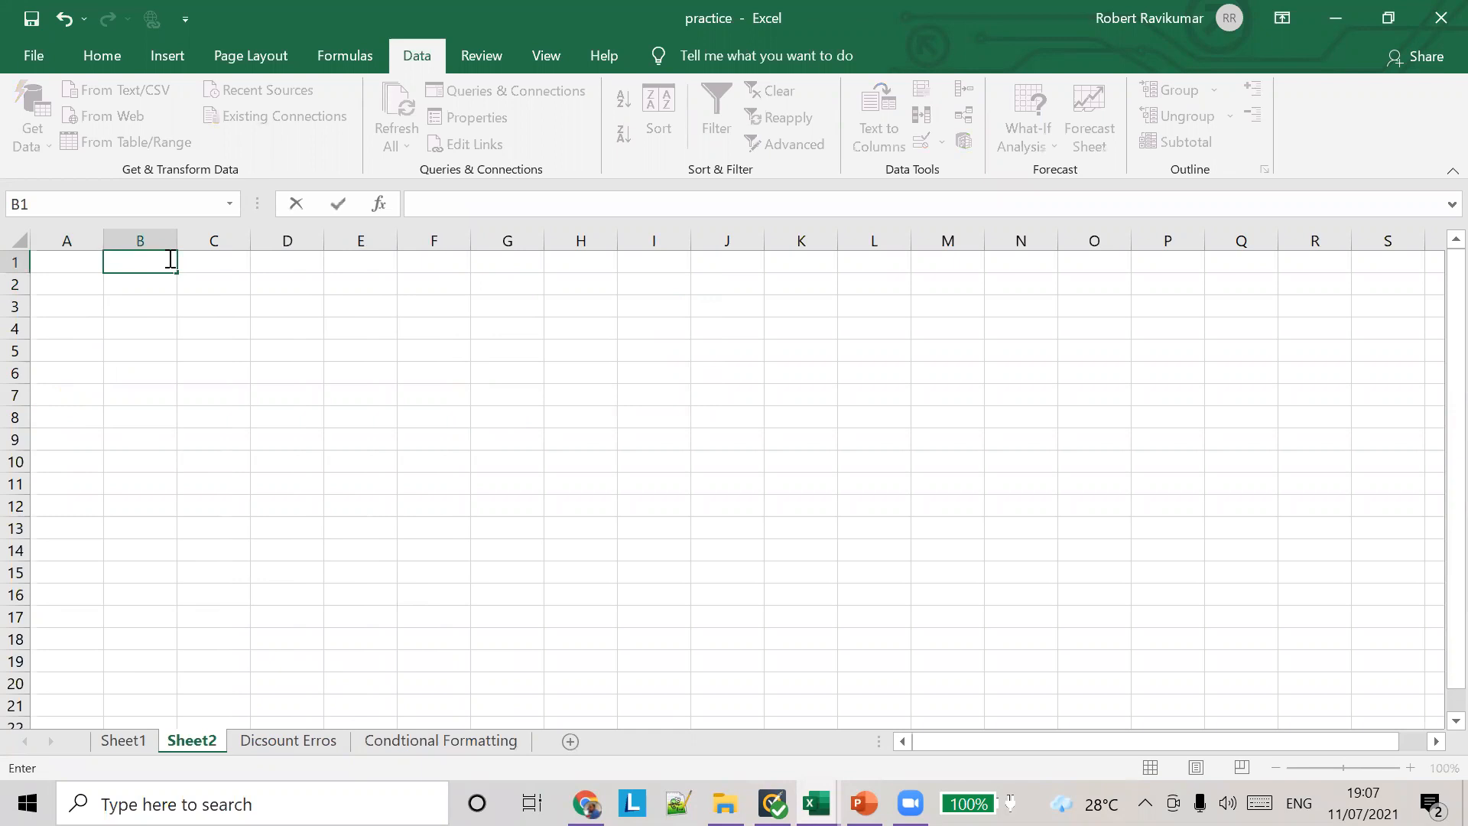
type("Dis")
key("BackSpace")
key("BackSpace")
type("OB")
key("Return")
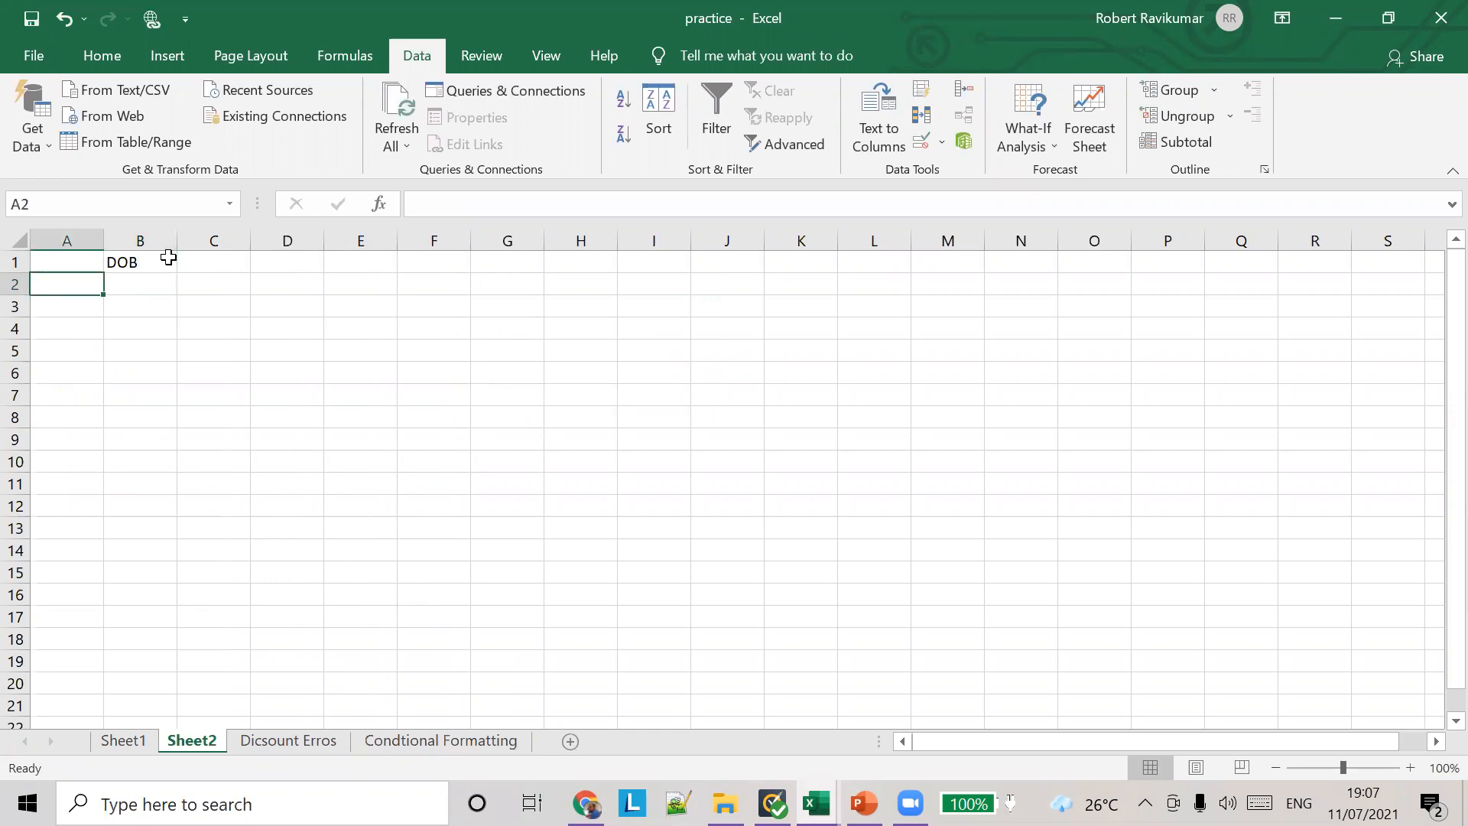
Step: Enter three sample first names in cells A2 to A4, one per row
type("e")
key("BackSpace")
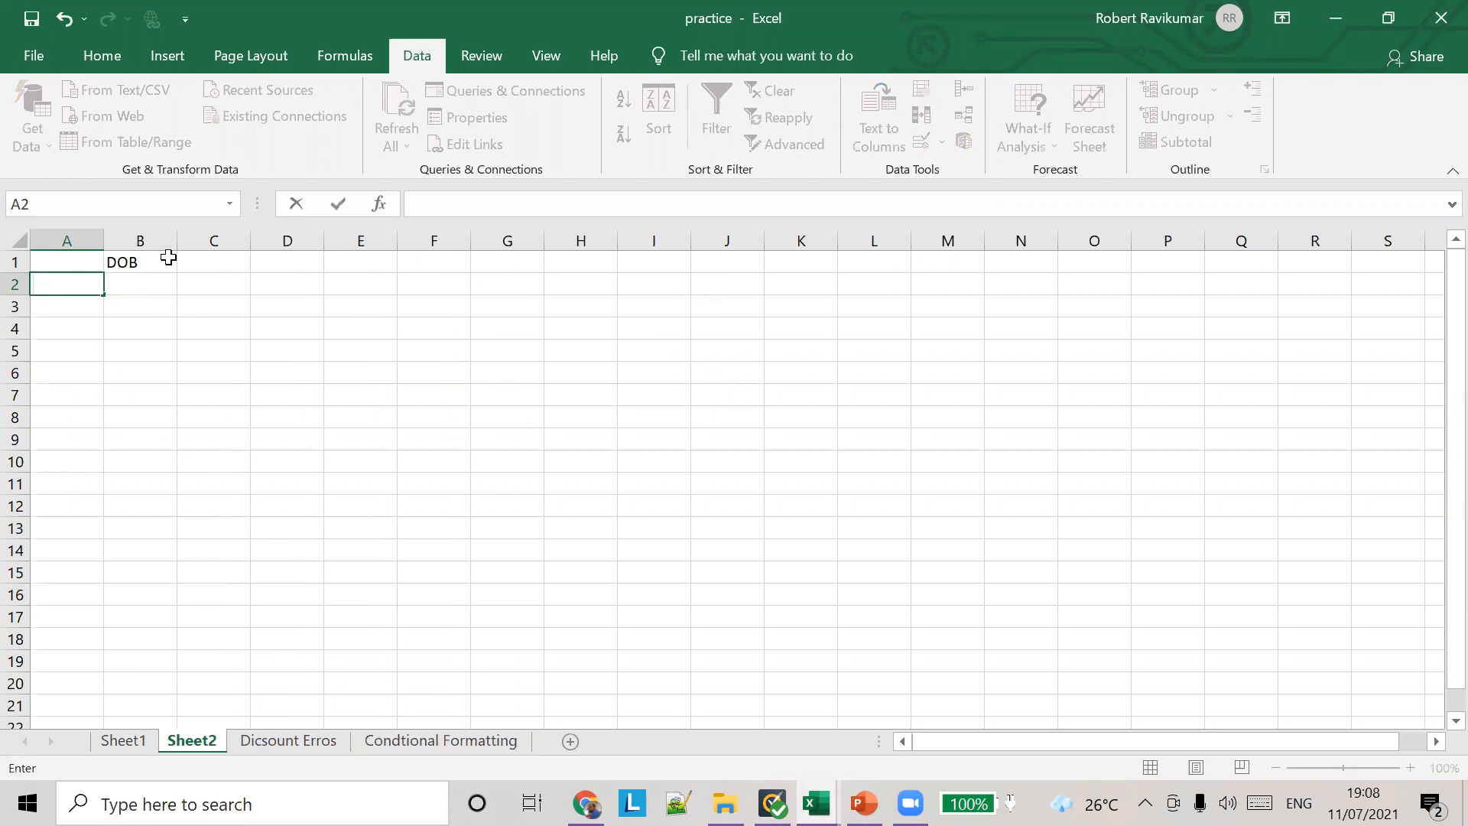
key("alt+Tab")
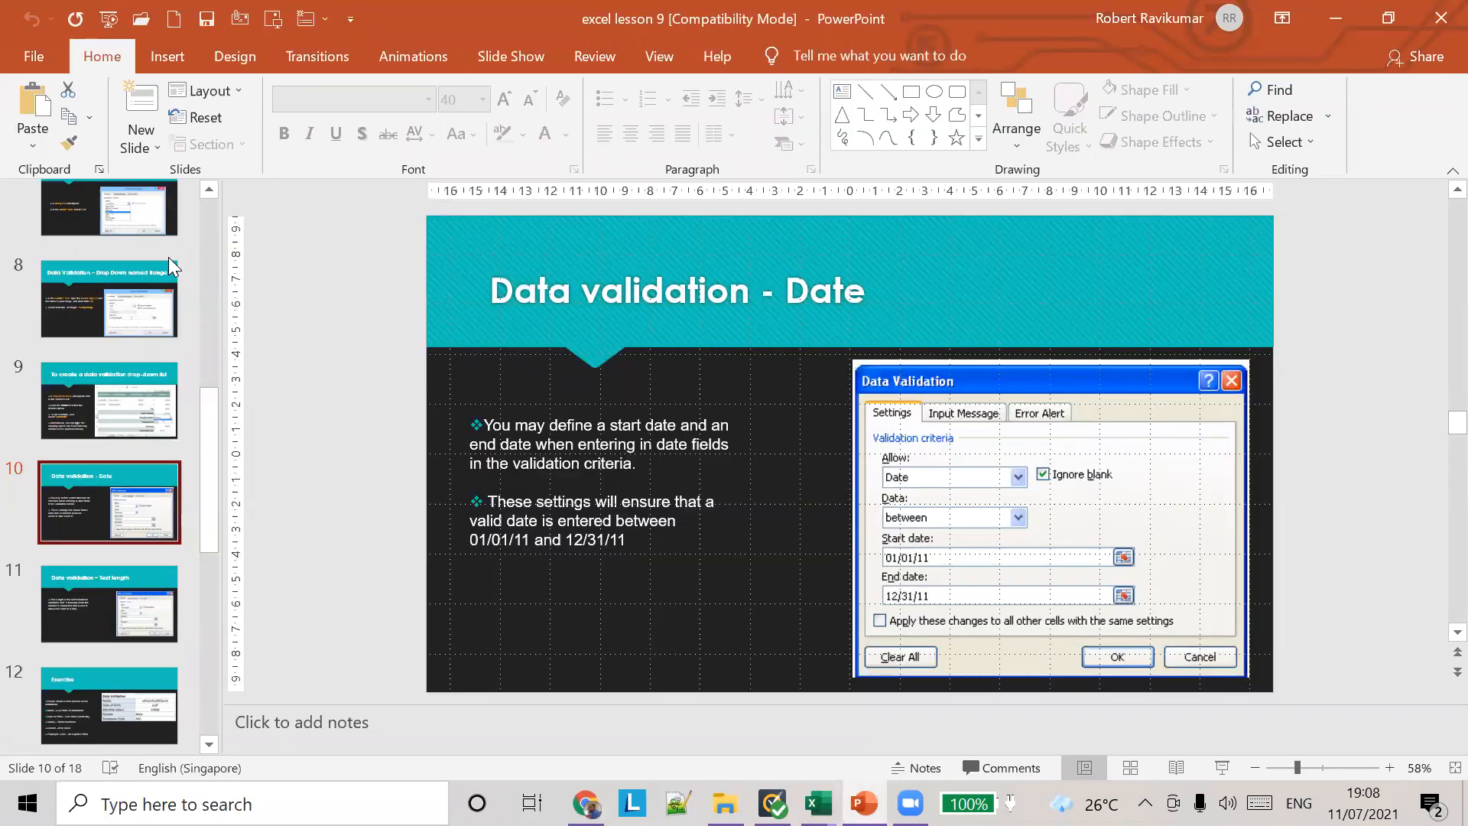
key("alt+Tab")
type("tom")
key("Return")
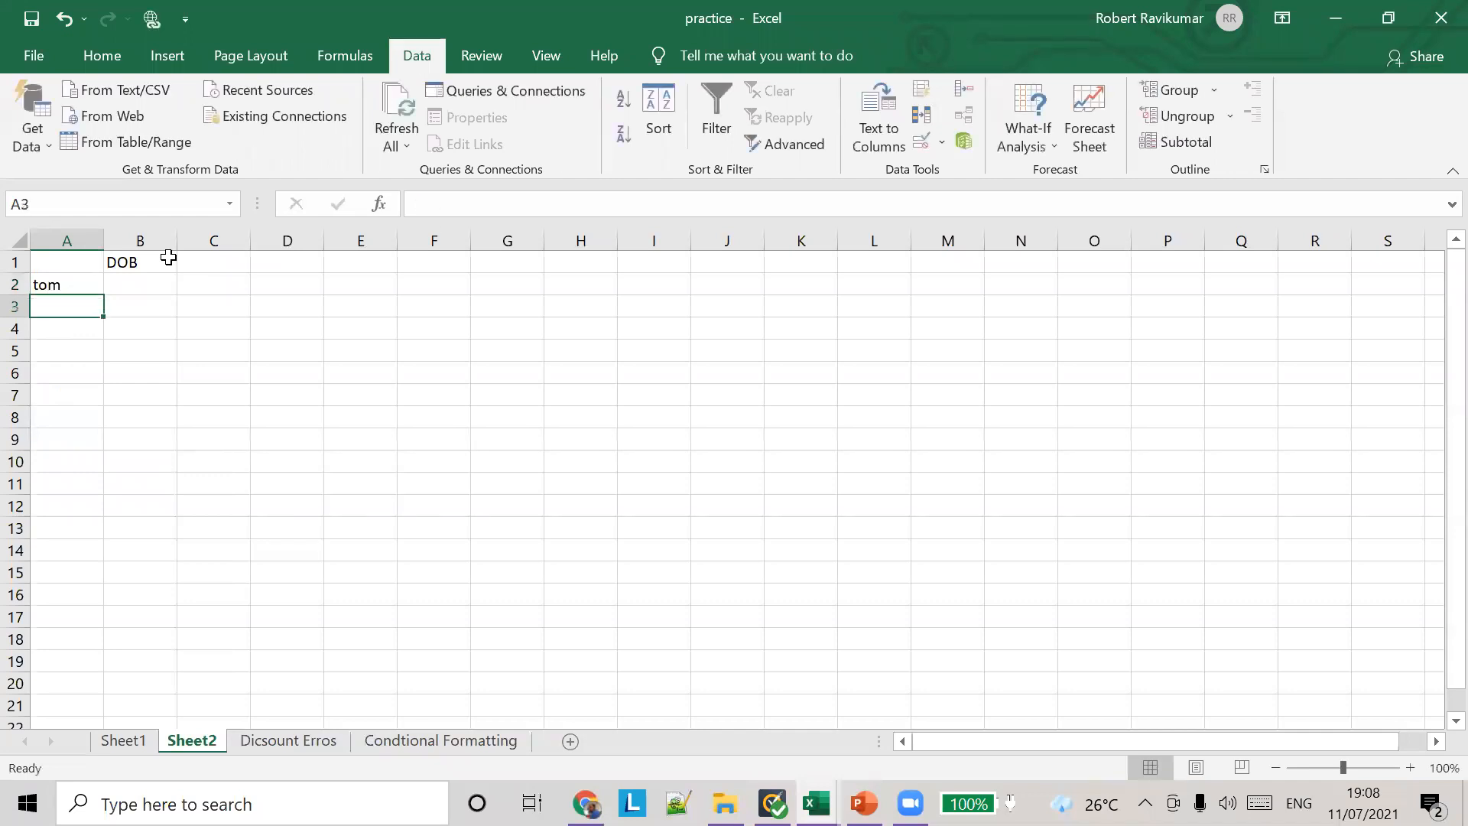
type("dick")
key("Return")
type("harry")
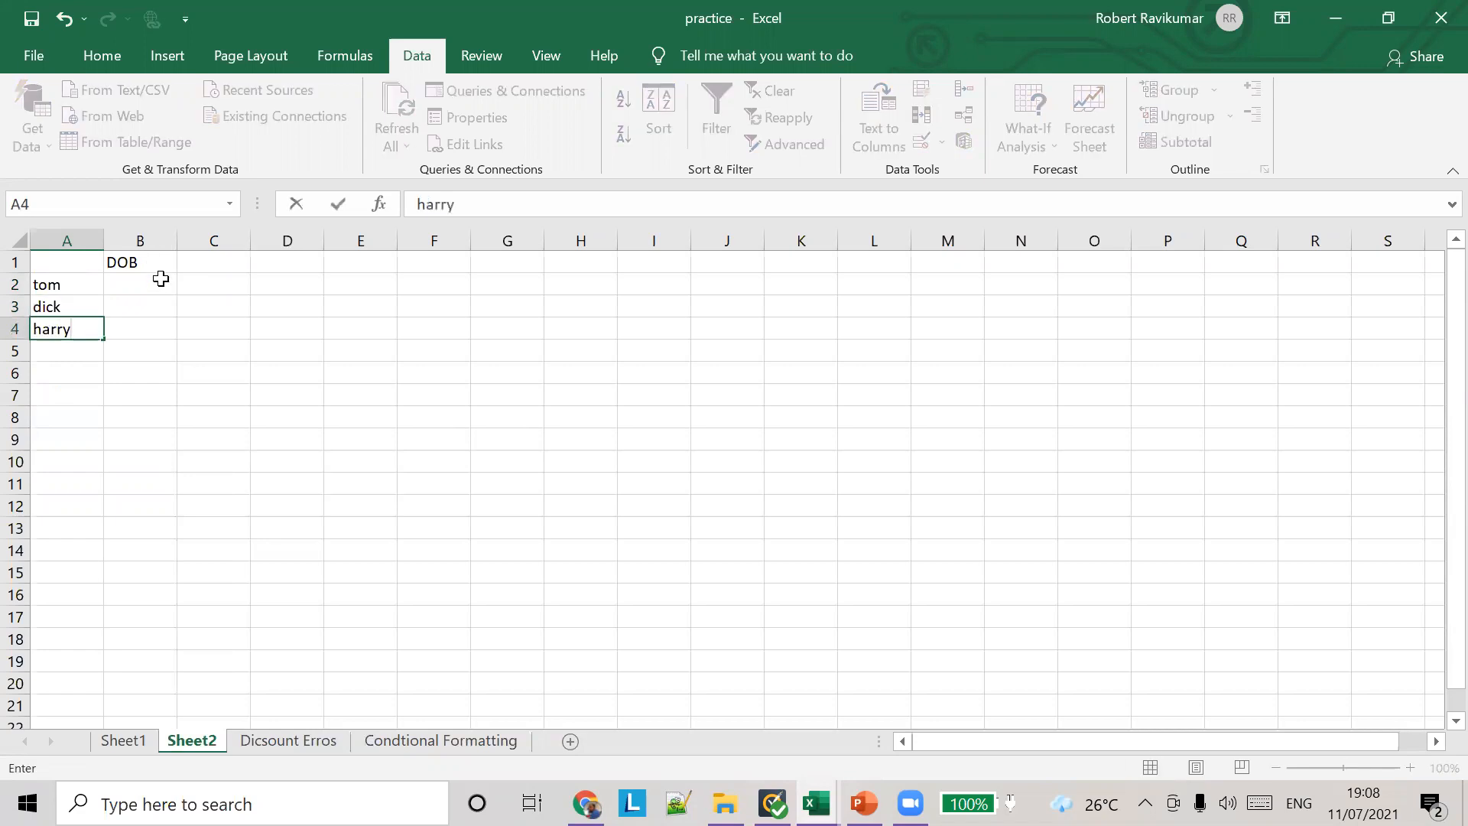
Step: Start a data validation rule for cell B2 that allows only Date values
left_click(161, 283)
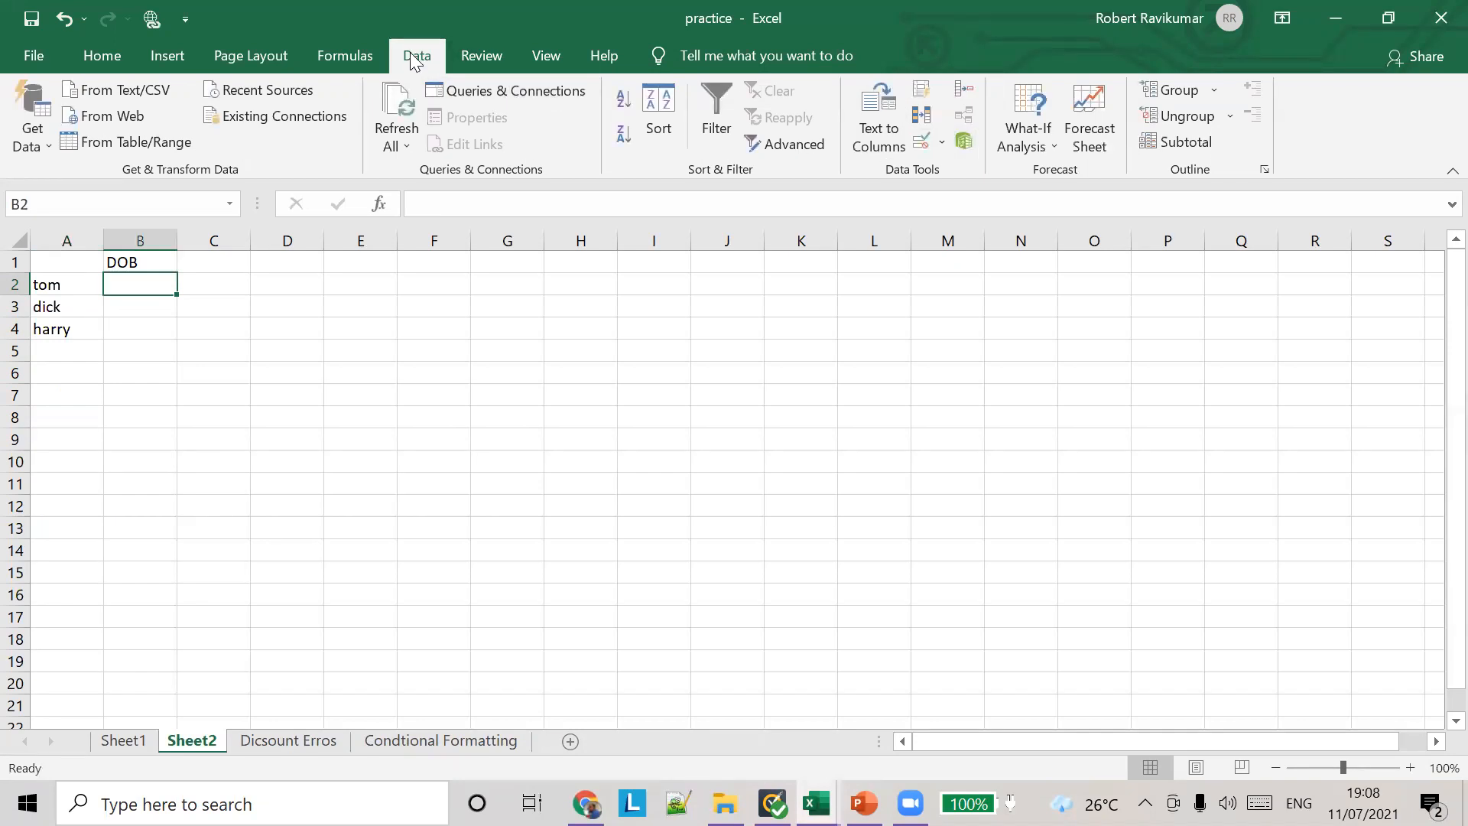
left_click(942, 141)
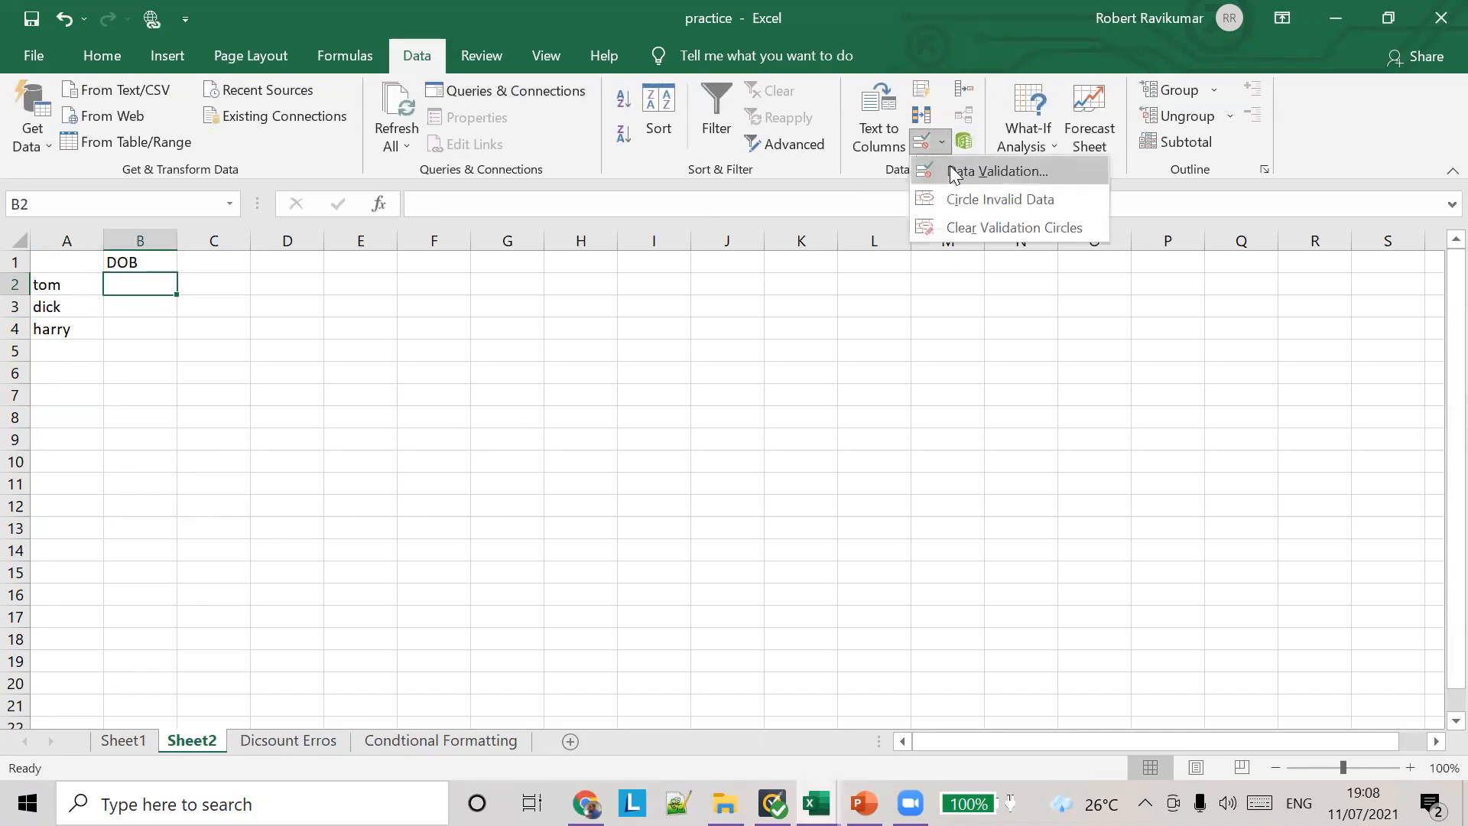
left_click(950, 165)
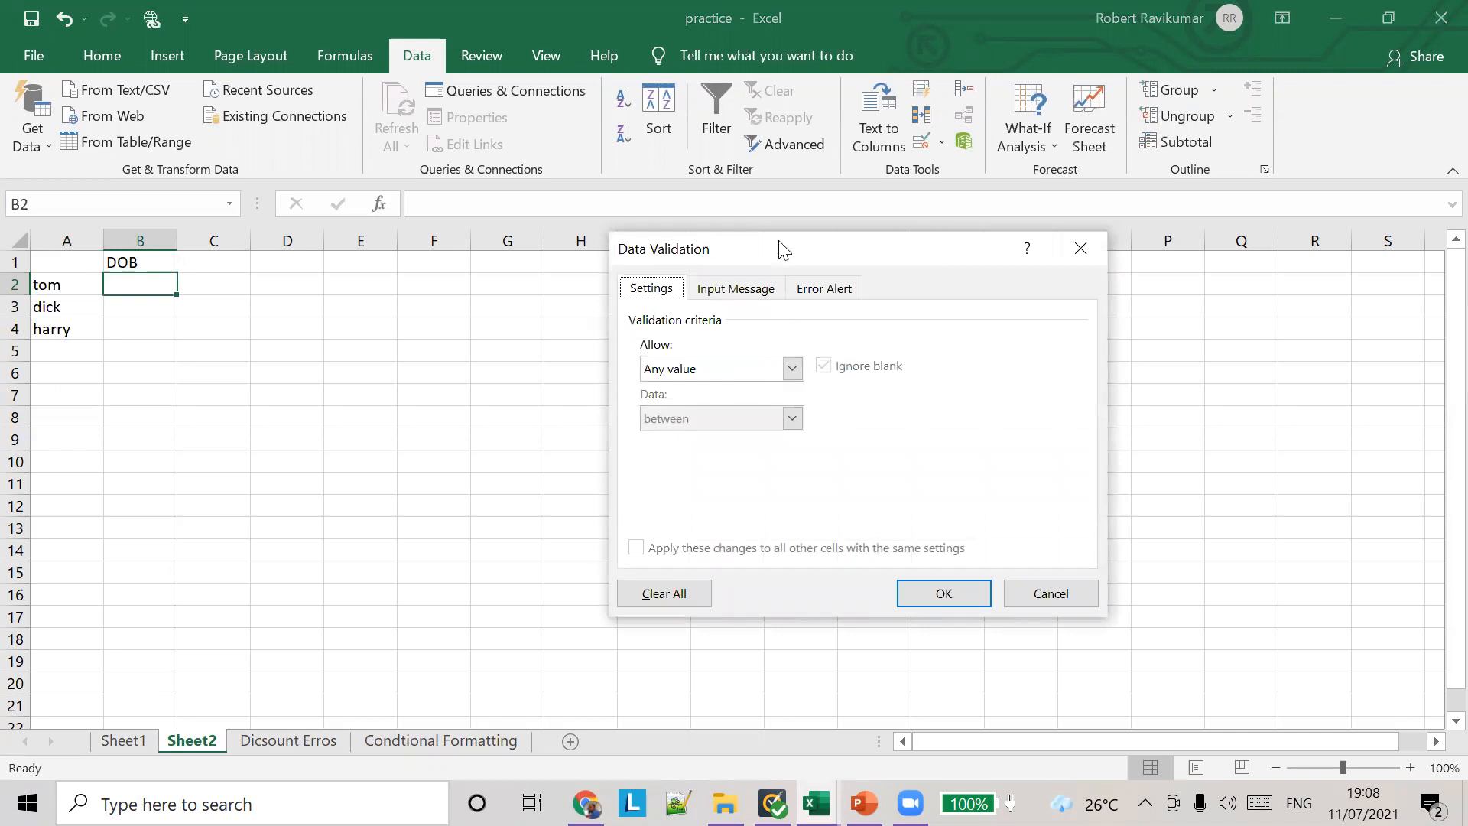
left_click_drag(783, 248, 728, 144)
left_click(735, 264)
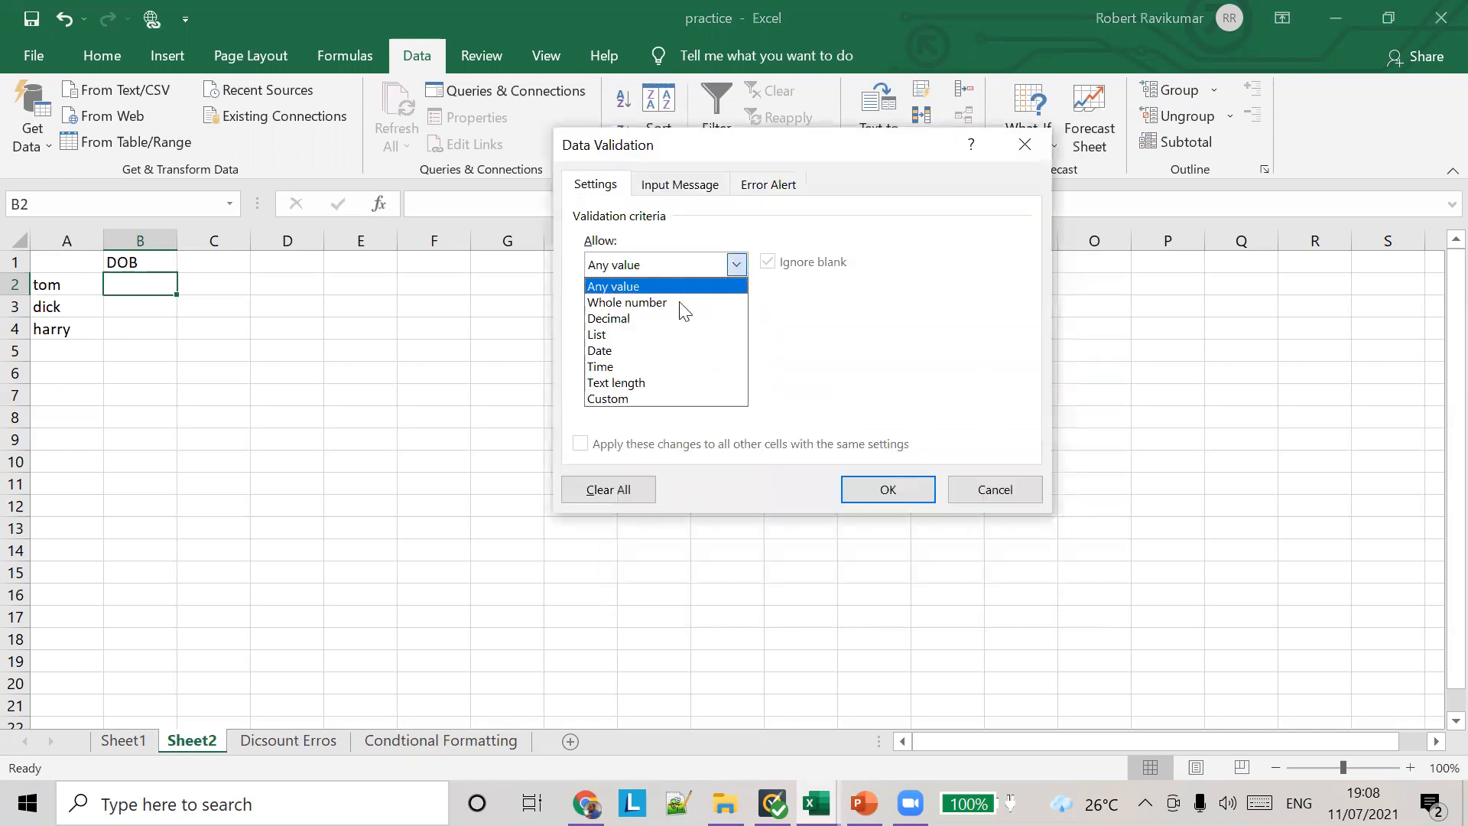
left_click(626, 350)
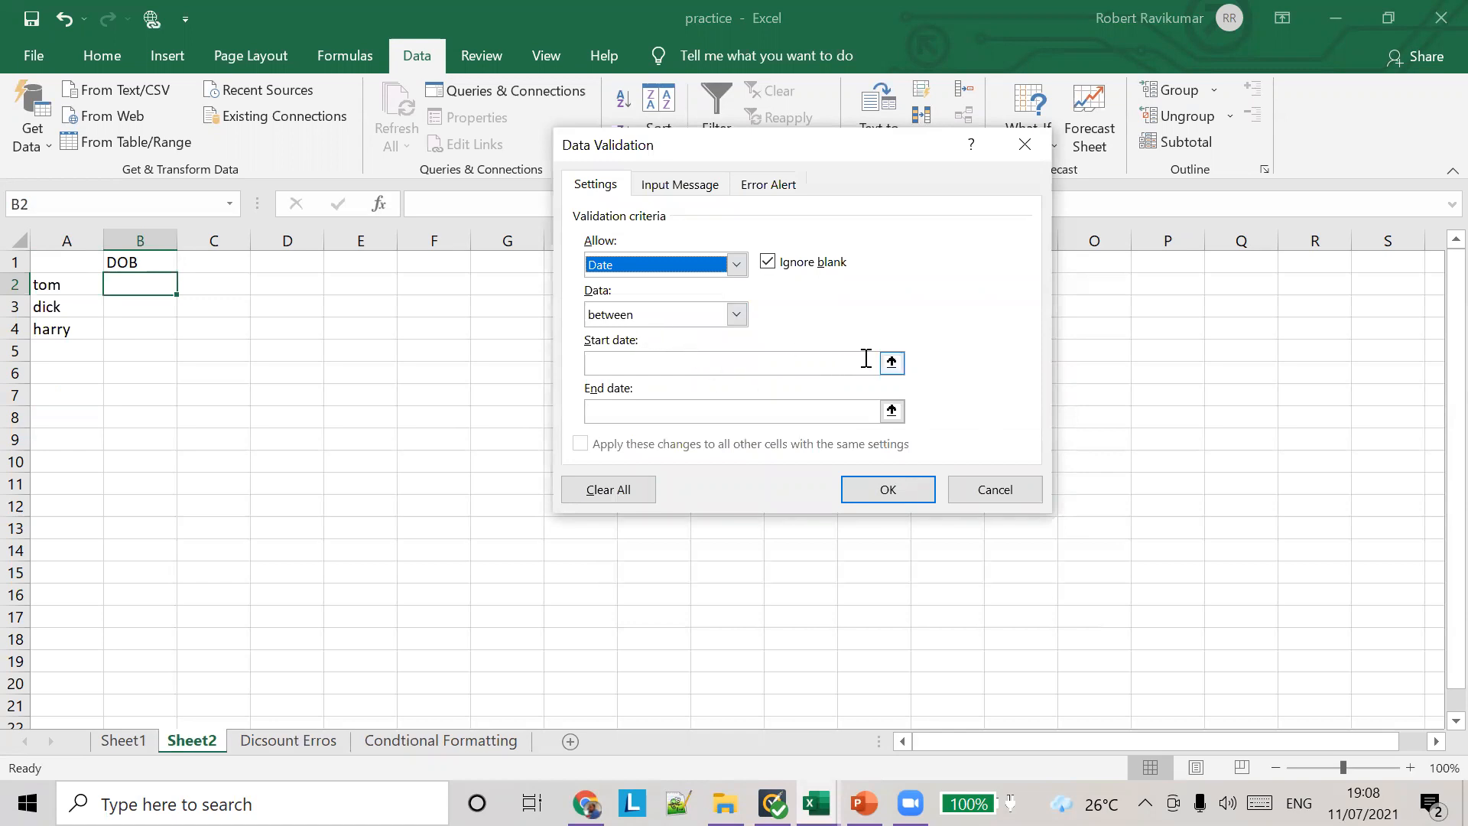
Step: Try to apply a between date rule with only the end date filled in as =TODAY()
left_click(891, 364)
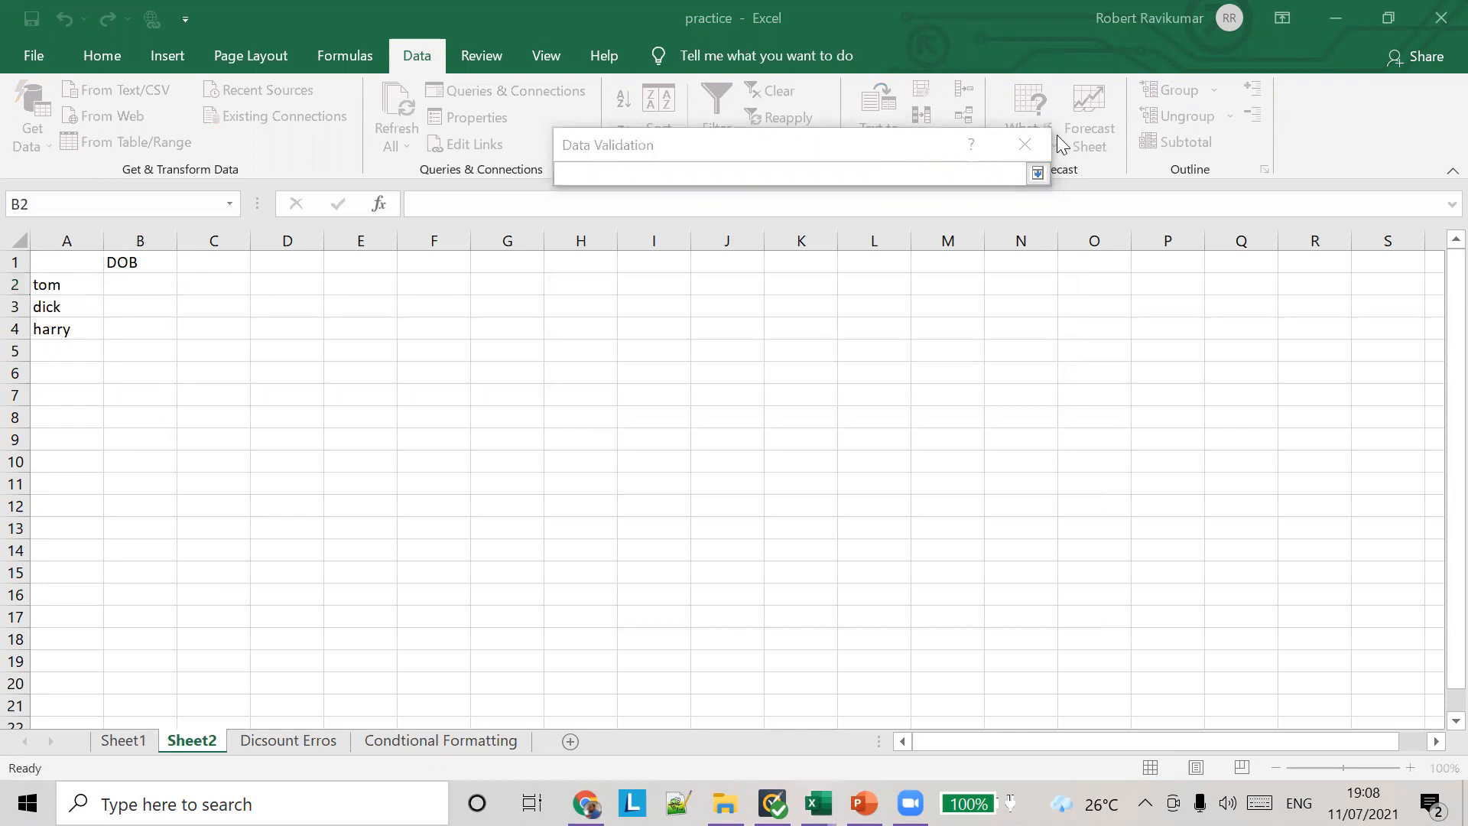
left_click(1024, 145)
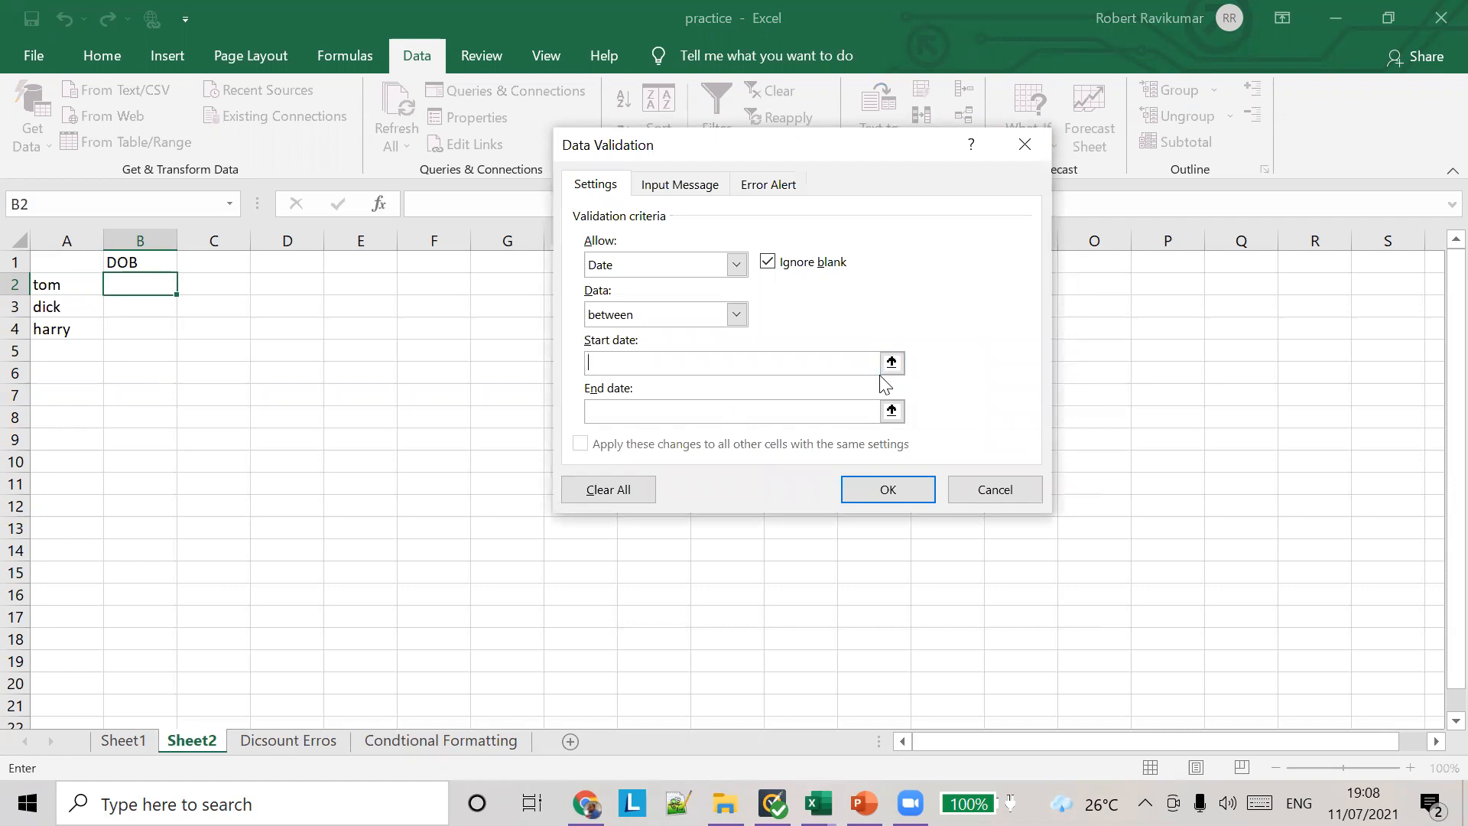
left_click(819, 415)
type("=TODAY()")
left_click(891, 496)
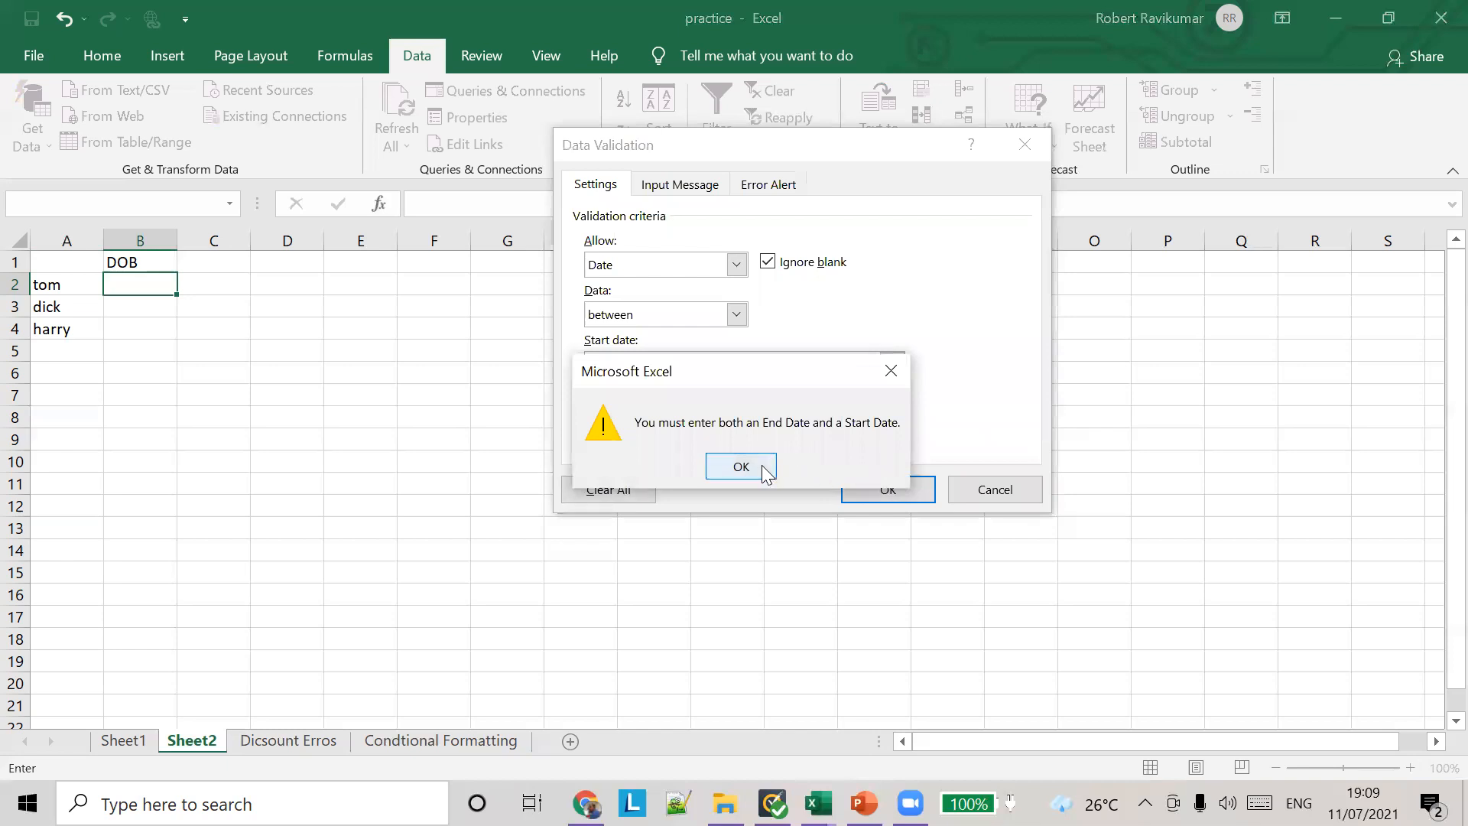
left_click(765, 471)
left_click(649, 359)
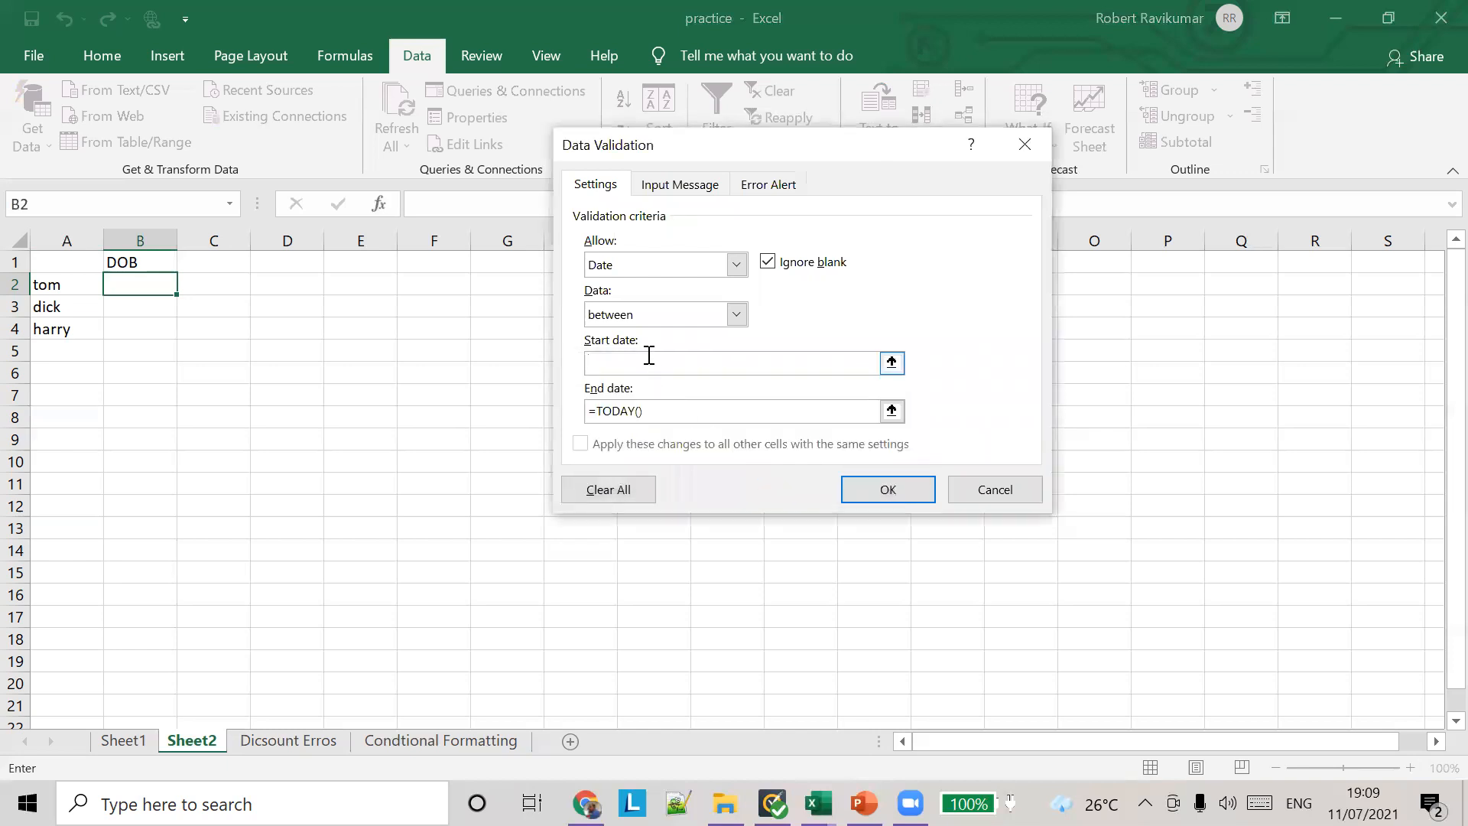
Step: Set the date rule to less than with the end date =TODAY() and apply it to B2
left_click(736, 314)
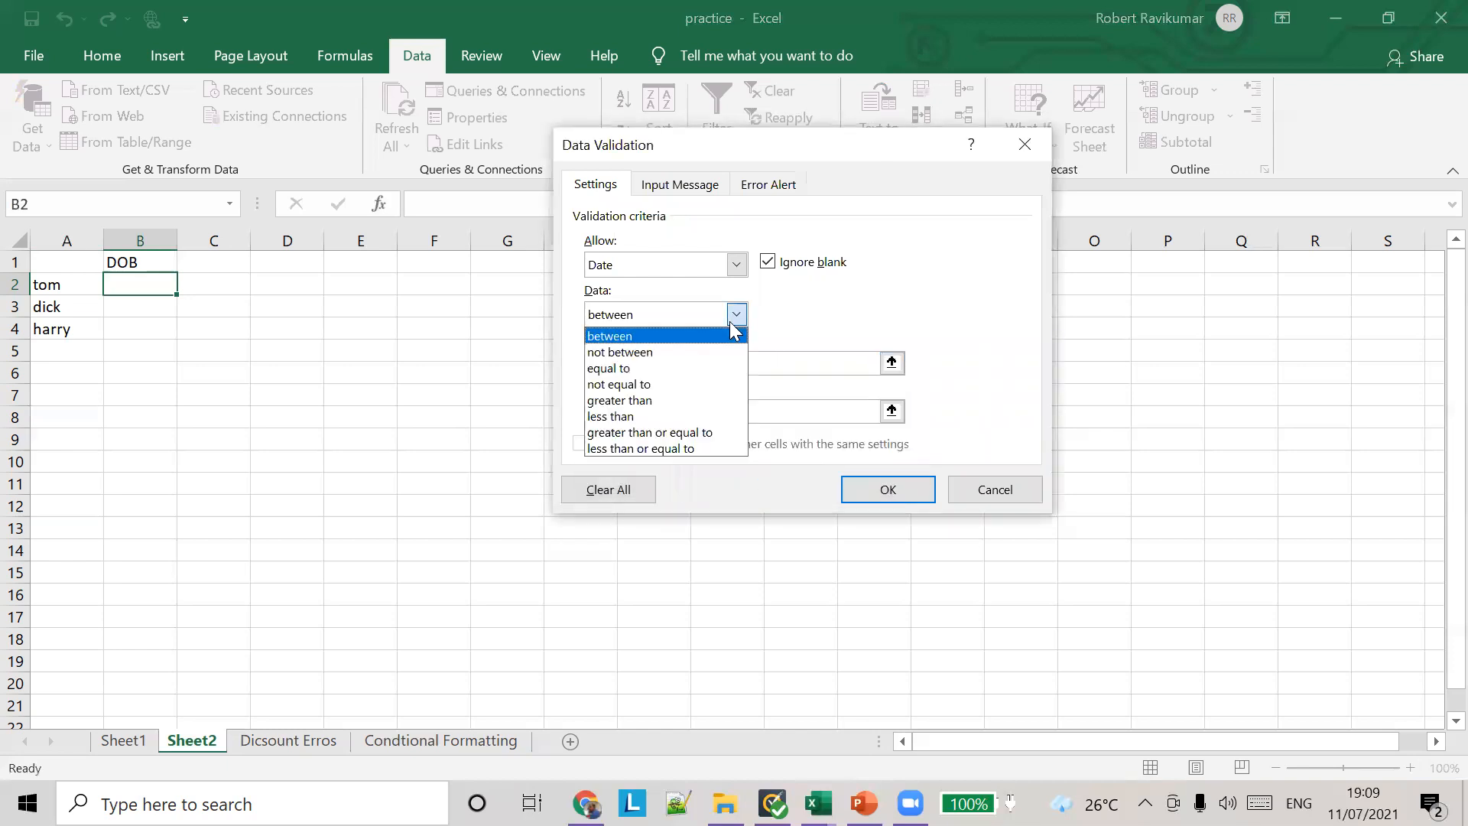
left_click(657, 416)
left_click(654, 367)
type("=todaty")
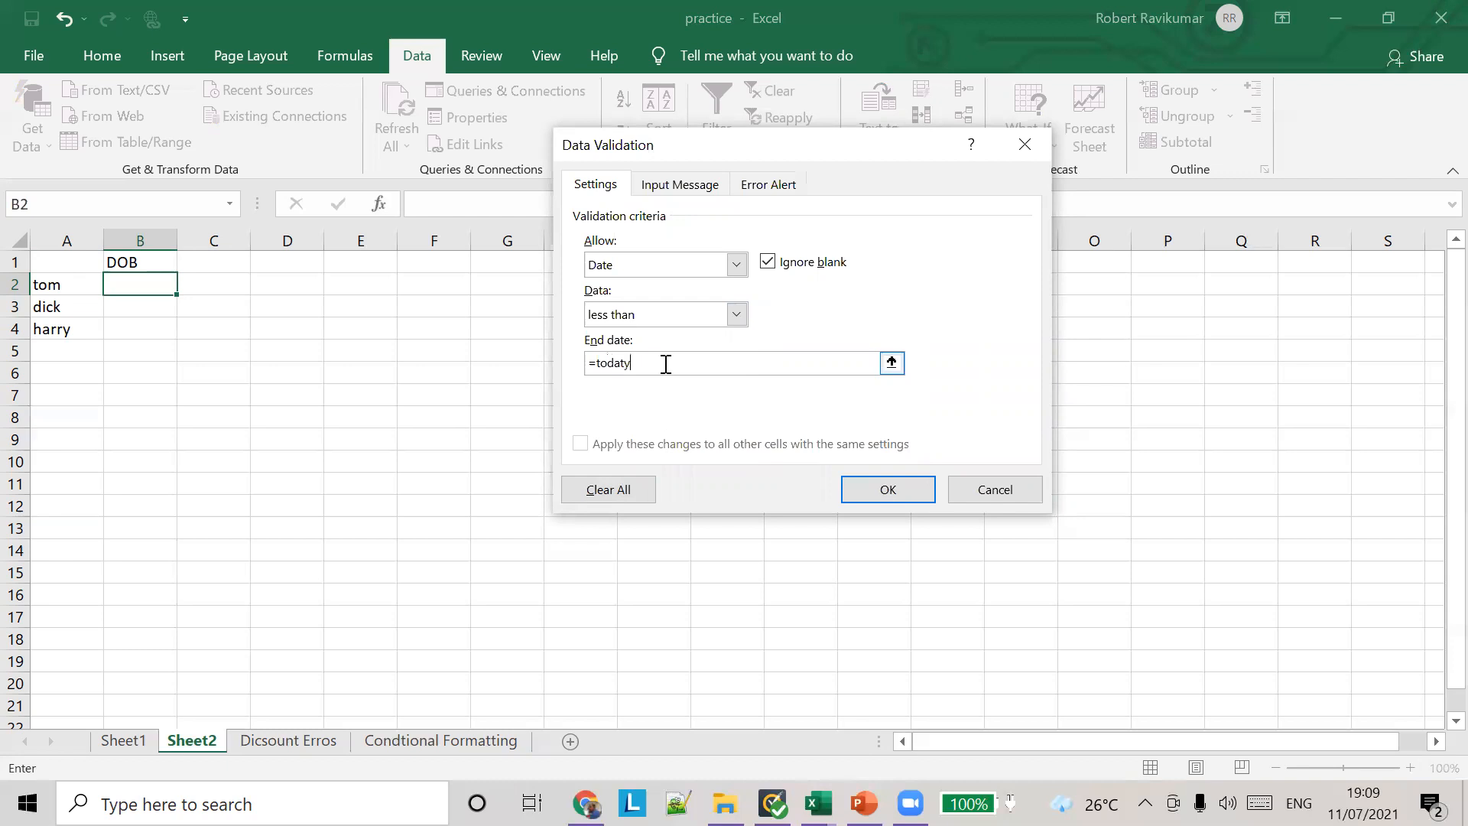
key("BackSpace")
key("BackSpace")
type("y")
left_click(862, 493)
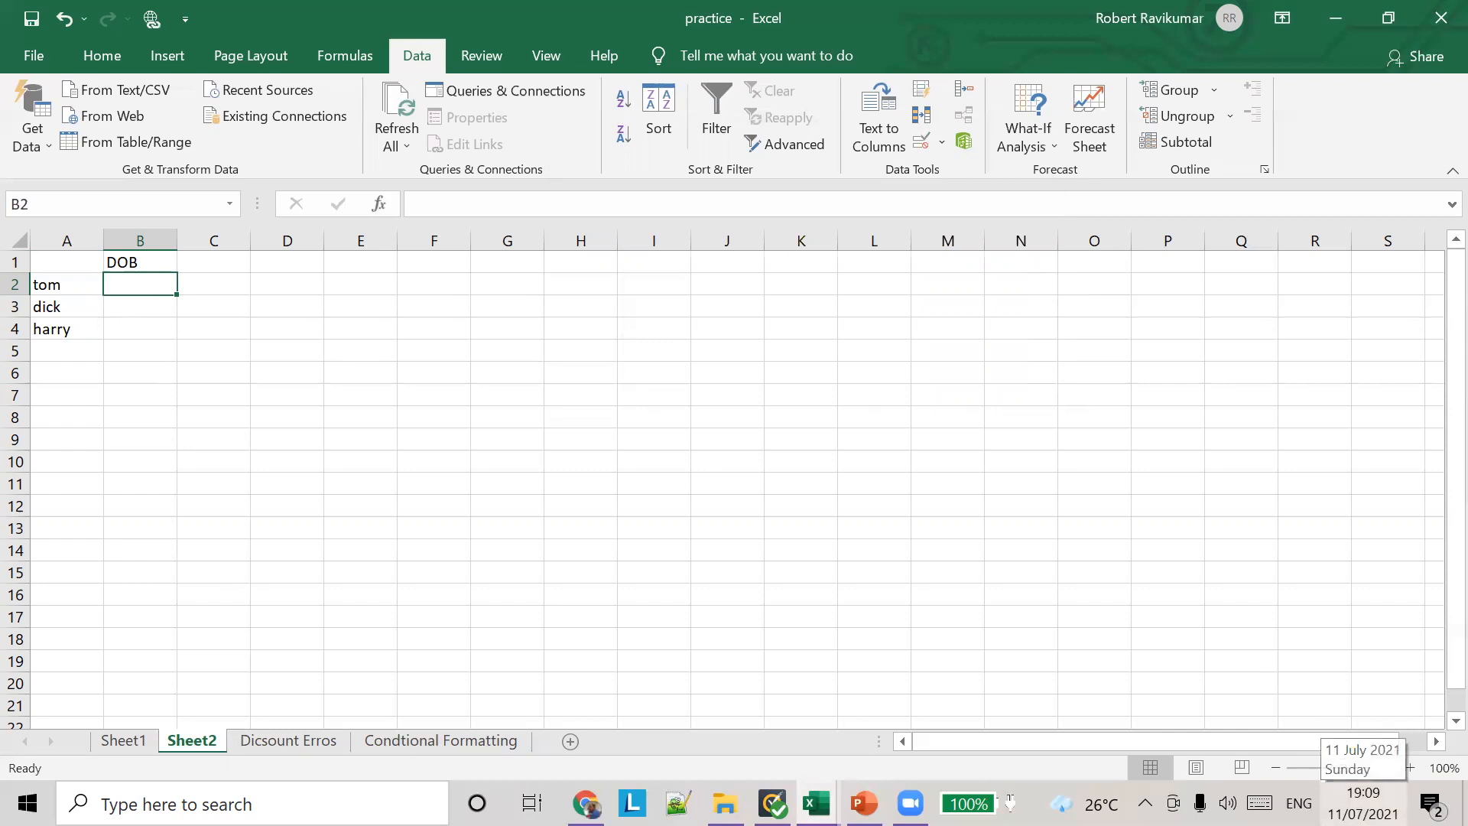
Step: Test the rule by trying to enter a date later than today in B2, and cancel the entry
type("12")
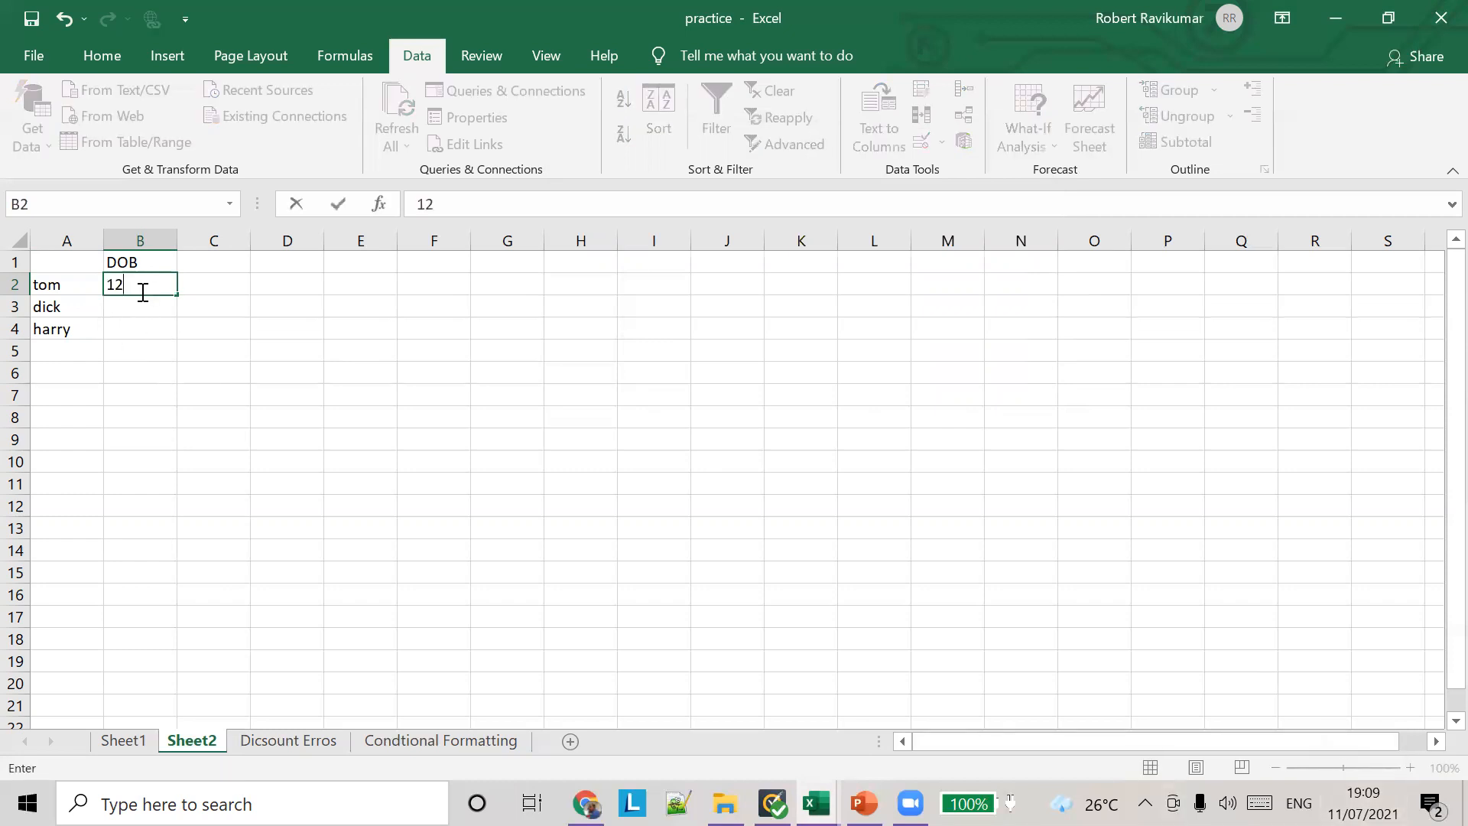
type("/7/2021")
key("Return")
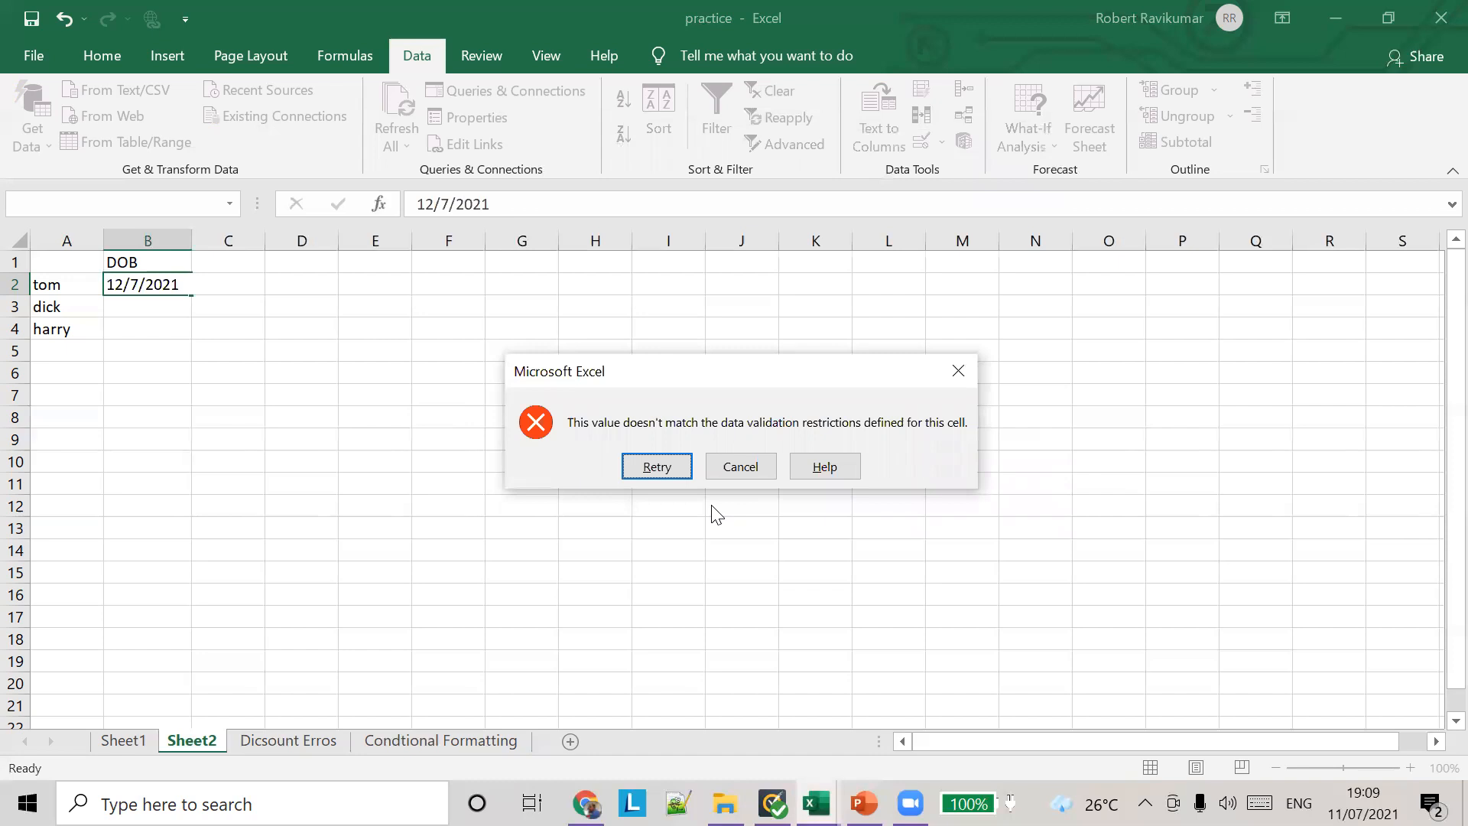
left_click(743, 466)
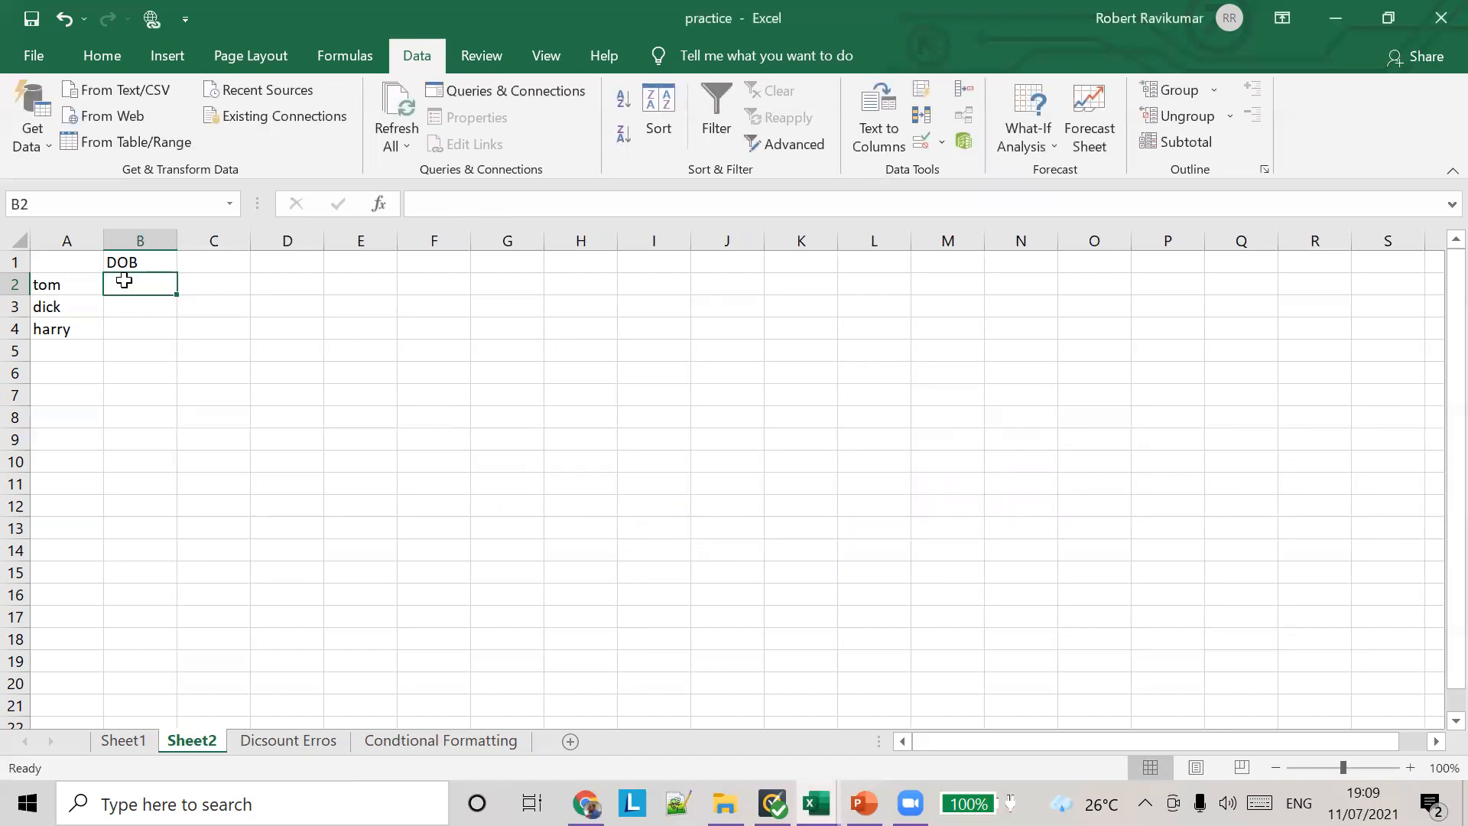
Step: Enter a past date of birth in cell B2
type("13/")
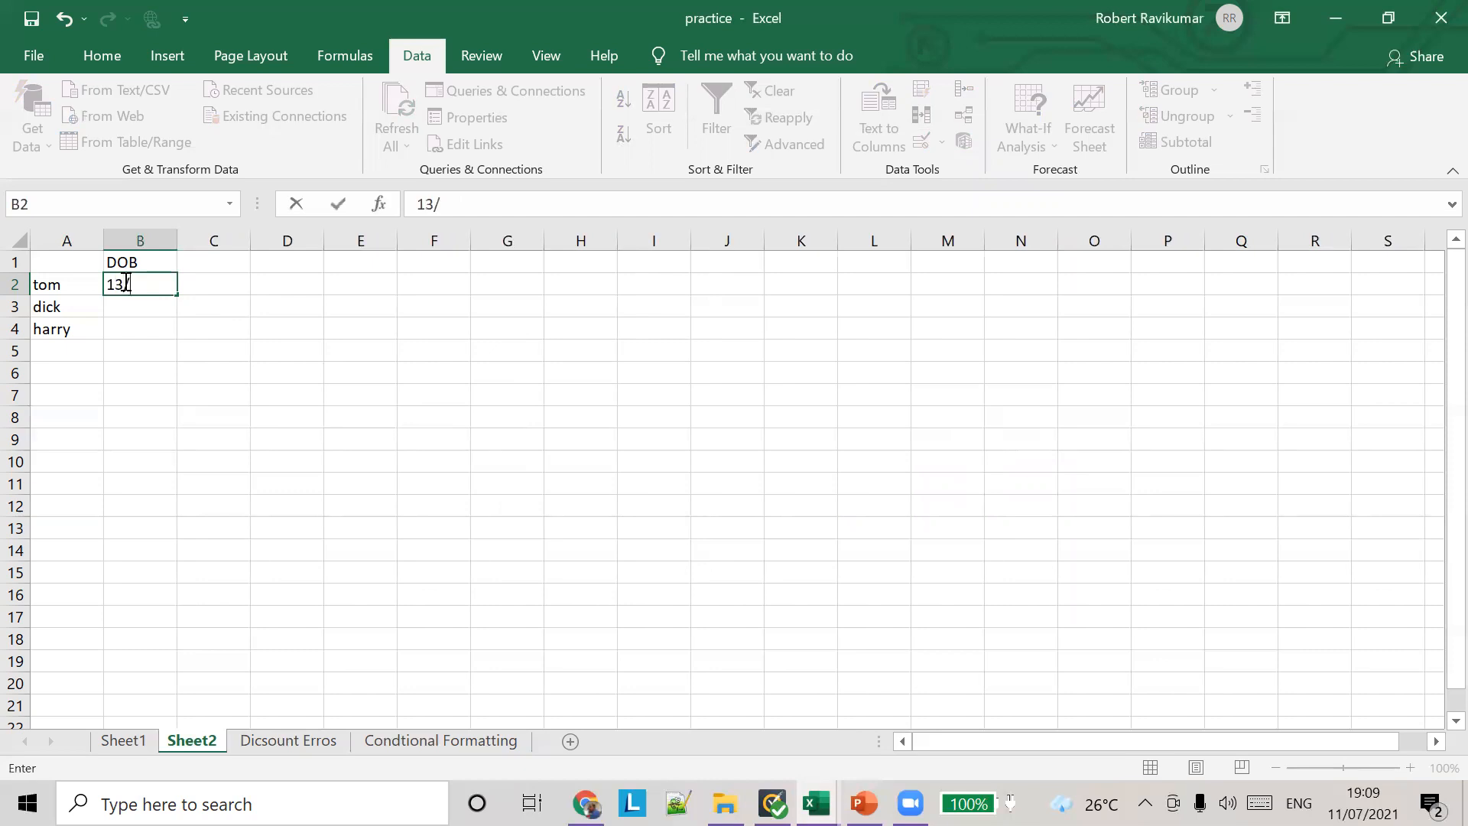
type("7/198t5")
key("BackSpace")
key("BackSpace")
type("5")
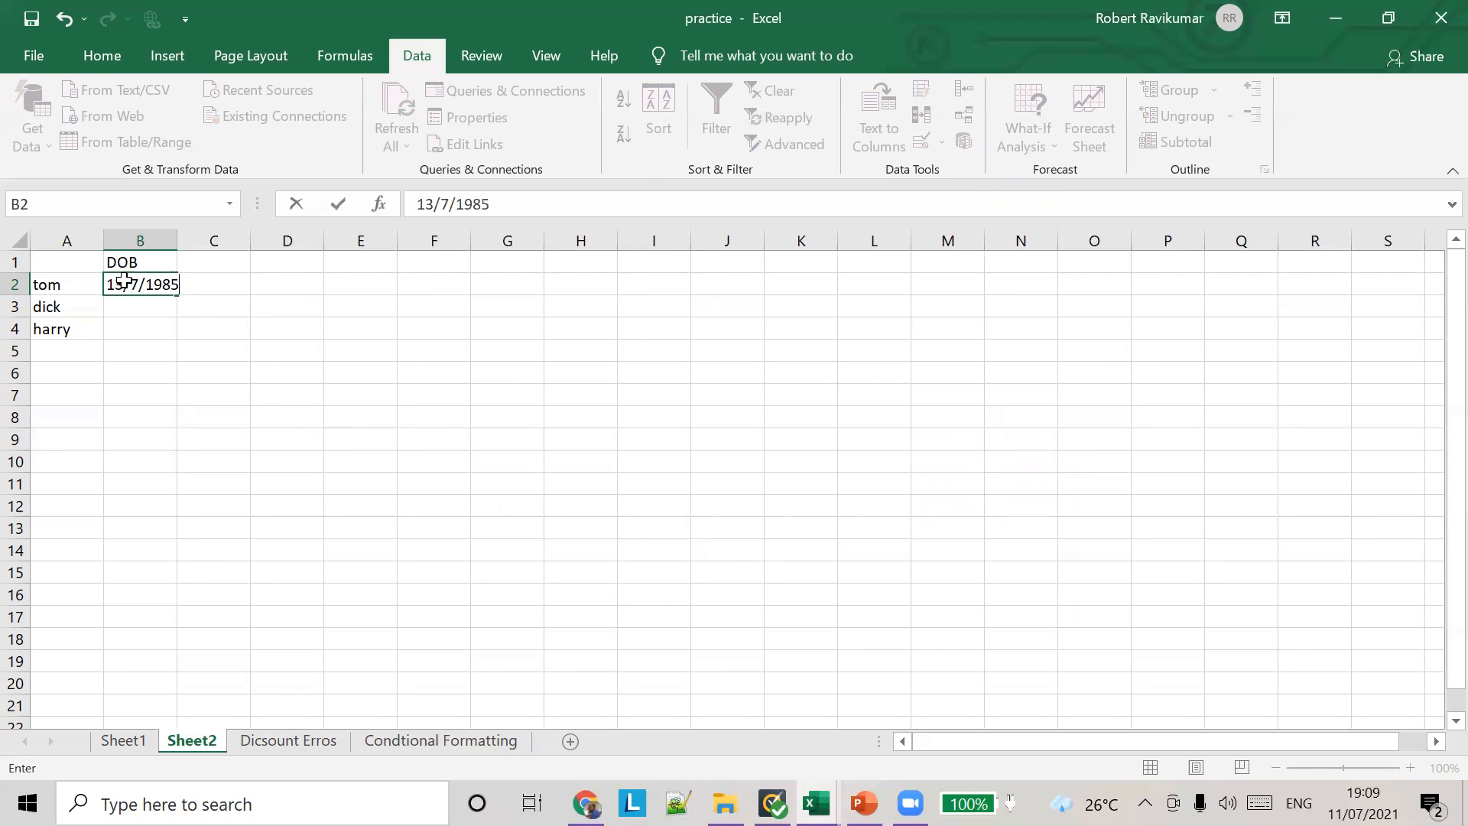
key("Tab")
left_click(171, 283)
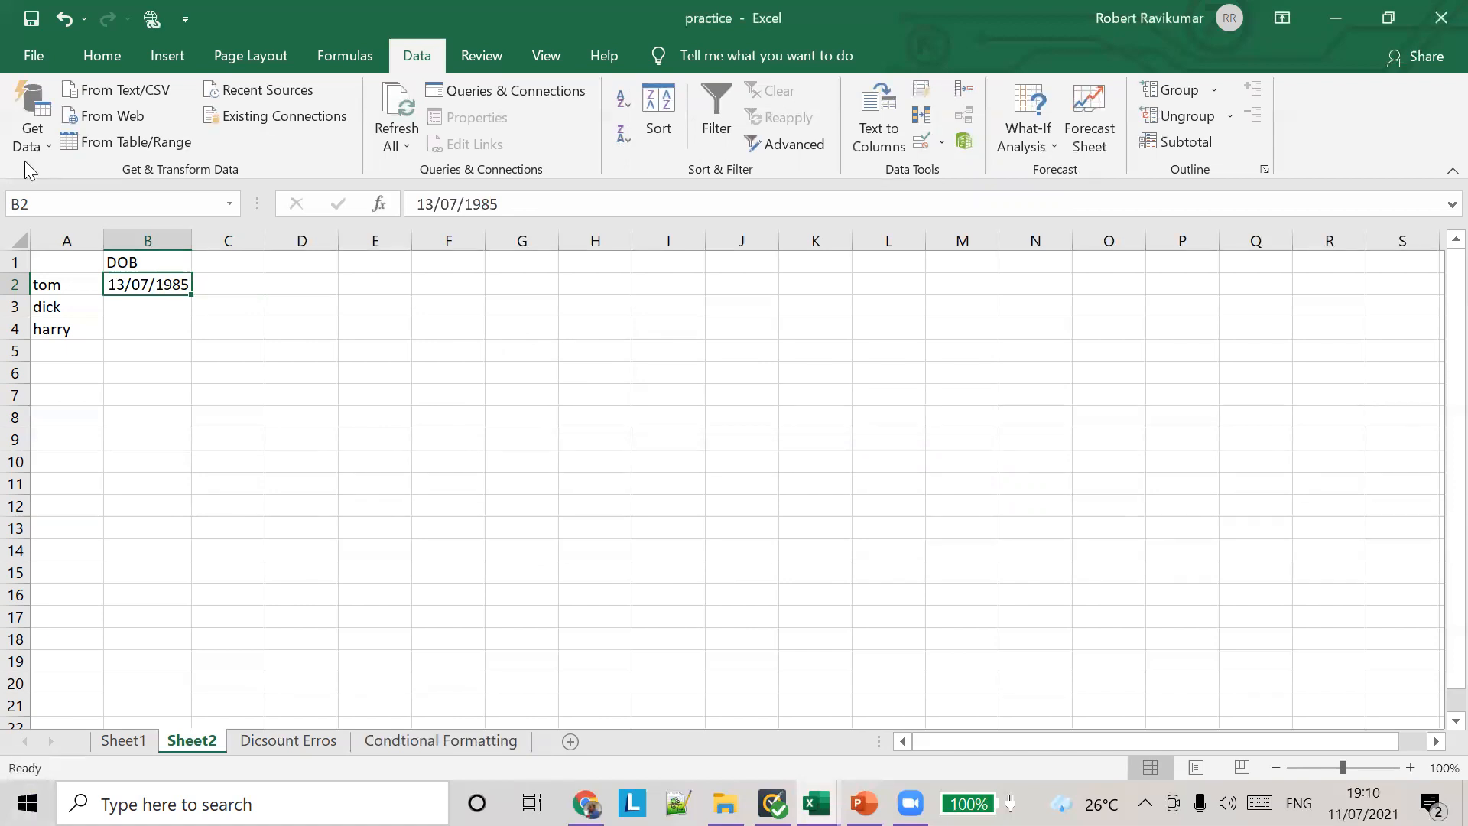
Step: Fill the date and its validation rule from B2 down to B4
left_click(237, 282)
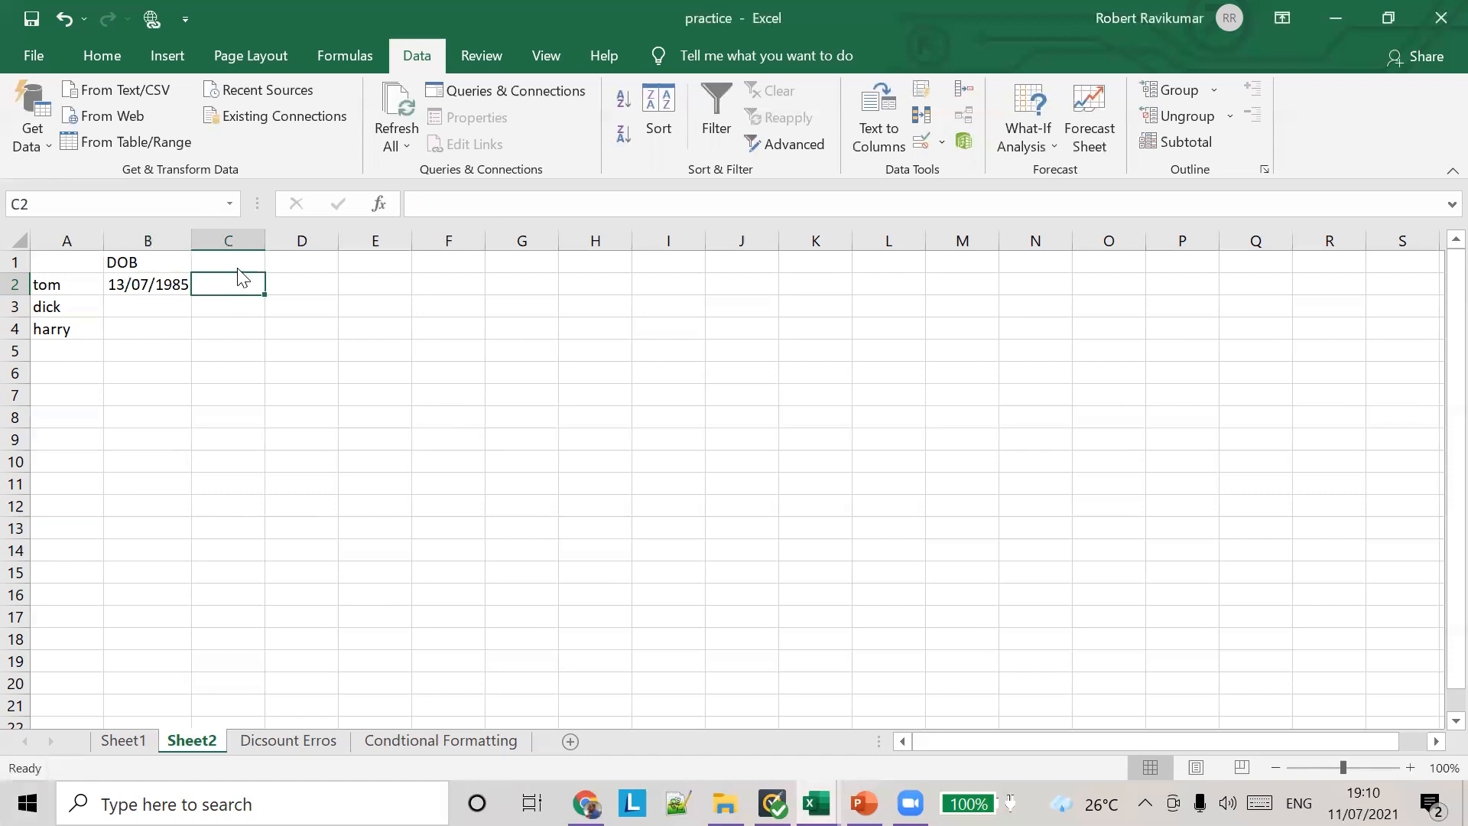
left_click(237, 267)
key("Down")
left_click(168, 292)
left_click_drag(191, 295, 196, 344)
Step: Change the day and month of the date of birth in cell B3
left_click(166, 314)
left_click_drag(434, 208, 405, 208)
type("17/07/1985")
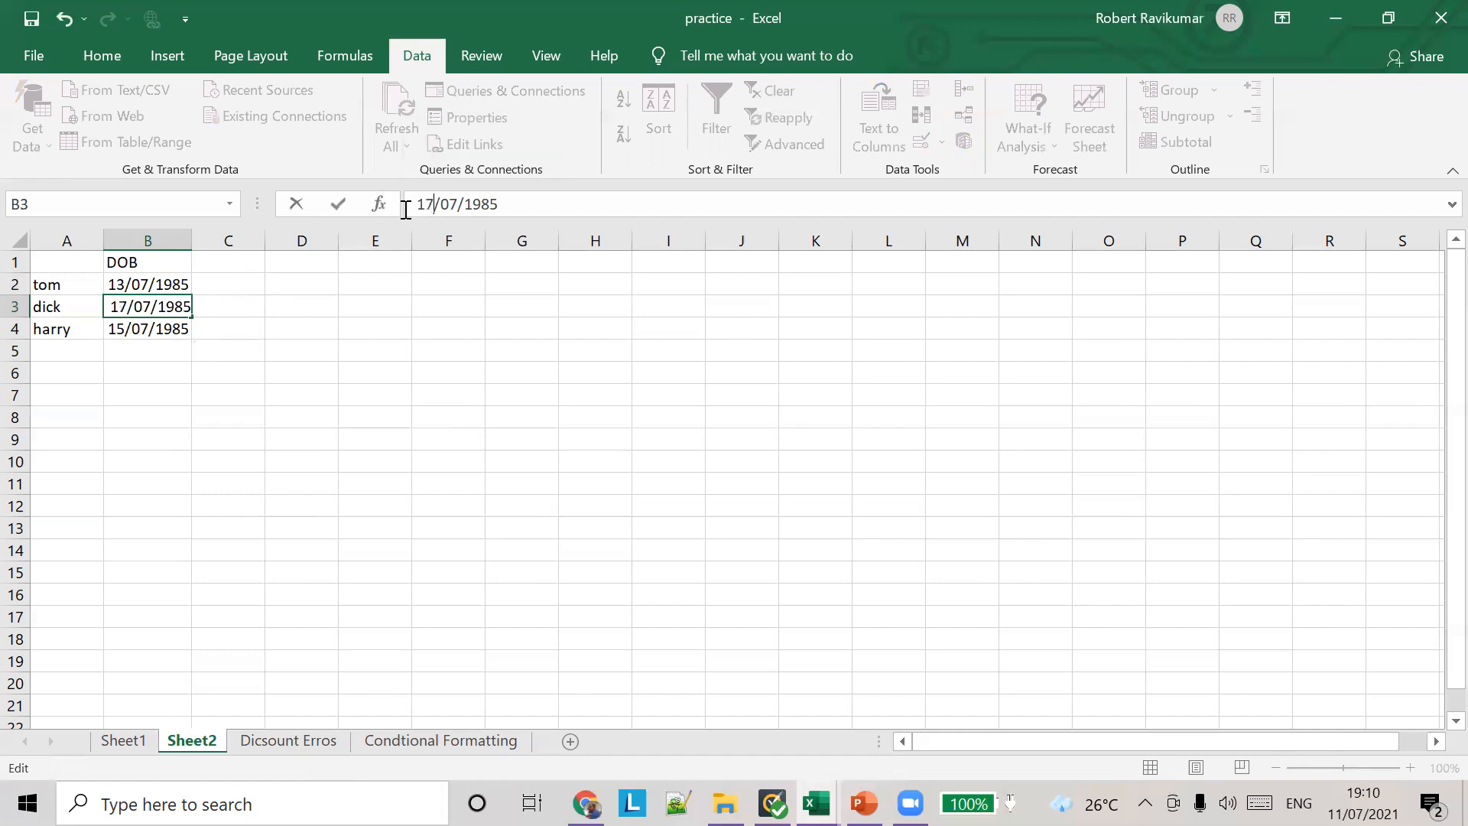
key("BackSpace")
type("9")
key("Tab")
key("Left")
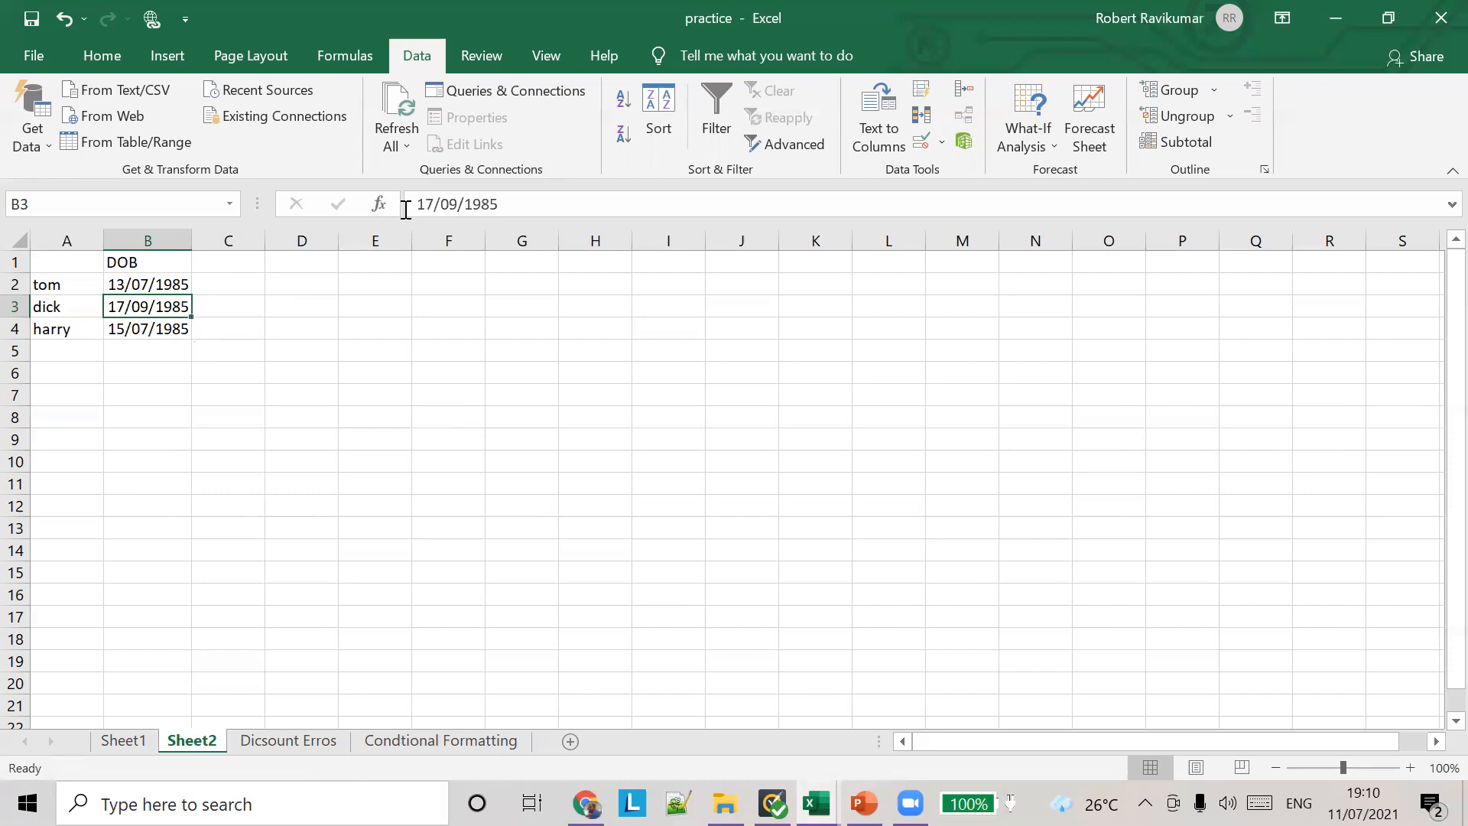
Step: Check the data validation settings that were copied to cell B4, and close them without changes
key("Down")
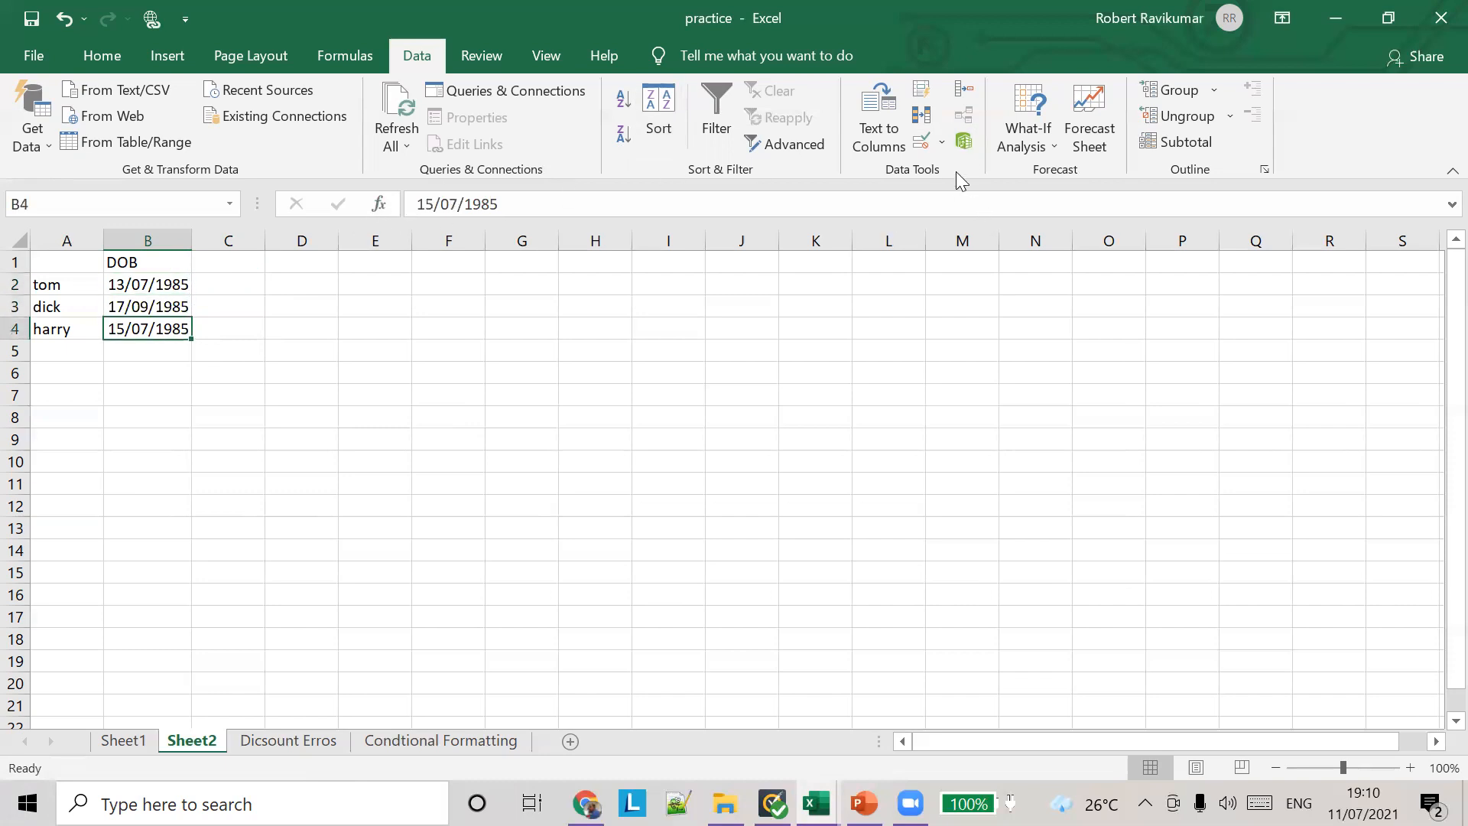
left_click(941, 143)
left_click(937, 173)
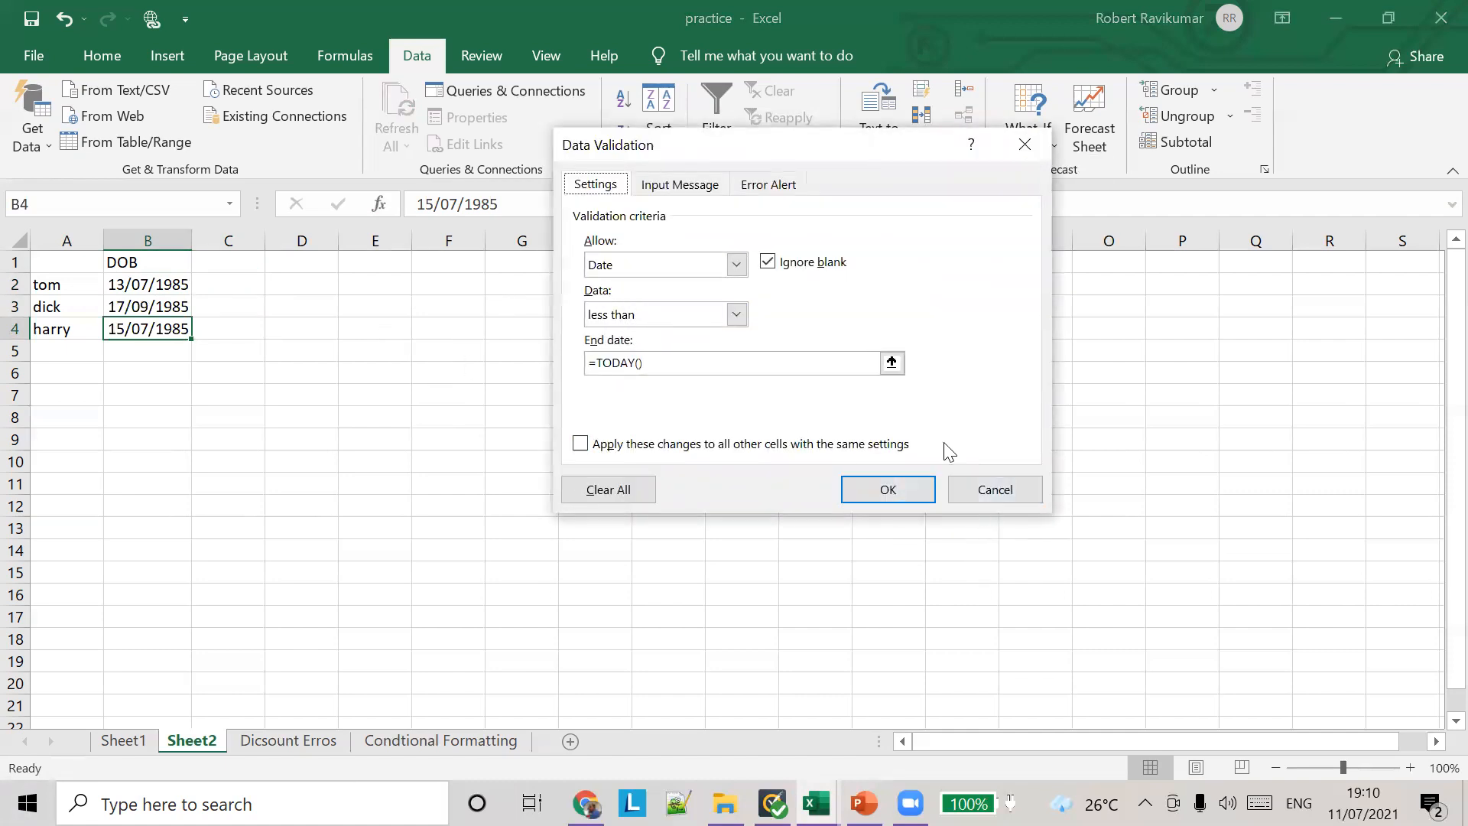
left_click(990, 490)
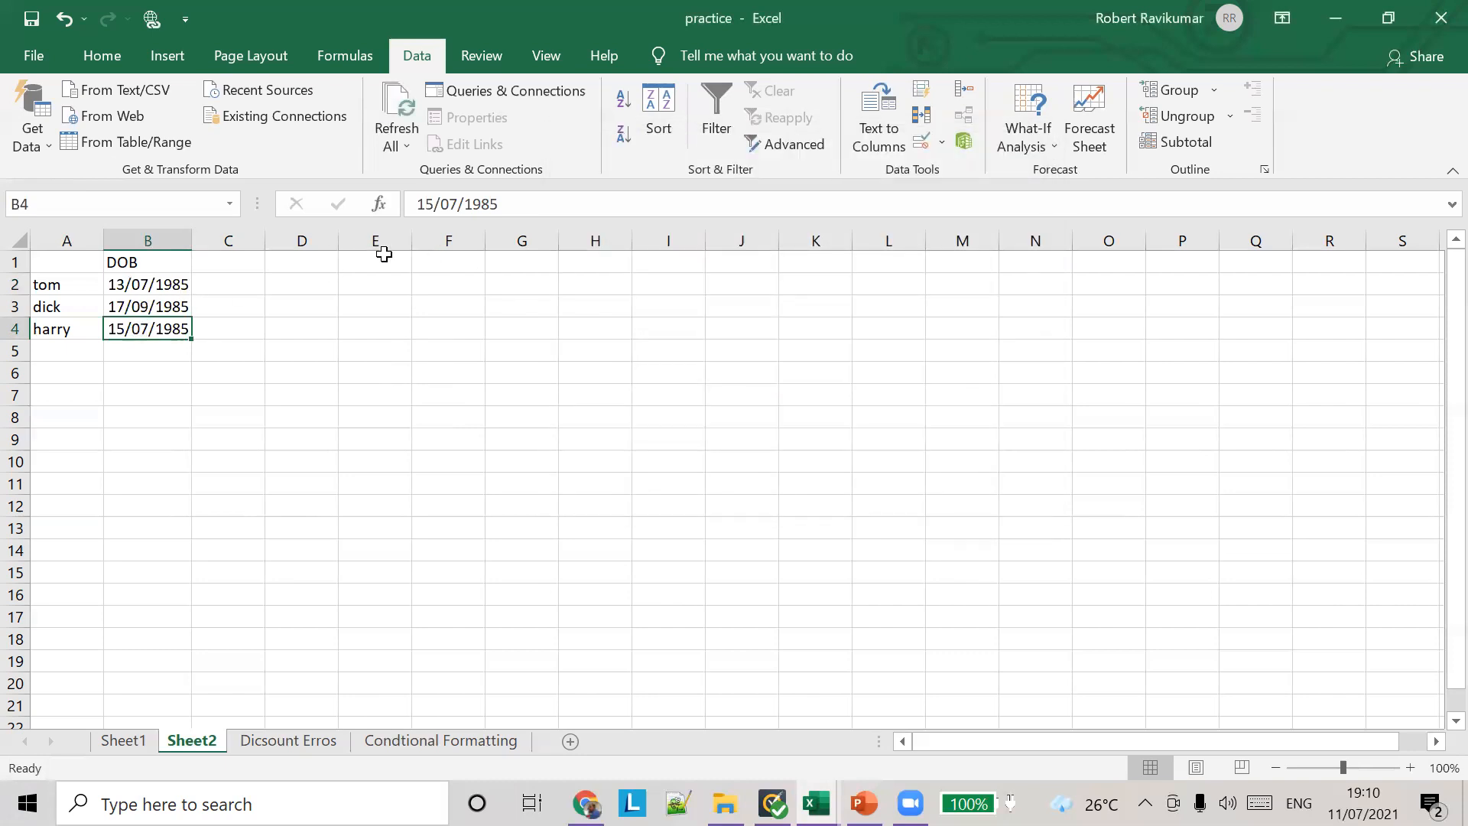
Step: Try to change the date in B4 to one later than today, and cancel the entry
double_click(429, 203)
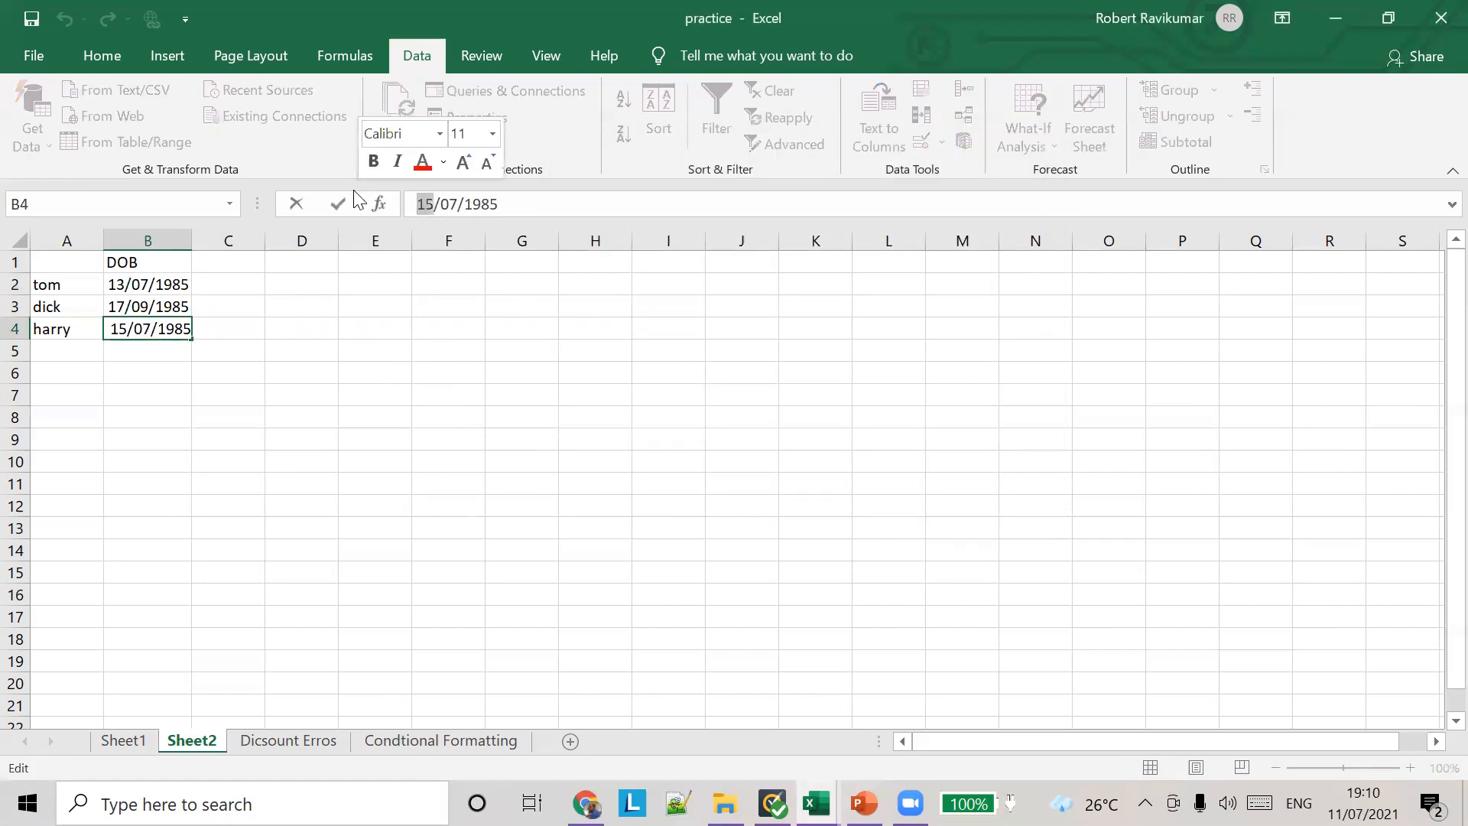
type("23")
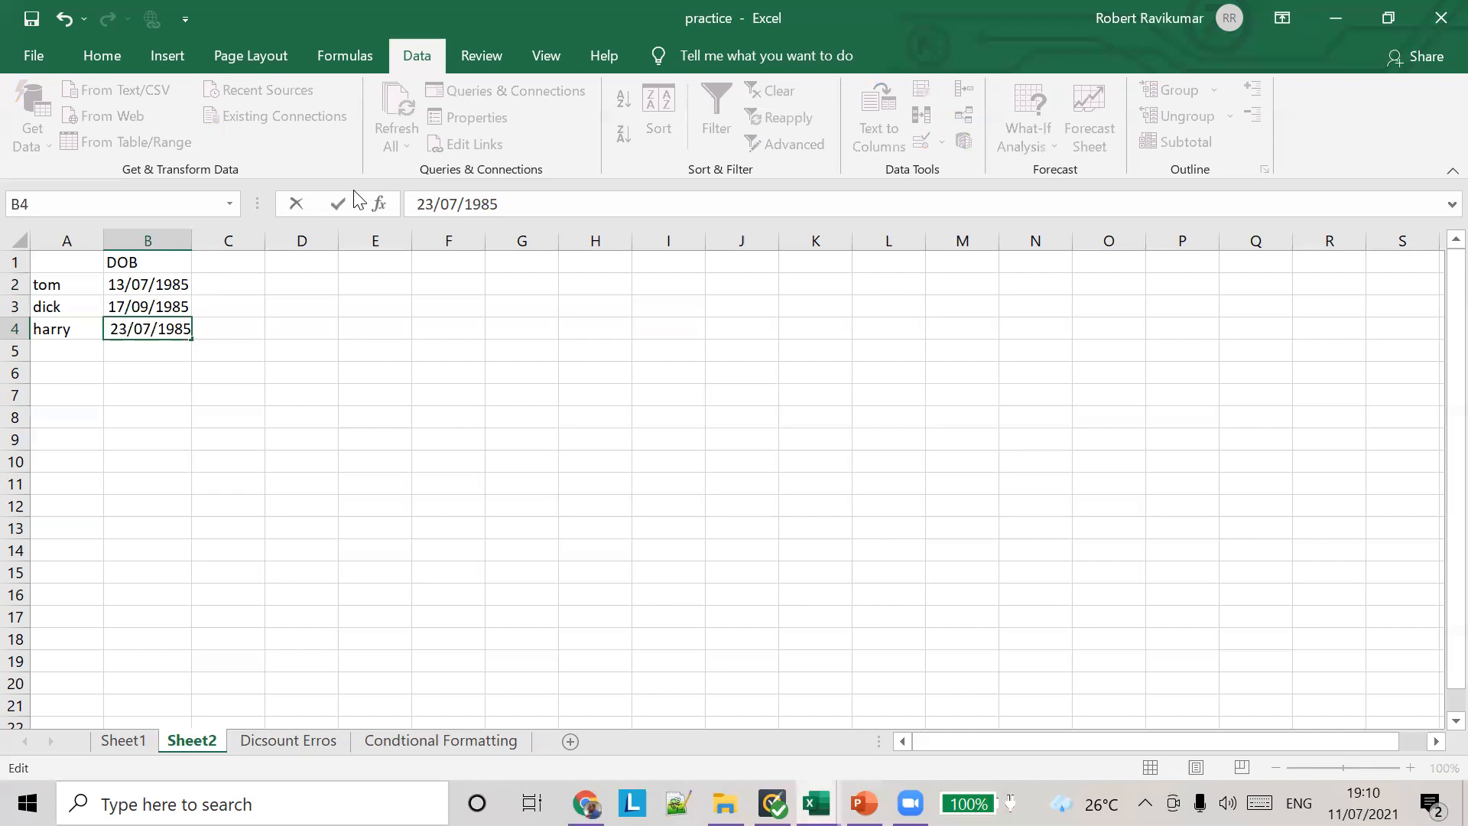
key("shift+Right")
key("shift+Right")
key("shift+Right")
key("shift+Right")
type("2021")
key("Return")
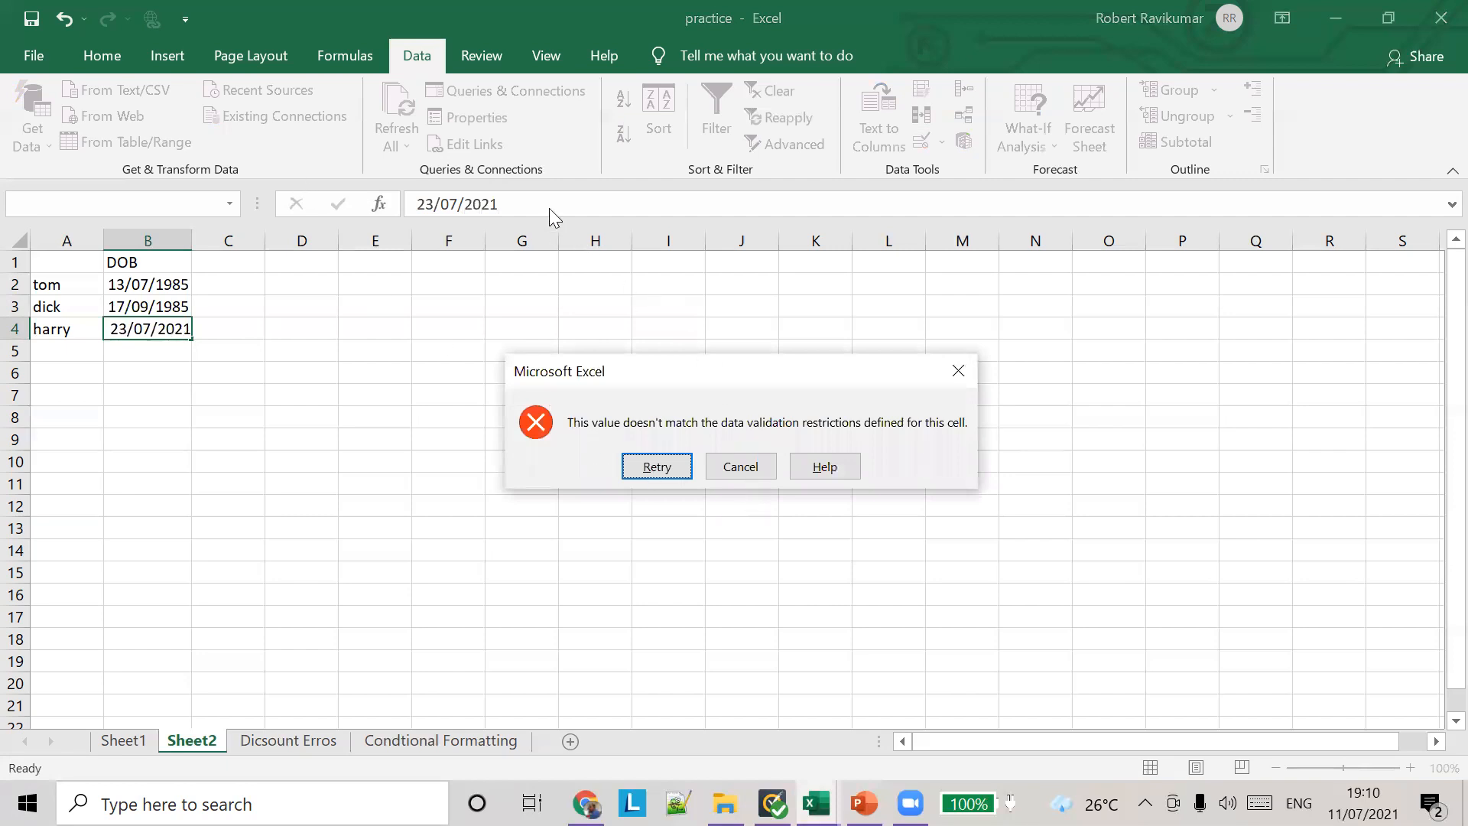
left_click(738, 466)
Step: Change only the year of the date of birth in cell B4
left_click(497, 203)
double_click(482, 203)
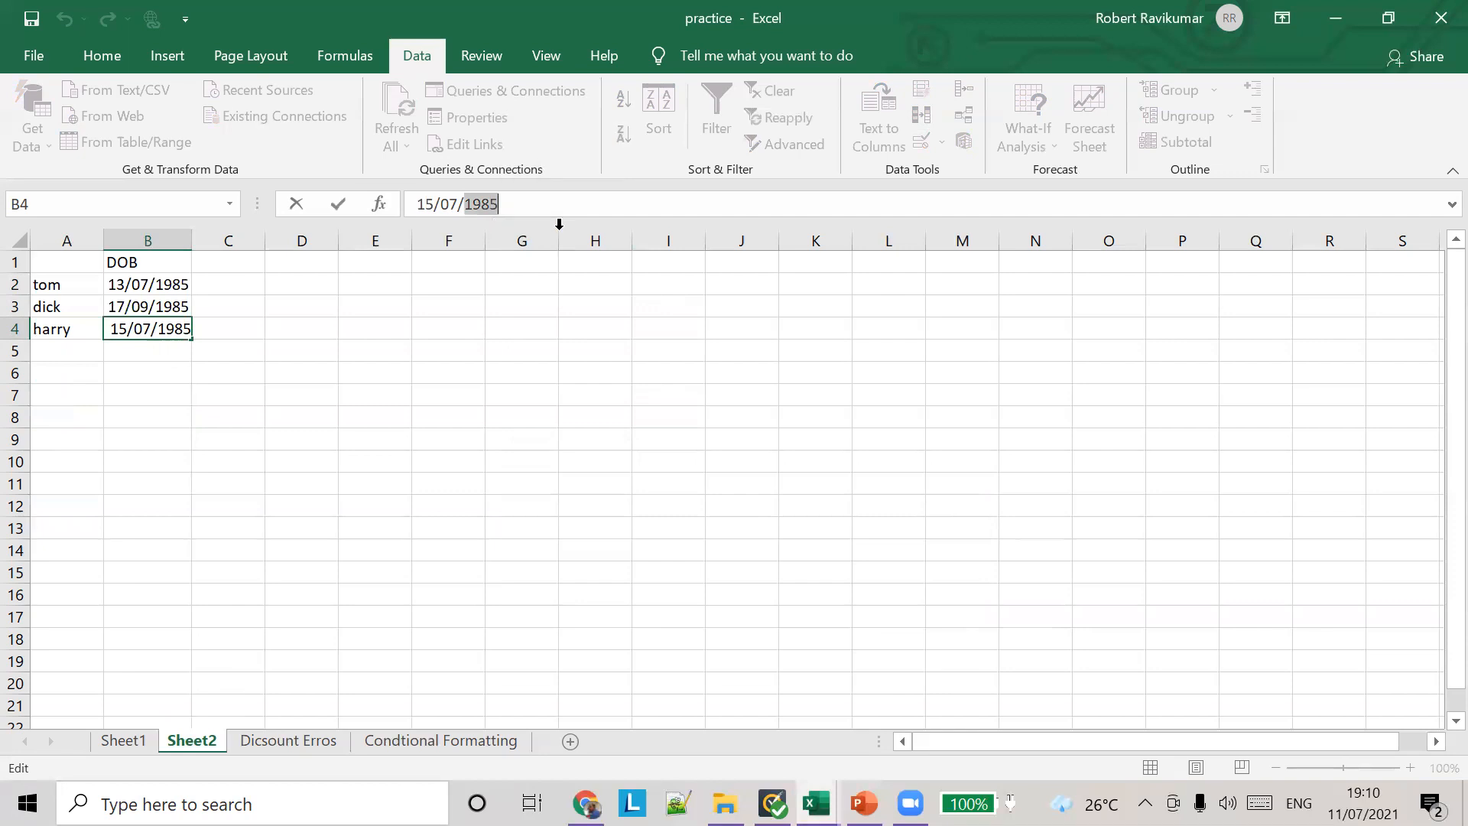
type("1989")
key("Tab")
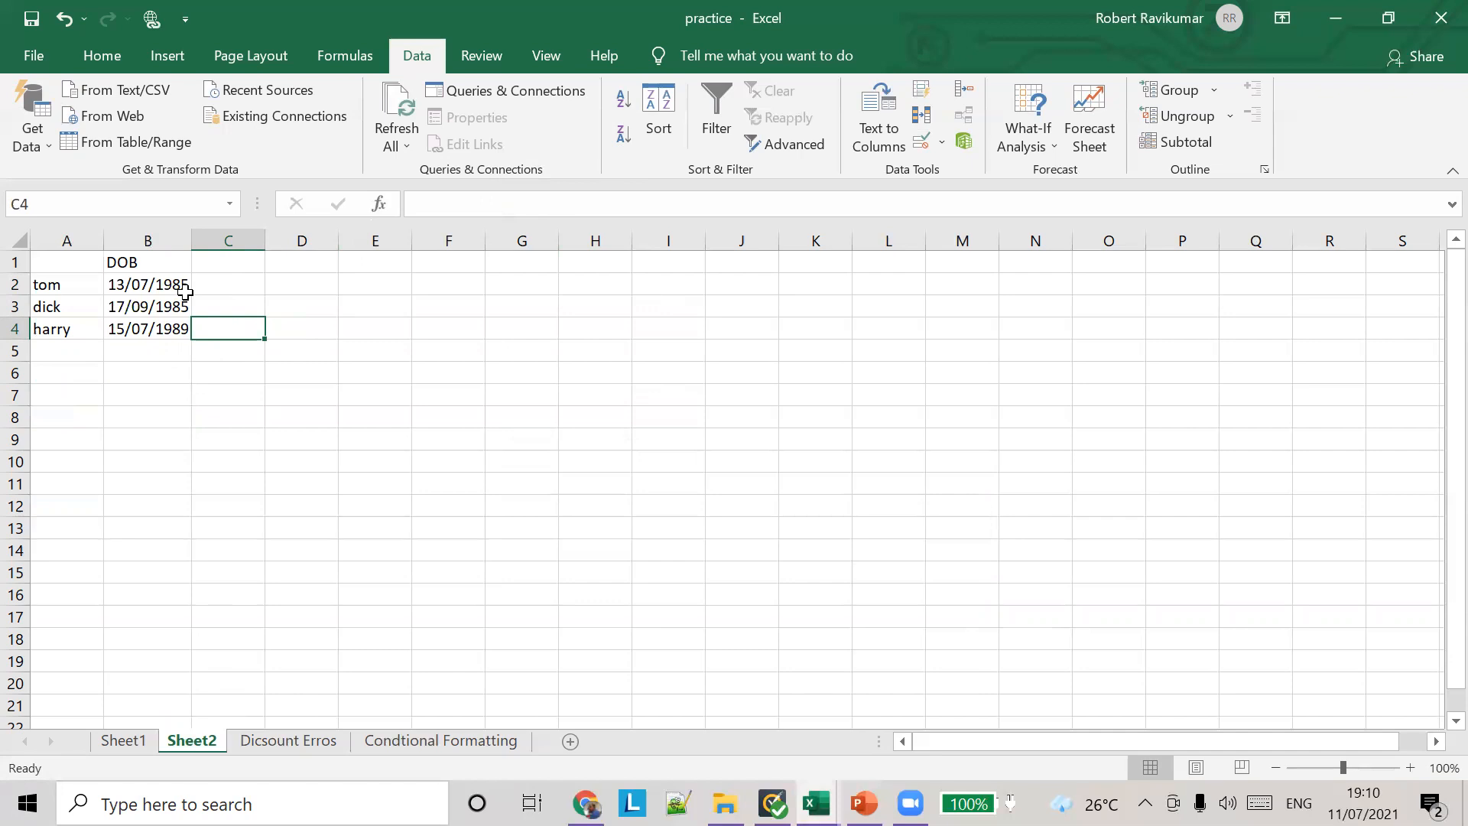
Step: Enter the column heading Vaccination in cell C1
left_click(227, 287)
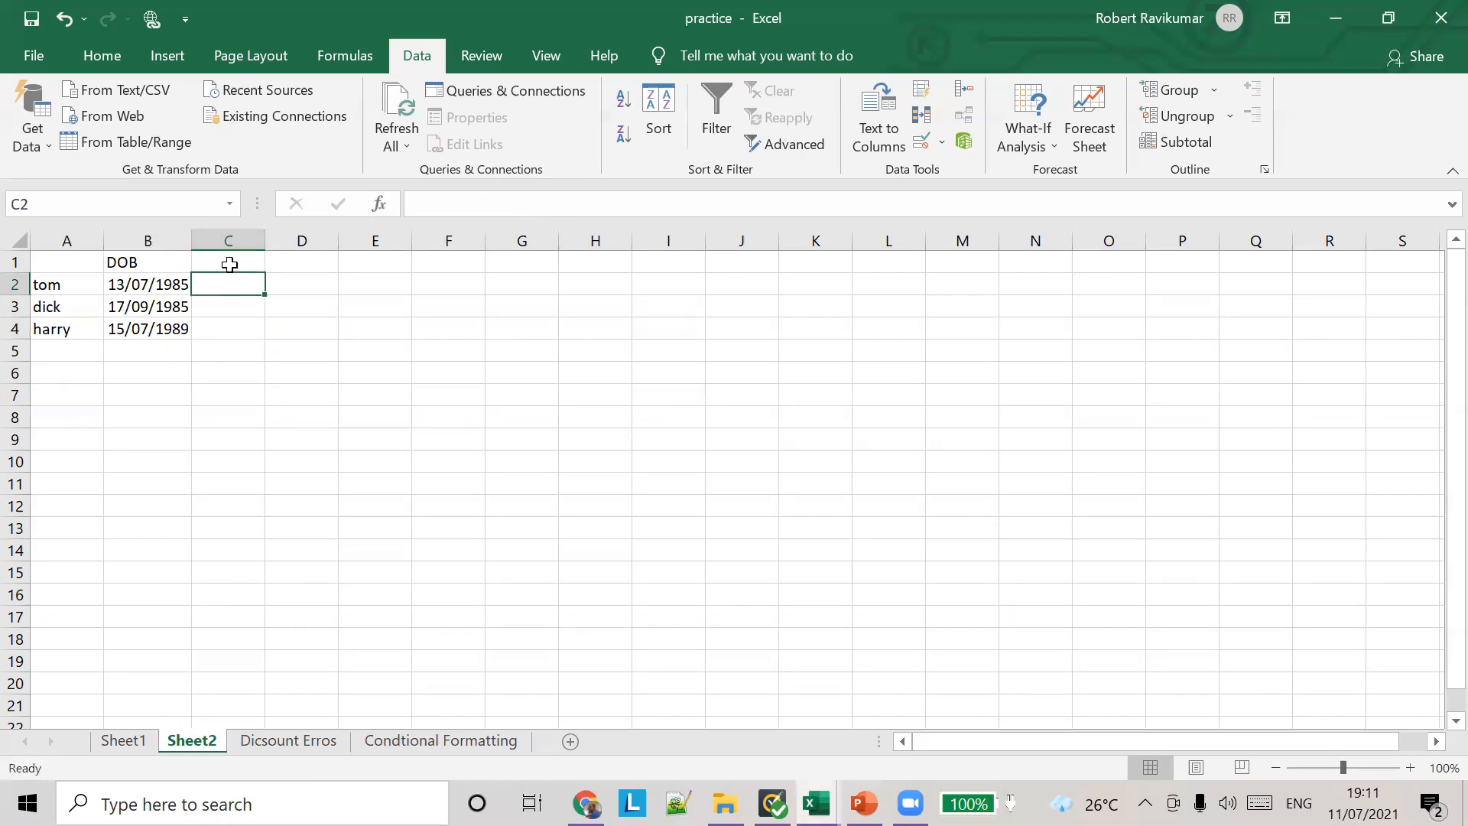
left_click(229, 263)
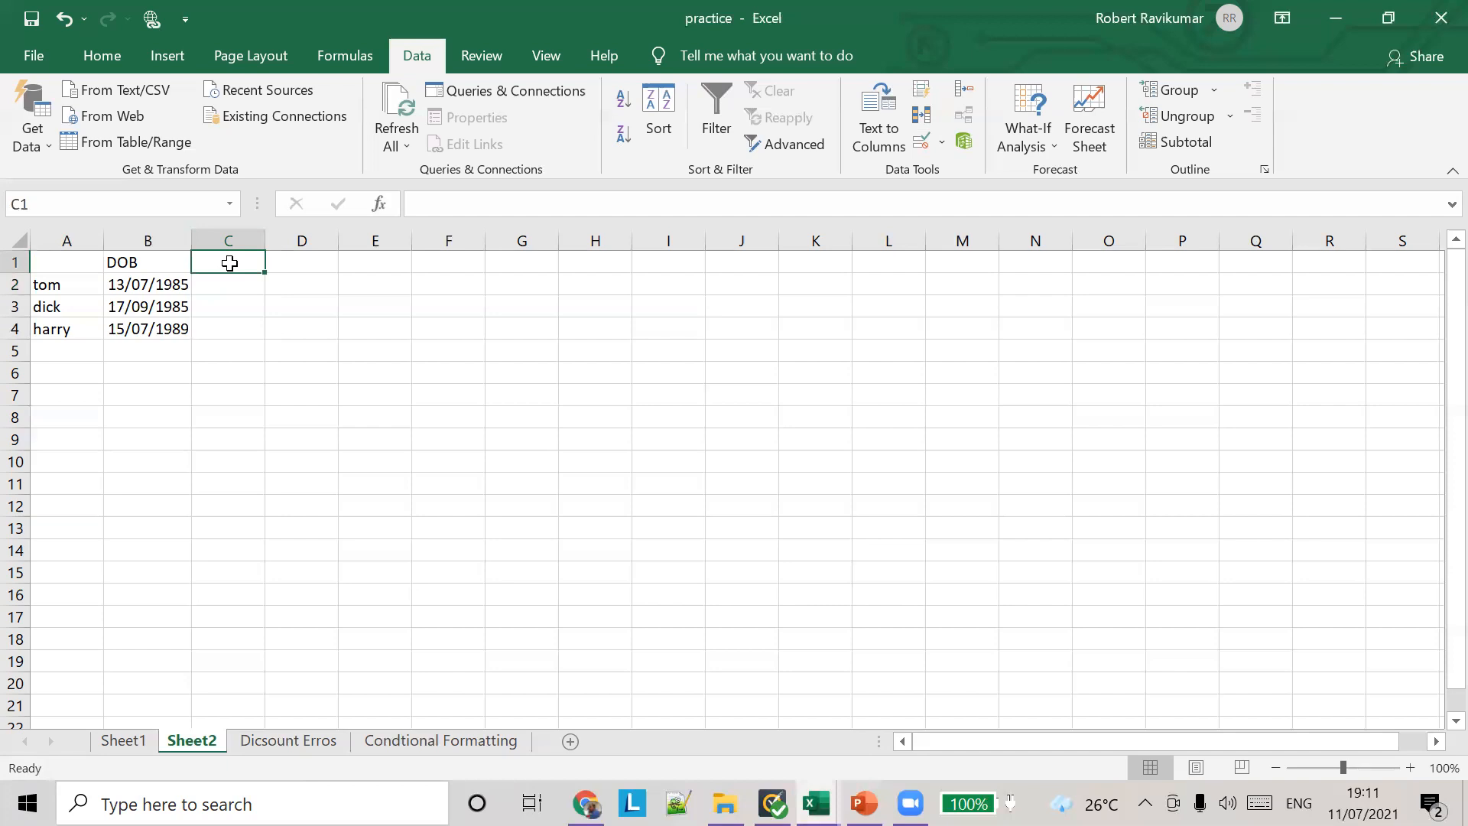
type("Vacci")
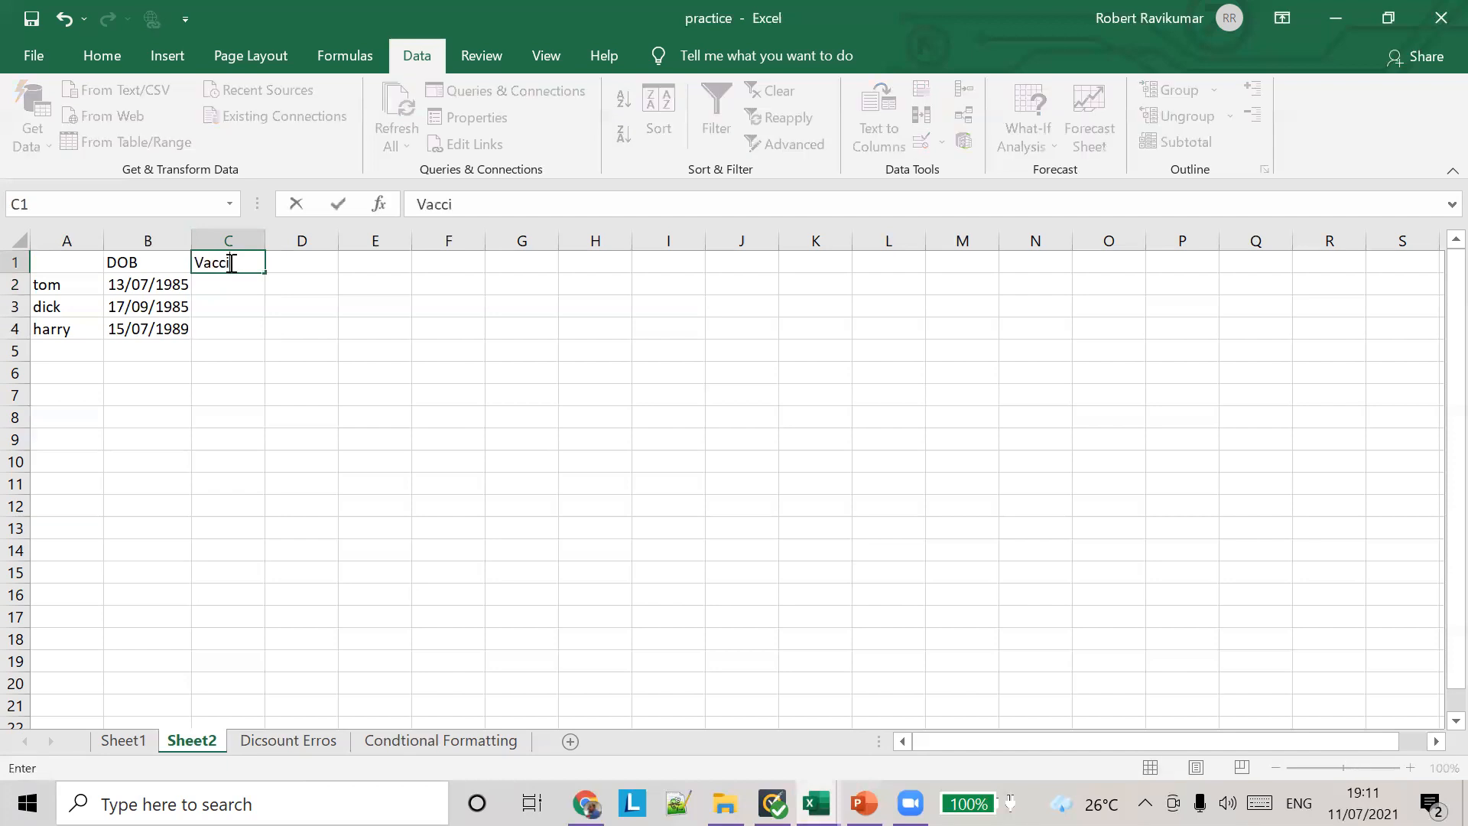
type("nation")
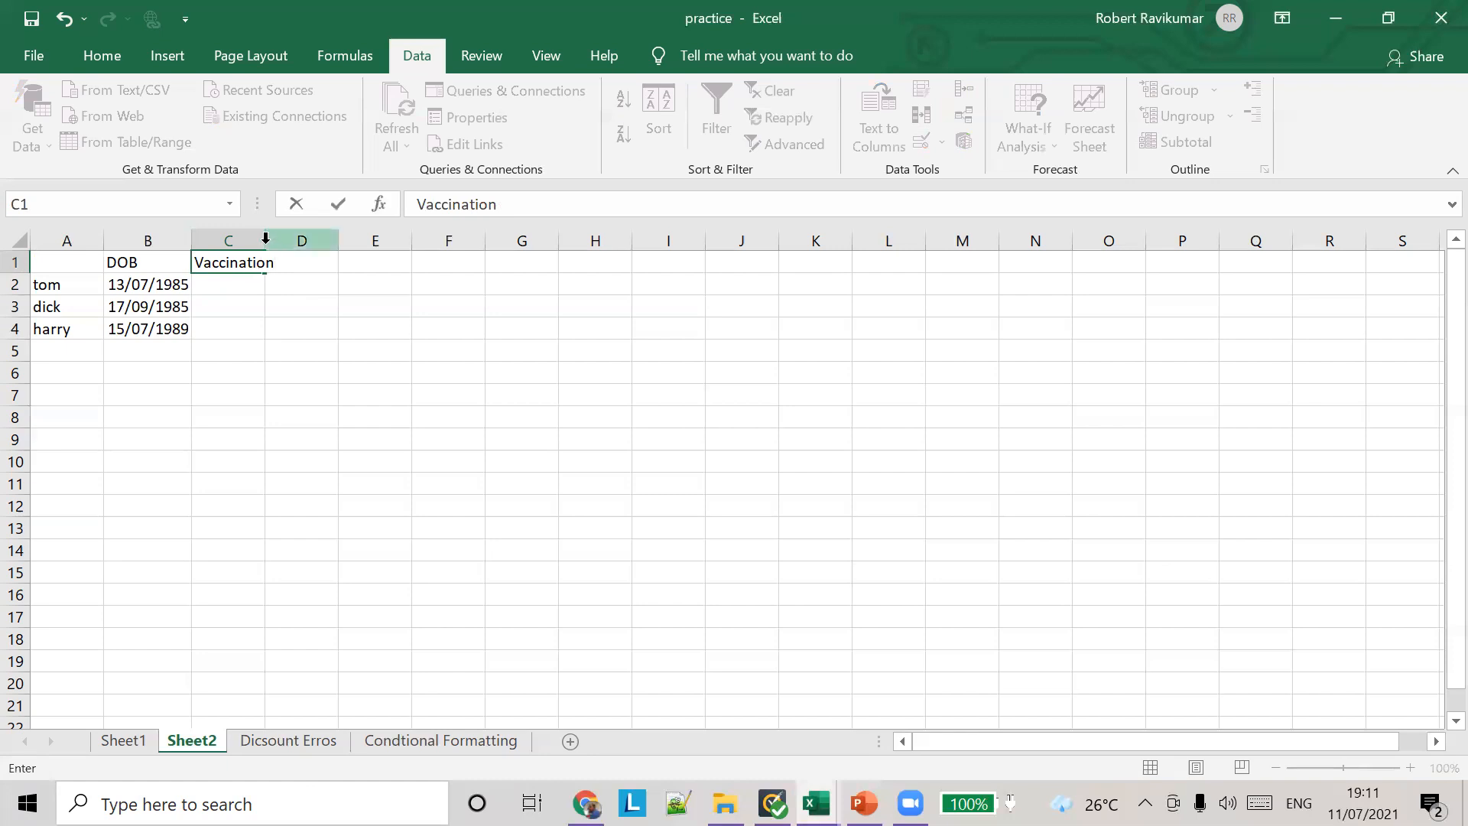
Step: Create a date validation rule for cell C2 that allows dates between two limits, with =TODAY() as the start date
left_click(220, 287)
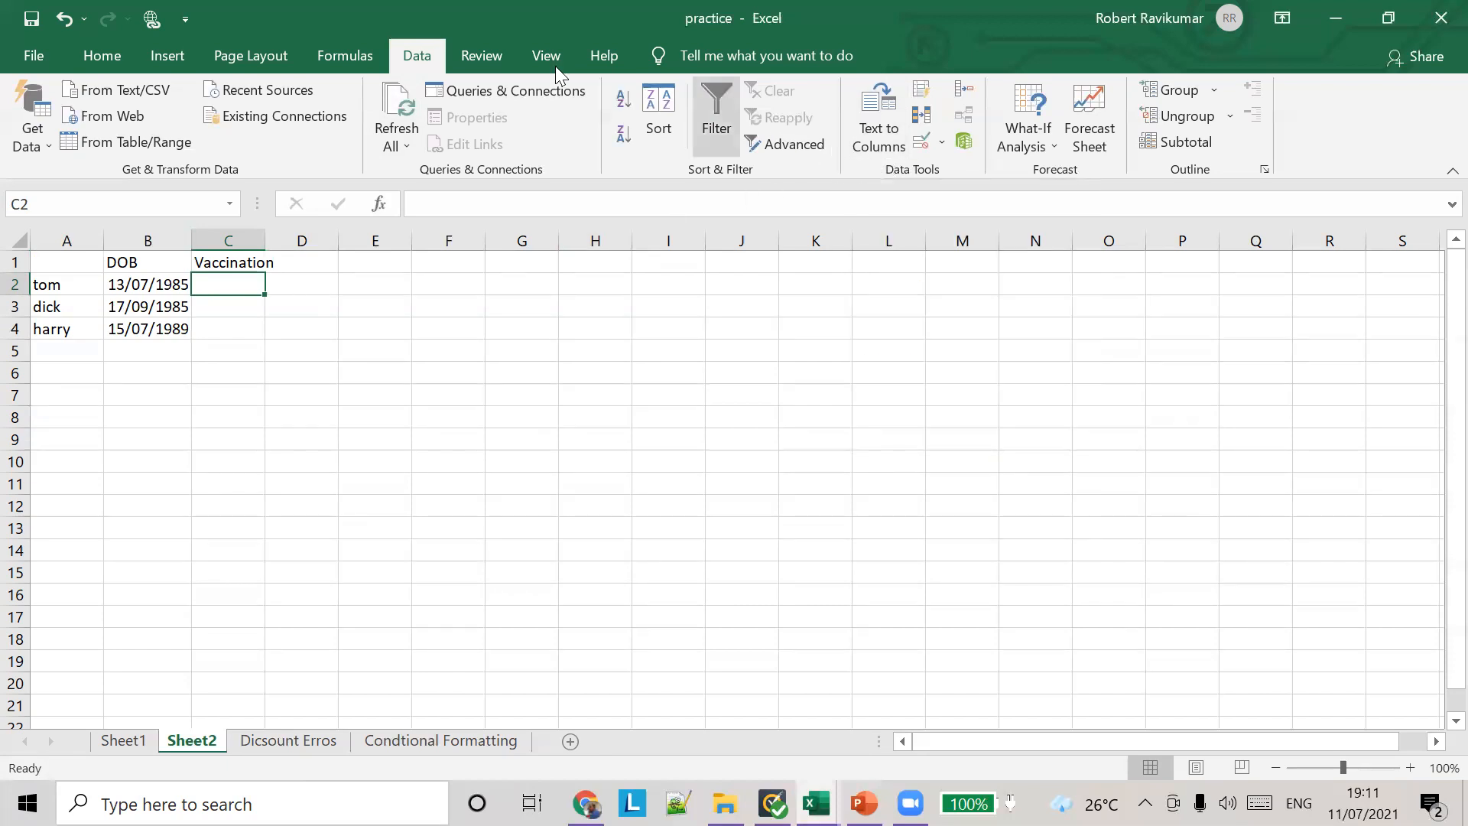
left_click(941, 147)
left_click(945, 172)
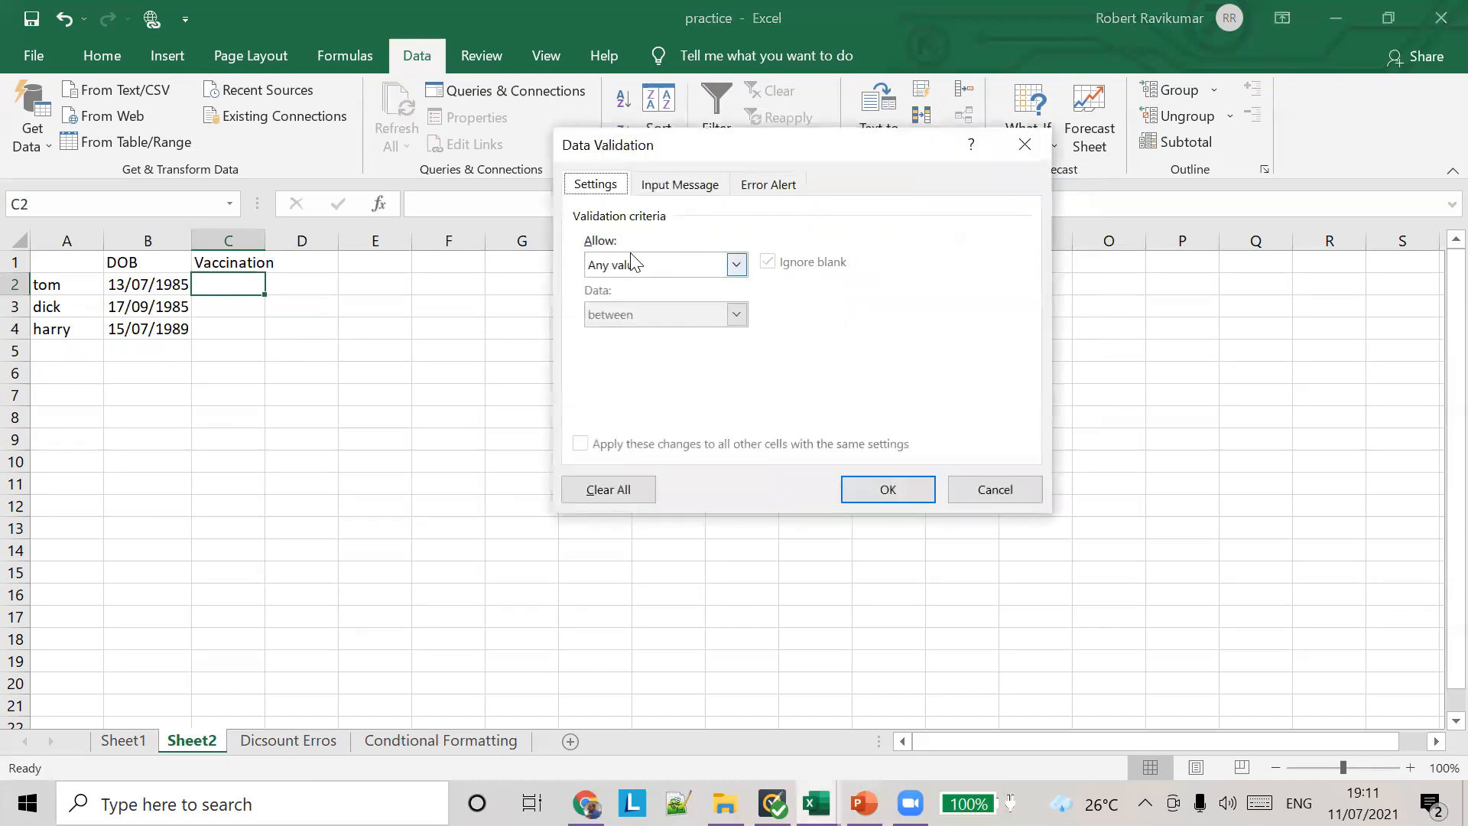
left_click(735, 264)
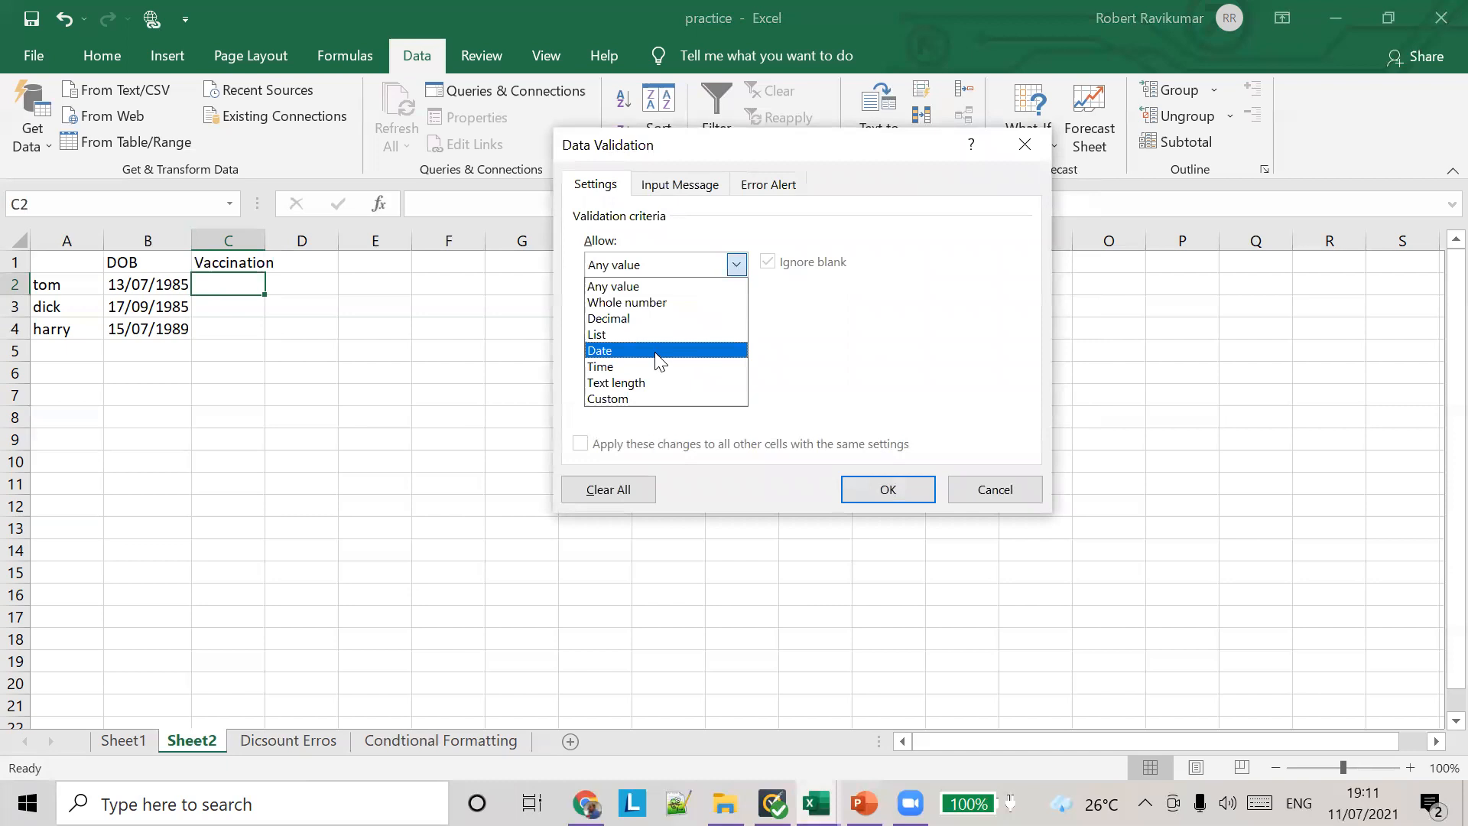
left_click(688, 349)
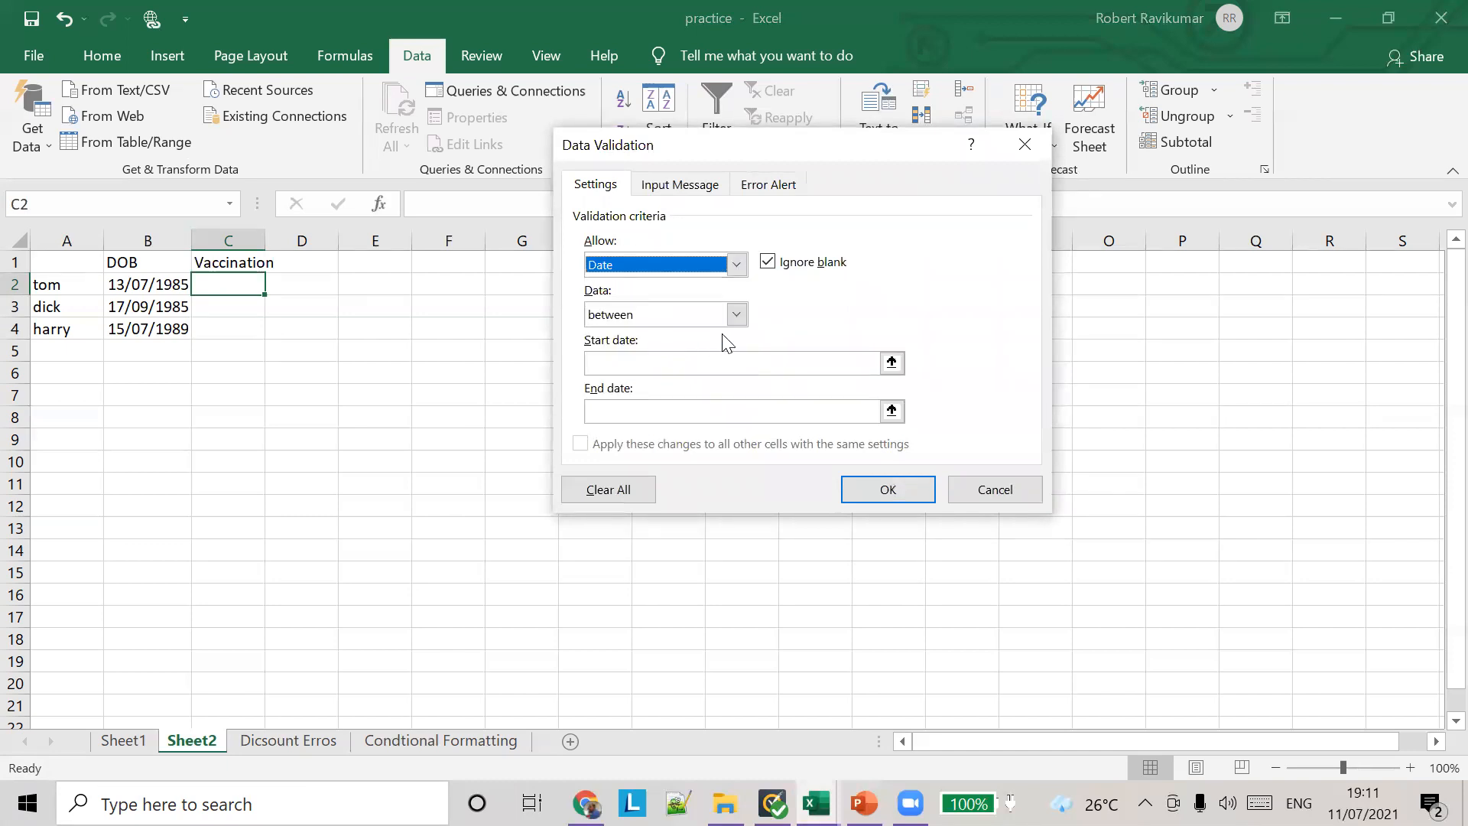
left_click(862, 361)
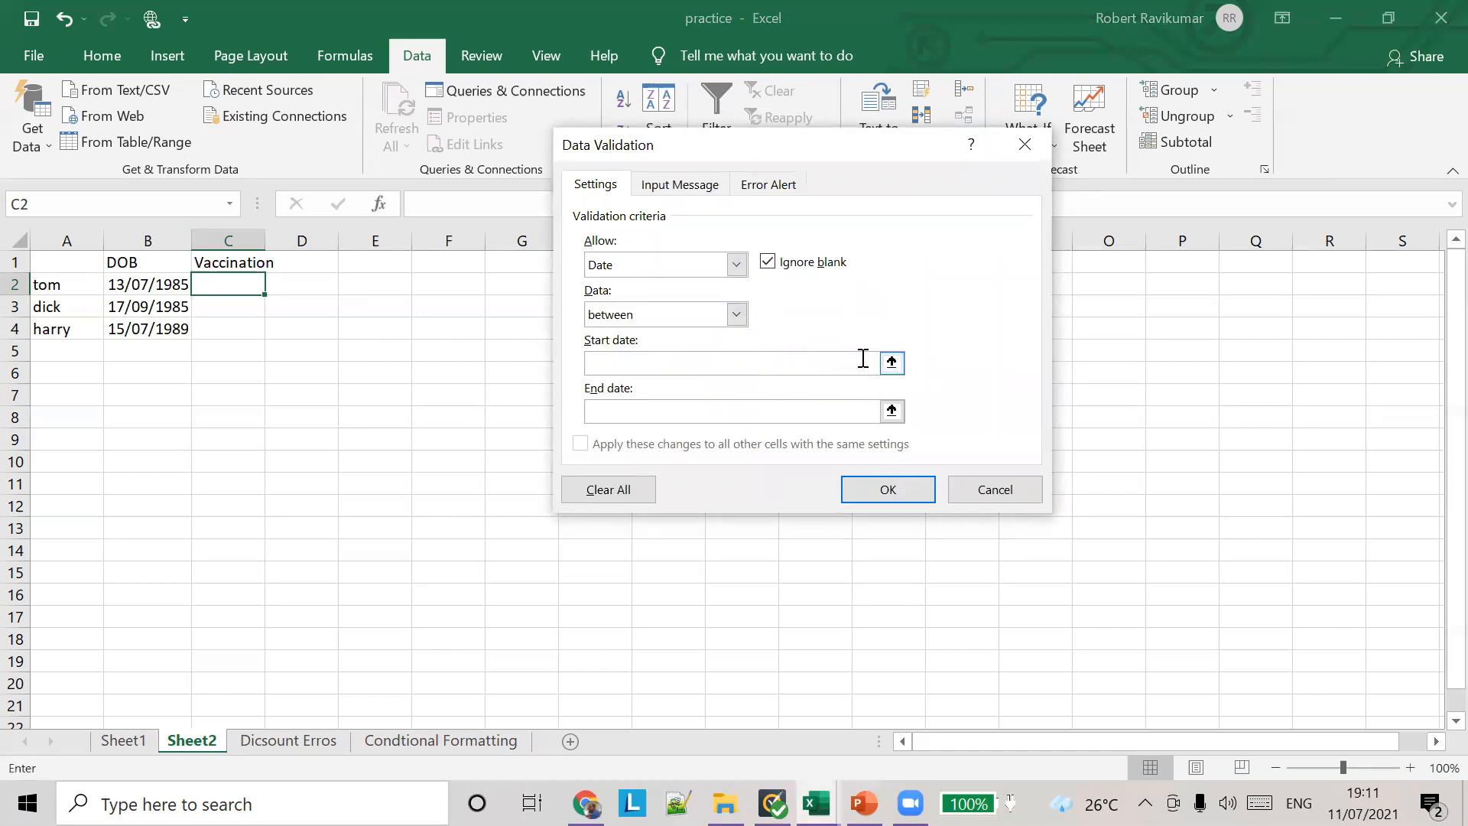
type("=-TODY")
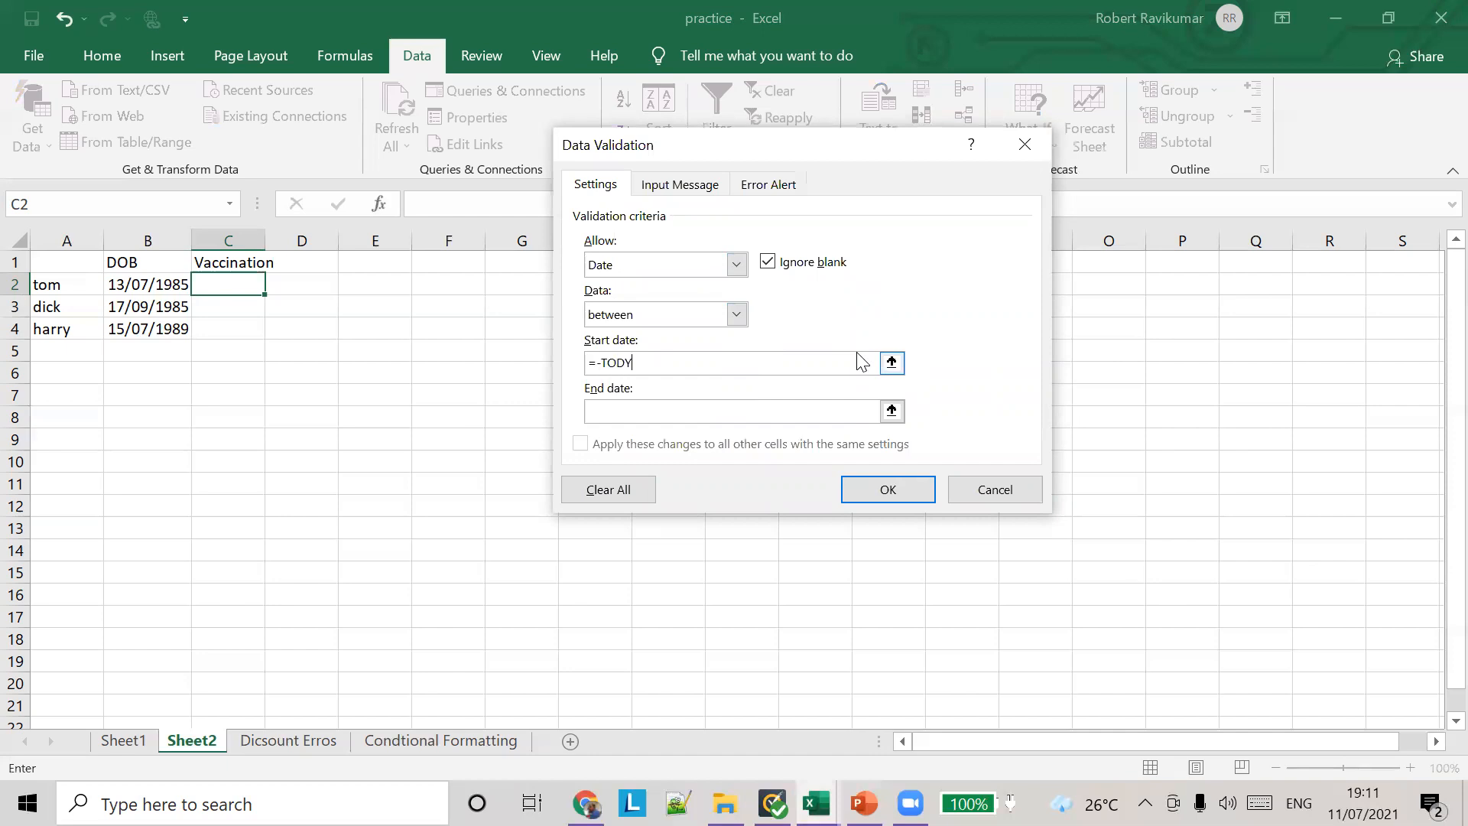
key("BackSpace")
key("BackSpace")
Step: Set the rule's end date to 12/08 and apply the validation to cell C2
left_click(816, 410)
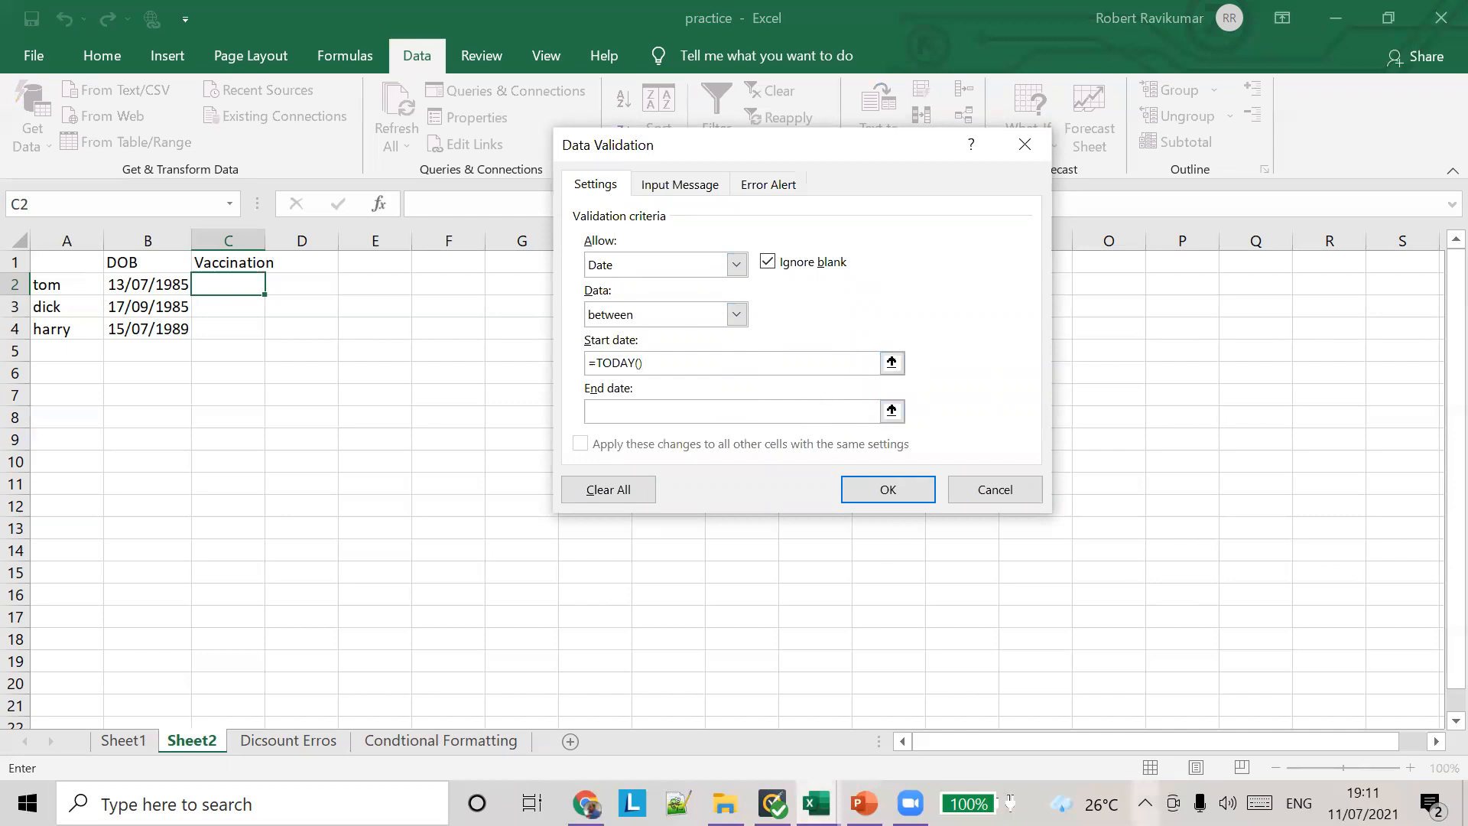
mouse_move(1363, 803)
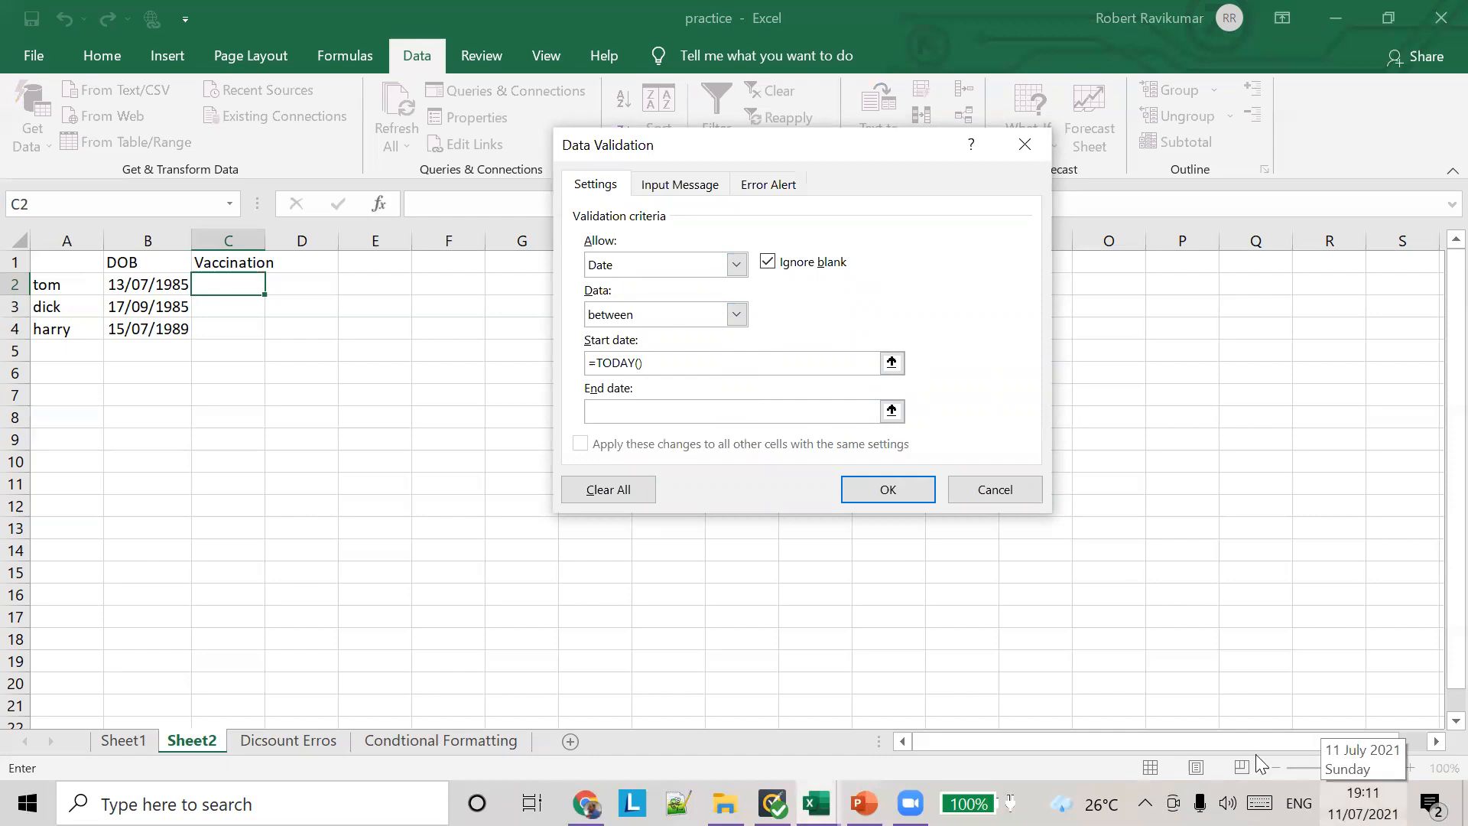
type("12/08/2021")
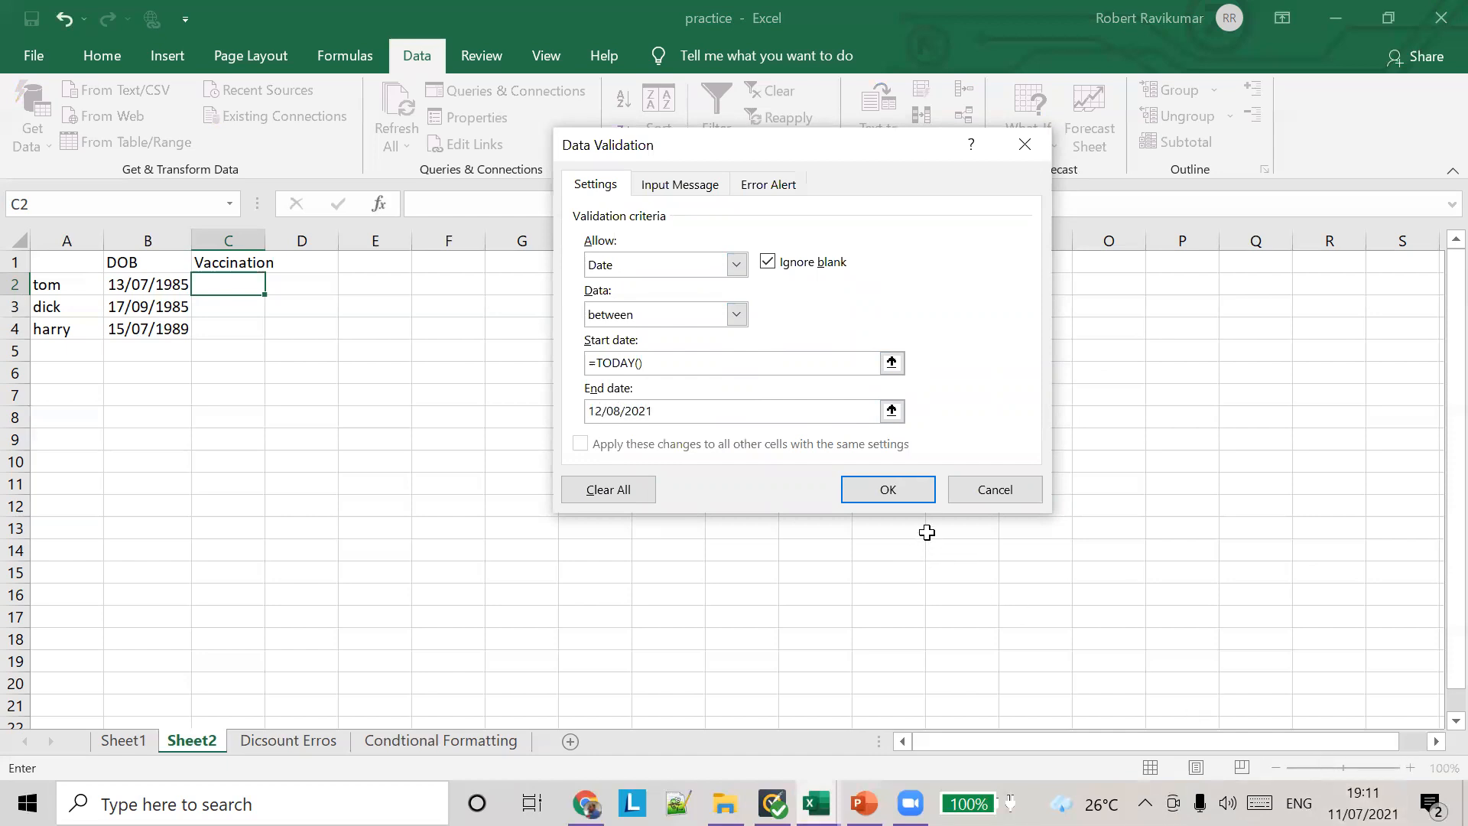
left_click(889, 489)
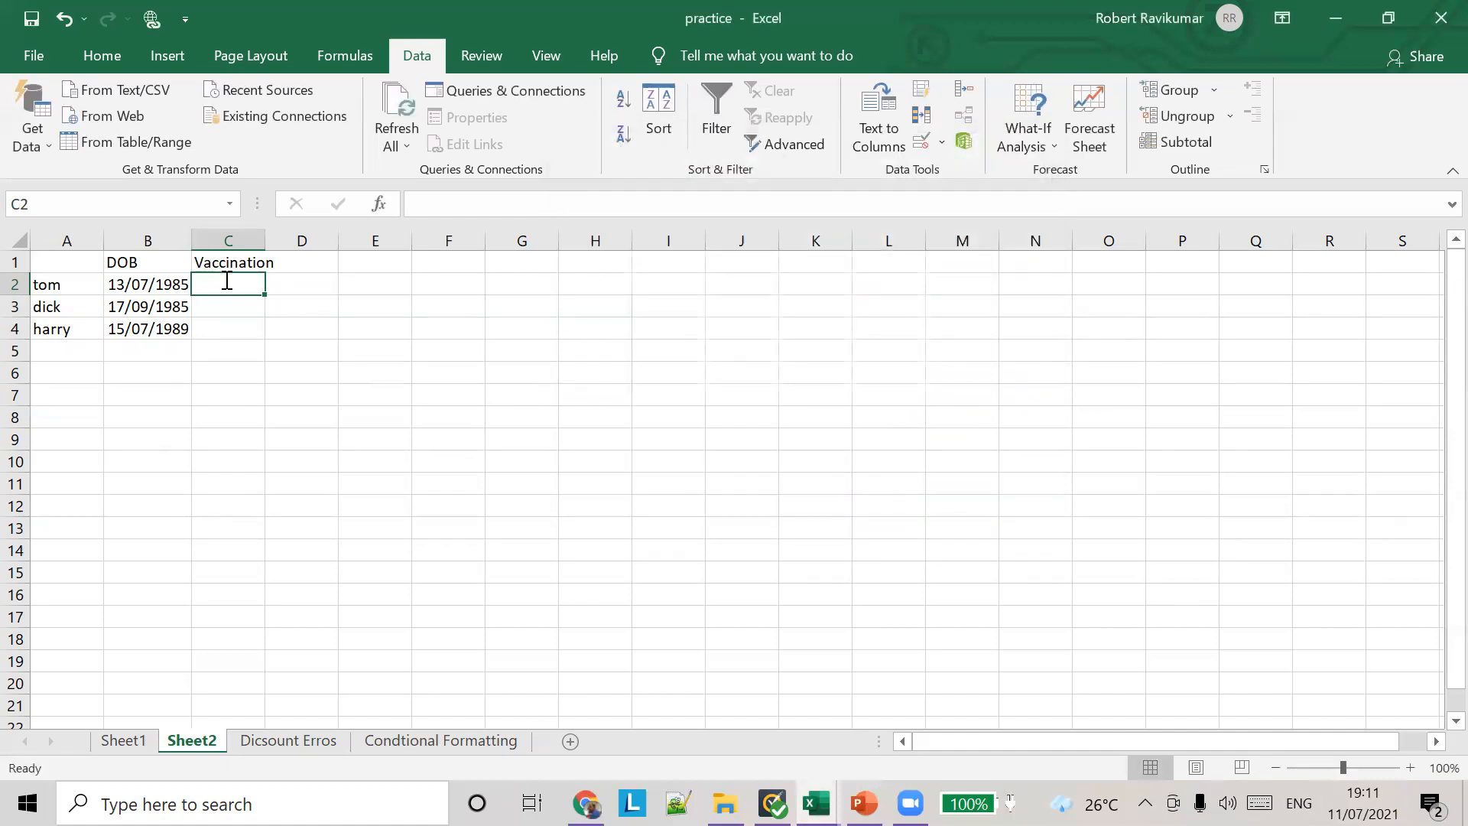
Step: Enter the vaccination date 10/8/2021 in cell C2
type("10")
type("/8/2021")
left_click(225, 280)
key("Tab")
left_click(243, 284)
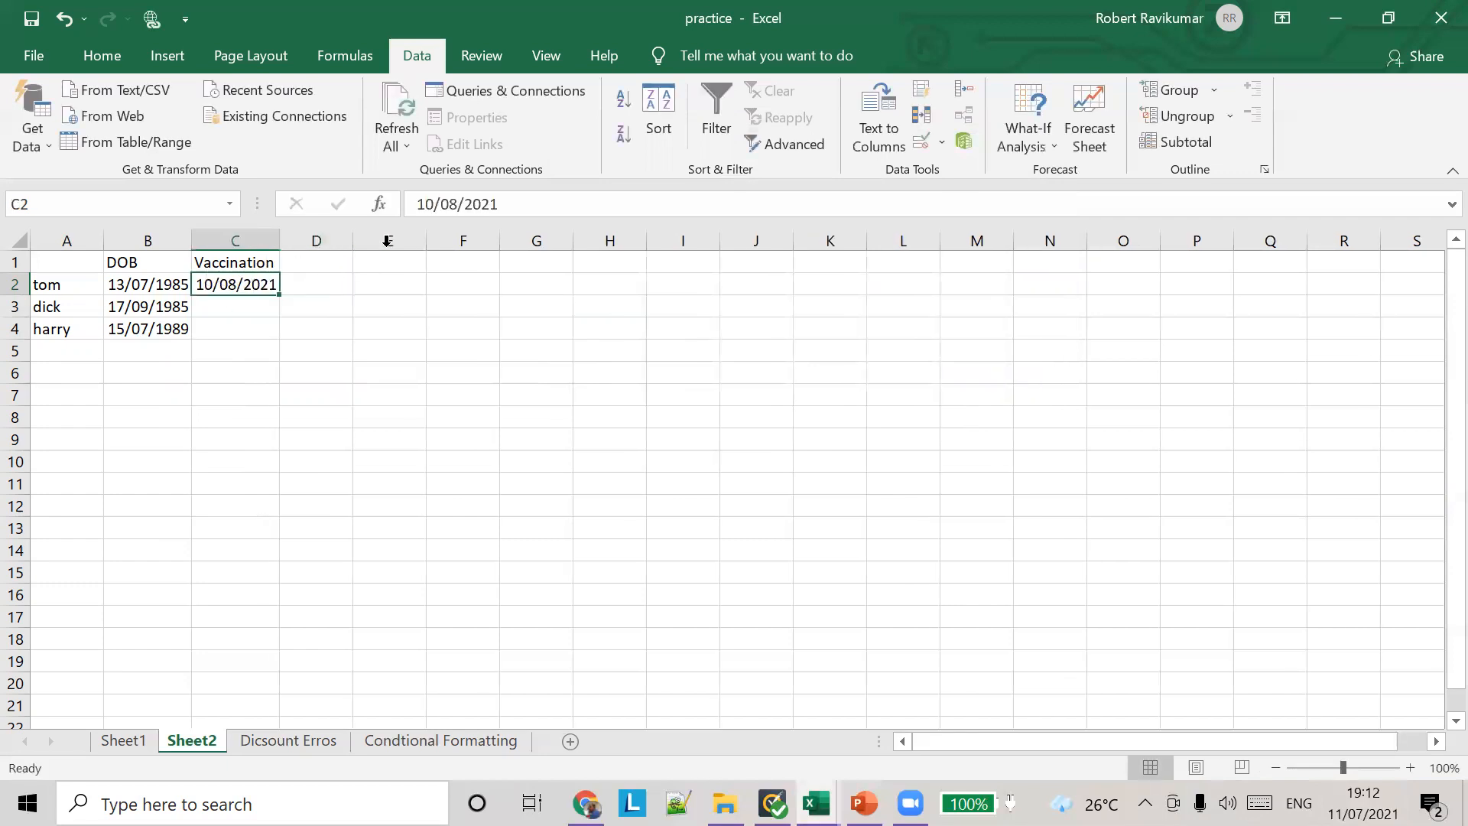
Step: Try to change the month of the vaccination date in C2 to 09, and cancel the entry
left_click(458, 203)
key("BackSpace")
type("9")
key("Return")
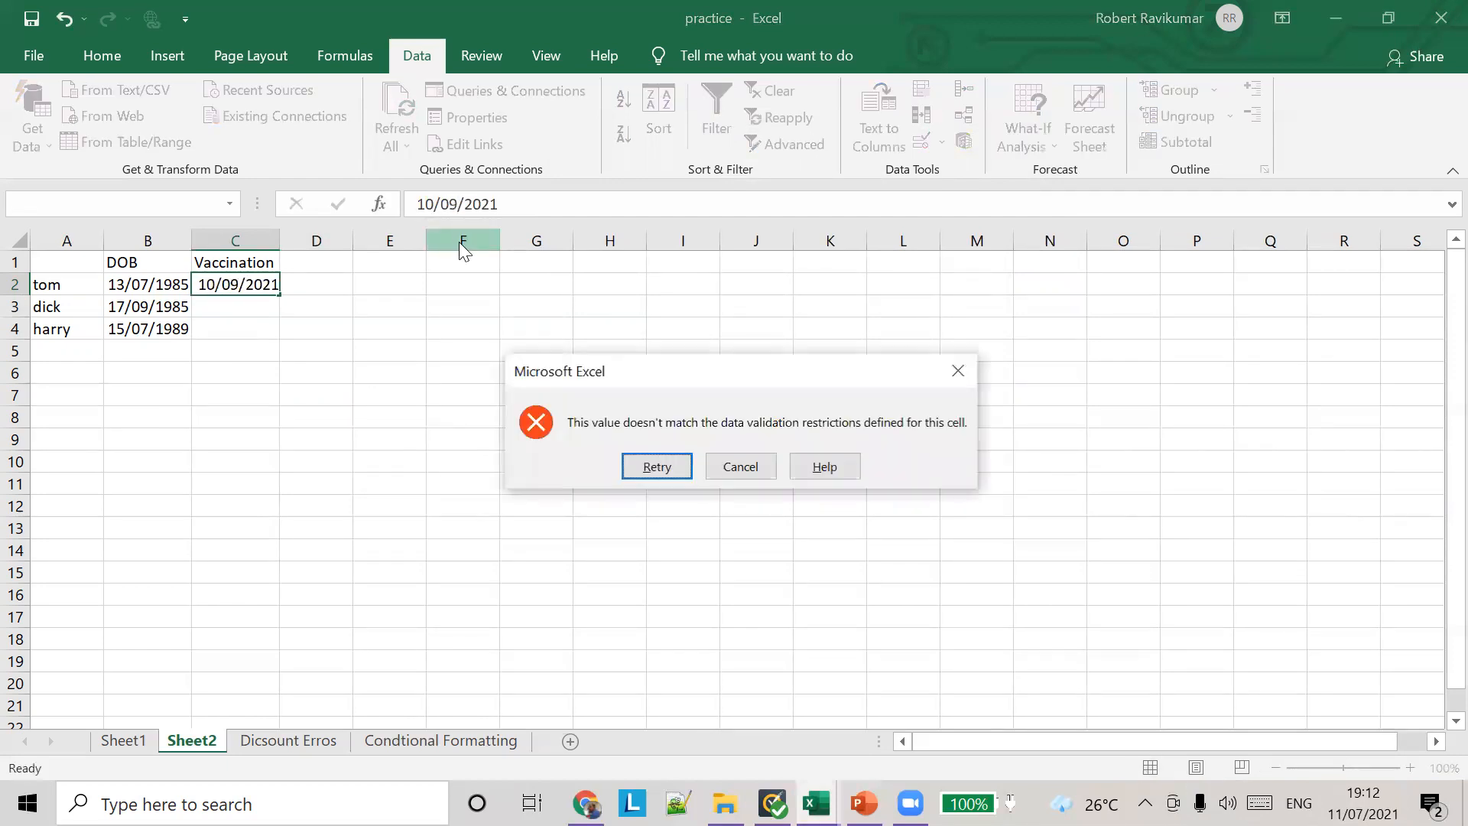
left_click(761, 473)
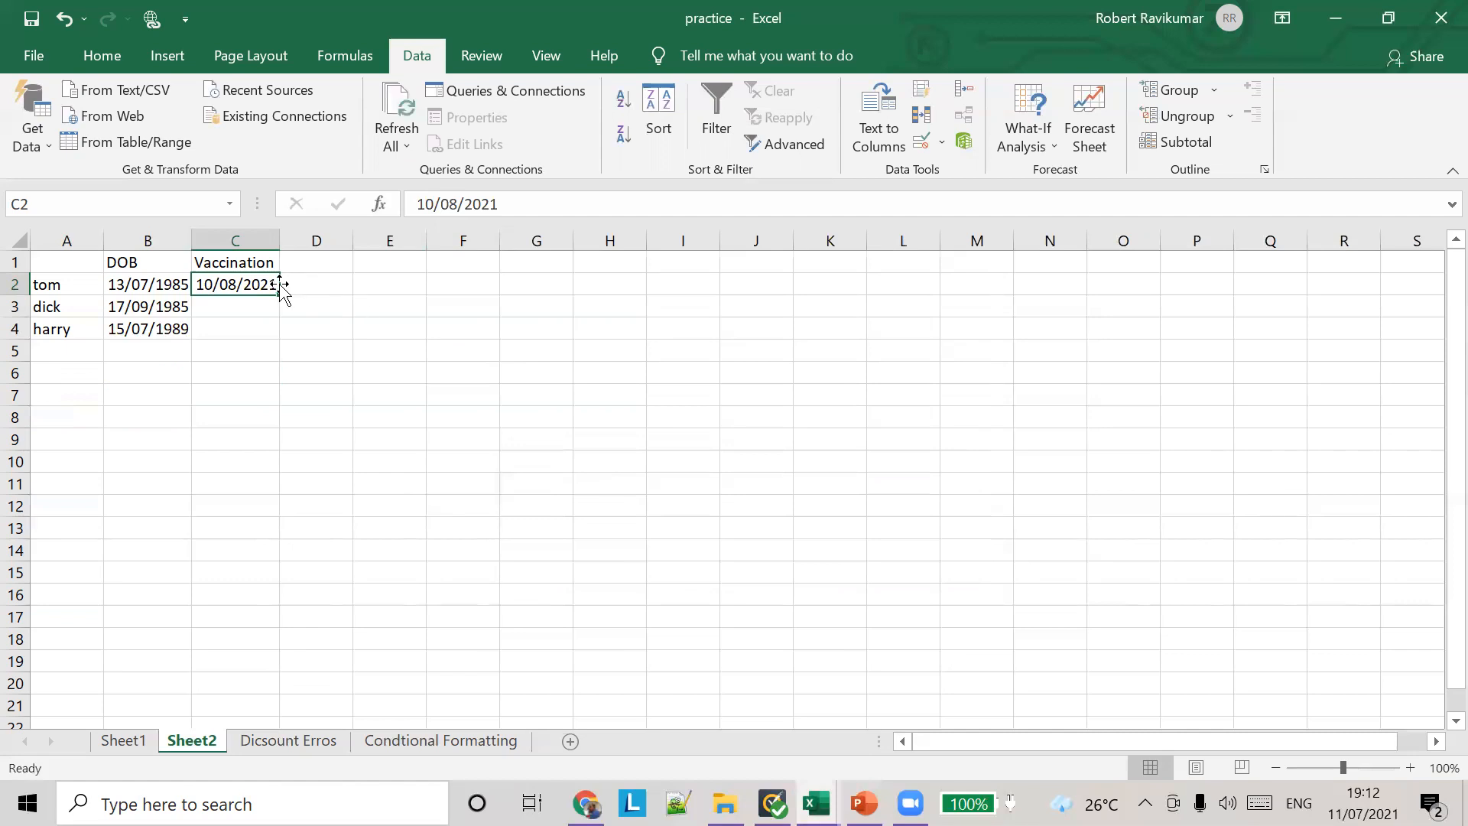
Step: Fill the date in C2 down through cell C4
left_click_drag(278, 296, 257, 317)
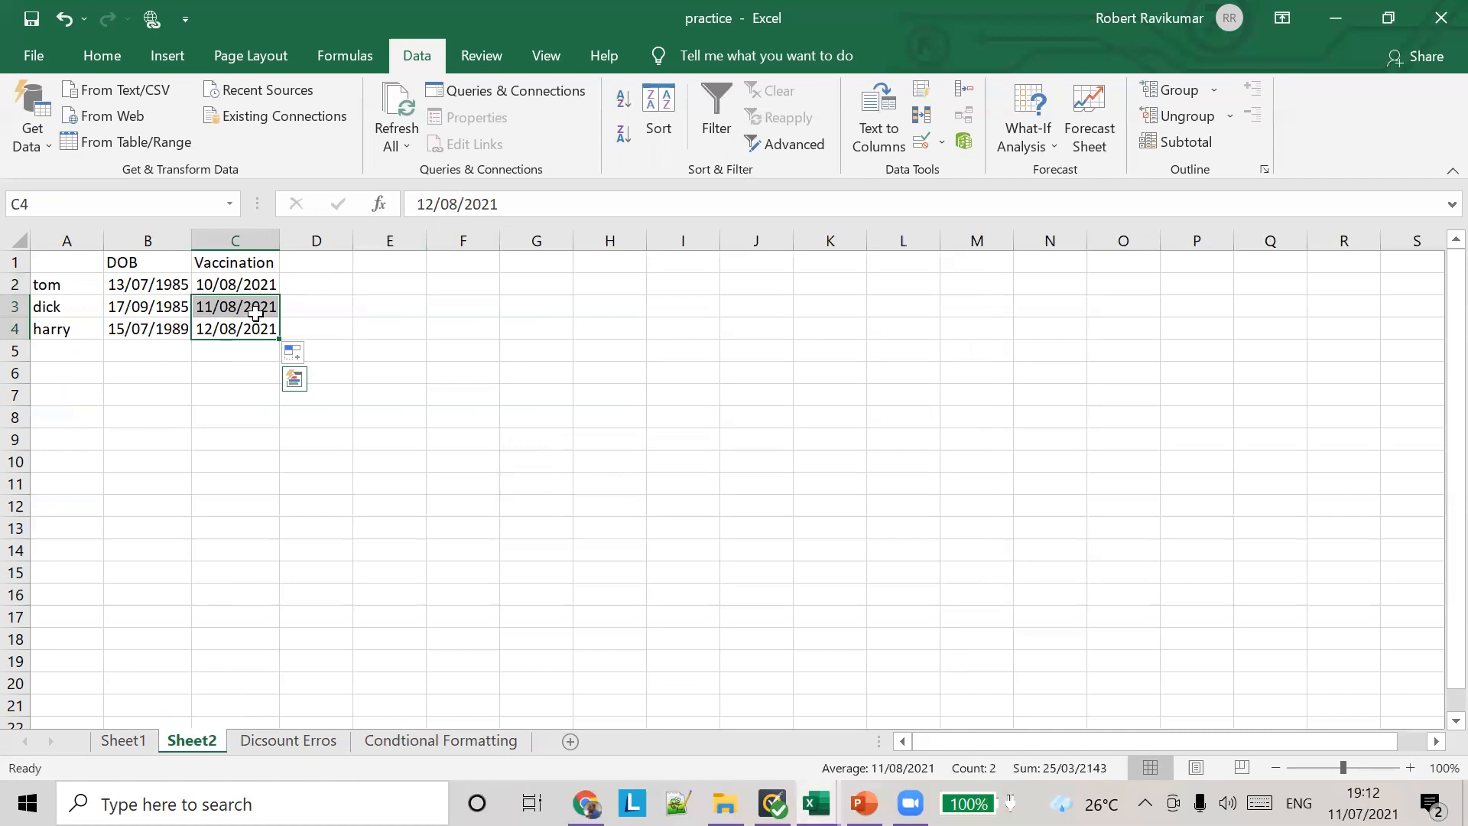
Step: Try to enter the past date 17/8/1985 in cell C3, and cancel the entry
left_click(253, 310)
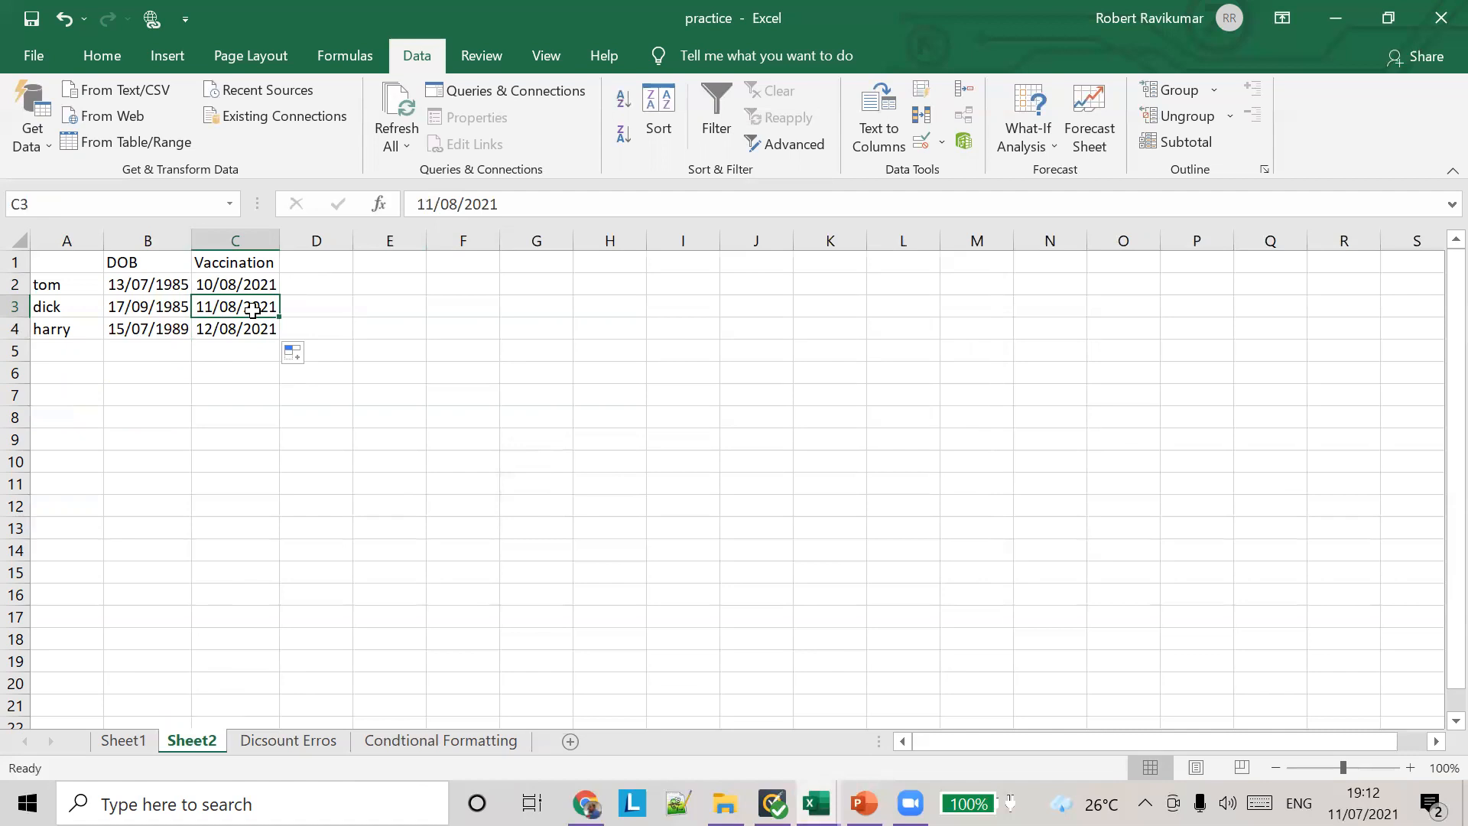
type("17/8/2918")
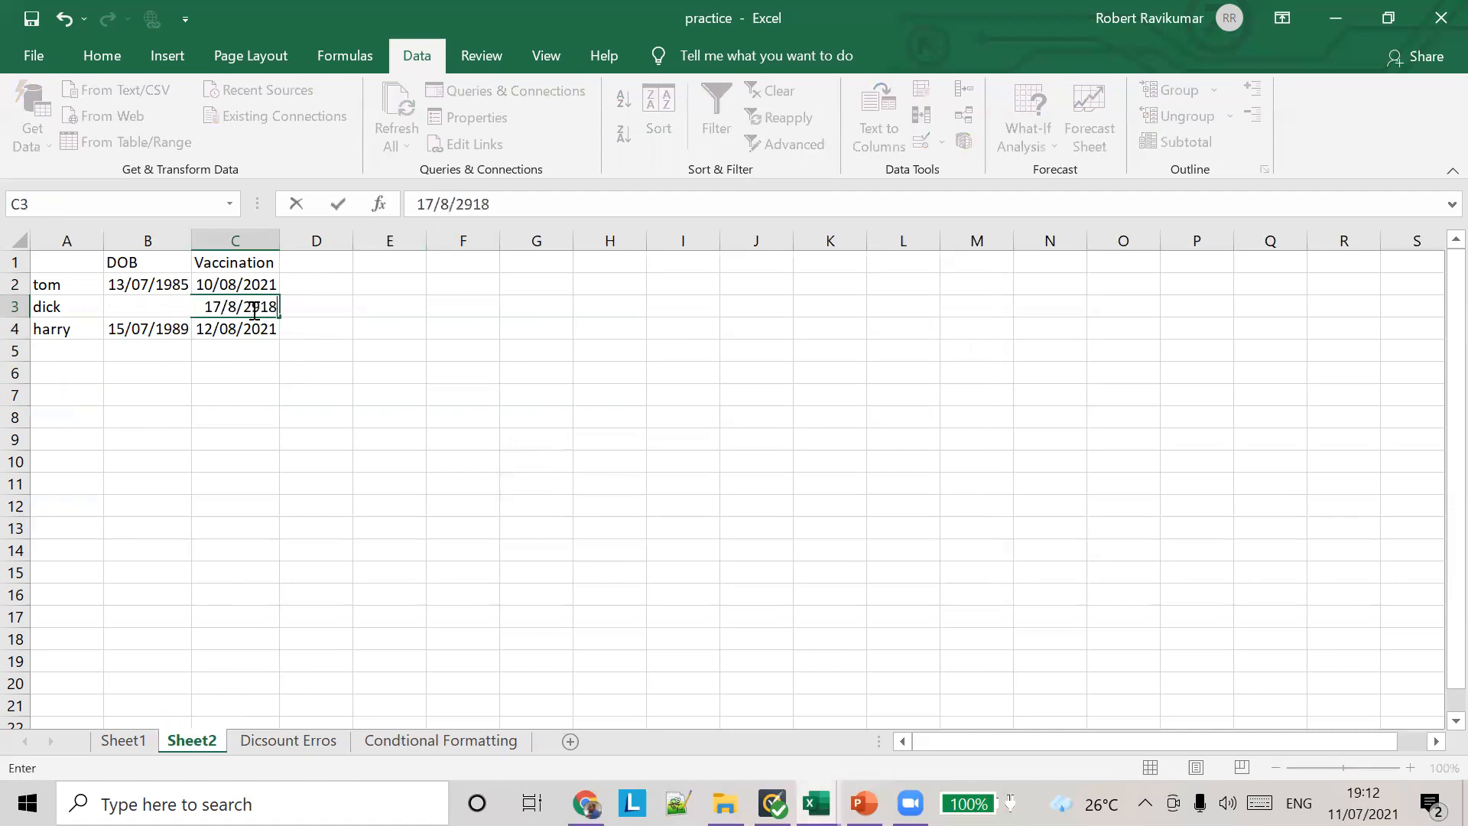
key("BackSpace")
key("BackSpace")
key("BackSpace")
key("BackSpace")
type("1985")
key("Return")
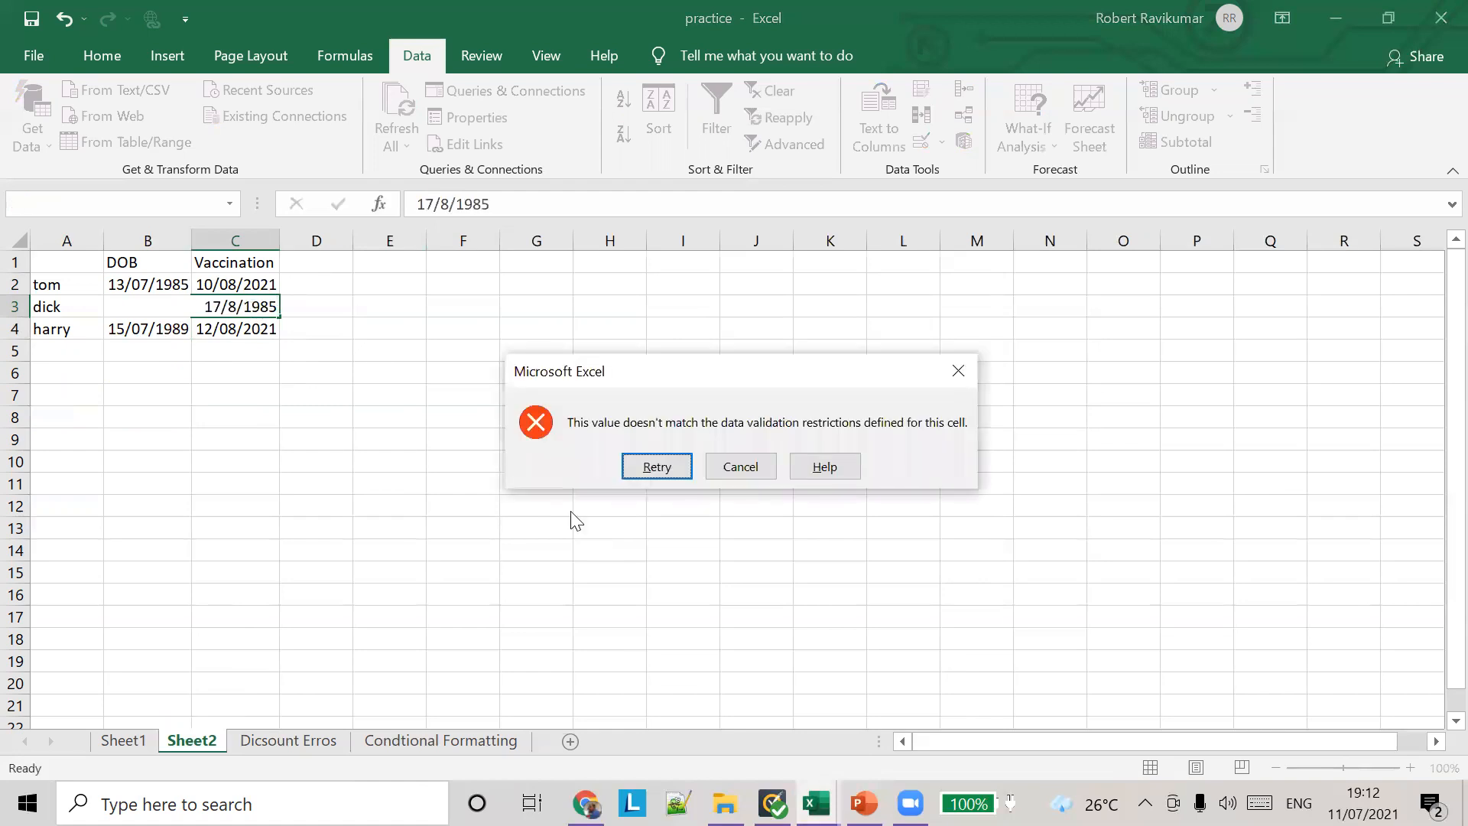
left_click(753, 468)
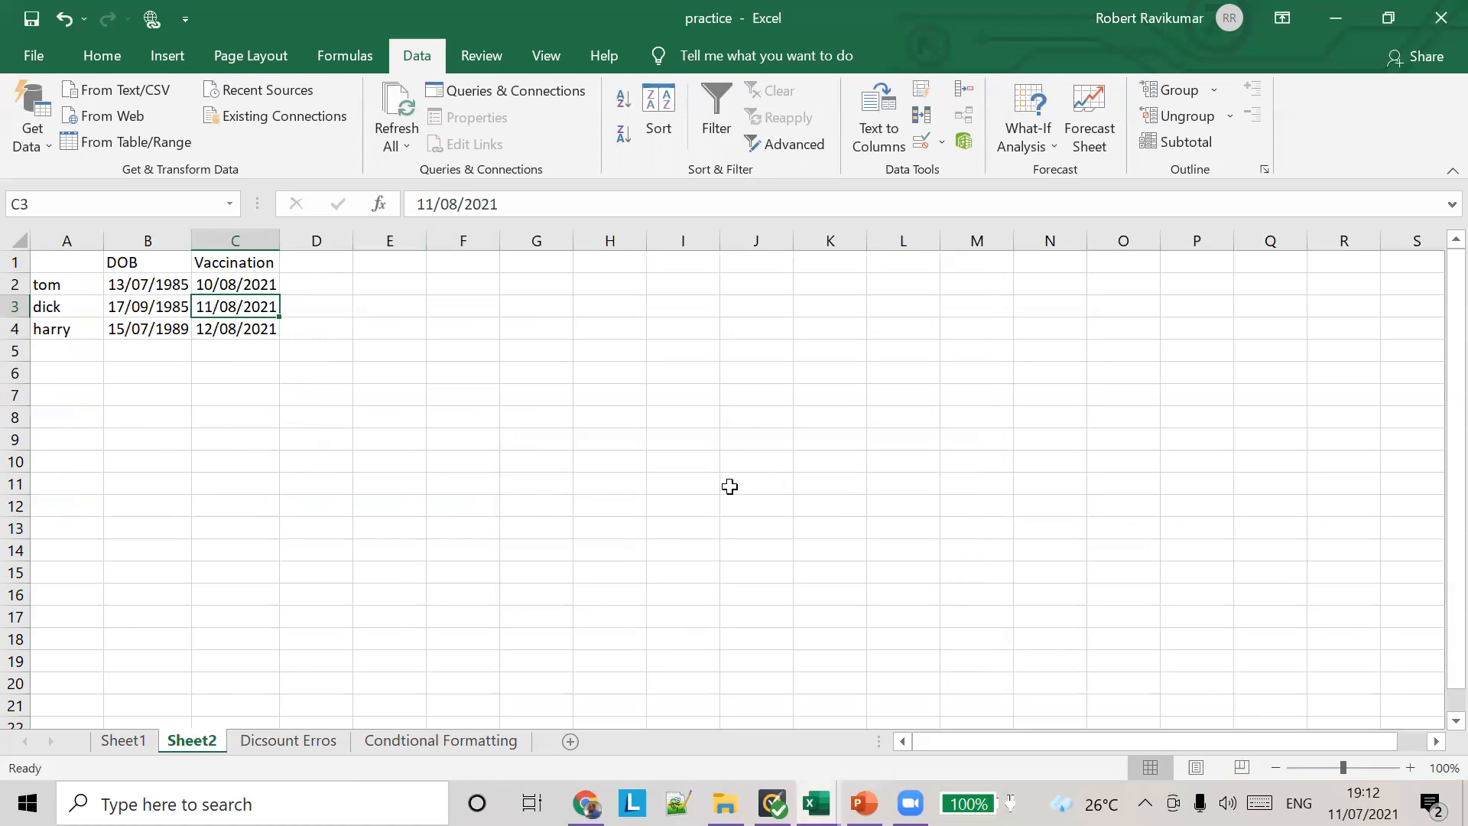
Step: Select cells D1:D2 beside the Vaccination column
left_click(267, 323)
left_click(266, 287)
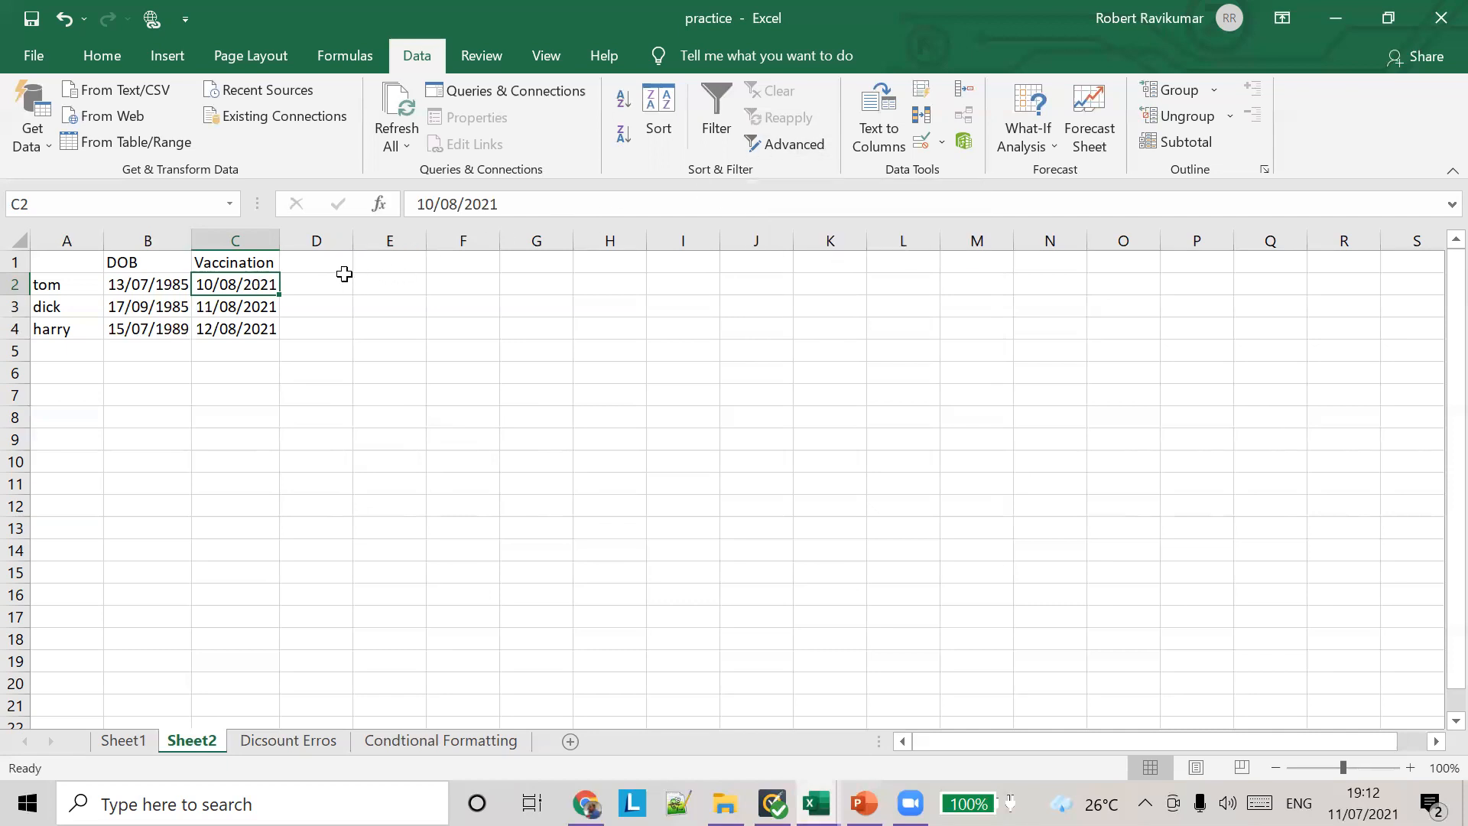
left_click_drag(342, 278, 343, 269)
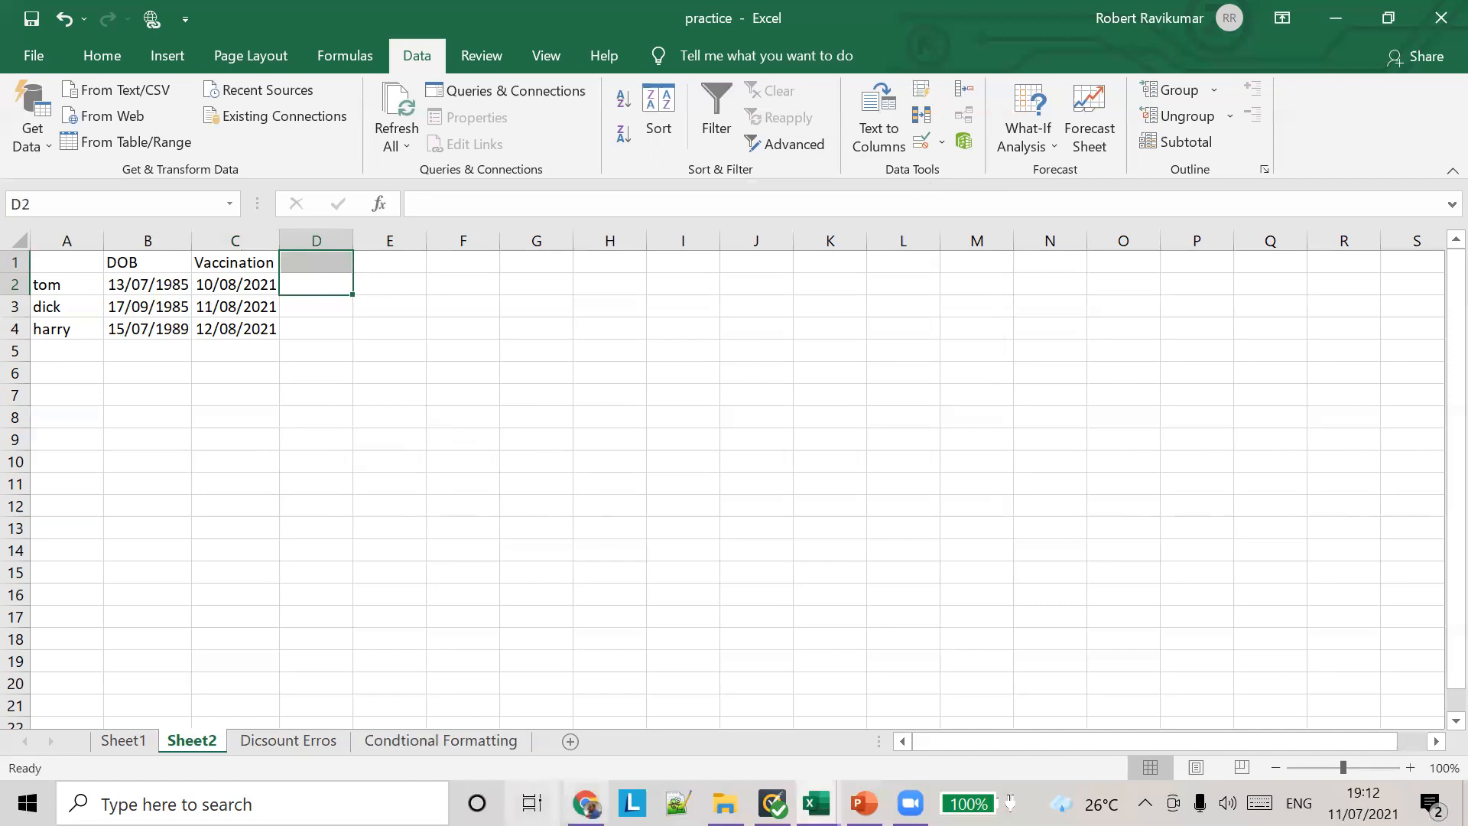
Step: Switch to PowerPoint to examine the data validation slides on Date and Text length, and return to the practice workbook in Excel
left_click(864, 802)
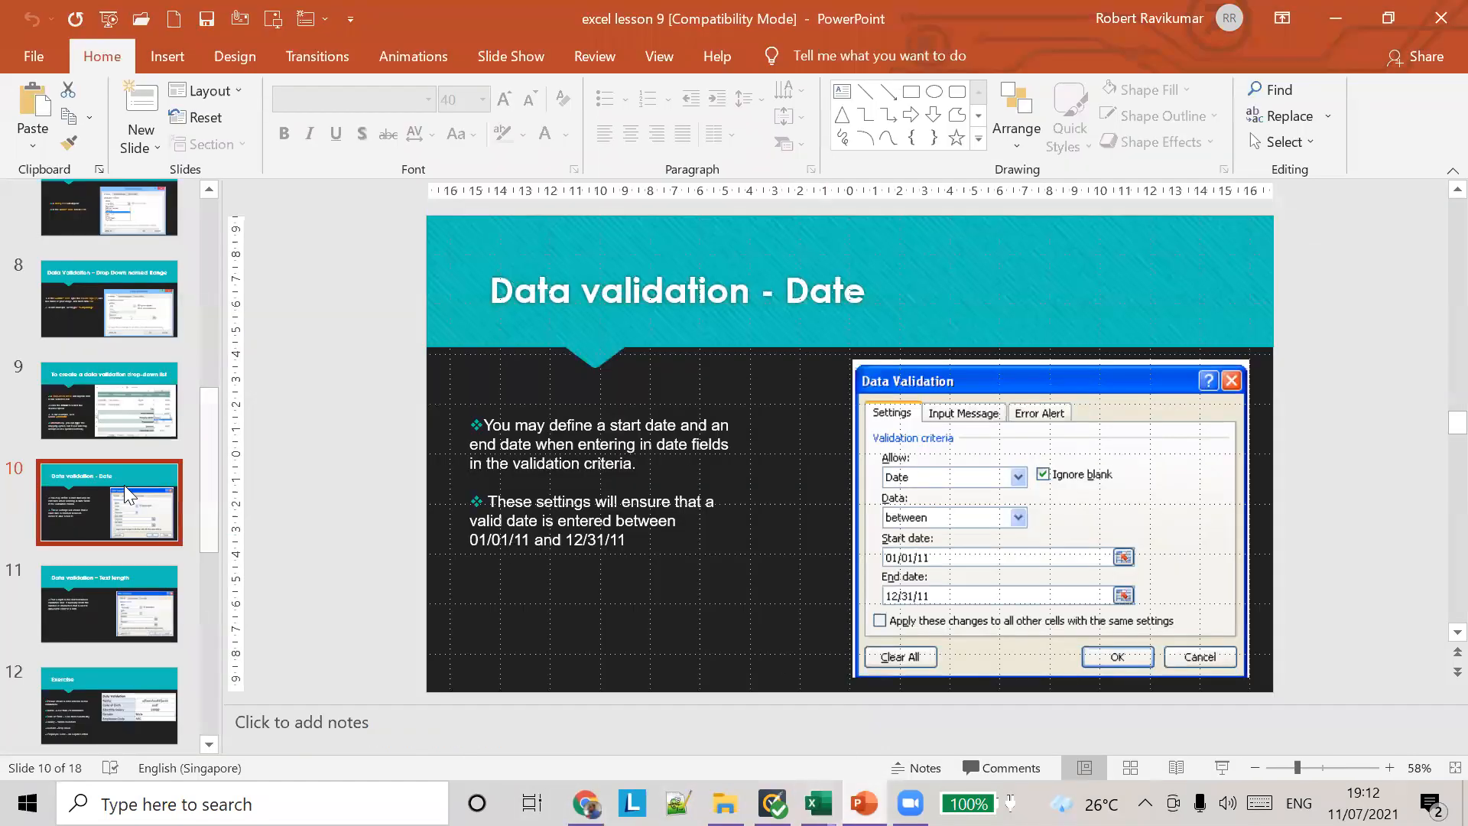
left_click(113, 588)
left_click(123, 515)
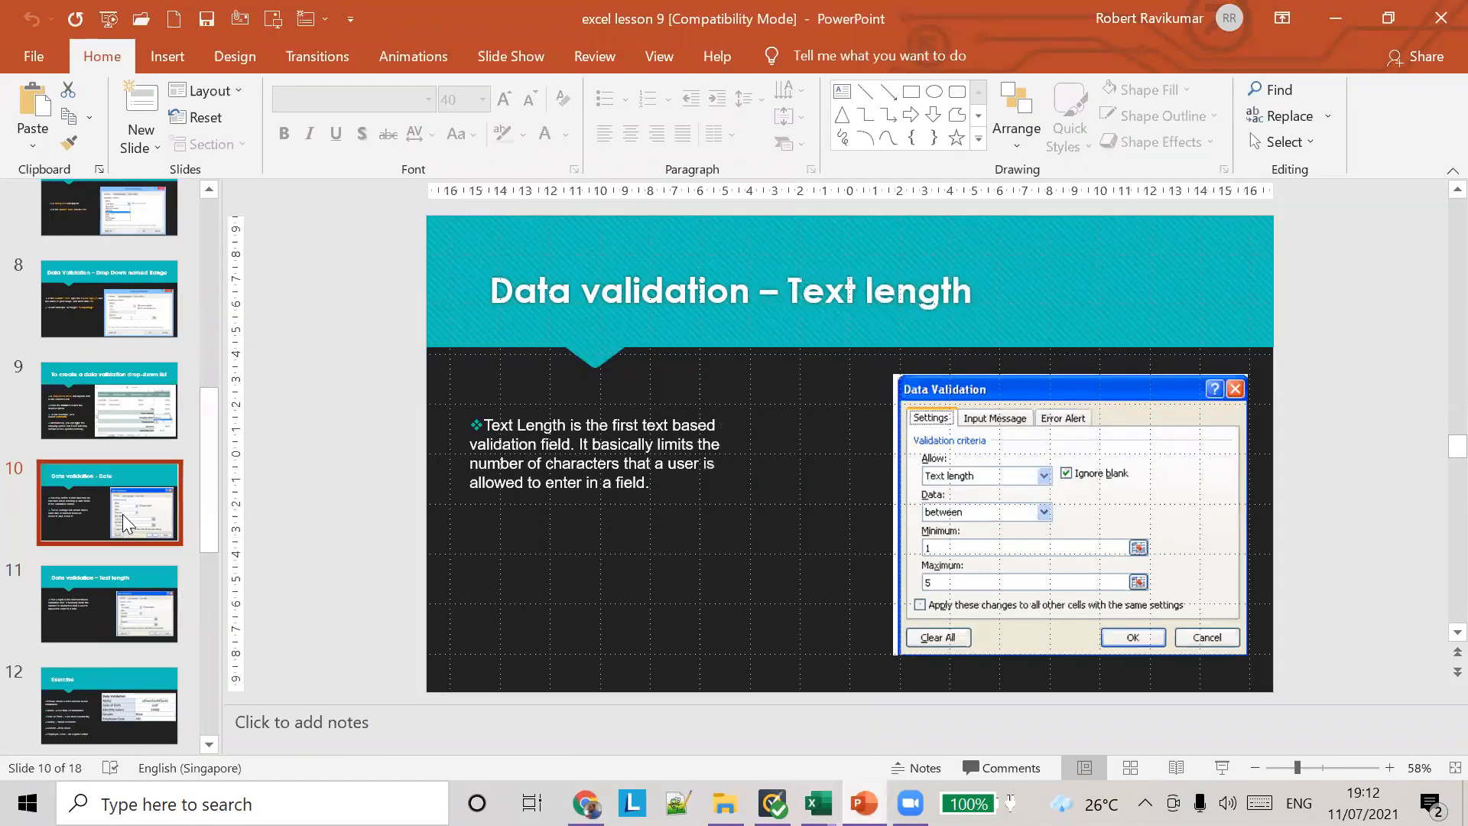
left_click(115, 634)
left_click(143, 516)
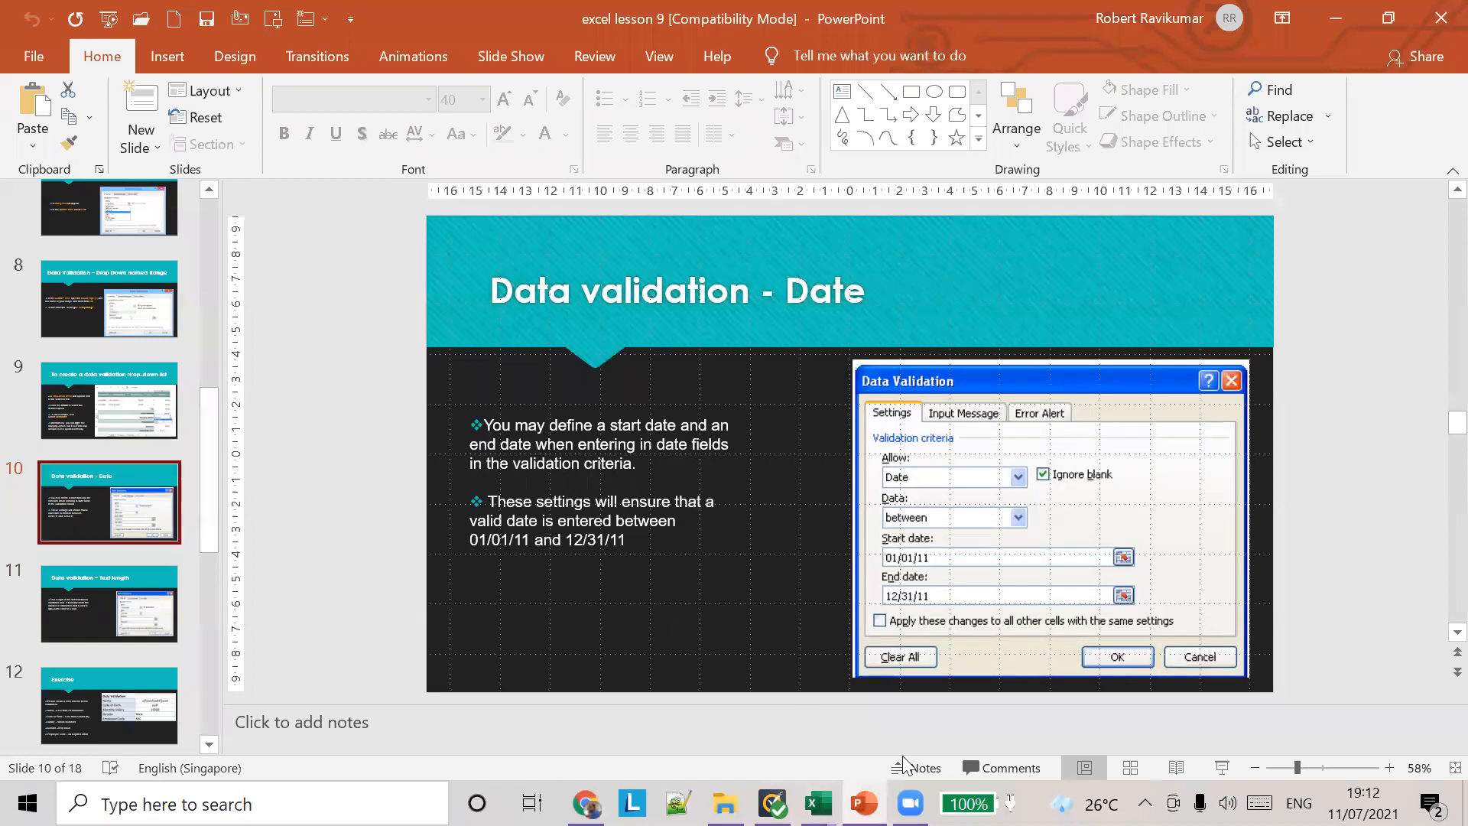
mouse_move(817, 802)
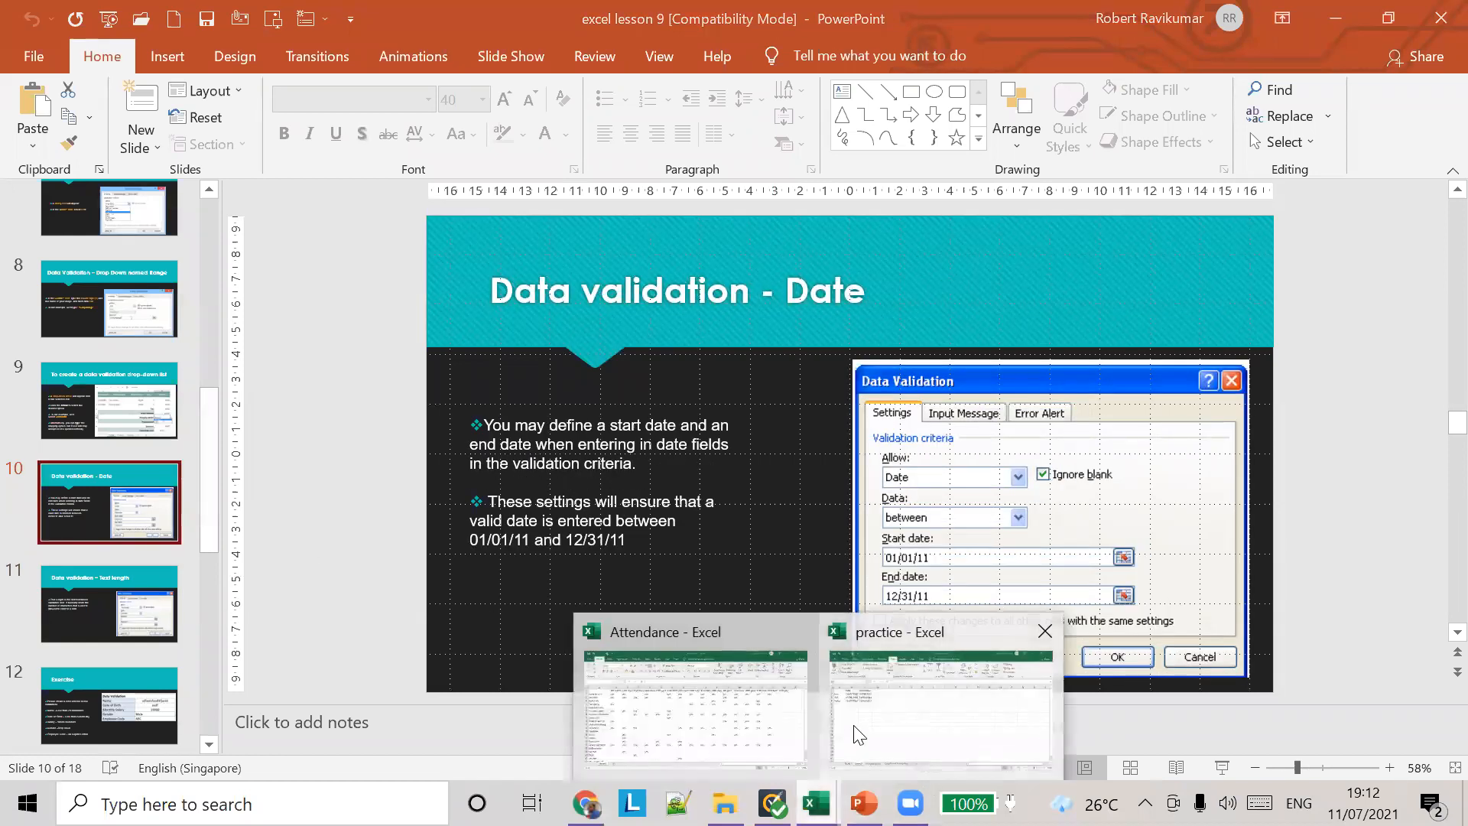
left_click(858, 732)
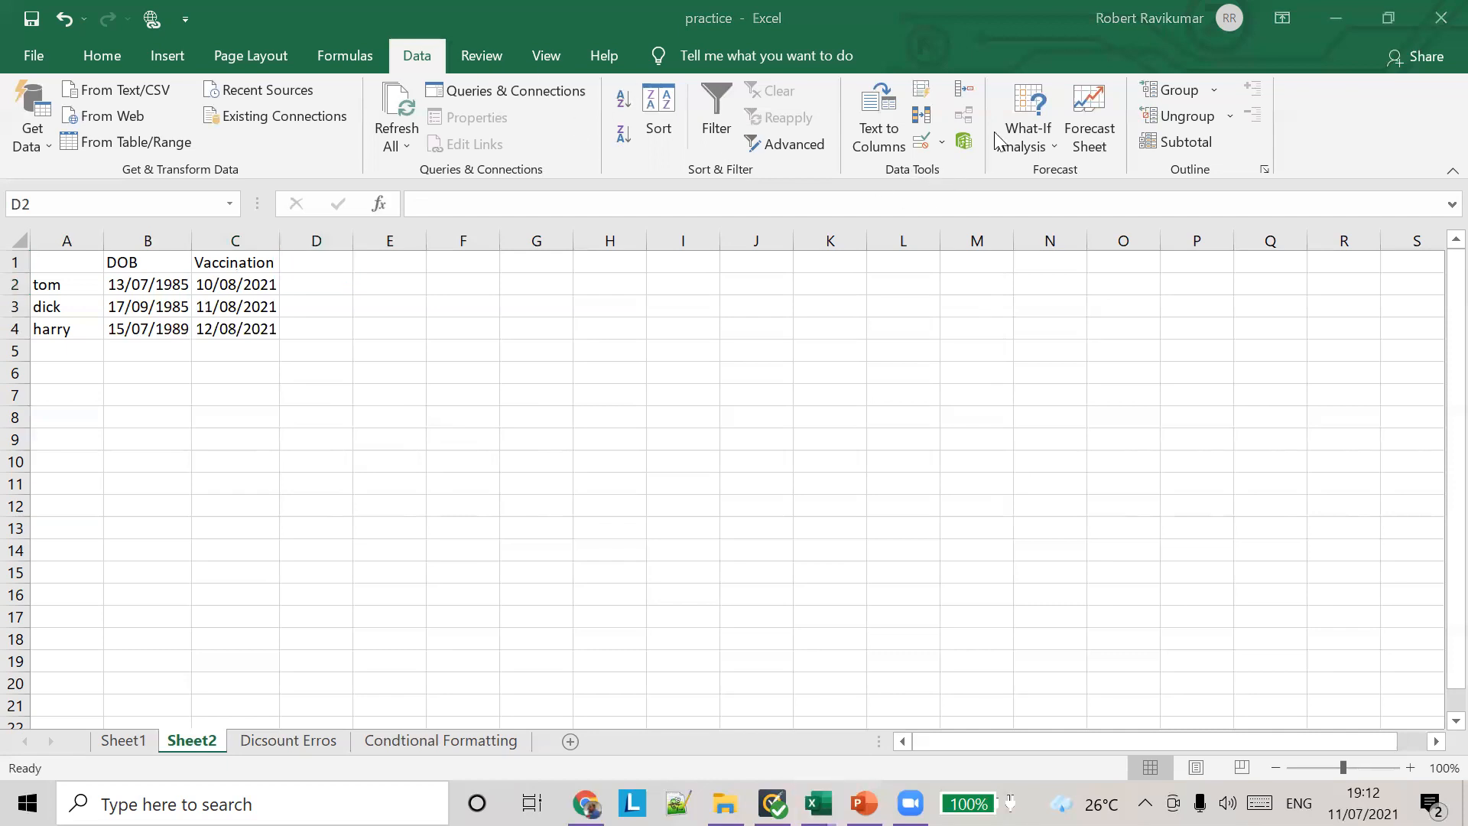
Step: Apply a date validation rule to cells D1:D2 that allows only dates equal to 19/8/2021
left_click(942, 142)
left_click(941, 172)
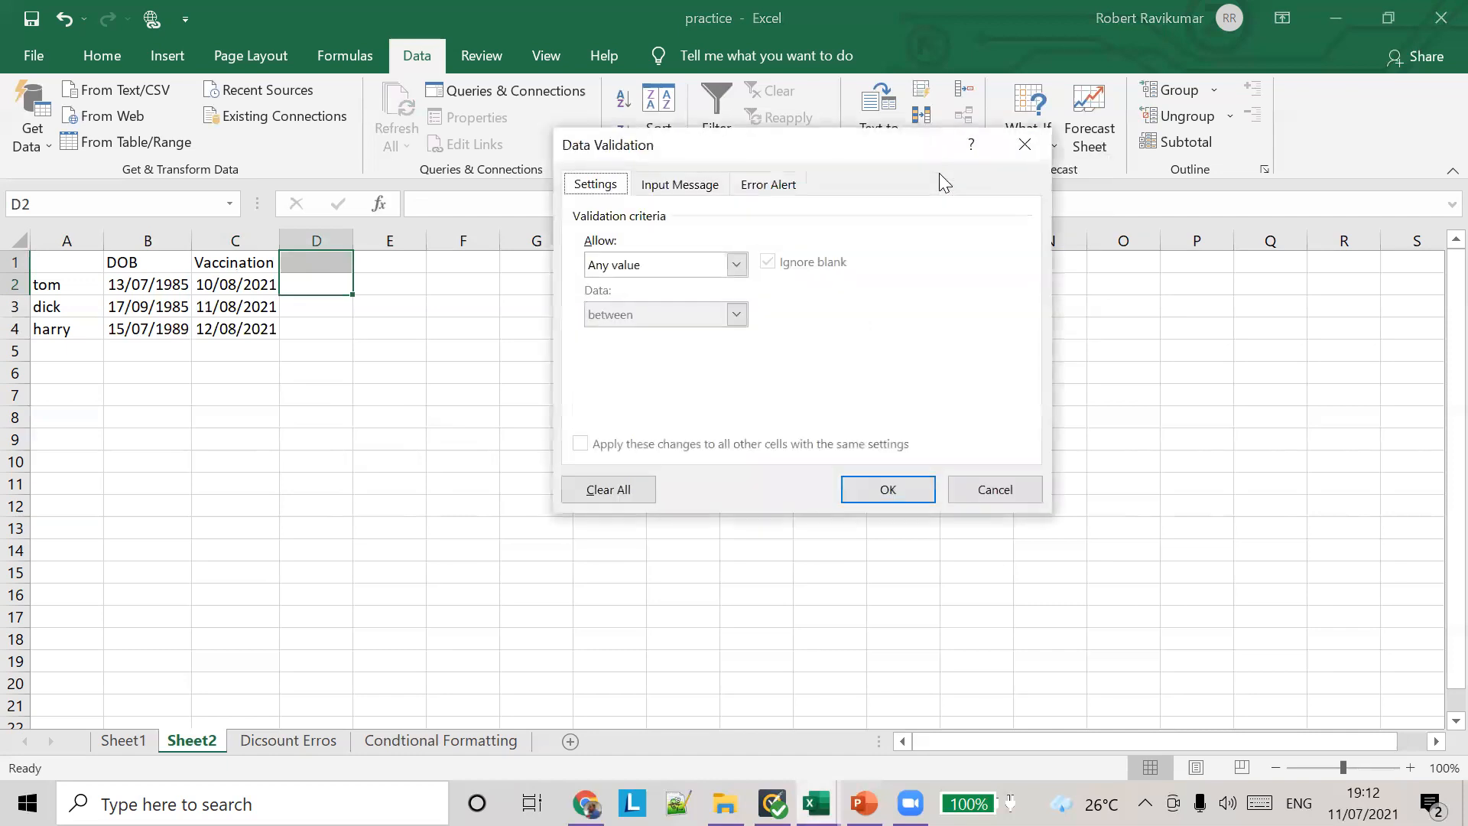
left_click(736, 263)
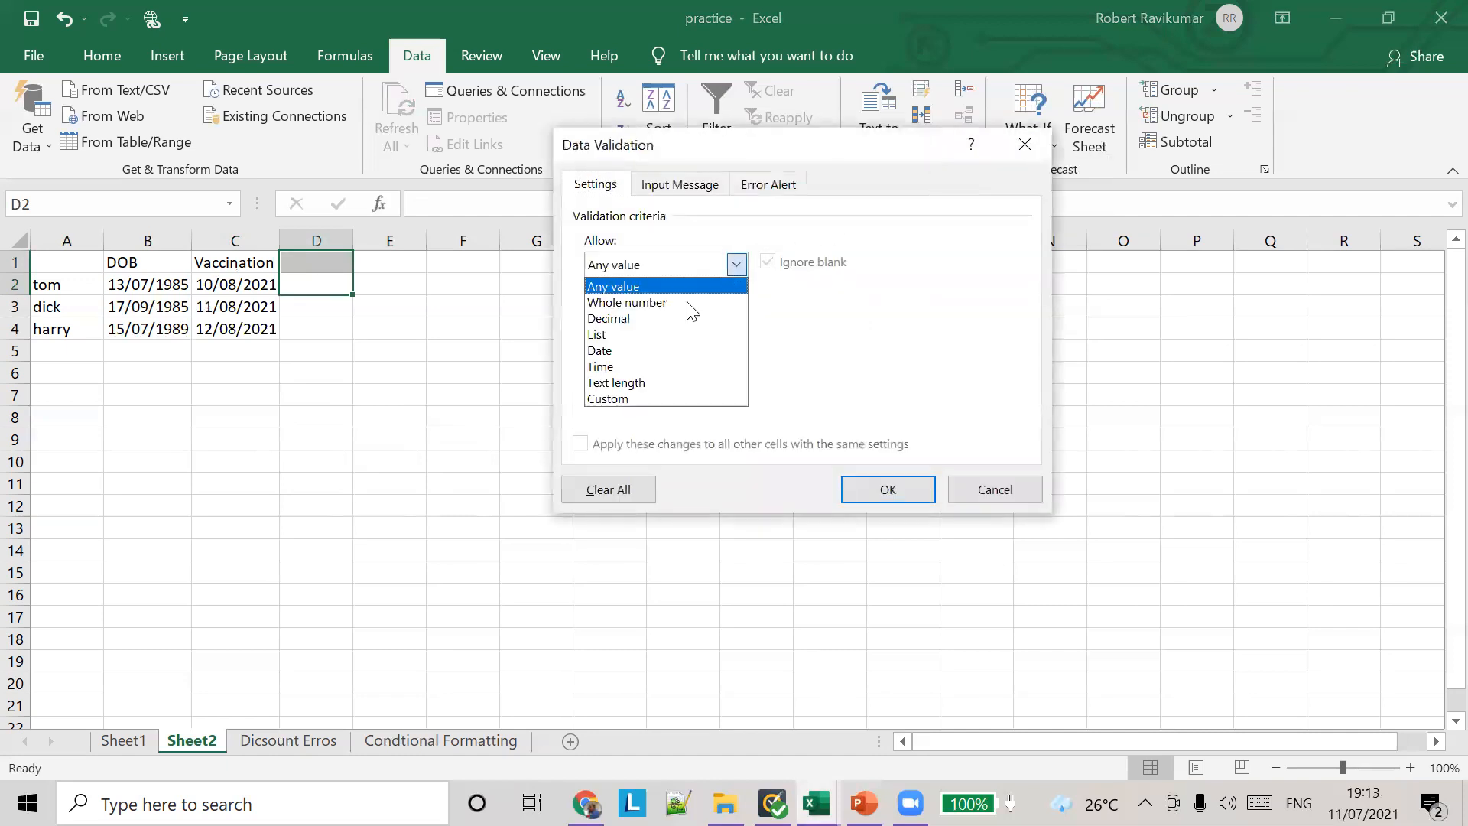
left_click(654, 347)
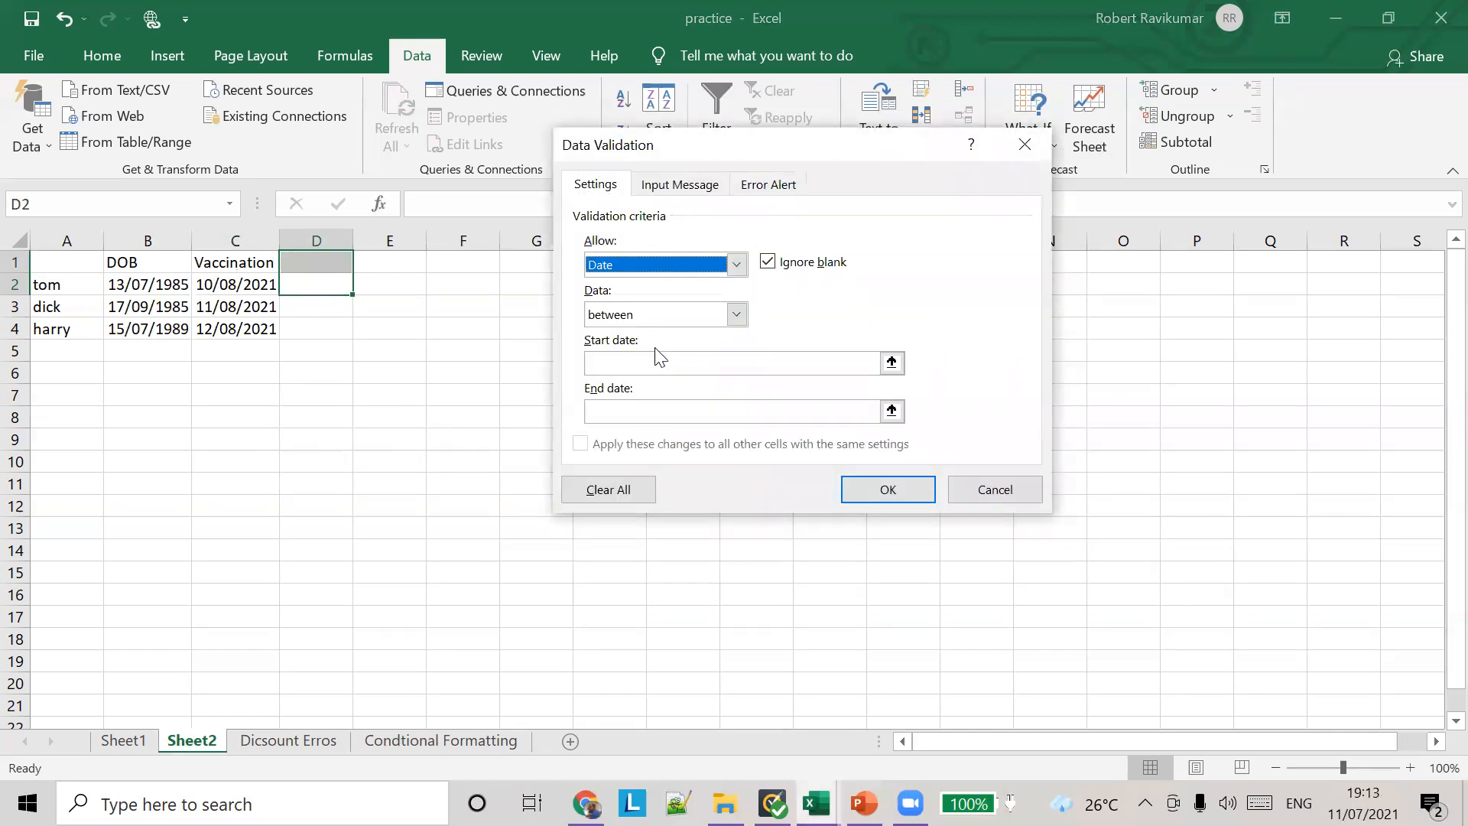
left_click(736, 315)
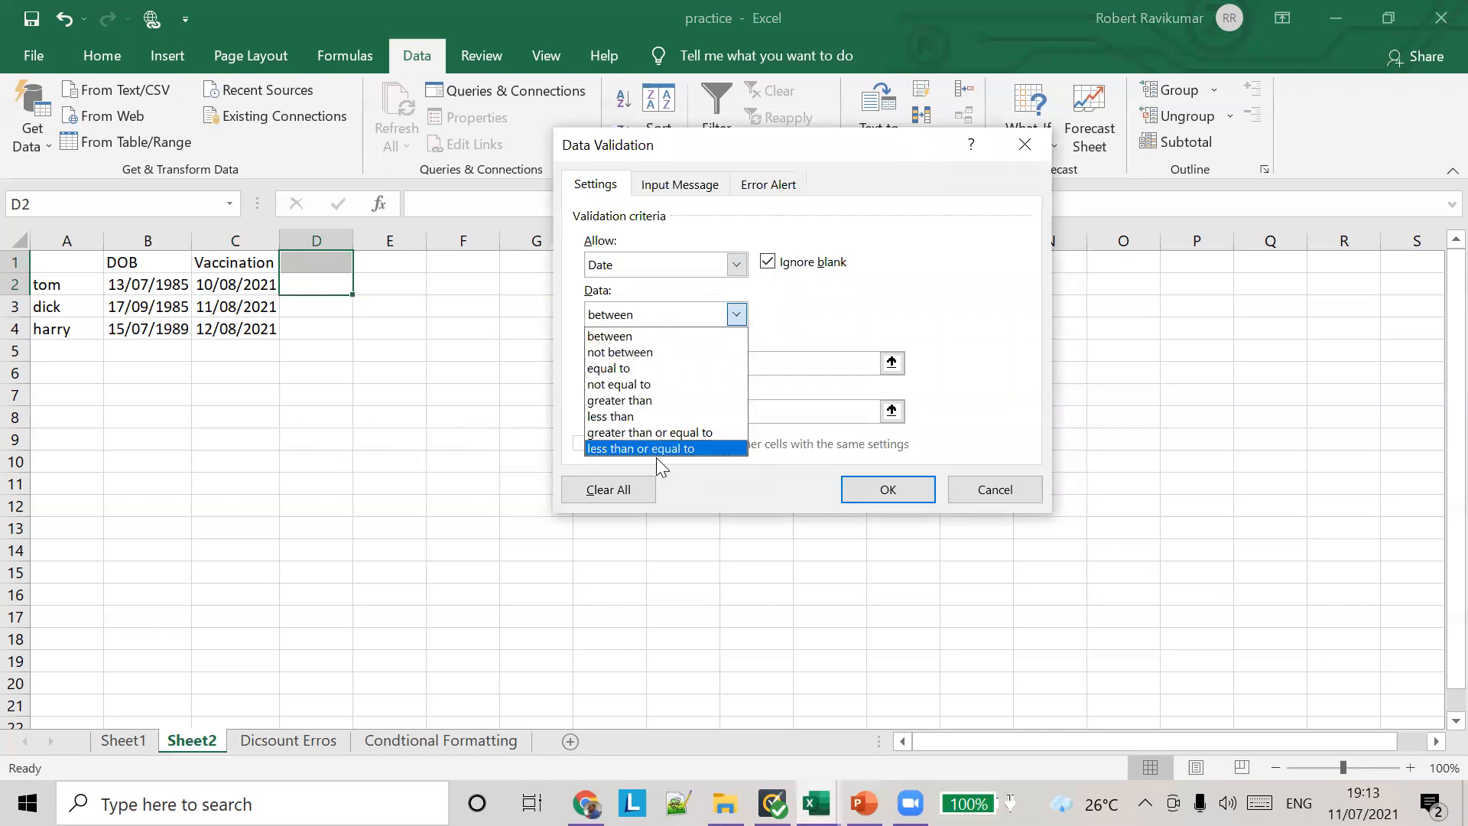
left_click(667, 367)
left_click(668, 360)
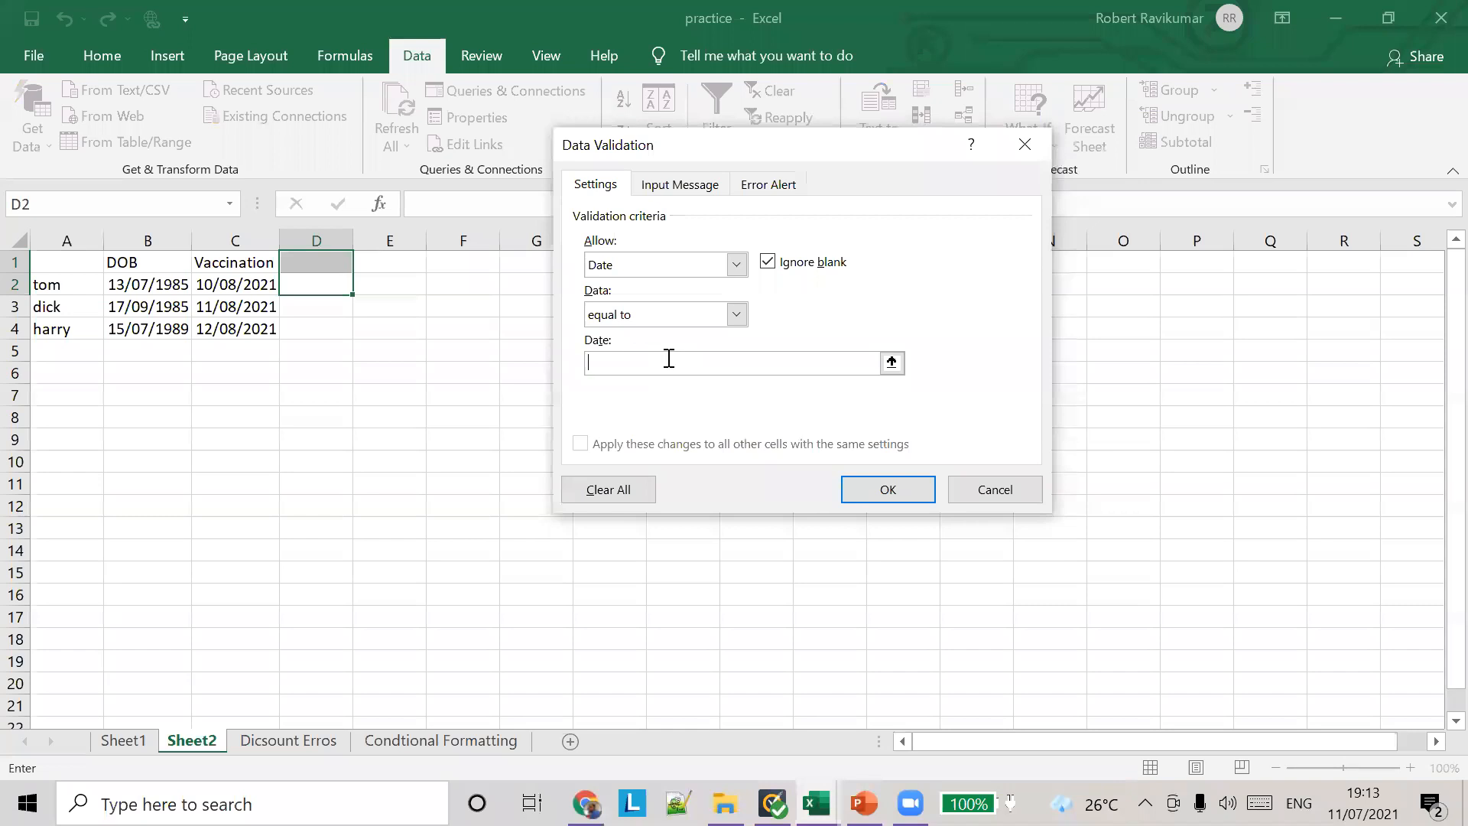
type("1")
type("9/8/2021")
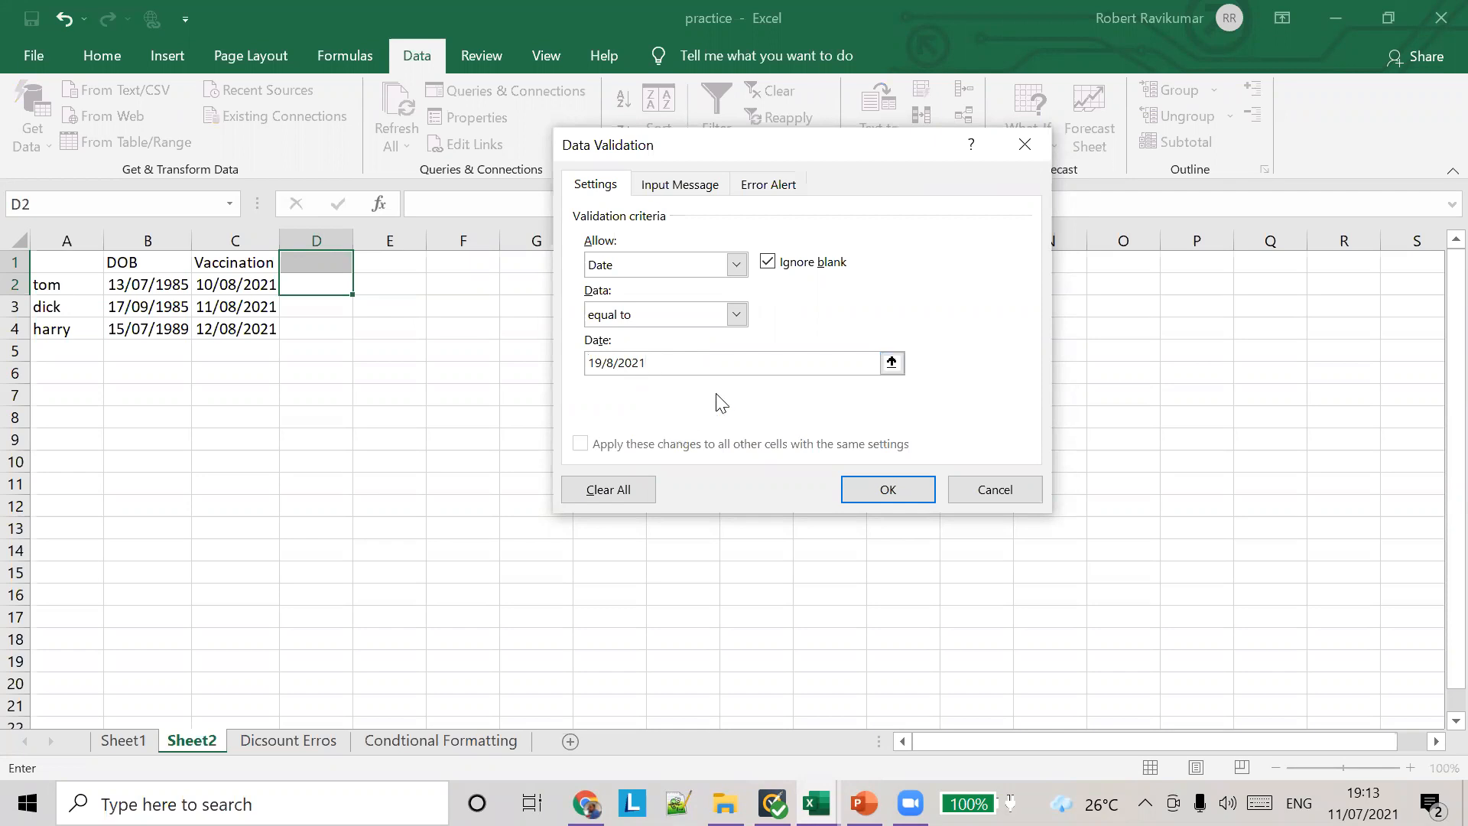
left_click(923, 497)
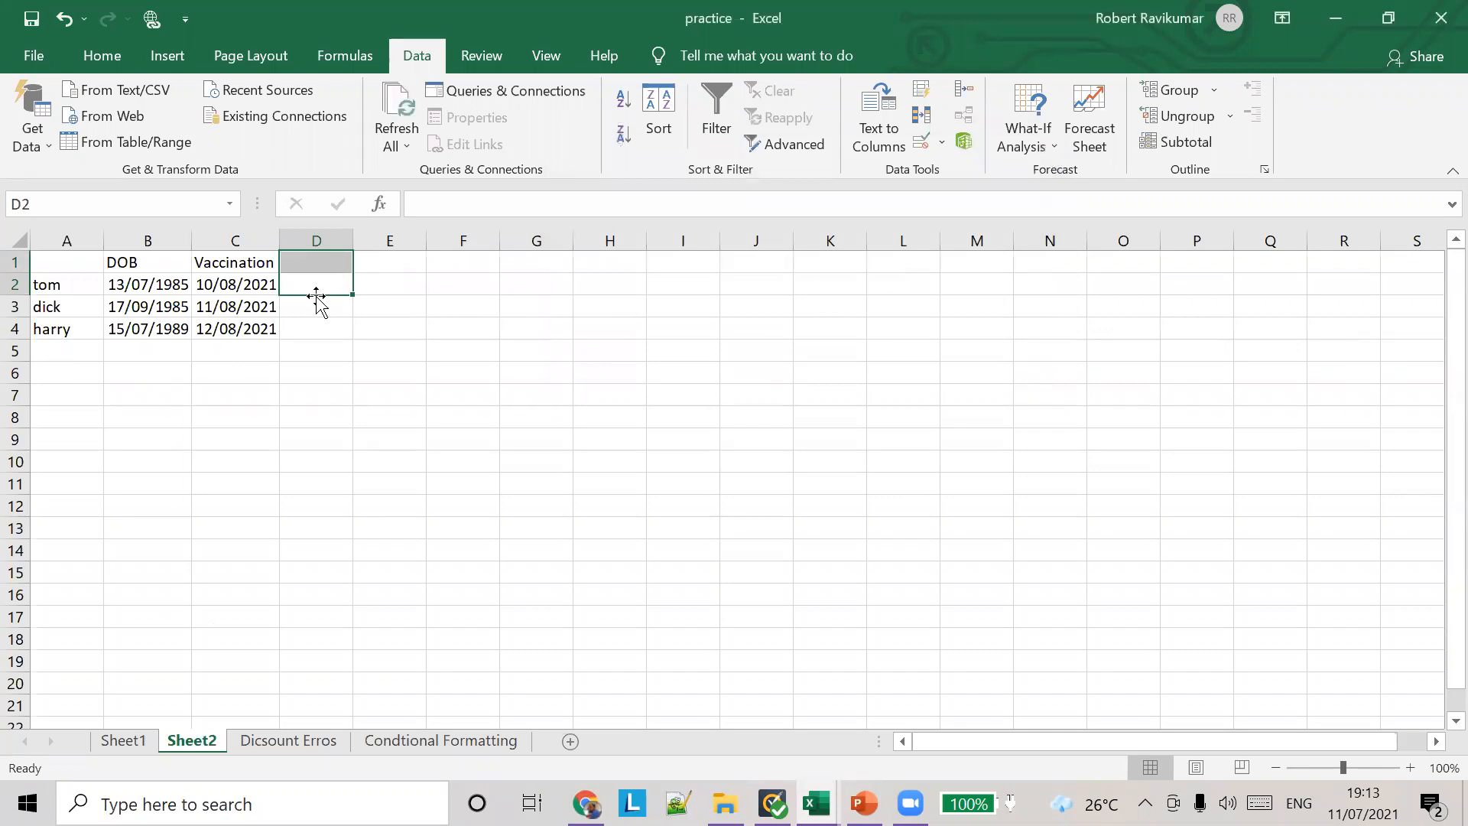
Step: Try to enter 19/8/2020 in cell D2, and choose to retry the entry
left_click(313, 286)
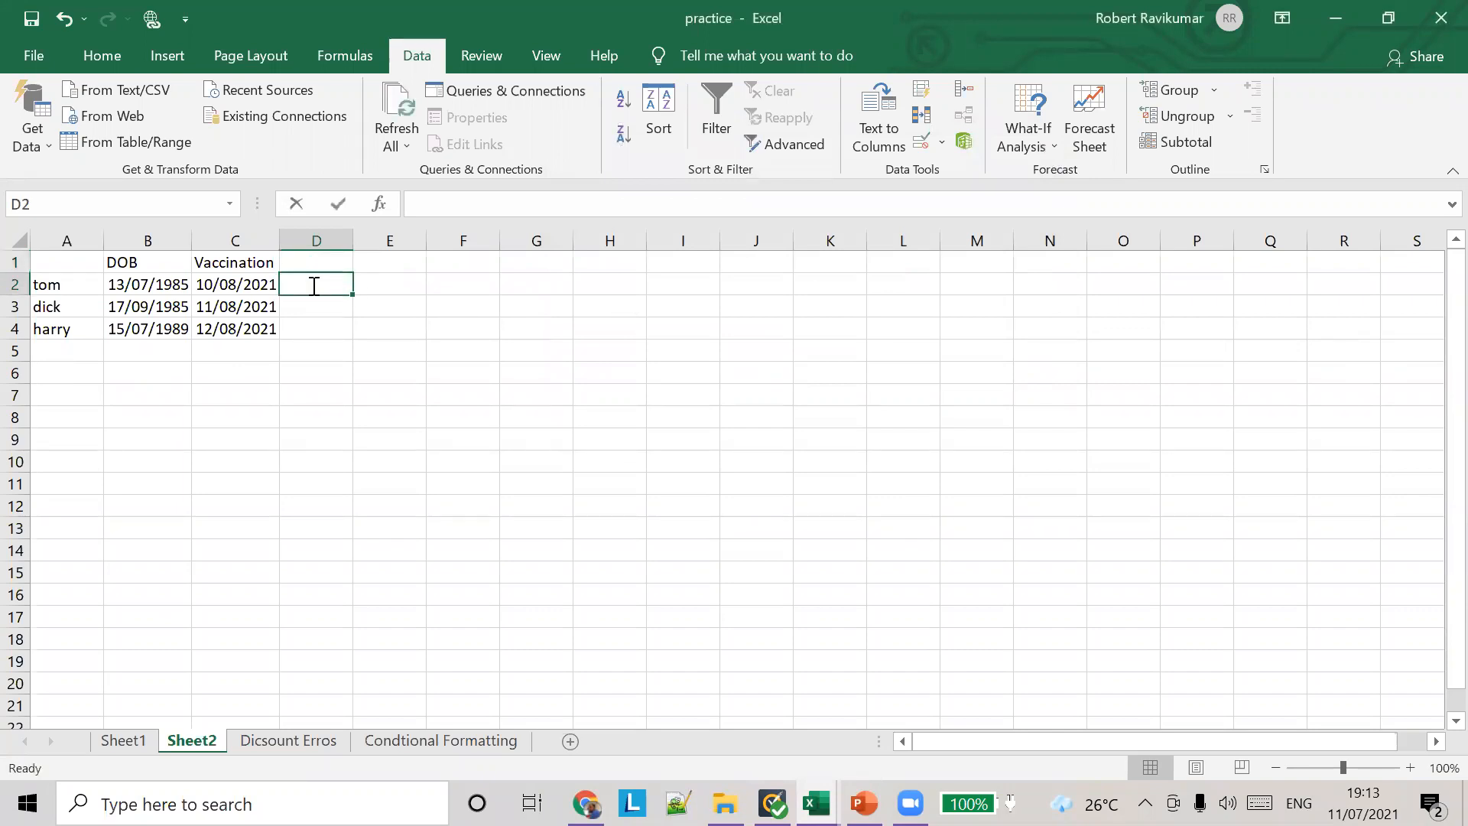
type("198")
key("BackSpace")
type("/8/2020")
key("Return")
key("Return")
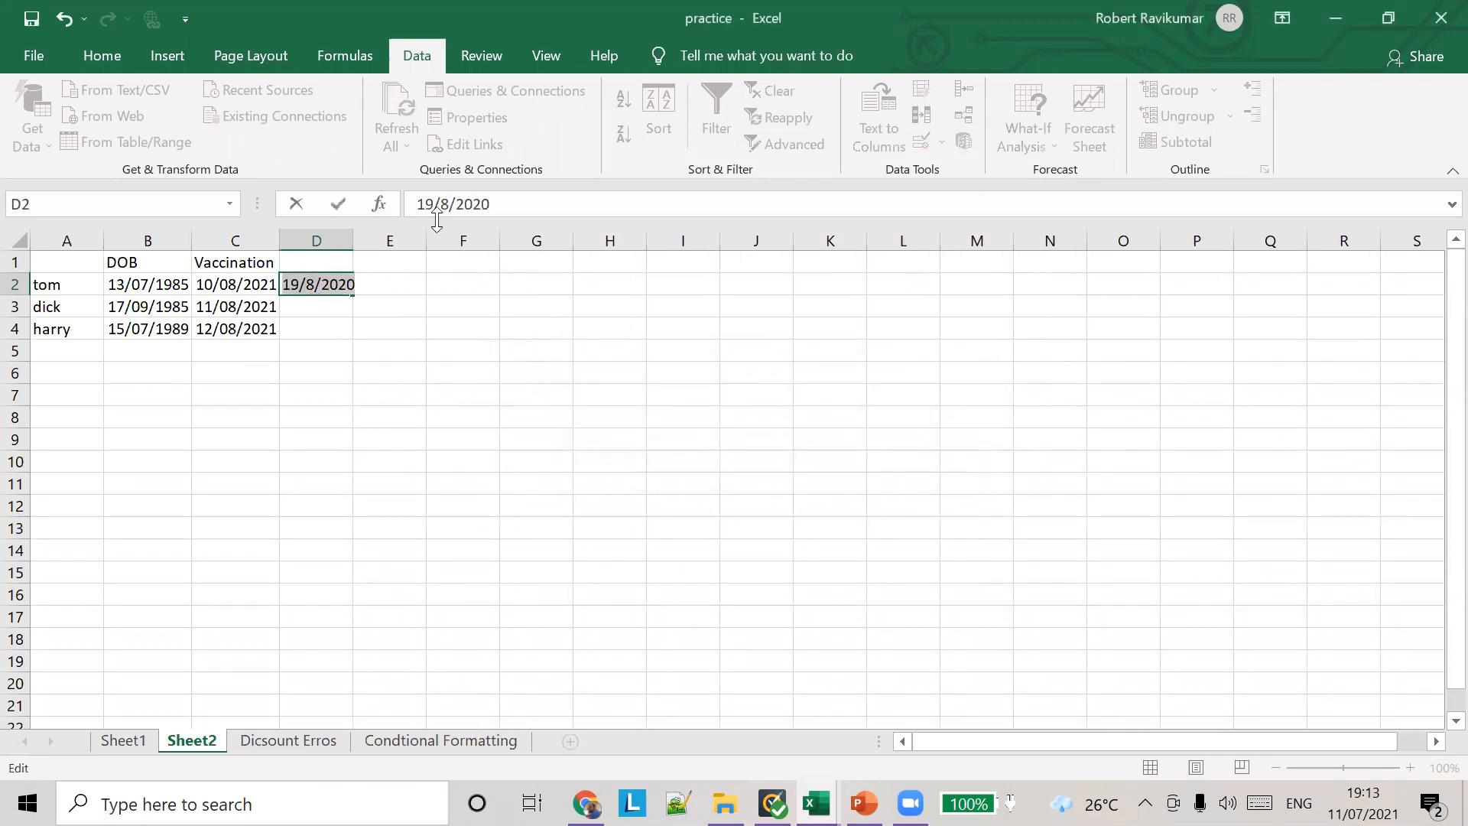
Step: Correct the rejected date in cell D2 to 19/8/2021 and commit the entry
left_click(499, 195)
key("BackSpace")
type("1")
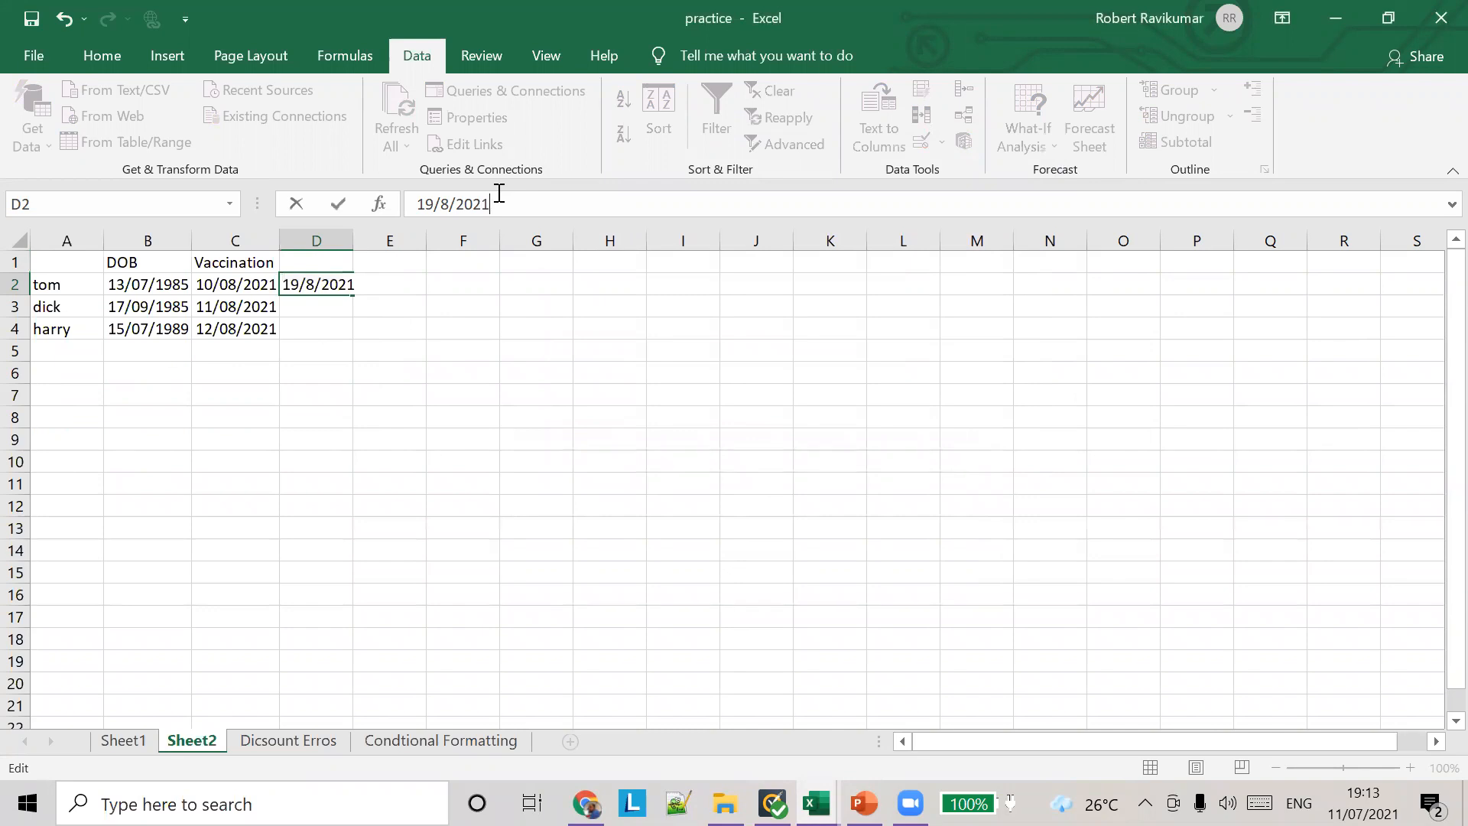
key("Tab")
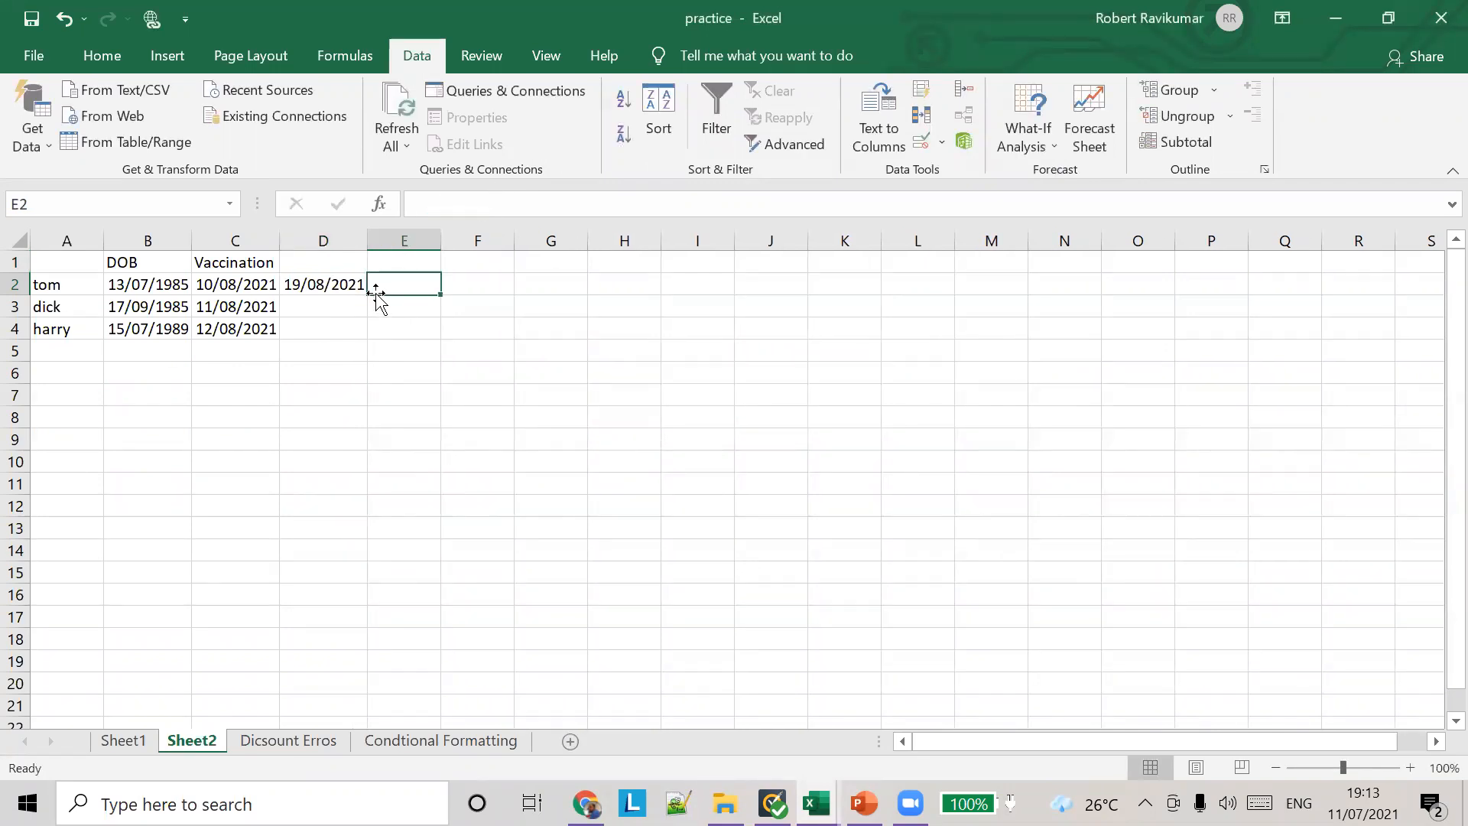
Step: Examine the comparison options available for a Date validation rule on cell E2, and cancel without applying a rule
left_click(942, 151)
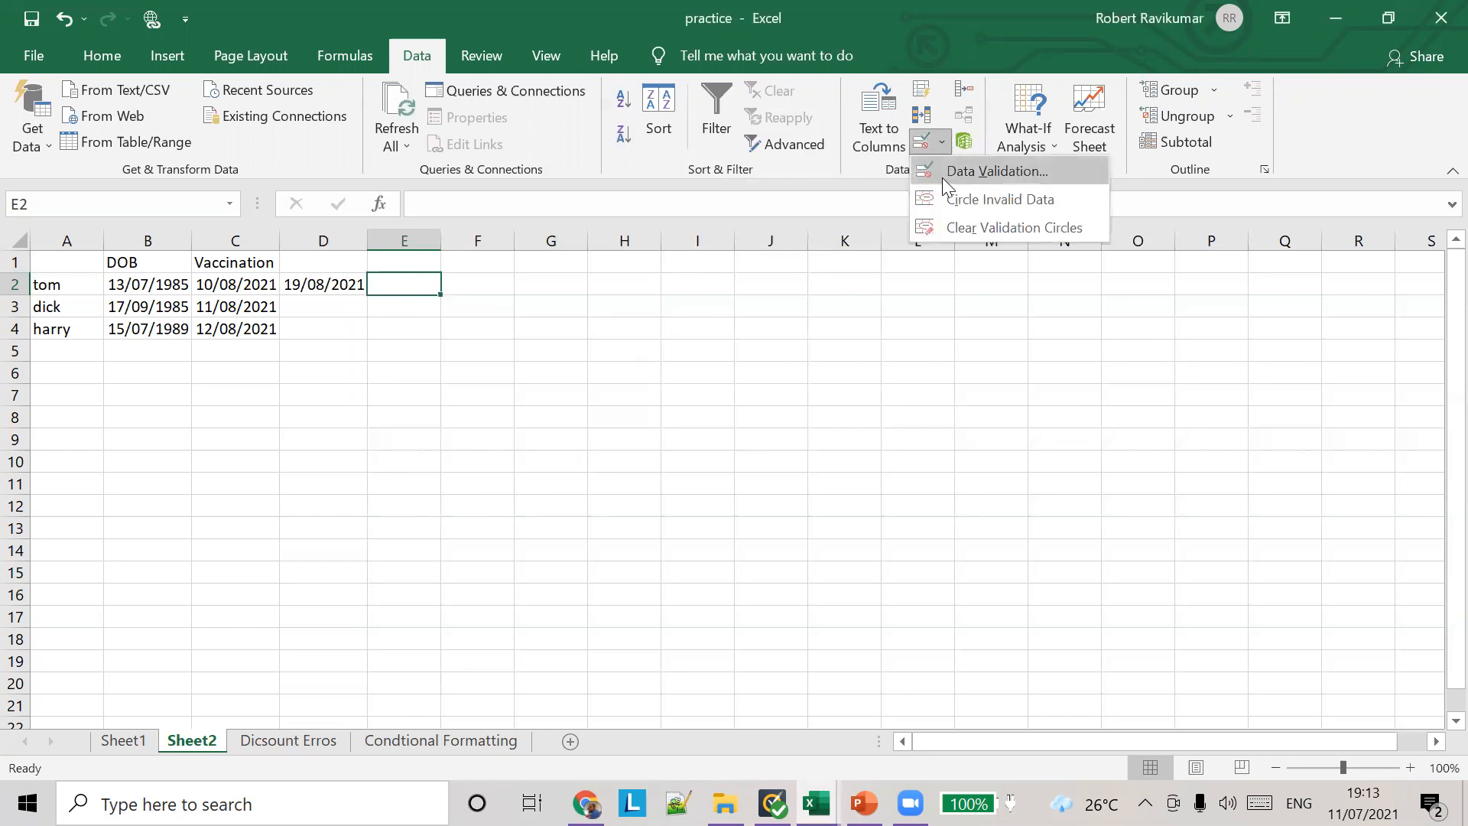
left_click(942, 178)
left_click(731, 271)
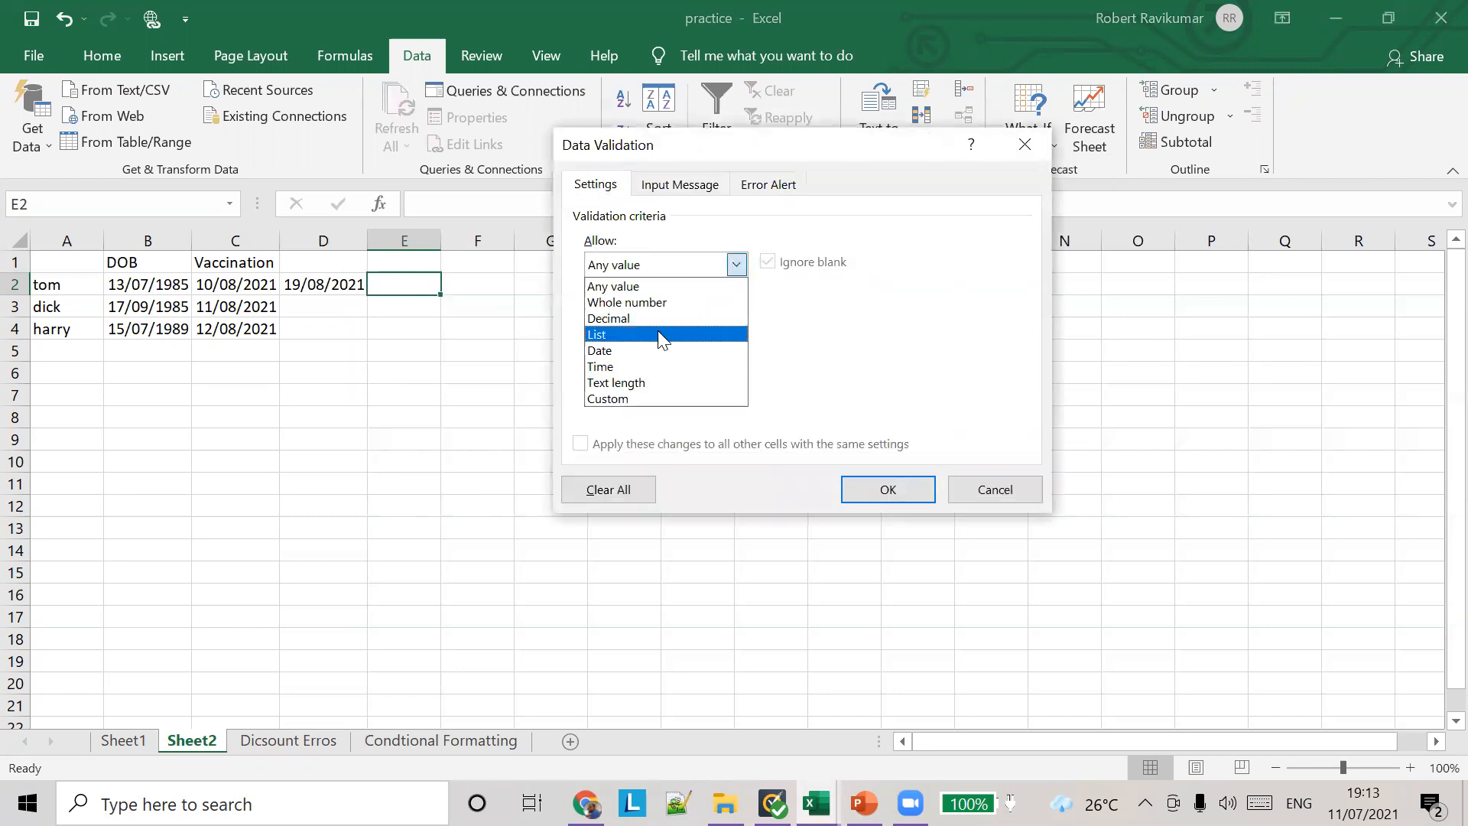
left_click(661, 348)
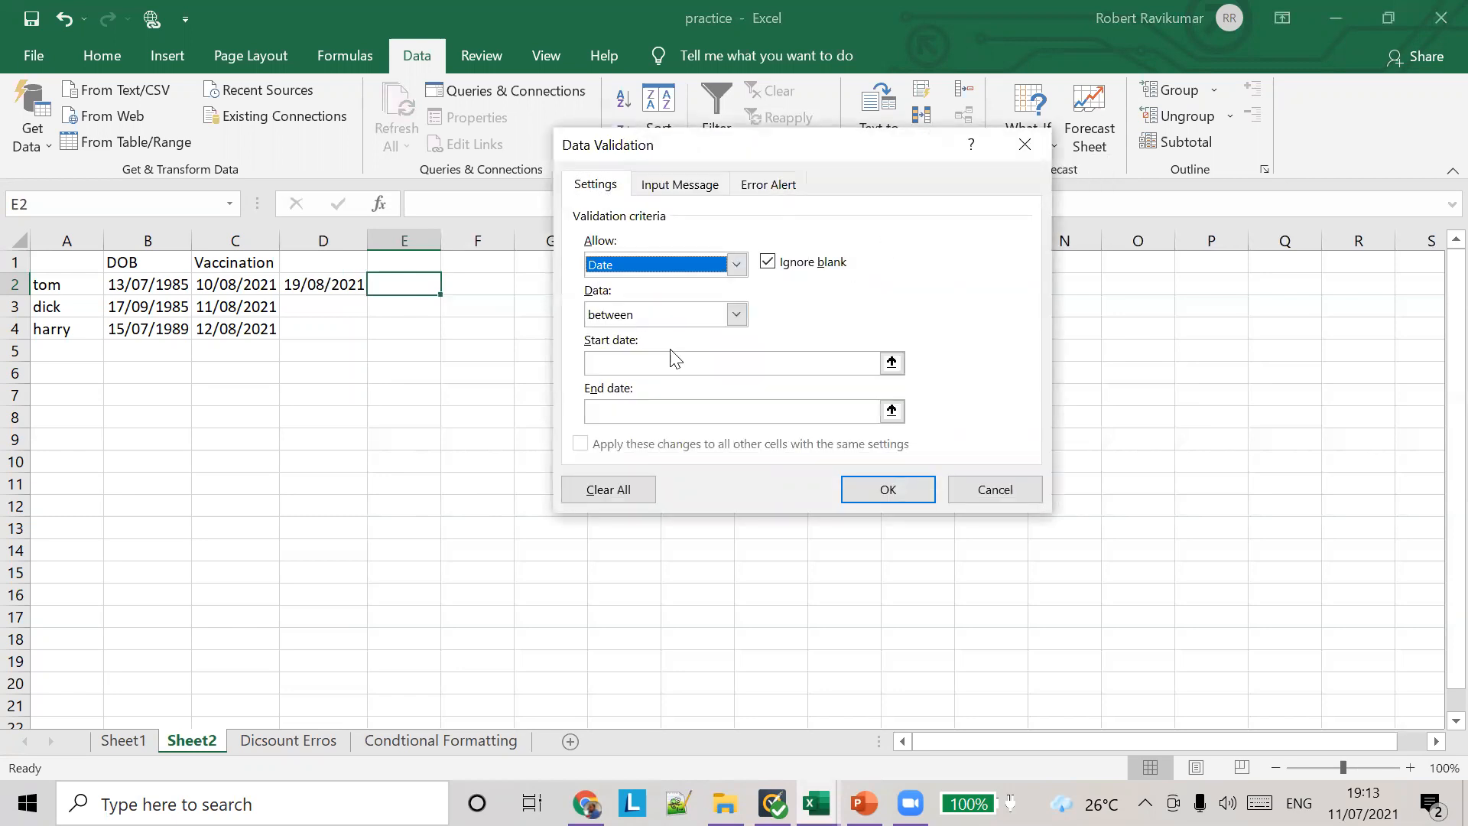
left_click(736, 315)
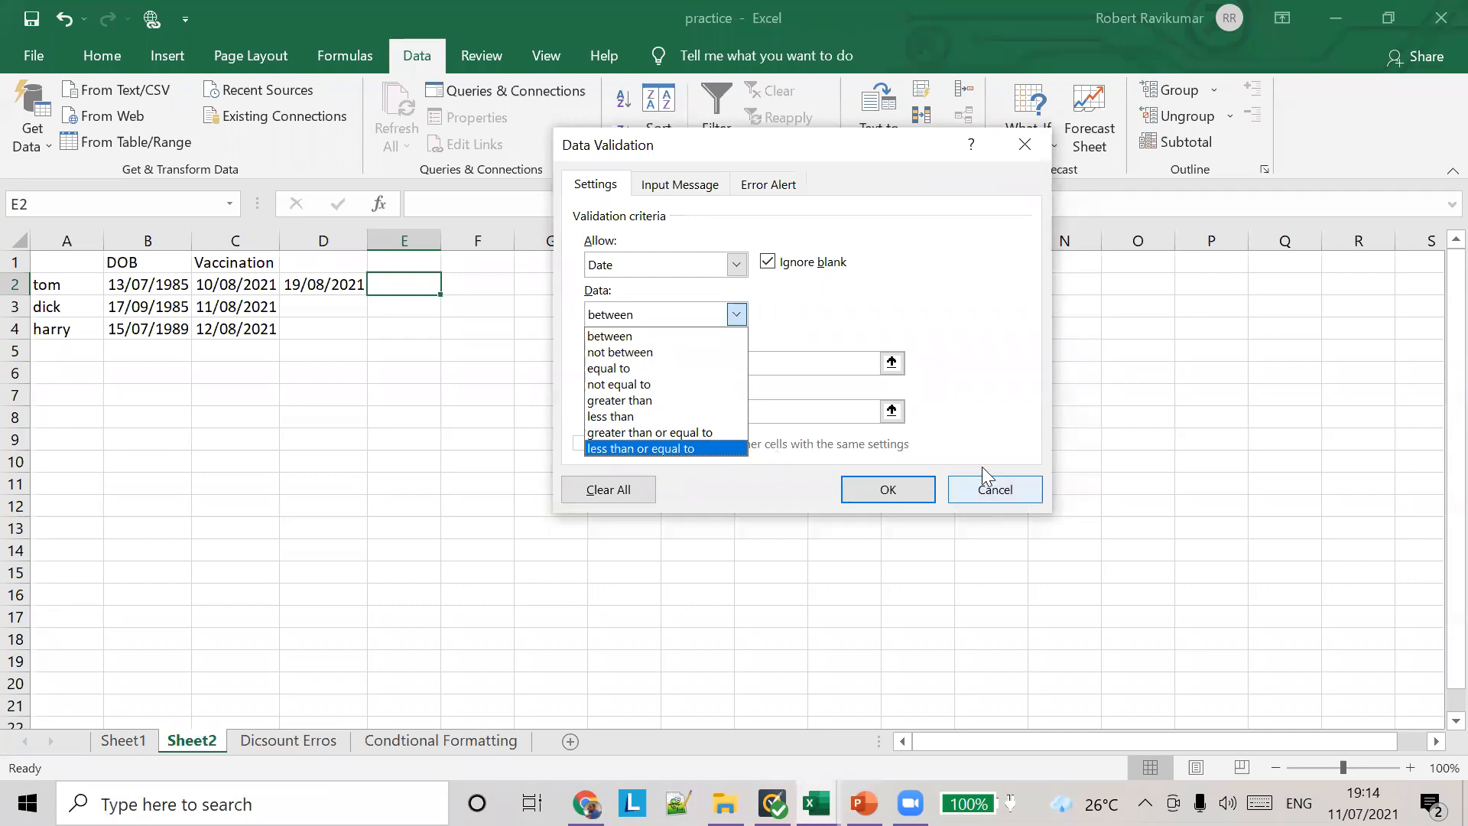
left_click(829, 336)
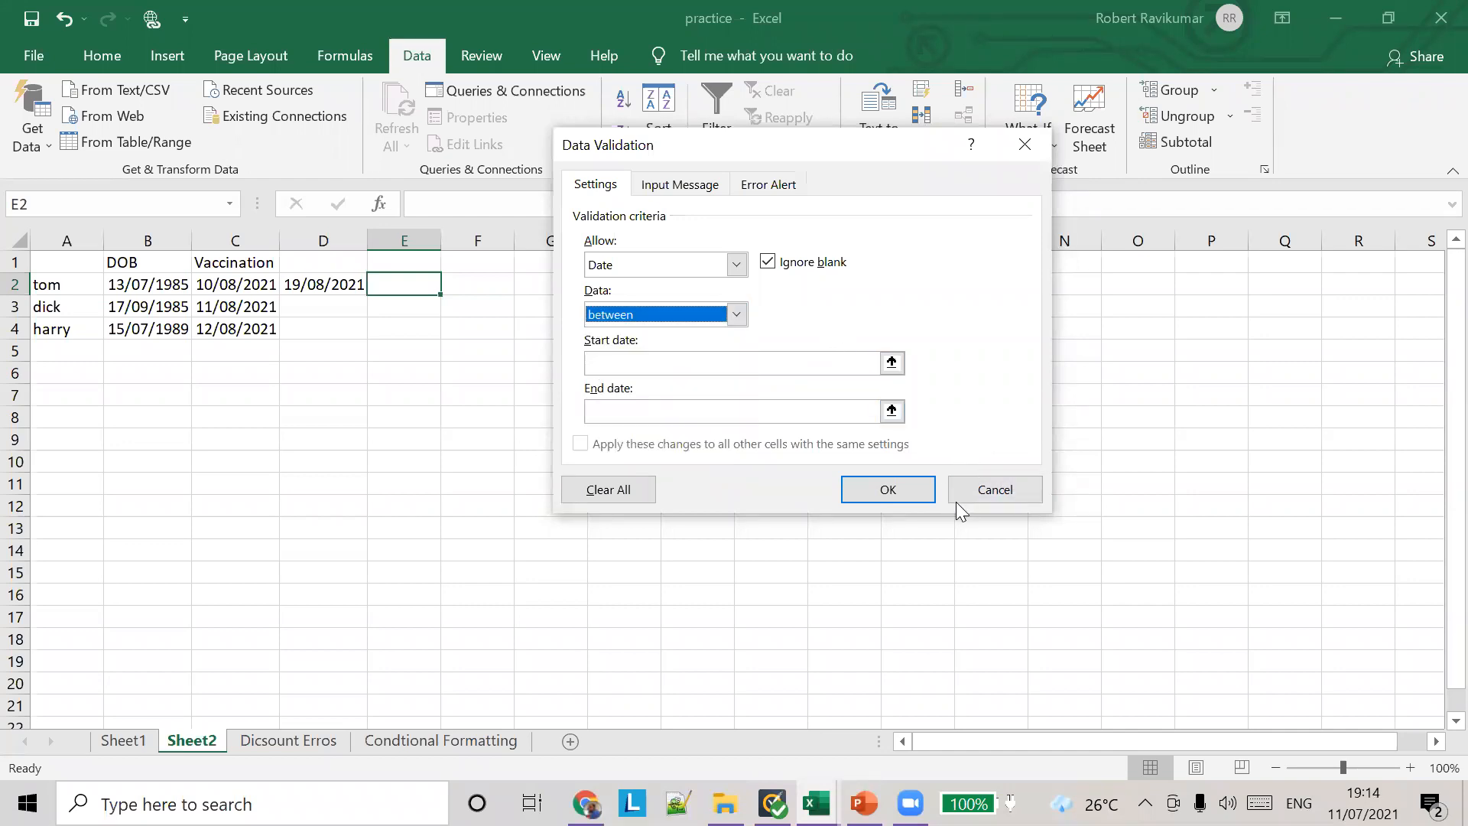
left_click(992, 490)
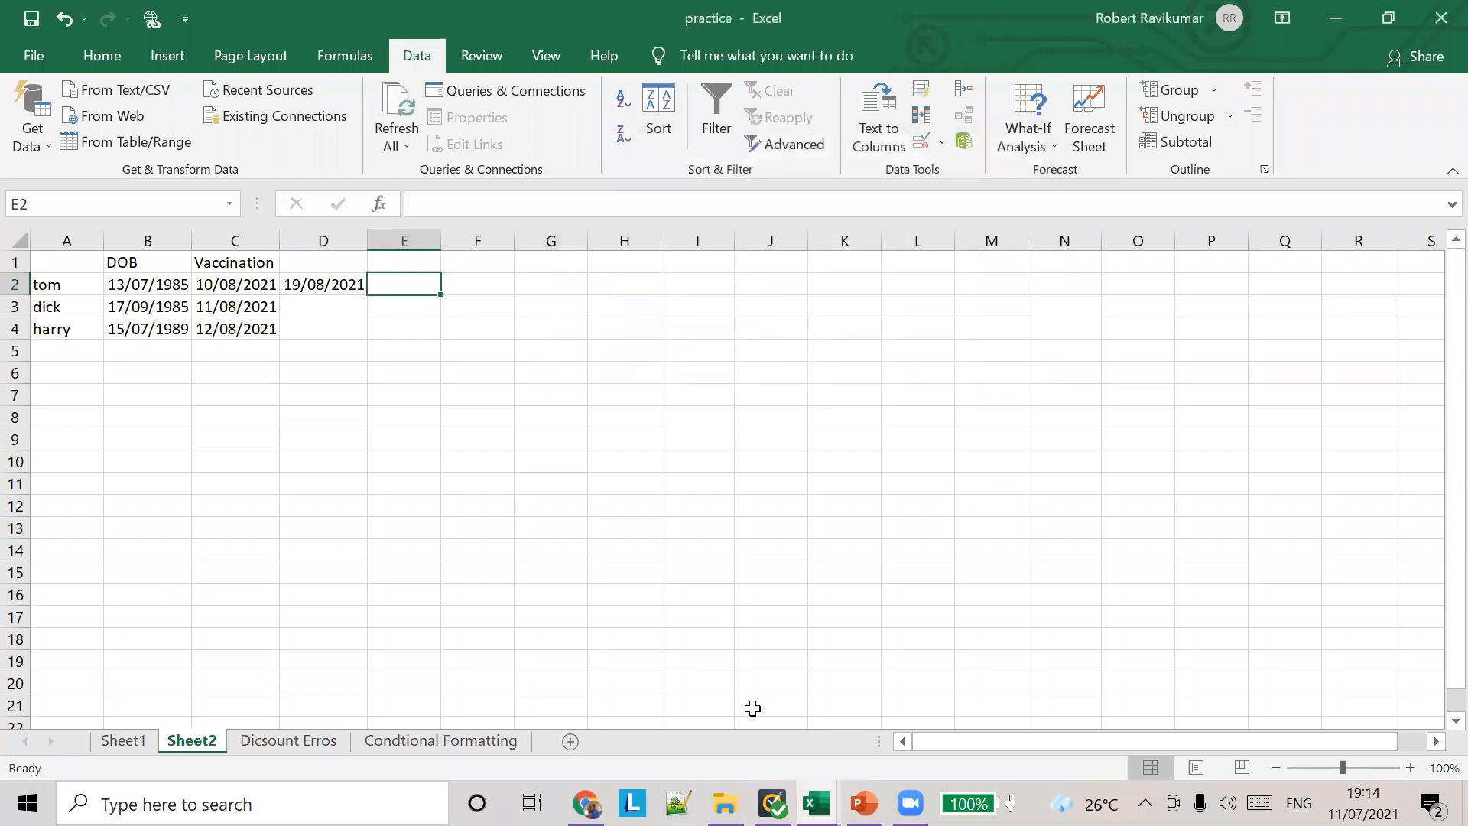
Step: Switch to PowerPoint to view the excel lesson 9 slides on data validation
left_click(864, 803)
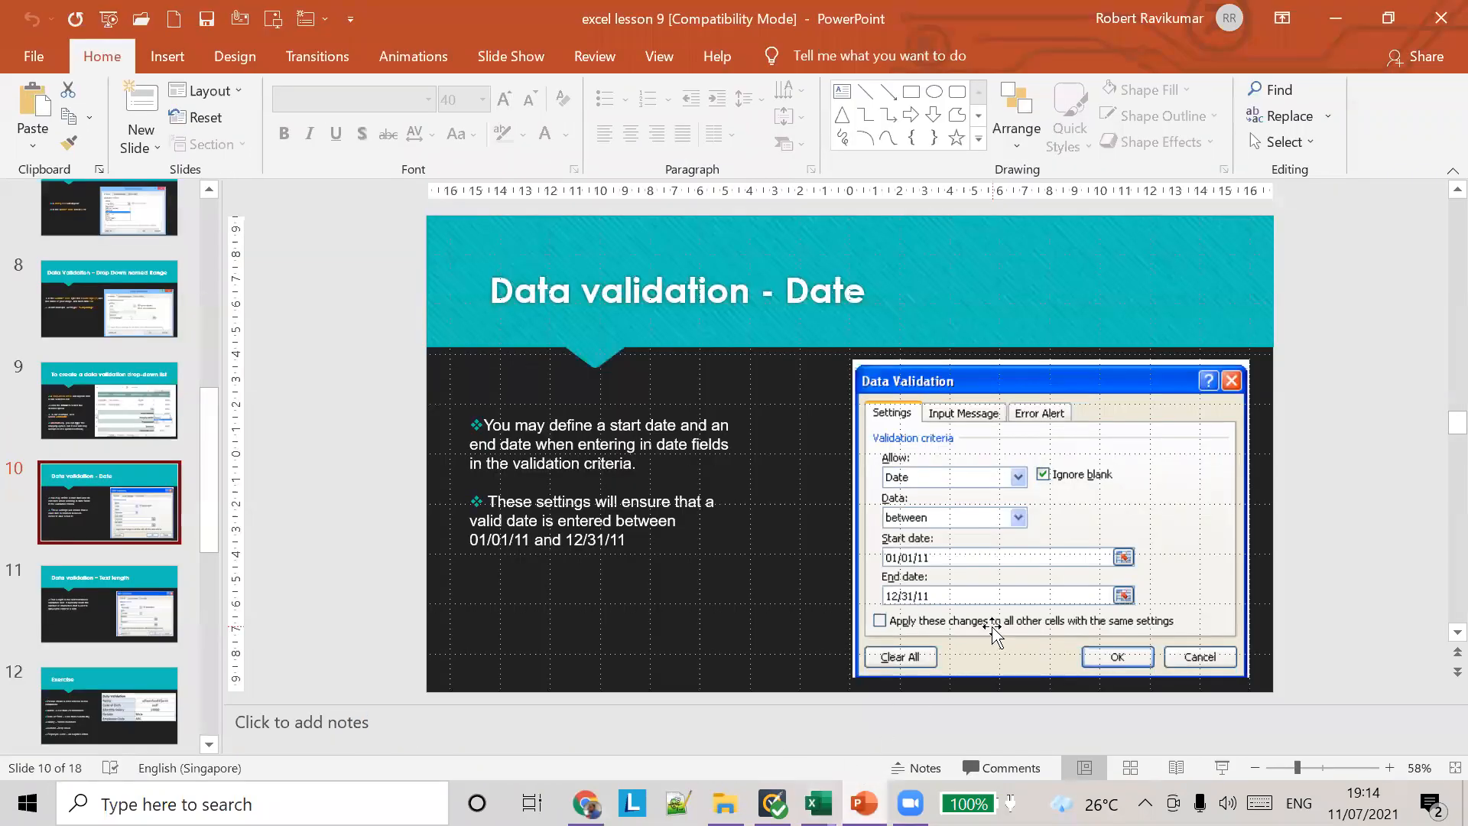
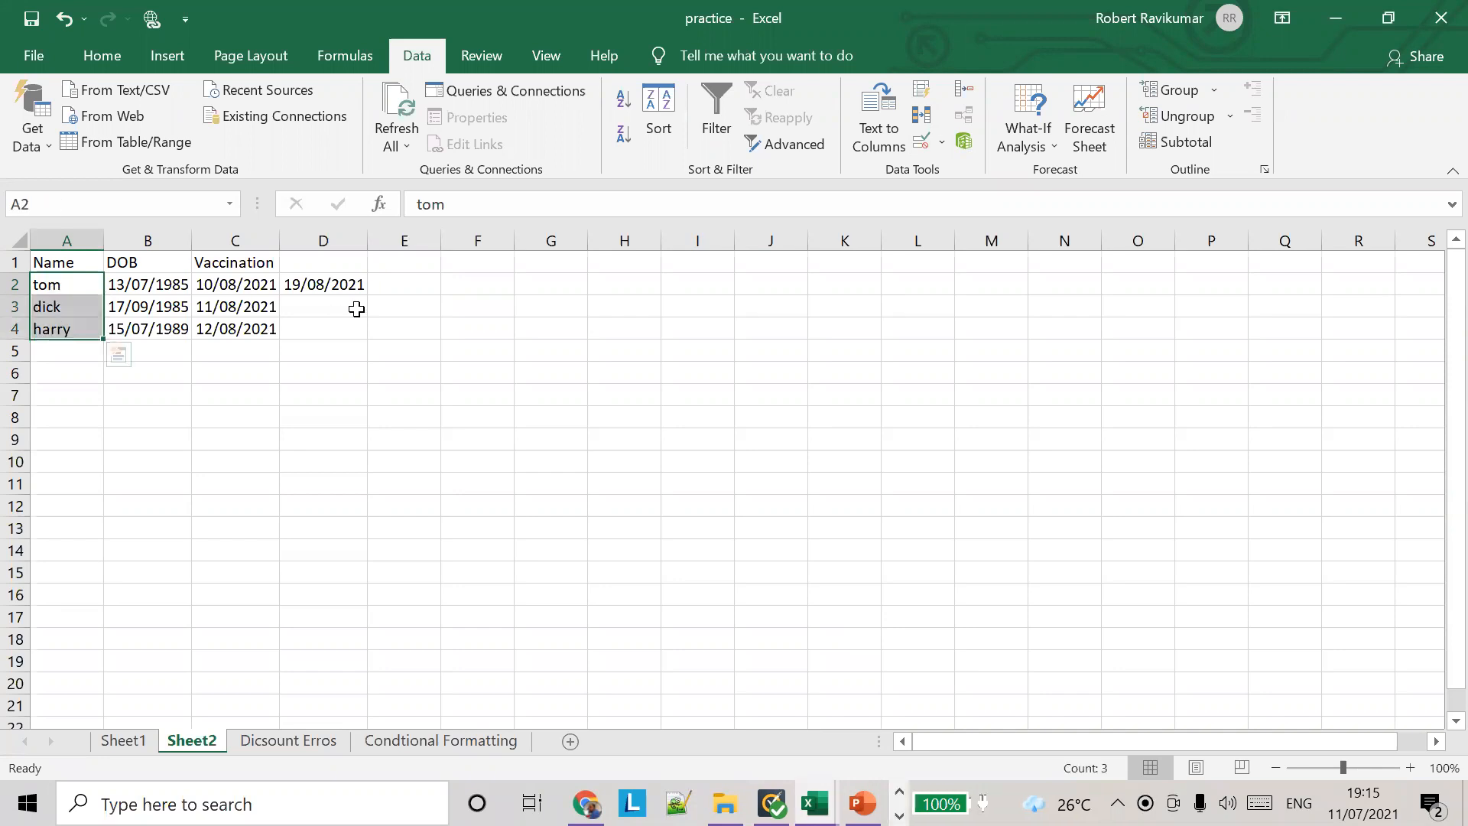
Step: Apply a Text length validation rule to cells A2:A4, allowing between 1 and 15 characters
left_click(947, 150)
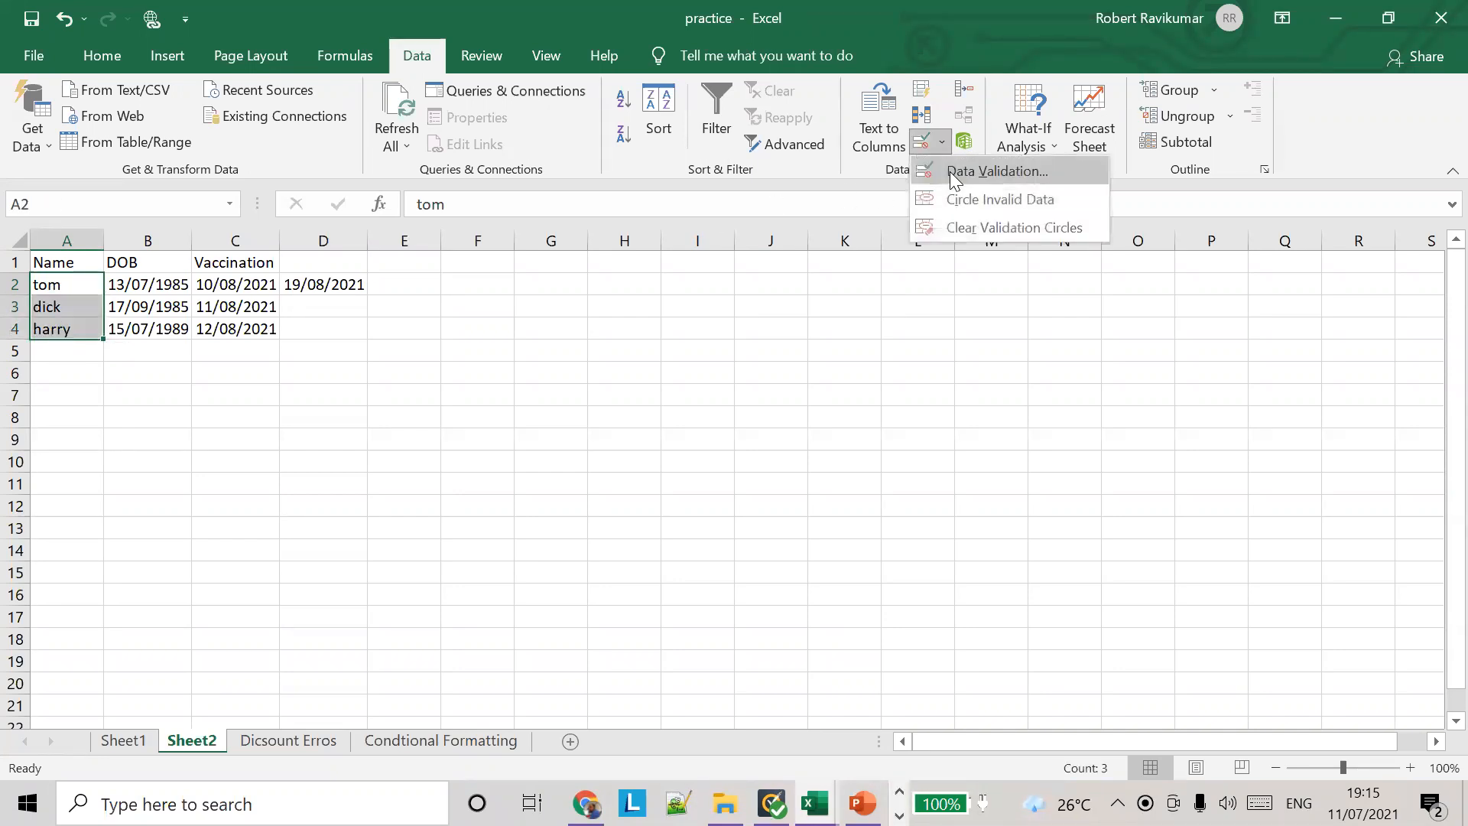
left_click(949, 169)
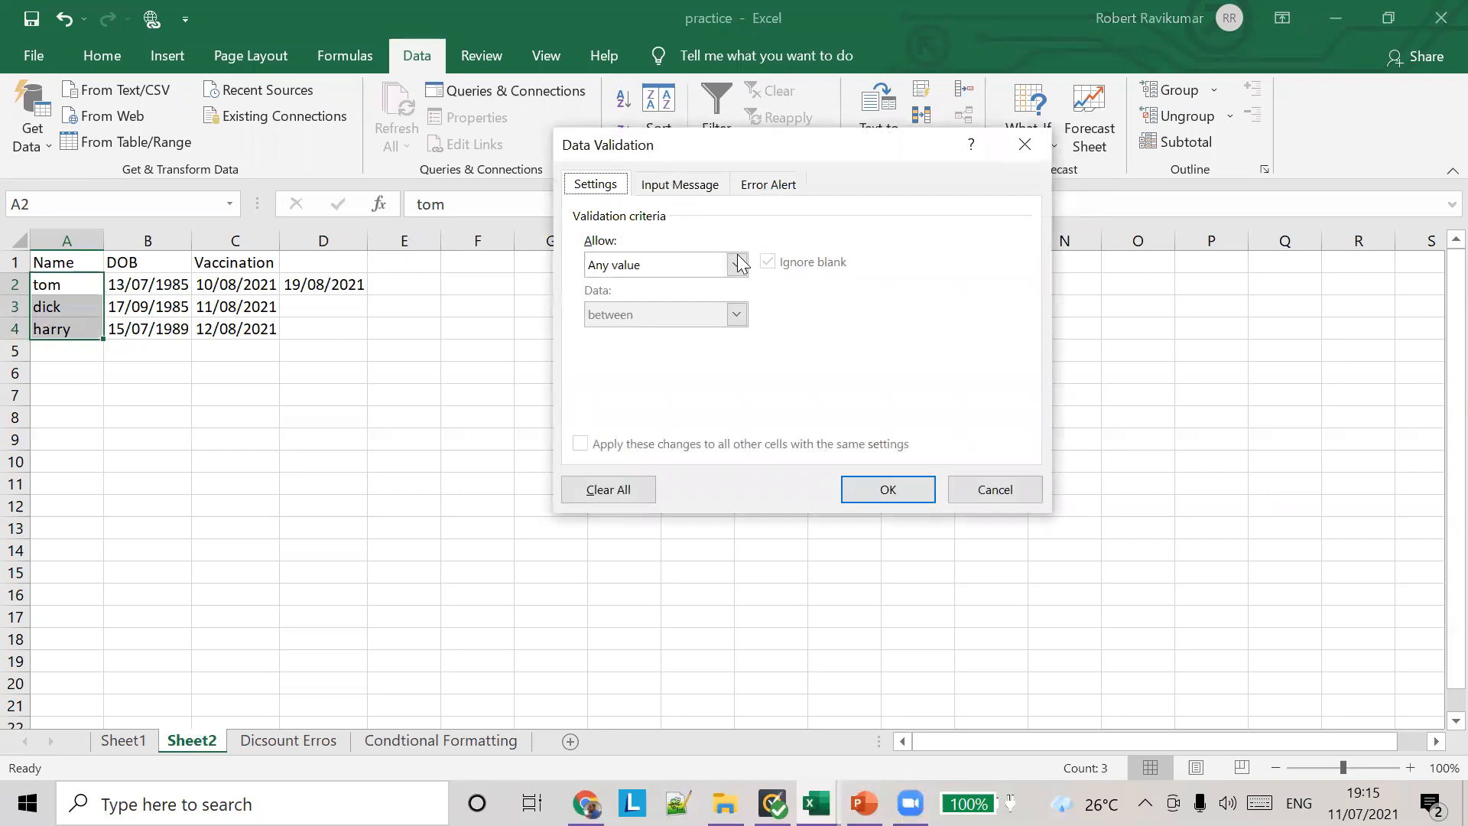
left_click(737, 262)
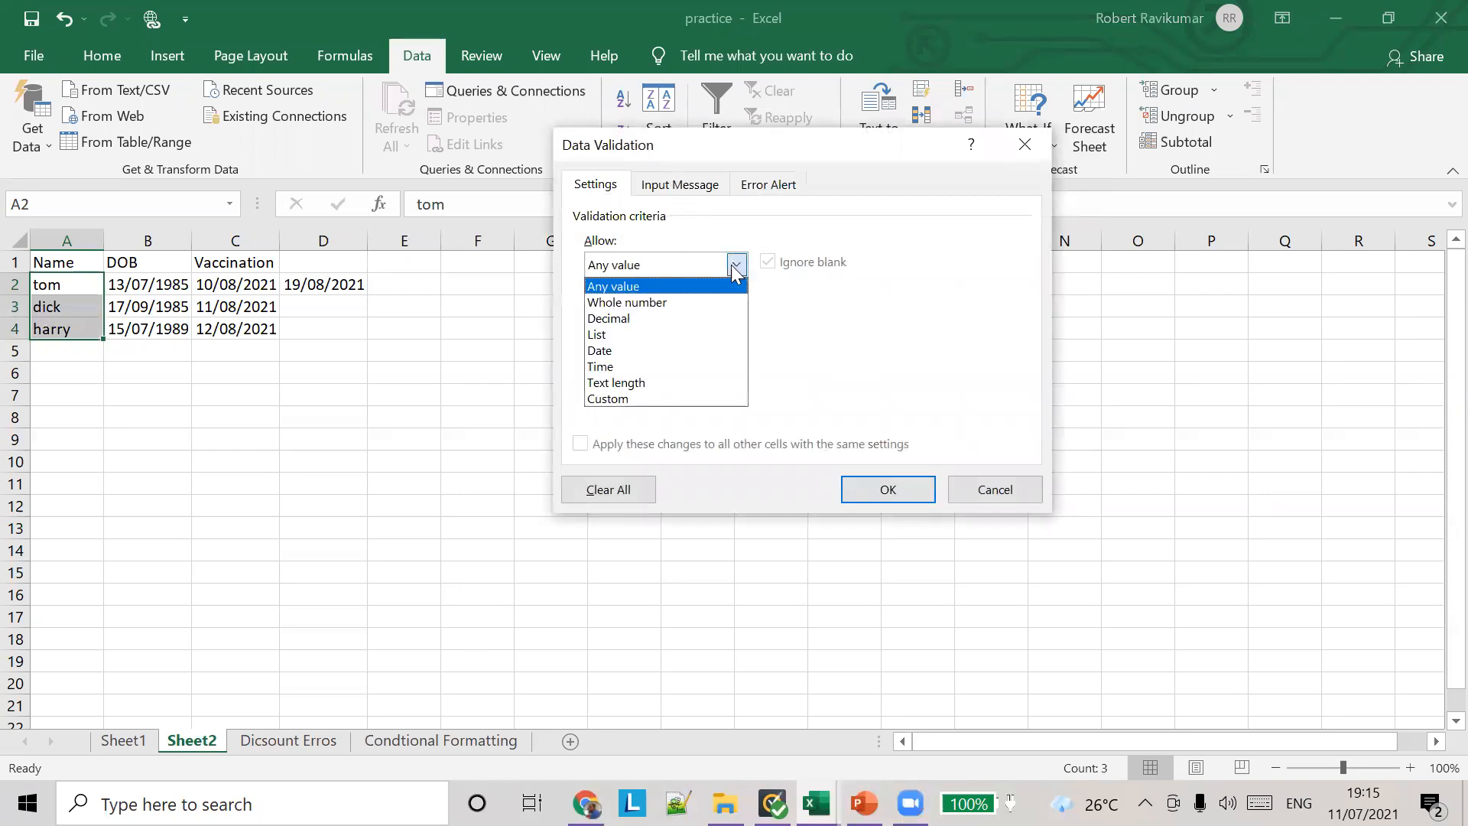
left_click(653, 384)
left_click(711, 365)
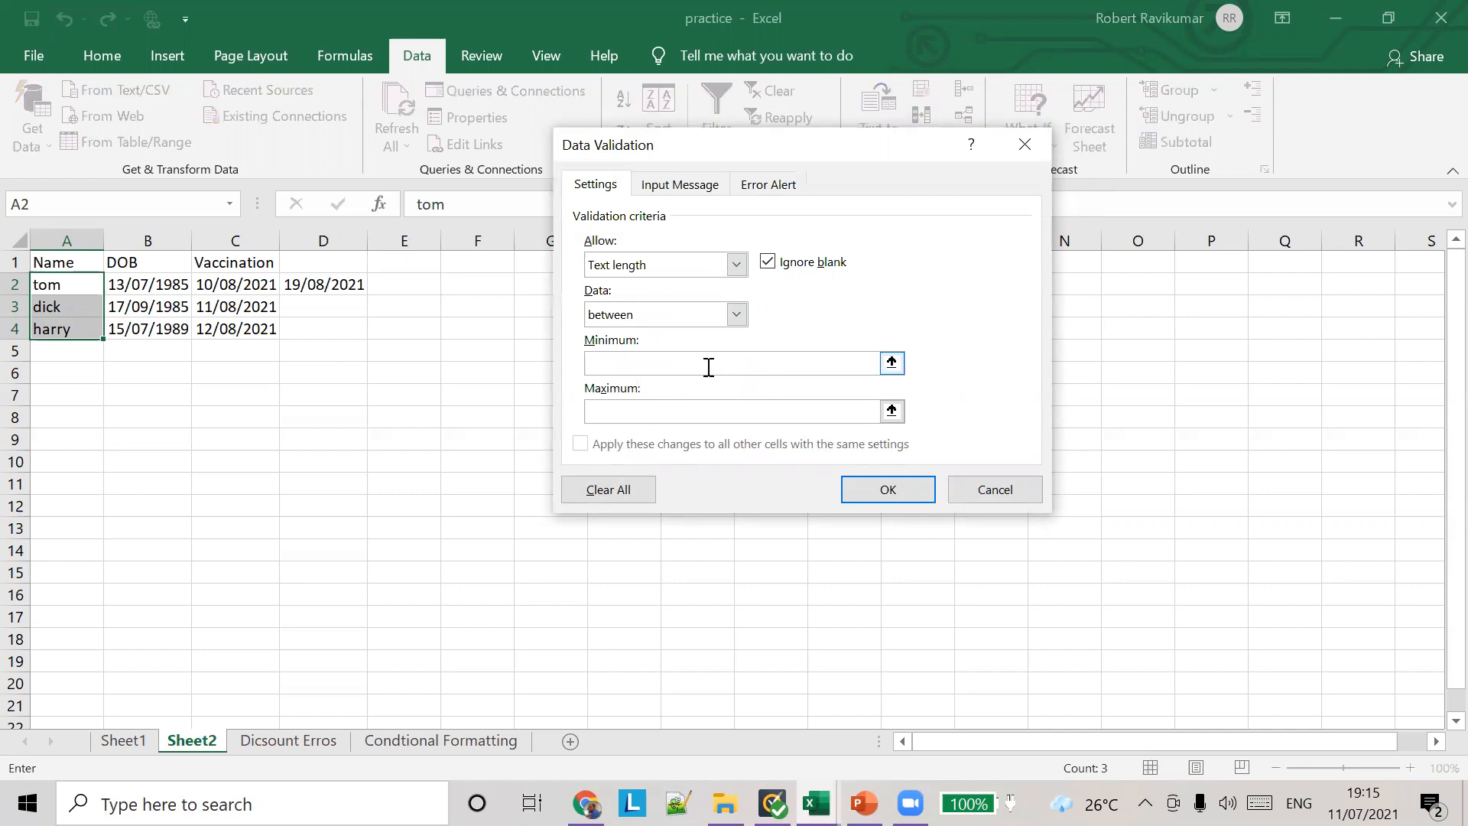
type("1")
type("1")
left_click(881, 493)
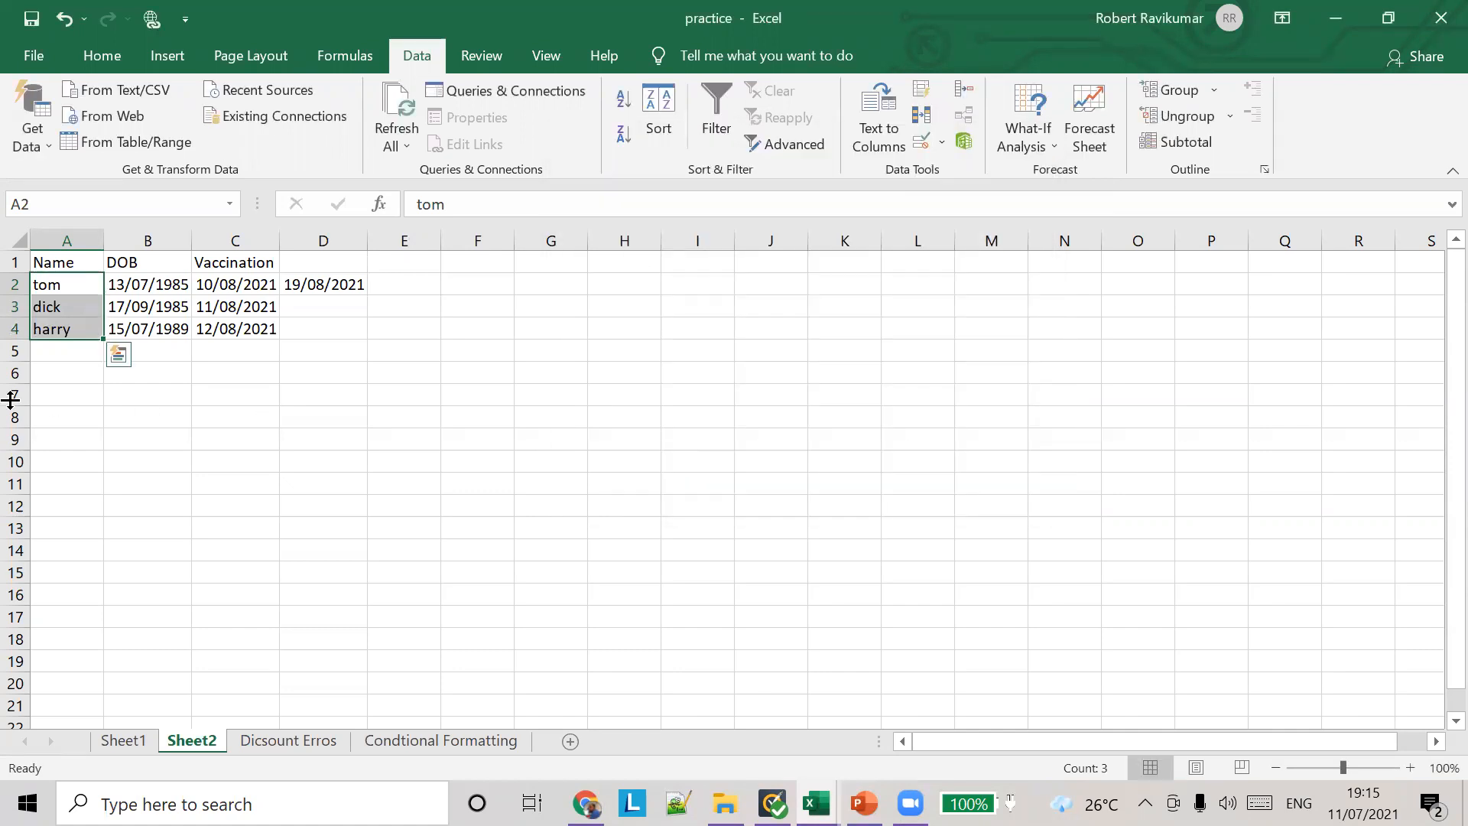
Step: Clear the name in cell A3, try to enter a longer full name there, and cancel the entry
left_click(61, 306)
key("BackSpace")
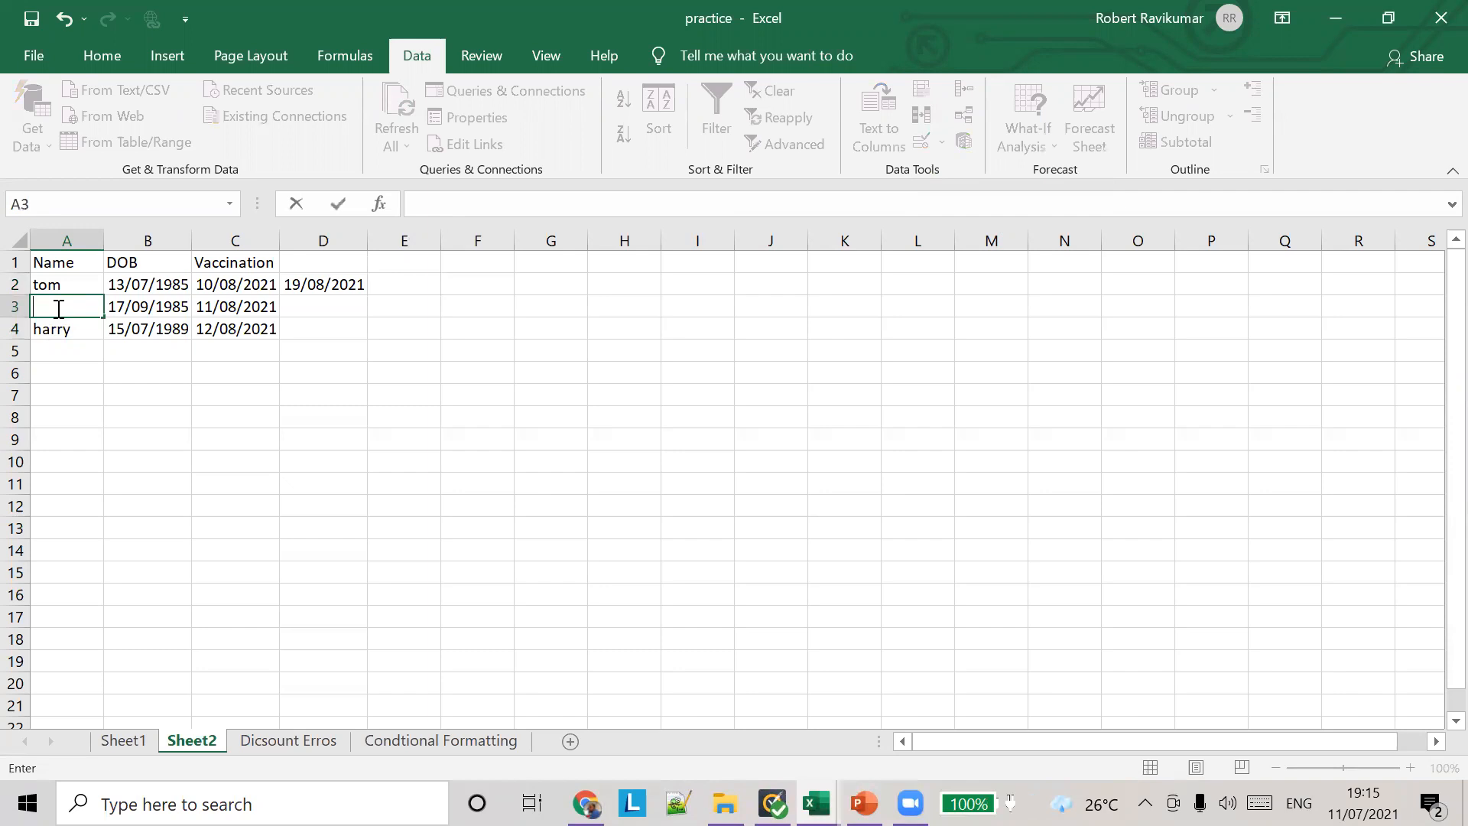
key("Tab")
left_click(58, 308)
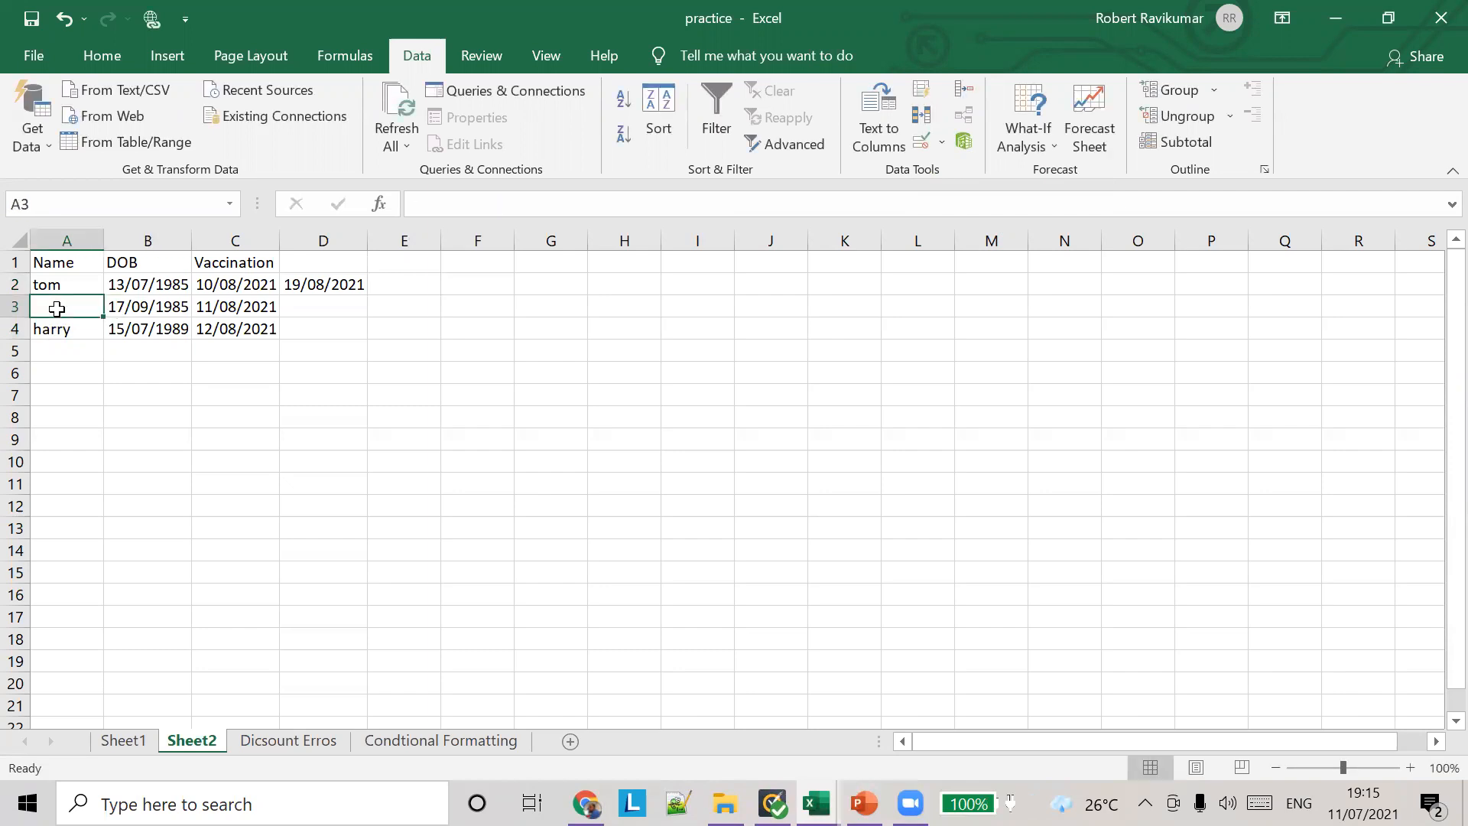
type("robert ravikumar")
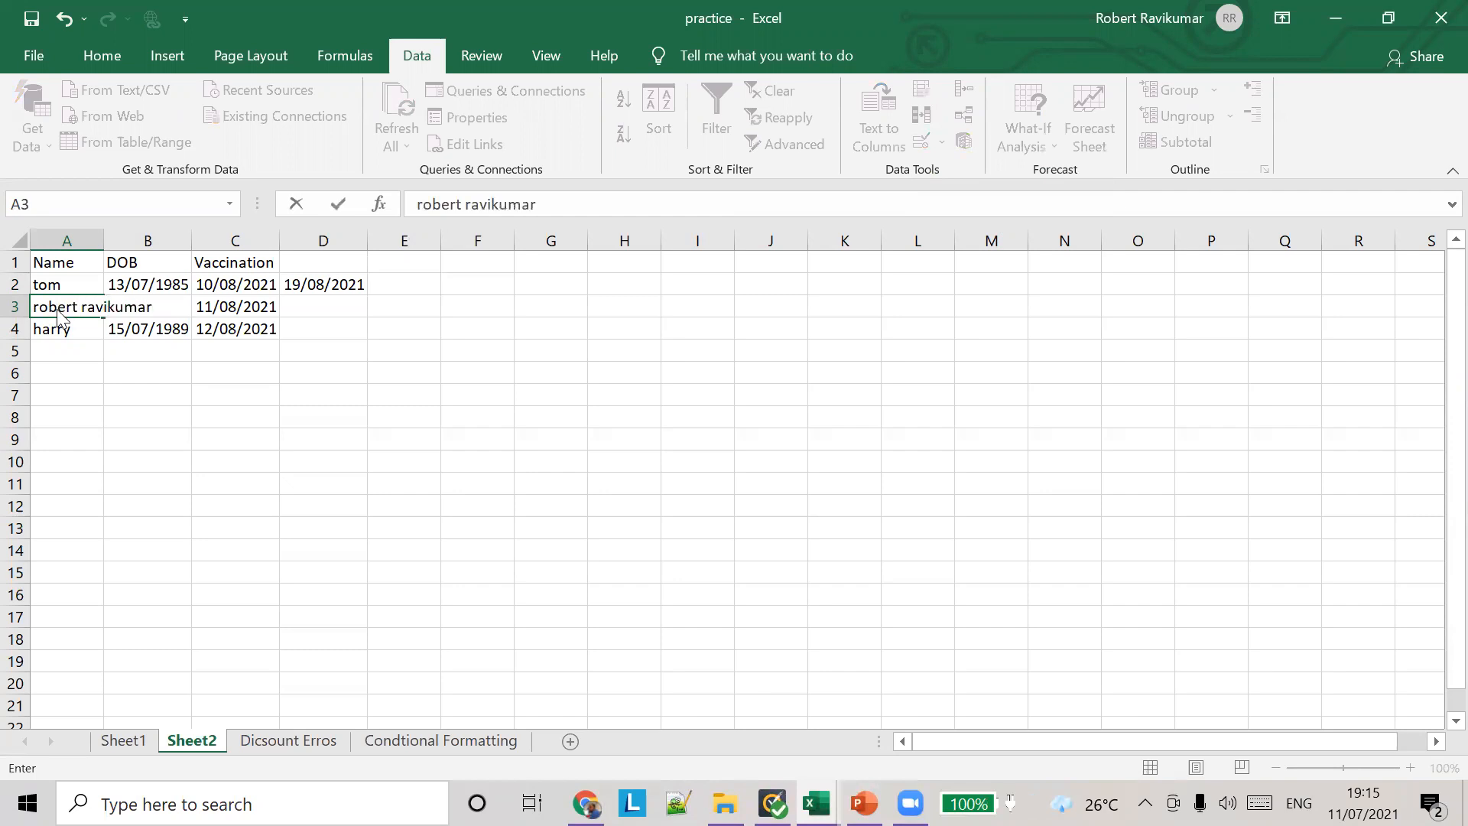
key("Return")
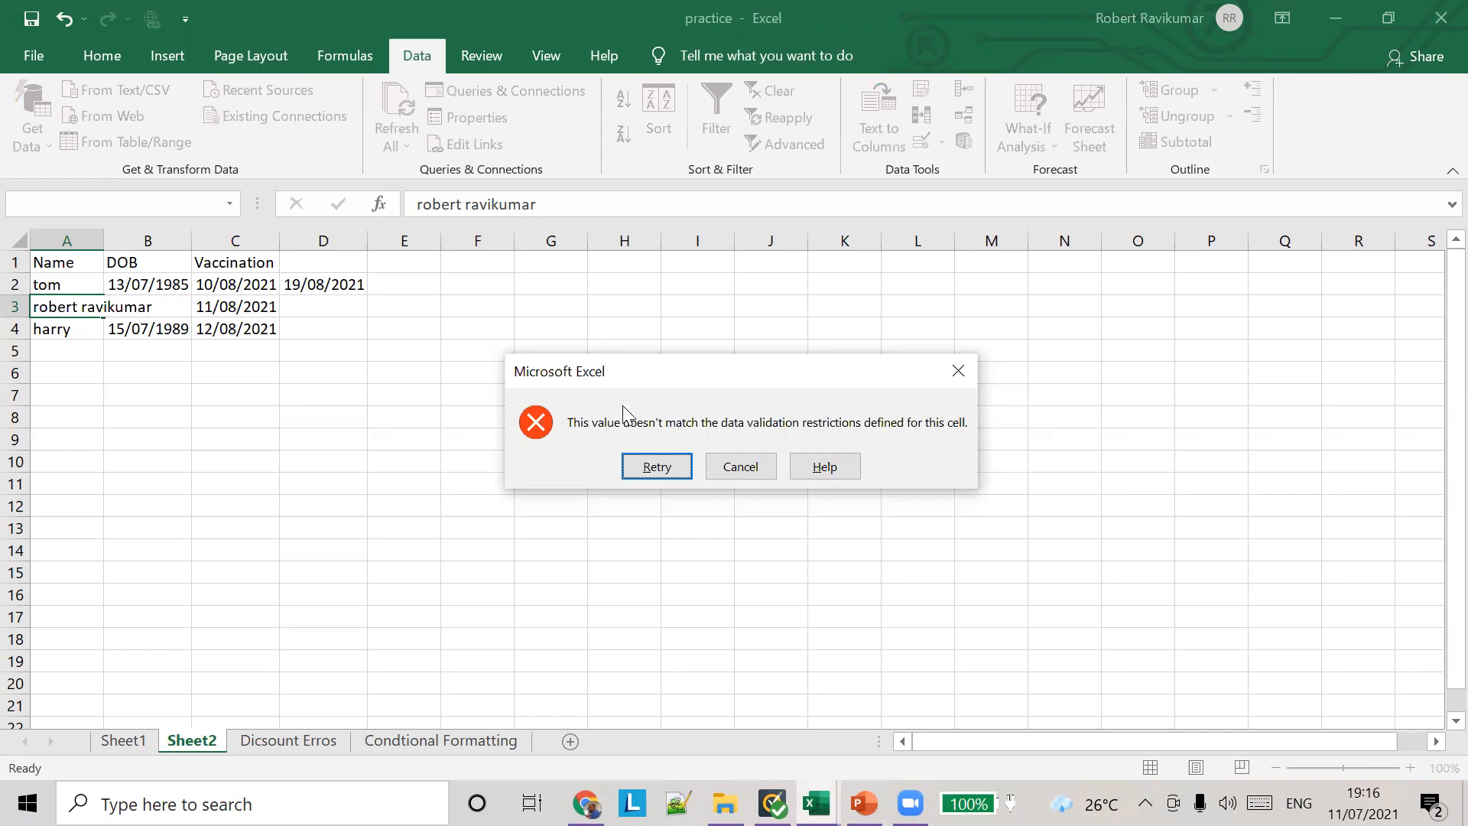
left_click(739, 468)
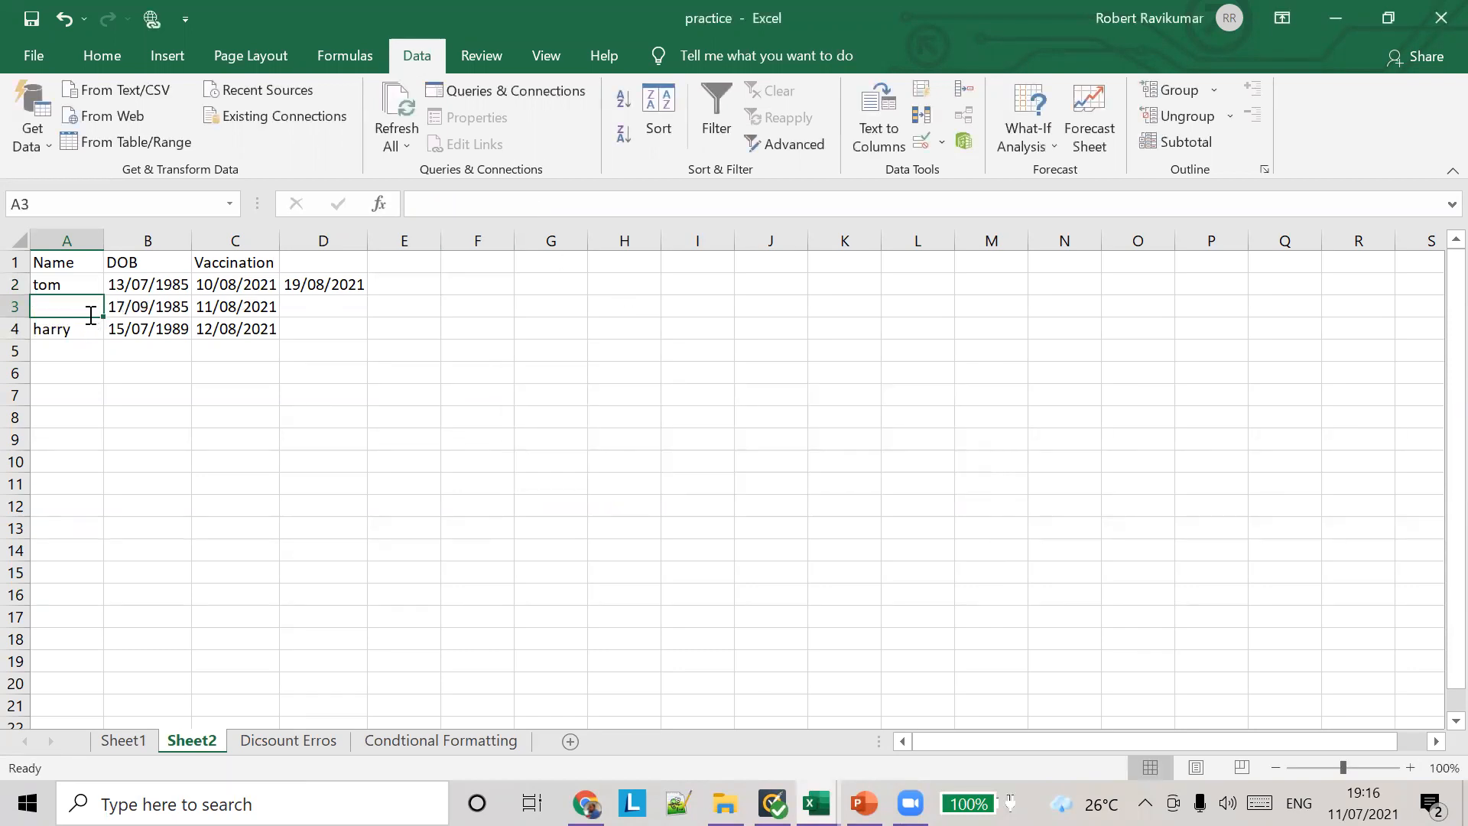
Step: Enter a short first name in cell A3 and commit it
type("robnert")
key("BackSpace")
key("BackSpace")
key("BackSpace")
key("BackSpace")
key("BackSpace")
key("BackSpace")
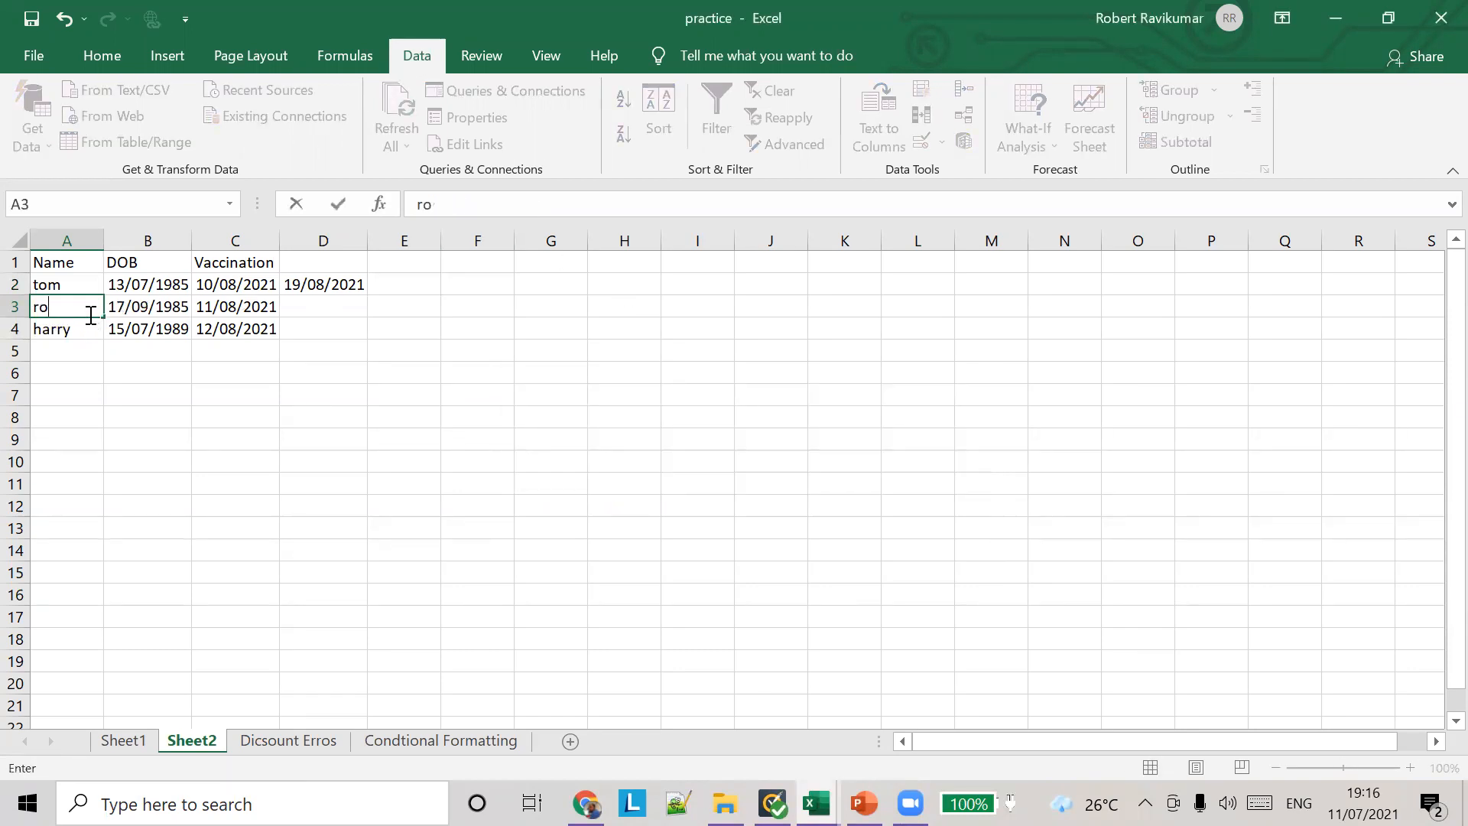
type("Muthu")
key("Tab")
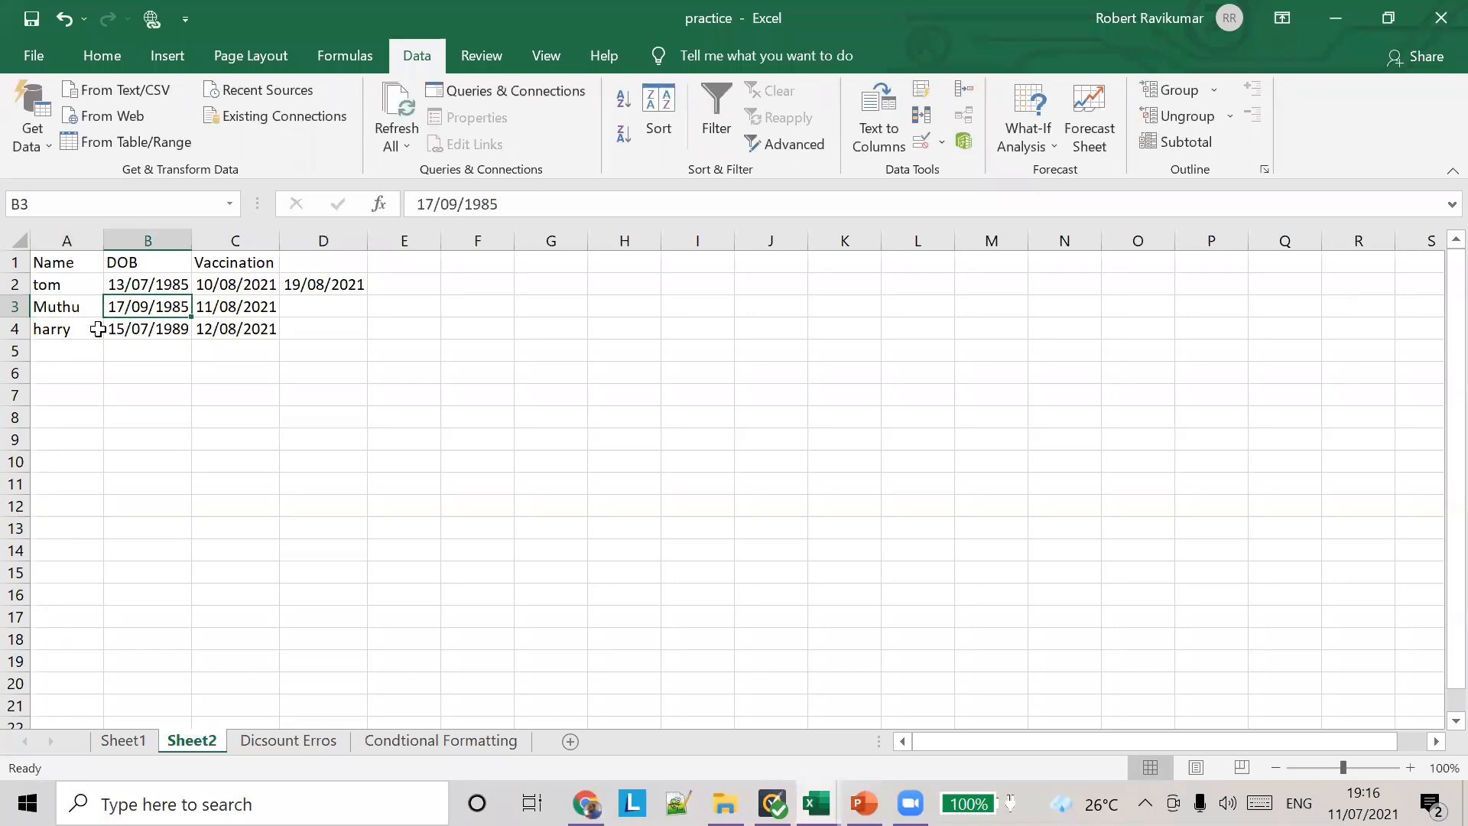
left_click(74, 304)
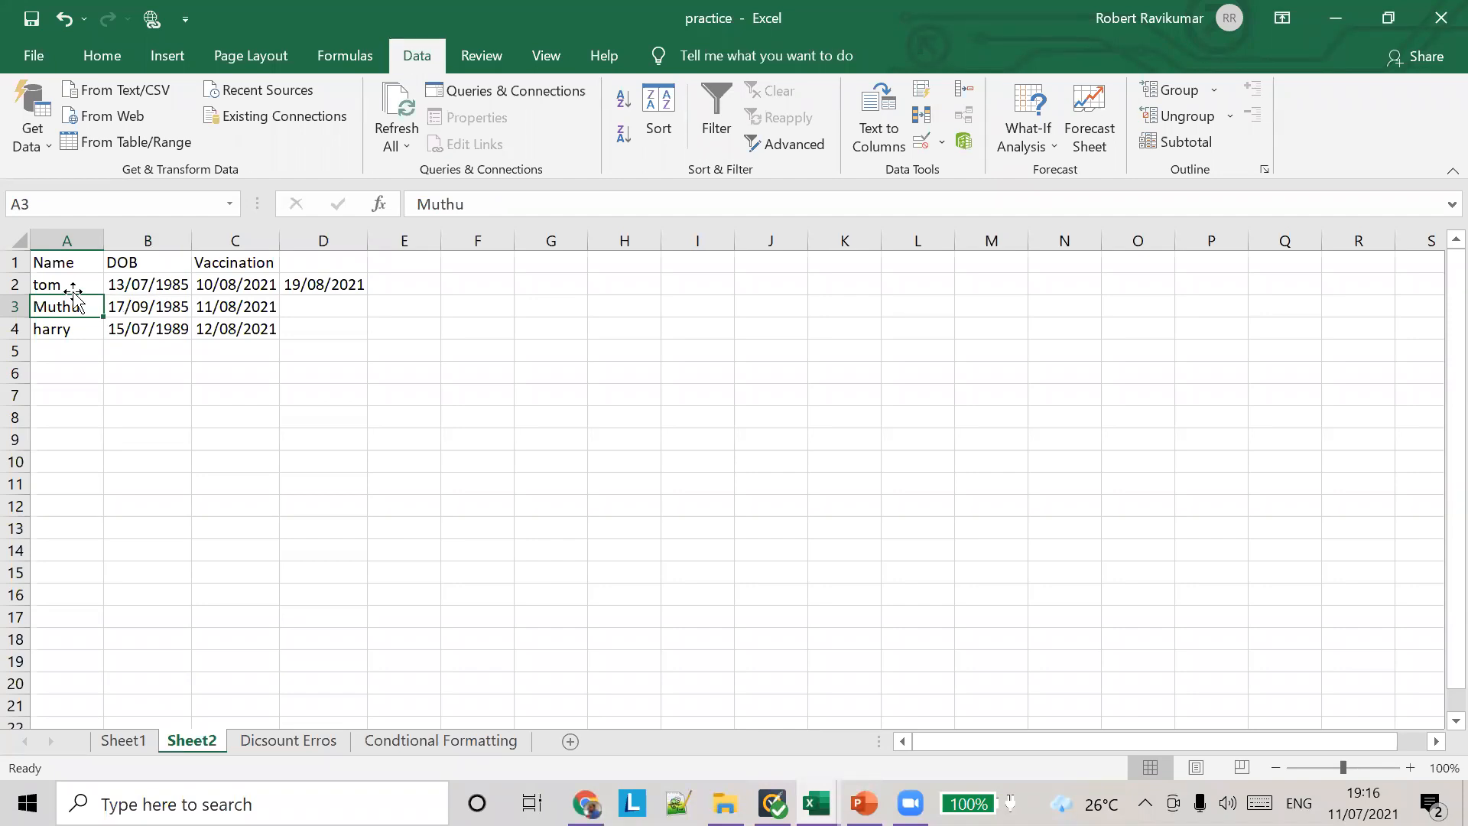
left_click(947, 148)
left_click(943, 176)
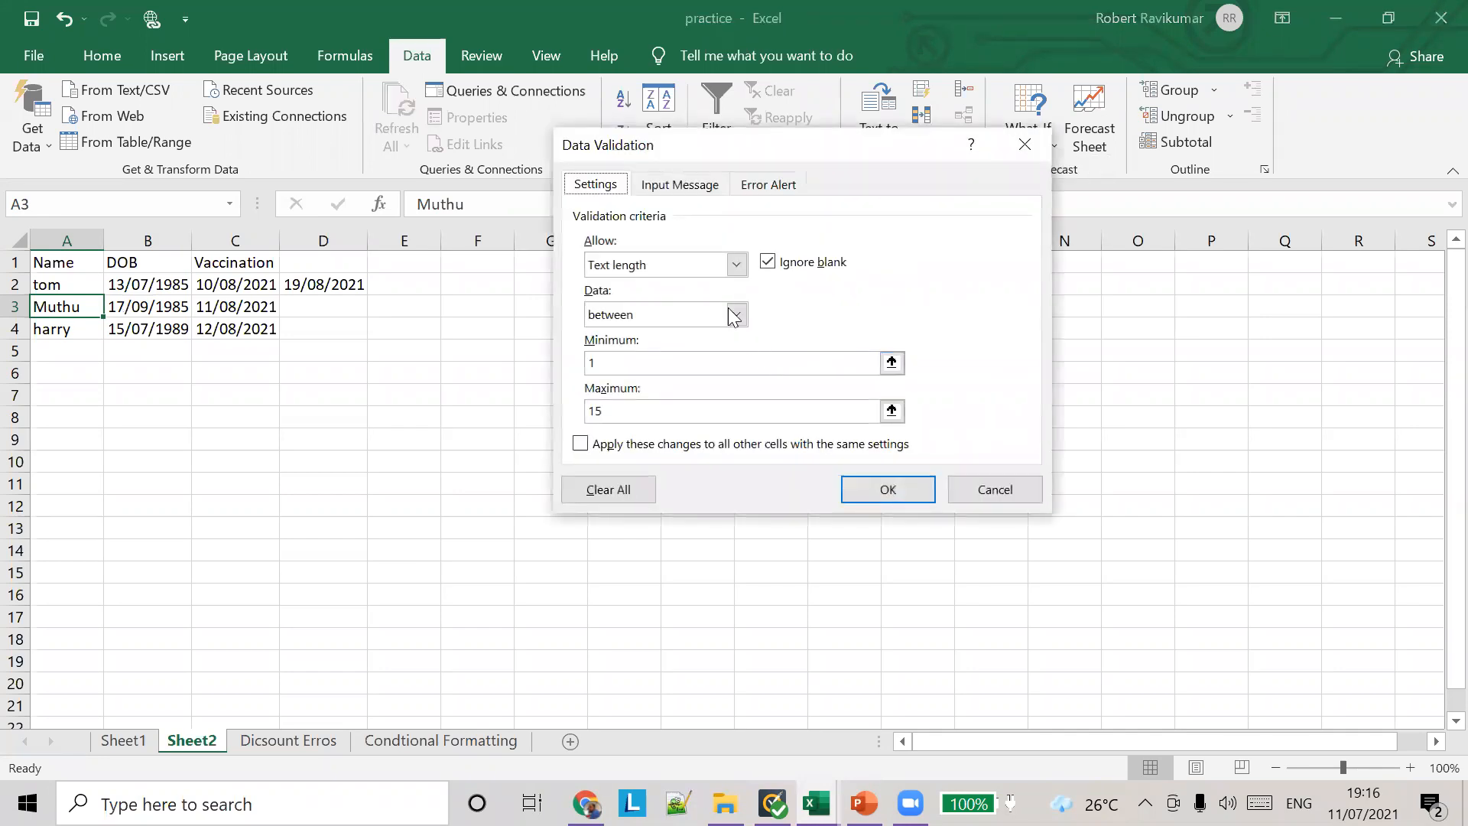
left_click(736, 264)
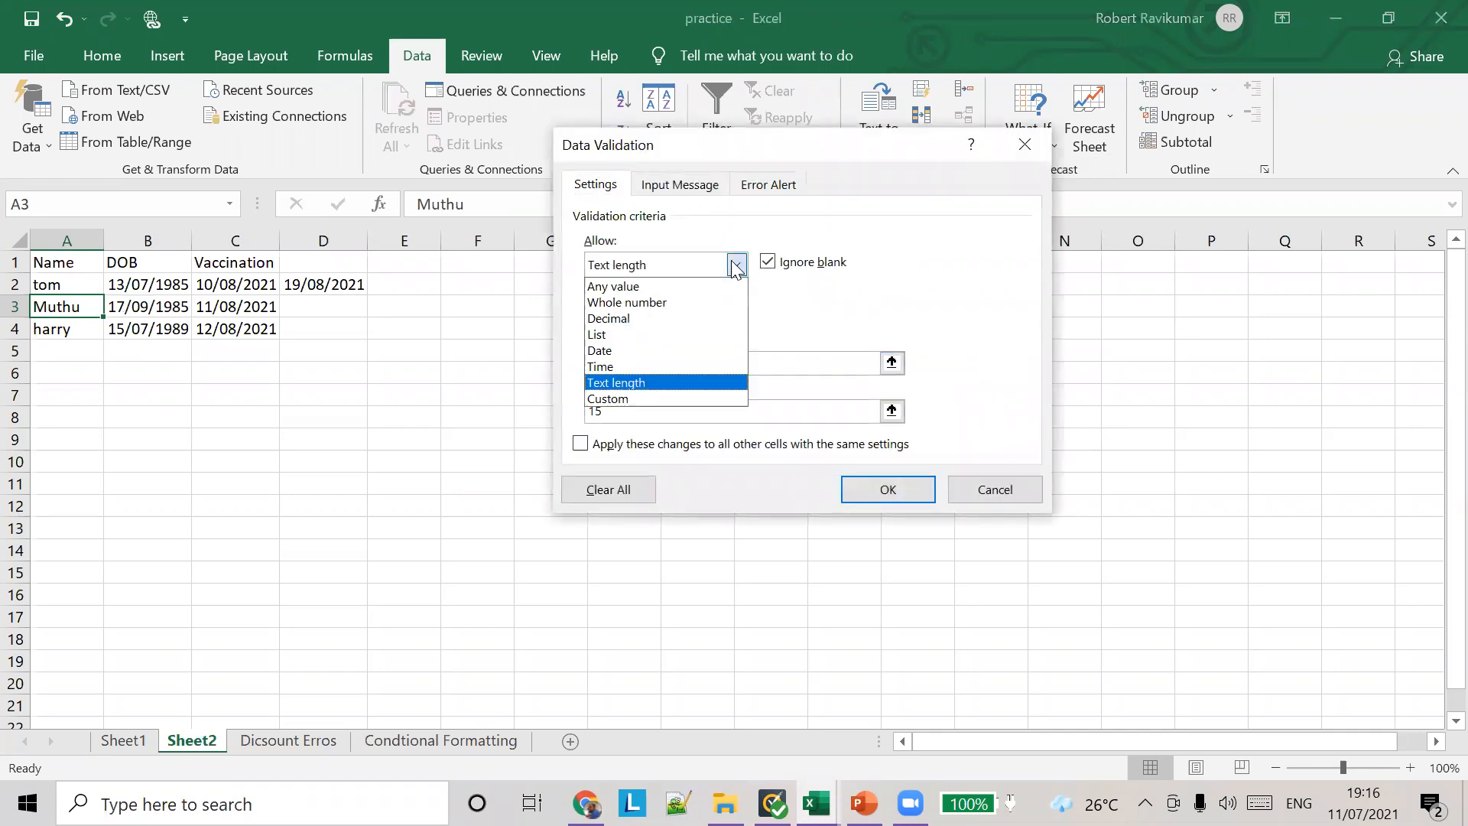
left_click(637, 320)
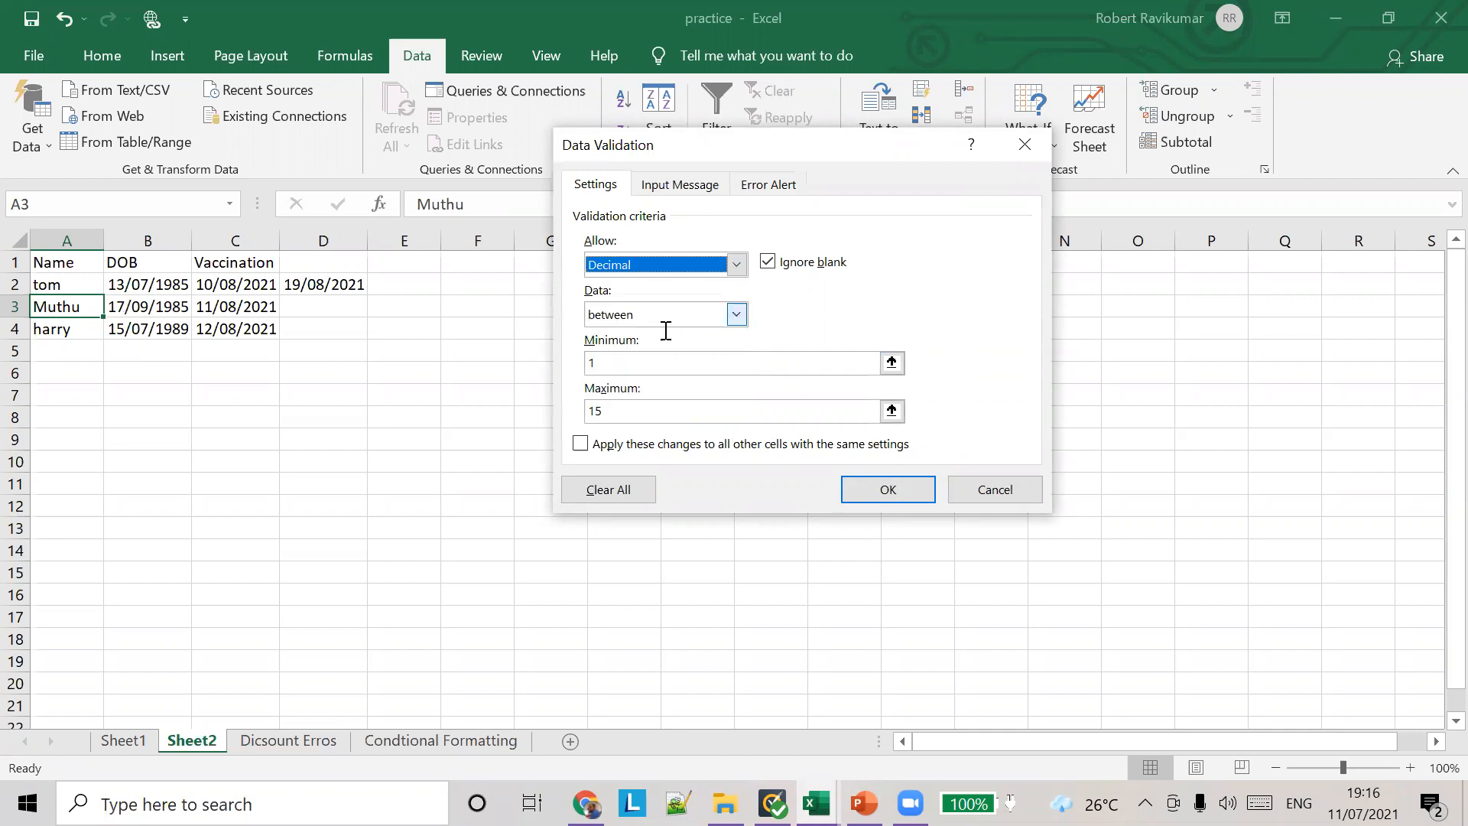
left_click(1031, 494)
Step: Enter the decimal number 122.22 in cell C7
left_click_drag(195, 403, 188, 403)
left_click(270, 401)
type("122")
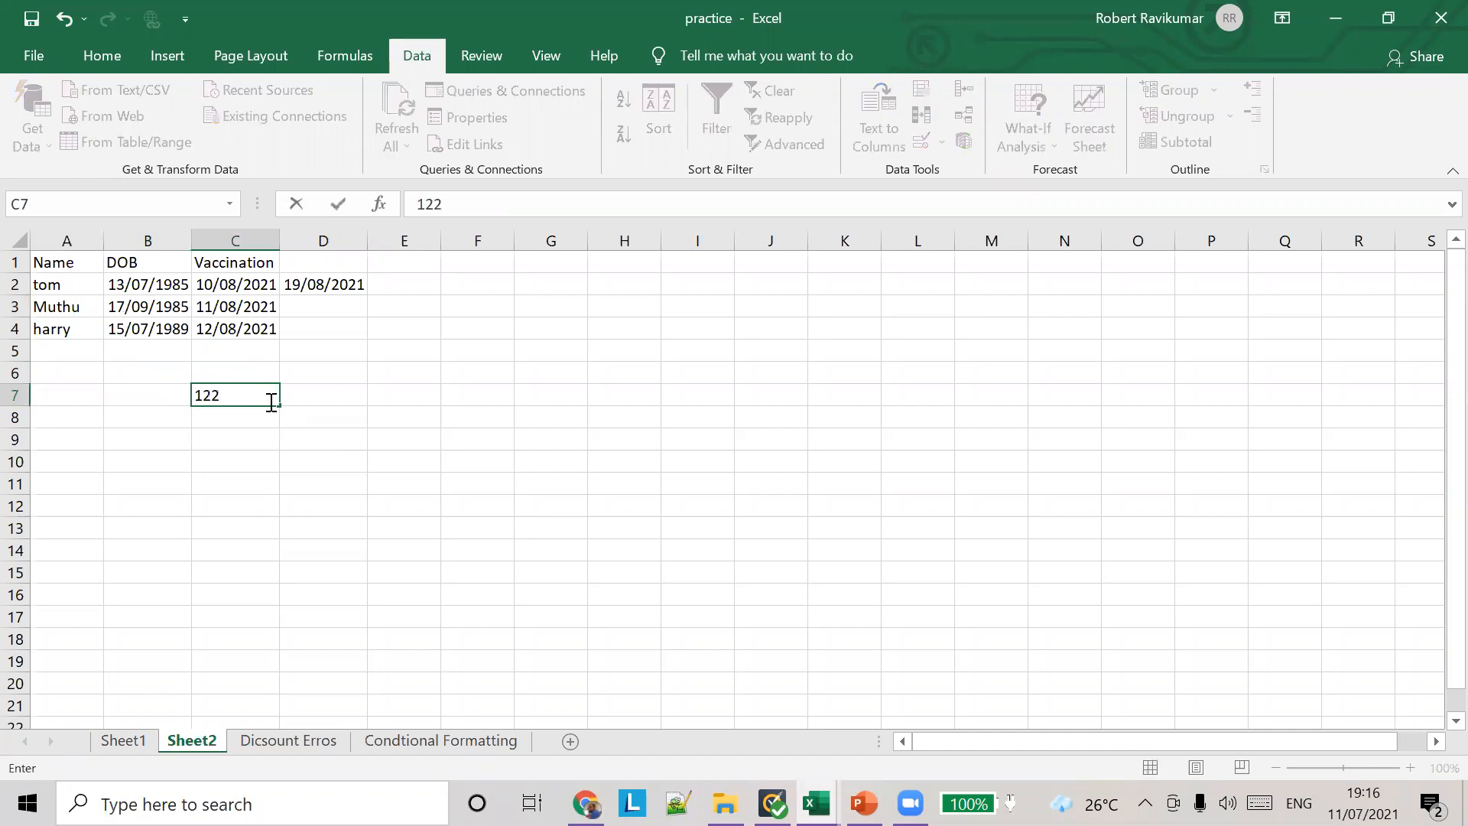
type(".22")
key("Tab")
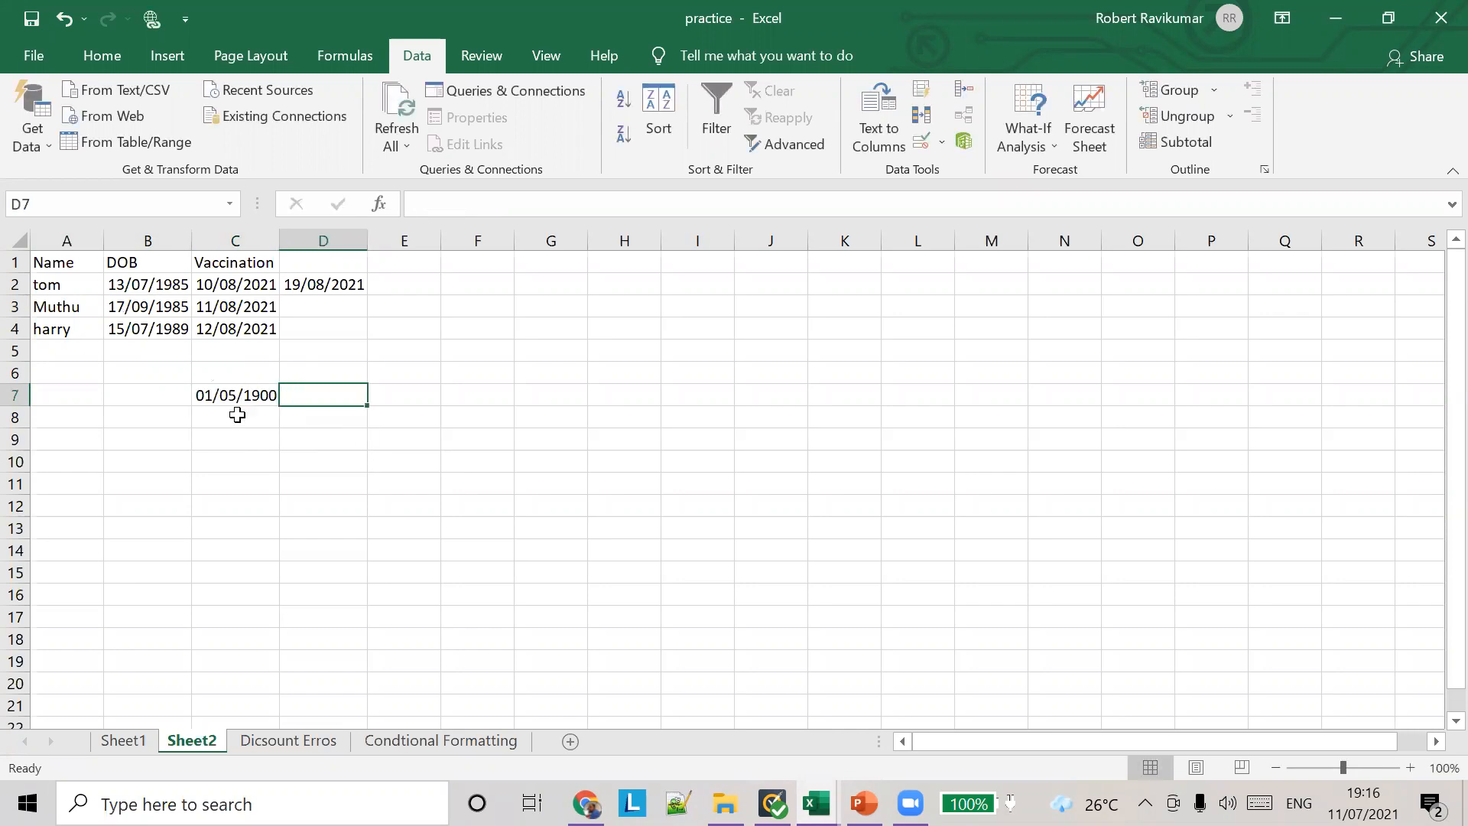
Step: Apply a Decimal validation rule to cell C7, allowing values between 100 and 200
left_click(268, 391)
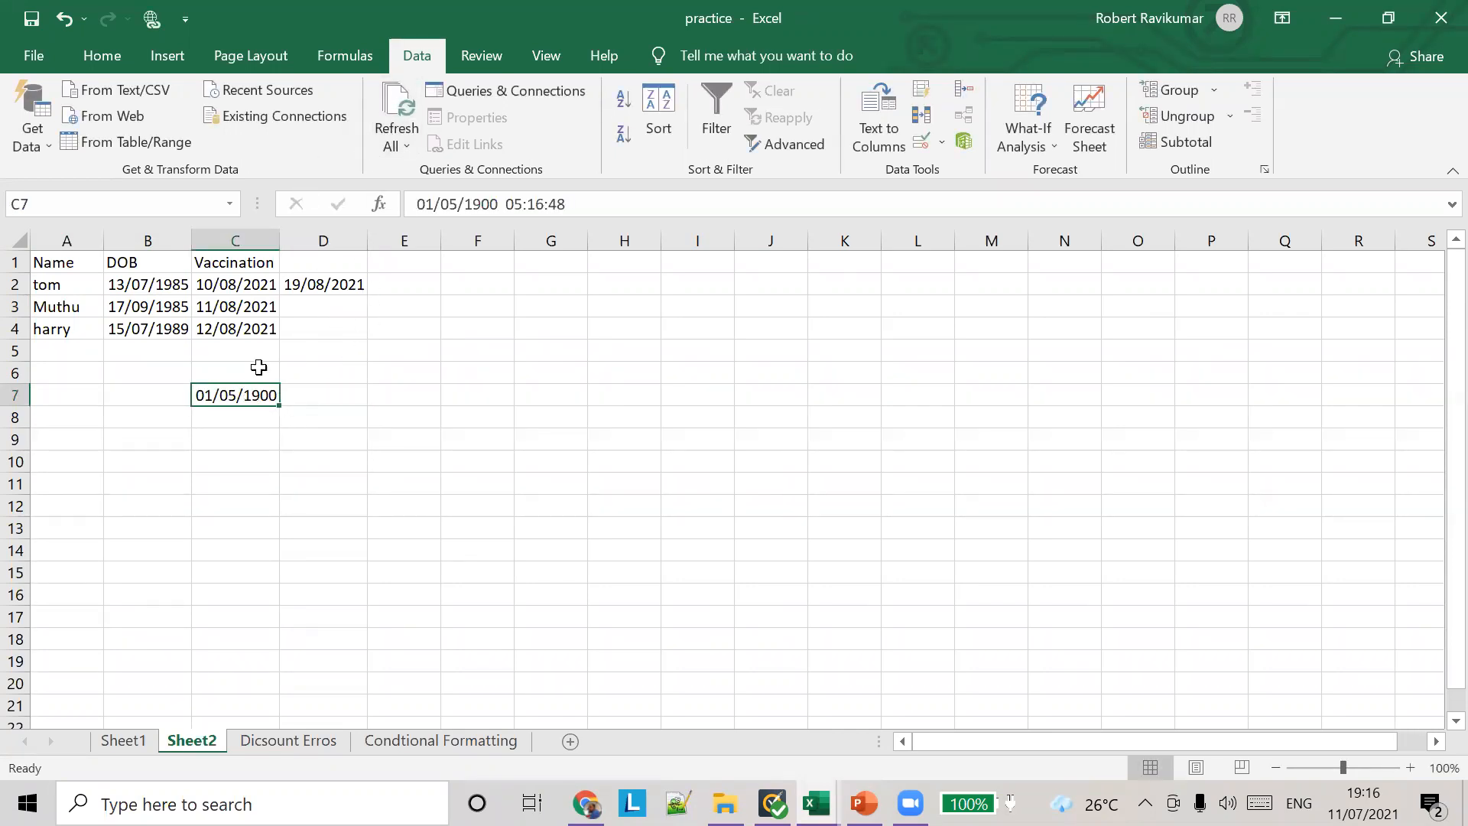
left_click(941, 143)
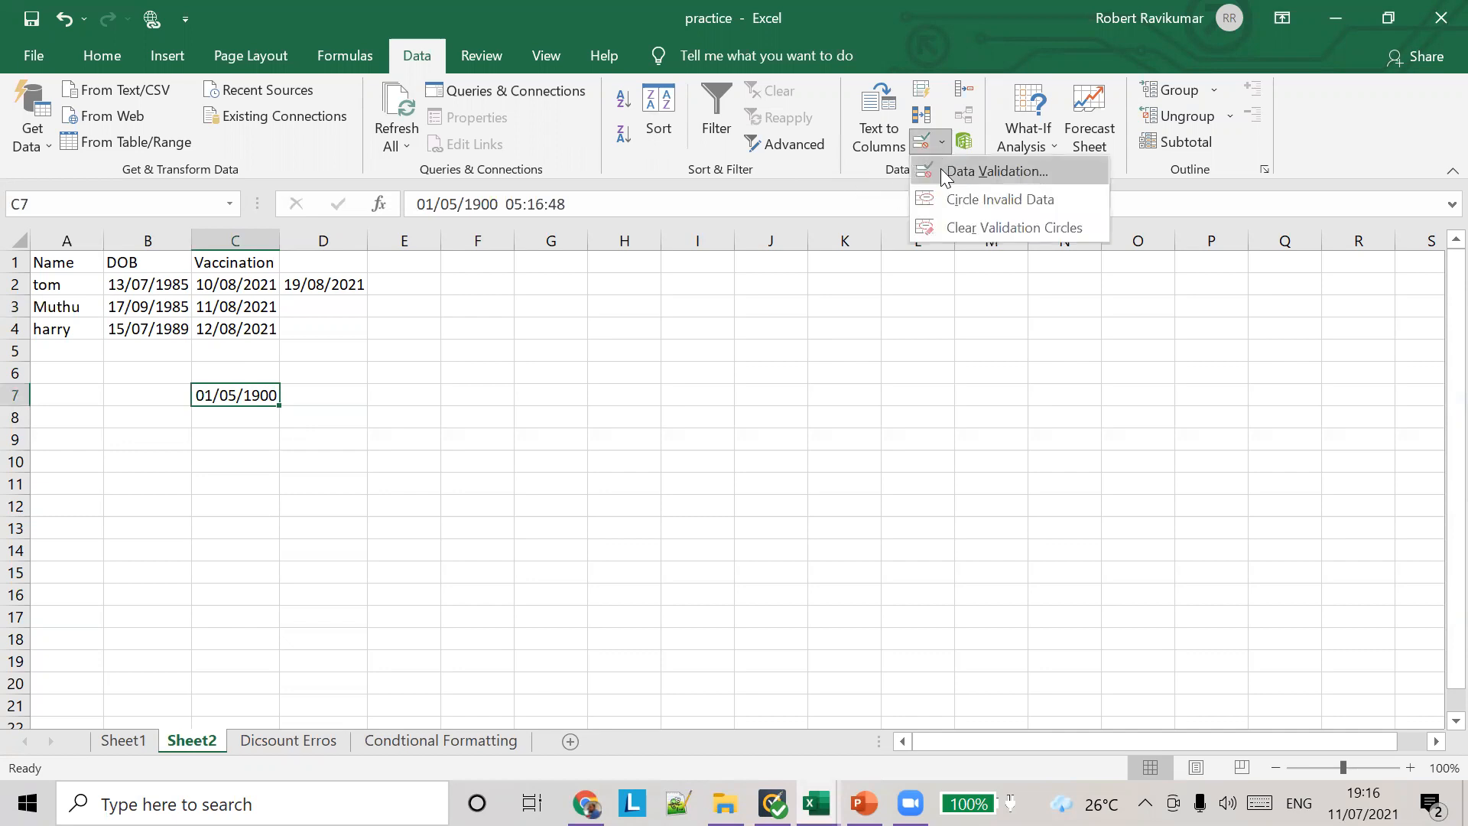
left_click(952, 173)
left_click(735, 265)
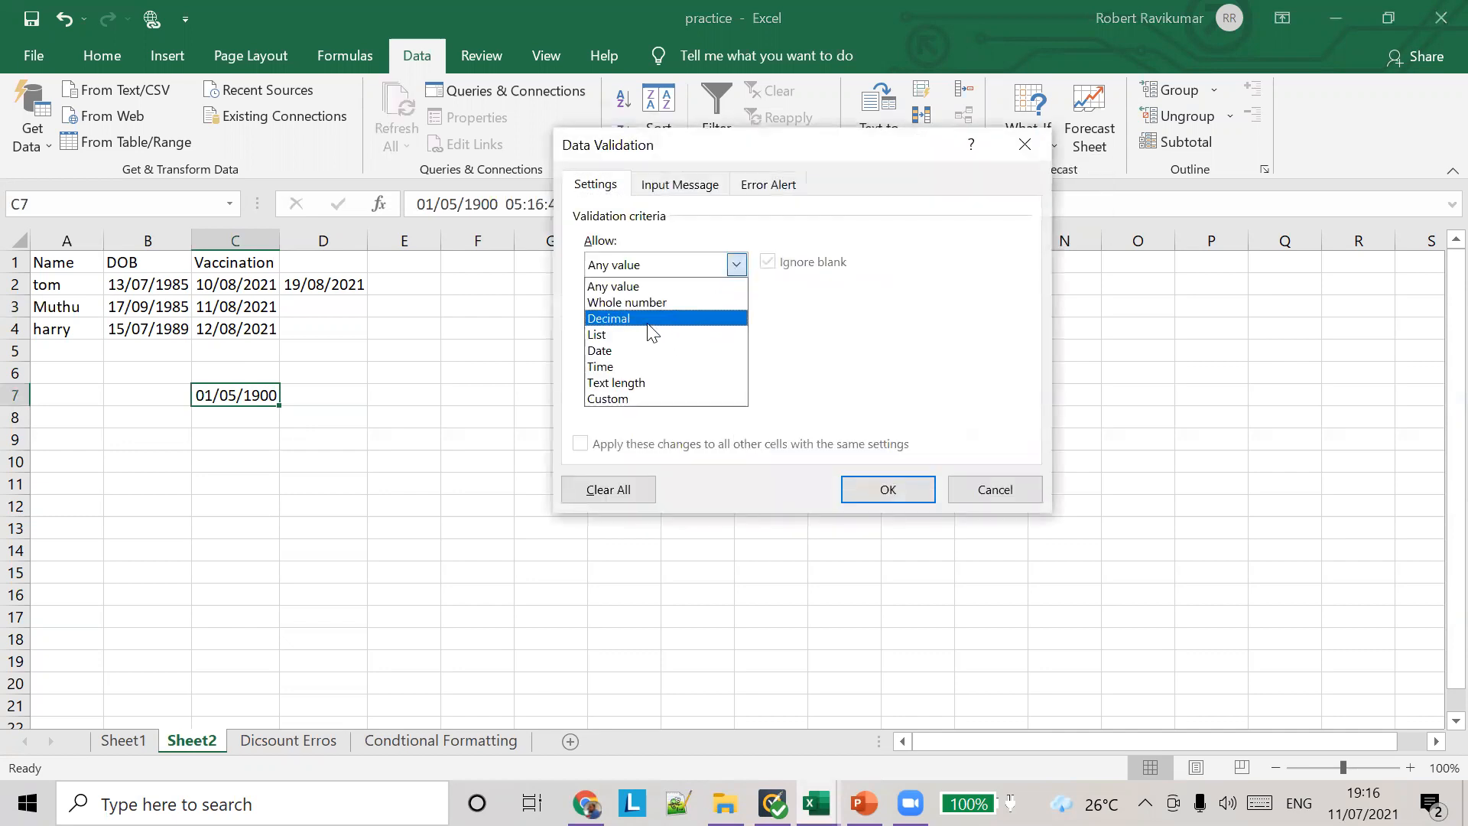
left_click(672, 318)
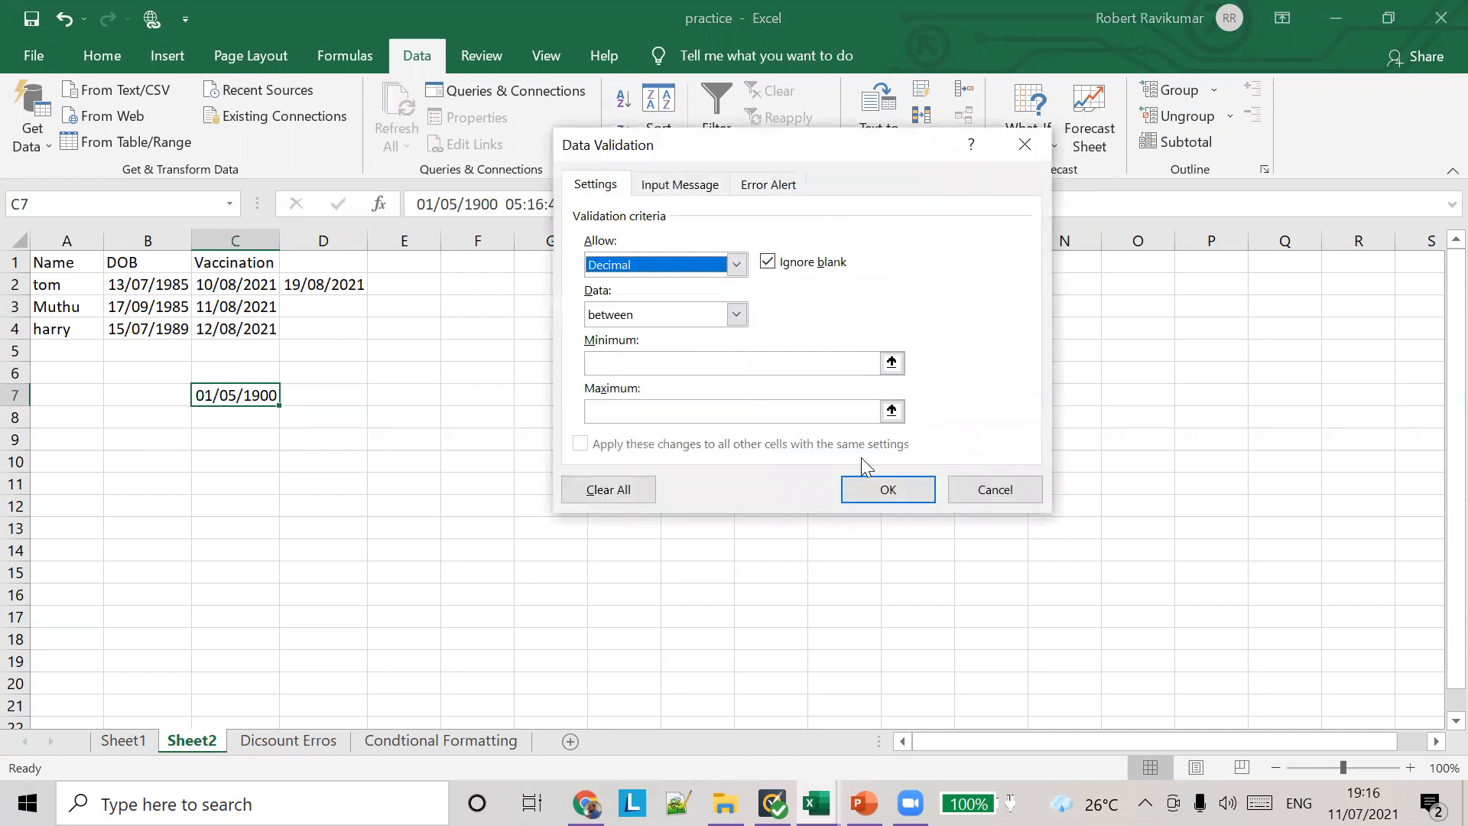
left_click(736, 314)
left_click(681, 341)
left_click(668, 370)
type("100")
key("Tab")
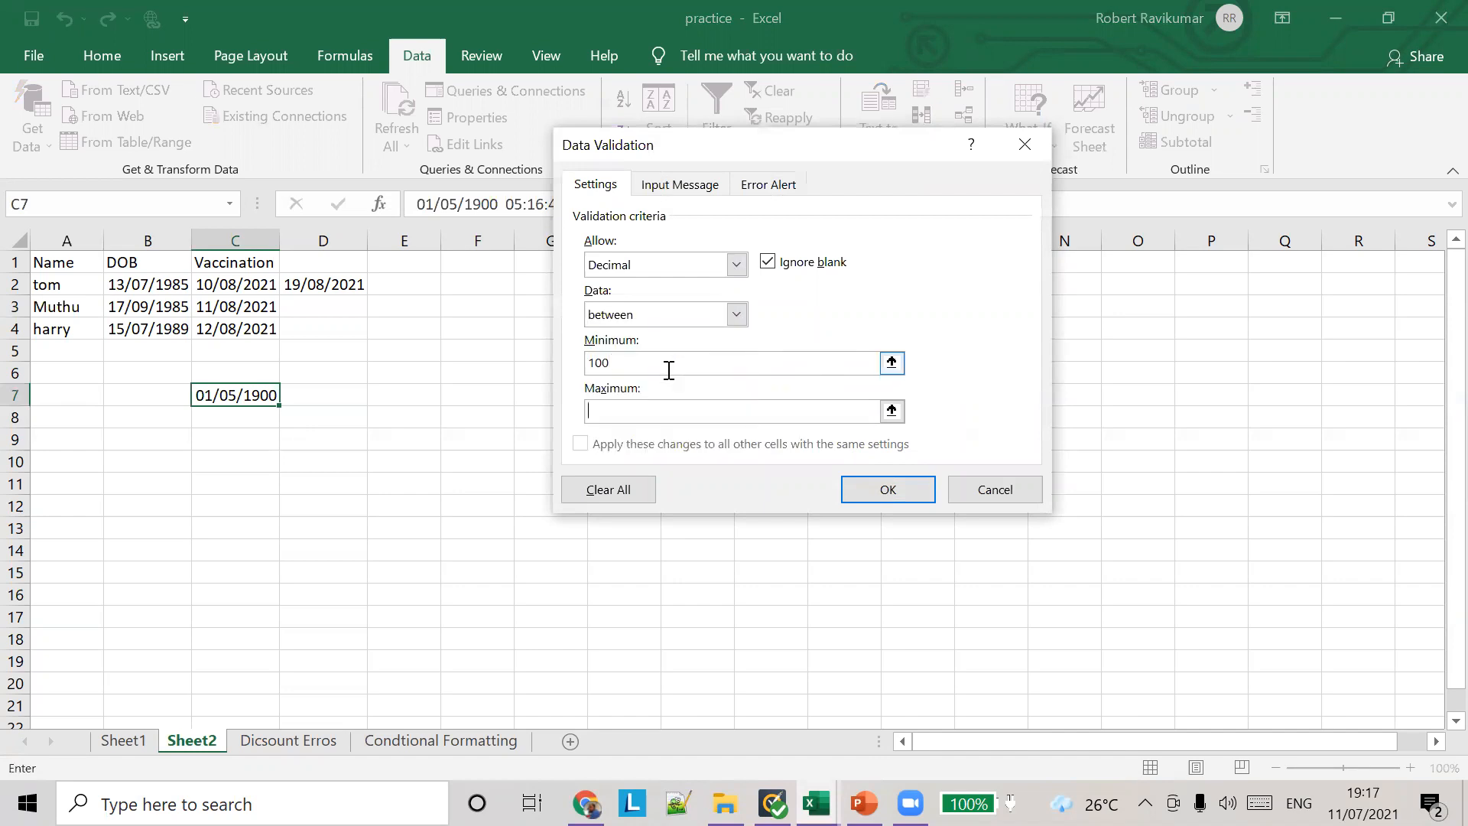
type("200")
left_click(887, 490)
Step: Test the rule by entering 123 in cell C7, and delete the cell's content
key("Right")
key("Left")
type("123")
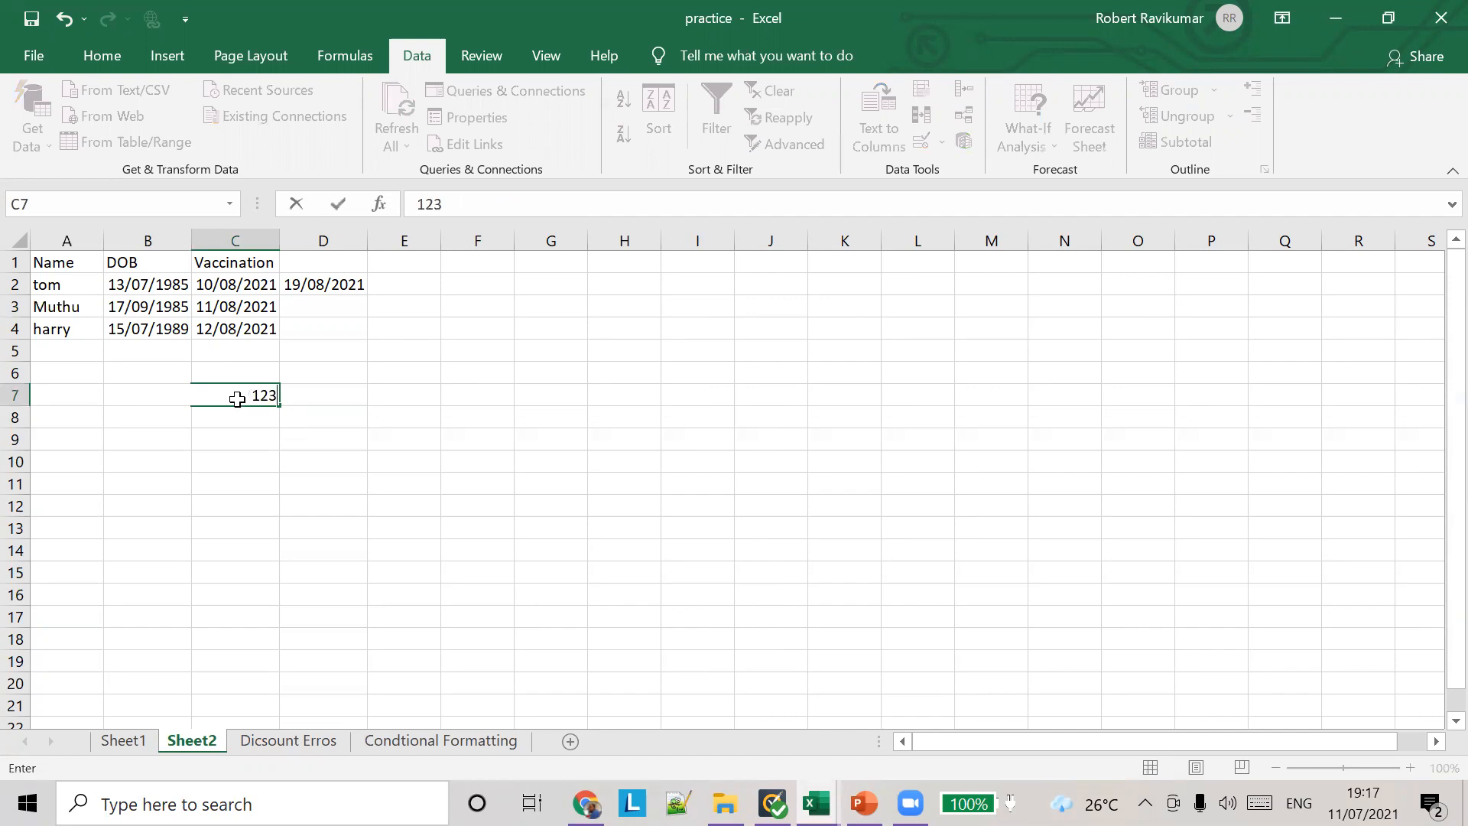
key("Tab")
left_click(237, 398)
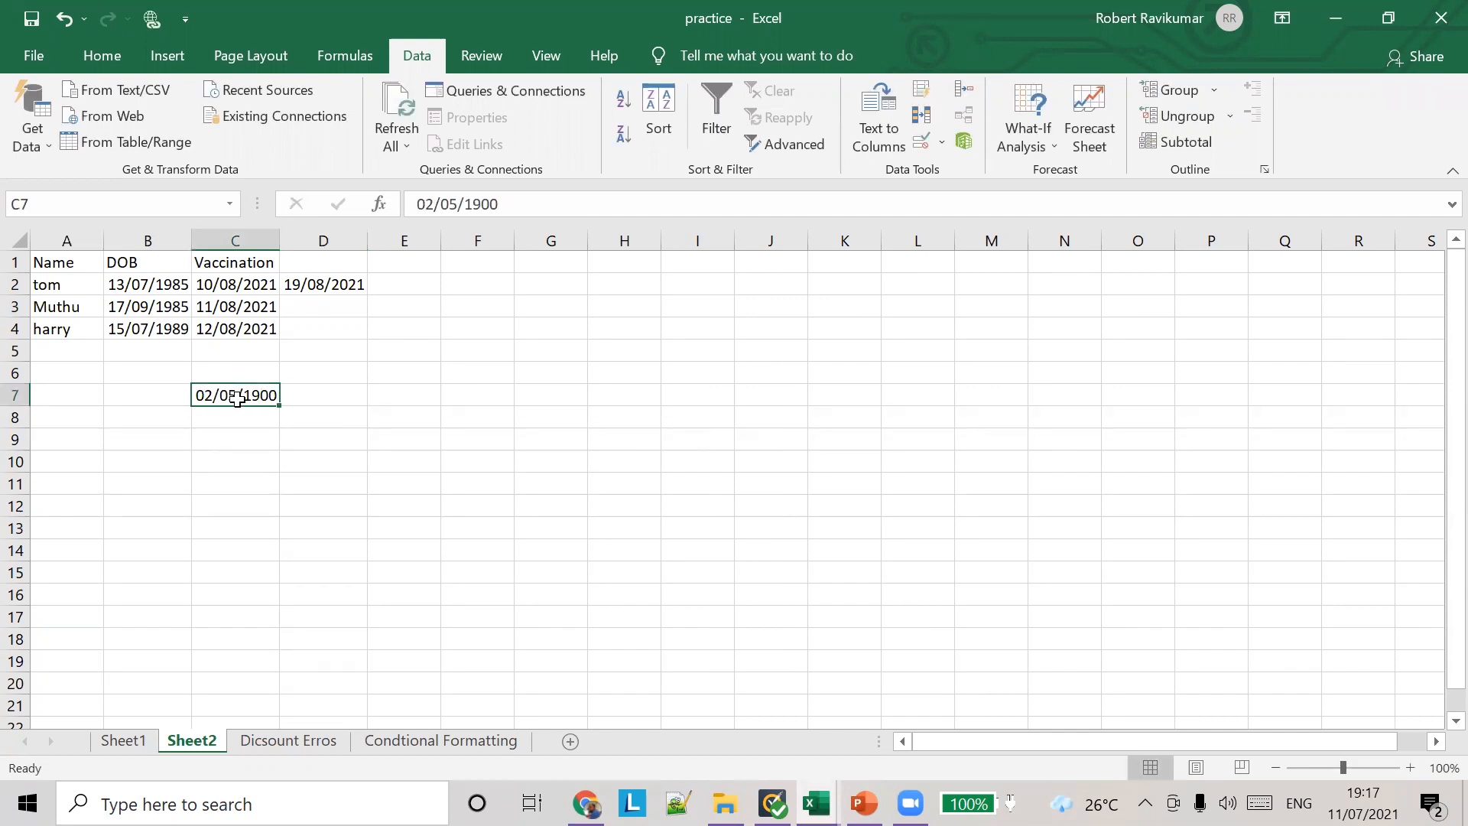
left_click(593, 376)
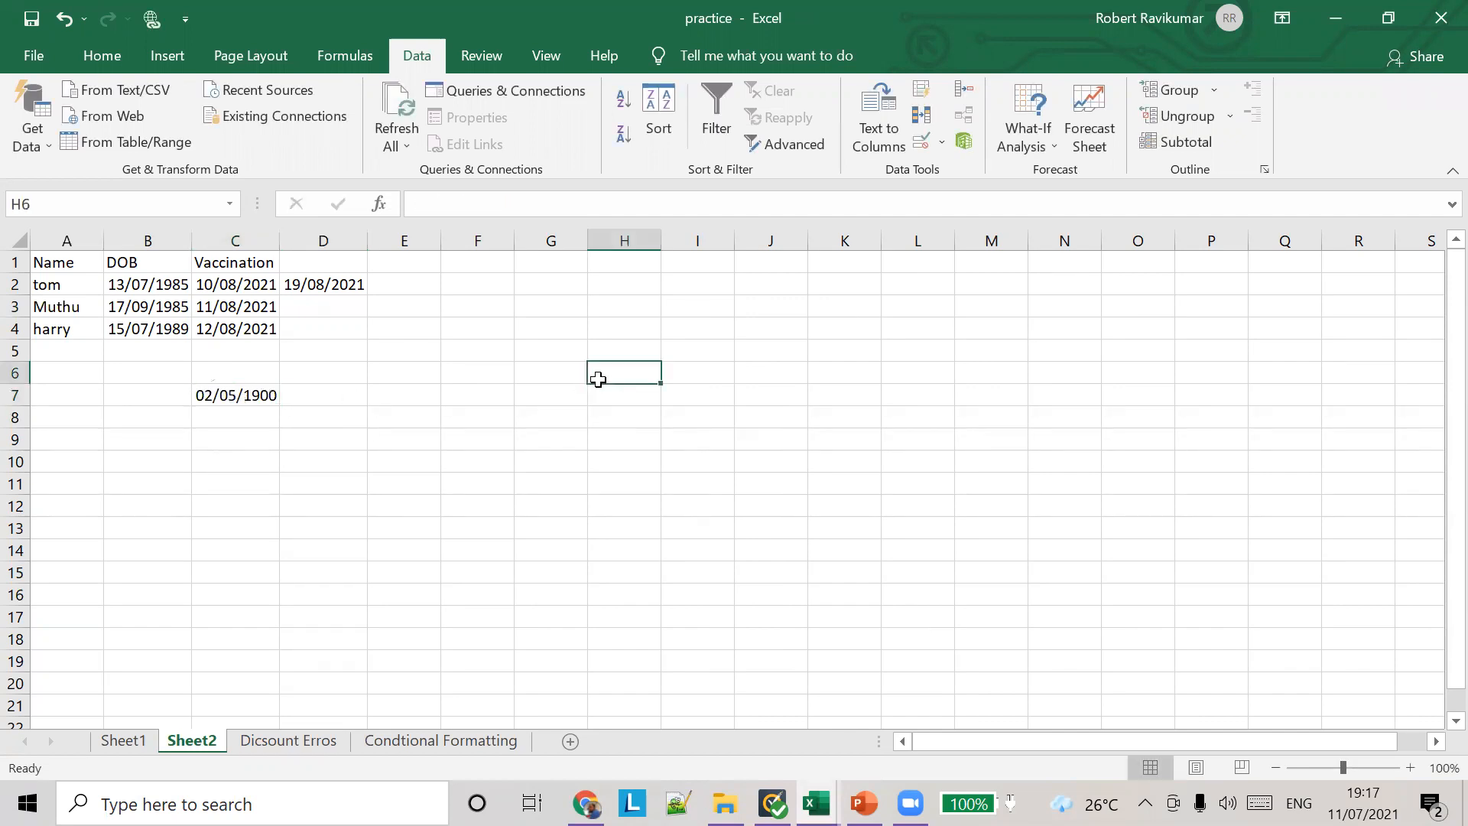
left_click(211, 390)
key("Delete")
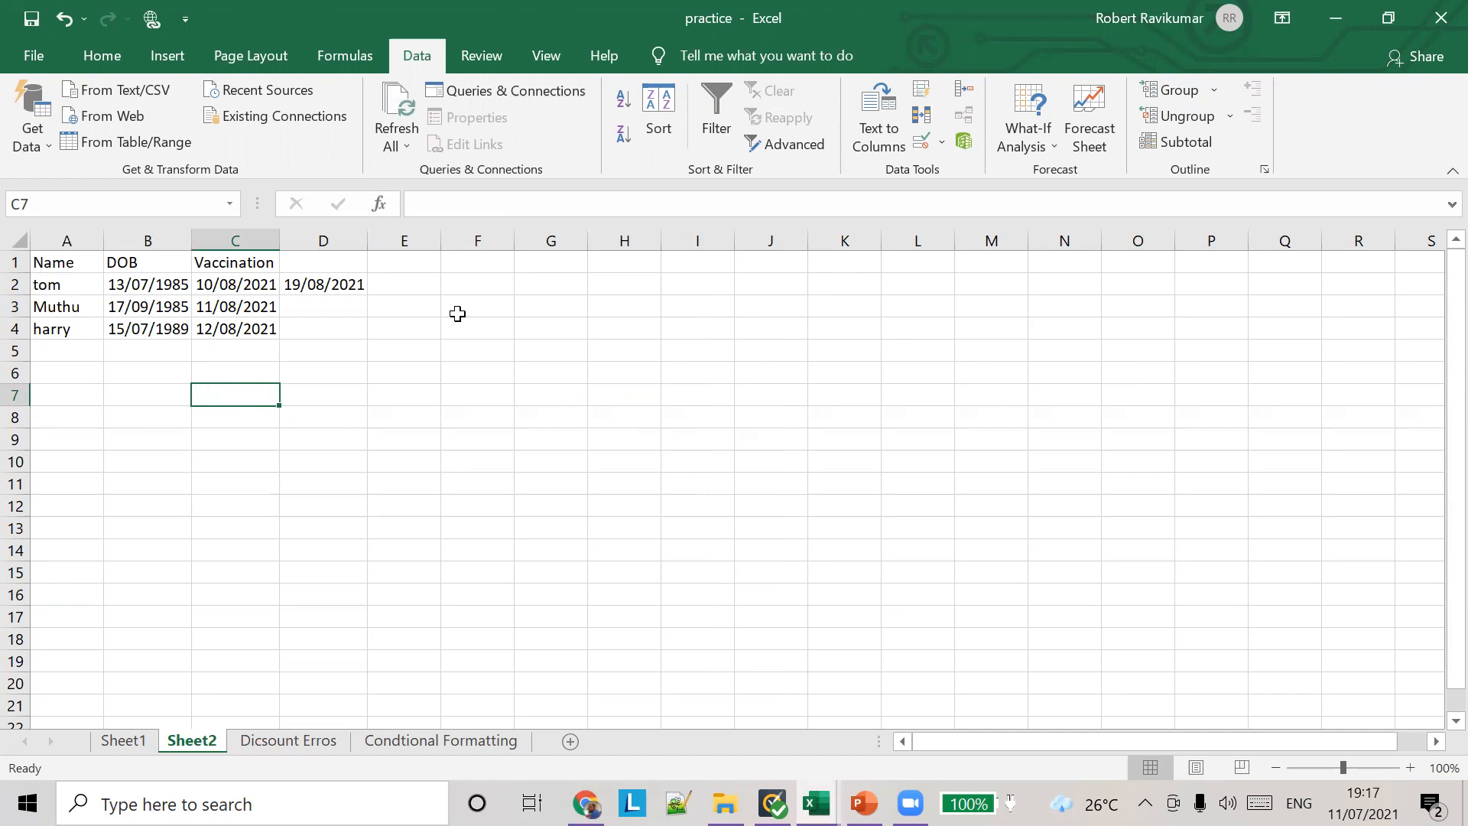
Step: Apply a Decimal validation rule to cell G5 with a minimum of 100 and a maximum of 200
left_click(580, 351)
left_click(609, 347)
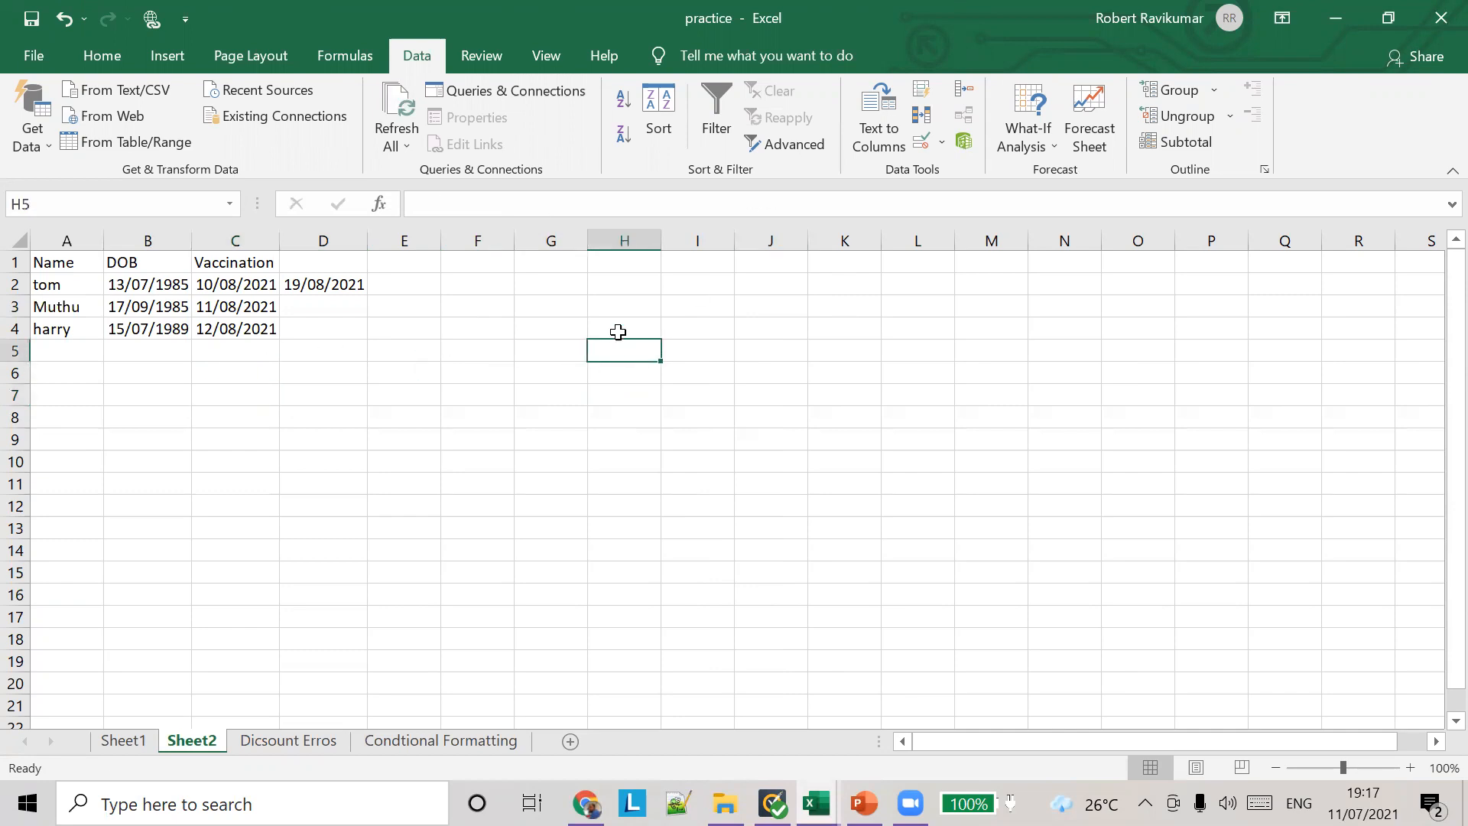
left_click(574, 350)
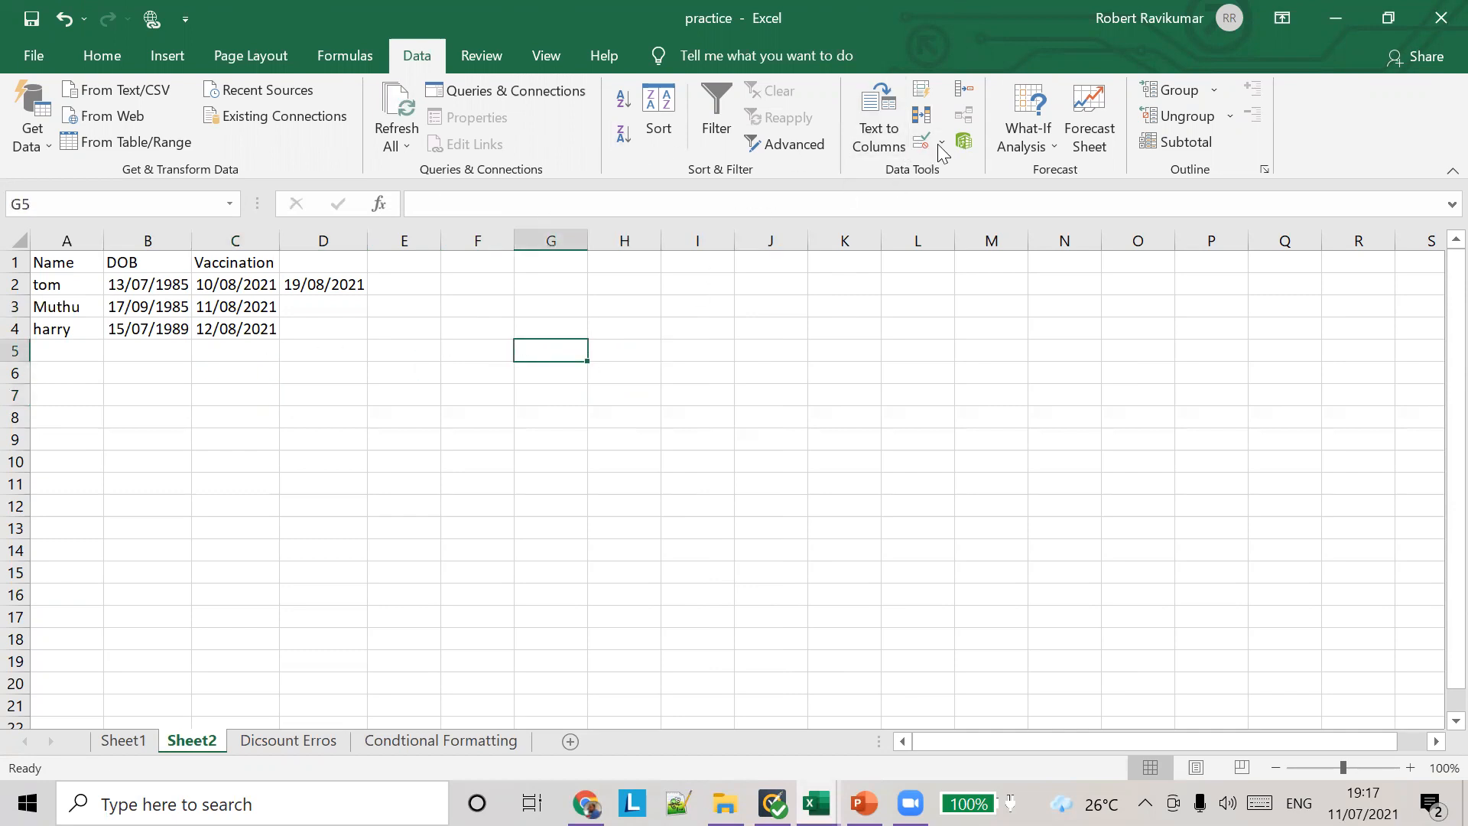
left_click(943, 144)
left_click(955, 171)
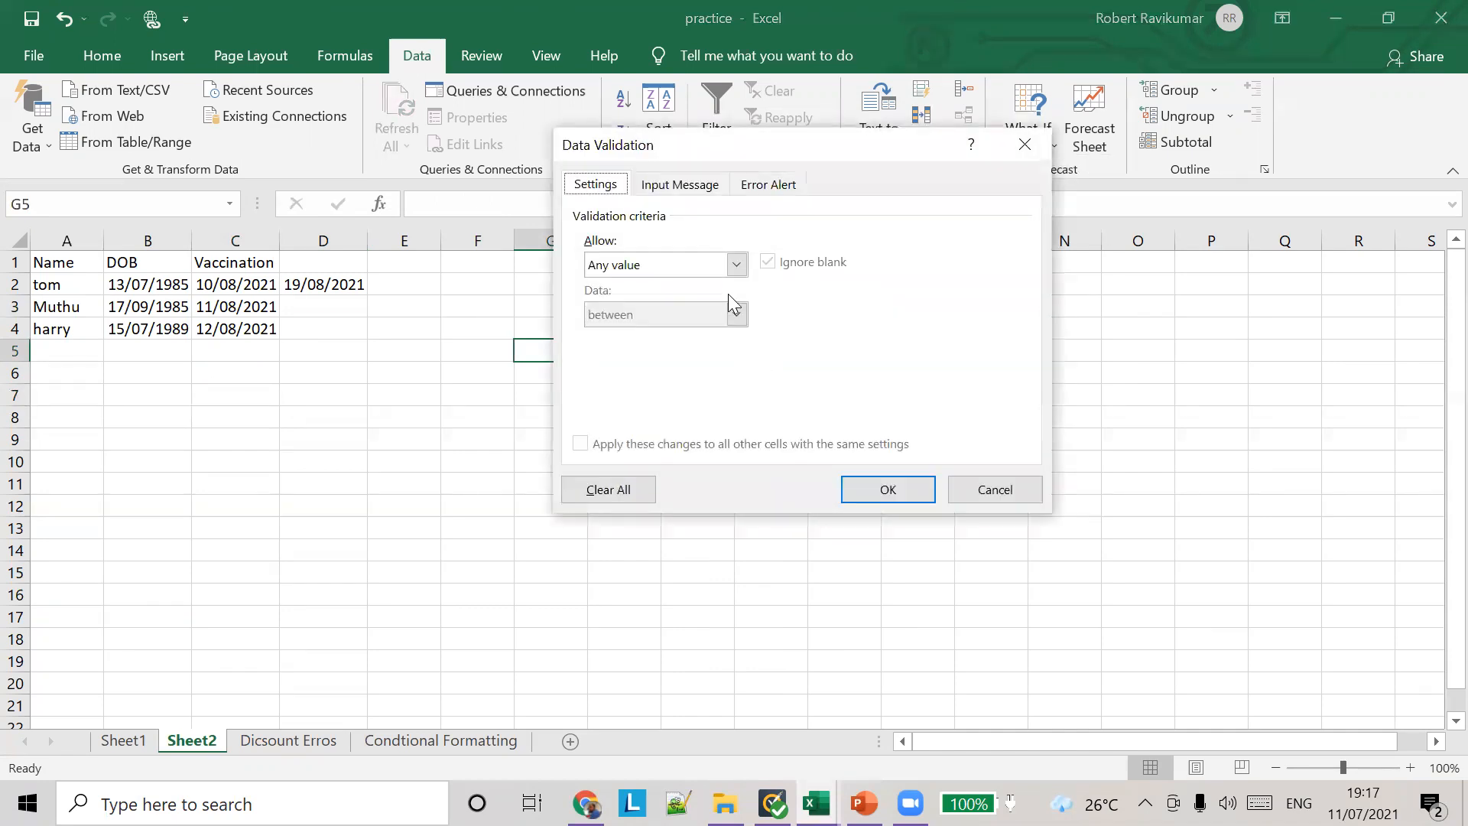
left_click(739, 266)
left_click(690, 314)
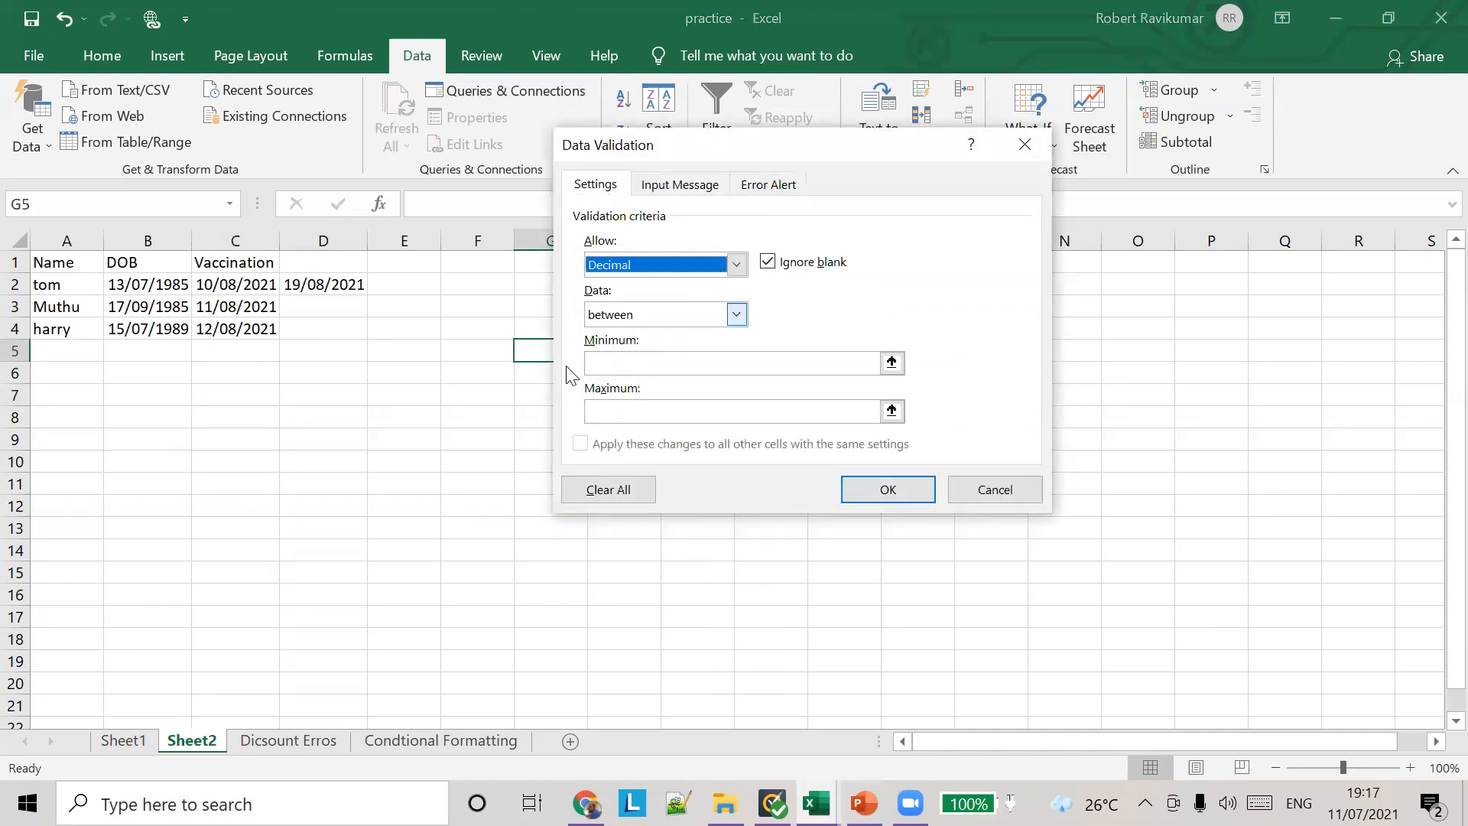
left_click(718, 360)
type("100")
key("Tab")
type("200")
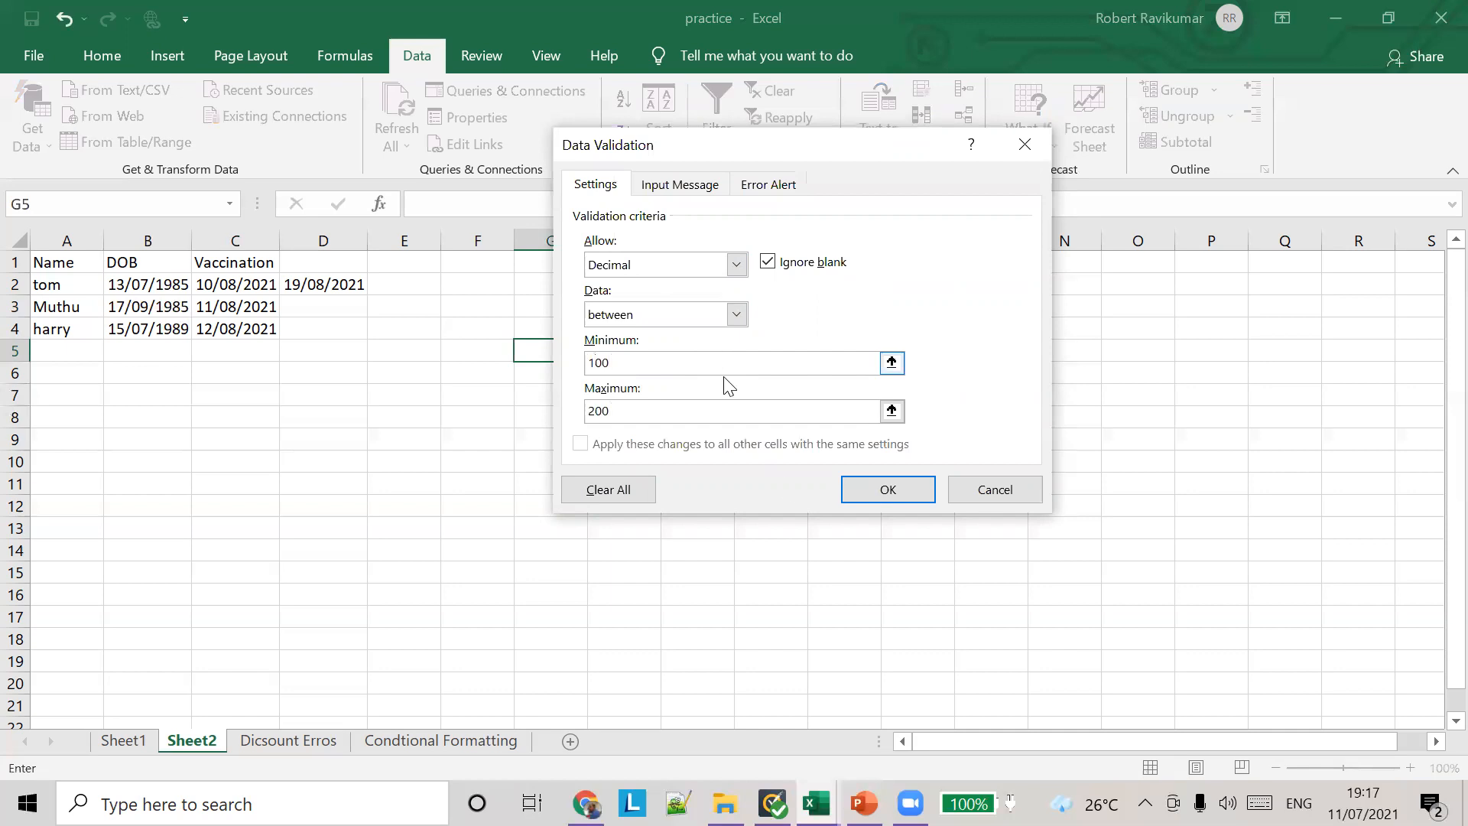
left_click(887, 489)
Step: Enter 123 in cell G5 and extend the value to 123.65
type("123")
key("Tab")
left_click(573, 350)
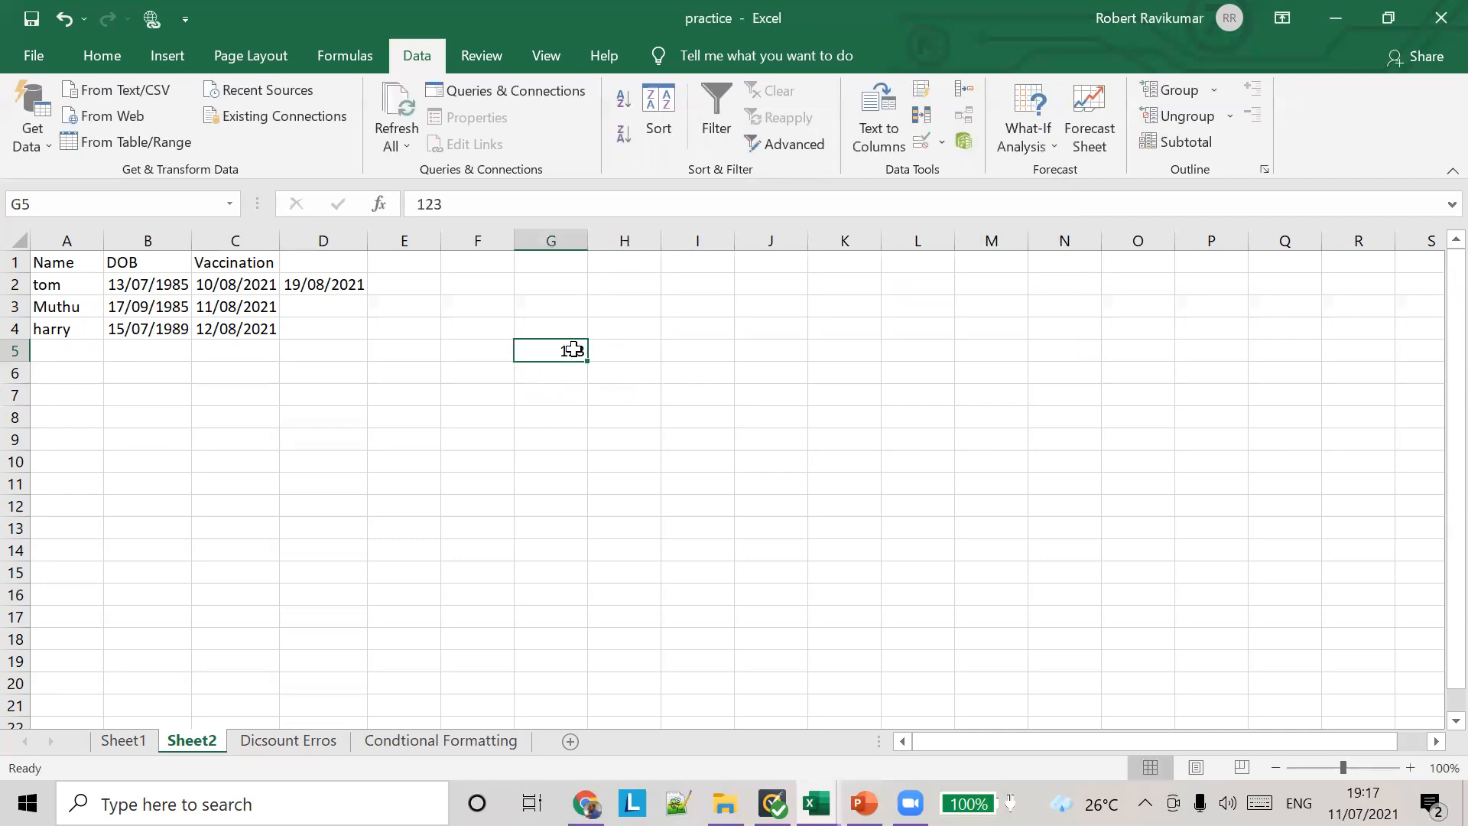
left_click(542, 204)
type(".65")
key("Tab")
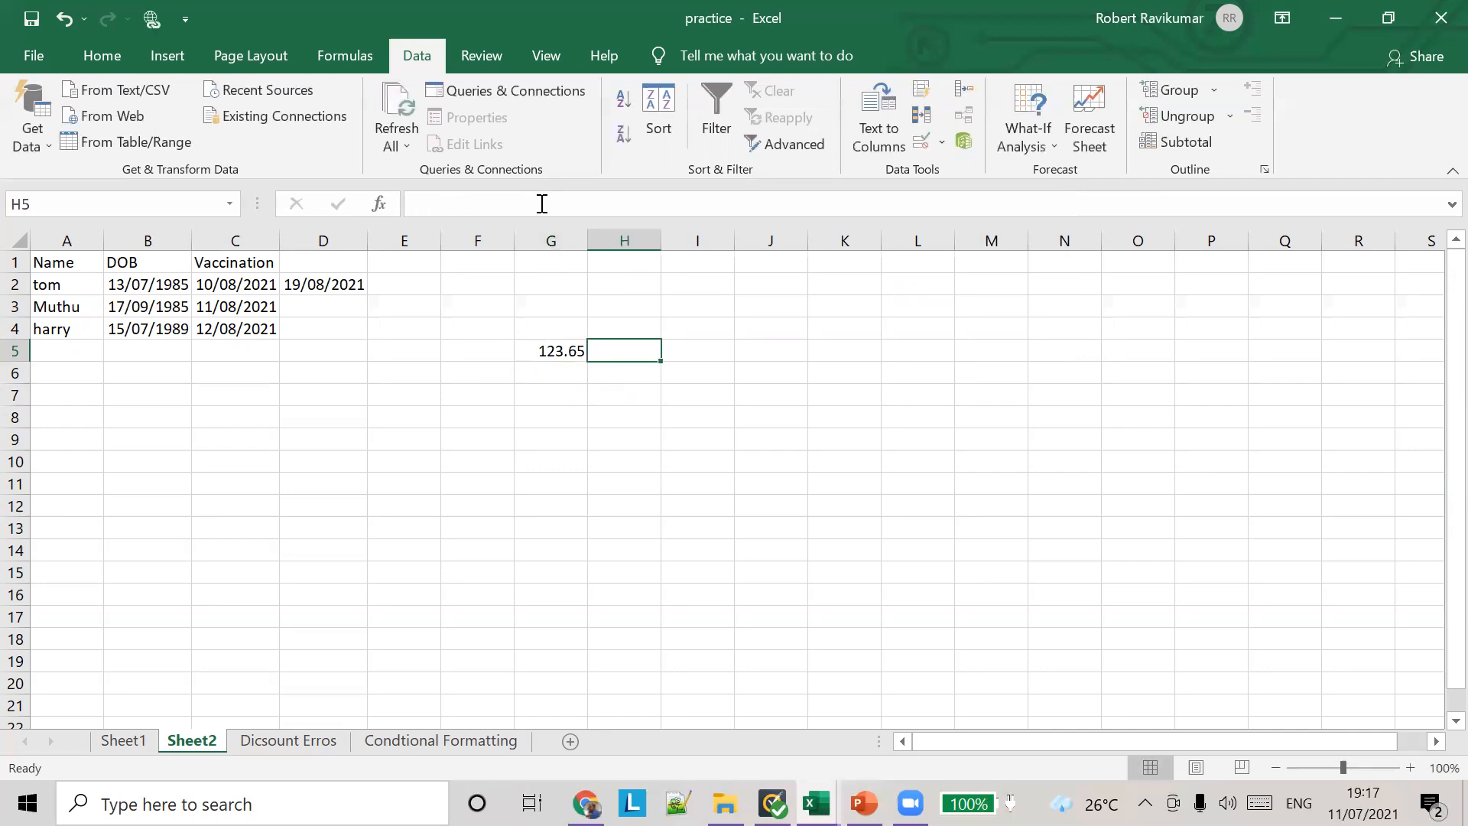
Step: Test the decimal rule by trying to enter 234 in cell G5, and cancel the entry
left_click(560, 356)
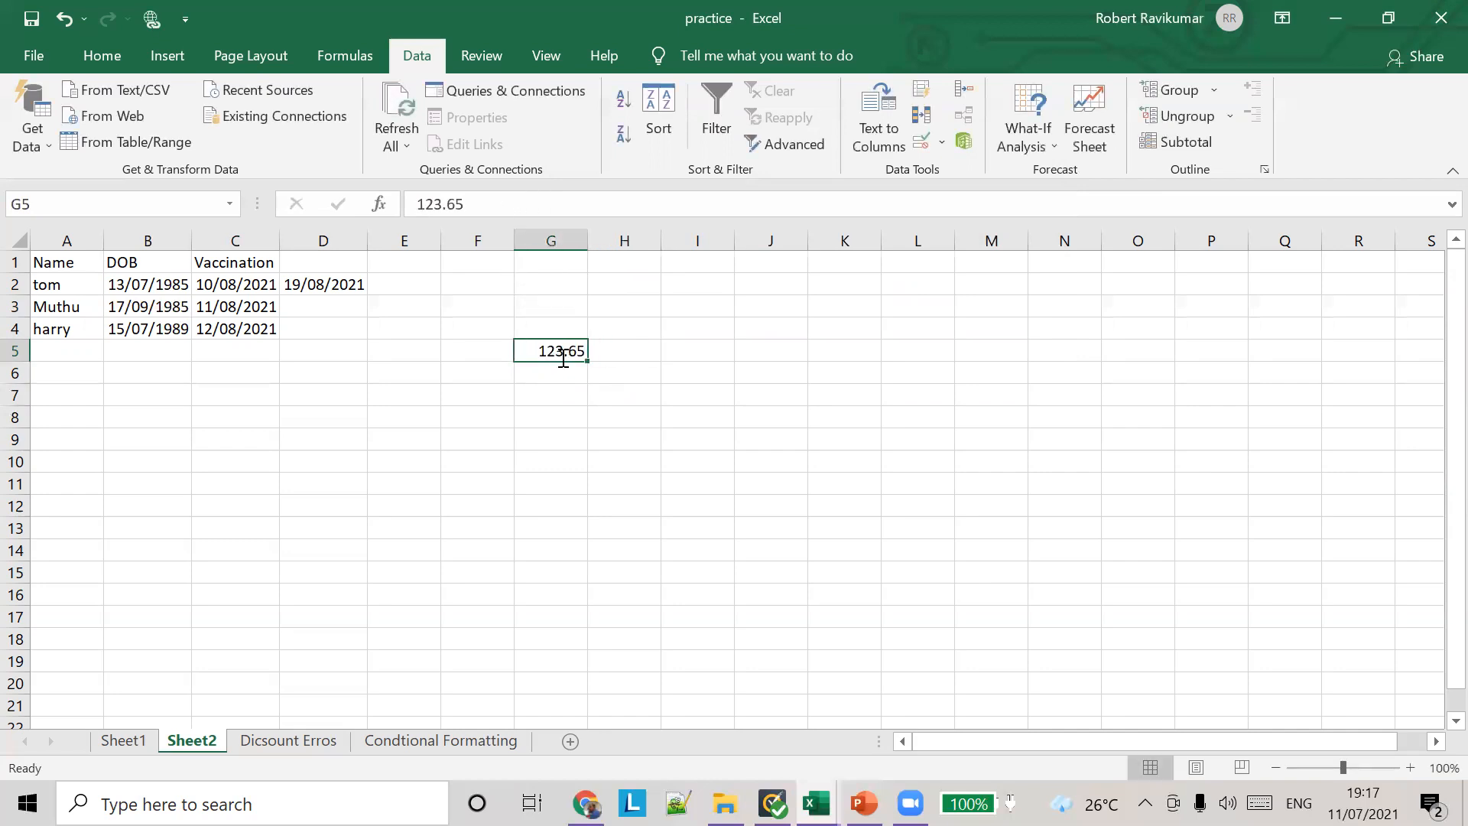
type("234")
key("Tab")
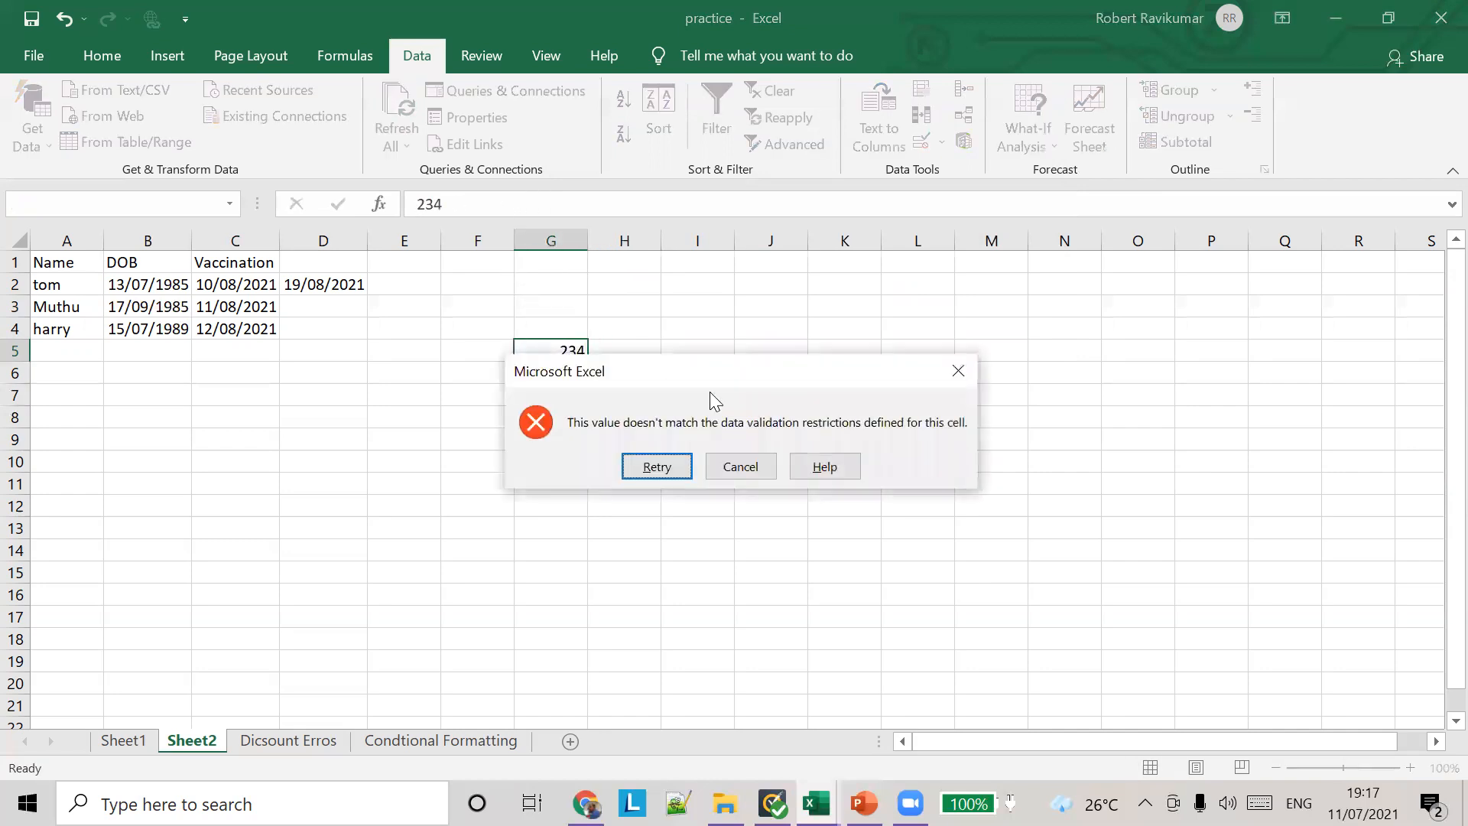
left_click(740, 467)
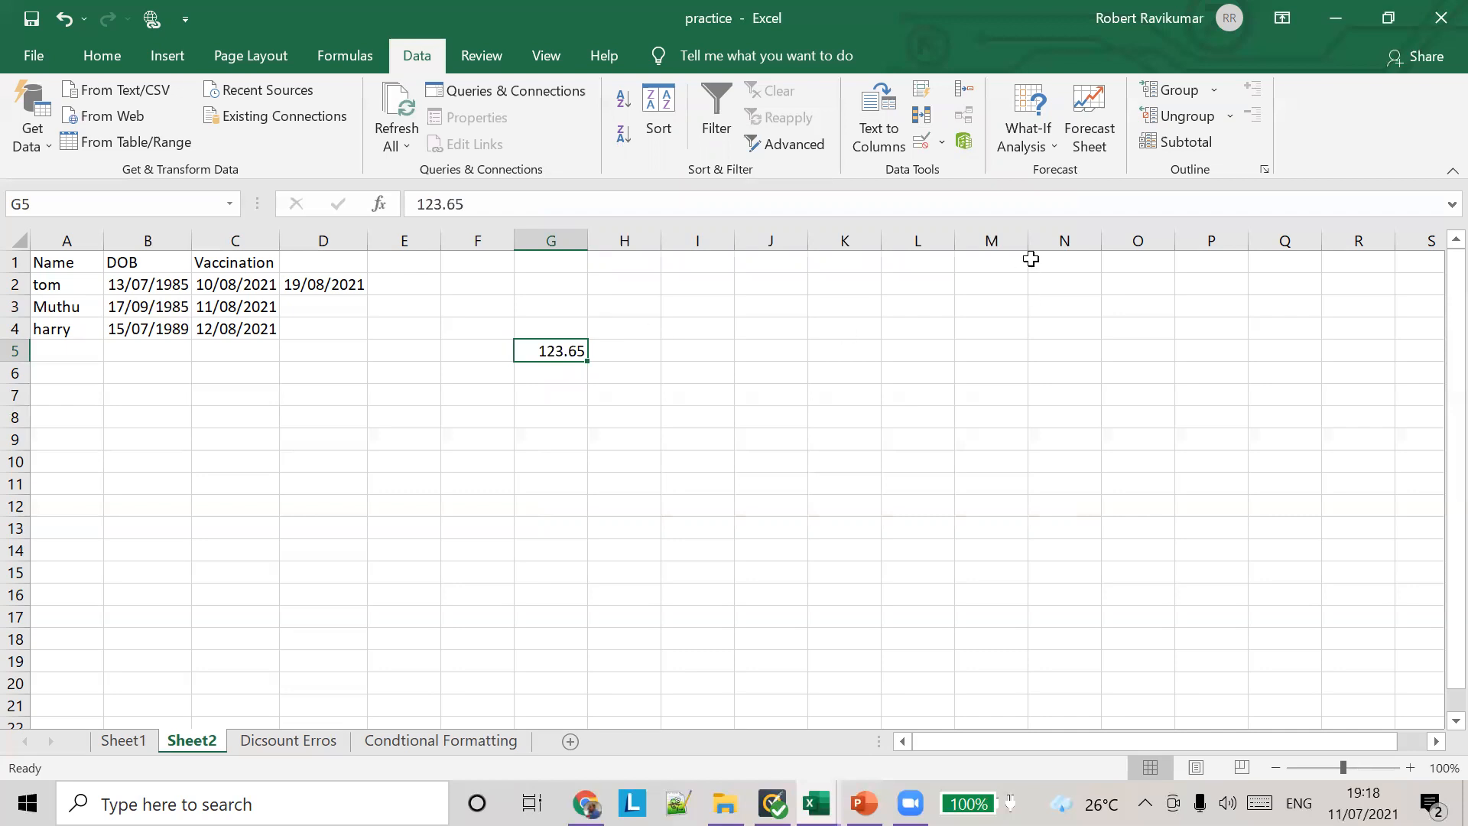
left_click(942, 143)
left_click(954, 169)
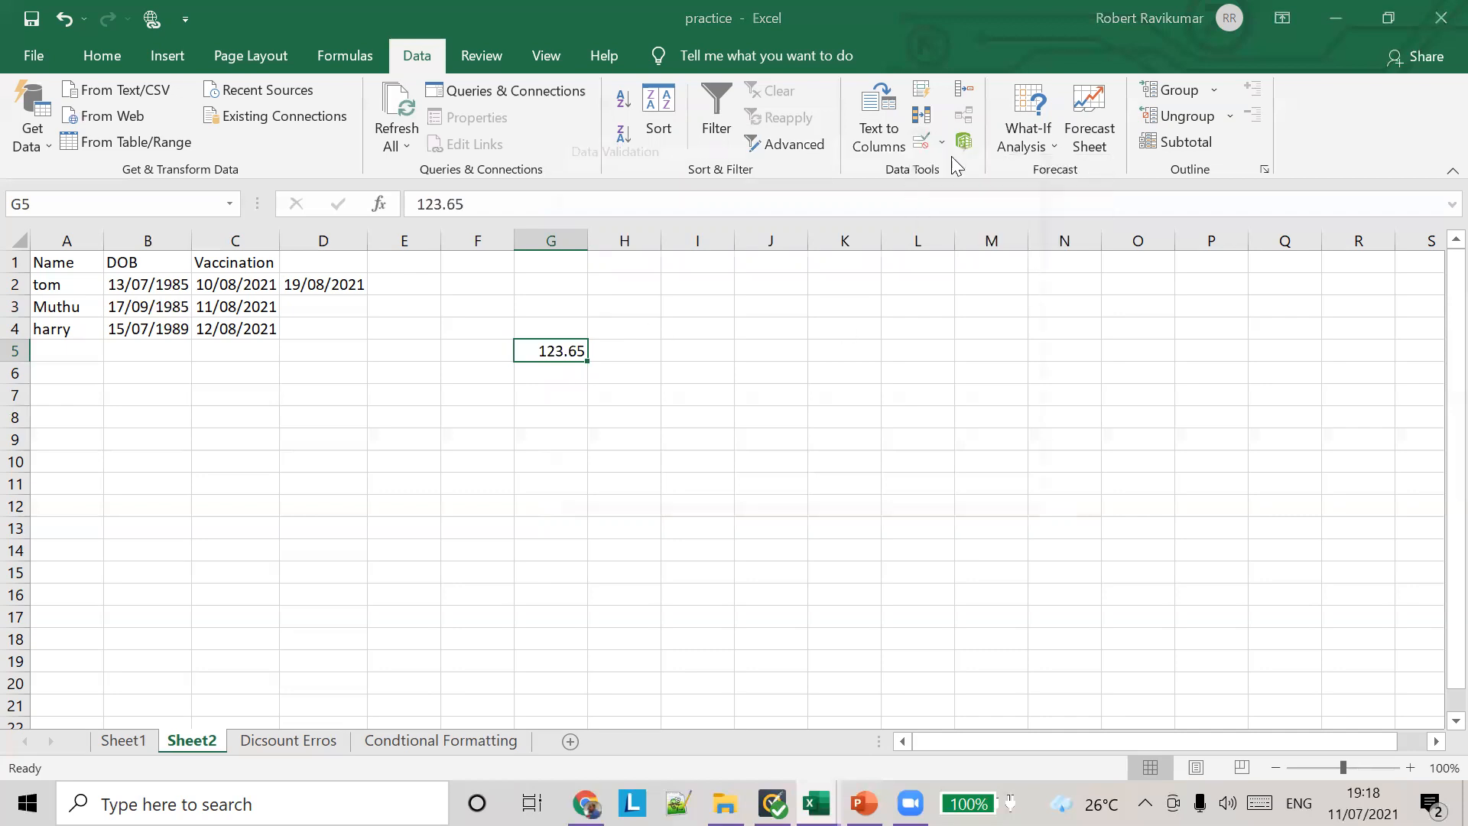
left_click(737, 264)
left_click(737, 265)
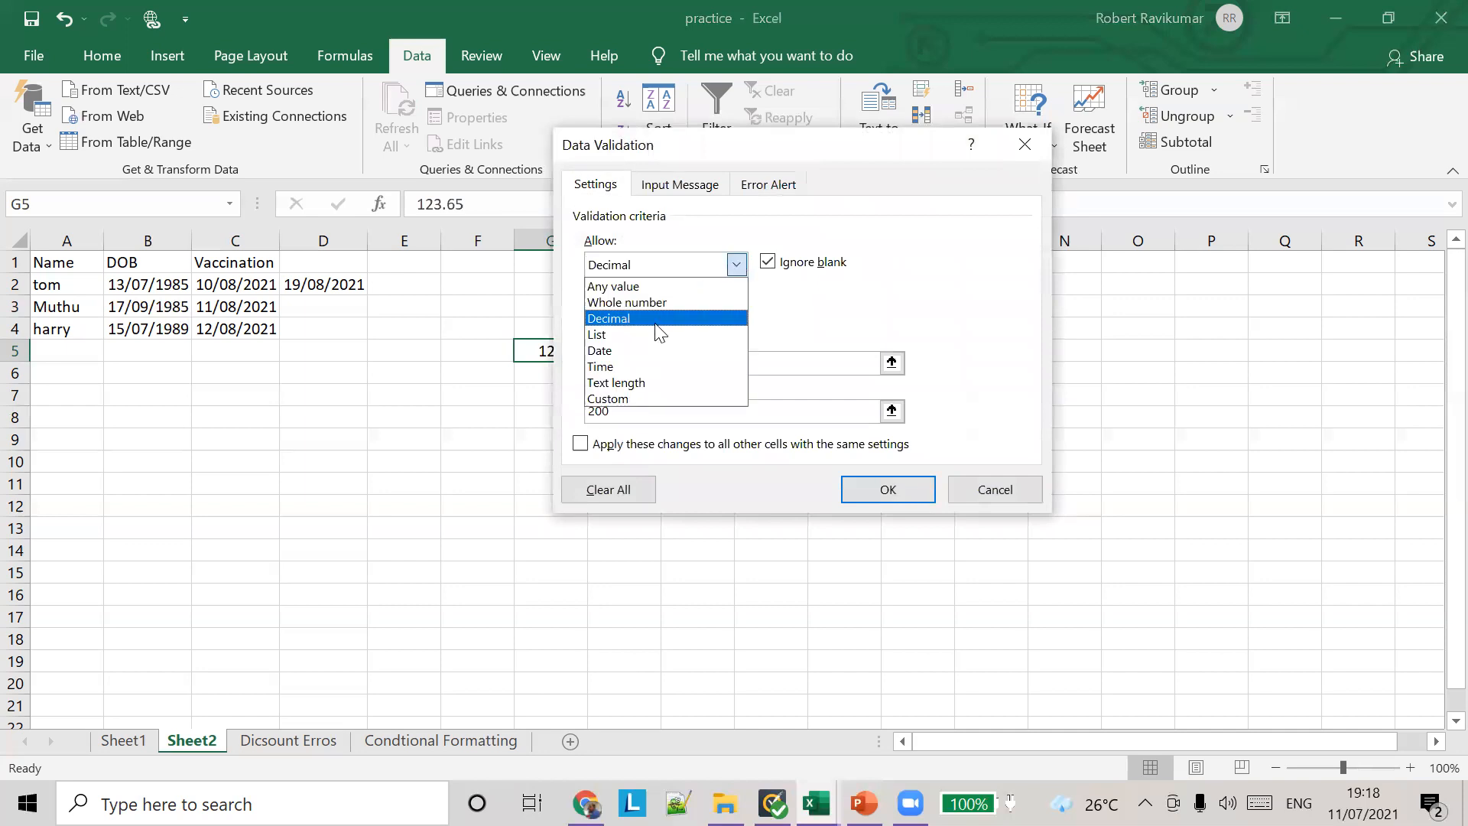
left_click(646, 366)
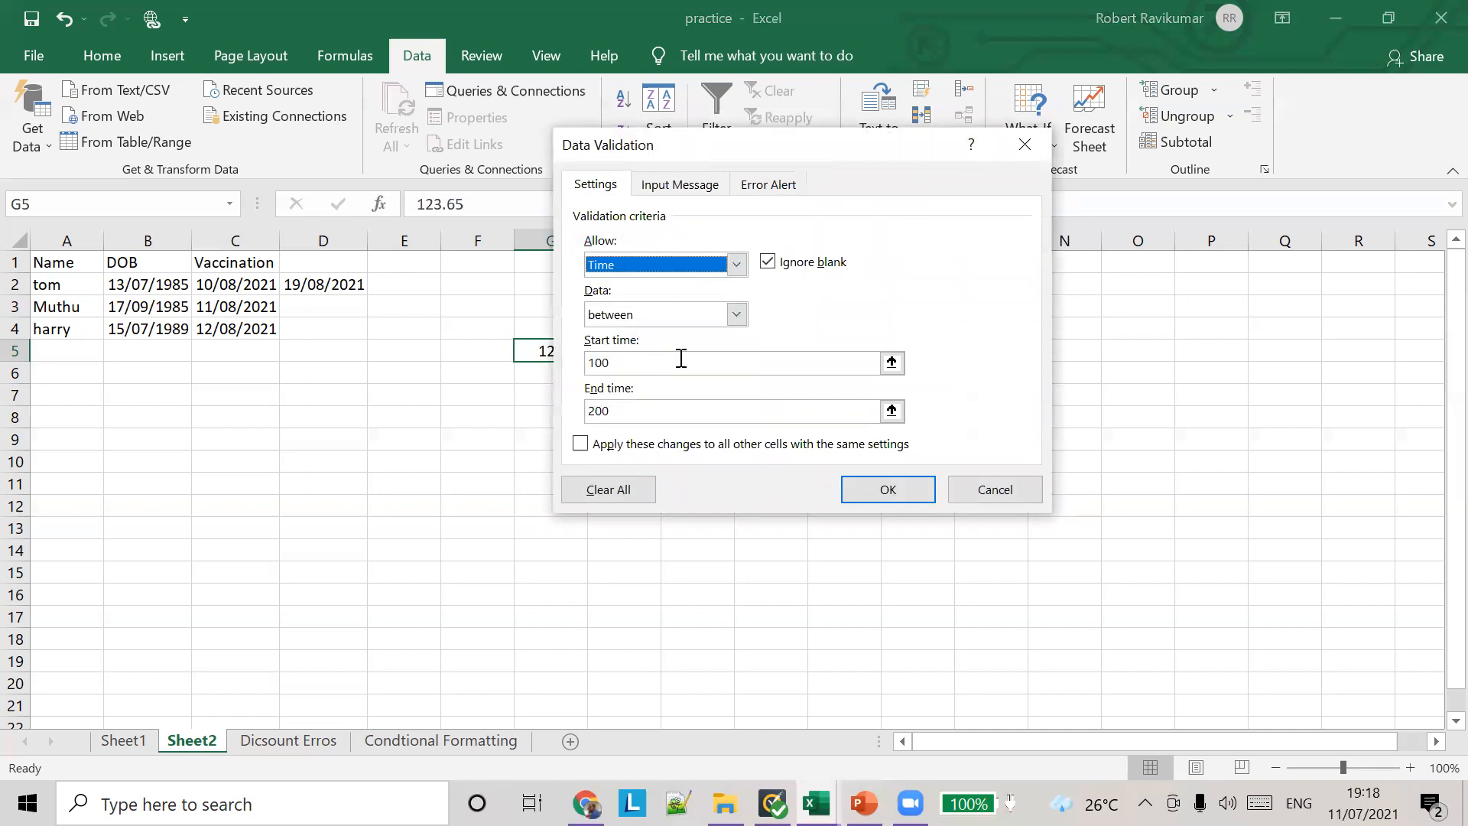
left_click(739, 264)
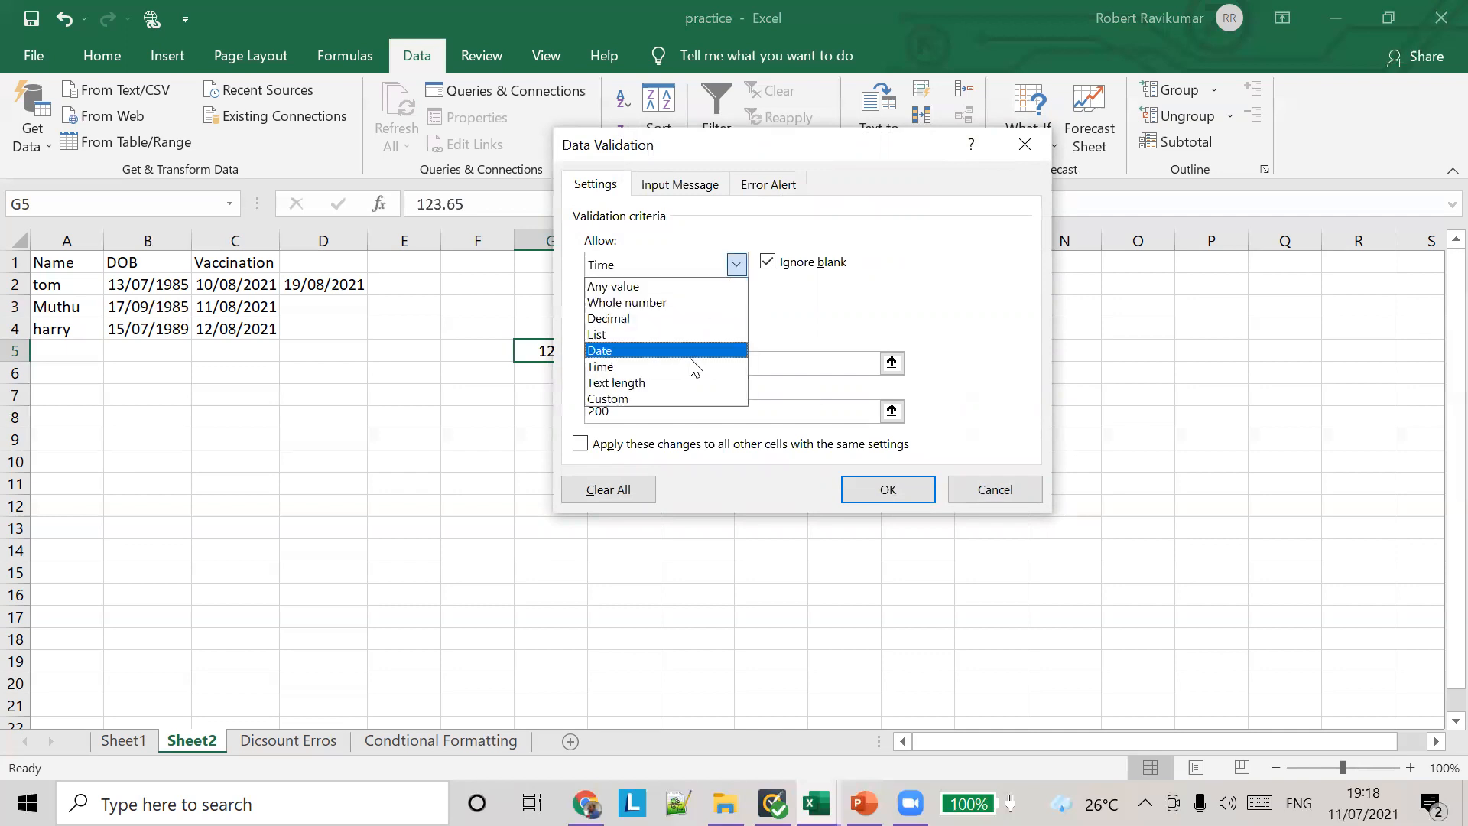
left_click(889, 322)
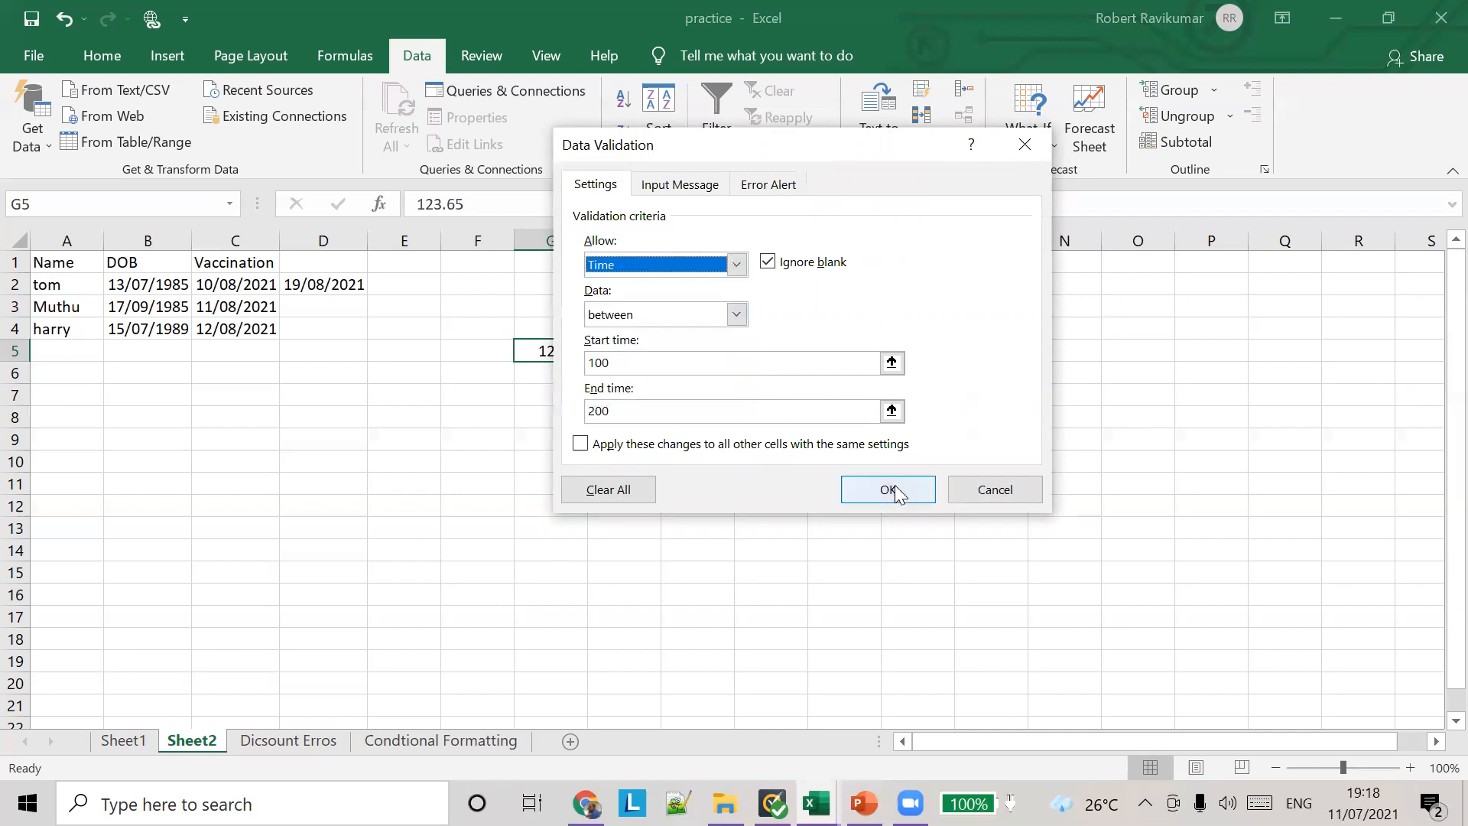
left_click(994, 489)
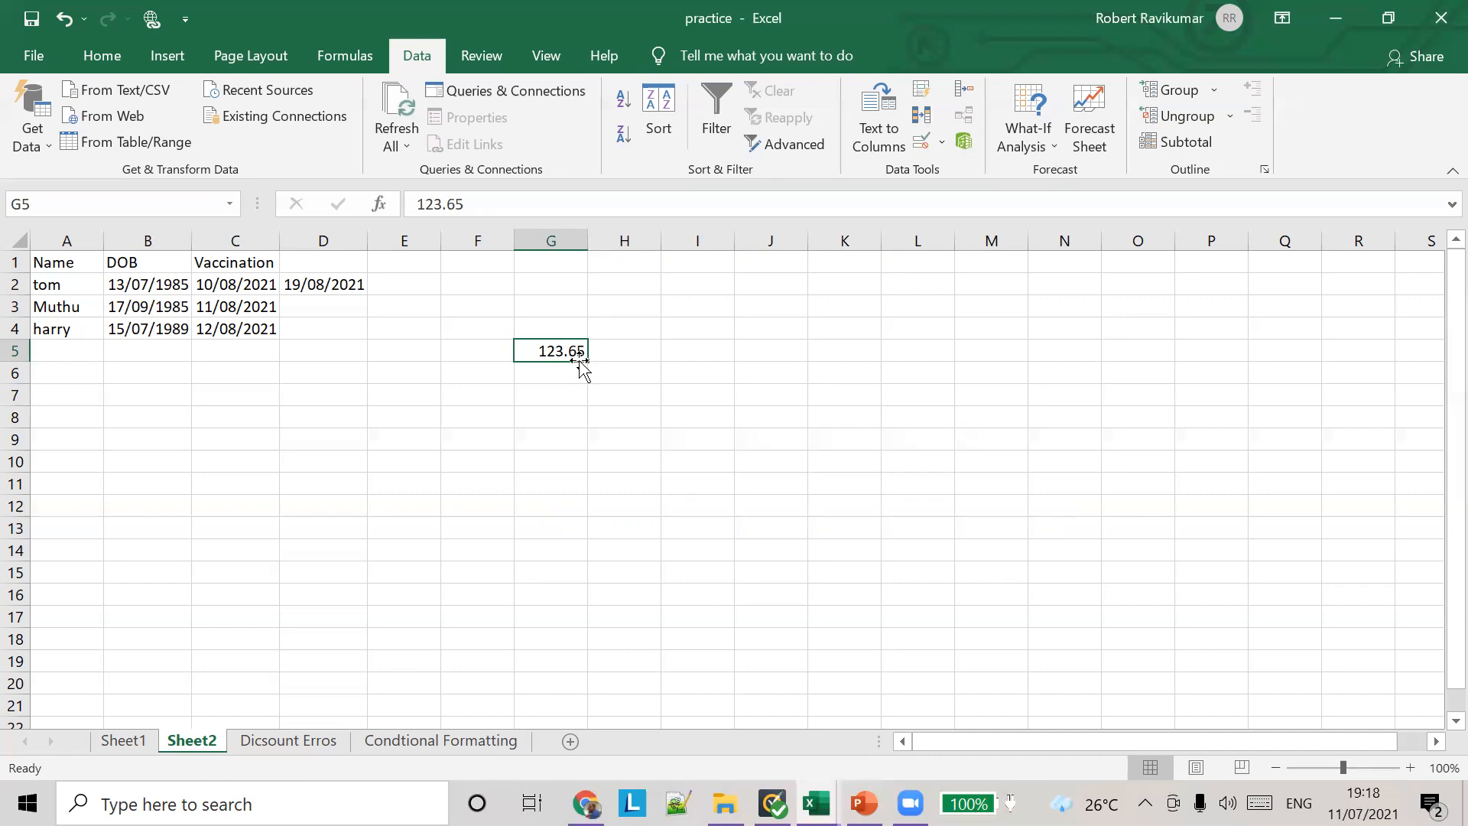
Step: Clear the content of cell G5
left_click(608, 337)
left_click(575, 370)
left_click(575, 354)
key("Delete")
left_click(548, 373)
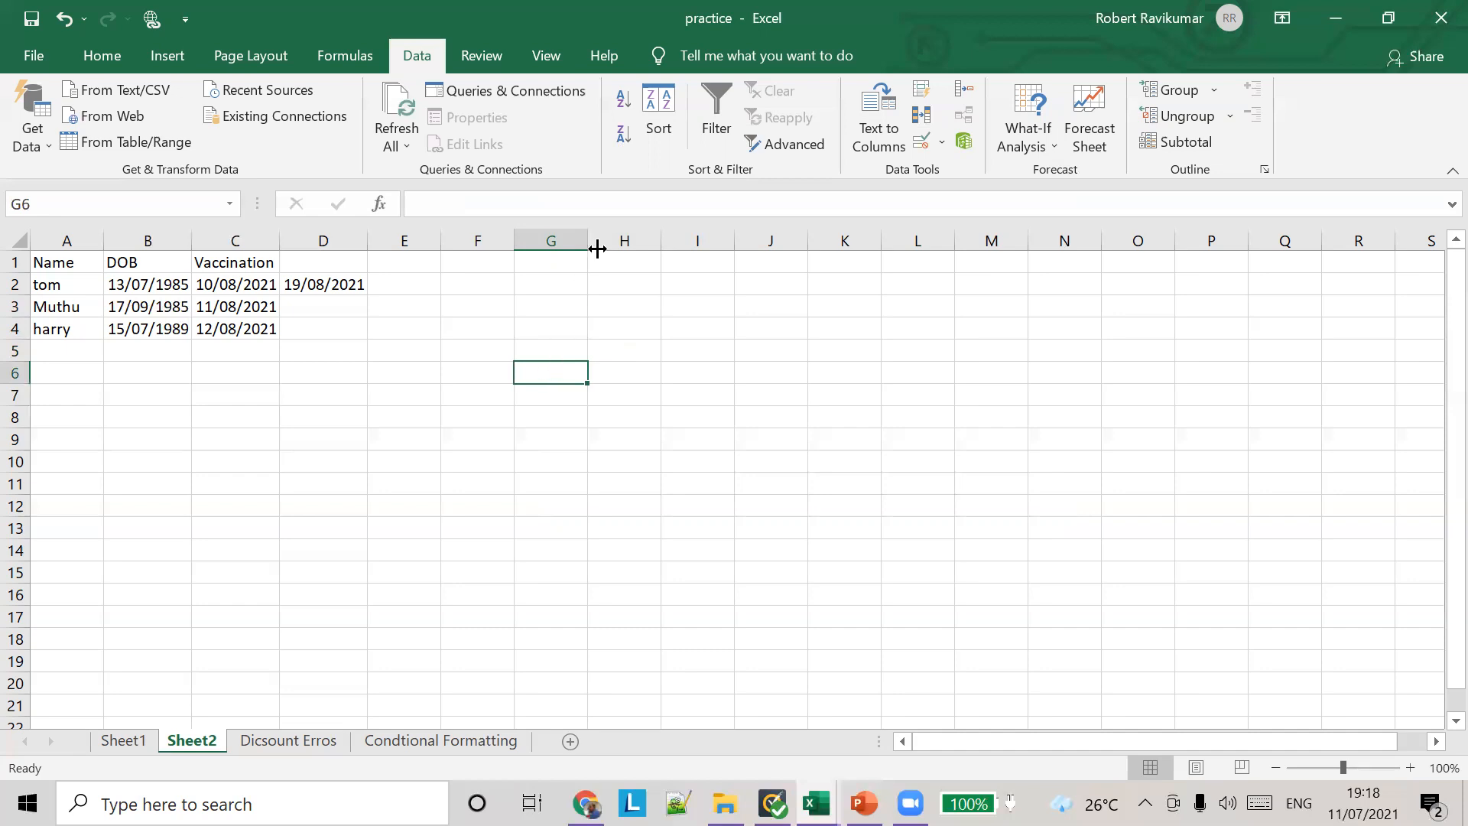
left_click(969, 393)
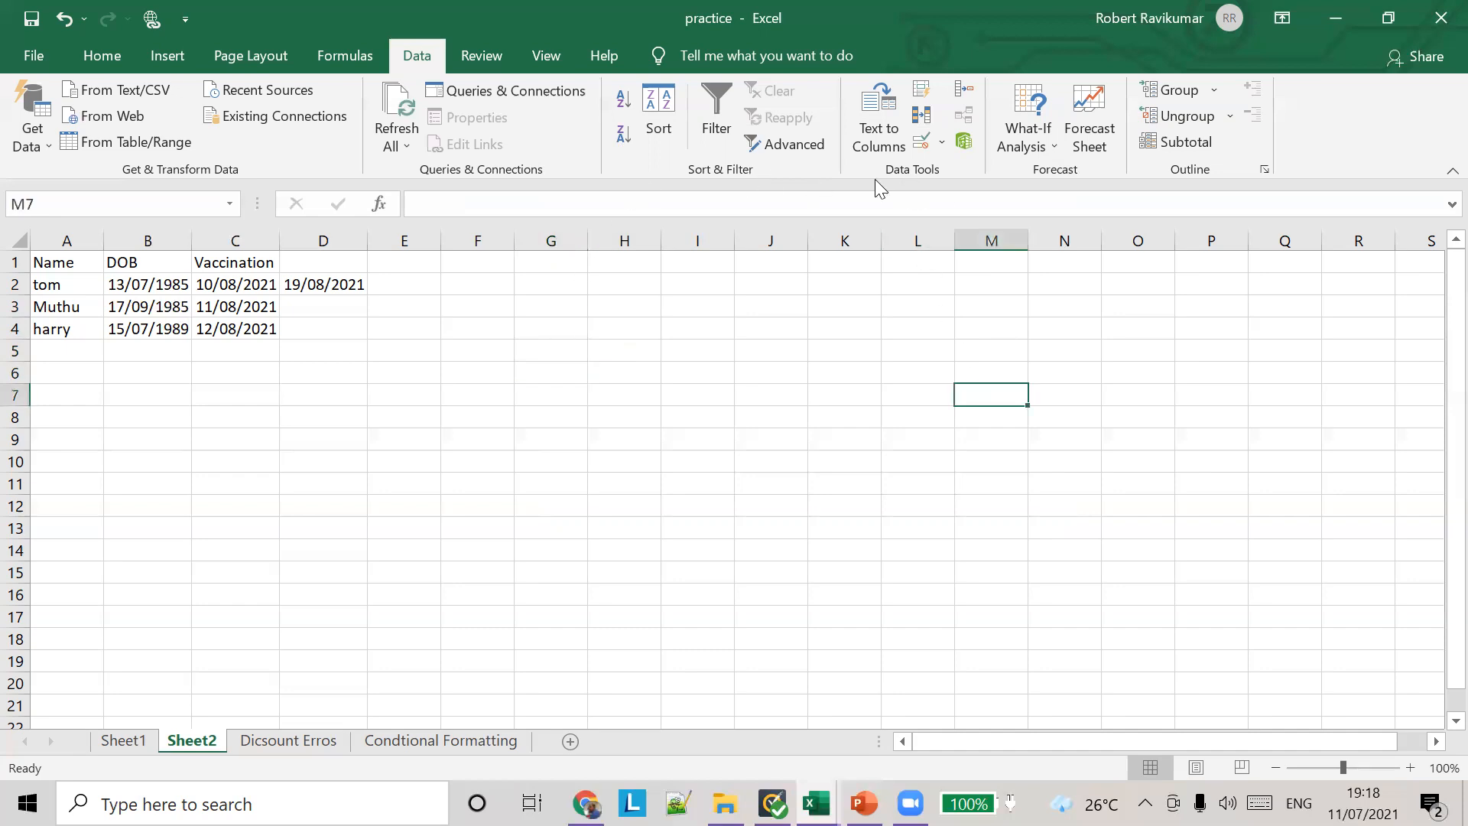
left_click(692, 327)
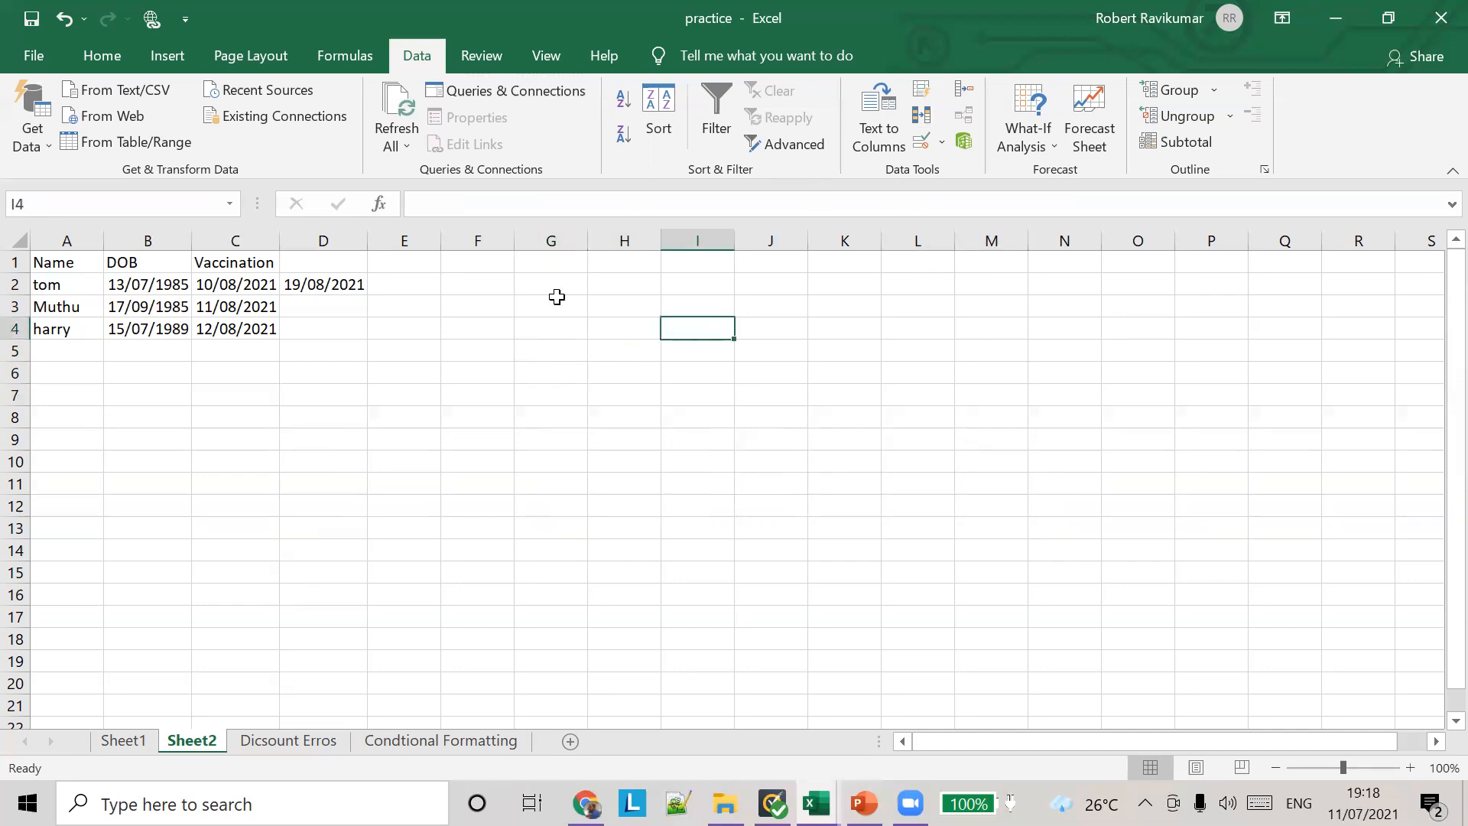
left_click(411, 267)
left_click(675, 310)
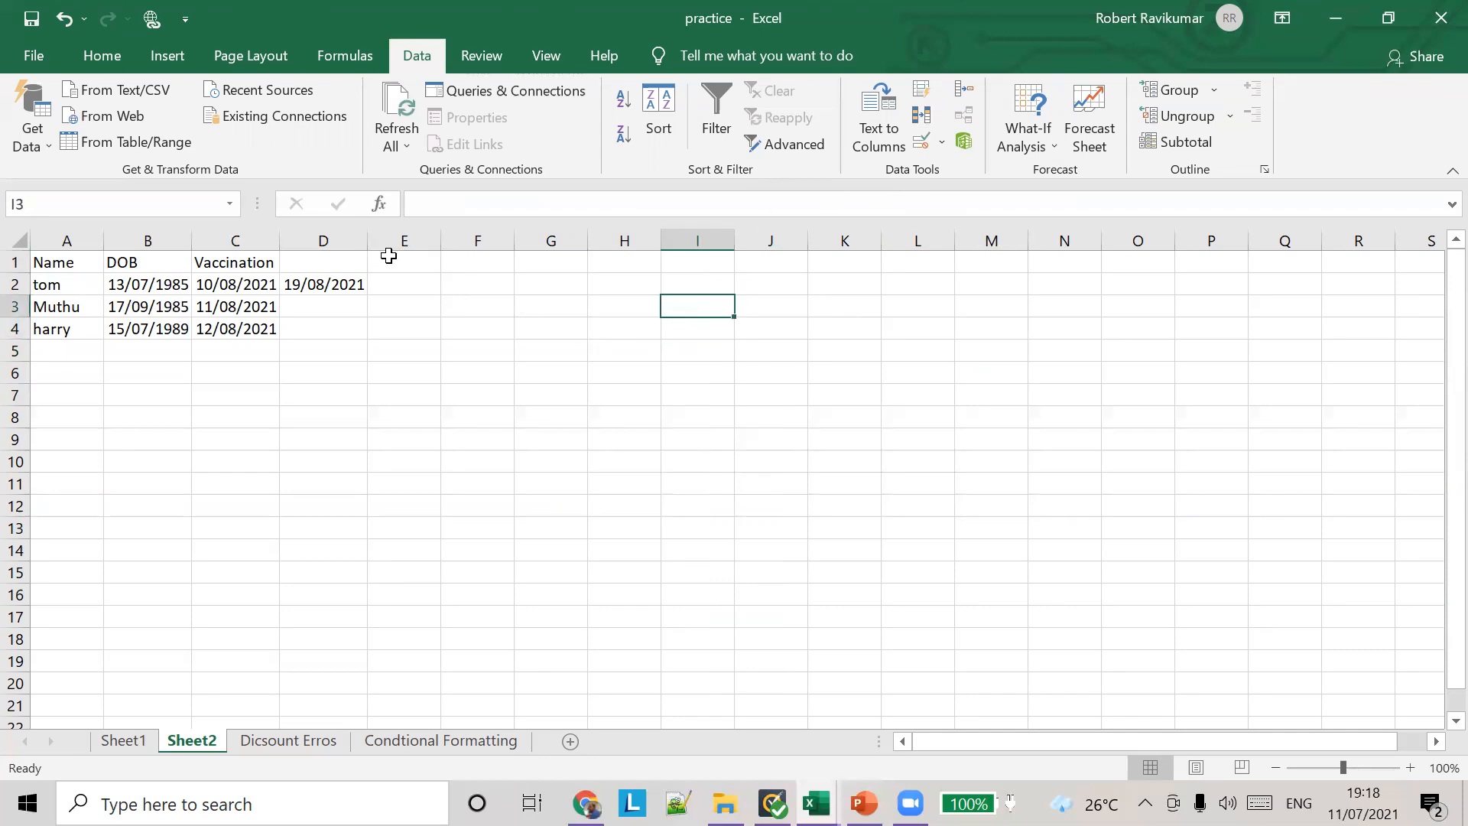
left_click(386, 284)
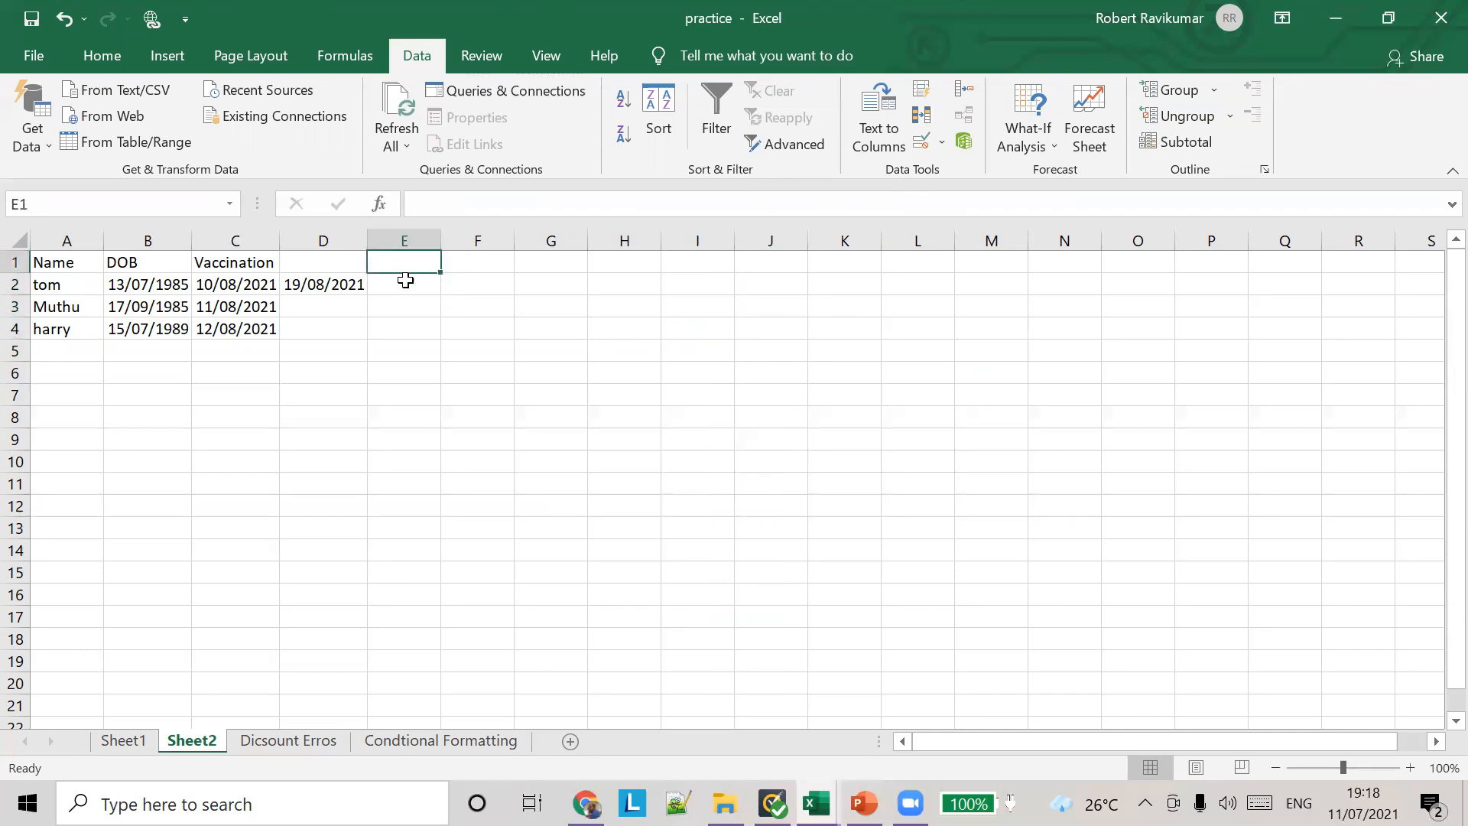
Step: Try to enter the heading Time in cell D1, and cancel the entry
left_click(341, 266)
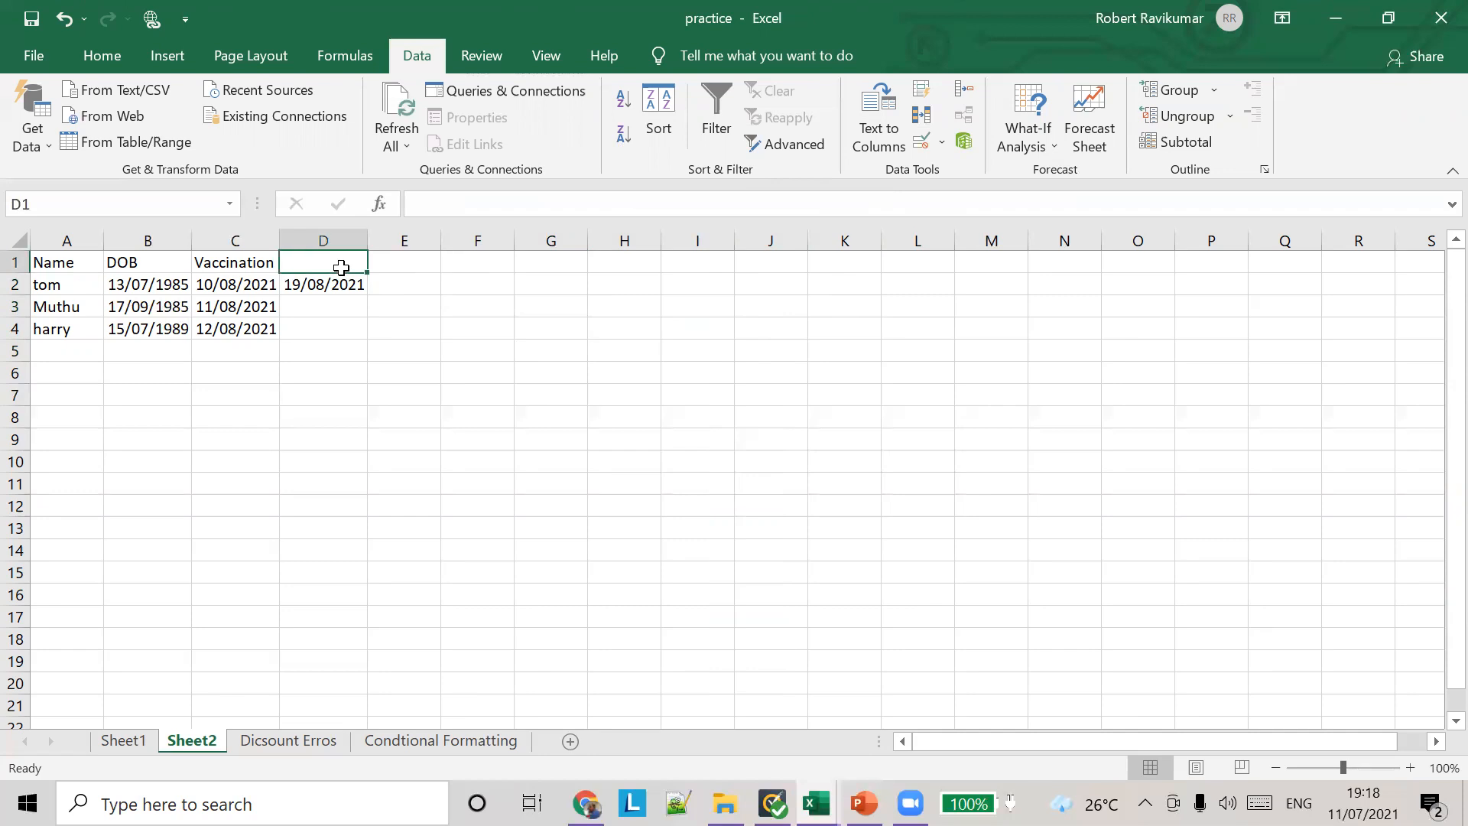
type("Time")
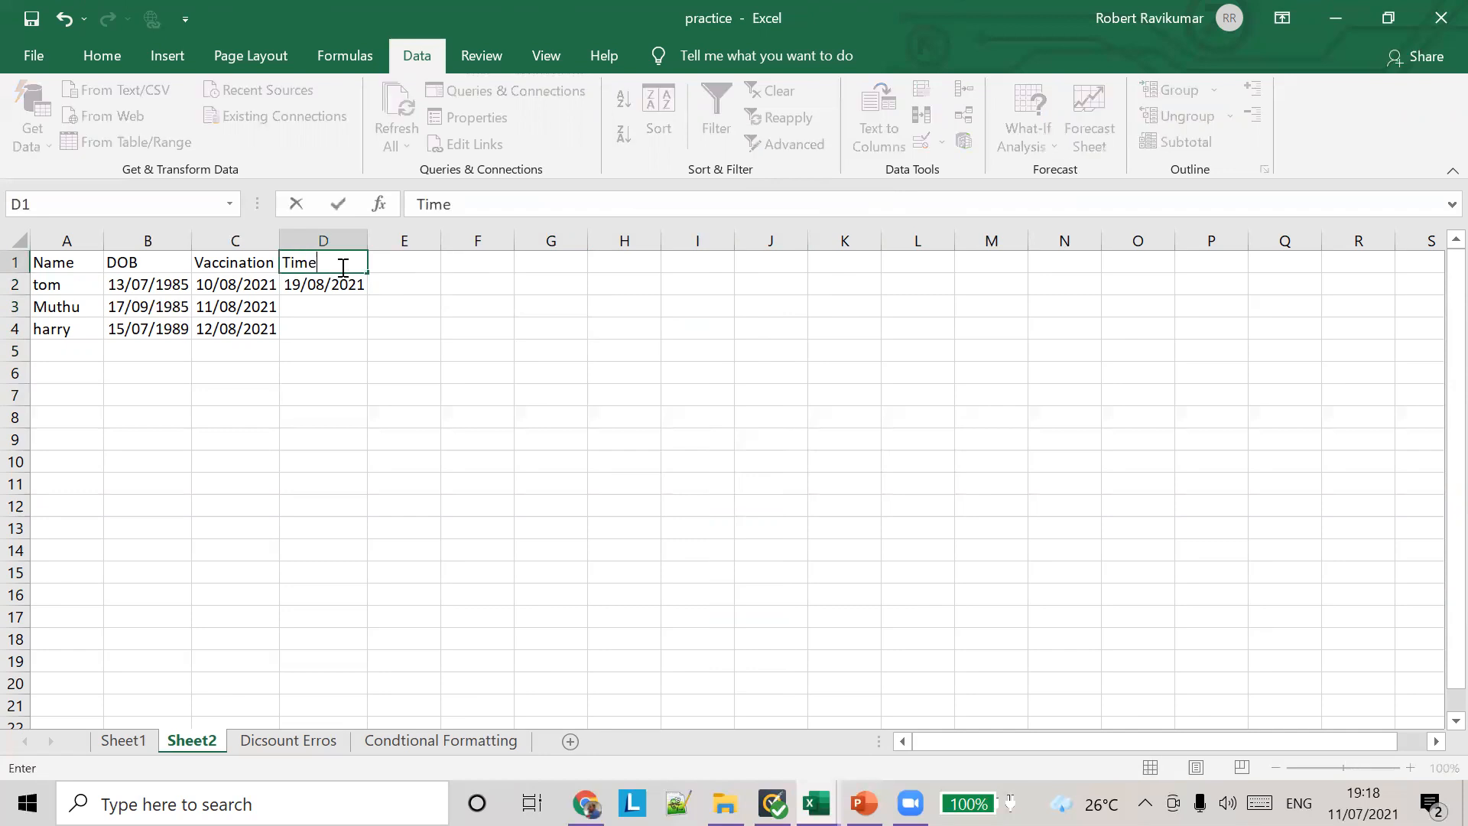
key("Return")
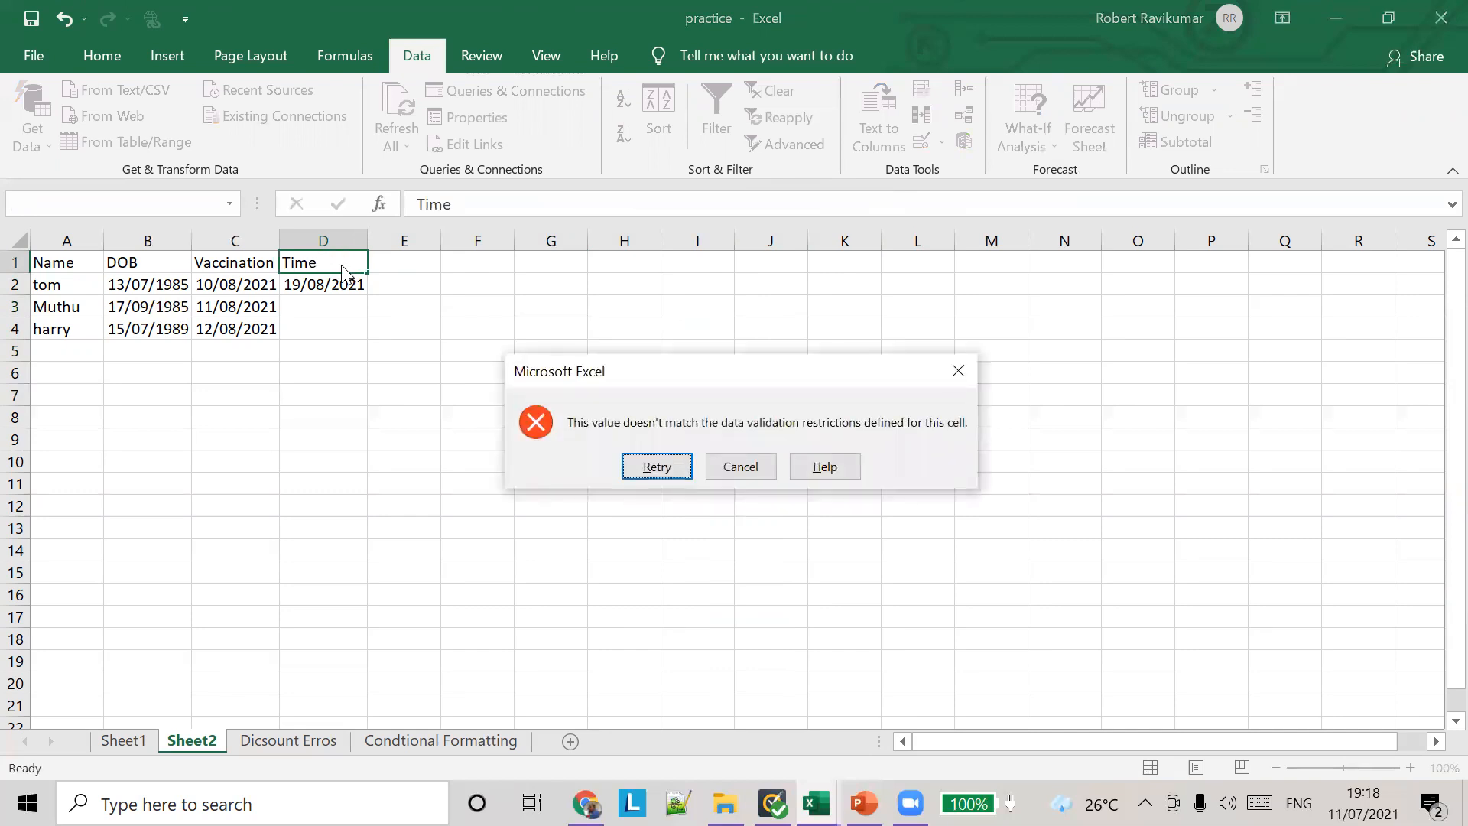
left_click(755, 465)
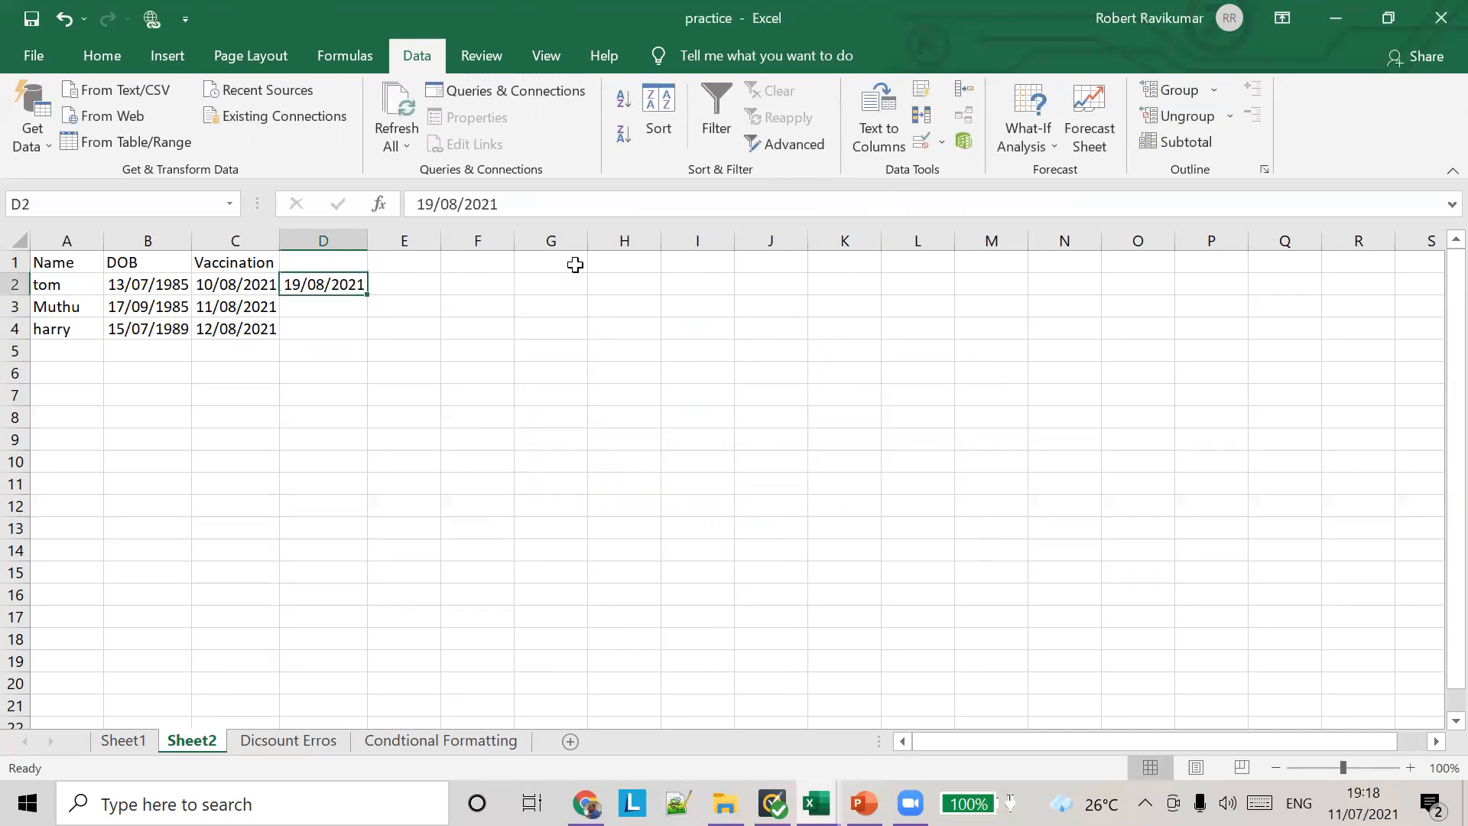
Step: Change the data validation of cells D1:D2 to allow any value
left_click_drag(351, 262, 350, 283)
left_click(947, 151)
left_click(948, 169)
left_click(687, 277)
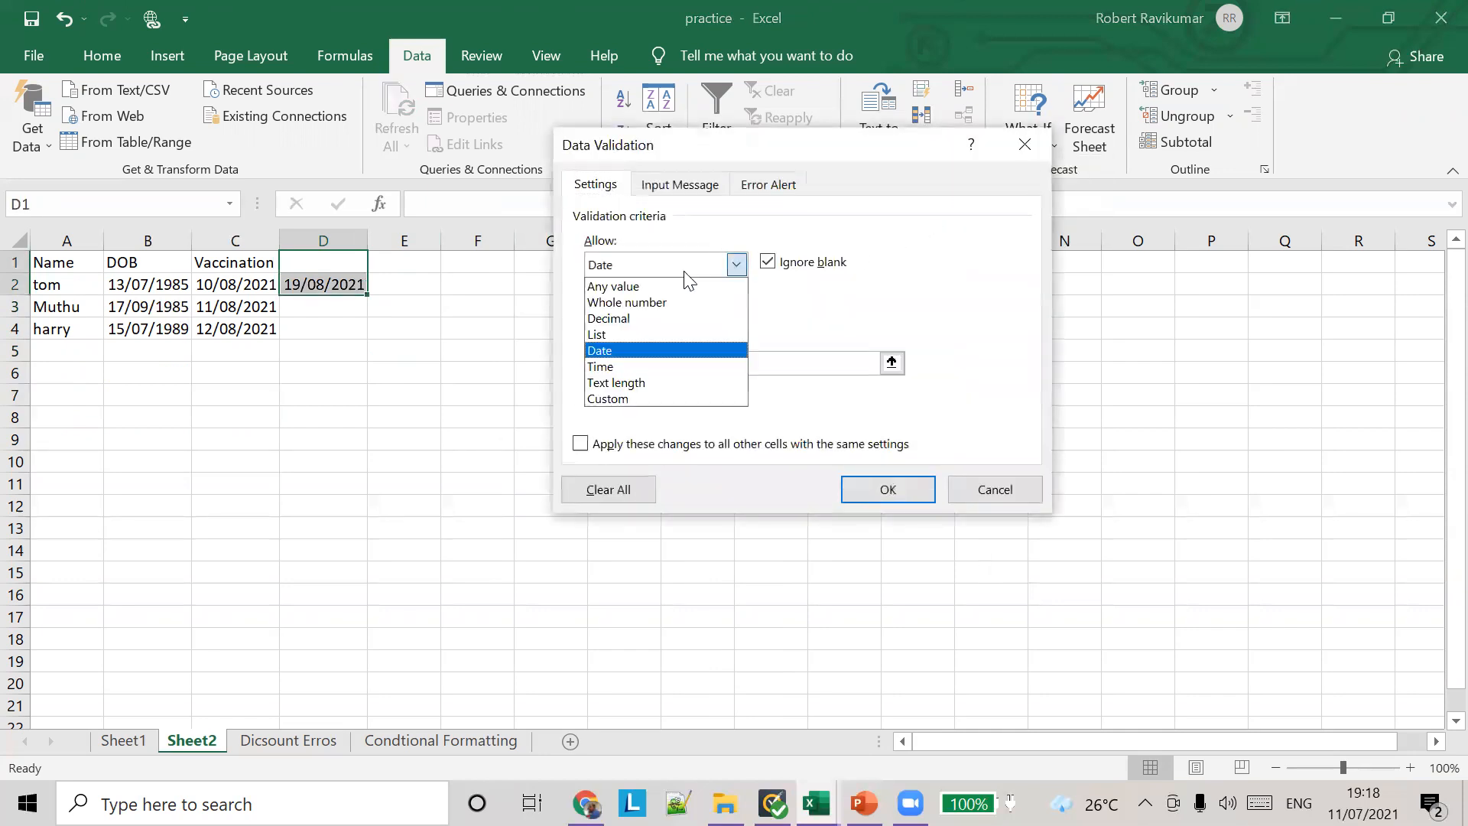
left_click(662, 288)
left_click(913, 493)
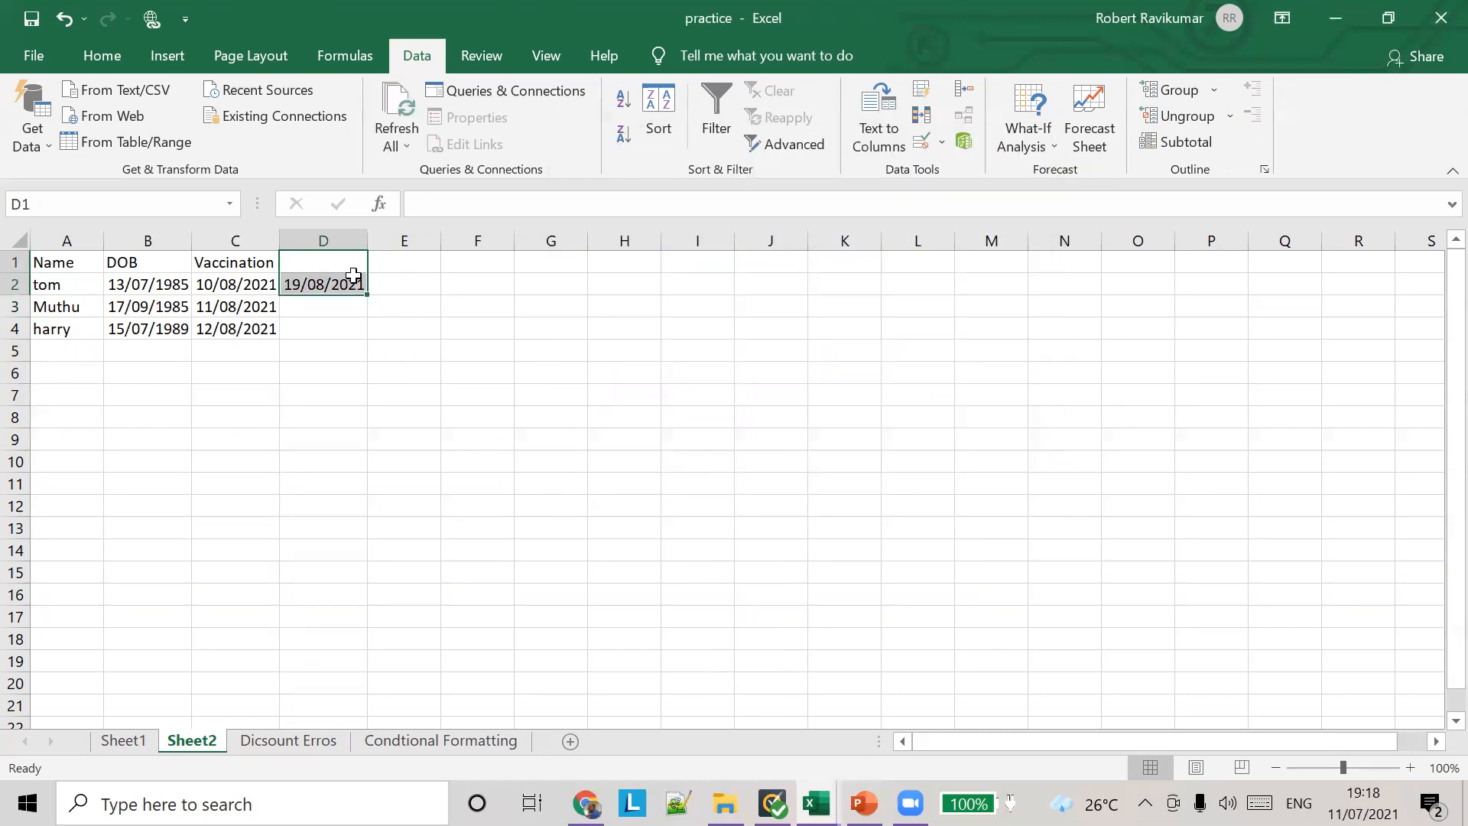
Step: Enter the heading Time in cell D1
left_click(330, 258)
type("Time")
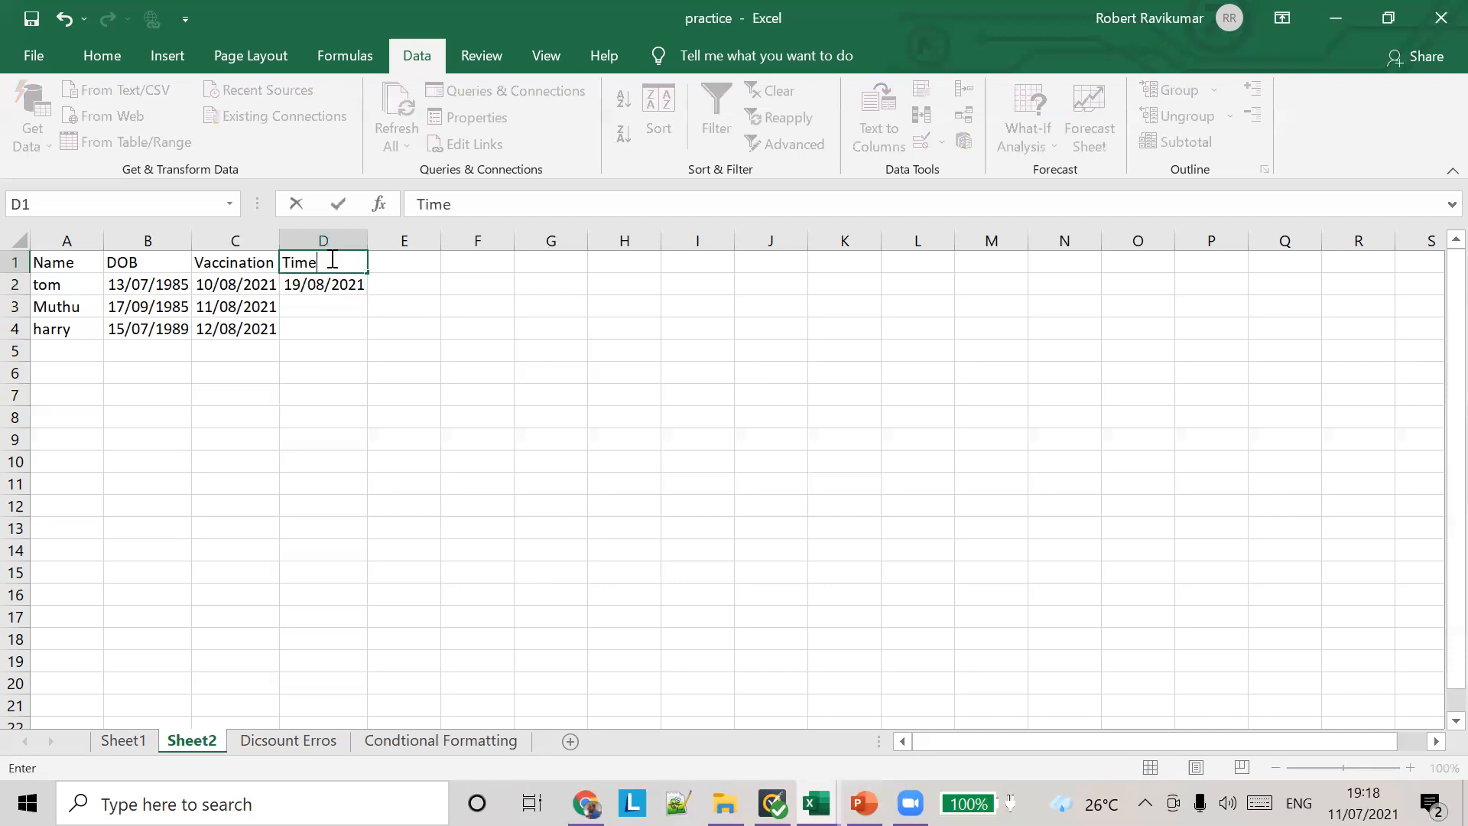
left_click(342, 286)
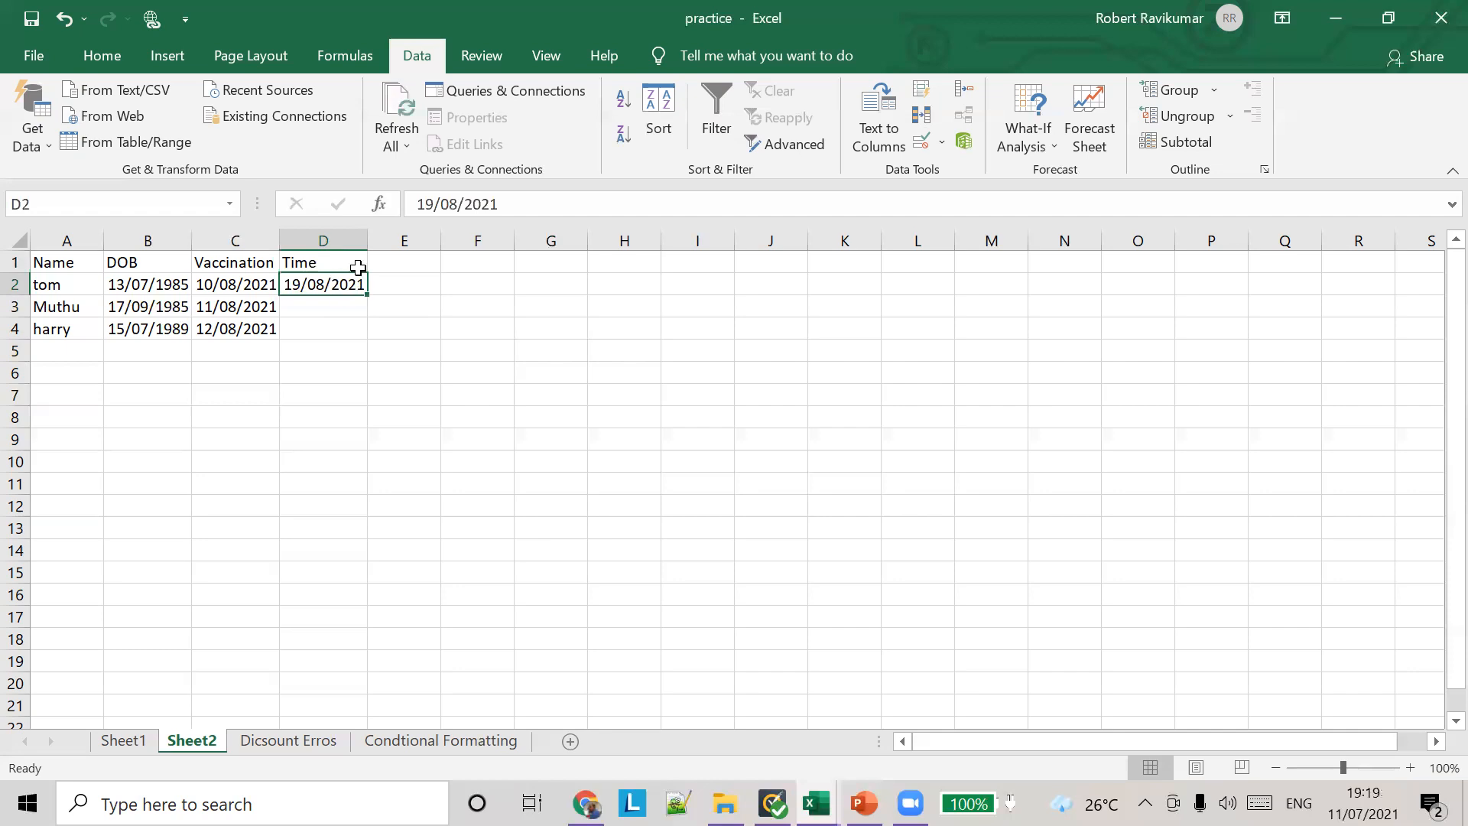
Step: Clear the date from cell D2 below the Time heading
right_click(342, 285)
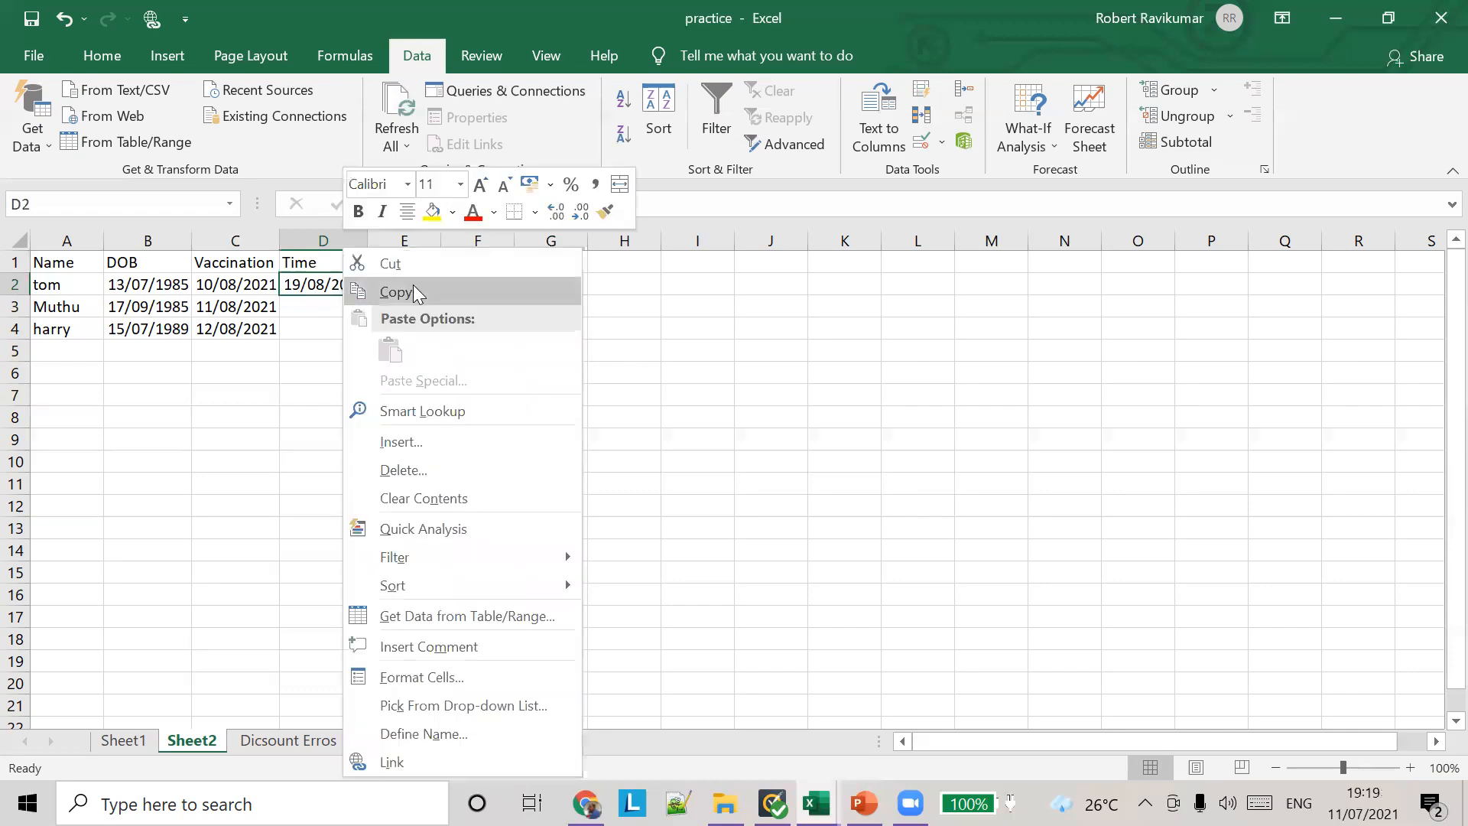
left_click(389, 264)
key("BackSpace")
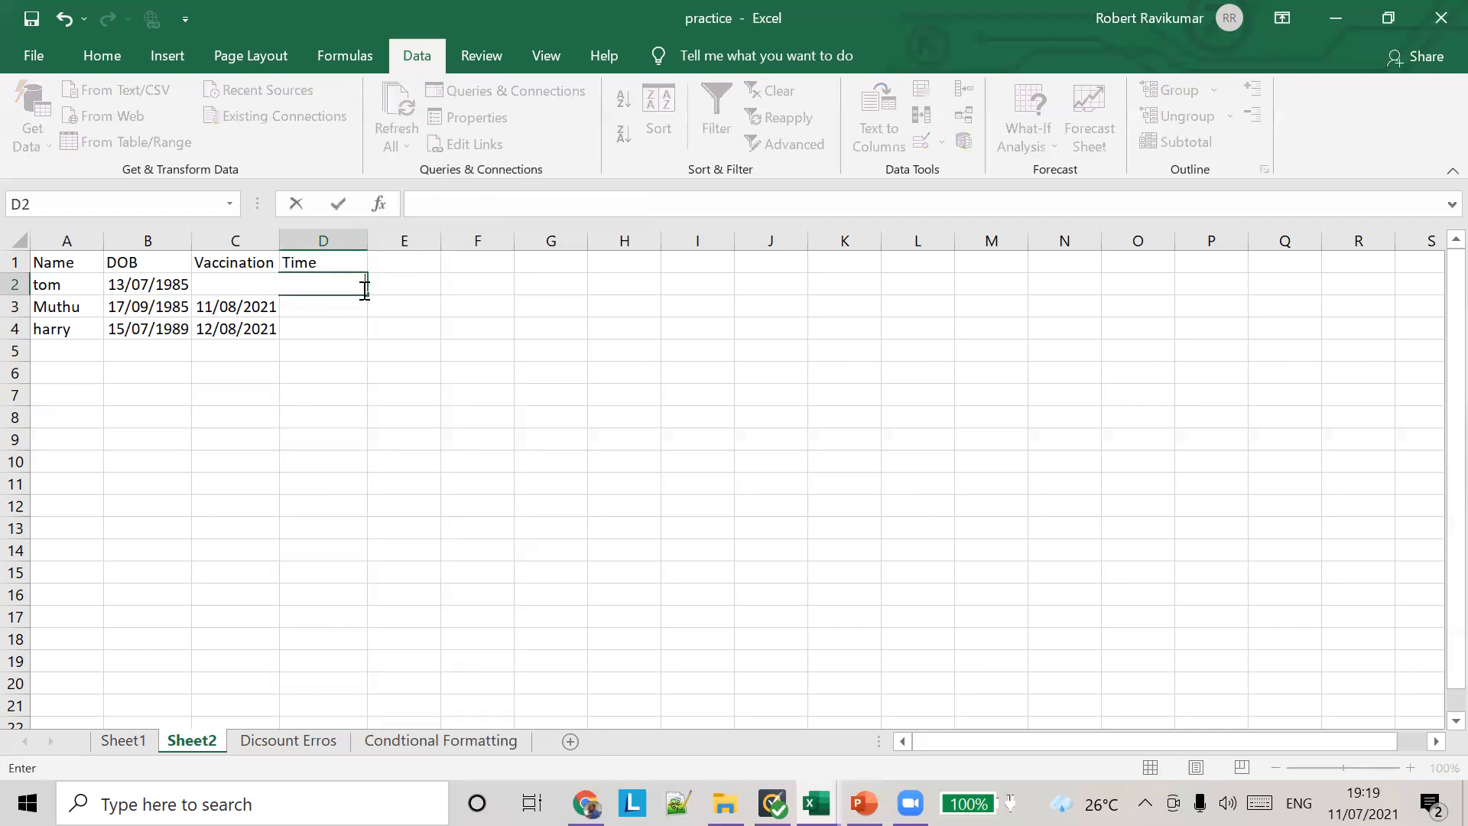
key("ctrl+z")
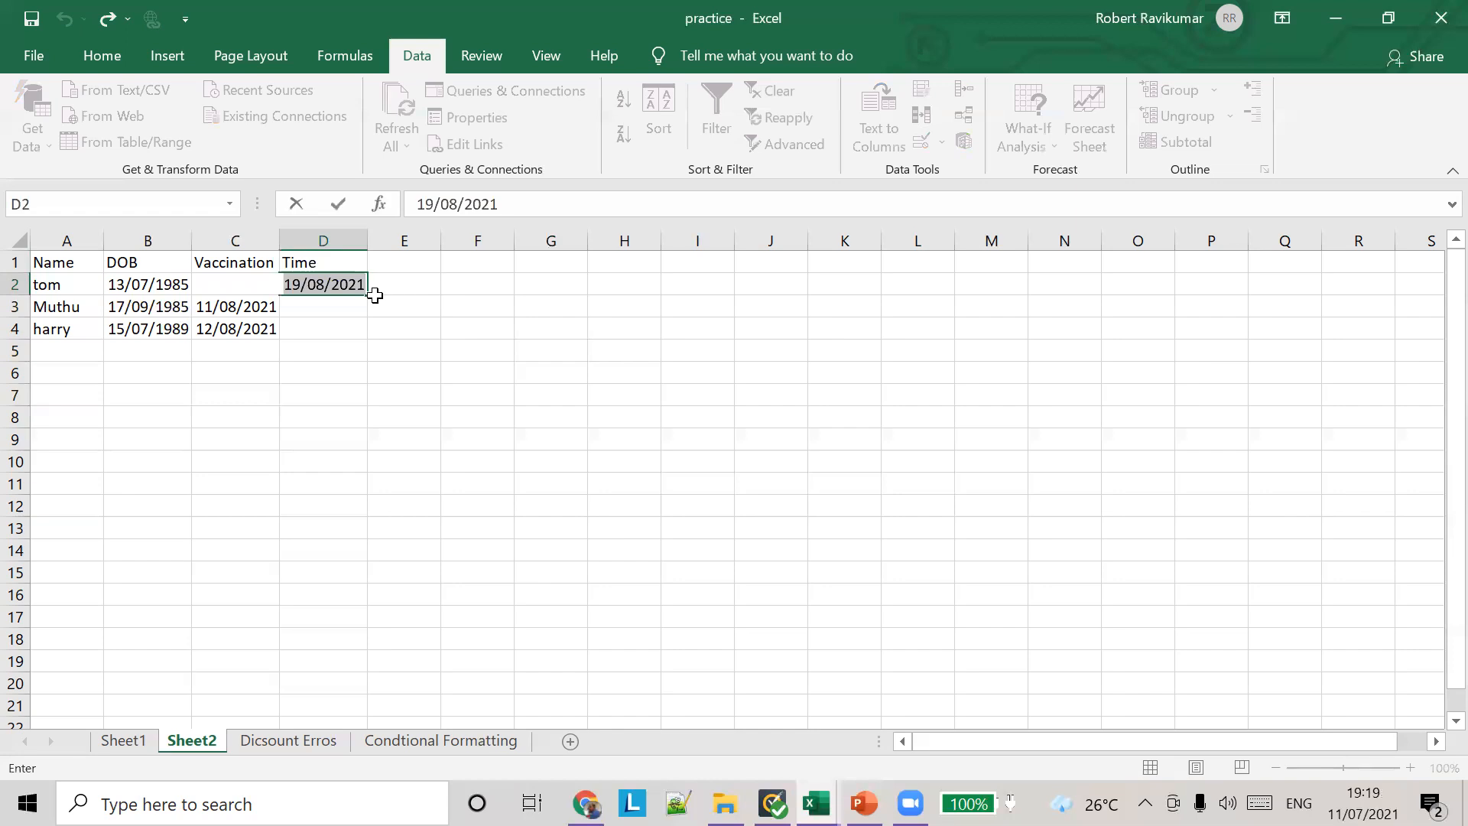
left_click(377, 298)
left_click(334, 294)
key("BackSpace")
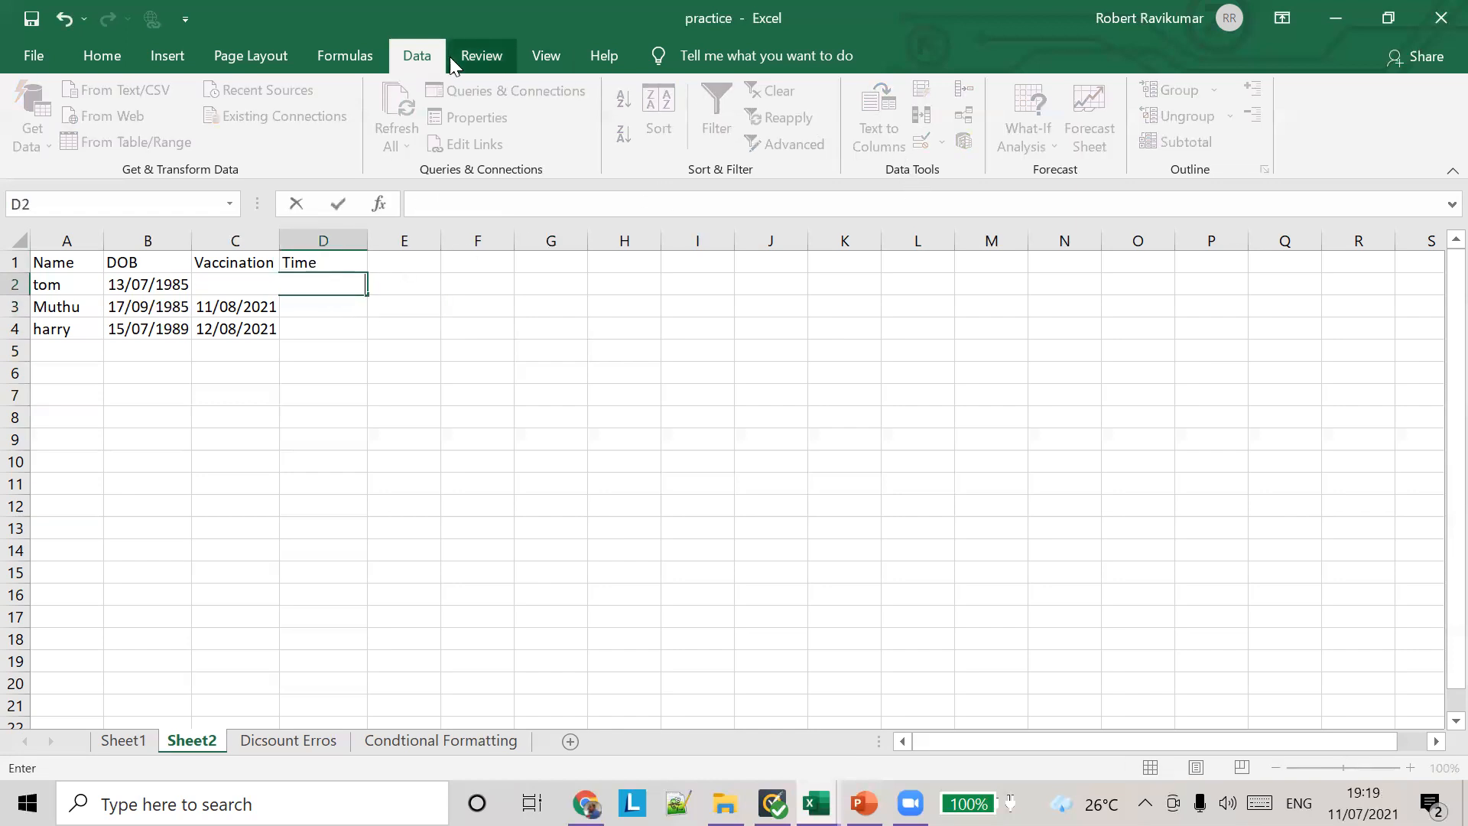
left_click(386, 285)
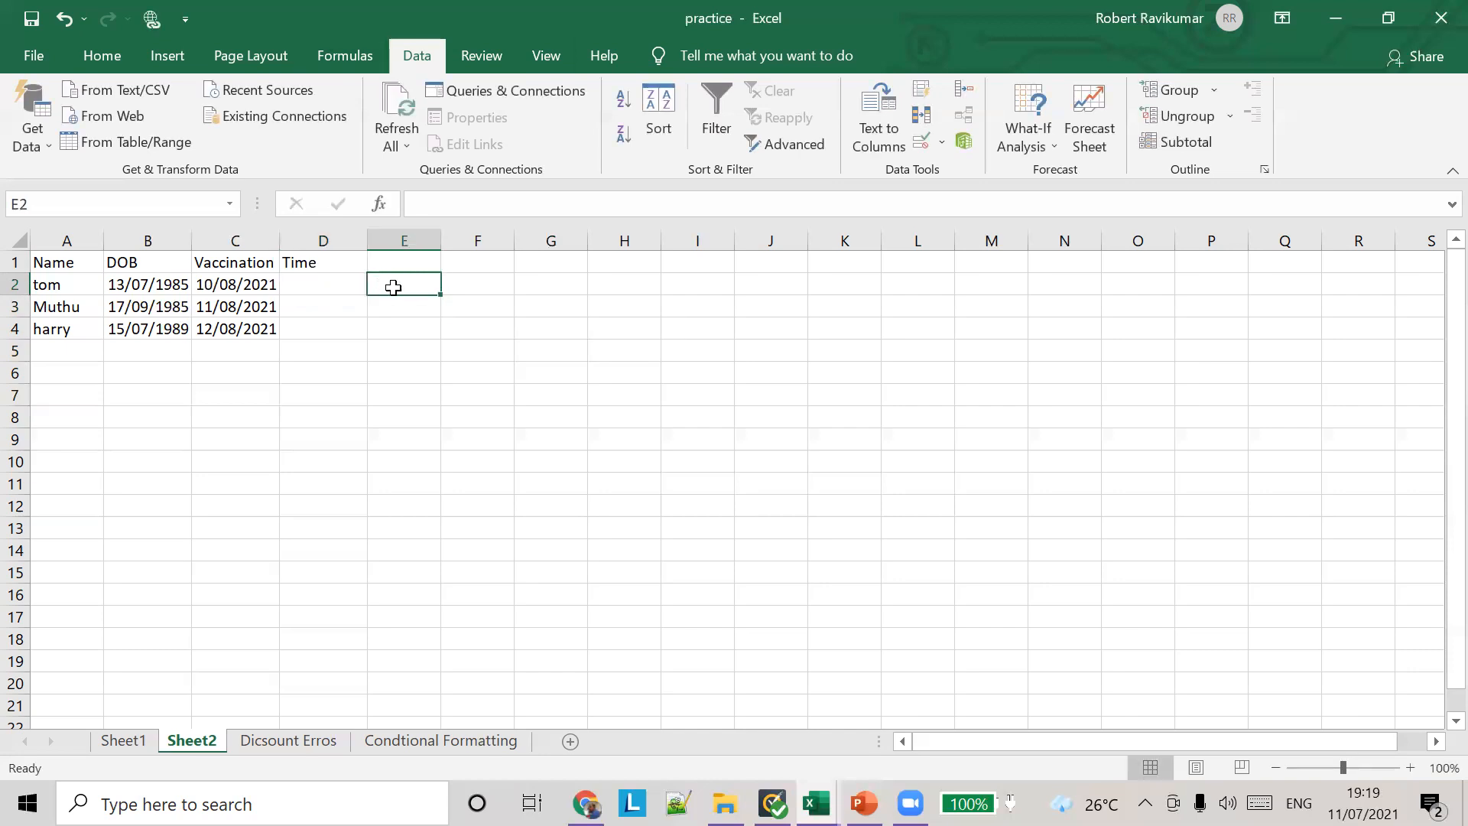
Step: Start a Time validation rule for cell D2 with the "not between" condition
left_click(356, 288)
left_click(945, 146)
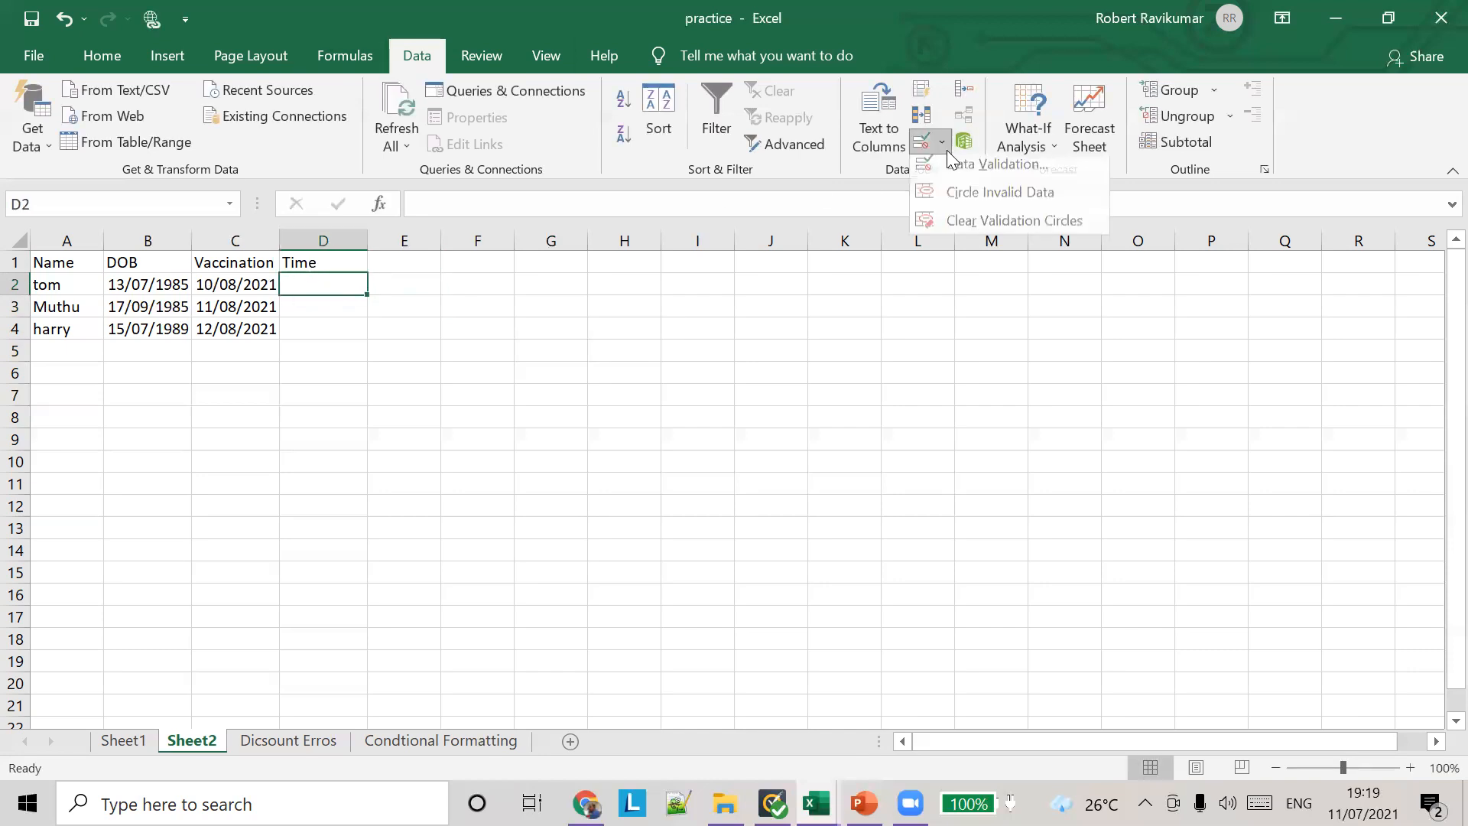
left_click(951, 165)
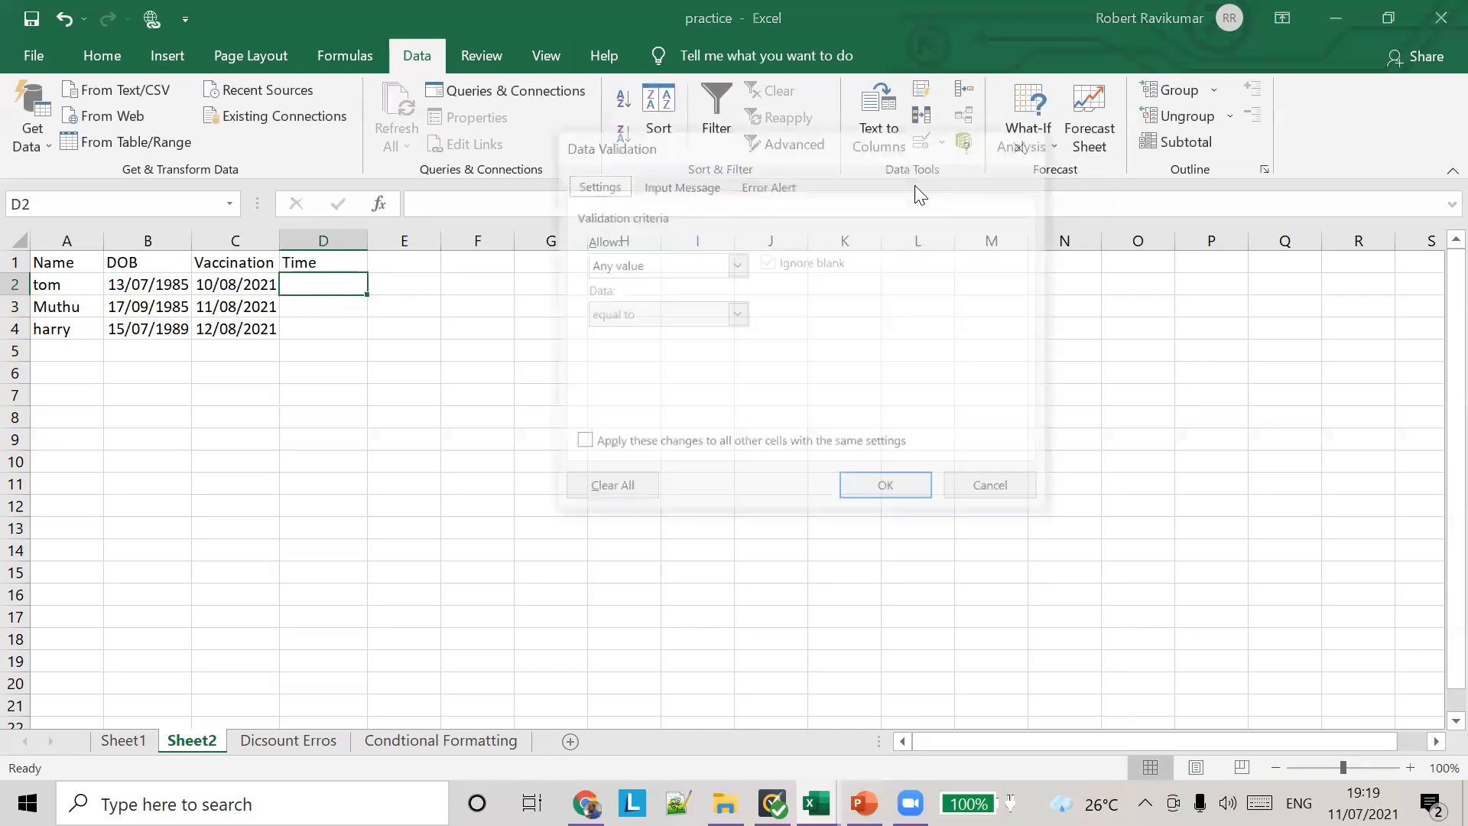
left_click(736, 264)
left_click(657, 369)
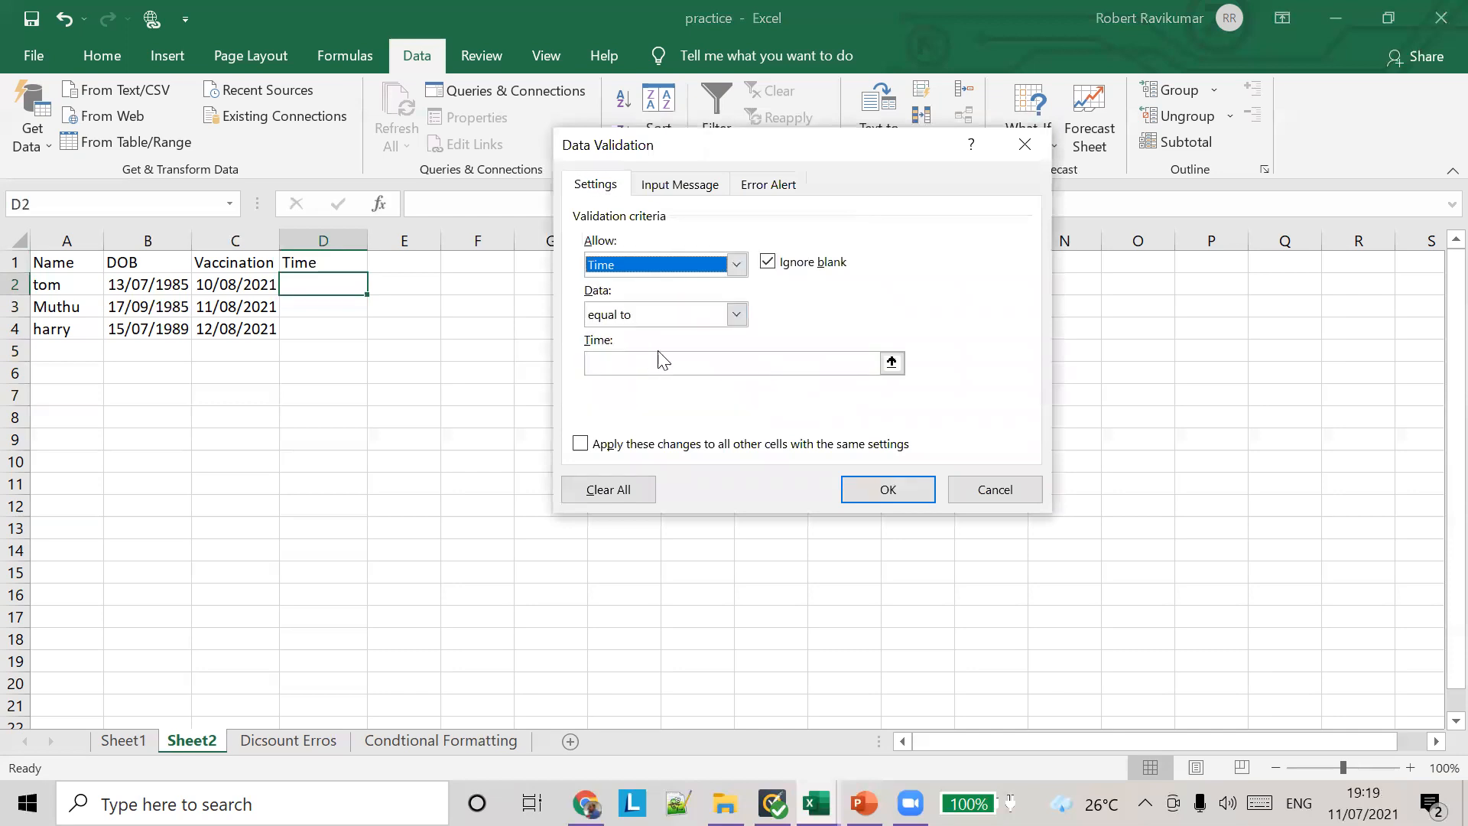
left_click(735, 315)
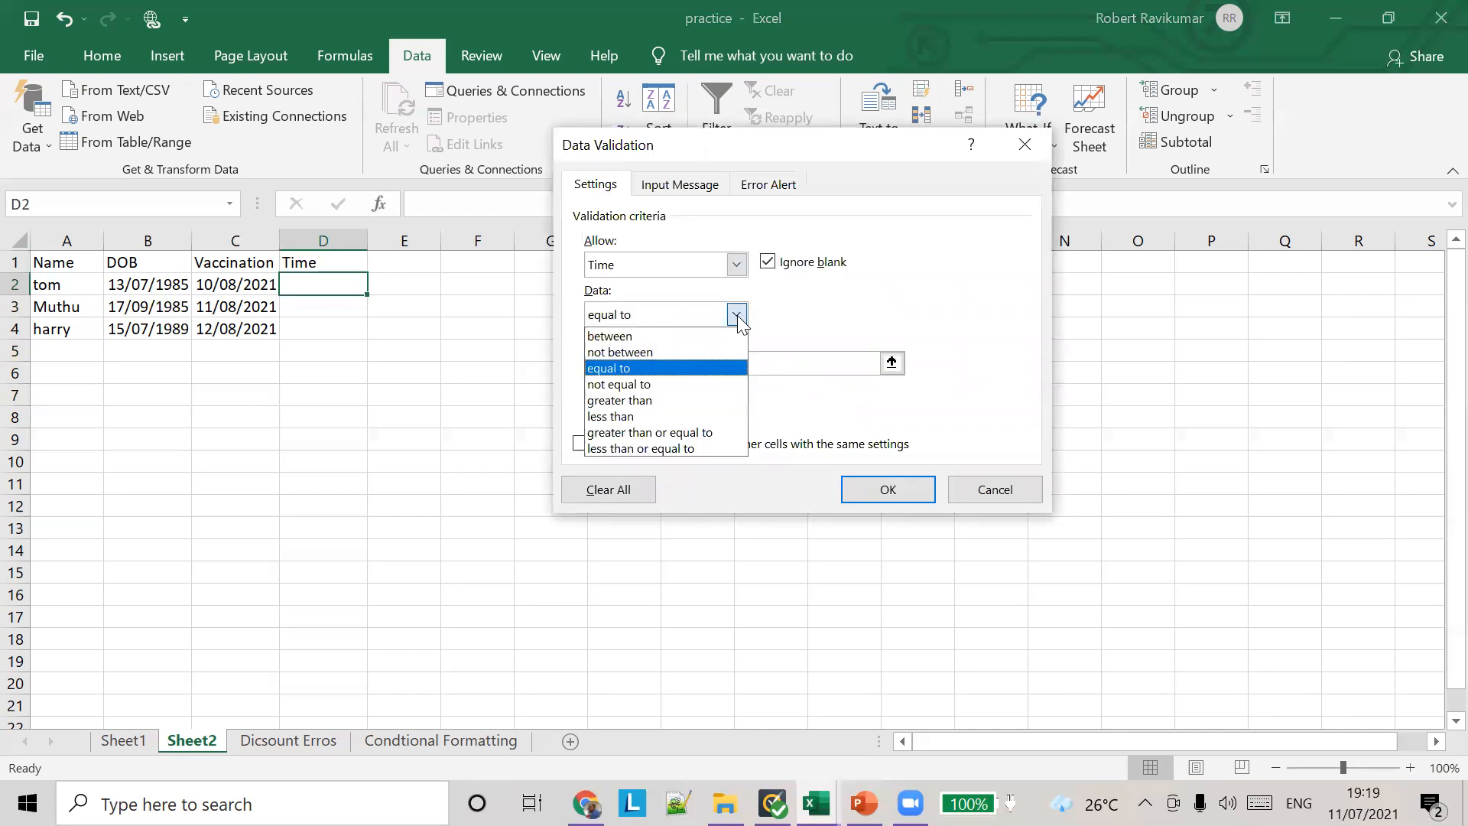
left_click(670, 351)
Step: Try to apply the time rule with a start time of 4PM and an end time of 6PM
left_click(669, 361)
type("4PM")
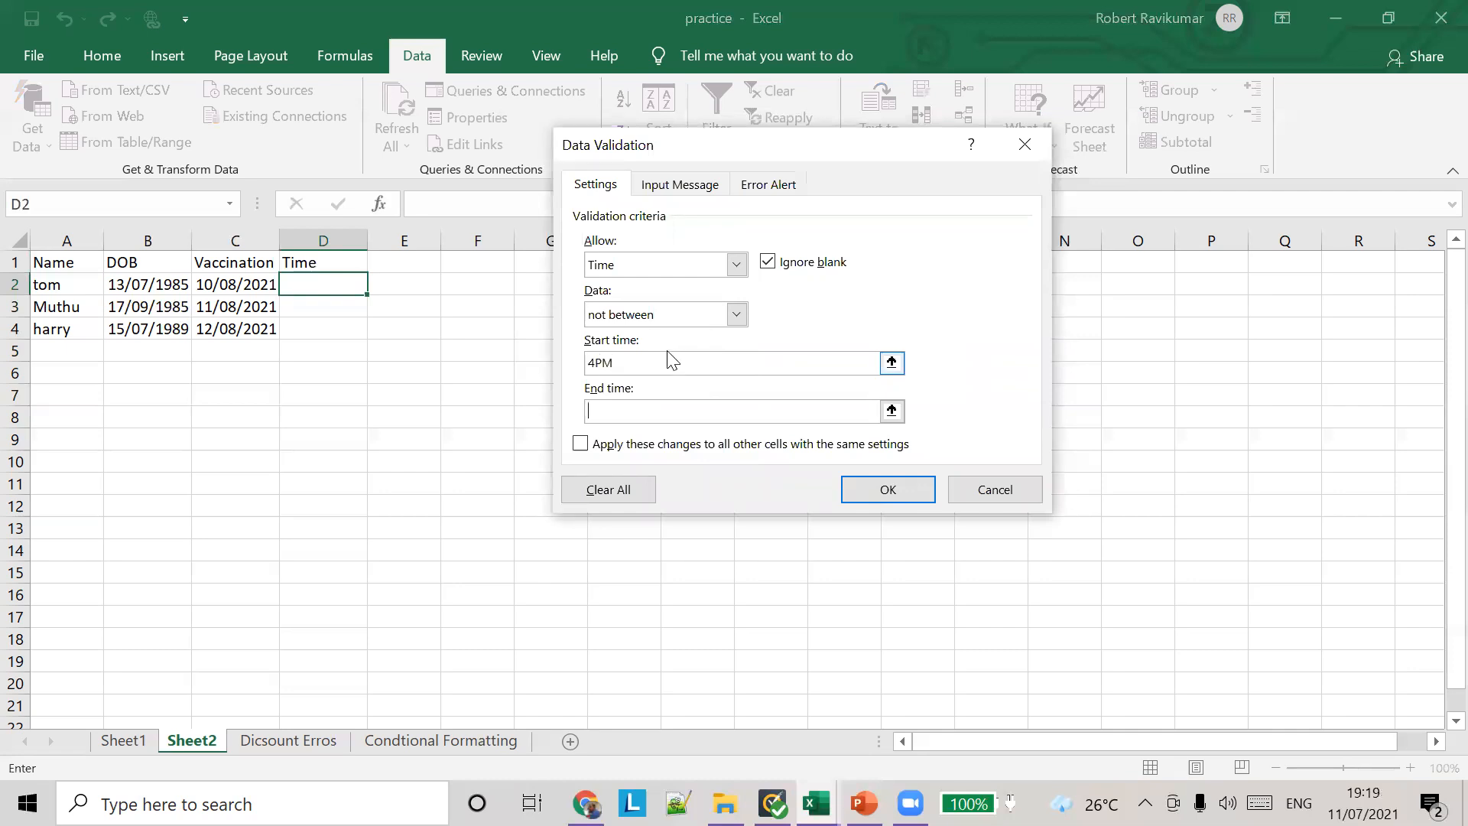
type("6PM")
left_click(885, 489)
left_click(768, 467)
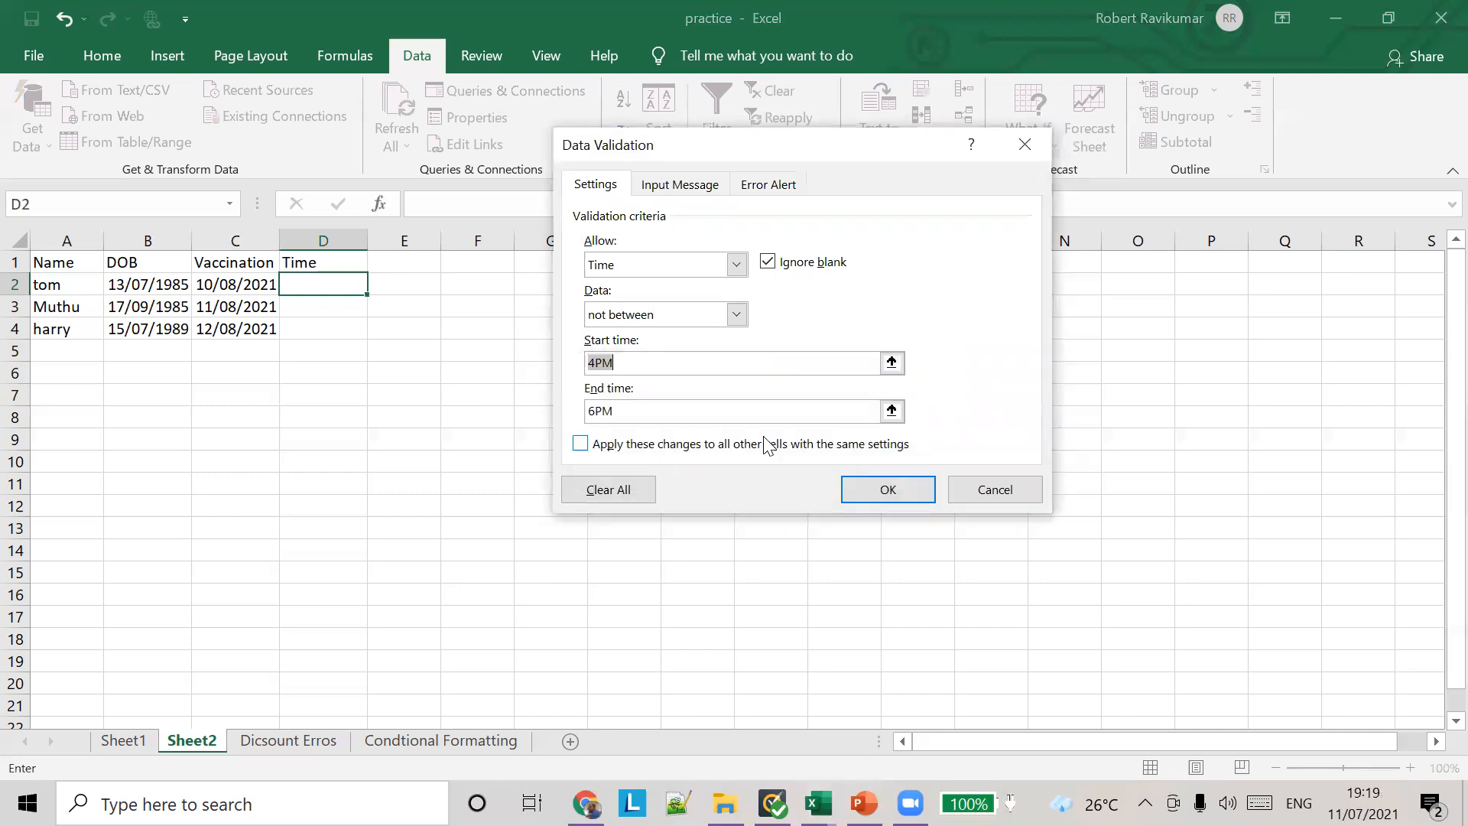
Step: Try to apply the time rule with a start time of 16 and an end time of 18
left_click(892, 365)
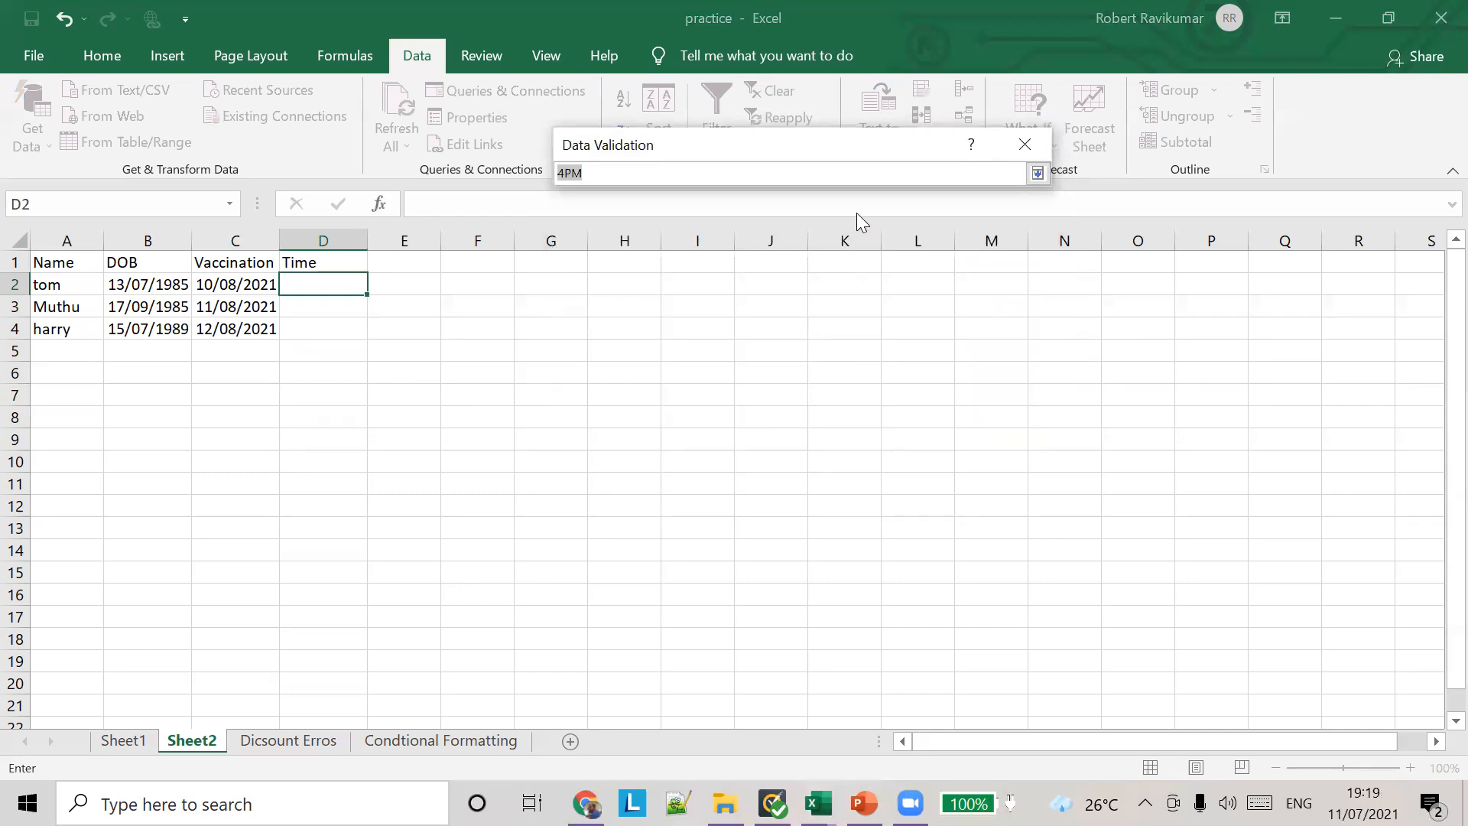
left_click(593, 173)
left_click(1037, 173)
left_click_drag(640, 408, 529, 396)
type("18")
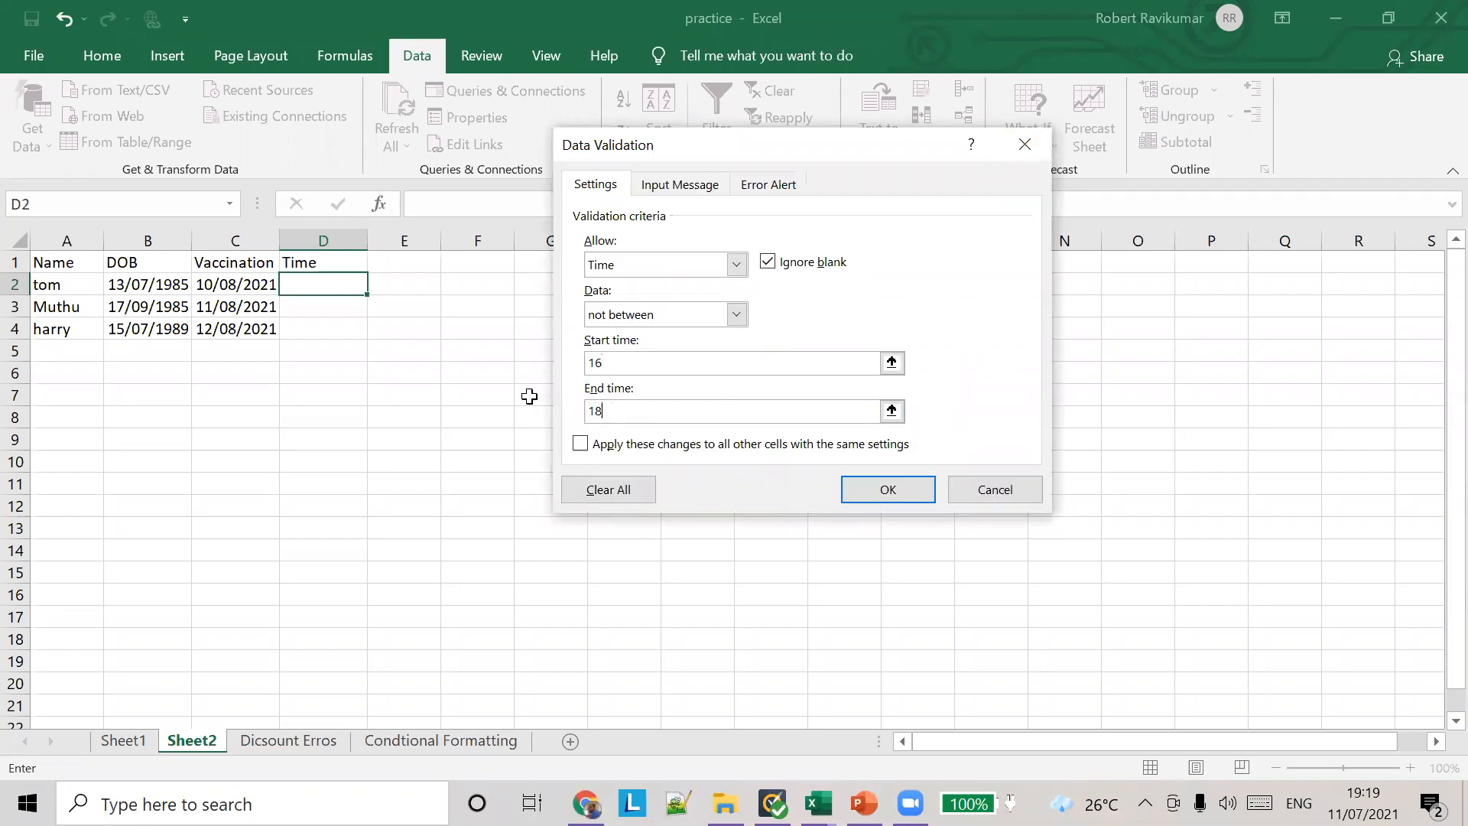
left_click(878, 487)
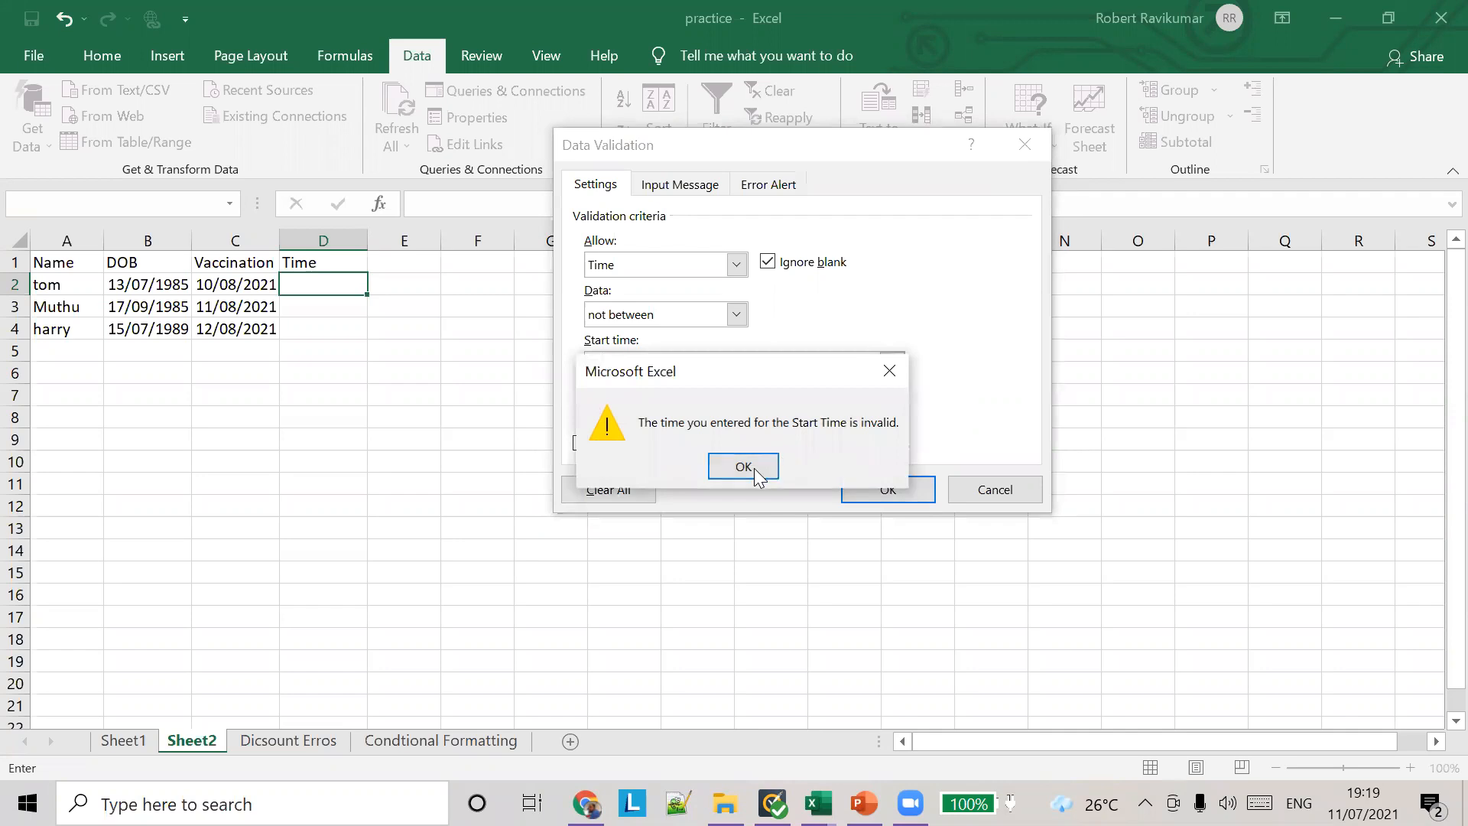
left_click(743, 468)
Step: Apply the "not between" time rule to cell D2 with start time 16:00 and end time 18:00
left_click(620, 359)
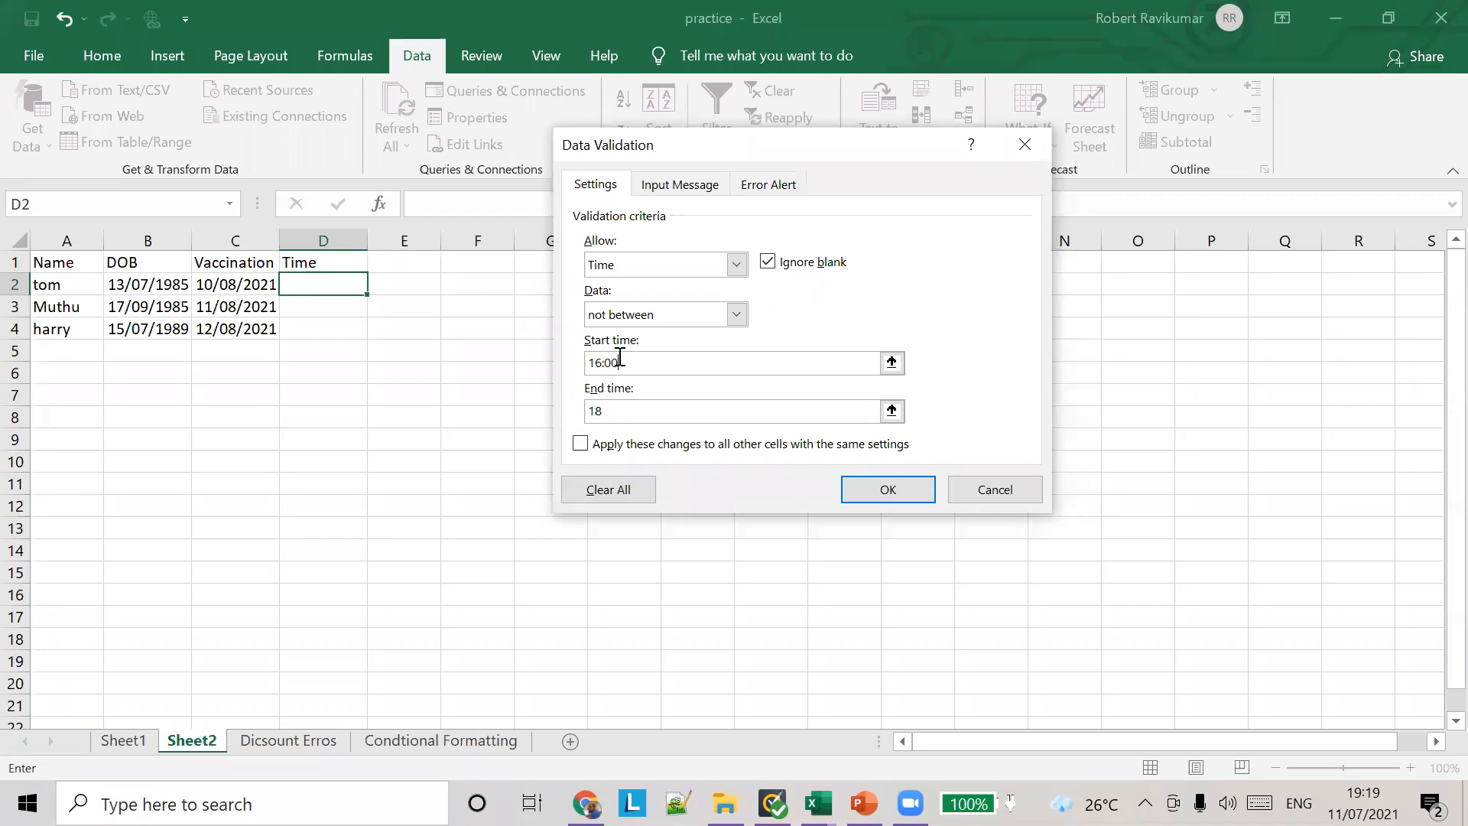
left_click(871, 489)
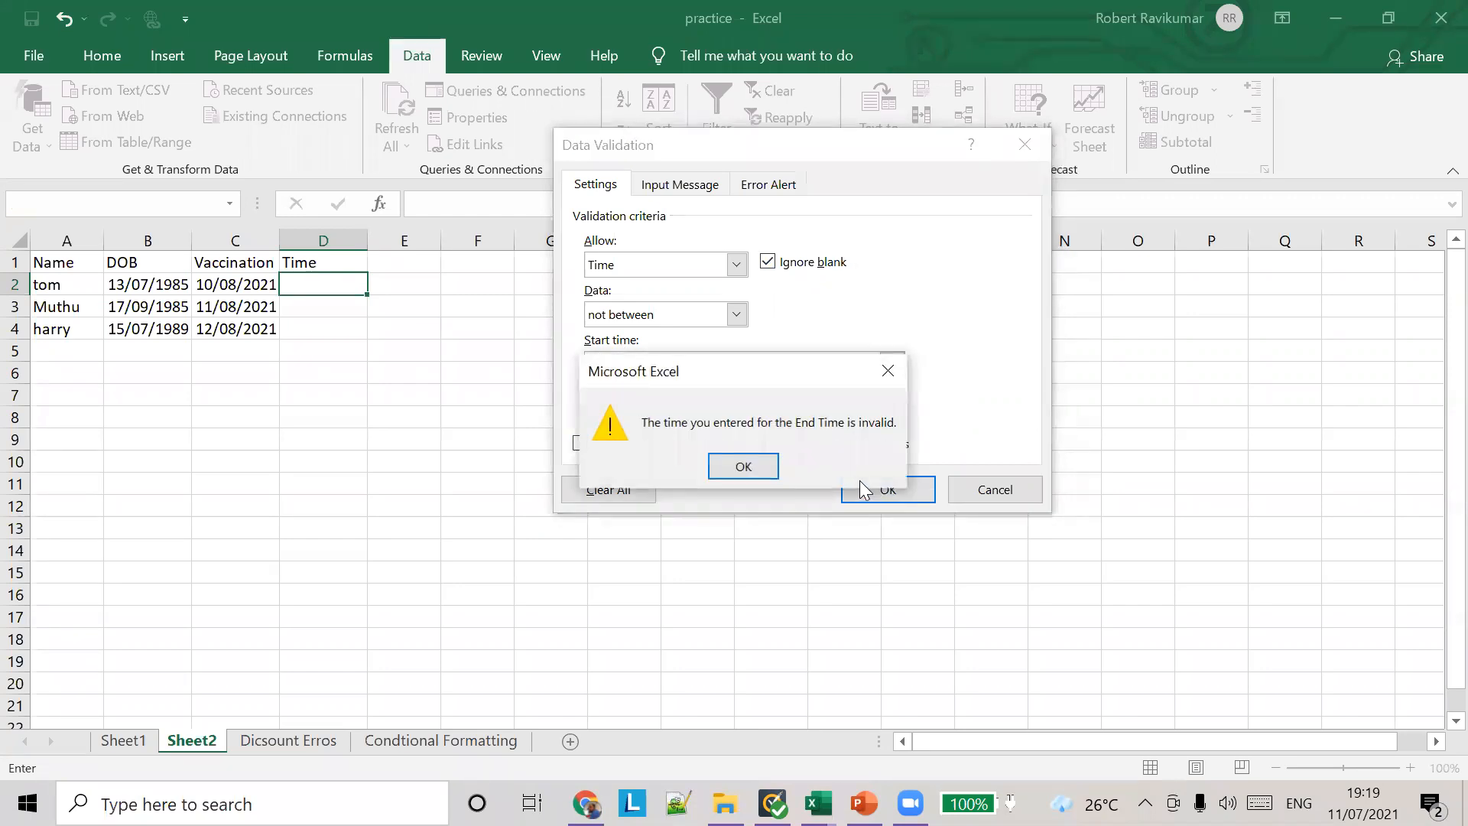
left_click(765, 468)
left_click(677, 411)
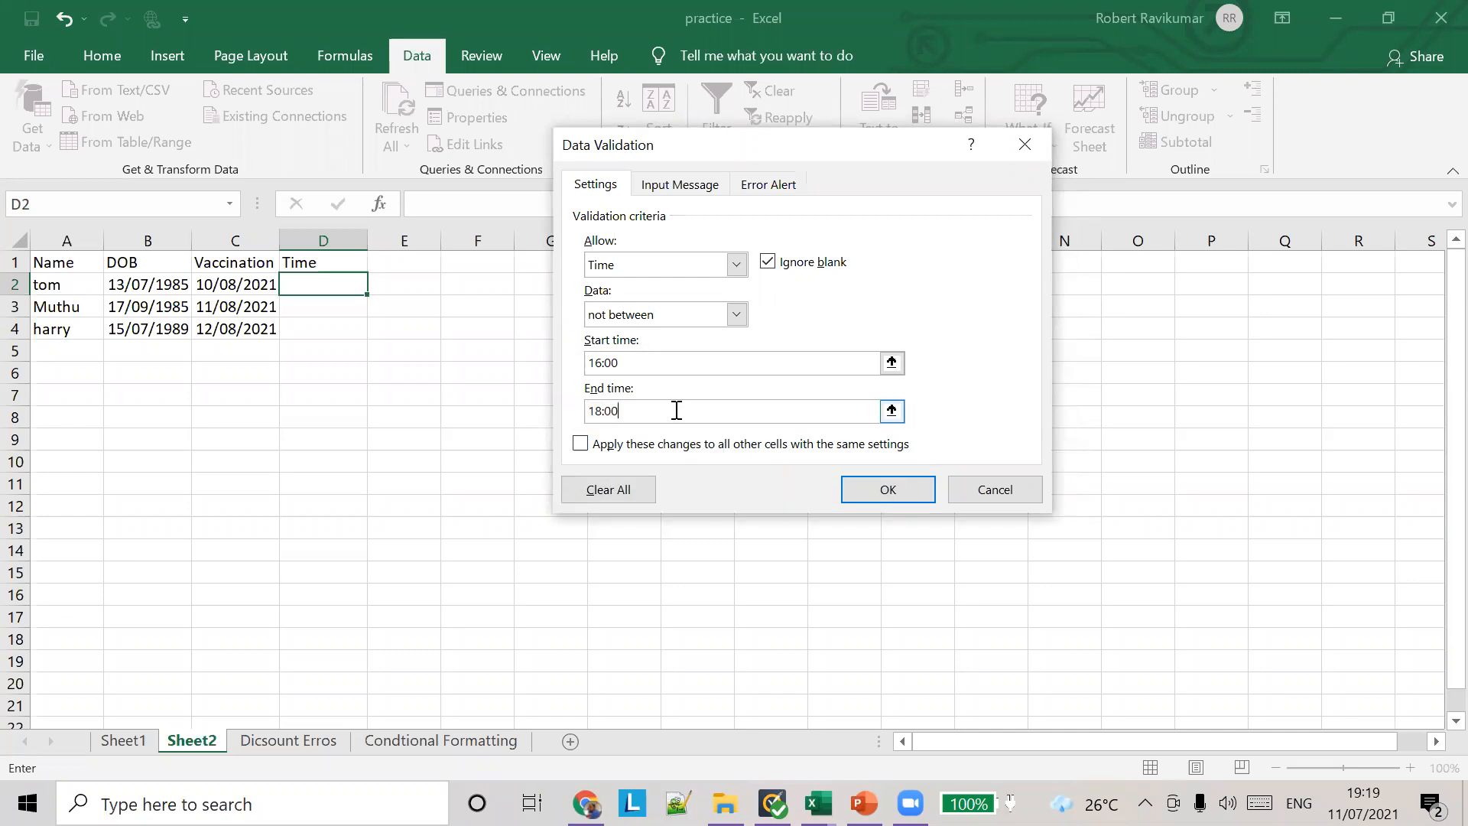
left_click(885, 493)
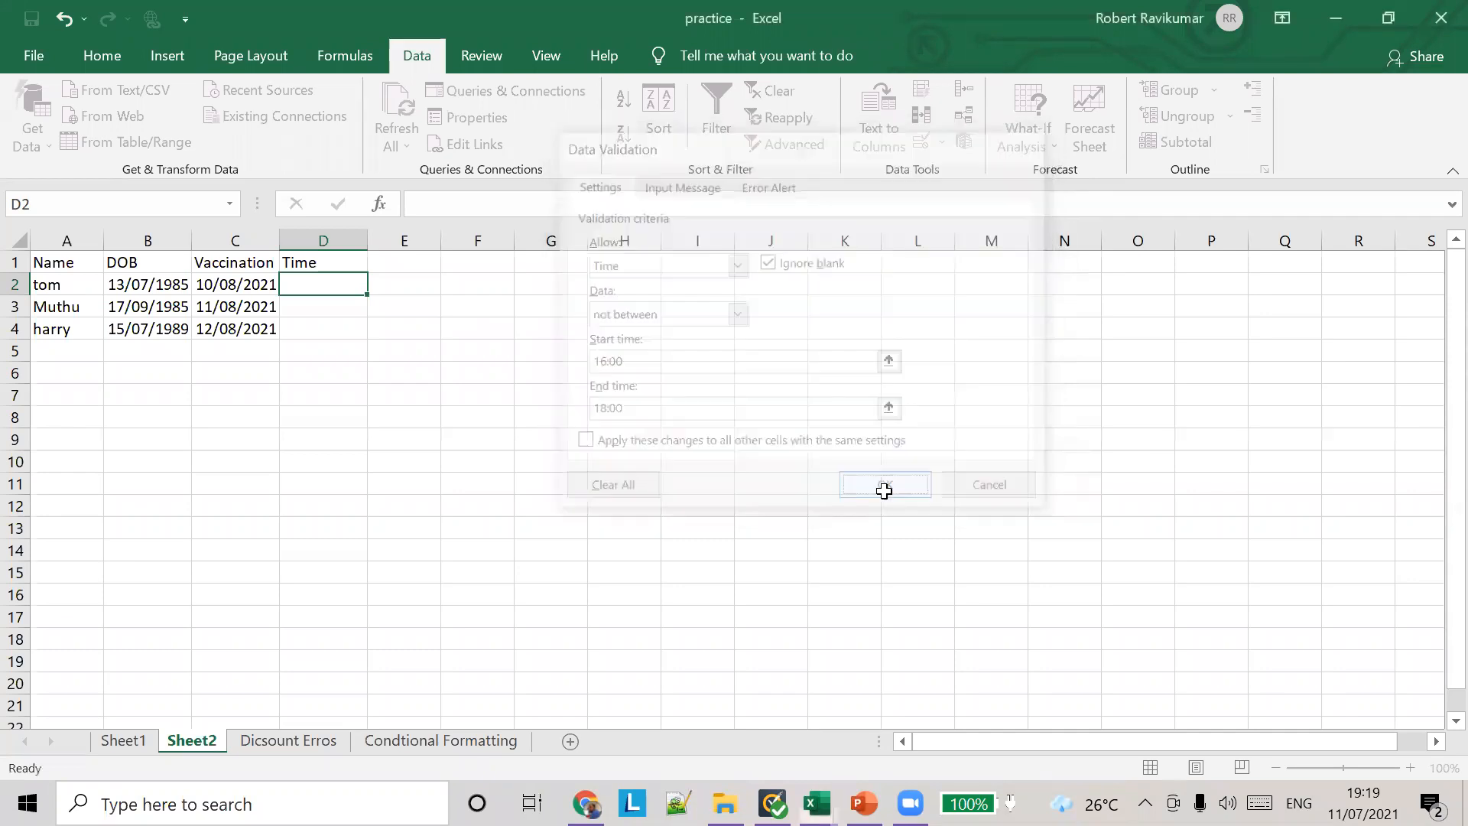
Step: Test the time rule in cell D2 with the entries 15 and 15:00
left_click(310, 305)
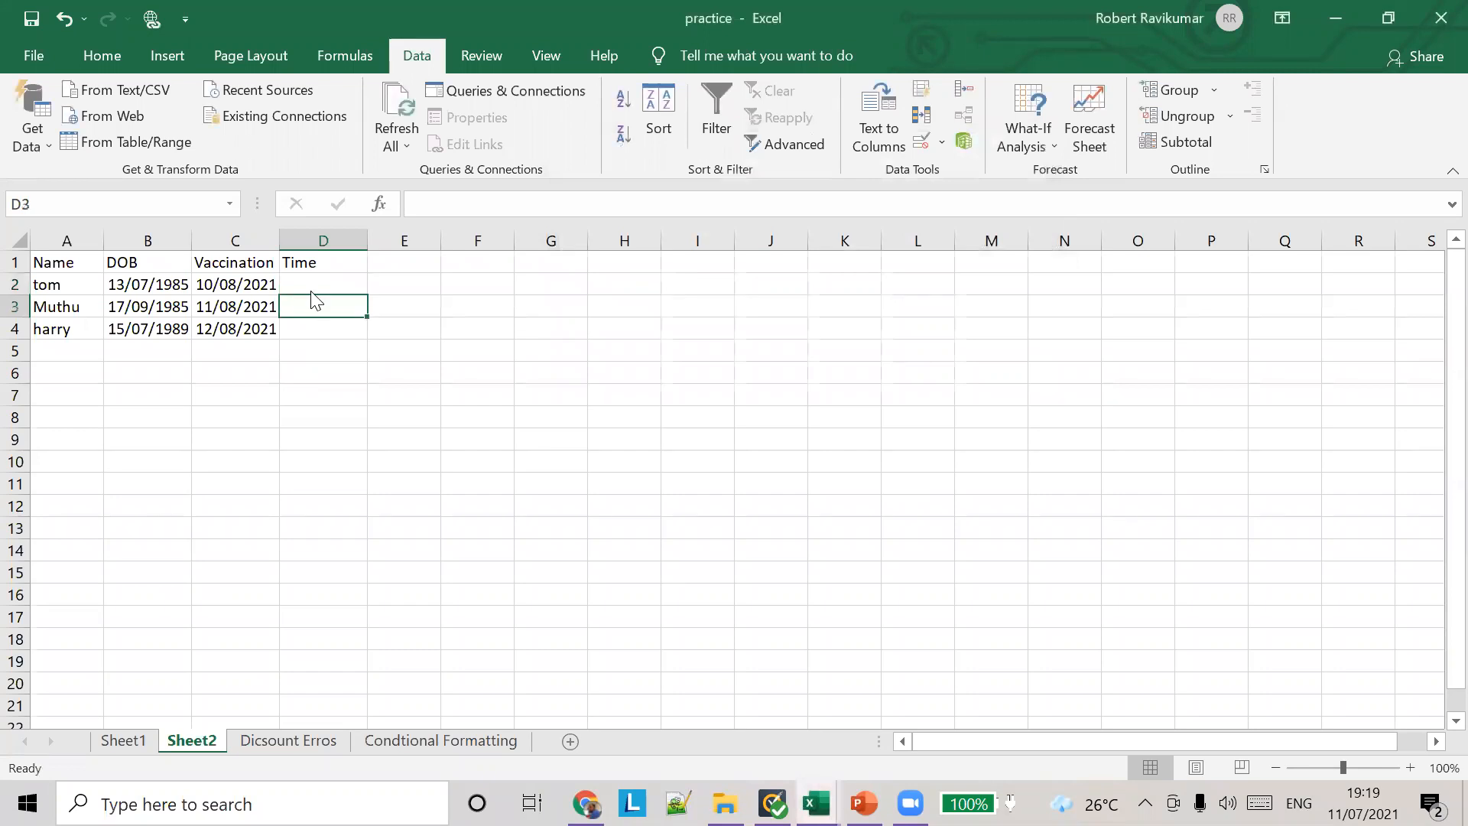
left_click(310, 287)
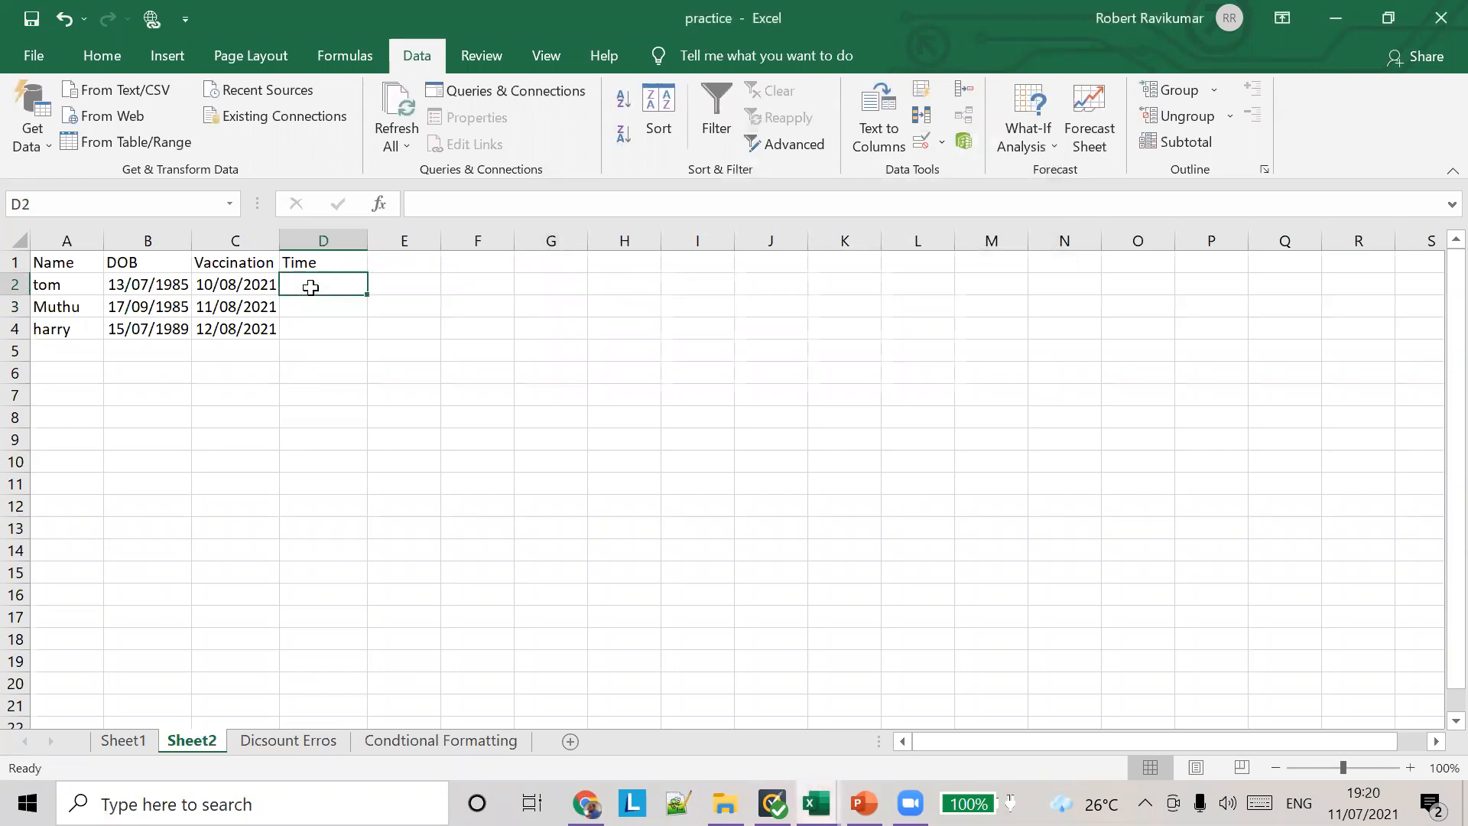
type("15")
key("Tab")
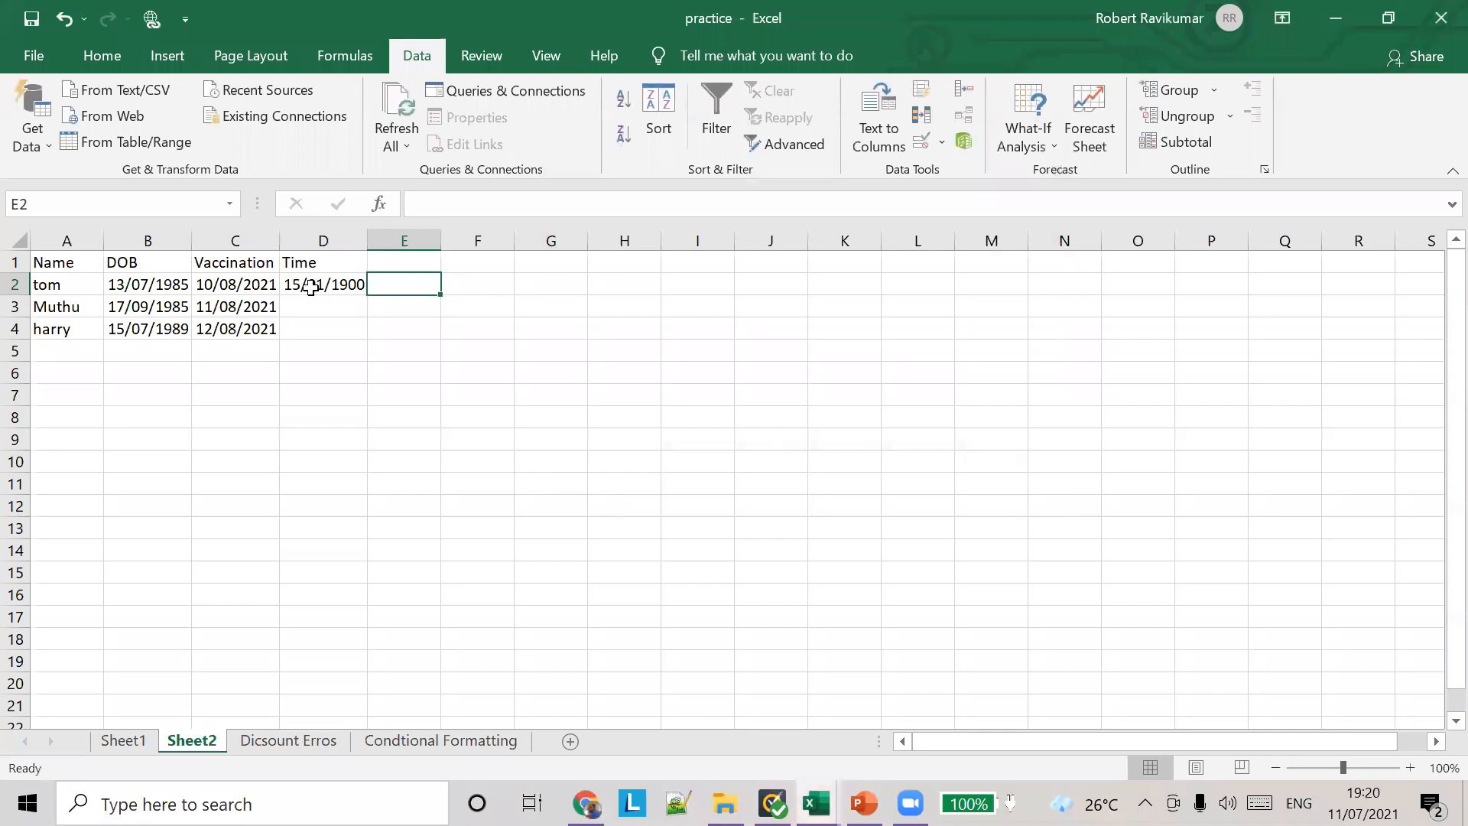
left_click(310, 287)
type("1")
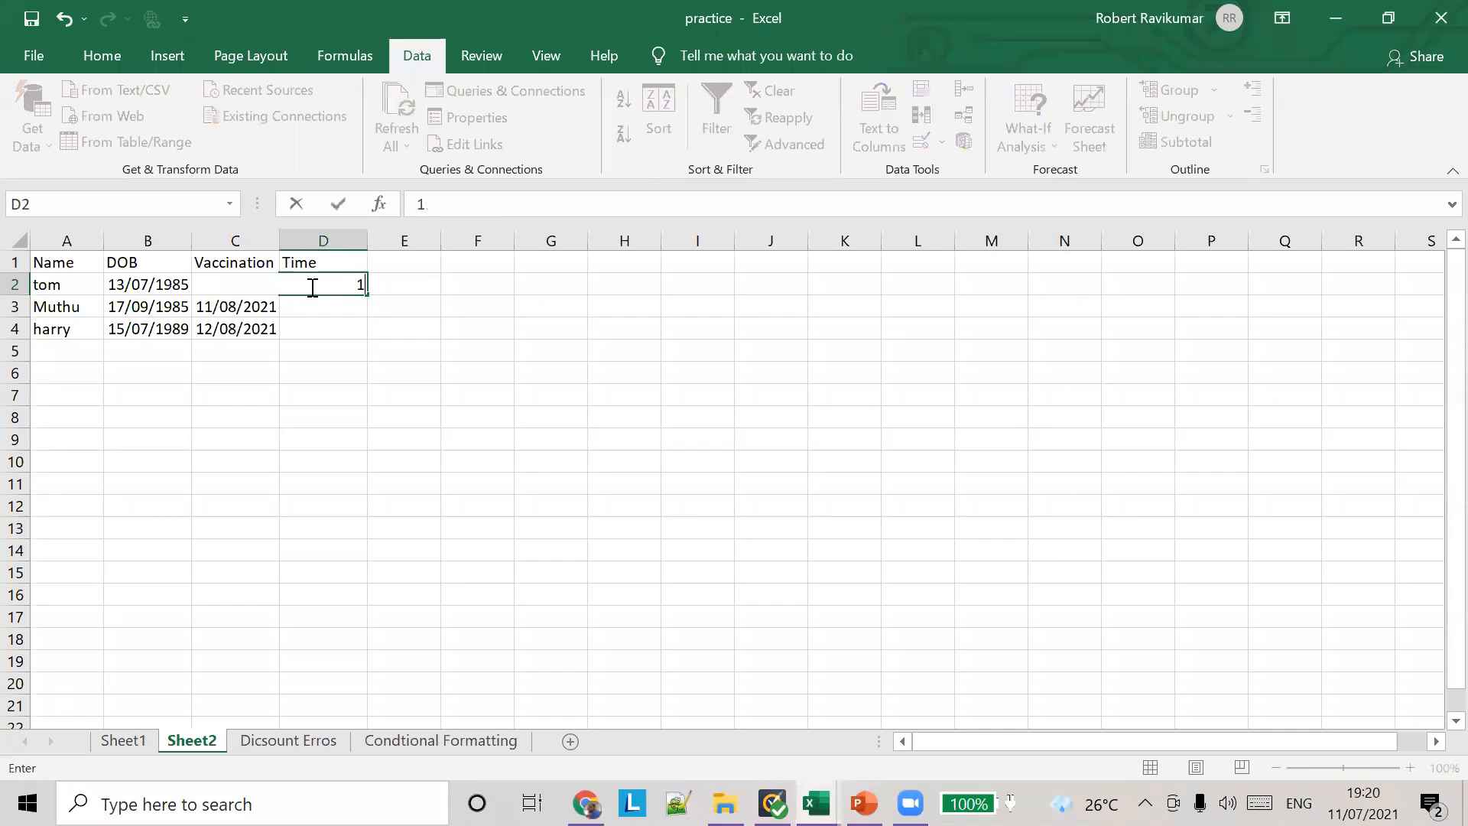
type("5:00")
key("Tab")
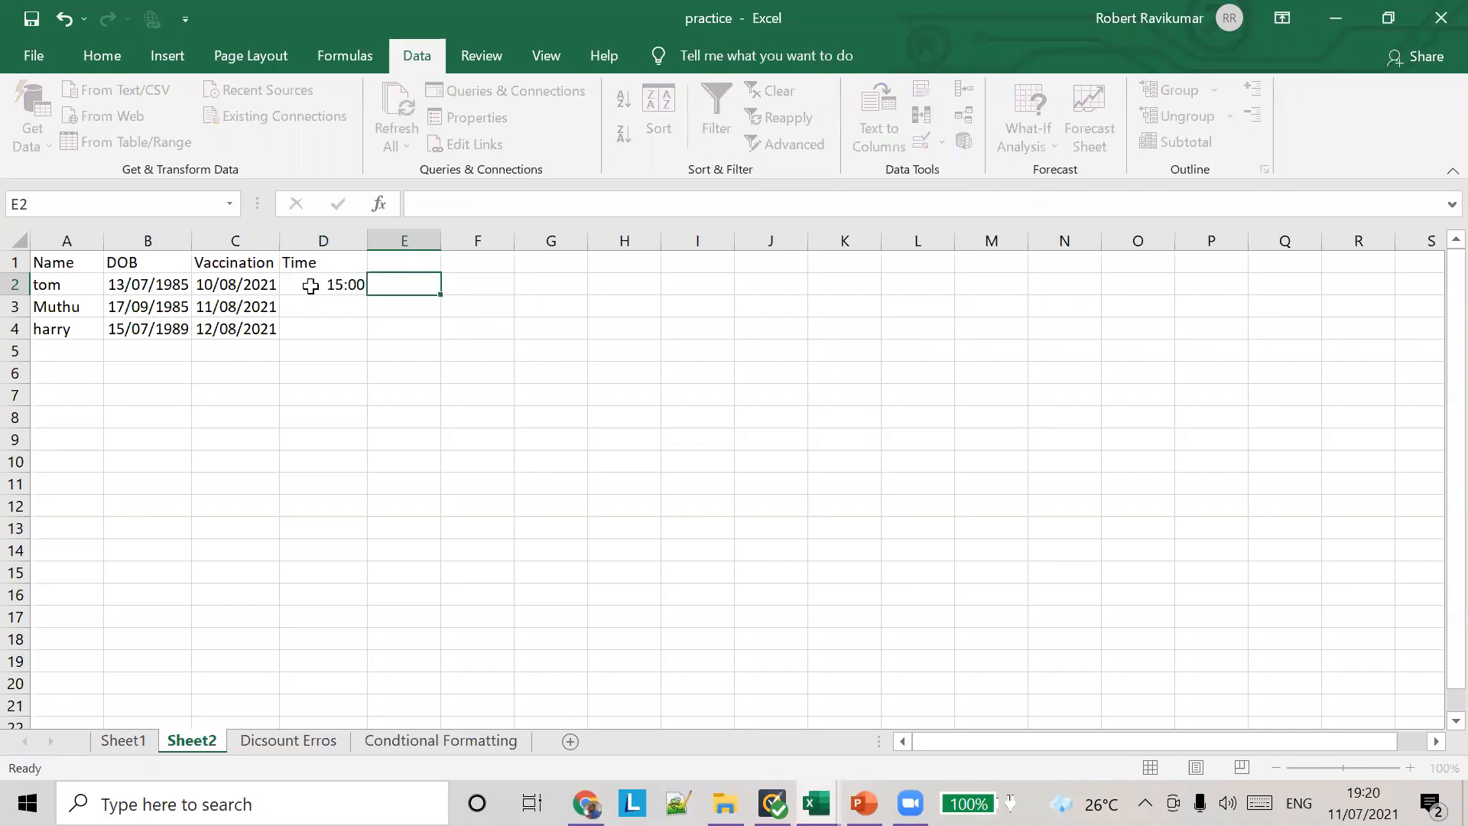
Step: Test the rule again by replacing the time in cell D2 with 12:00
left_click(311, 284)
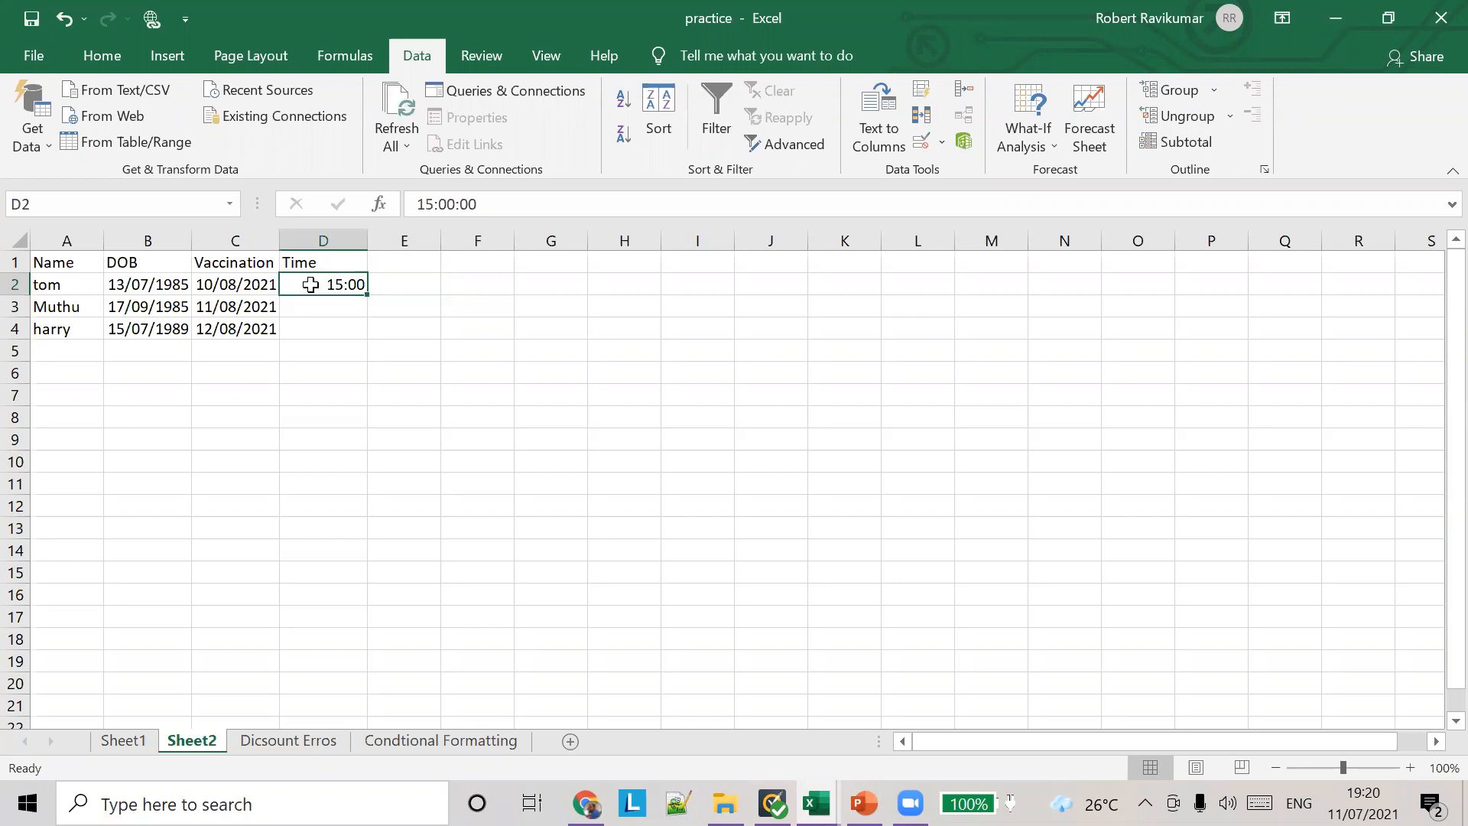
type("12:00")
key("Tab")
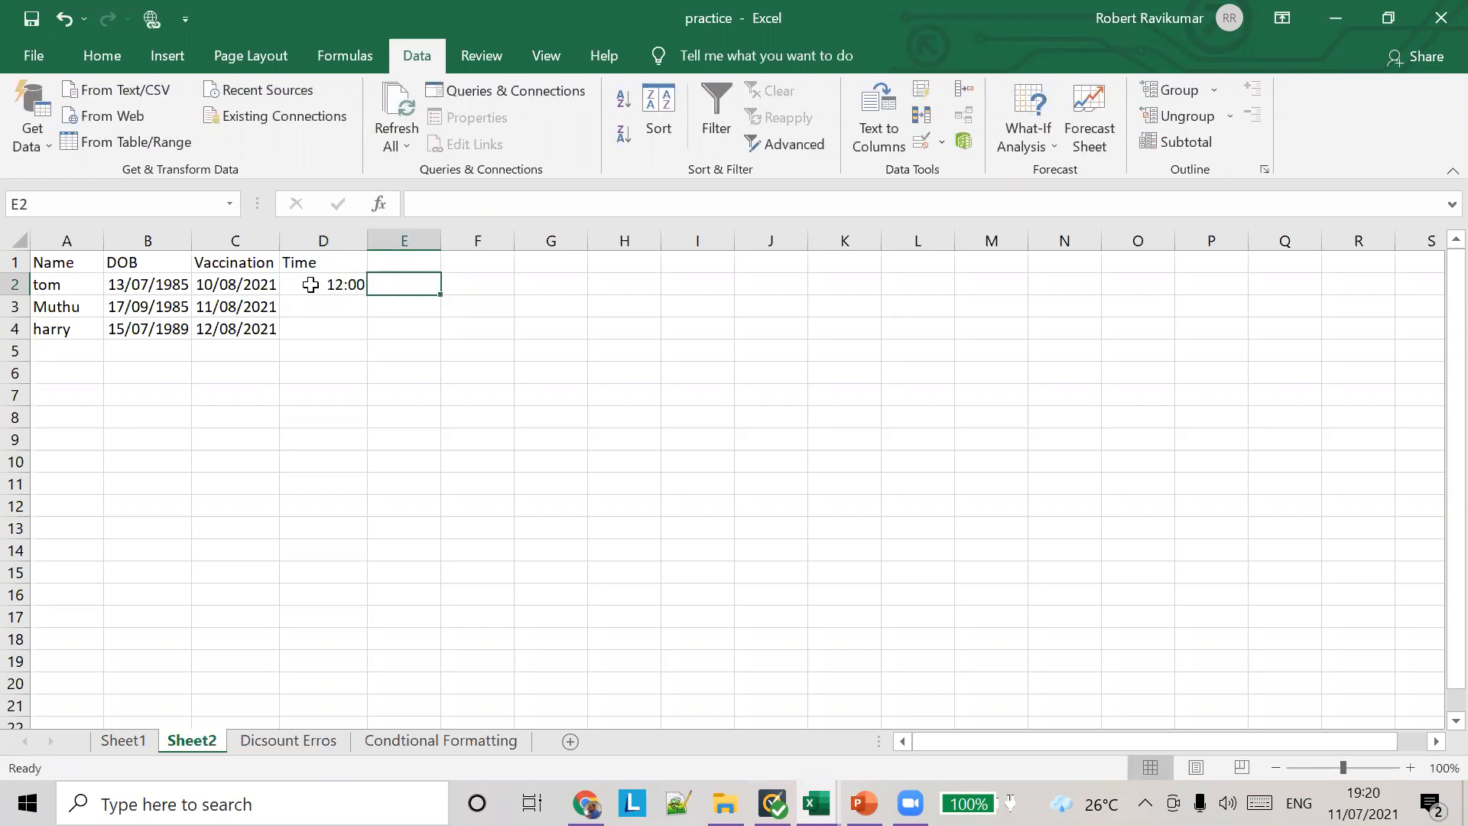
Step: Reopen the validation rule of cell D2 and set its start time to 00:16:00
left_click(328, 282)
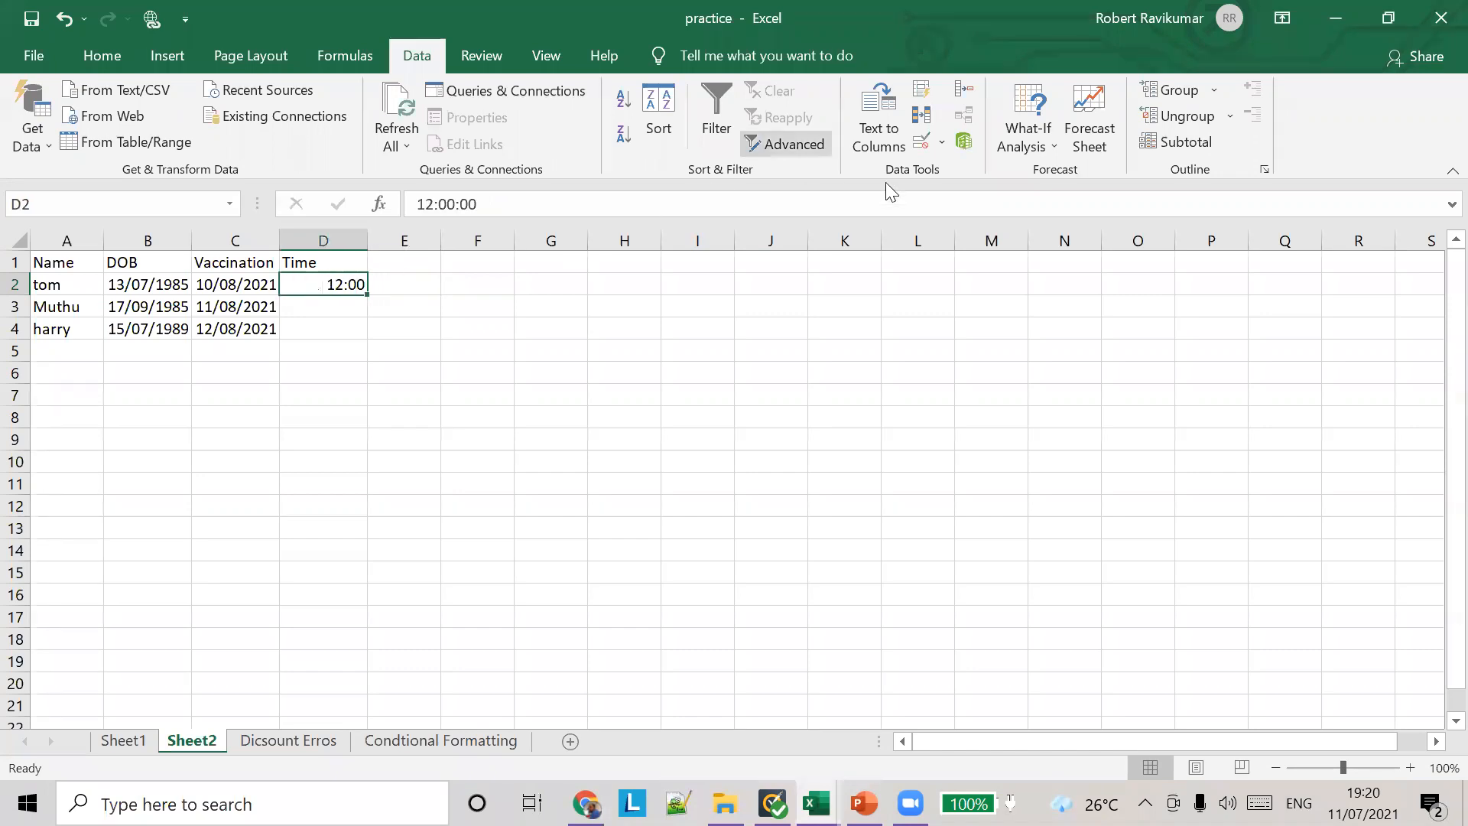
left_click(943, 150)
left_click(950, 169)
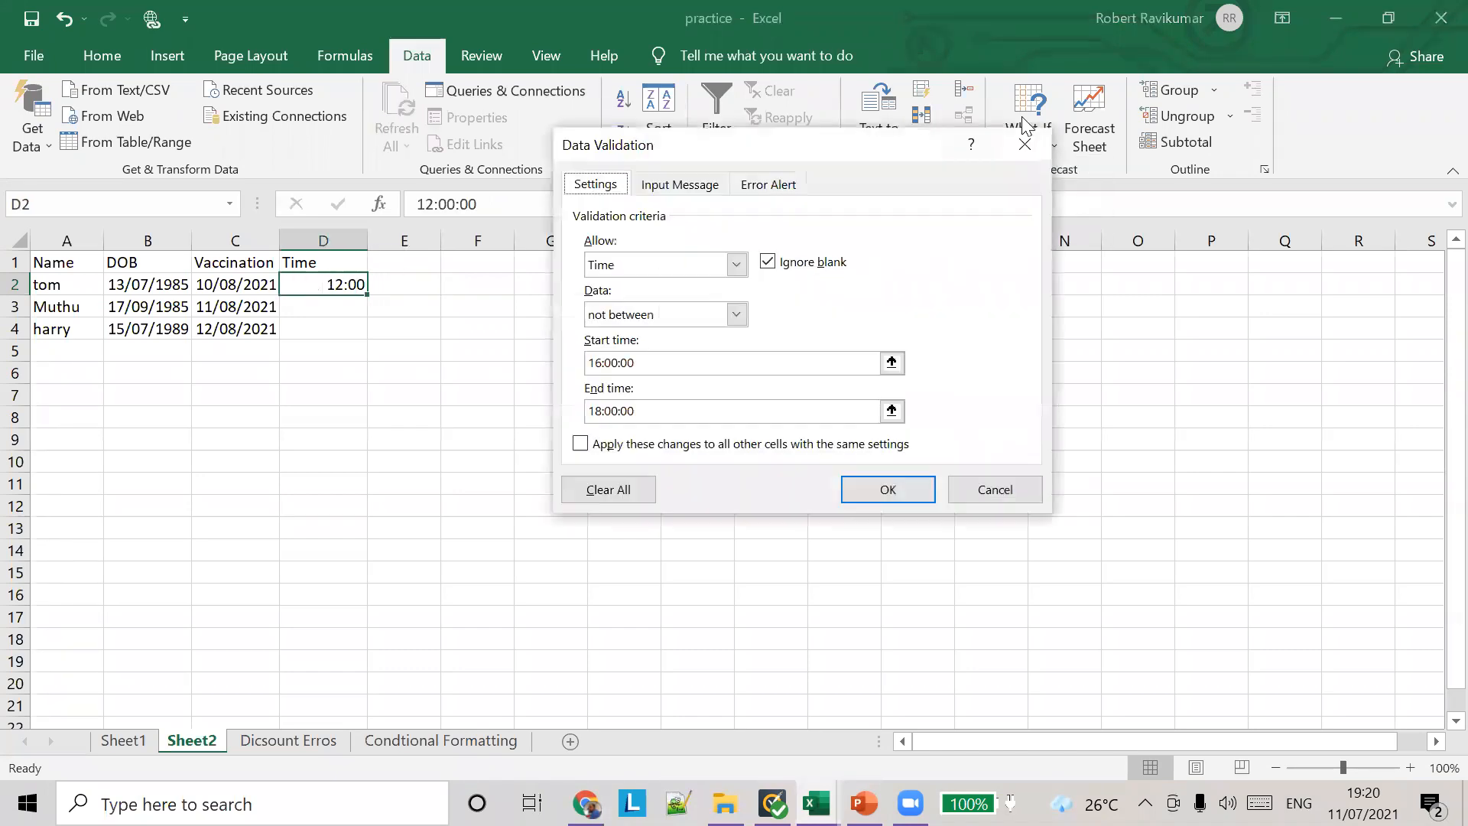
left_click(607, 364)
left_click(586, 364)
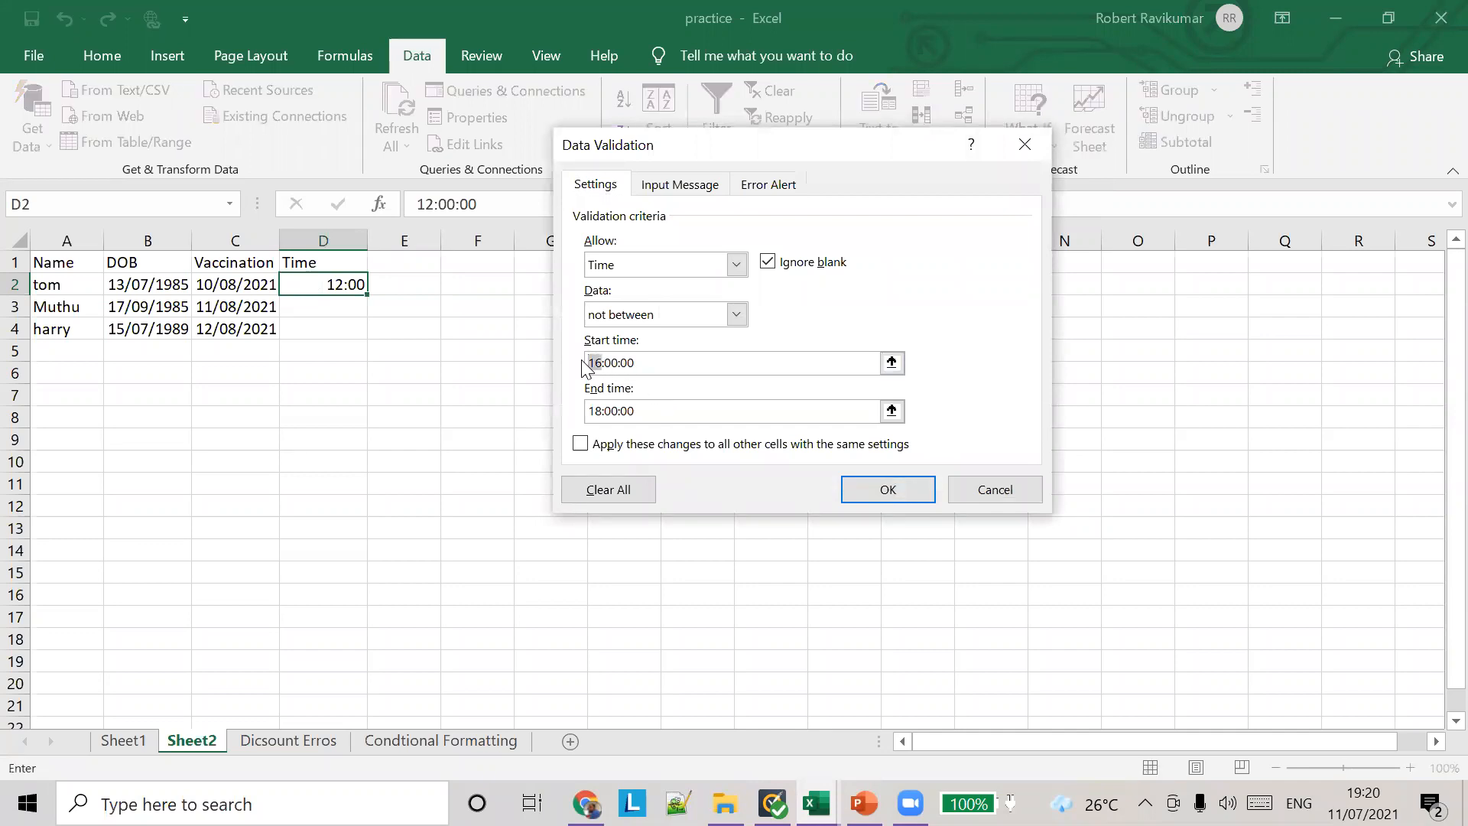
type("0")
type("0")
type("+")
key("Right")
key("ctrl+z")
left_click(611, 360)
type("16")
Step: Set the rule's end time to 00:18:00 and apply the changed time rule to cell D2
left_click(602, 411)
key("Left")
key("ctrl+z")
key("Delete")
type("00")
type("+")
key("Right")
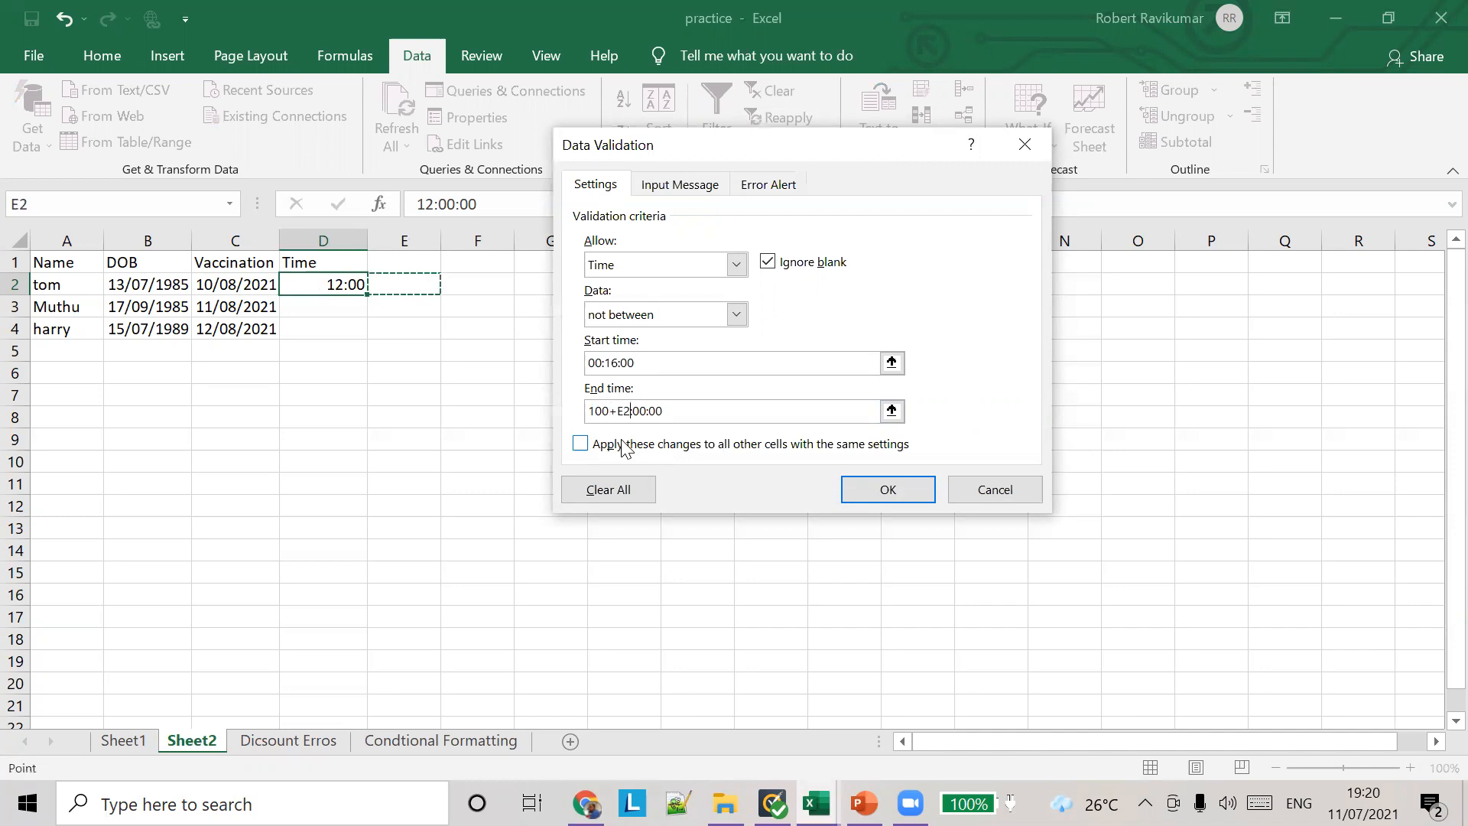
key("ctrl+z")
key("Left")
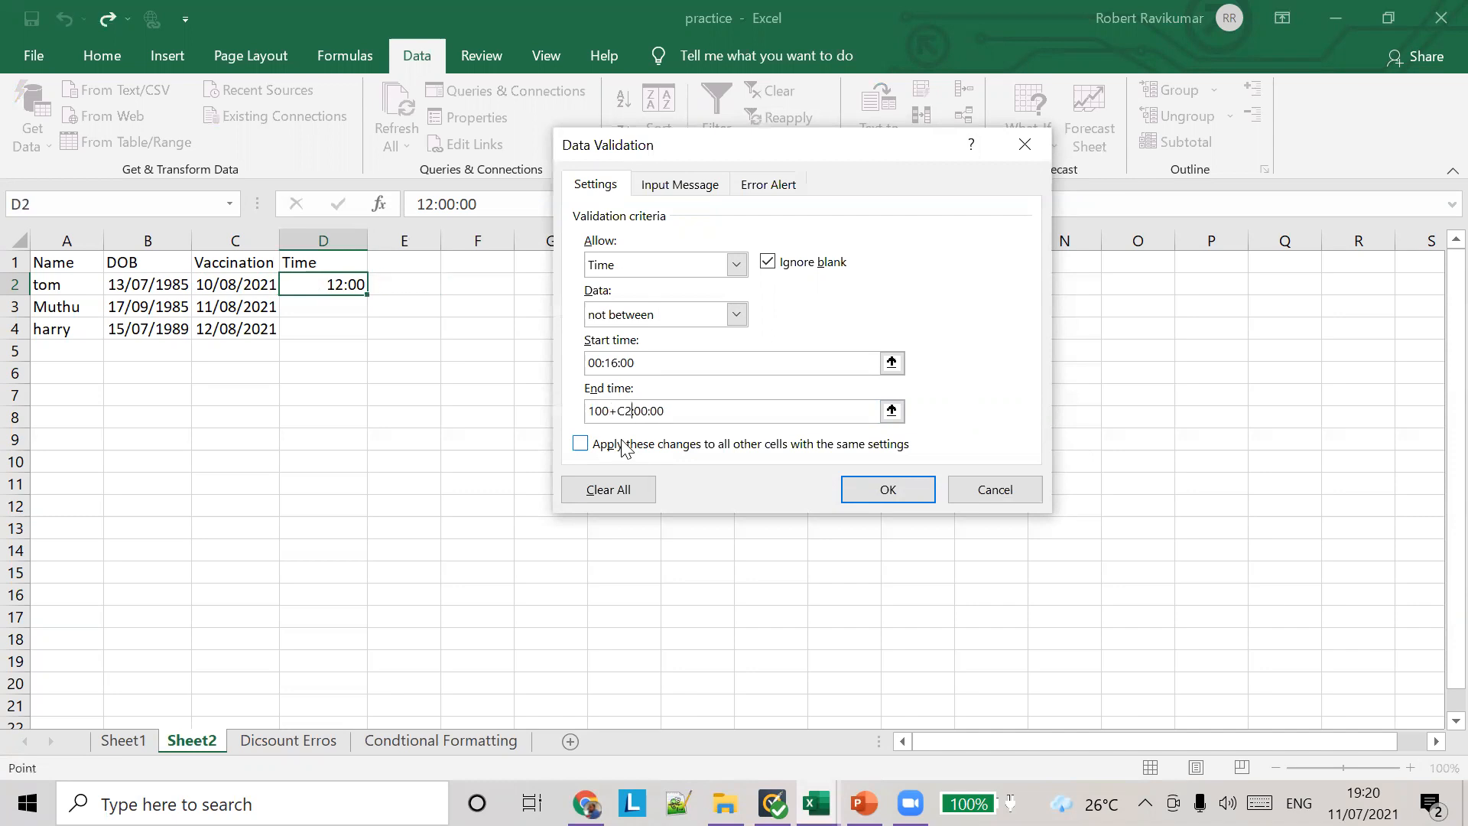
key("ctrl+z")
left_click(596, 413)
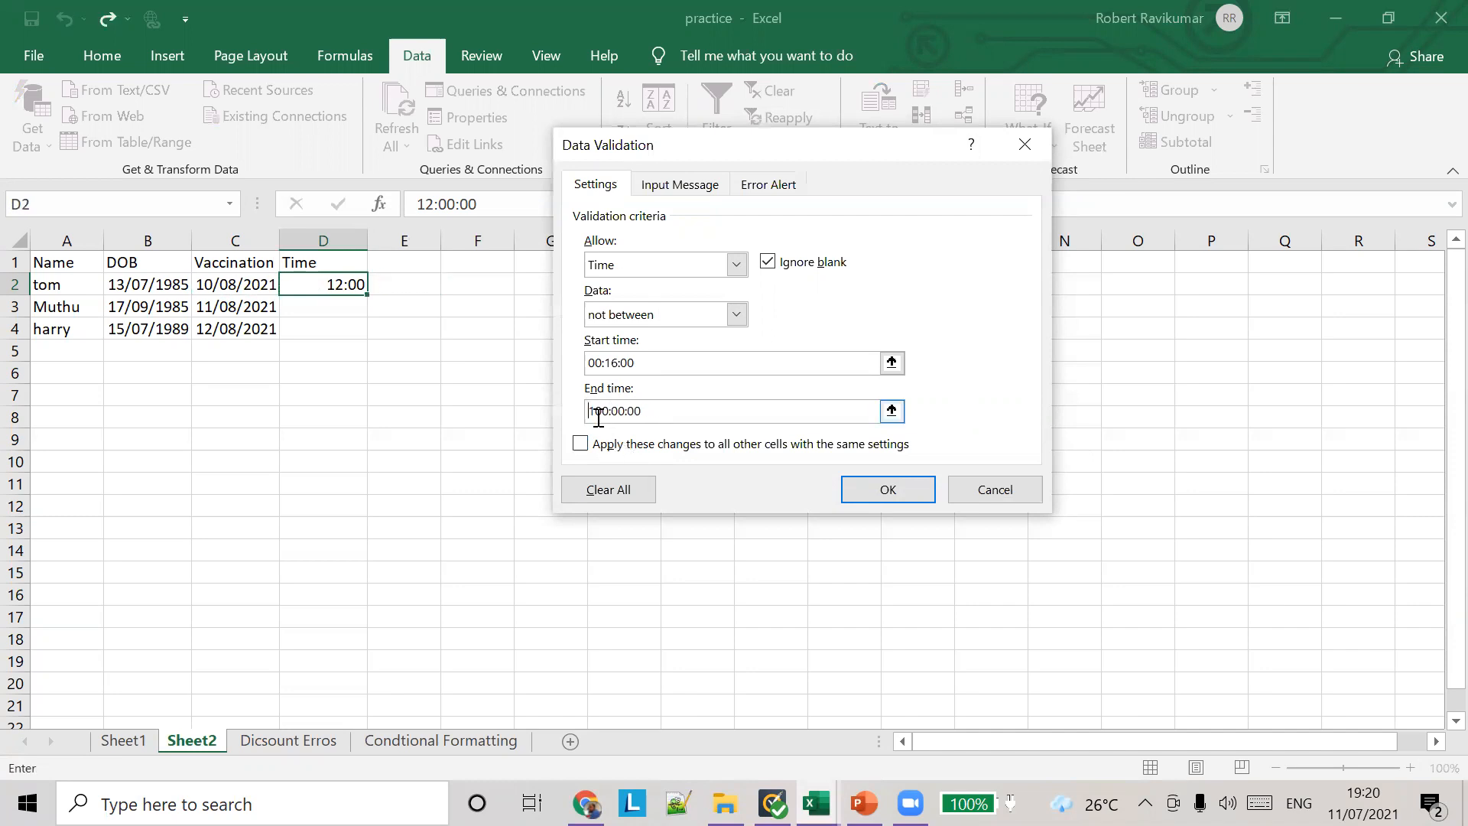
key("BackSpace")
left_click(611, 412)
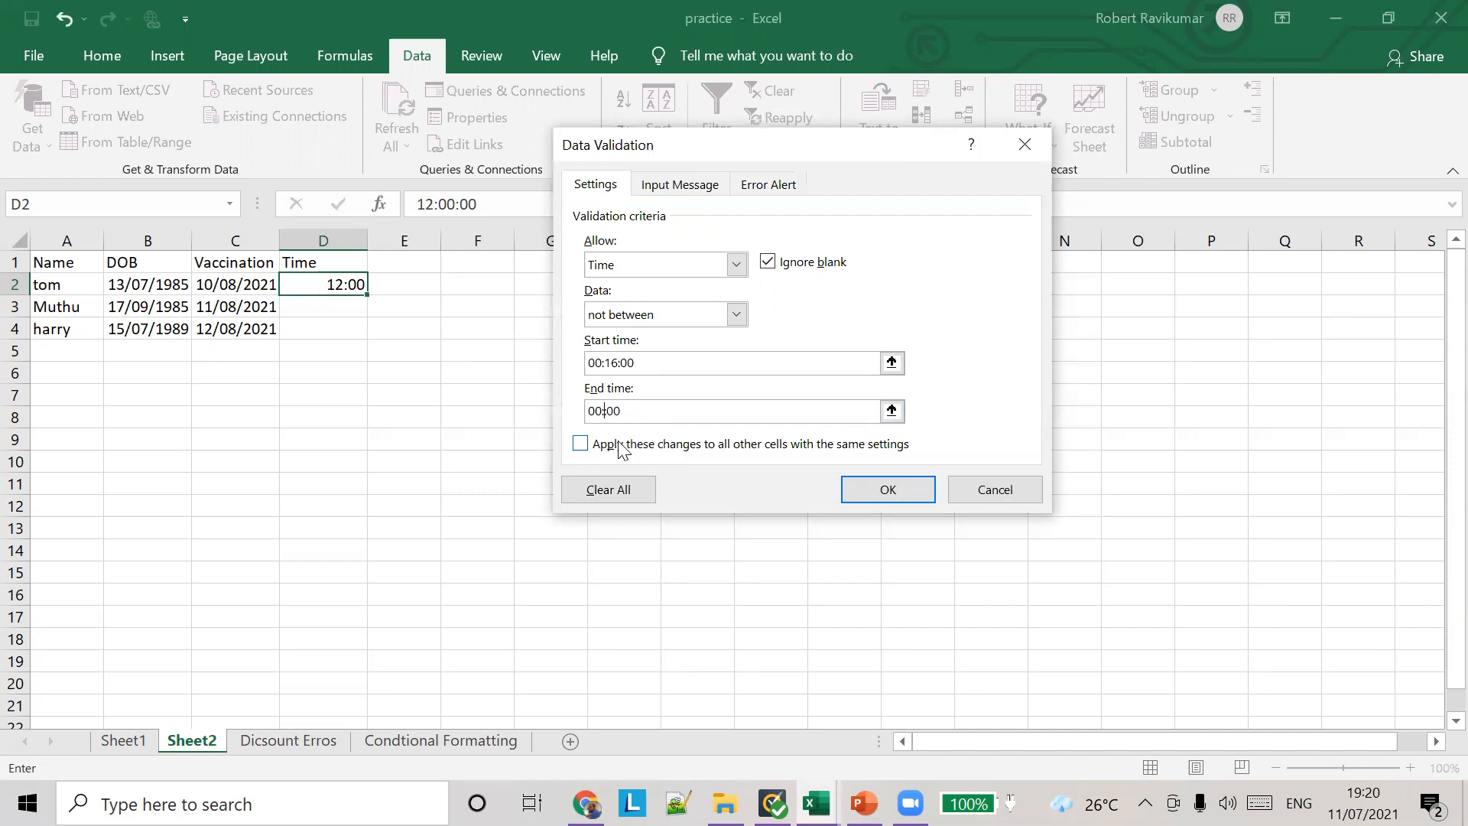
left_click(879, 489)
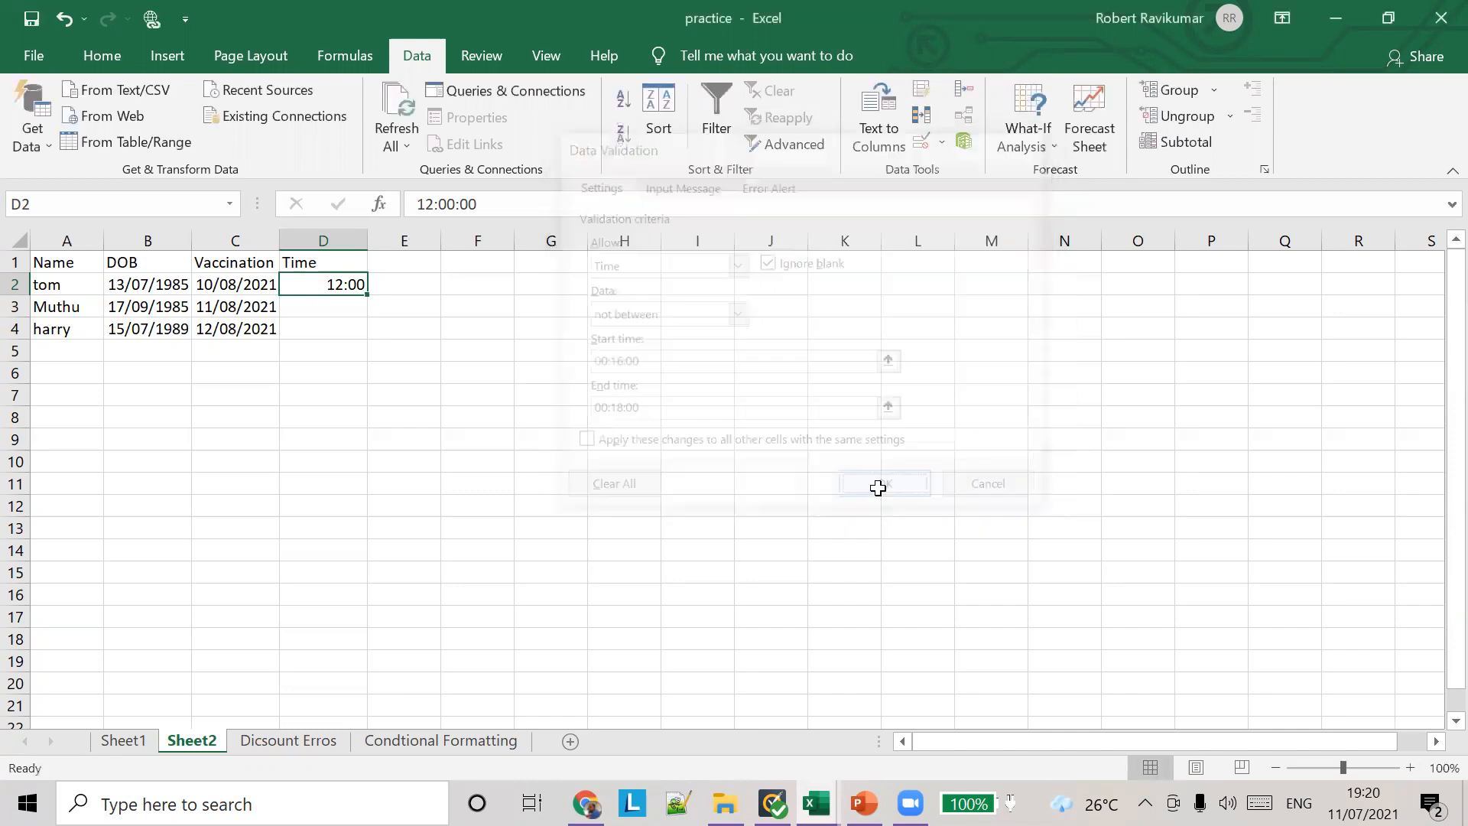
Step: Test the changed time rule in cell D2 by entering 15, followed by 15:00
left_click(402, 283)
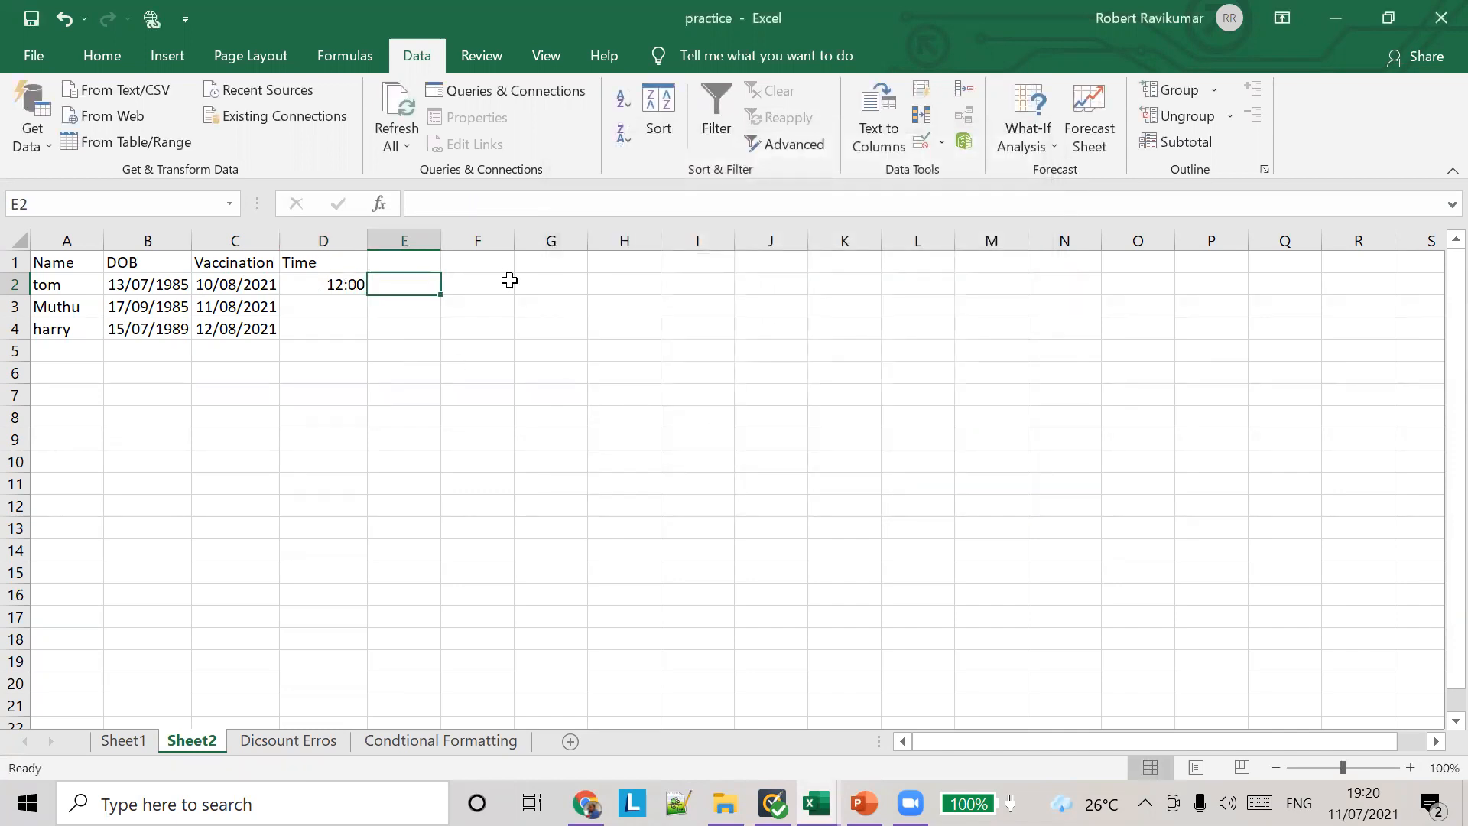
left_click(348, 279)
type("15")
key("Tab")
left_click(345, 282)
type("15")
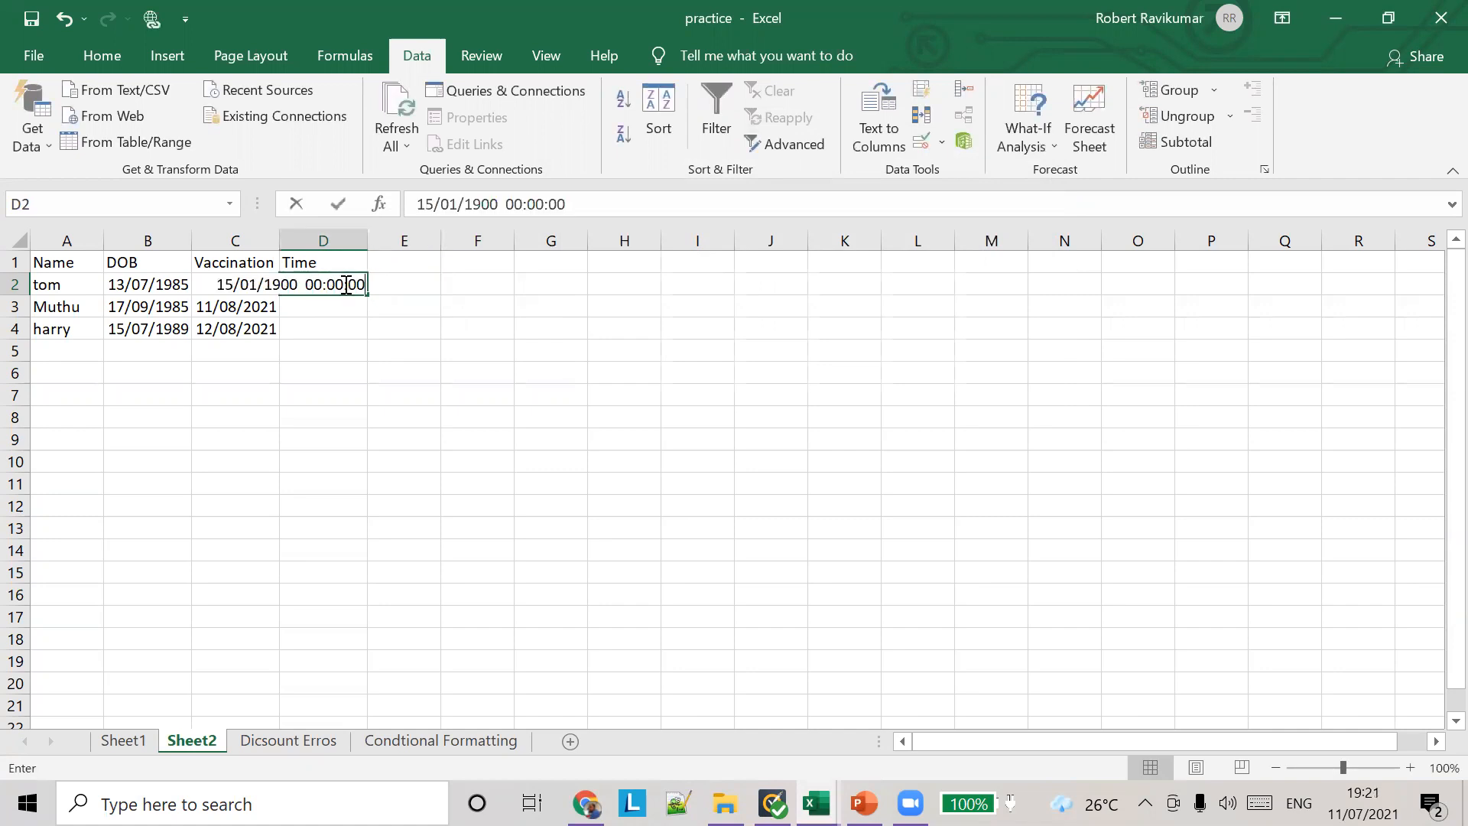
type(":00")
key("Tab")
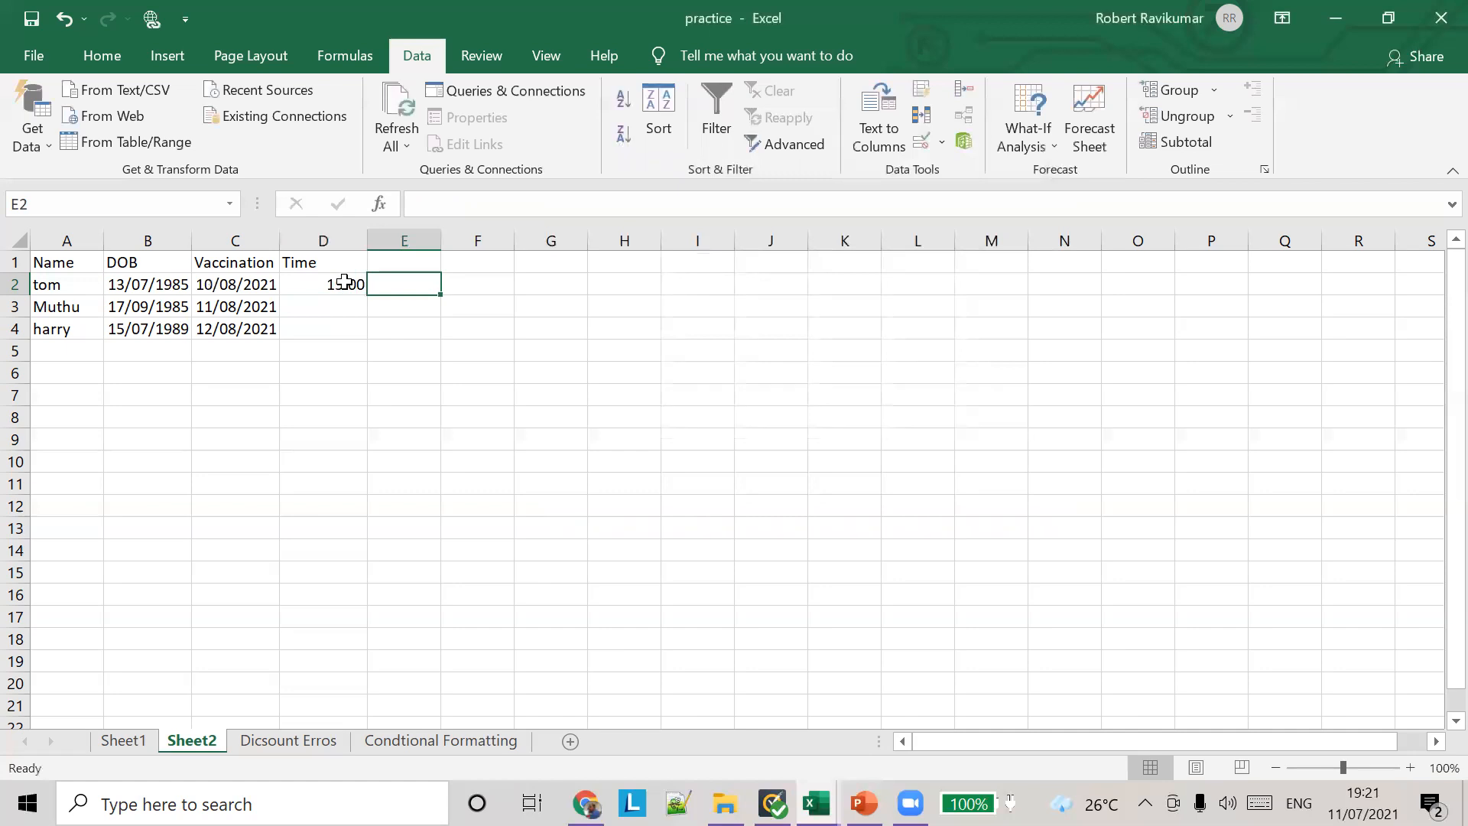
Step: Change the time in cell D2 to 00:15:00
left_click(344, 283)
double_click(427, 204)
type("00")
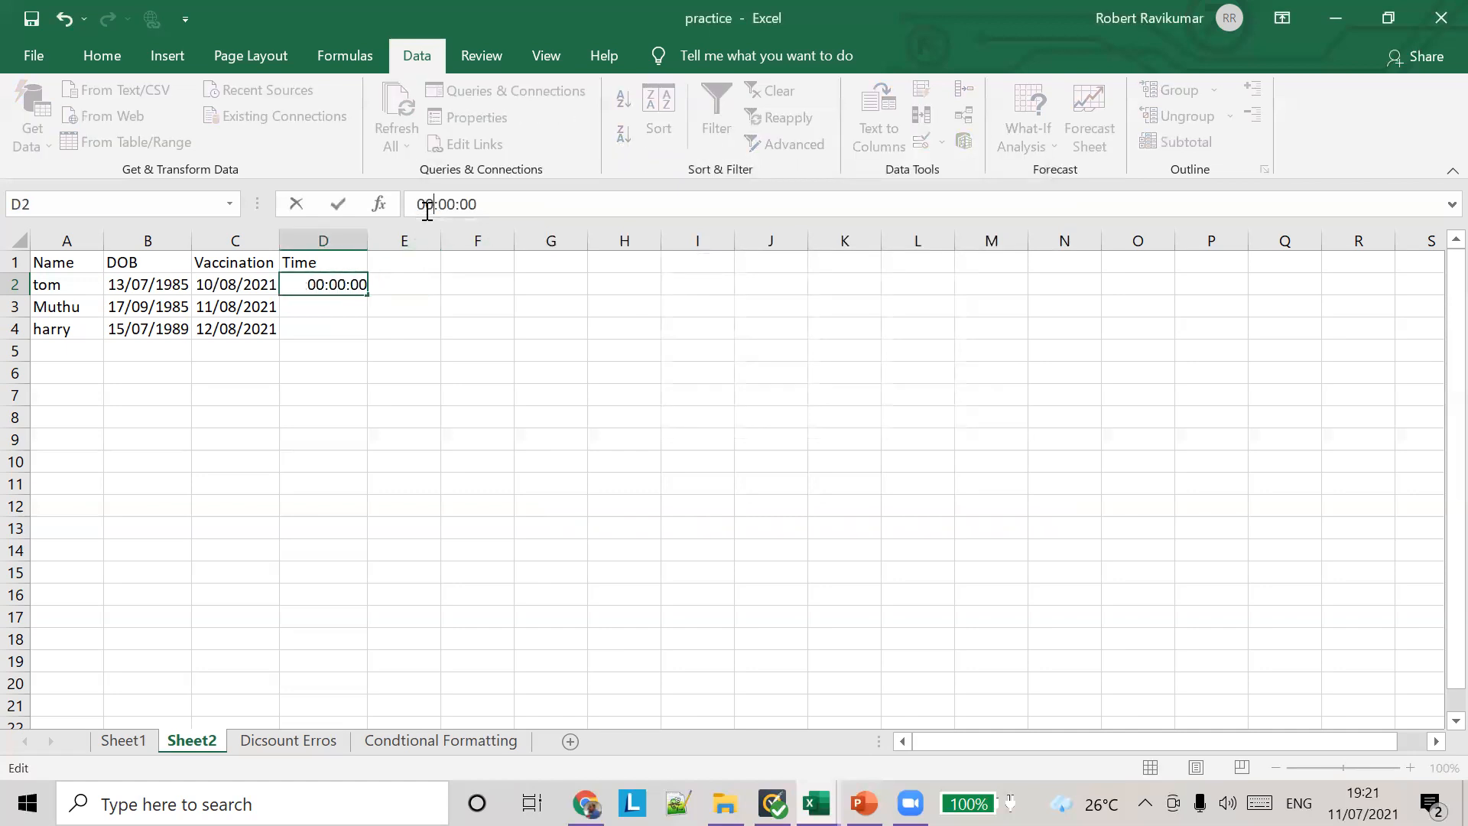
key("Delete")
key("Delete")
key("Delete")
key("Delete")
type(":15:00")
key("Tab")
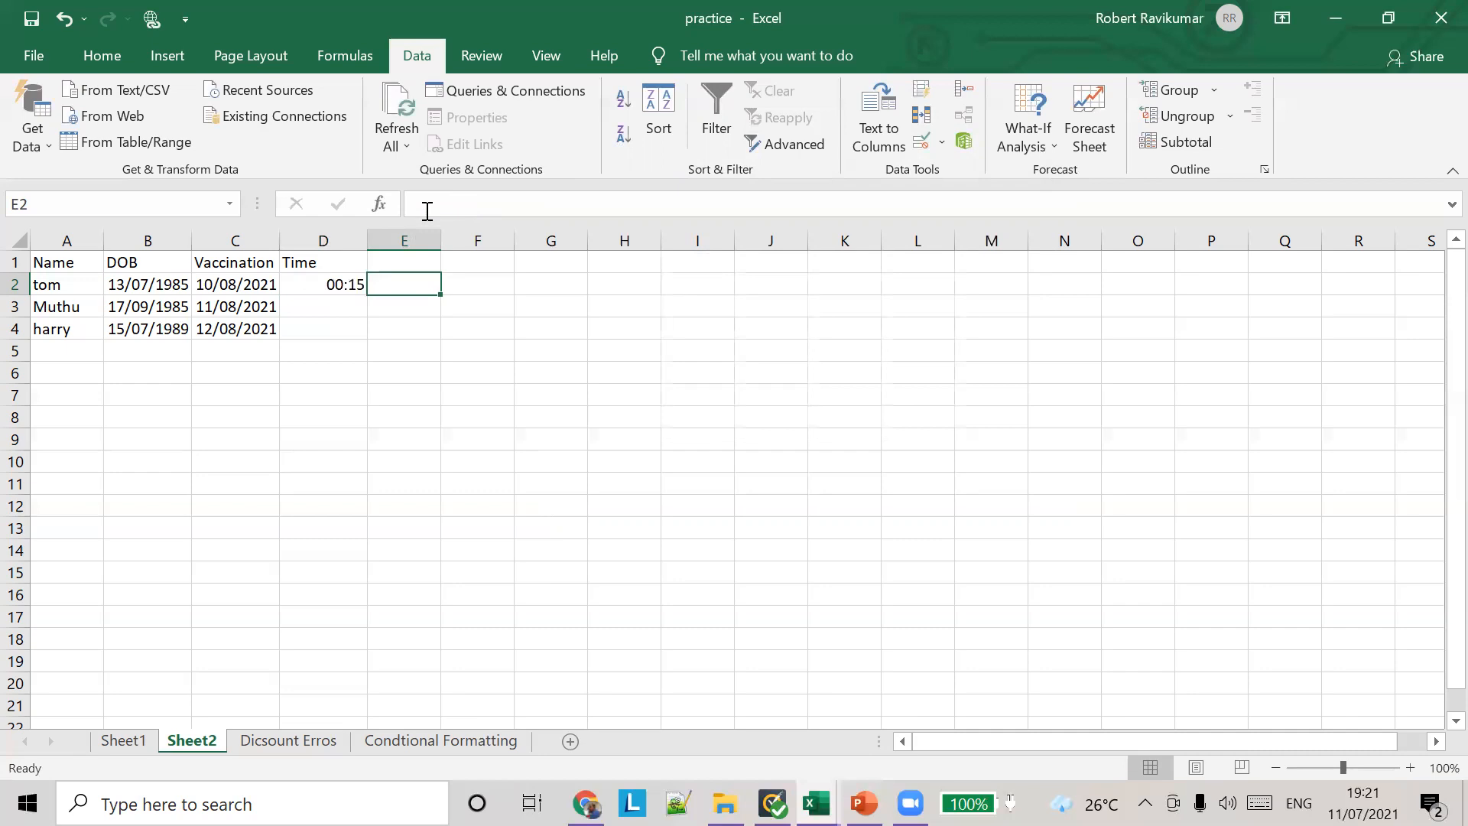
Step: Change the minutes of the time in cell D2 so the entry is 00:12:00
left_click(356, 286)
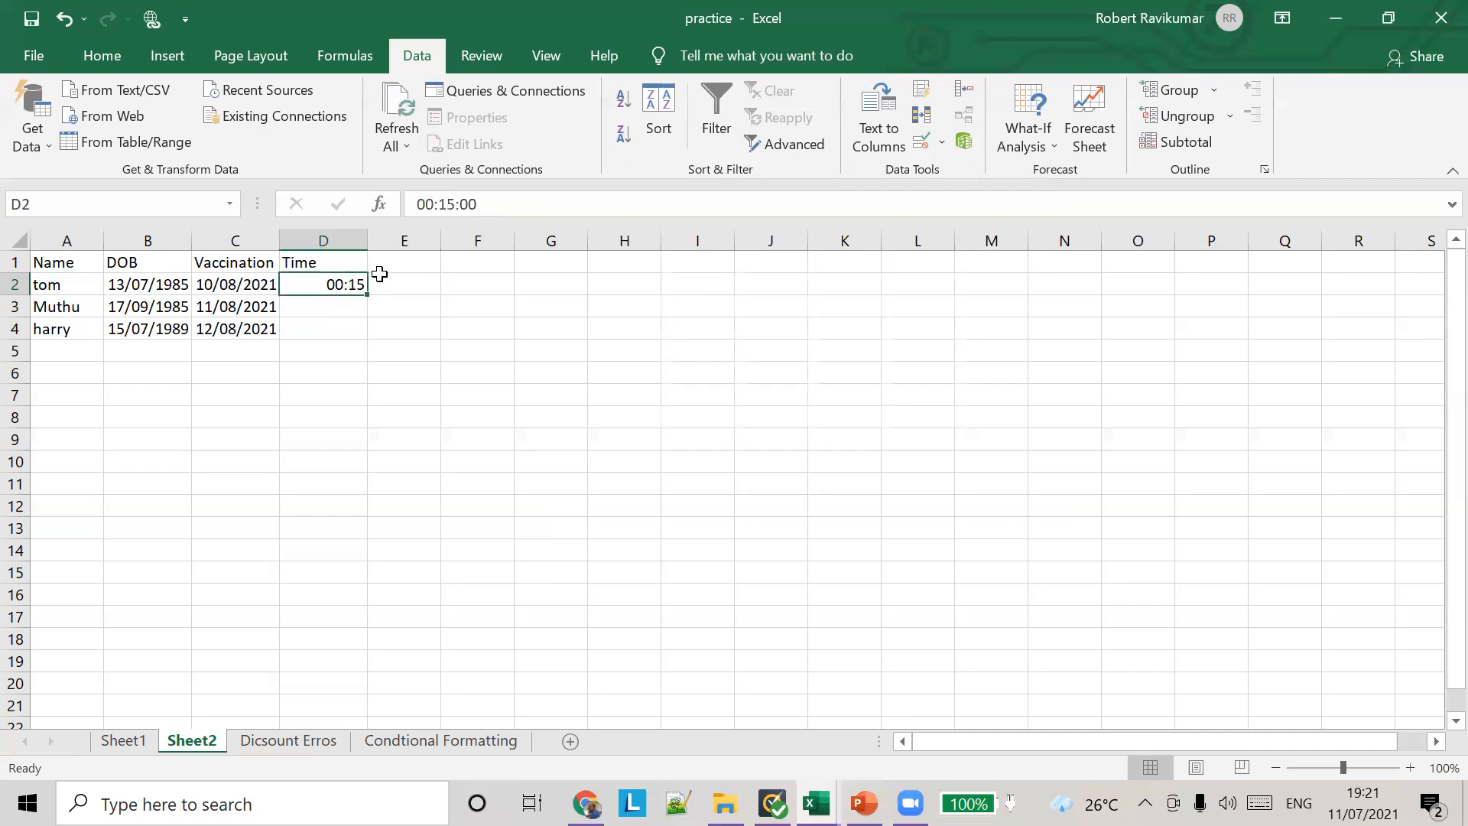
left_click(456, 205)
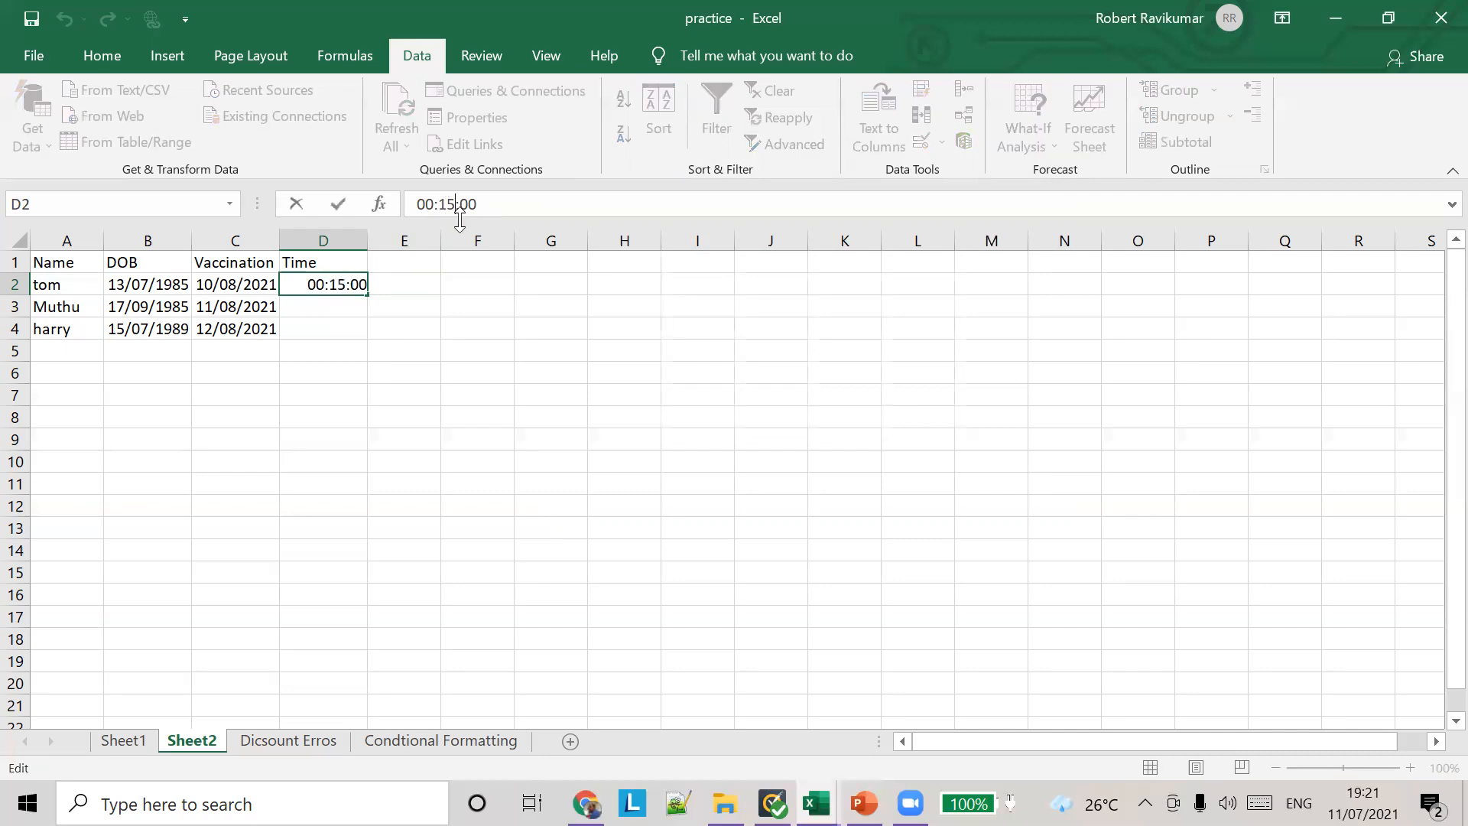
key("BackSpace")
type("2")
key("Tab")
Step: Reopen the time validation rule of cell D2 and clear its start time
left_click(330, 283)
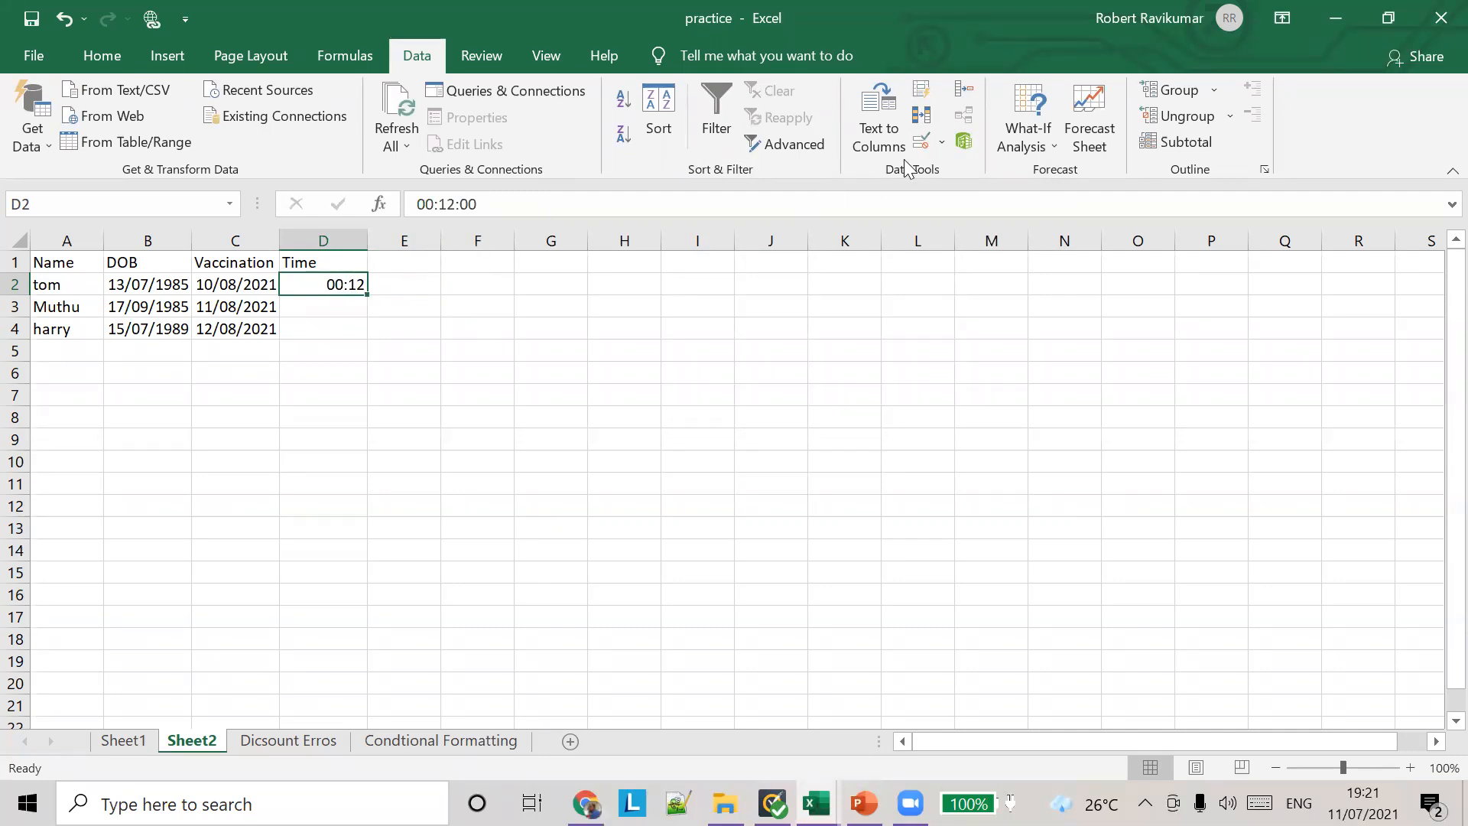
left_click(940, 145)
left_click(955, 169)
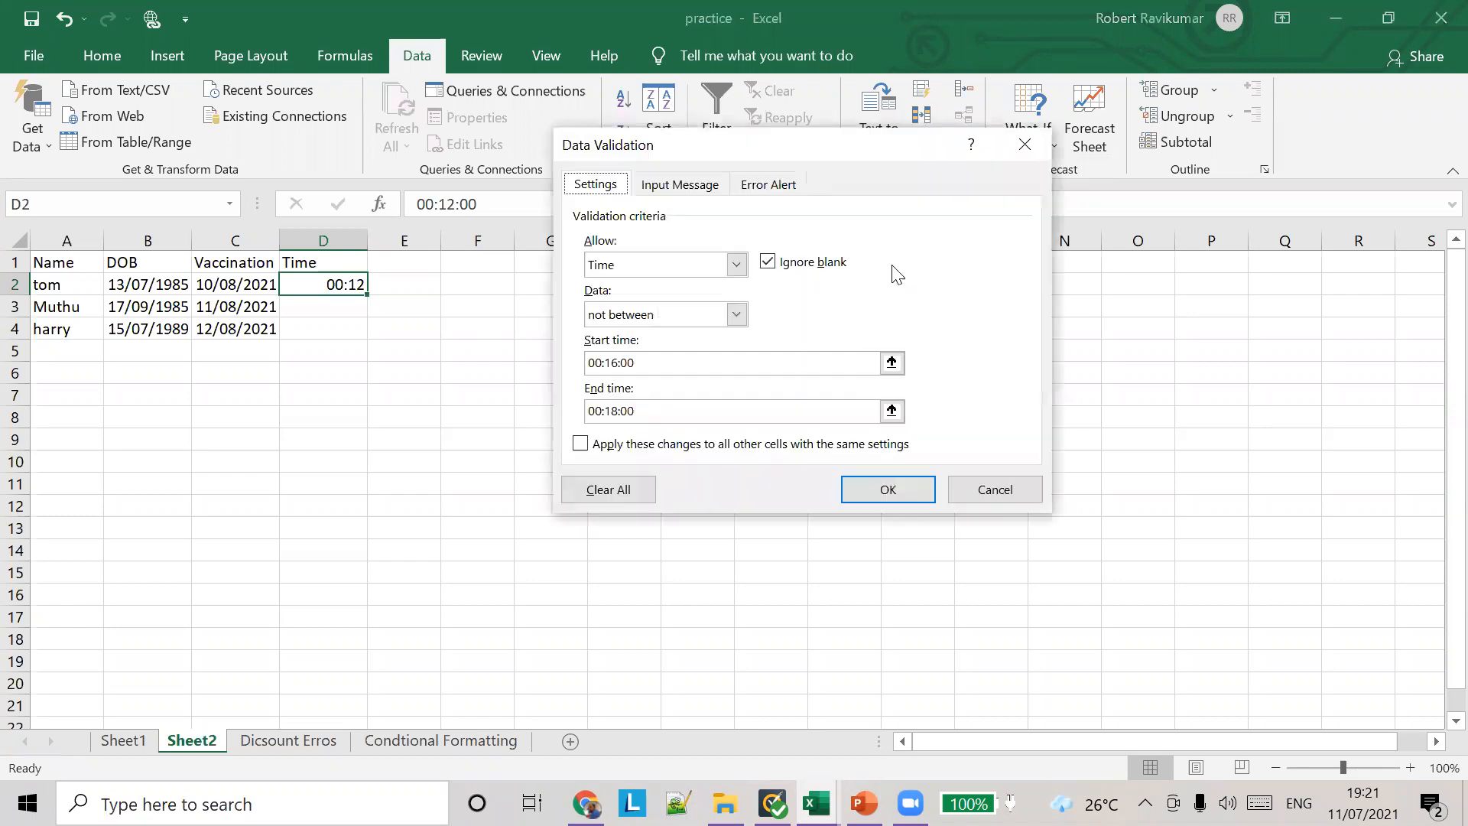
left_click(892, 362)
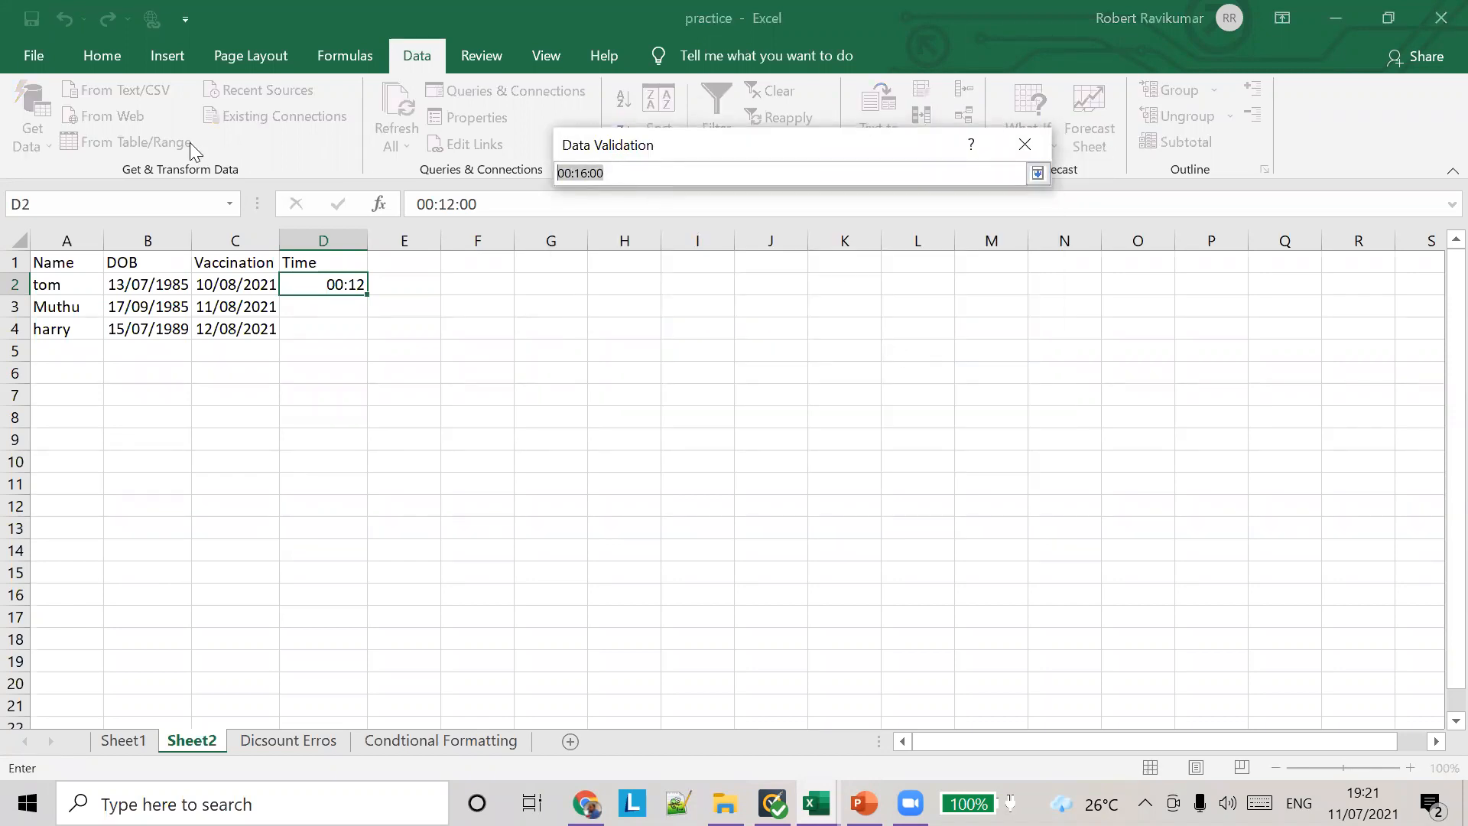
type("21")
key("BackSpace")
key("BackSpace")
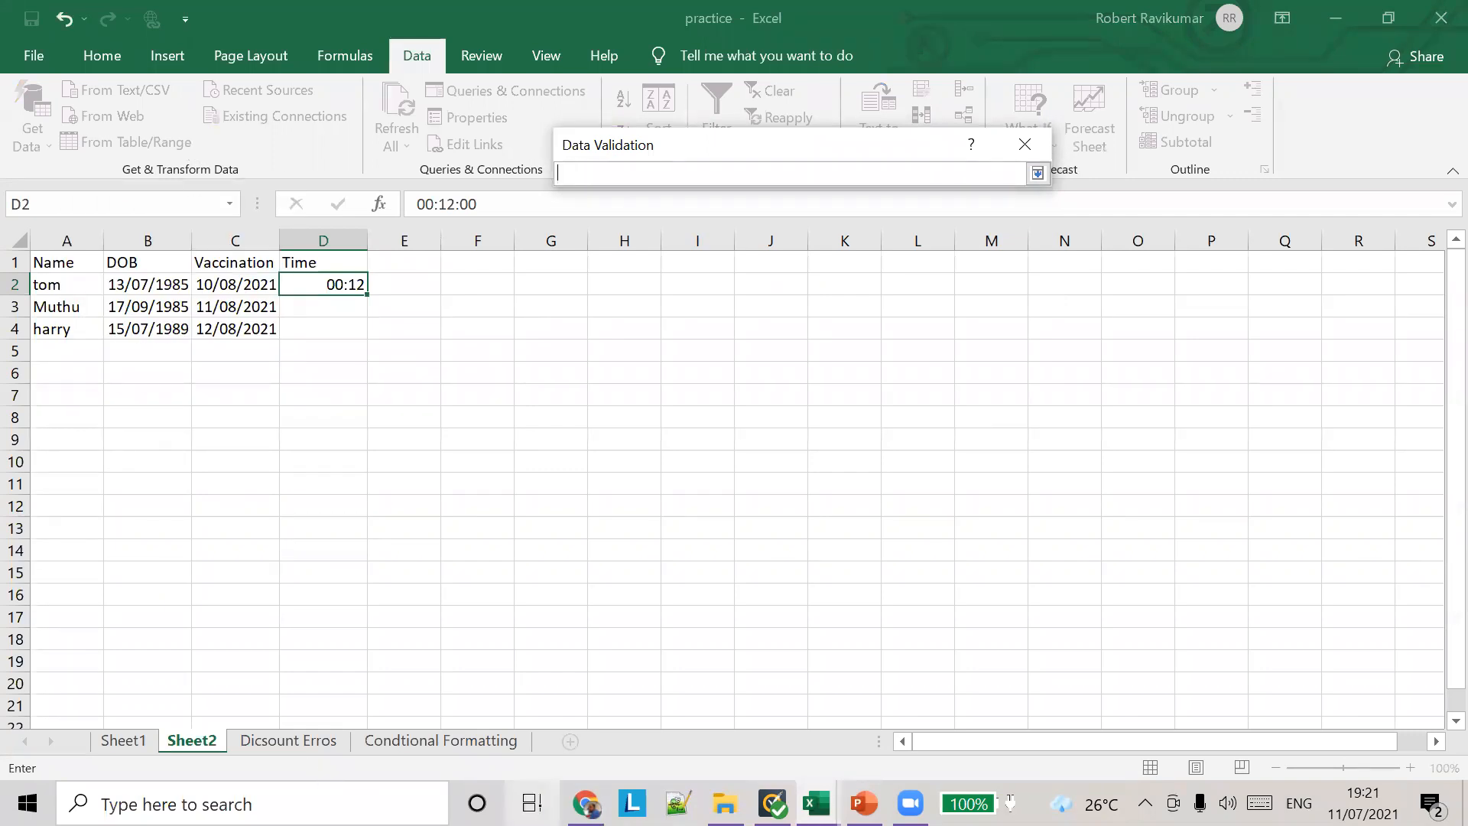
Step: Switch to Chrome and open the Google home page in a new tab
left_click(587, 802)
left_click(310, 19)
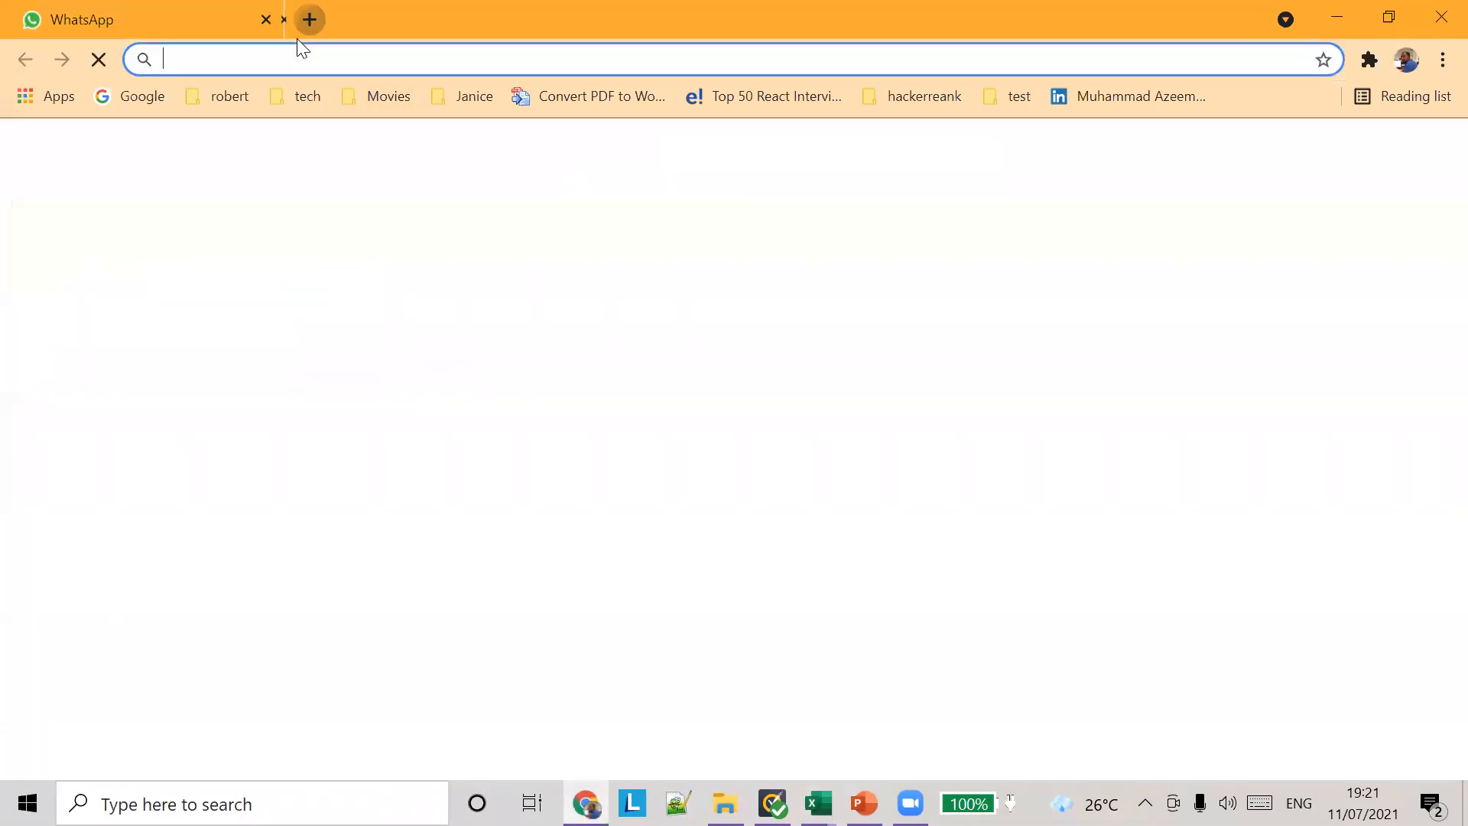
left_click(136, 94)
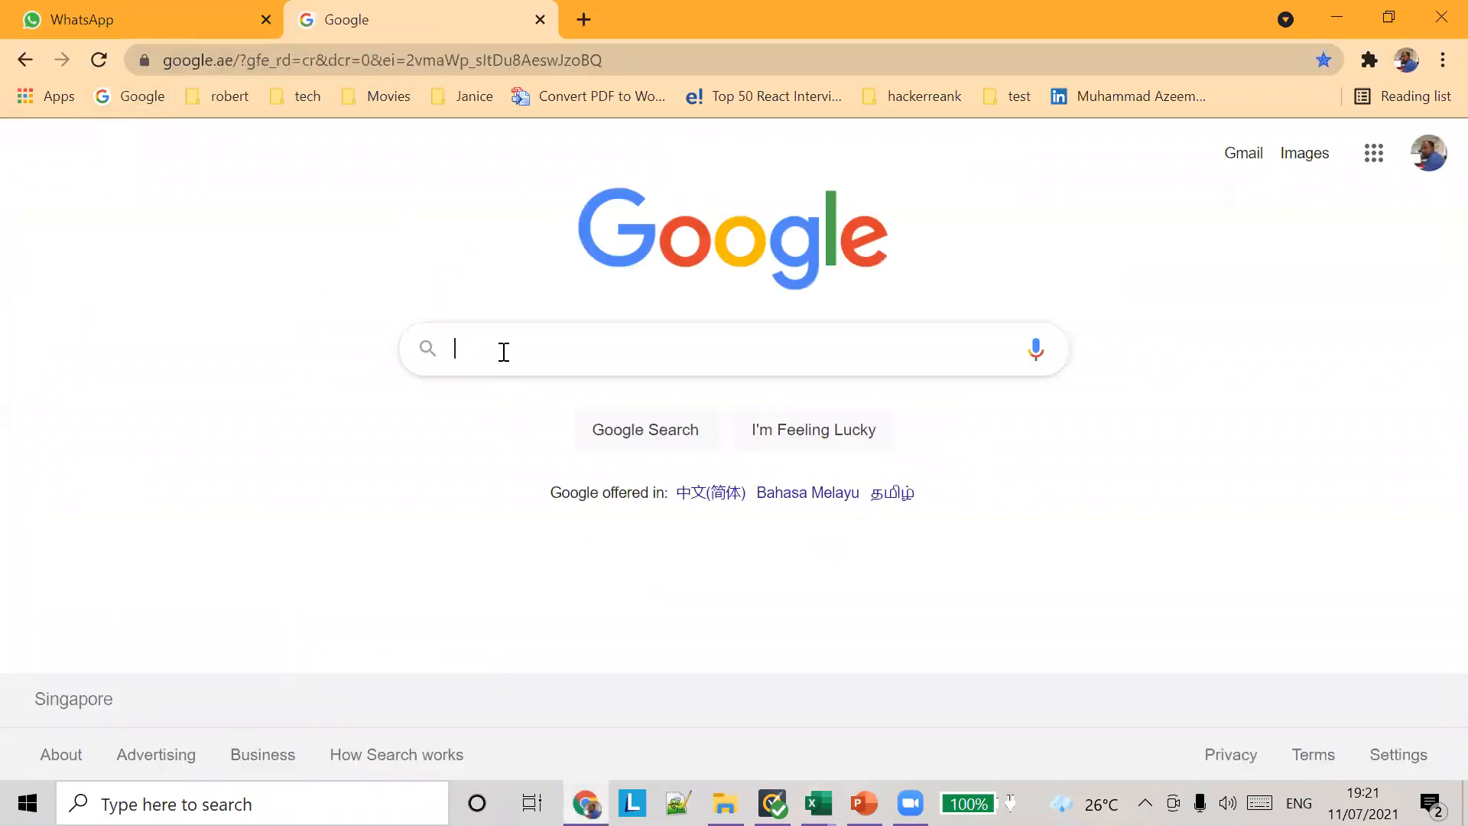
Step: Search Google for "time validation excel" and open the featured image of the time validation settings
type("time validation excel")
key("Return")
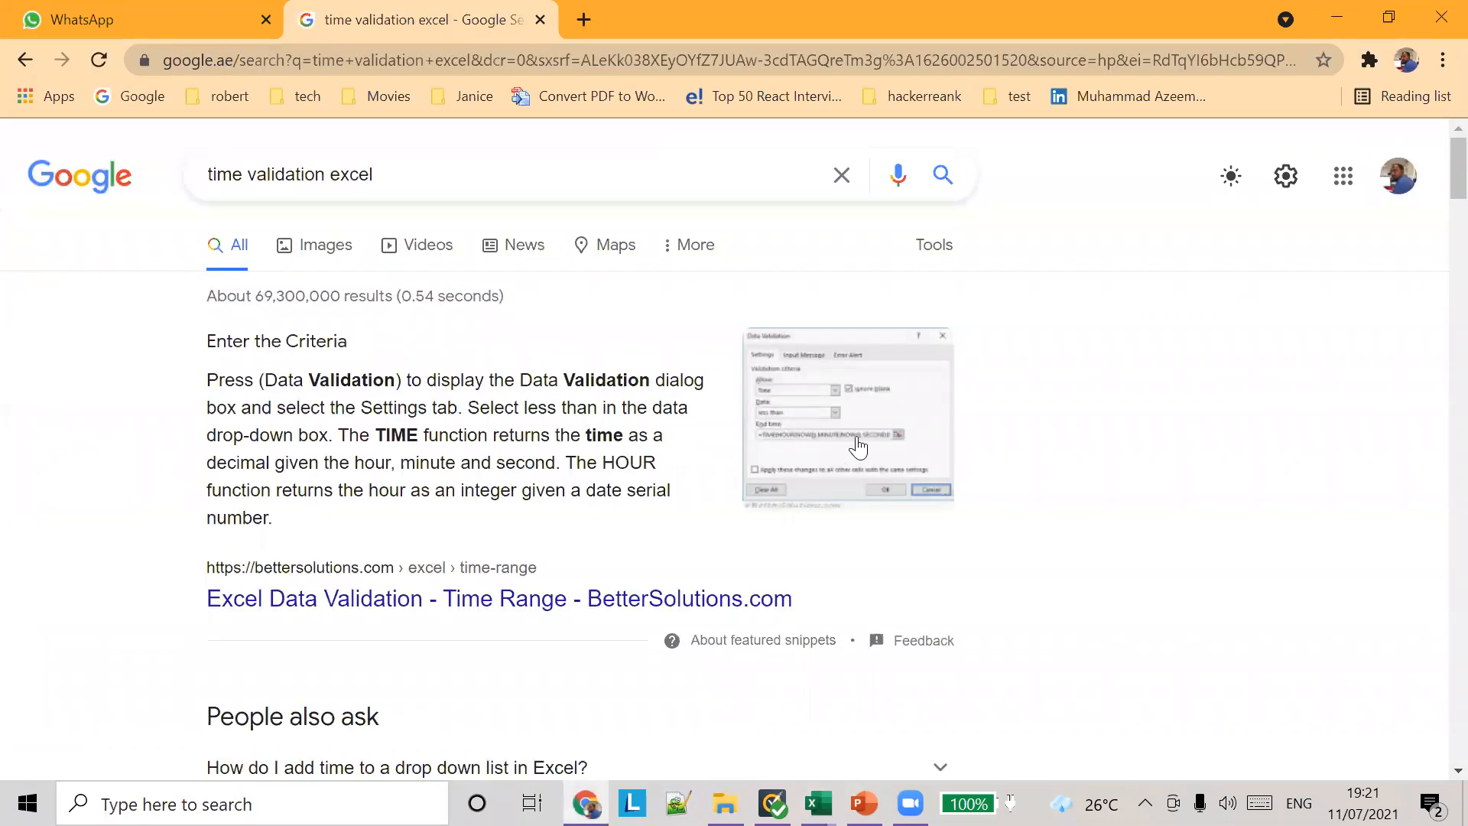
left_click(857, 439)
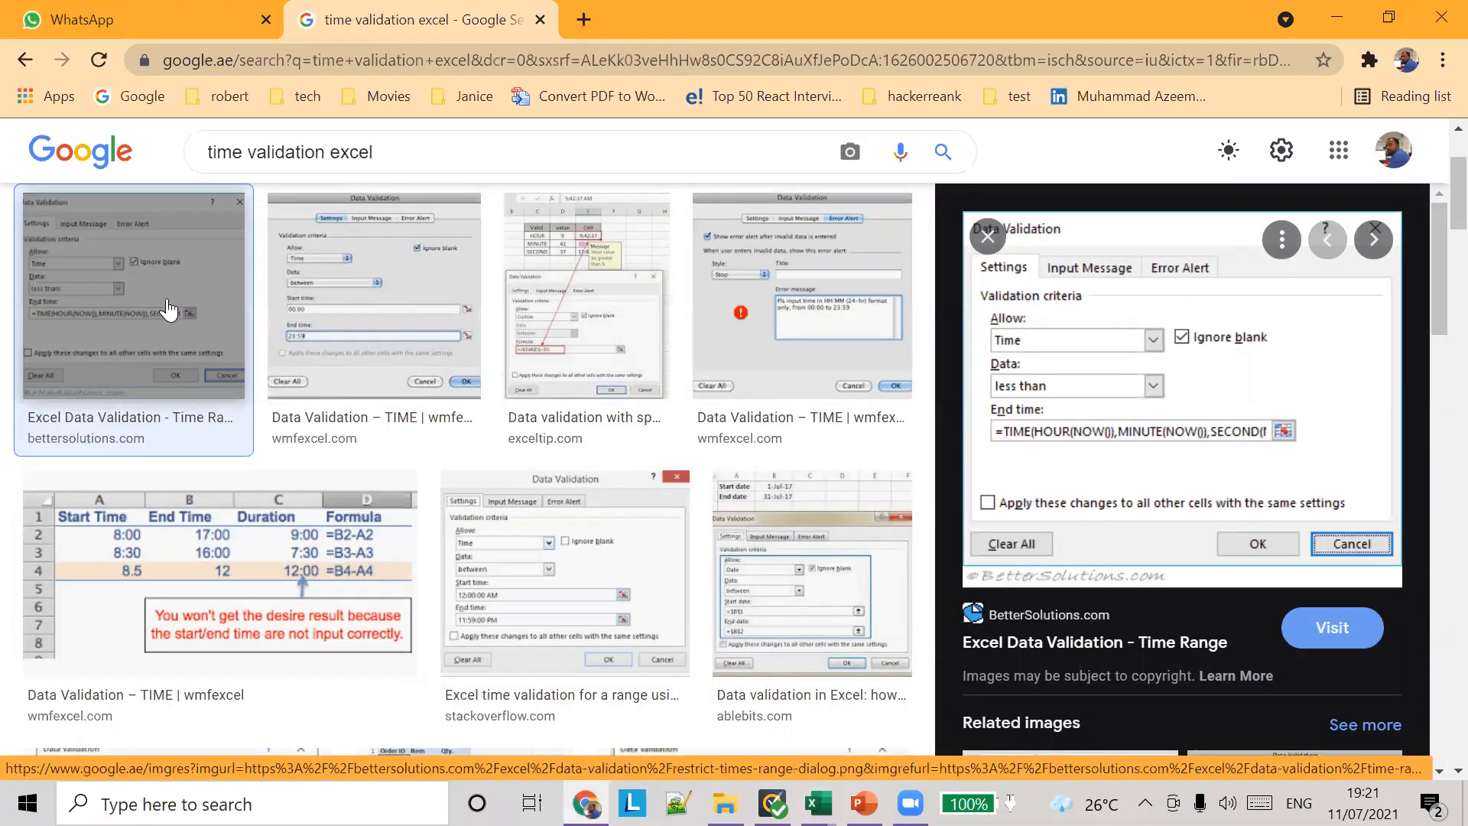
Step: Look through the image results and preview the wmfexcel example of a time rule between two times
scroll(168, 313, "down", 6)
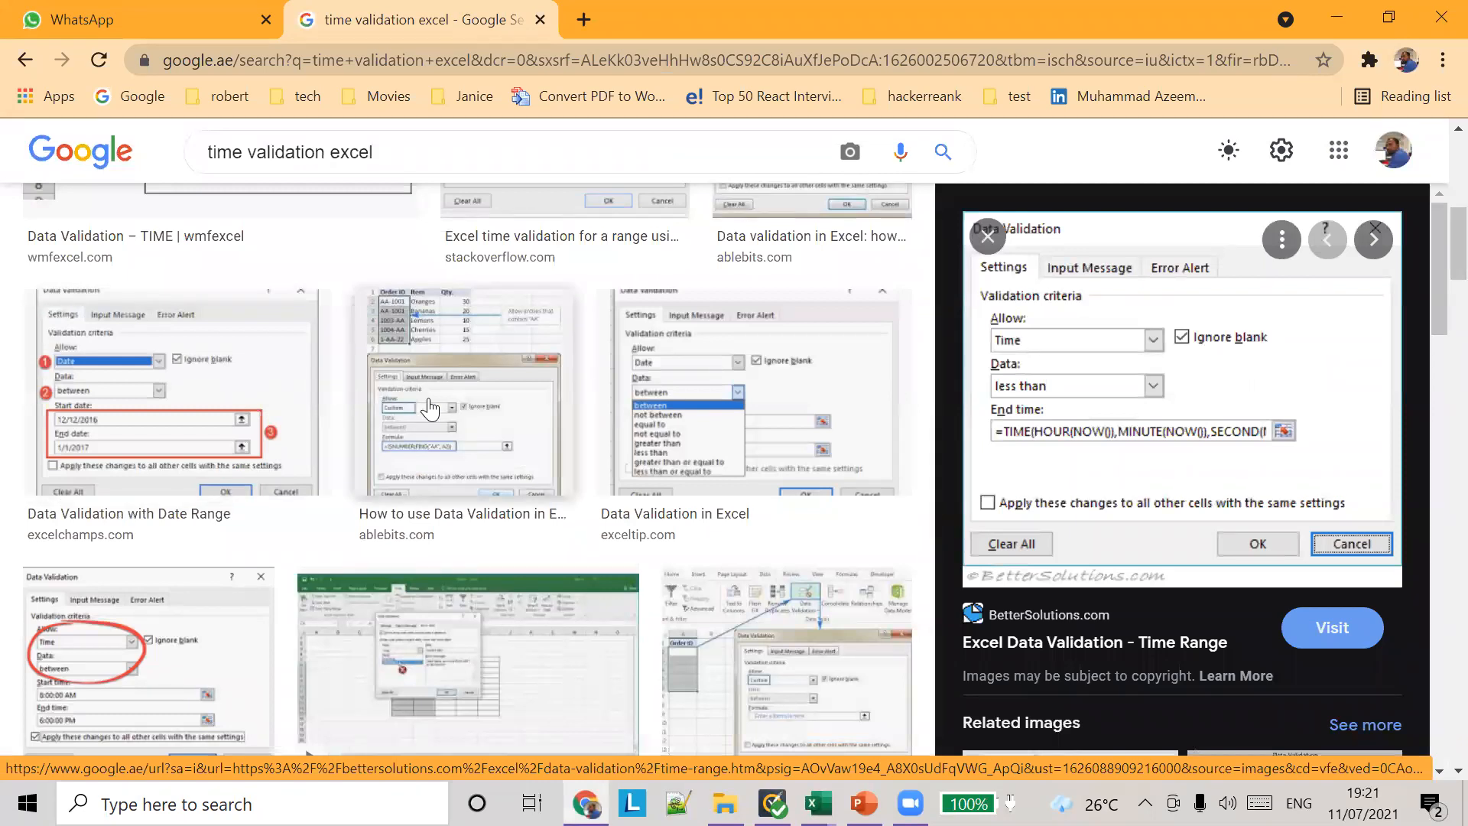
scroll(430, 409, "up", 6)
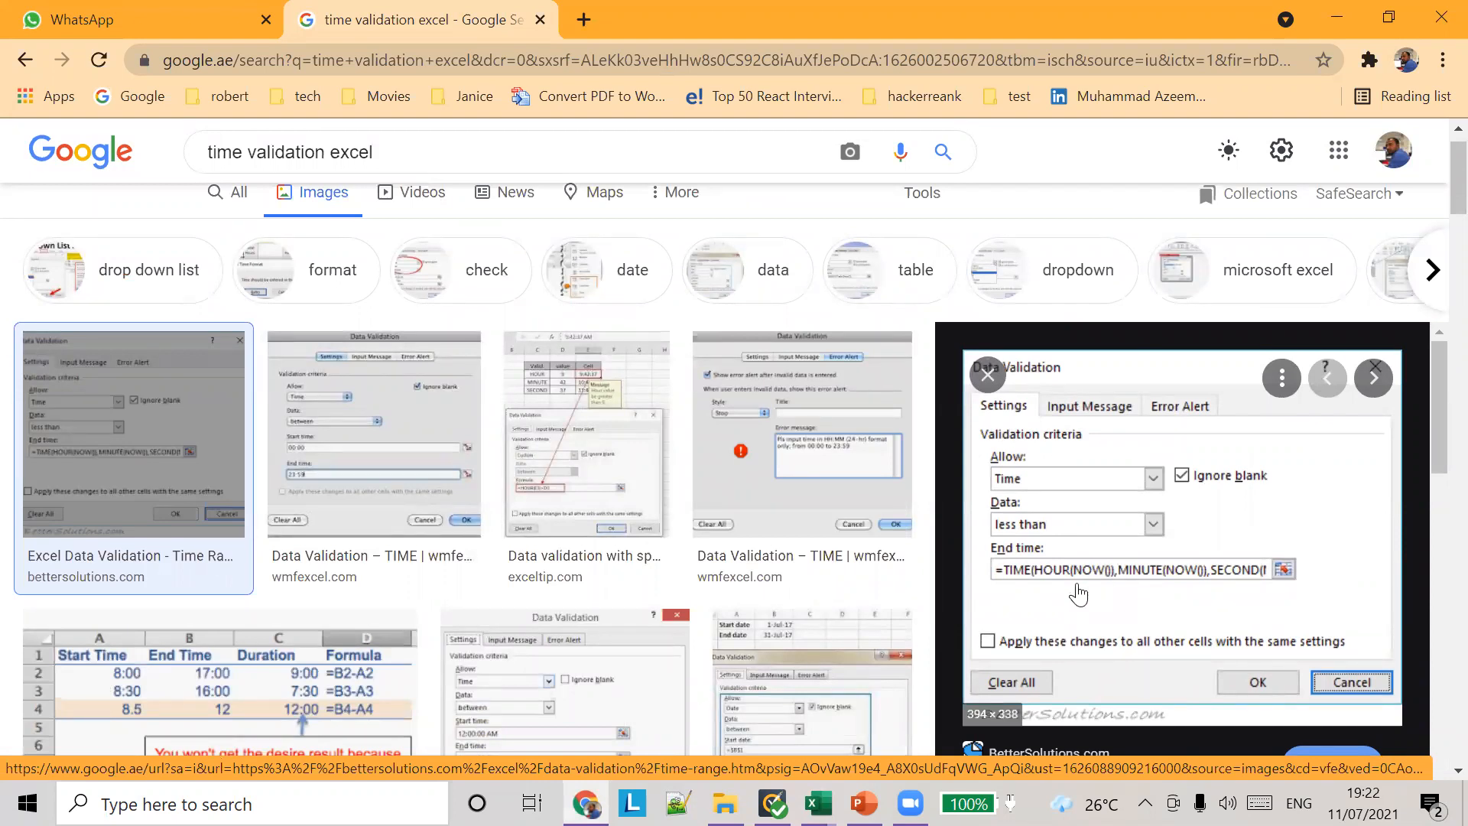
left_click(196, 459)
left_click(197, 459)
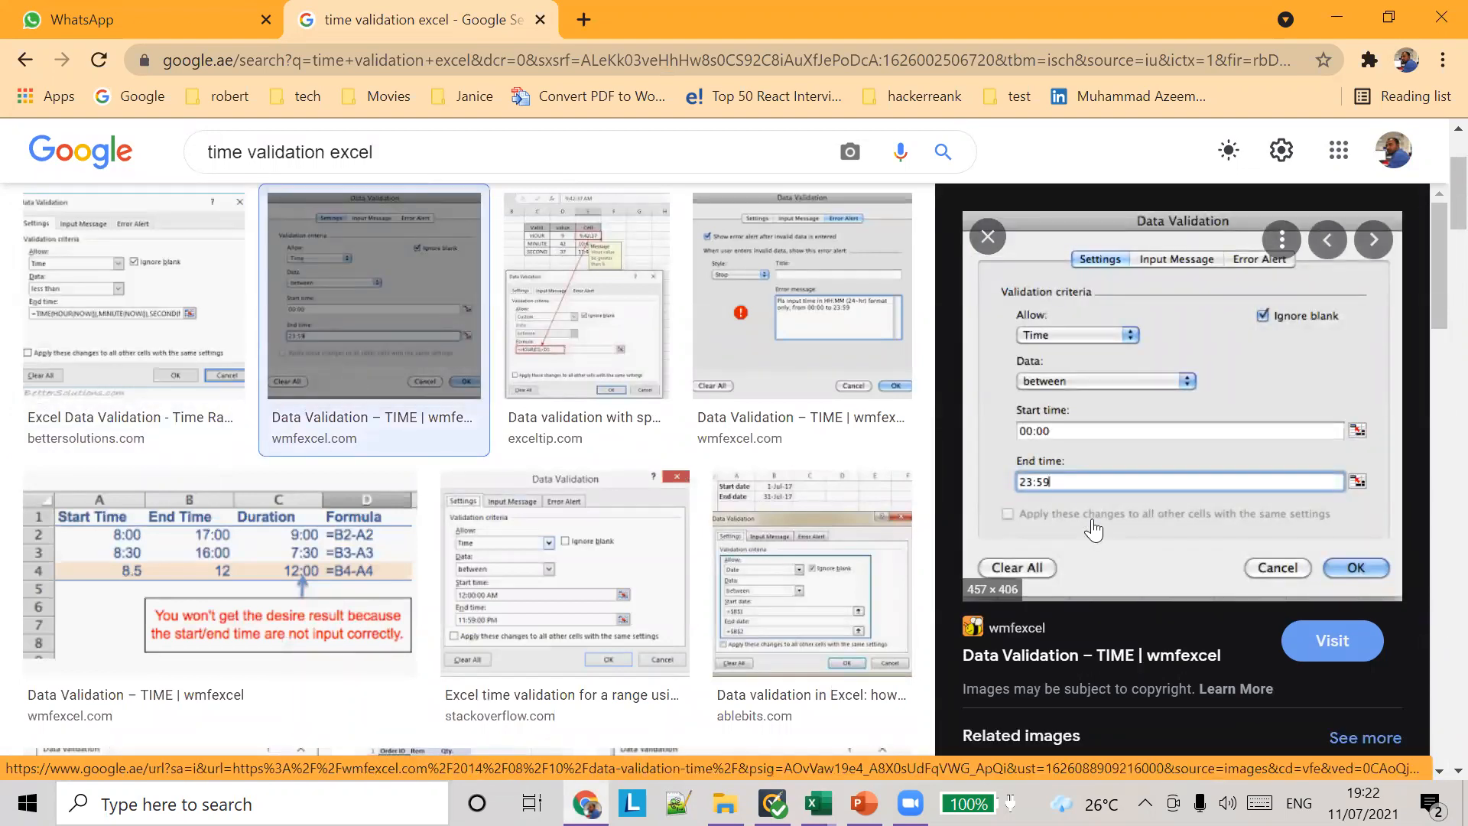
key("Escape")
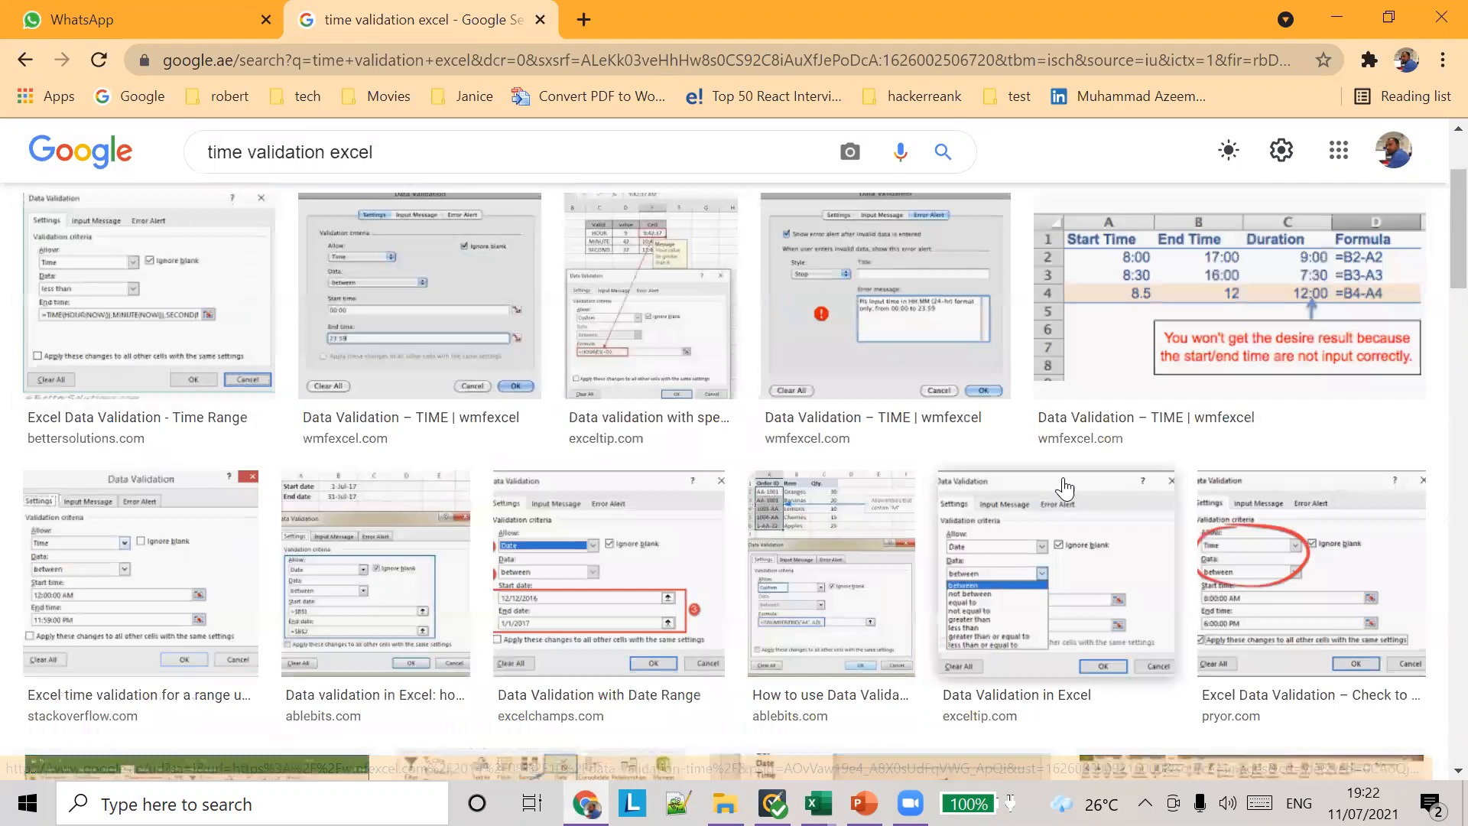
Step: Switch back to the practice workbook in Excel and set cell D2's time rule to start 14:00 and end 18:00
left_click(160, 19)
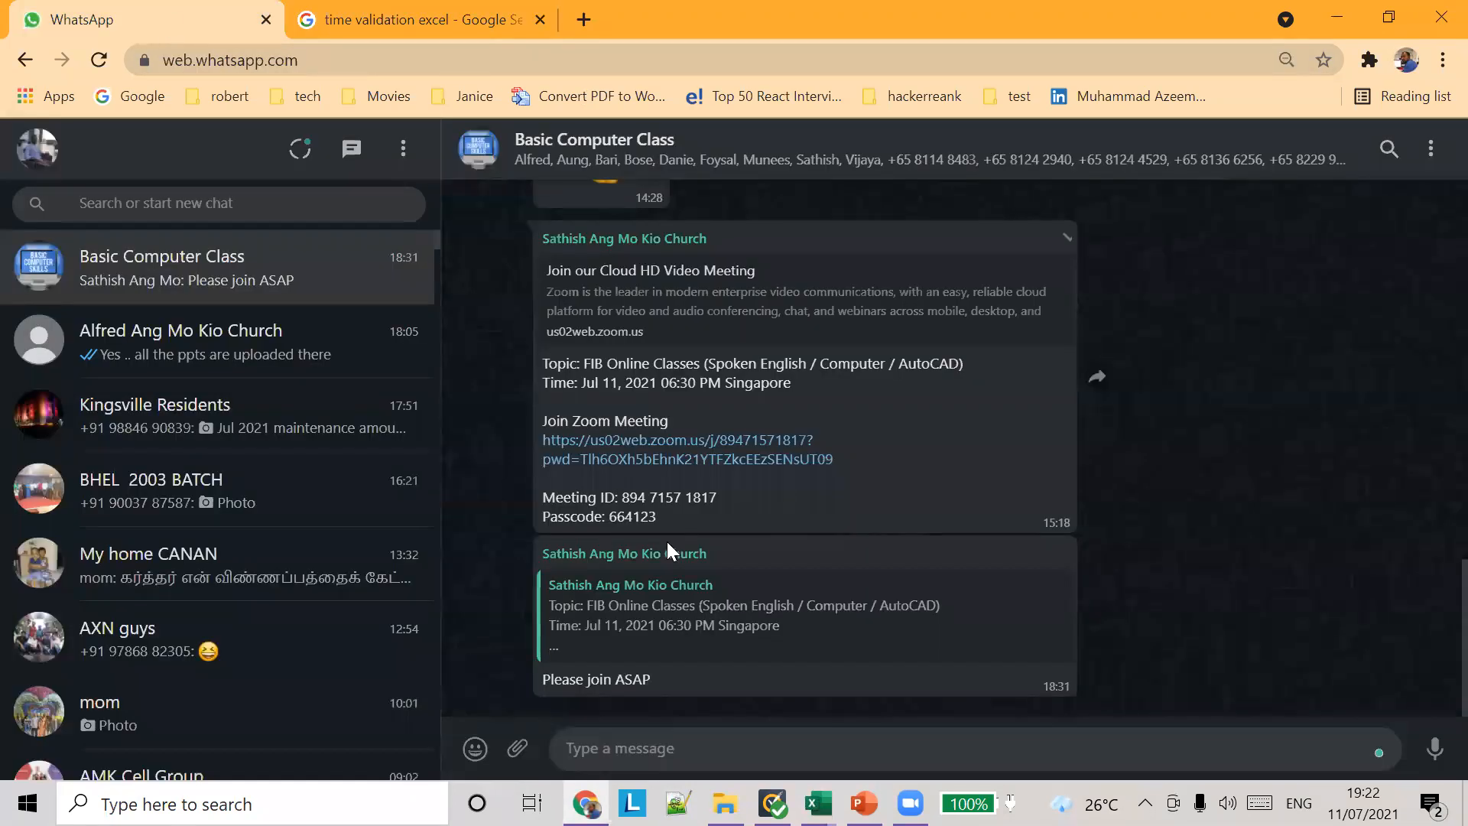
left_click(864, 803)
mouse_move(817, 802)
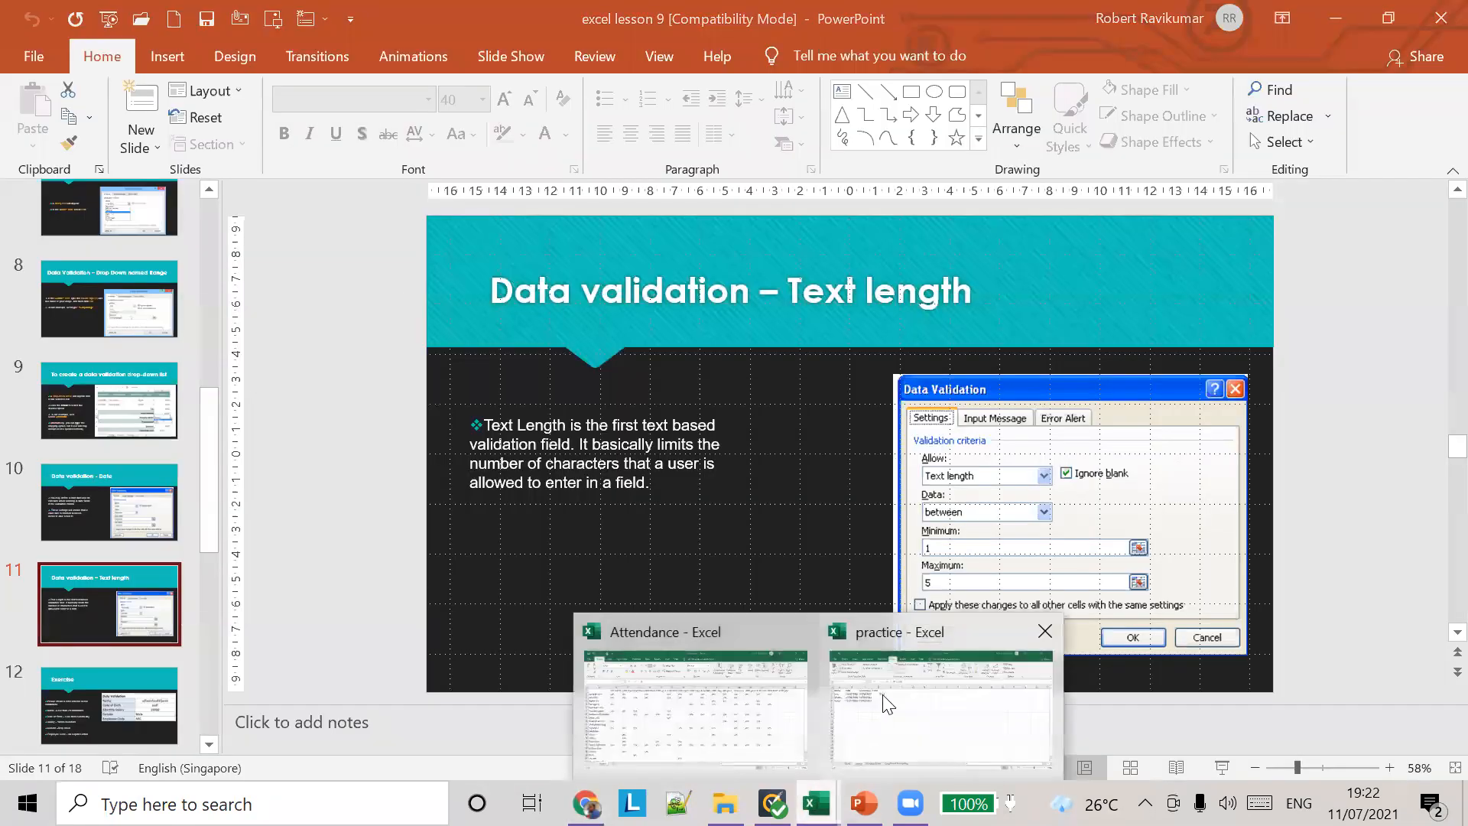
left_click(884, 698)
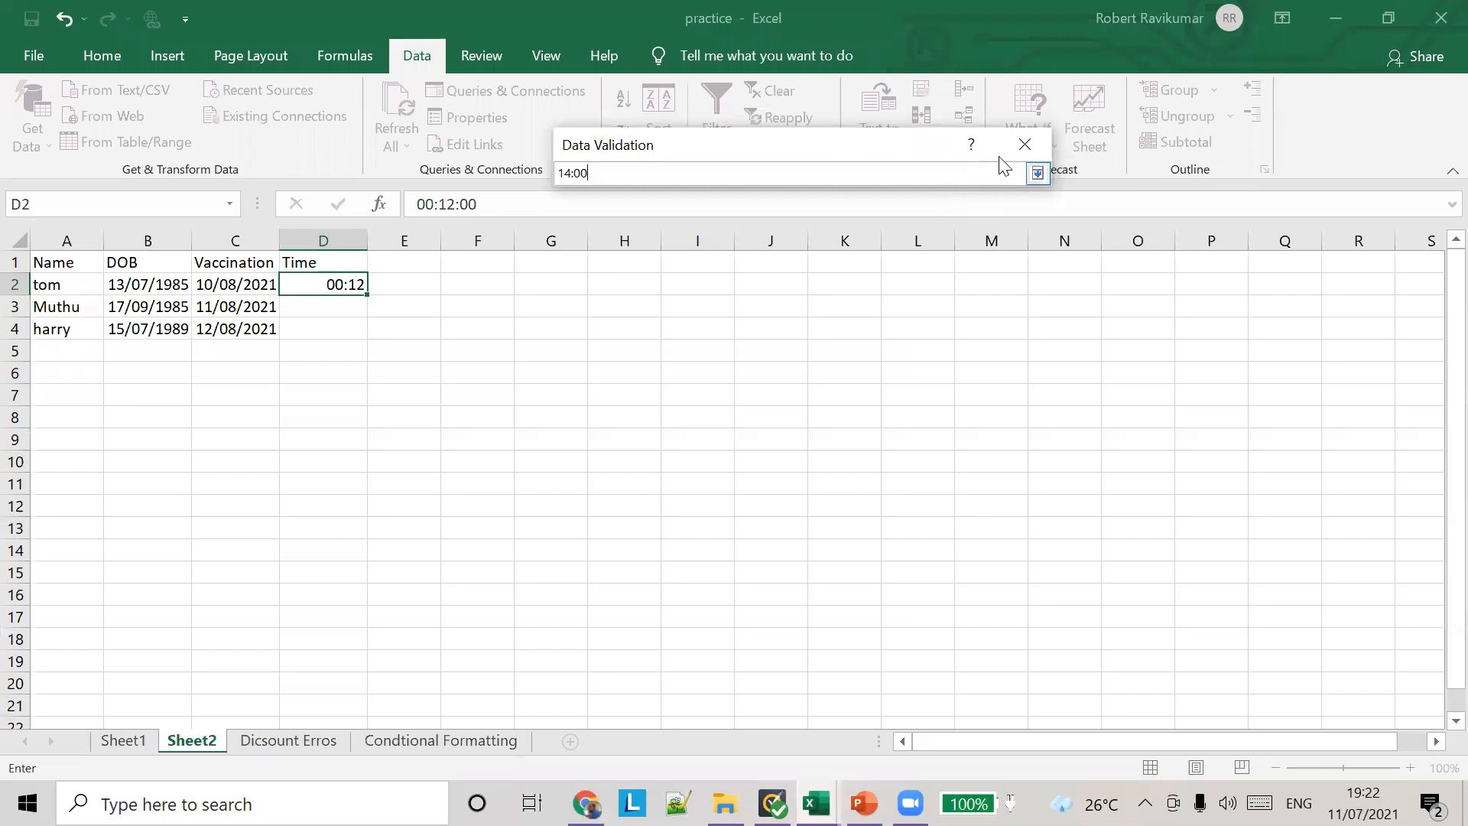
left_click(1038, 173)
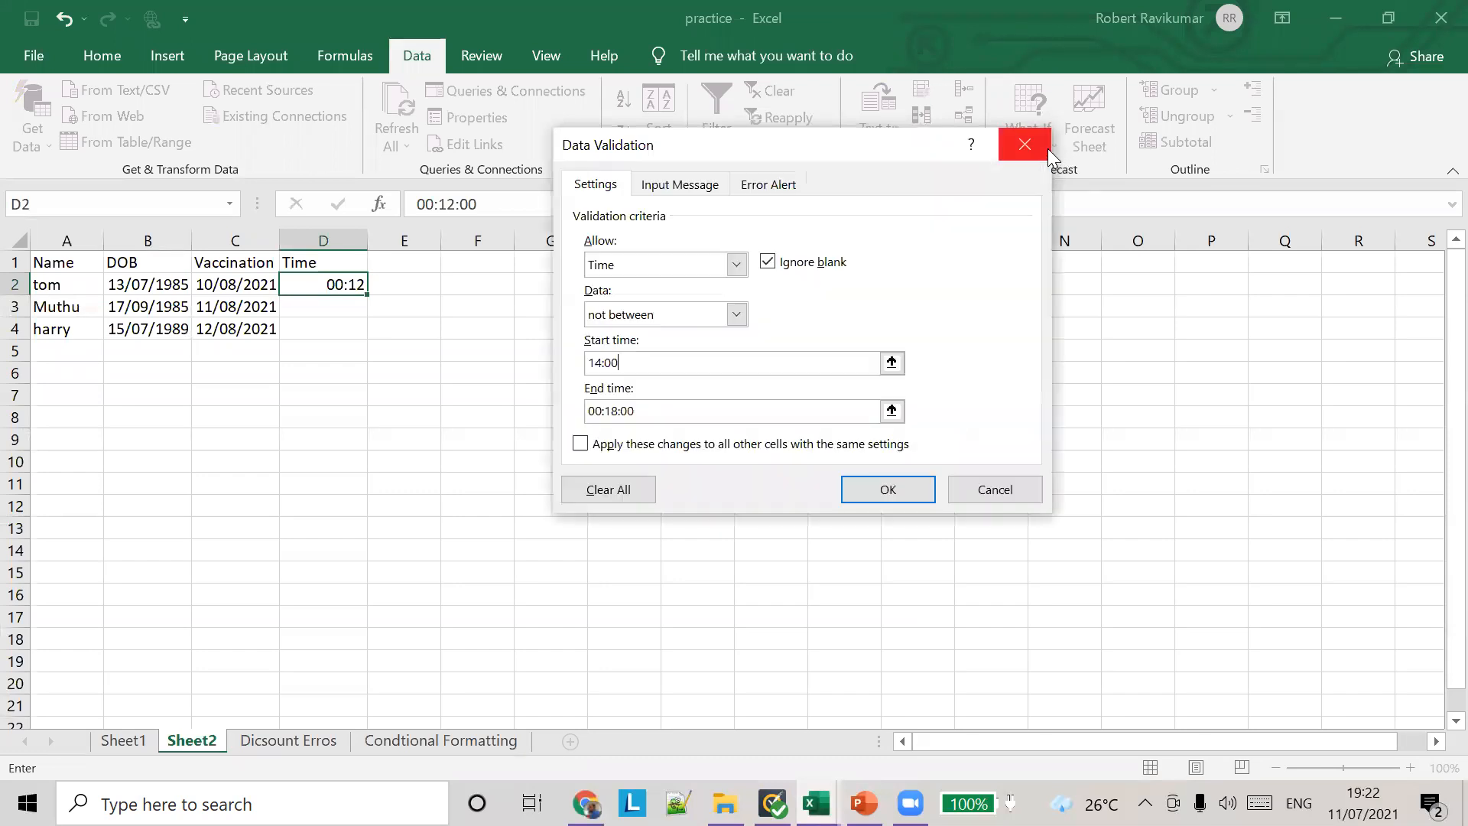
double_click(653, 410)
key("BackSpace")
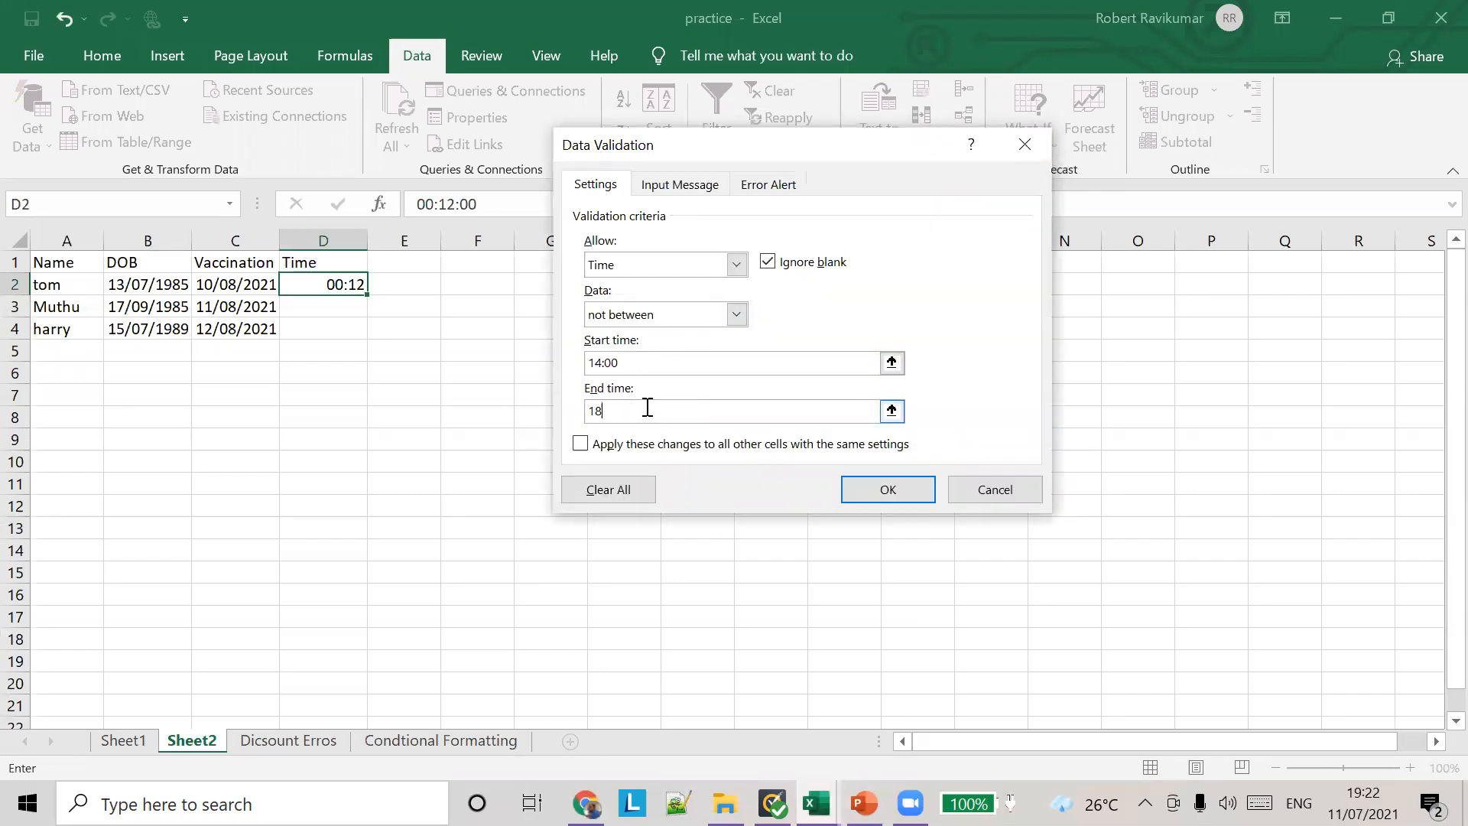
left_click(862, 489)
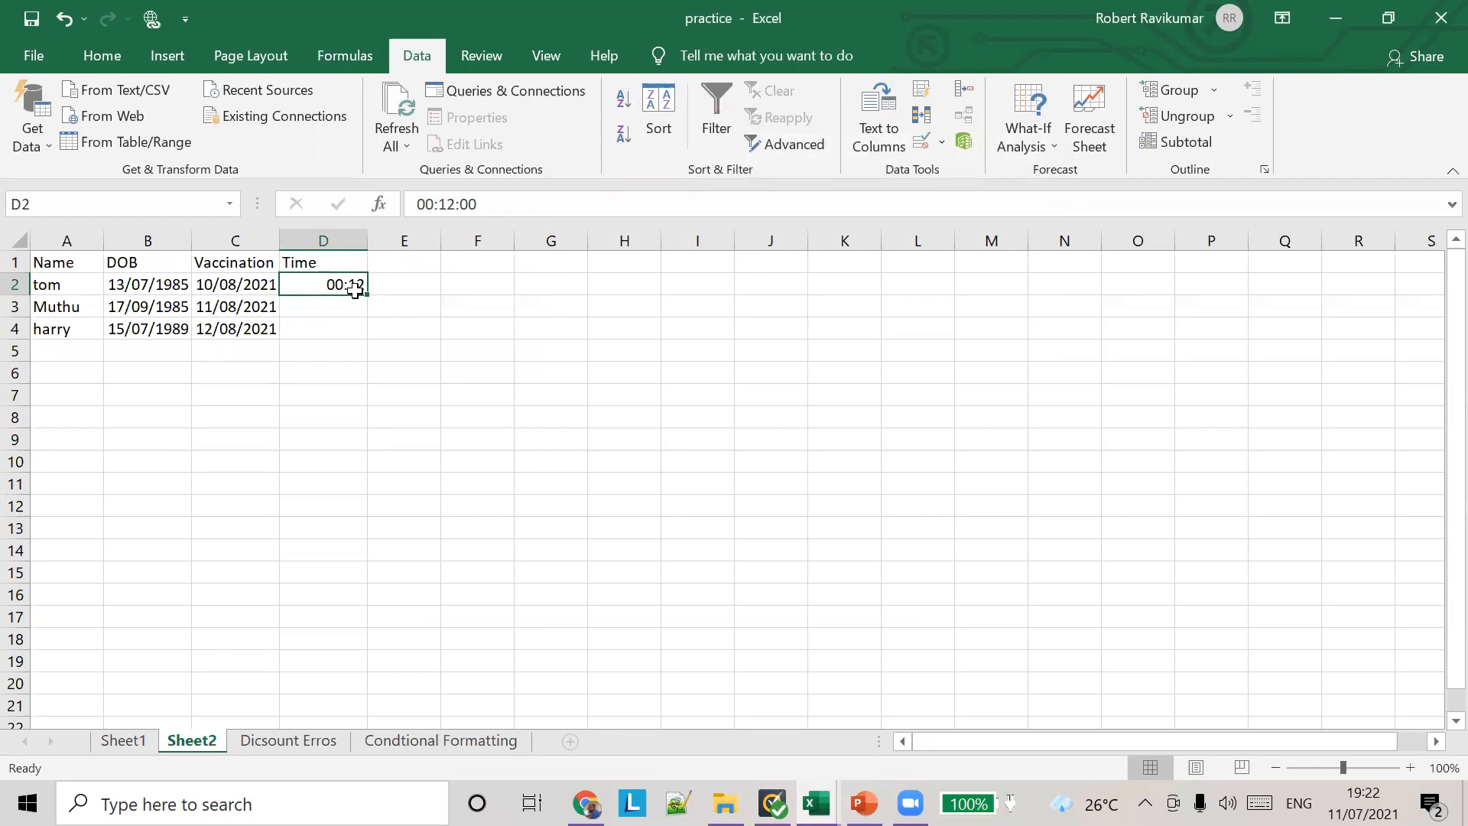
Step: Test the time rule in cell D2 by entering 12:00 and changing the entry to 00:10:00
type("12:00")
key("Tab")
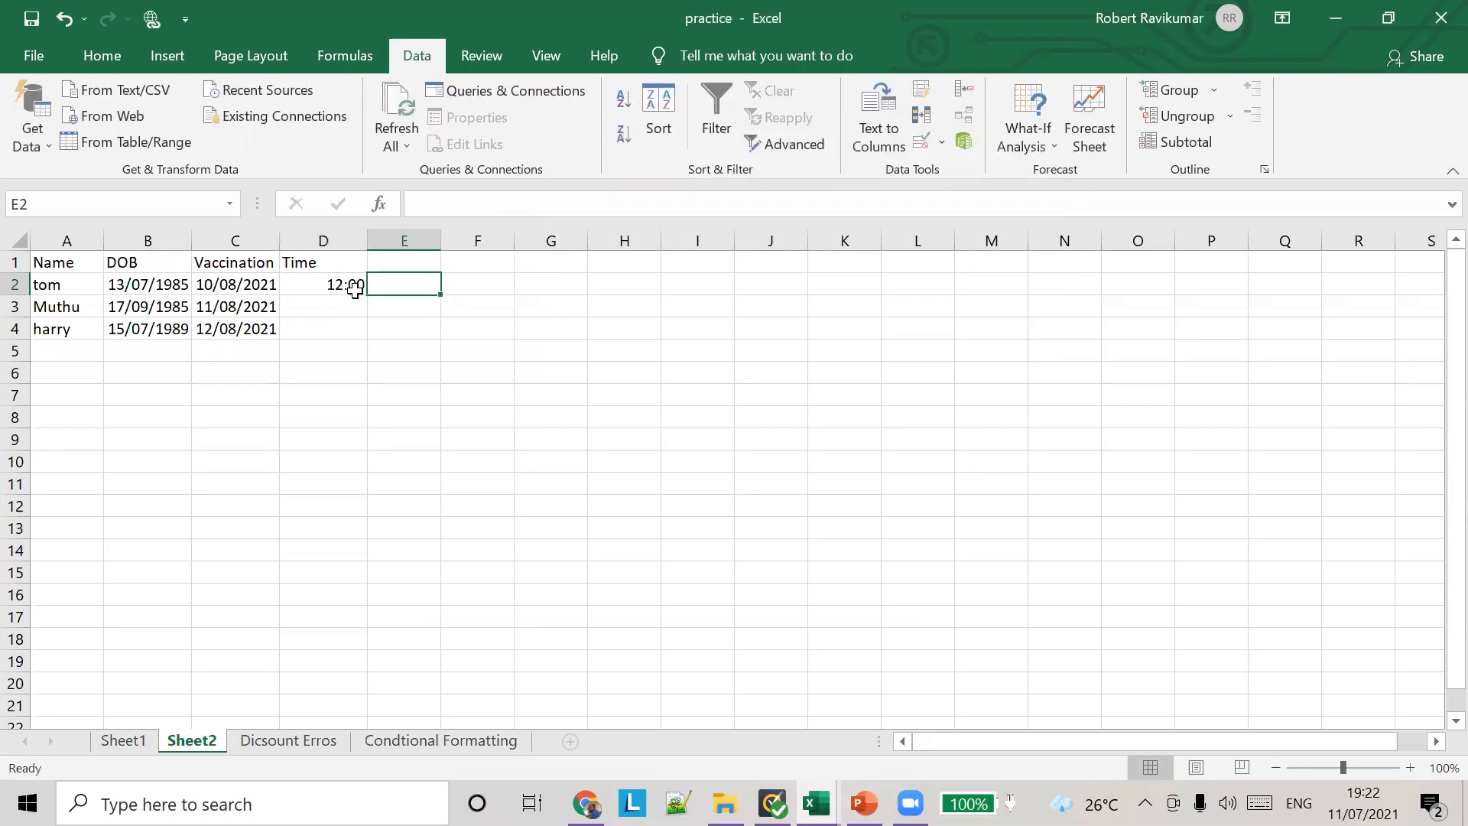
left_click(353, 286)
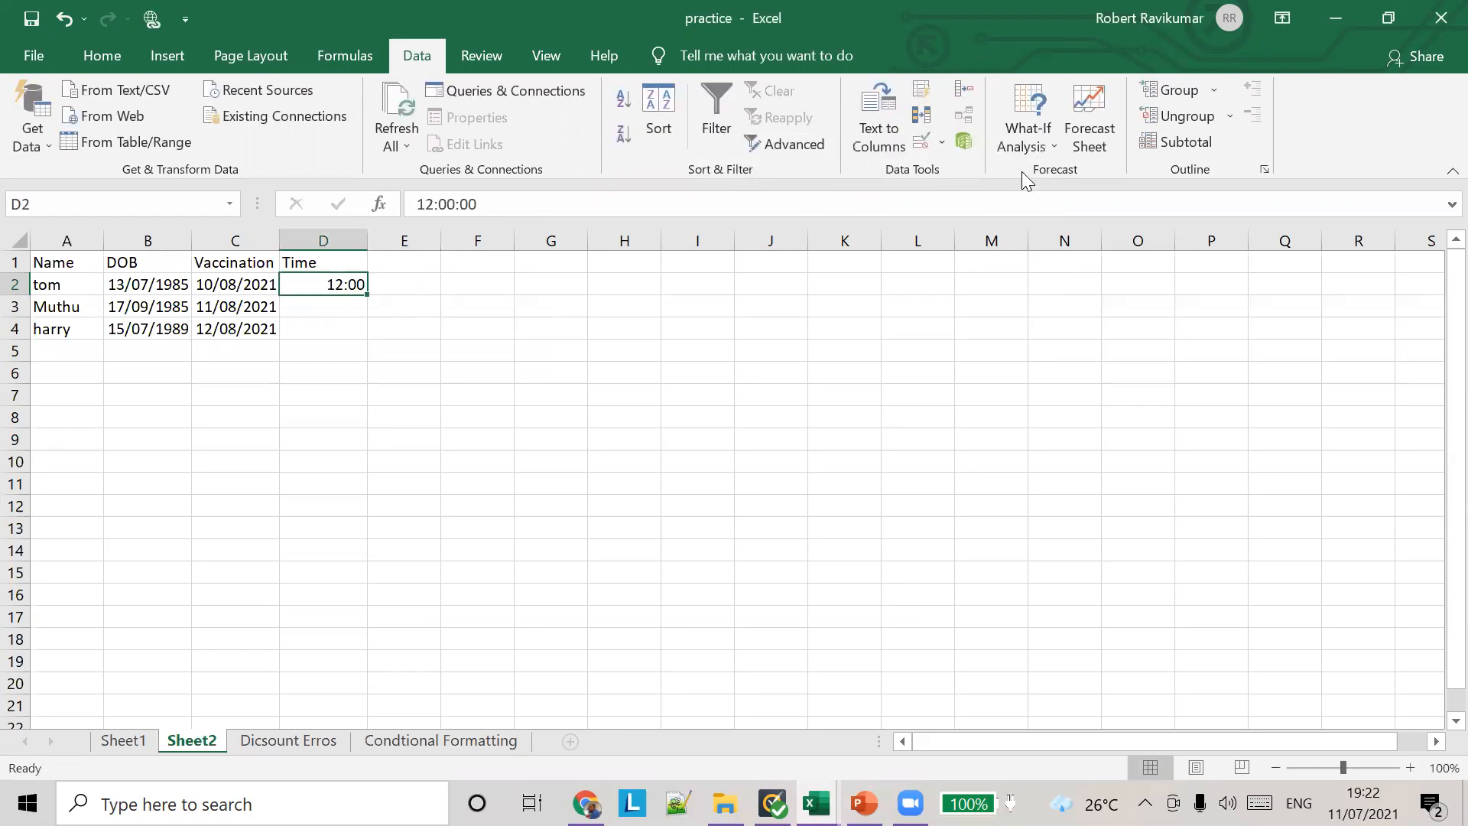
left_click(424, 205)
key("Delete")
key("BackSpace")
type("00")
key("BackSpace")
type("10")
key("Tab")
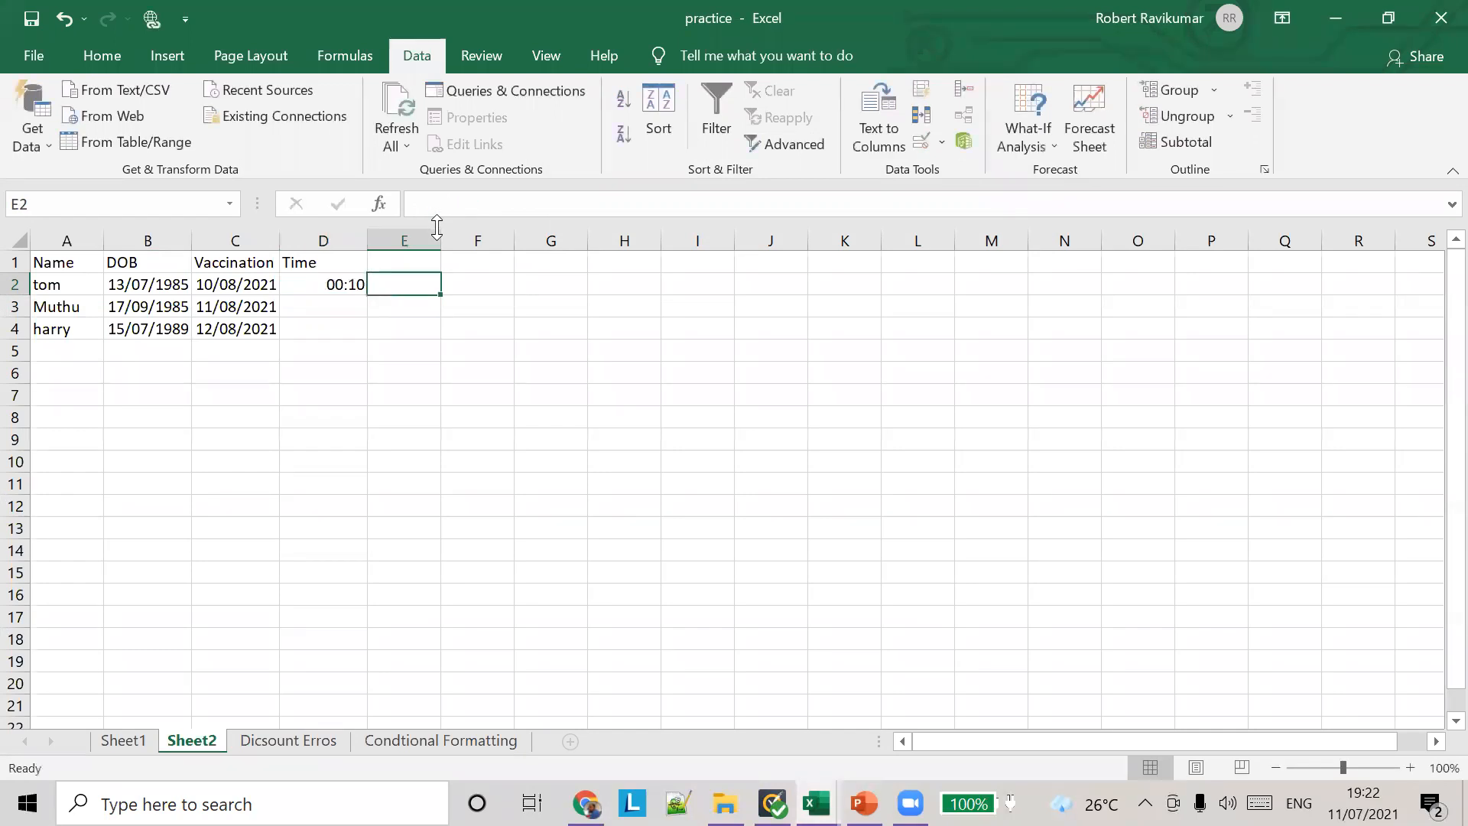
Step: Reopen the data validation settings of cell D2 to check the time rule's condition, start time and end time
left_click(344, 283)
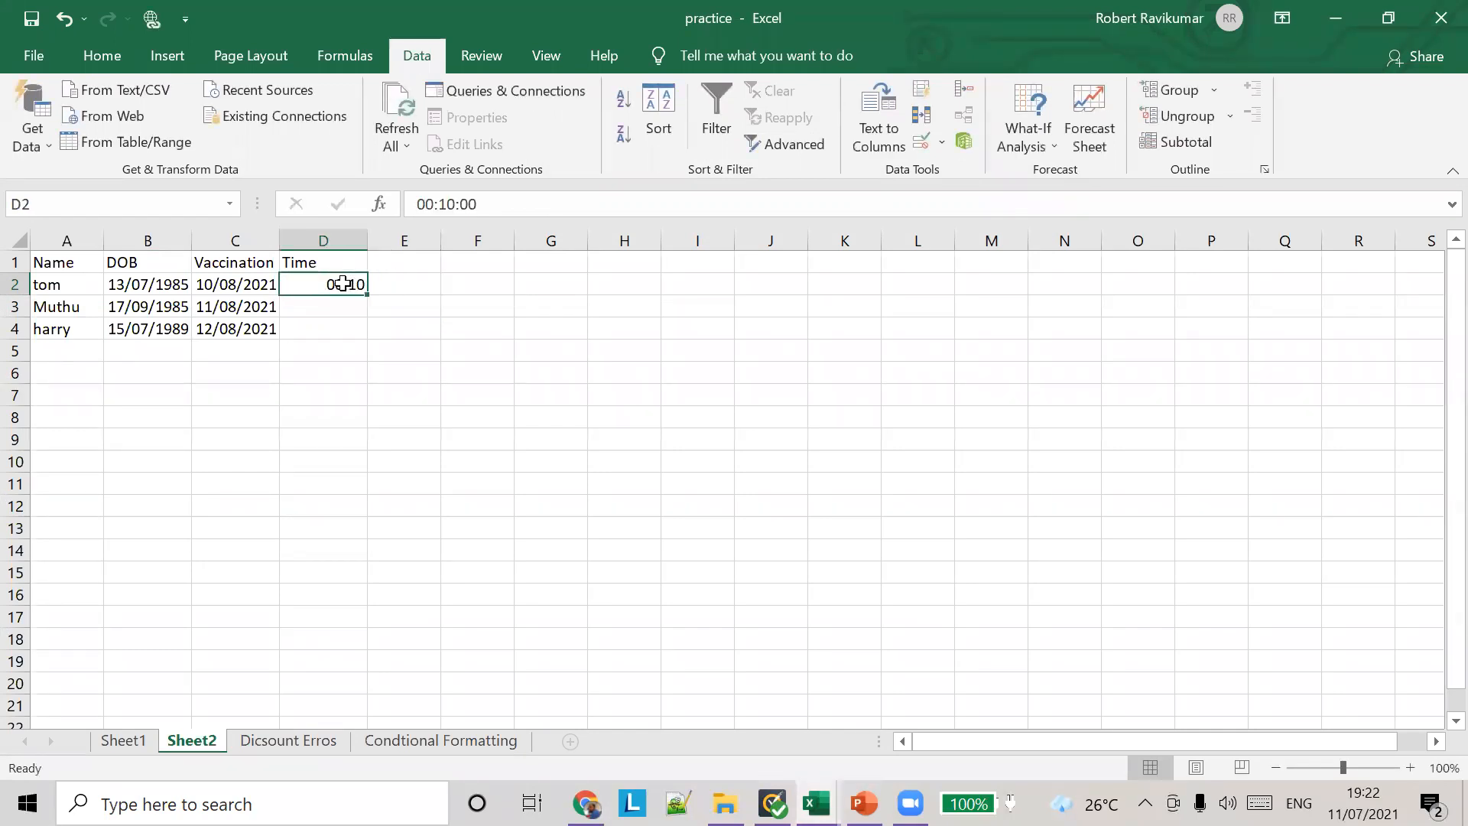
left_click(942, 144)
left_click(952, 175)
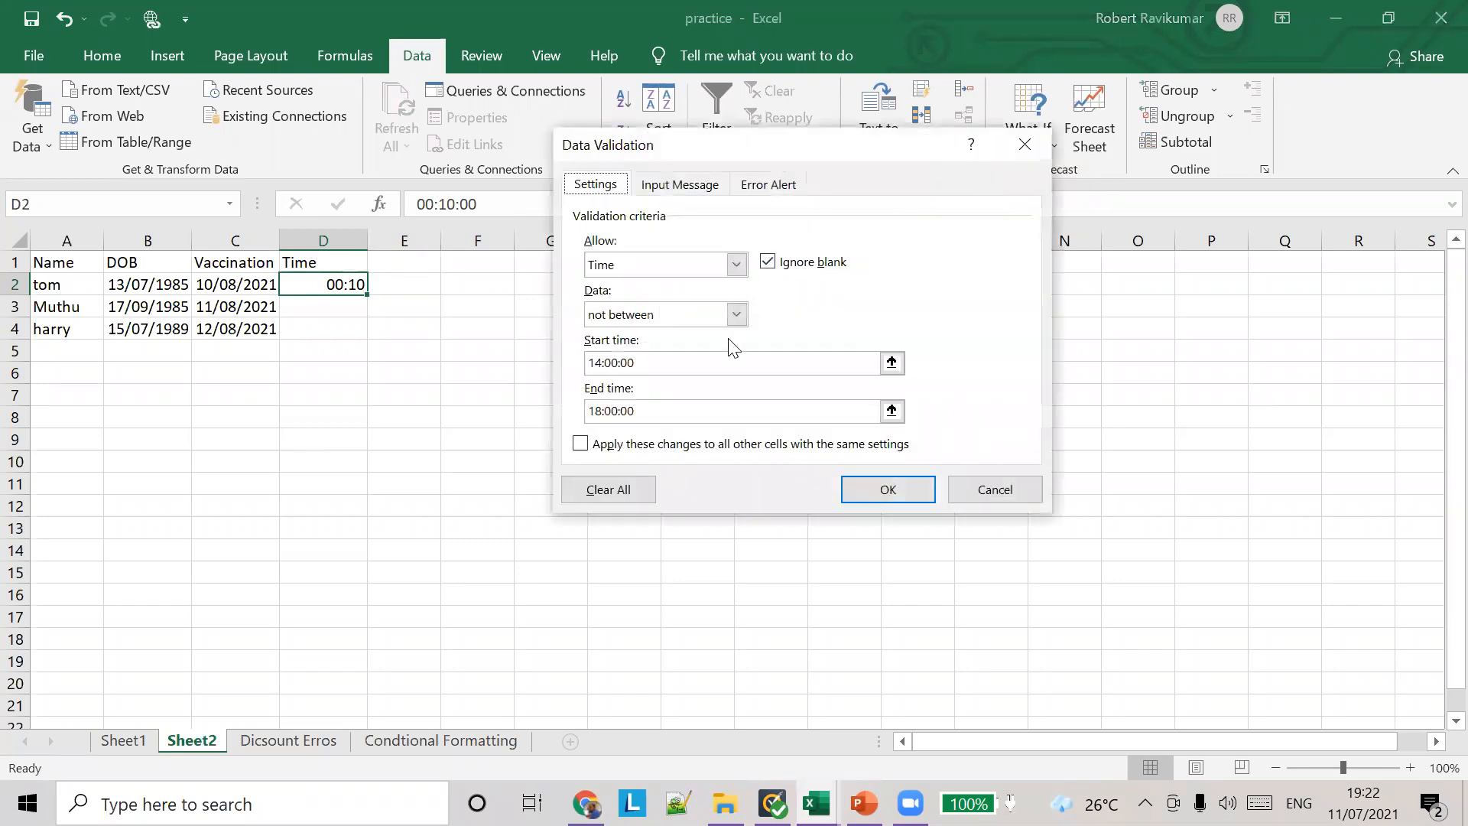
left_click(714, 362)
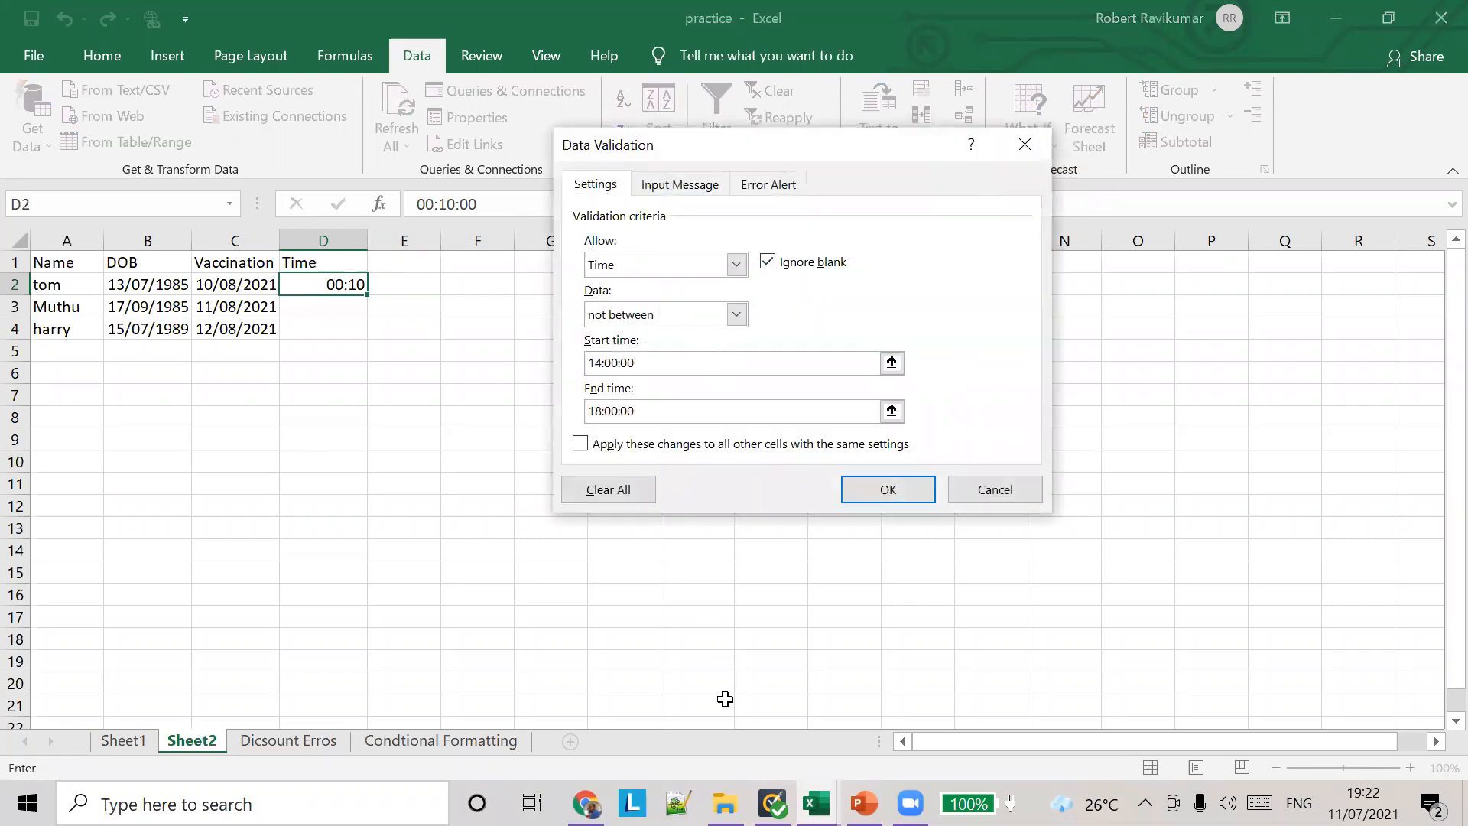
Step: Switch to File Explorer and browse to the lessaon 9 data validation folder inside the course material's Excel folder
left_click(725, 803)
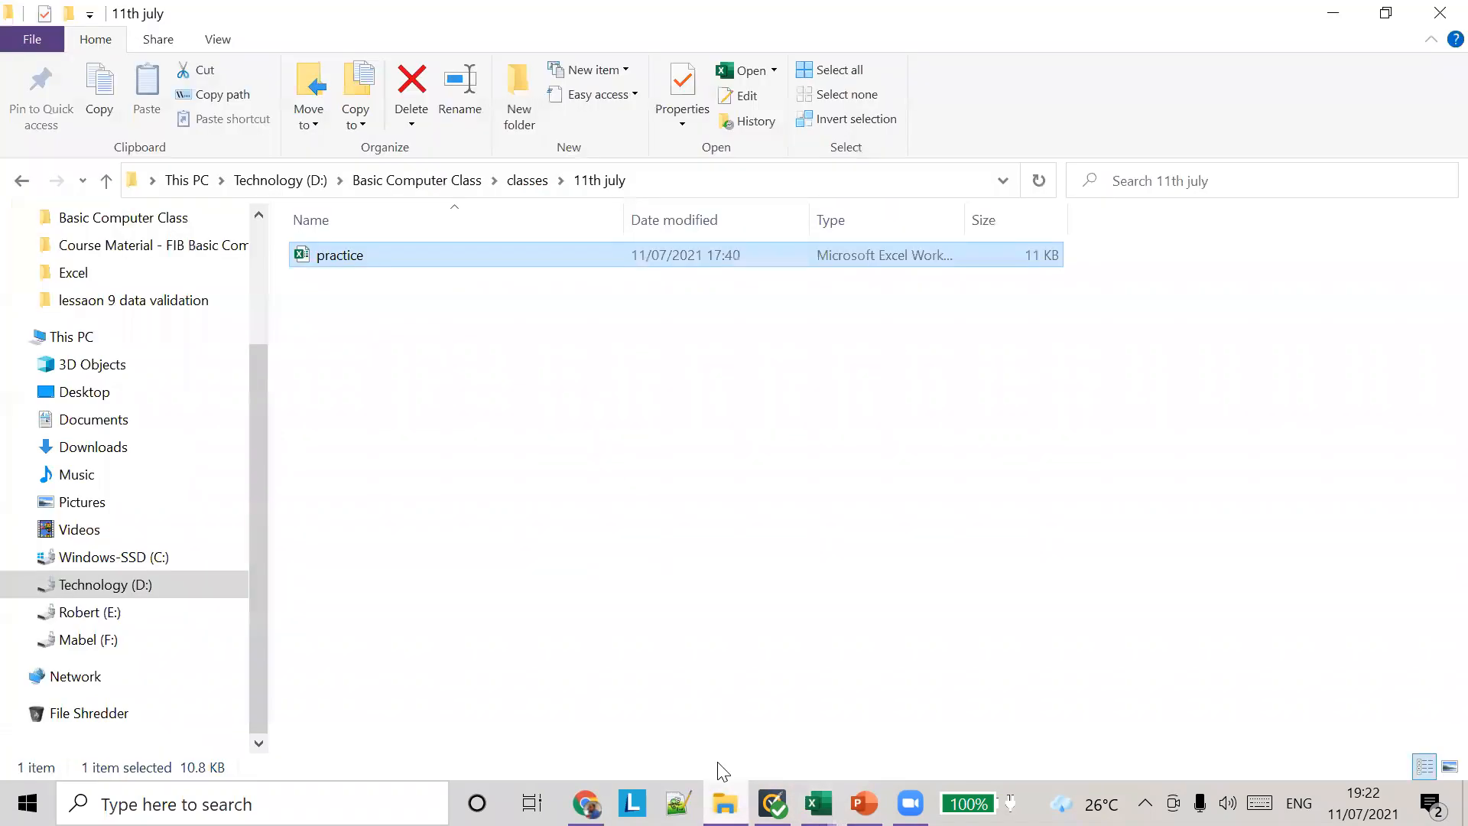
left_click(528, 181)
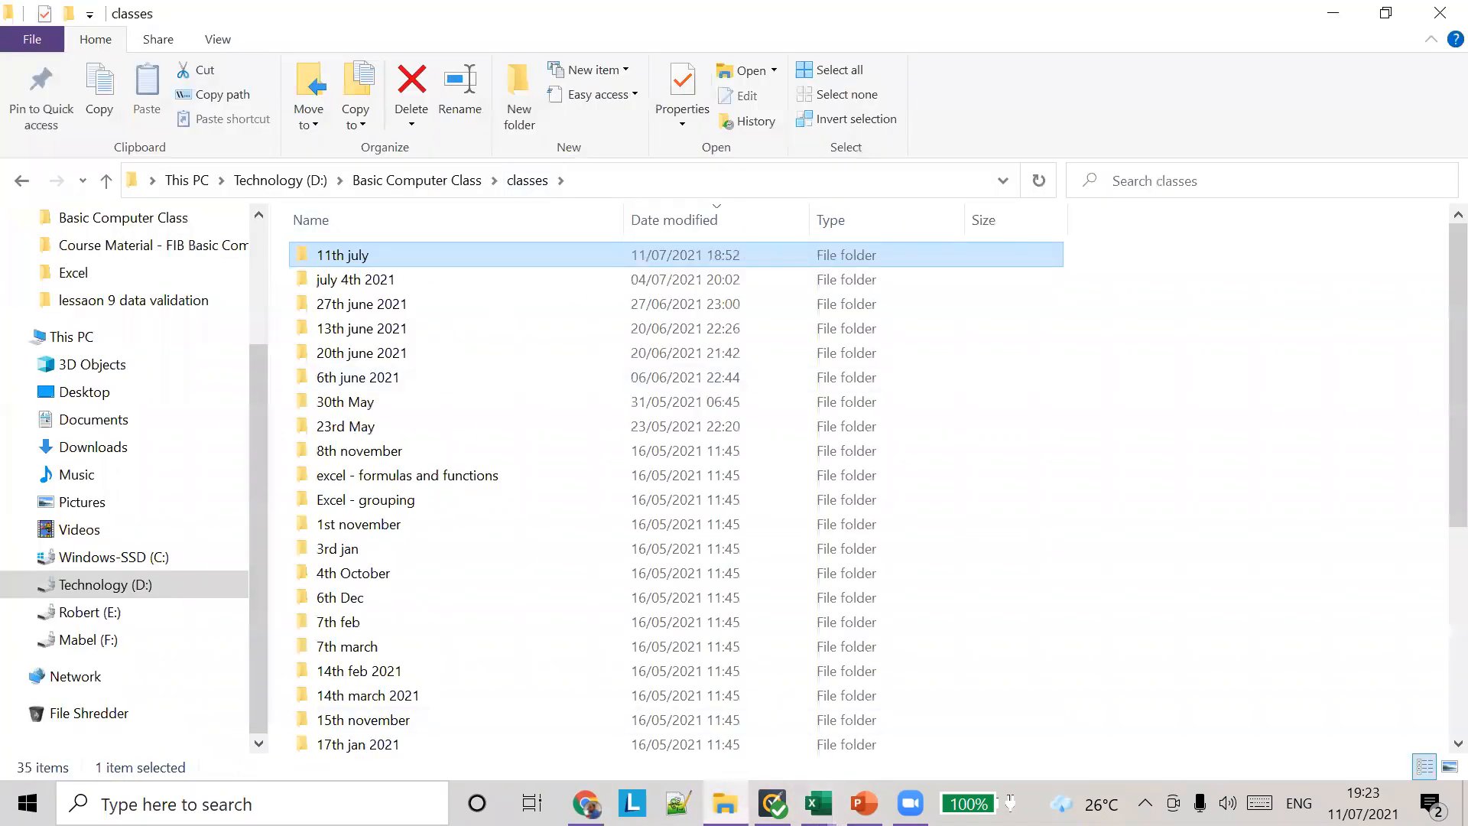
left_click(816, 803)
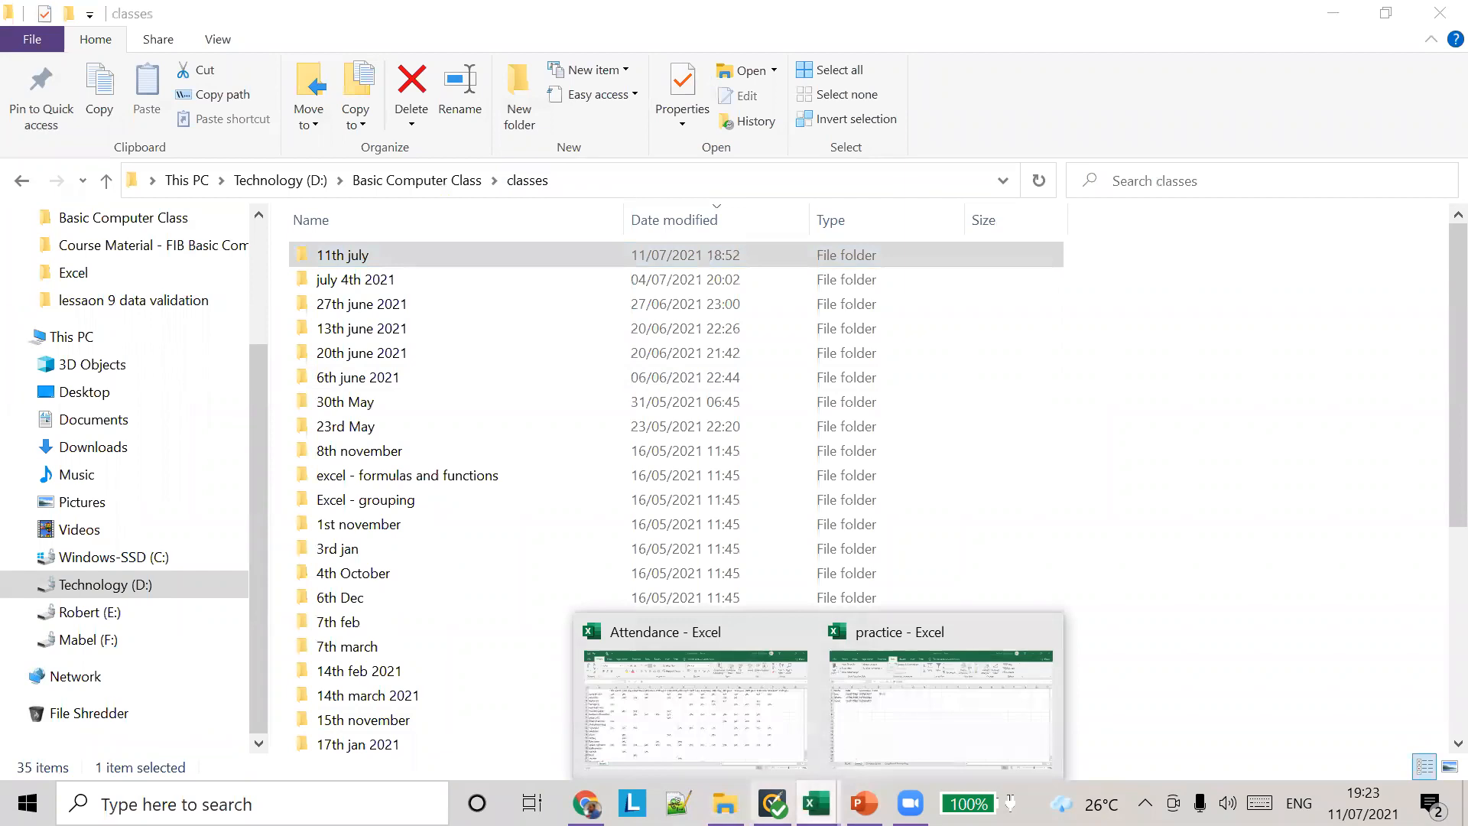
left_click(587, 803)
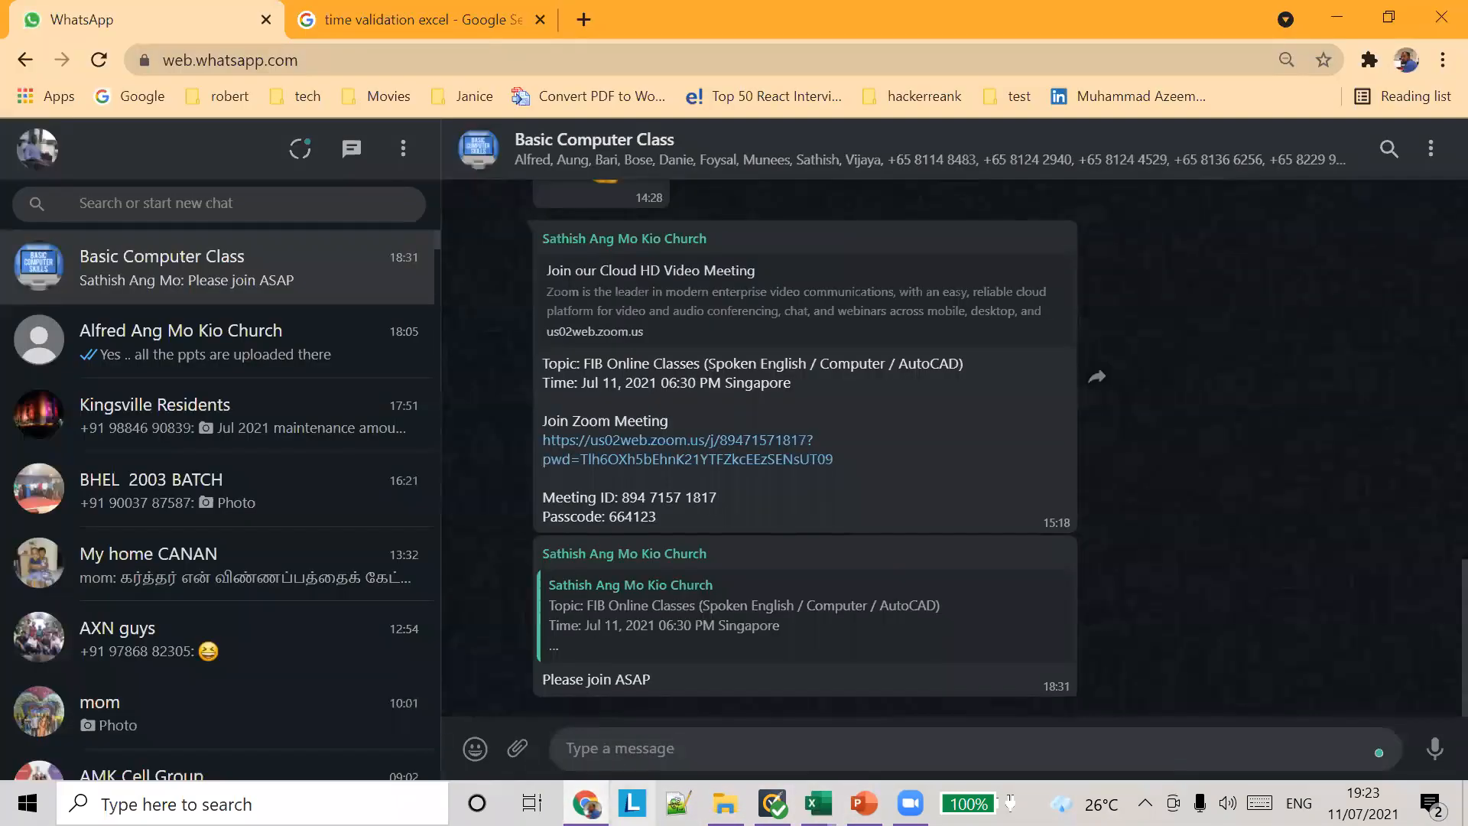
left_click(719, 798)
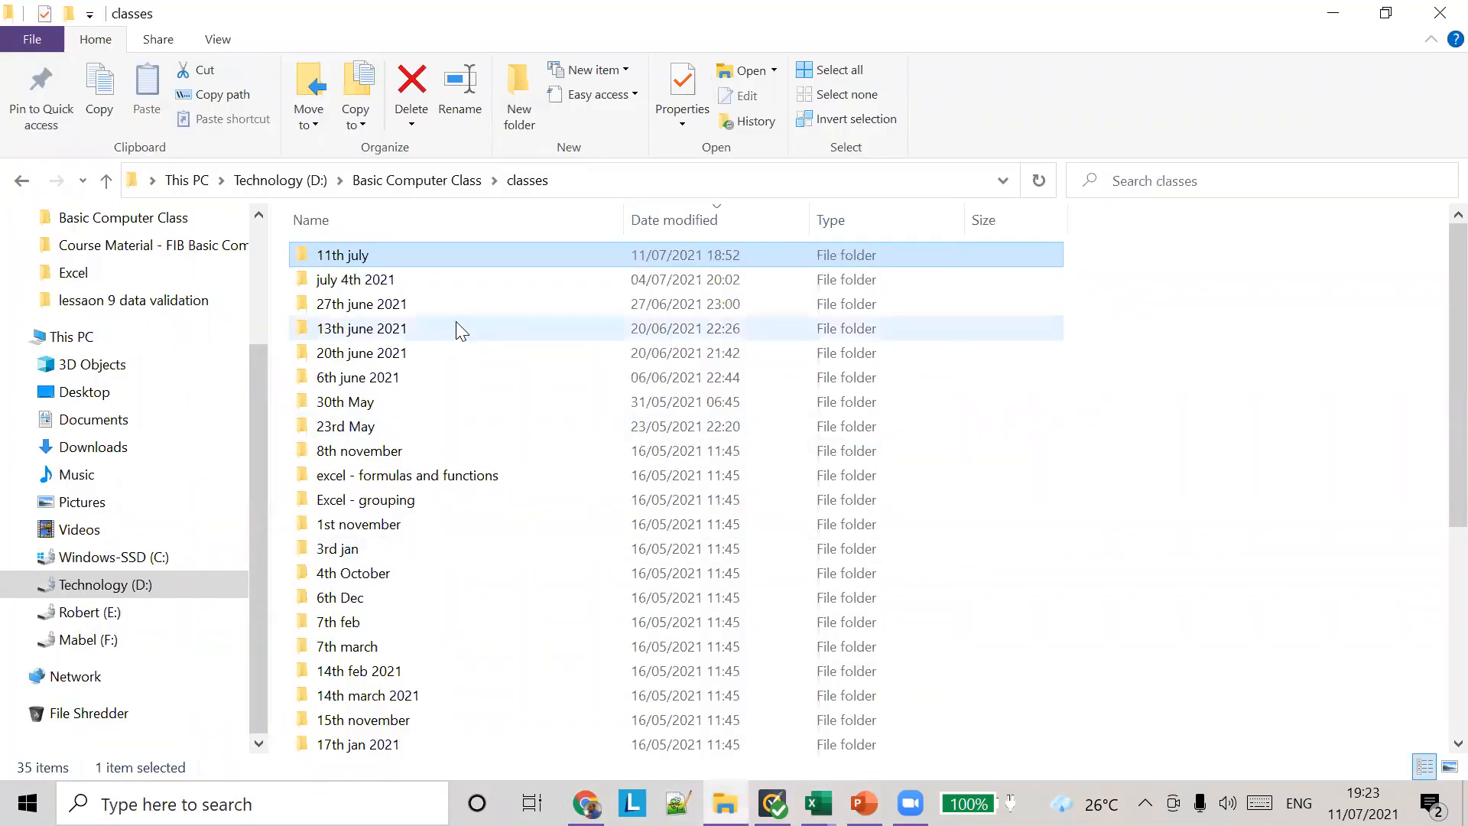
left_click(451, 182)
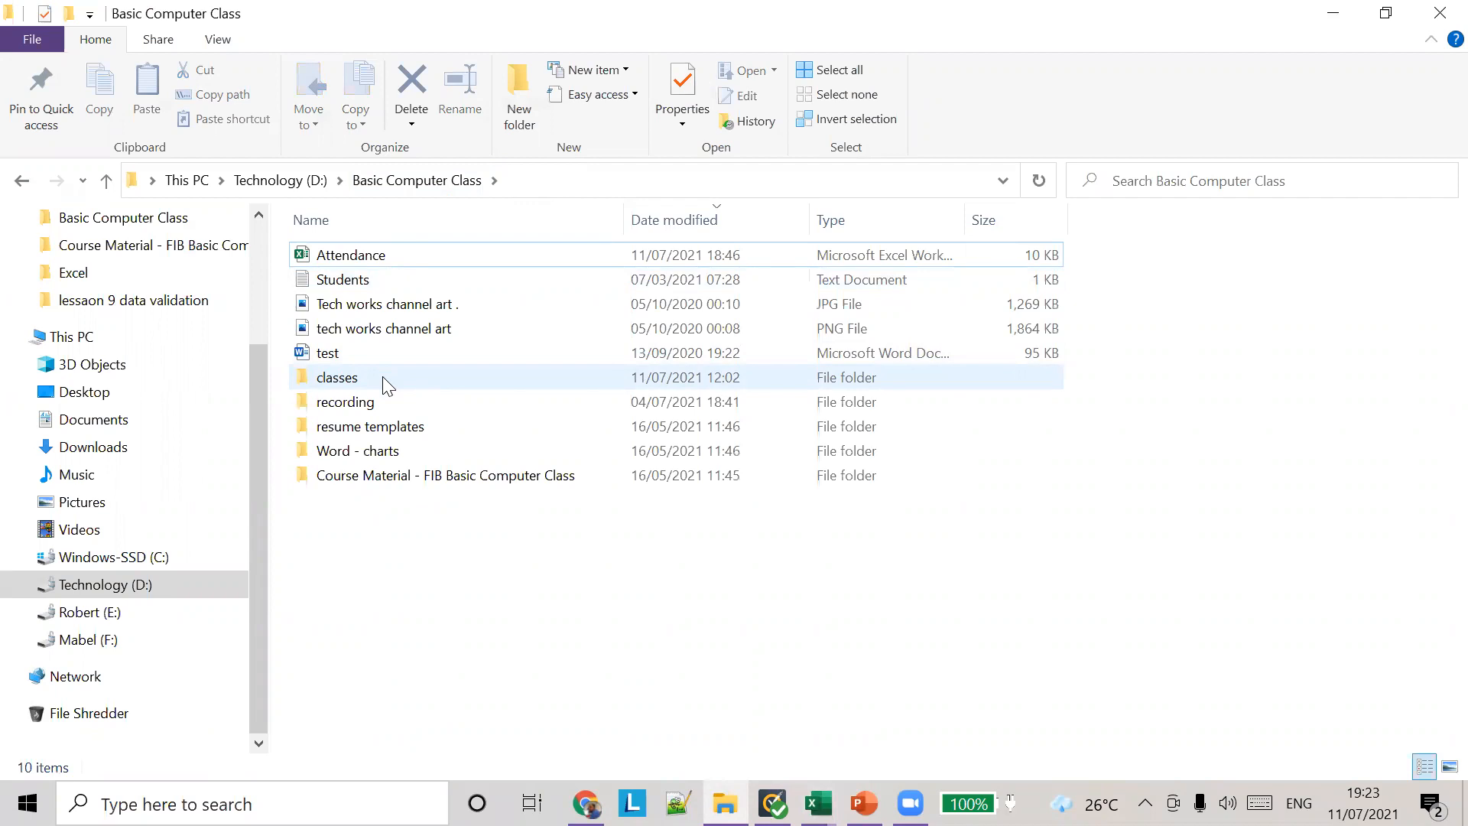
double_click(377, 475)
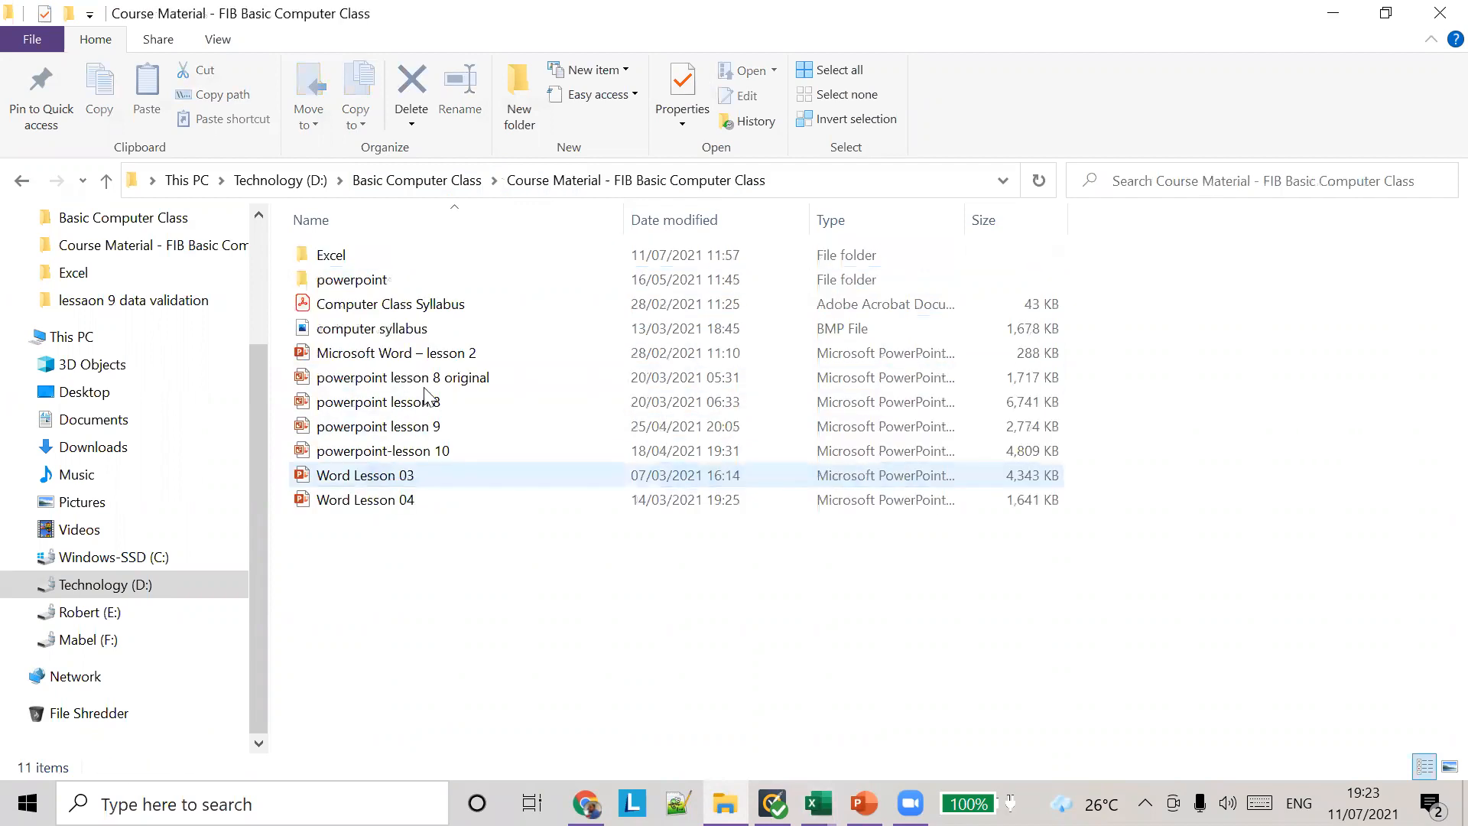
double_click(461, 259)
double_click(462, 258)
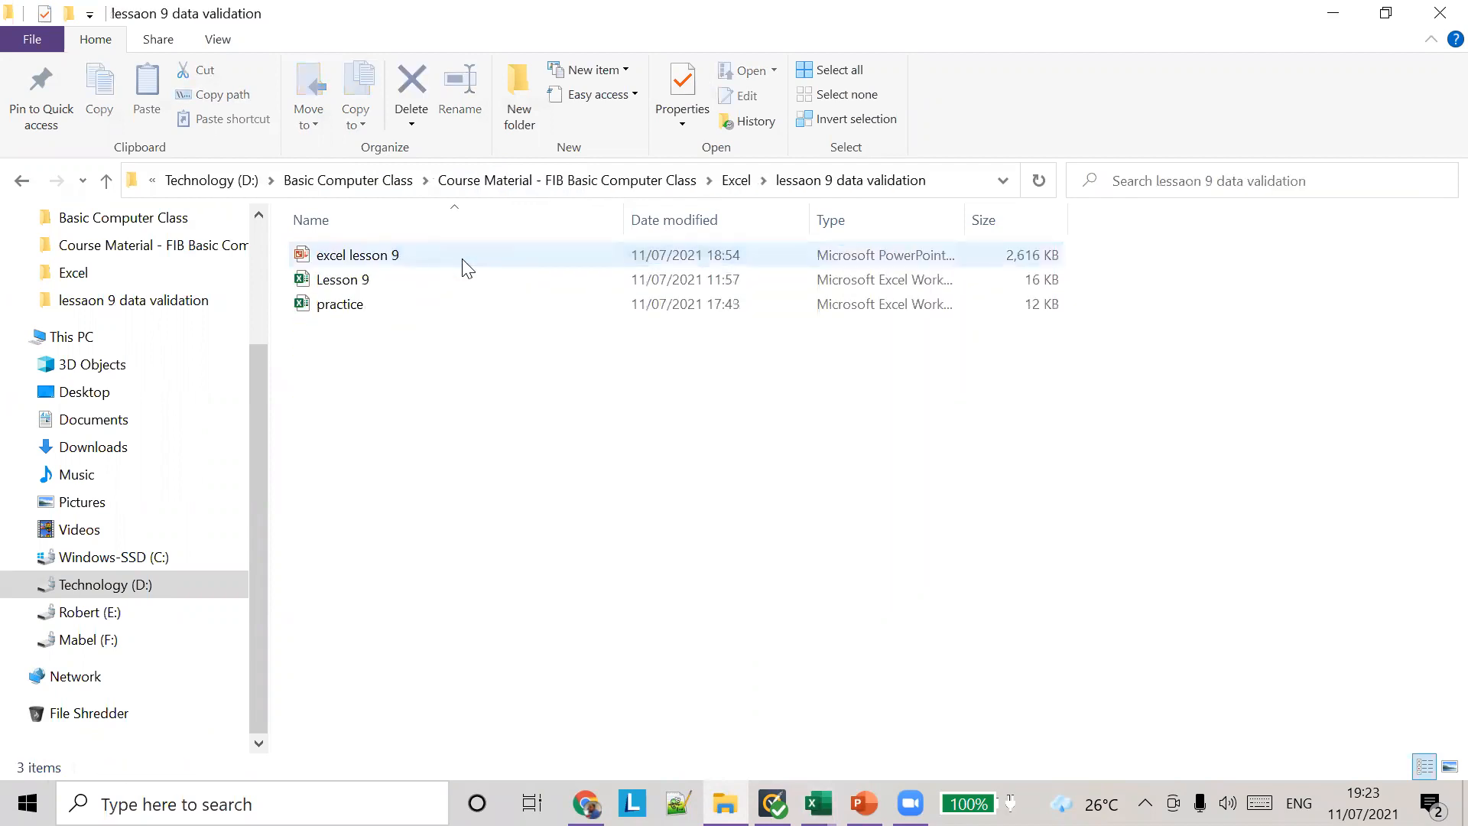
left_click(817, 803)
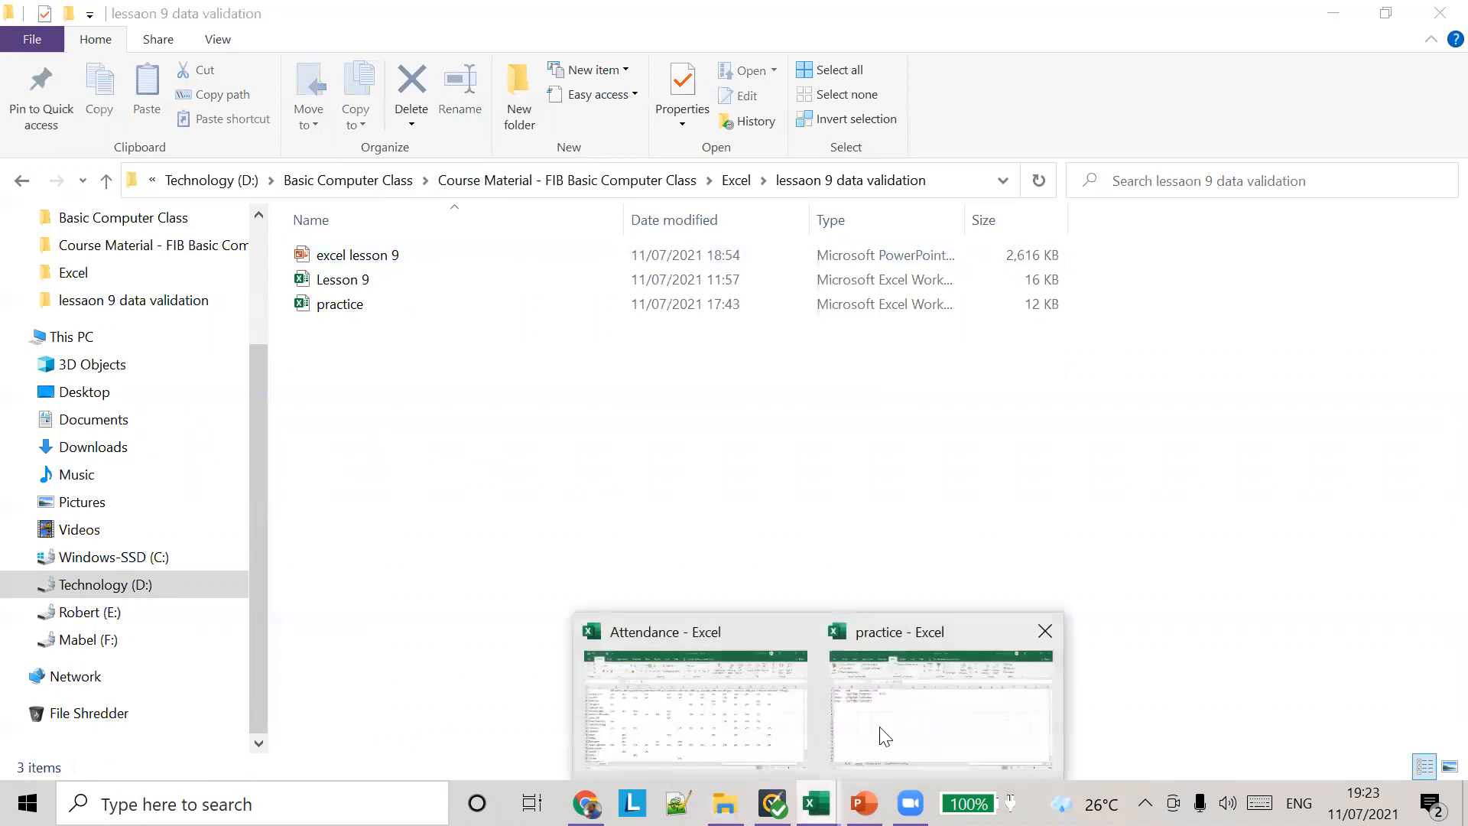
left_click(772, 803)
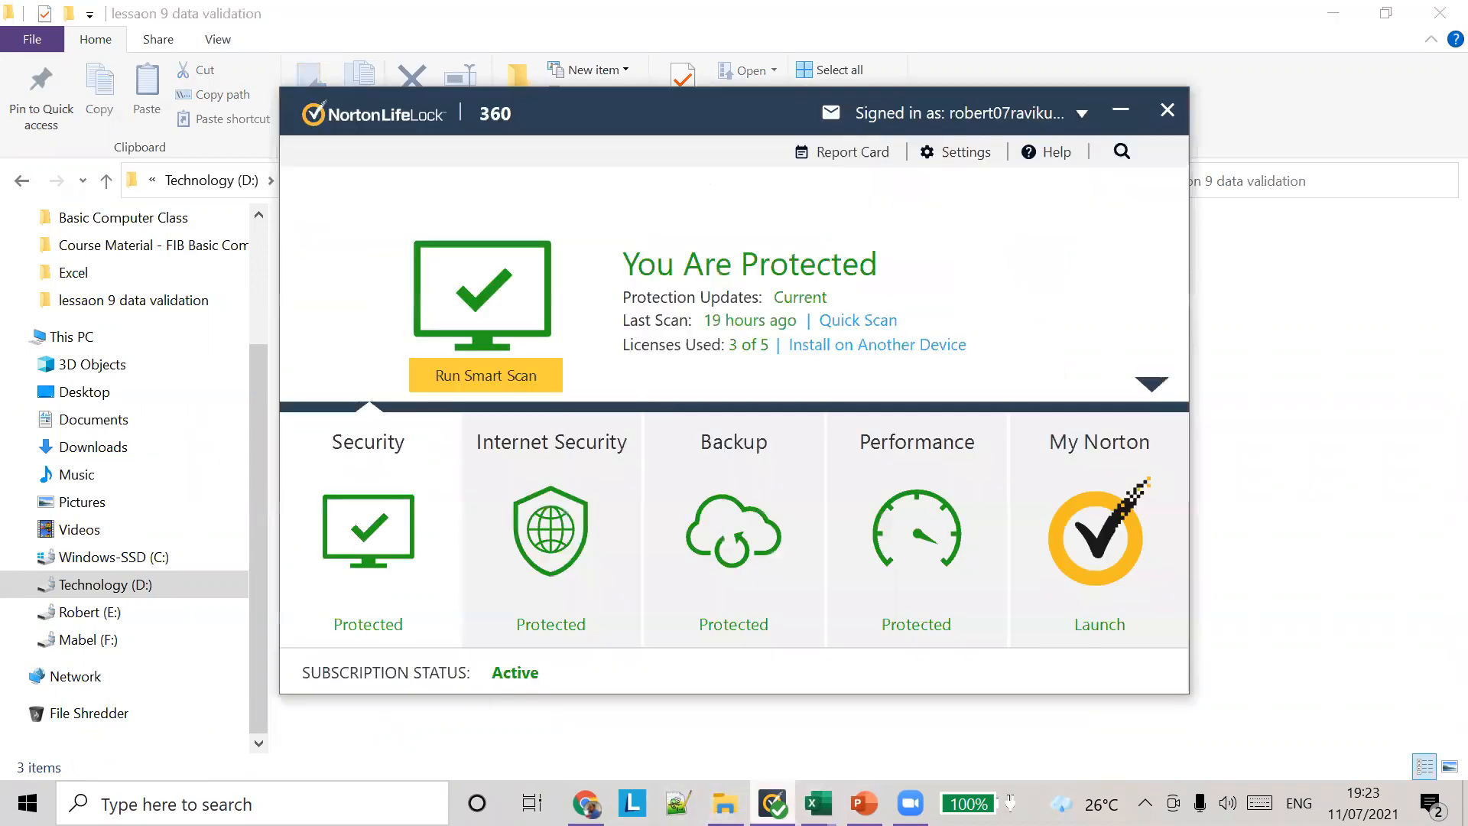
left_click(725, 803)
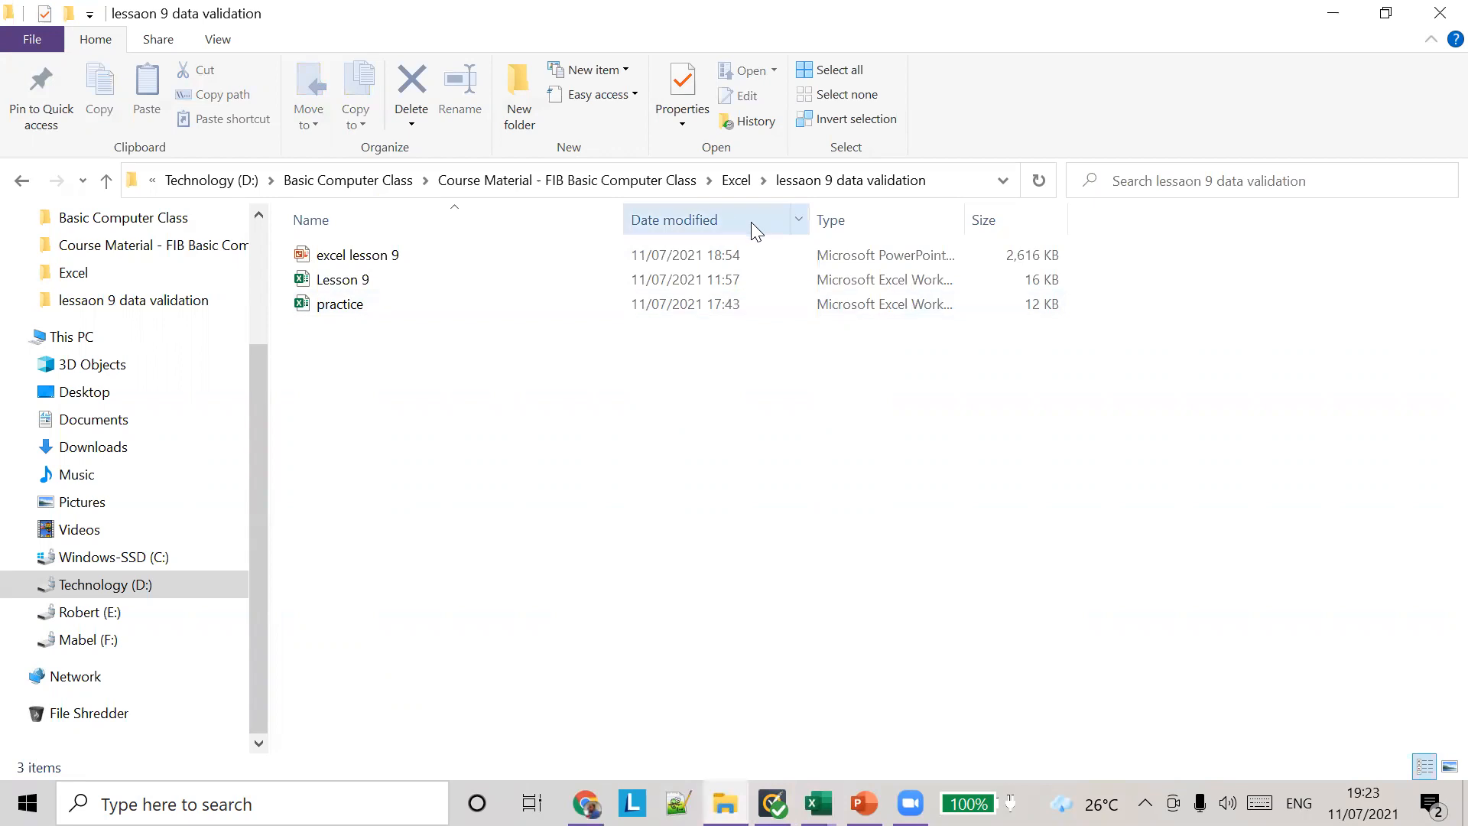
Step: Switch to the excel lesson 9 presentation in PowerPoint and start the slide show from the Exercise slide, number 12
left_click(864, 802)
key("alt+Tab")
key("alt+Tab")
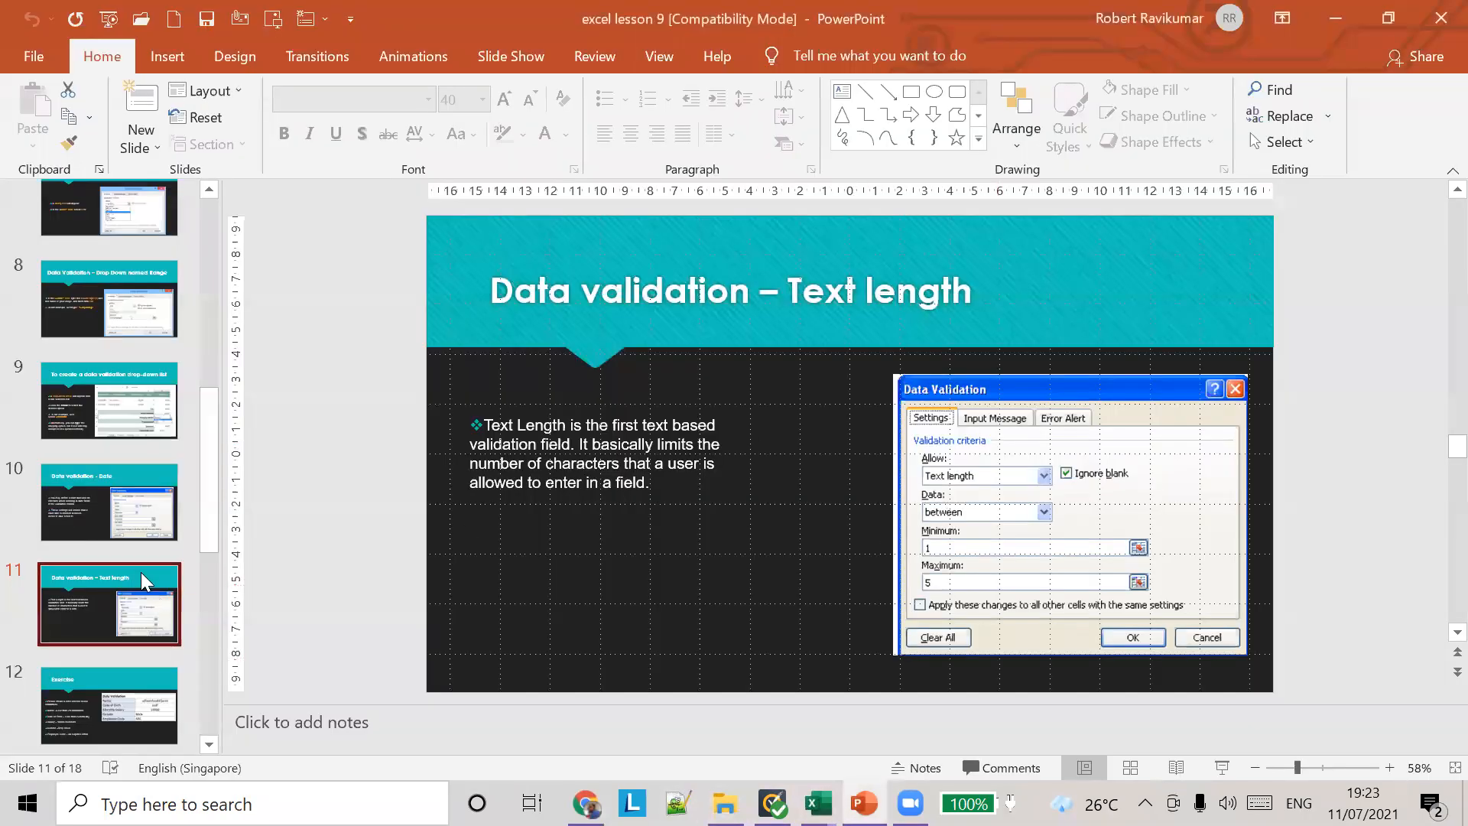
scroll(609, 556, "down", 2)
left_click(110, 415)
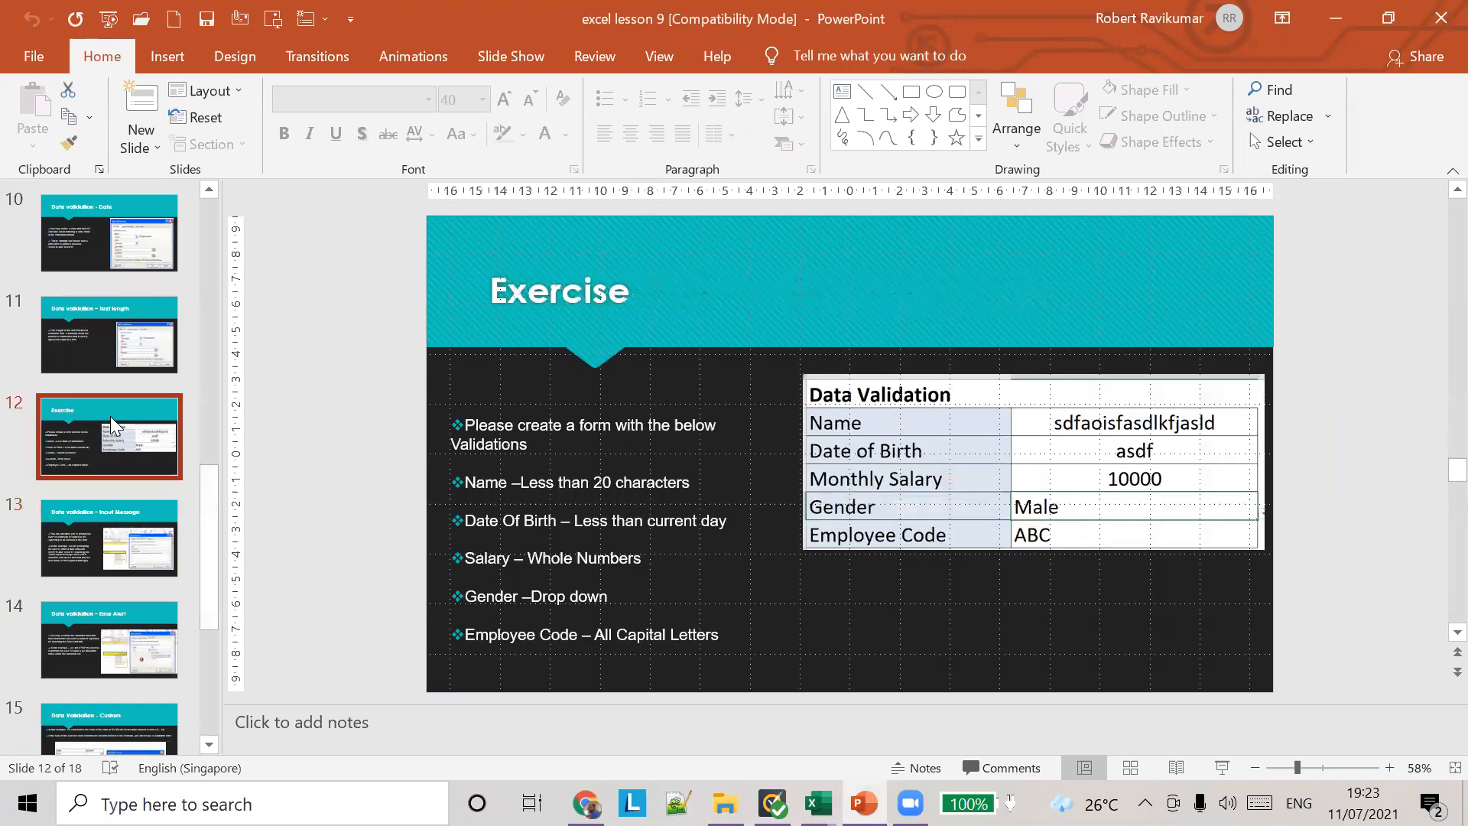
left_click(153, 314)
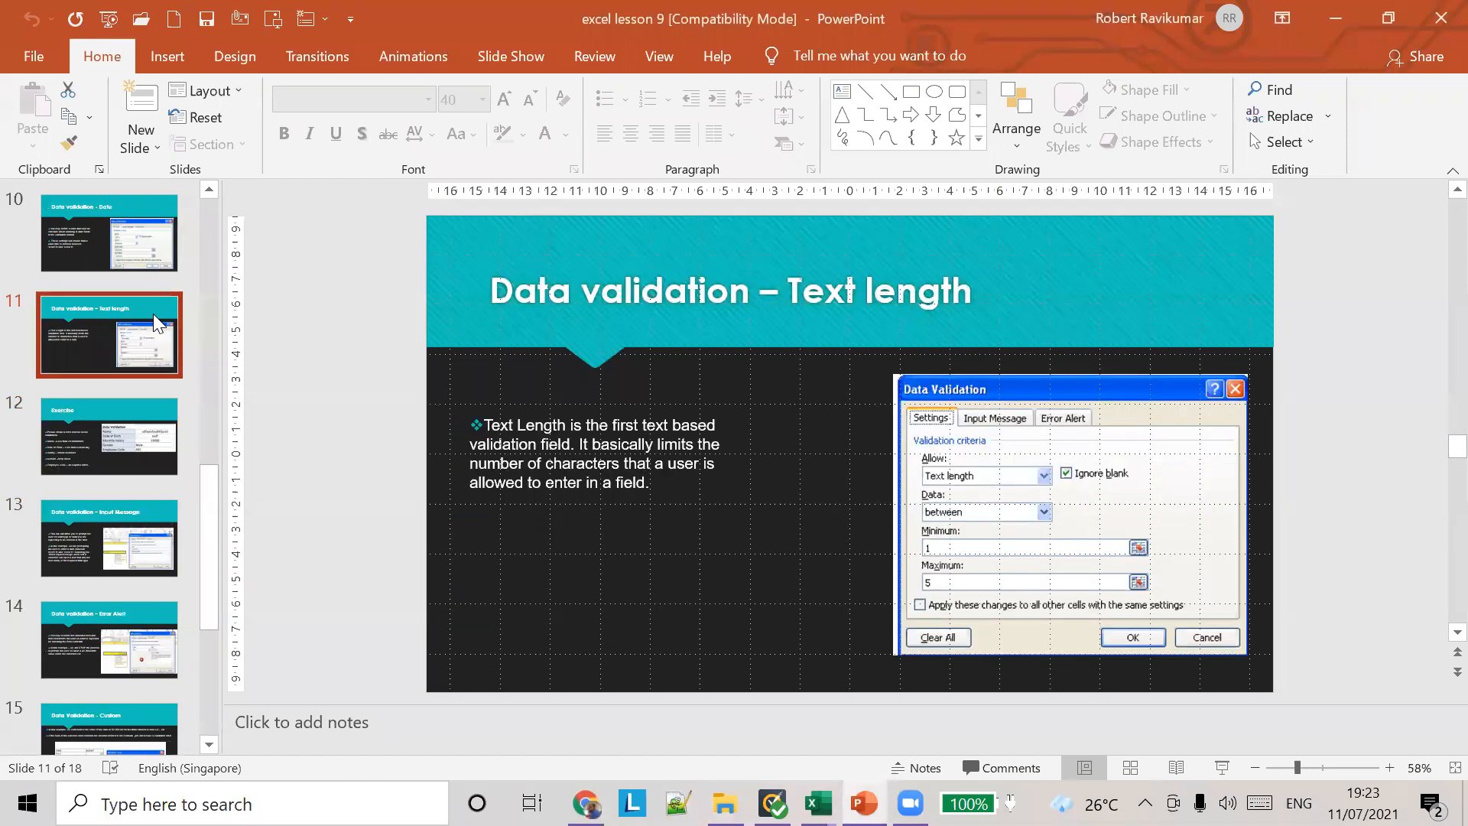
left_click(147, 410)
left_click(143, 347)
left_click(124, 425)
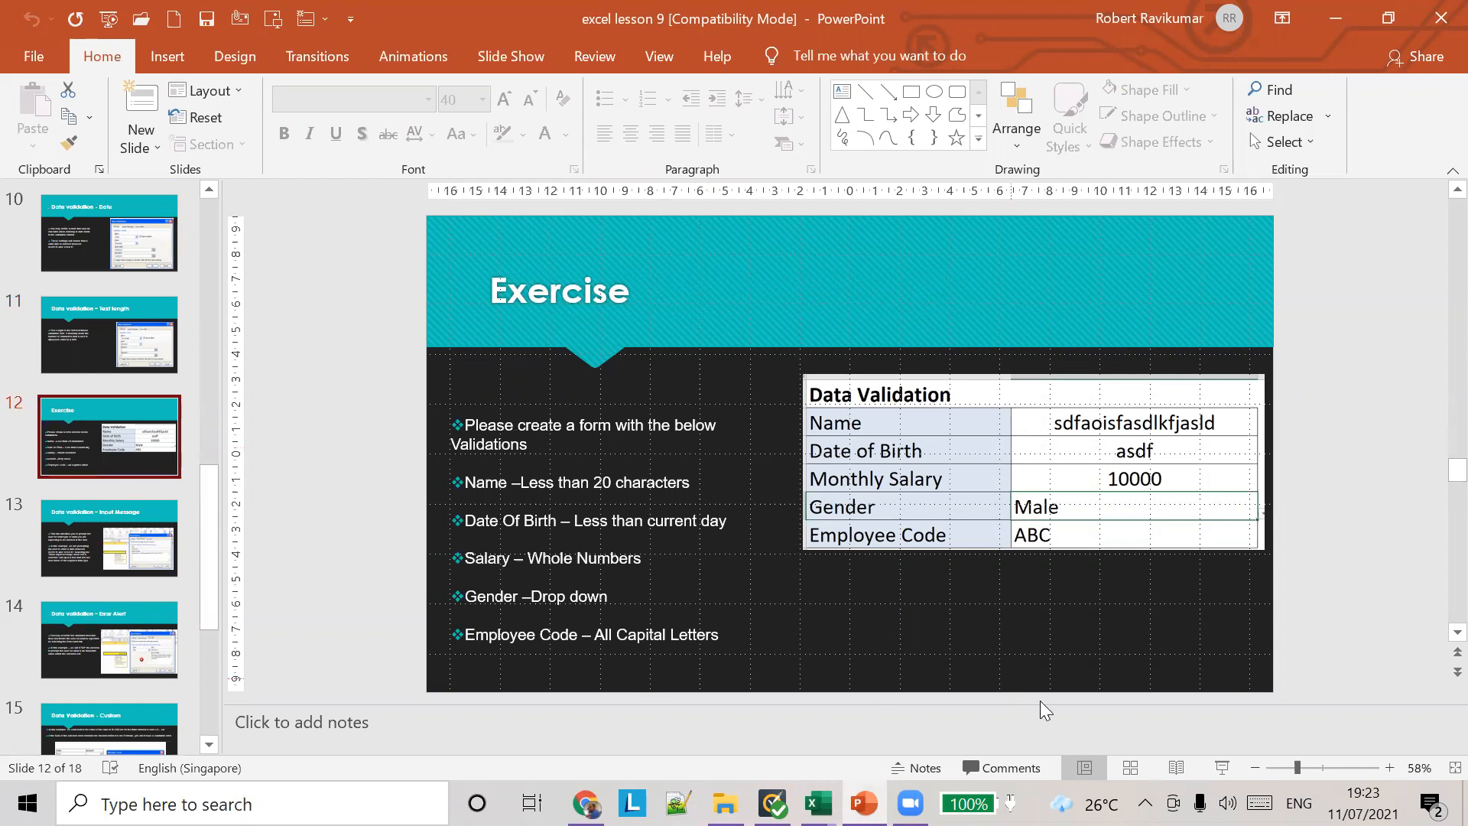
left_click(1221, 768)
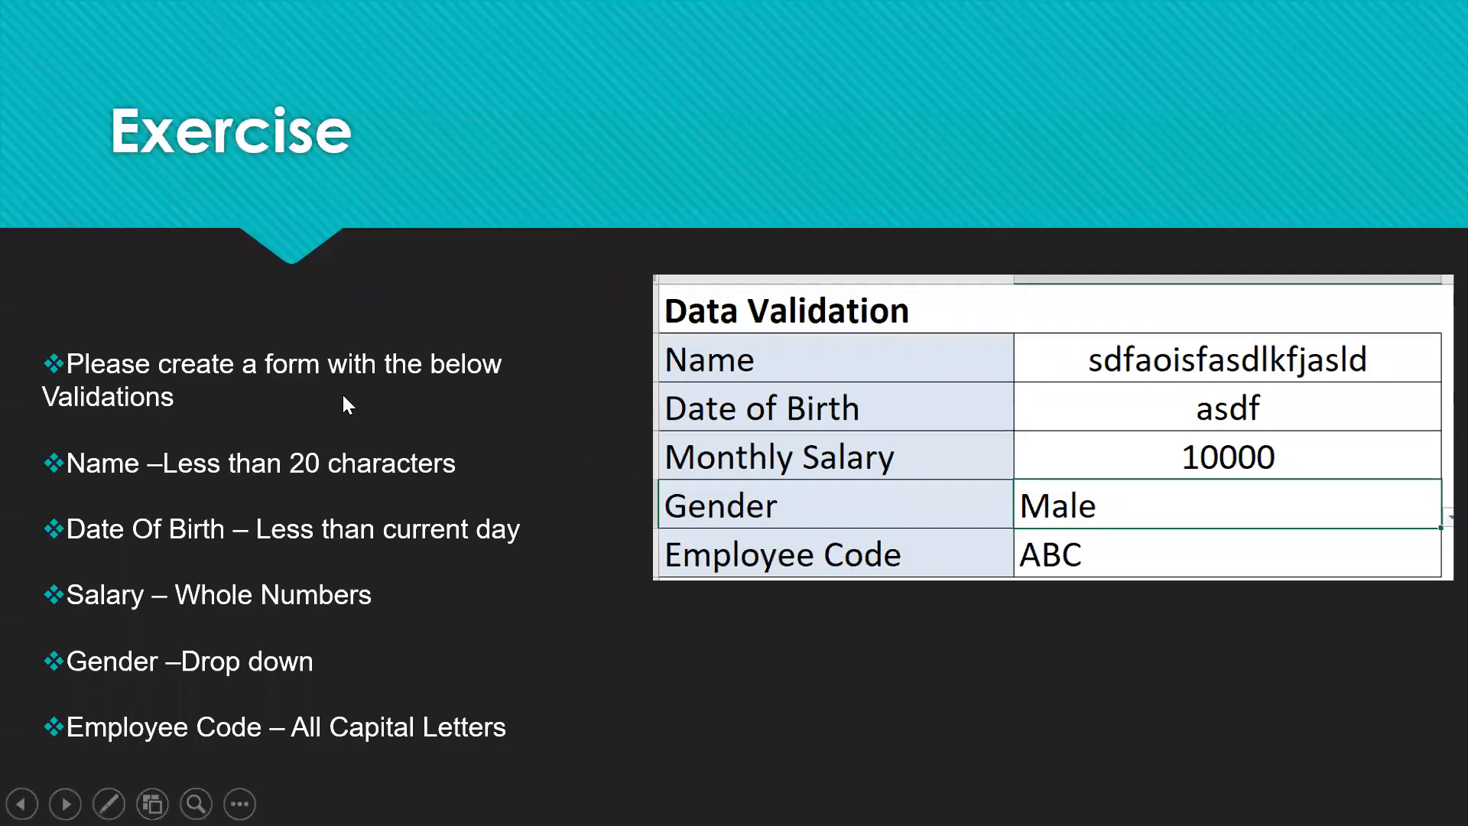
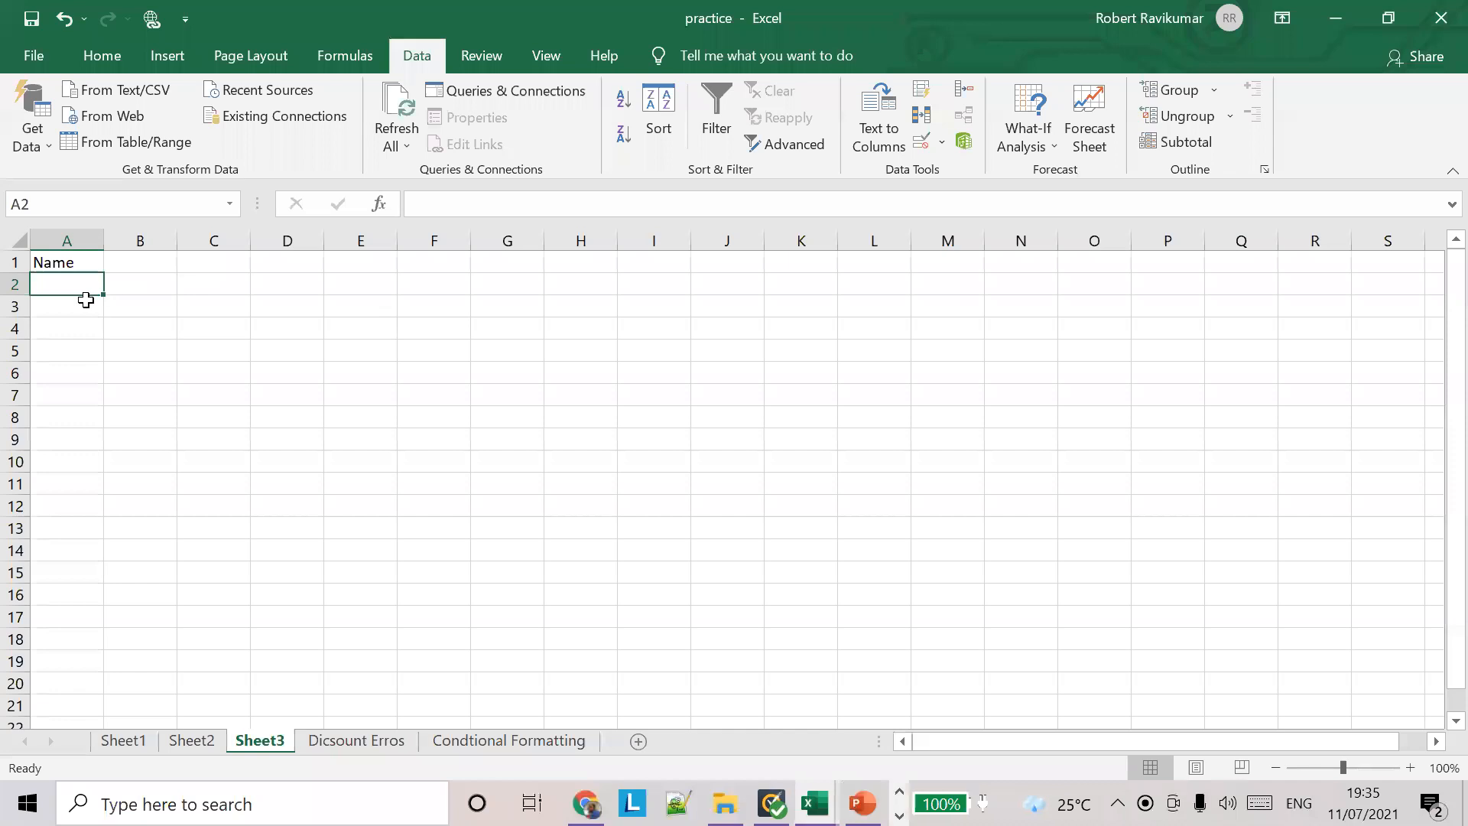
Step: Label cell A2 as DOB and switch to PowerPoint to check the remaining form fields on the Exercise slide
type("Dat")
key("BackSpace")
key("BackSpace")
type("OB")
key("Return")
key("alt+Tab")
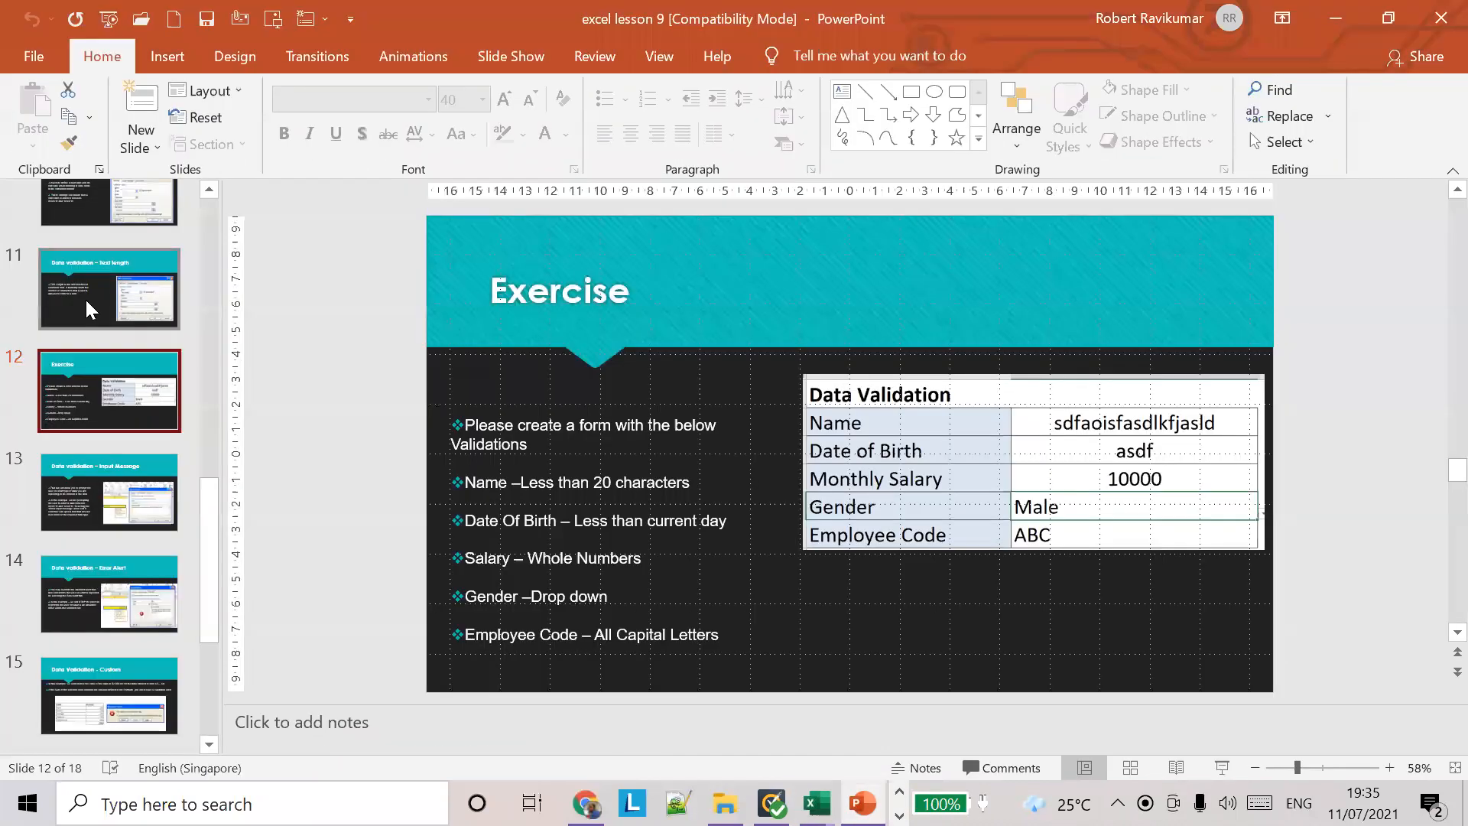
Step: Switch back to Excel and label cell A3 as Salary, checking the field against the Exercise slide in PowerPoint
key("alt+Tab")
type("MOnth")
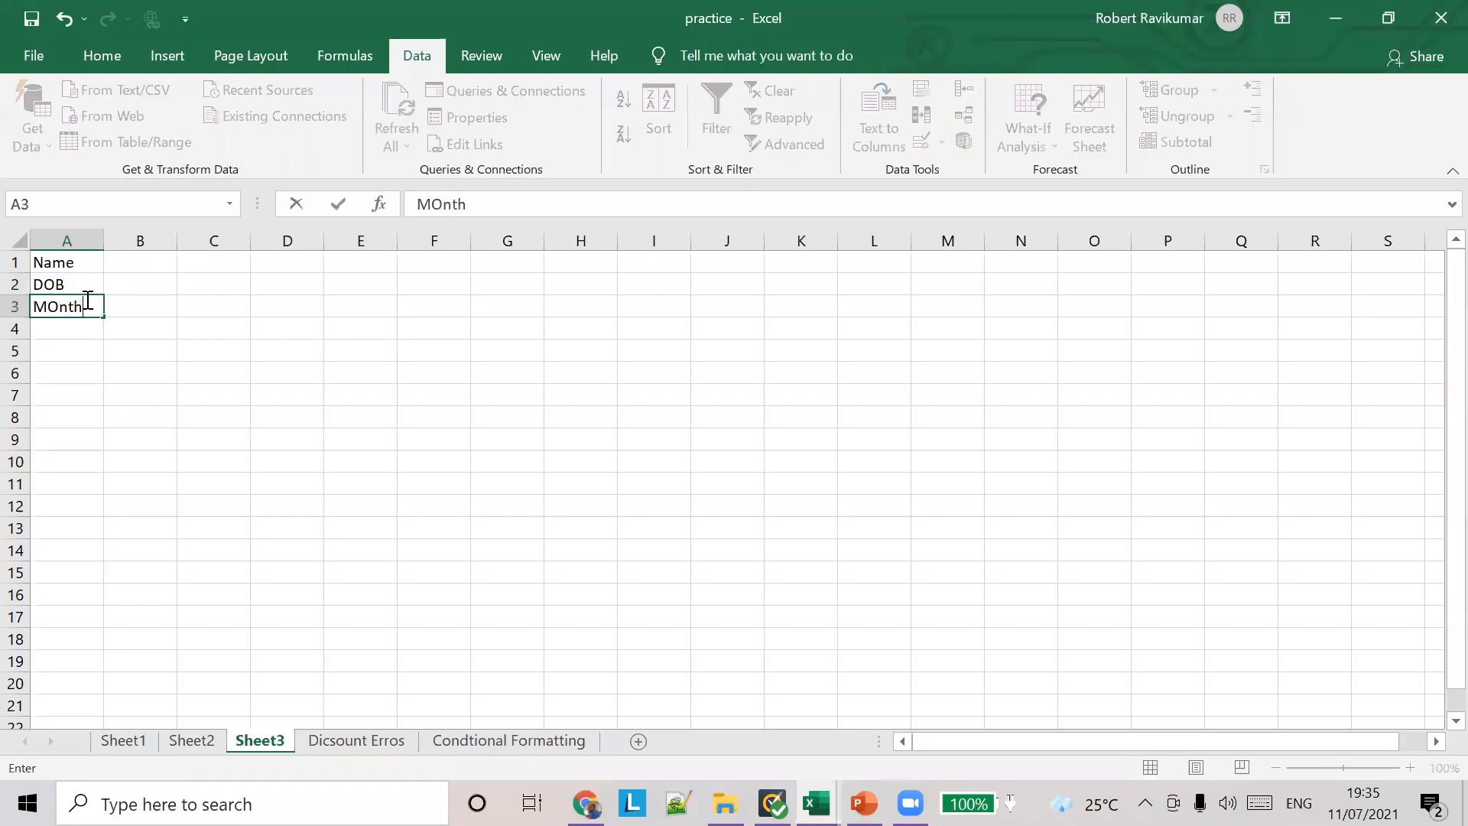
key("BackSpace")
key("BackSpace")
key("BackSpace")
key("BackSpace")
key("BackSpace")
key("BackSpace")
key("BackSpace")
type("Slarlary")
key("alt+Tab")
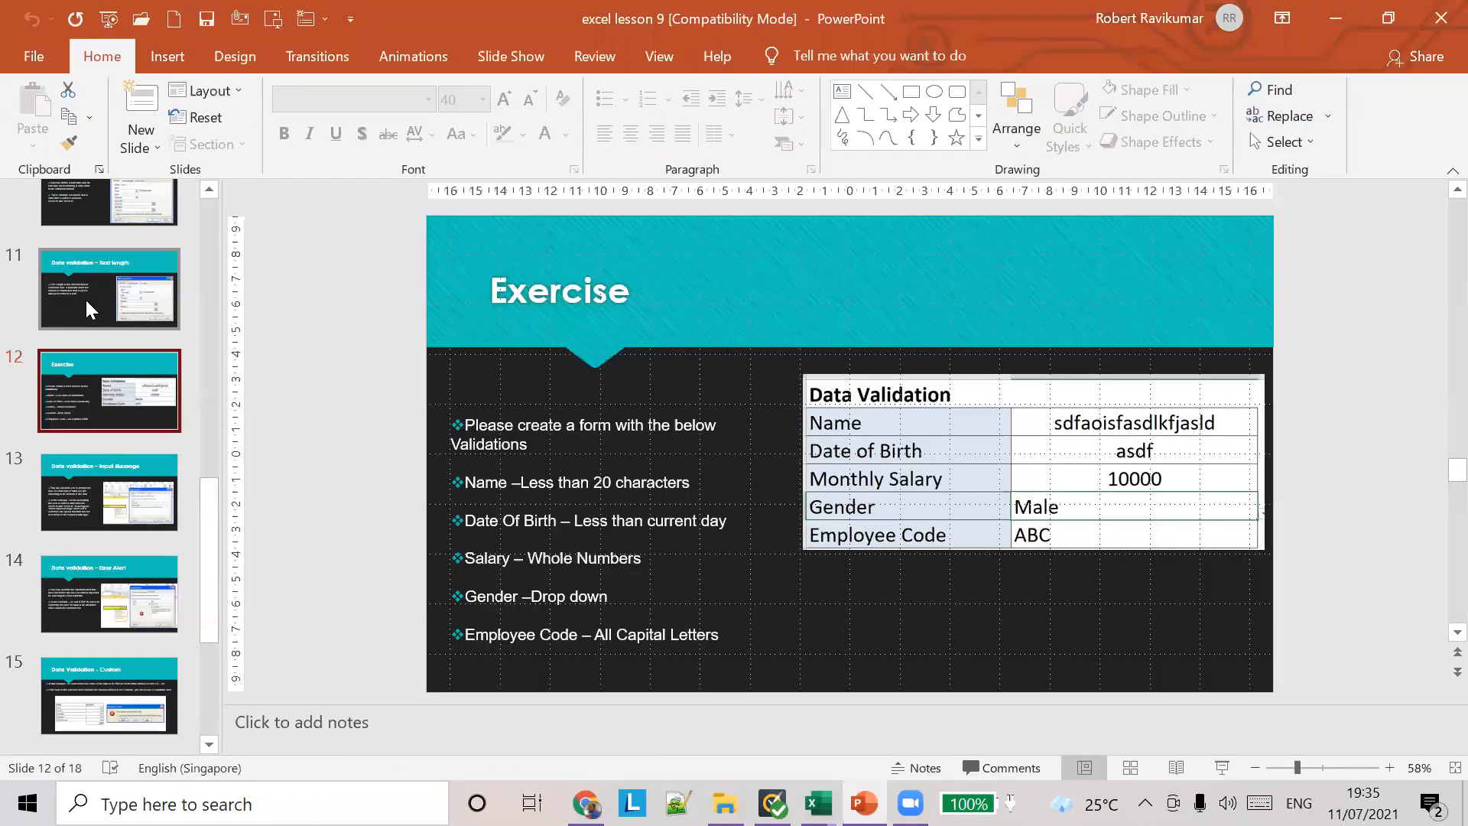
key("alt+Tab")
key("Return")
Step: Label cell A4 as Gender and switch to PowerPoint to check the last form field on the Exercise slide
type("Gender")
key("Return")
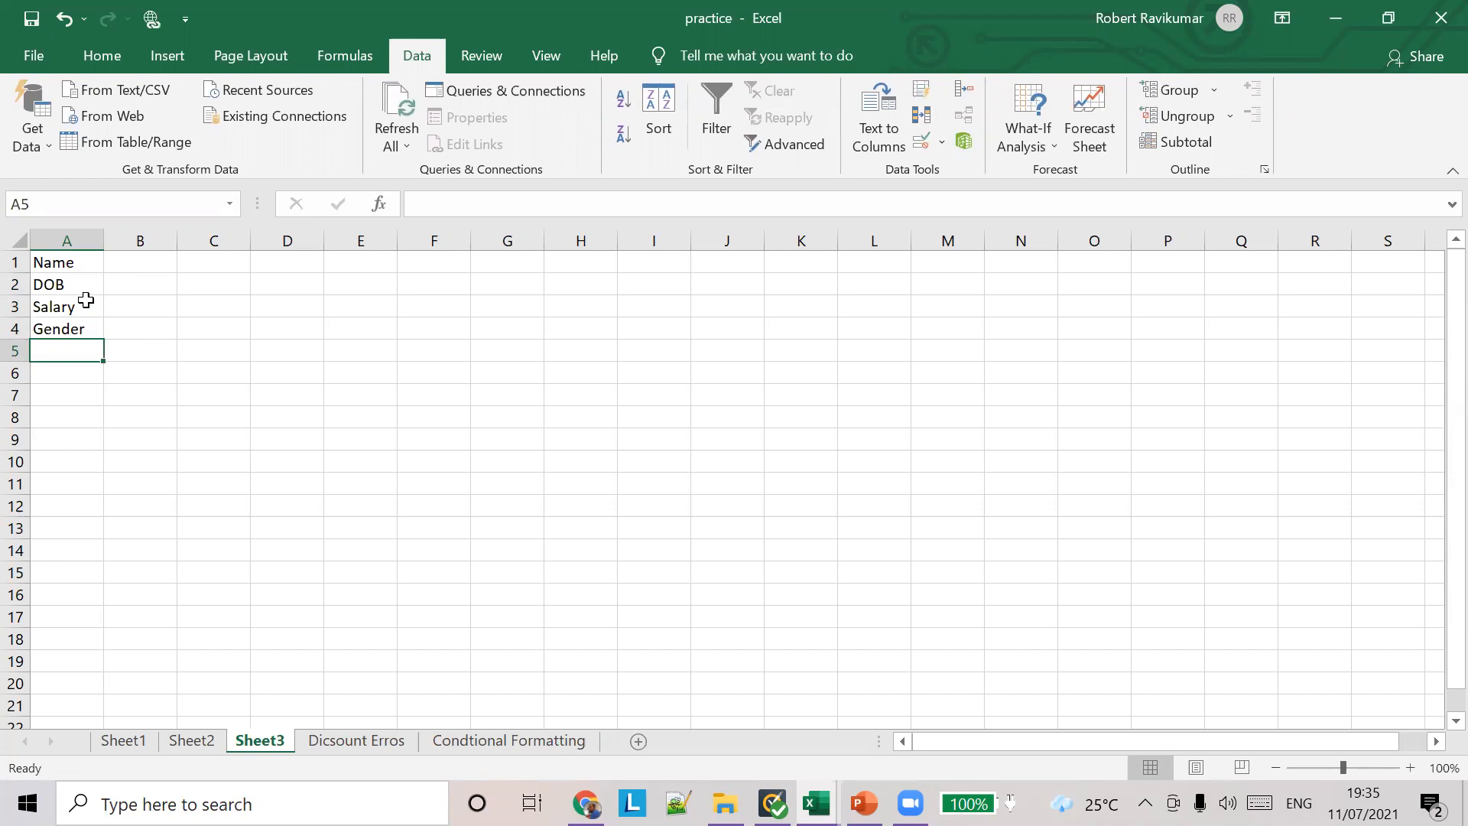
key("alt+Tab")
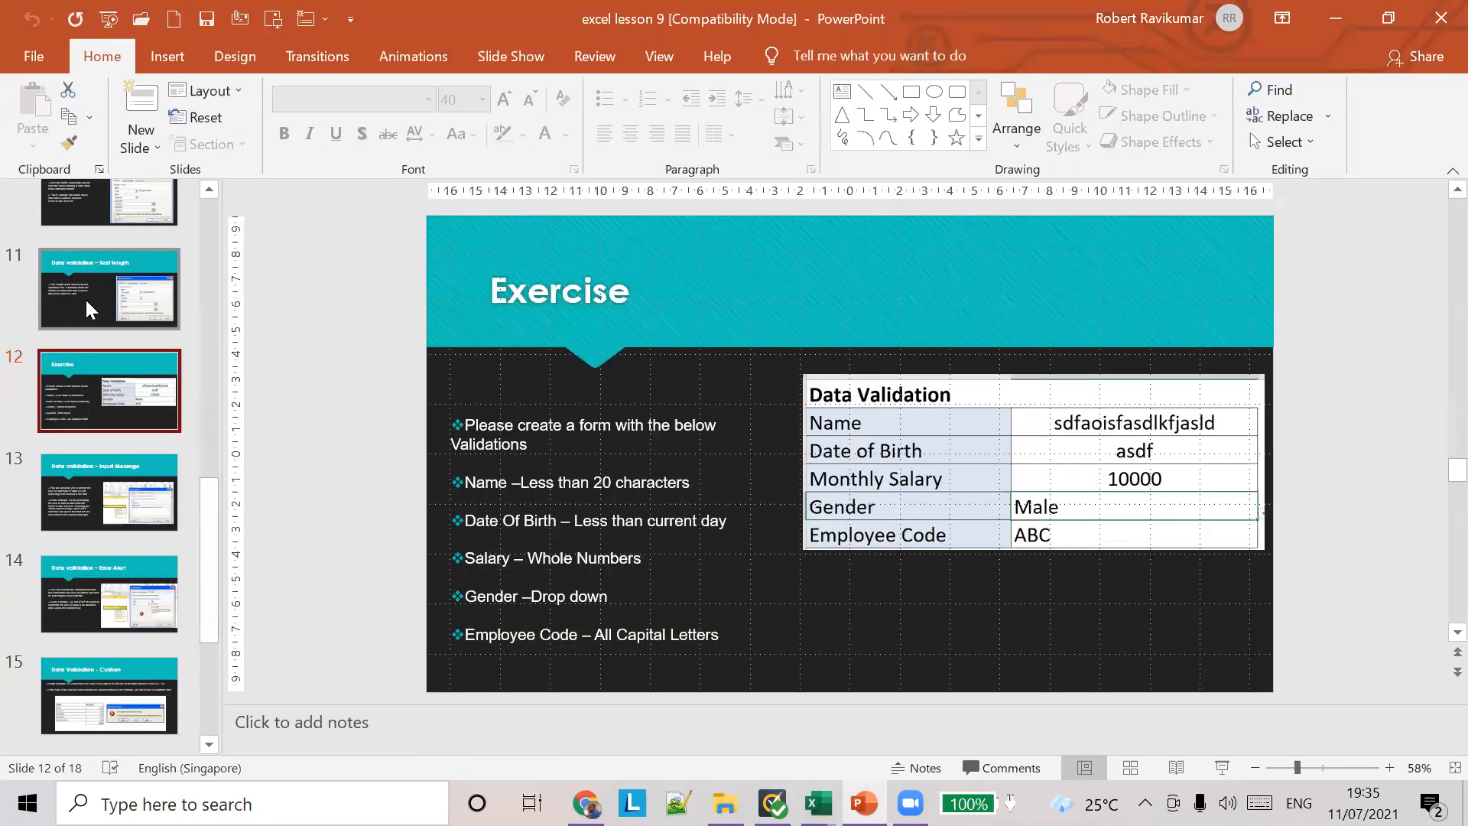
Step: Switch back to Excel, label cell A5 as Employee Code and fit the width of column A to its contents
key("alt+Tab")
type("Emplio")
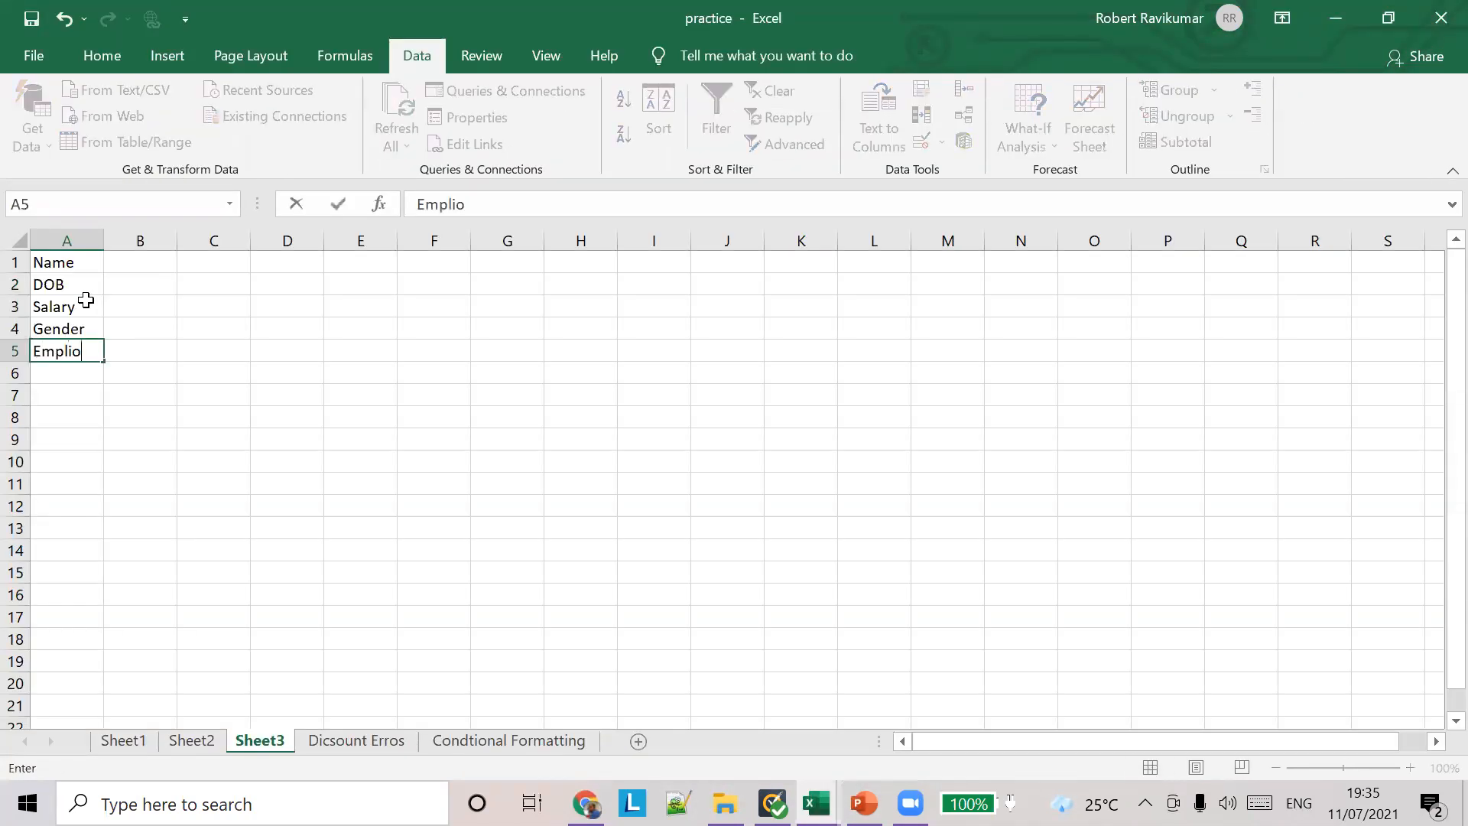
key("BackSpace")
key("BackSpace")
type("oyee c")
key("BackSpace")
type("Cdoe")
key("BackSpace")
type("d")
type("ode")
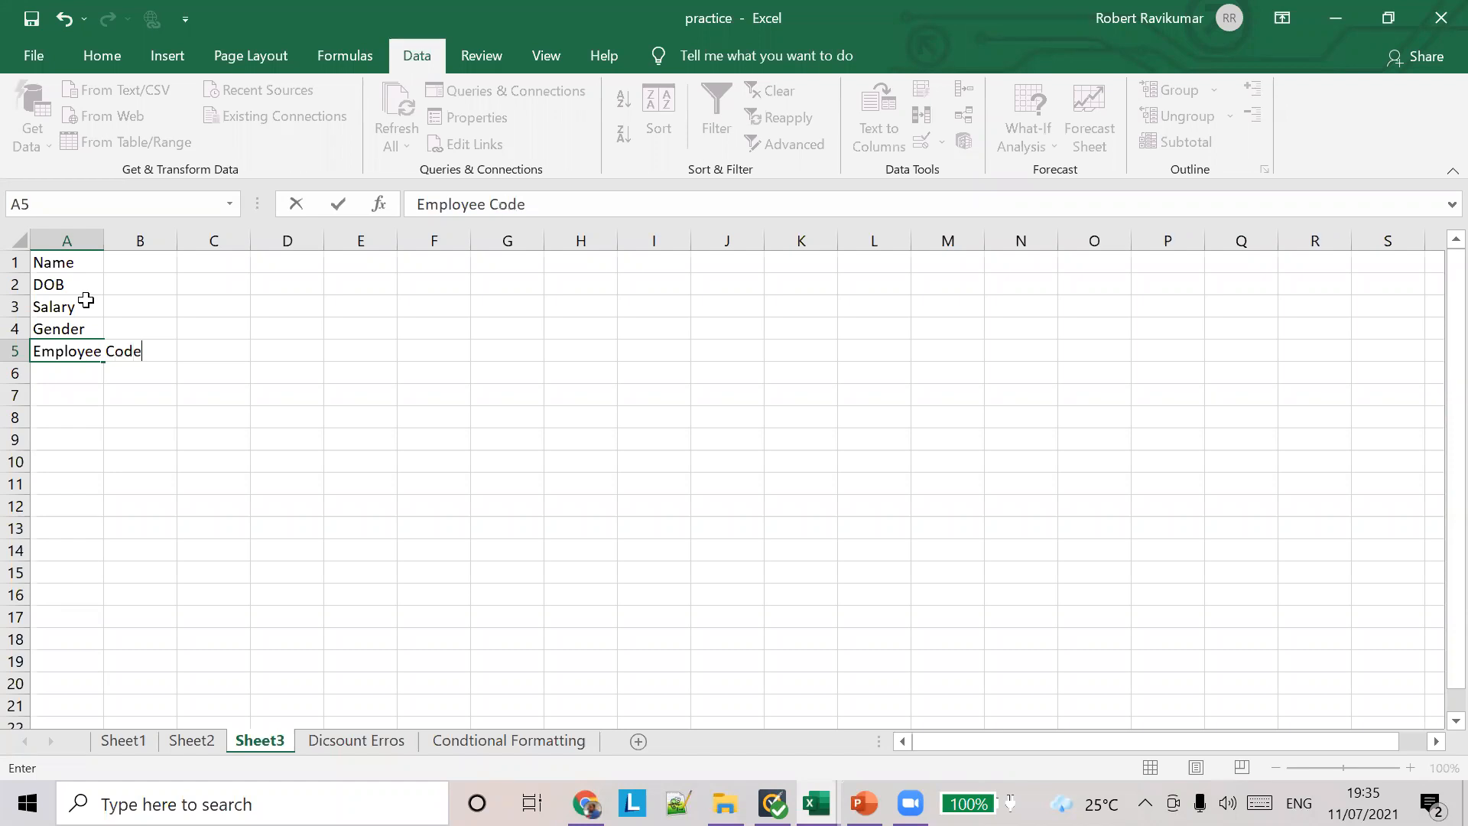
double_click(104, 240)
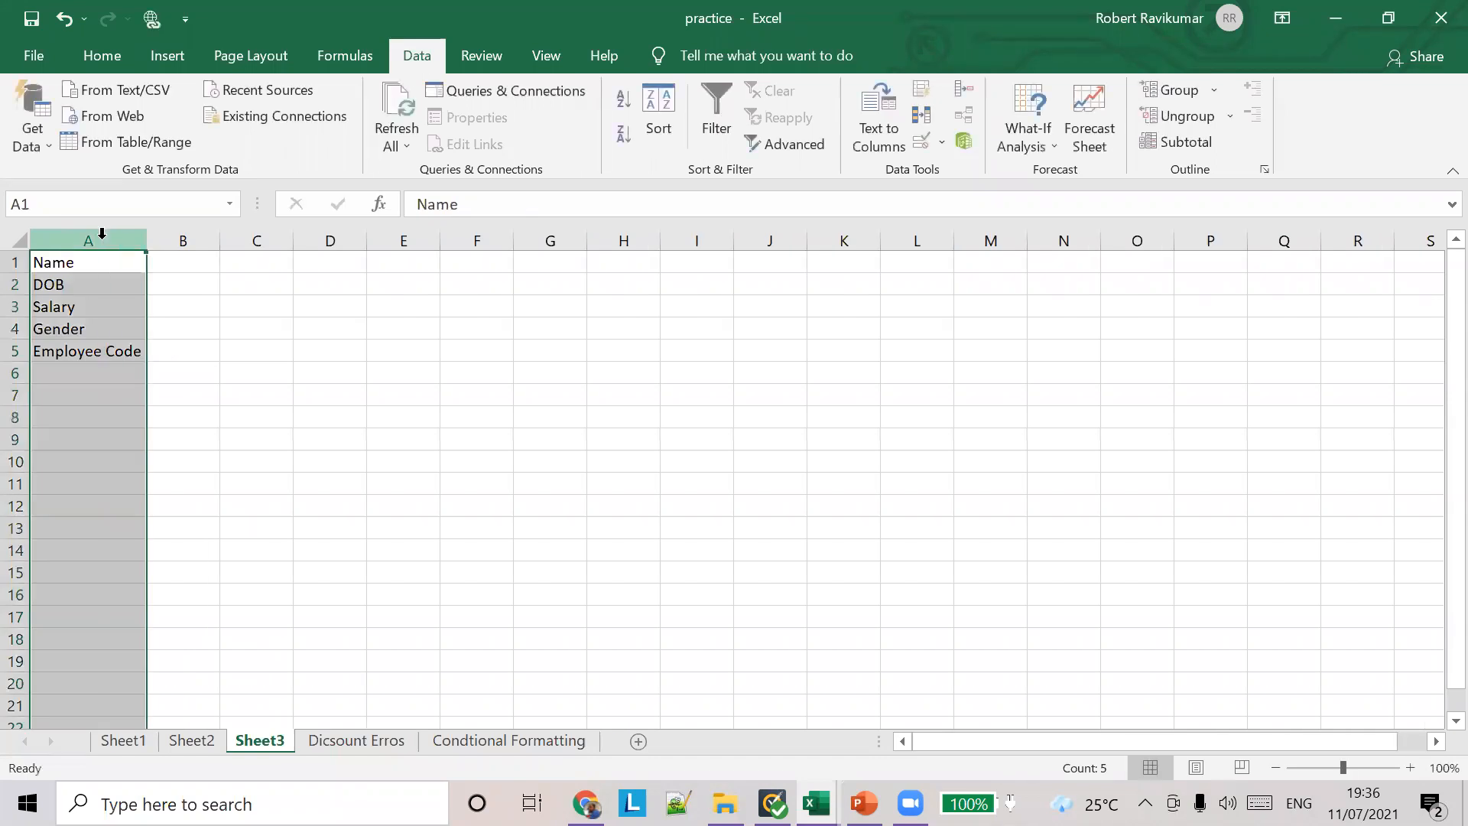
Step: Add a data validation rule to the Name cell B1 allowing a text length between 1 and 15
left_click(193, 263)
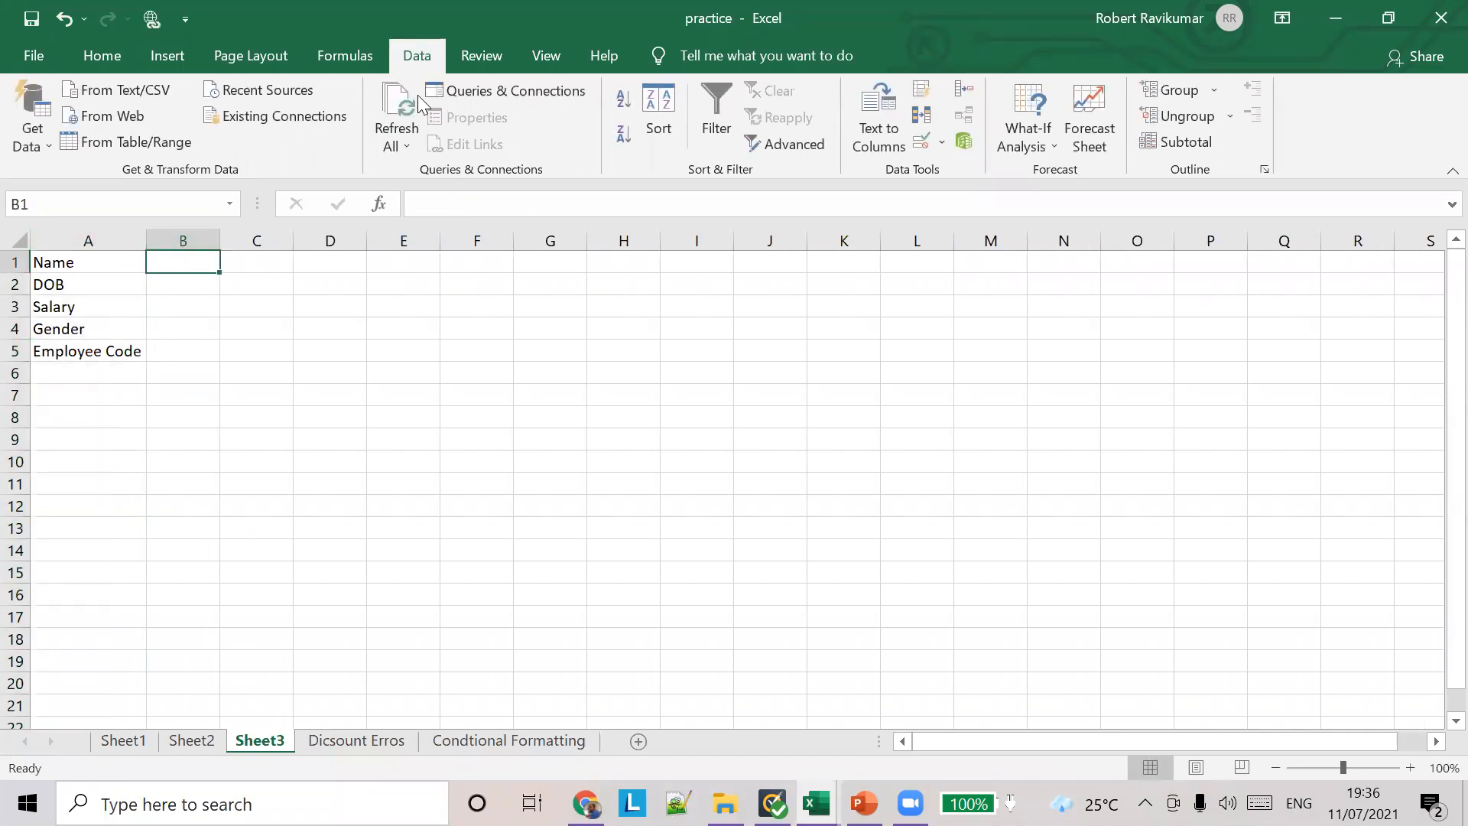
left_click(943, 147)
left_click(953, 169)
left_click(724, 265)
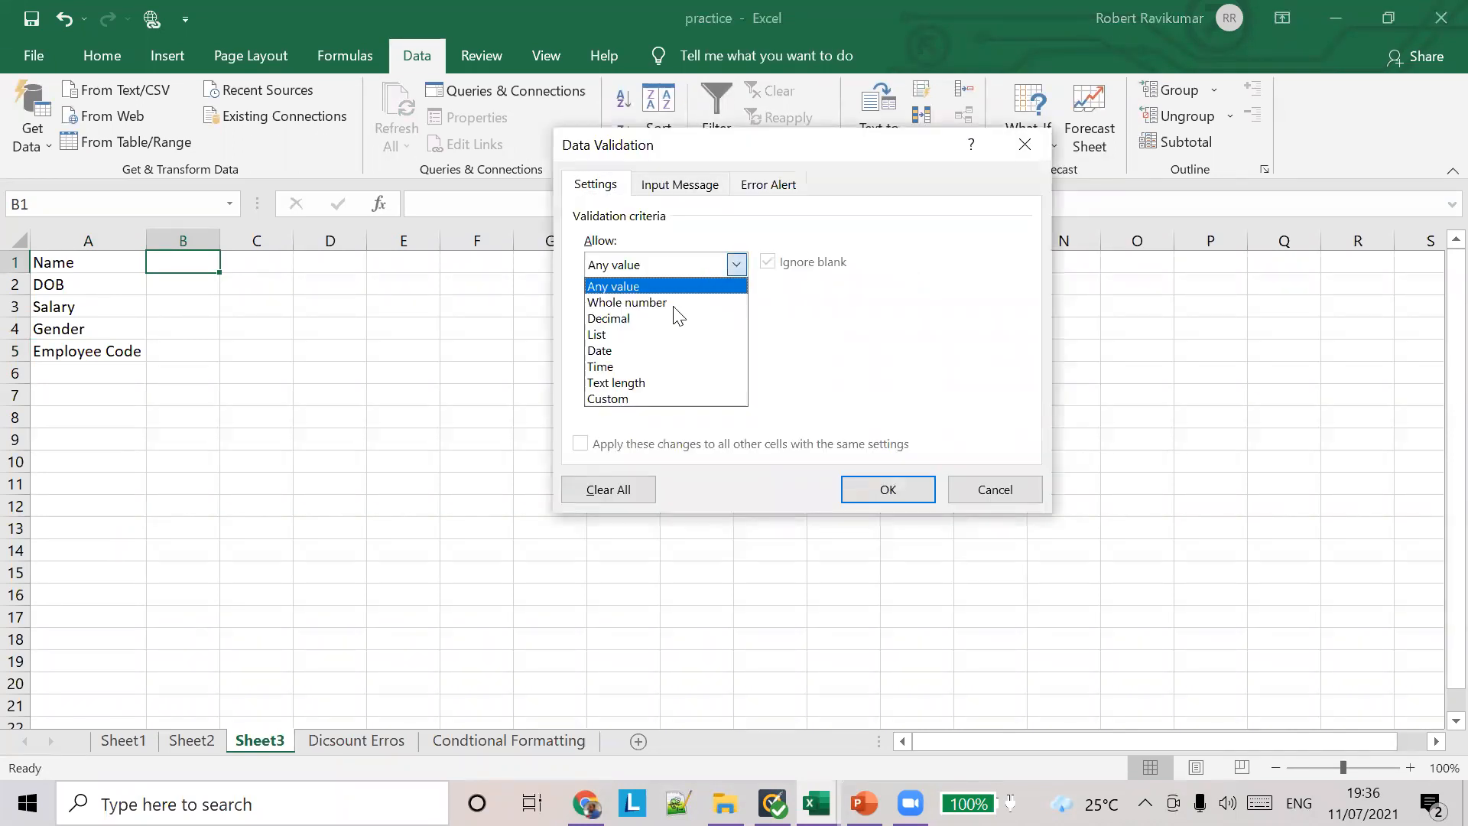
left_click(646, 382)
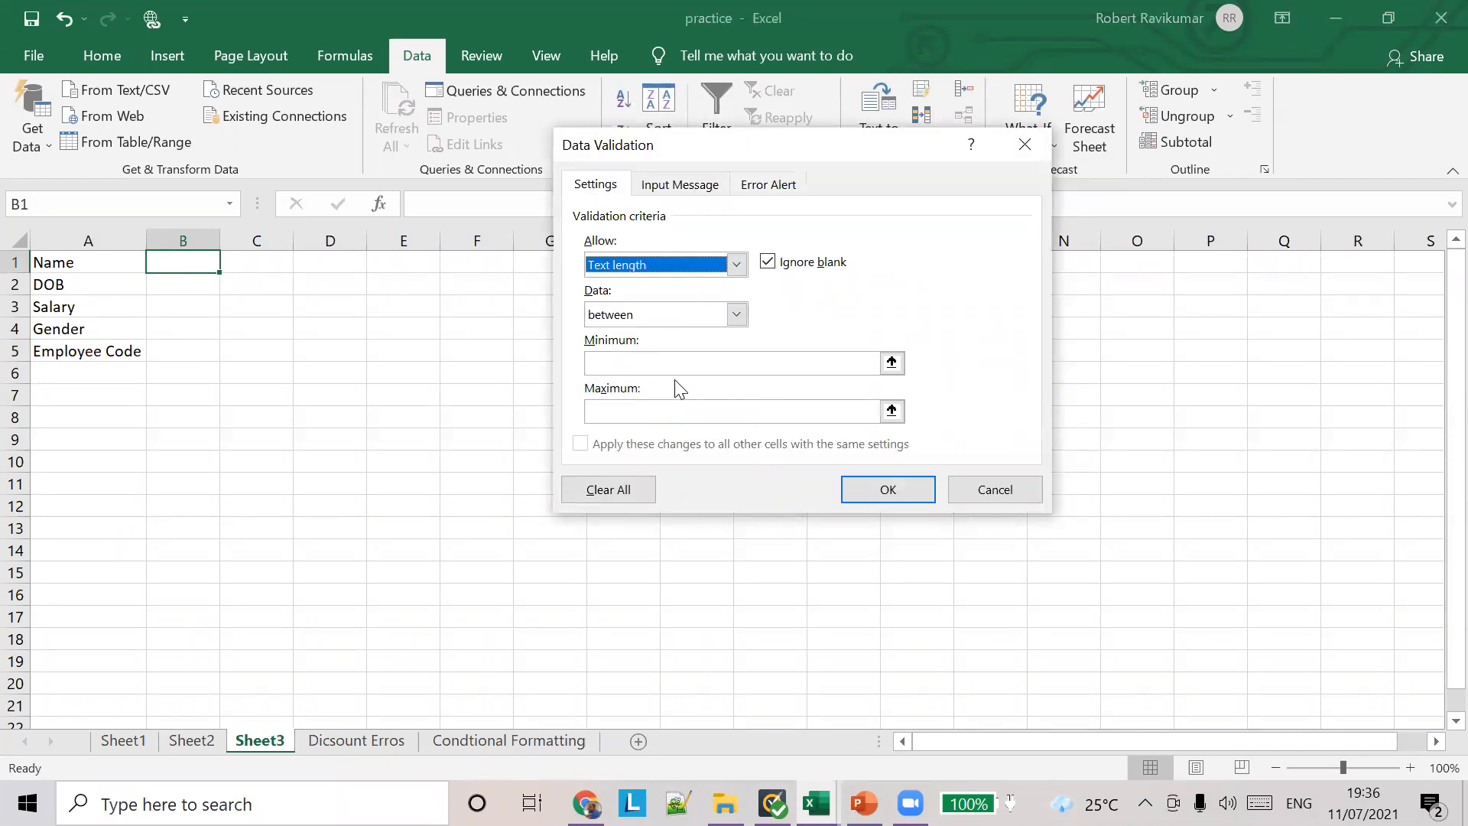
left_click(628, 367)
type("1")
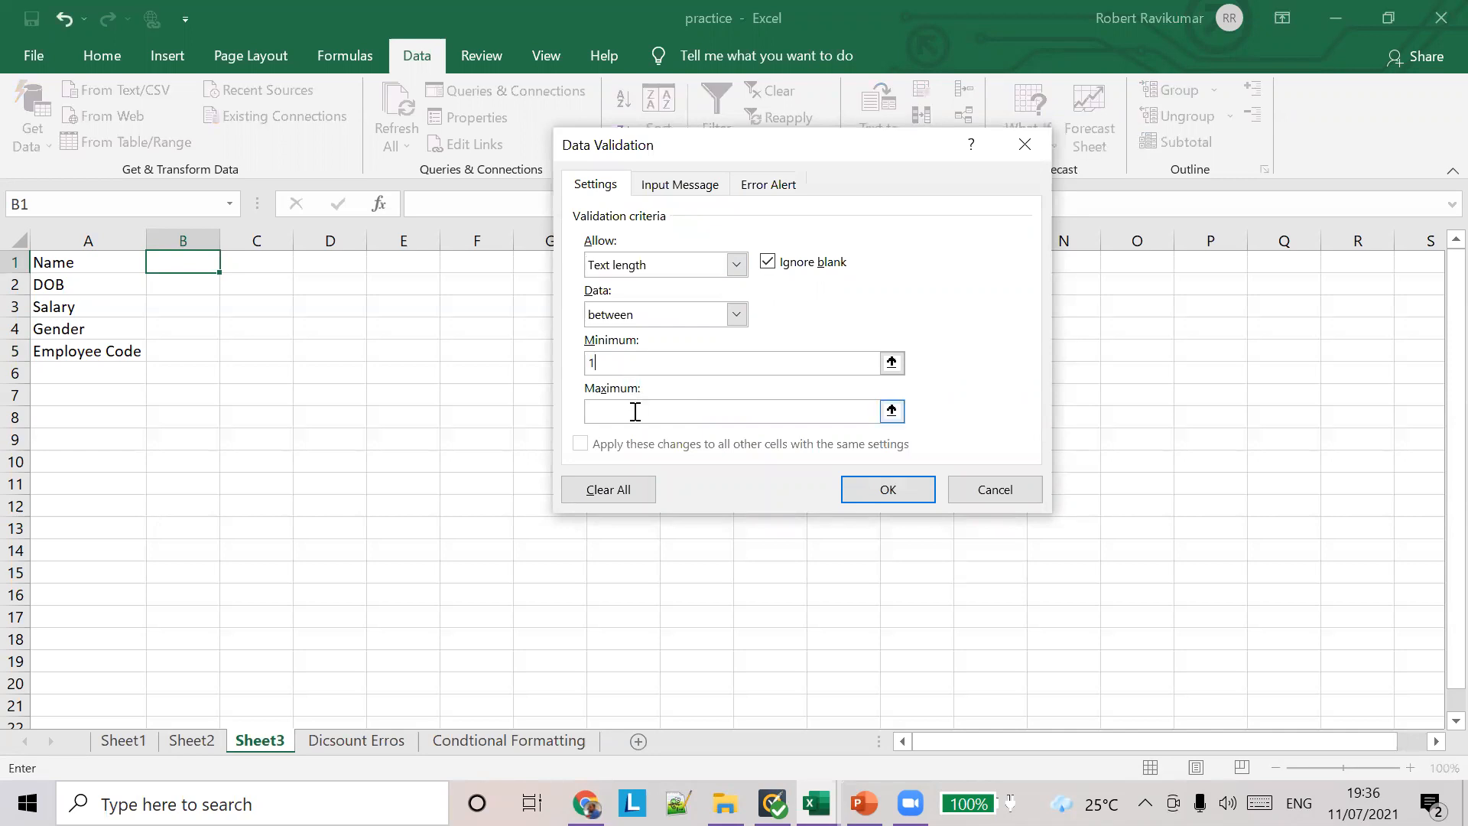
type("10")
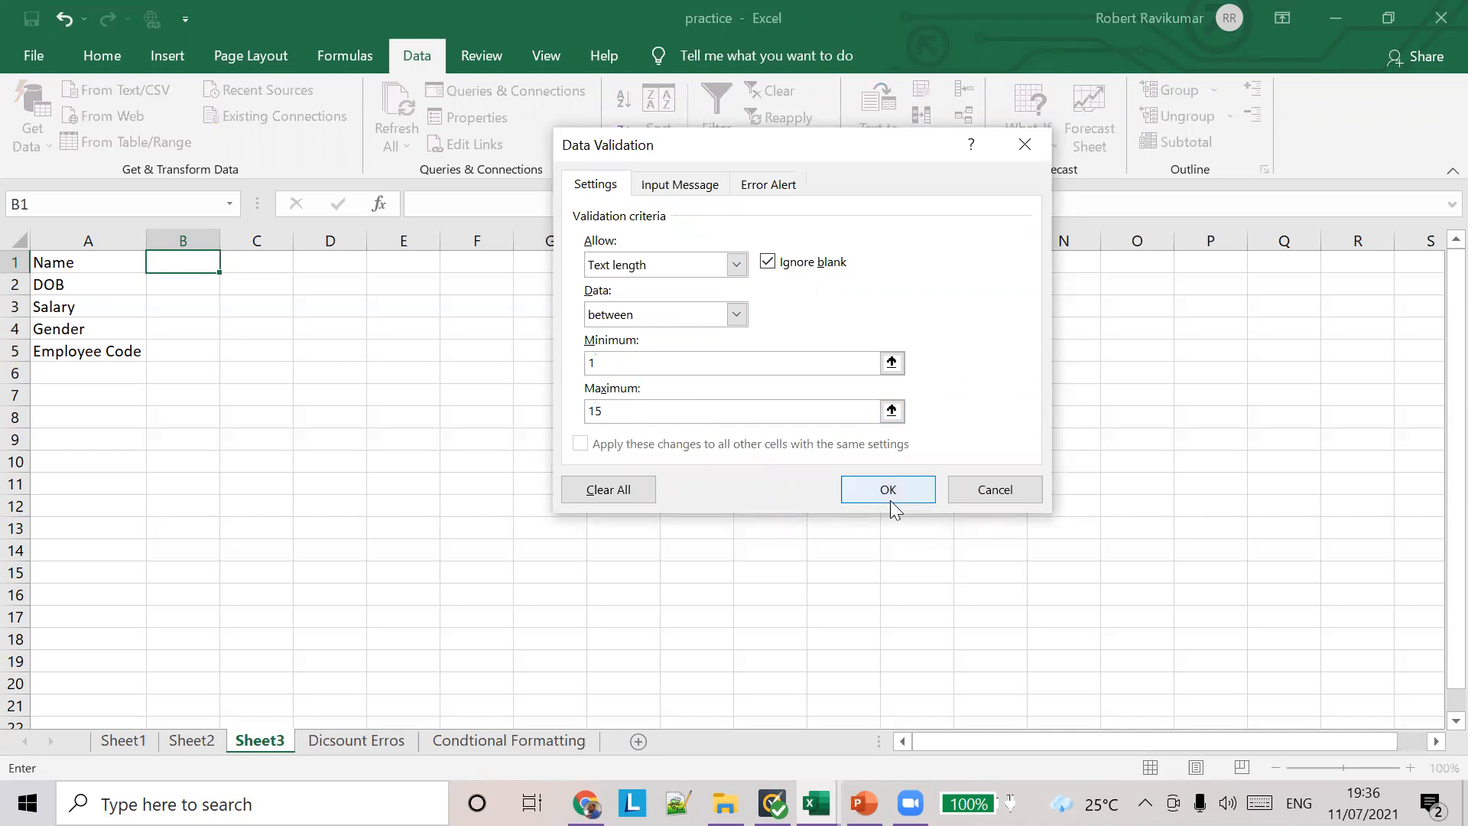
left_click(887, 493)
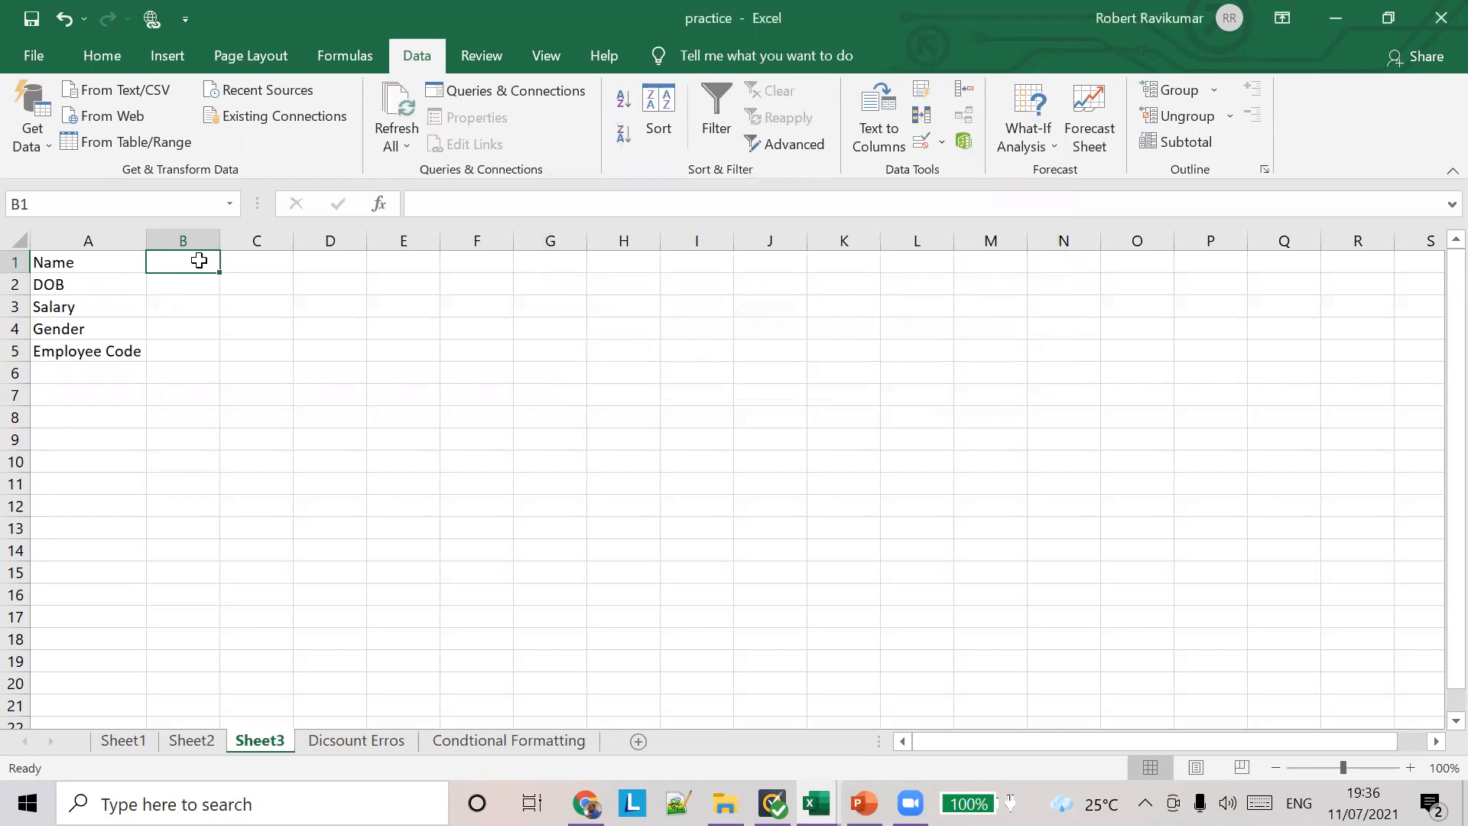
Step: Test the text length rule in B1 with an overlong random string, and enter a short first name instead
type("asdkfjlasdkfjalskdfjlaskdj")
key("Return")
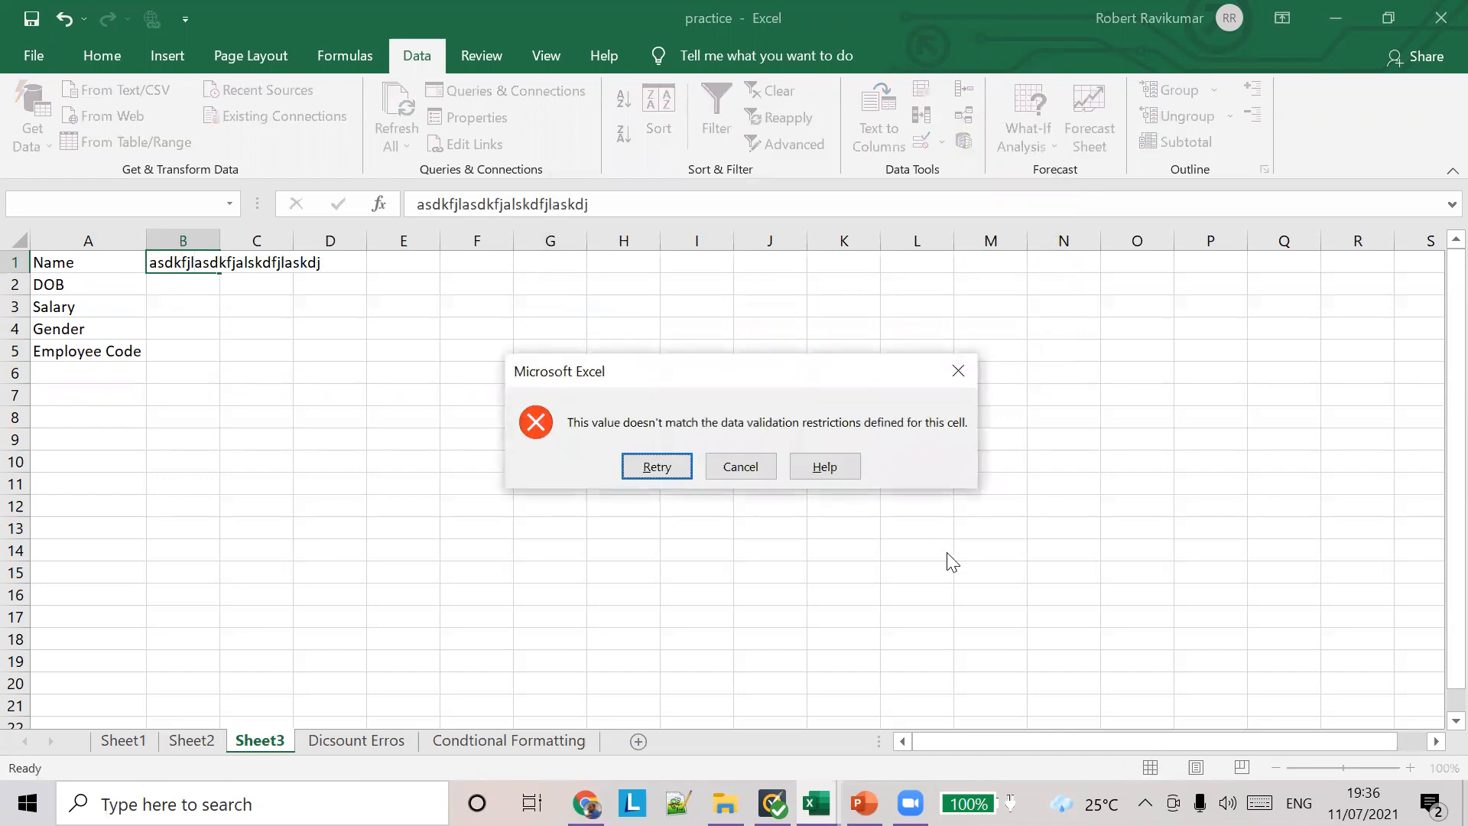
left_click(771, 469)
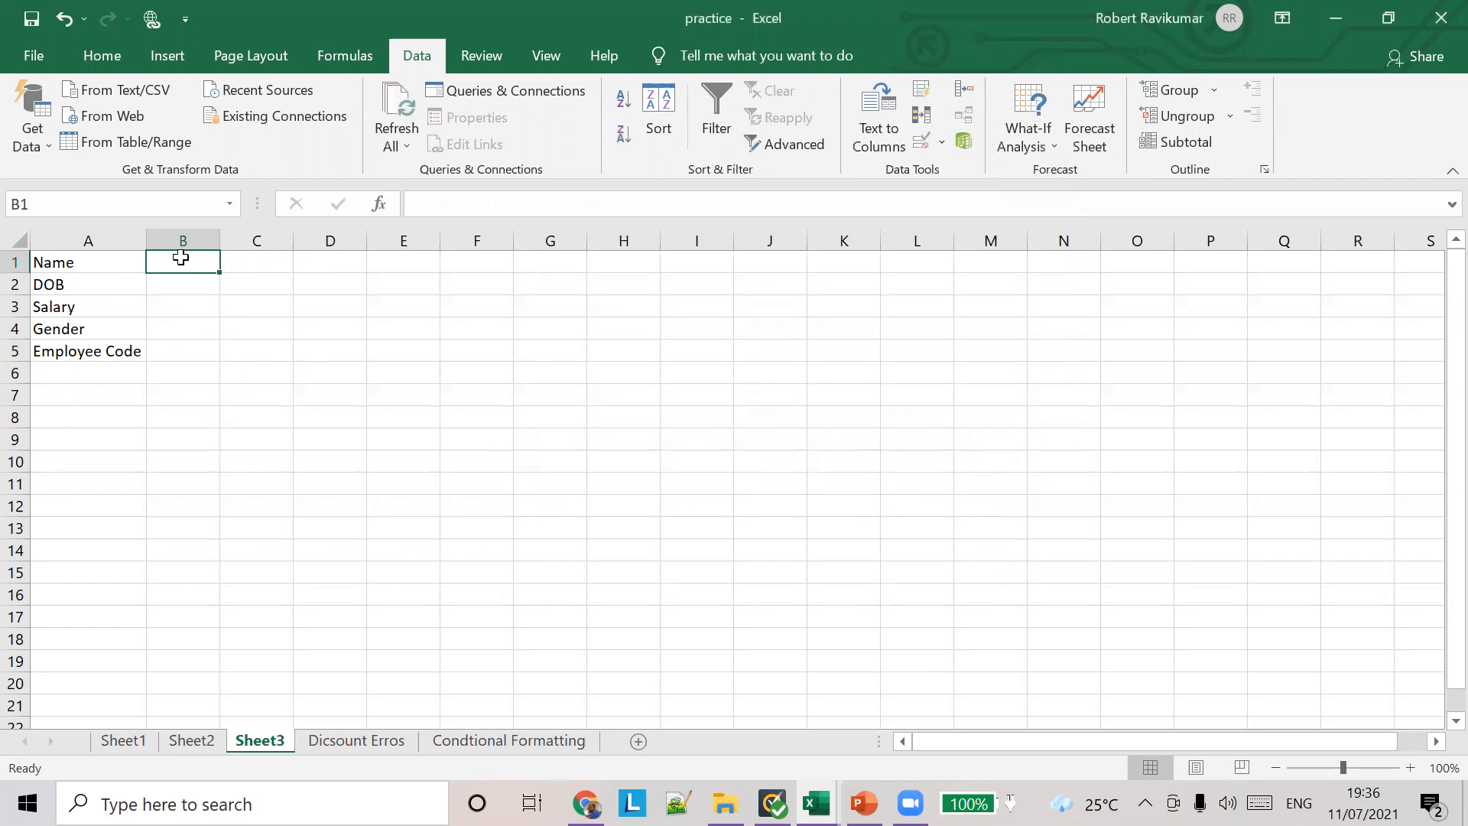
type("R")
key("BackSpace")
type("anand")
key("Tab")
Step: For the DOB cell B2, check the date of birth condition on the Exercise slide in PowerPoint and return to Excel
left_click(184, 285)
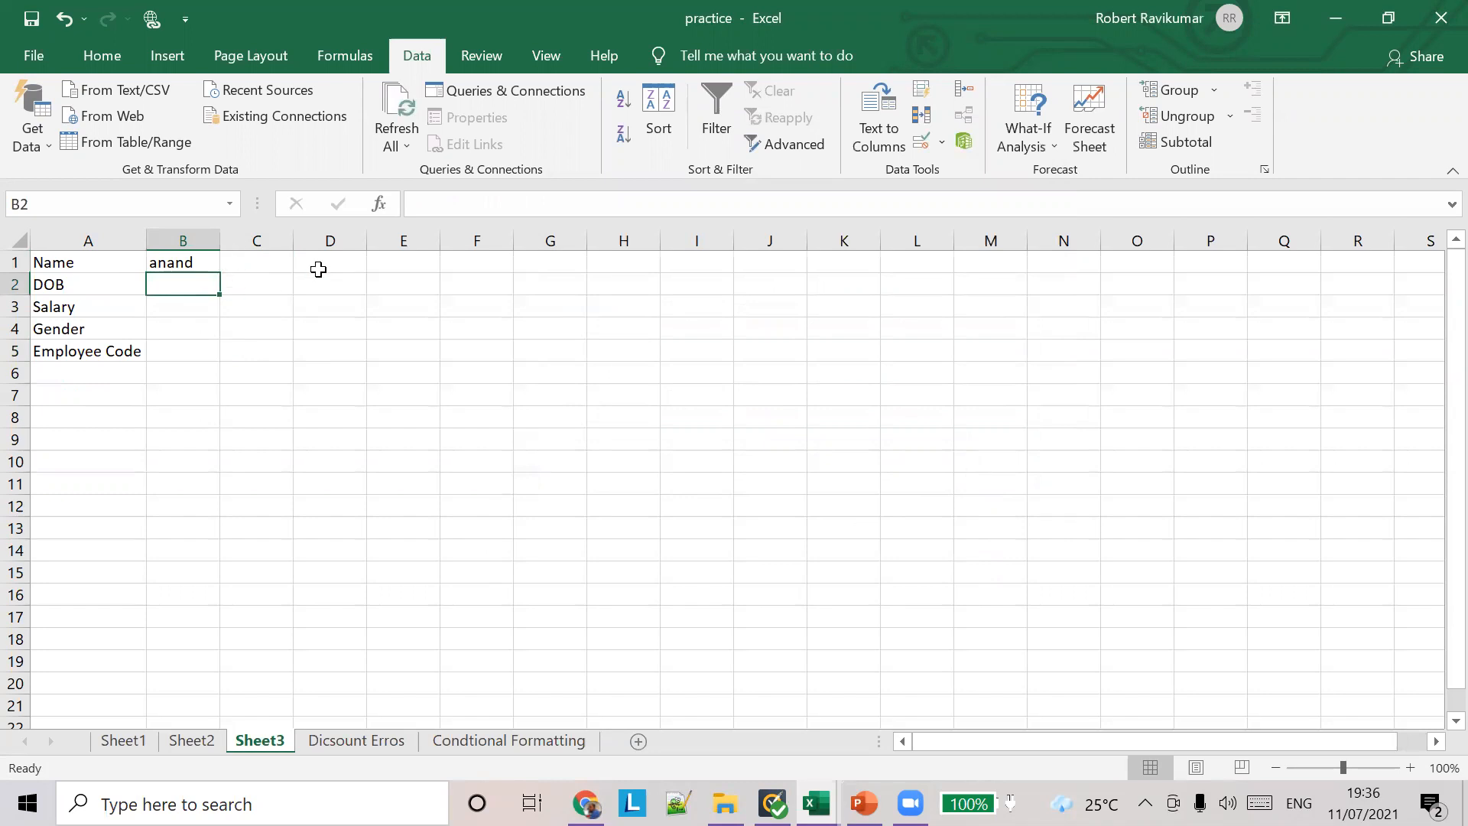
key("alt+Tab")
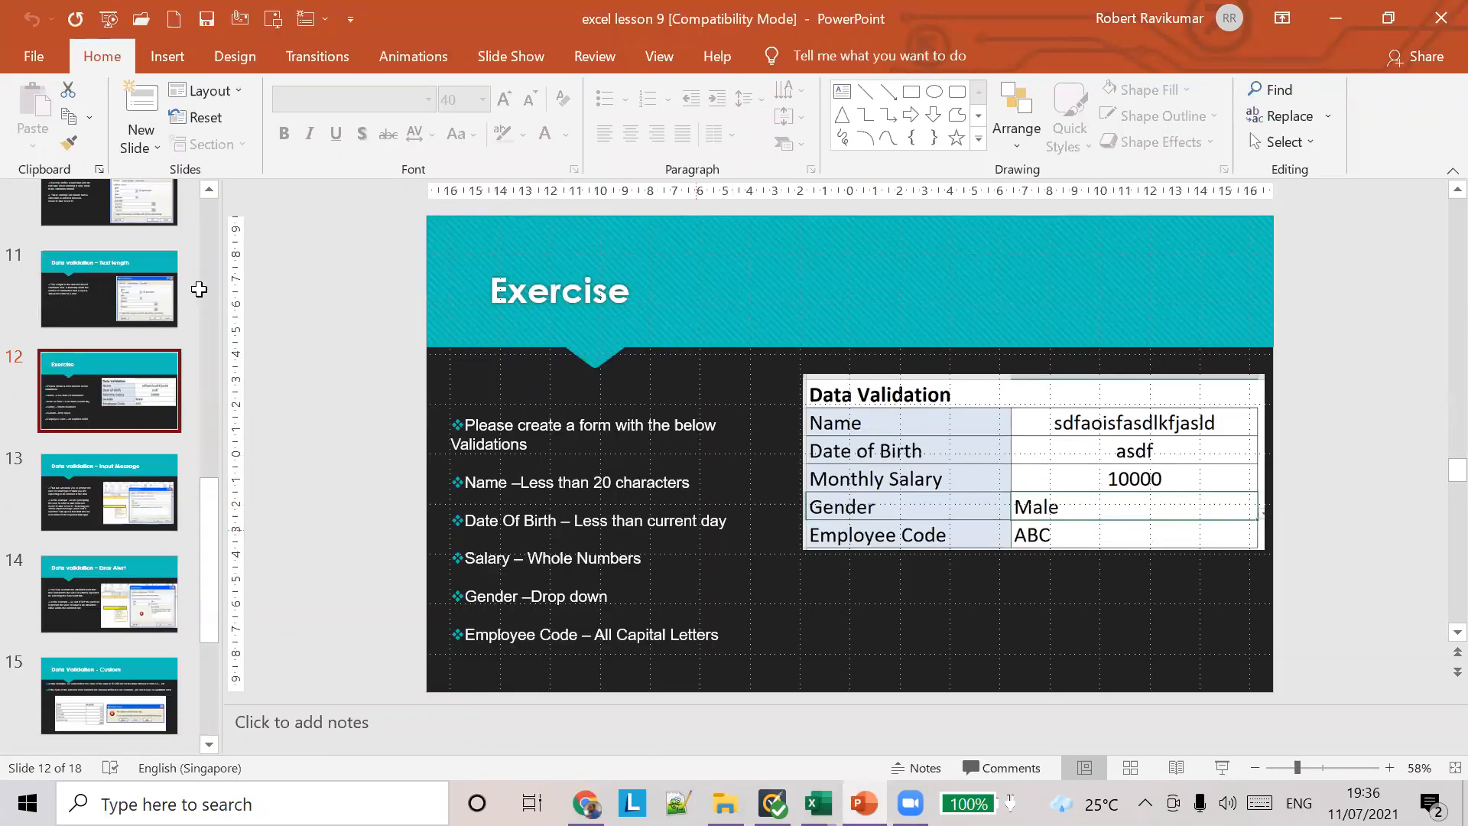
key("alt+Tab")
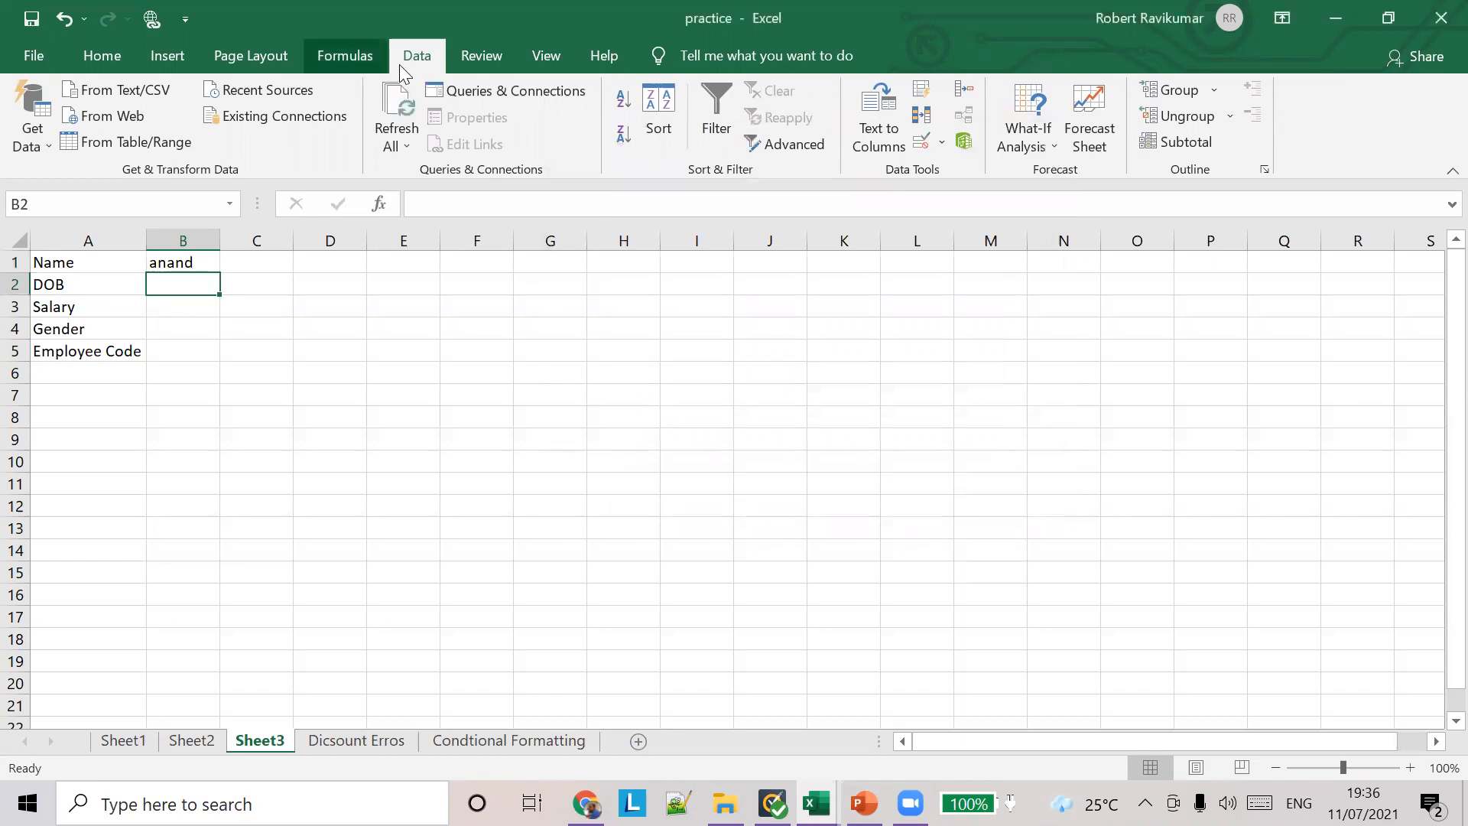
key("alt+Tab")
left_click(841, 165)
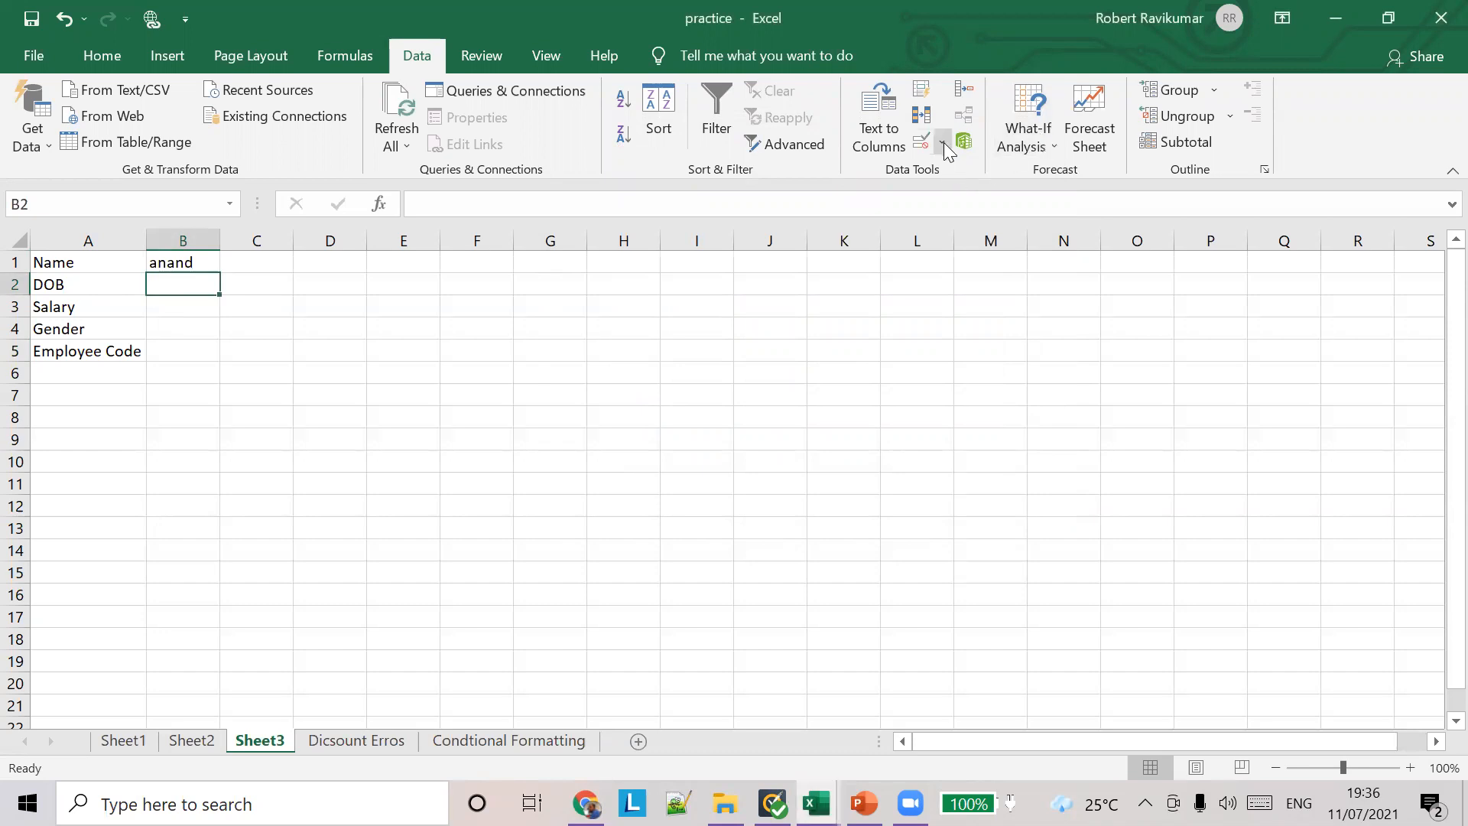
Step: Add a data validation rule to cell B2 allowing only dates less than the current day, using TODAY as the end date
left_click(942, 142)
left_click(971, 172)
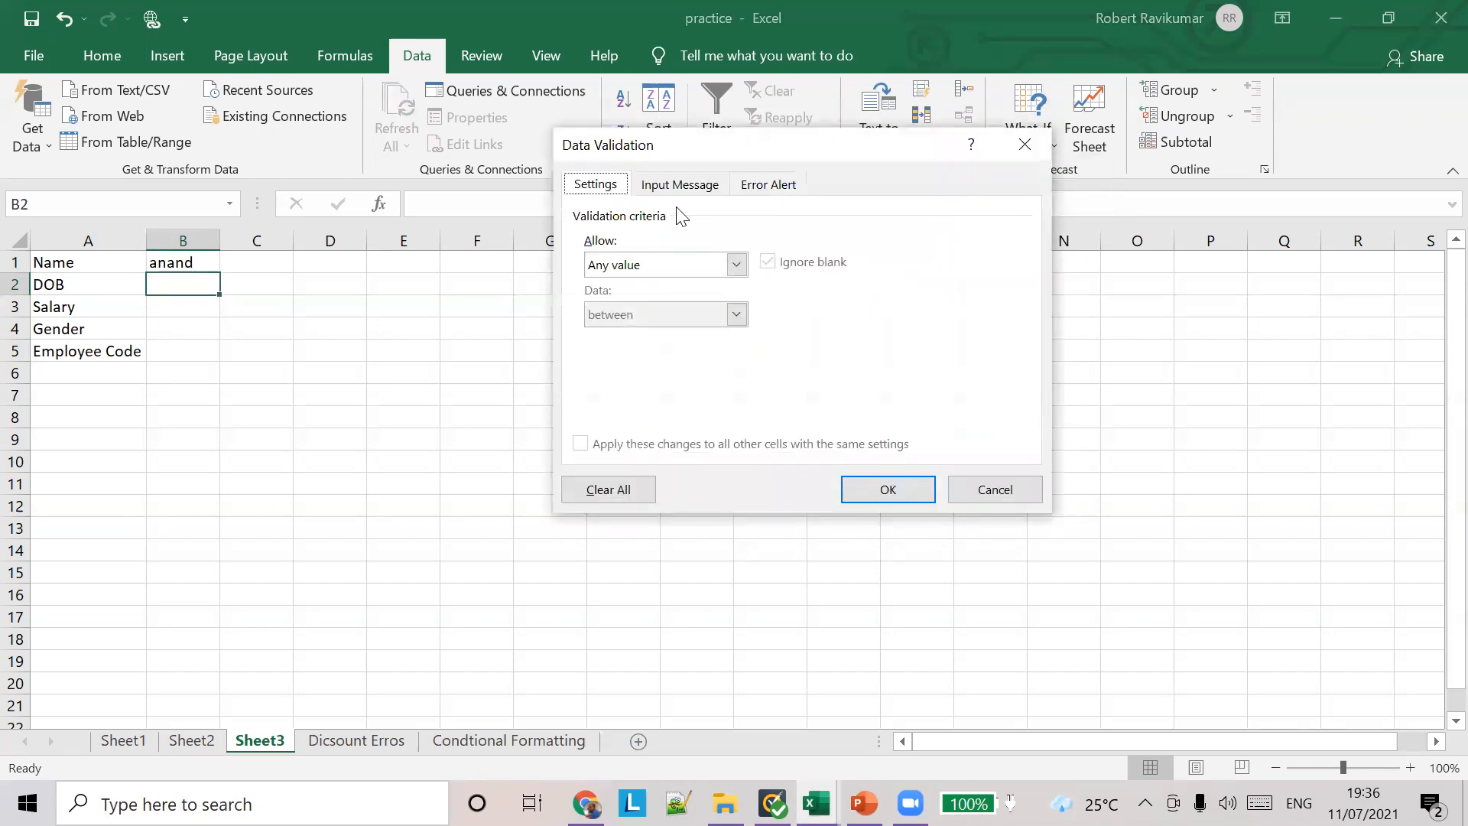
left_click(736, 264)
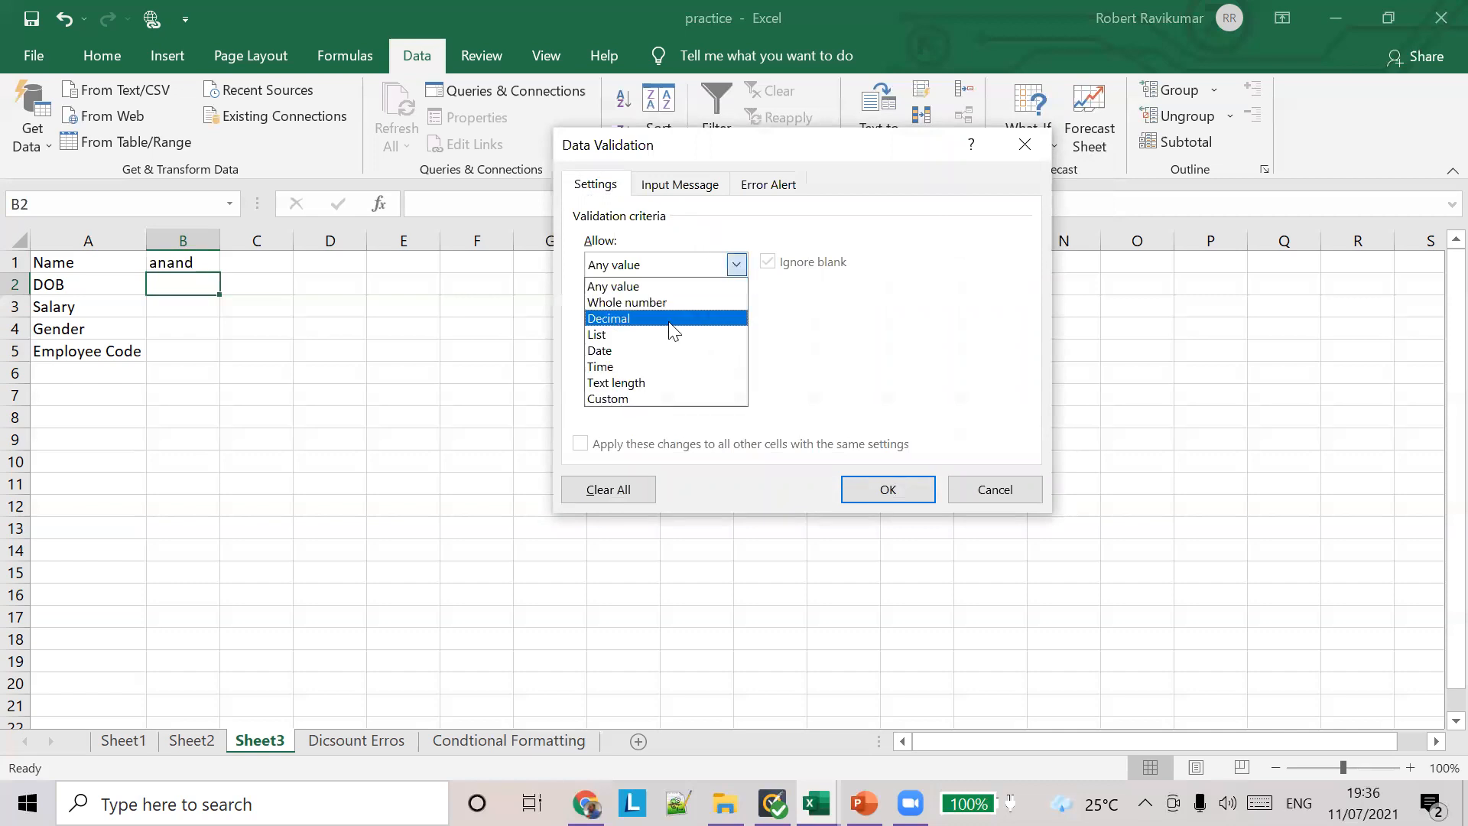
left_click(666, 352)
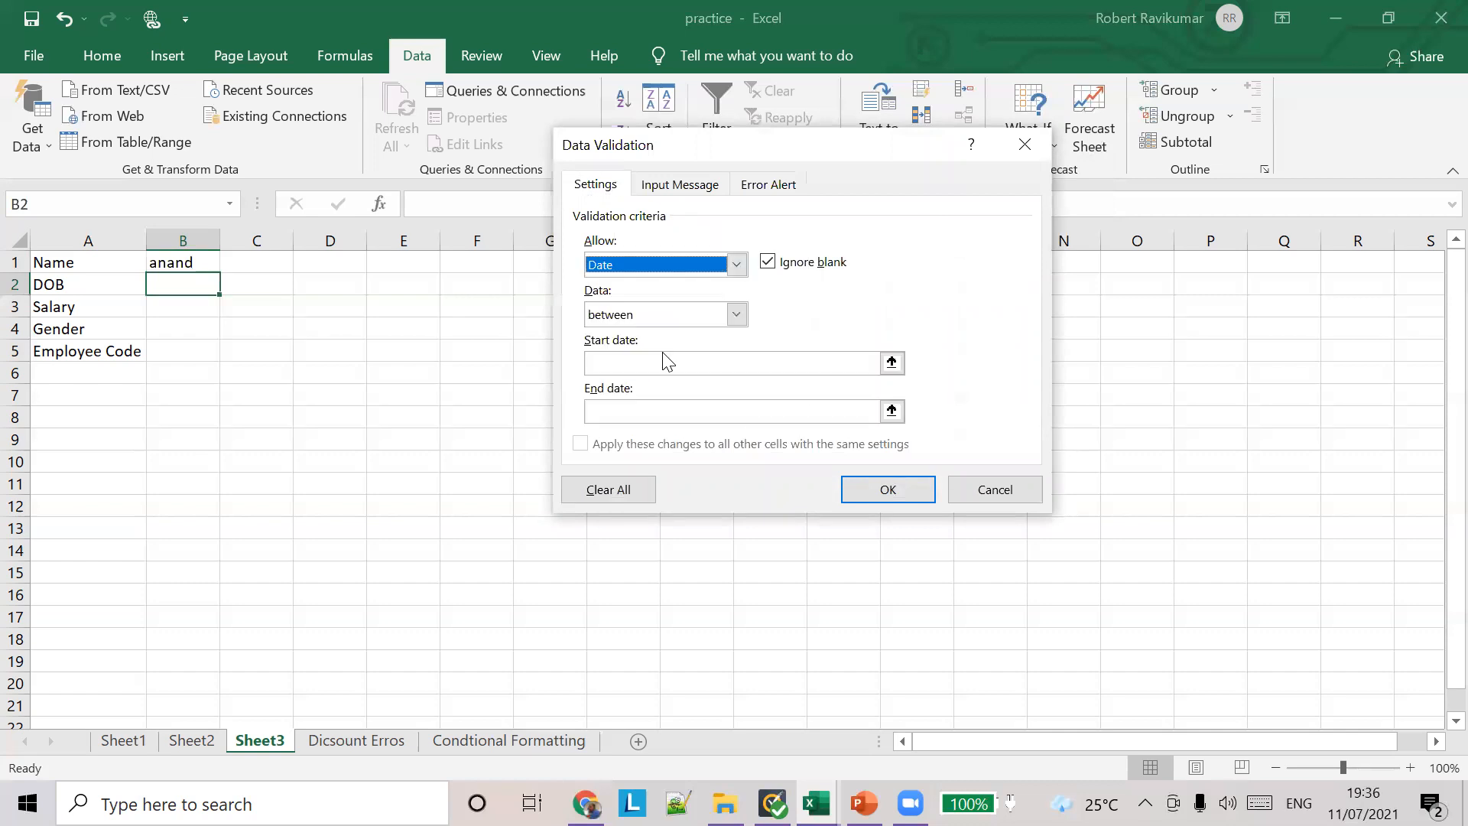
left_click(737, 314)
left_click(638, 417)
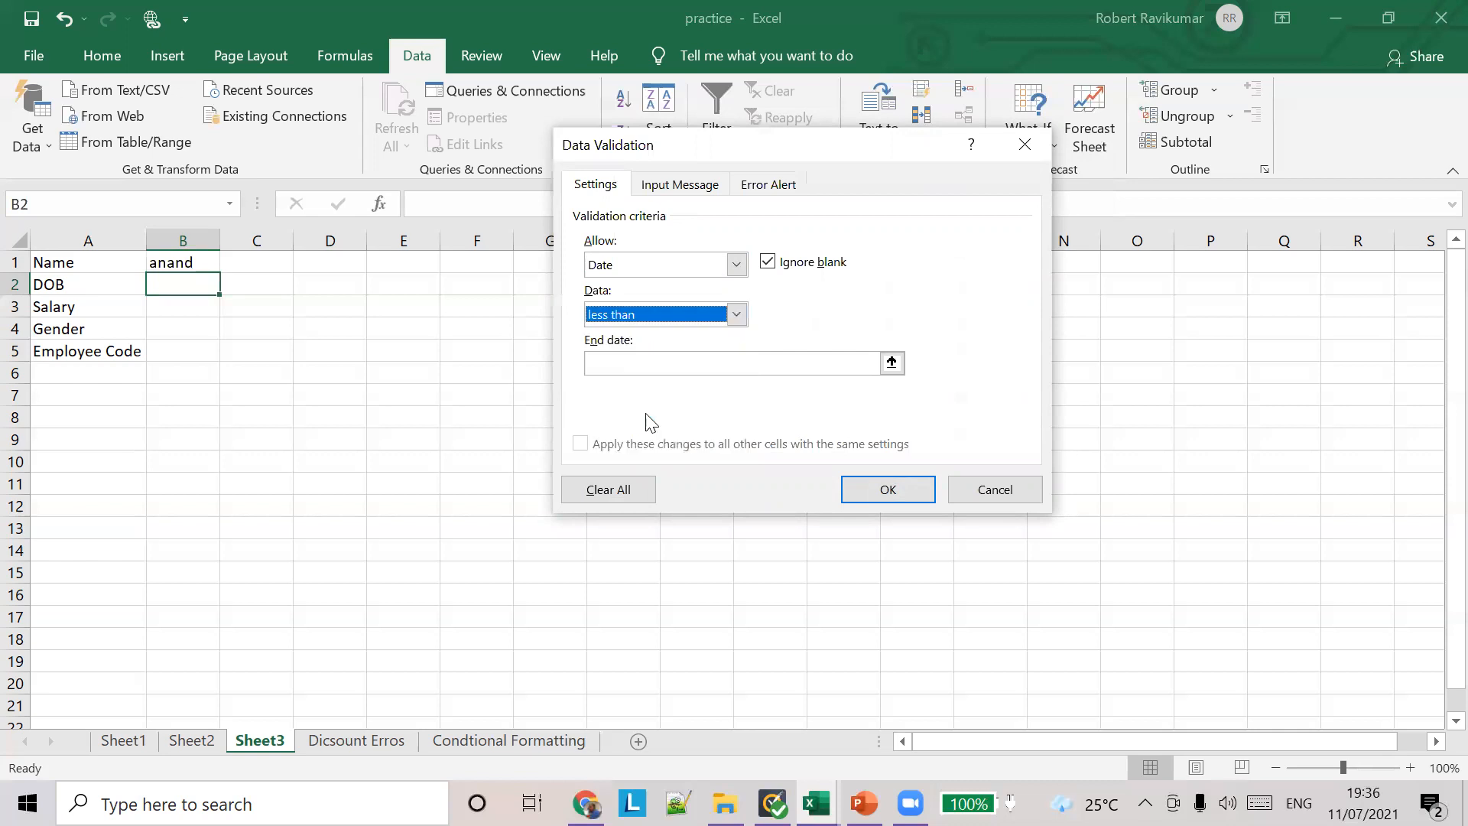
left_click(763, 366)
type("=TODAY(")
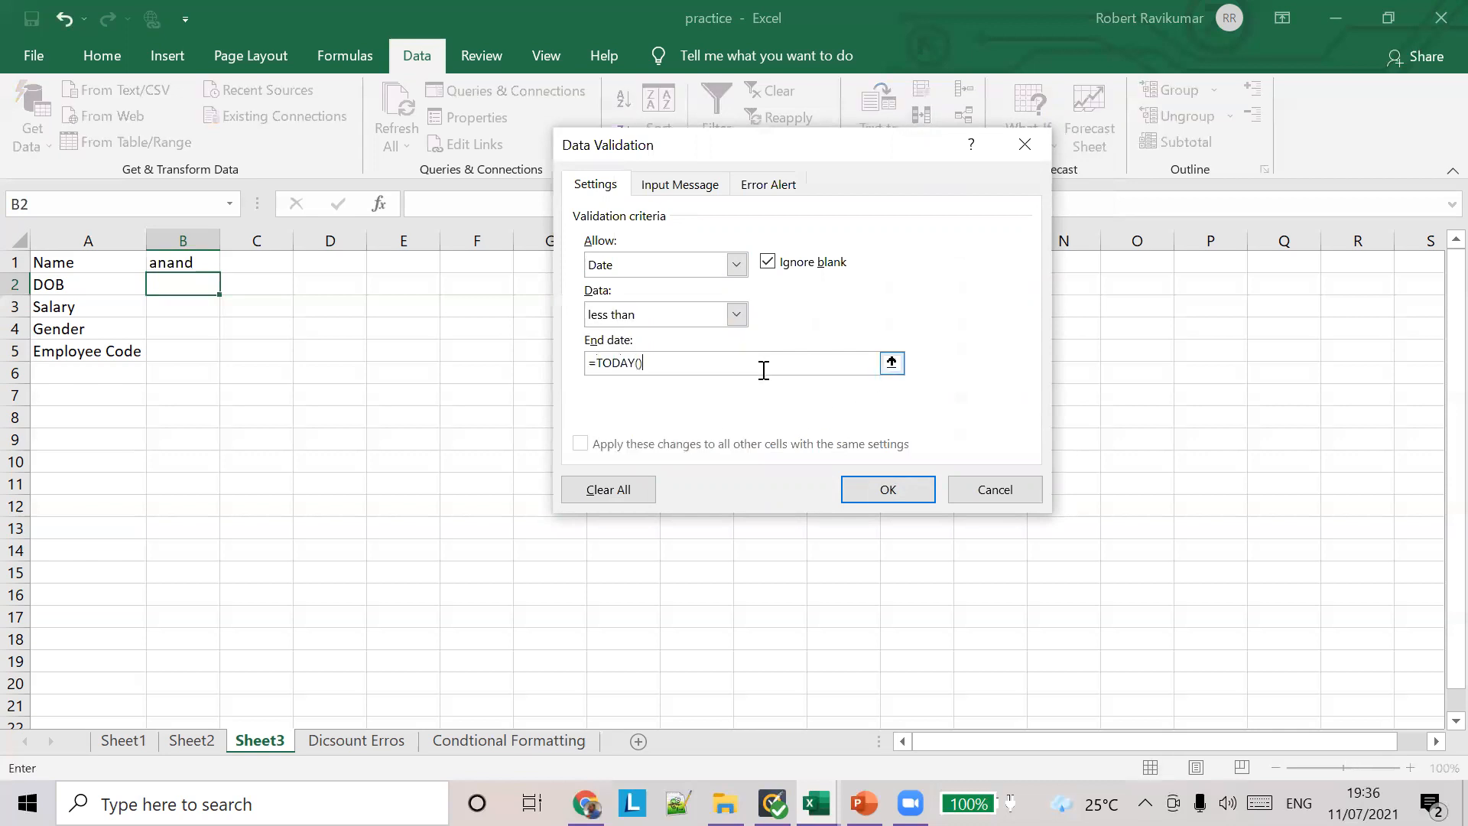
left_click(880, 487)
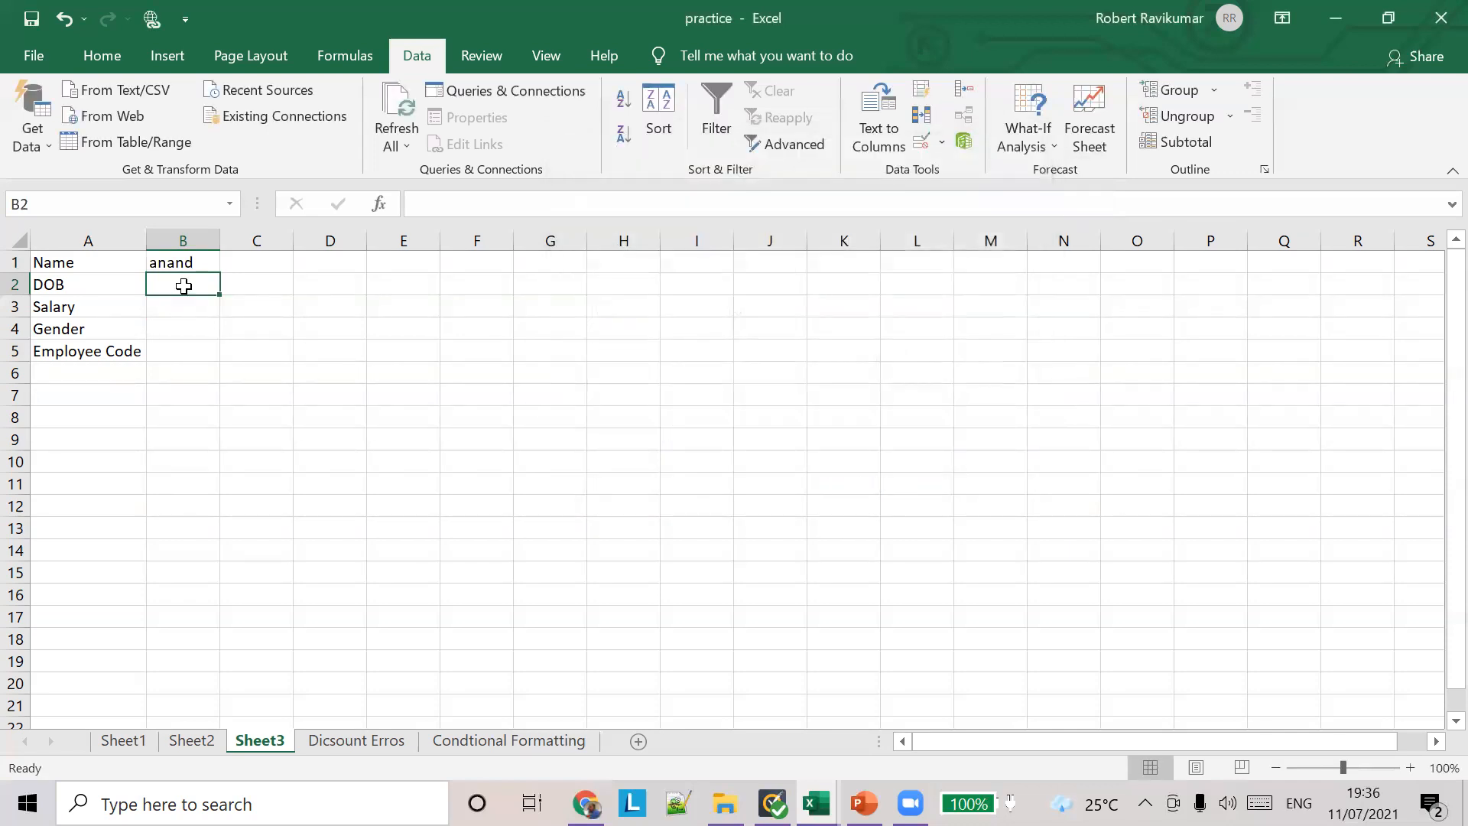
Step: Test the date rule in B2 with a future date, discard it and enter a past date of birth instead
type("12")
type("/3/202")
type("3")
key("Return")
left_click(753, 467)
type("1")
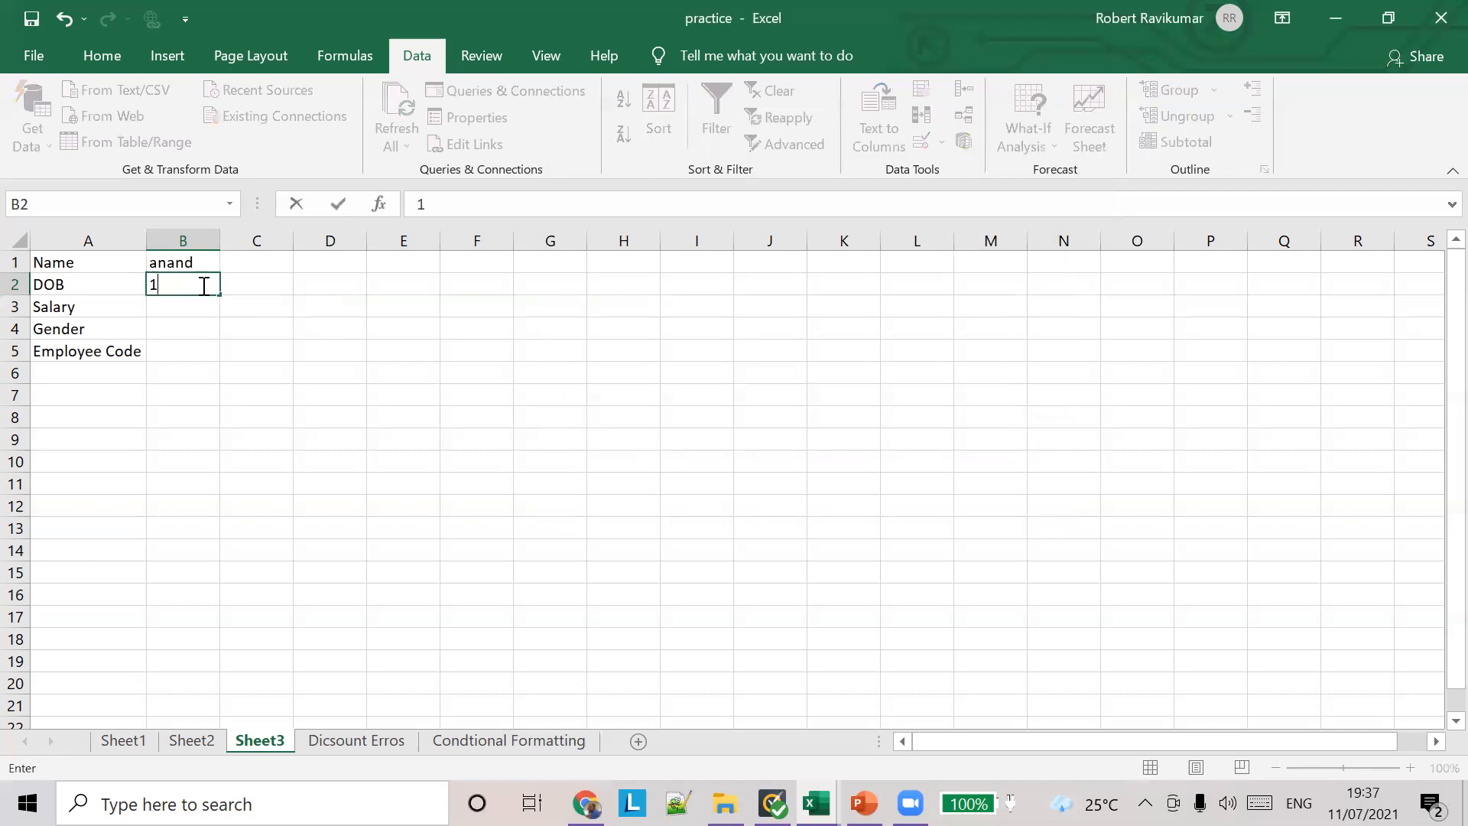
type("1/08/198")
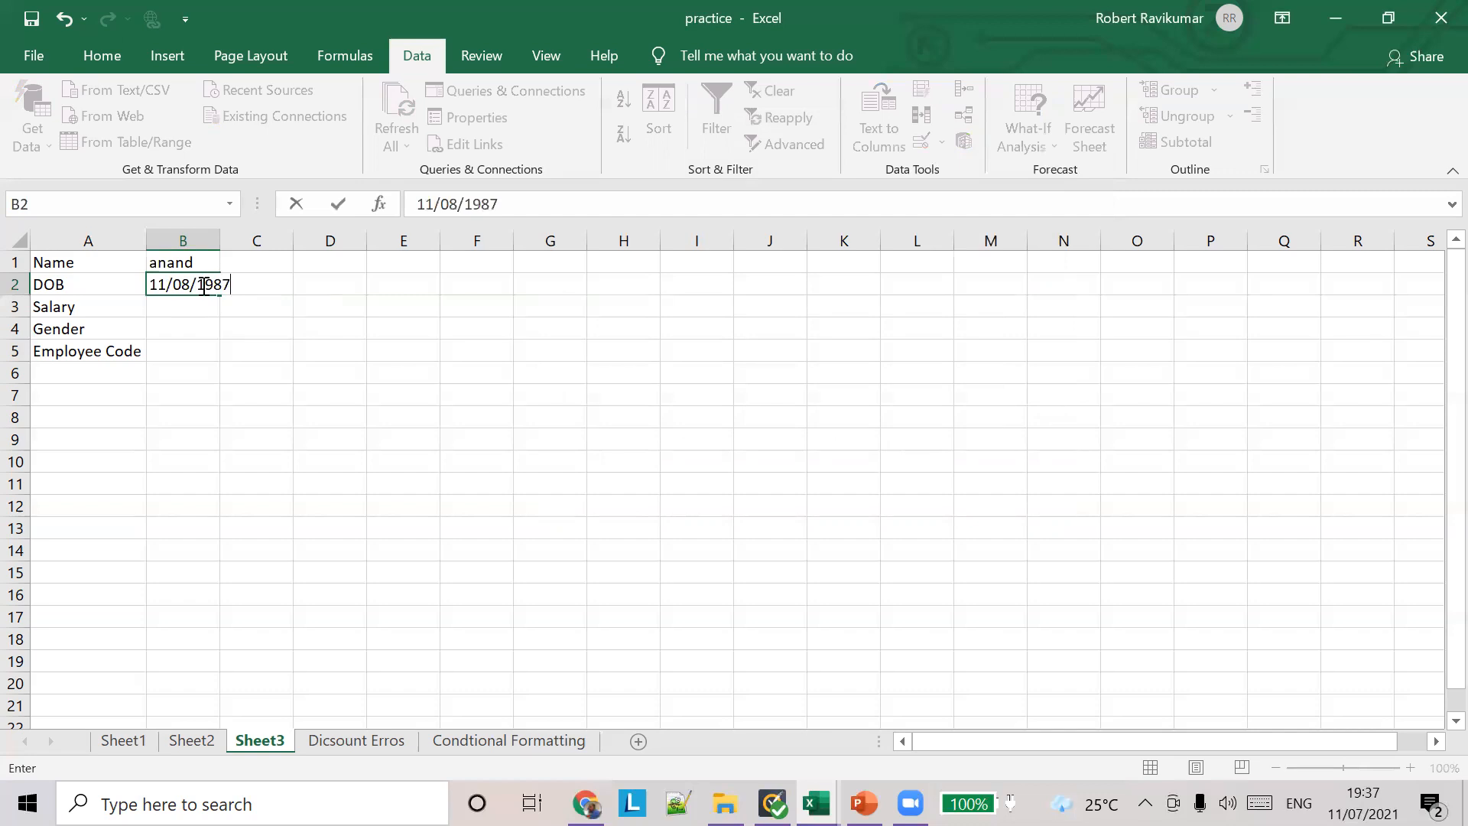
type("7")
key("Tab")
left_click(205, 284)
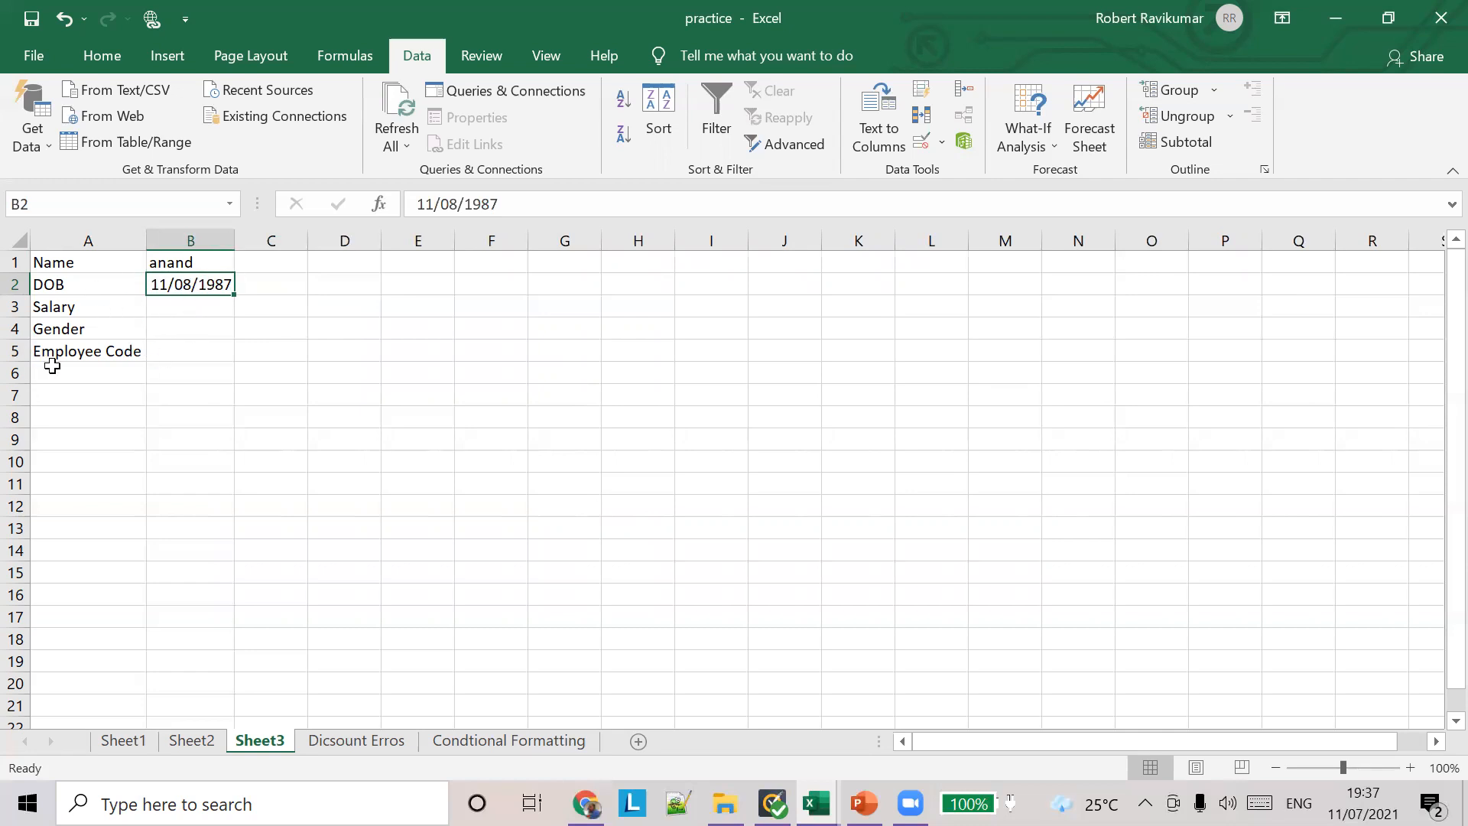
Step: Start a whole number data validation rule for the Salary cell B3 with Ignore blank turned off
left_click(185, 309)
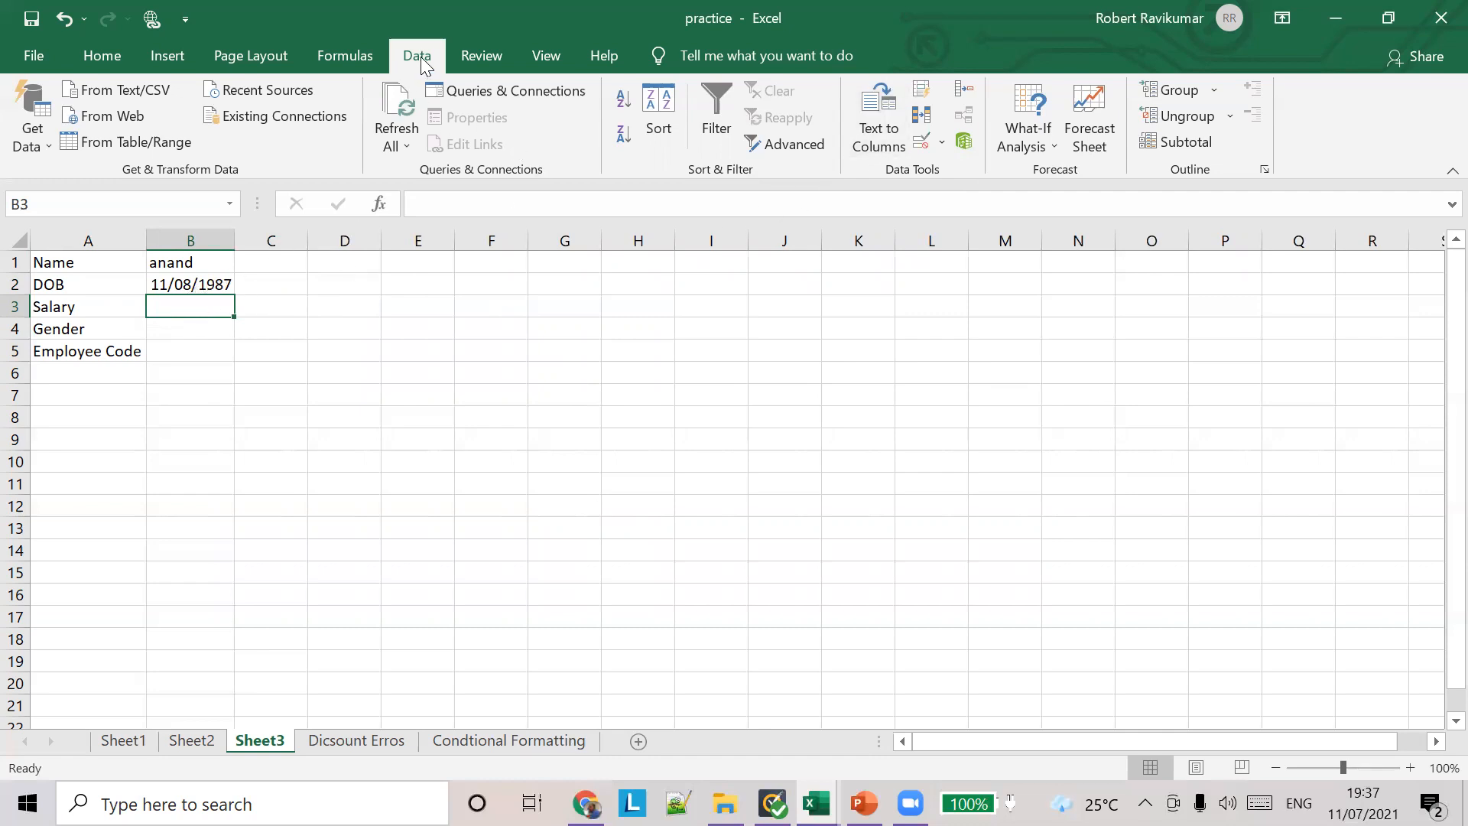
left_click(942, 142)
left_click(958, 172)
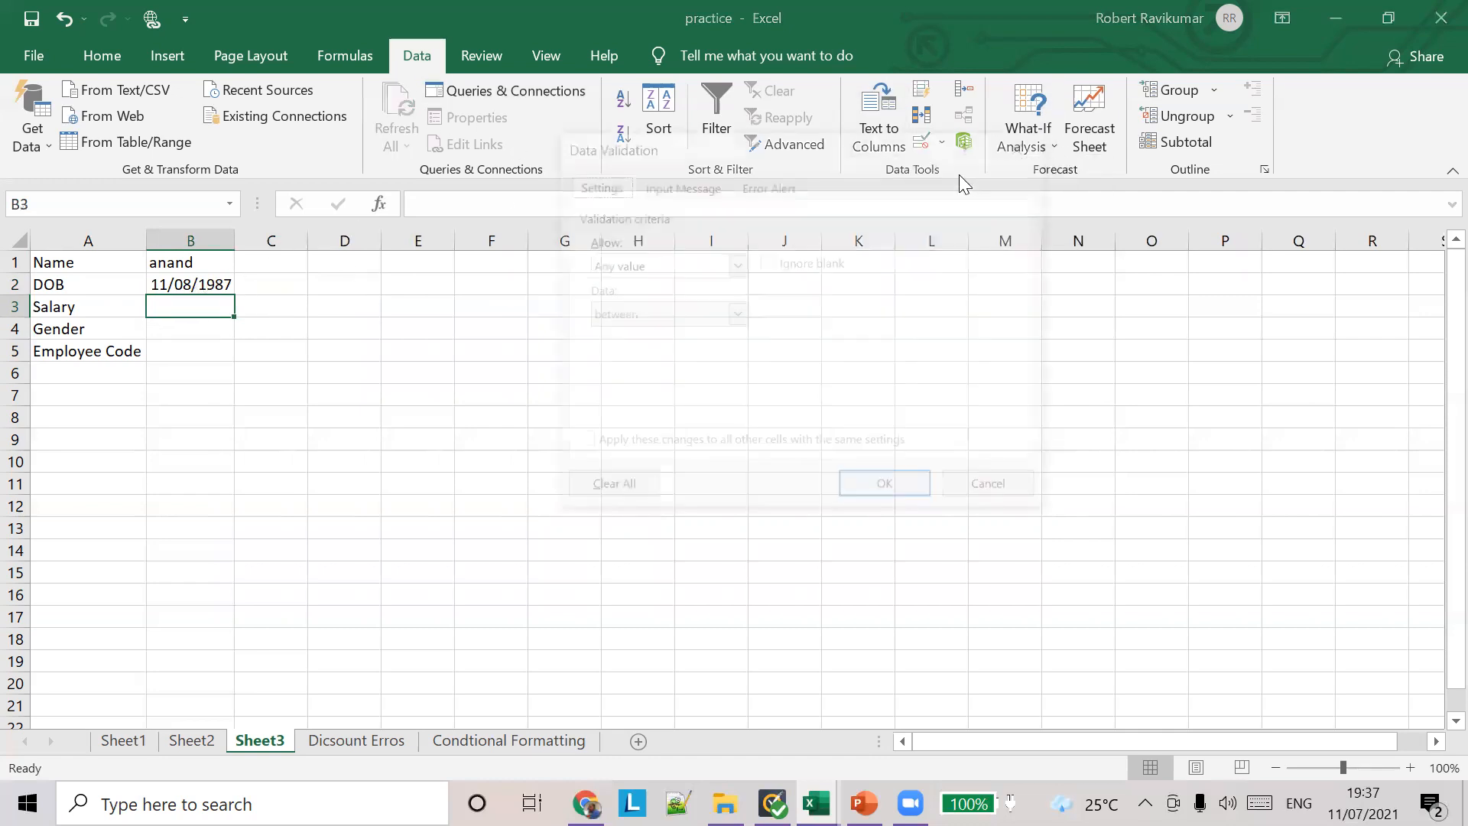
left_click(737, 264)
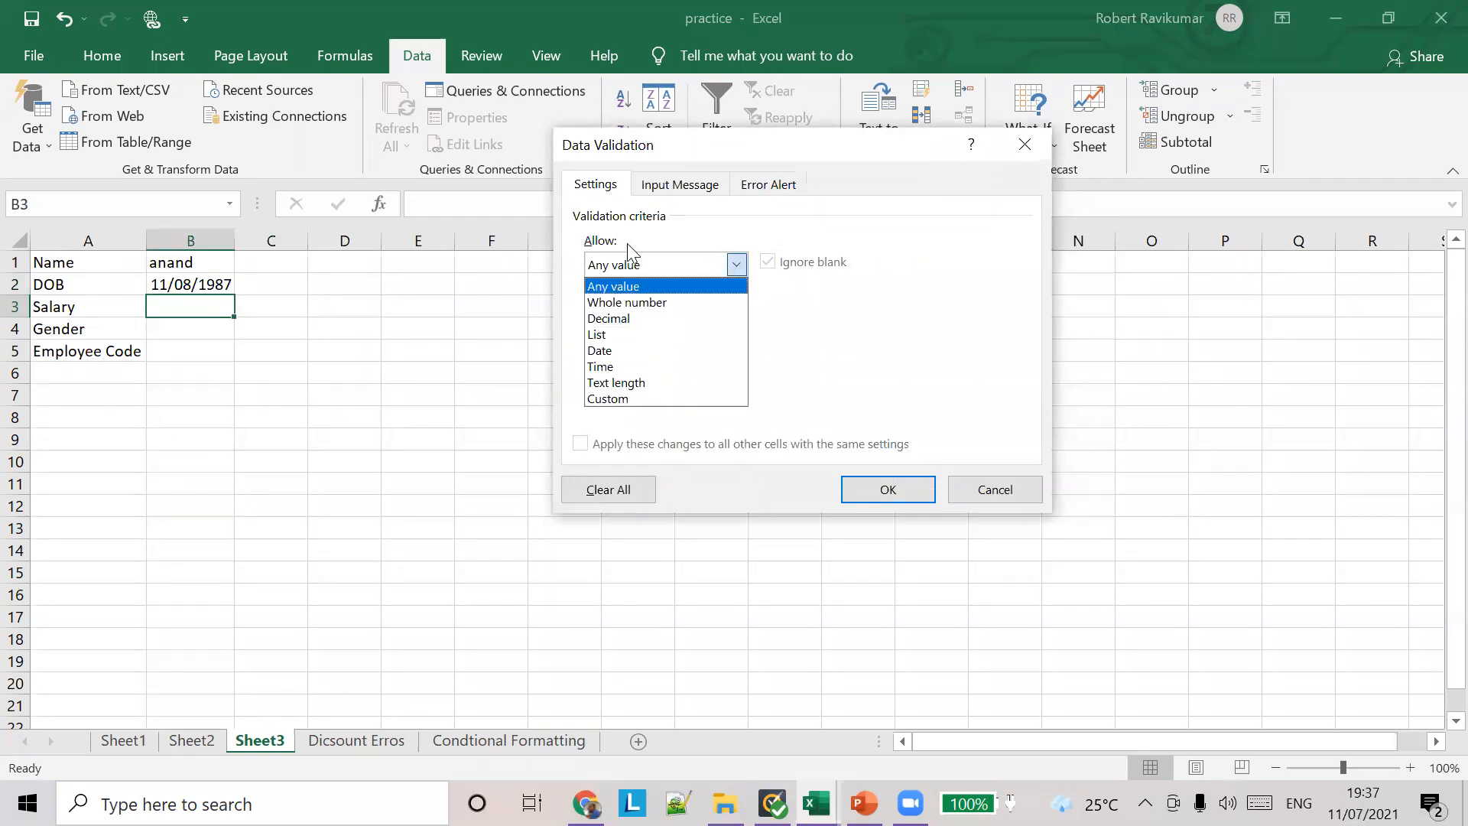
left_click(616, 299)
left_click(736, 314)
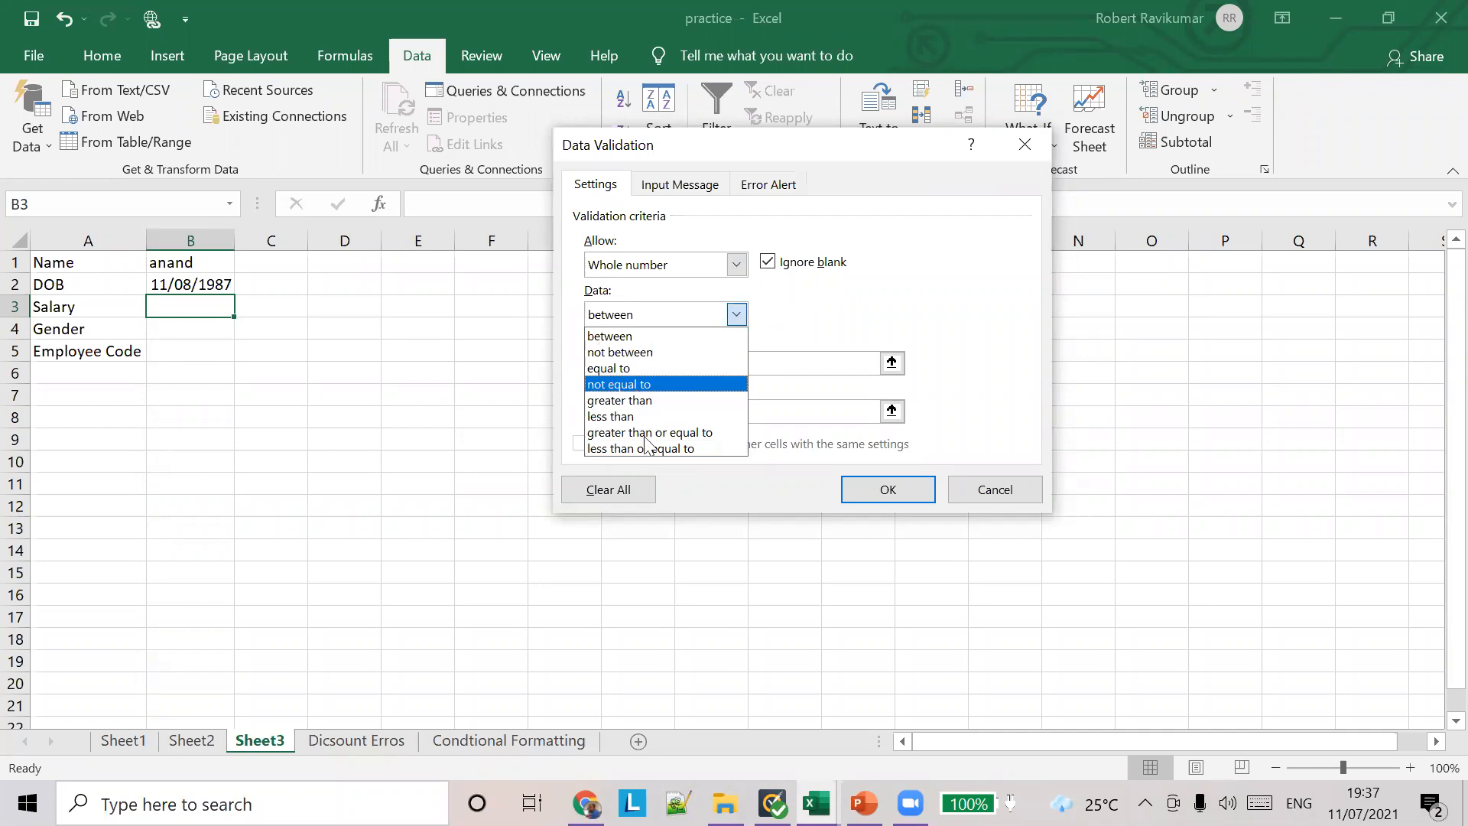
left_click(795, 304)
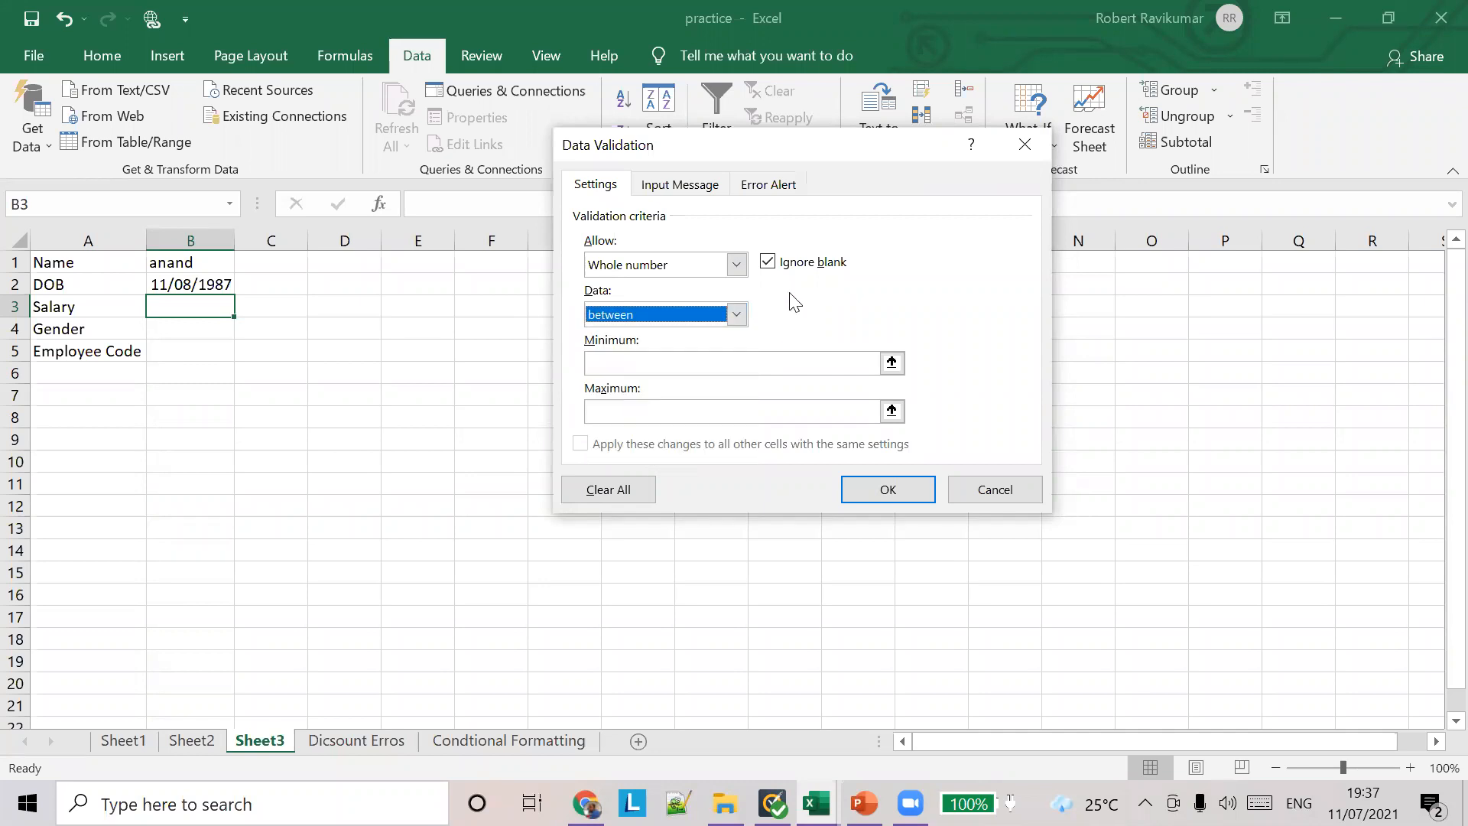
left_click(769, 266)
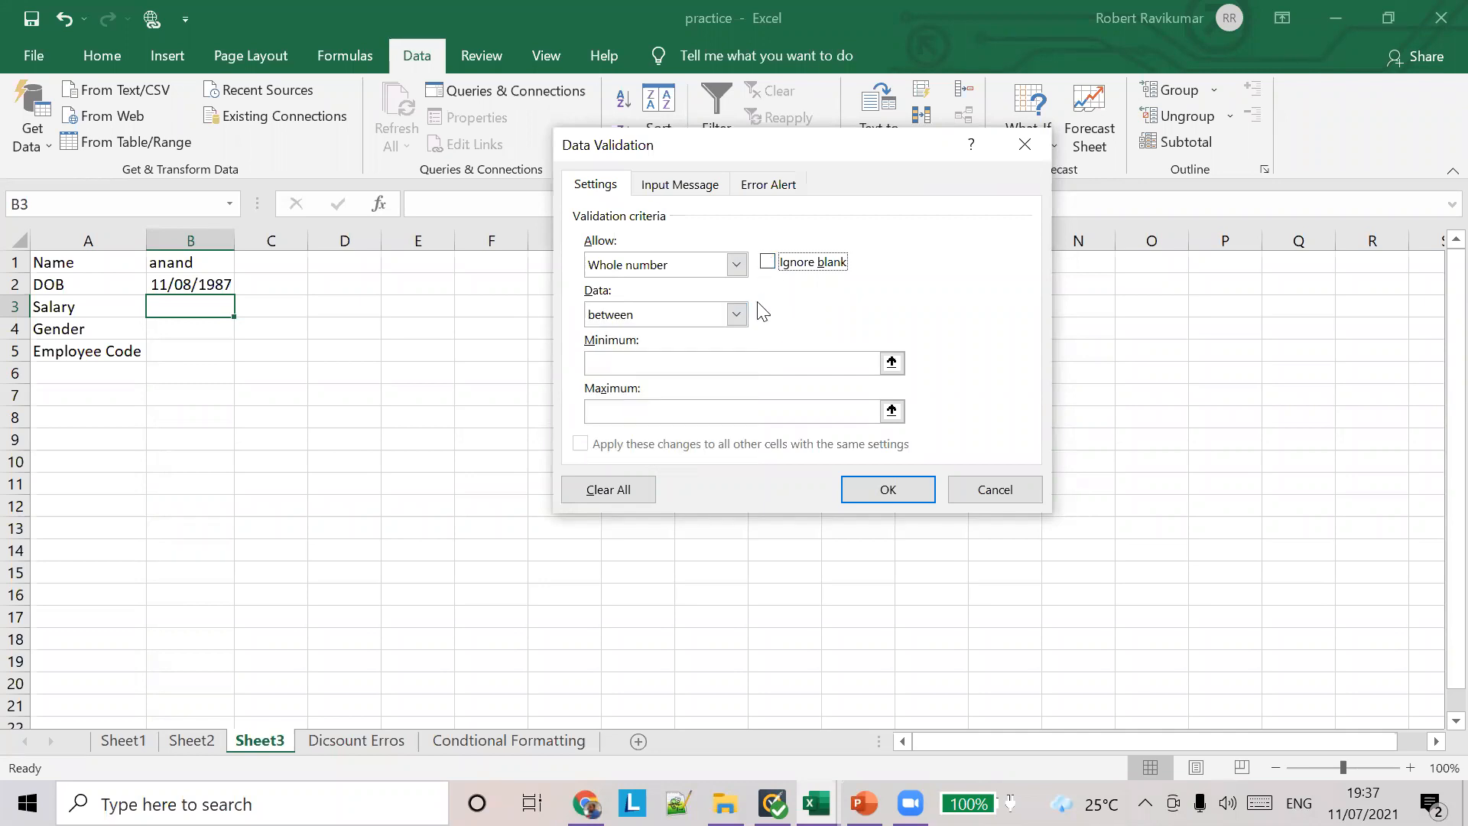
Step: Restrict the Salary rule to values greater than 0 and apply it to B3
left_click(736, 314)
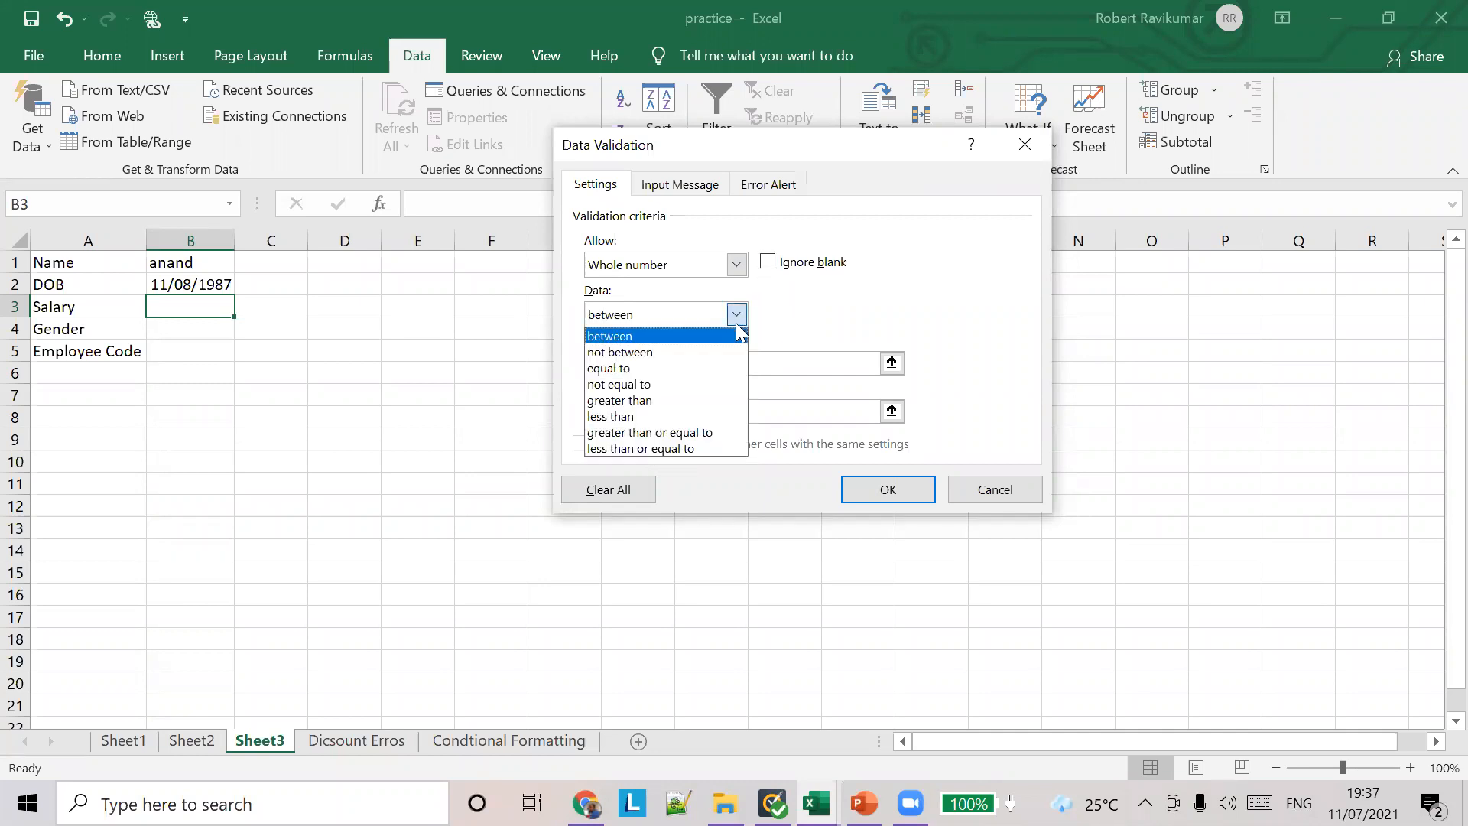
left_click(671, 404)
left_click(677, 364)
type("0")
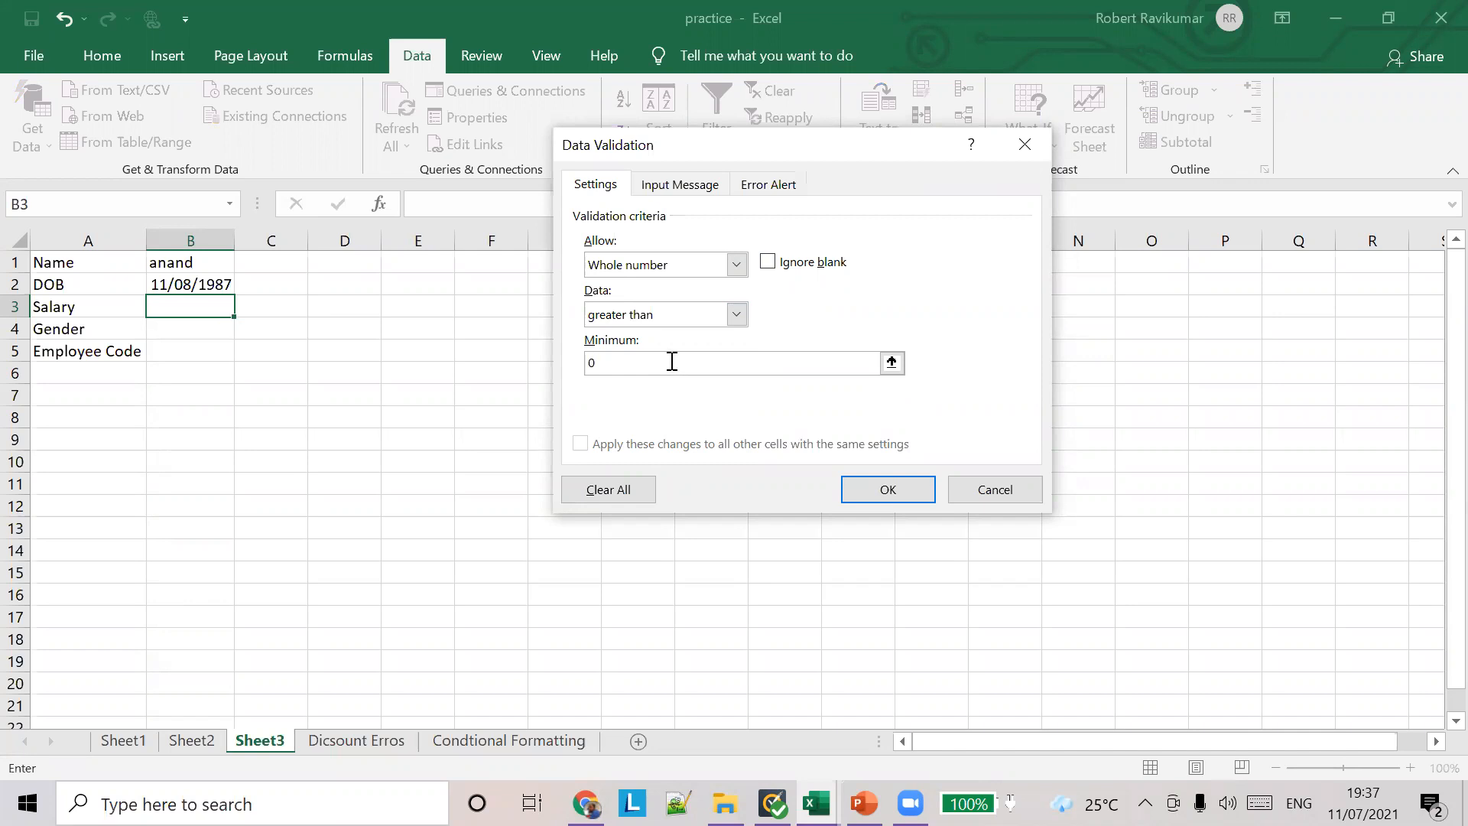
left_click(885, 489)
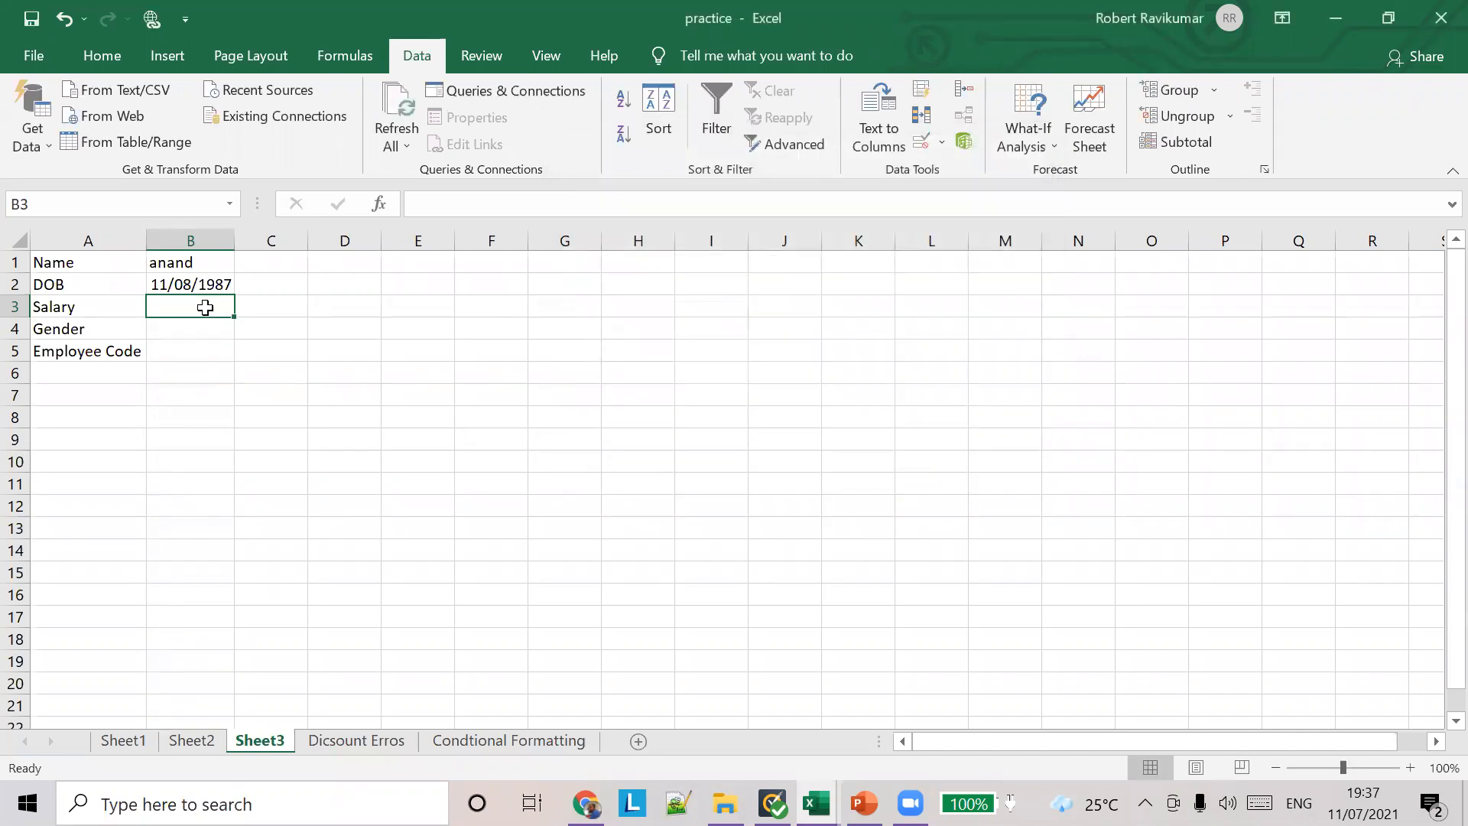
Step: Test the Salary rule in B3 with -90, discard it and enter 90 instead
type("-90")
key("Return")
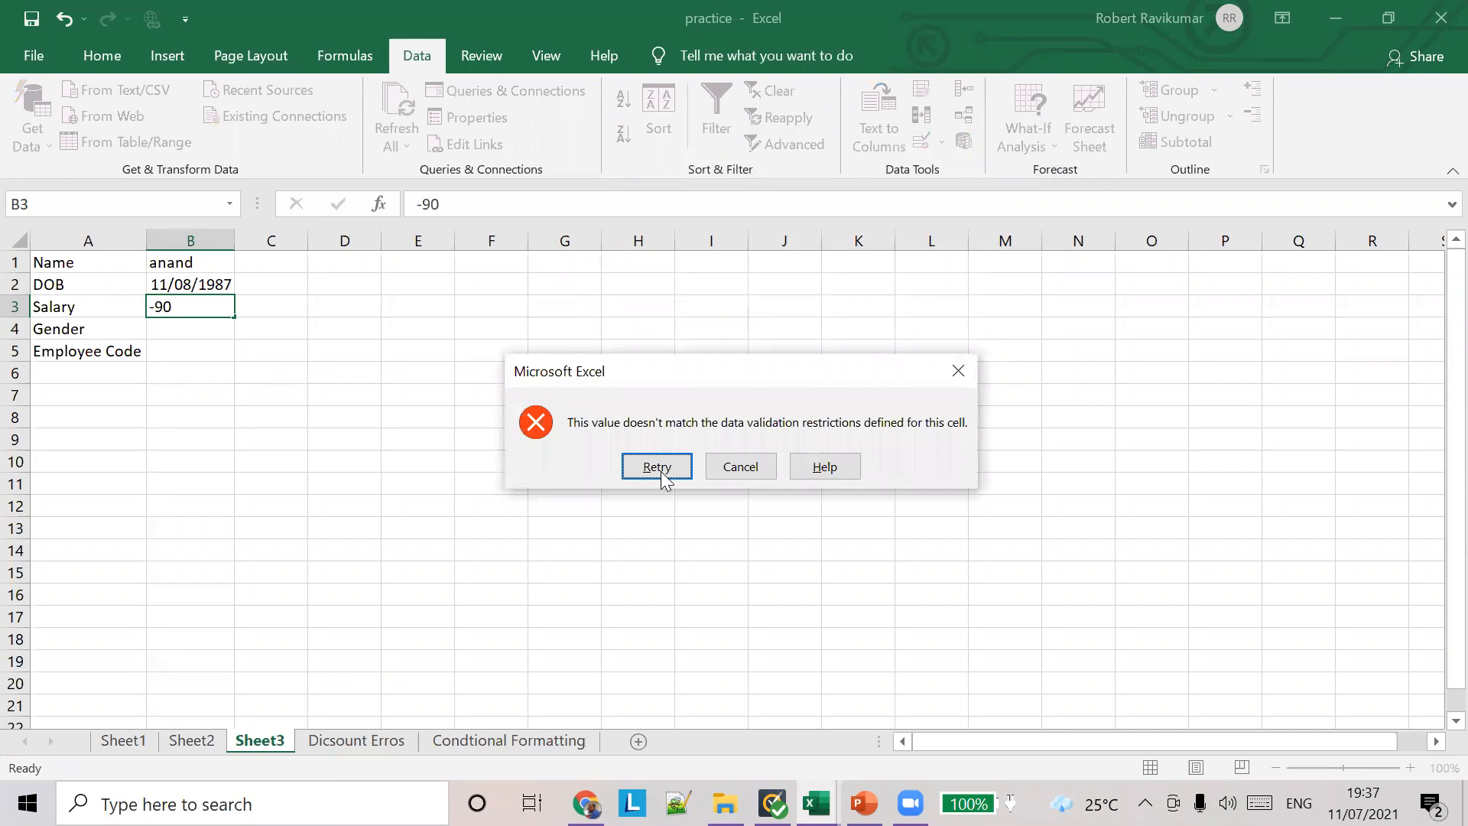
key("Escape")
left_click(443, 196)
type("90")
key("Tab")
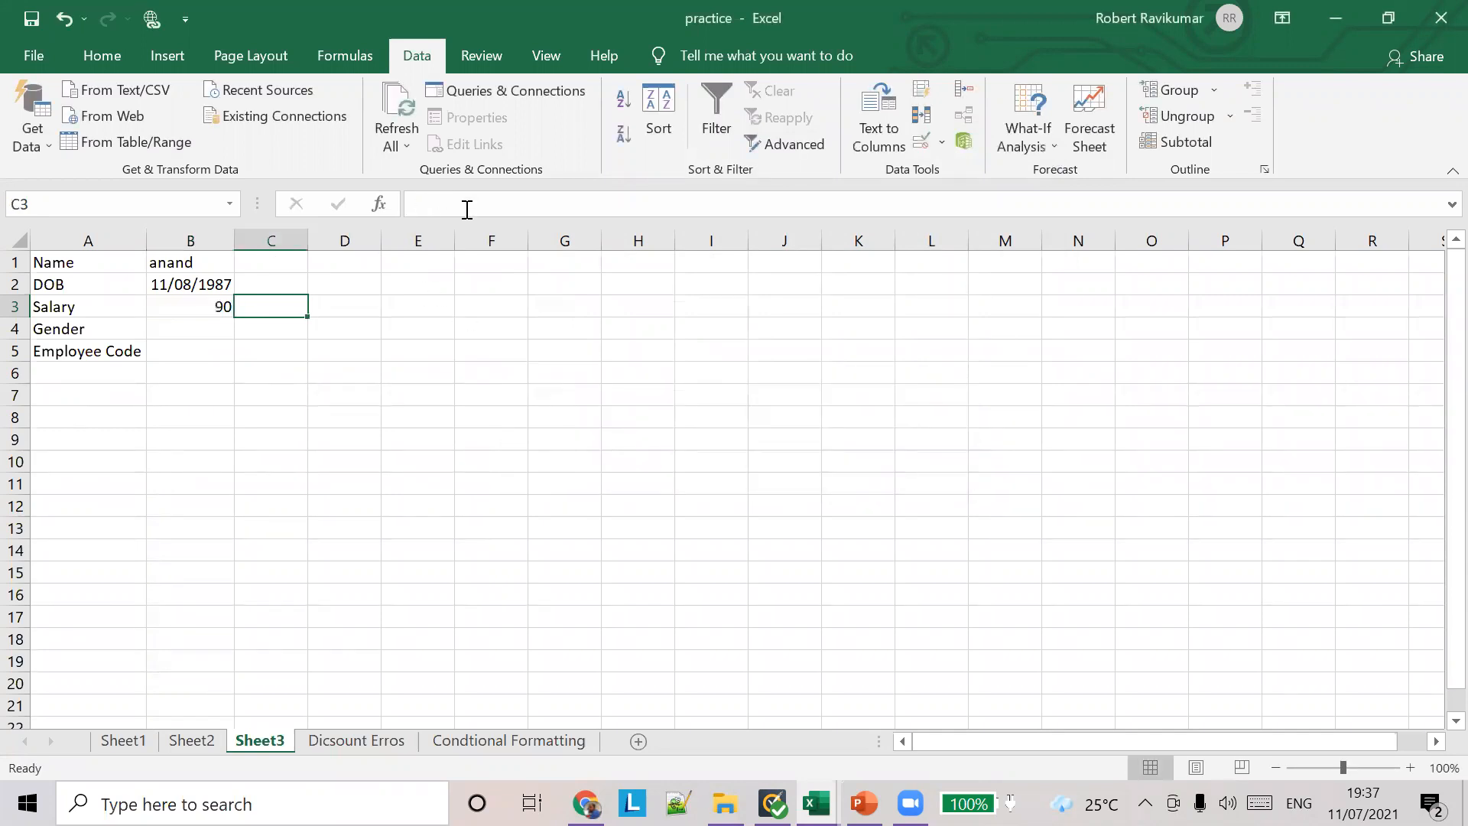
Step: Create a list in L1:L3 with the heading Gender and the entries Male and Female
left_click(204, 323)
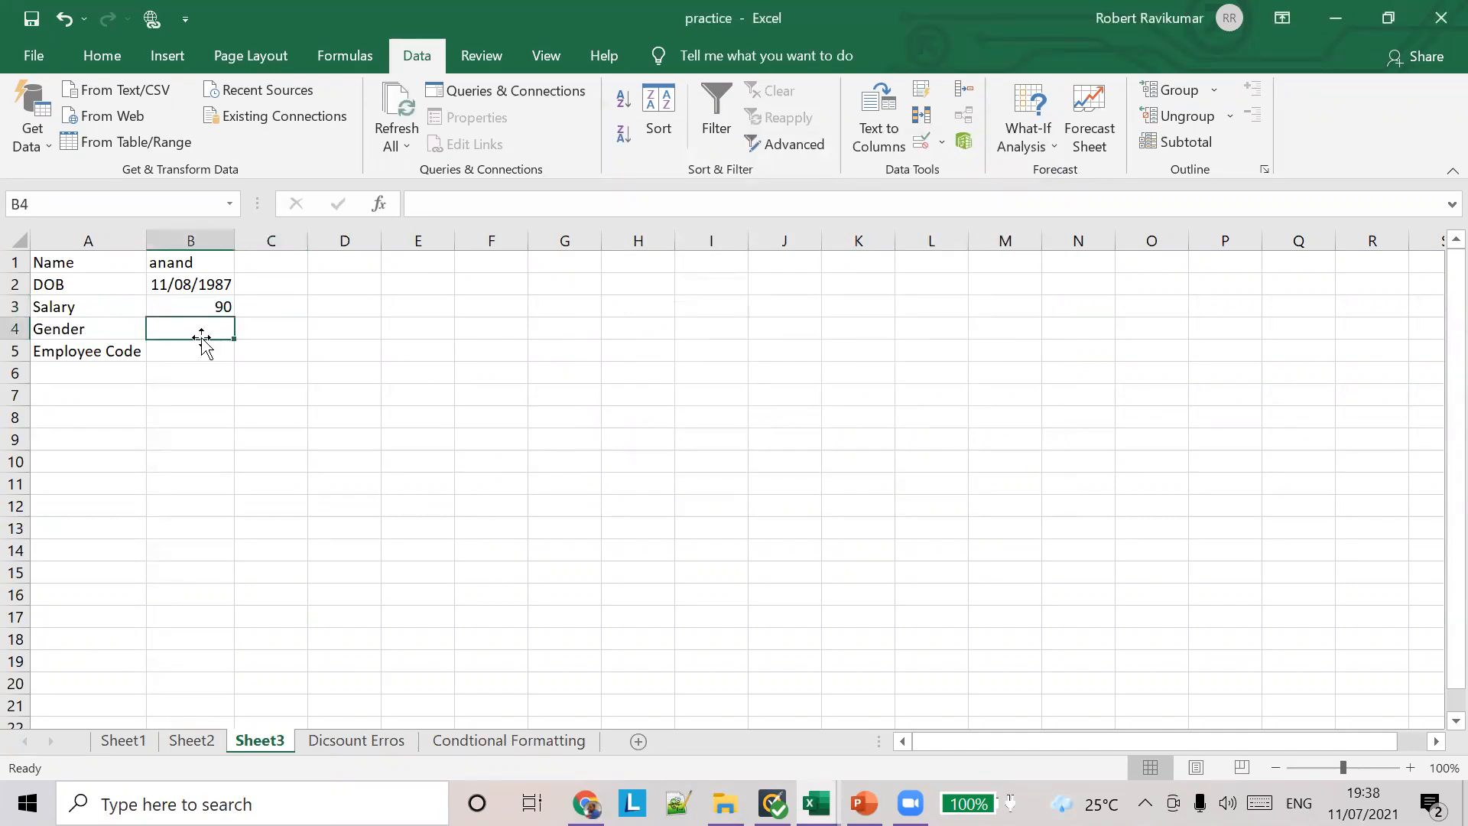
left_click(912, 266)
type("G")
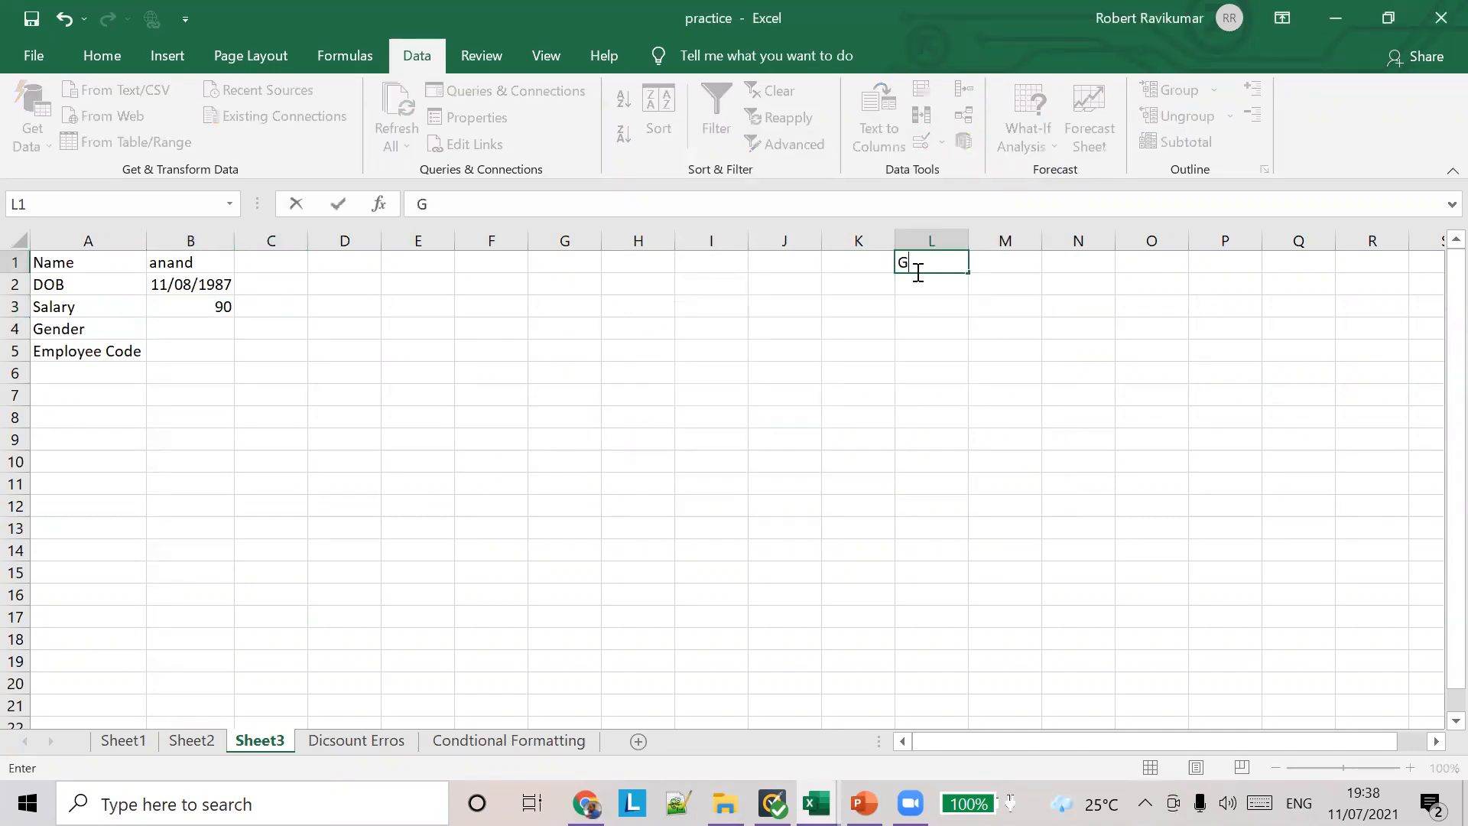
type("Nd")
key("BackSpace")
key("BackSpace")
type("ender")
key("Return")
type("Male")
key("Return")
type("Fe")
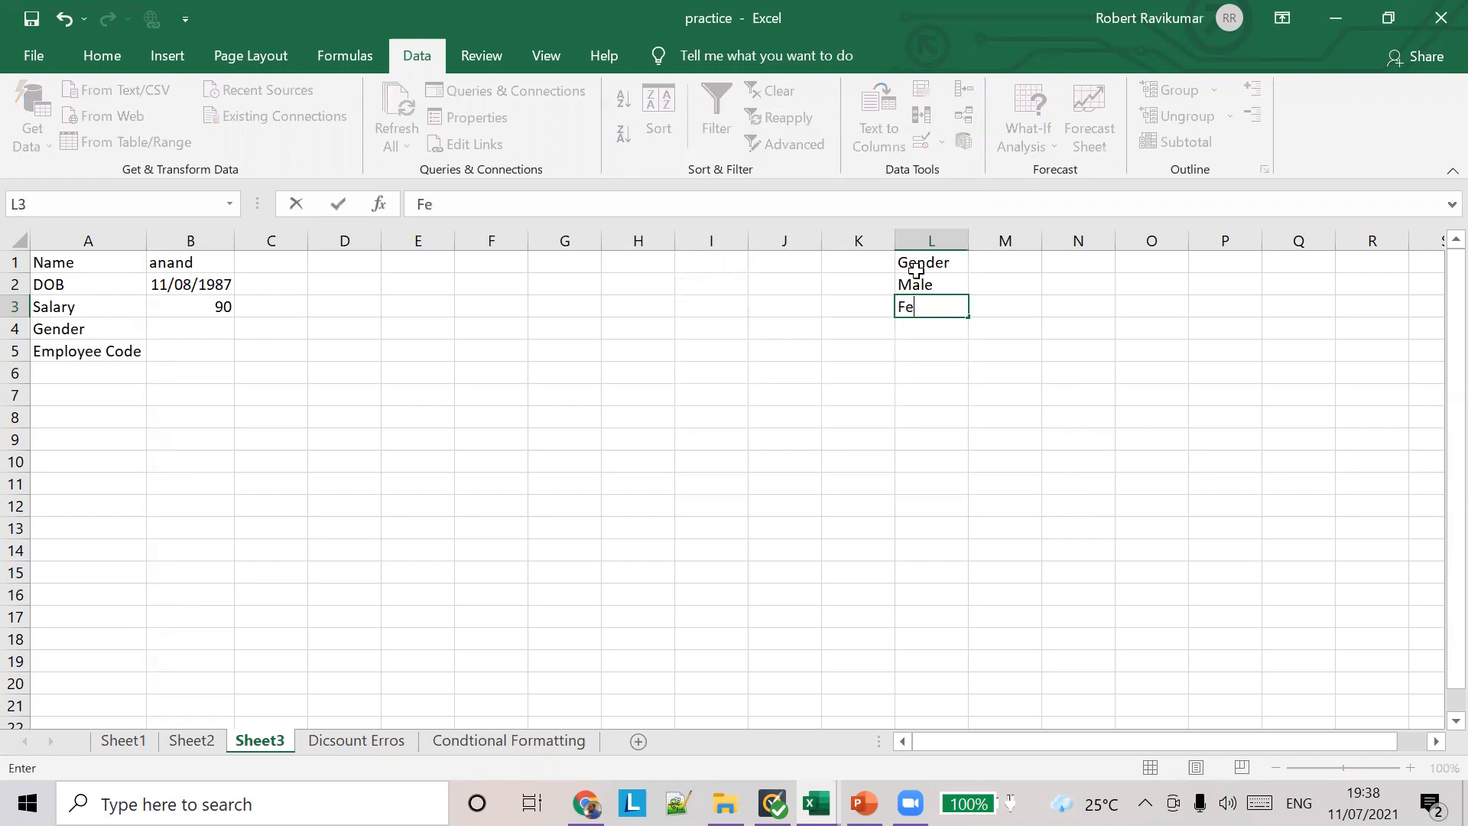
type("male")
left_click(196, 324)
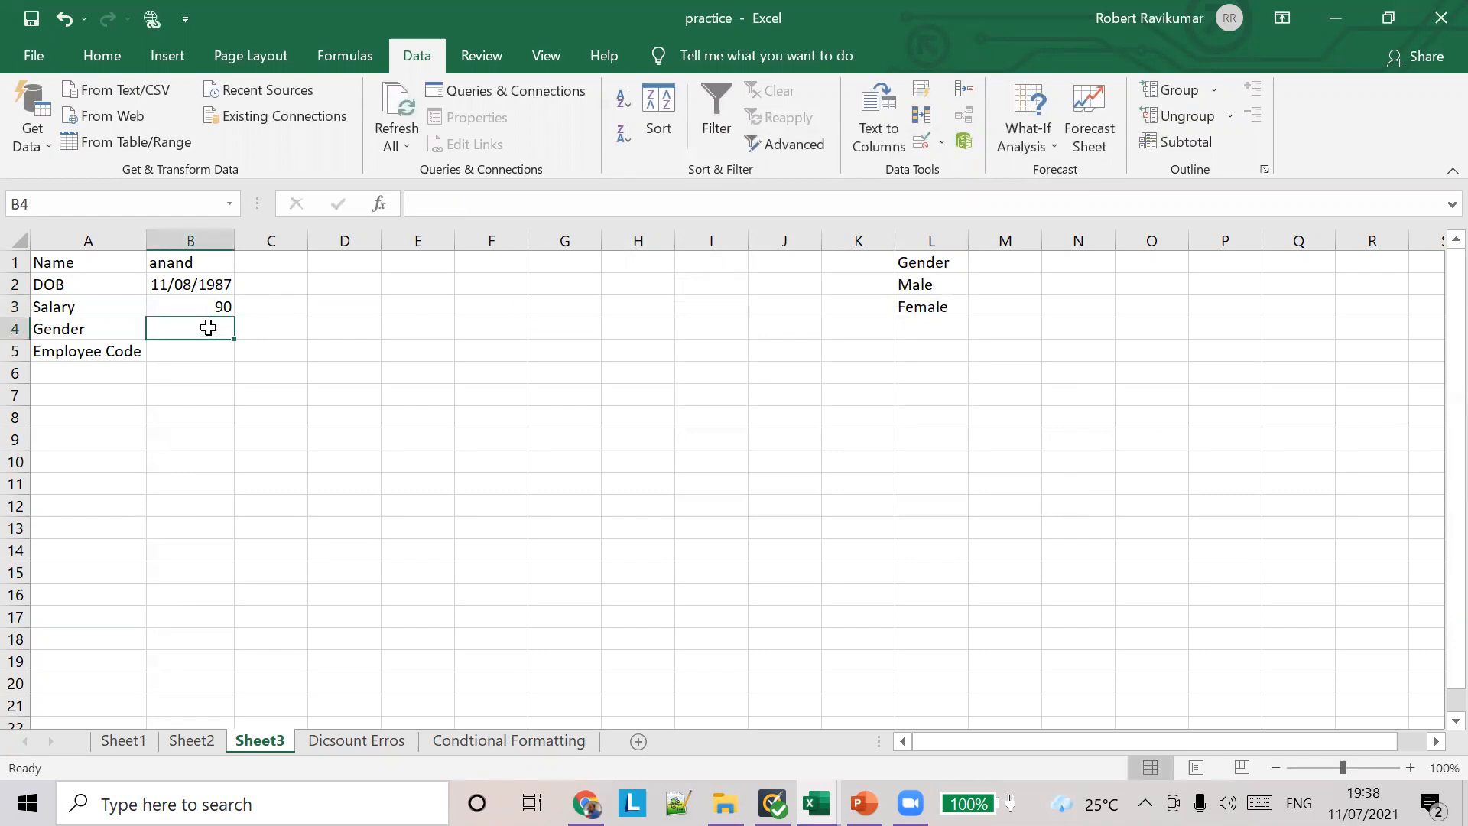
Step: Define the workbook-scope name genders for the Male and Female cells L2:L3
mouse_move(926, 285)
left_mouse_down()
mouse_move(926, 316)
mouse_move(943, 305)
left_mouse_up()
left_click(934, 285)
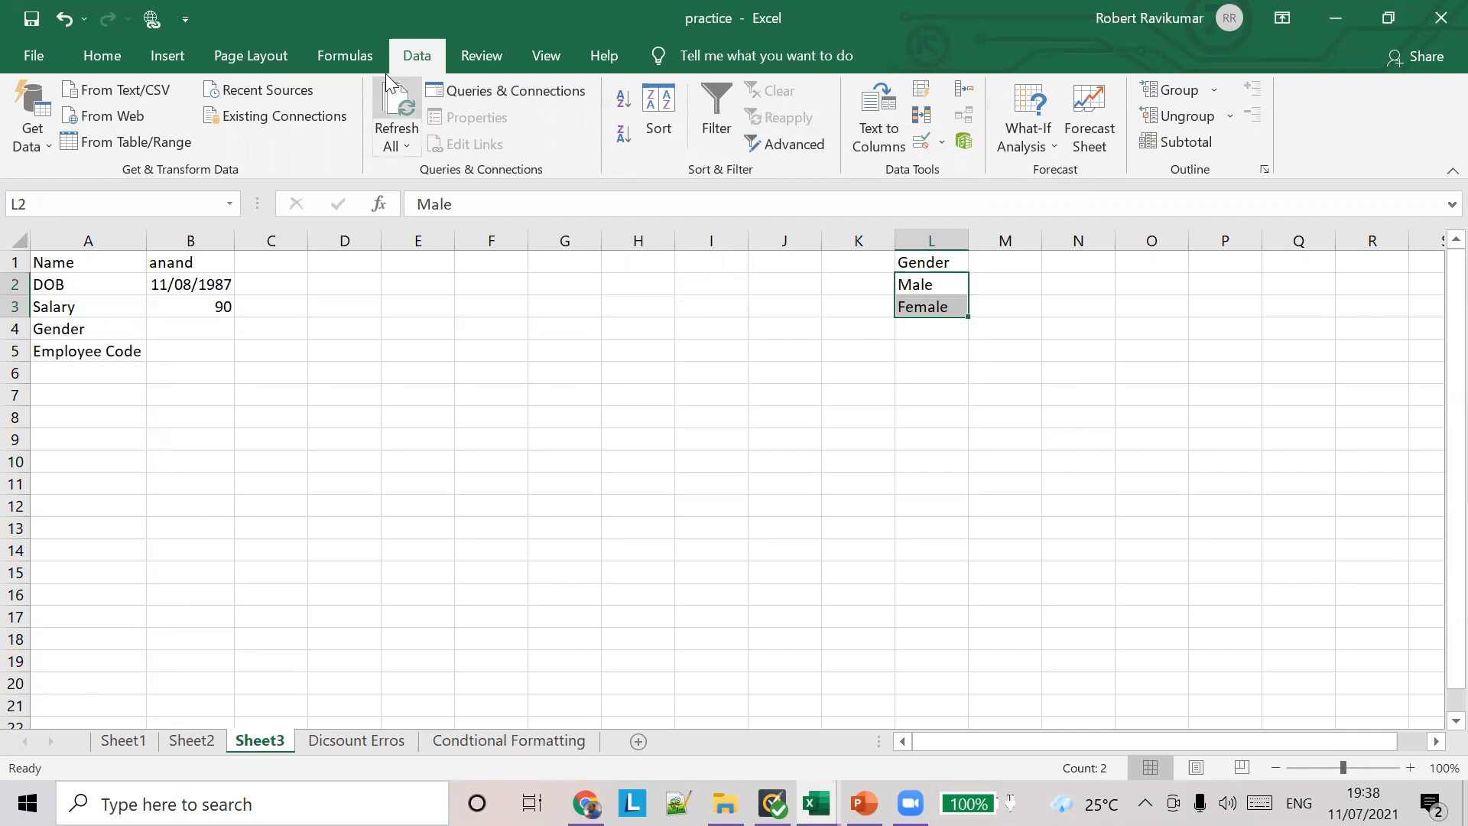
left_click(365, 54)
left_click(798, 91)
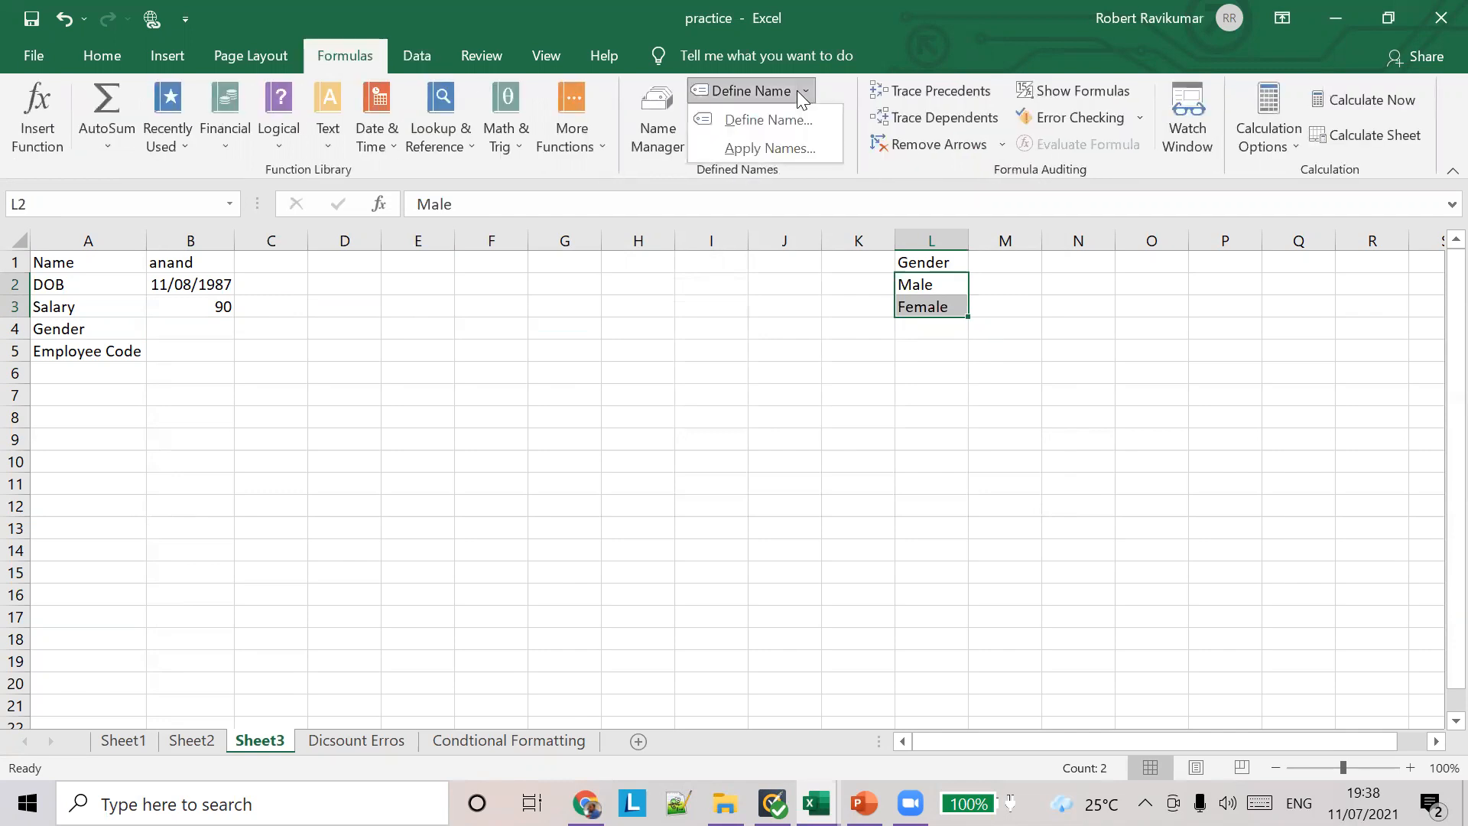
left_click(802, 122)
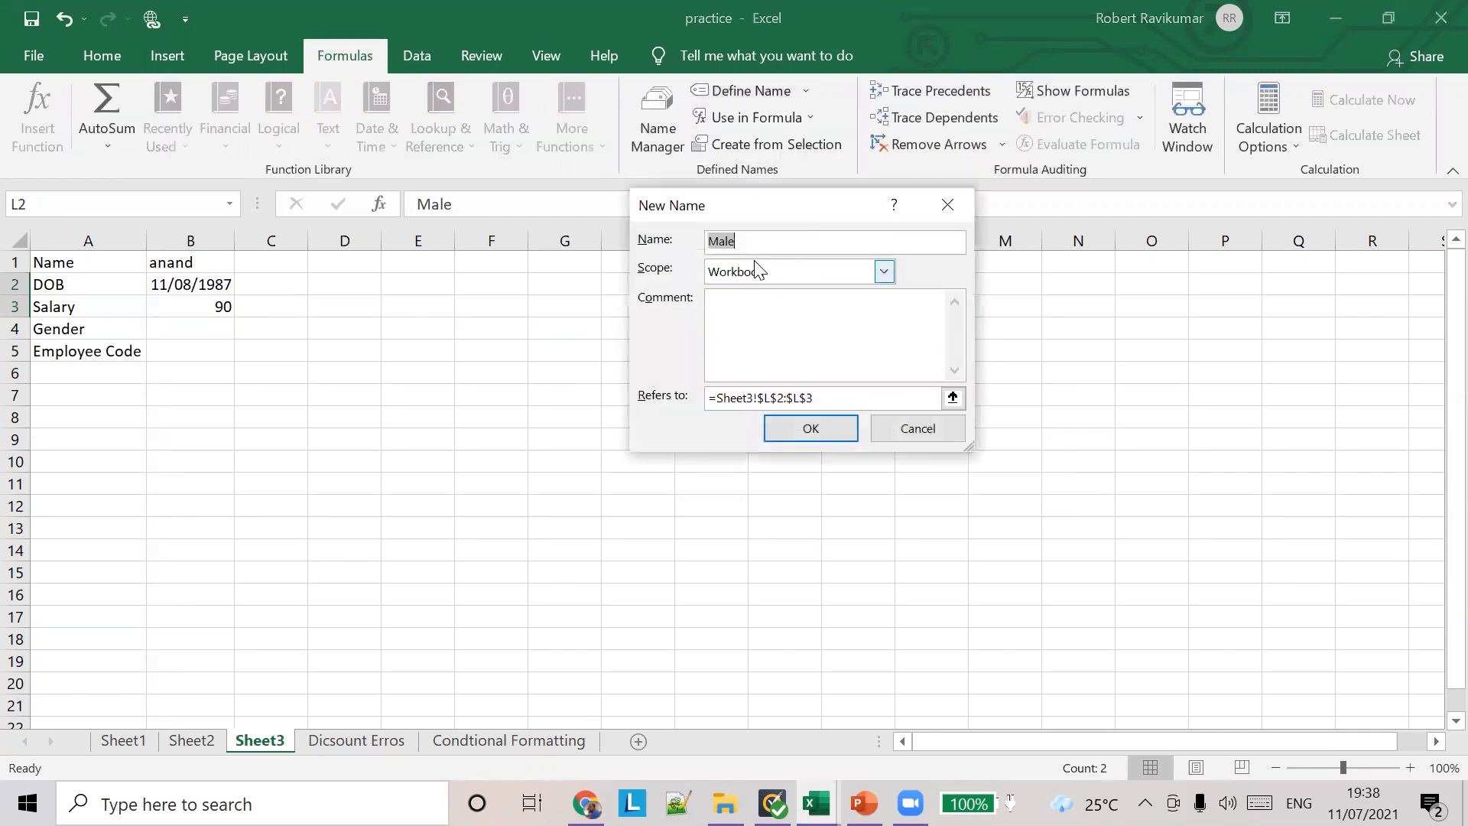
type("Gnders")
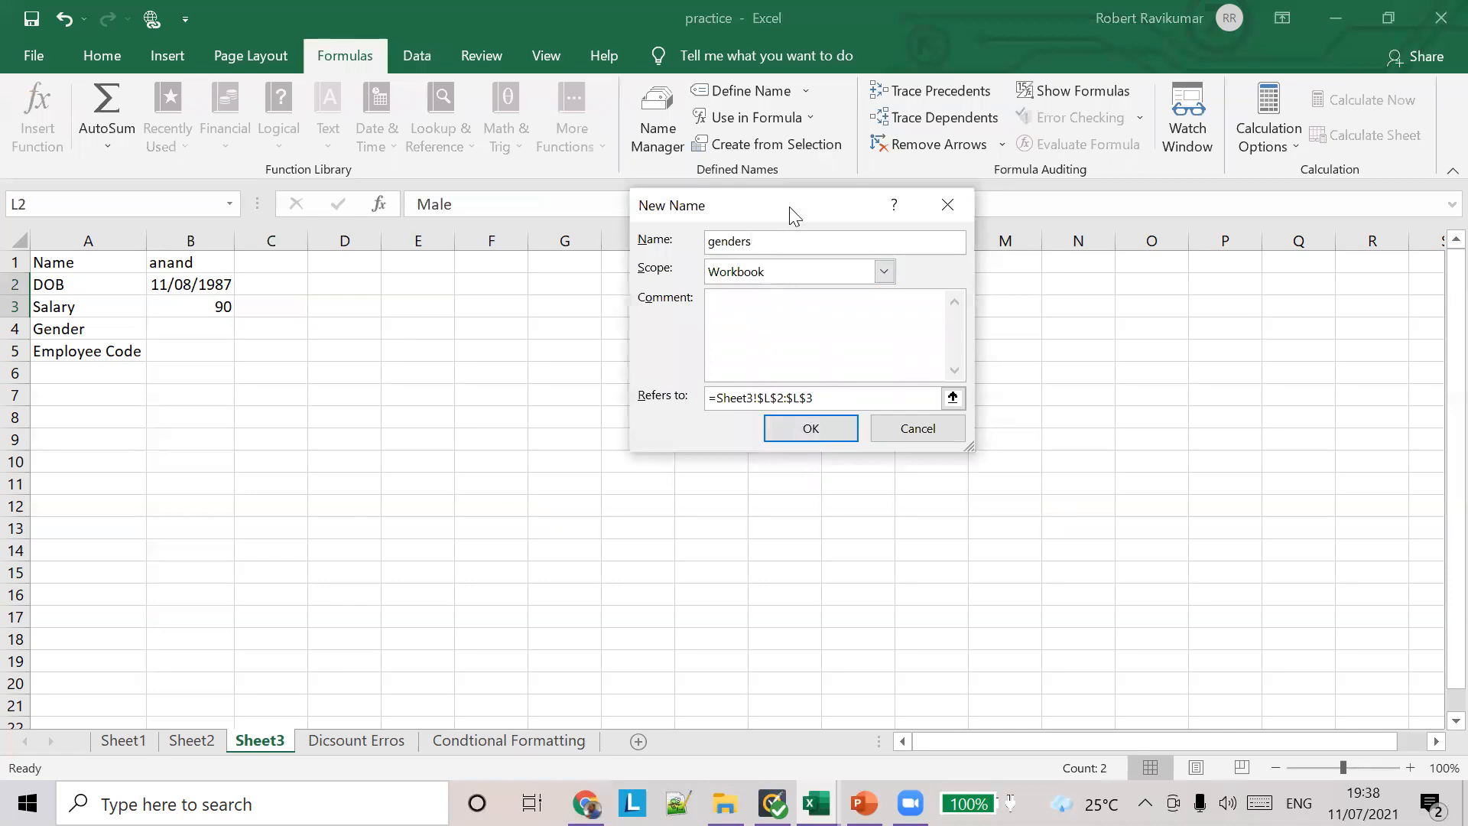
left_click_drag(789, 208, 652, 296)
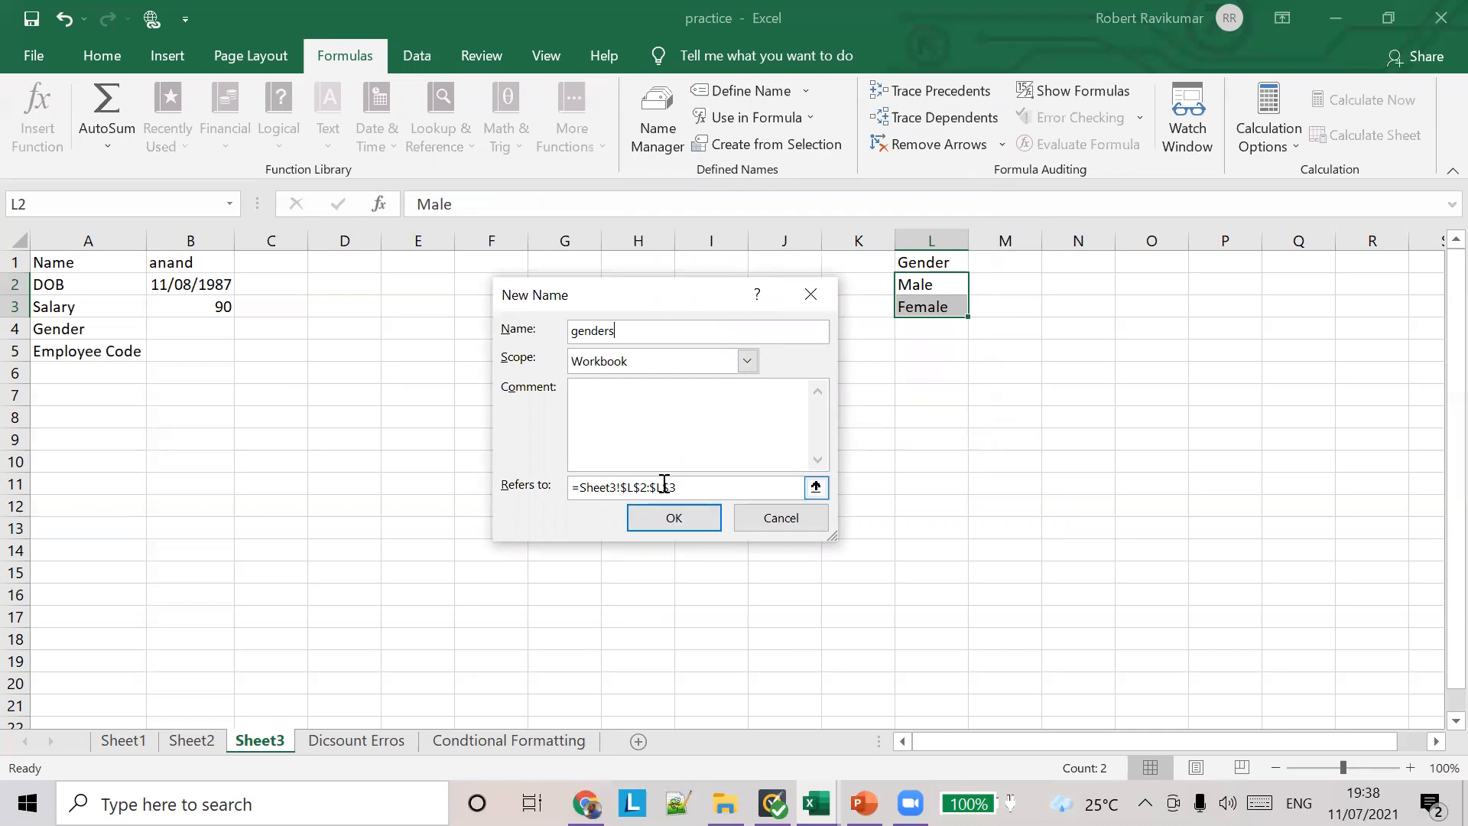
left_click(672, 518)
Step: Add a list data validation rule to the Gender cell B4 using =genders as the source
left_click(208, 329)
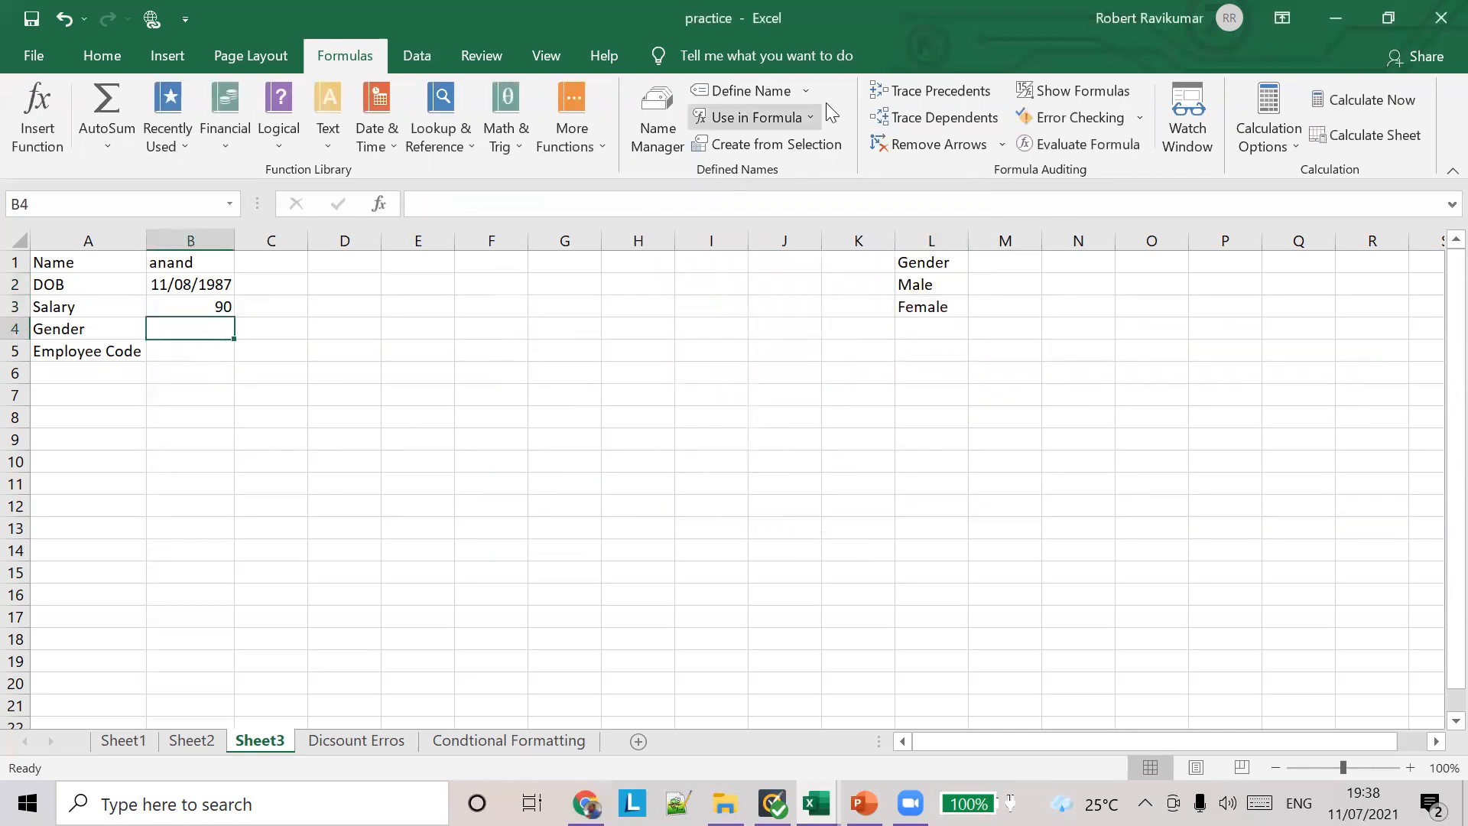
left_click(425, 67)
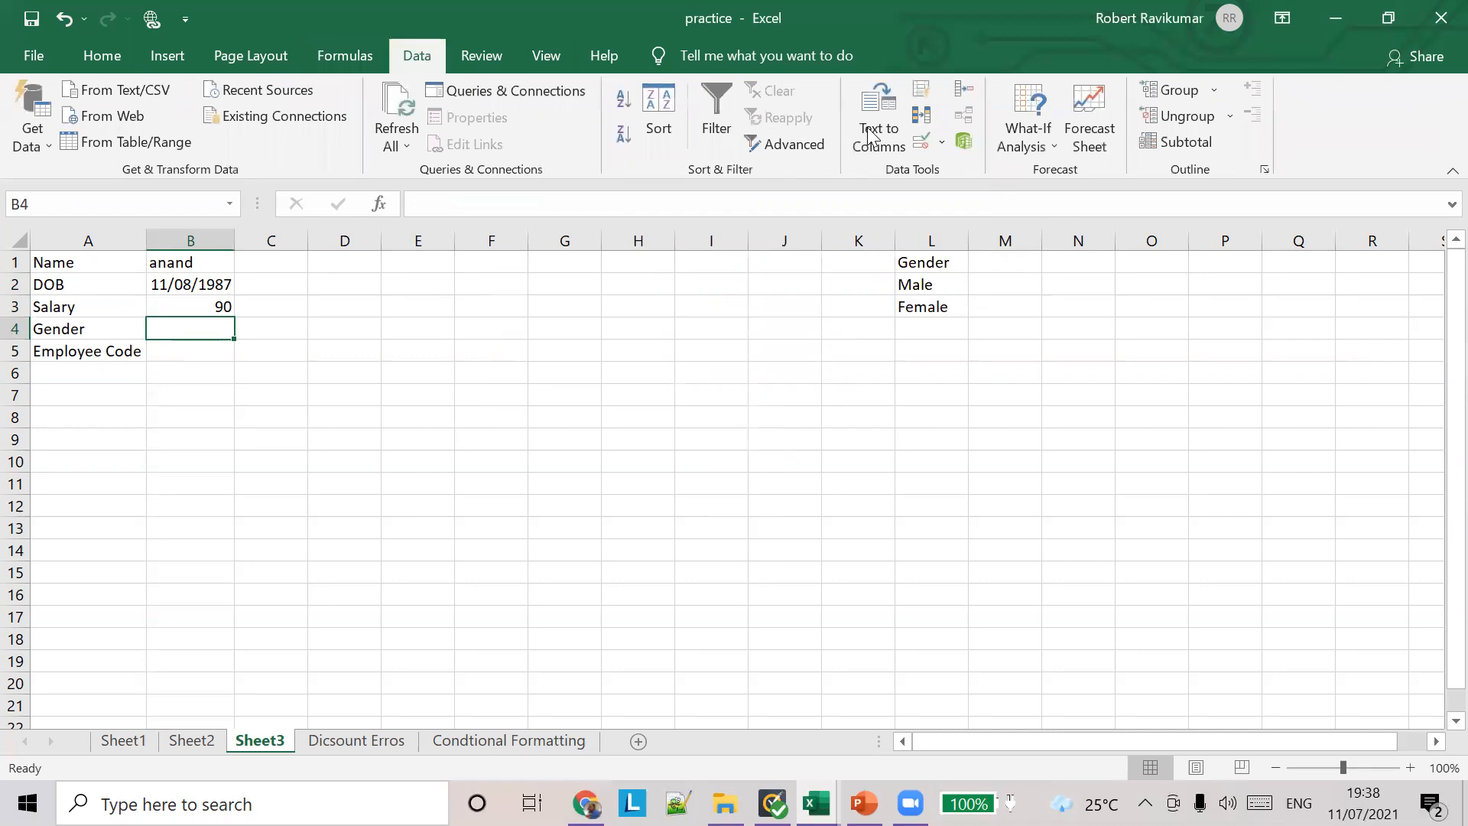
left_click(942, 144)
left_click(954, 176)
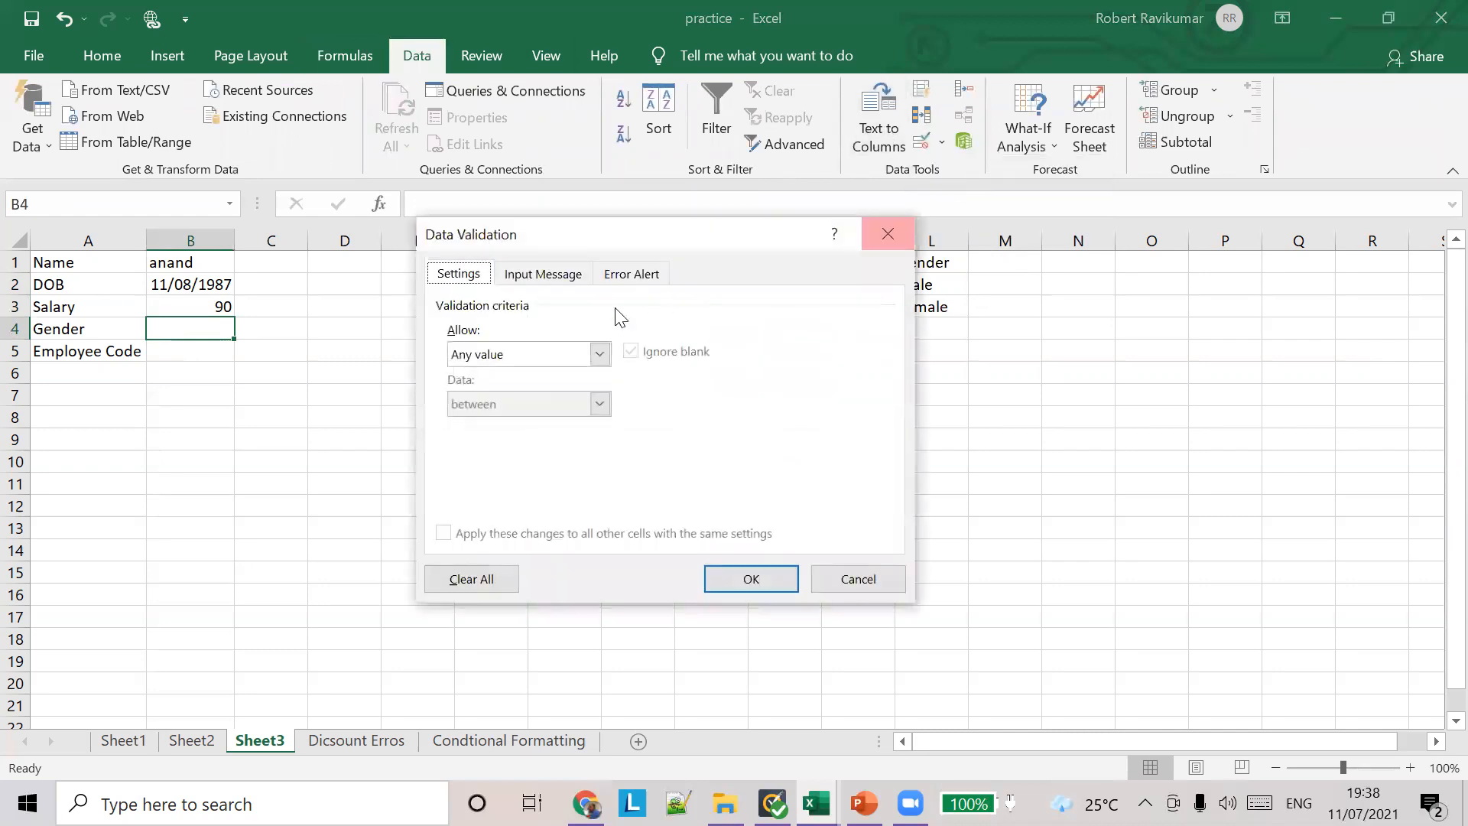
left_click(599, 354)
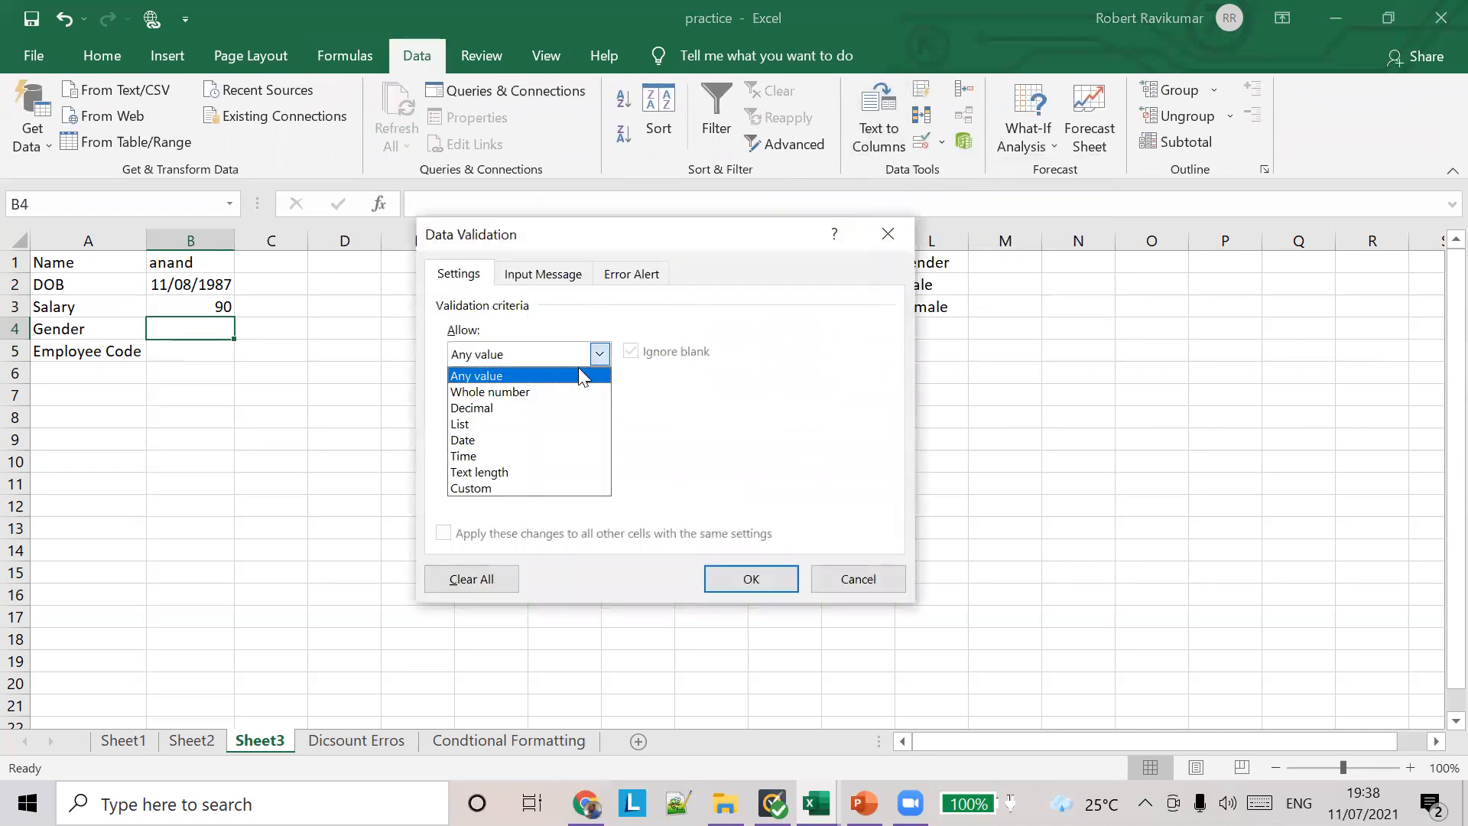
left_click(528, 420)
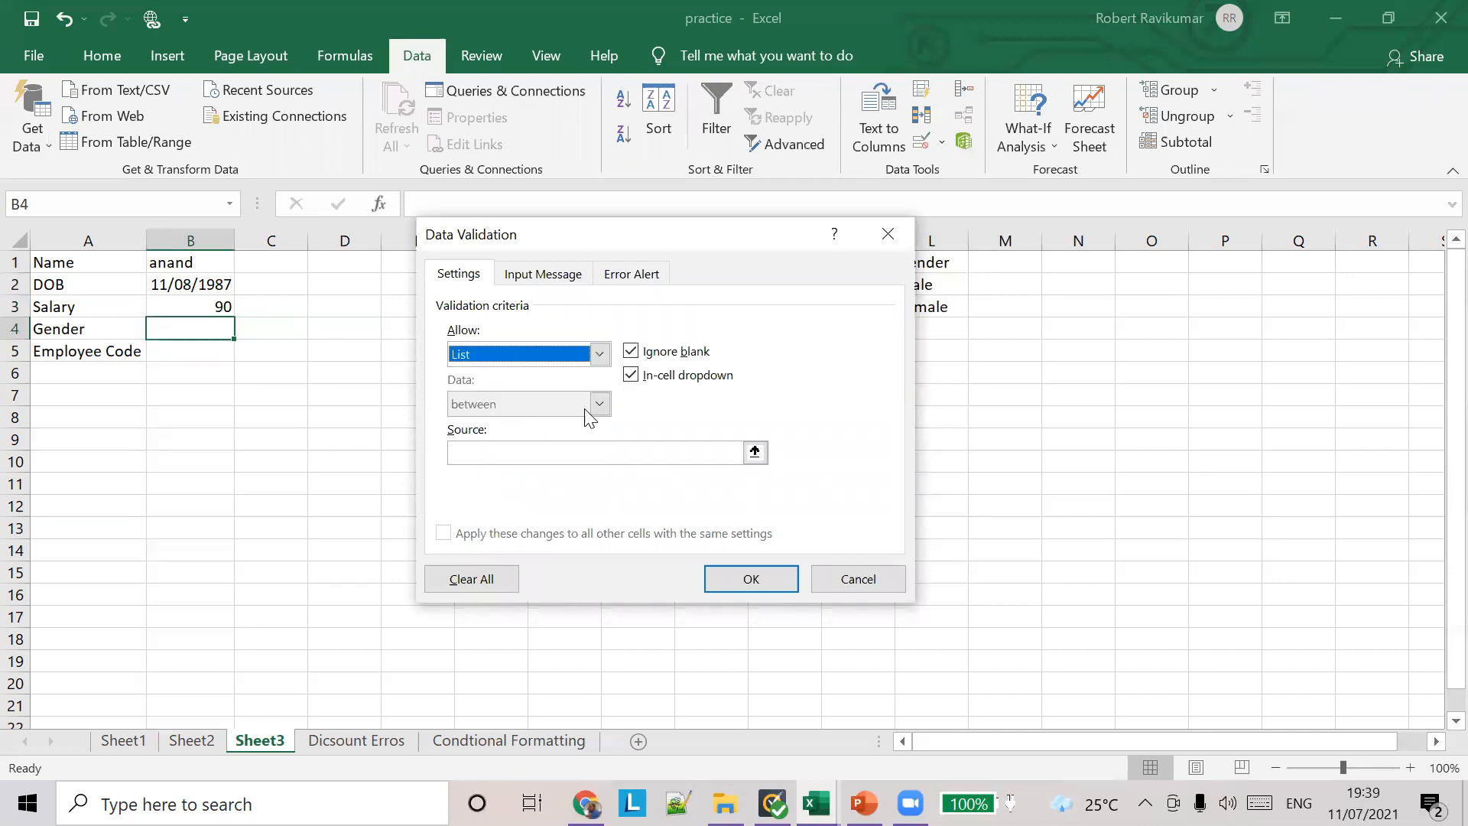
left_click(558, 449)
type("=genders")
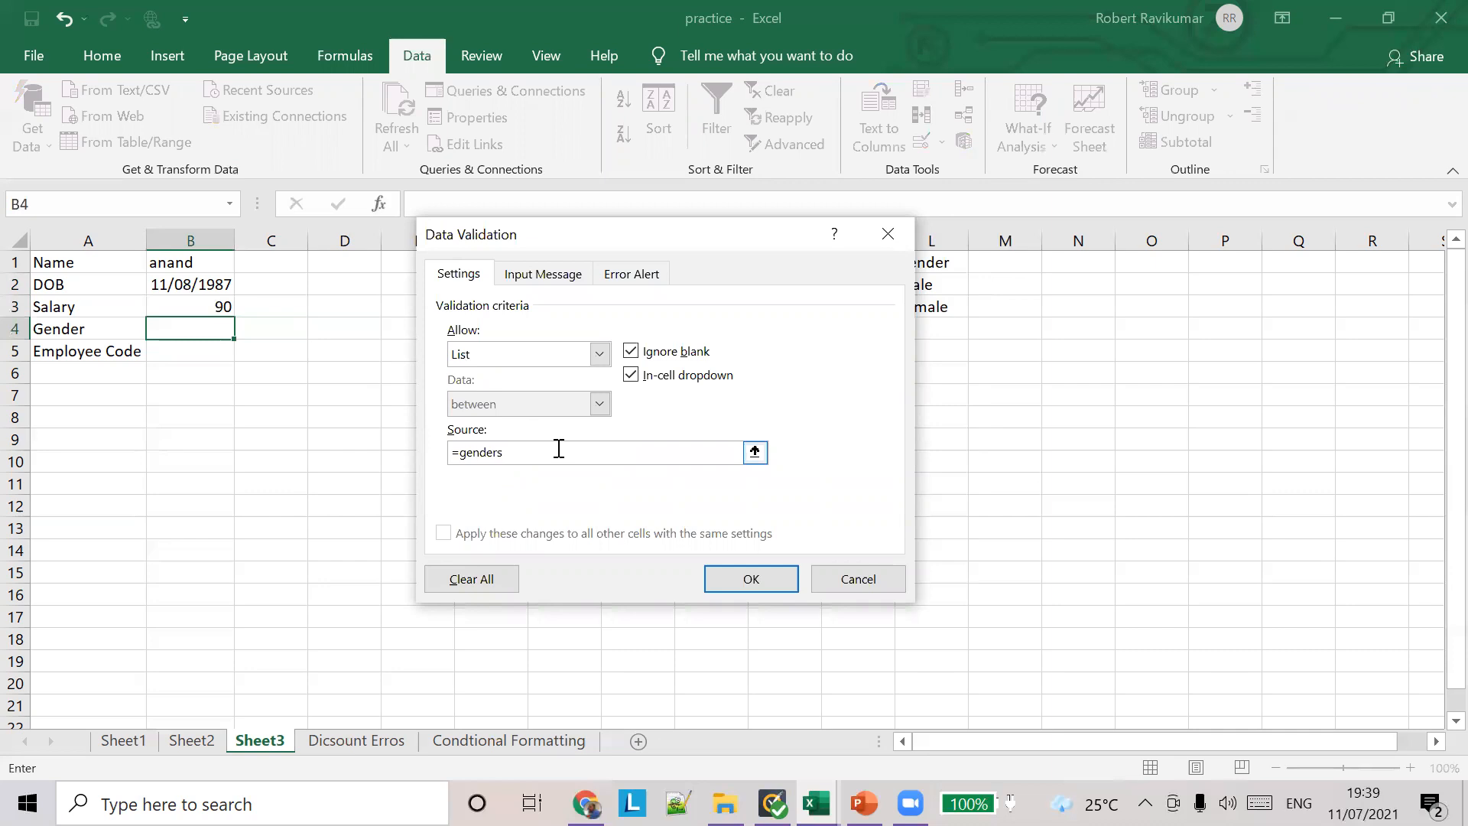
left_click(753, 582)
Step: Test the Gender list in B4 by choosing Female, and replace it with Male
left_click(244, 329)
left_click(226, 364)
left_click(237, 319)
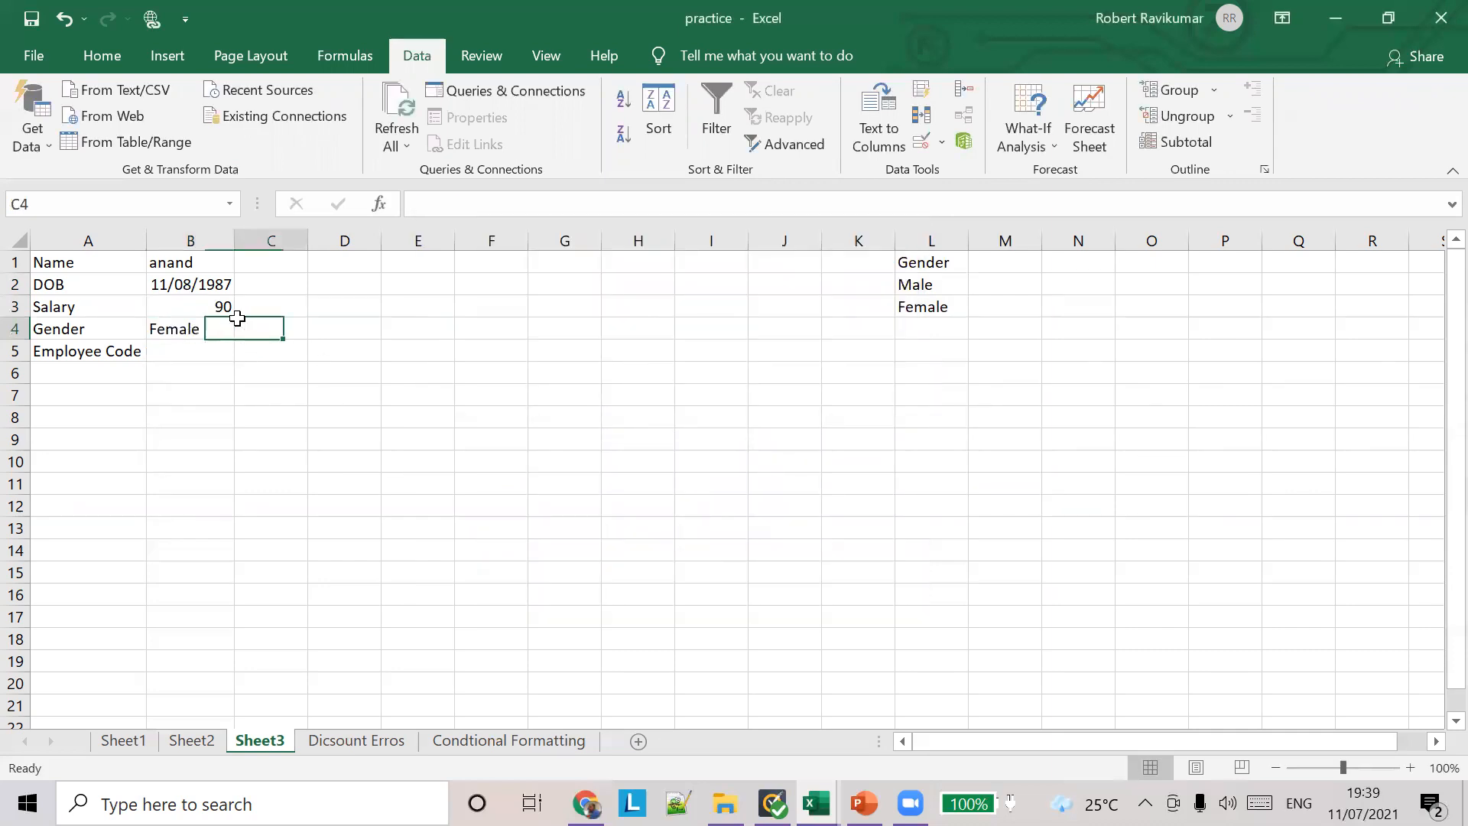
left_click(208, 331)
left_click(244, 330)
left_click(189, 345)
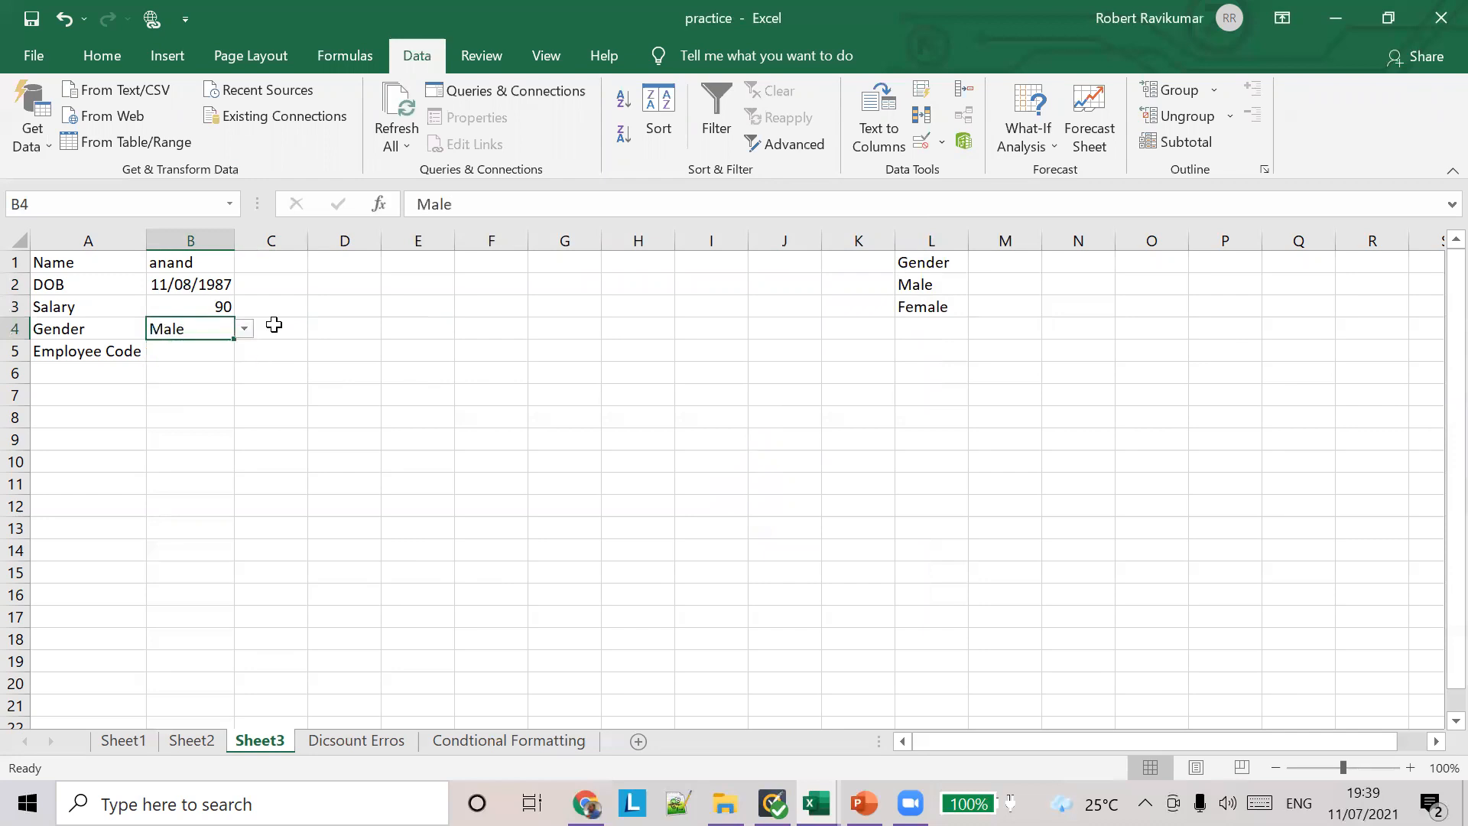
left_click(333, 312)
left_click(197, 327)
left_click(206, 356)
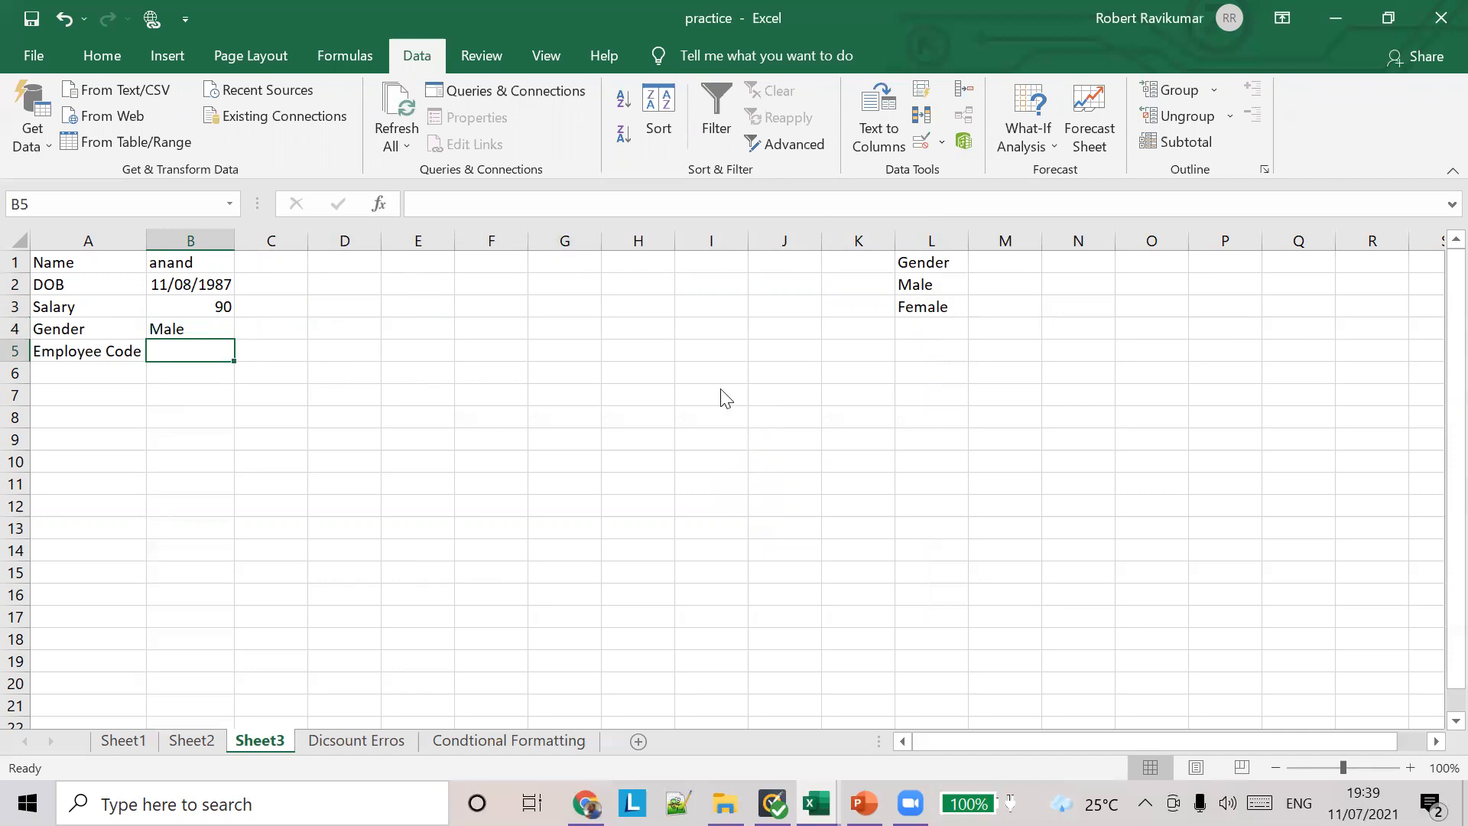
key("alt+Tab")
key("alt+Tab")
left_click(945, 145)
left_click(954, 170)
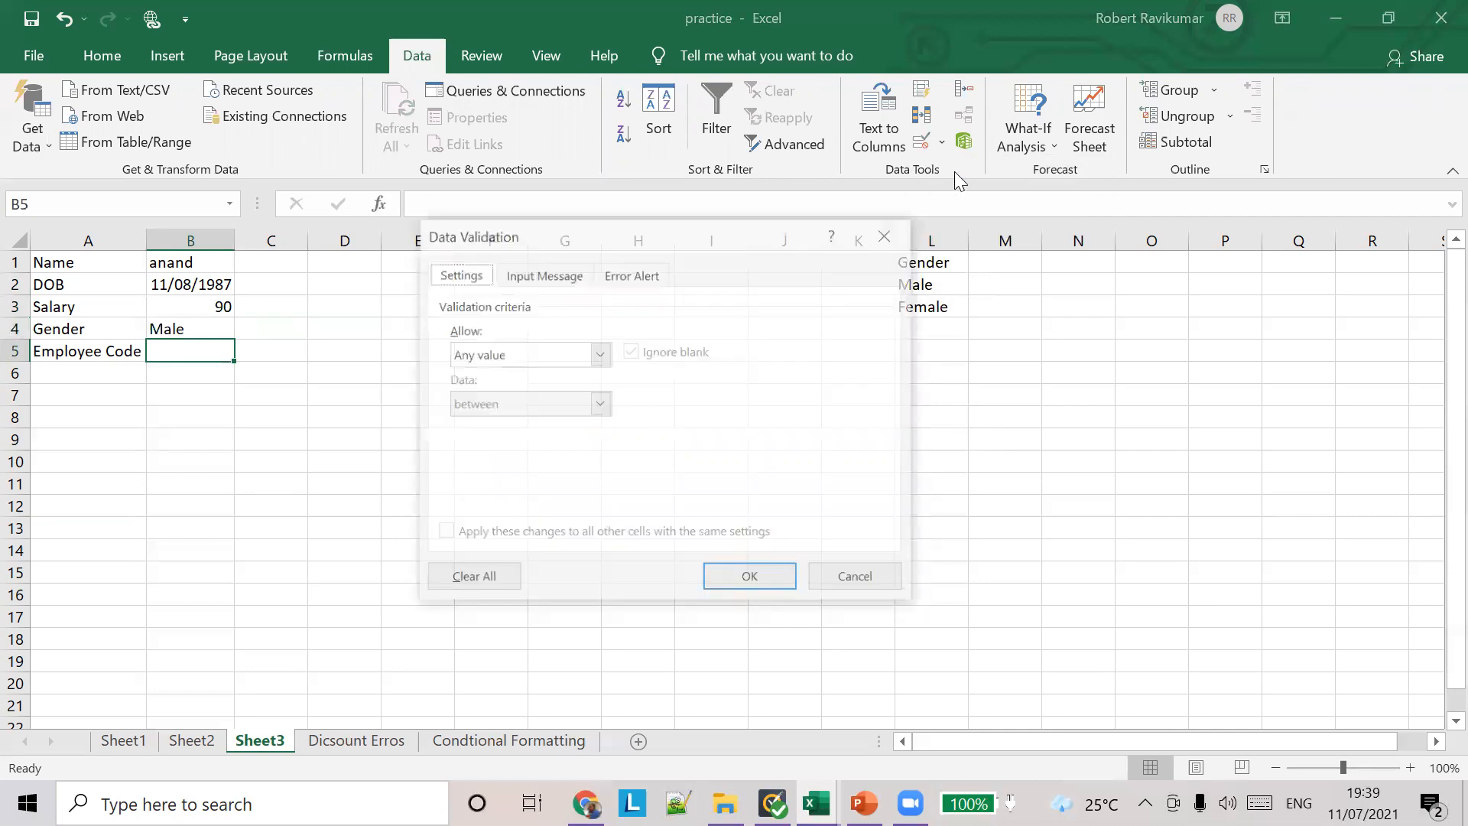
left_click(541, 356)
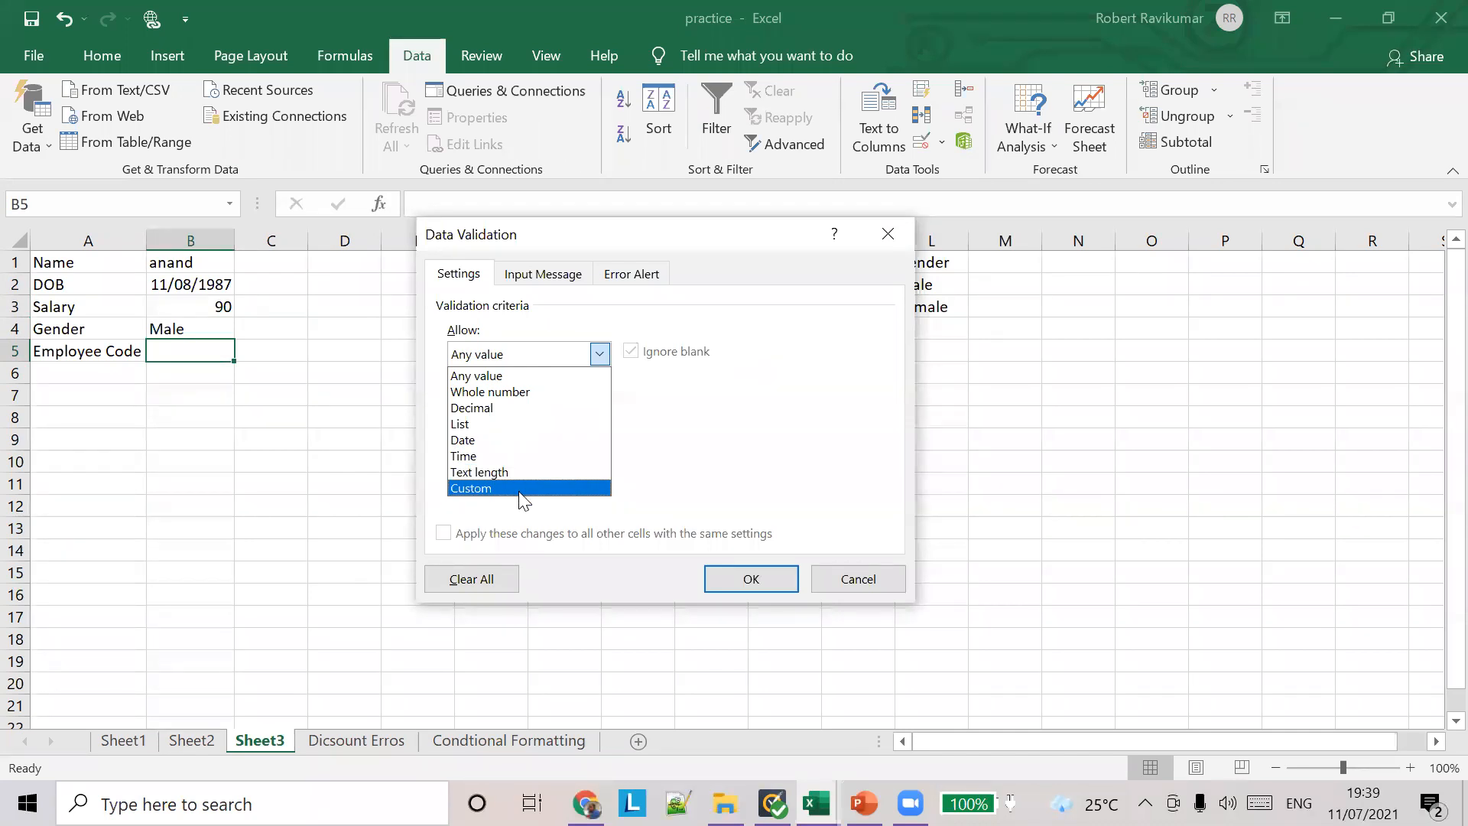
left_click(816, 803)
left_click(899, 737)
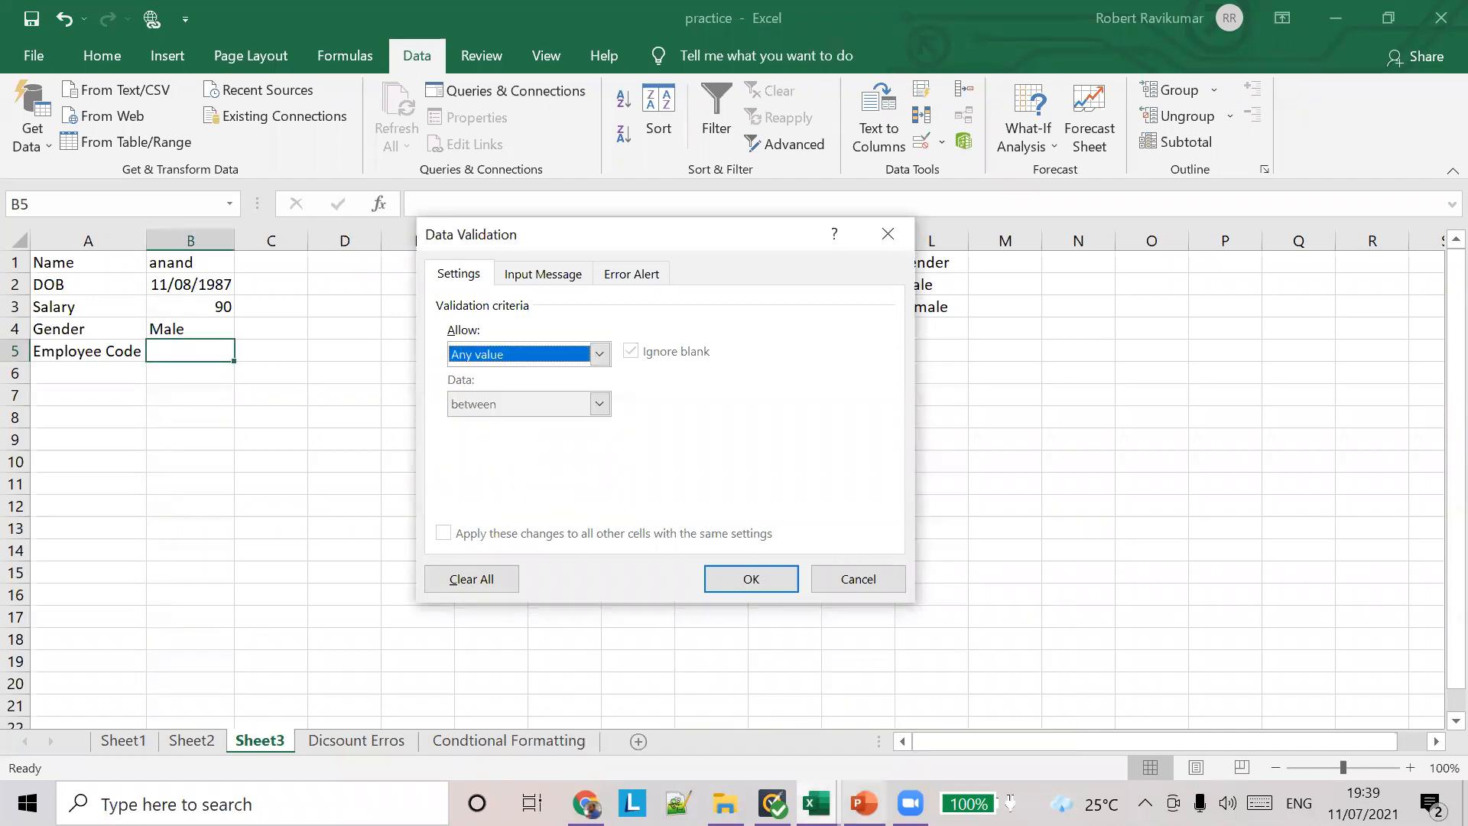
Step: Open the Lesson 9 workbook from the lessaon 9 data validation folder in File Explorer, and cancel the pending validation settings for B5
left_click(725, 803)
left_click(360, 300)
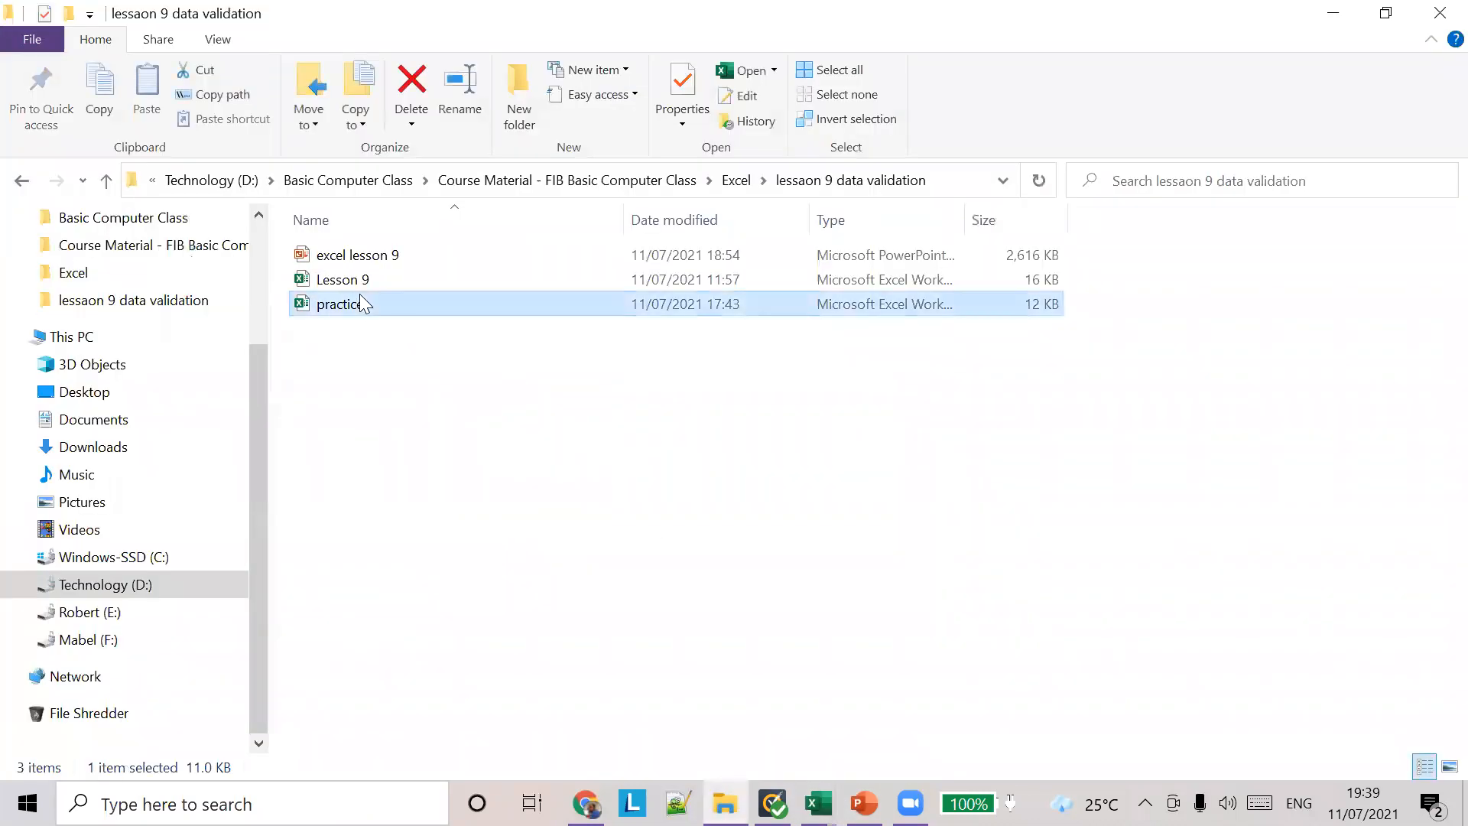
left_click(365, 281)
key("alt+Tab")
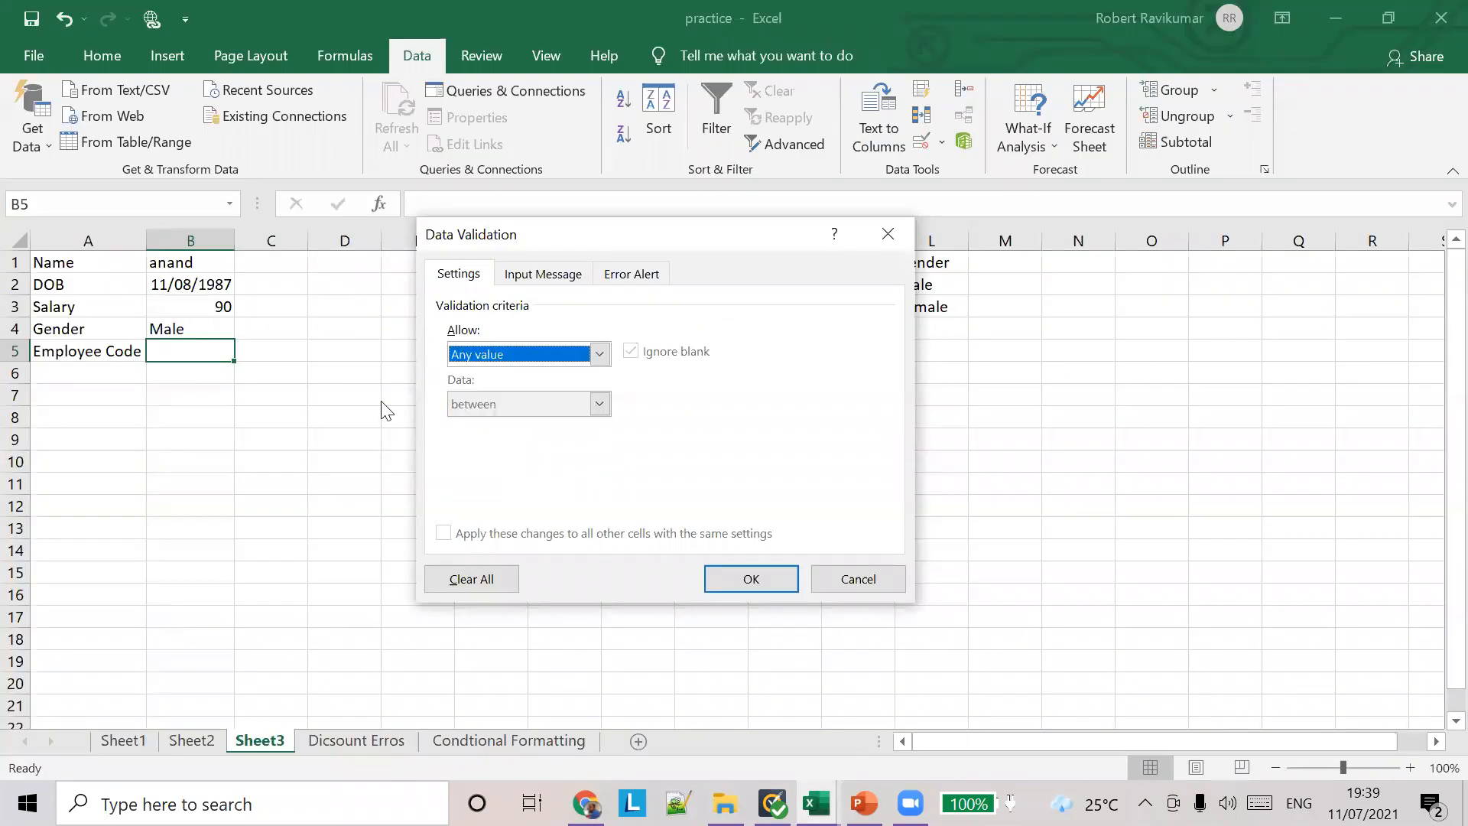
left_click(858, 578)
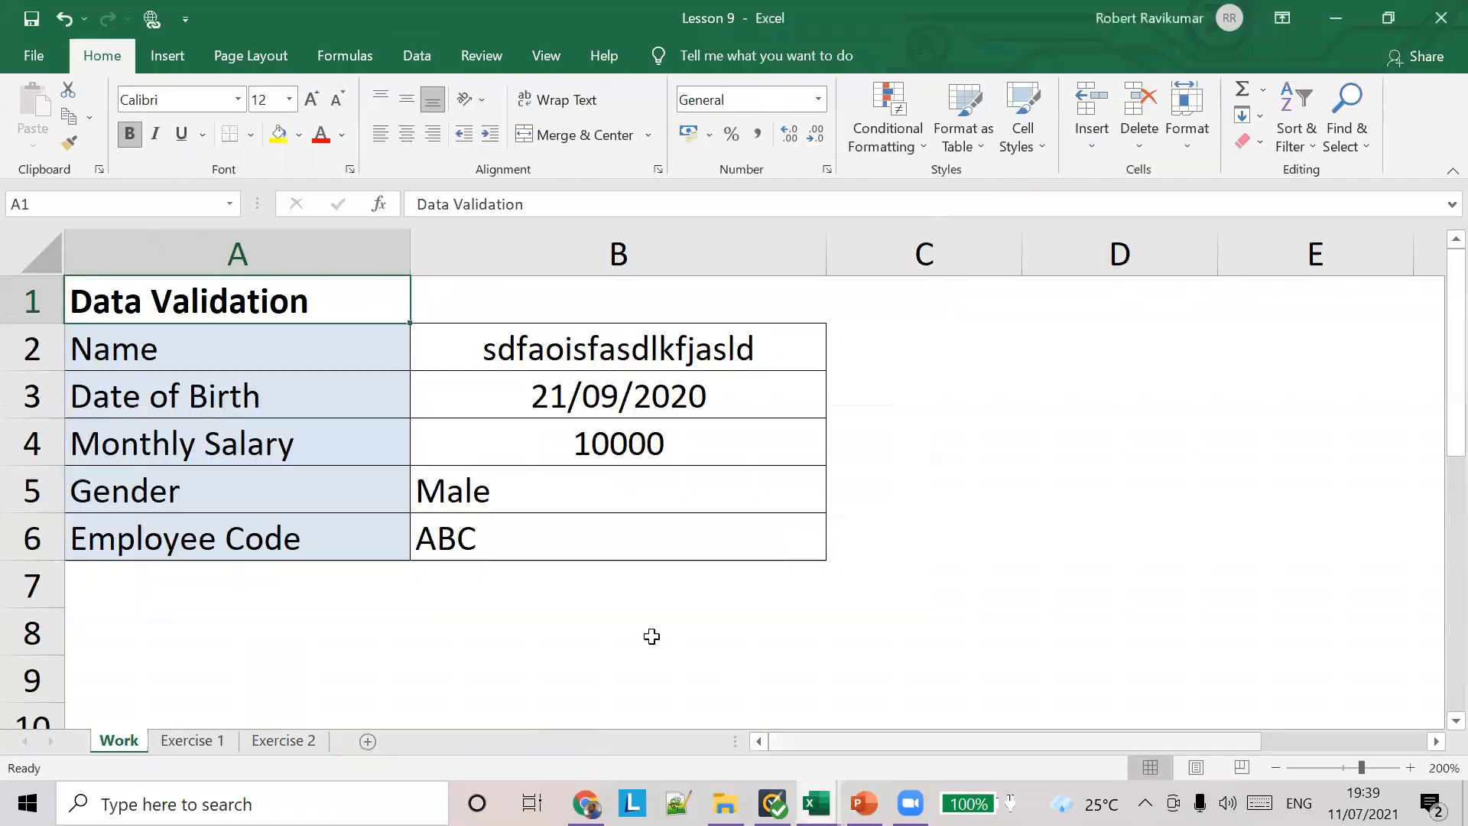
Step: Copy the custom validation formula =EXACT(B6,UPPER(B6)) from the Employee Code cell B6, leaving its rule as it is
left_click(444, 552)
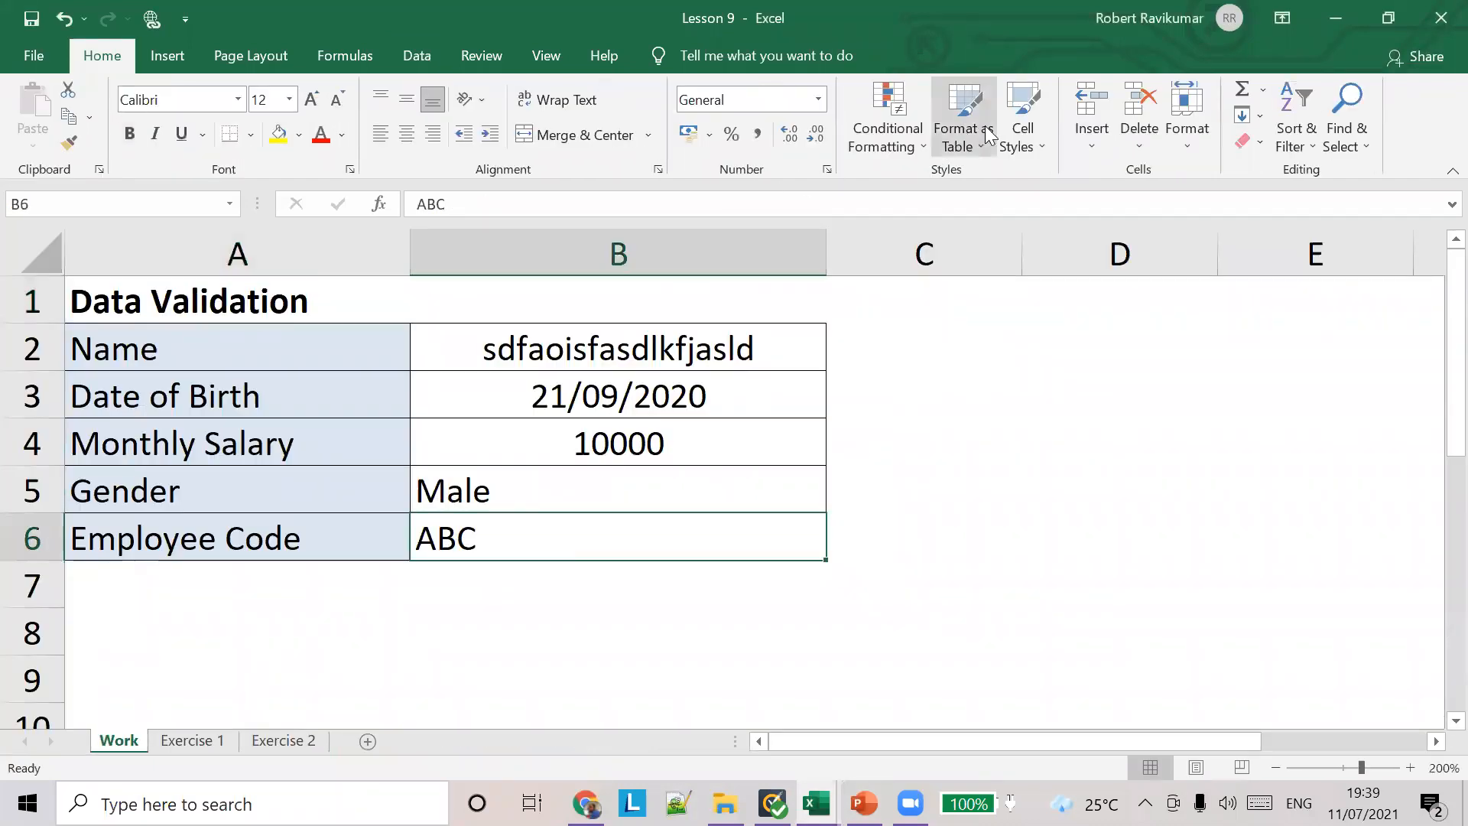
left_click(403, 58)
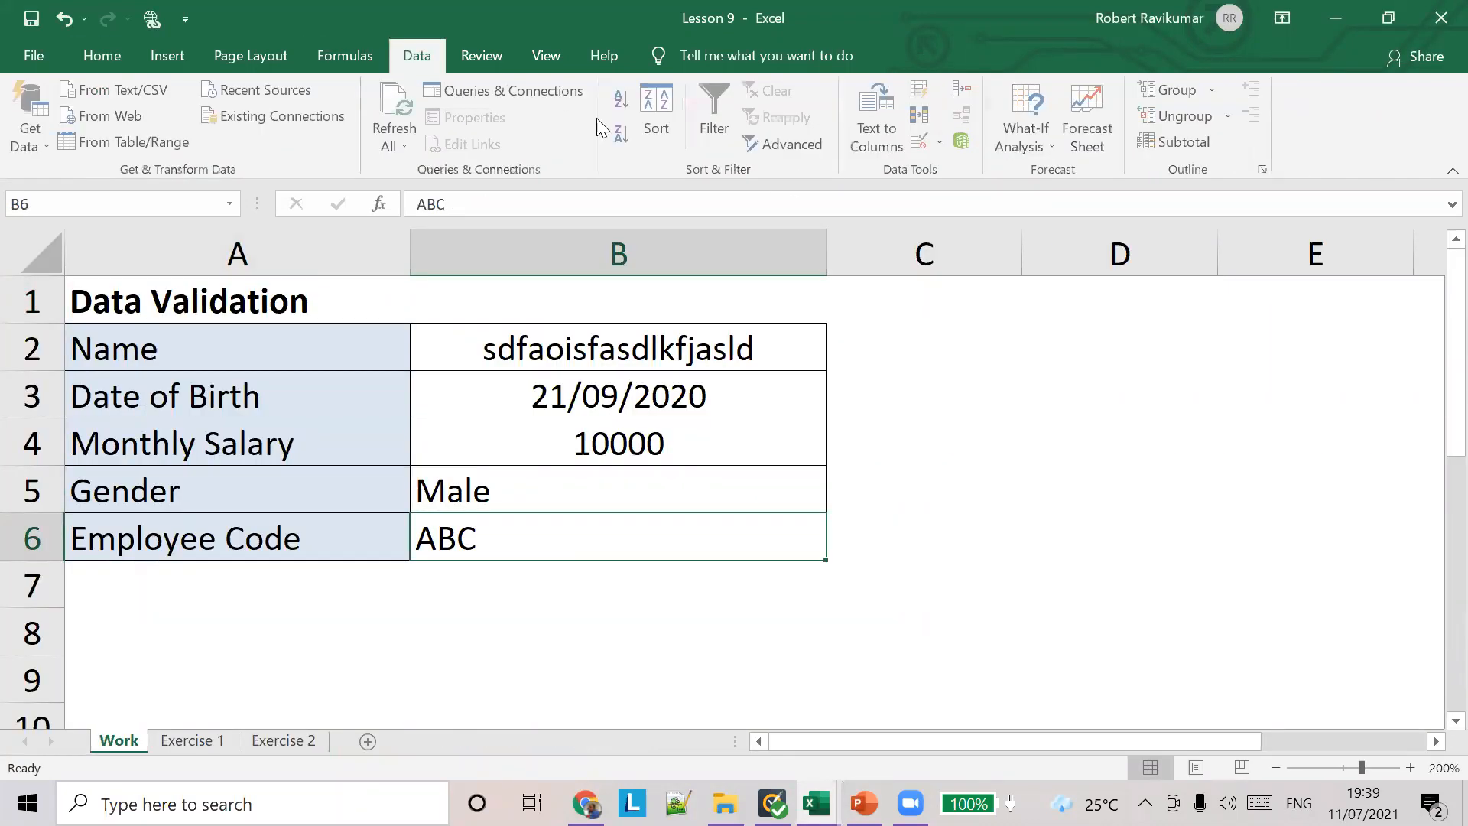
left_click(942, 143)
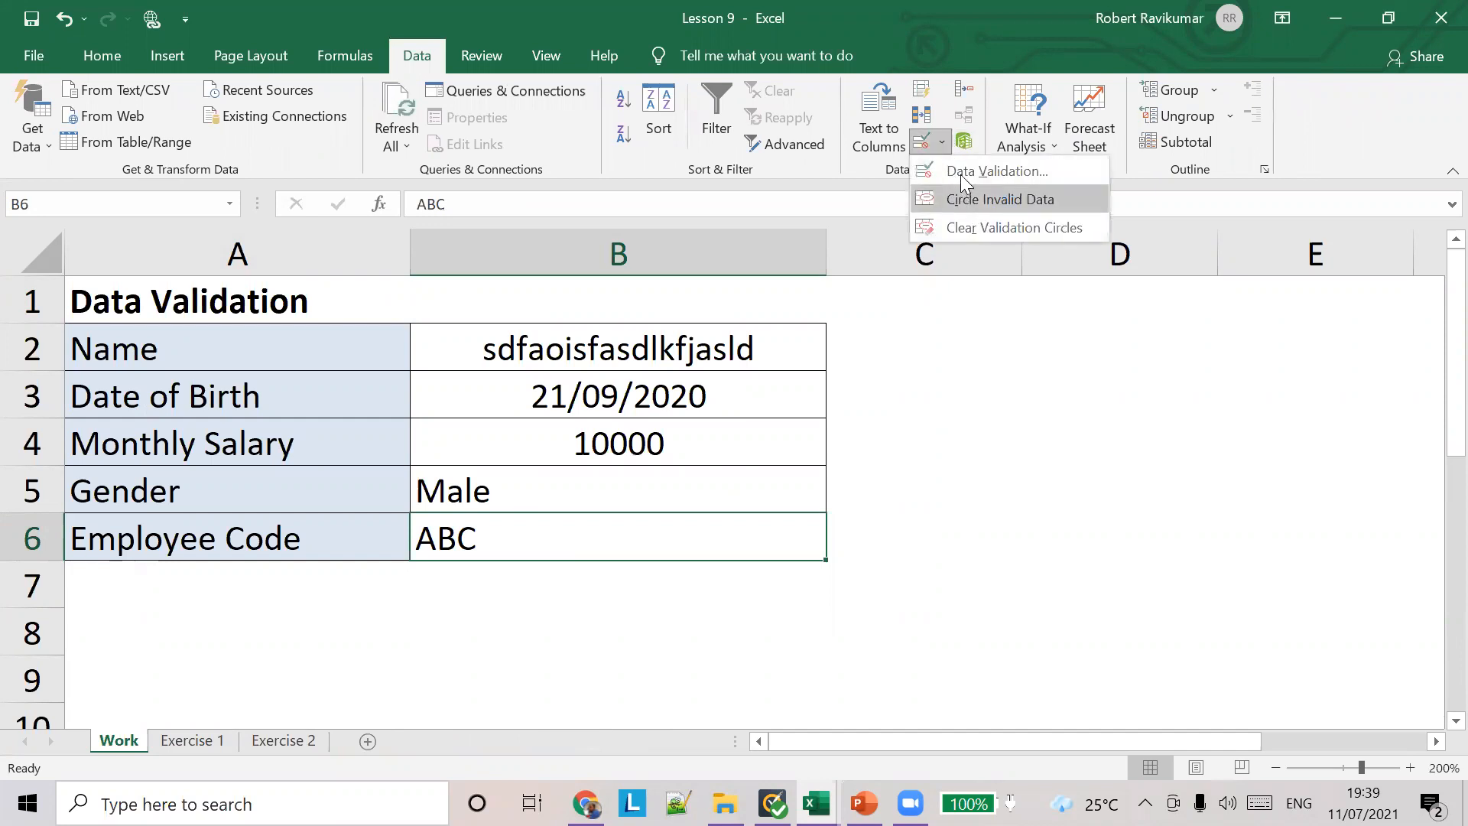
left_click(965, 173)
left_click(563, 449)
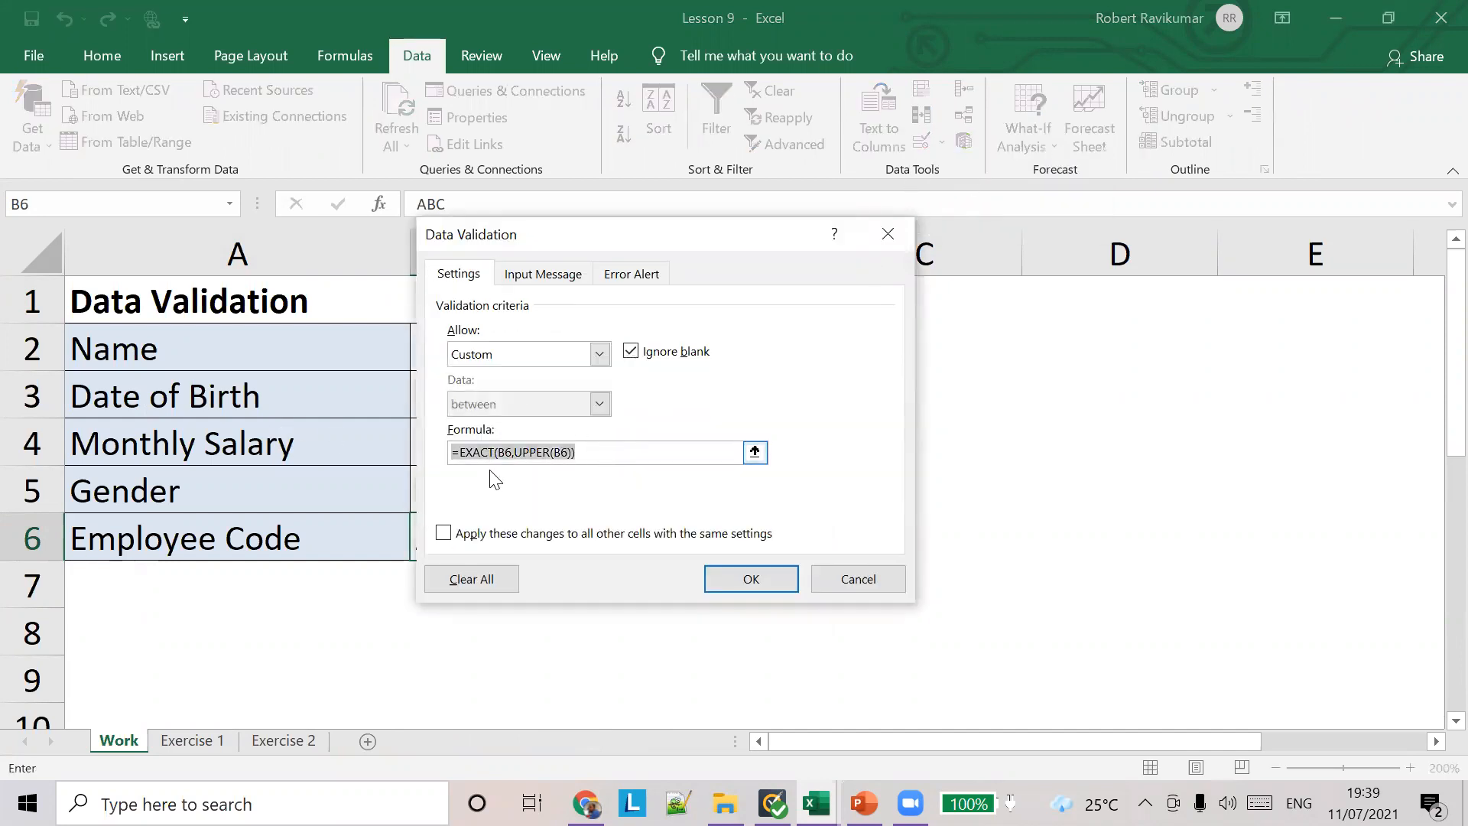
right_click(529, 459)
left_click(577, 501)
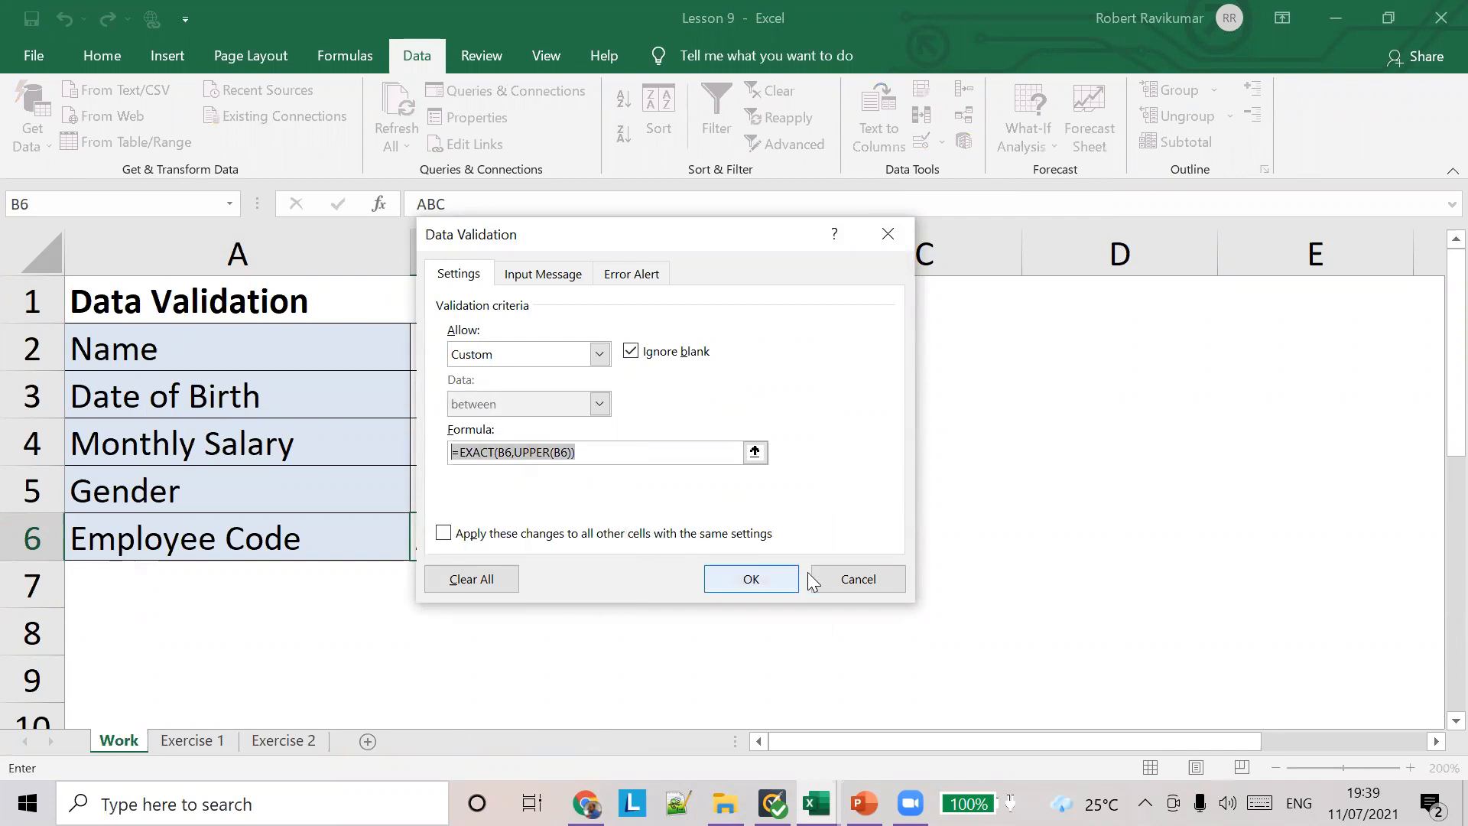
left_click(849, 579)
Step: In the practice workbook, start a Custom validation rule for the Employee Code cell B5 using the copied formula =EXACT(B6,UPPER(B6))
mouse_move(815, 803)
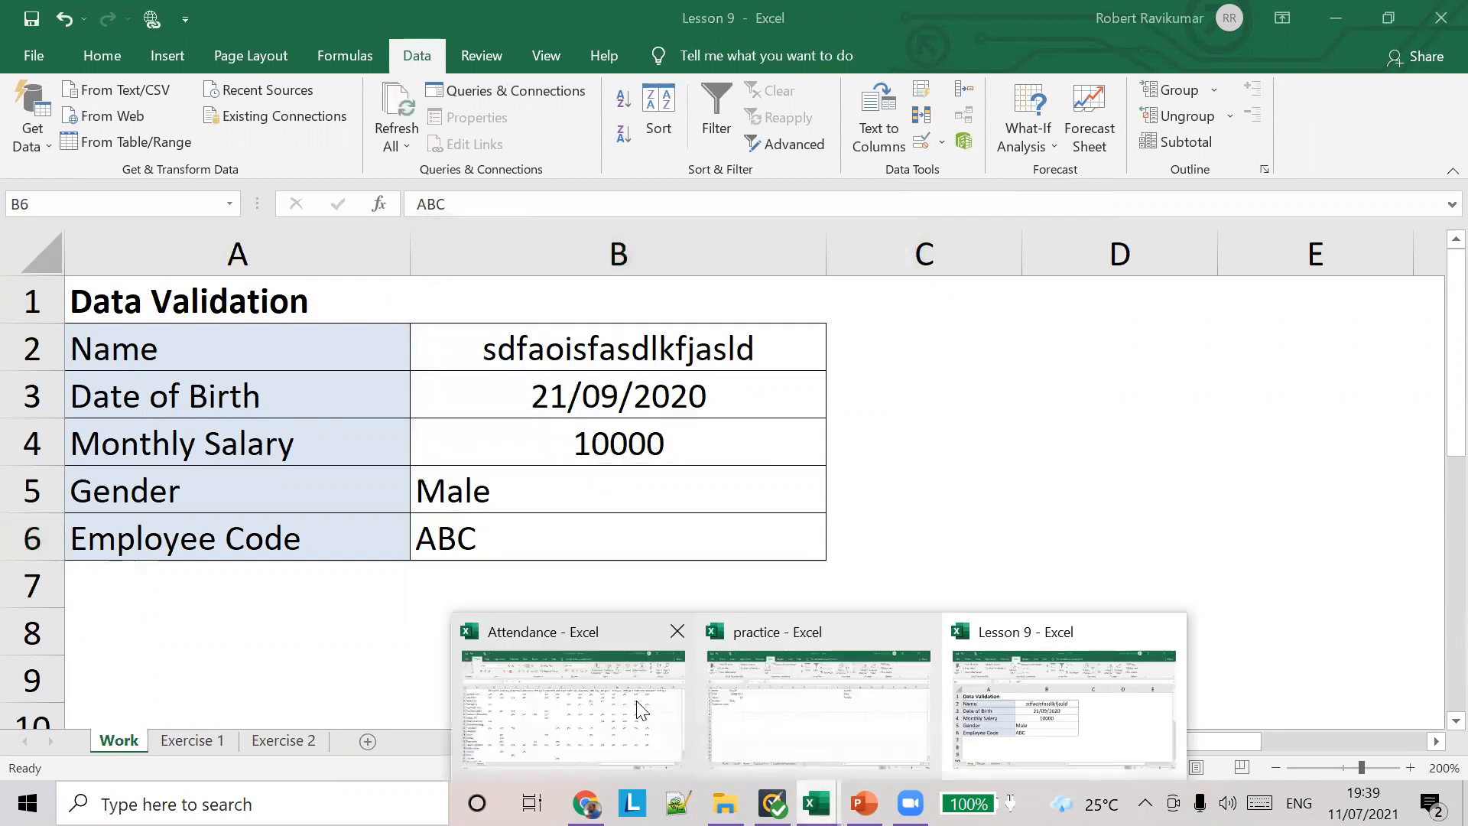
left_click(638, 699)
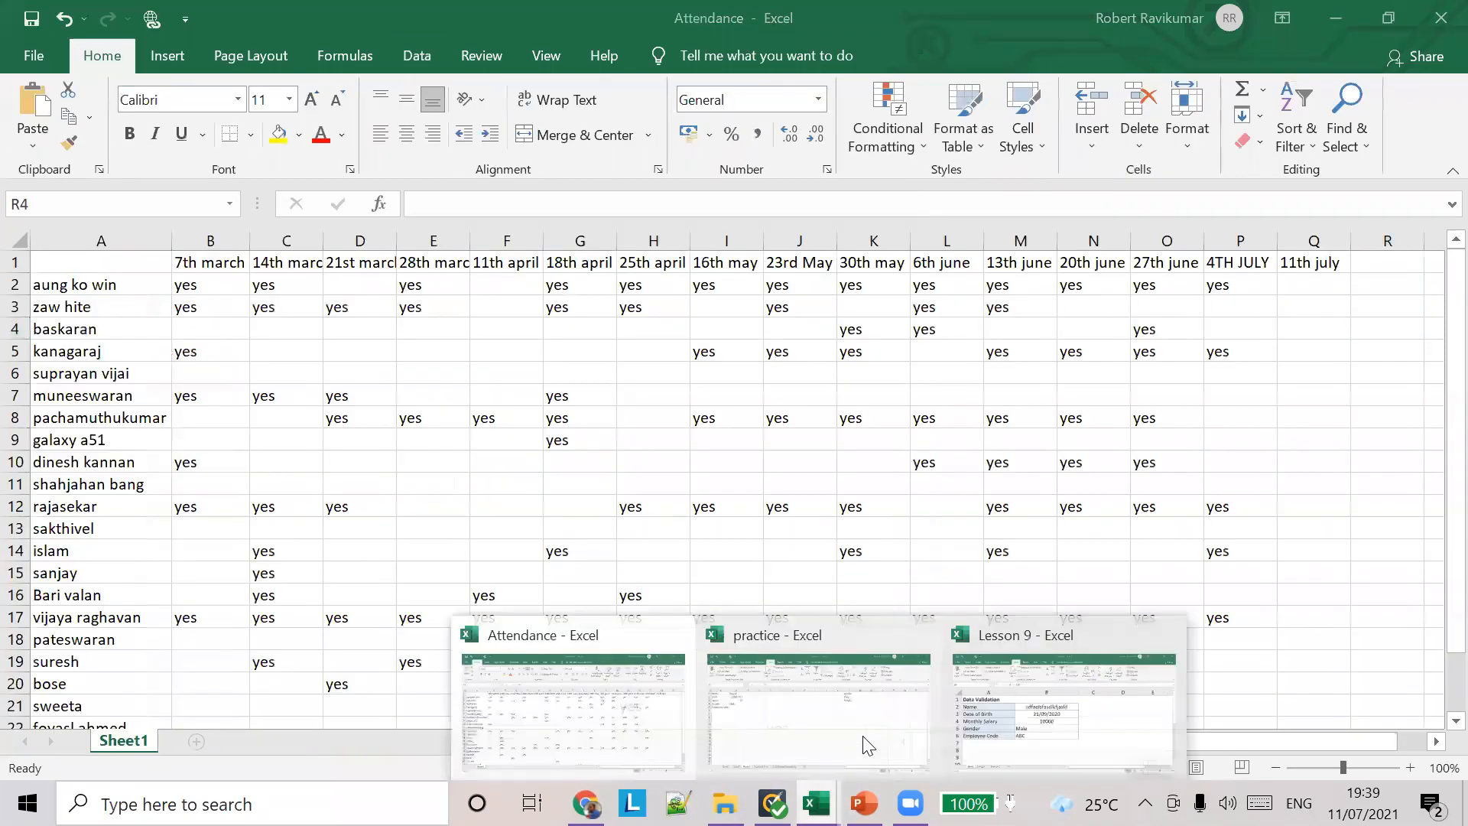
left_click(822, 688)
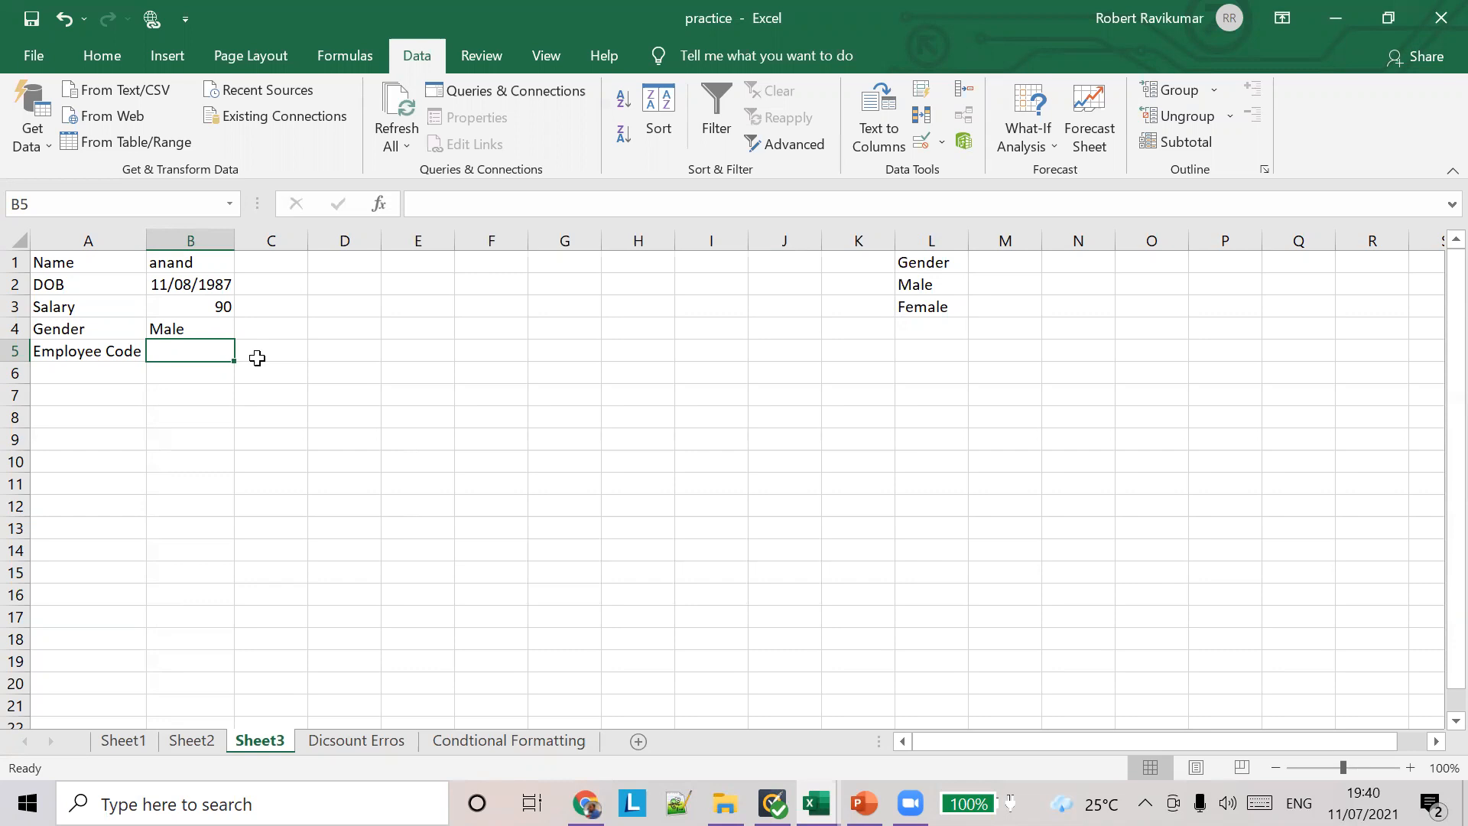
left_click(942, 143)
left_click(987, 167)
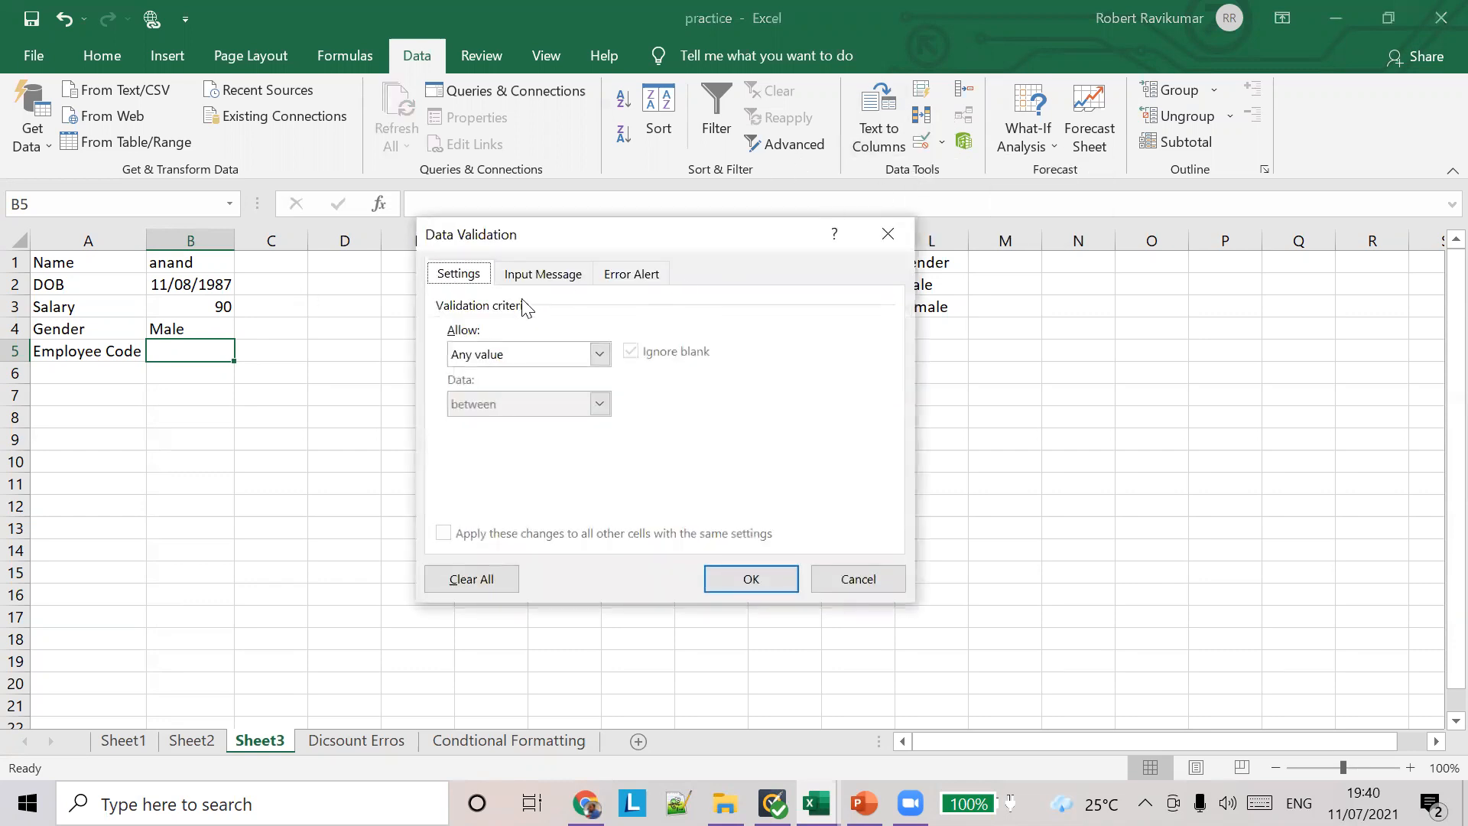
left_click(599, 354)
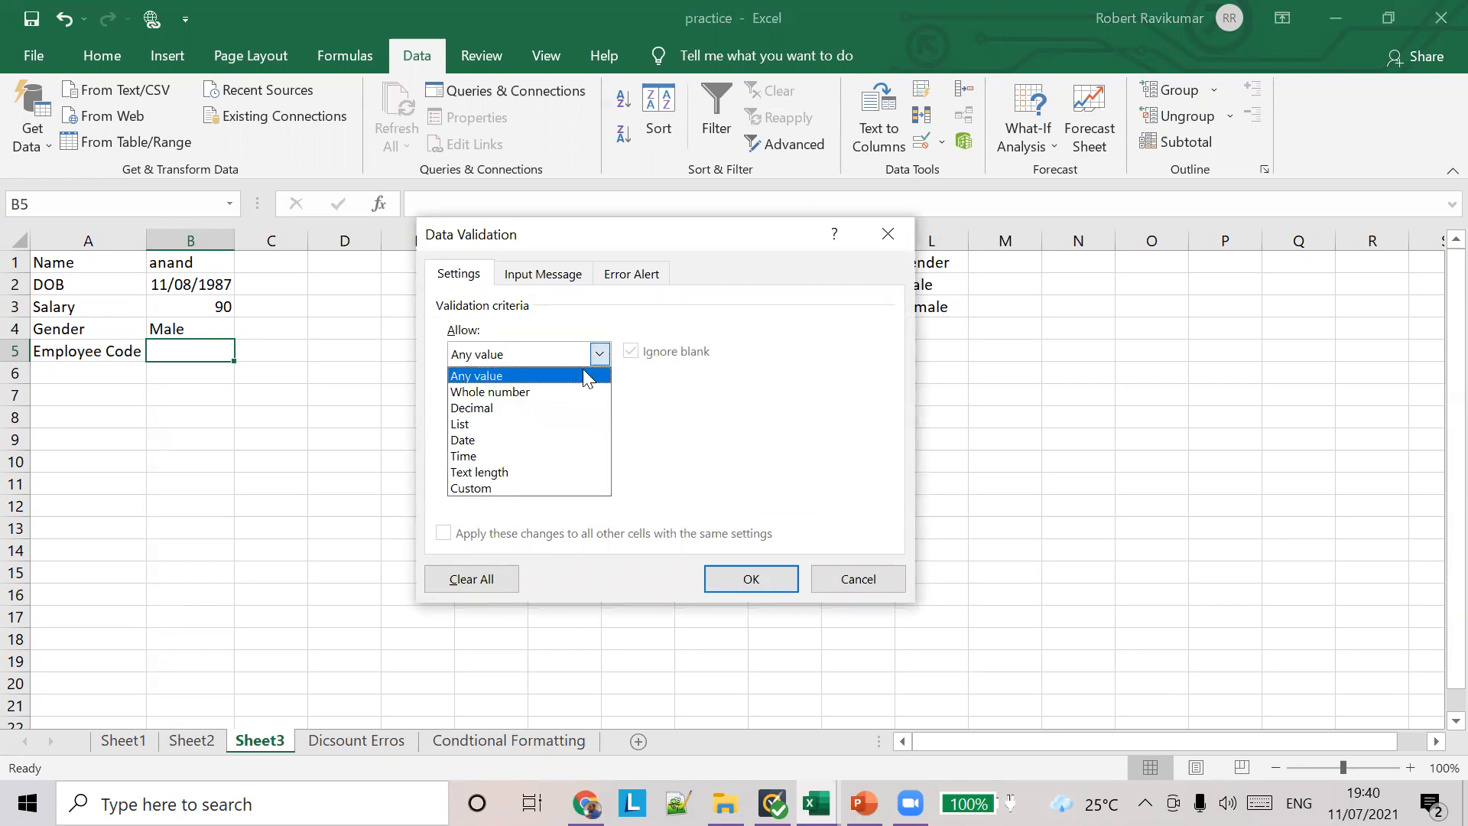
left_click(520, 487)
left_click(531, 457)
key("ctrl+v")
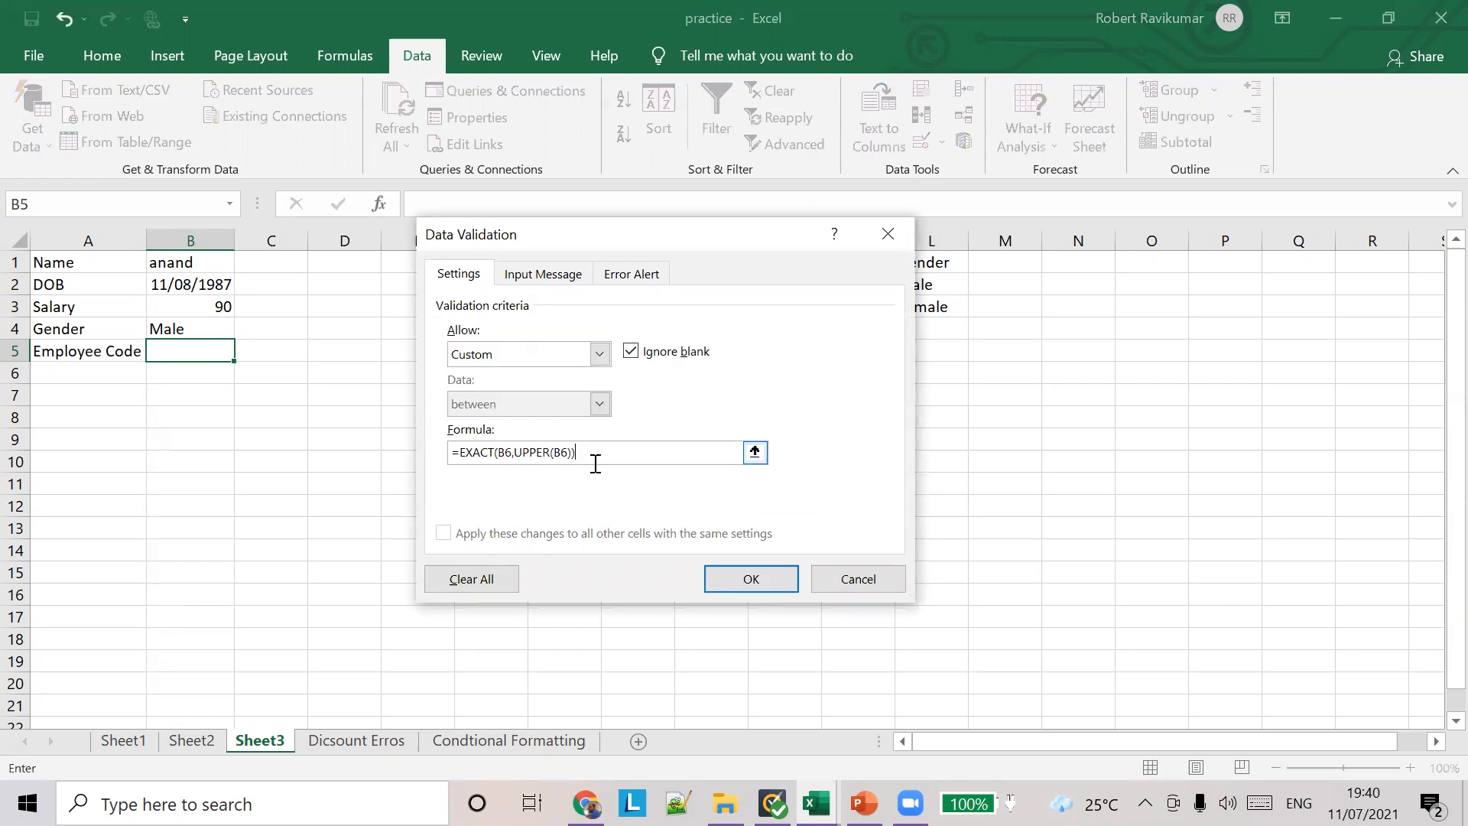
Step: Change the references in the validation formula from B6 to B5 and apply the rule
double_click(519, 452)
left_click(521, 453)
key("BackSpace")
type("5")
type("+")
key("Right")
key("ctrl+z")
key("BackSpace")
left_click(722, 577)
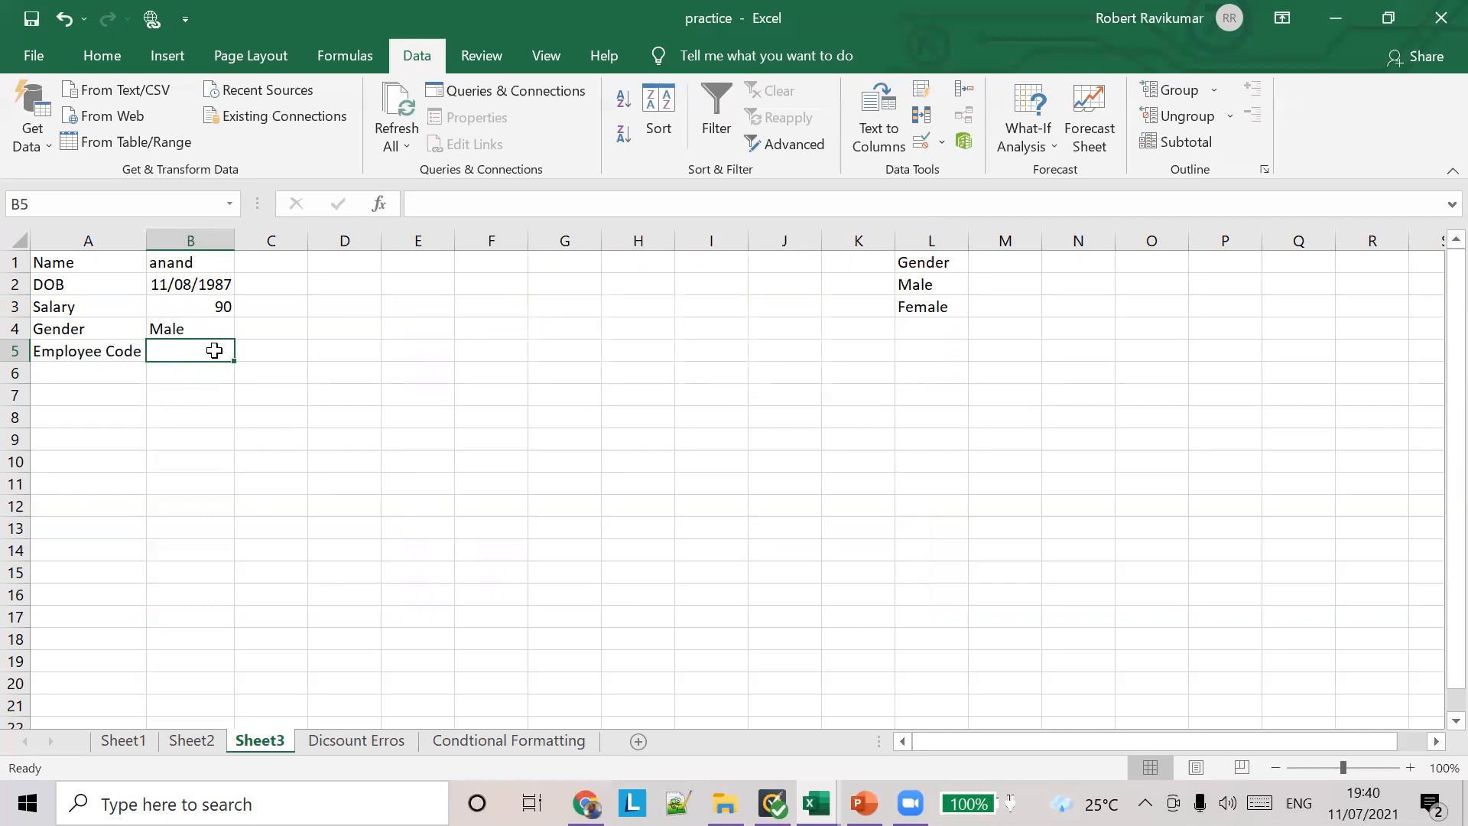
Step: Test the Employee Code rule in B5 with lowercase asdf, and enter a first name in uppercase instead
type("asdf")
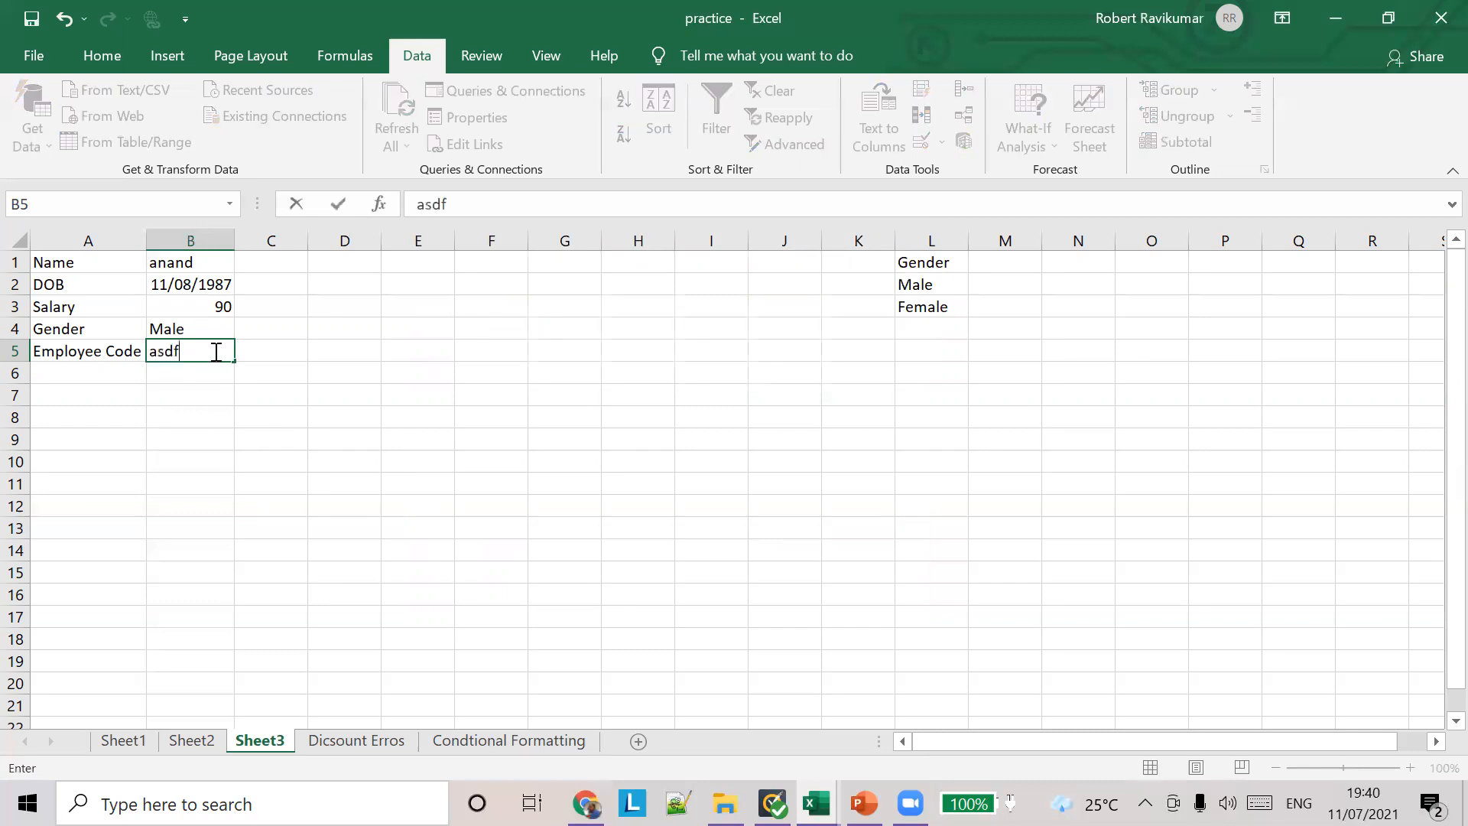
key("Return")
left_click(757, 464)
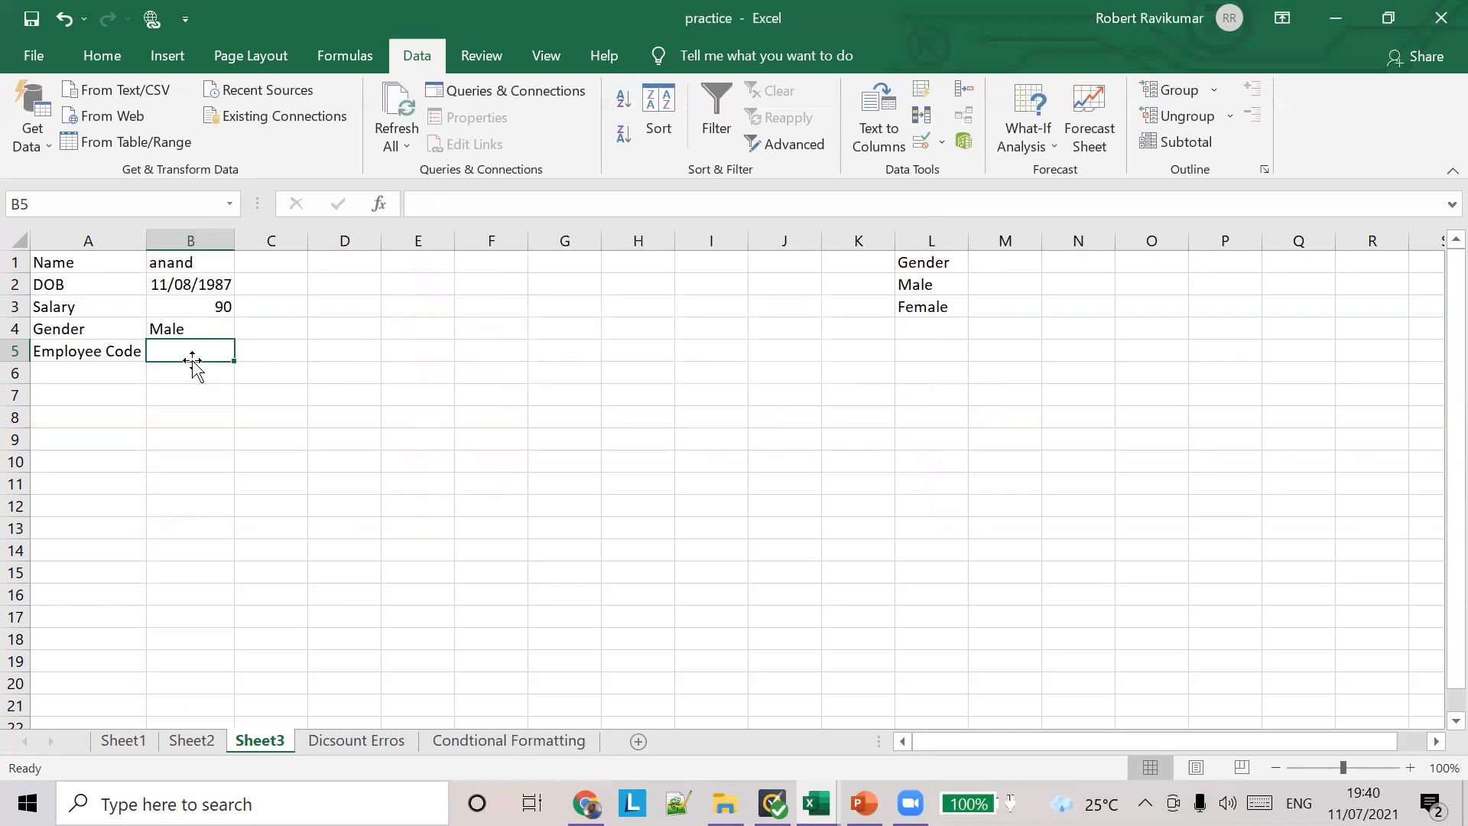
type("ROBERT")
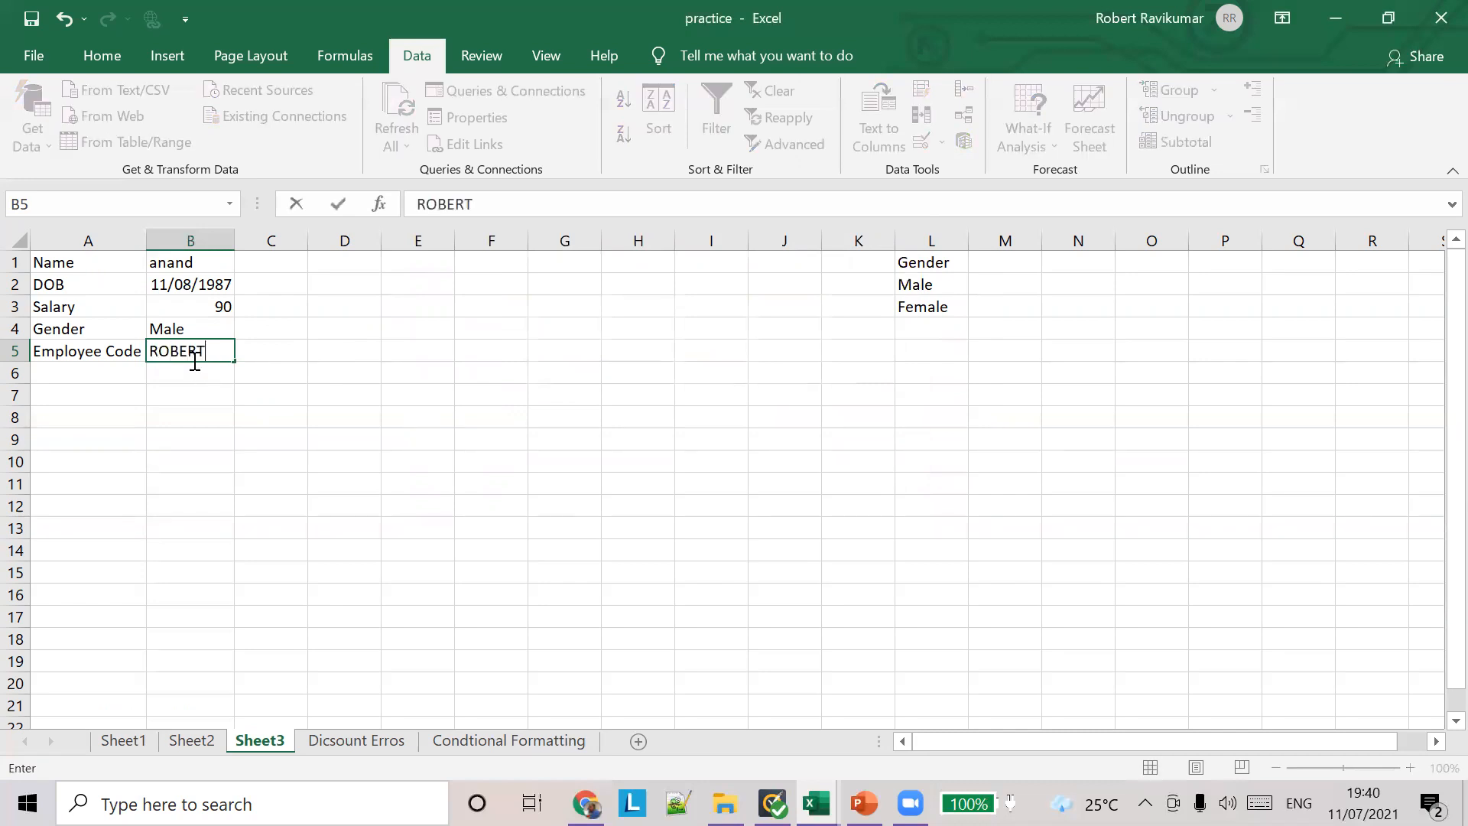
key("Tab")
Step: Try to replace the Employee Code in B5 with the same first name in lowercase
left_click(186, 355)
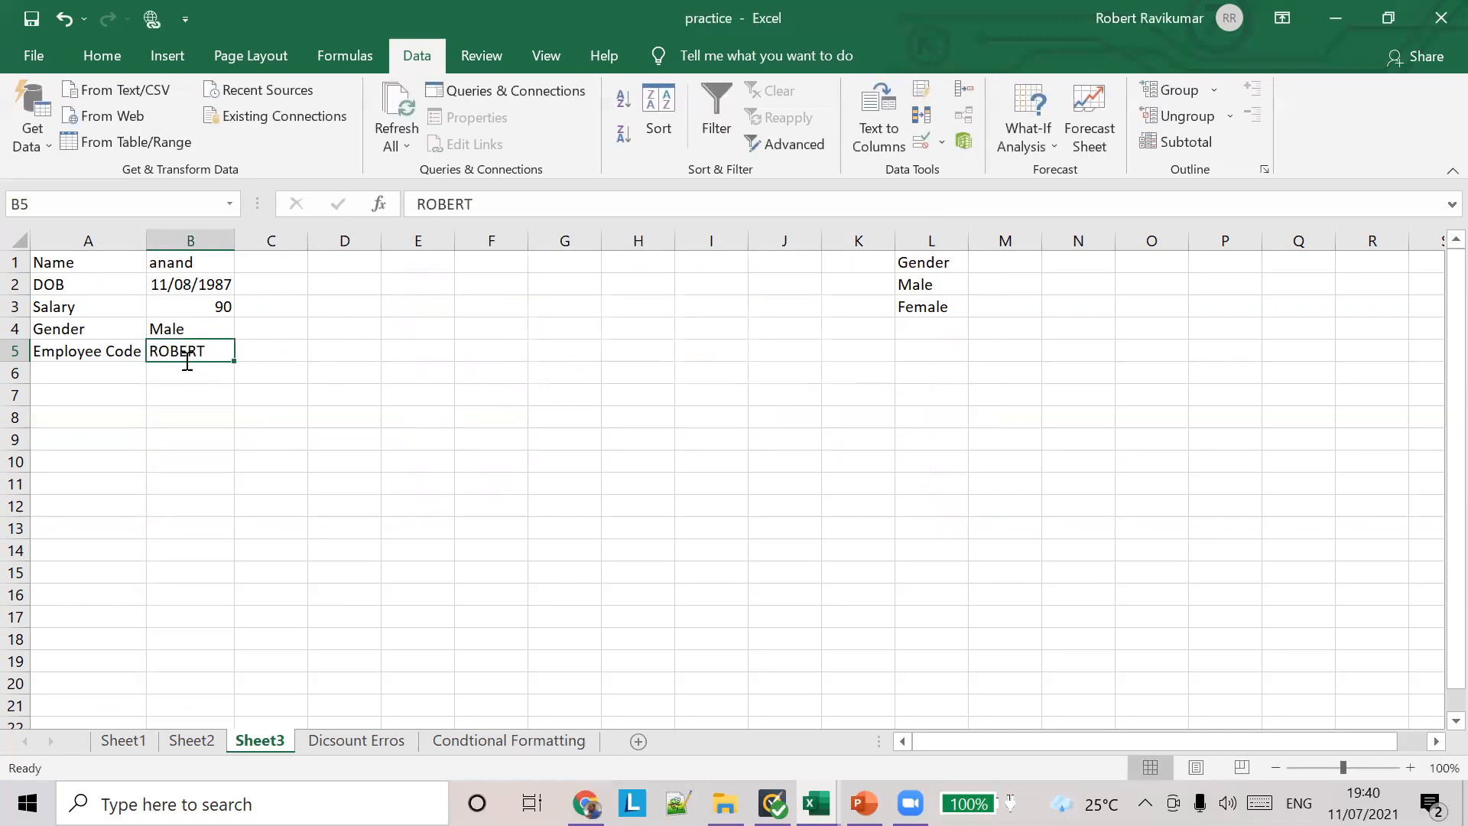
type("robert")
key("Tab")
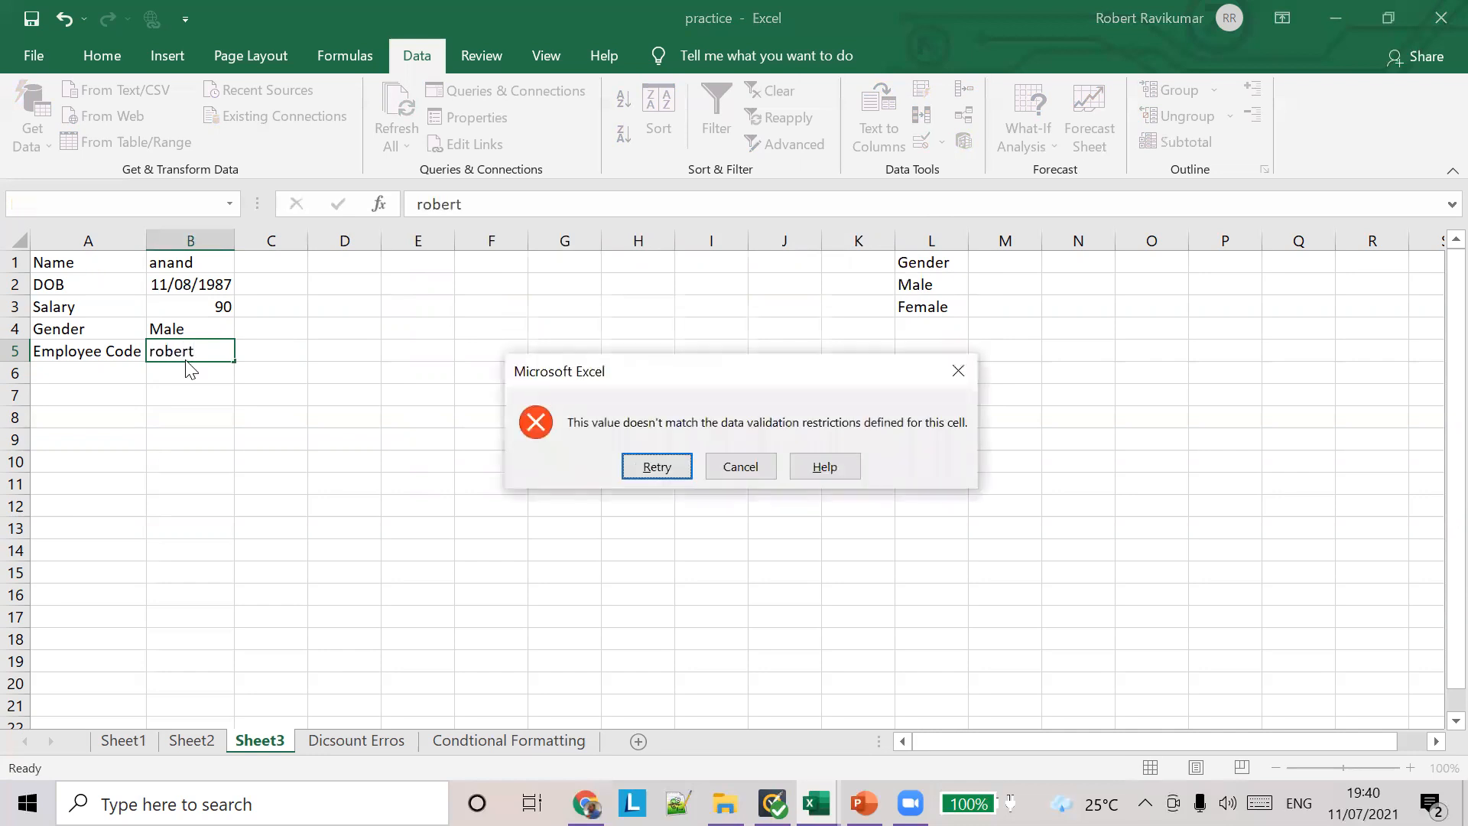
left_click(722, 468)
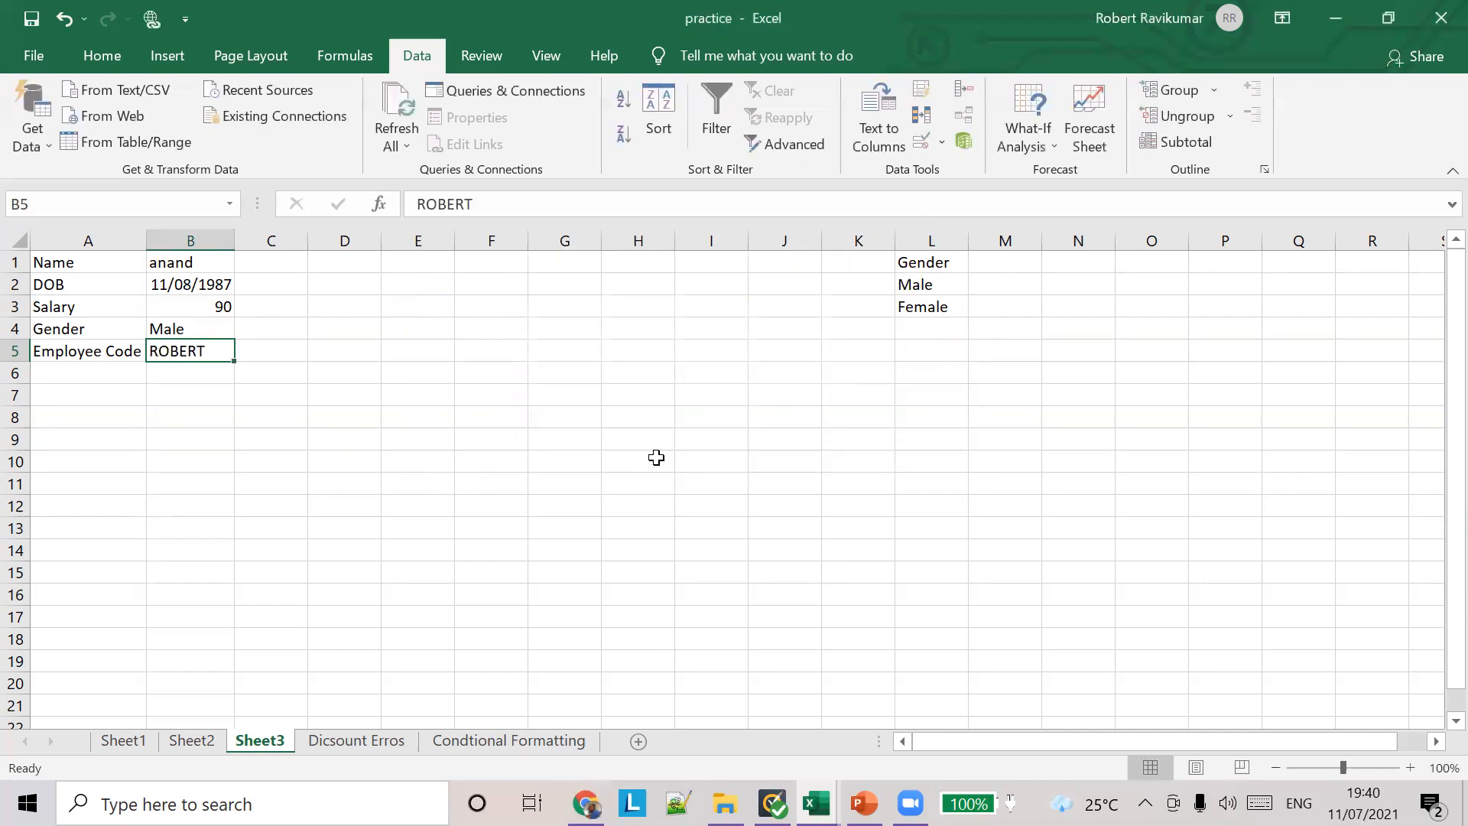
Step: Enter the first name in lowercase in cell E5 as sample text
left_click(561, 354)
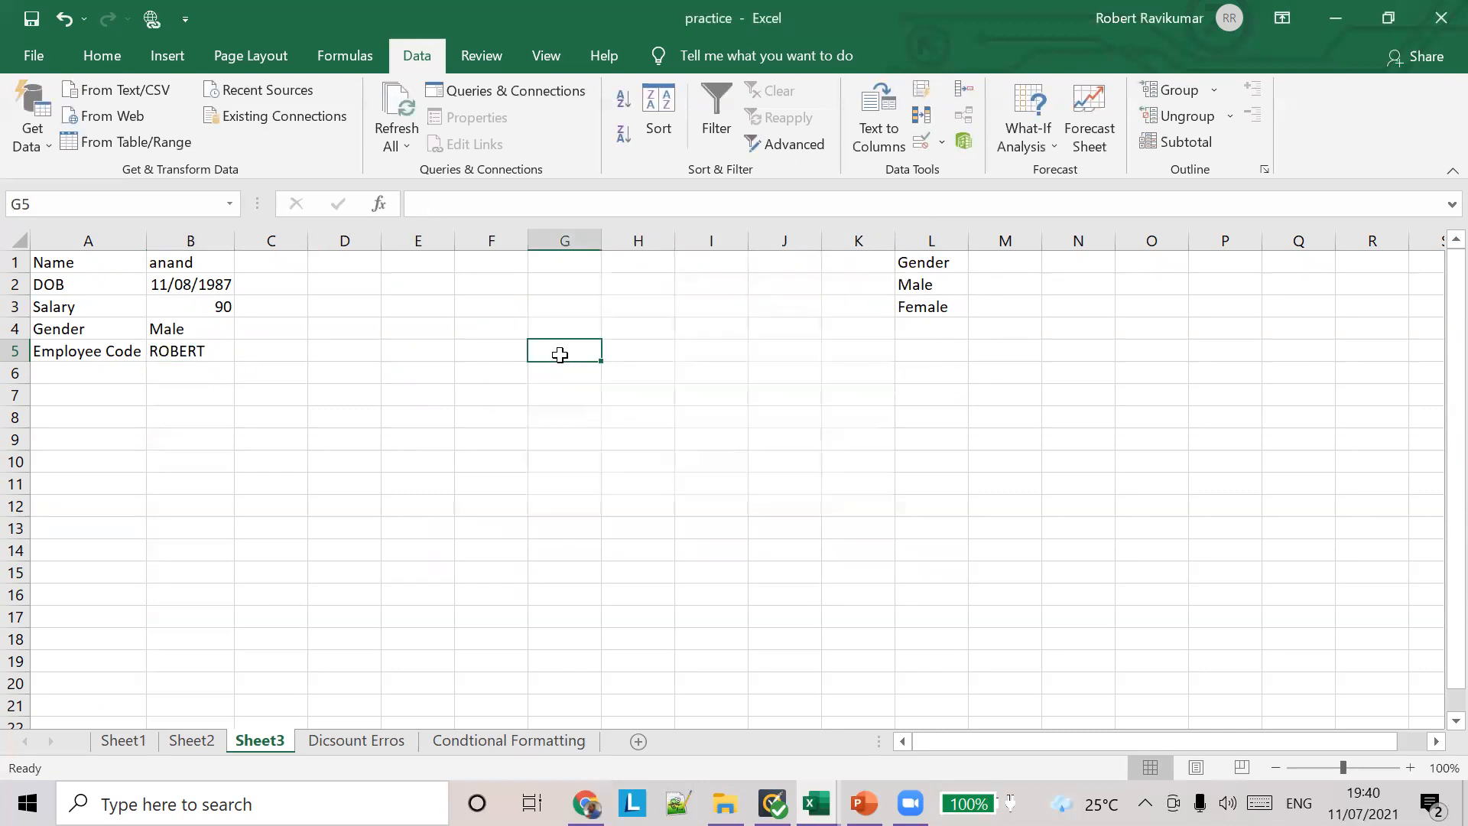
left_click(407, 354)
type("robert")
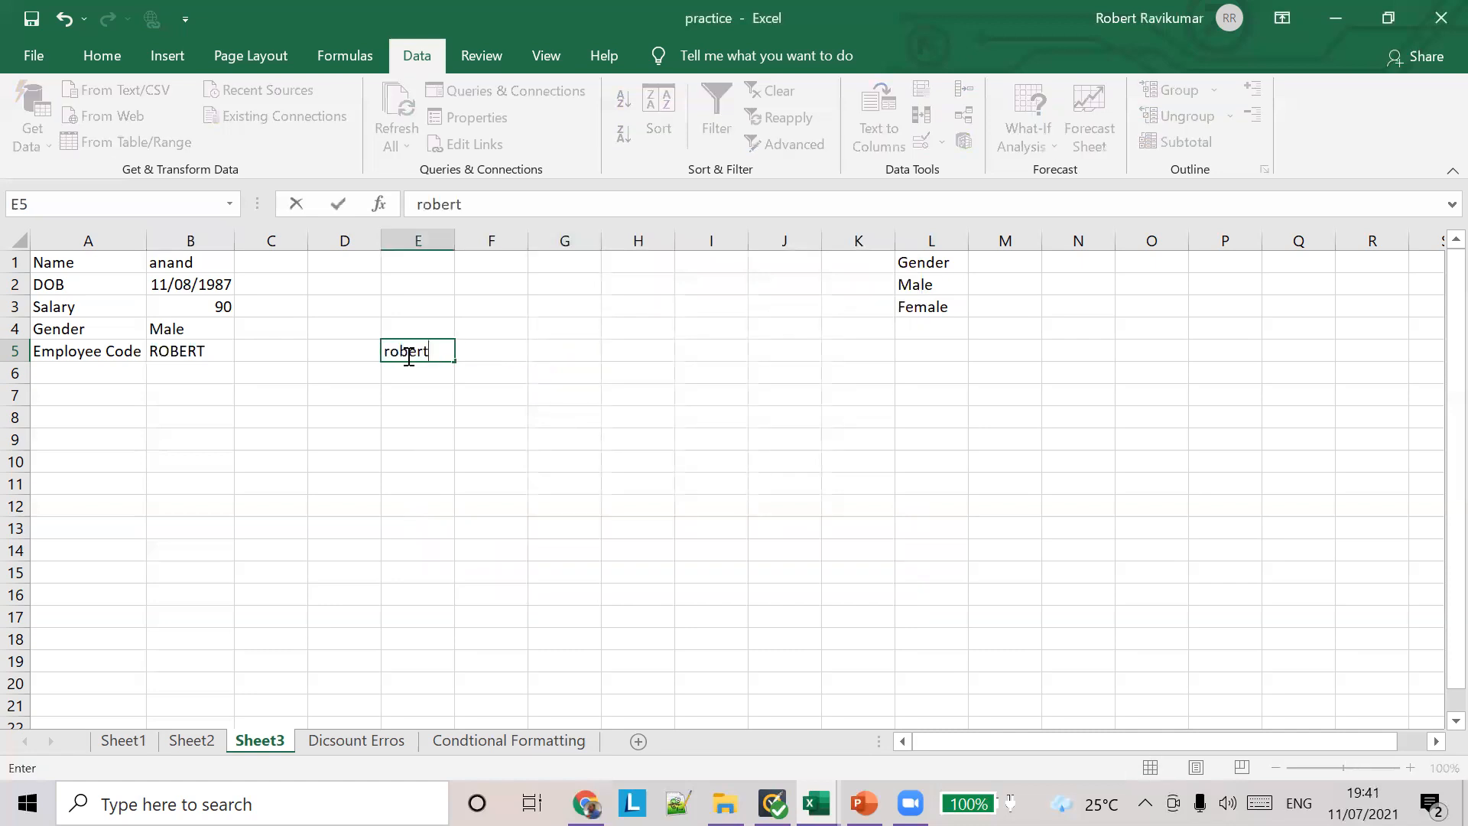
key("Tab")
Step: Enter the formula =UPPER(E5) in cell F5 to convert the sample text to capitals
type("=UOPP")
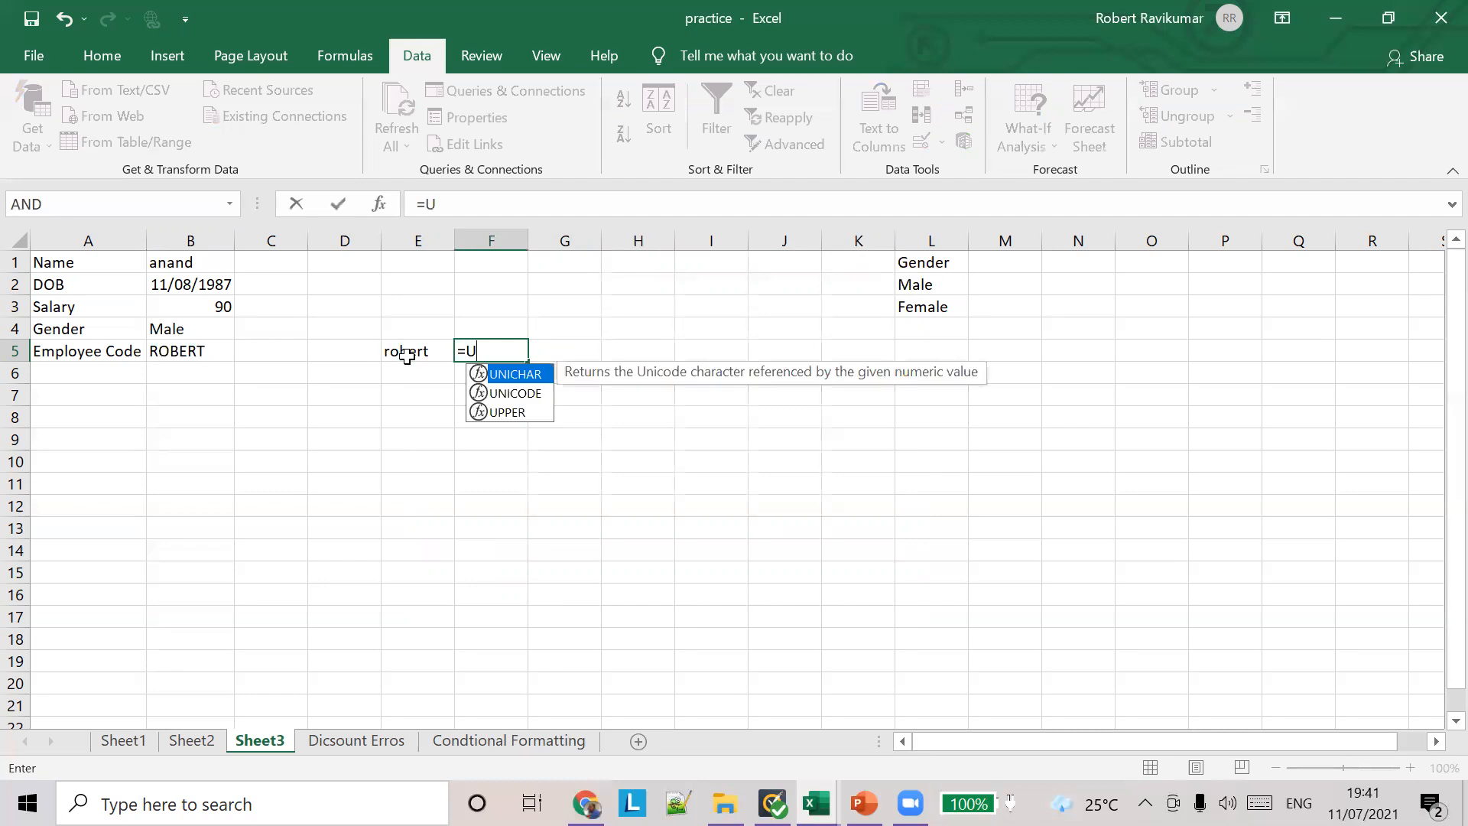
key("BackSpace")
key("Down")
key("Down")
key("Return")
key("Up")
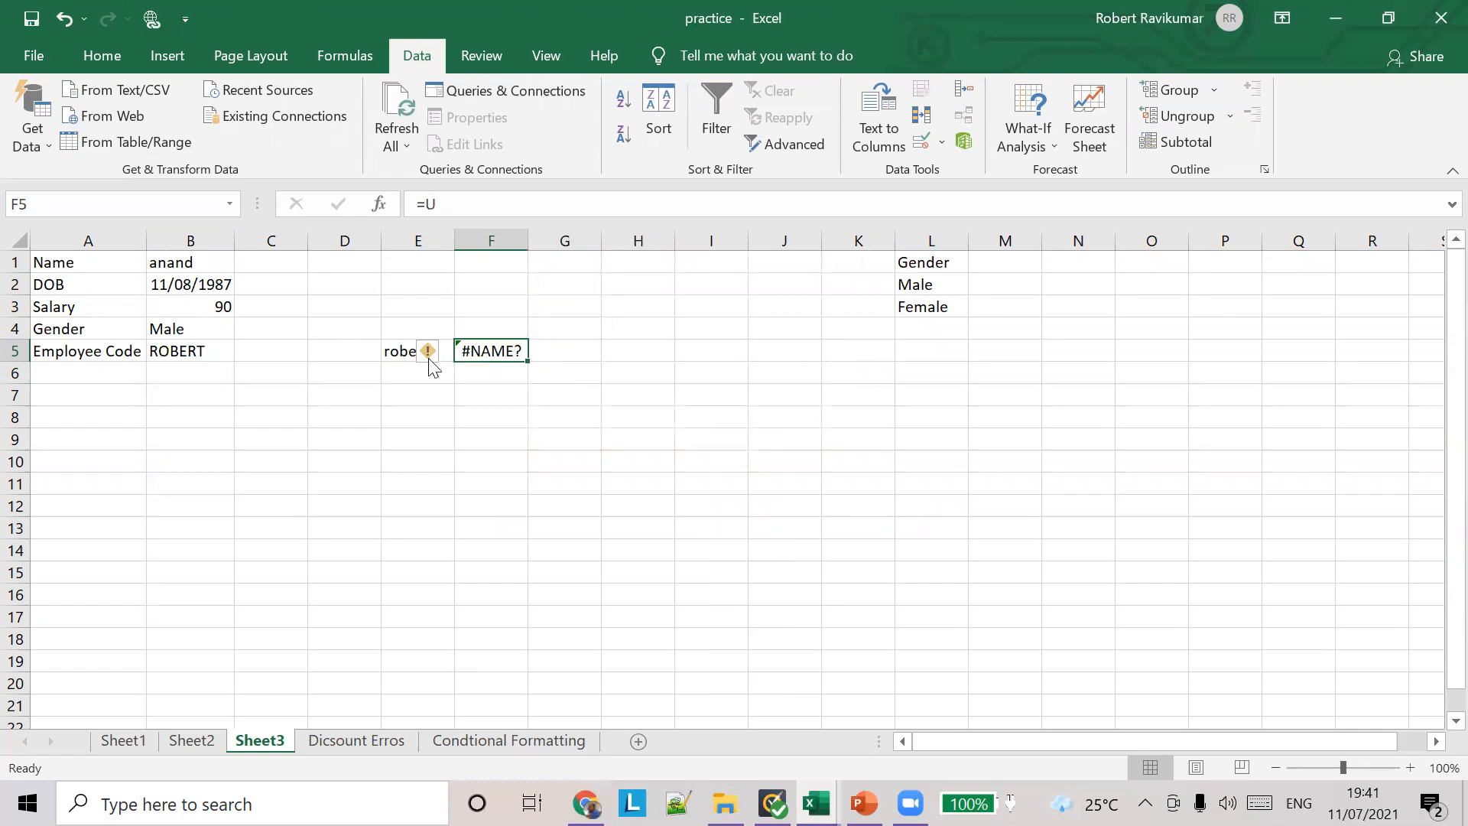
left_click(466, 204)
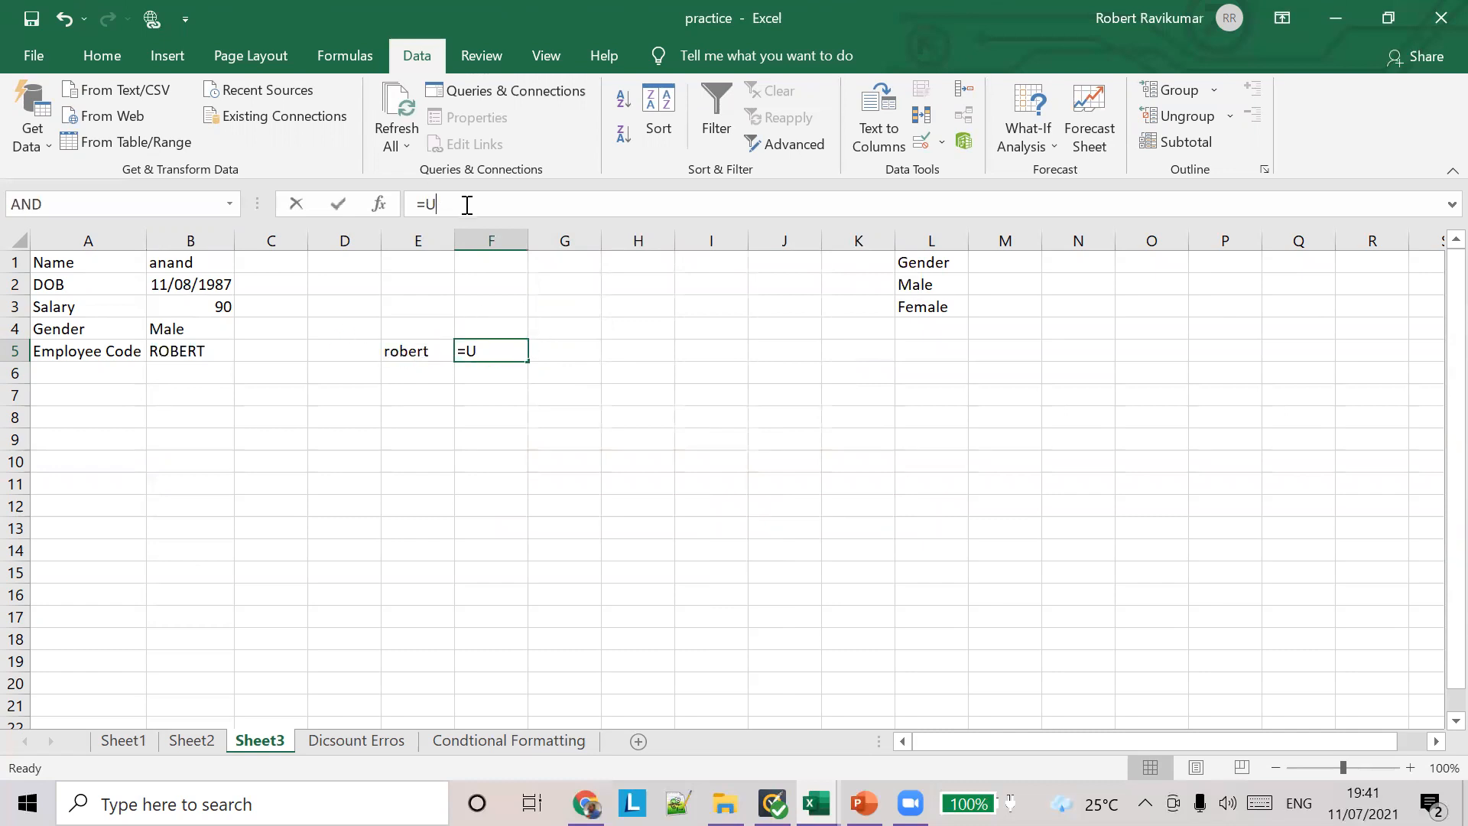
type("PP")
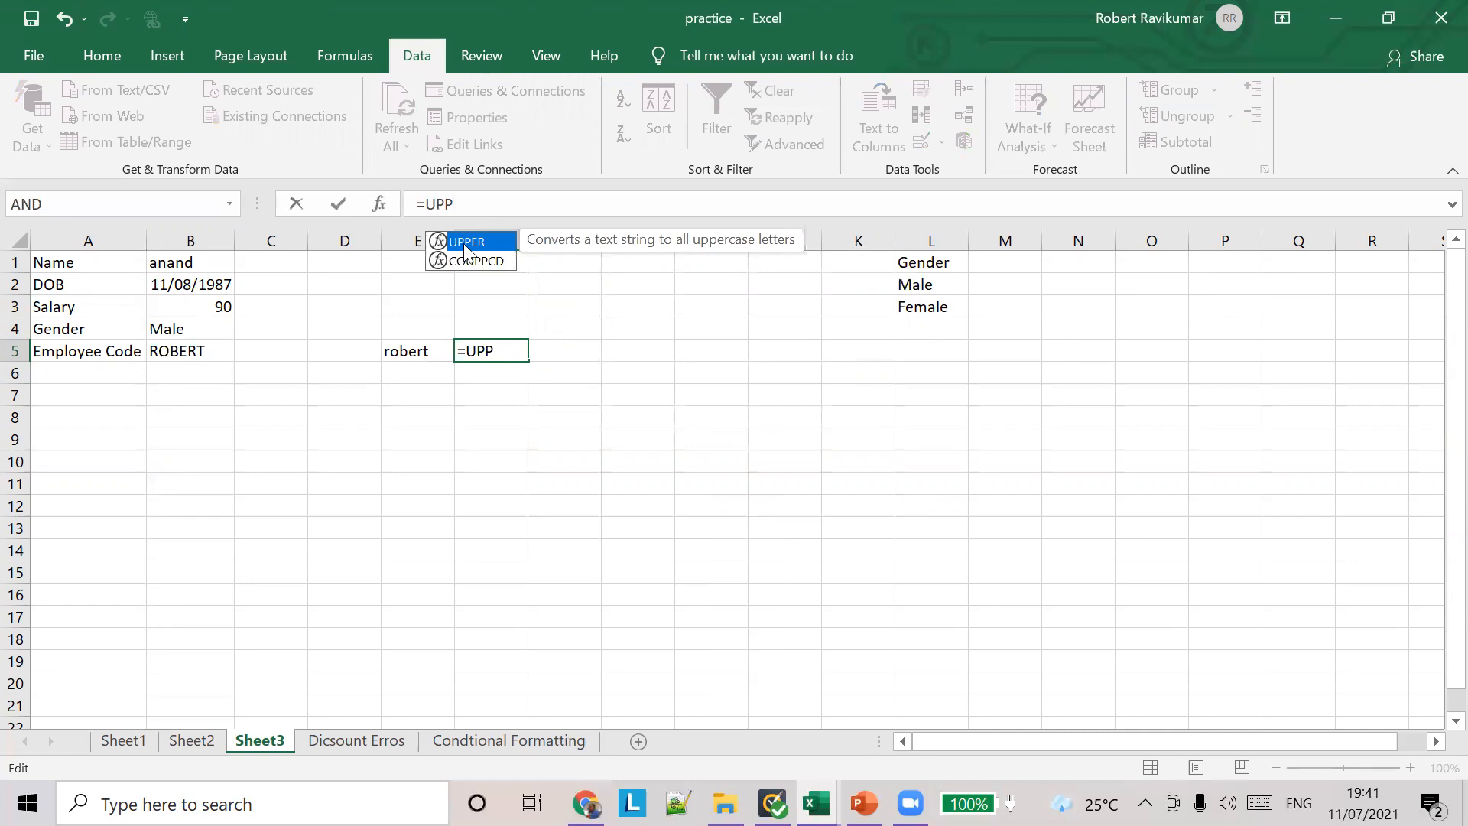
double_click(466, 242)
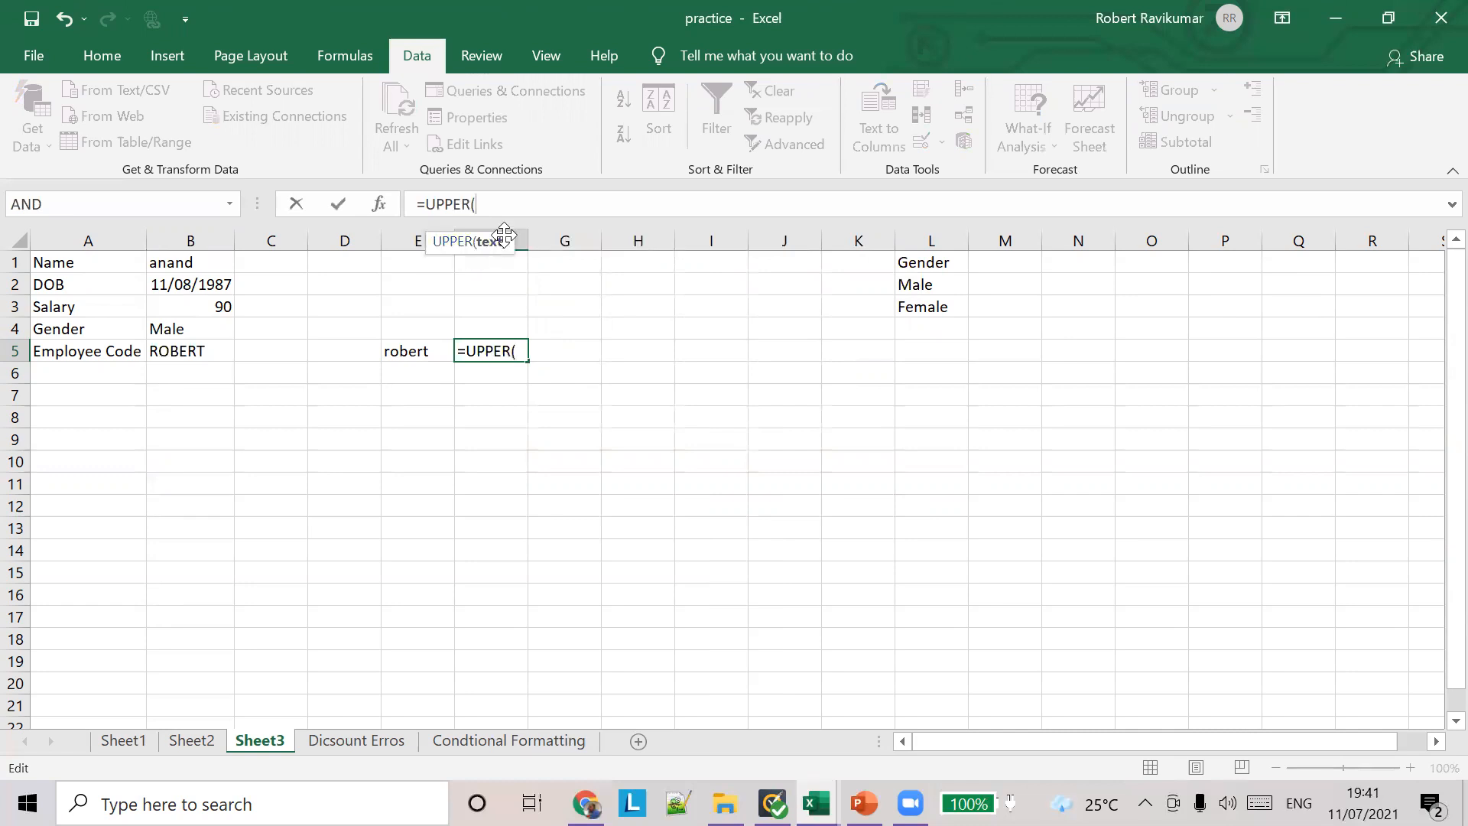
type("%")
key("BackSpace")
type("E")
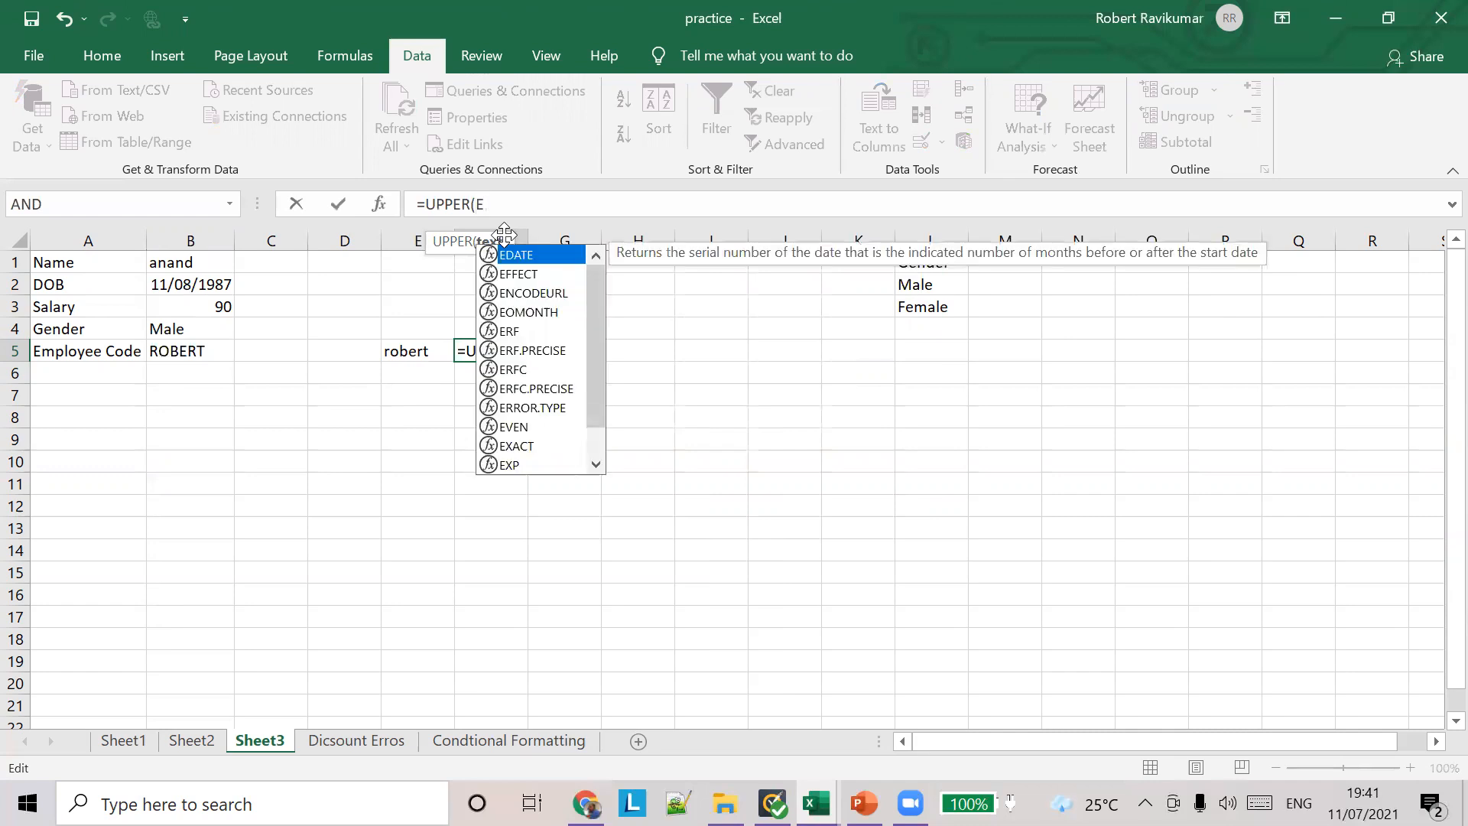
type("5)")
key("Tab")
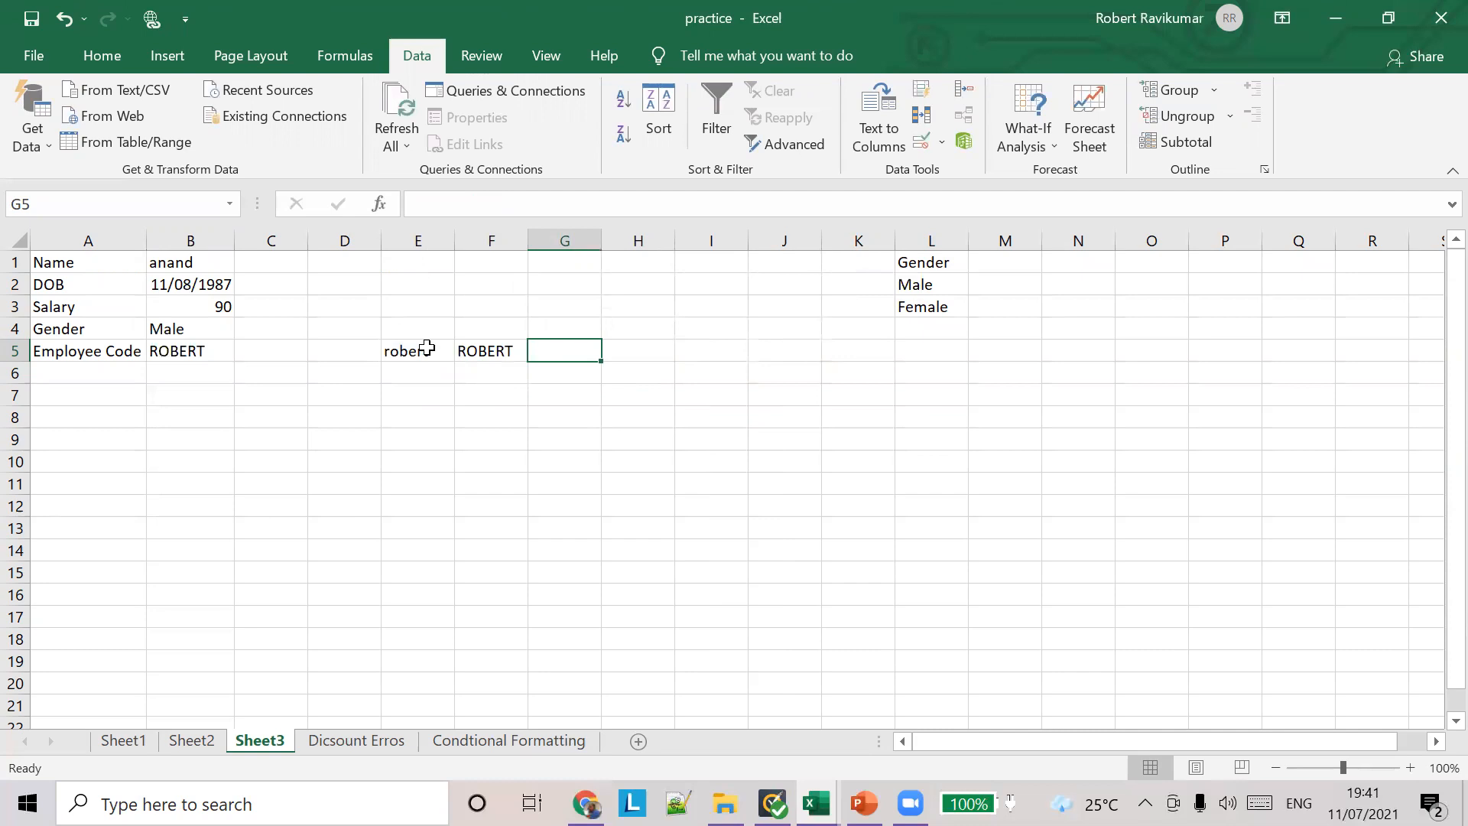
Step: Replace the sample text in E5 with lowercase asdf
left_click(424, 350)
type("asdf")
key("Tab")
Step: Compare the sample text in E5 with the UPPER result in F5
left_click(424, 352)
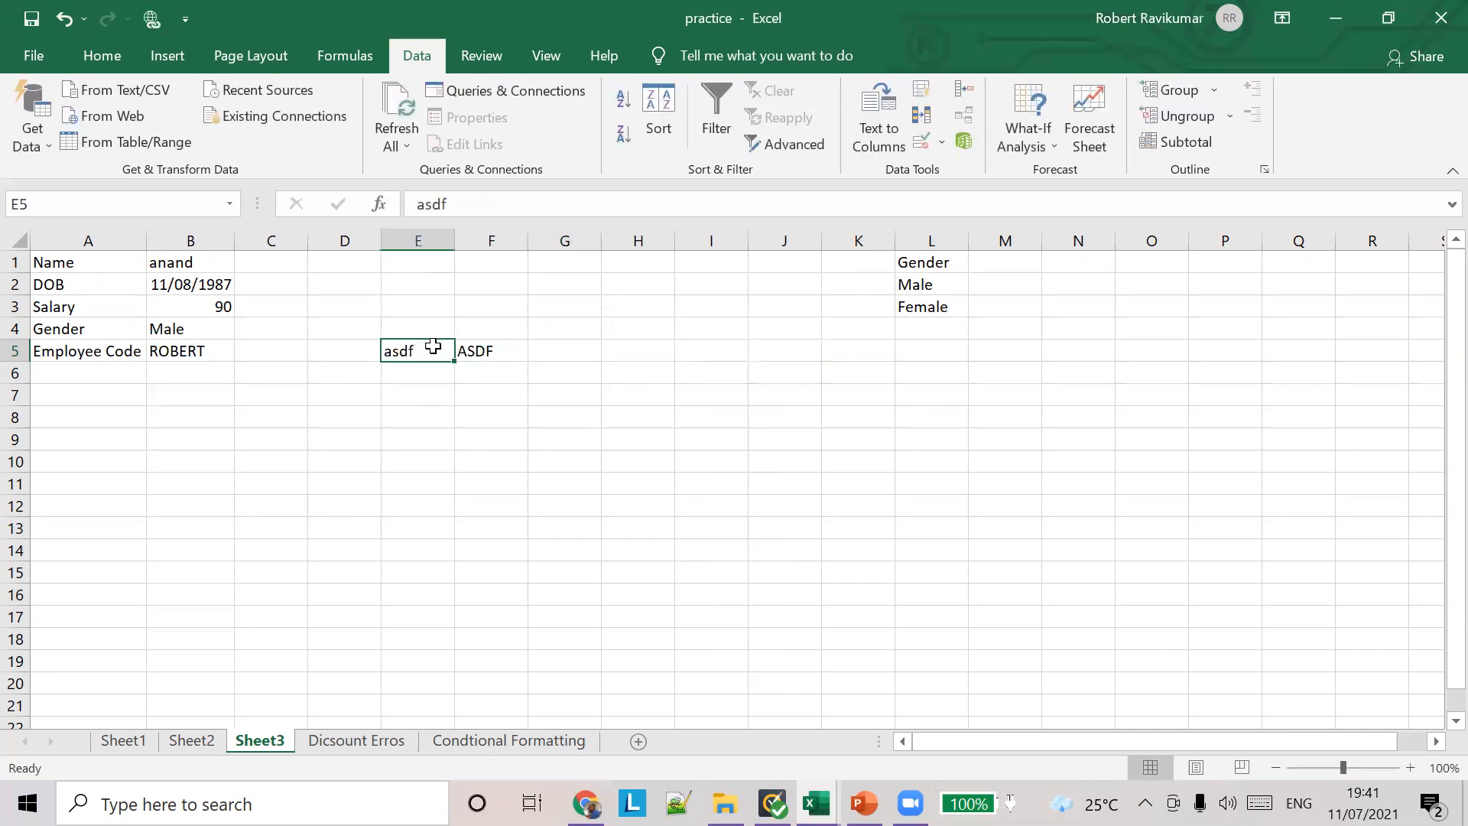
left_click(475, 335)
left_click(459, 368)
left_click(416, 346)
left_click(498, 370)
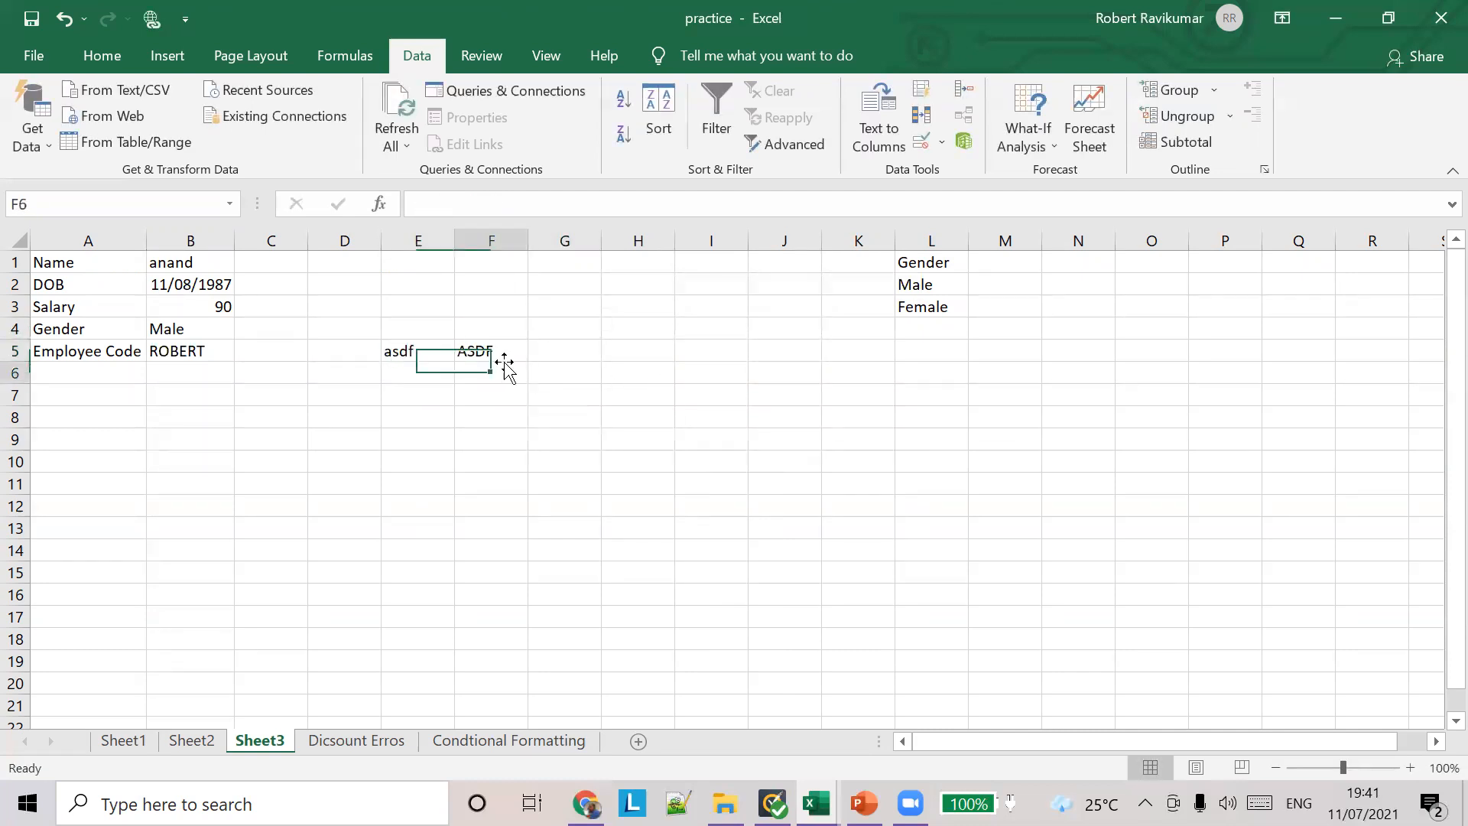
left_click(422, 349)
left_click(485, 352)
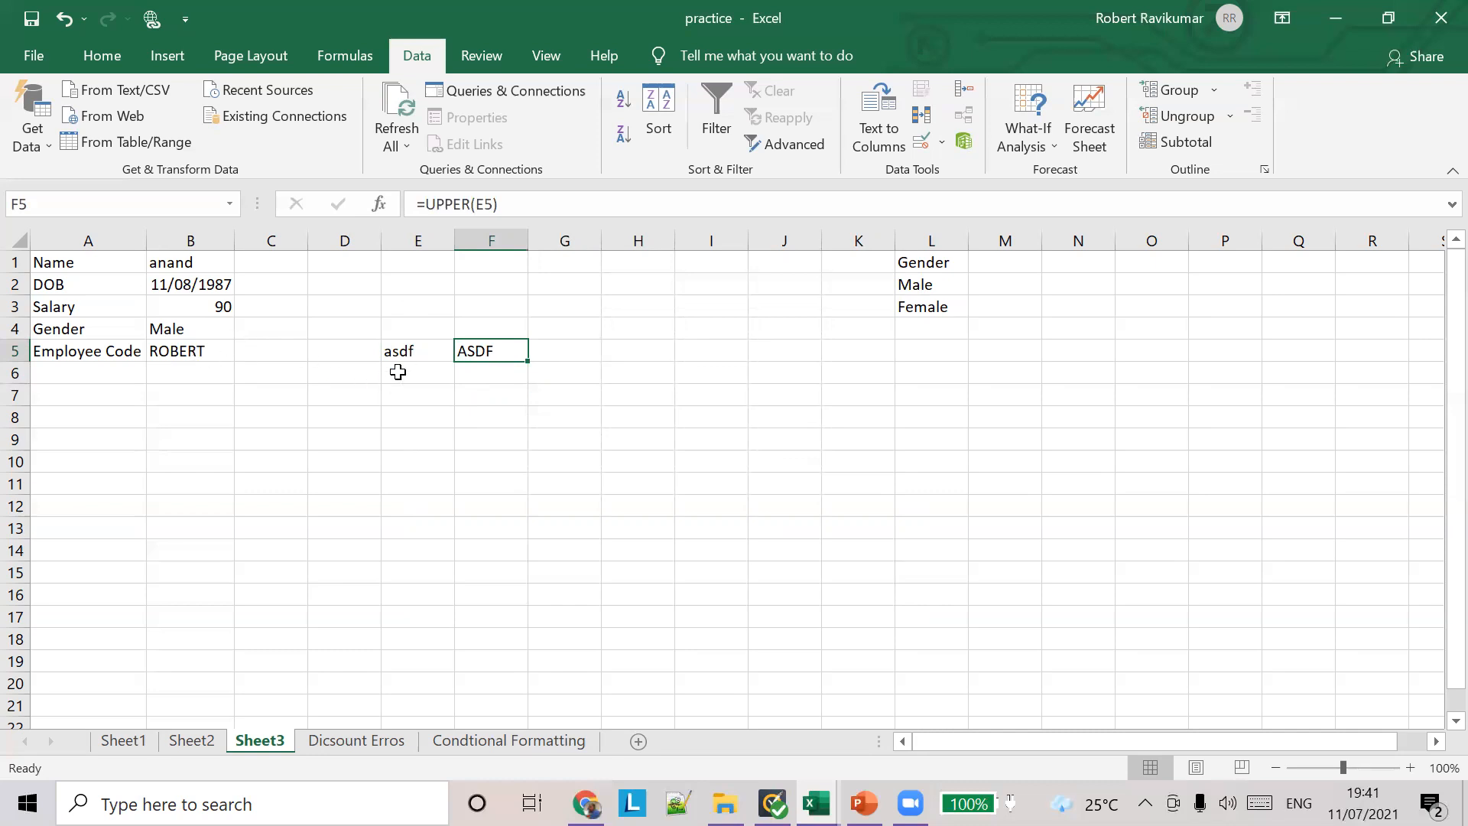
left_click(482, 395)
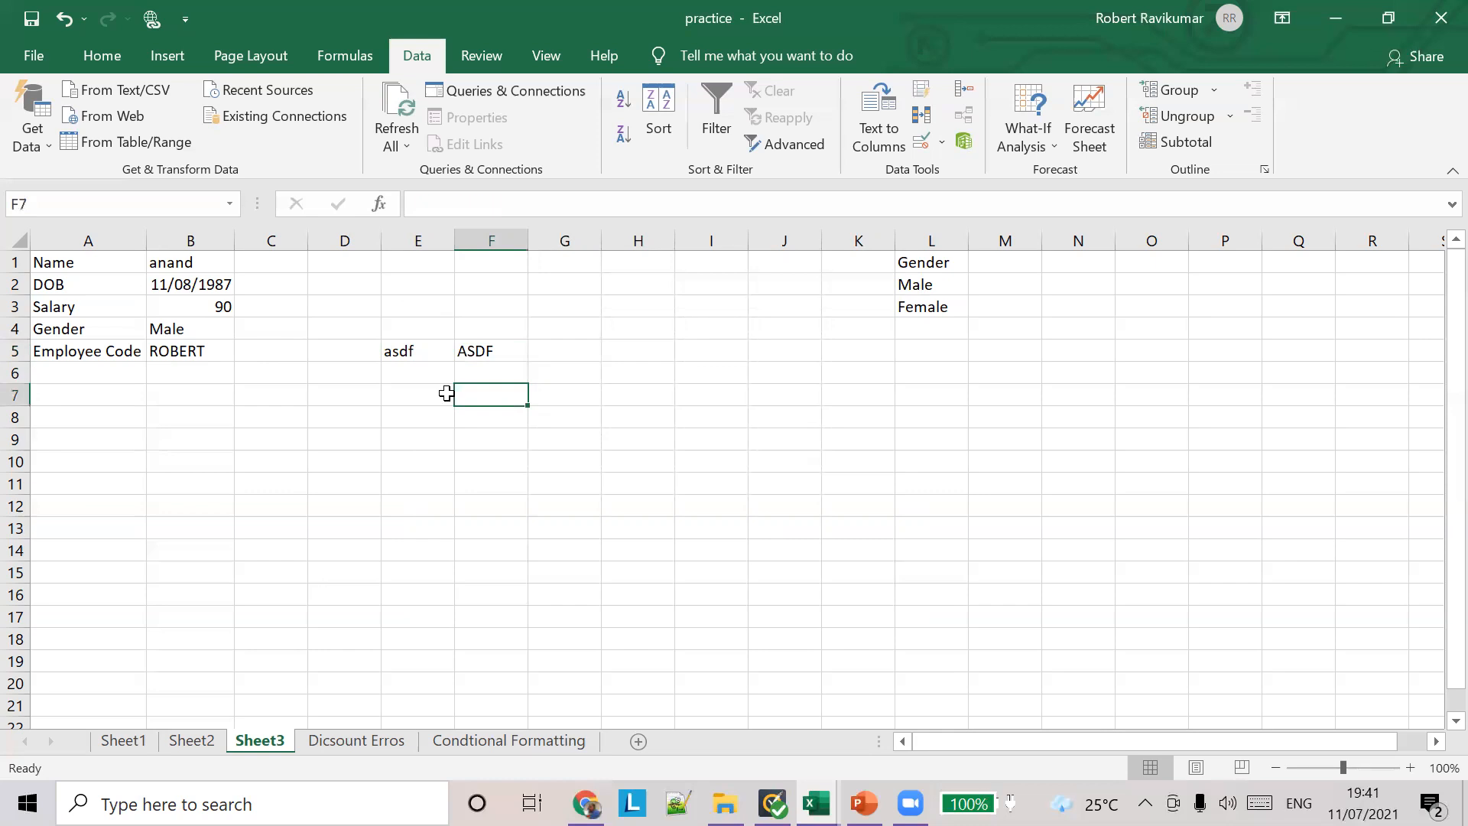
type("=")
key("Escape")
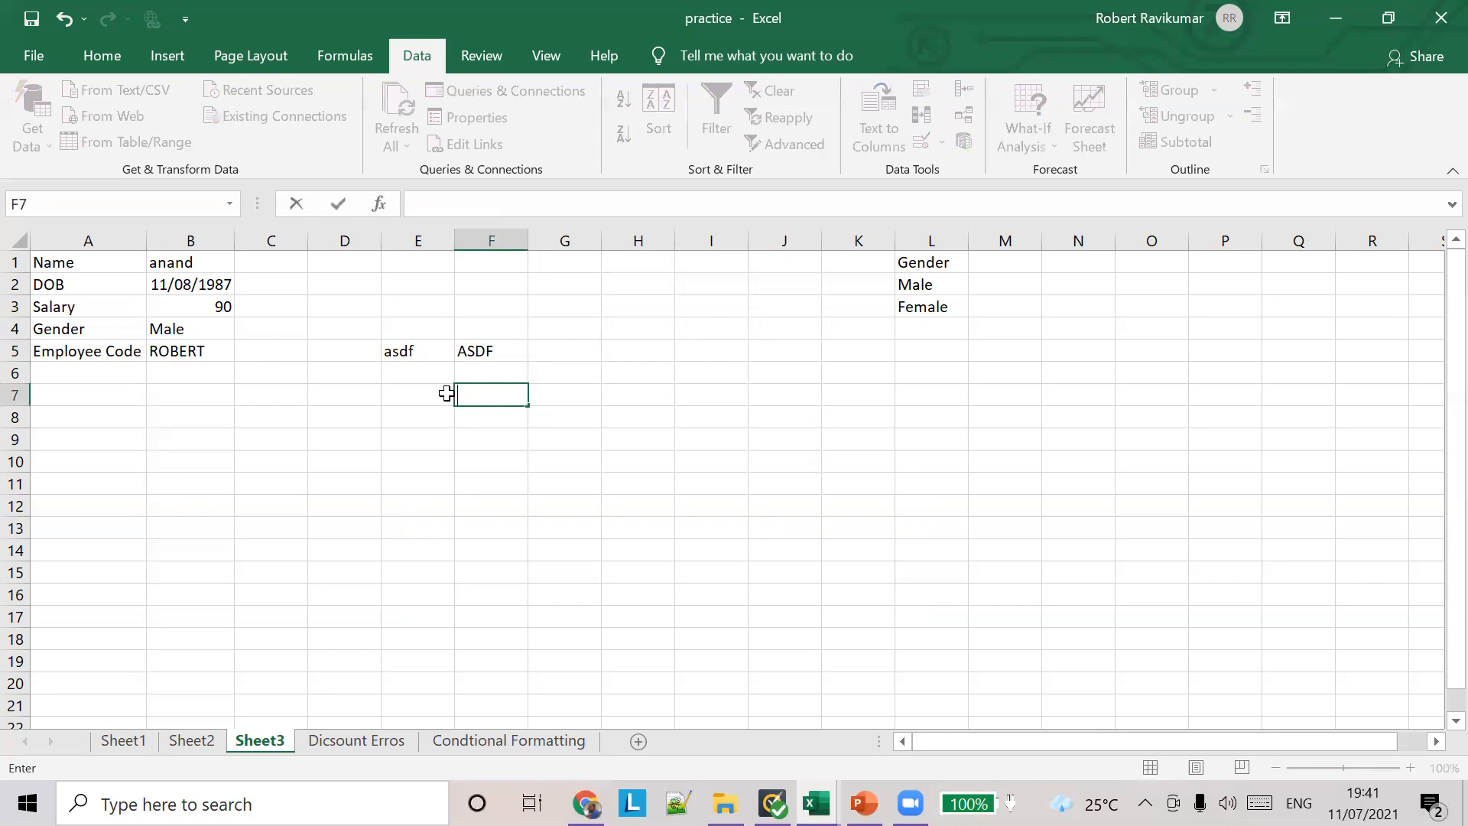
Step: Replace the sample text in E5 with uppercase ASDF
left_click(422, 353)
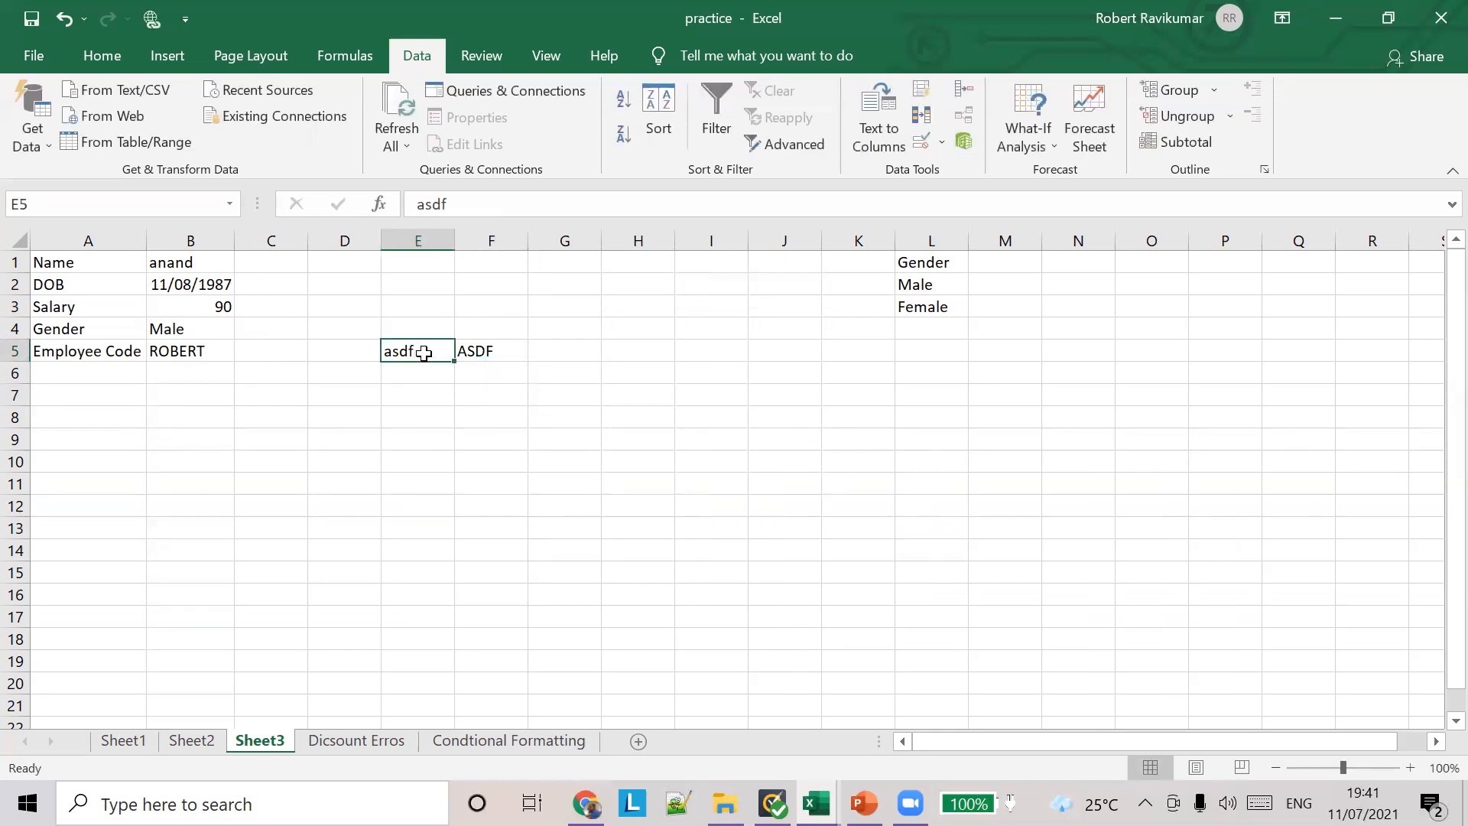
type("ASDF")
key("Tab")
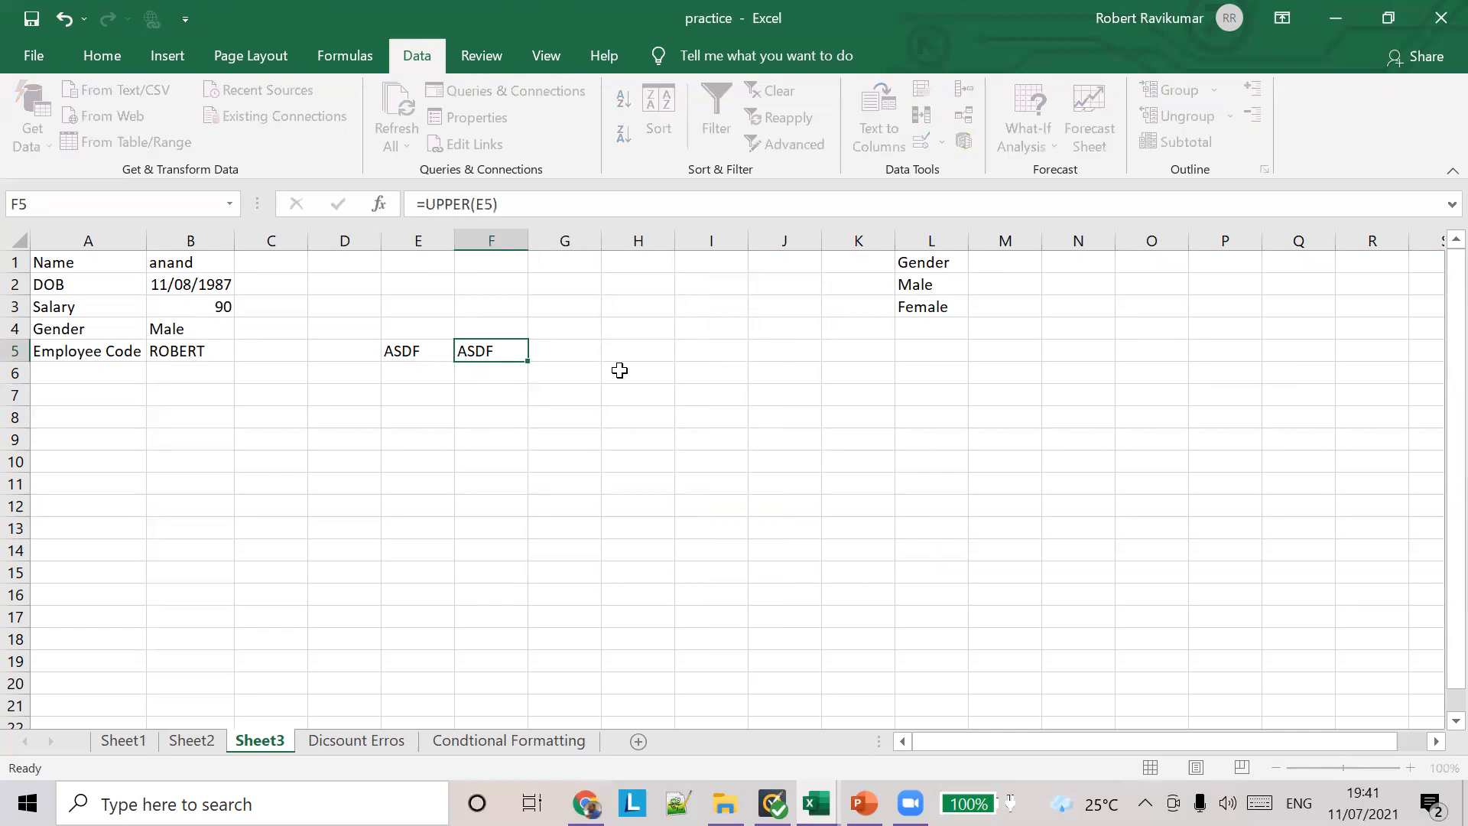
key("Left")
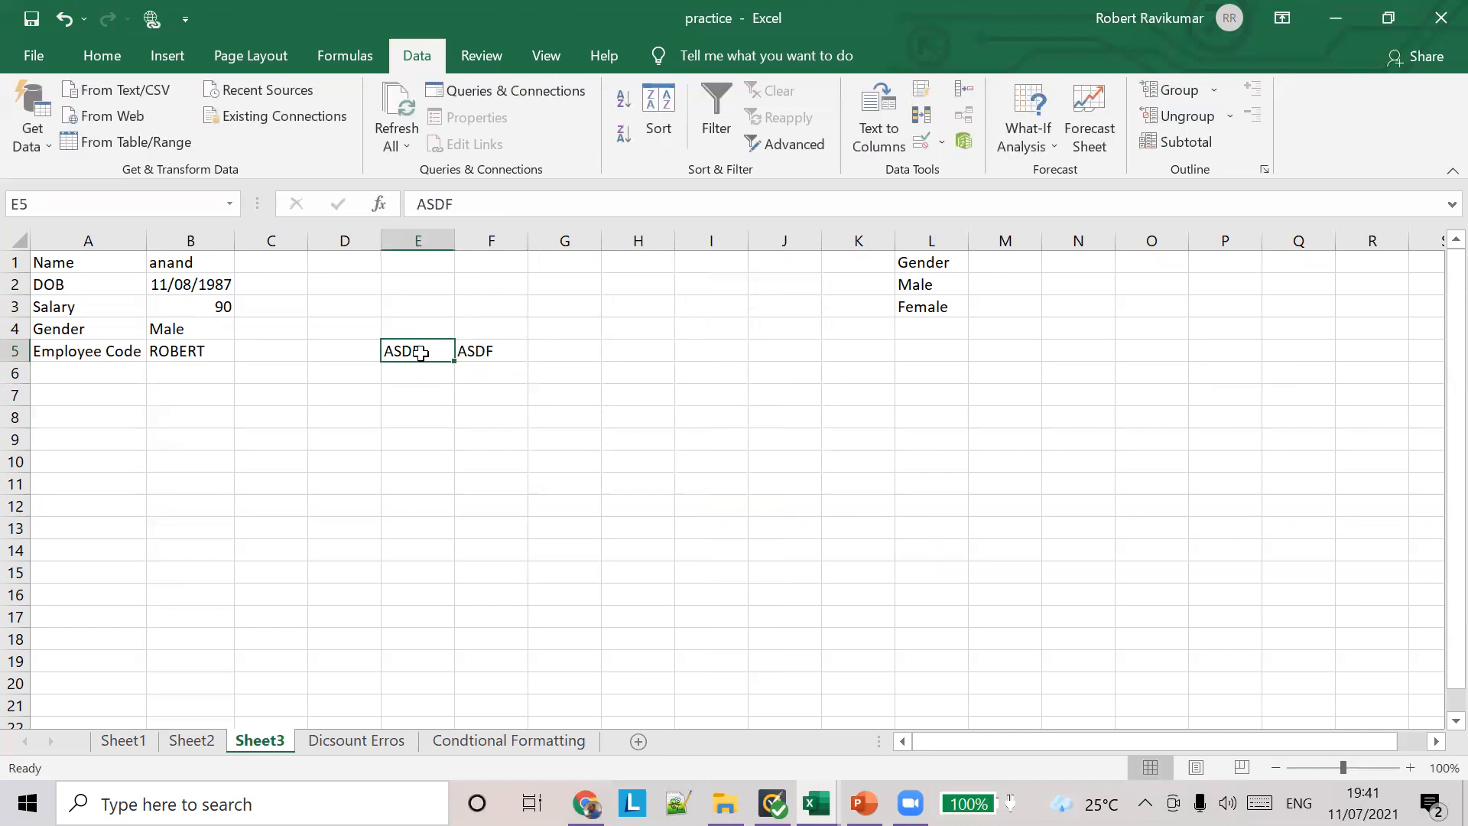
Step: Replace the sample text in E5 with a lowercase name and compare it with F5 using =EXACT(E5,F5) in cell E7
type("robert")
key("Tab")
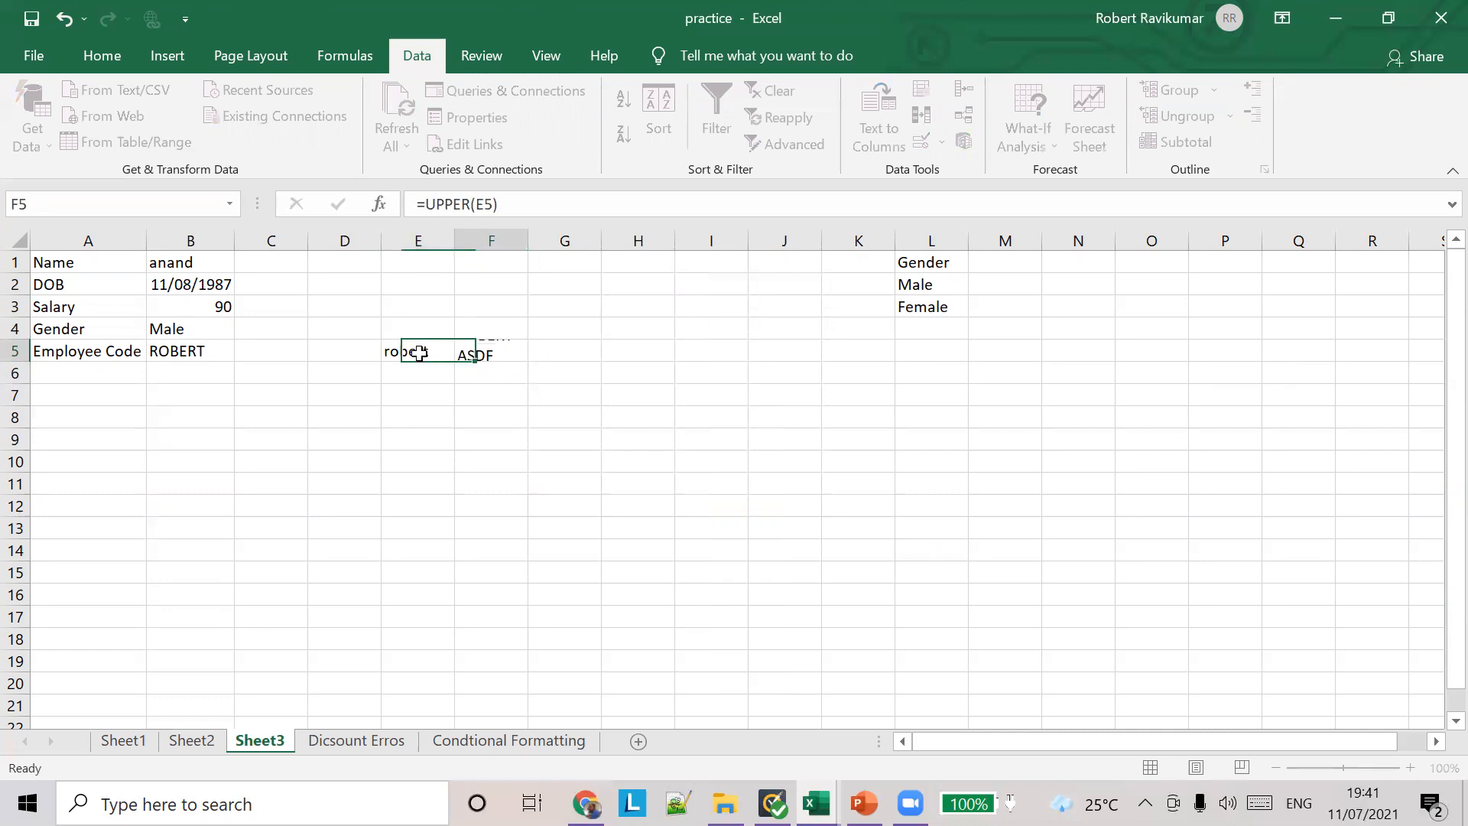
left_click(433, 394)
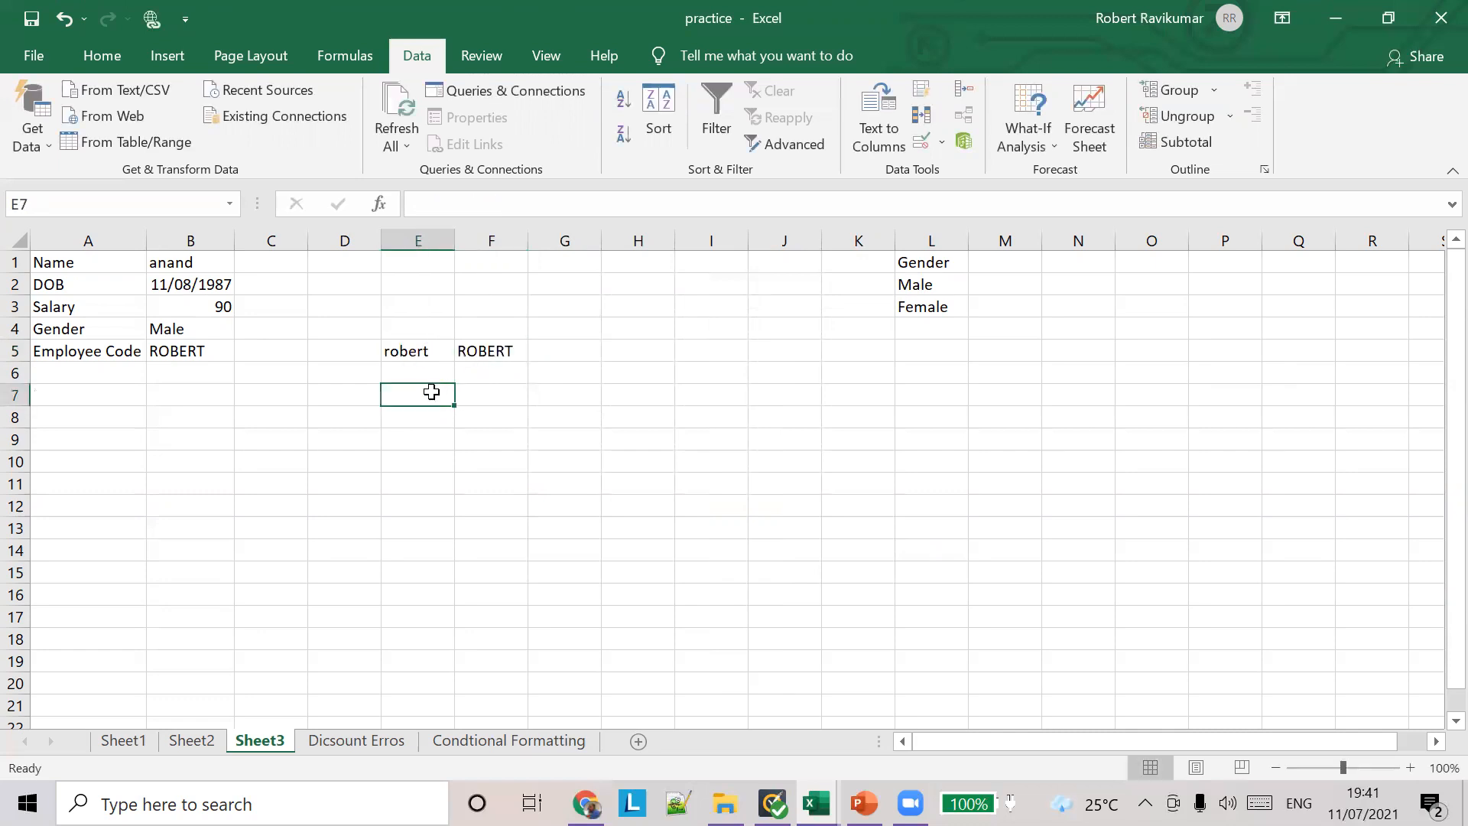
type("=EX")
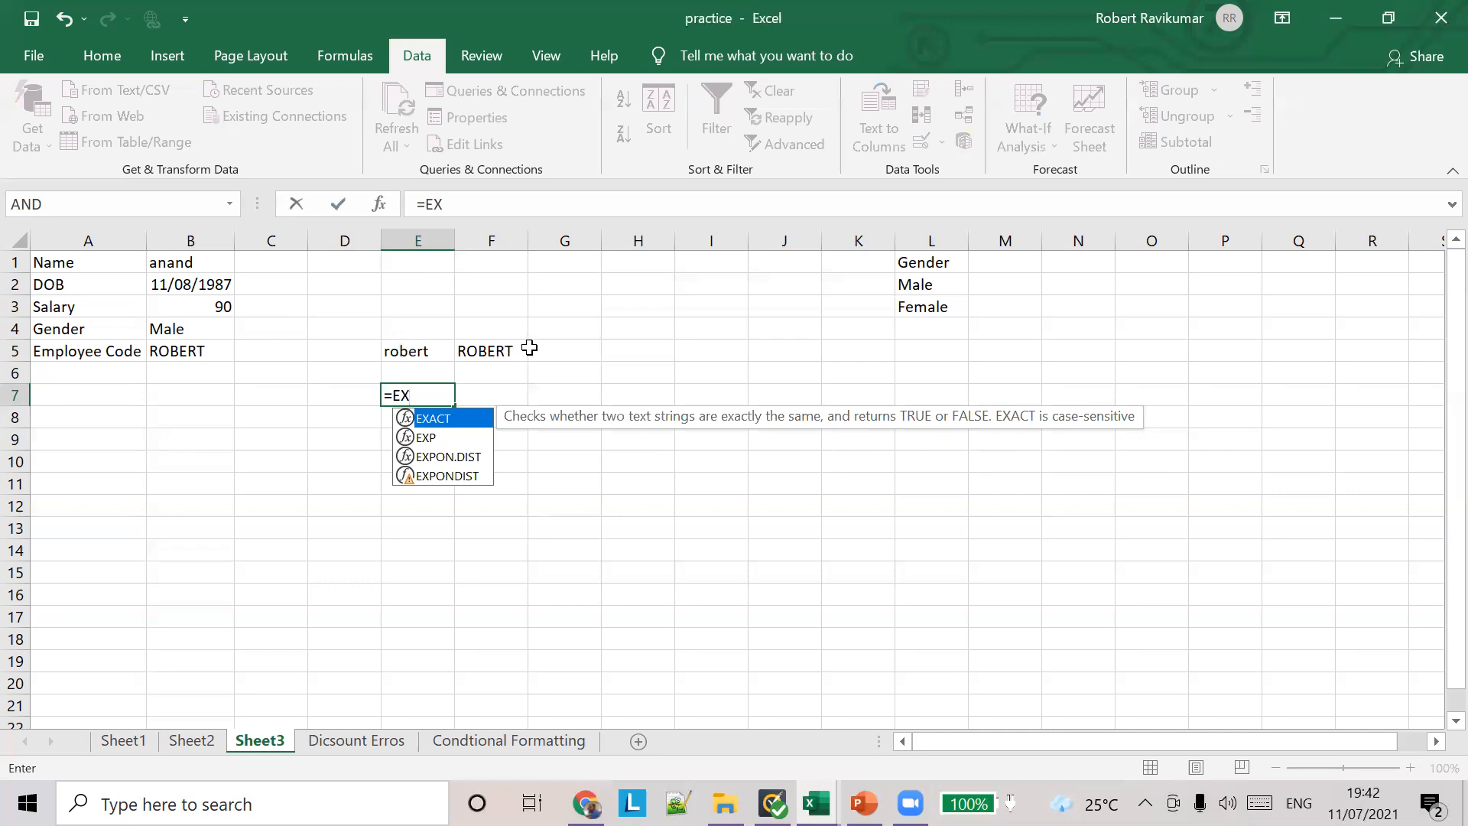
double_click(462, 422)
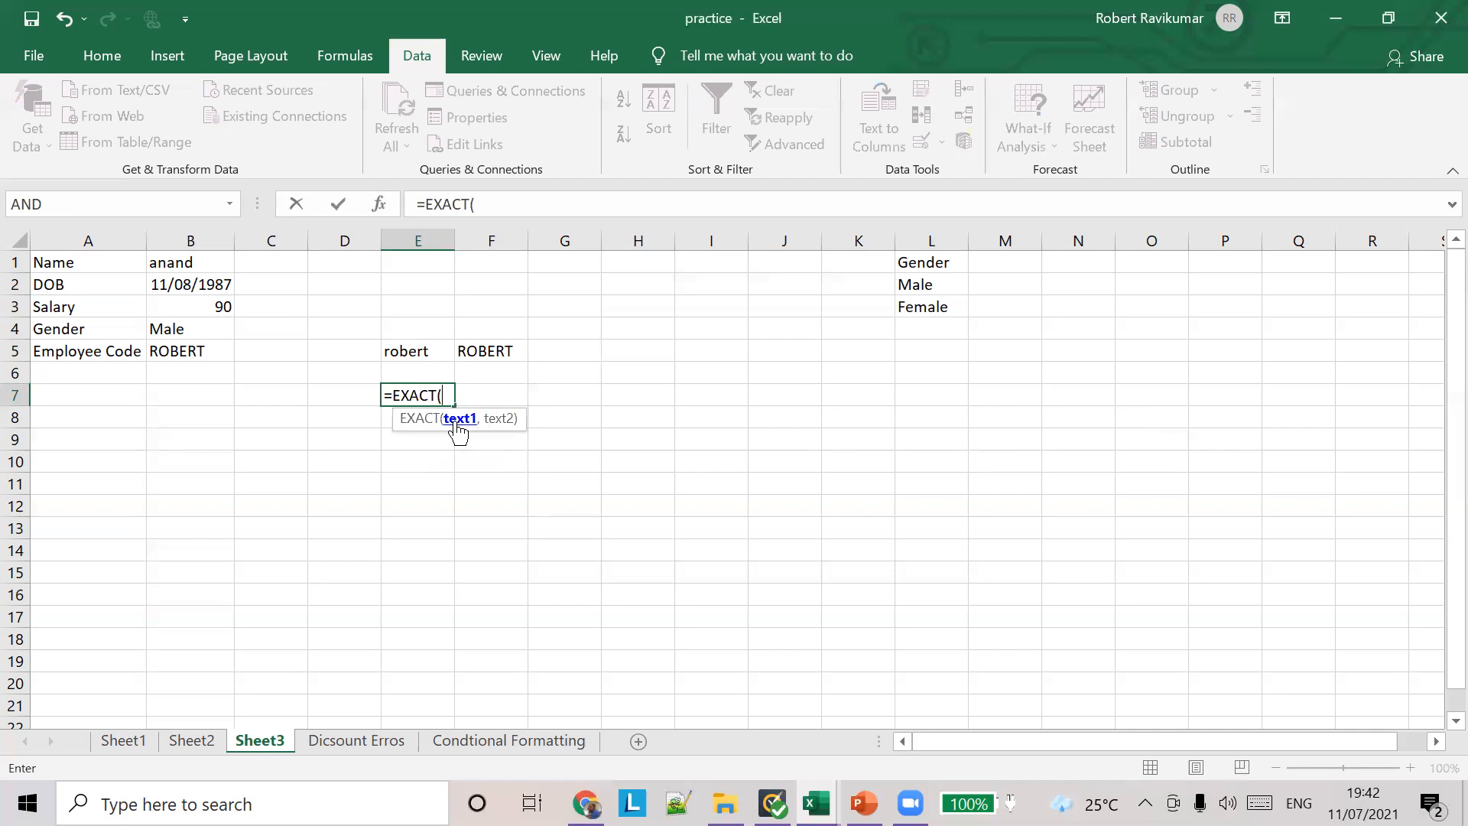
type("E5,F5)")
key("Tab")
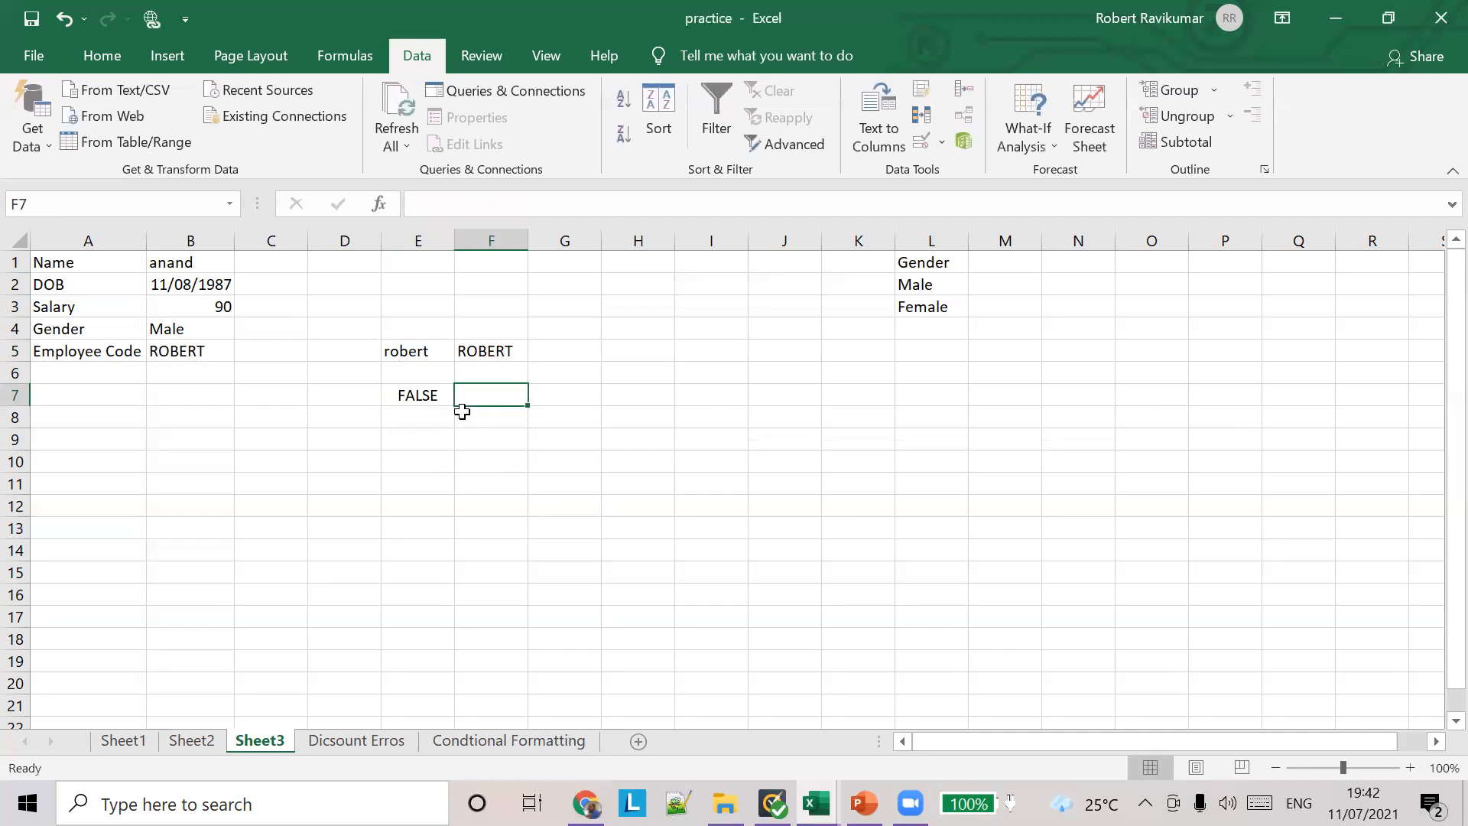
Step: Replace the lowercase name in E5 with the same name in all capitals
left_click(432, 353)
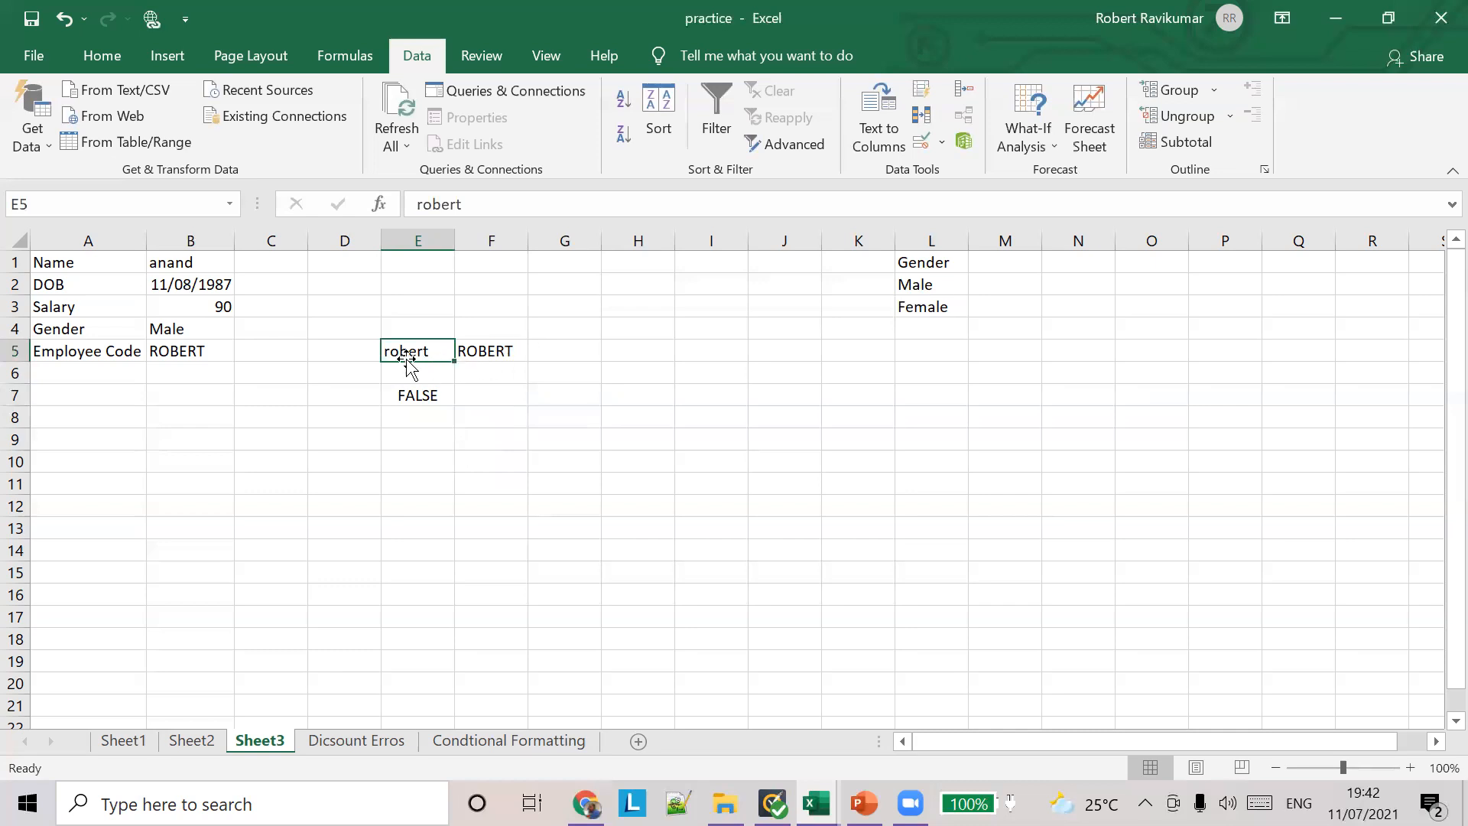
type("ROBET")
key("Left")
type("R")
key("Tab")
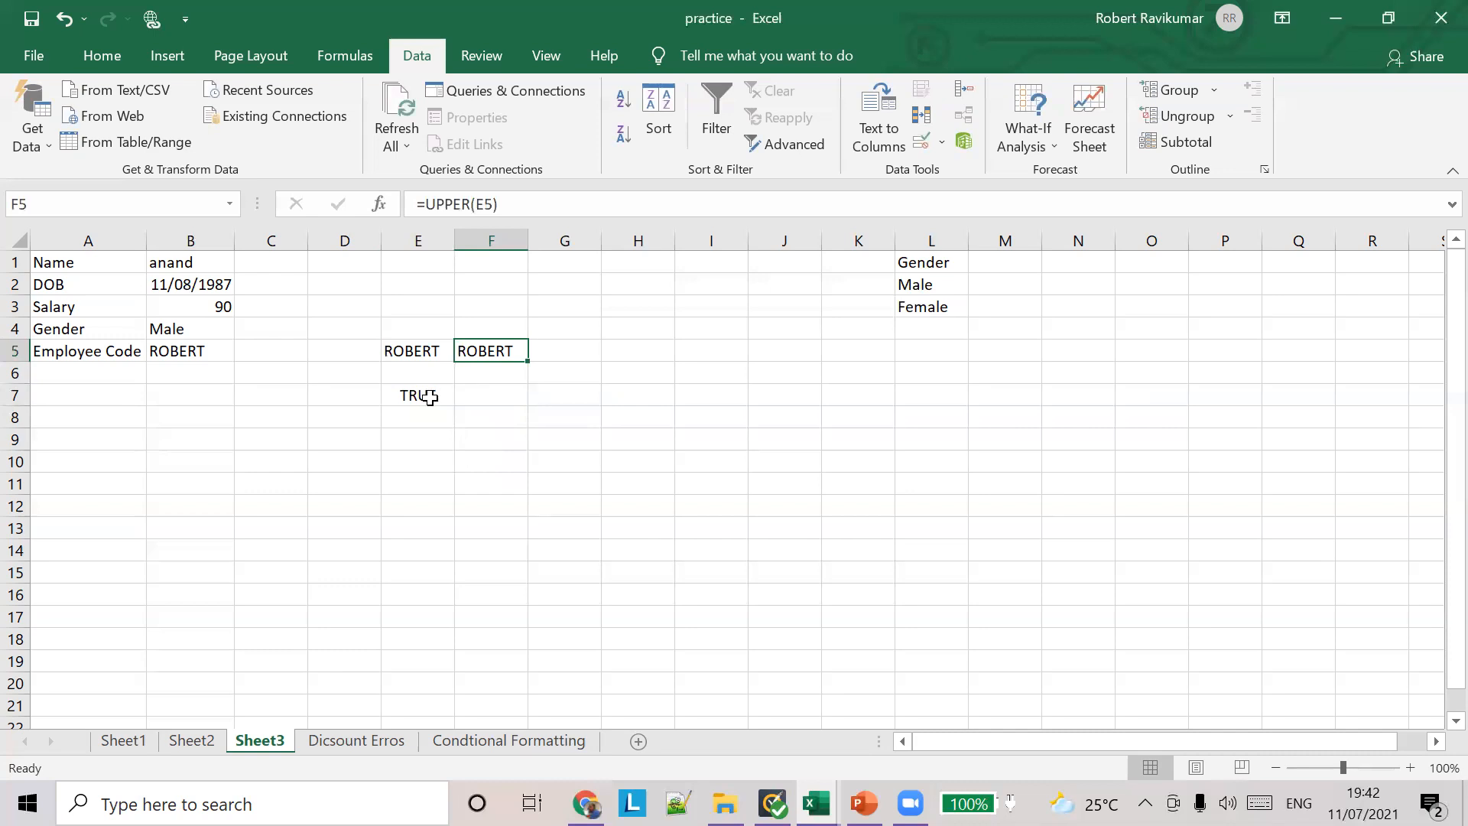
Step: Try to enter the sample name in lowercase as the employee code in B5, and cancel the entry
left_click(426, 356)
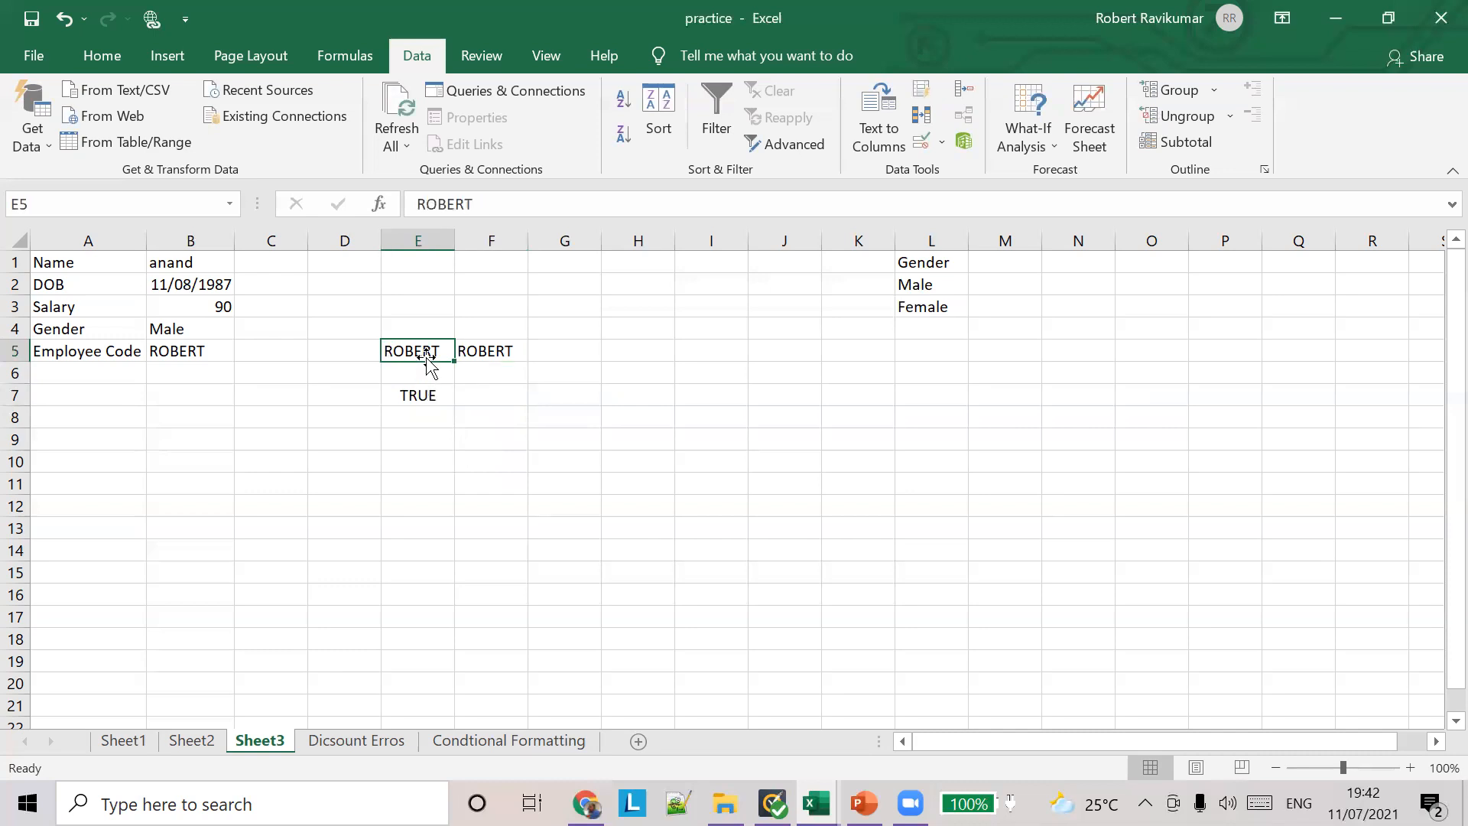
left_click(194, 354)
left_click(442, 390)
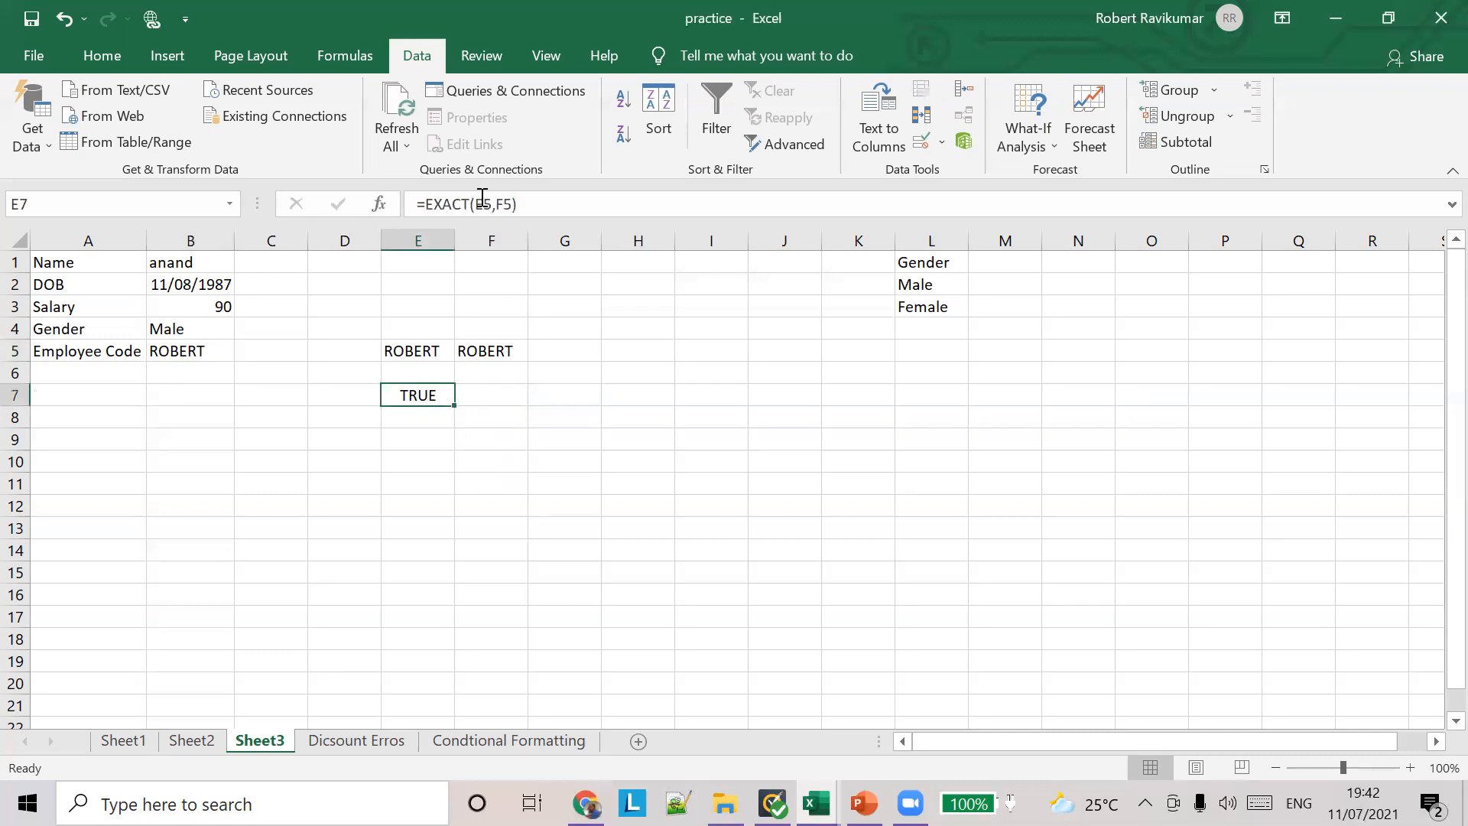
left_click(206, 353)
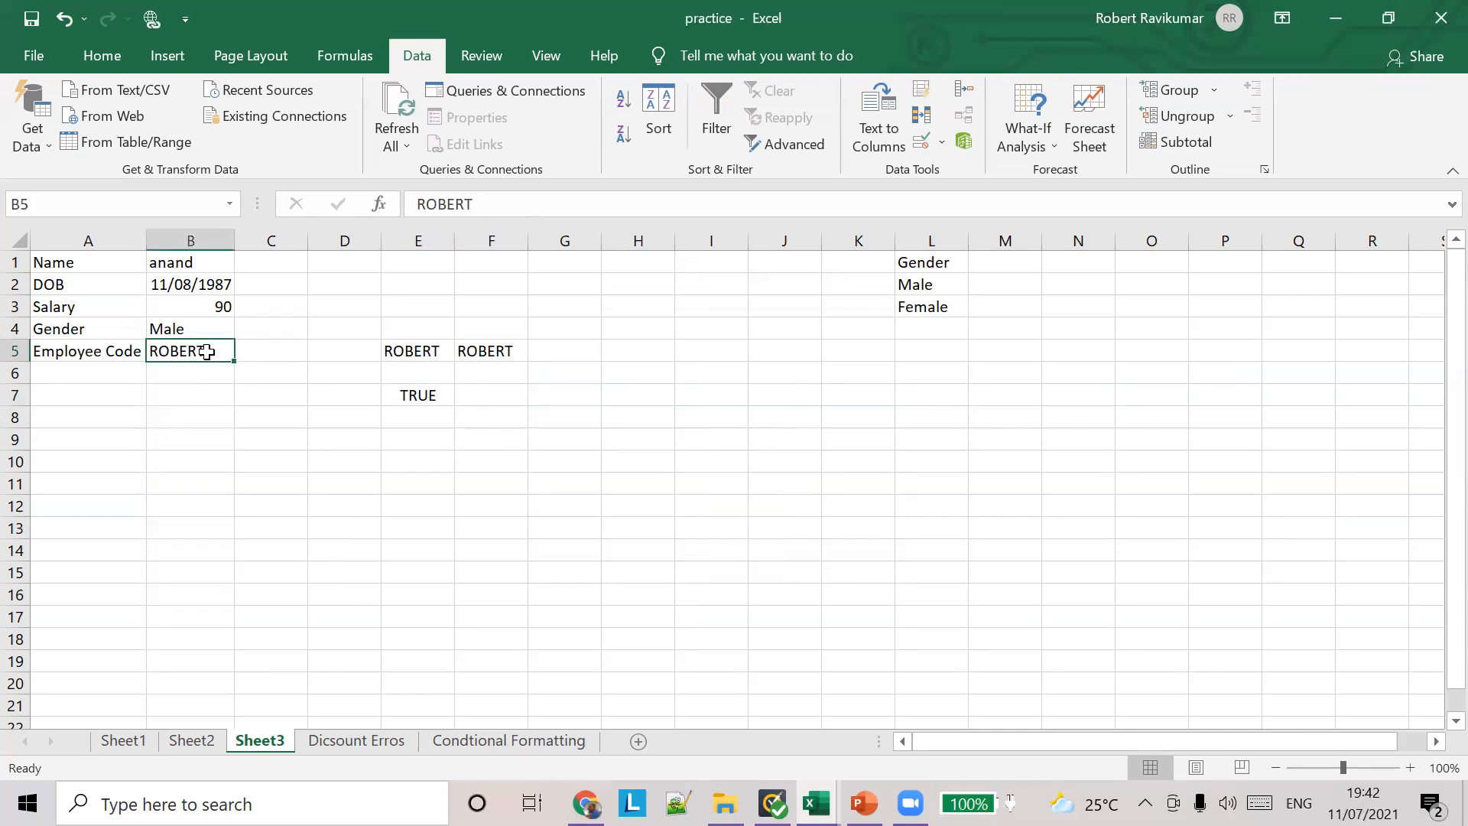
type("robert")
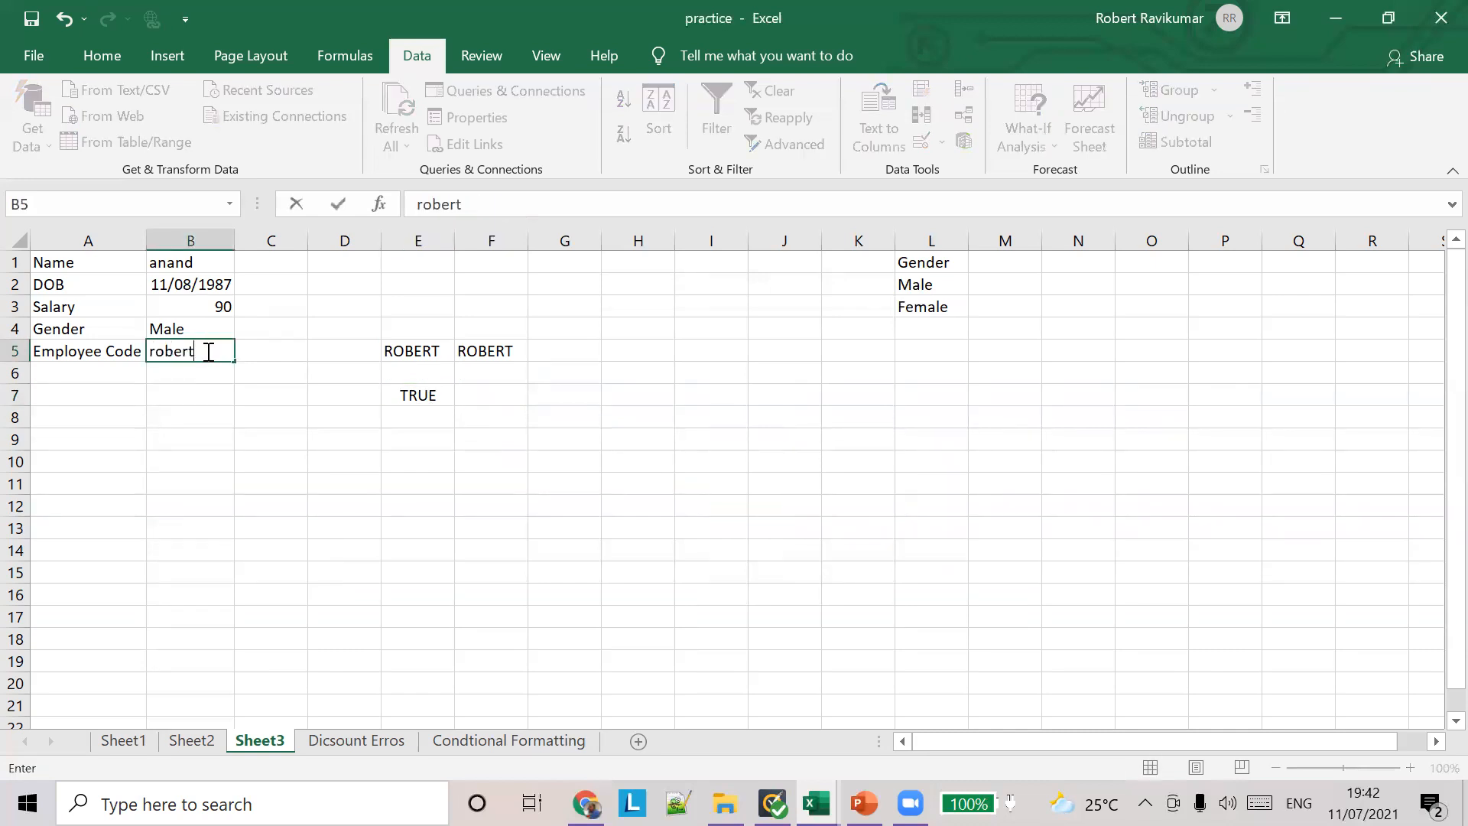
key("Return")
left_click(732, 464)
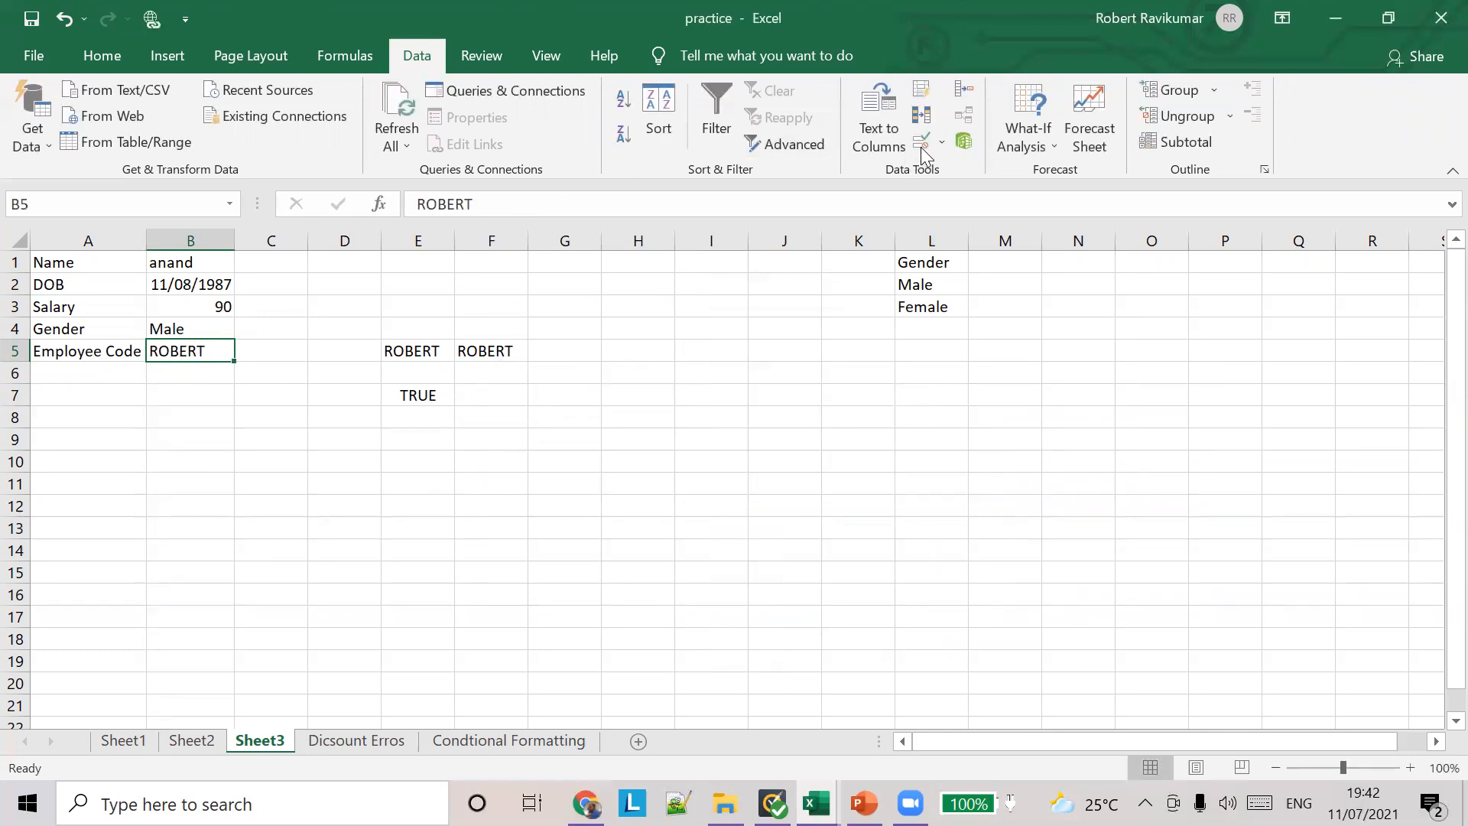
Step: Examine the custom validation formula =EXACT(B5,UPPER(B5)) on the employee code cell B5, and close the settings without changes
left_click(941, 143)
left_click(957, 172)
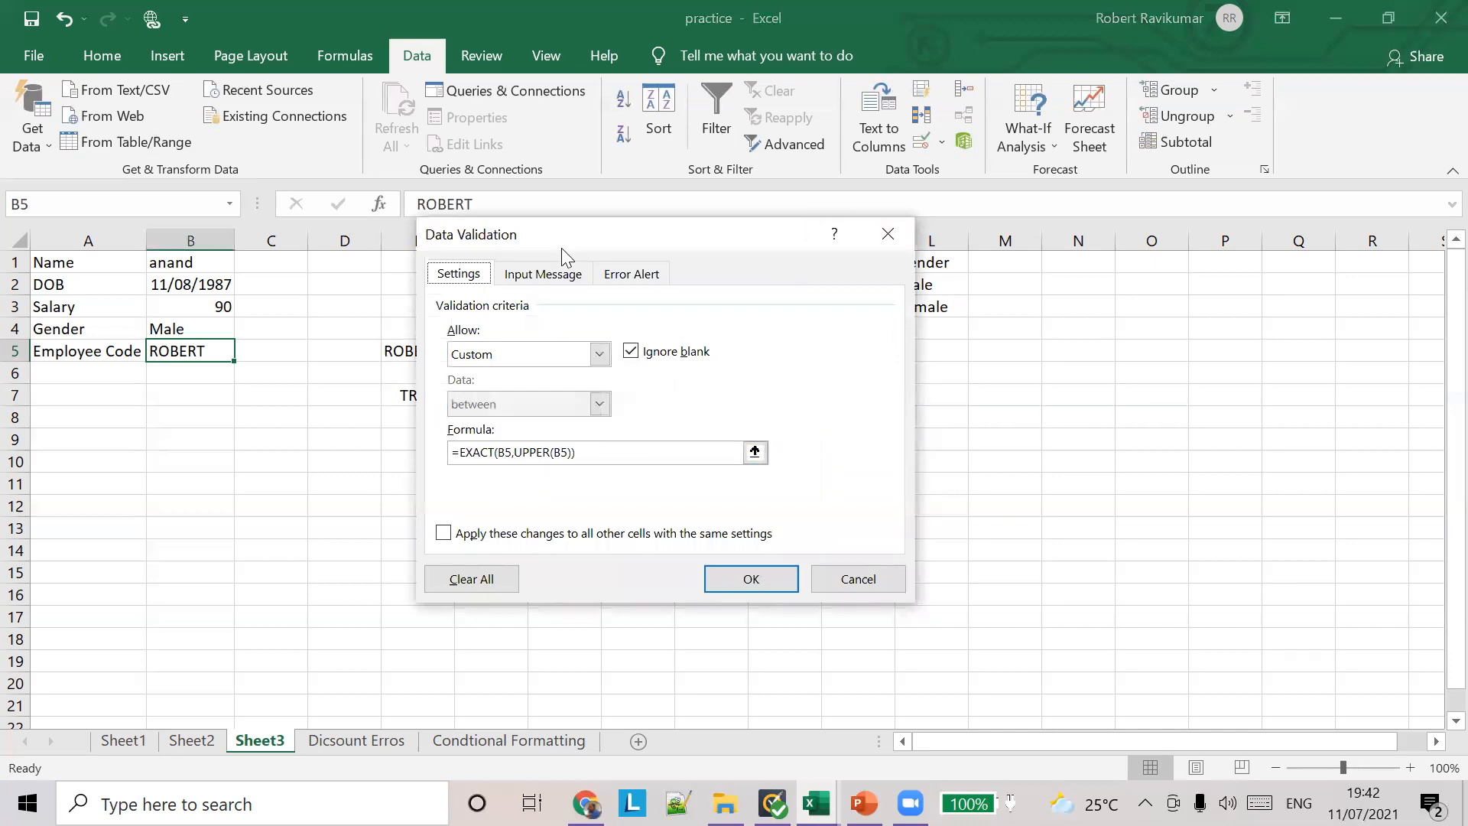
left_click_drag(564, 237, 737, 182)
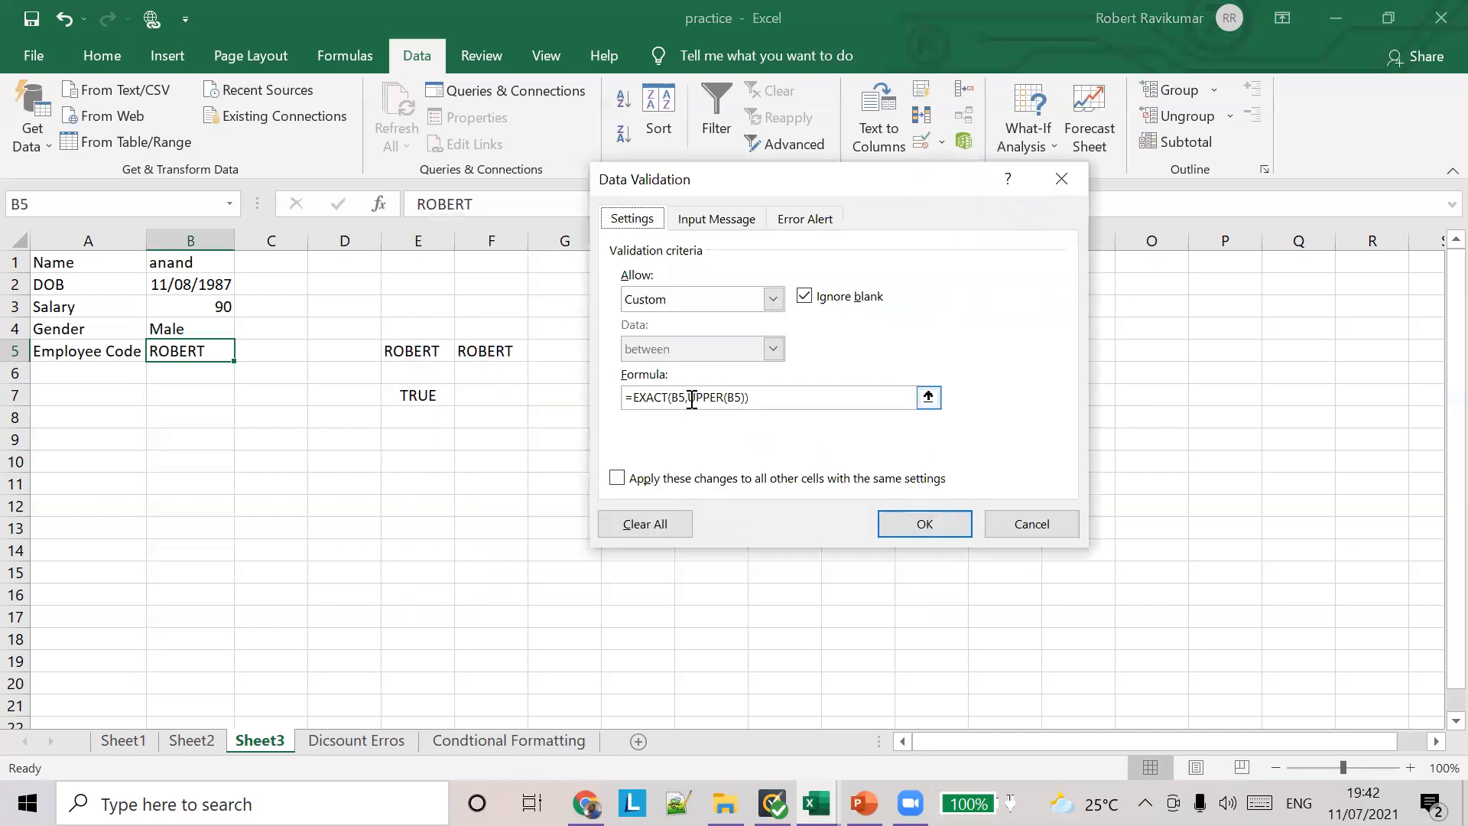
left_click_drag(727, 397, 738, 397)
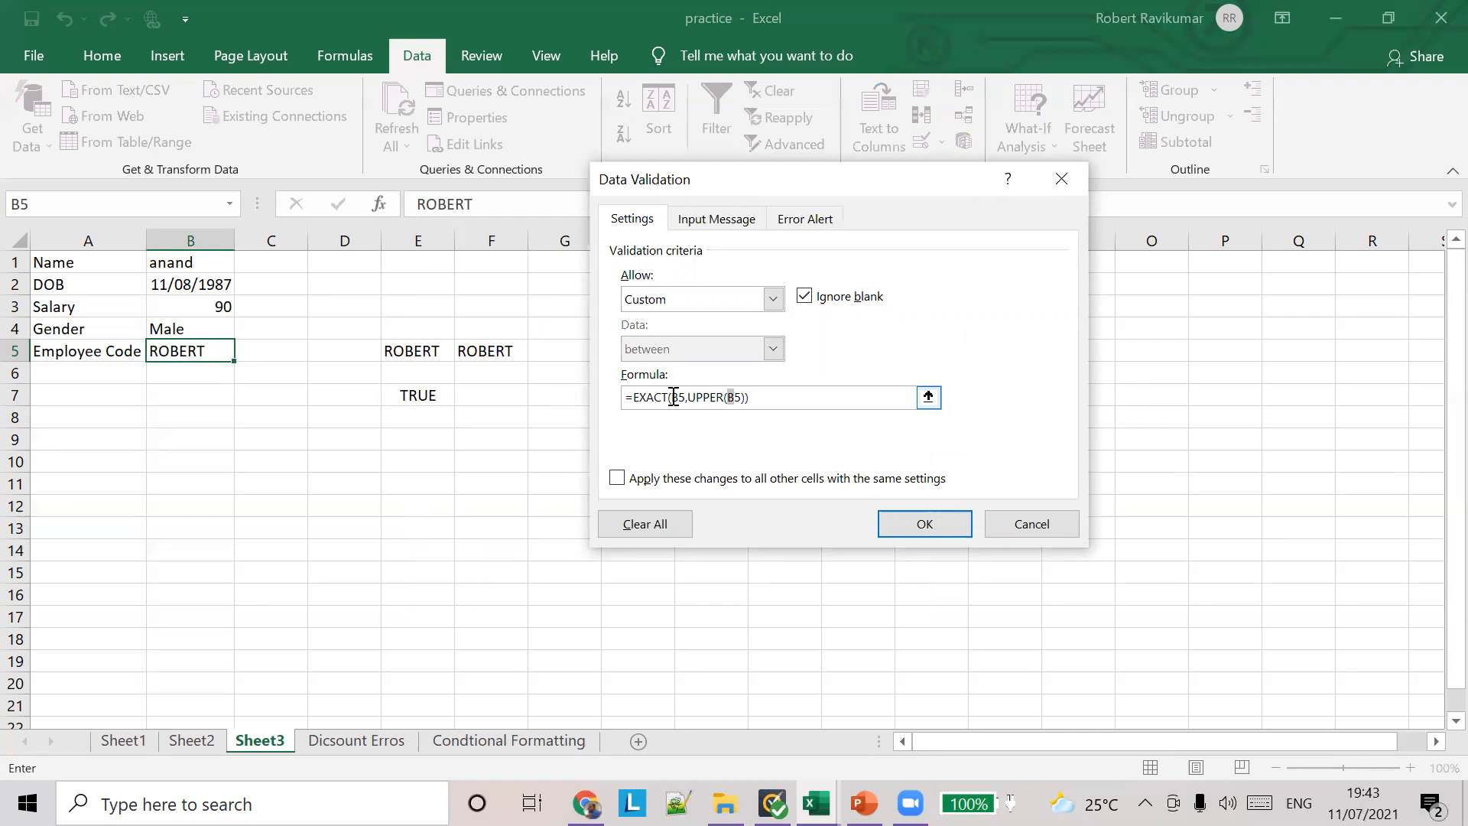
left_click_drag(676, 396, 686, 397)
left_click(1017, 522)
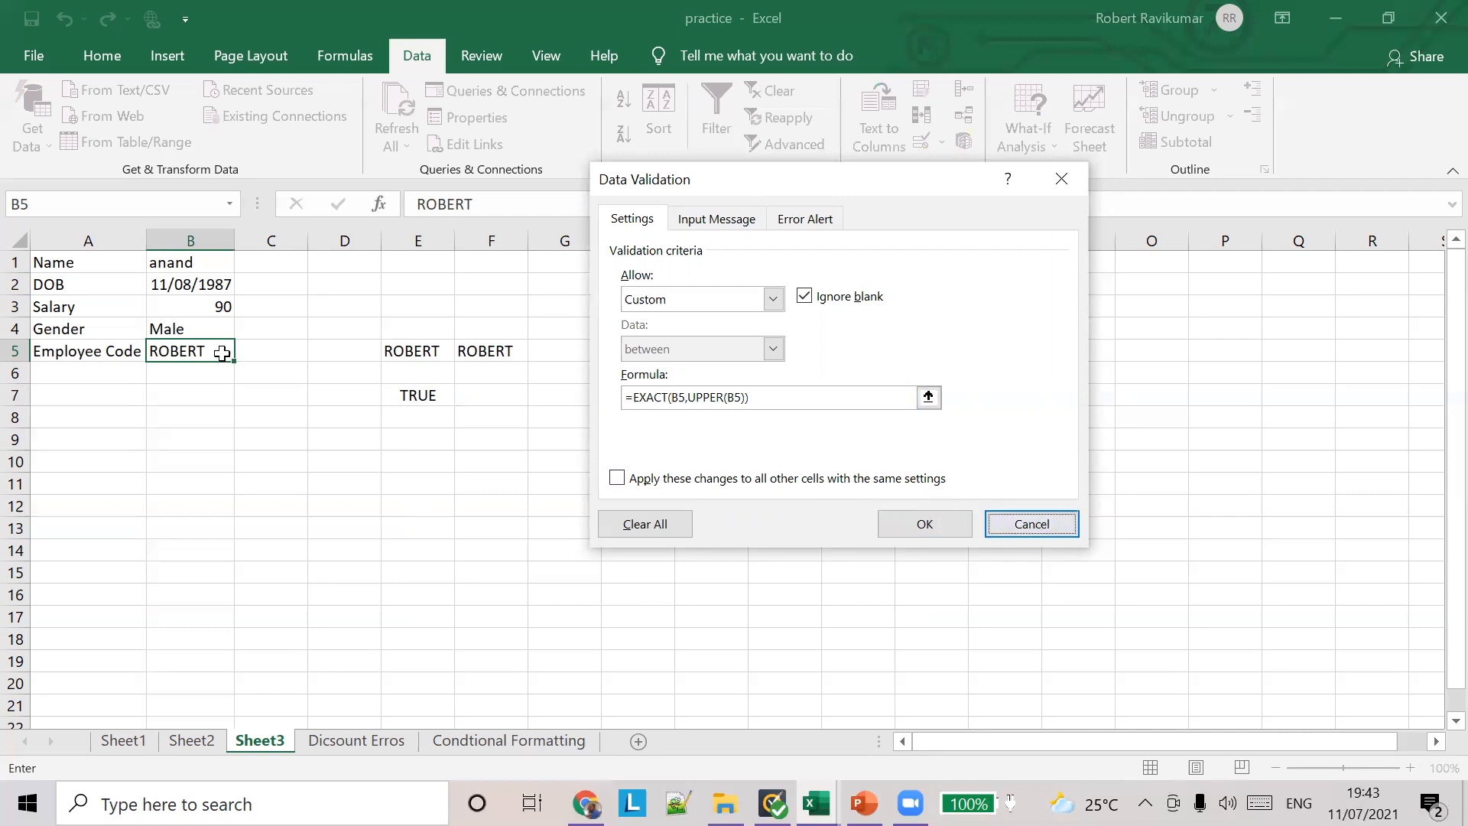
left_click(1025, 521)
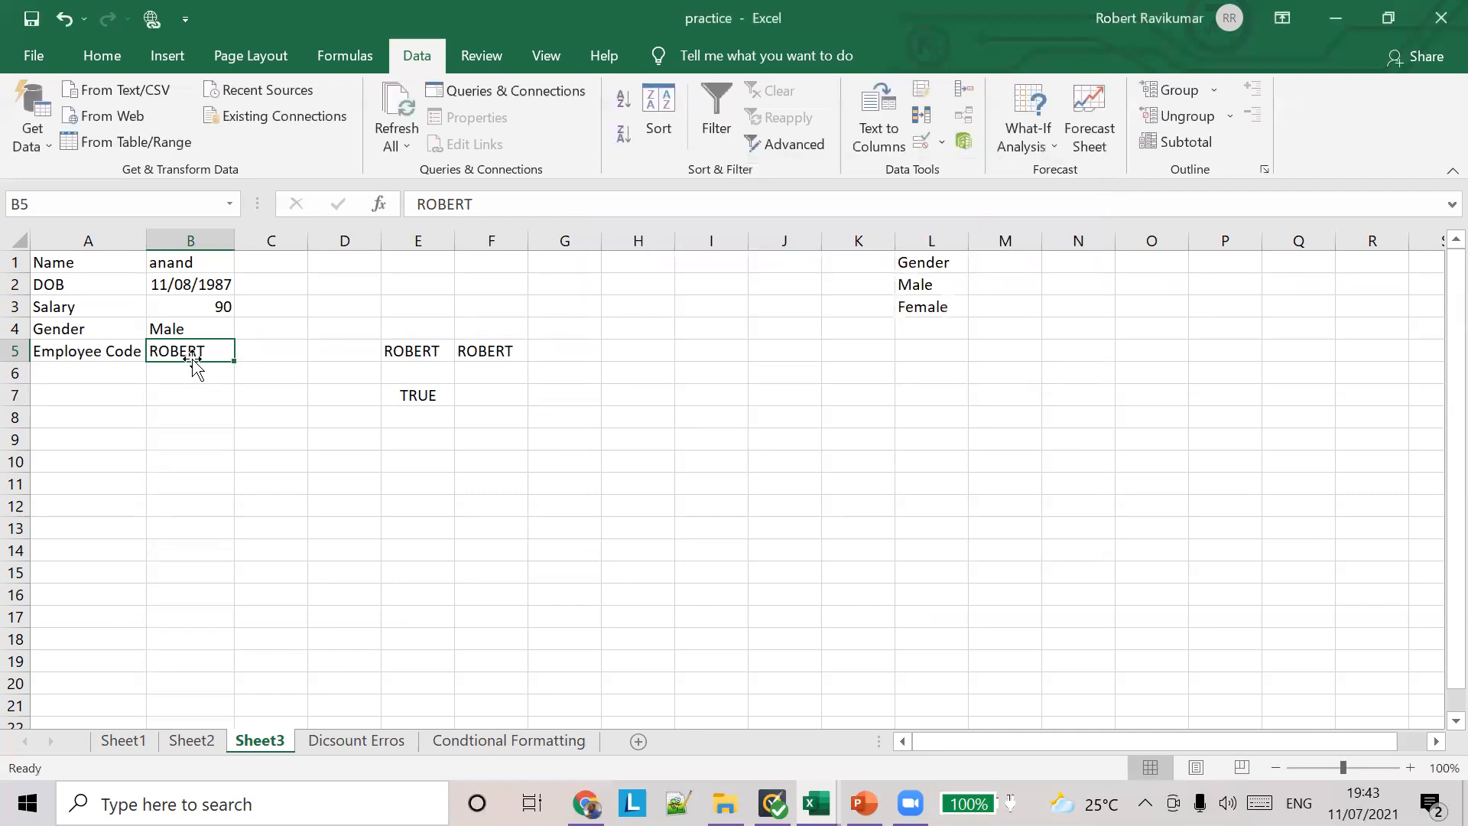
Step: Test the validation rule on B5 by trying a lowercase name, and cancel the entry
type("robert")
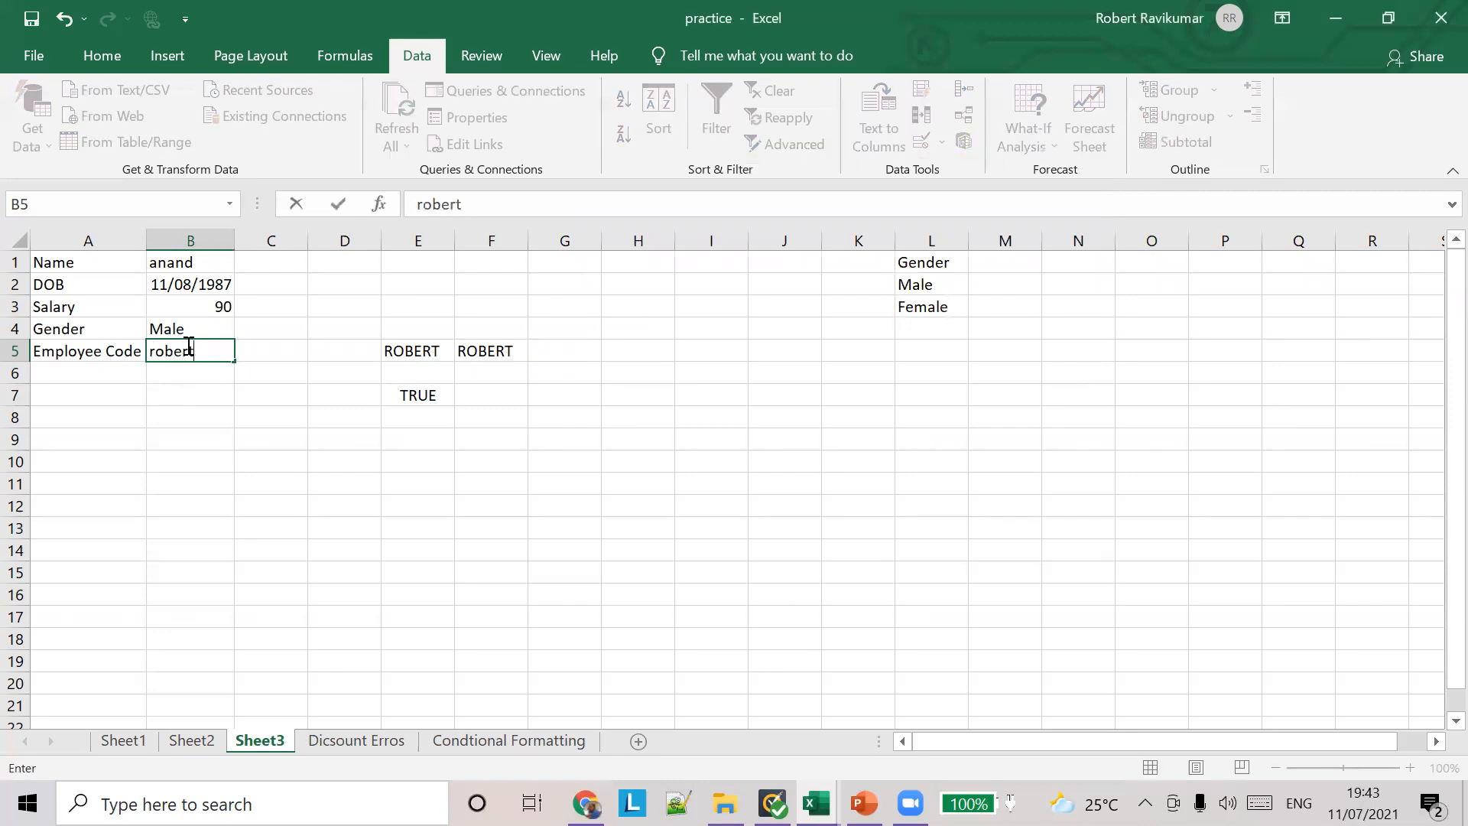
key("Return")
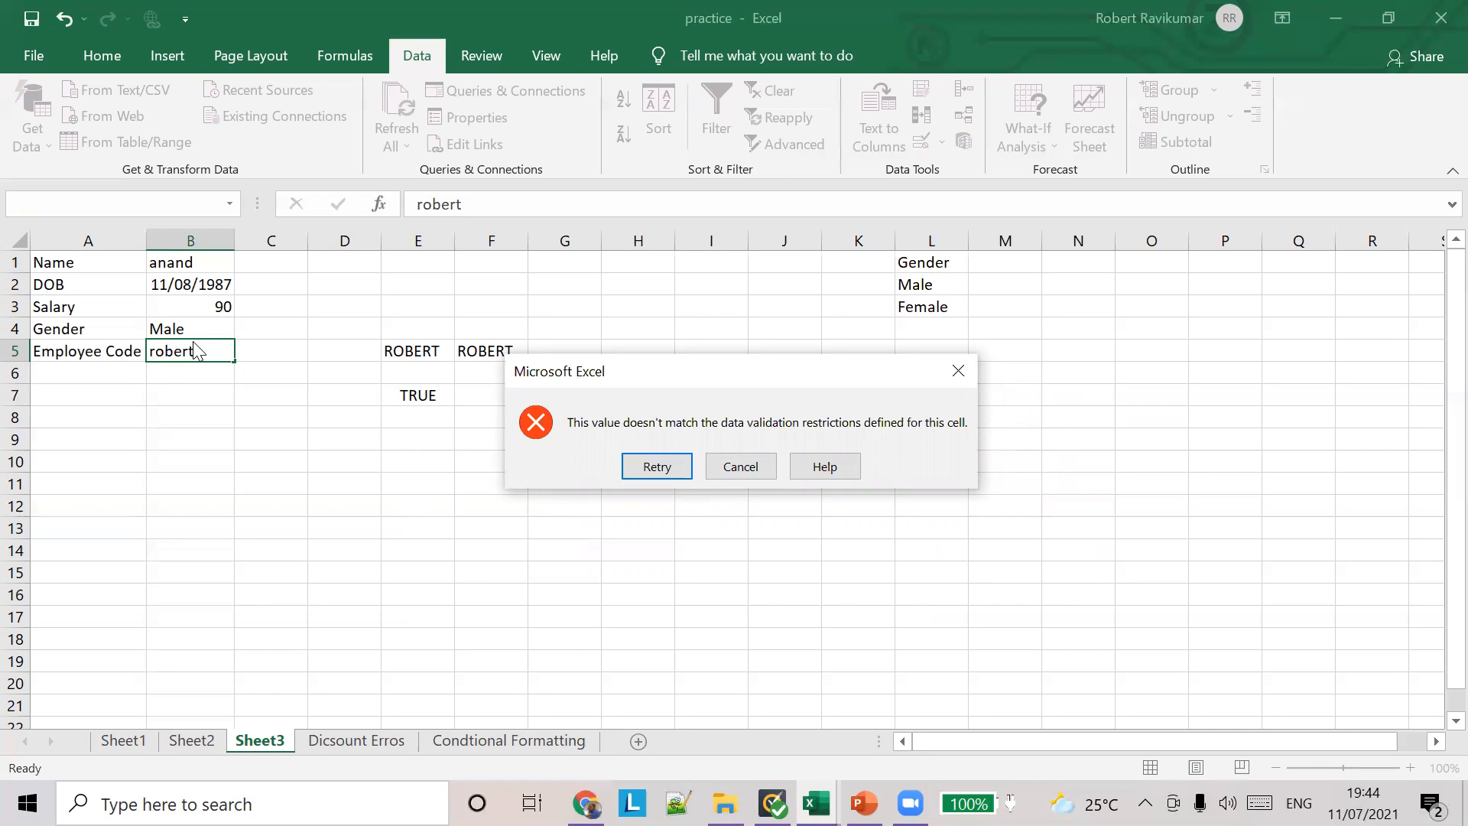
left_click_drag(610, 378, 488, 336)
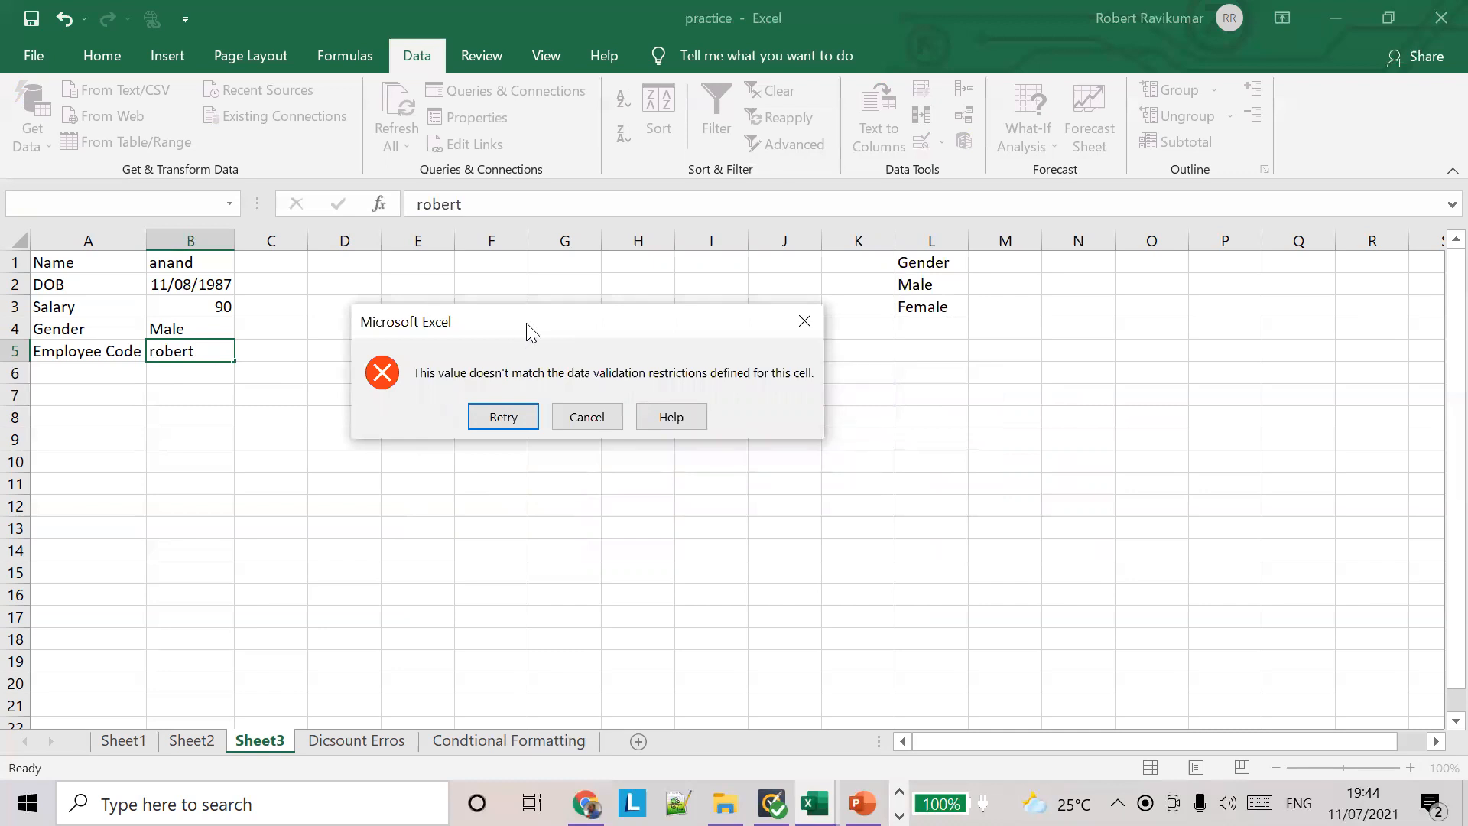
left_click(584, 423)
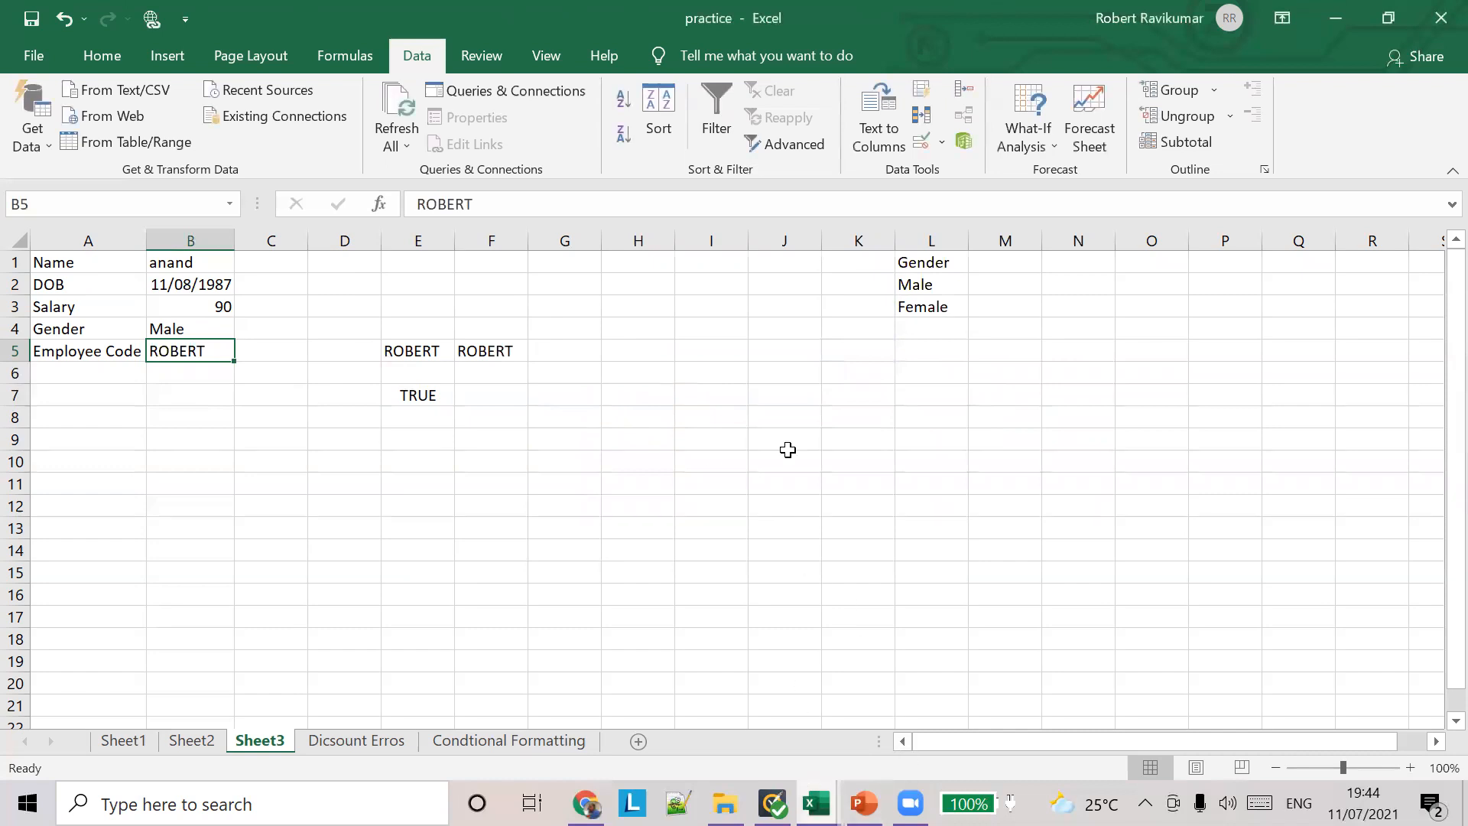
Step: Edit the existing employee code in B5, try to overwrite its text with the lowercase spelling, and discard the edit
left_click(717, 57)
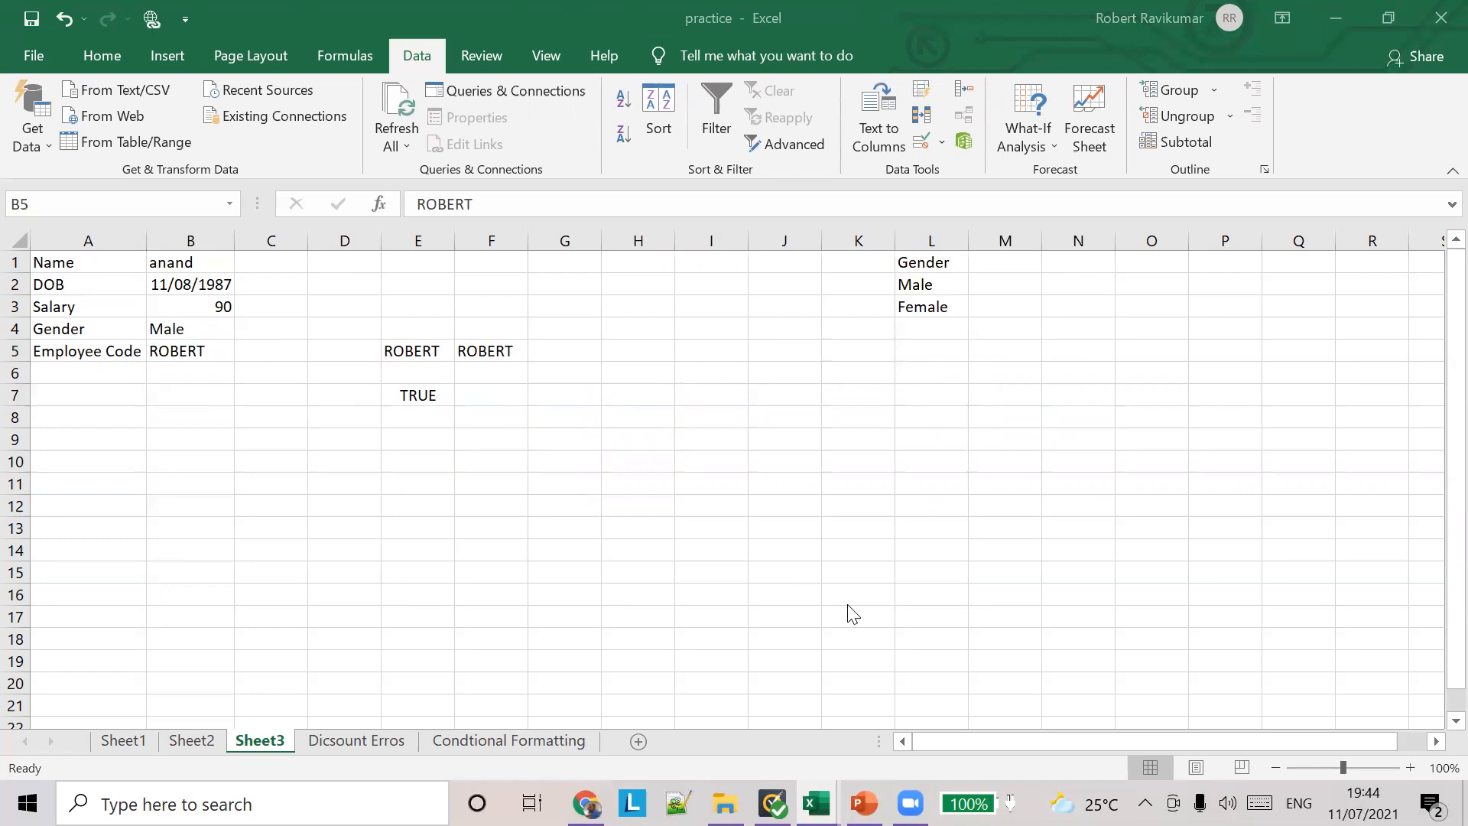
left_click(205, 349)
double_click(205, 348)
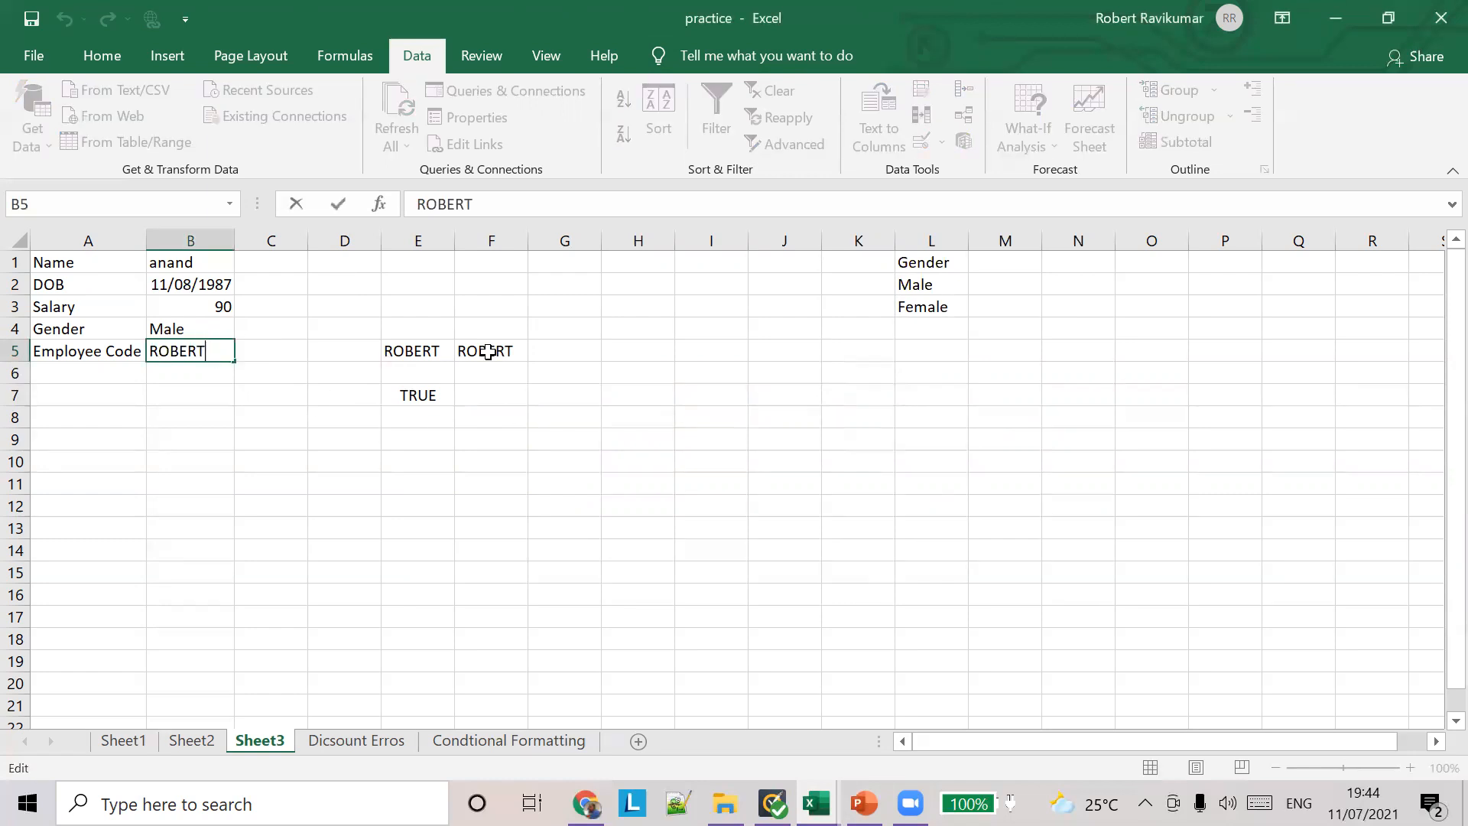
left_click(488, 353)
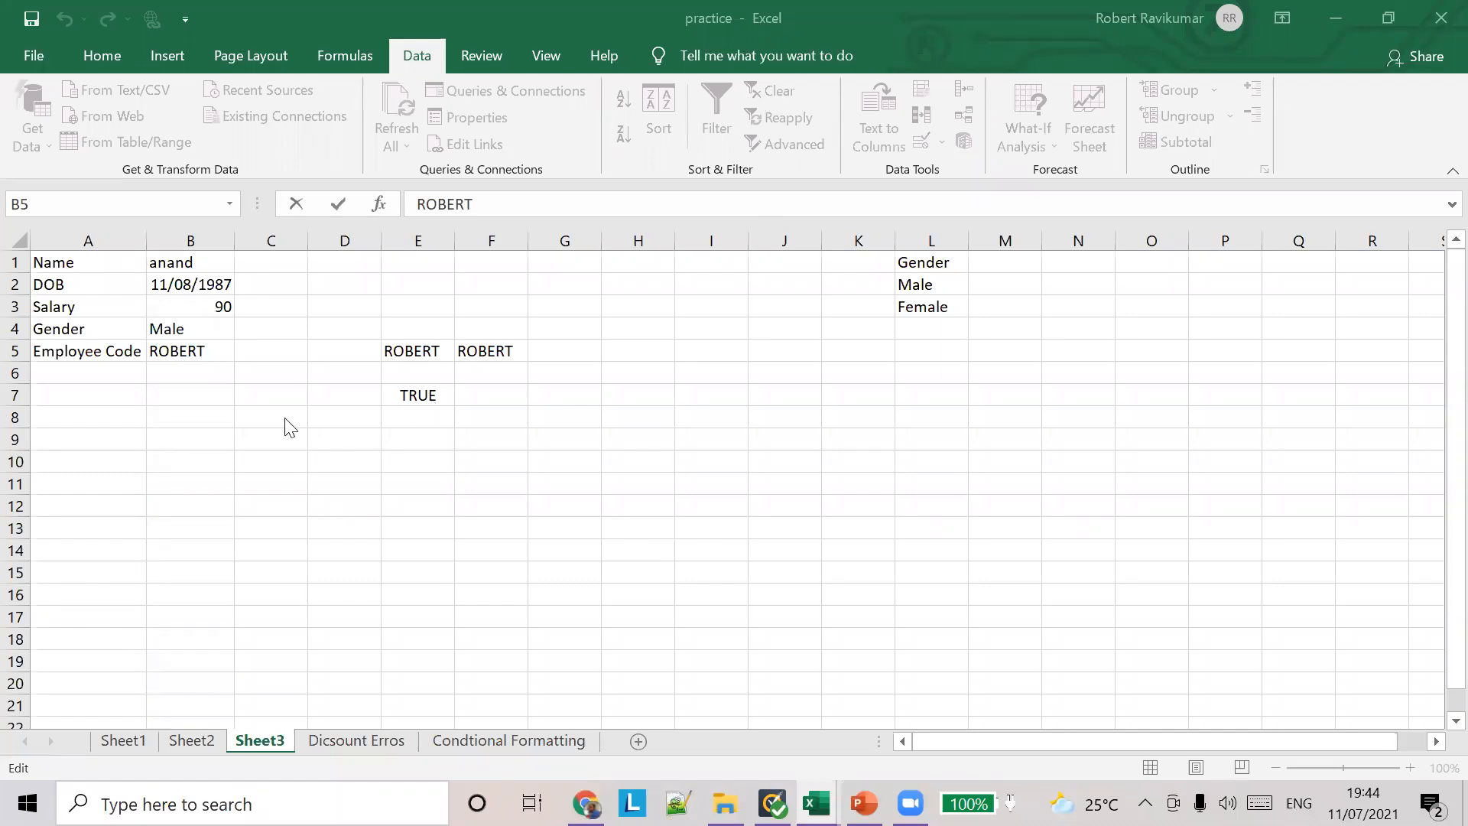
left_click(186, 350)
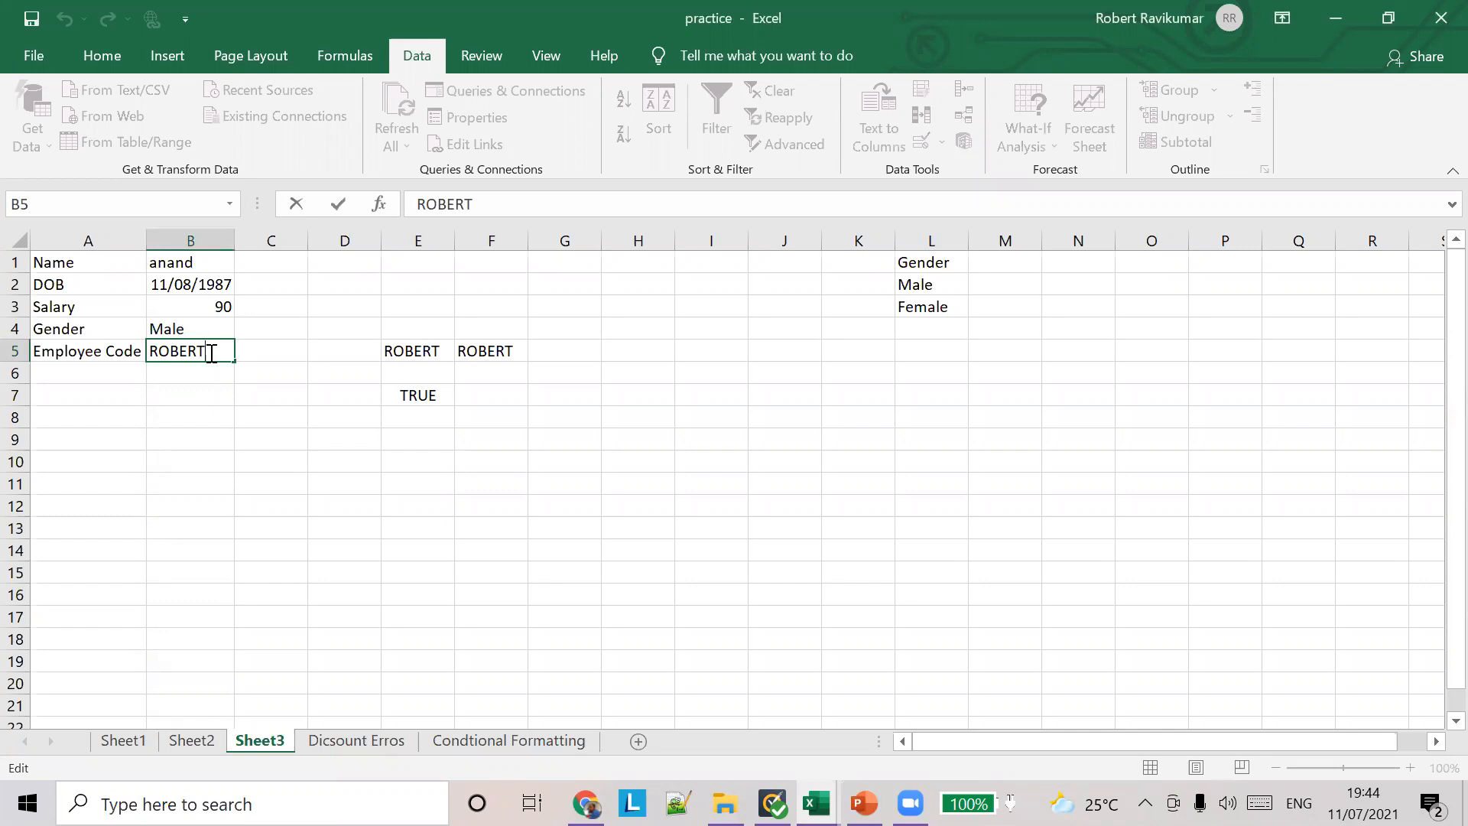
left_click_drag(211, 353, 140, 354)
type("rob")
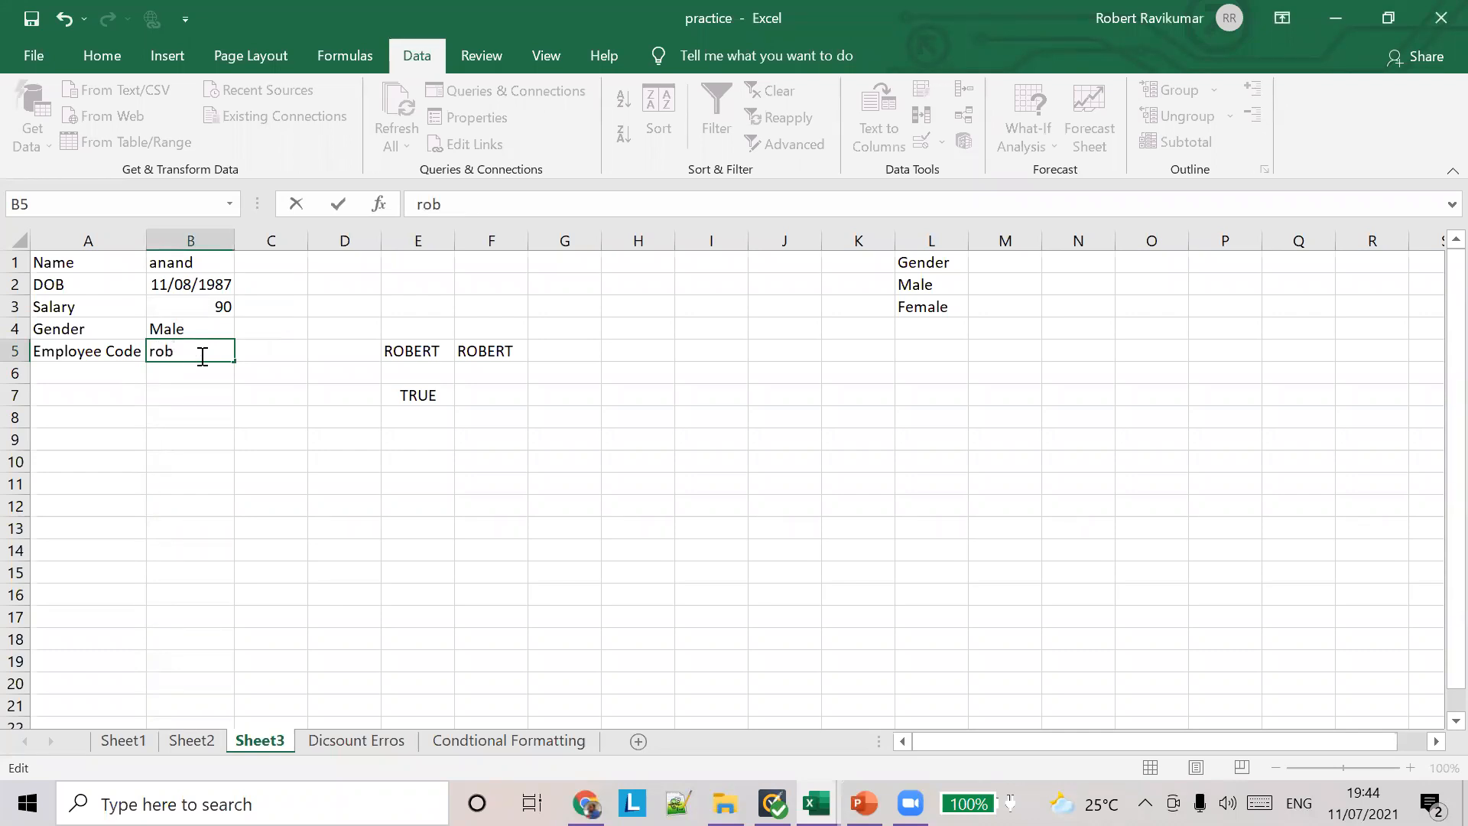
type("ert")
key("Return")
key("Return")
key("Return")
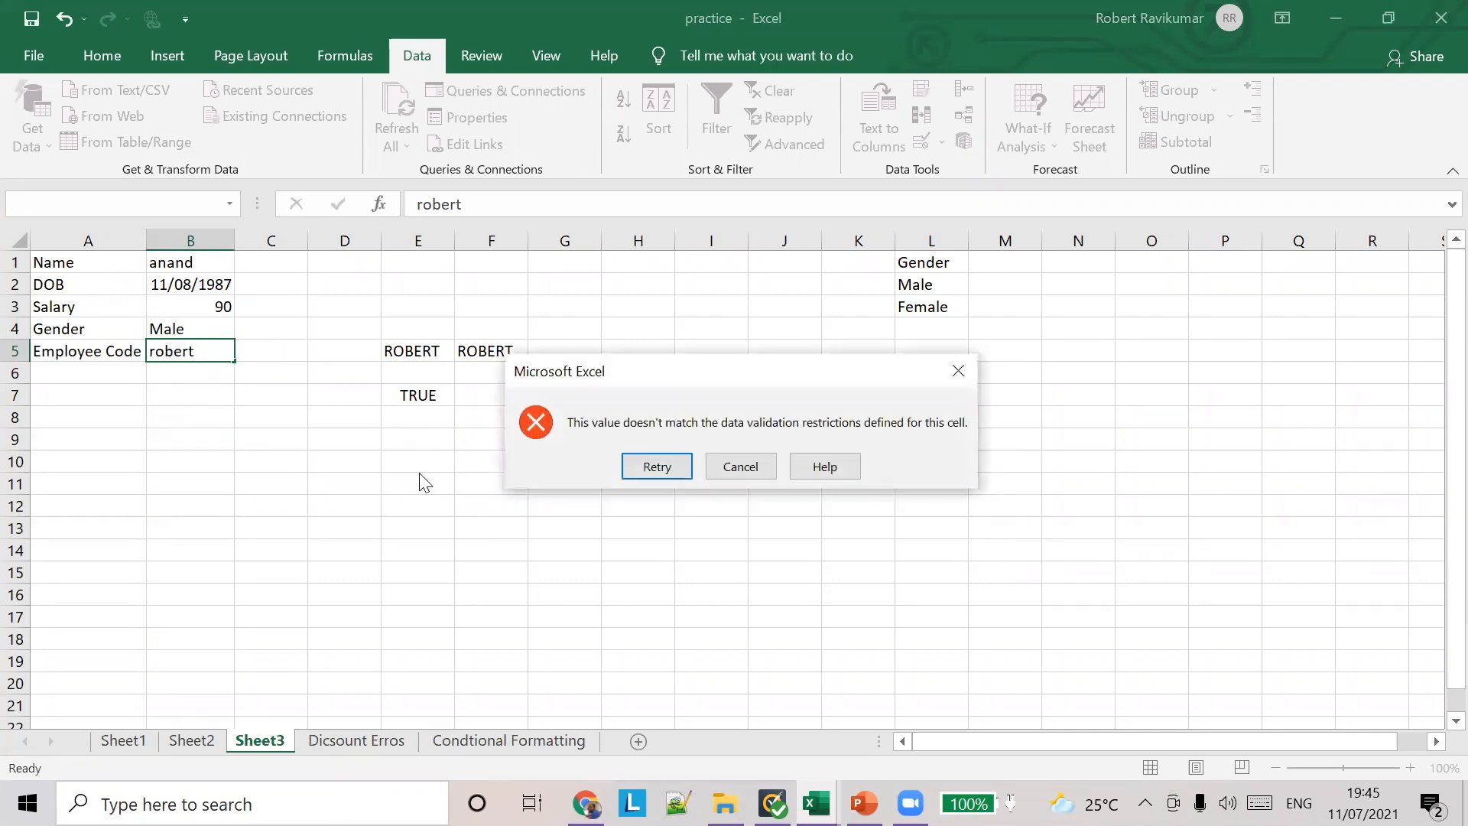
key("Escape")
Step: Enter the sample name in lowercase in C10 and in all capitals in D10
left_click(273, 461)
type("robert")
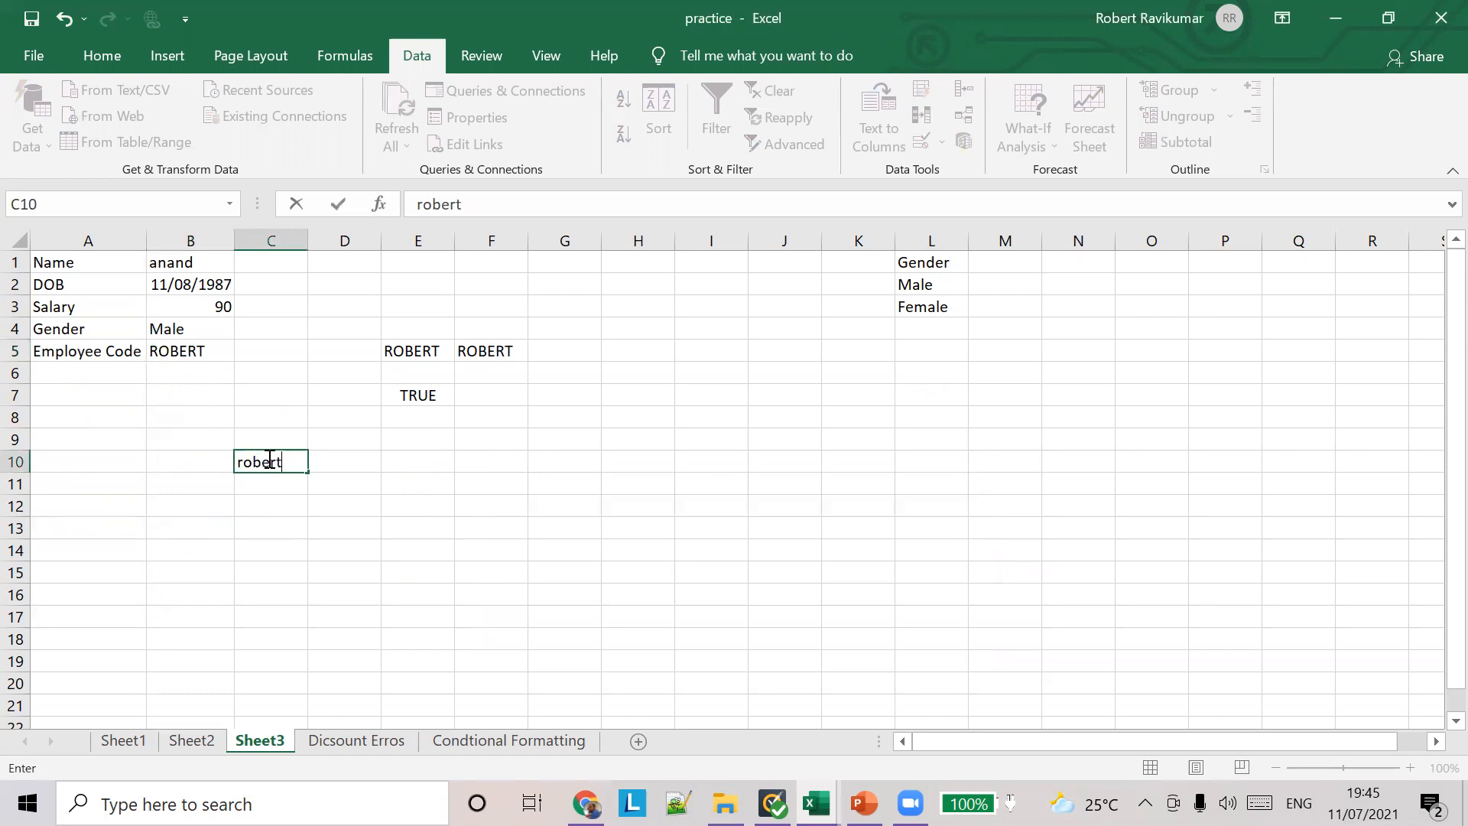
key("Tab")
type("RObert")
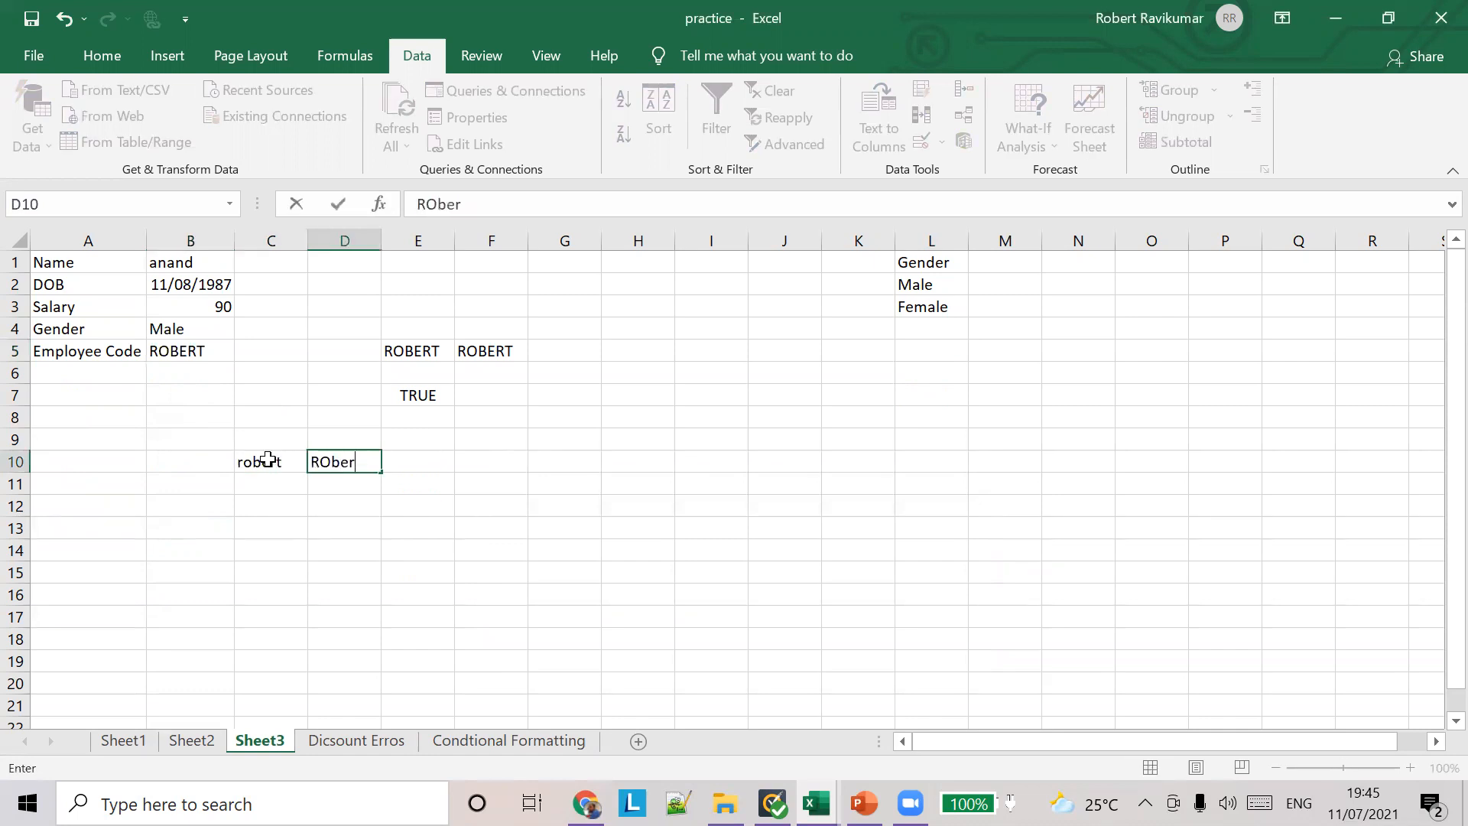
key("BackSpace")
key("BackSpace")
key("BackSpace")
key("BackSpace")
type("BERT")
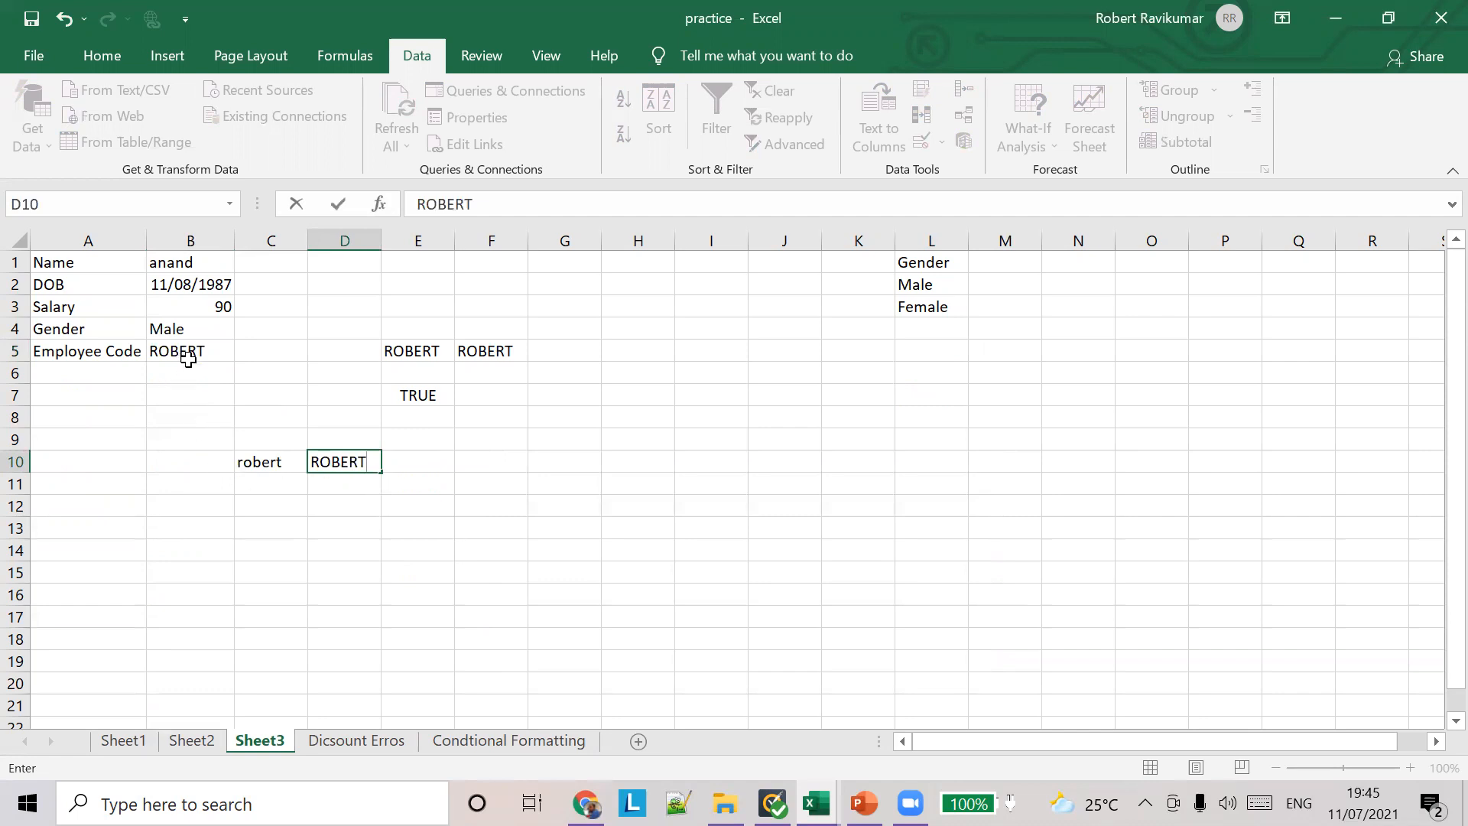
Step: Try once more to enter the lowercase name as the employee code in B5, and cancel the entry
left_click(193, 352)
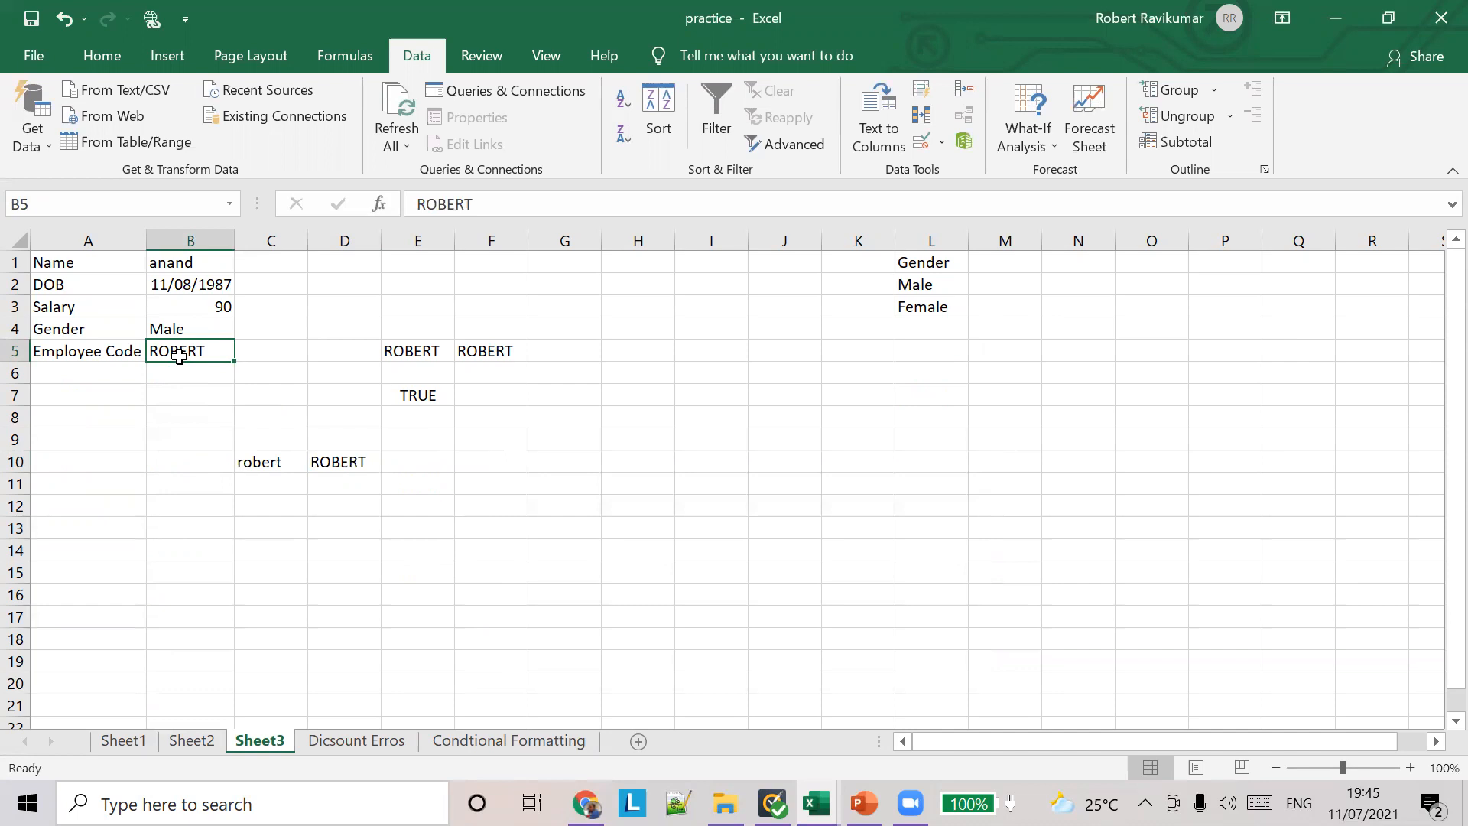
type("robert")
key("Return")
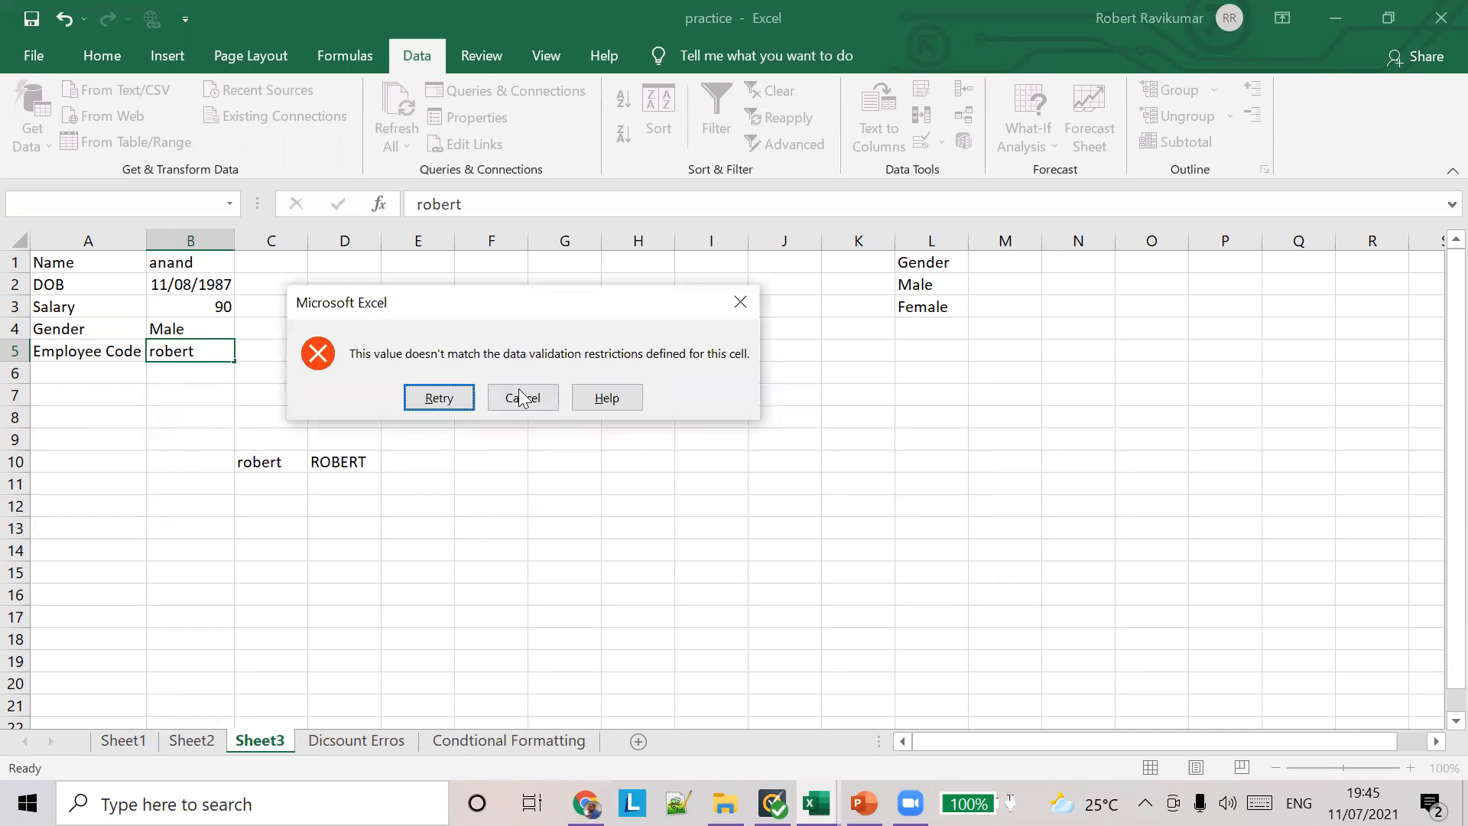
left_click(518, 397)
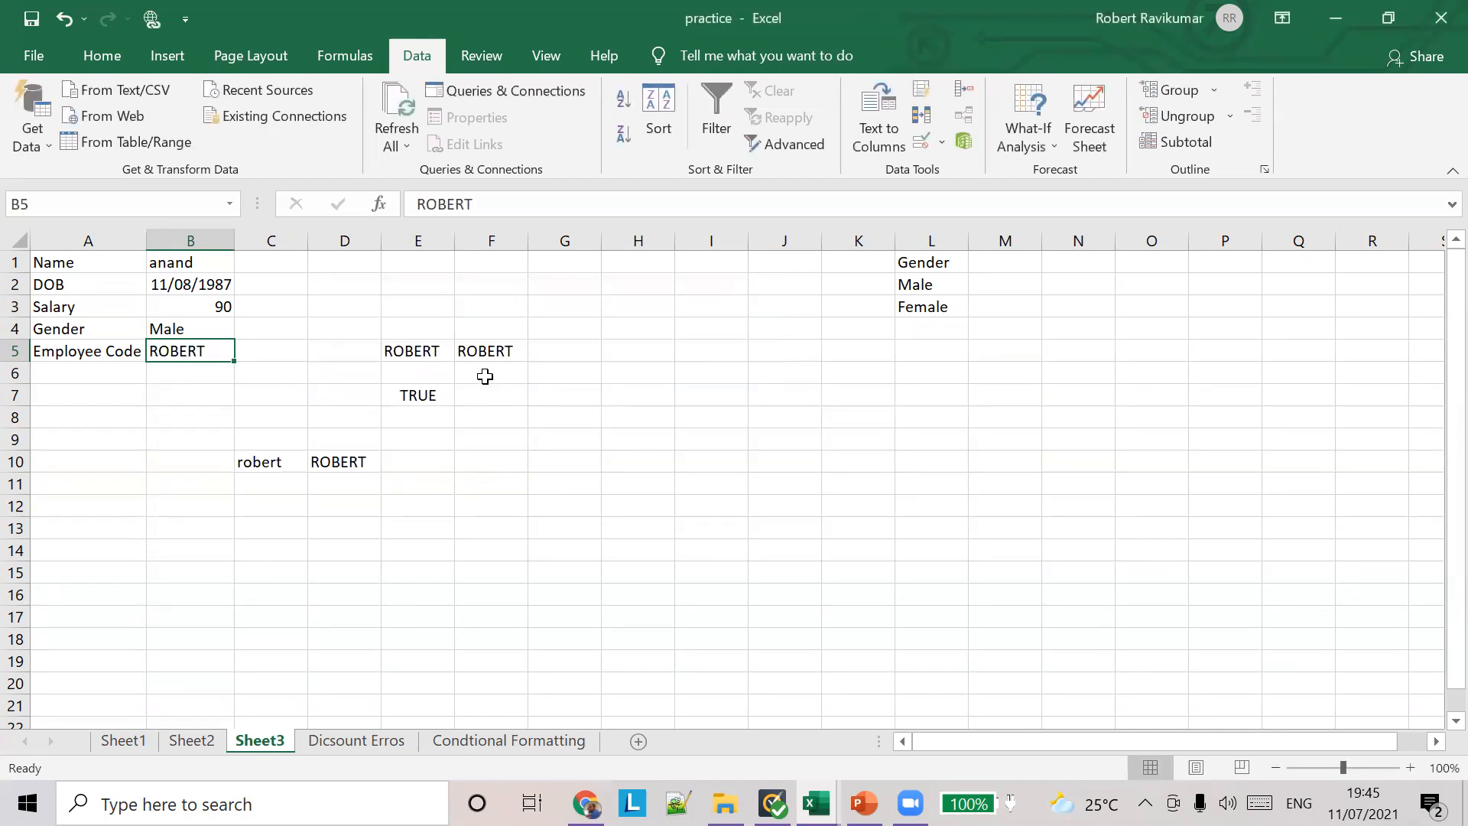
Step: Start an UPPER formula in C12 and leave it entered as the incomplete =UPP
left_click(267, 470)
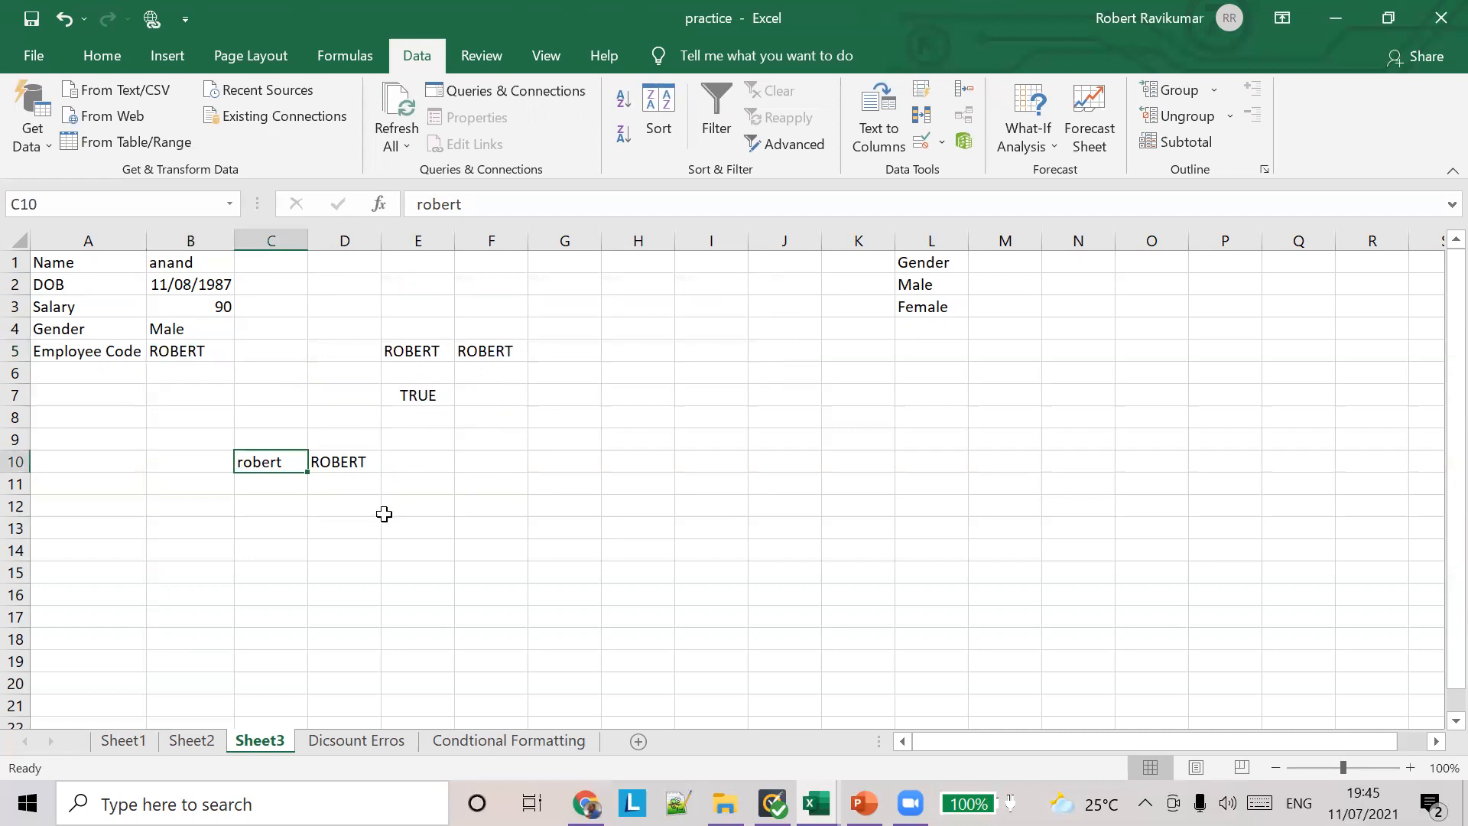
left_click(274, 499)
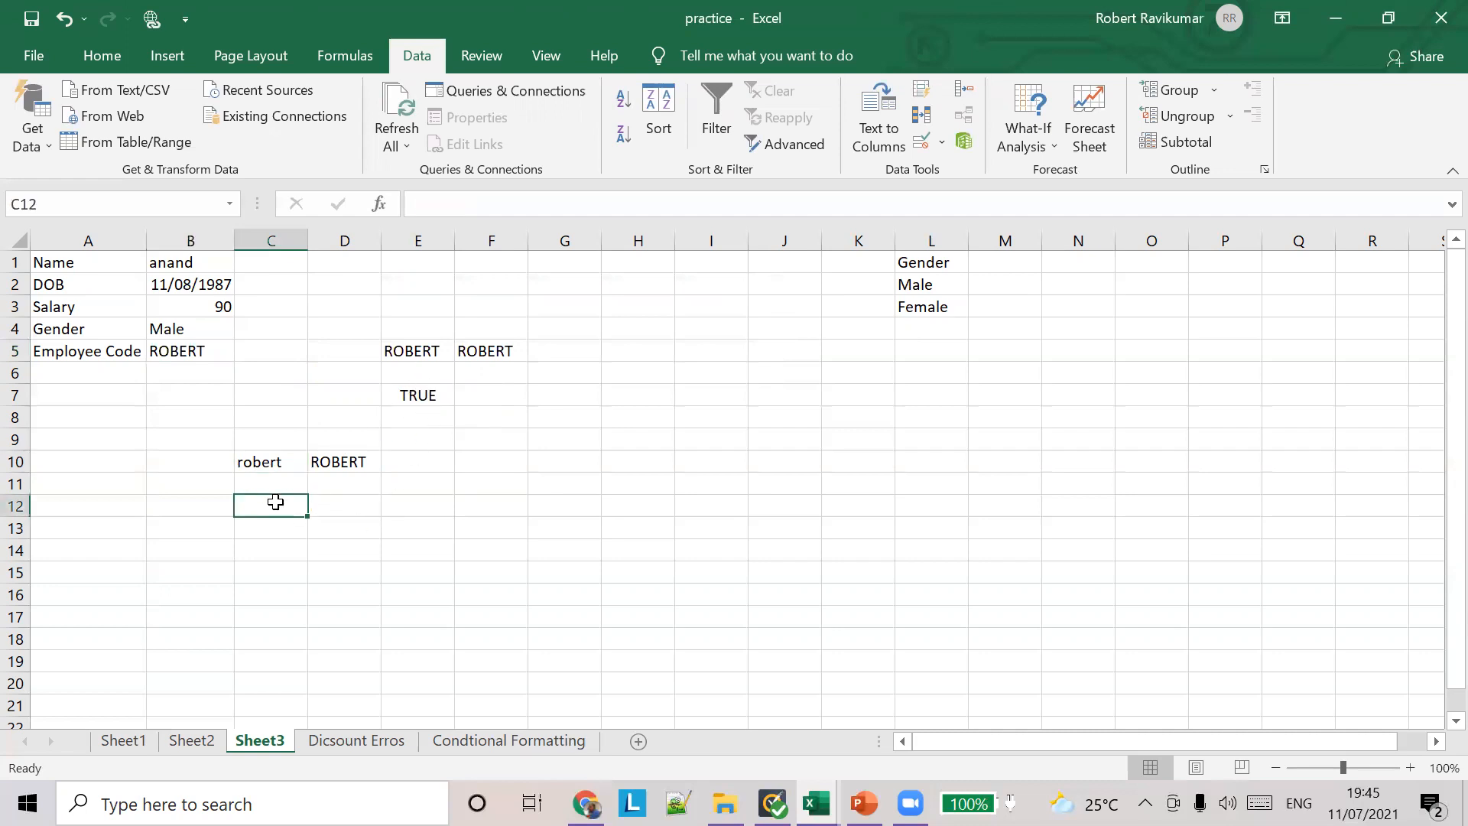
type("=")
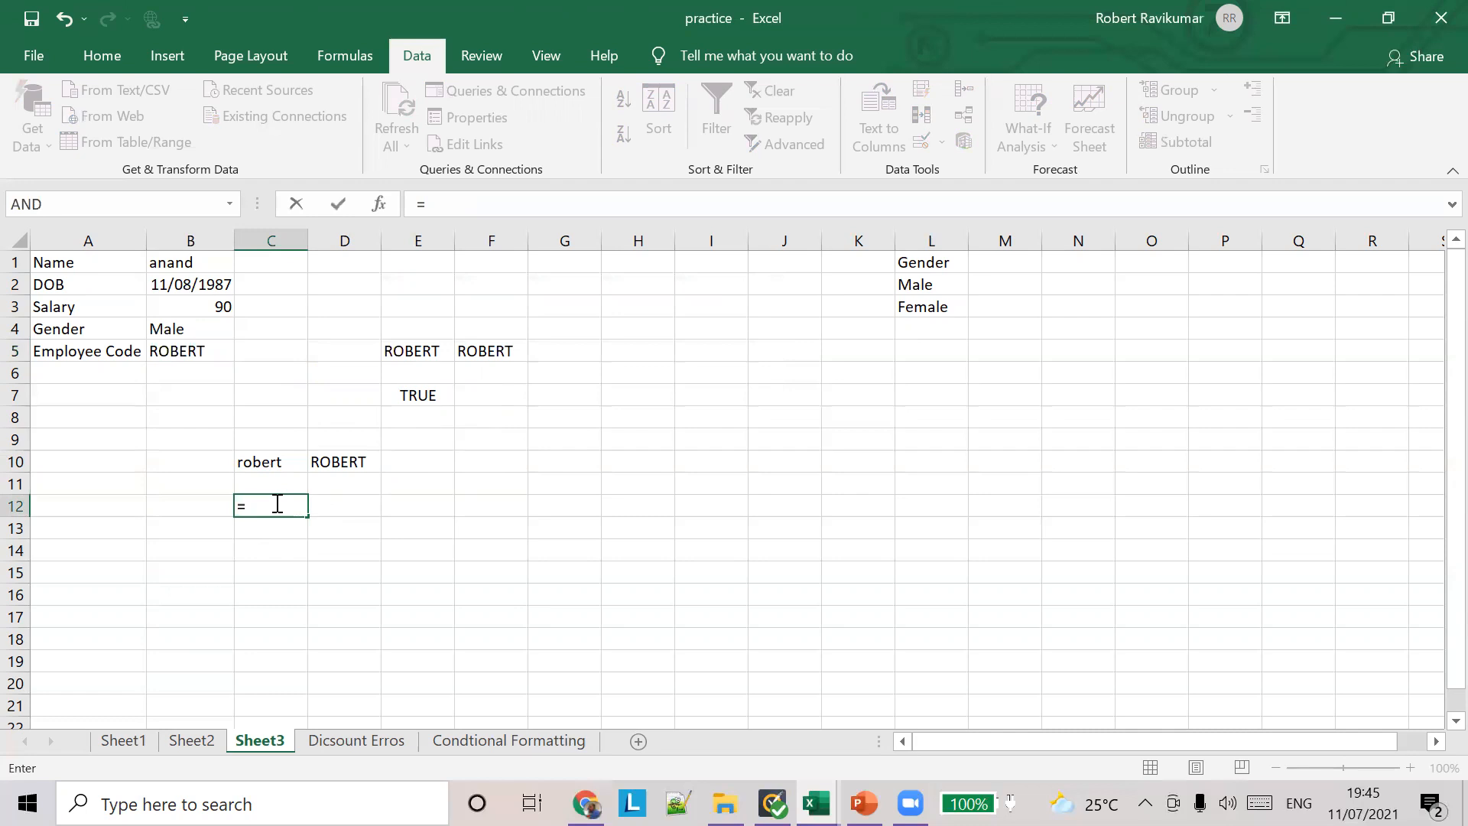
type("U")
key("BackSpace")
type("U")
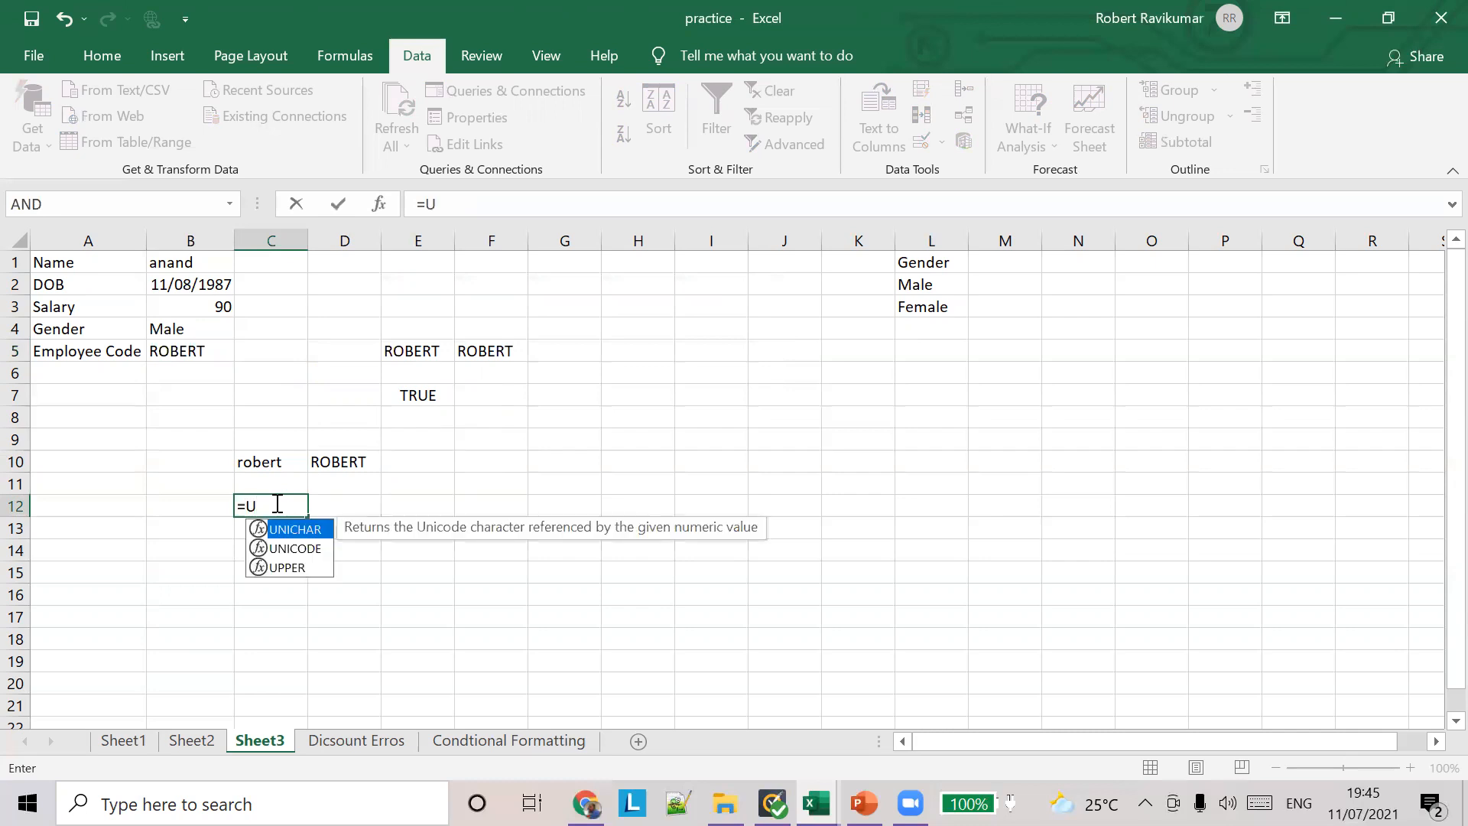
type("PP")
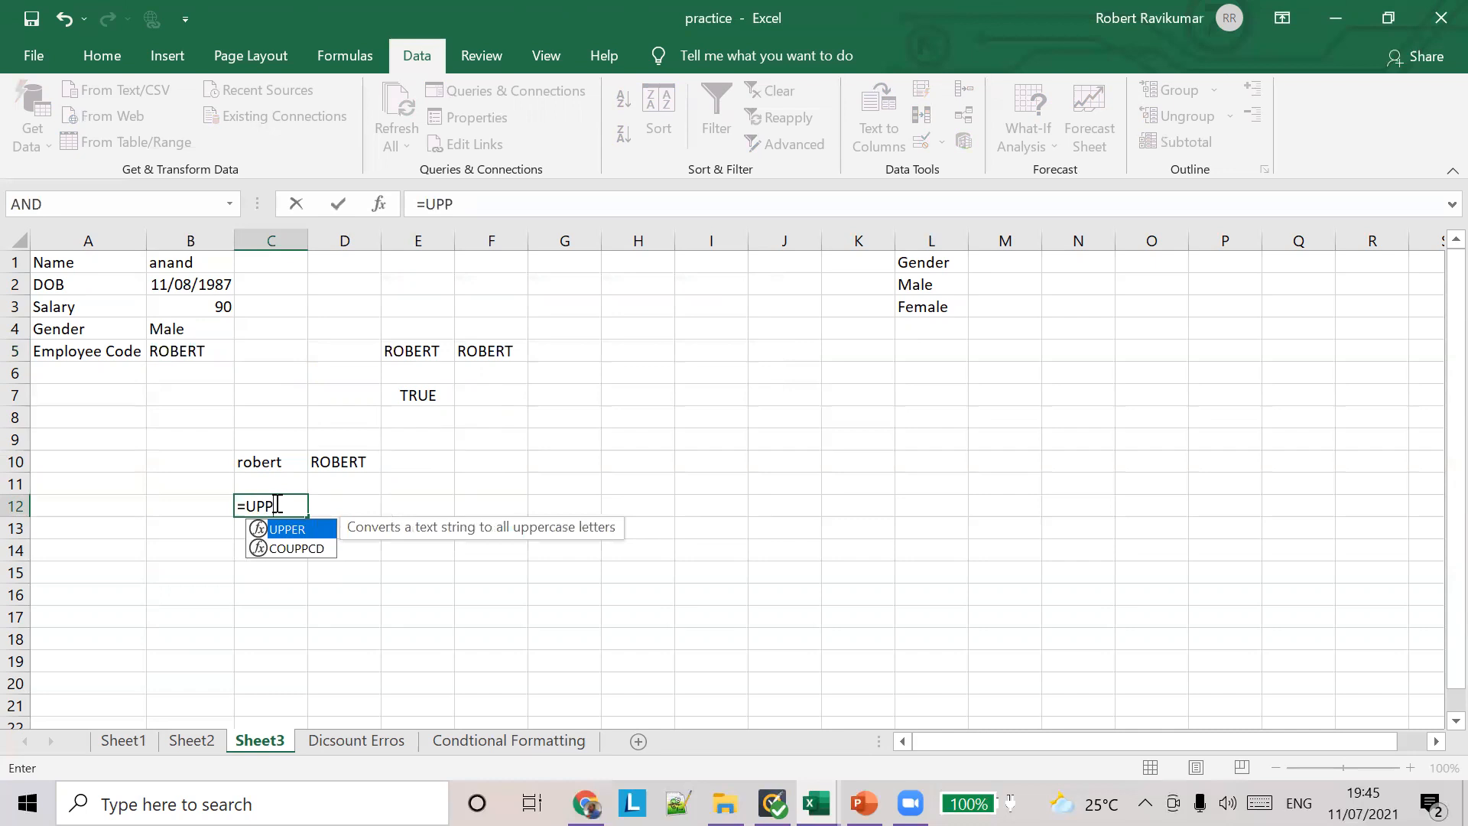
key("Escape")
left_click(332, 461)
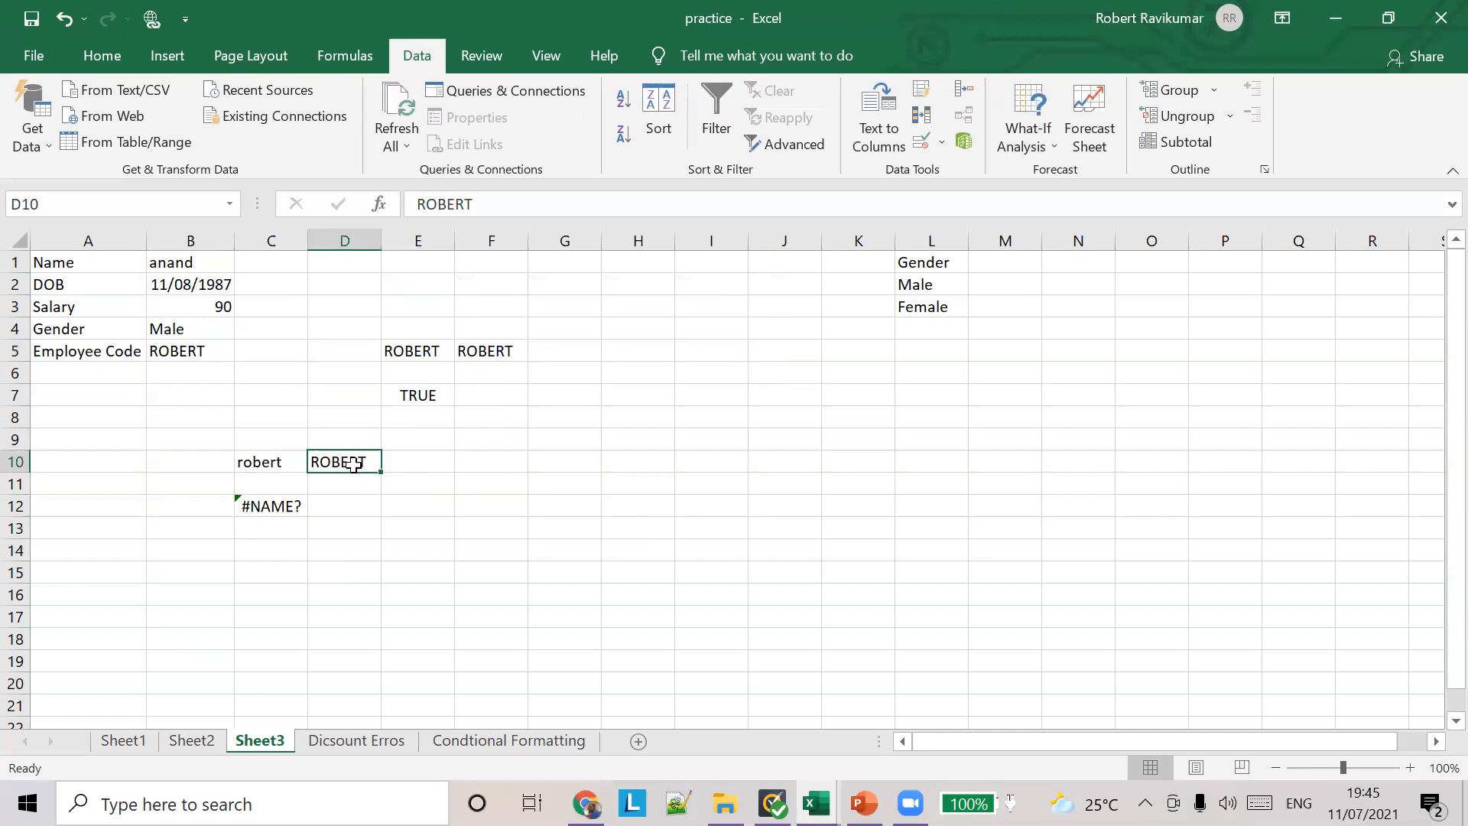
Step: Select the whole UPPER formula in F5 and replace it with a single backtick character
left_click(462, 349)
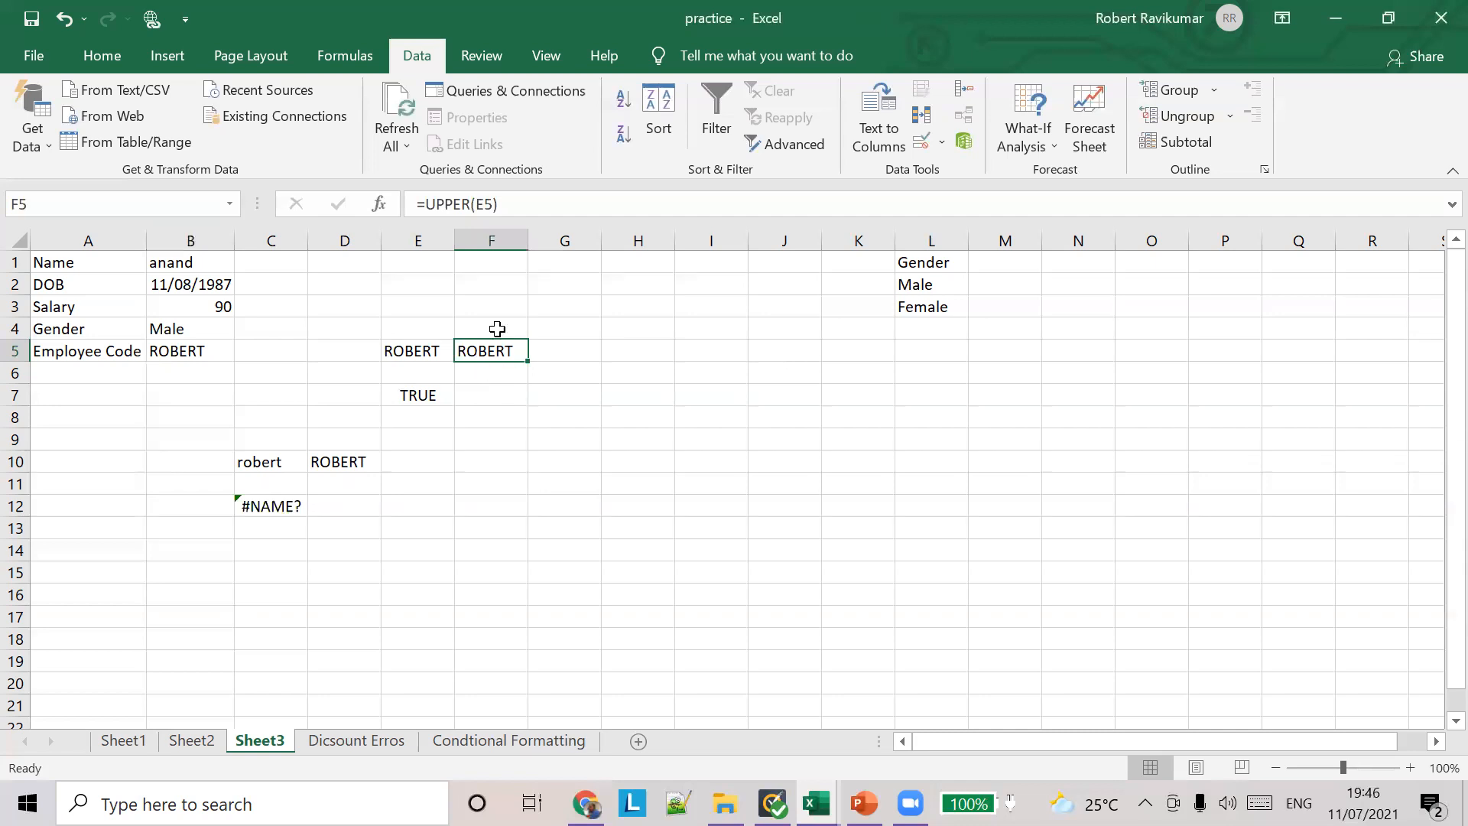
left_click_drag(419, 202, 511, 206)
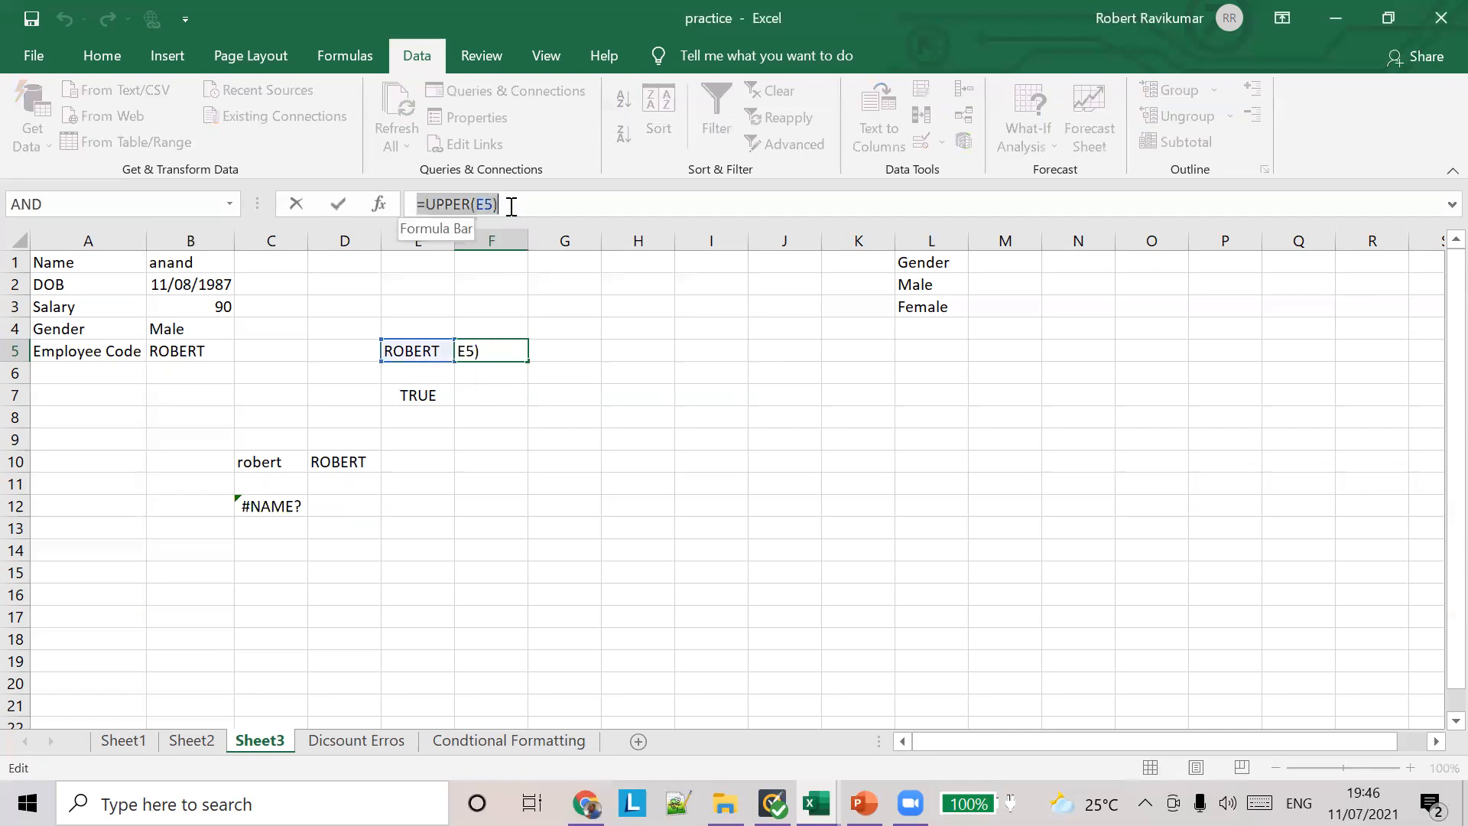
type("=")
left_click(698, 374)
key("BackSpace")
key("BackSpace")
key("BackSpace")
type("`")
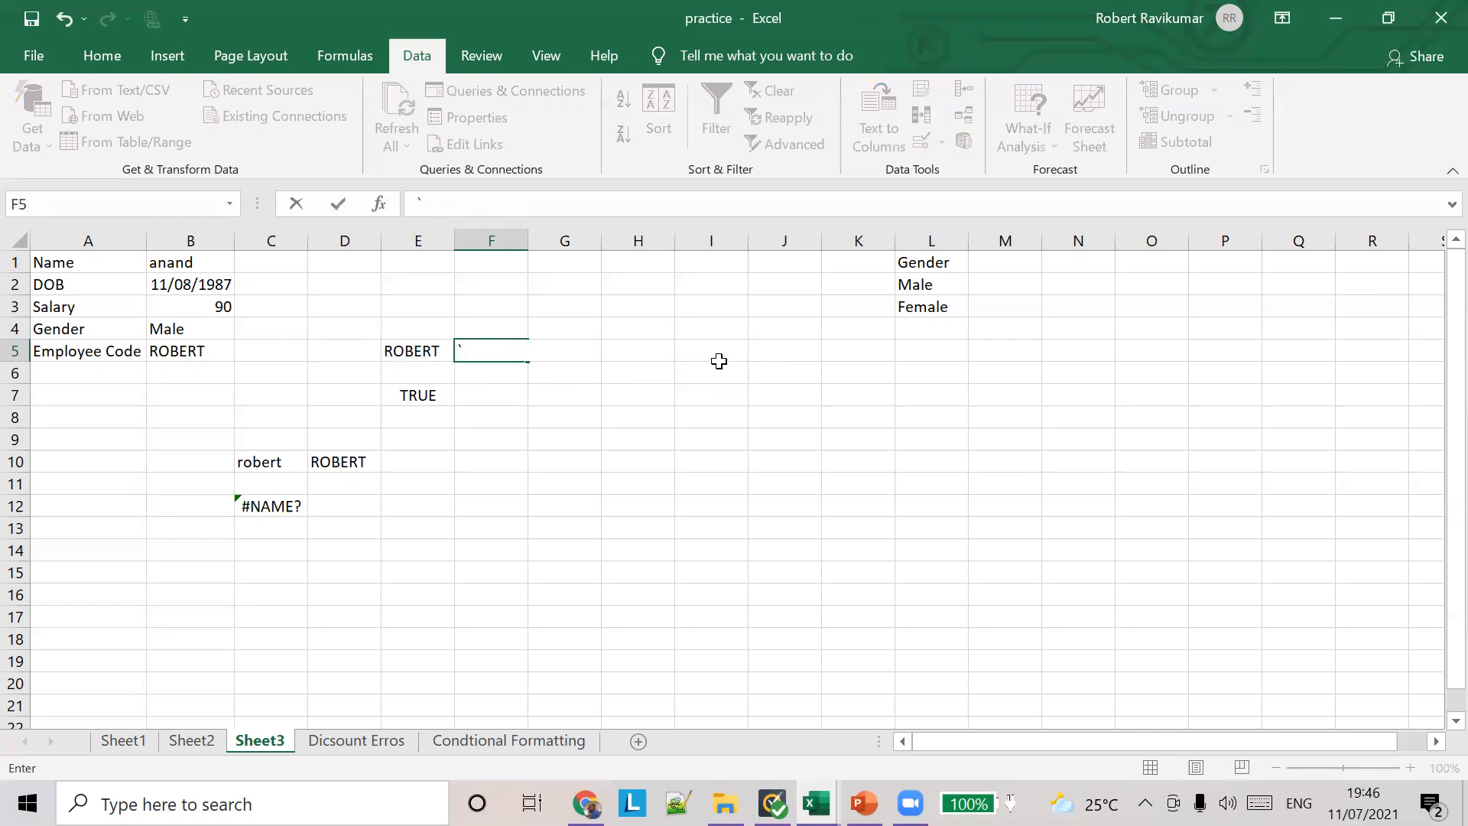
left_click(716, 360)
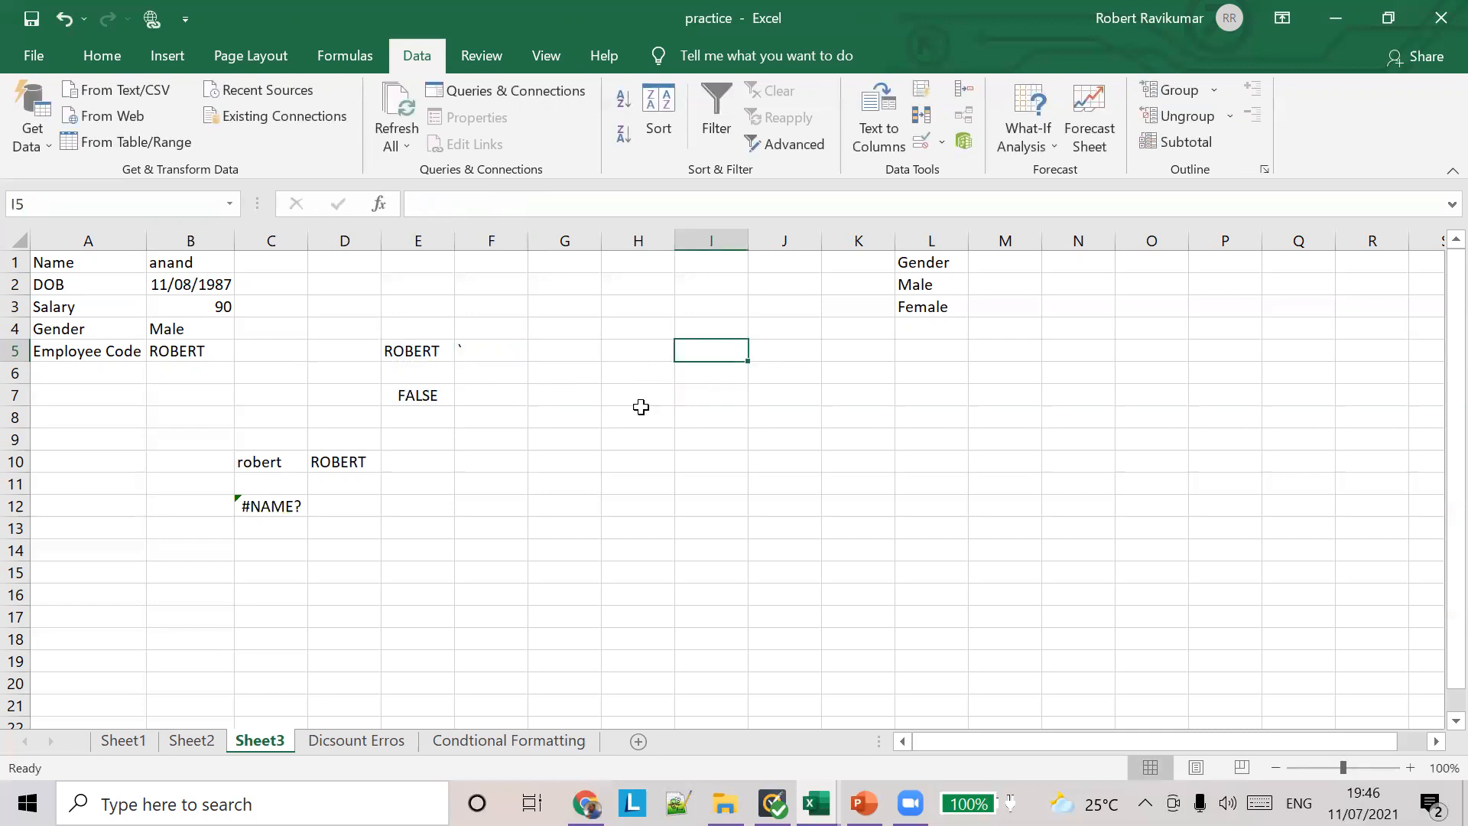
Step: Enter the sample name in lowercase in I6 and with only an initial capital in J6
left_click(705, 374)
type("robert")
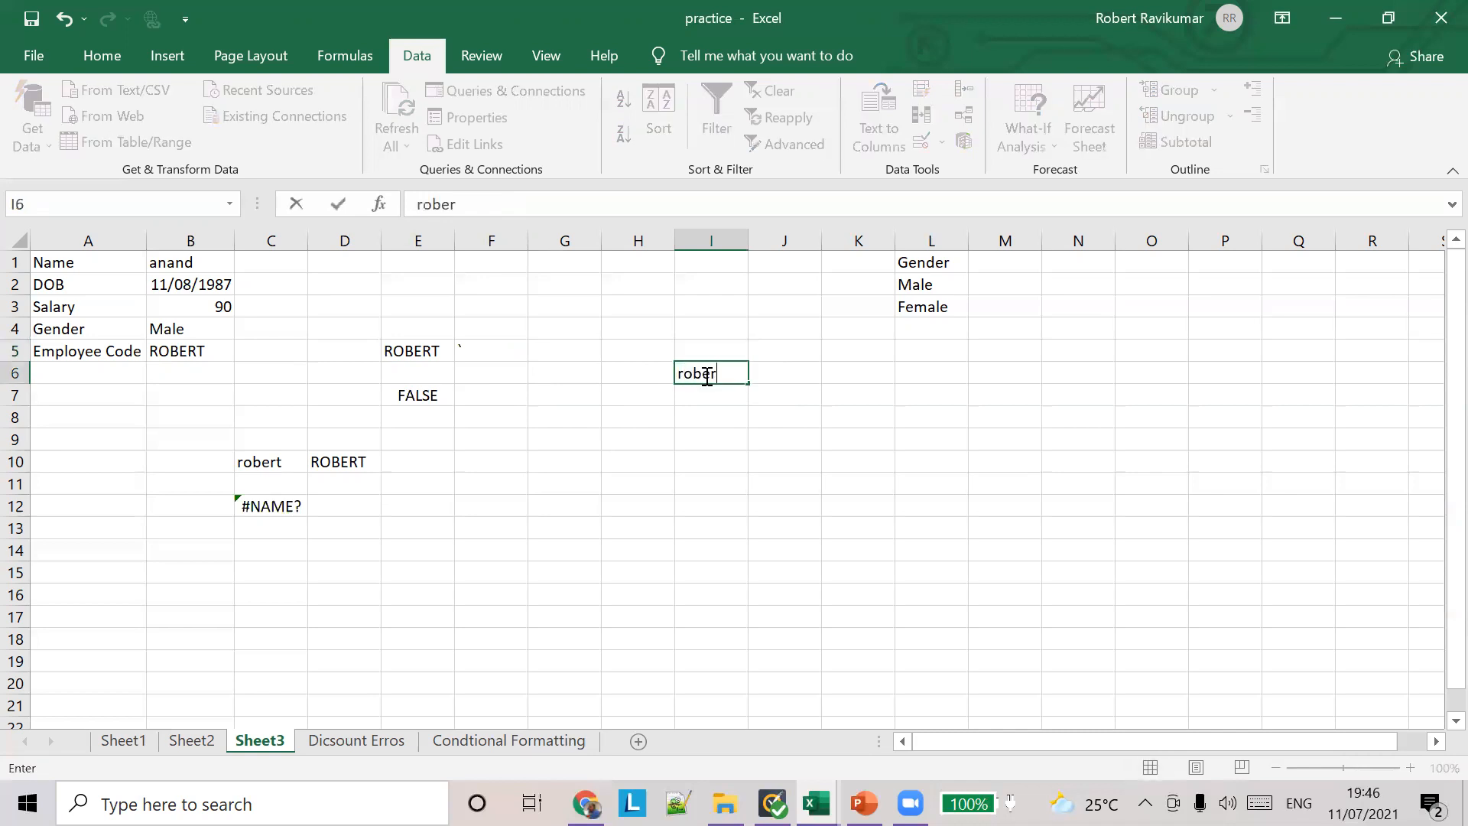
key("Tab")
type("Robert")
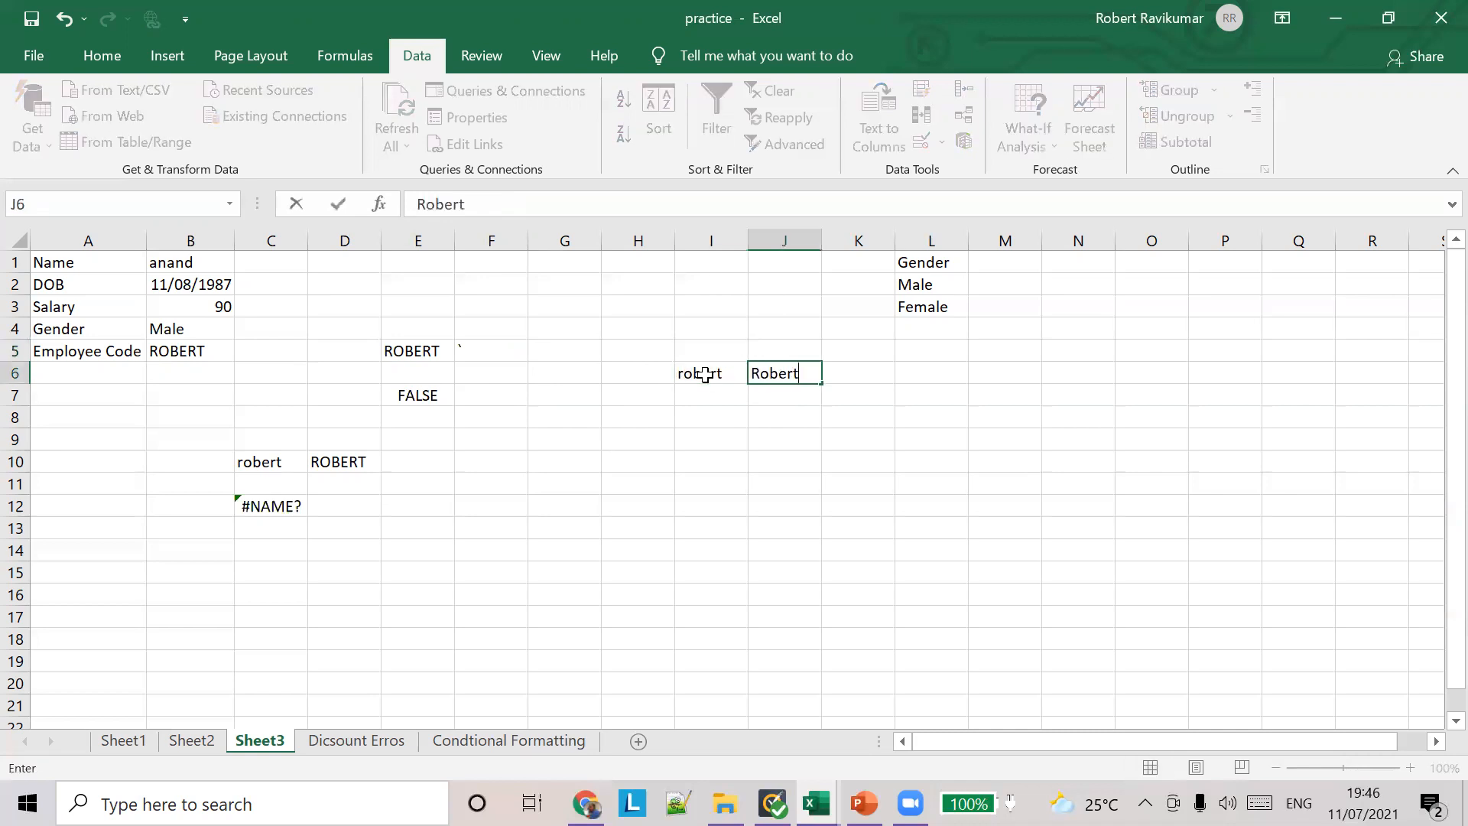
Step: Enter the formula =EXACT(I6,J6) in I8 to compare the two sample names case-sensitively
left_click(708, 425)
type("=")
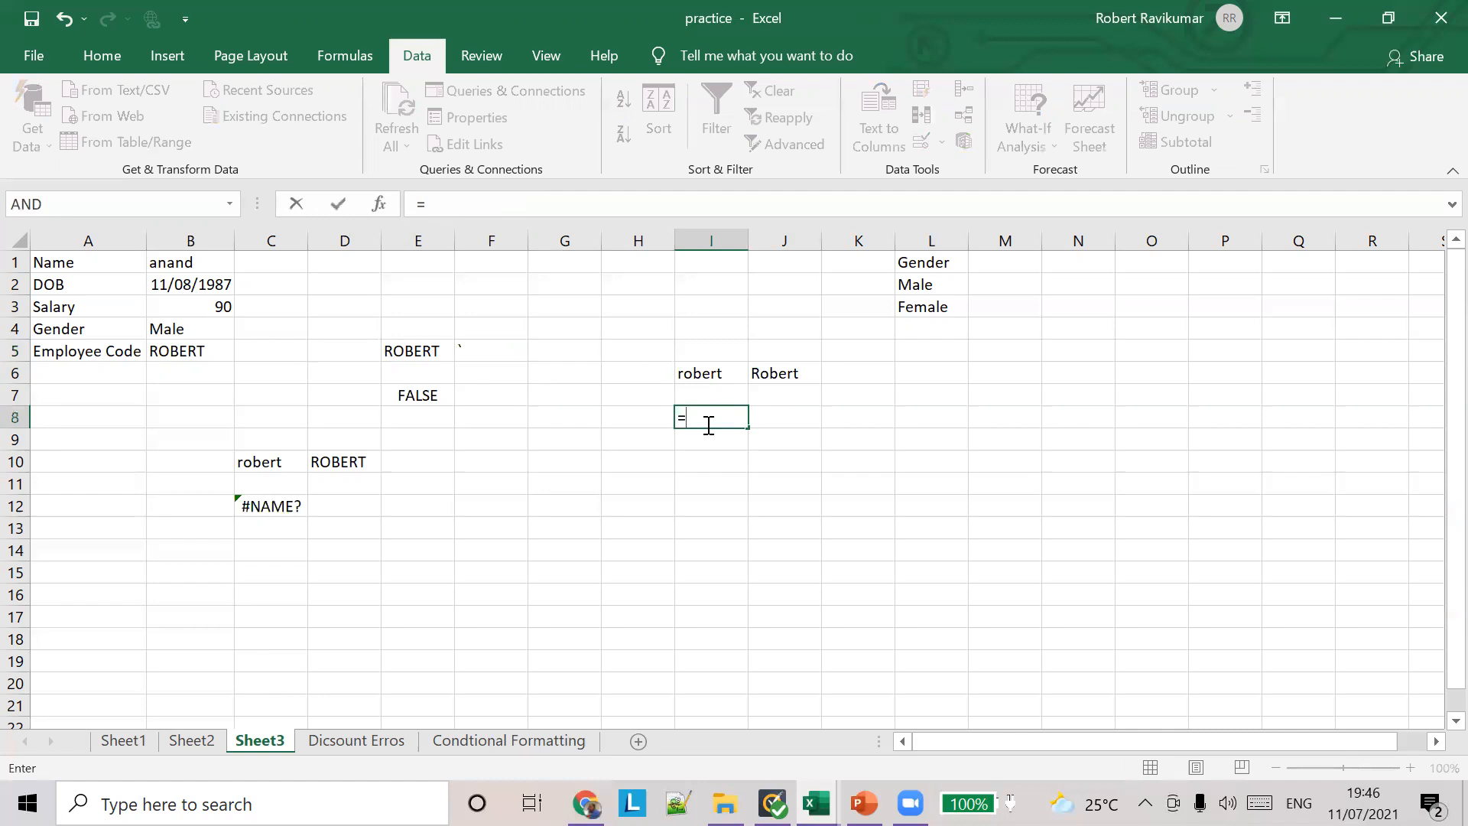
type("Ex")
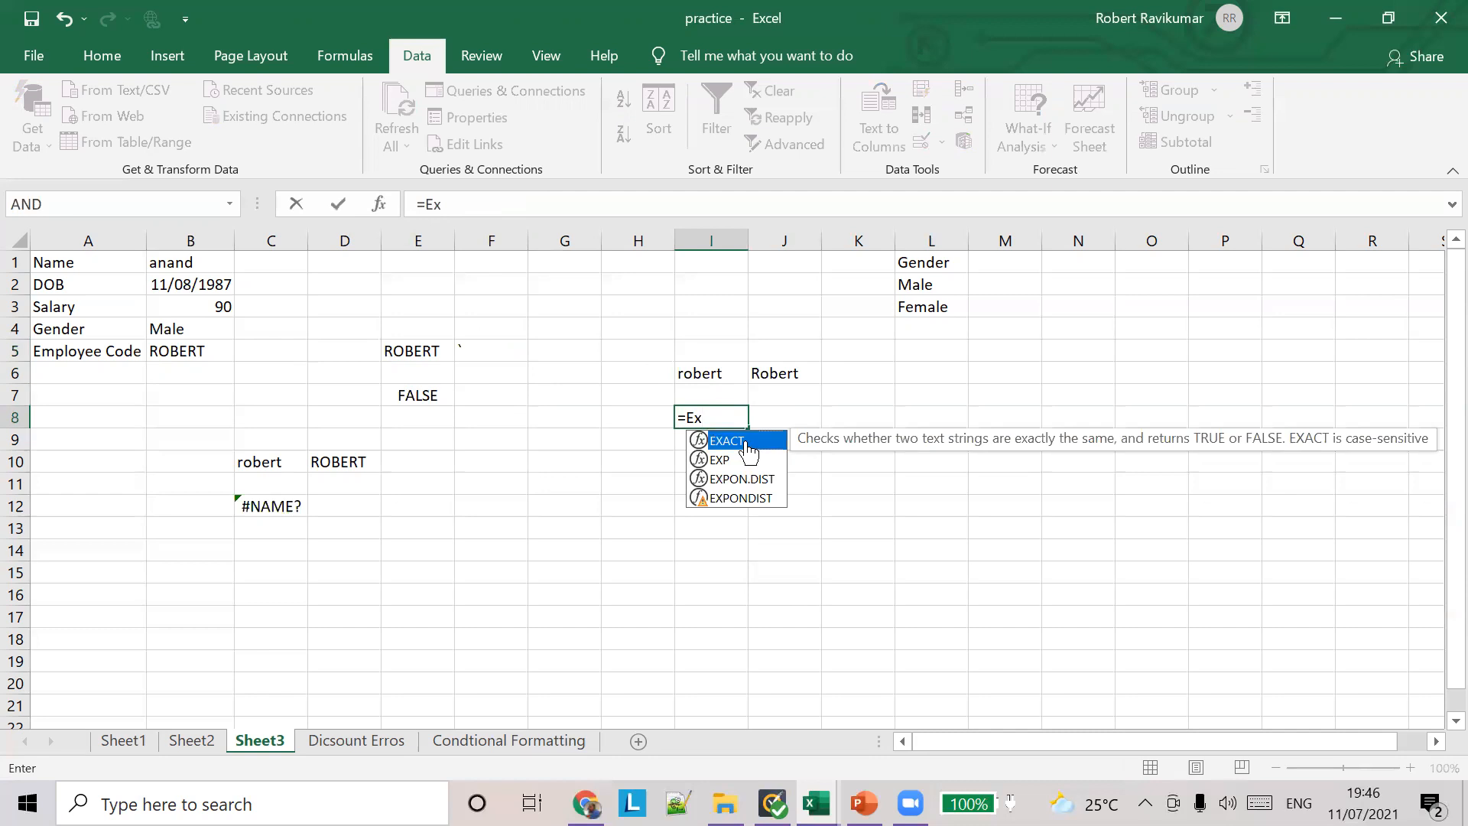
double_click(744, 440)
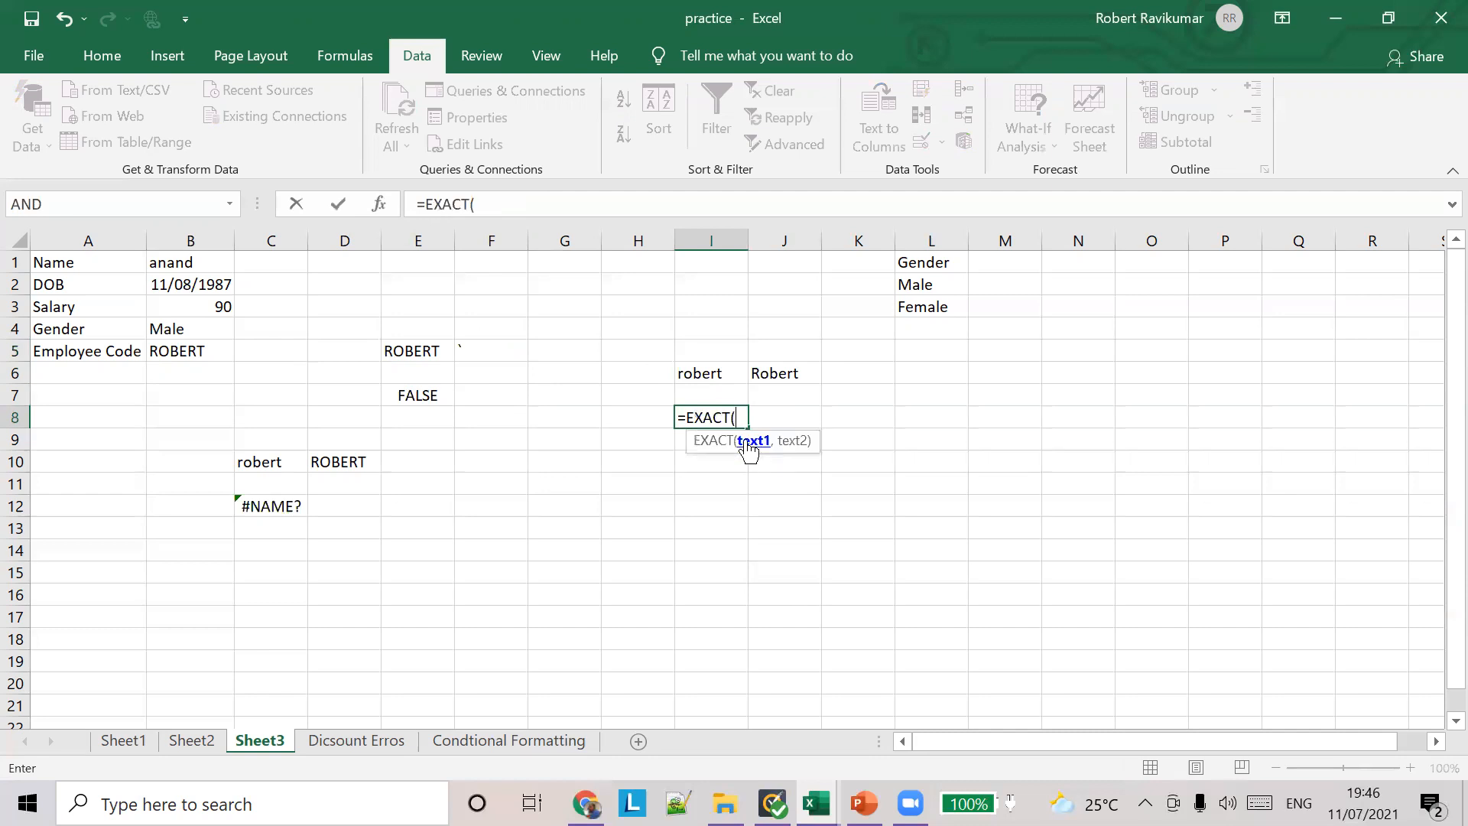
left_click(699, 370)
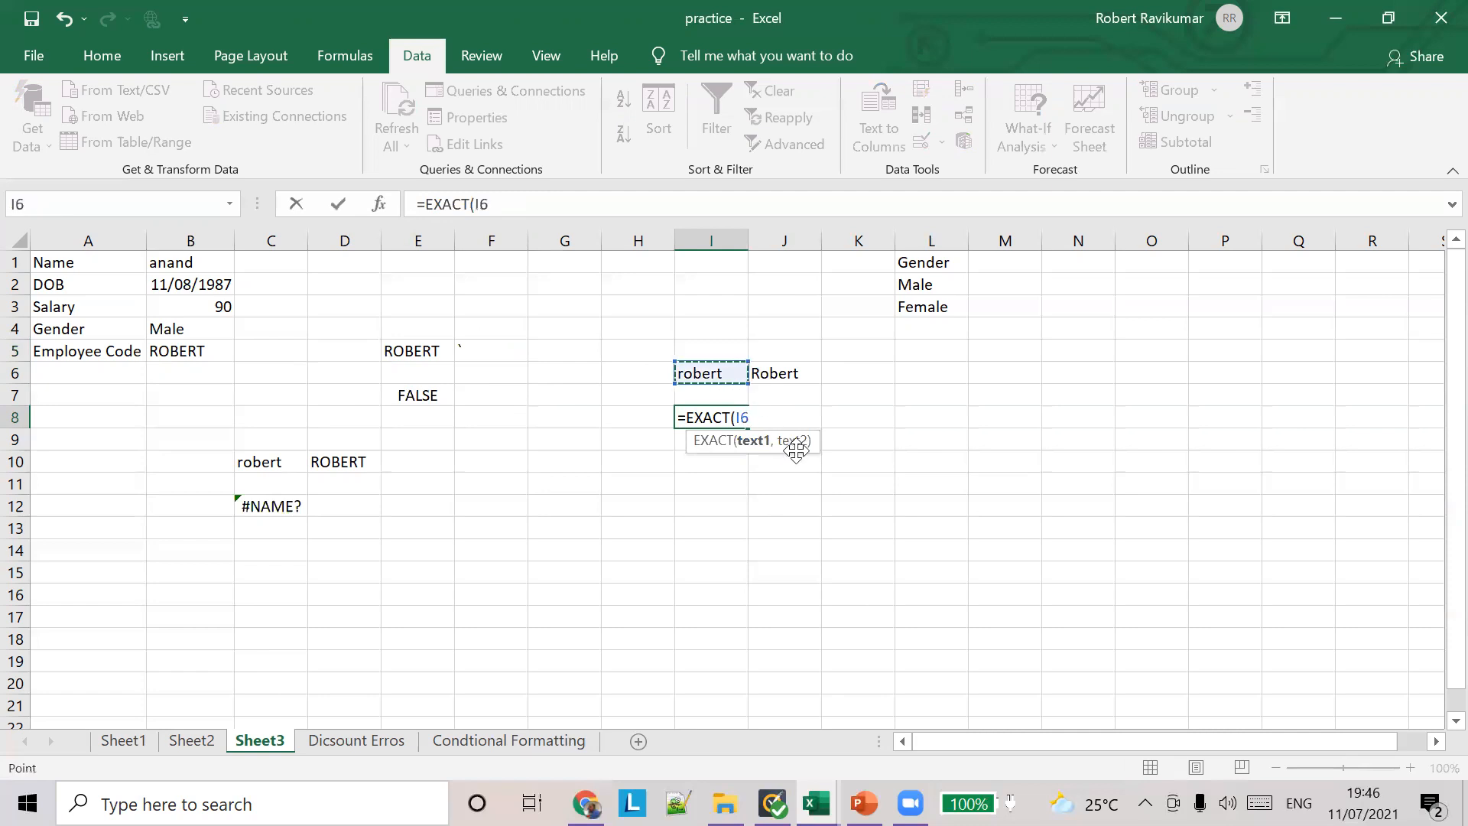
type(",")
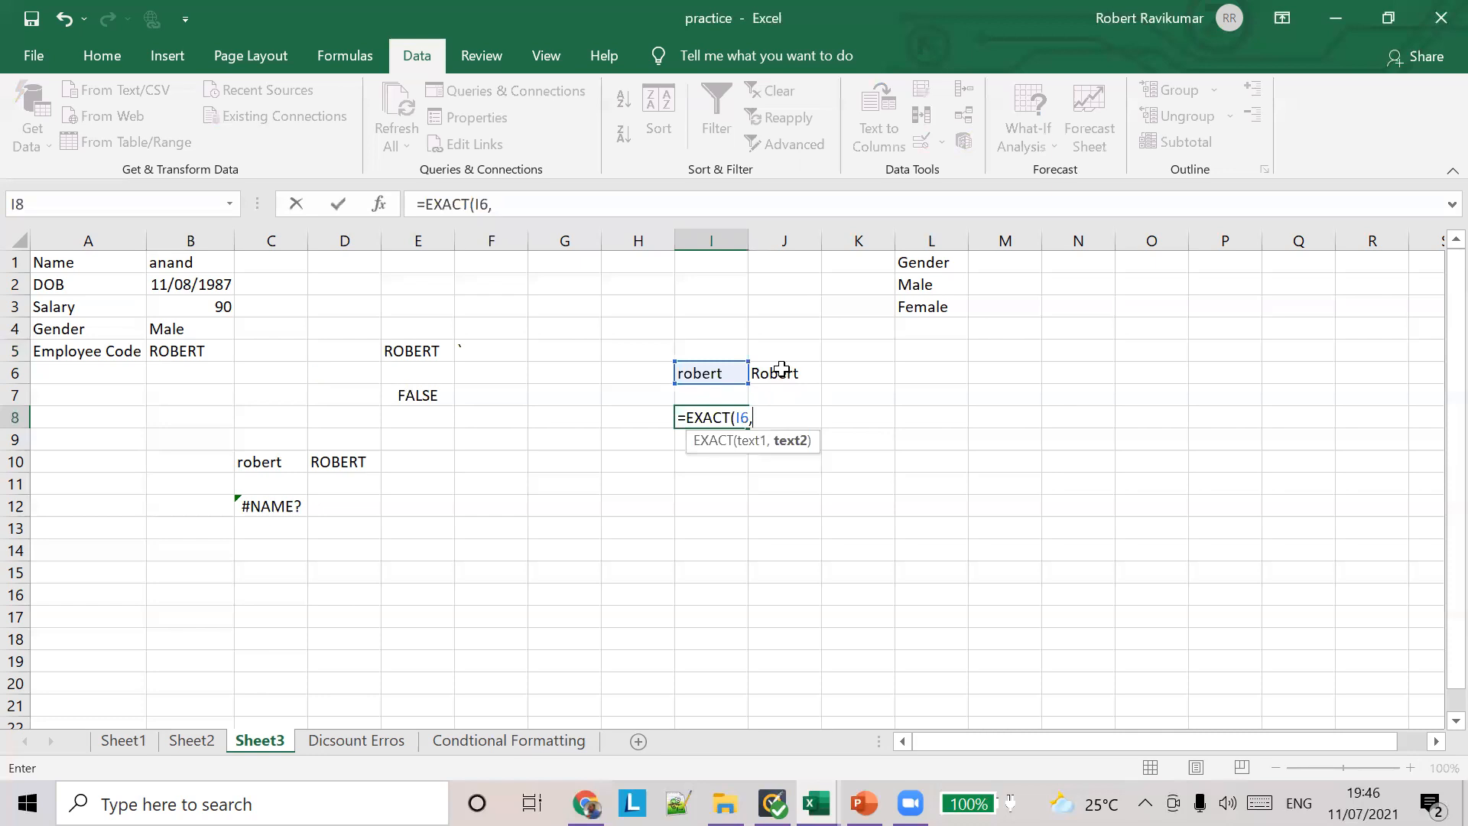
type("J6")
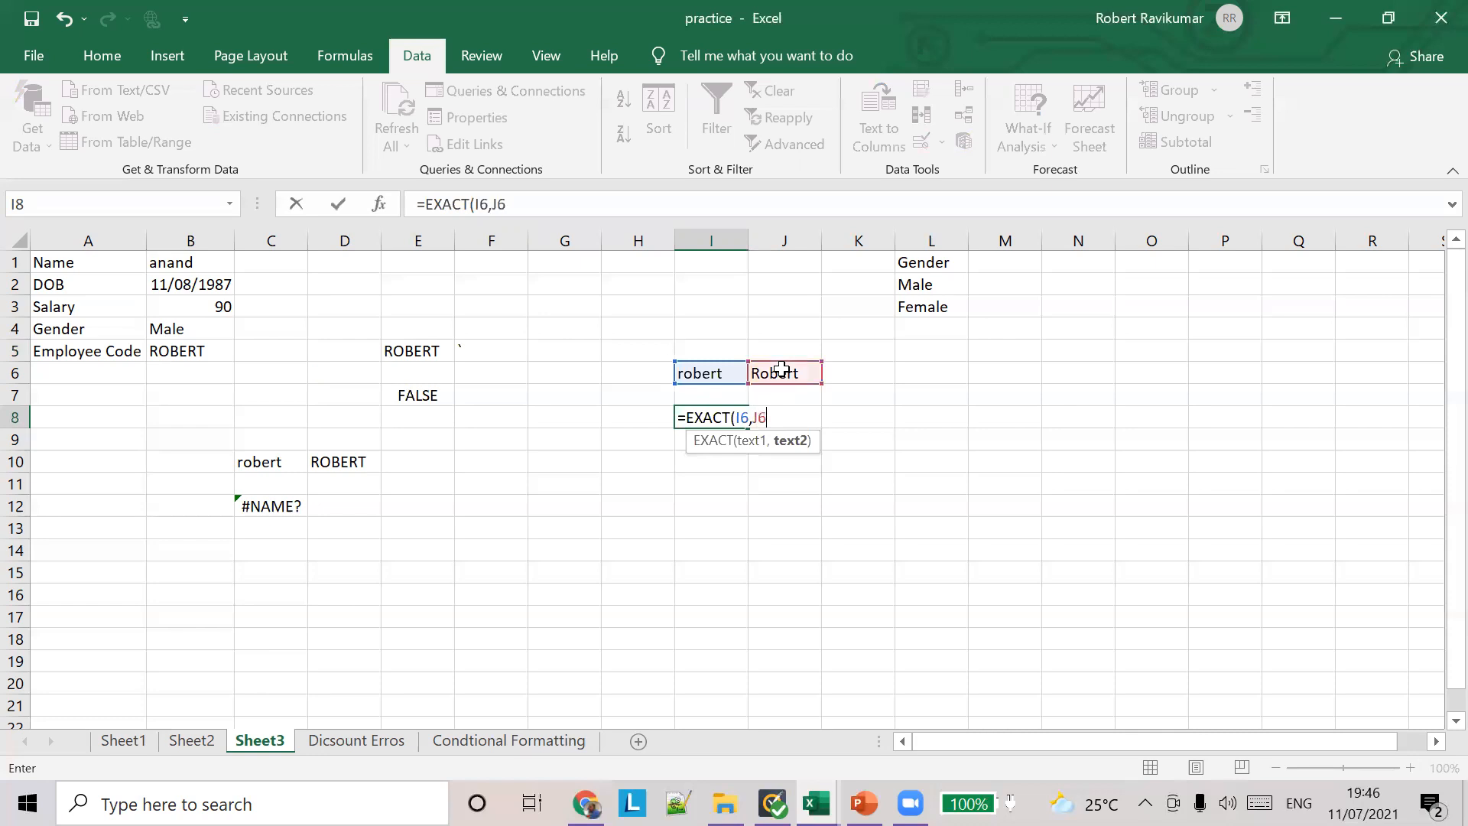
type(")")
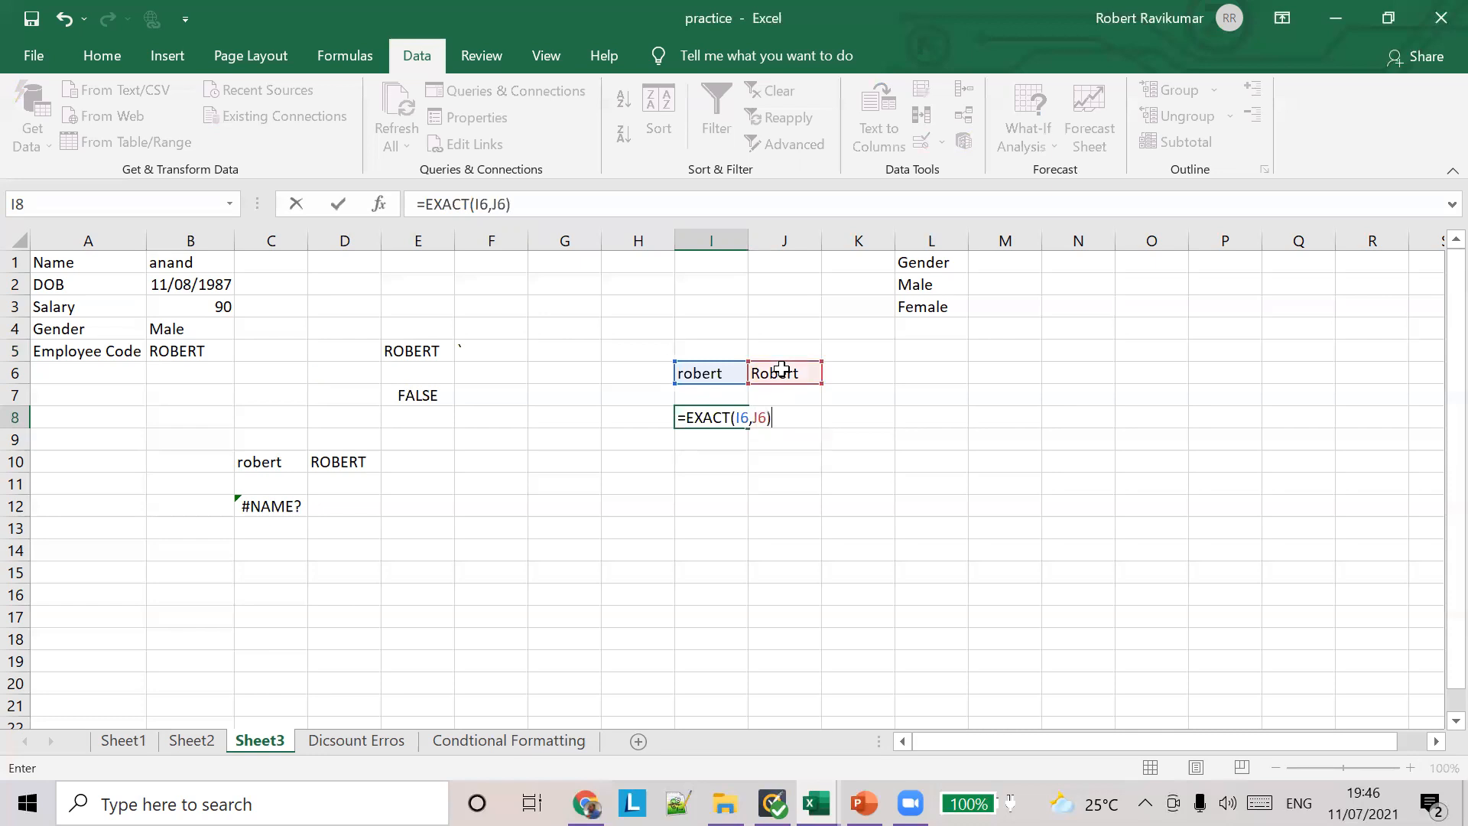
key("Tab")
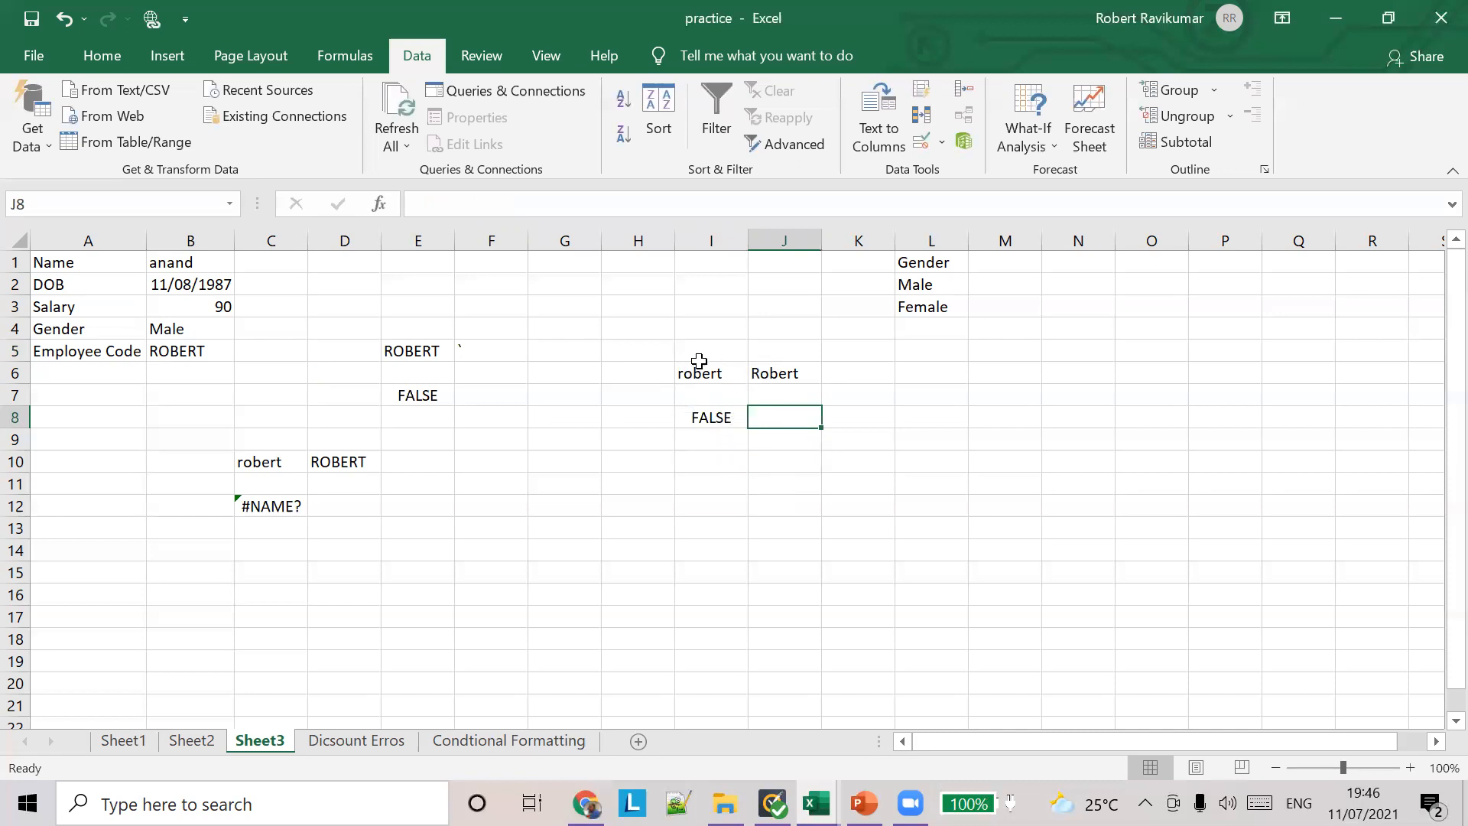
Step: Replace the sample names in J6 and I6 with all-capitals spellings and check the EXACT formula in I8
left_click(788, 372)
type("ROBET")
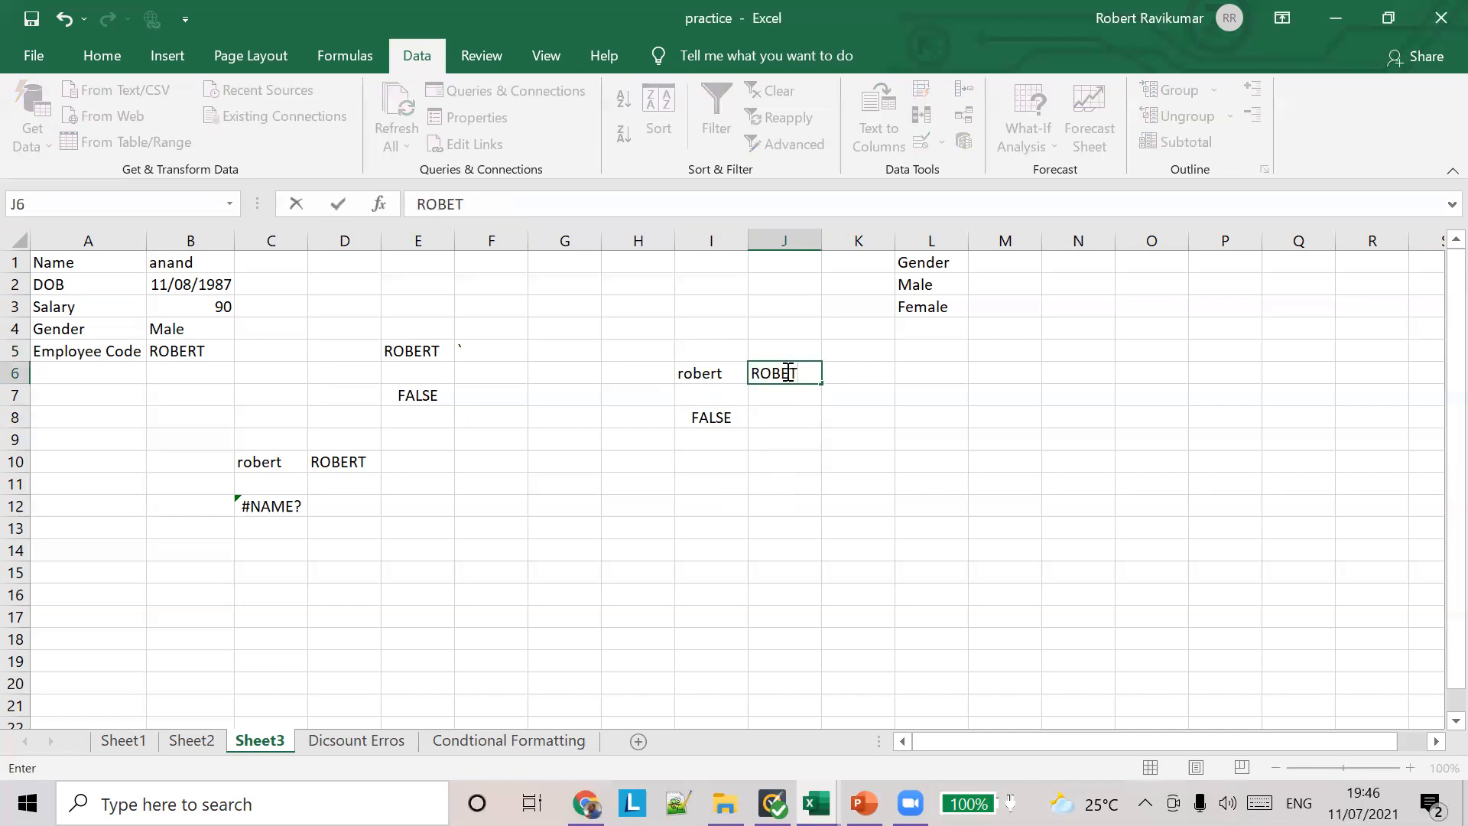
key("BackSpace")
type("RT")
left_click(728, 373)
type("ROBERT")
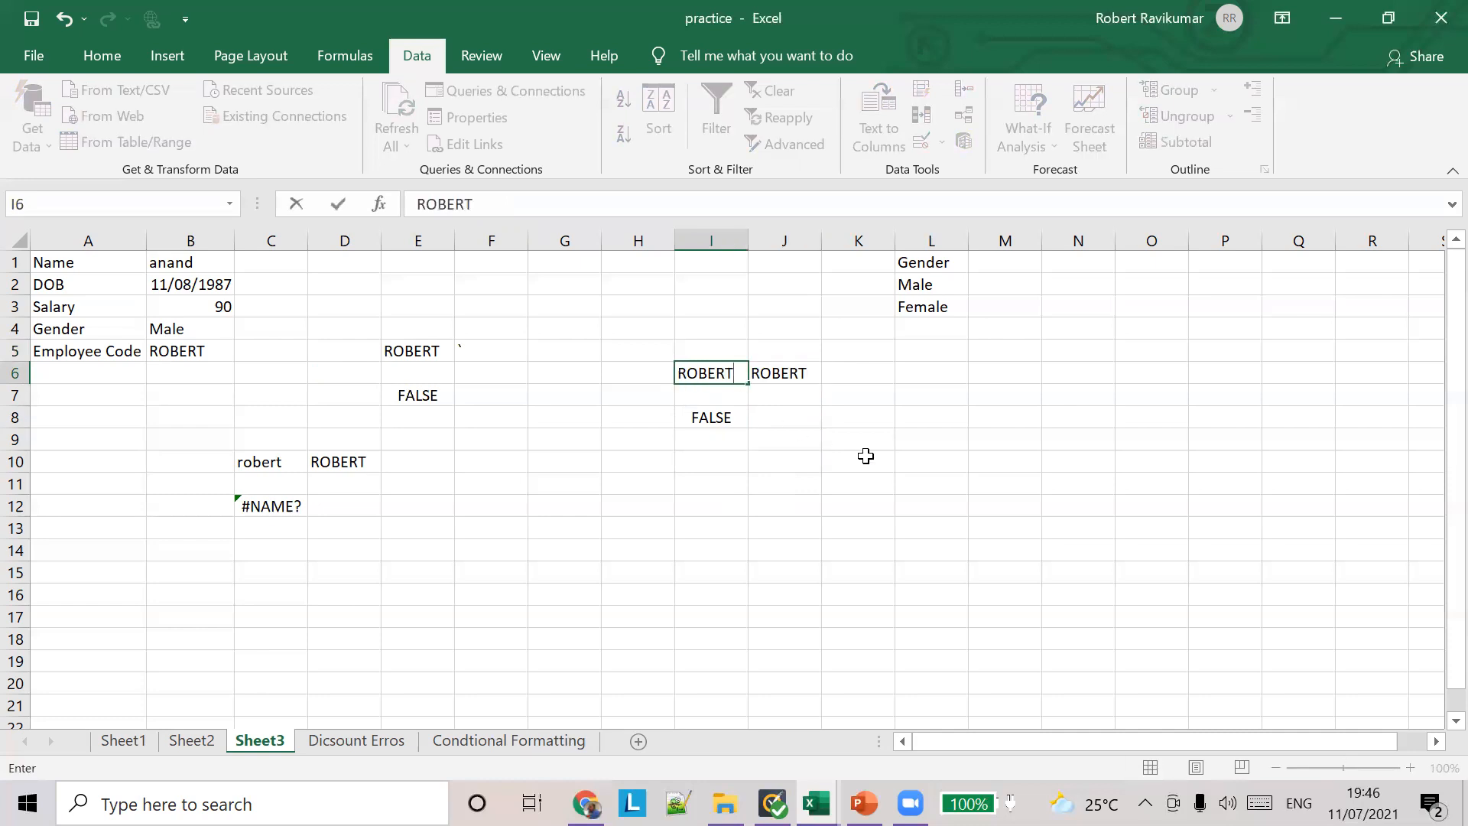
key("Tab")
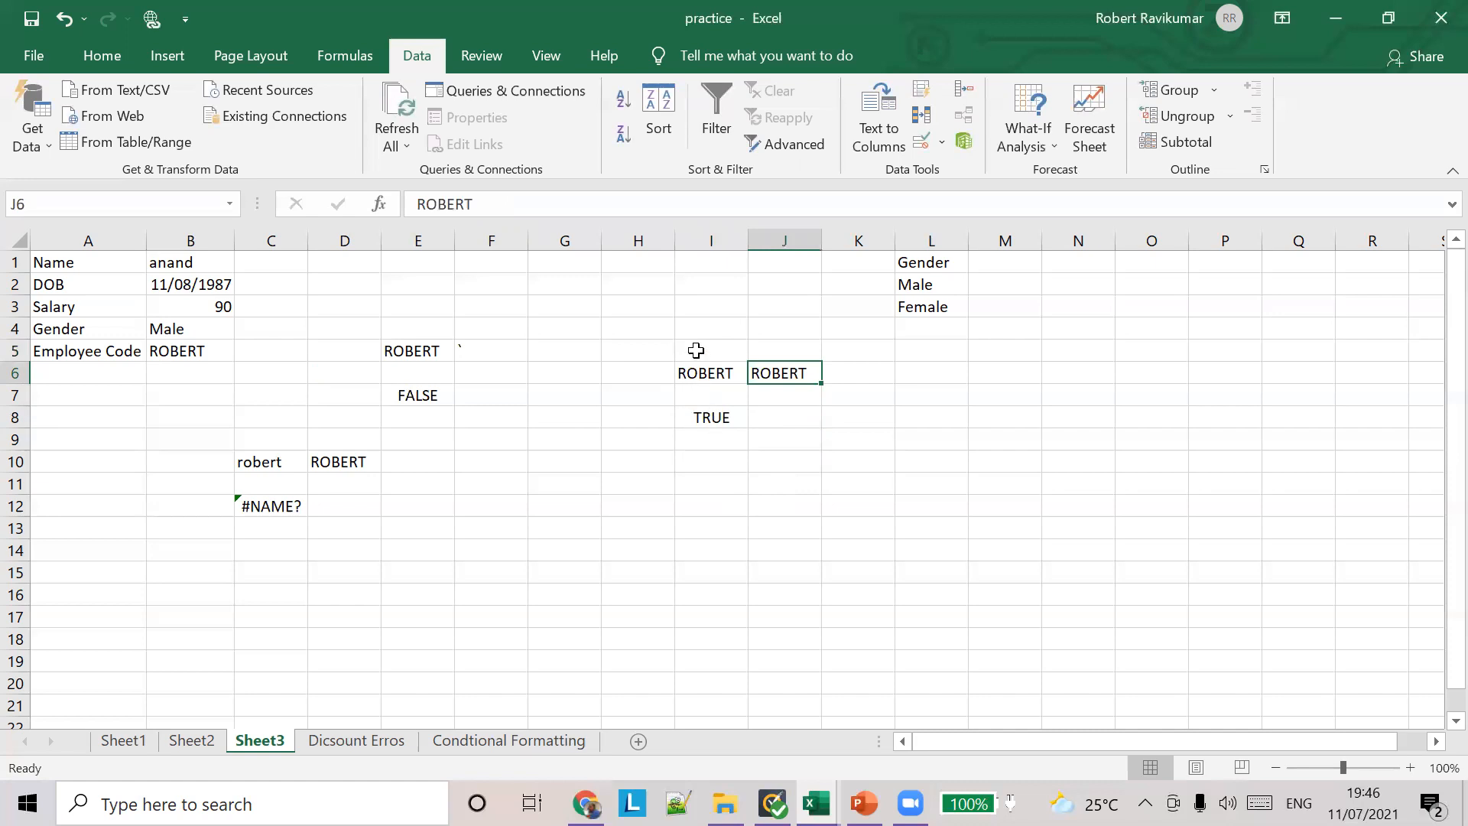
left_click(720, 417)
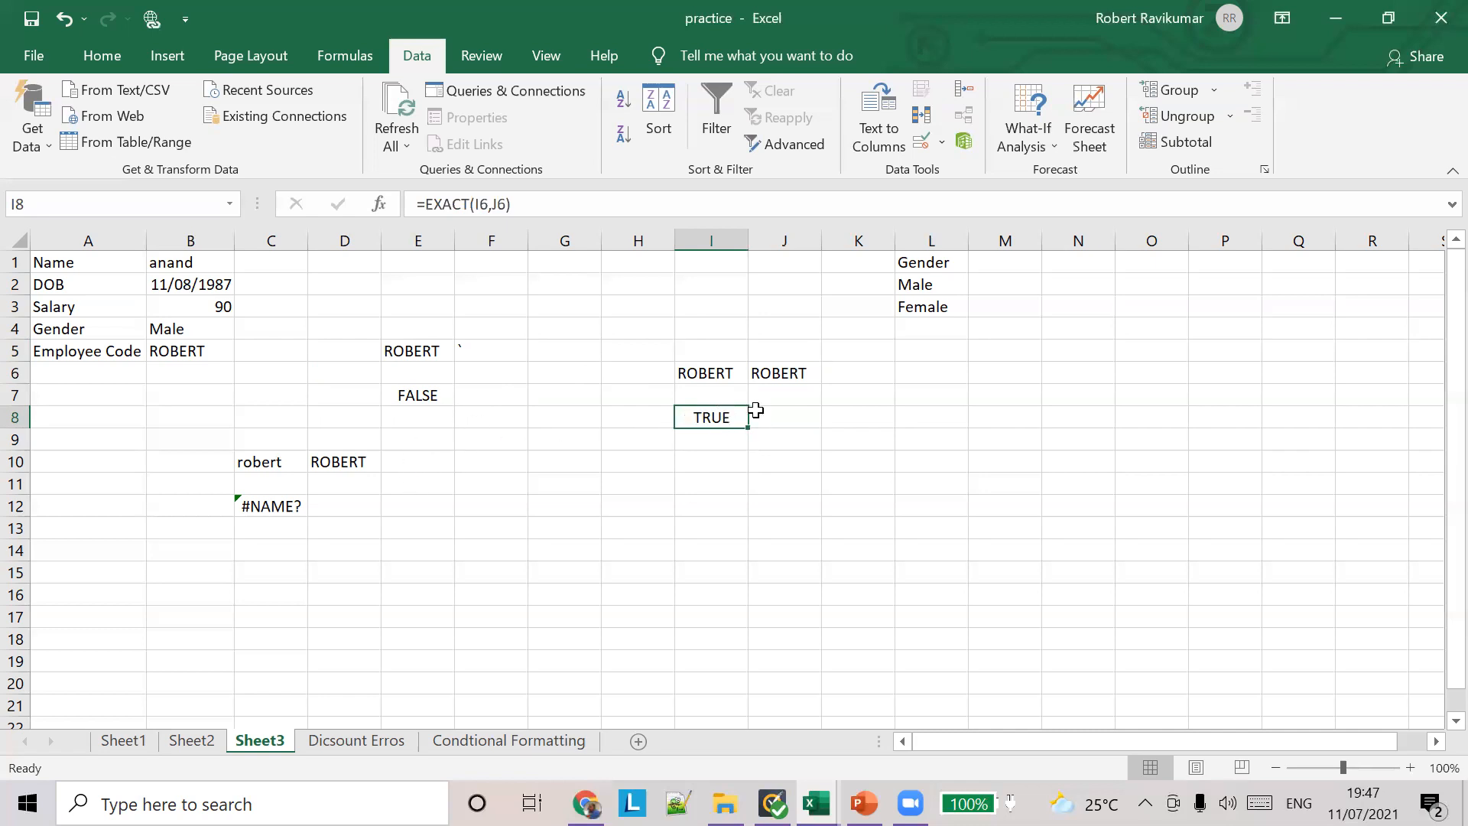
Step: Review the custom data validation formula applied to employee code cell B5, and close the settings without changes
left_click(205, 352)
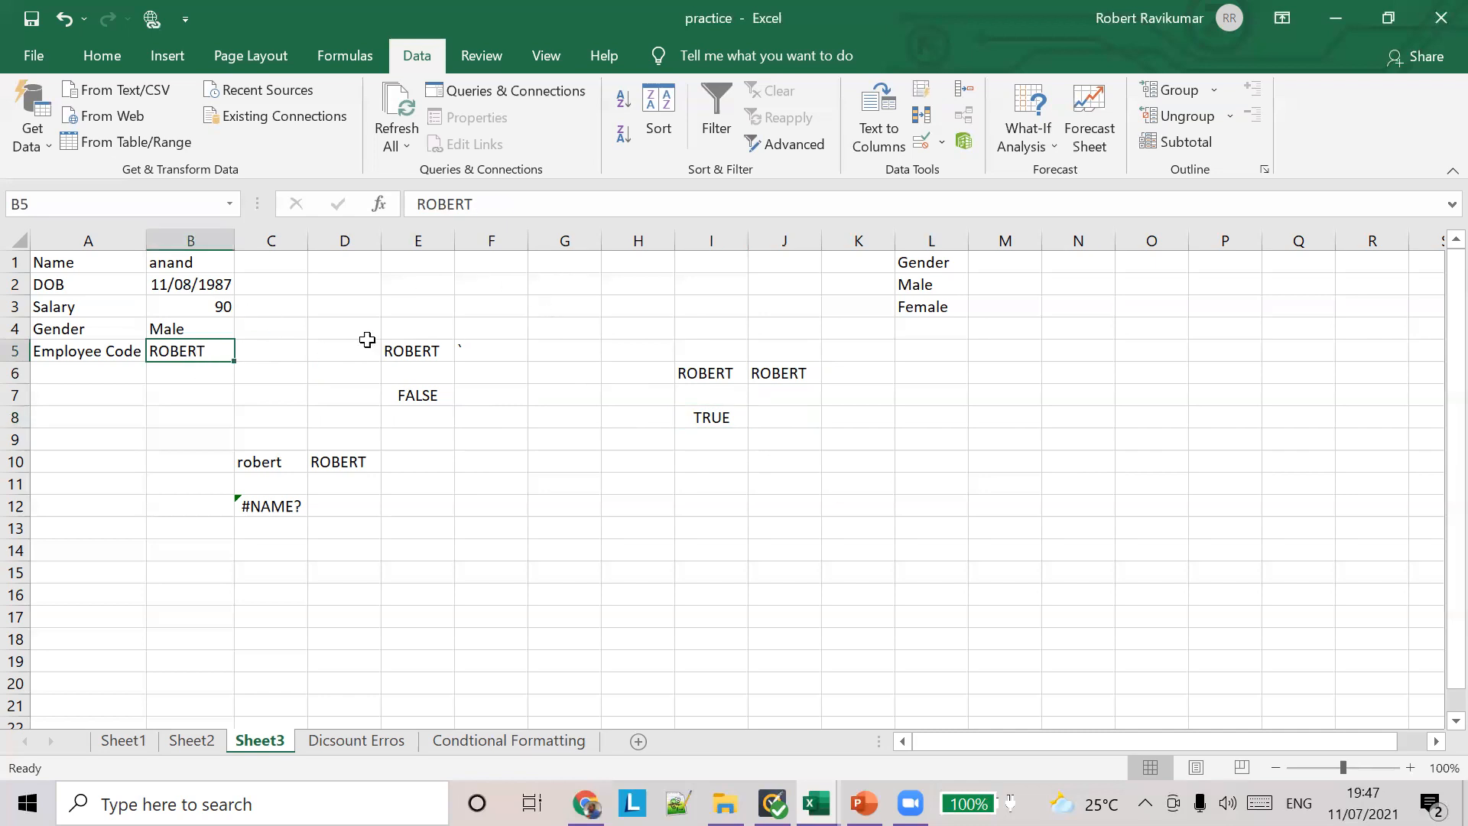
left_click(941, 140)
left_click(937, 167)
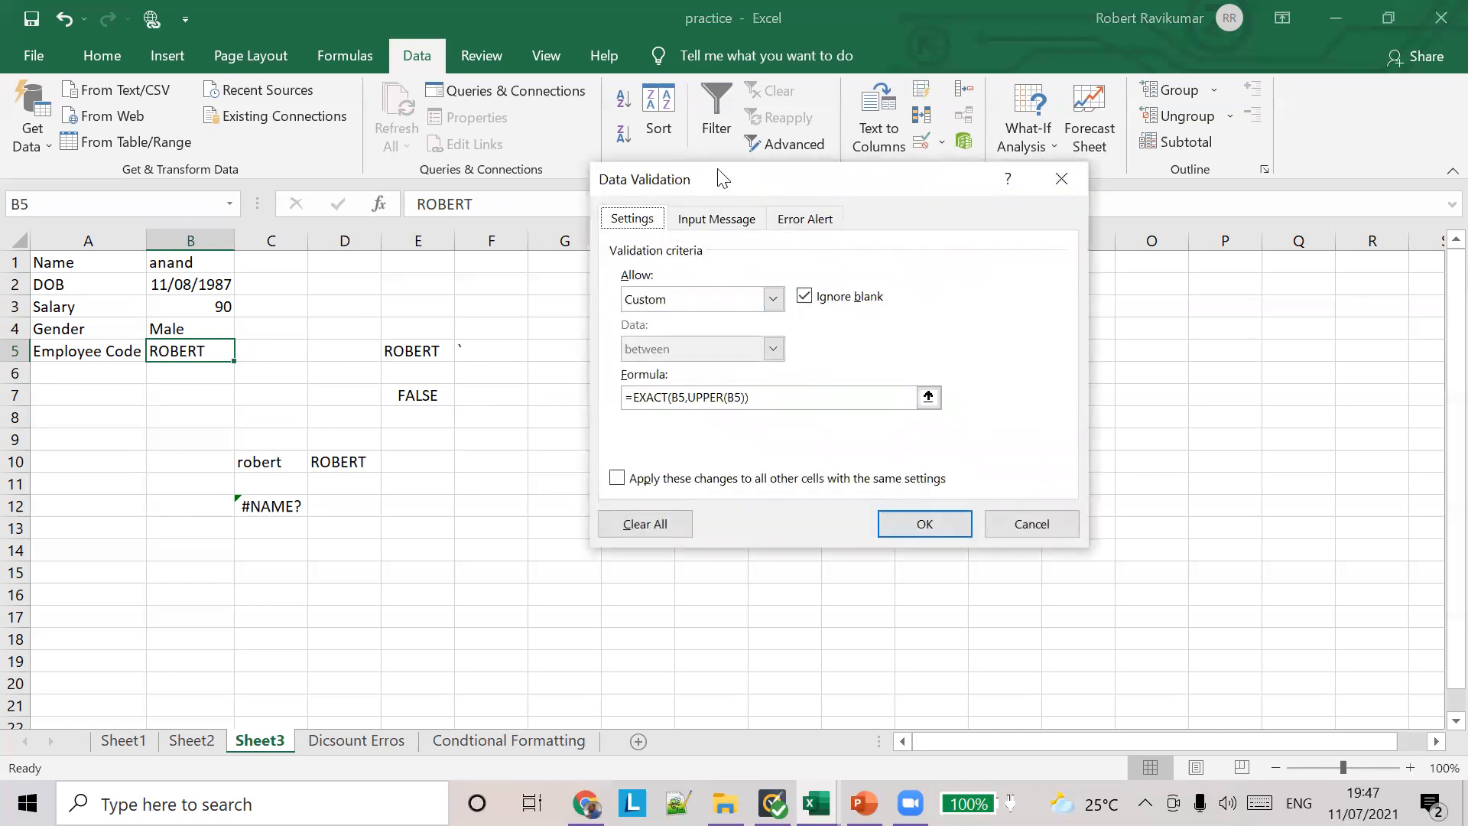
left_click_drag(721, 178, 376, 118)
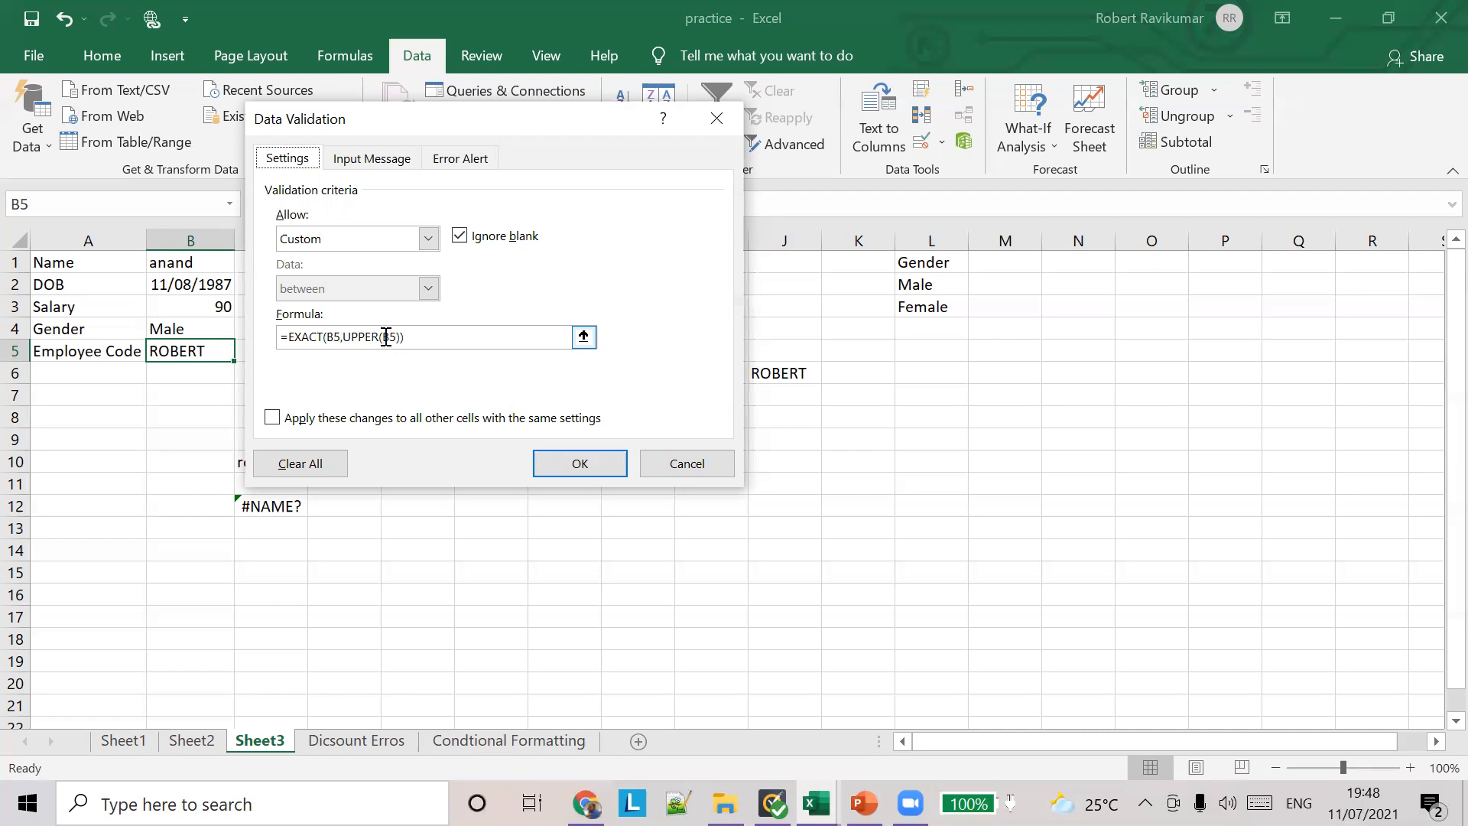
left_click(676, 467)
Step: Try twice to enter the lowercase sample name as the employee code in B5, cancelling each entry
type("robert")
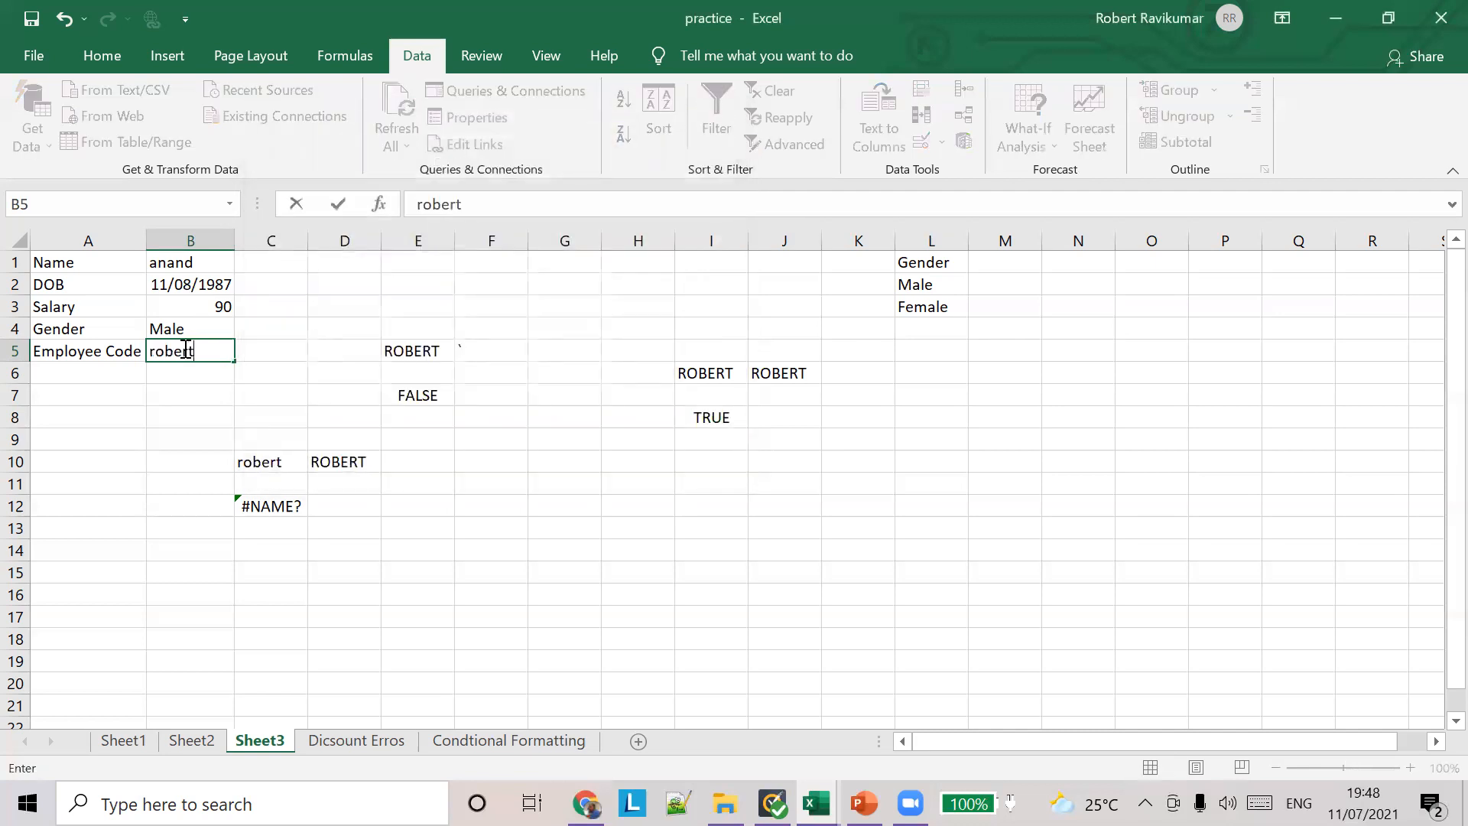
key("Return")
left_click(740, 467)
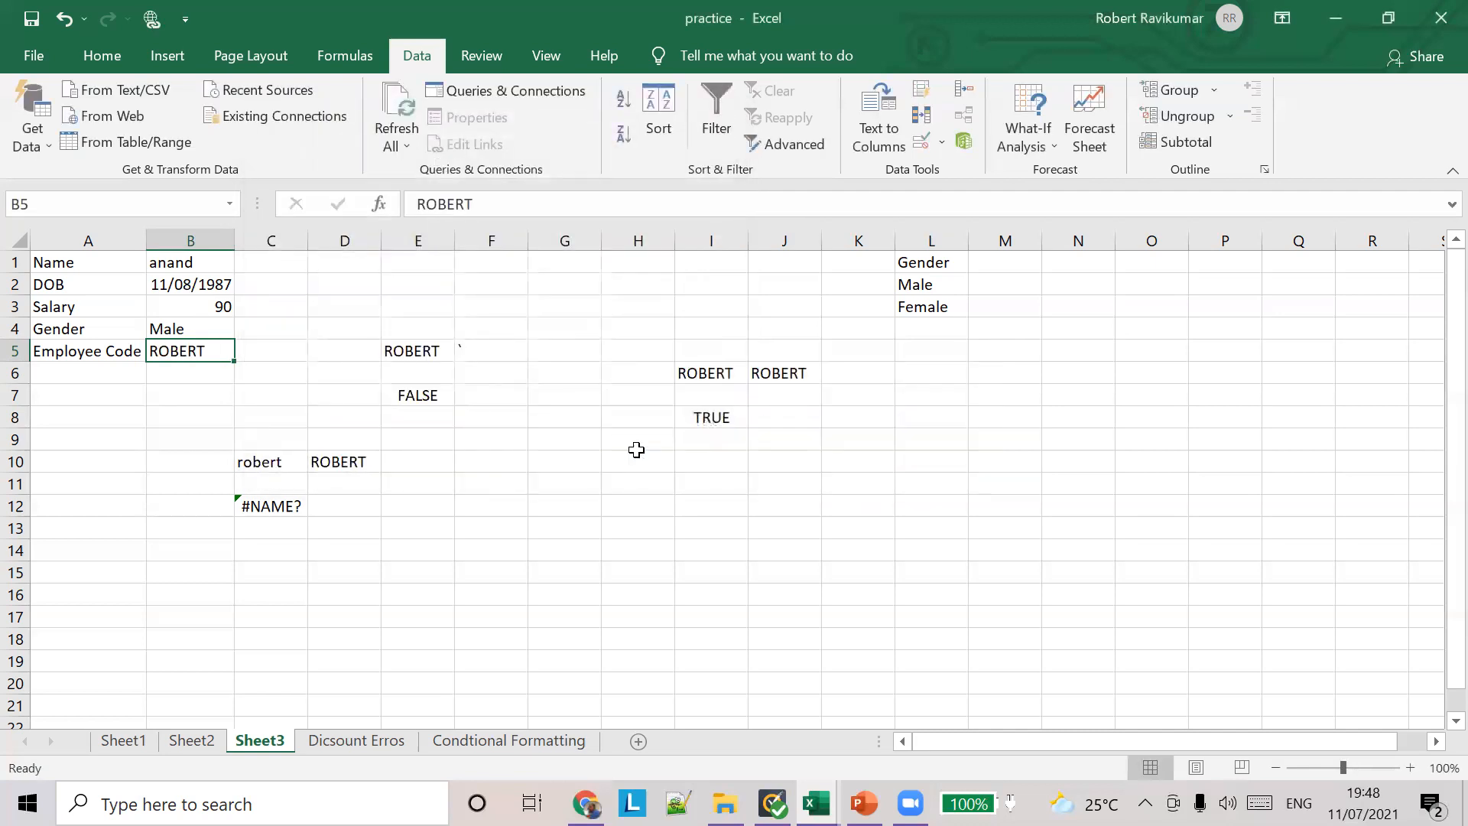
type("robert")
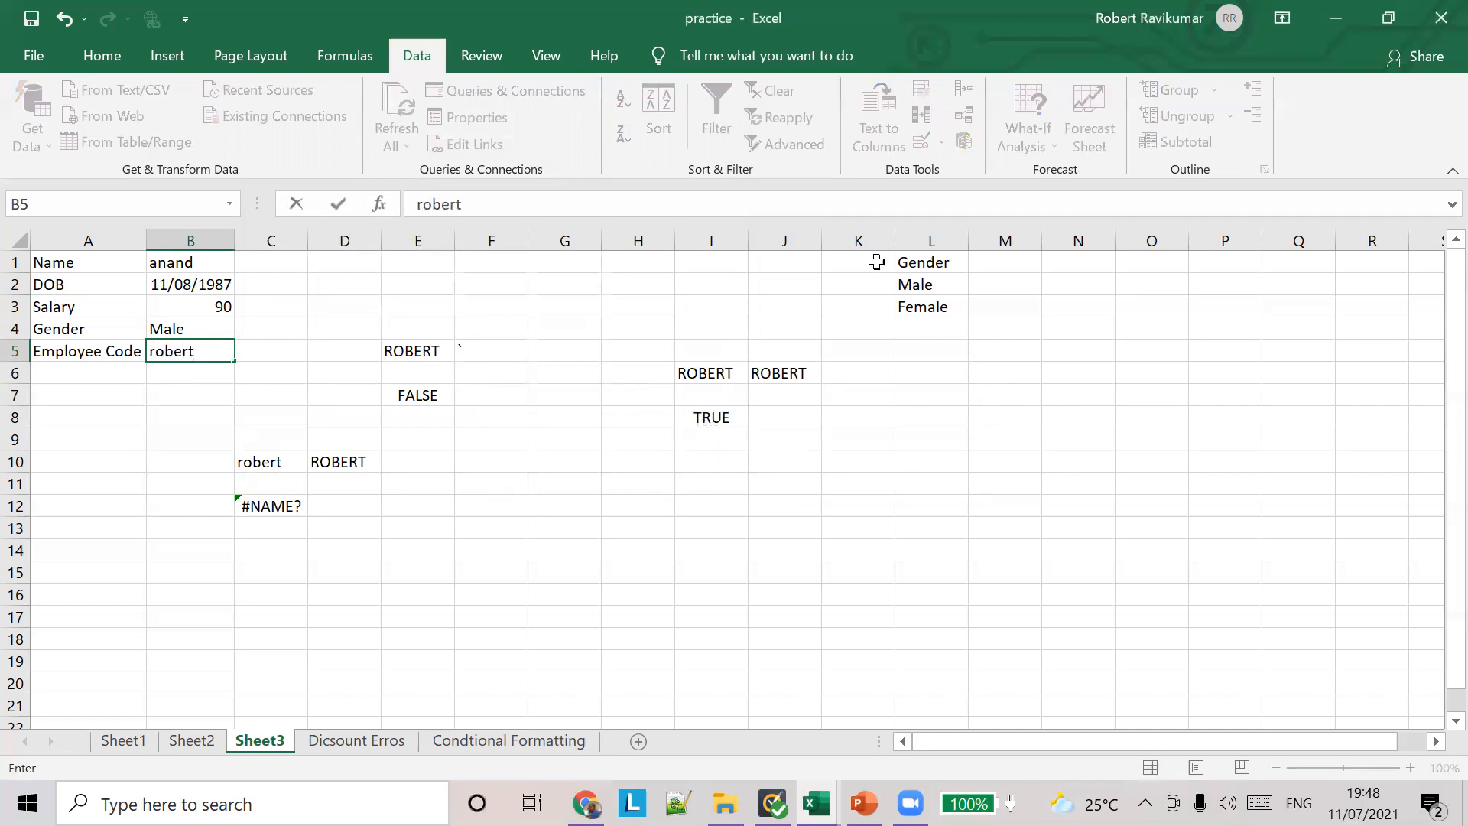
key("Return")
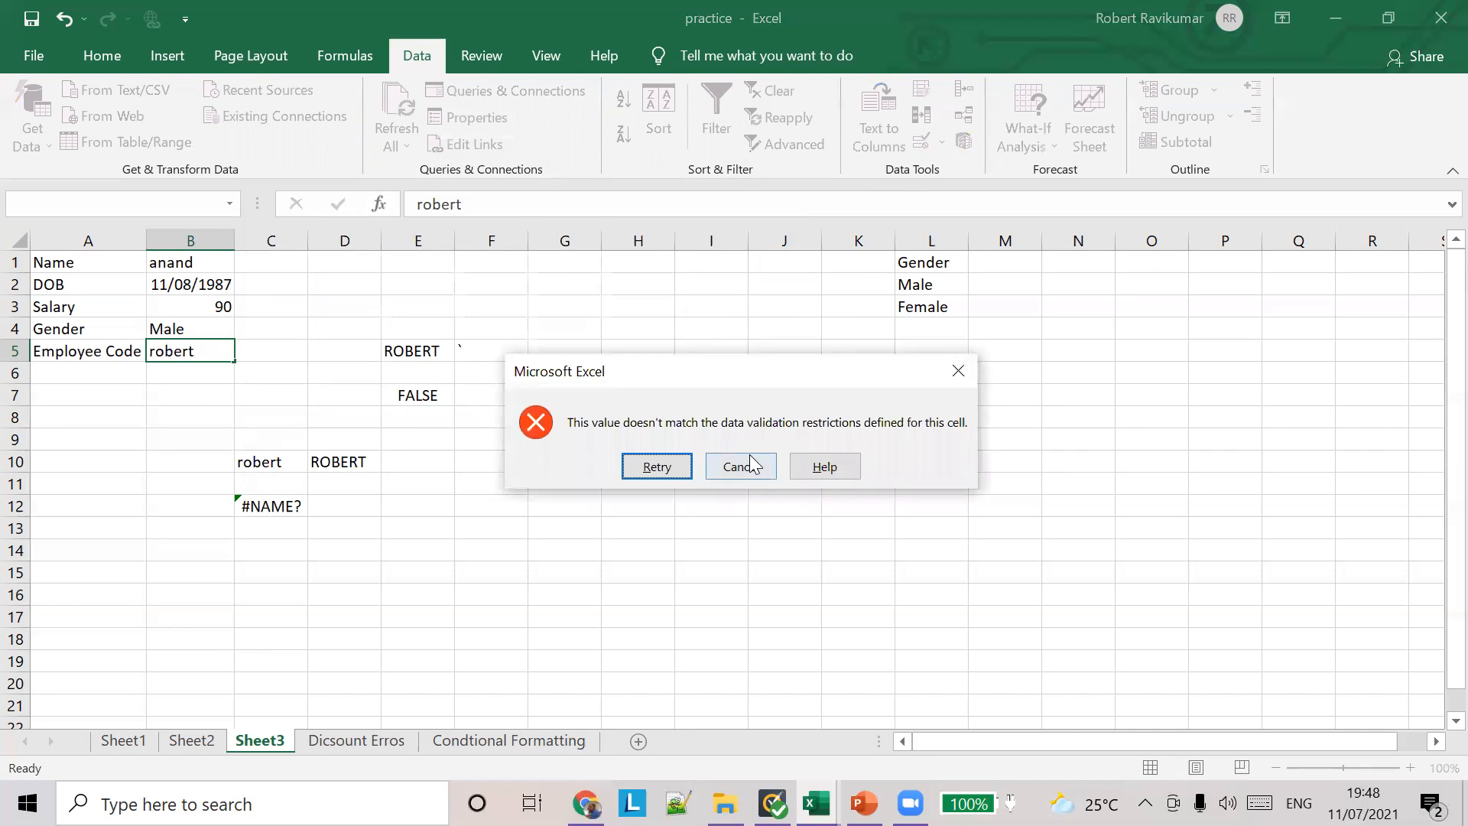
left_click(751, 464)
Step: Recheck the EXACT and UPPER validation rule on B5, and dismiss the settings
left_click(945, 137)
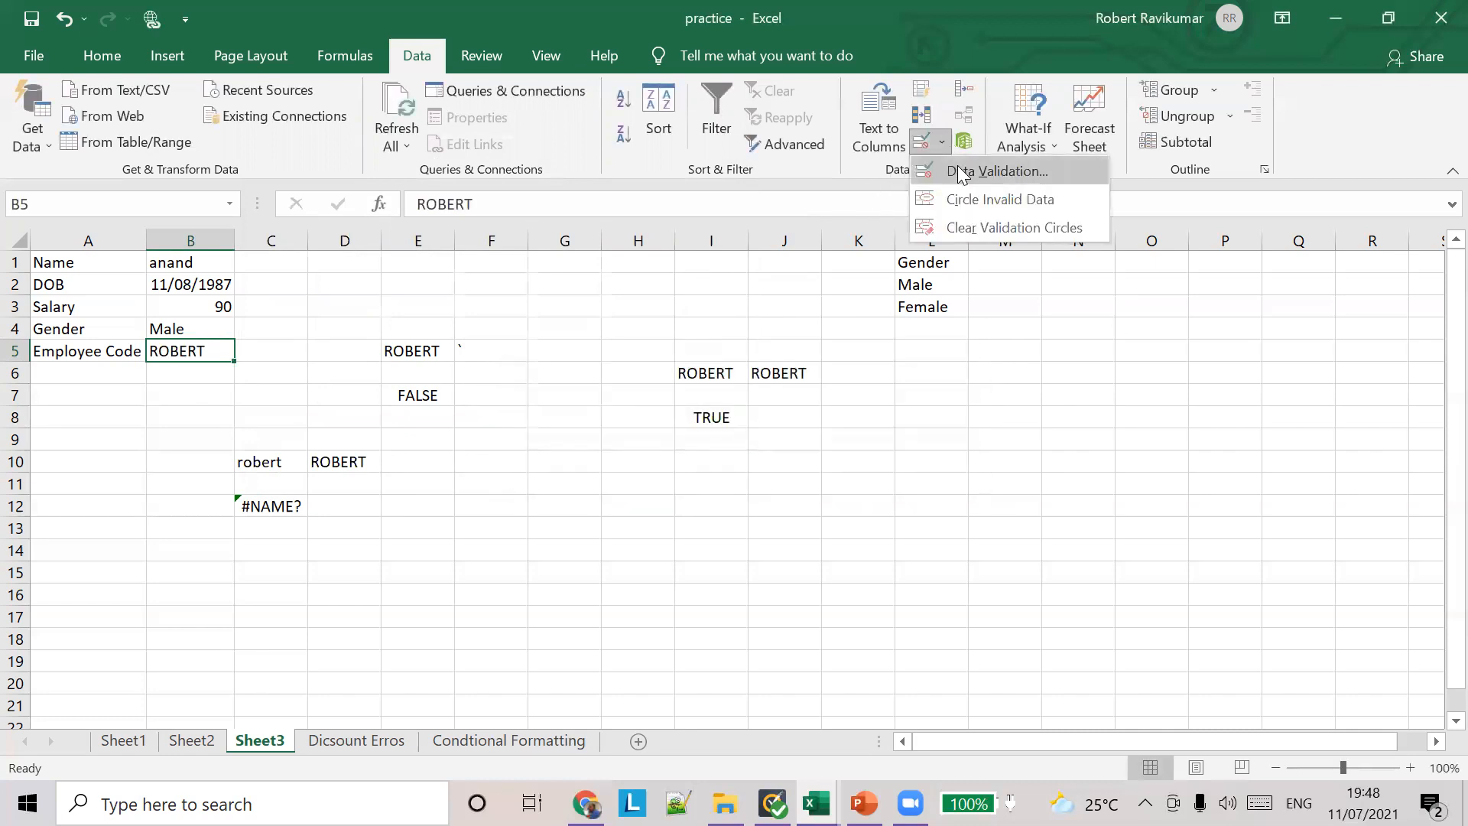
left_click(959, 170)
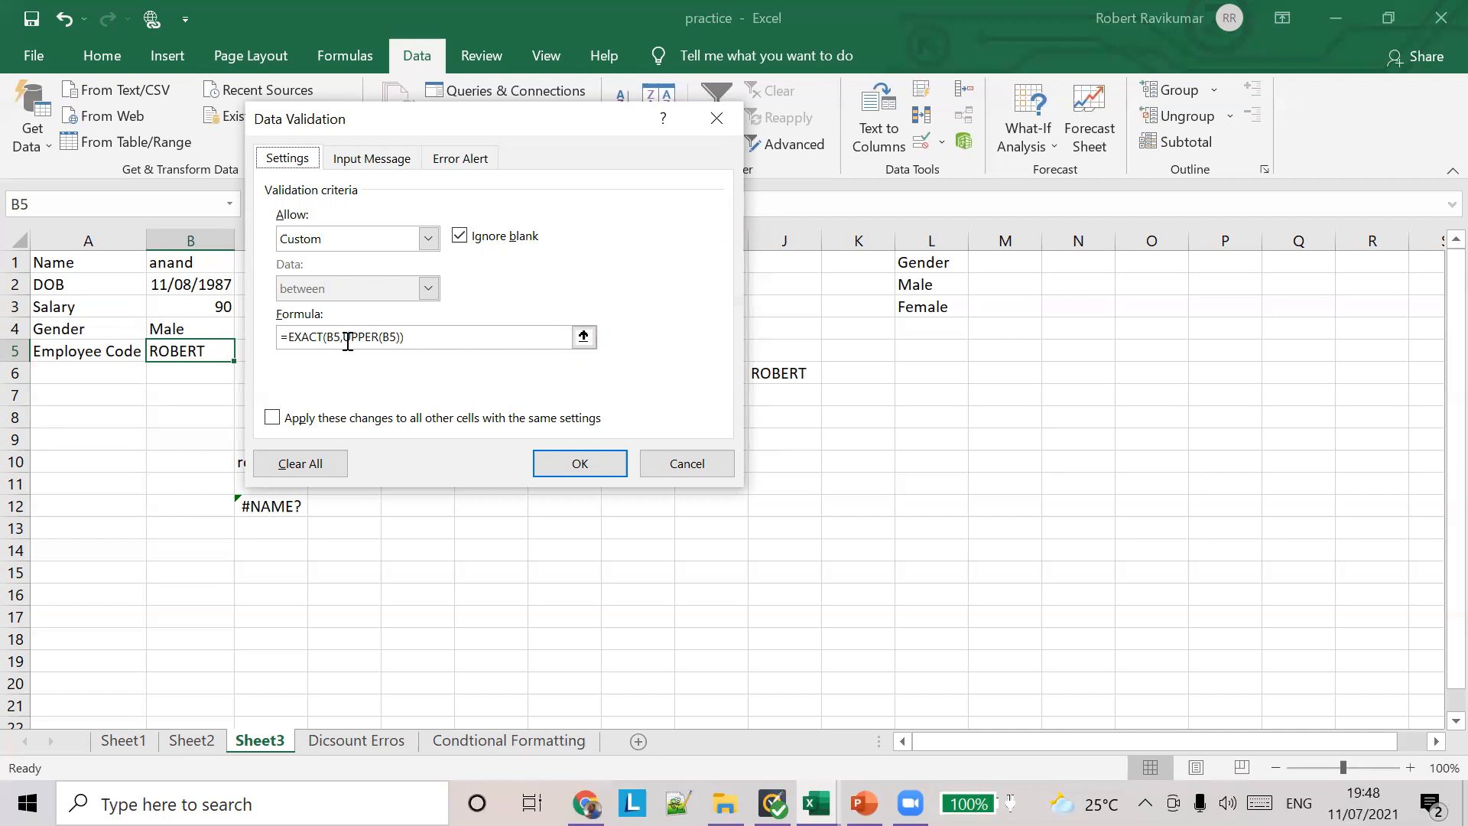
left_click(662, 466)
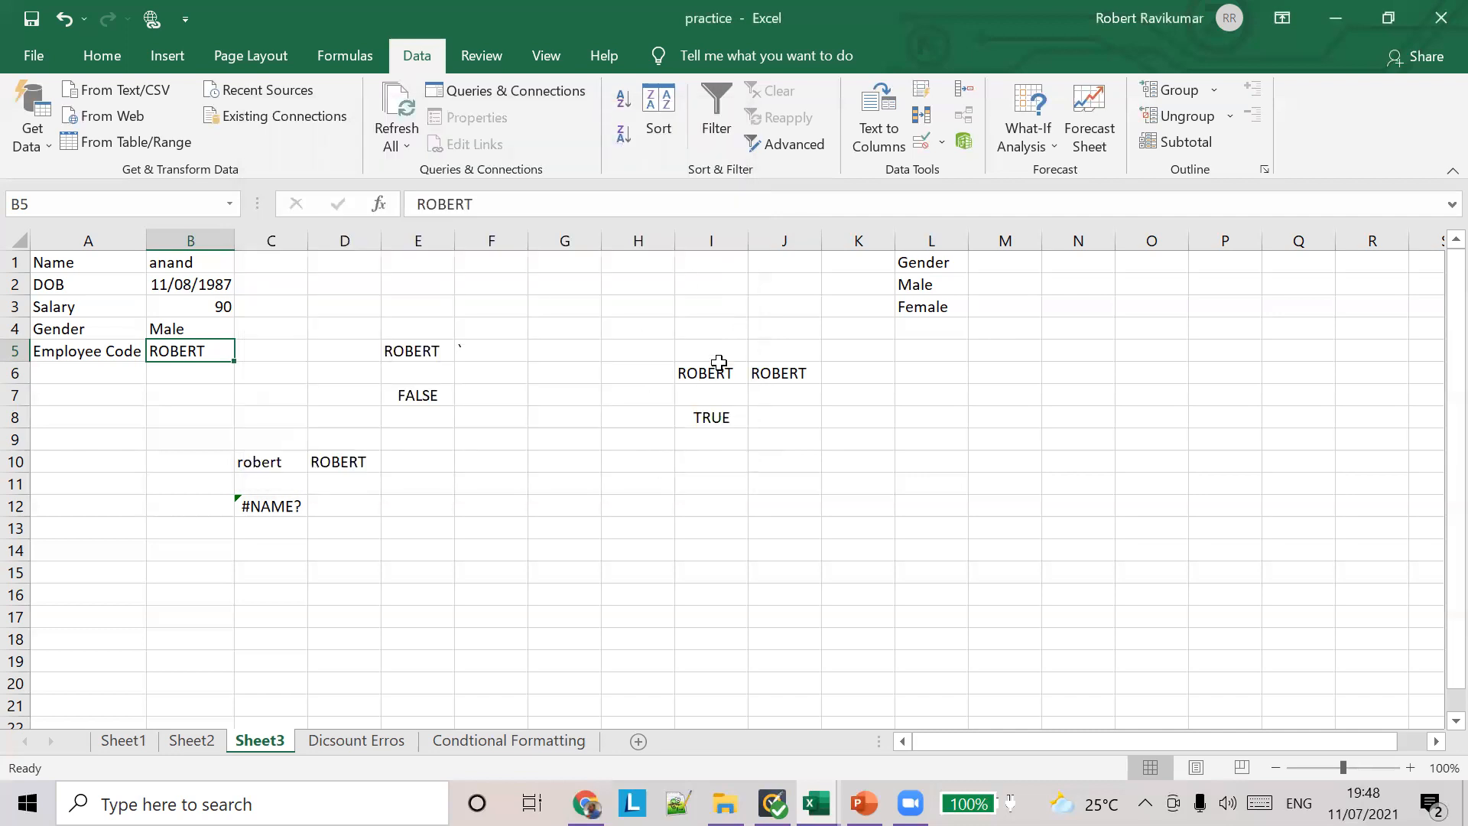
left_click(1070, 114)
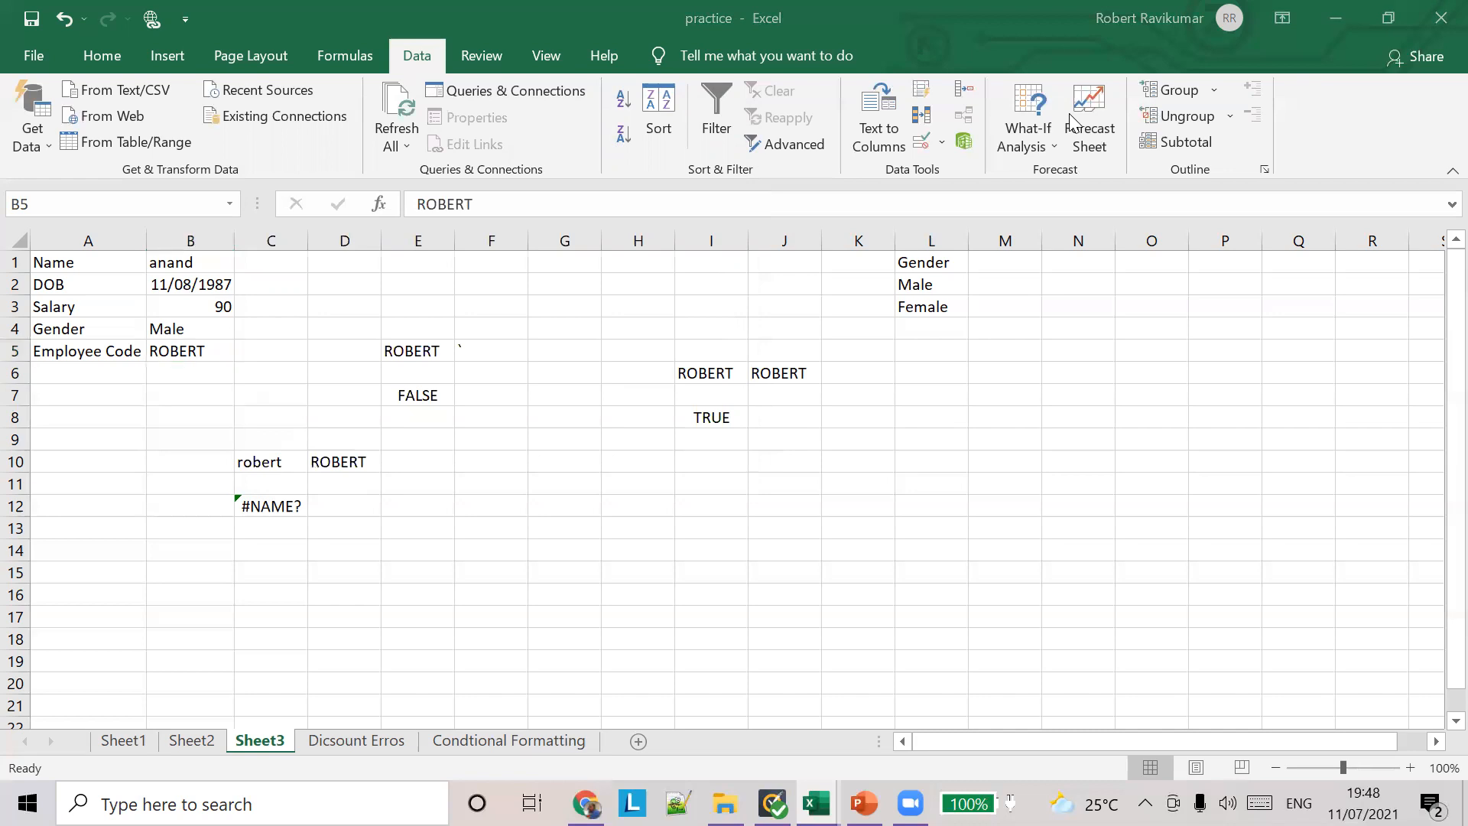
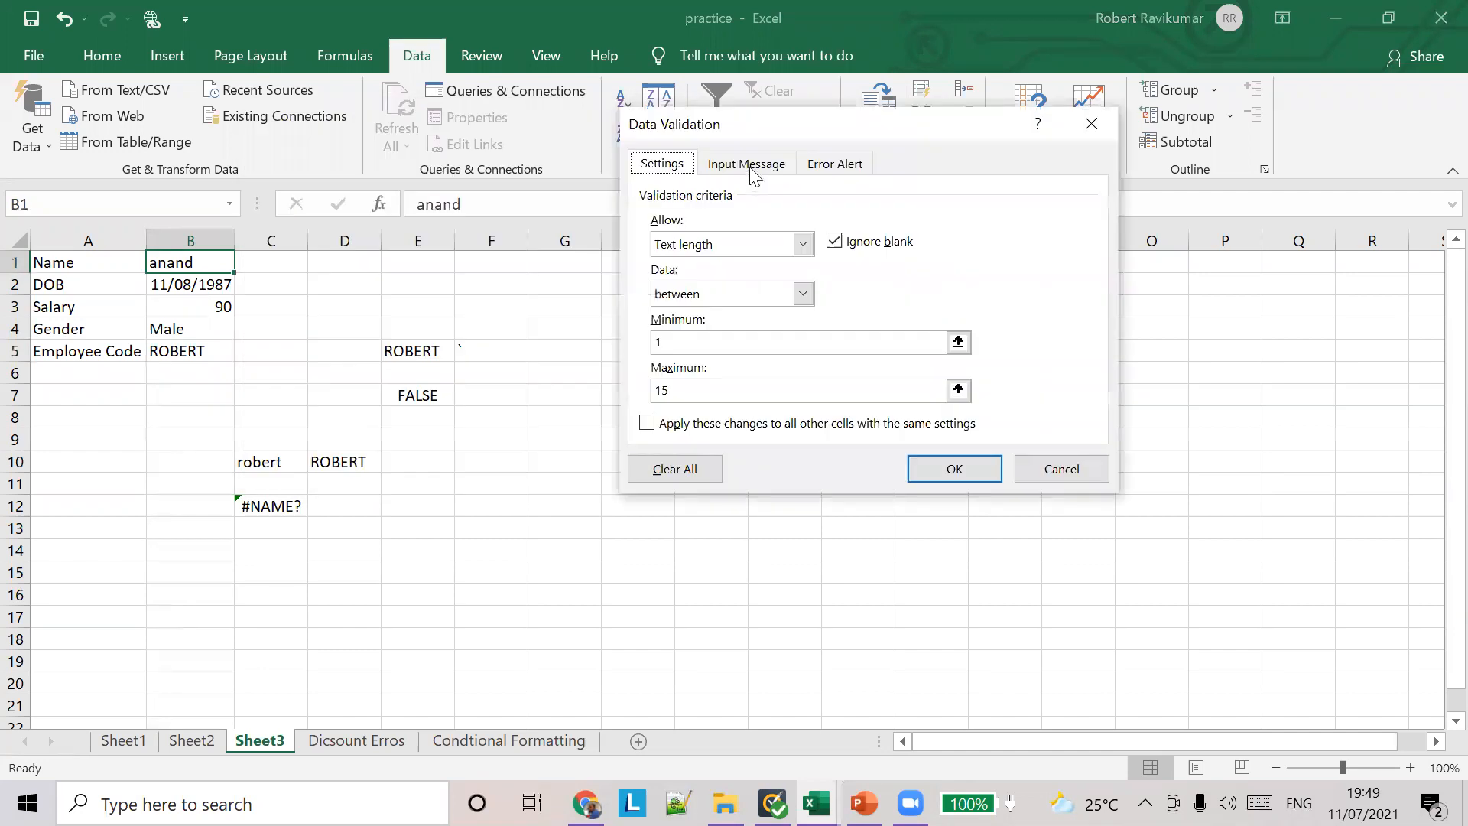
Step: Title the data validation input message for name cell B1 "Name Validation"
left_click(748, 170)
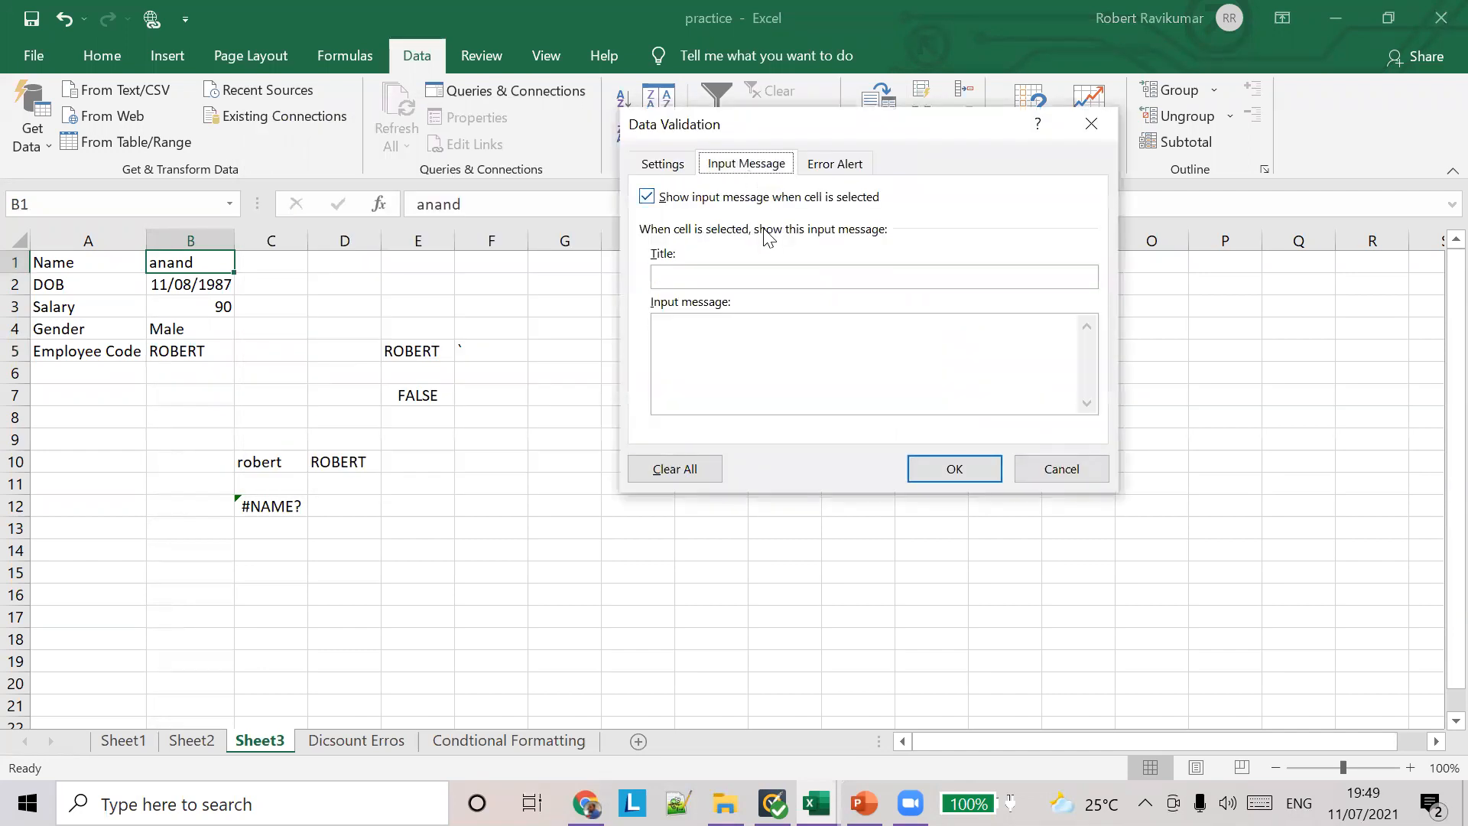
left_click_drag(710, 131, 418, 112)
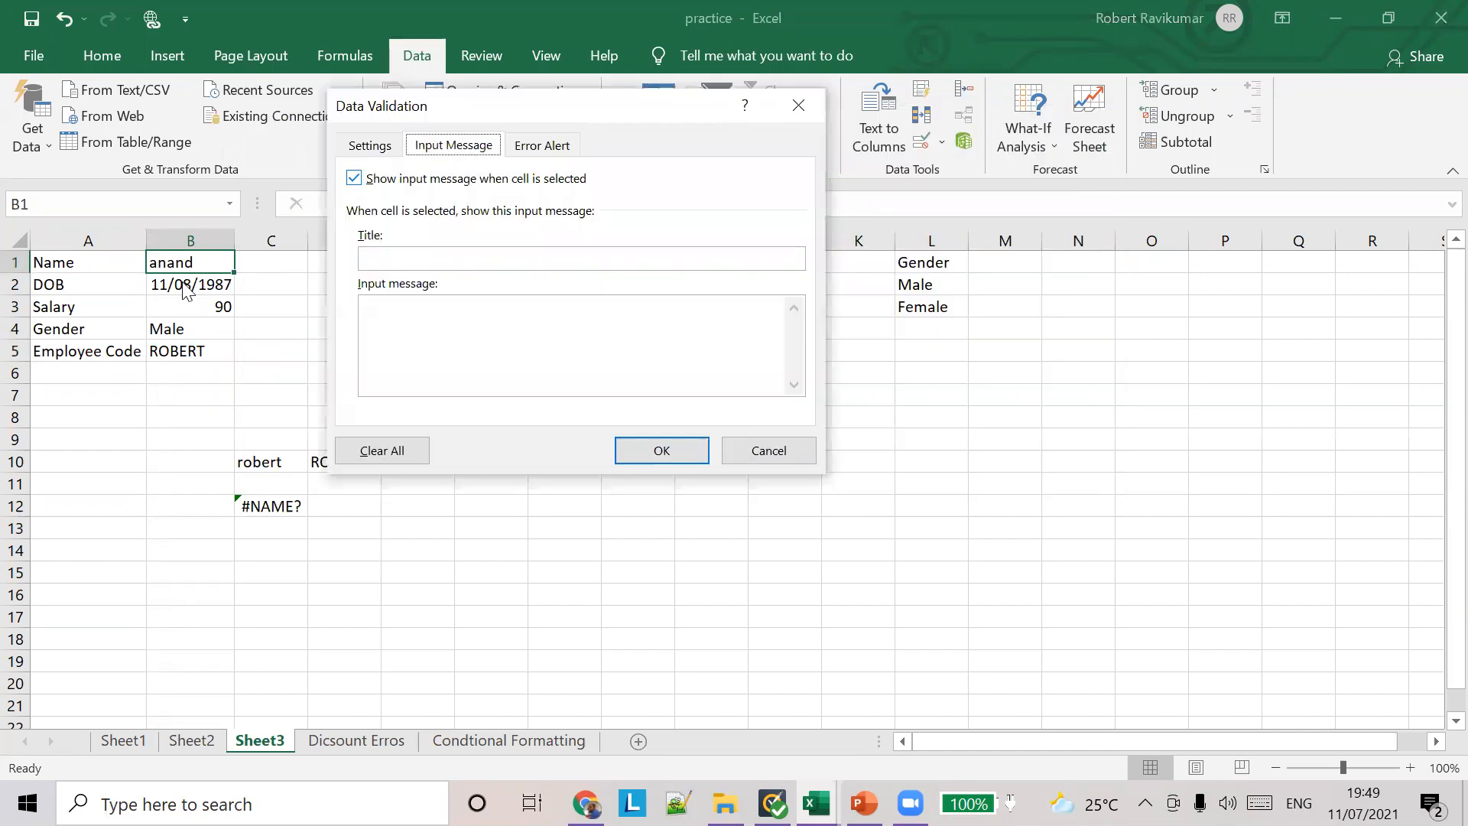
left_click(411, 262)
type("Name ")
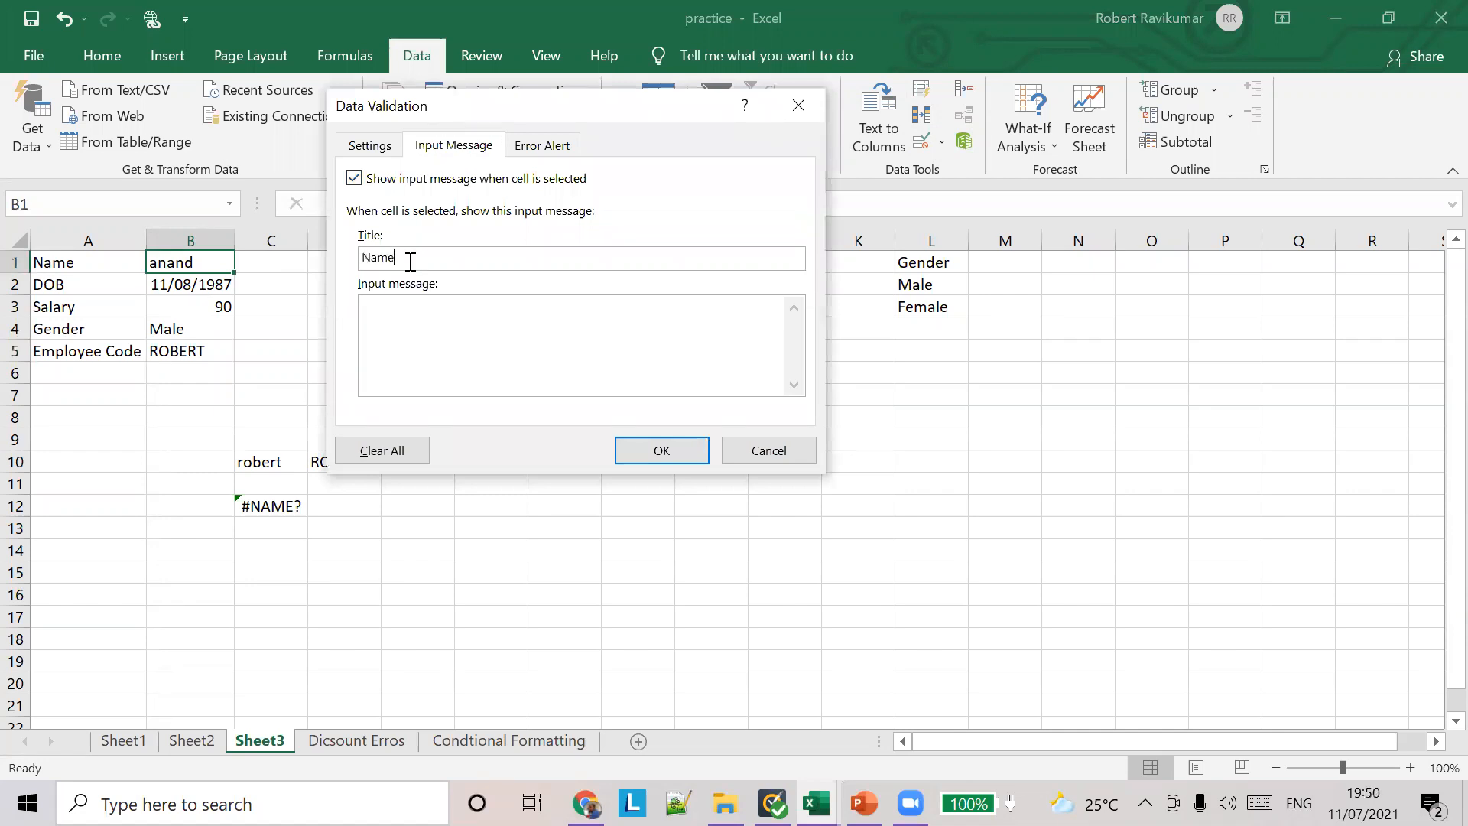
type("Va")
type("lidation")
type("lease eneter ")
type("name ")
type("with leng")
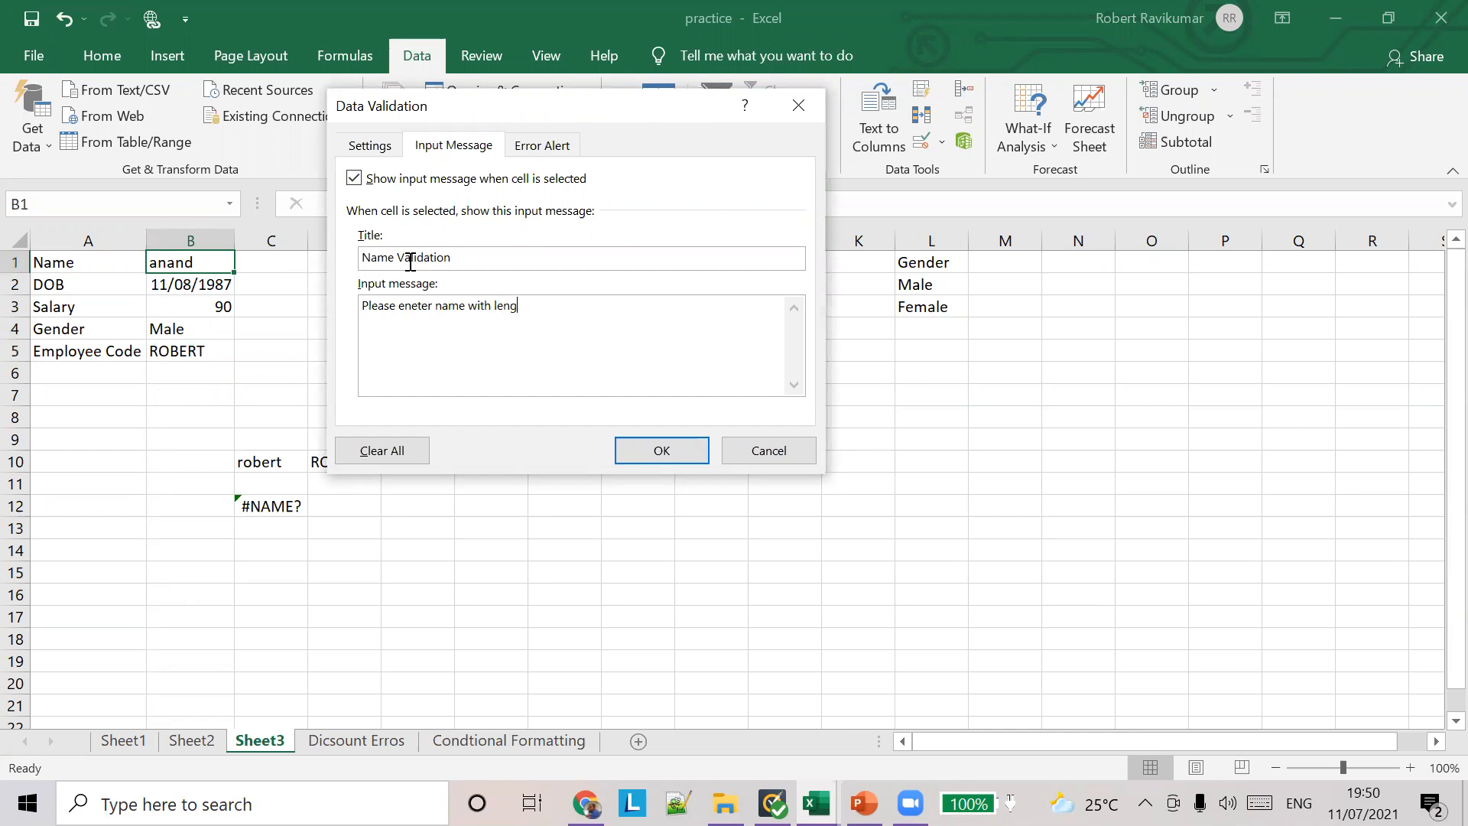
type("th less than 15 characters")
Step: Set B1's input message to "Please enter name with length less than 15 characters", apply it, and reselect B1 to check the prompt
double_click(419, 303)
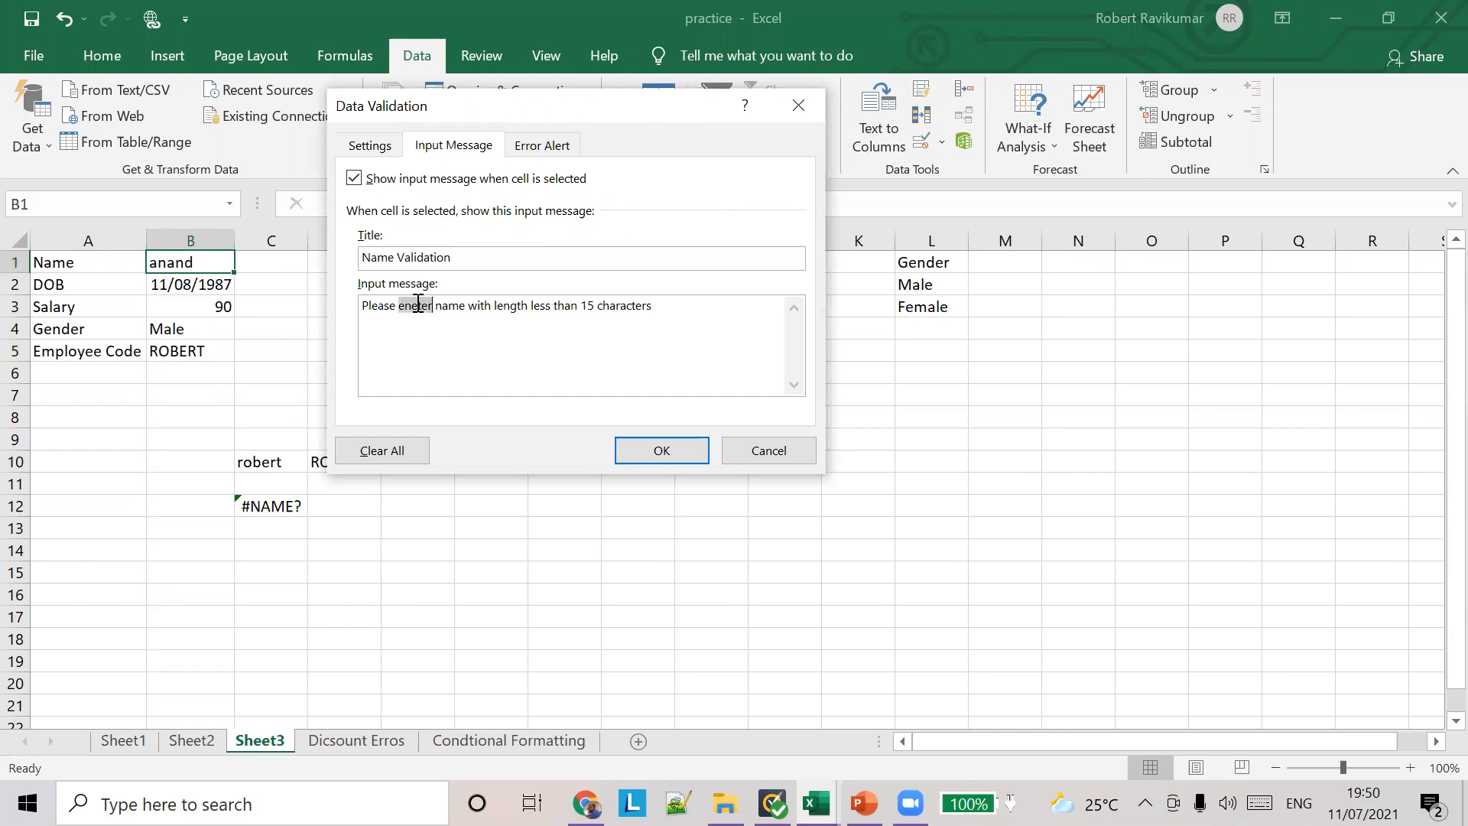
type("enter")
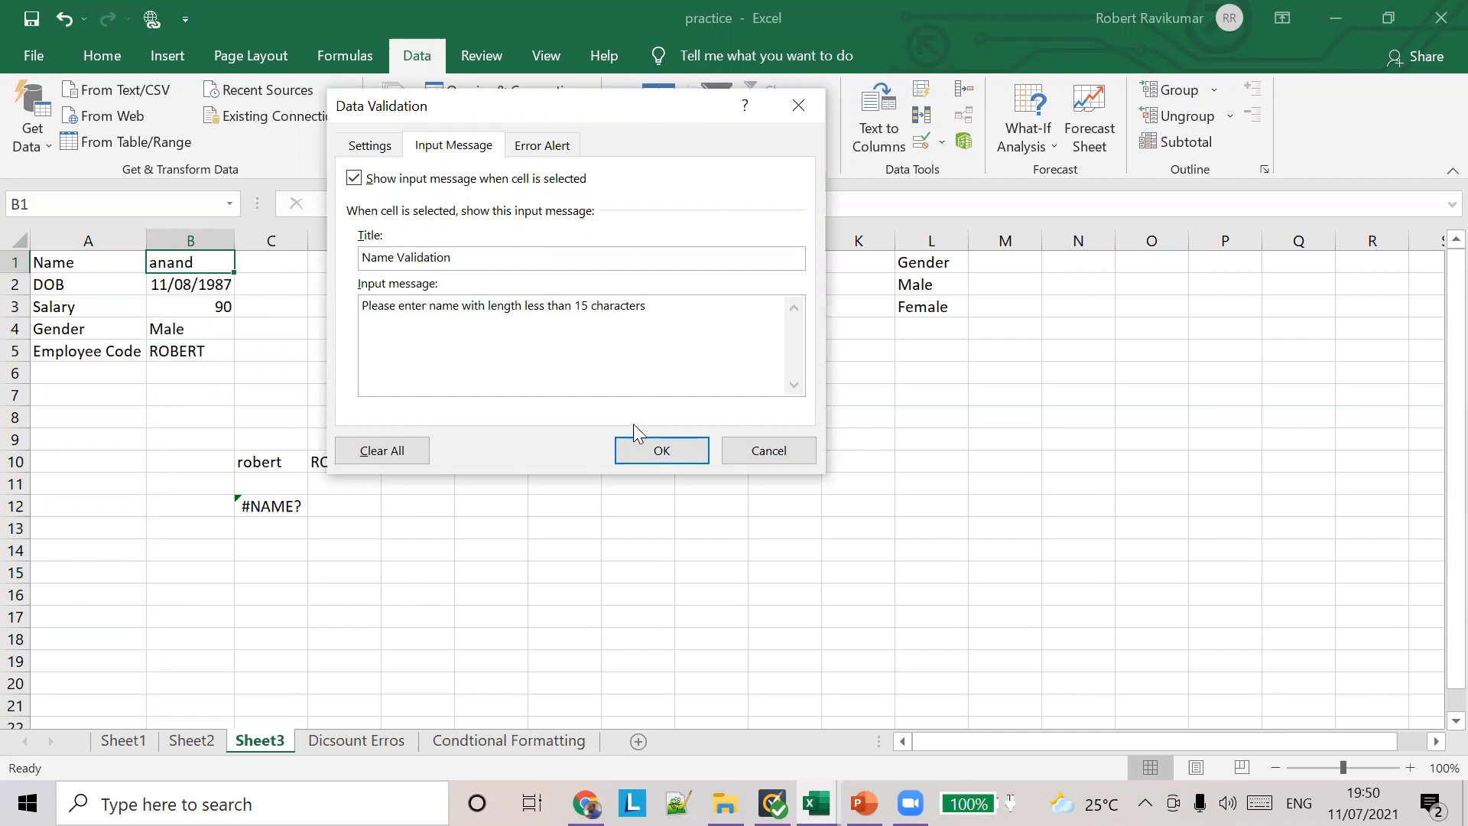
left_click(659, 451)
left_click(494, 328)
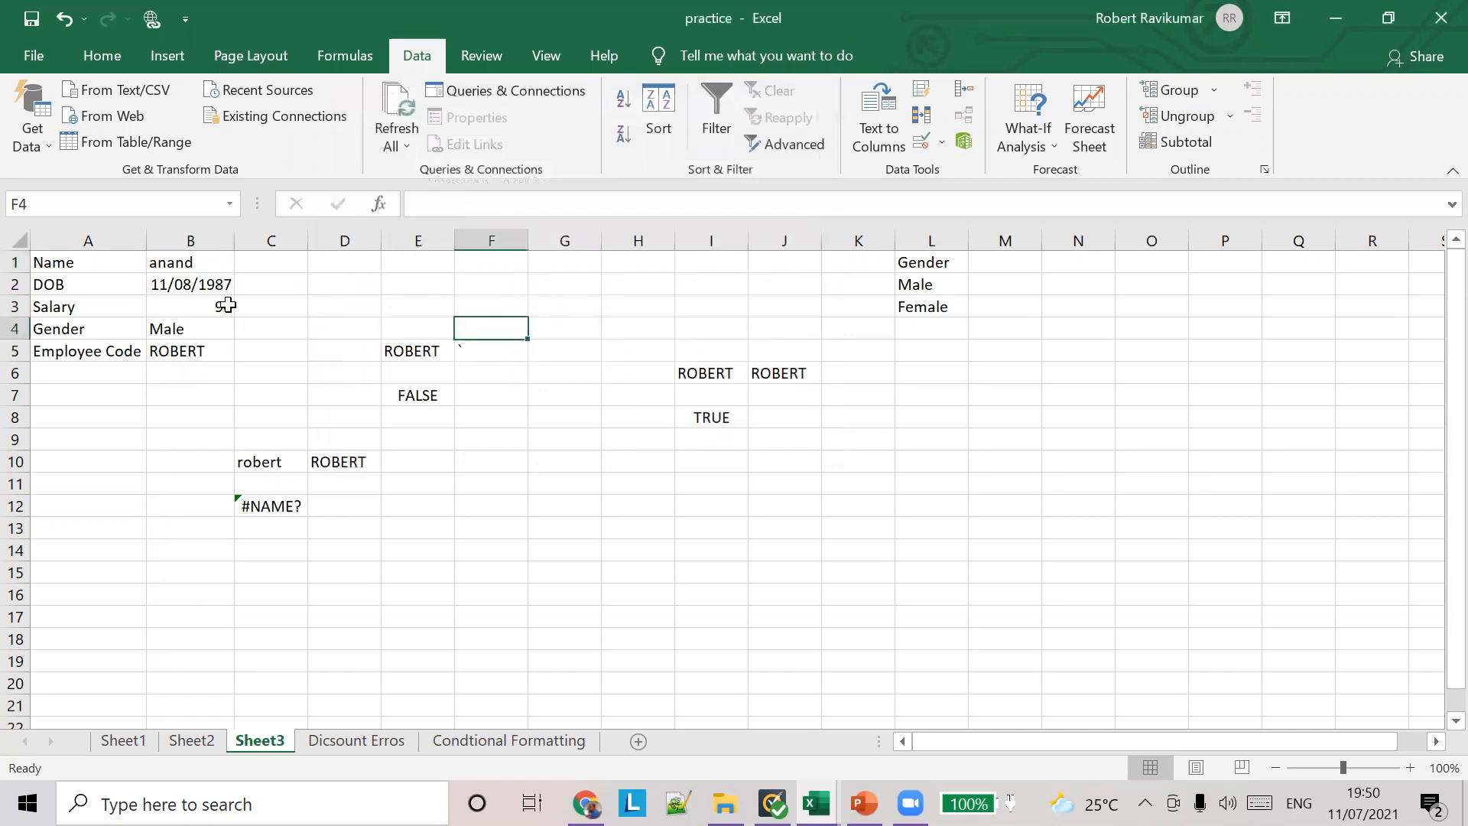
left_click(211, 269)
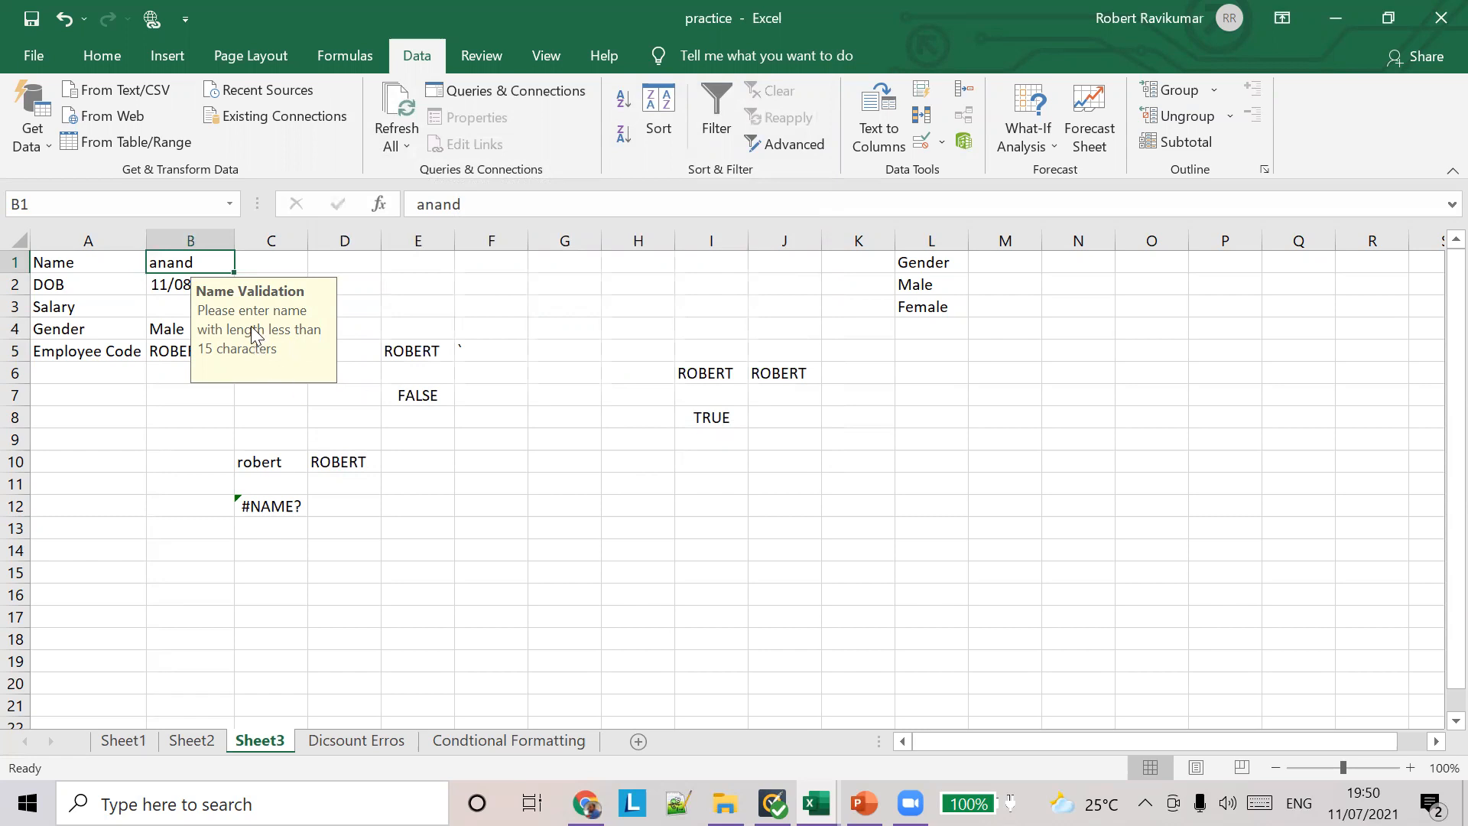
Step: Title the data validation input message for DOB cell B2 "date of birth"
left_click(171, 283)
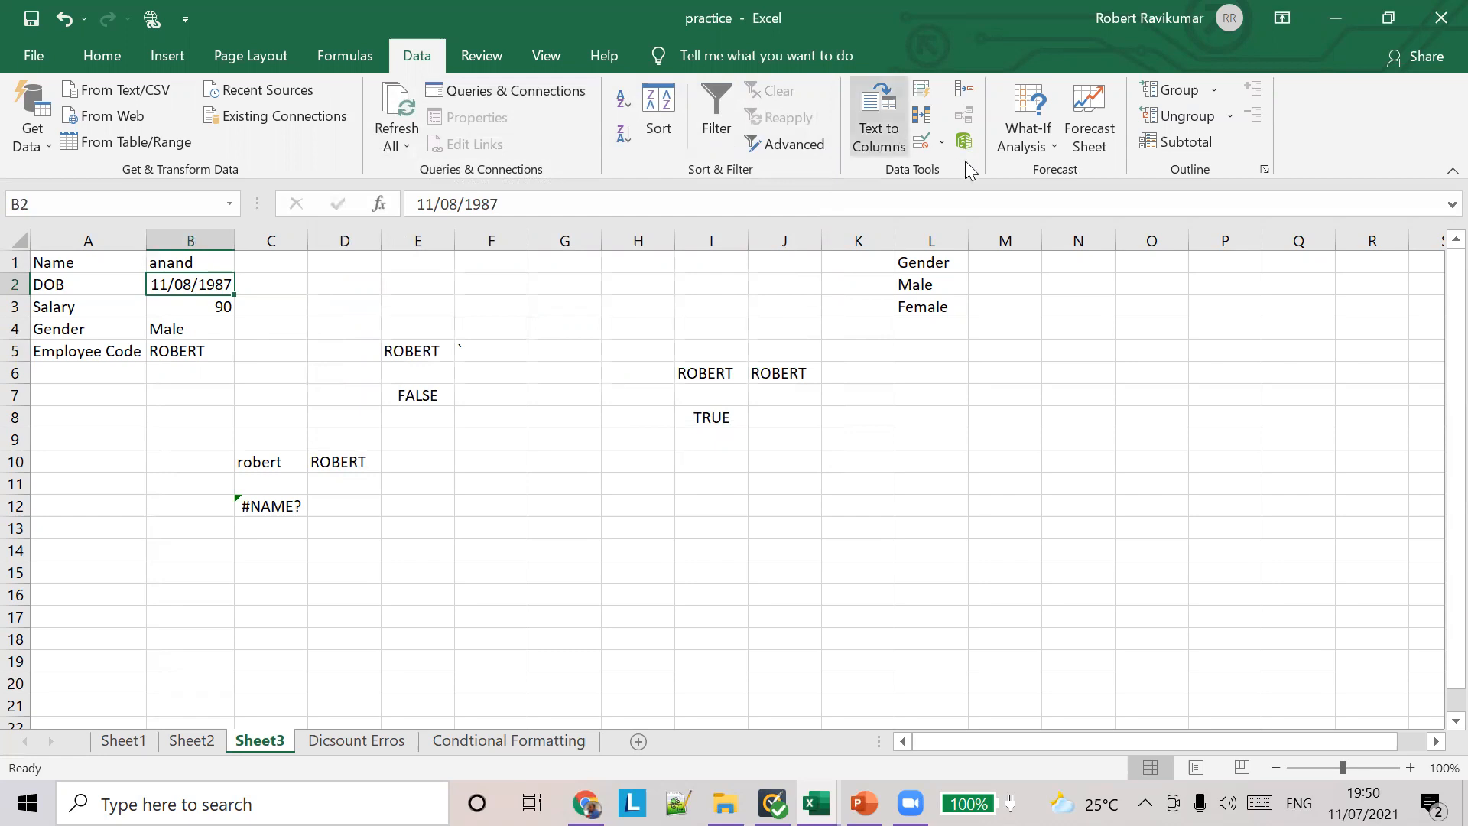
left_click(942, 142)
left_click(965, 182)
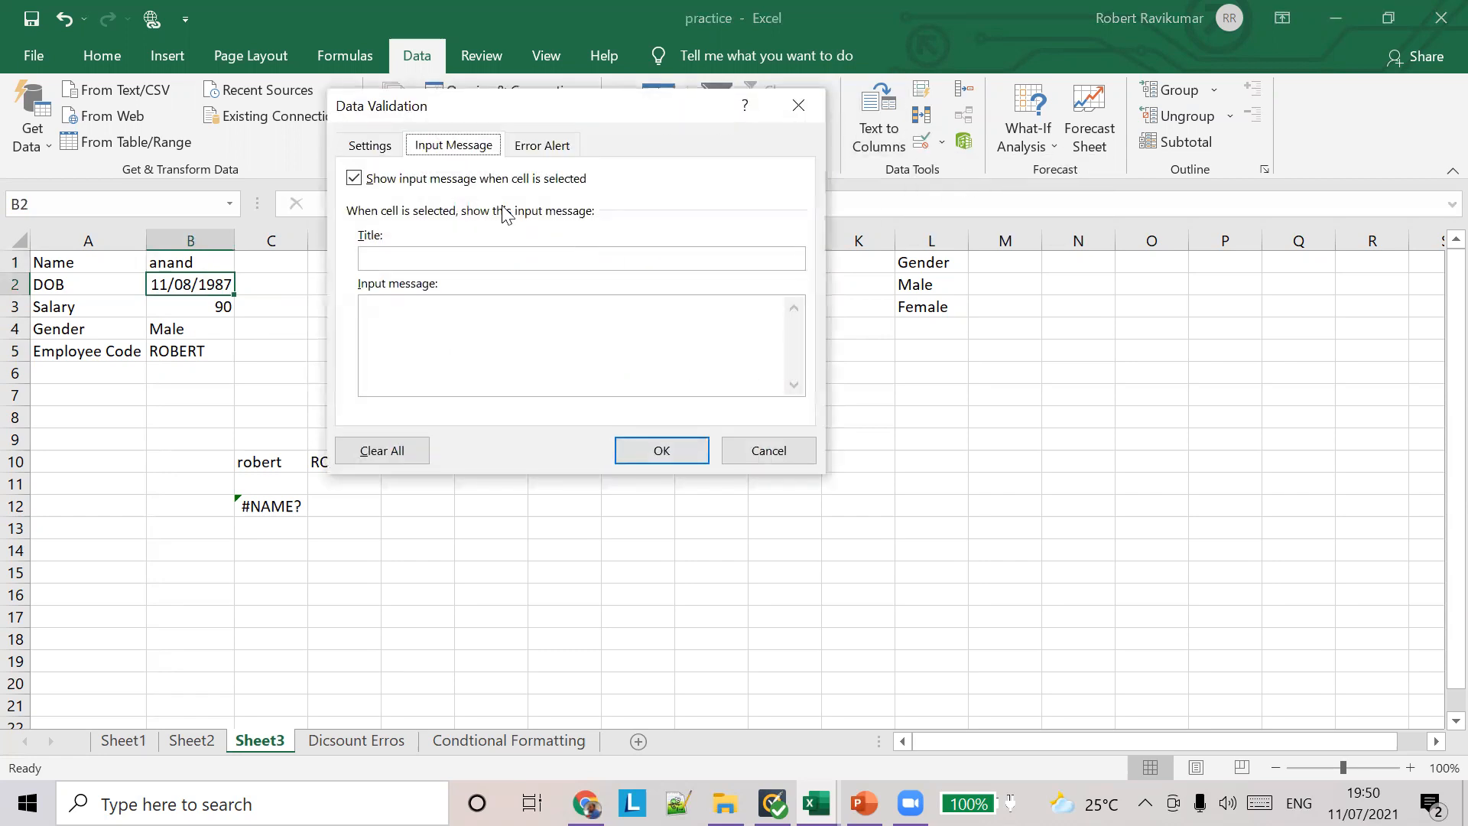
left_click(434, 252)
type("date of birth")
key("Tab")
Step: Set B2's input message to "The date of birth should be less than the current date" and apply it
type("The ")
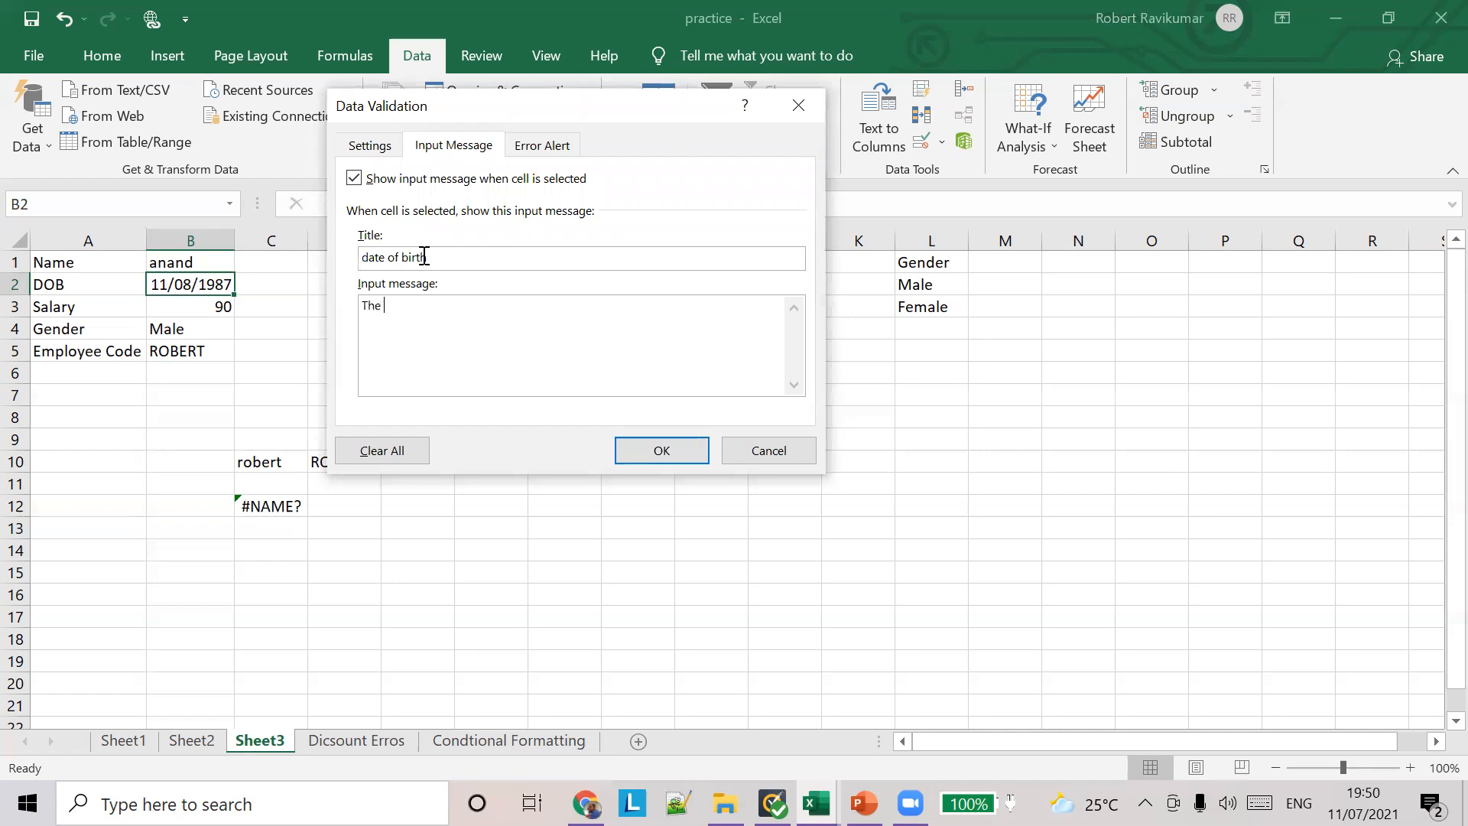
type("date of birth should be less than the current date")
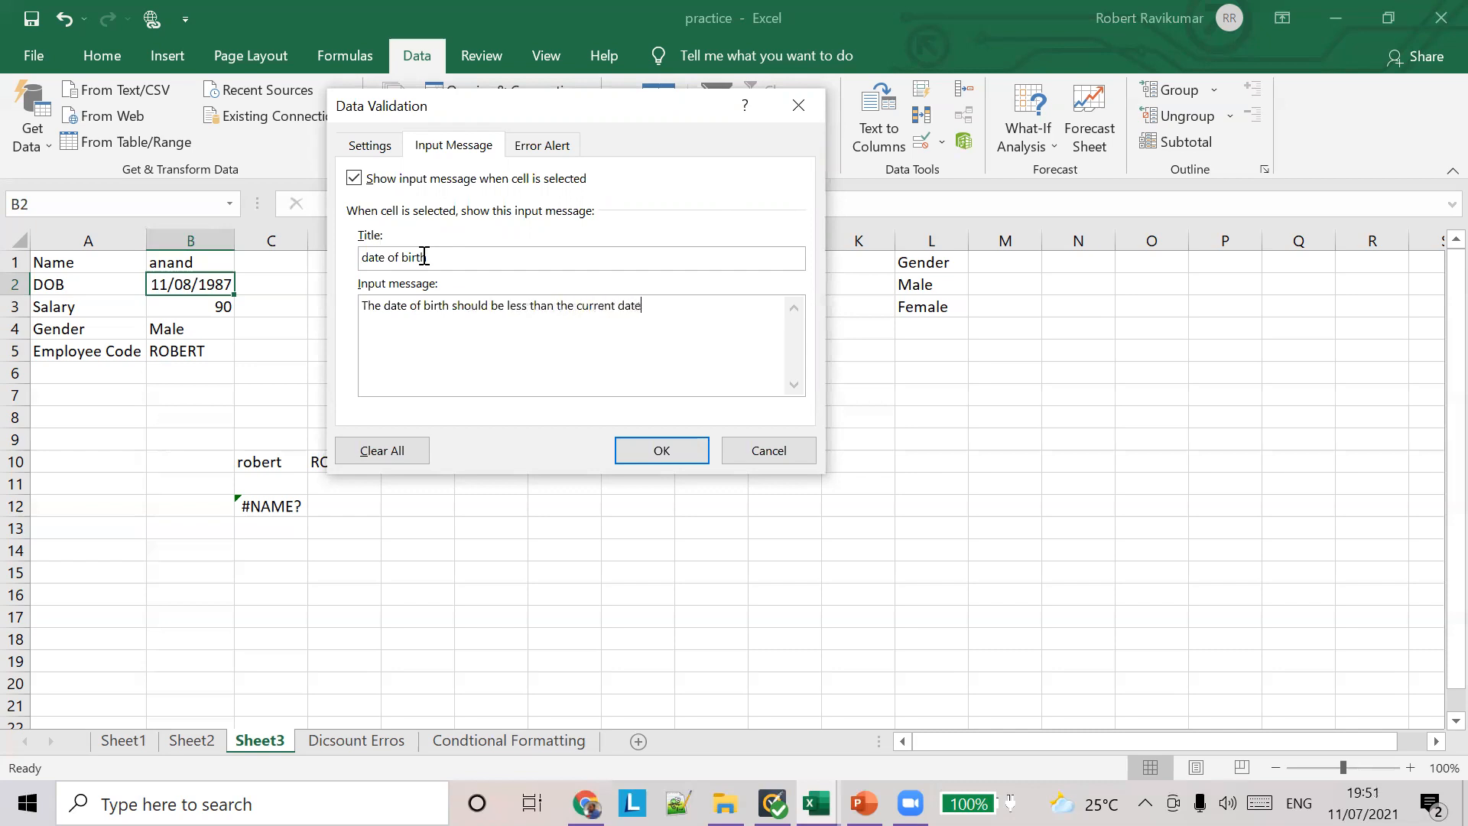
left_click(659, 455)
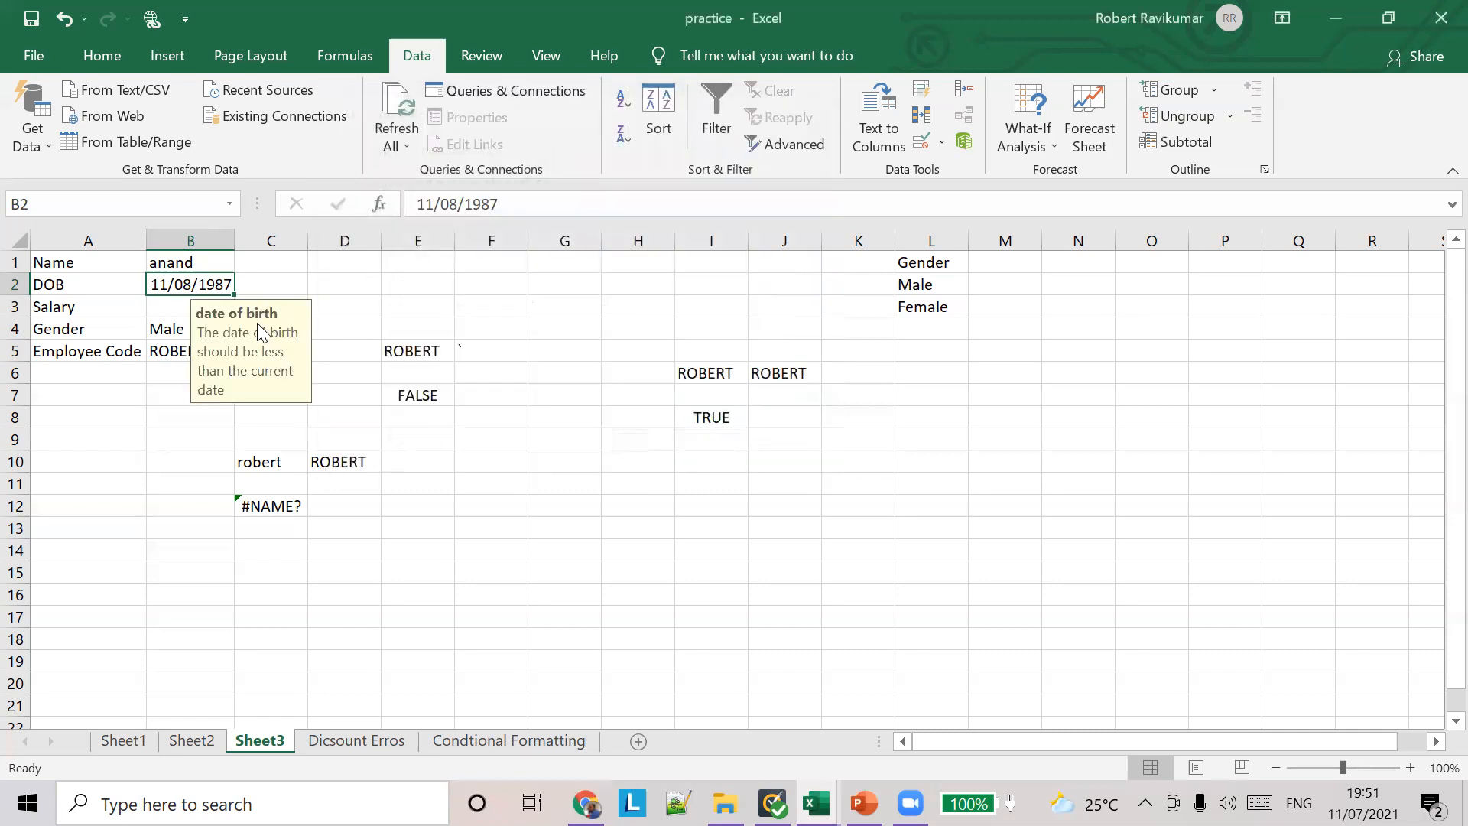
Step: Review the validation criteria, allowed data types and input message settings for gender cell B4, and close them without changes
left_click(163, 322)
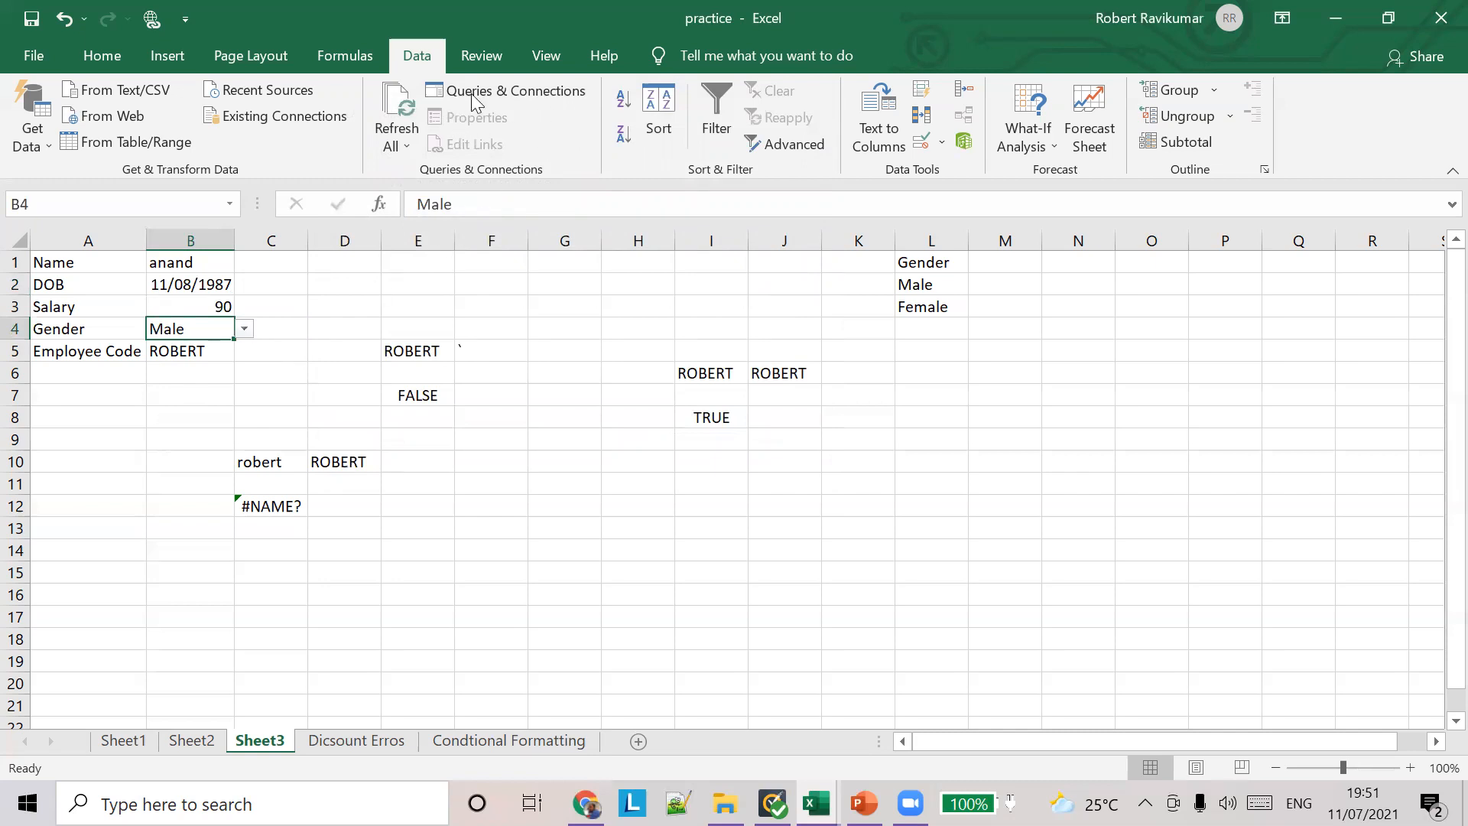
left_click(942, 141)
left_click(959, 175)
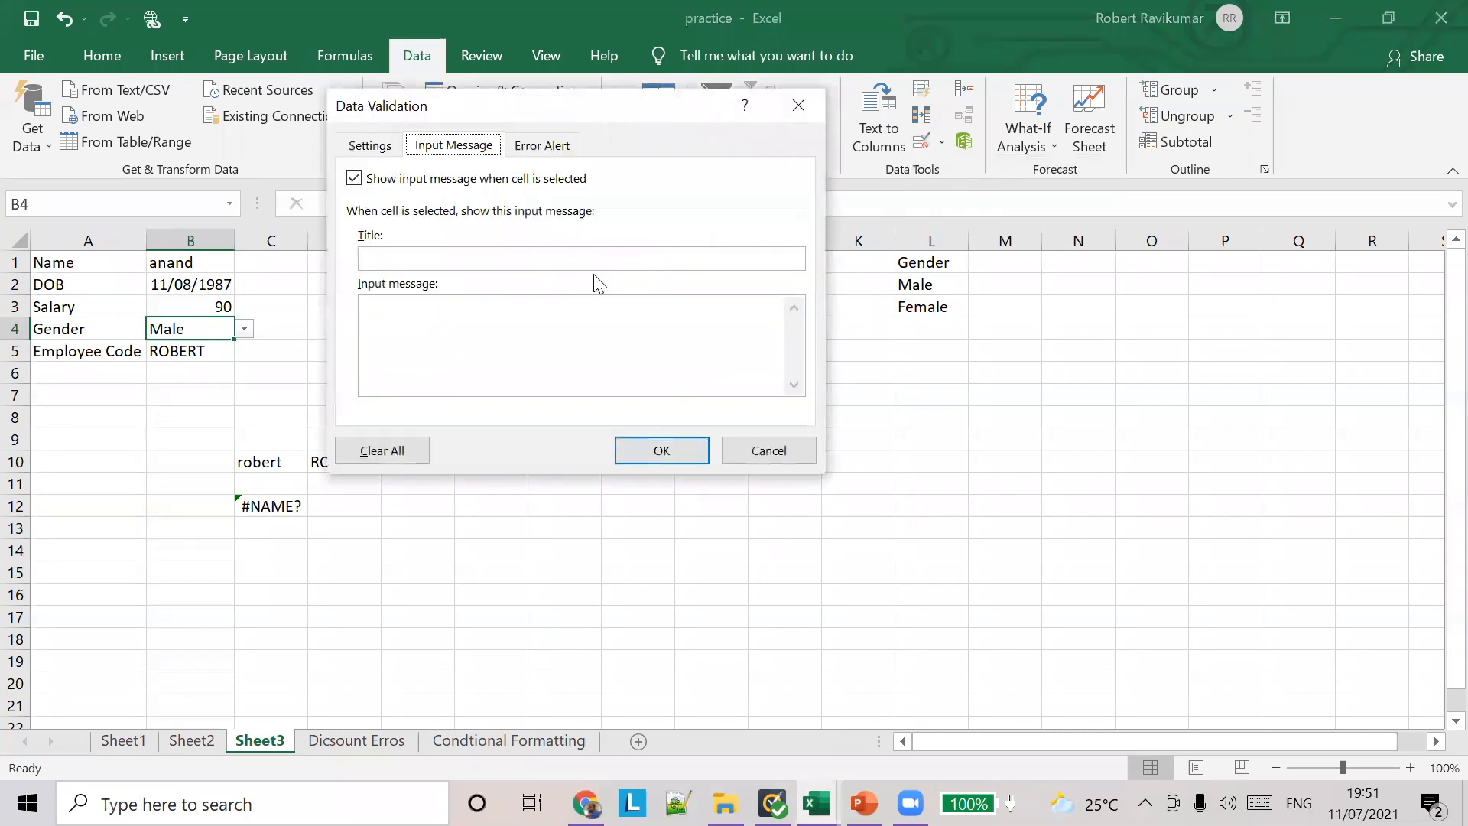
left_click(378, 145)
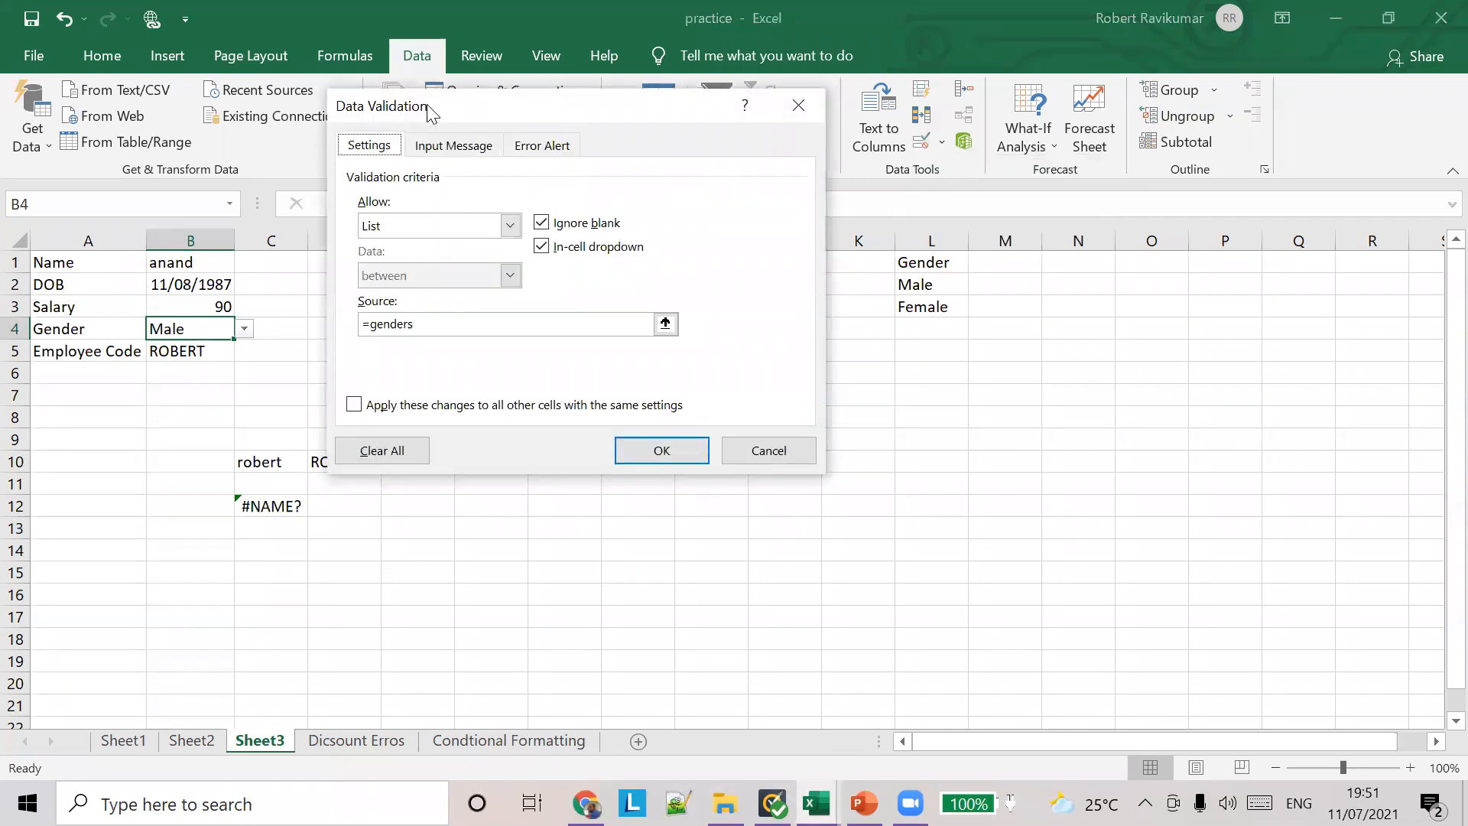
left_click_drag(428, 110, 634, 207)
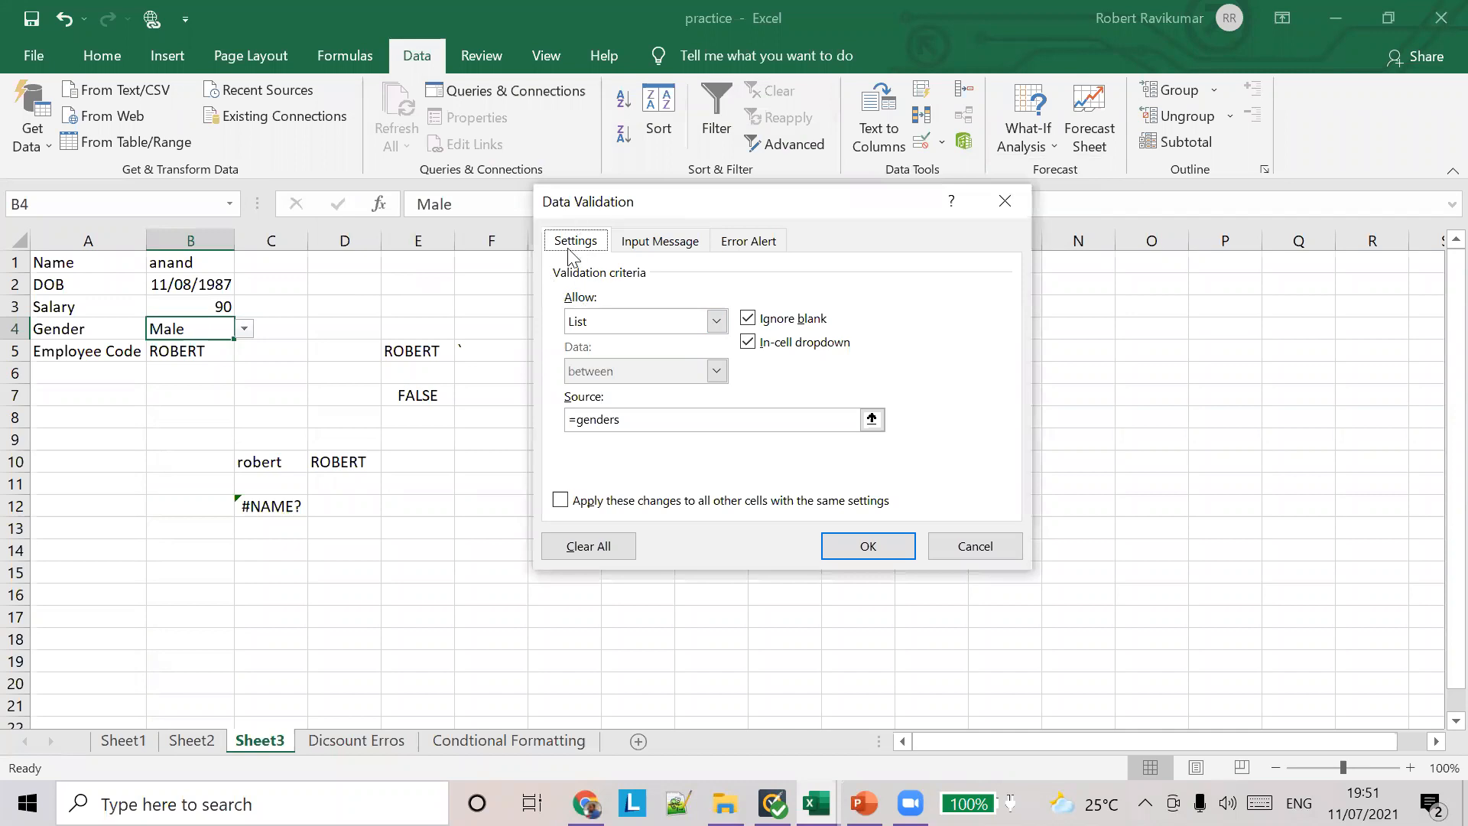
left_click(716, 321)
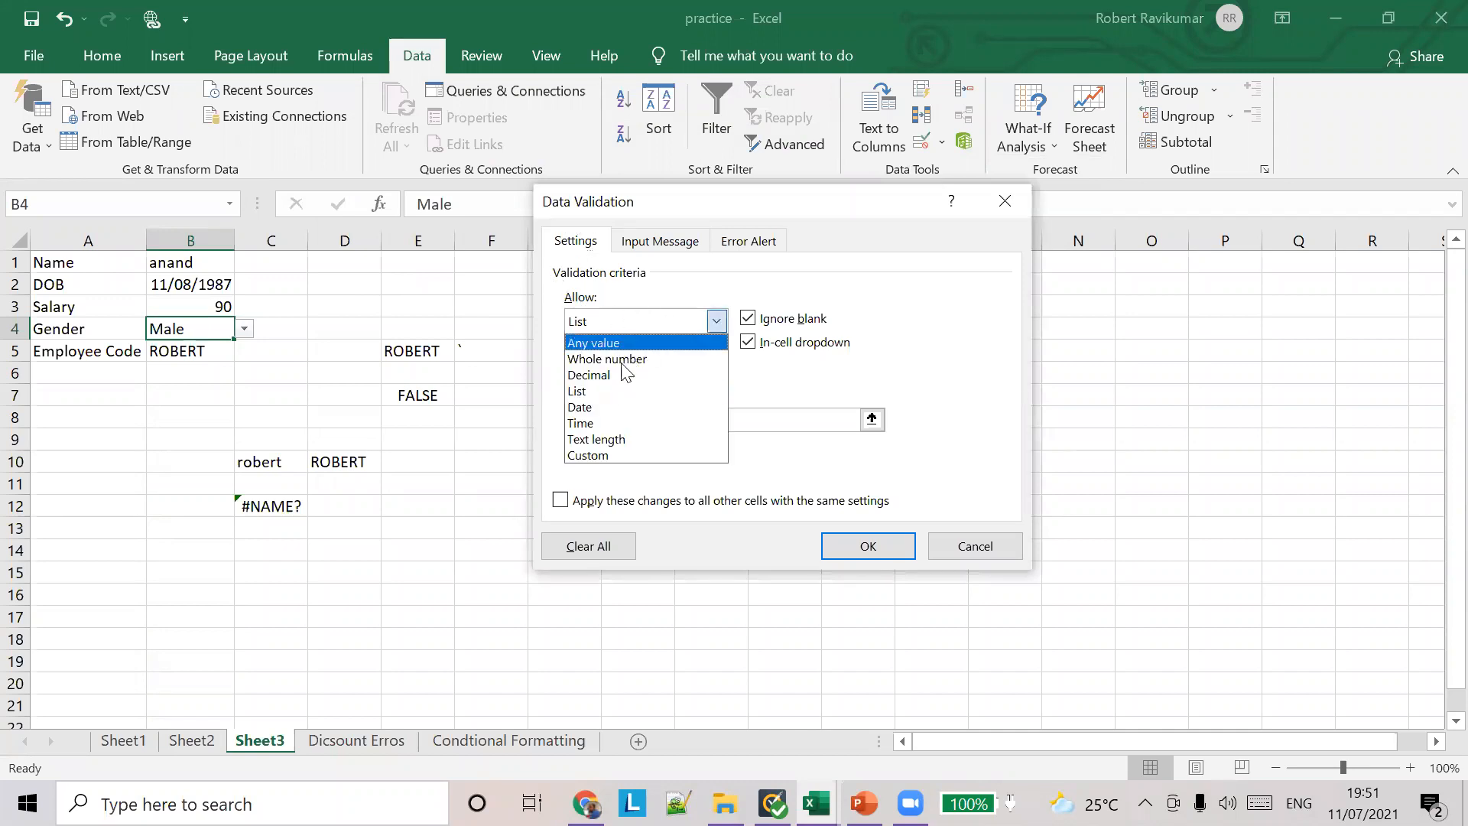
left_click(680, 237)
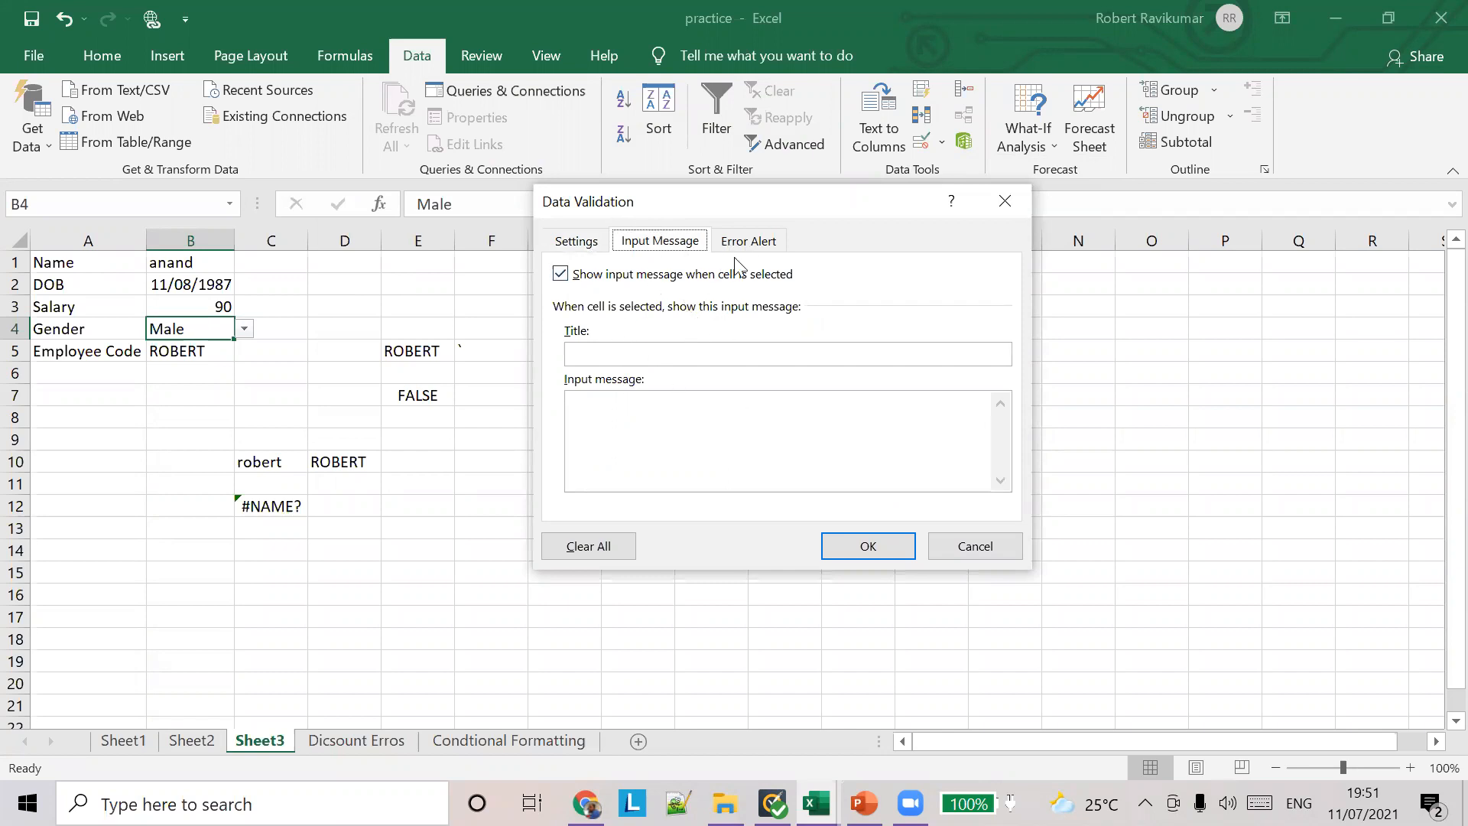
left_click(957, 546)
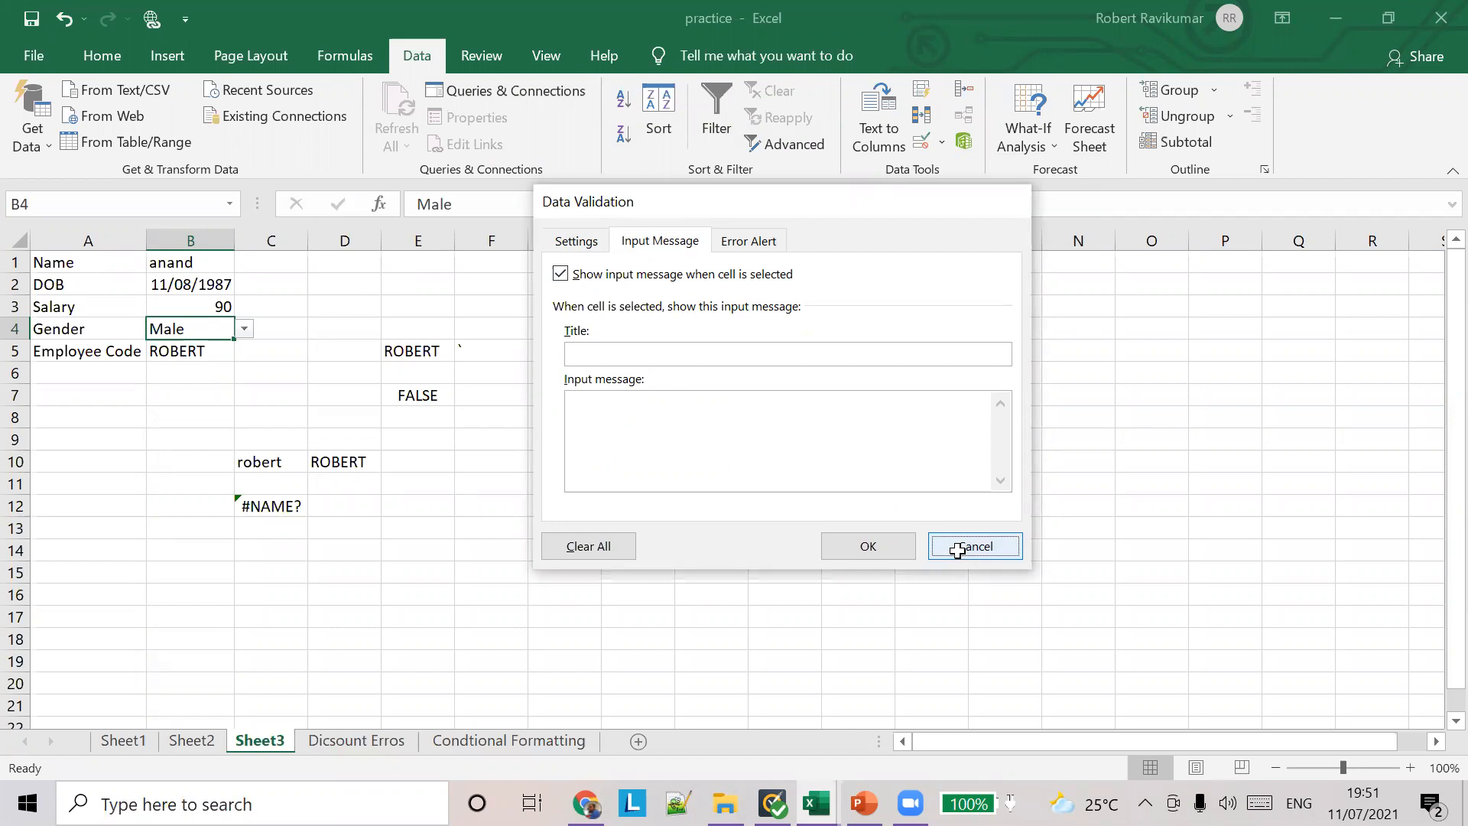
Step: Switch to PowerPoint to view the Data validation – Error Alert slide, and return to the practice workbook in Excel
left_click(864, 802)
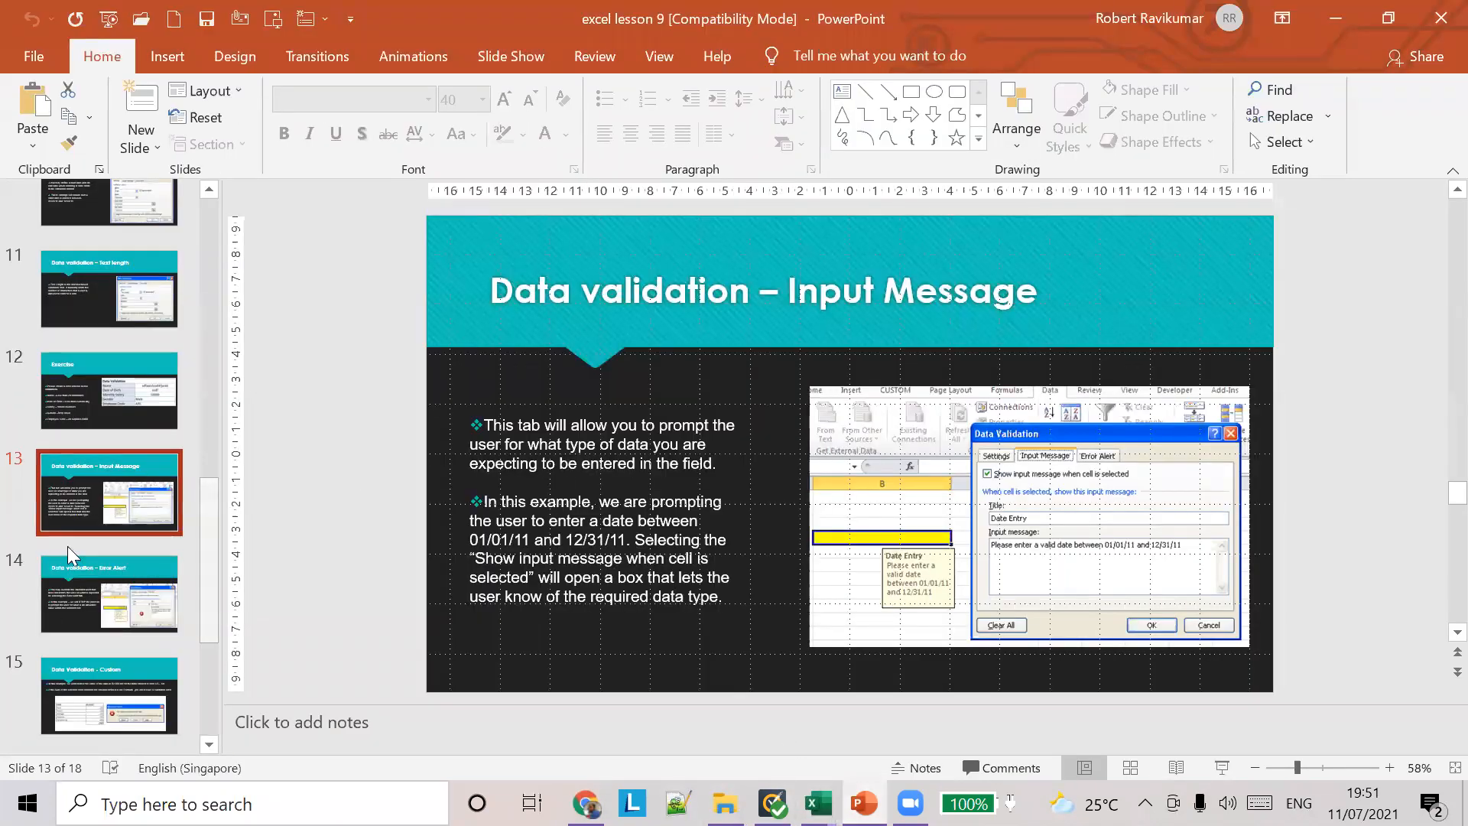
left_click(111, 593)
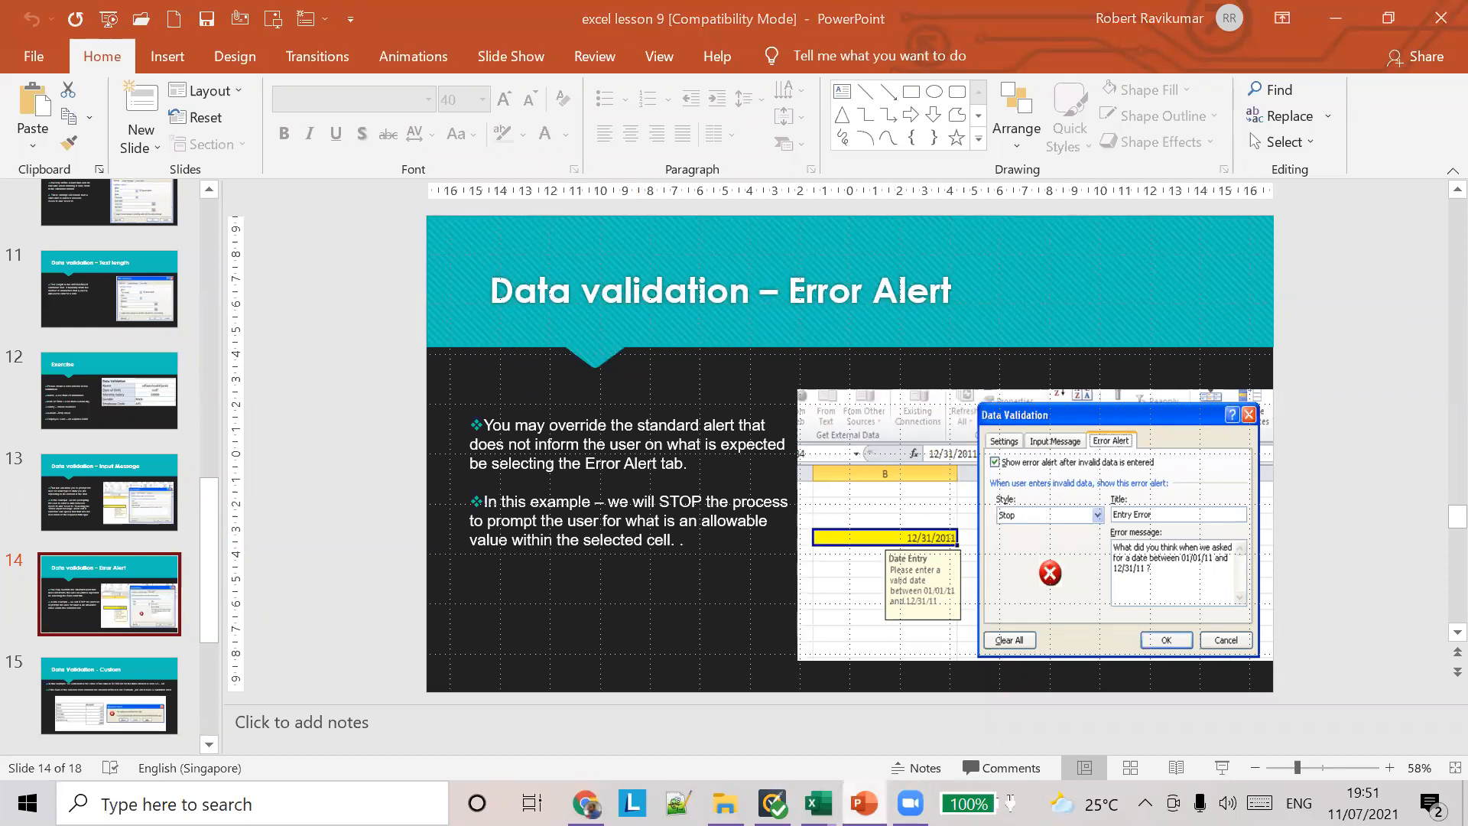
mouse_move(818, 801)
left_click(1026, 690)
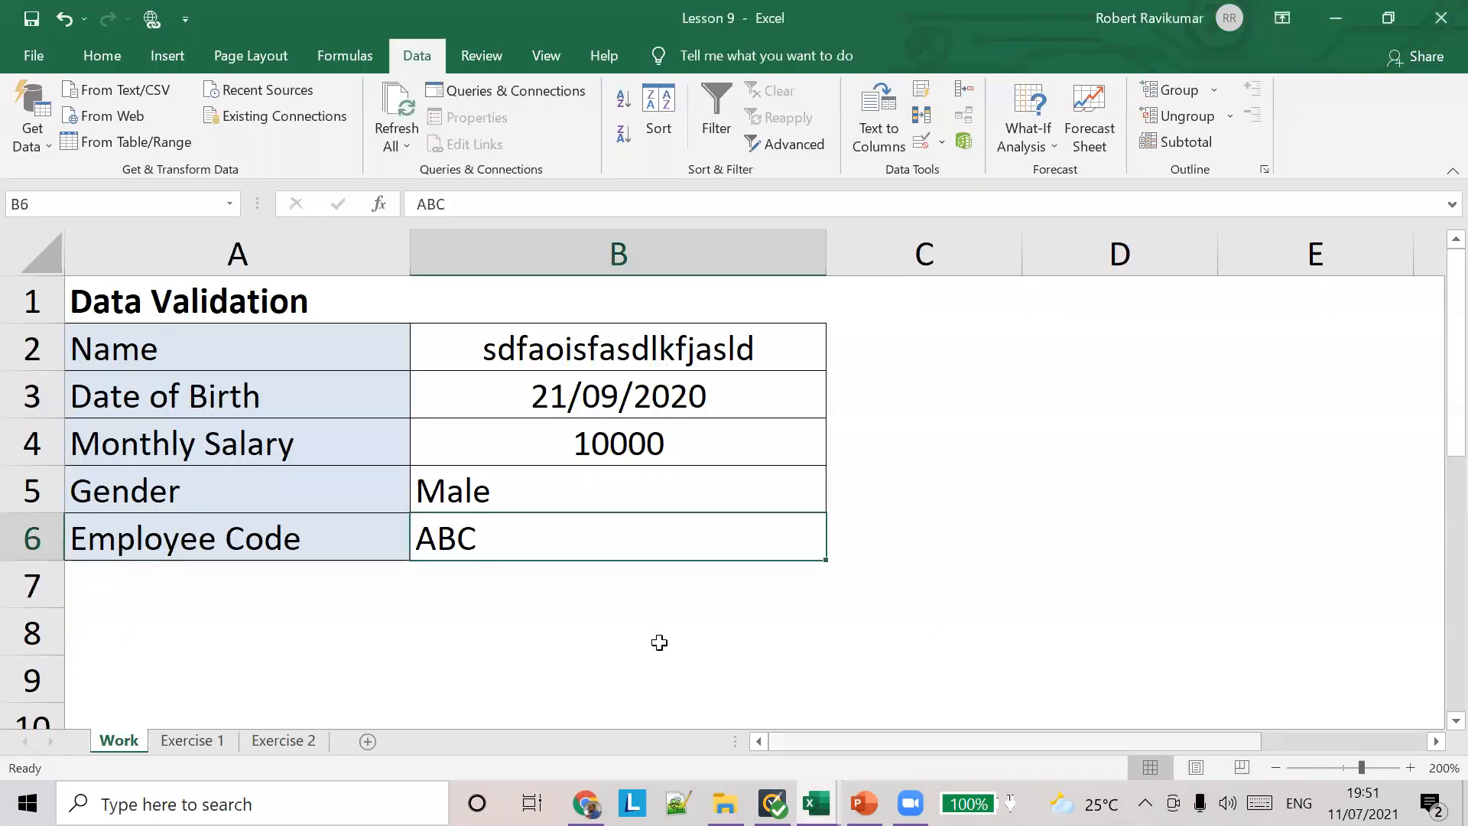
left_click(776, 705)
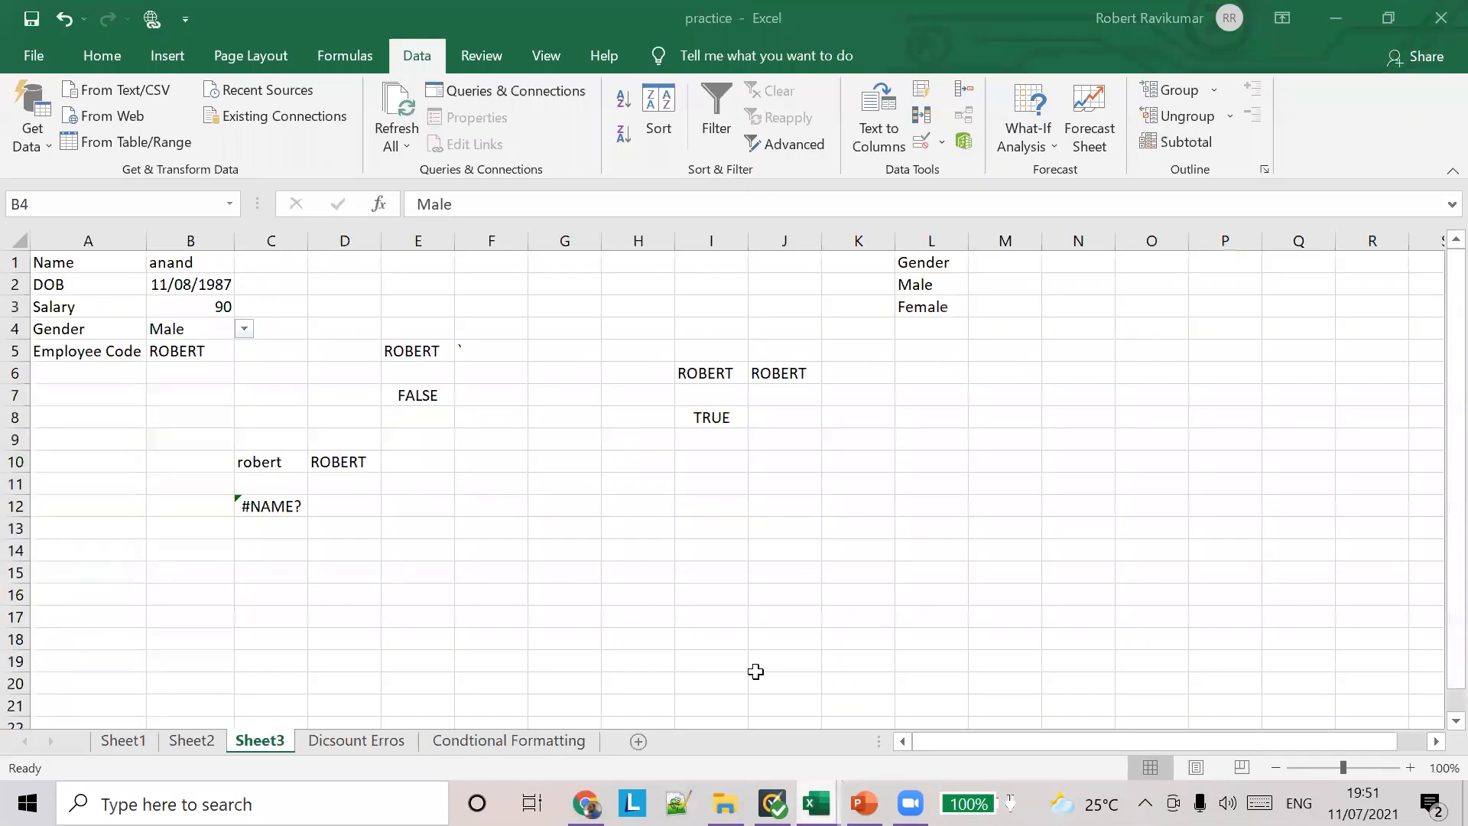
Step: Try to enter "asdfasd" as the gender in B4, and cancel the entry
type("asdfasd")
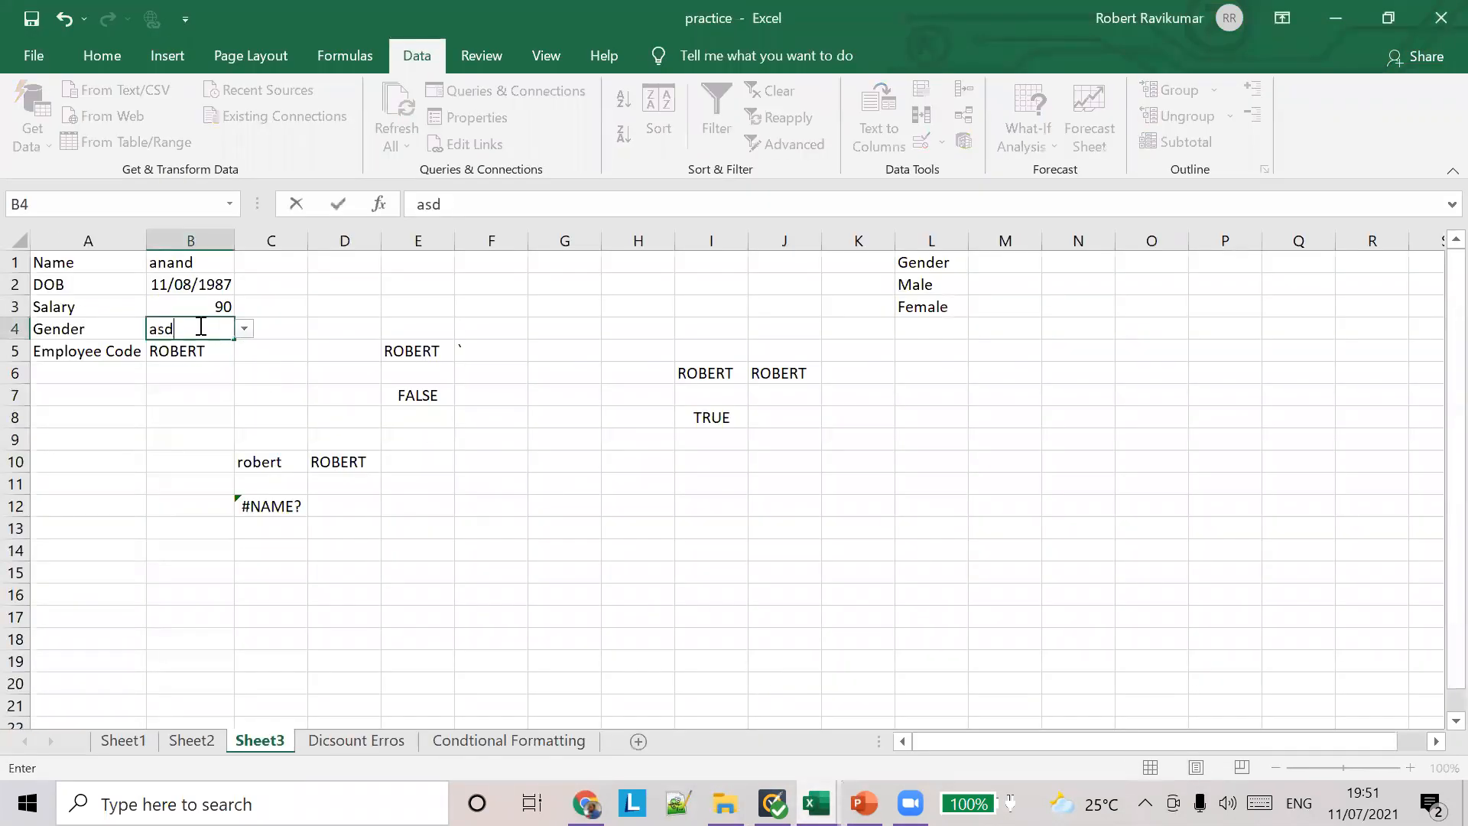
key("Return")
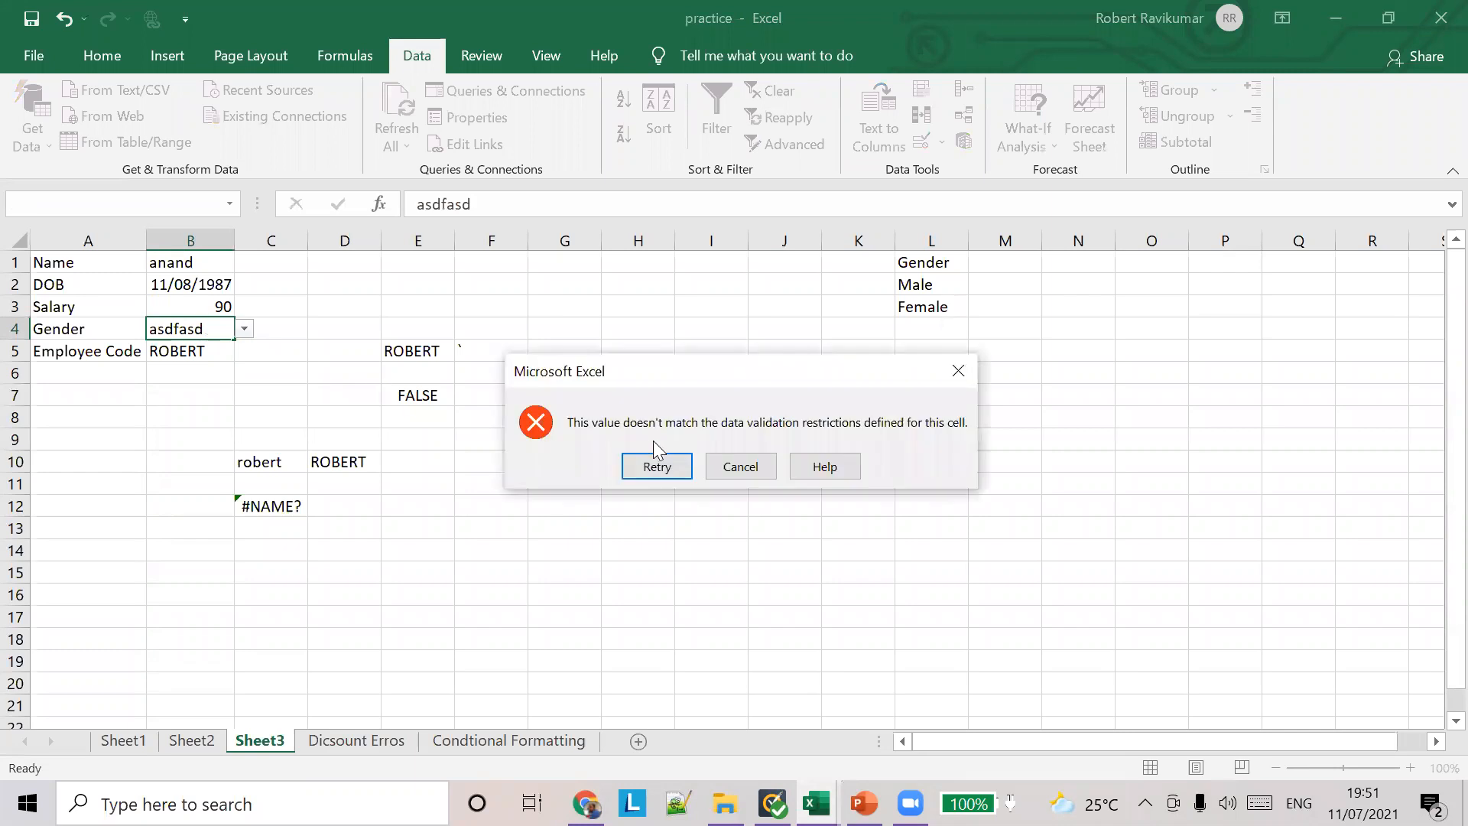
left_click(757, 468)
Step: Try to enter "asdfasd" as the employee code in B5, and cancel the entry
left_click(191, 352)
type("asdfa")
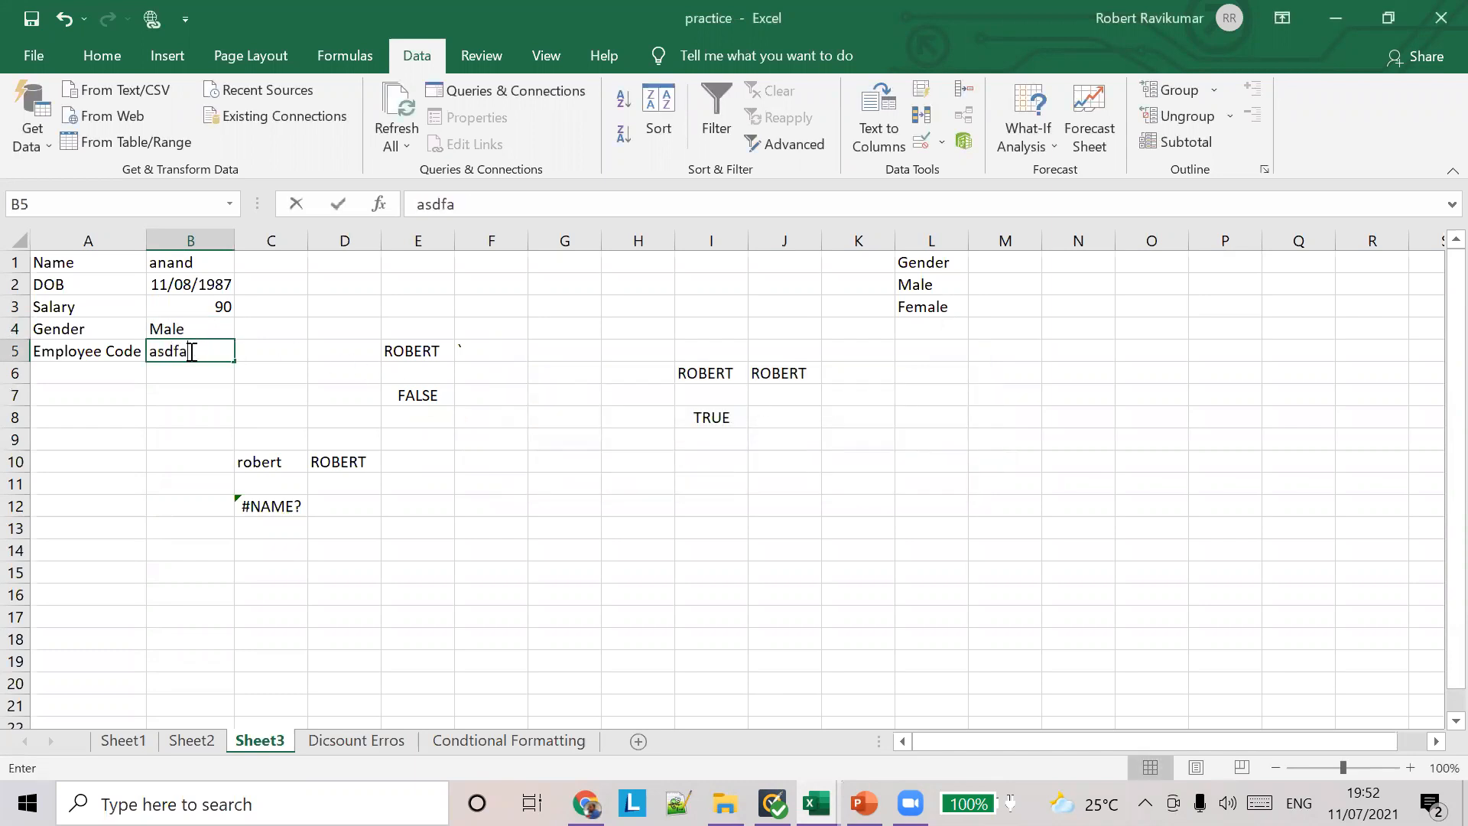
type("sd")
key("Return")
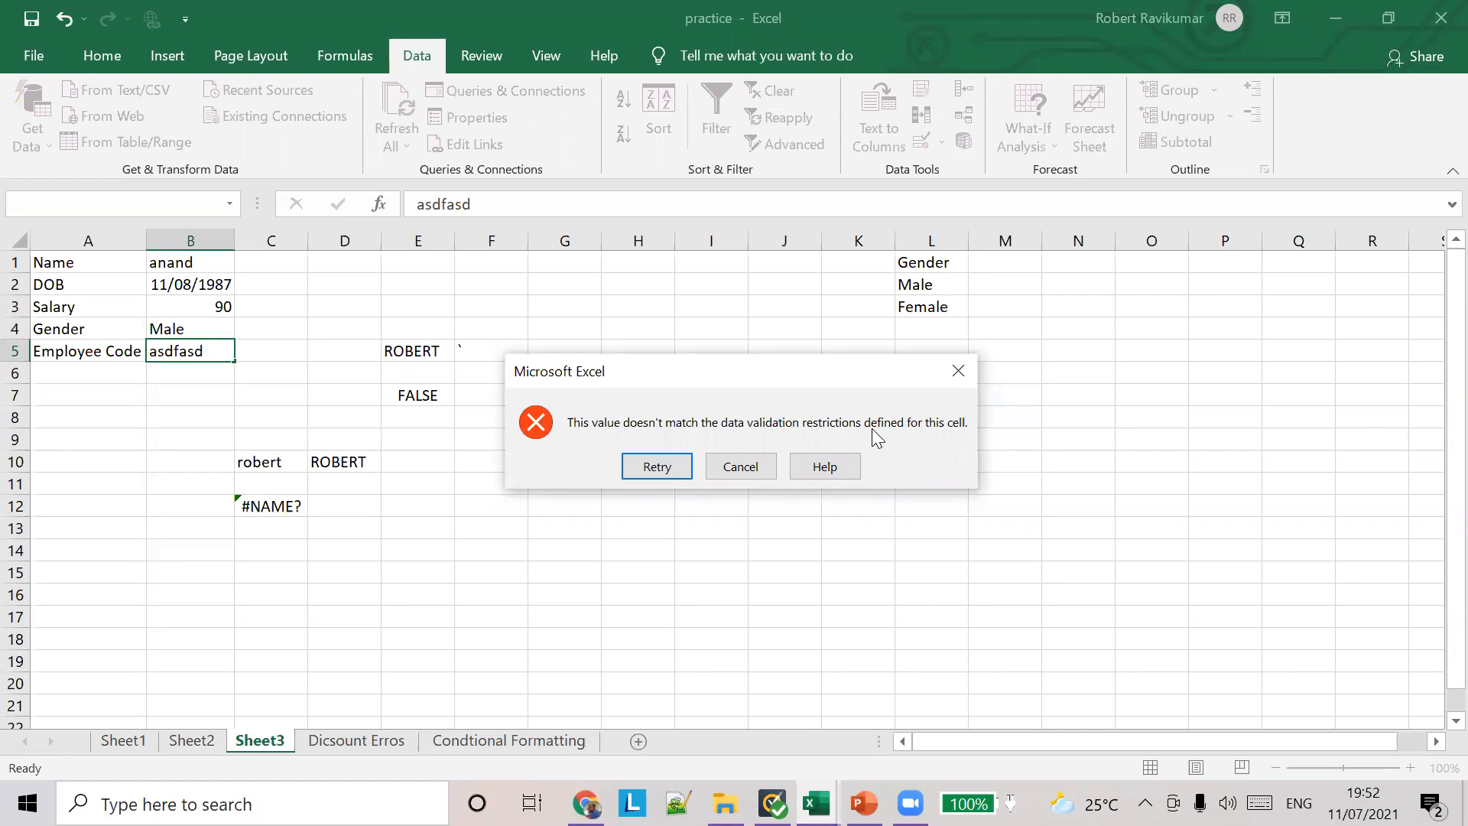
left_click(745, 463)
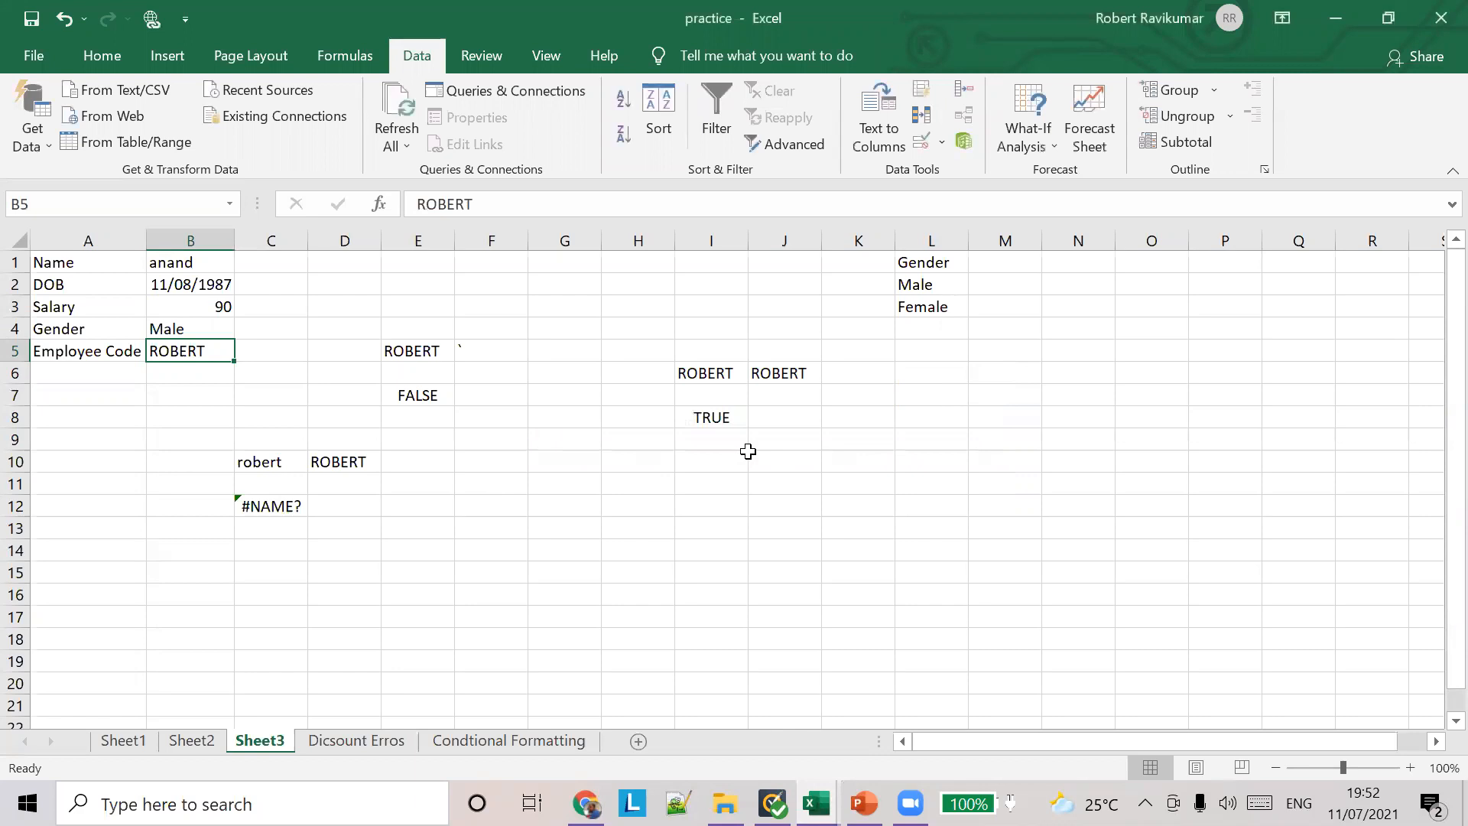
Step: Choose the Stop style for the data validation error alert on gender cell B4
left_click(222, 327)
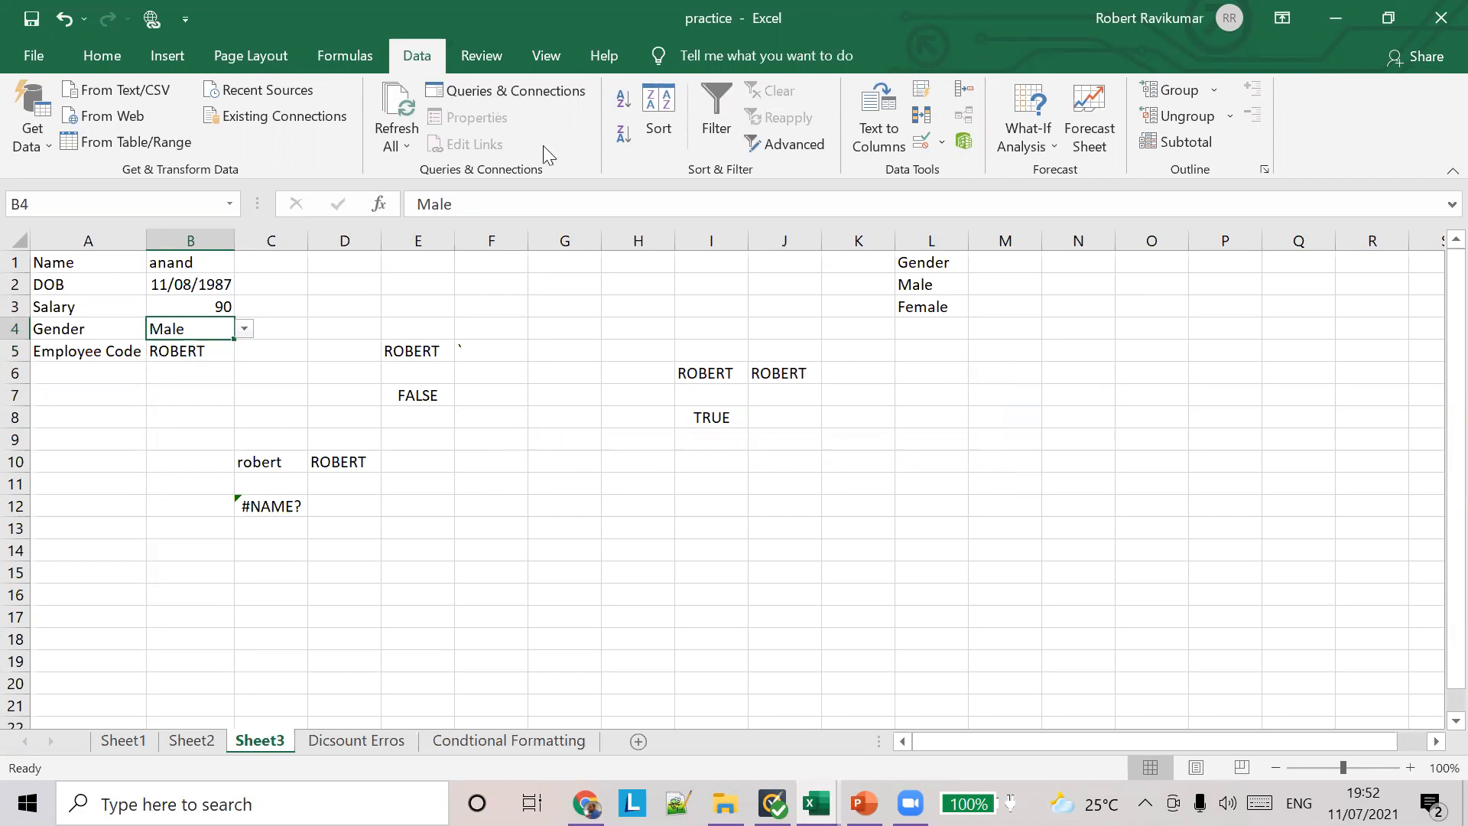
left_click(945, 141)
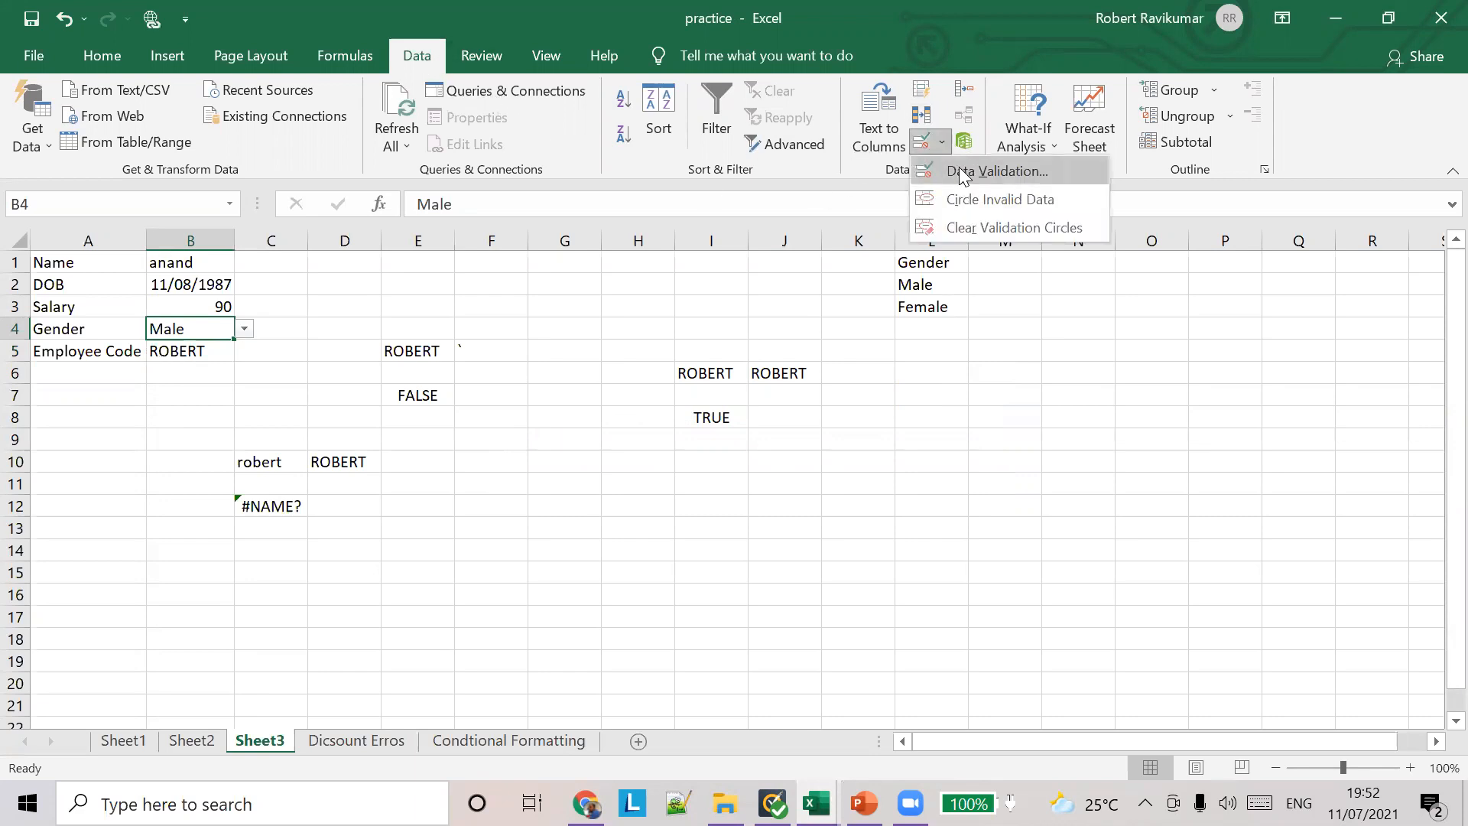
left_click(961, 171)
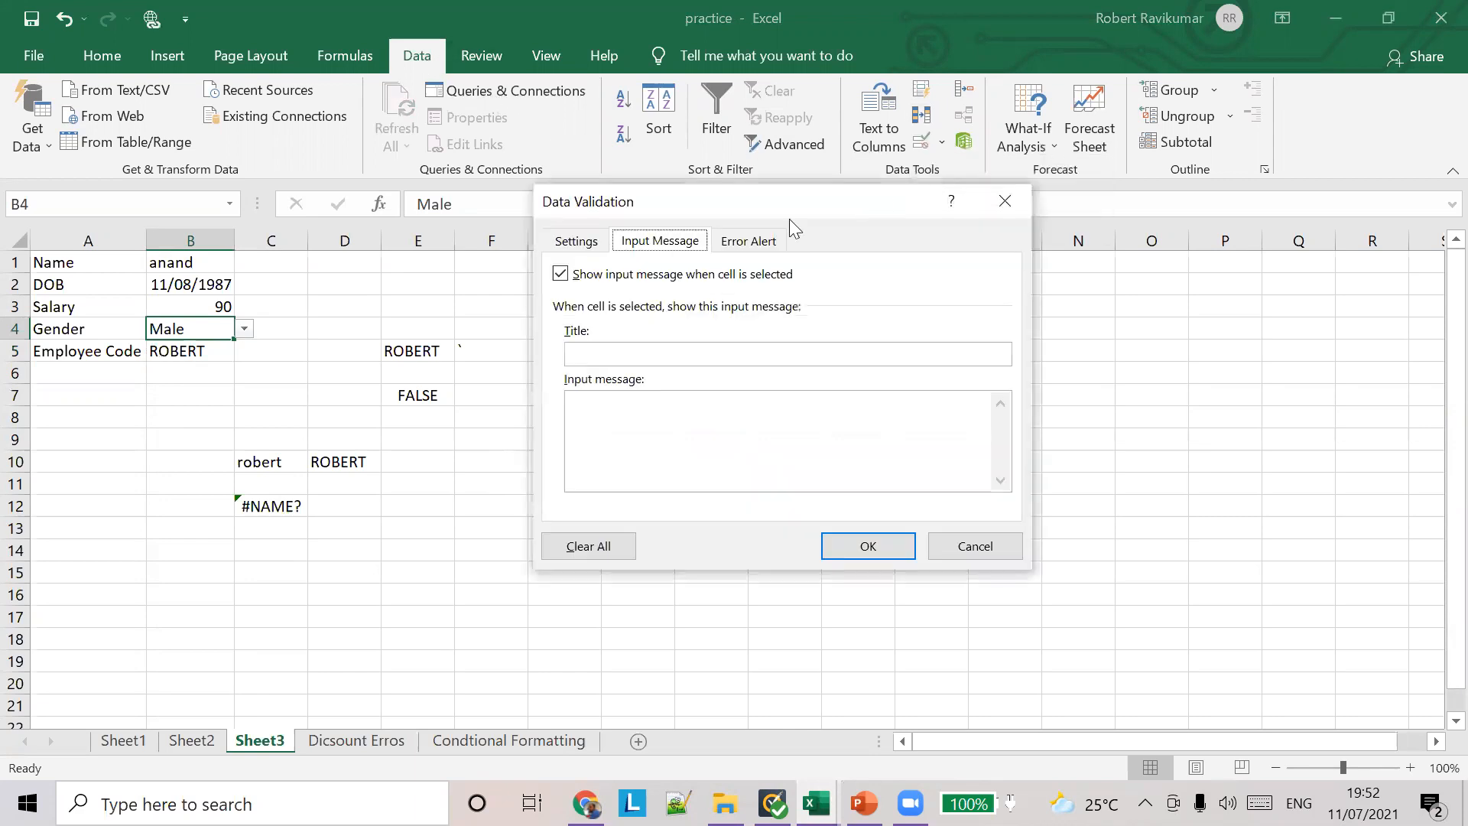
left_click(749, 244)
left_click(743, 356)
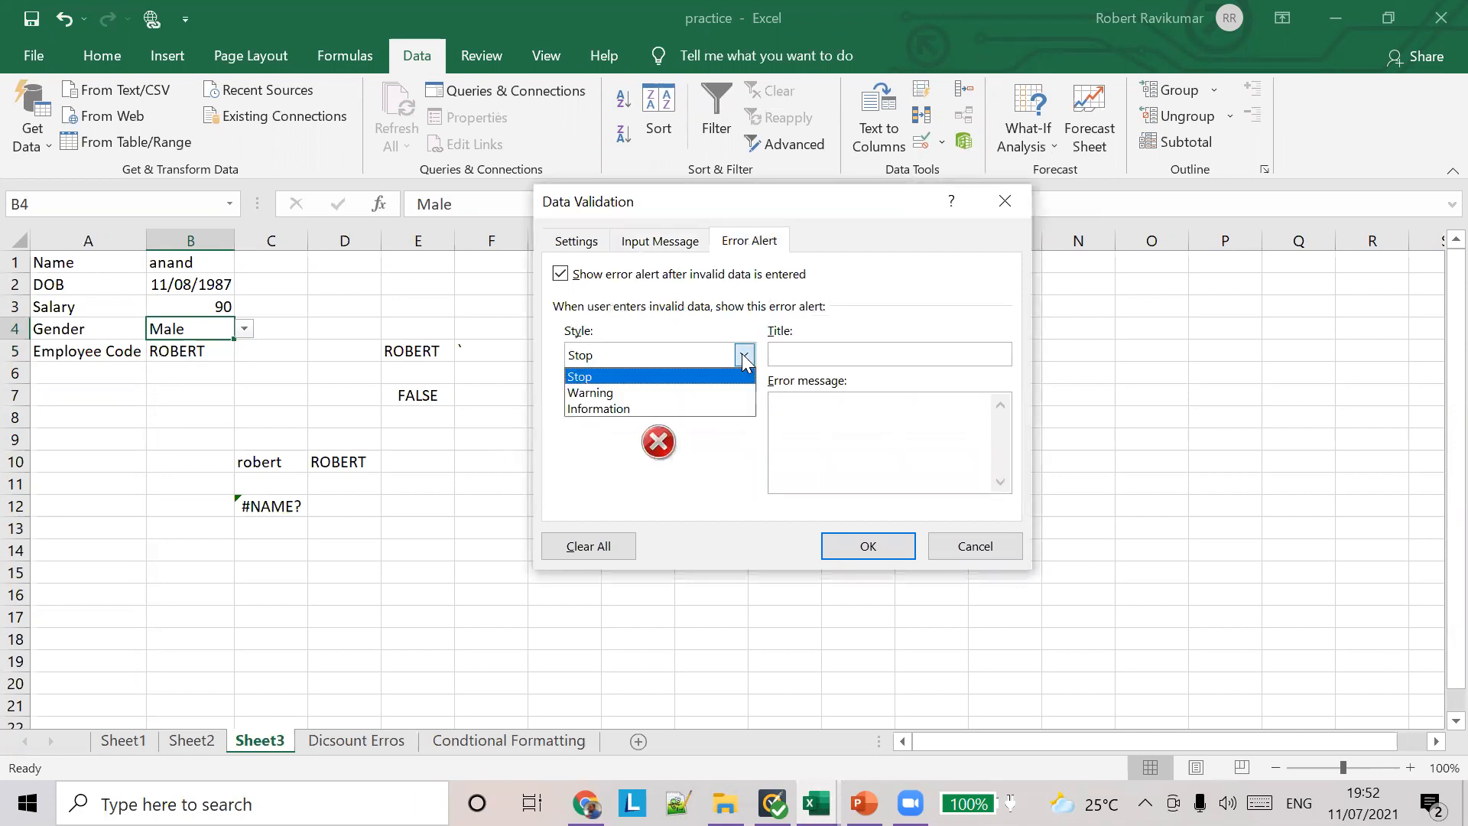
left_click(717, 375)
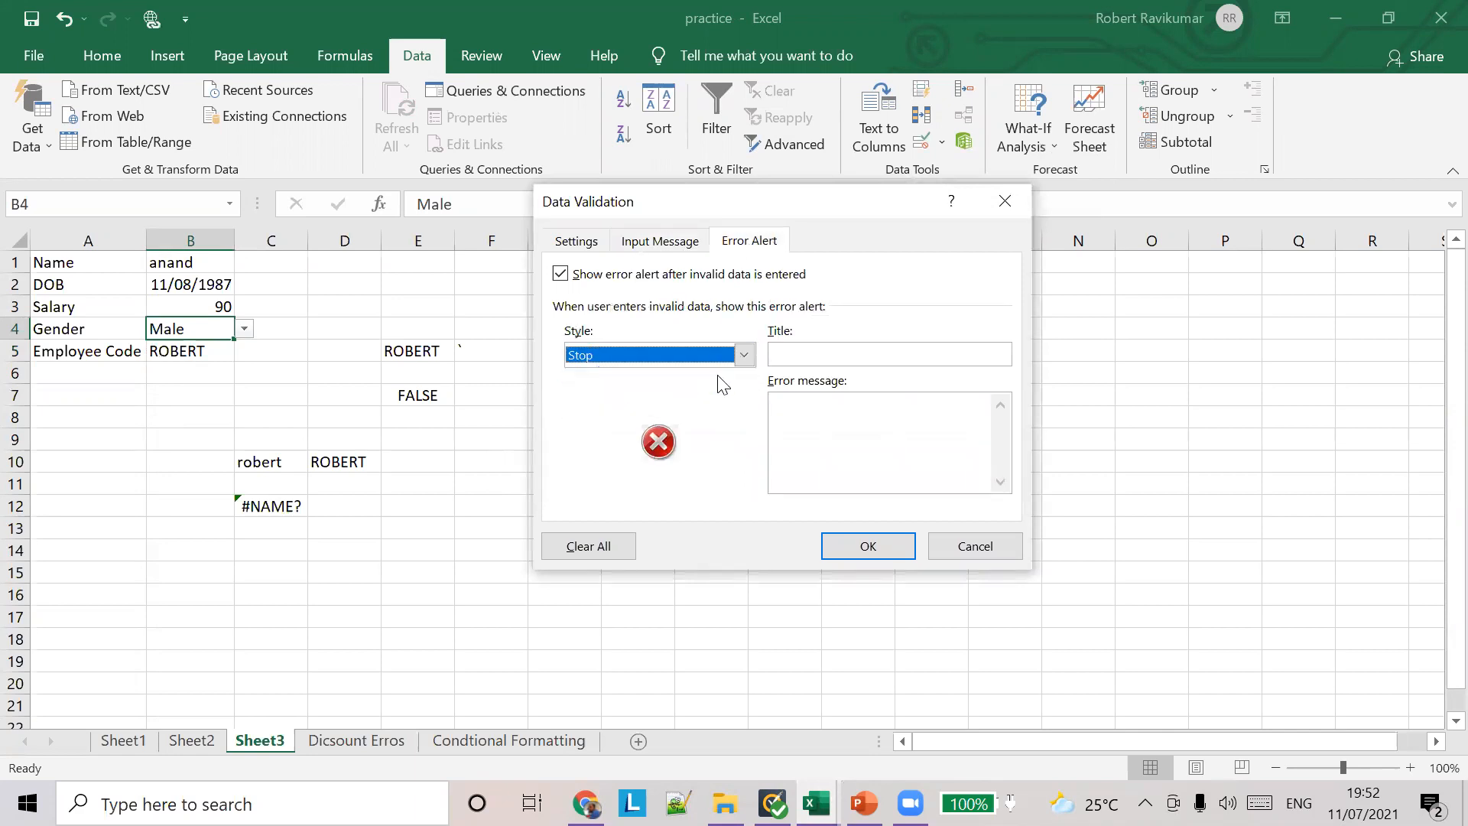
Step: Set the title of the gender cell's error alert to "Gende Invalid"
left_click(799, 352)
type("Gende Invali")
Step: Set the gender cell's error message to "Please enter a valid gender which is male or female." and apply the validation
key("Tab")
type("Please eneter")
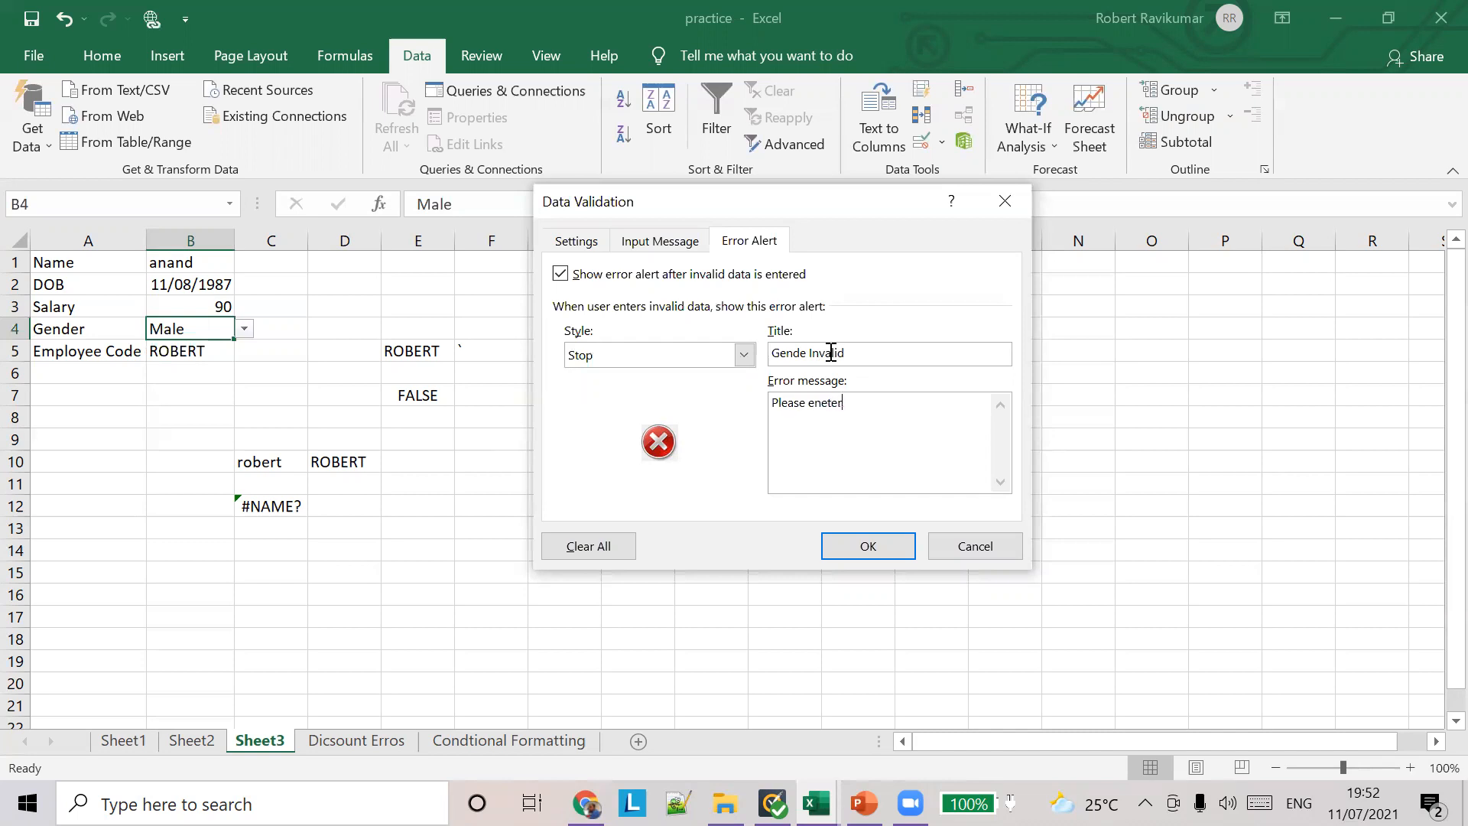
type("ter a vliad")
key("BackSpace")
key("BackSpace")
key("BackSpace")
key("BackSpace")
key("BackSpace")
type("alid gender which is m")
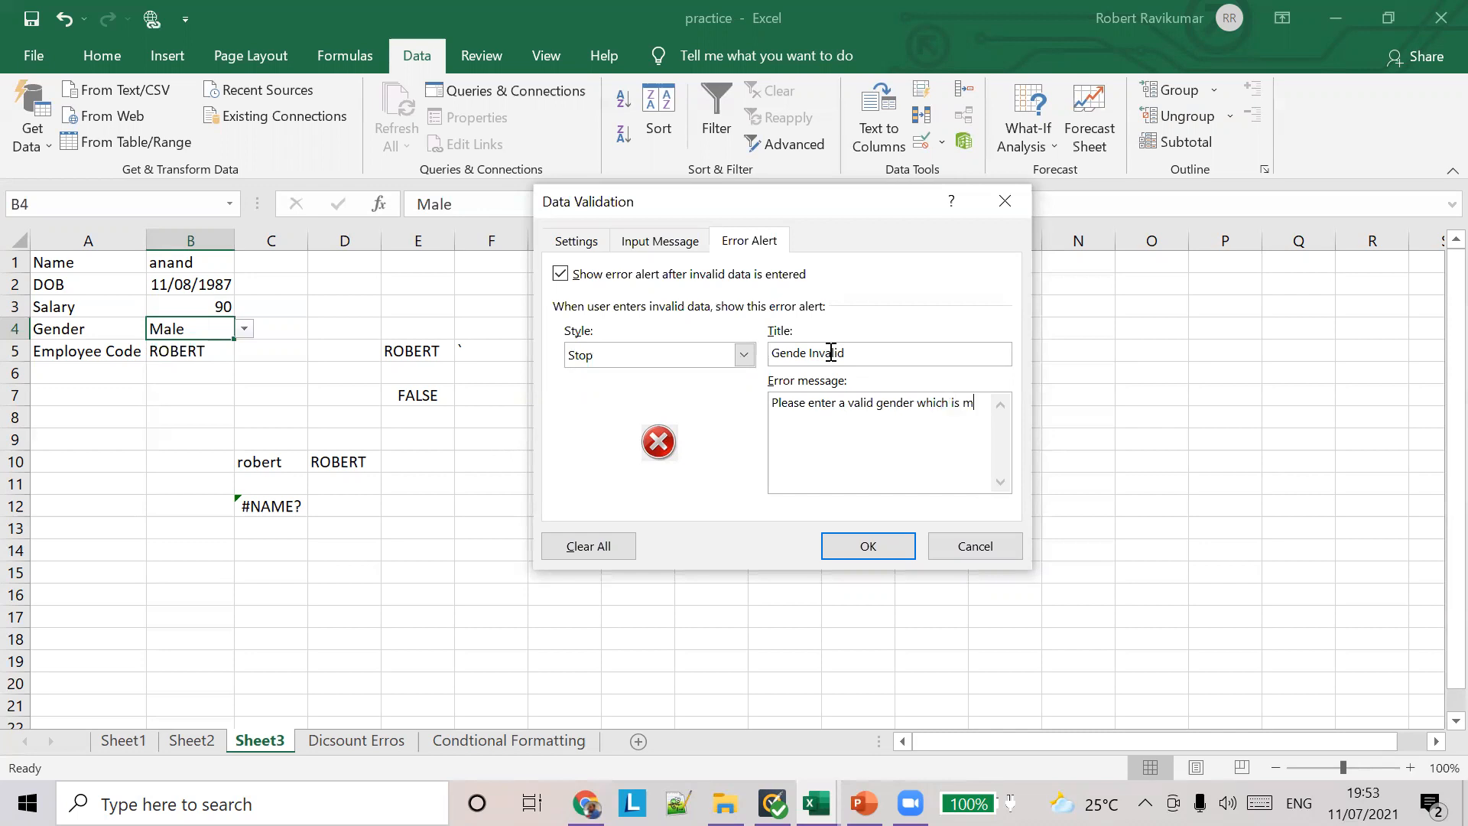
type("ale or female.")
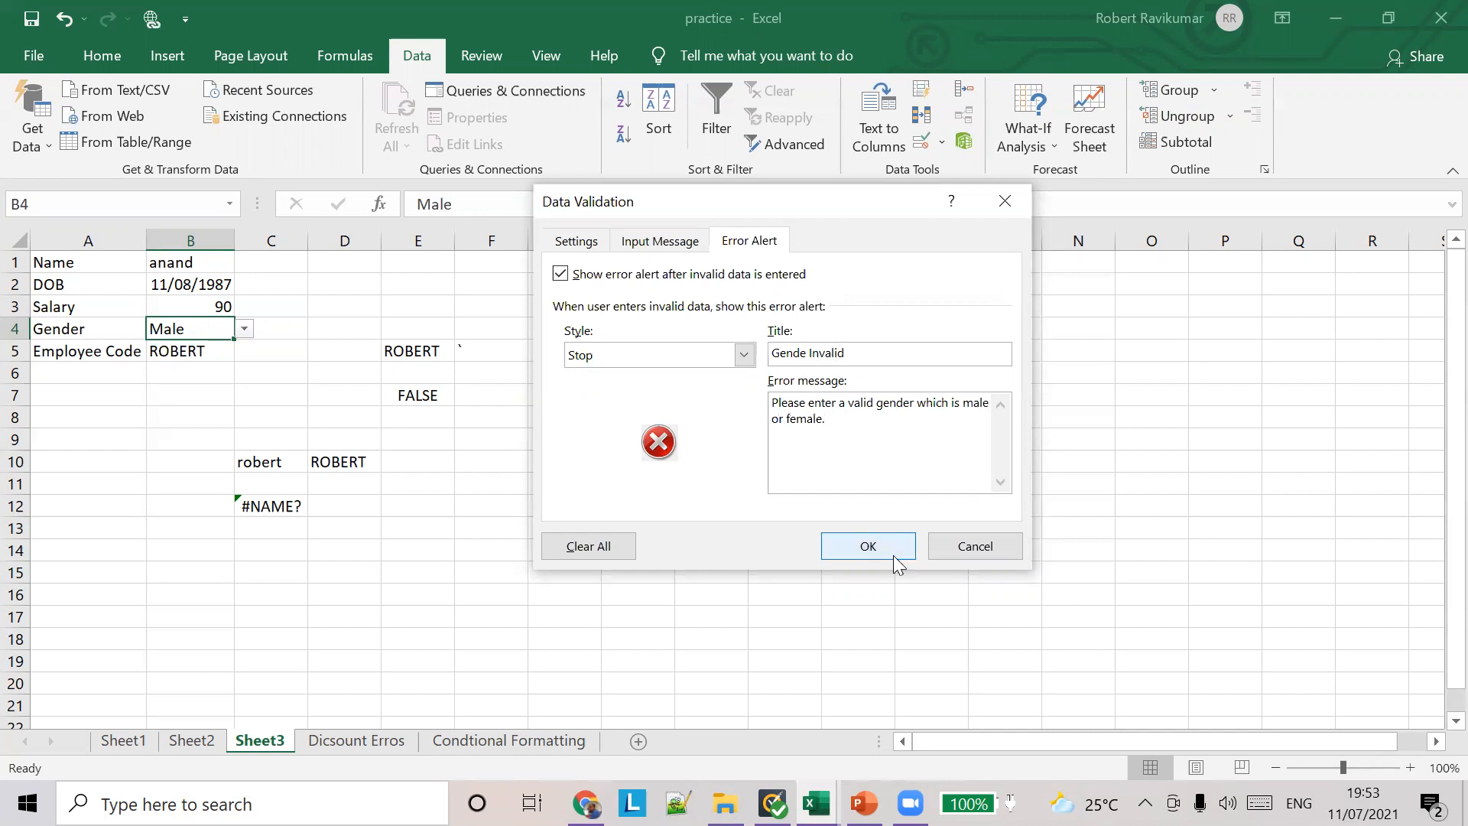
left_click(888, 550)
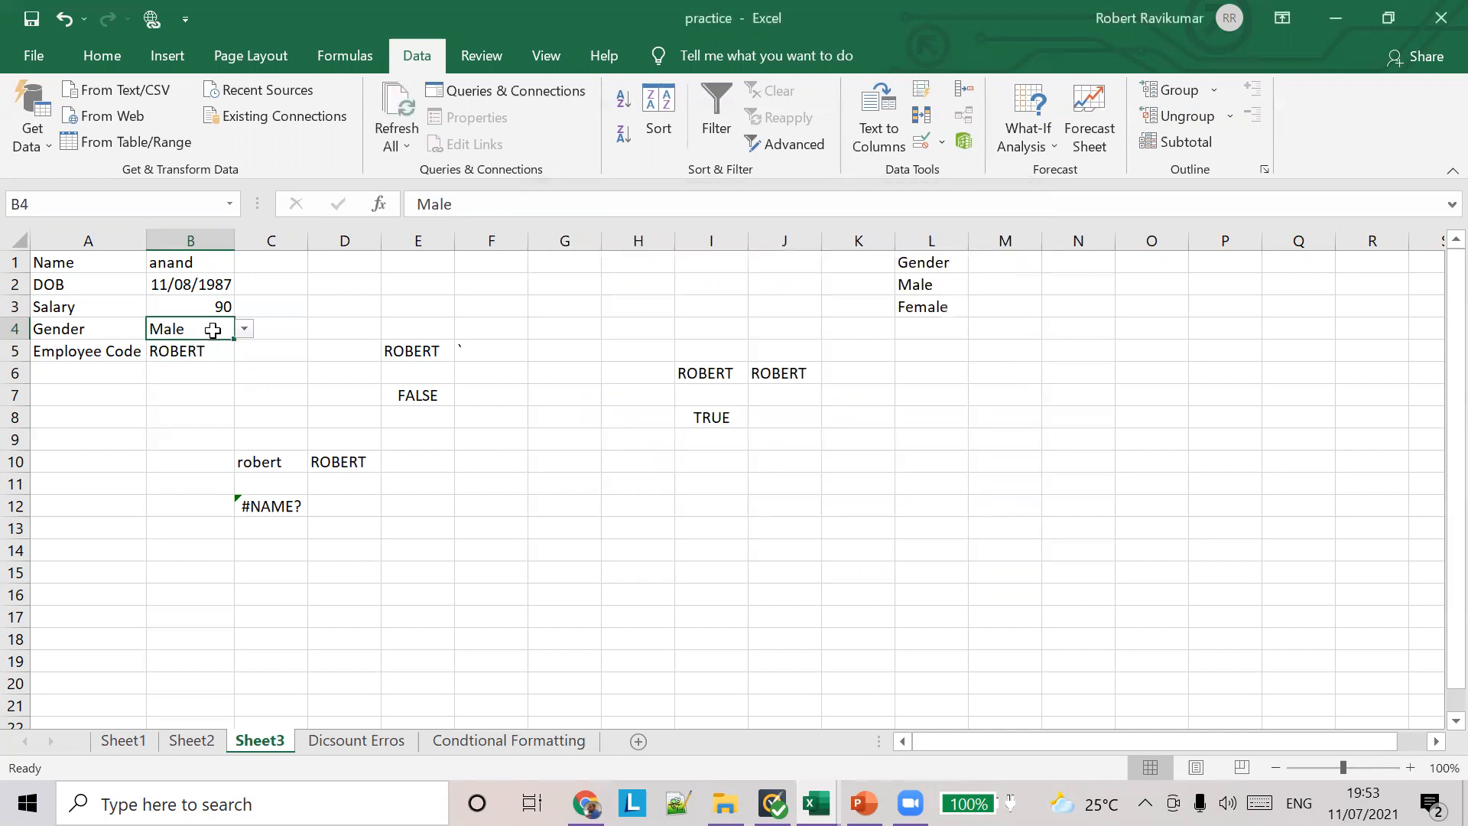
Step: Test the gender alert by entering "asdfasdf" in B4, and retry with "Male"
type("asdfasdf")
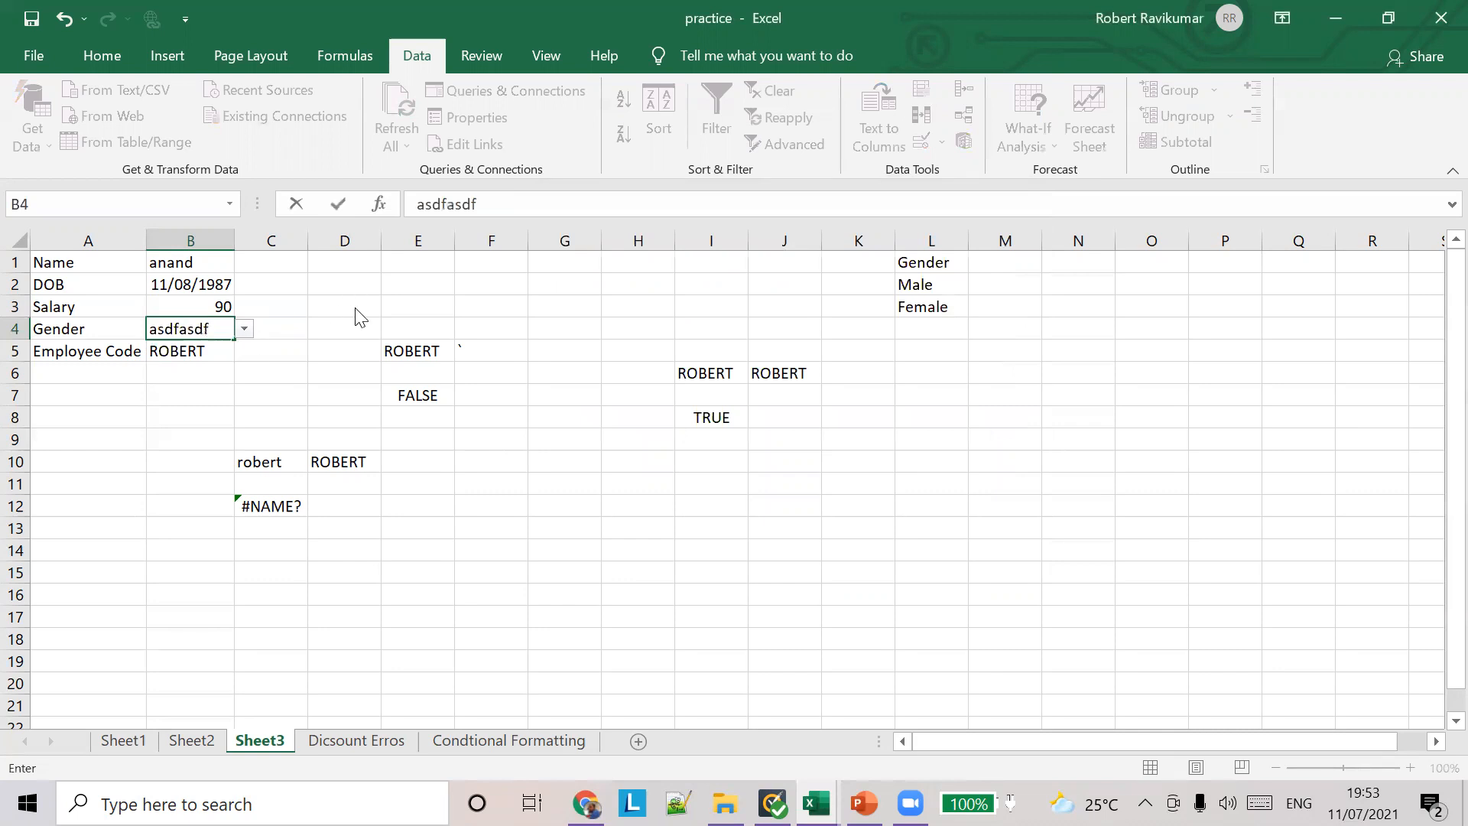
key("Return")
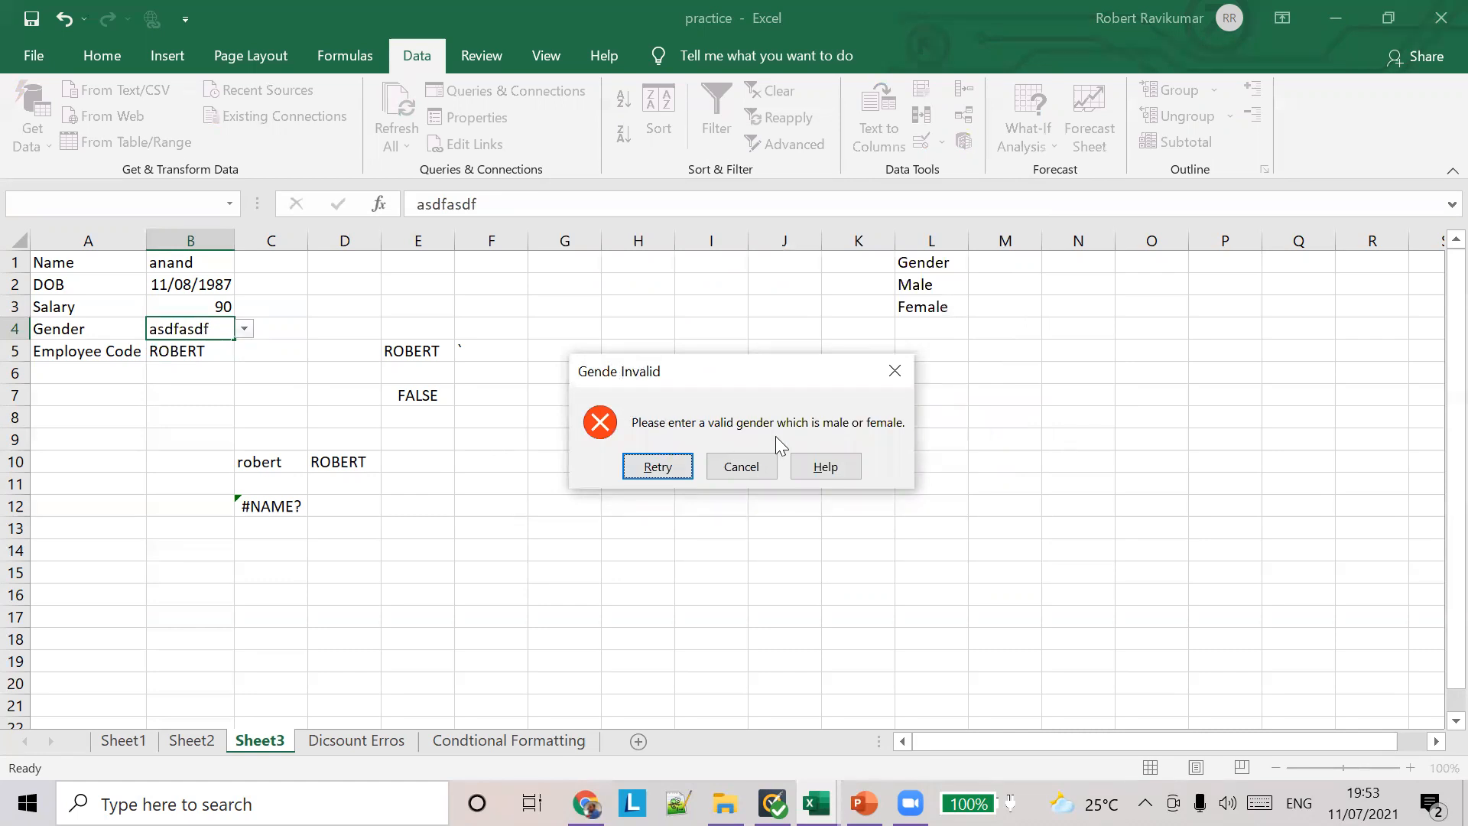
left_click(658, 468)
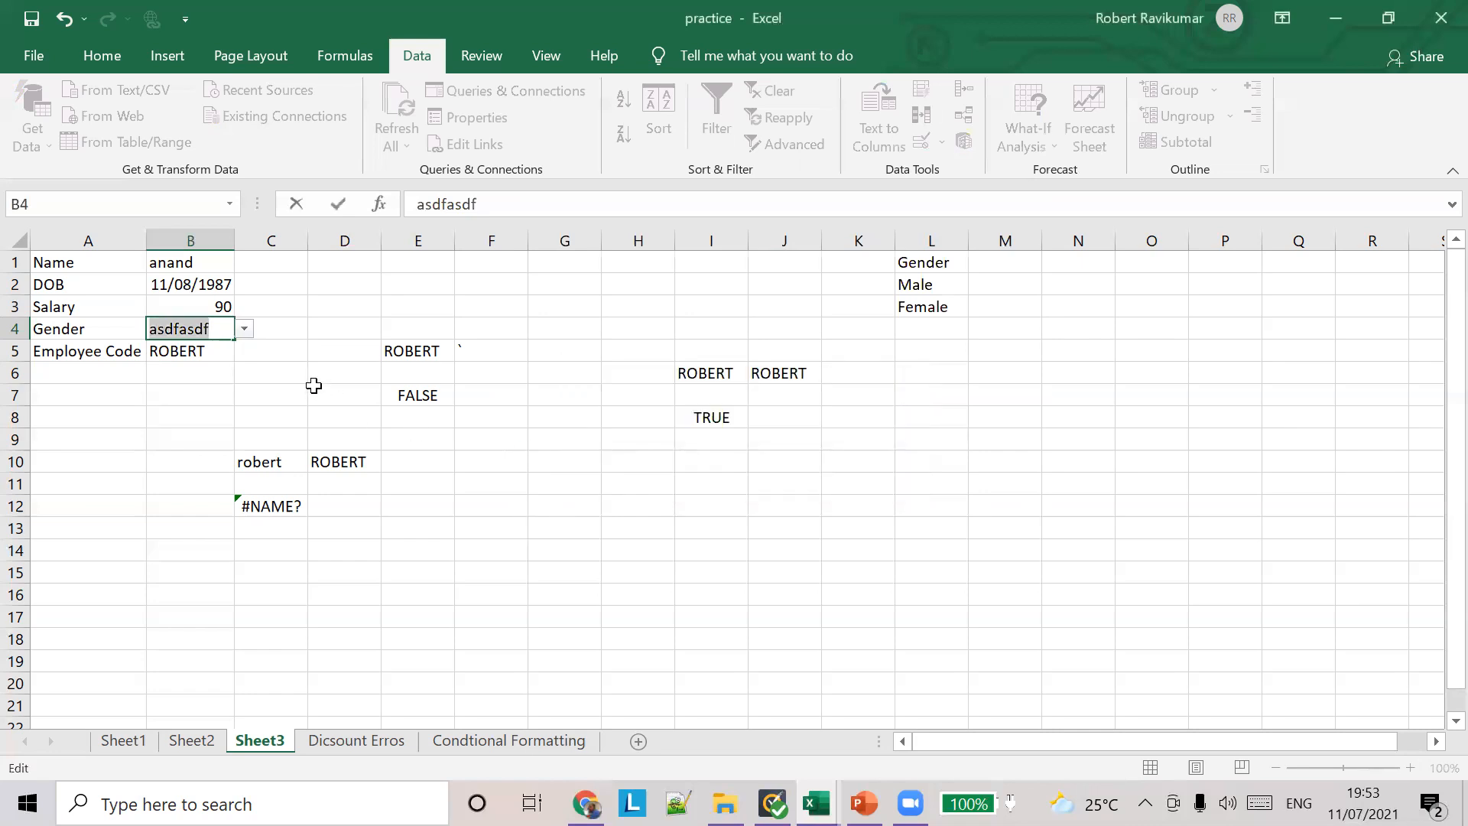
type("Male")
key("Tab")
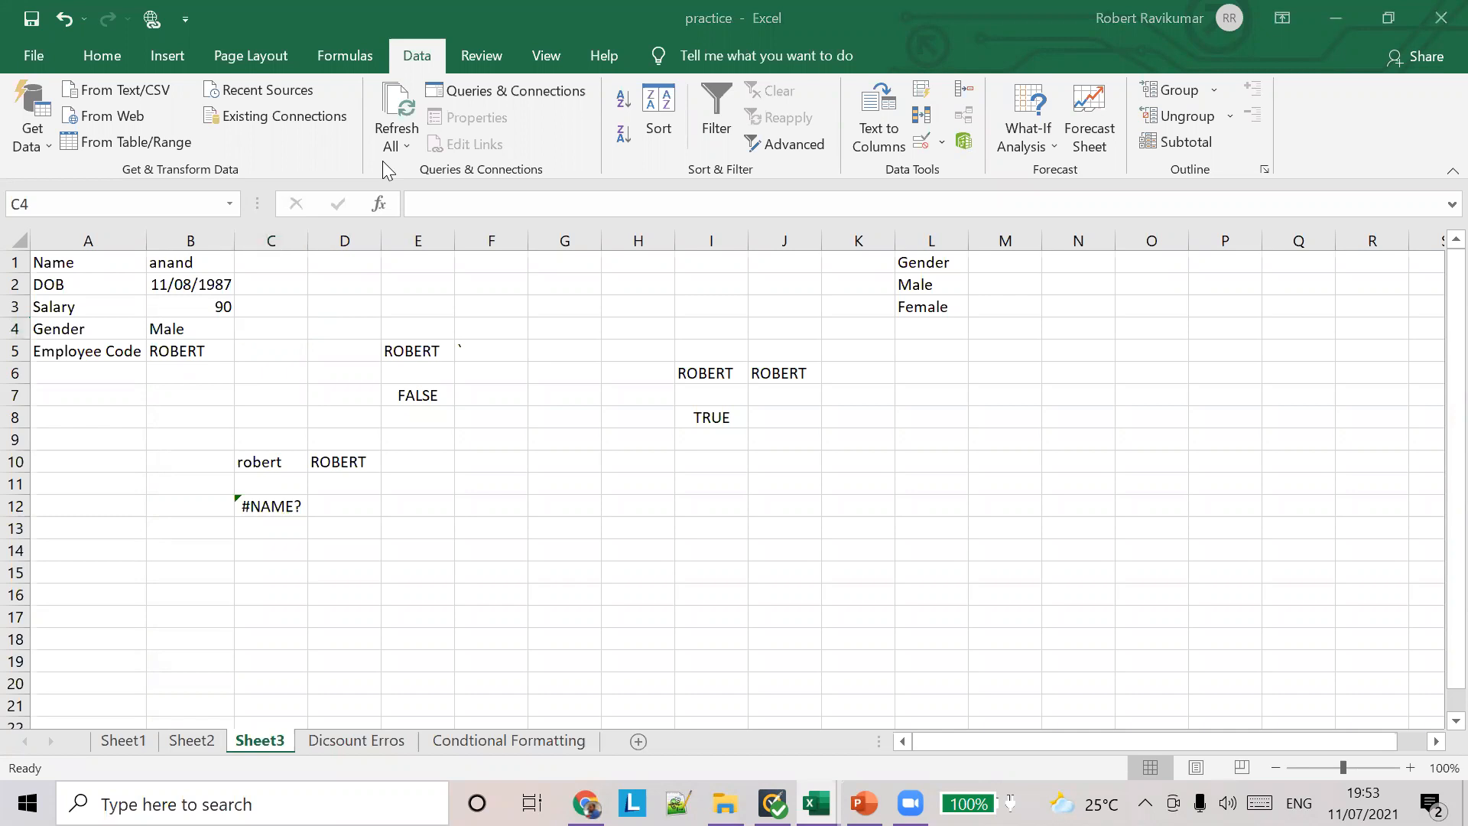
Step: Try to enter "asdf" as the employee code in B5, and cancel the entry
left_click(193, 348)
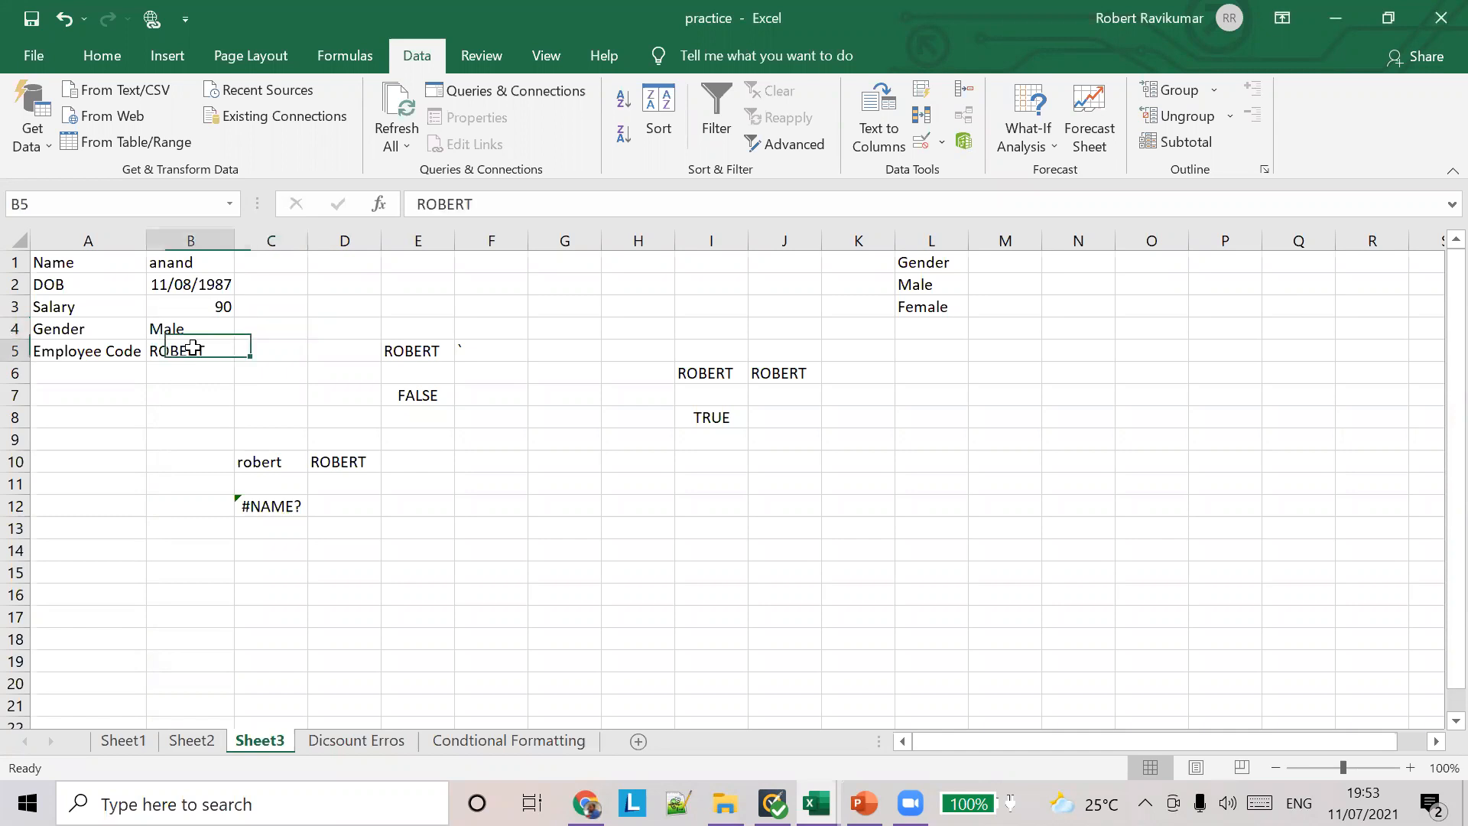
key("Right")
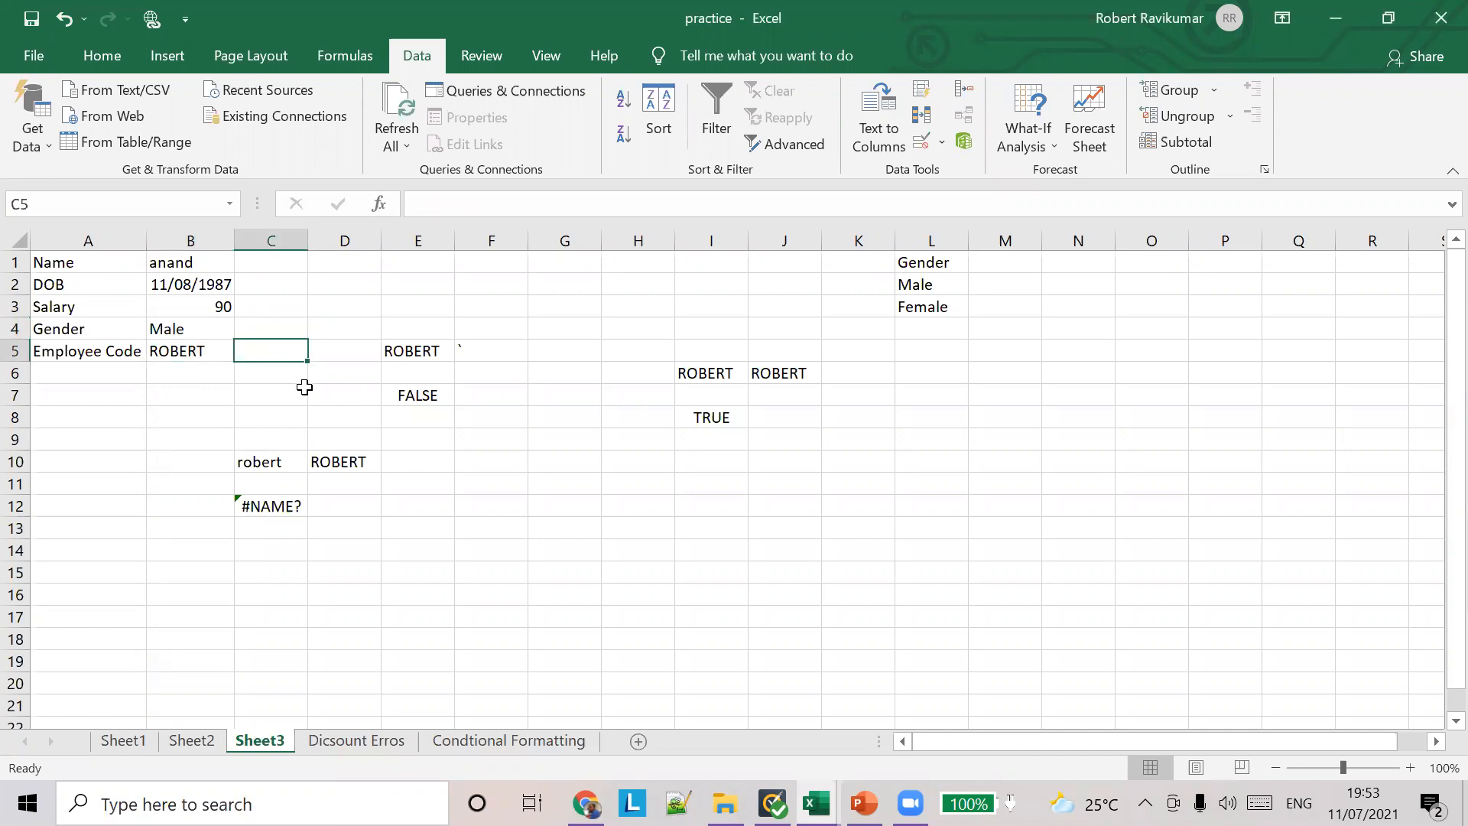
left_click(197, 349)
type("asdf")
key("Return")
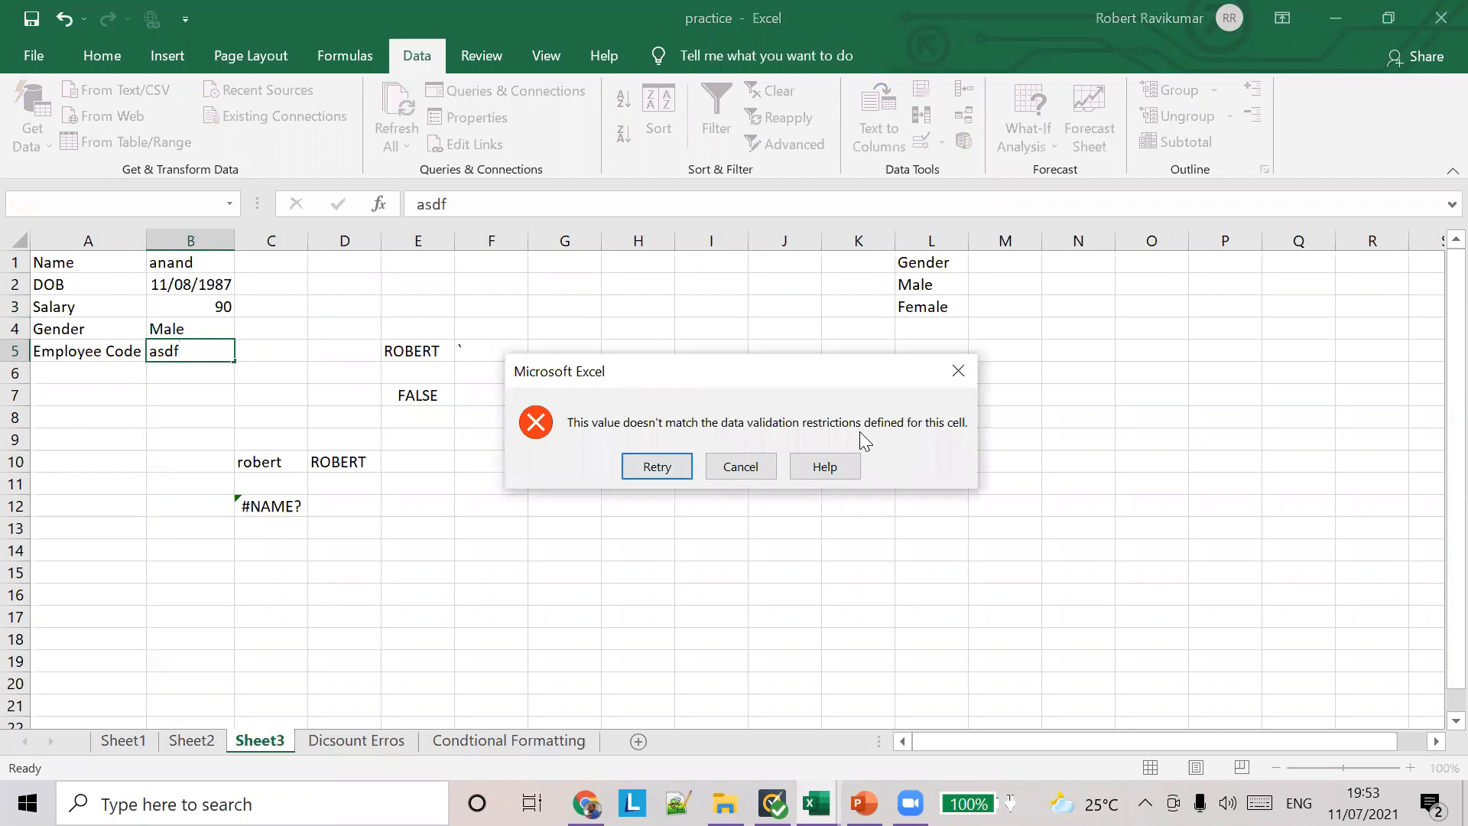
left_click(763, 468)
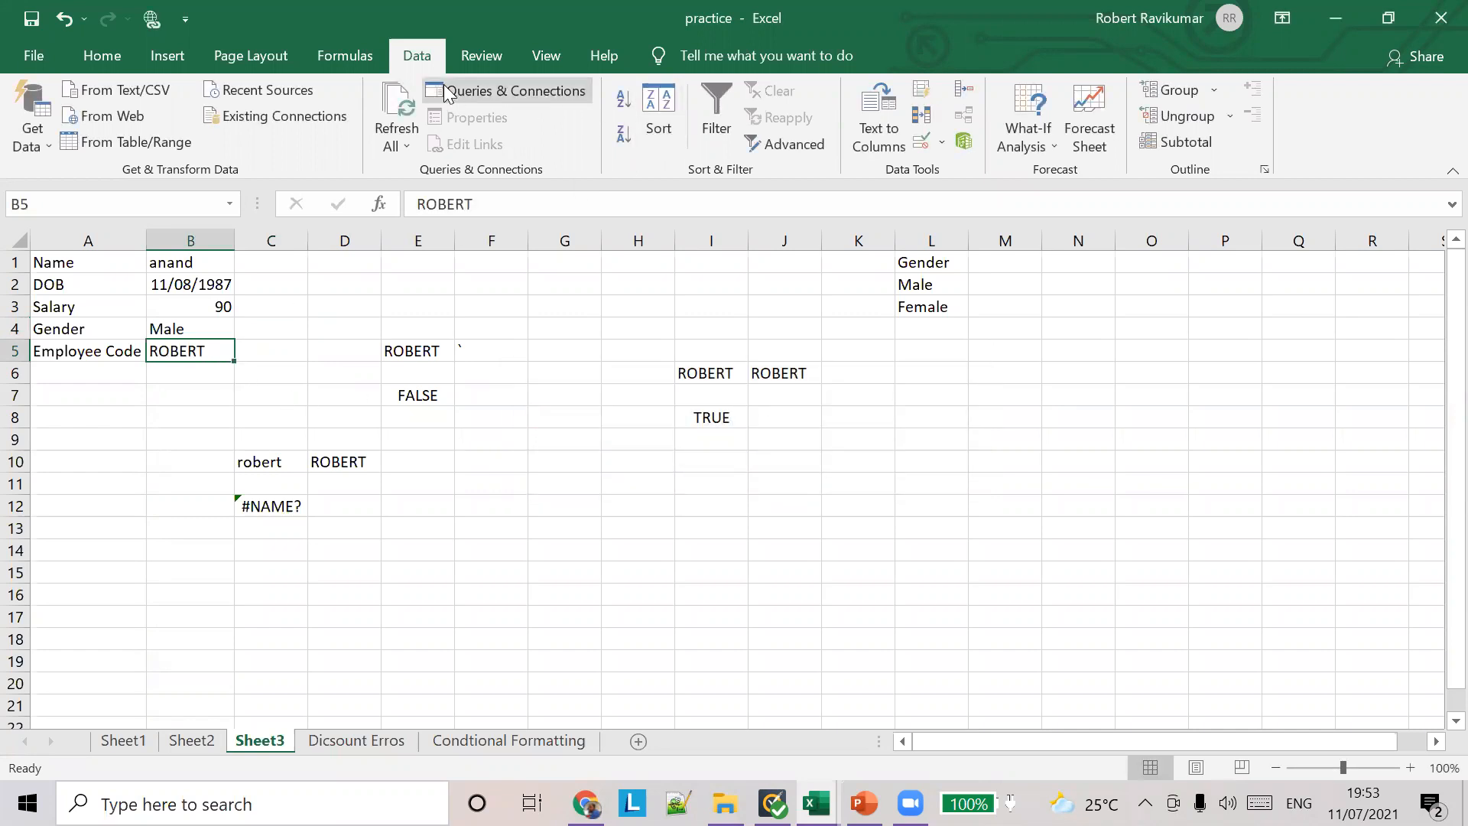
Step: Open the data validation error alert for employee code cell B5 and title it "Employee Code Error"
left_click(939, 144)
left_click(953, 169)
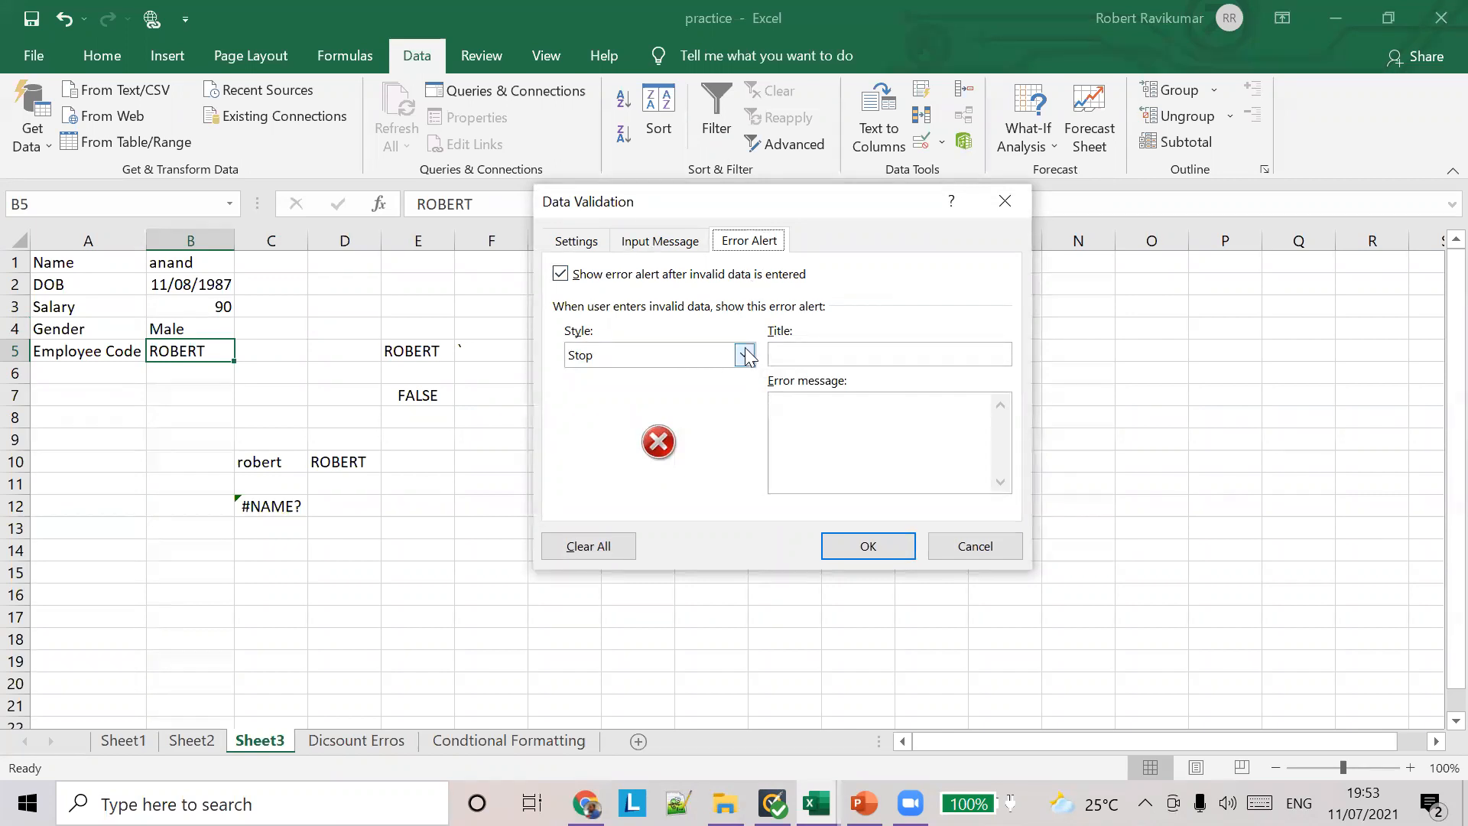
left_click(818, 354)
type("Employ")
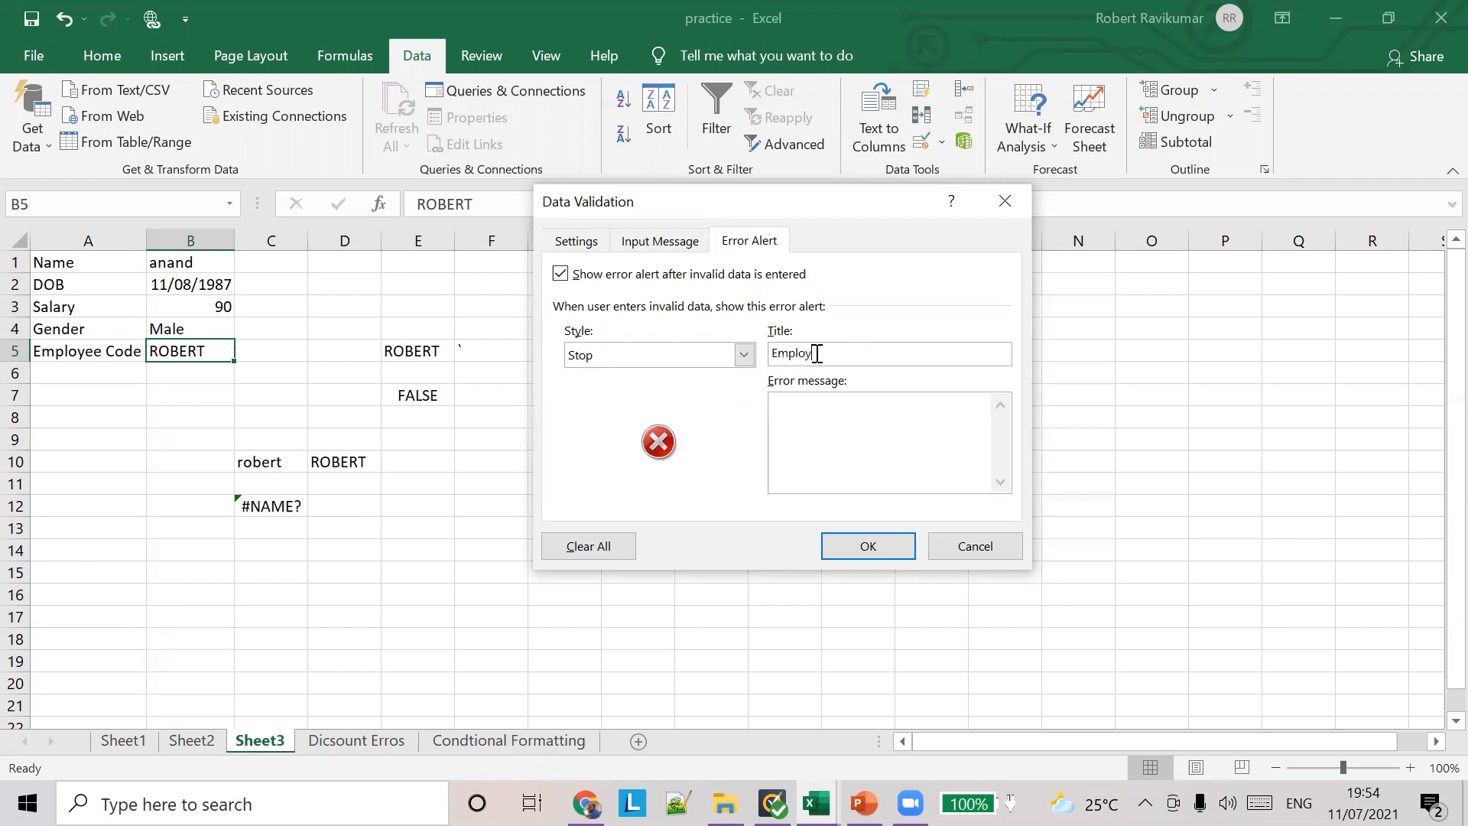
type("ee Code Error")
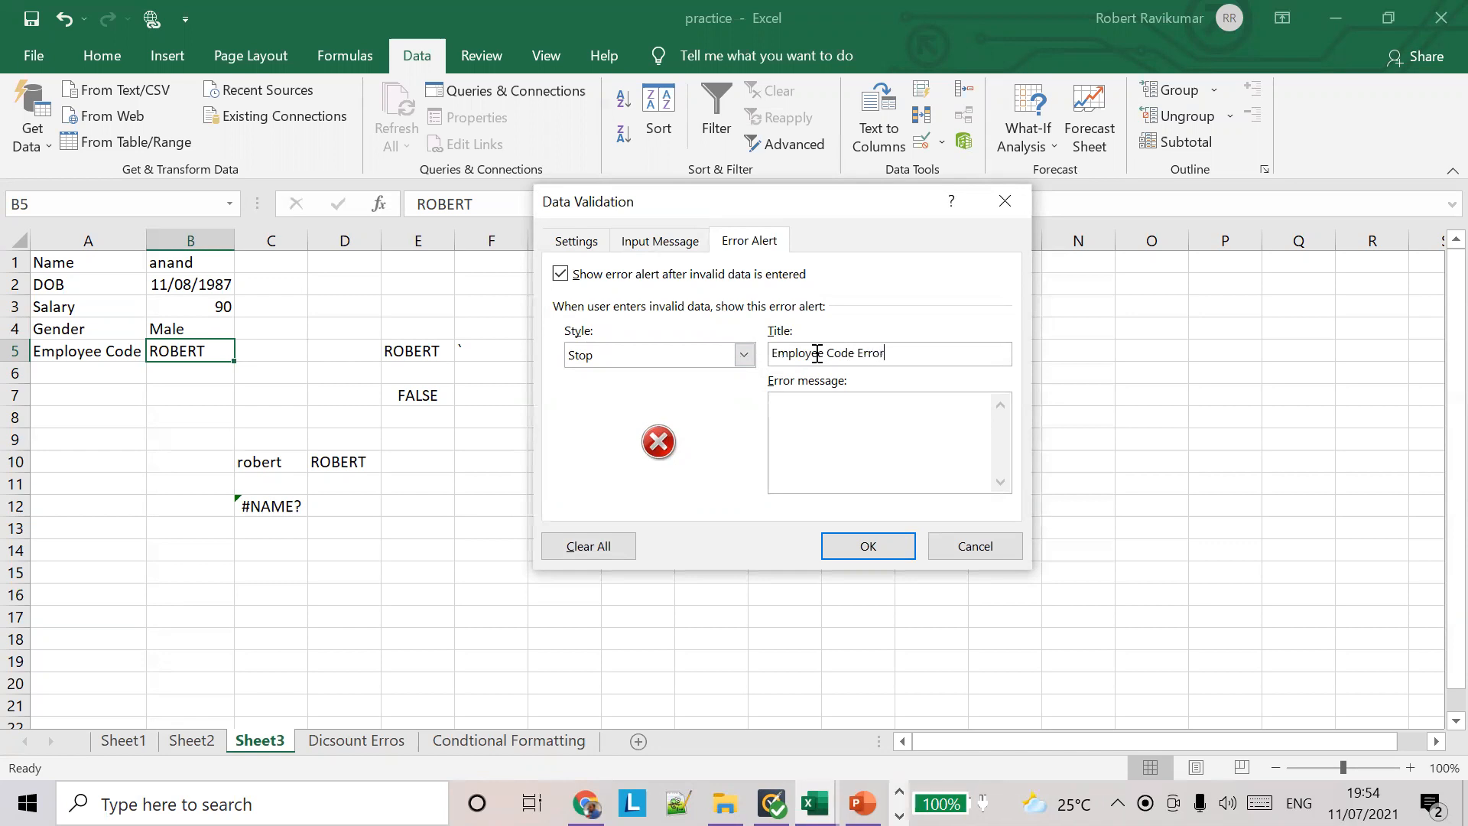
Step: Set B5's error message to "The employee code can be in upper case alone." and apply the validation
key("Tab")
type("The emplo")
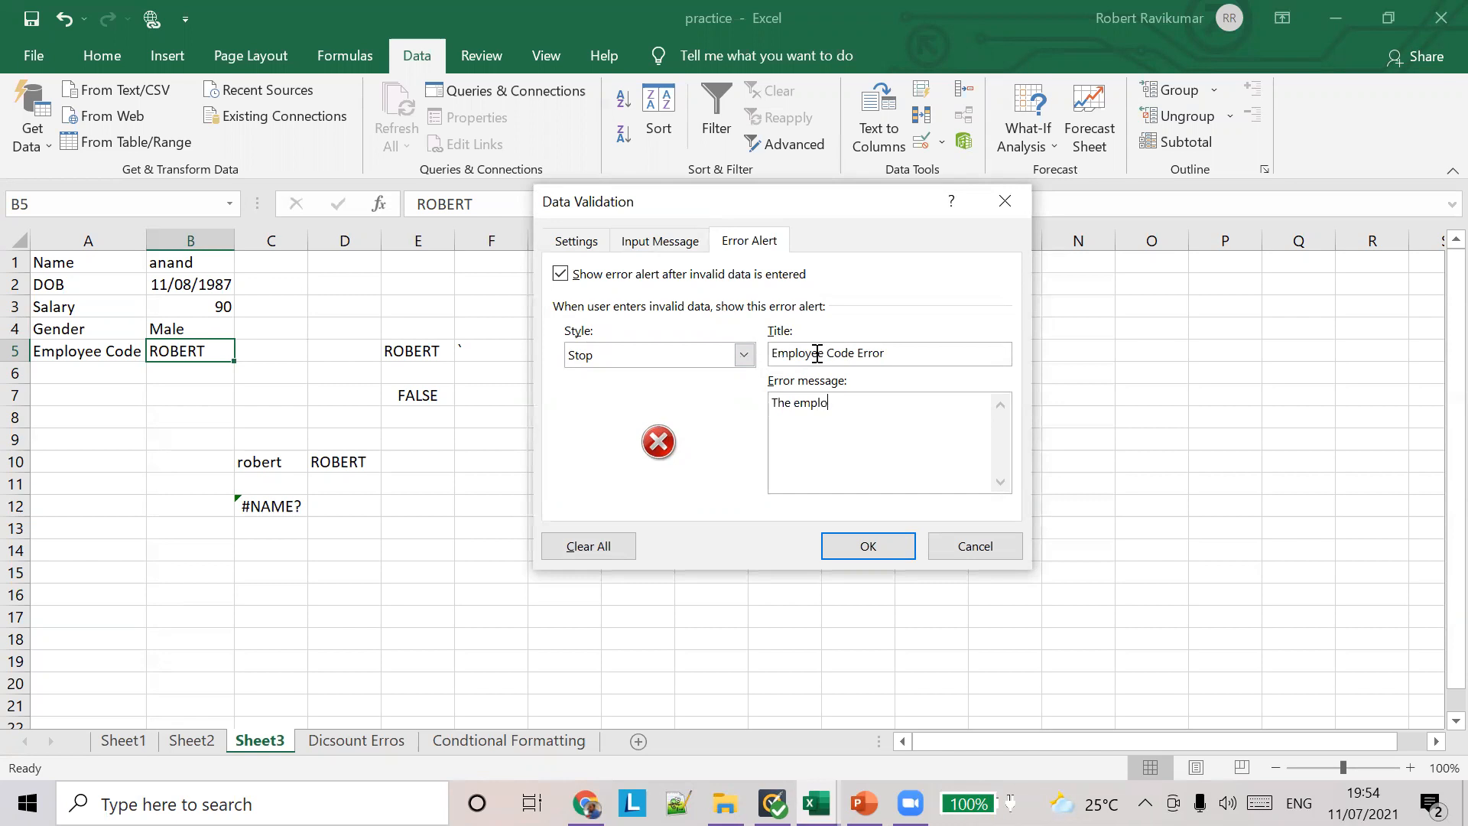
type("yee code can be in upper case alone.")
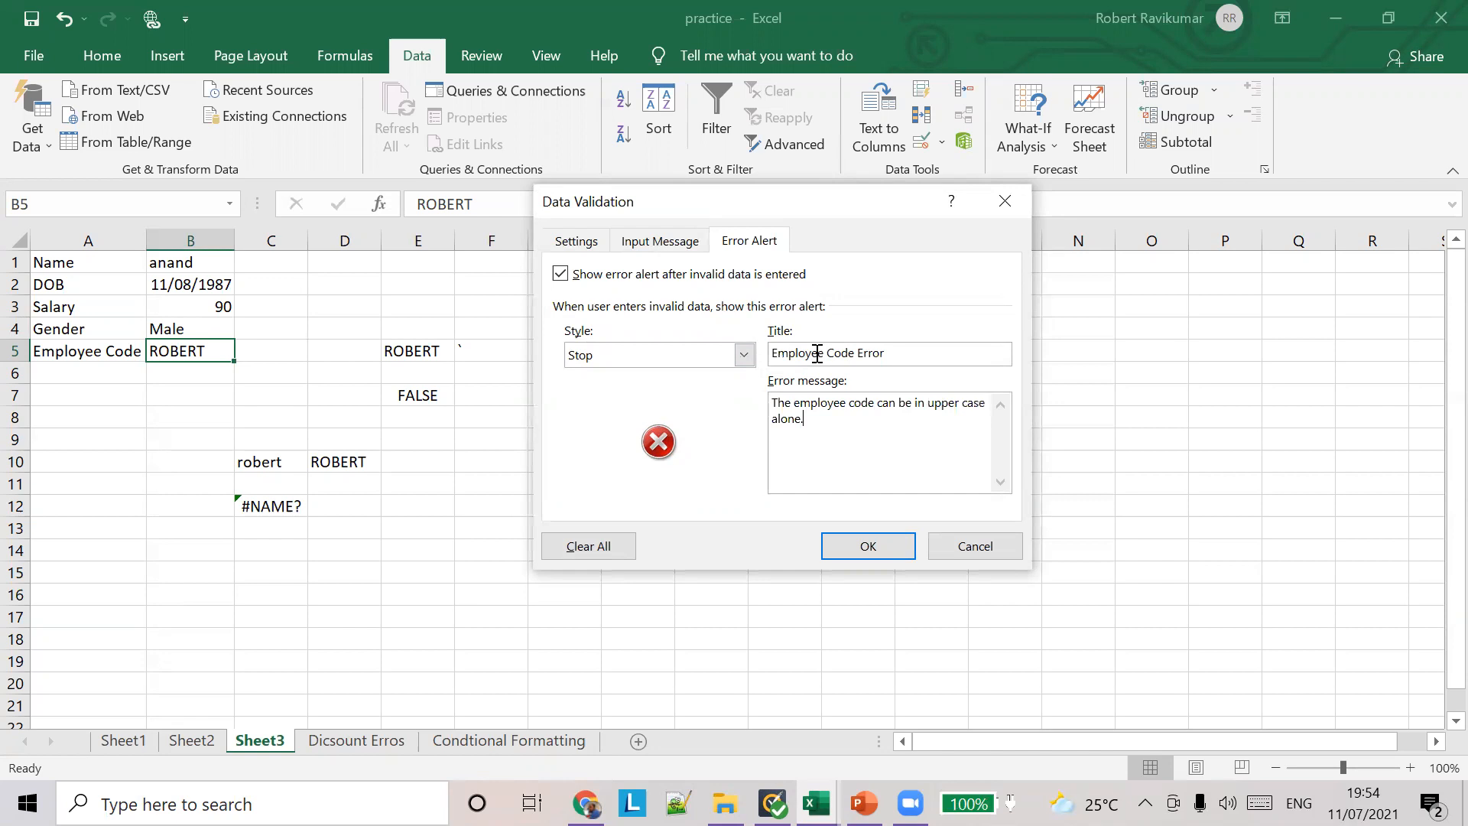
left_click(868, 546)
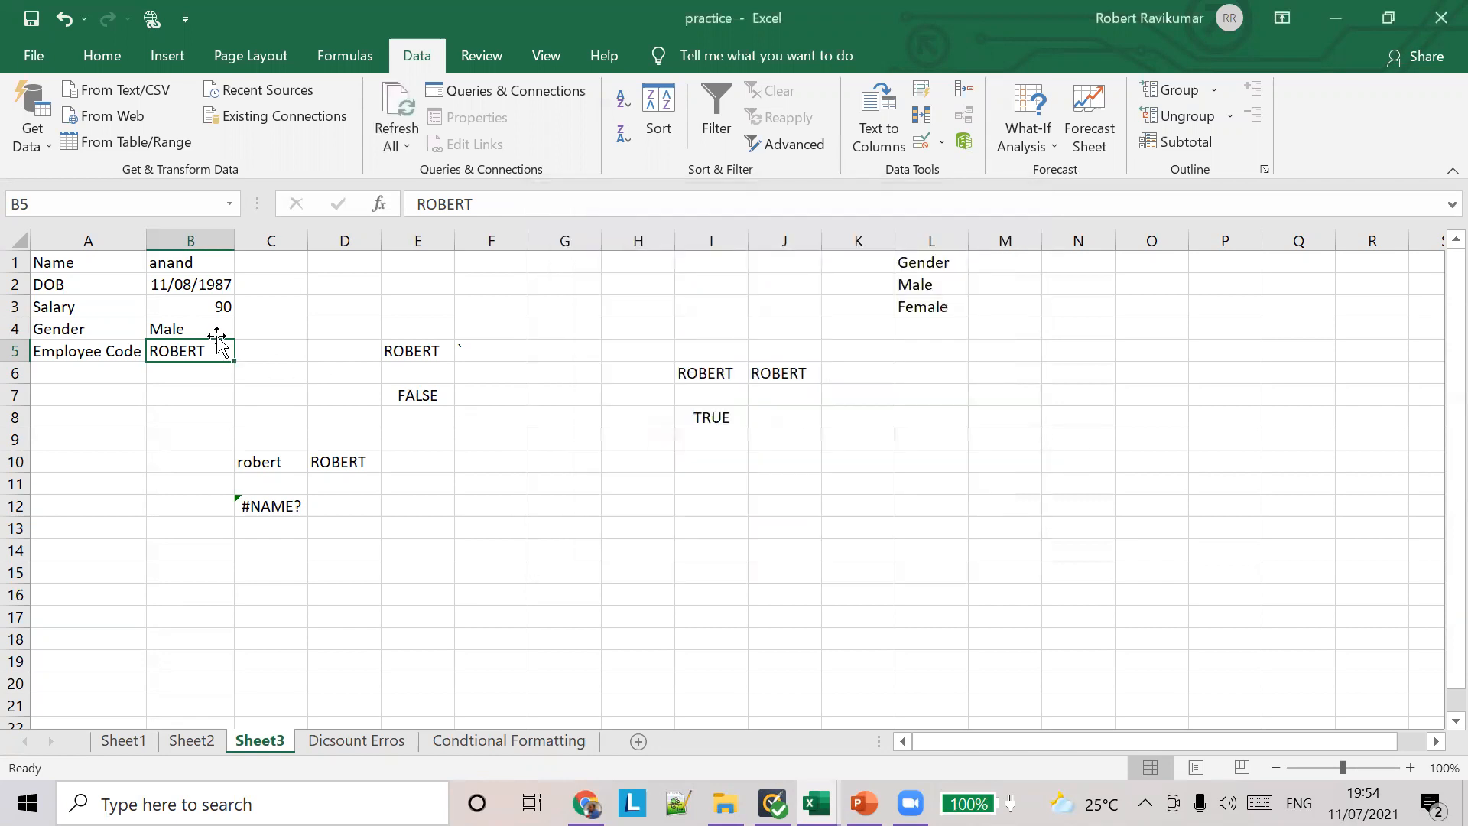
Step: Test the employee code alert by entering "asdfasd" in B5, and retry with the original first name in capital letters
type("asdfasd")
key("Return")
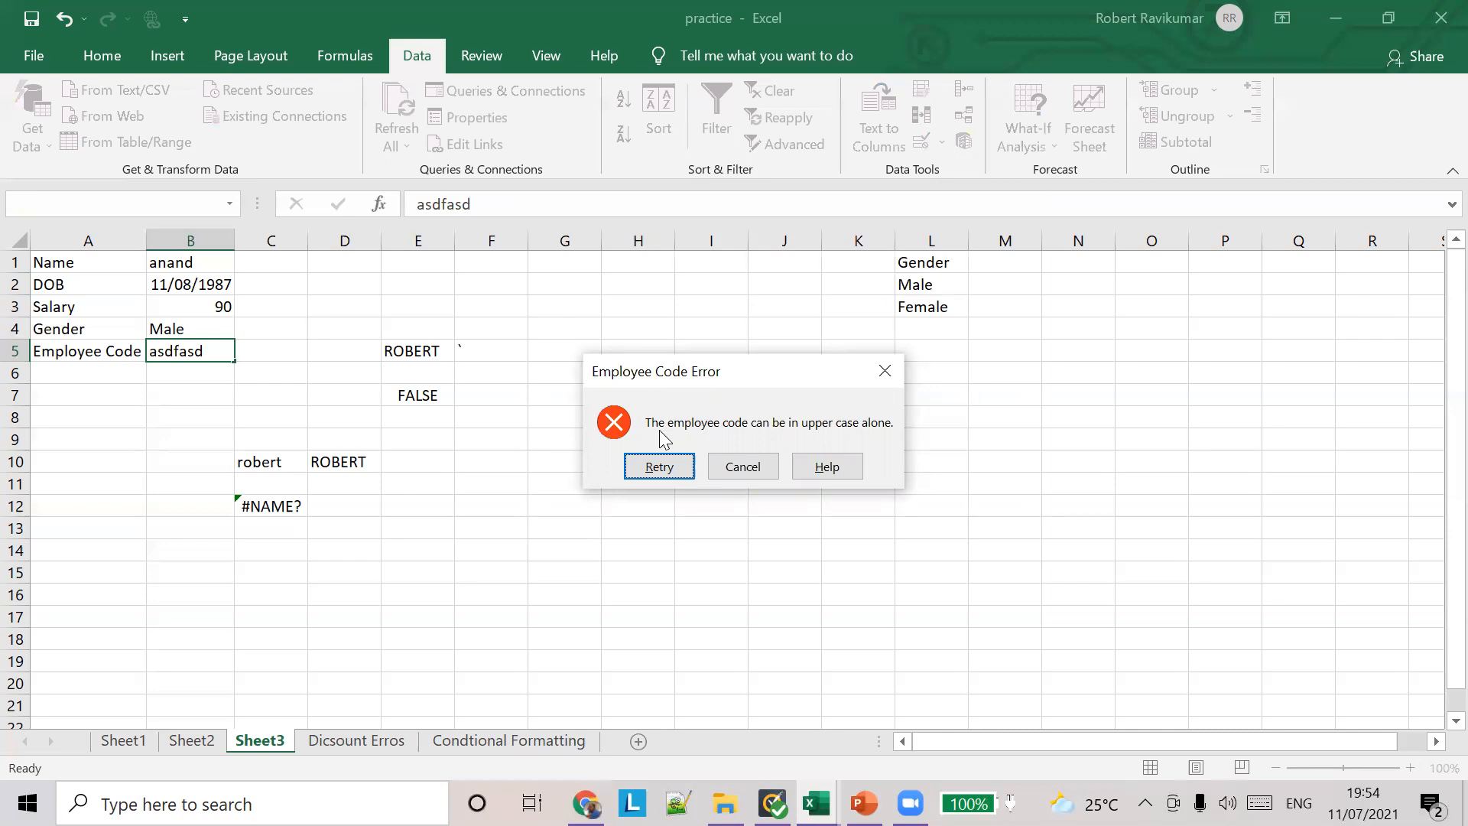
left_click(666, 471)
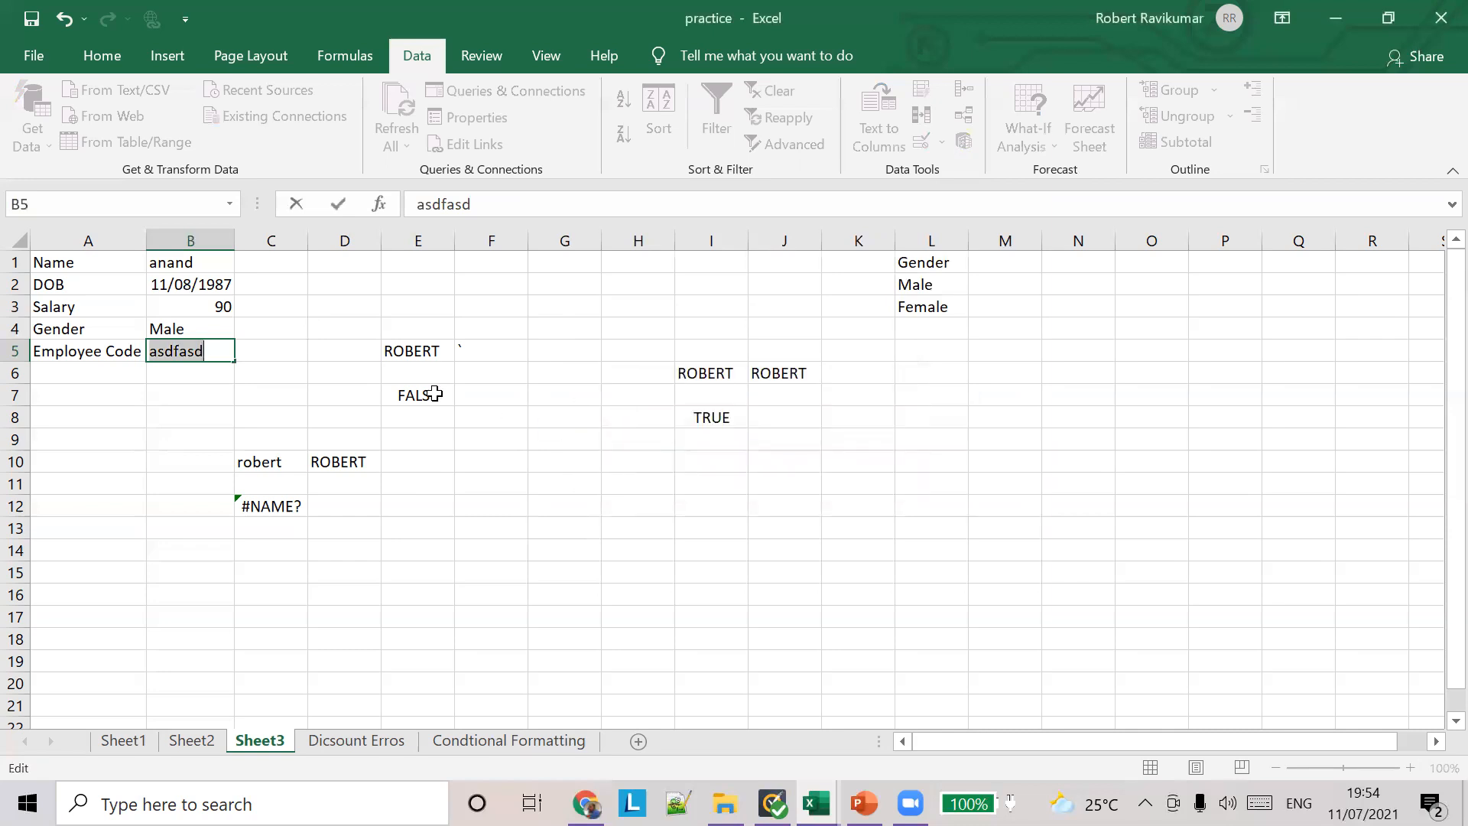
type("ROBERT")
key("Tab")
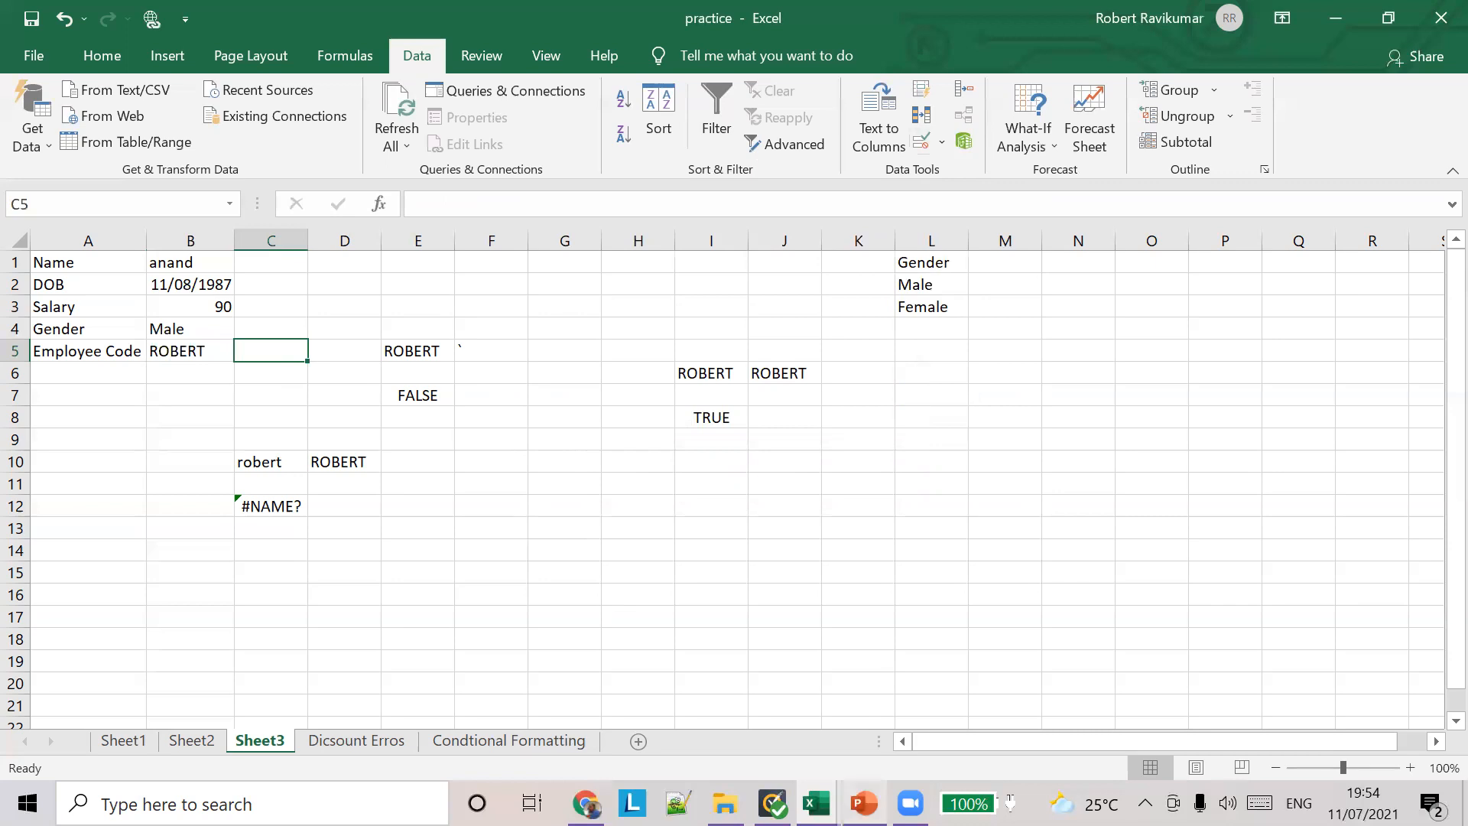
Step: Switch to PowerPoint to view the Data validation – Error Alert slide
left_click(865, 802)
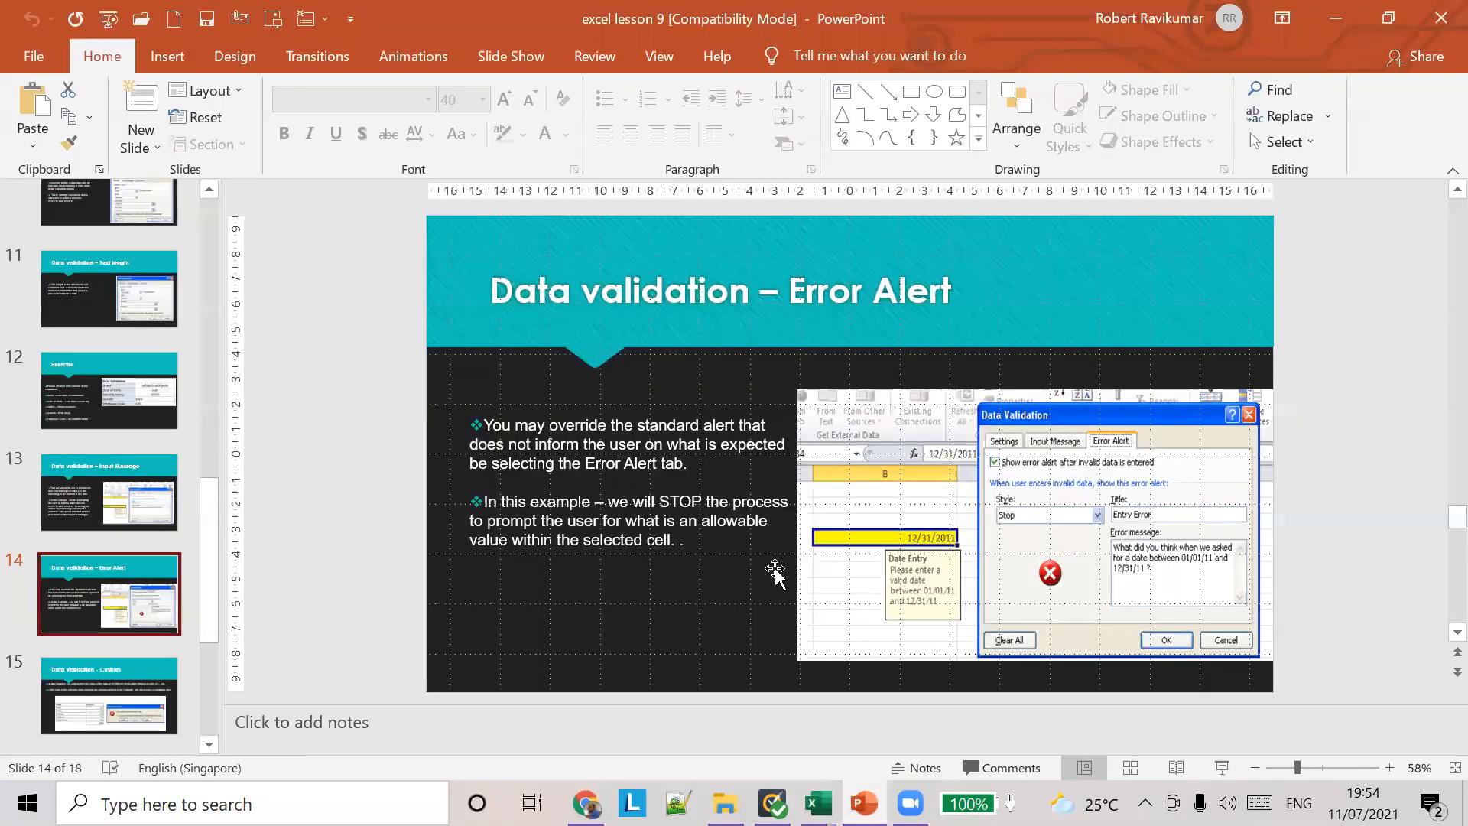
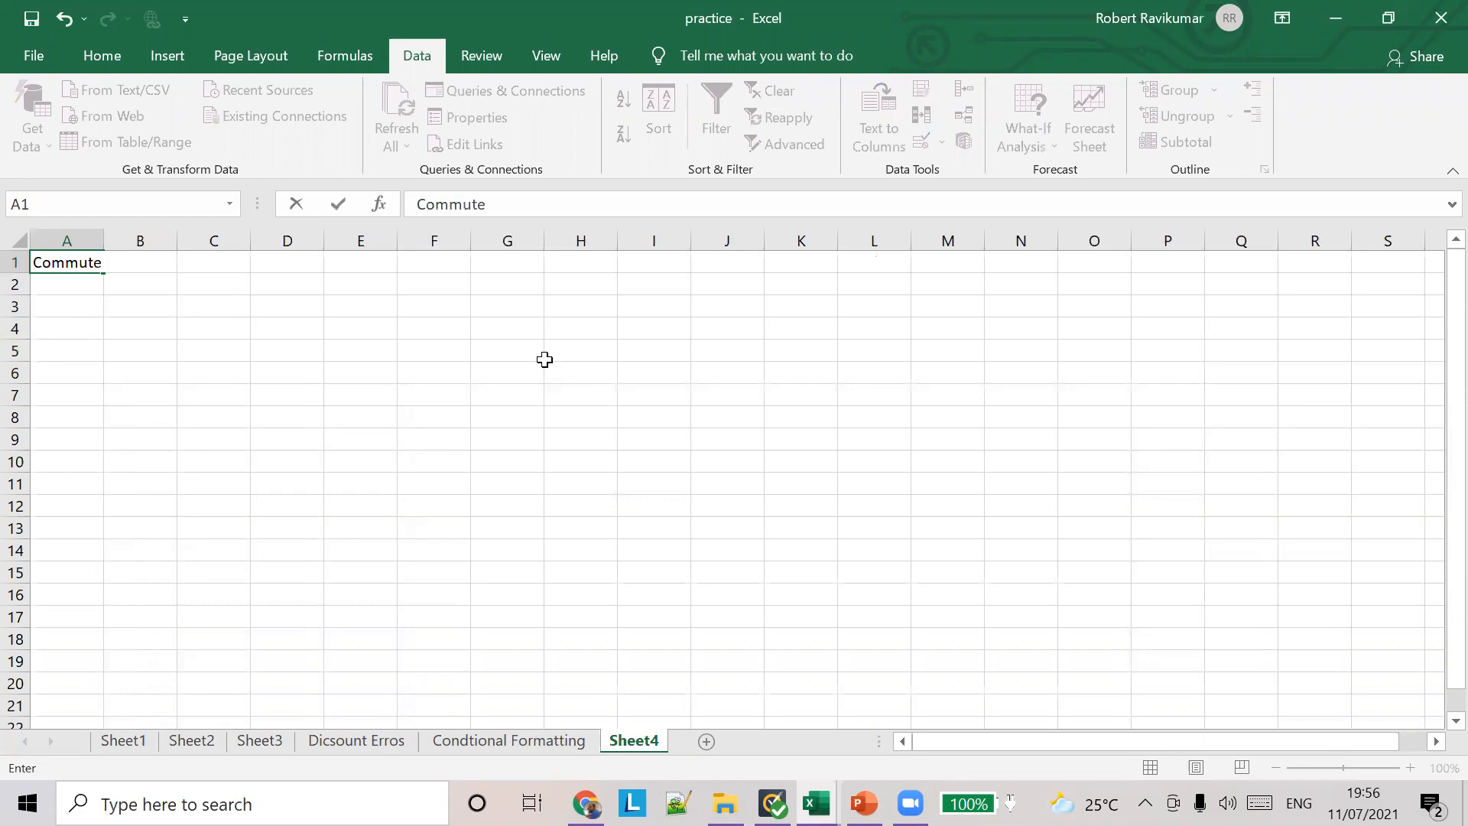
Step: Enter the expense labels "books", "food", "rent" and "entertinment" in A2:A5, and autofit column A to its contents
type("books")
key("Up")
key("Down")
key("Down")
type("food")
key("Return")
type("re")
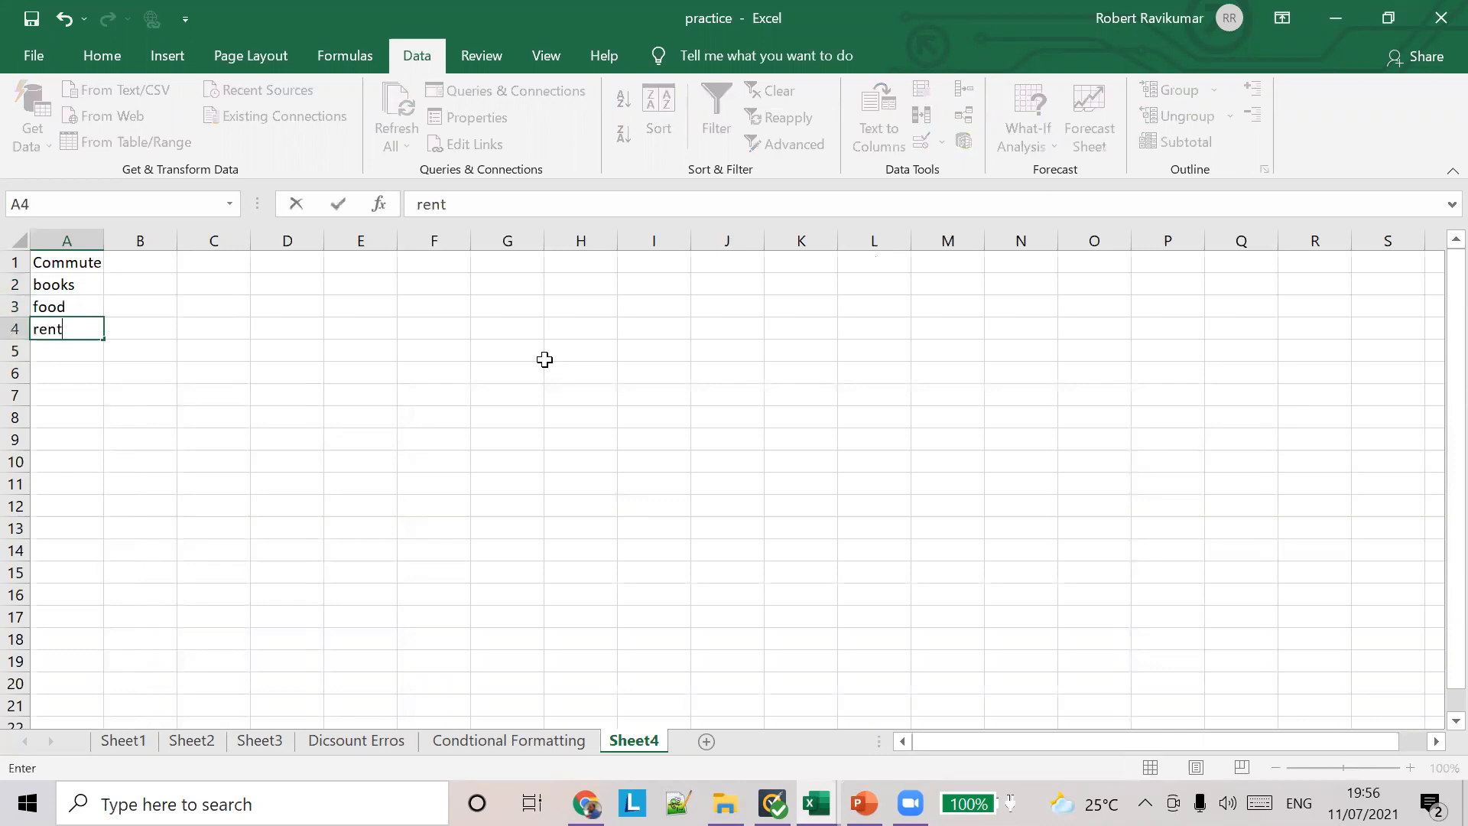
type("nt")
key("Return")
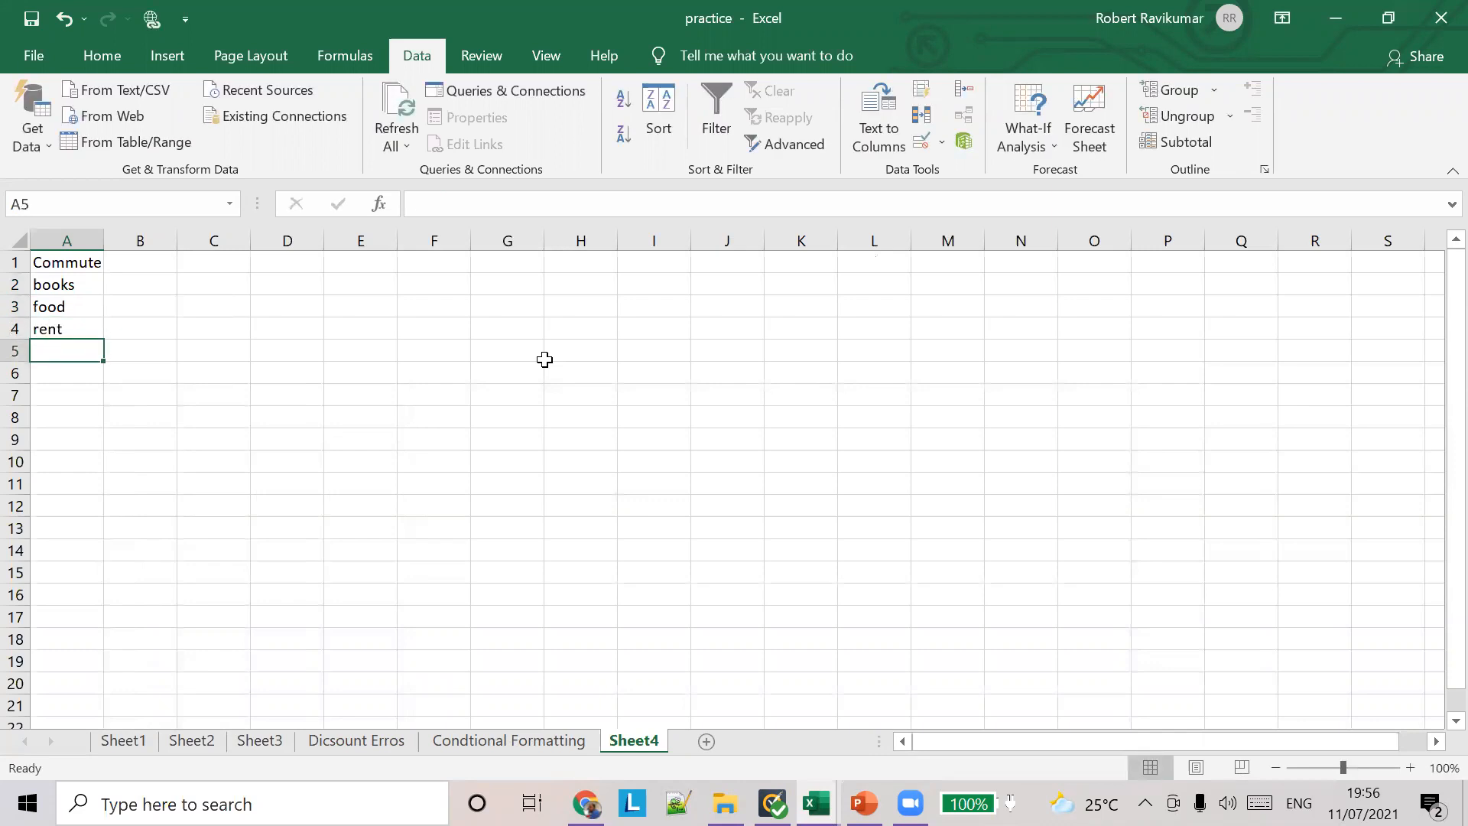
type("entert")
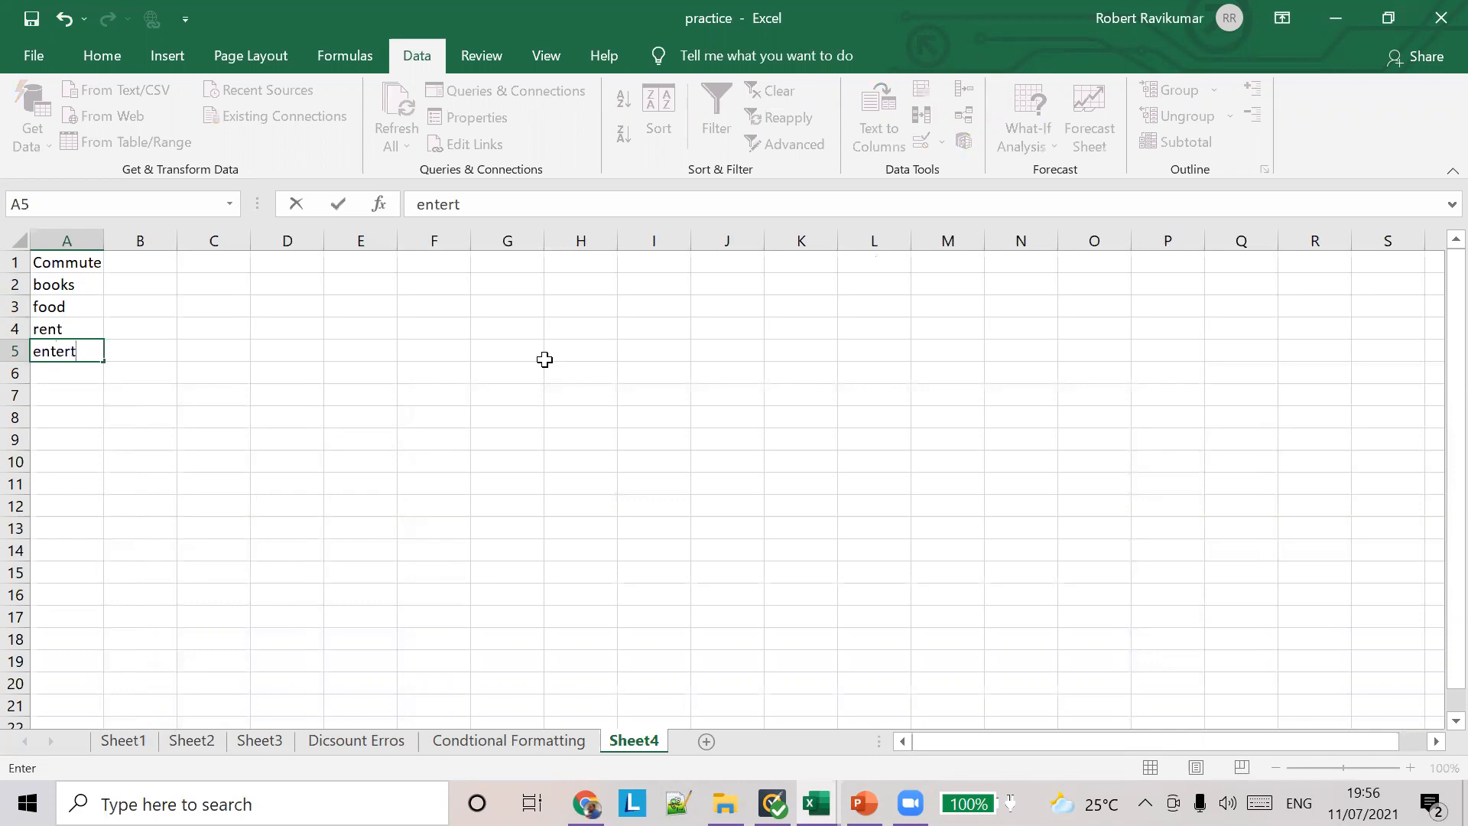
type("inment")
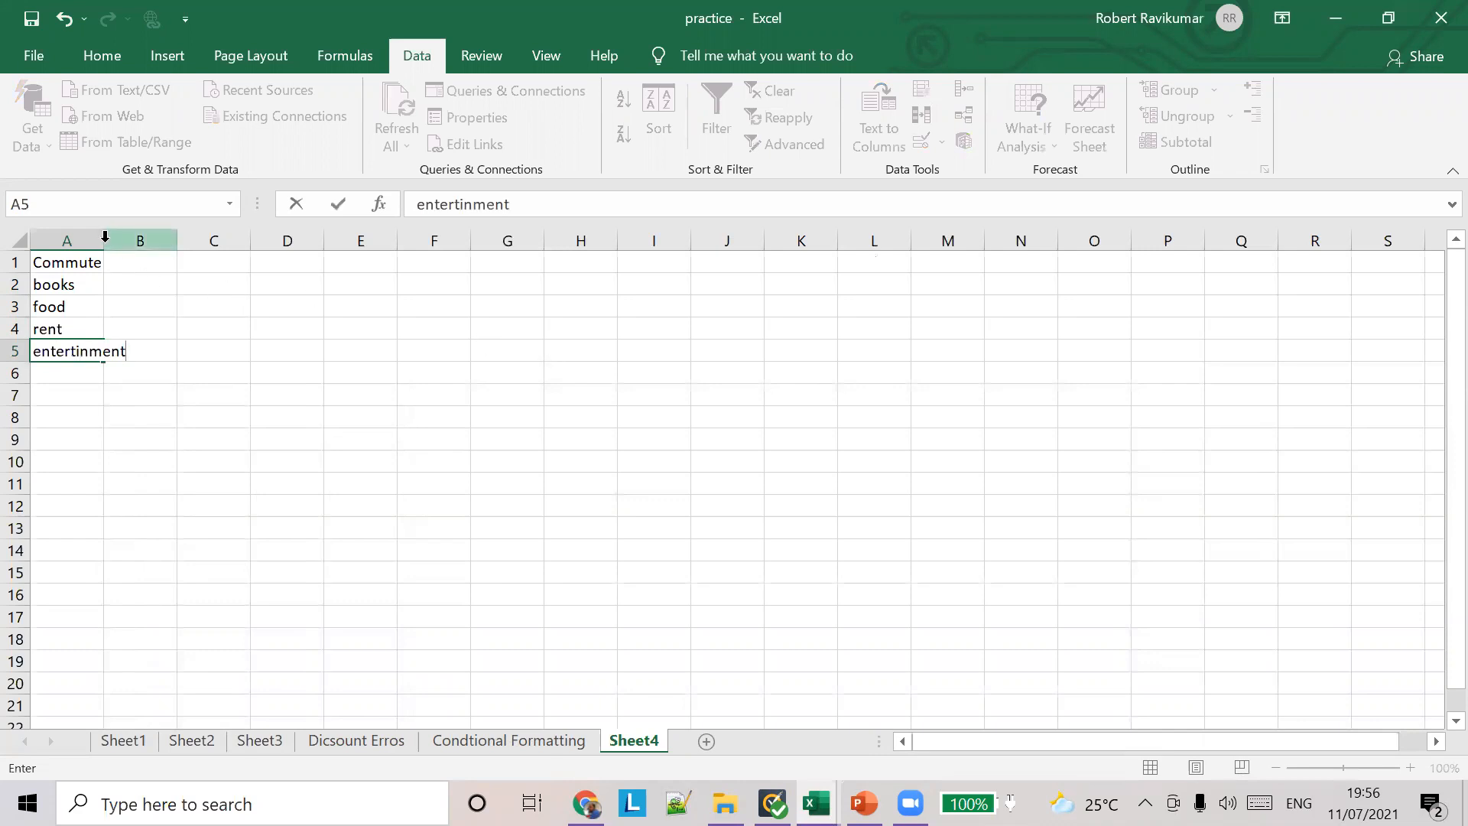
double_click(106, 237)
Step: Enter the expense amounts 234, 431, 1234, 5432 and 123 in cells B1 to B5
left_click(157, 262)
type("234")
left_click(155, 282)
type("431")
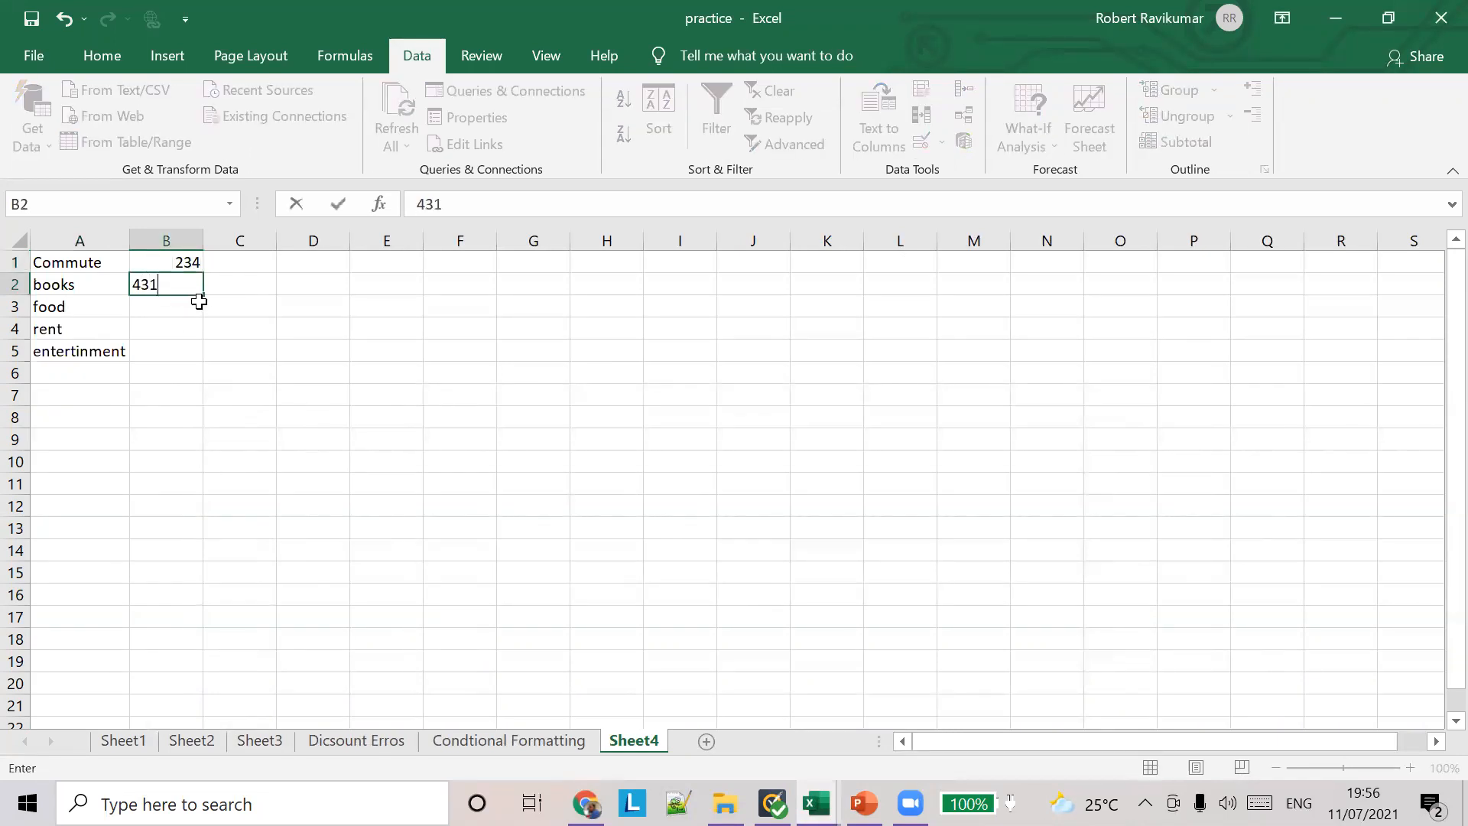
left_click(187, 305)
type("1234")
left_click(159, 326)
type("5432")
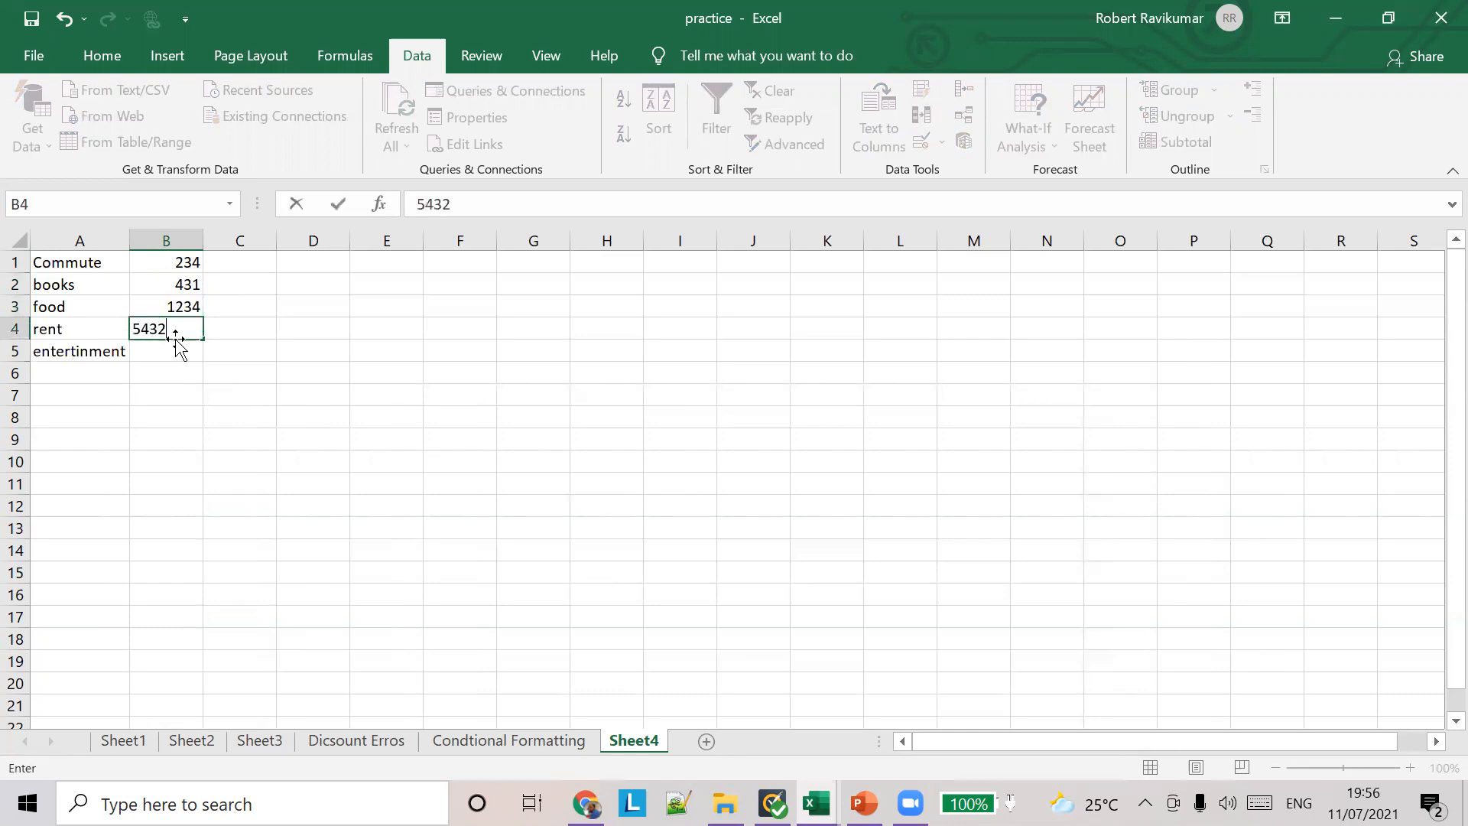
left_click(169, 348)
type("123")
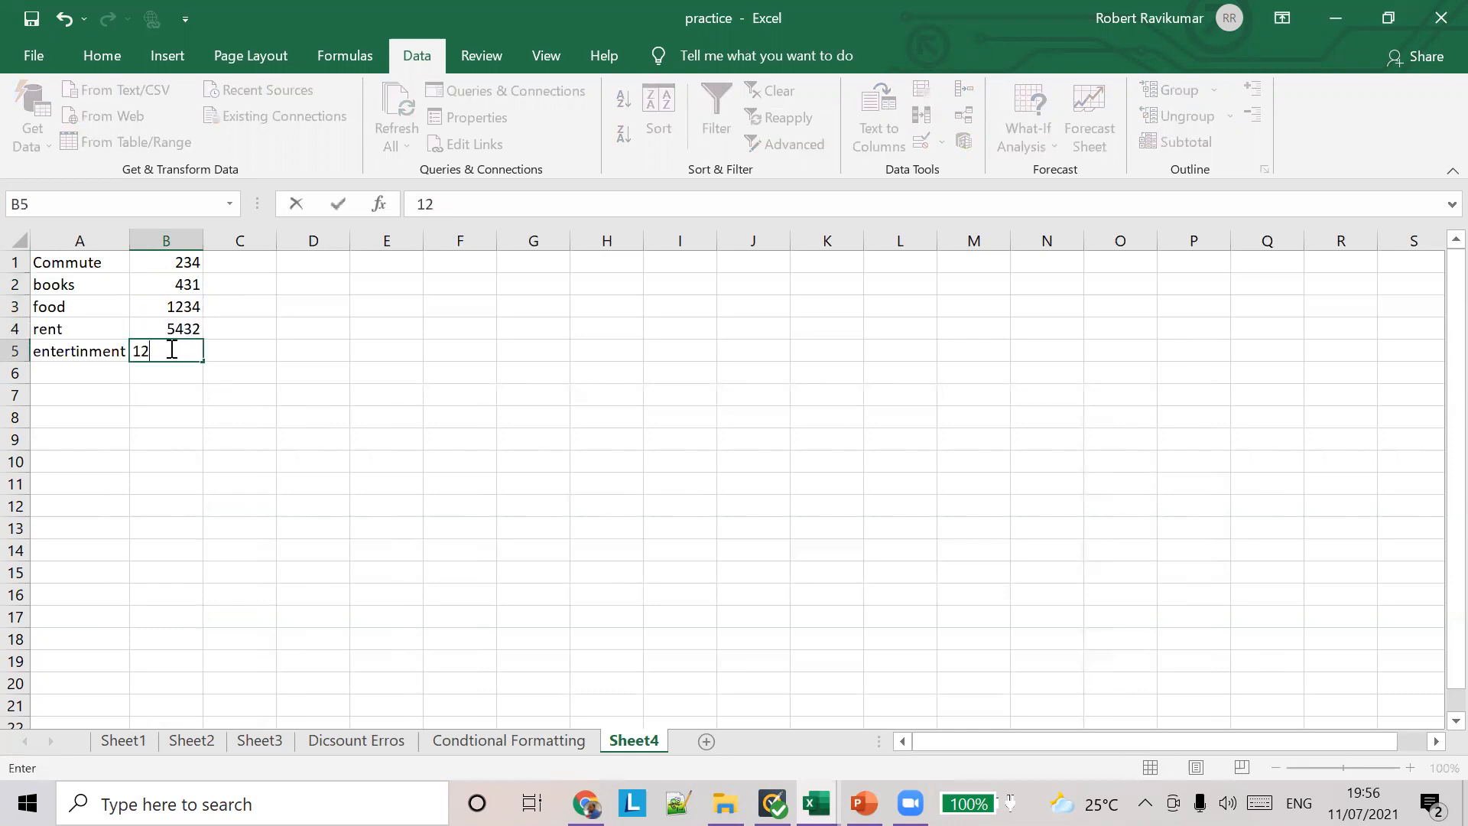
Step: Correct the rent amount in B4 to 543
left_click(182, 327)
left_click(463, 201)
key("BackSpace")
left_click(182, 372)
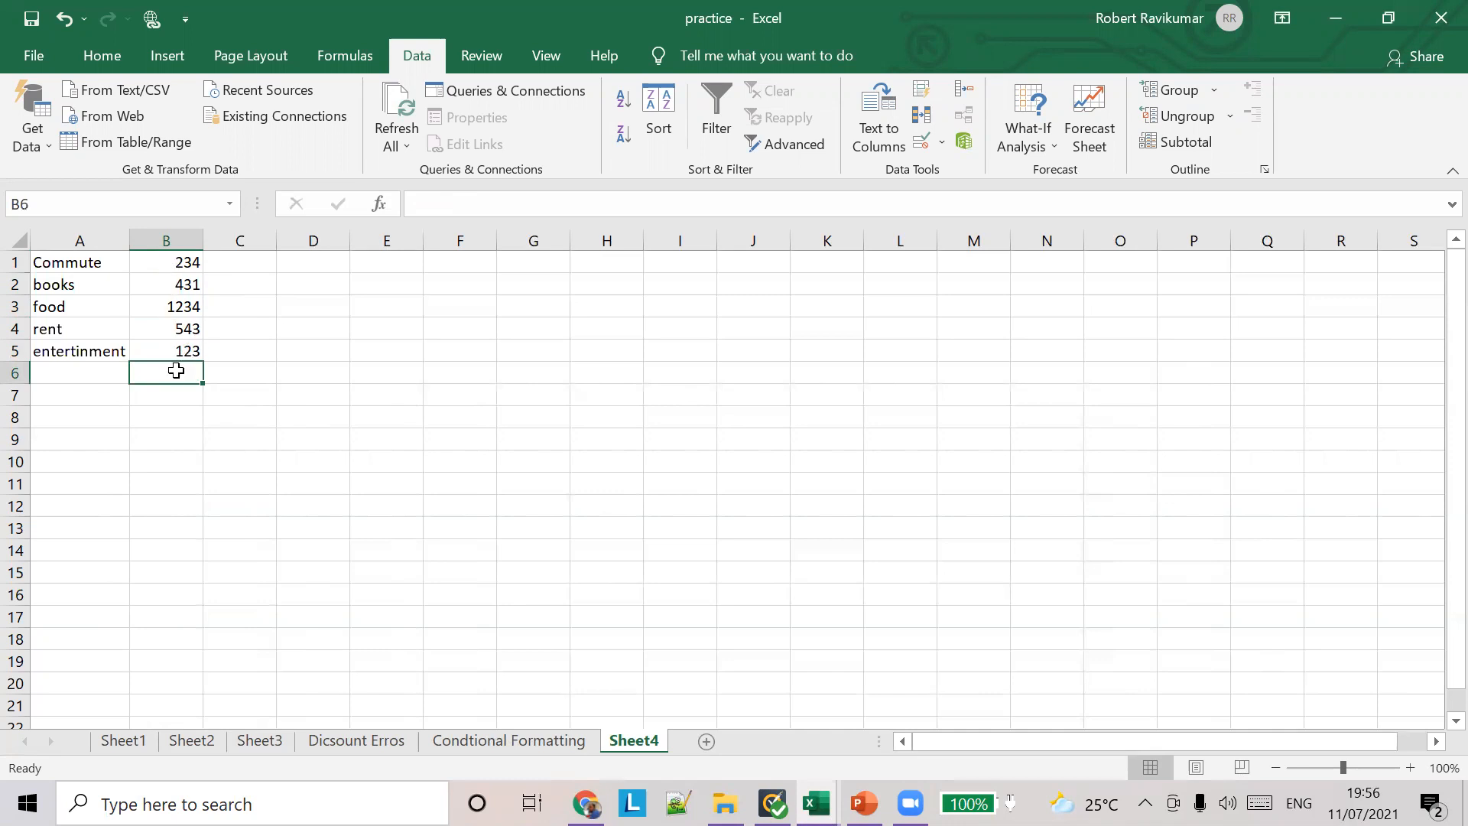
Step: Check the Data Validation - Custom slide in PowerPoint and return to the expense list in Excel
left_click(864, 803)
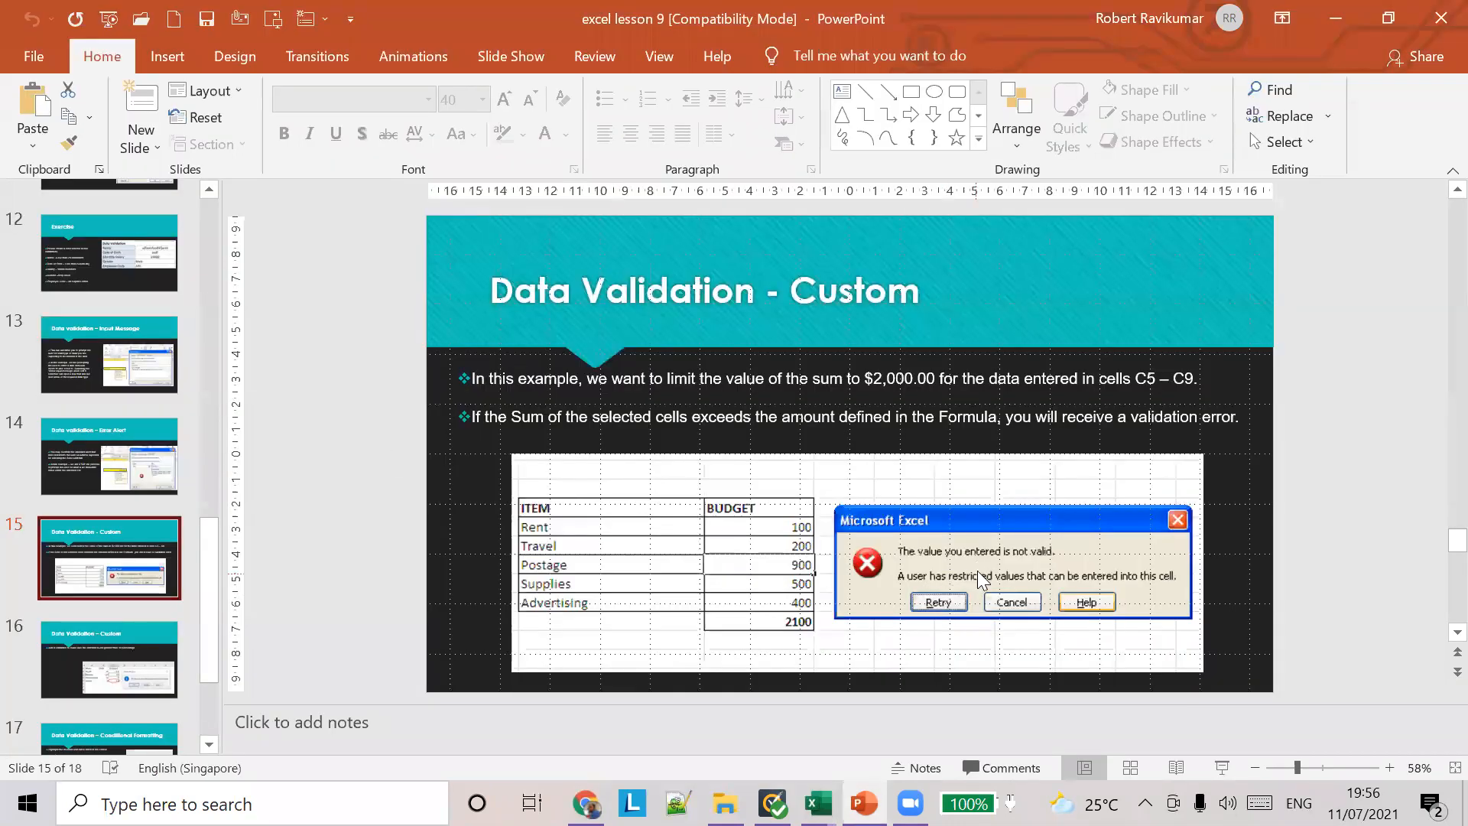
left_click(816, 803)
left_click(186, 260)
left_click_drag(188, 328, 186, 366)
Step: Total the expense amounts in B6 with =SUM(B1:B5) and select that cell
left_click(167, 373)
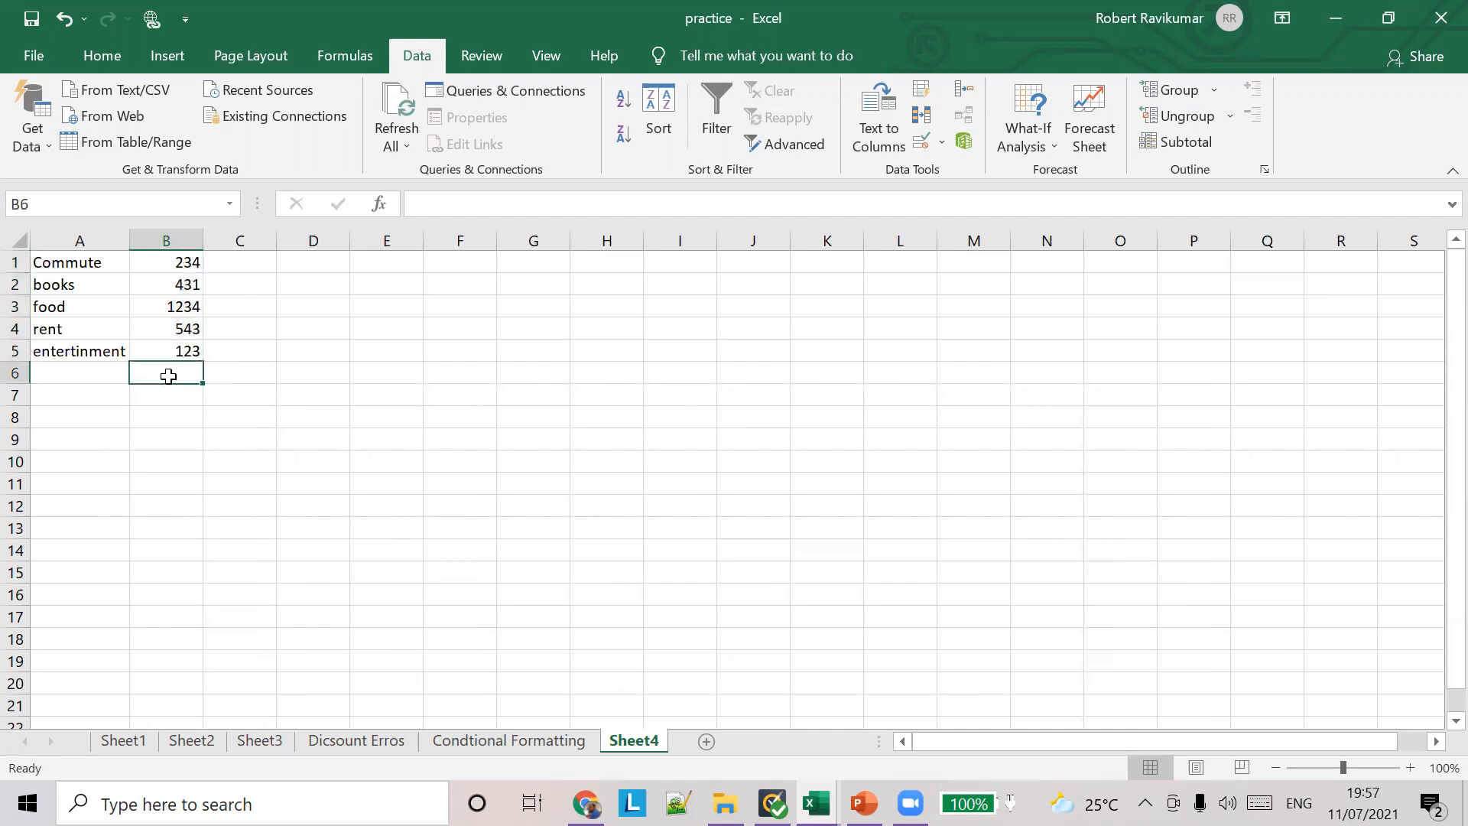
type("=")
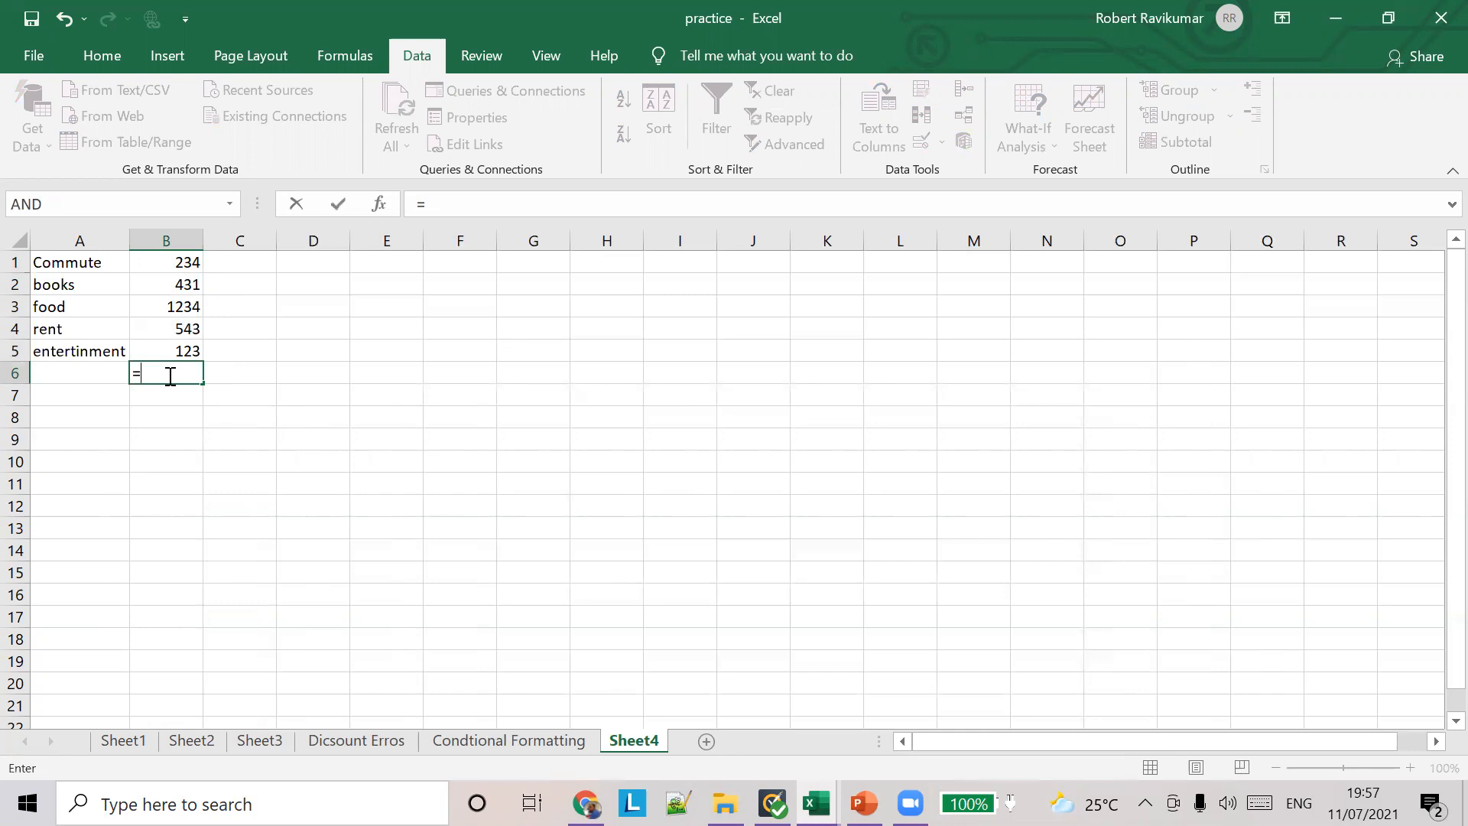
type("SUm")
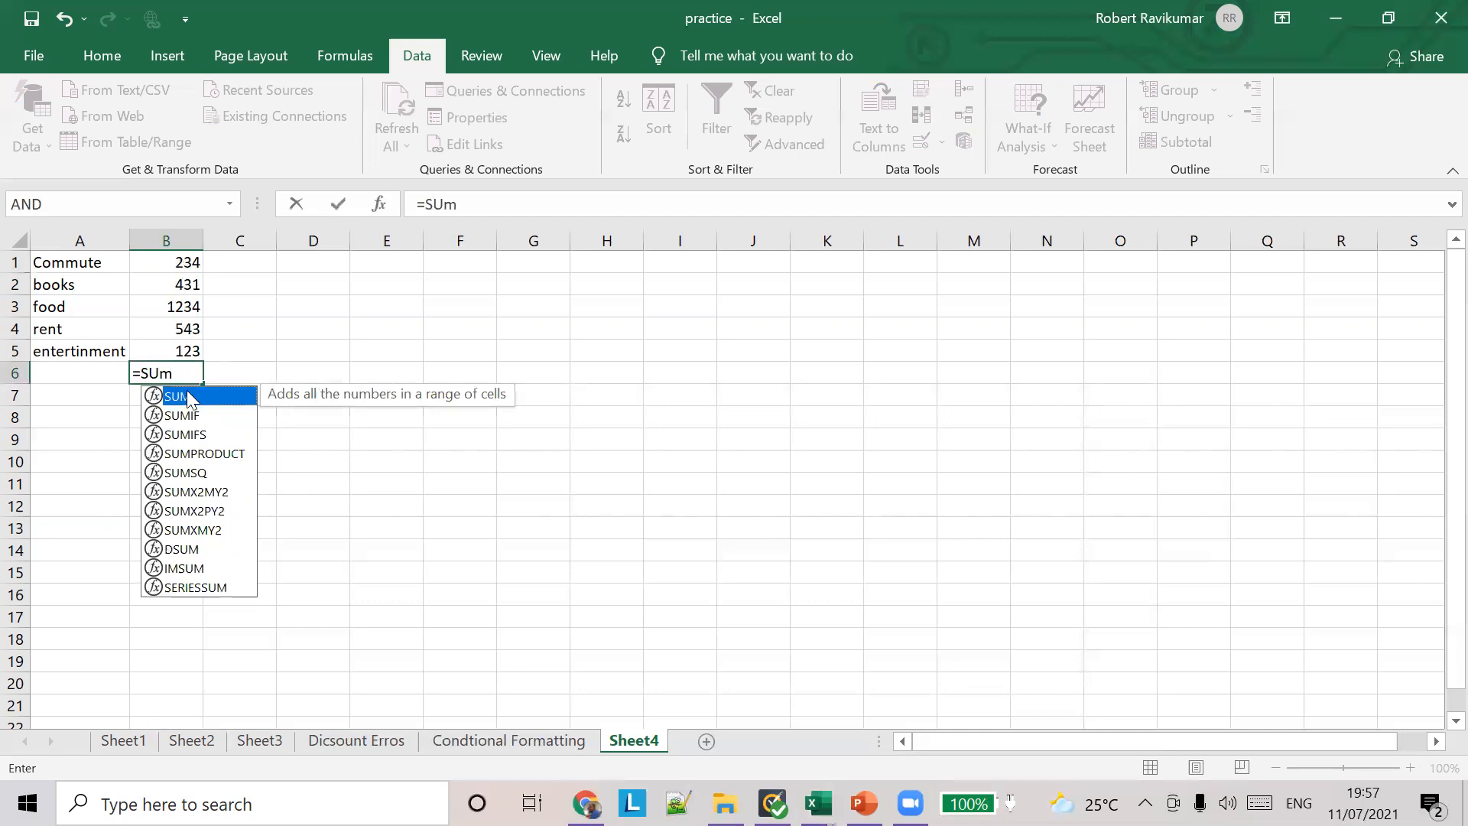
double_click(189, 396)
left_click_drag(178, 296, 184, 348)
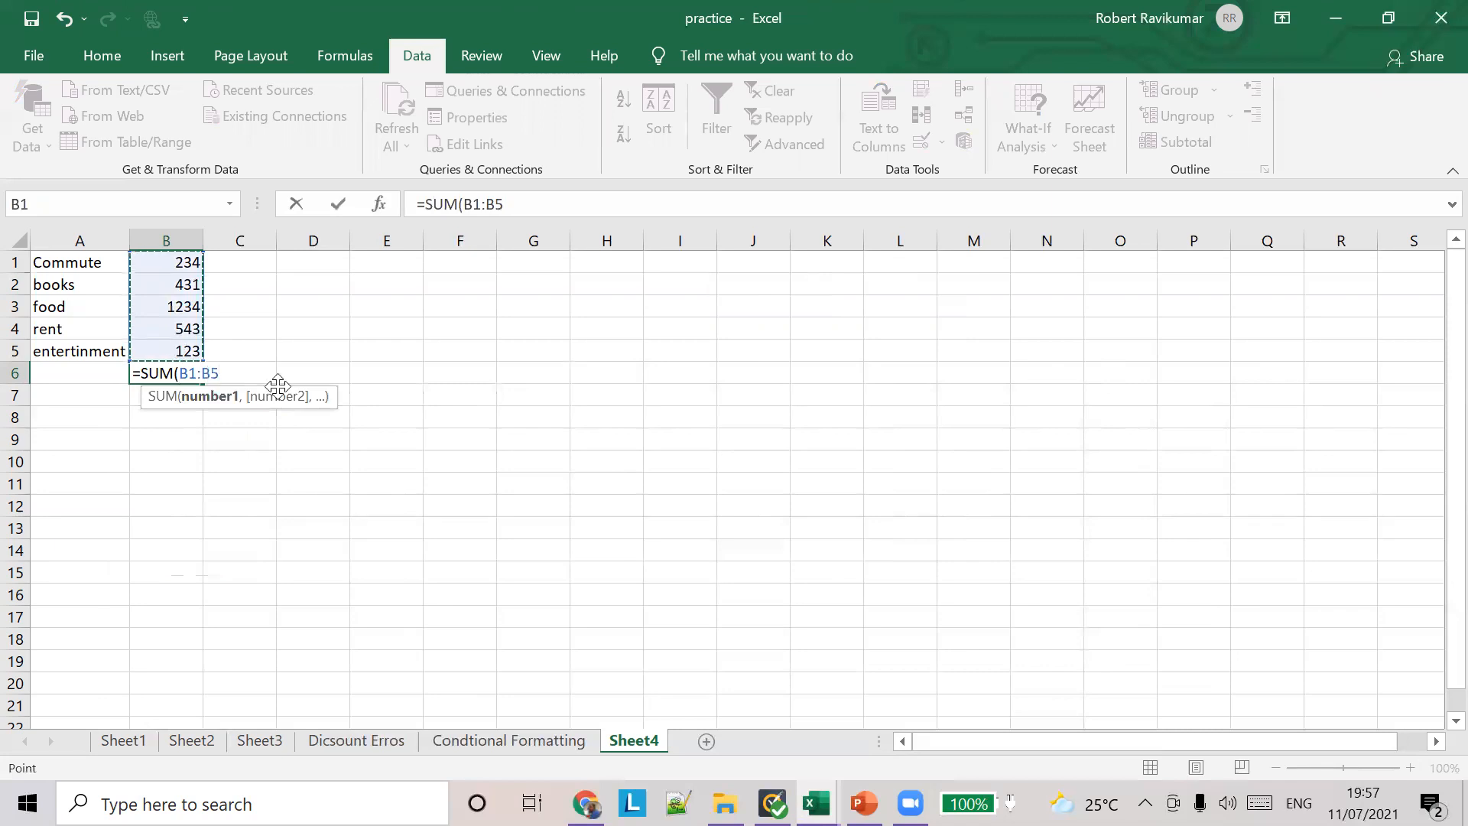
type(")")
key("Tab")
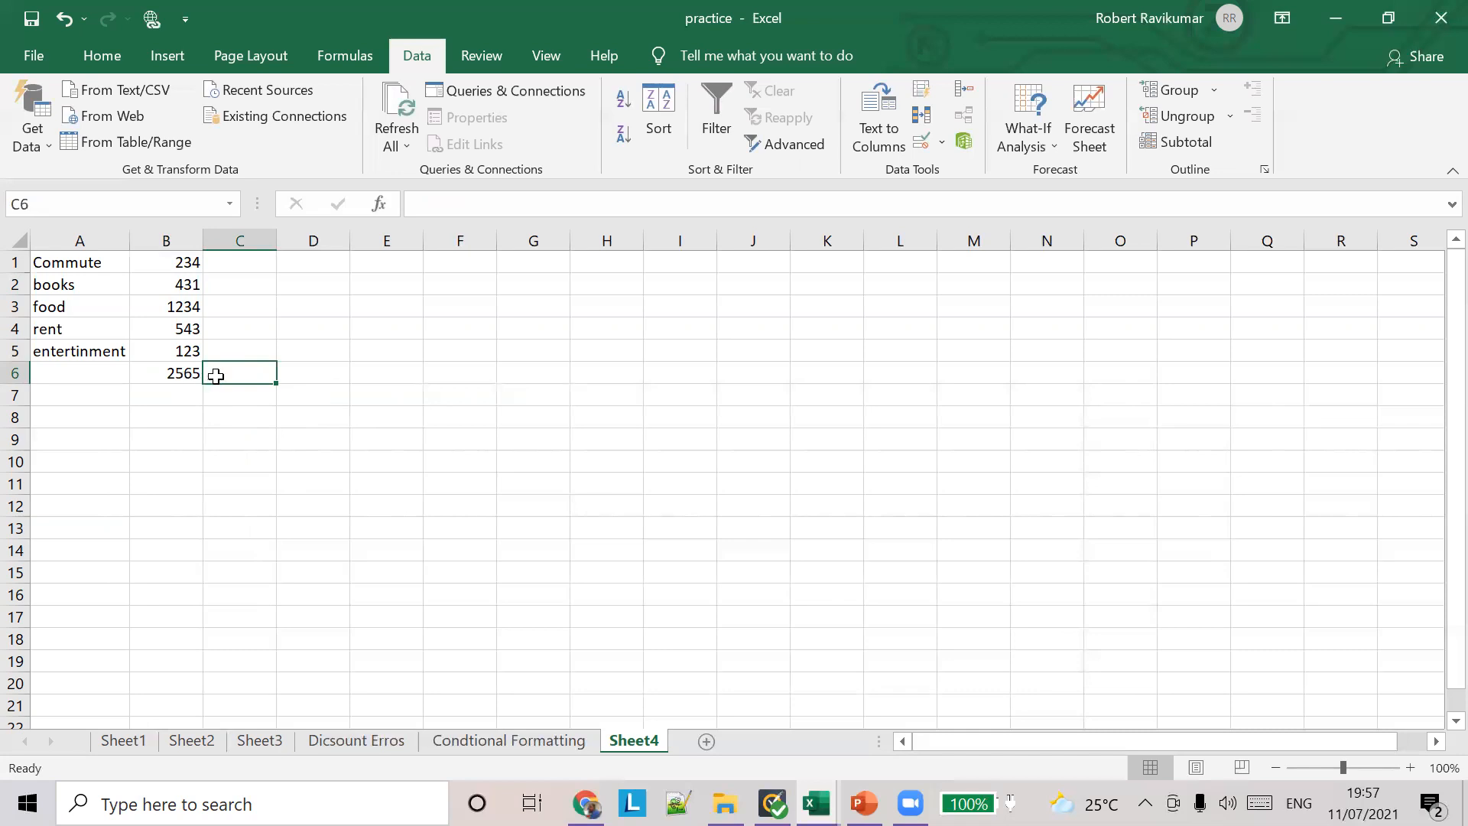
left_click(181, 375)
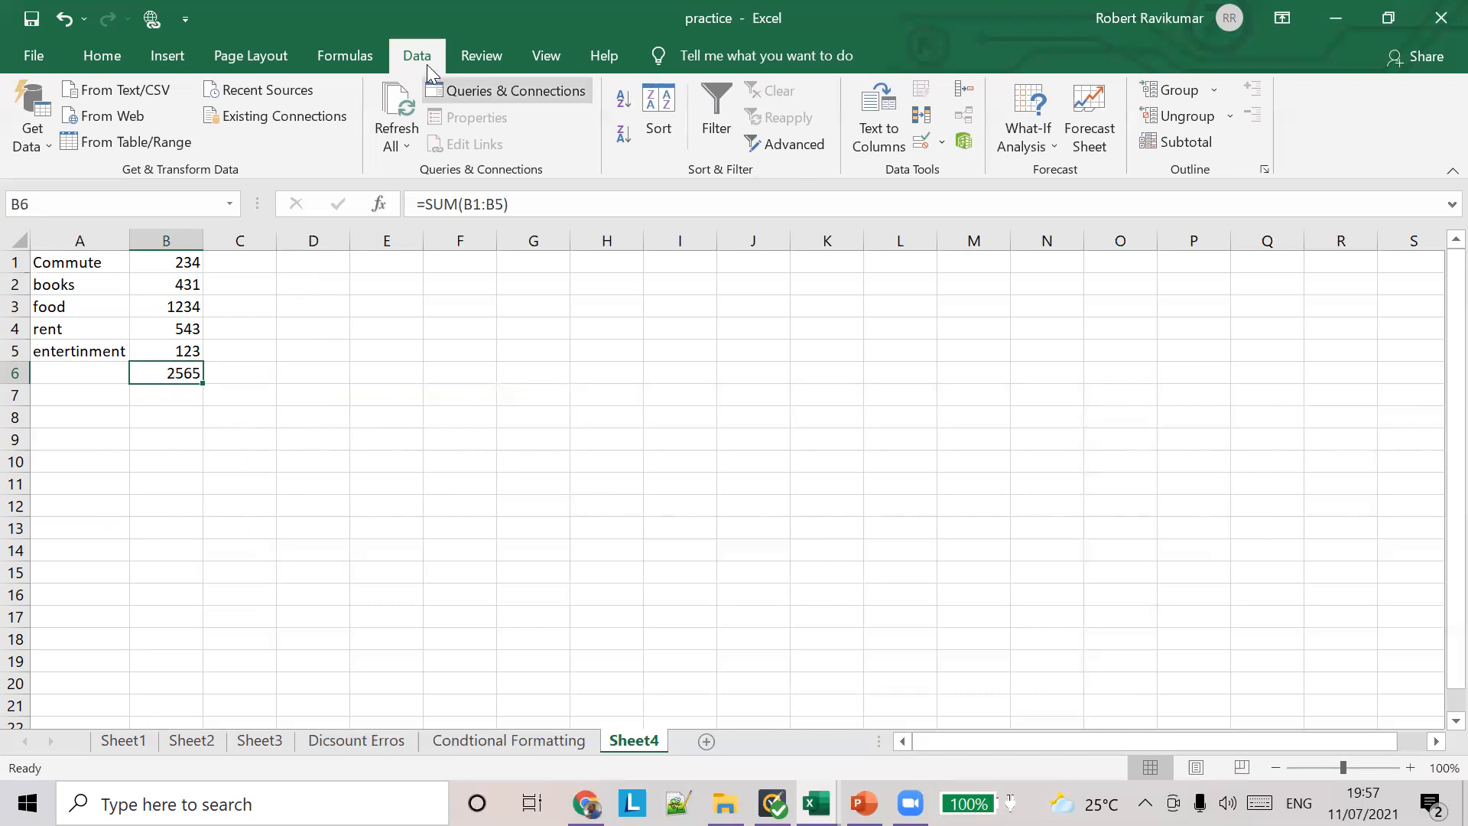
left_click(945, 143)
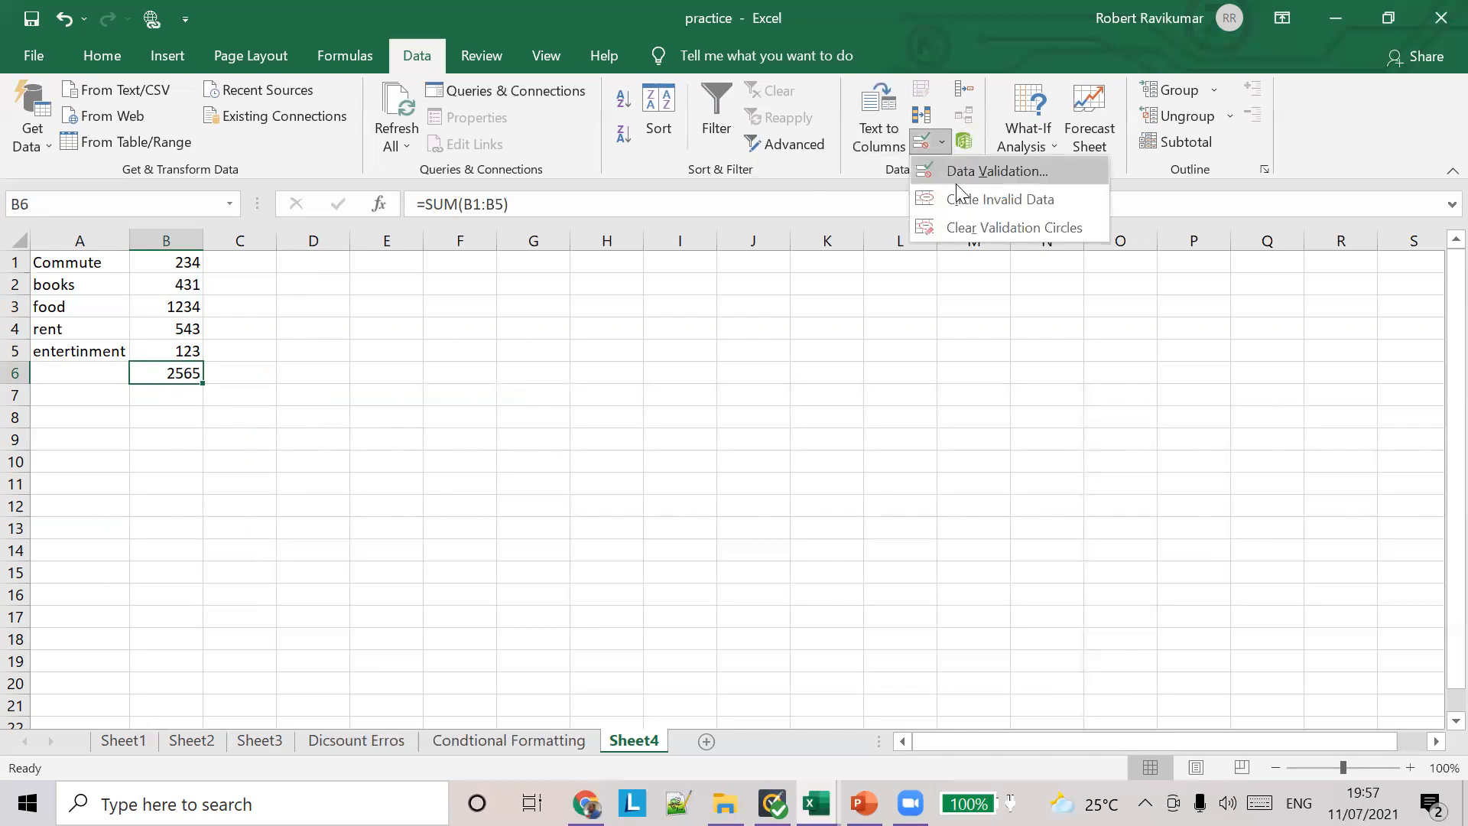
left_click(958, 173)
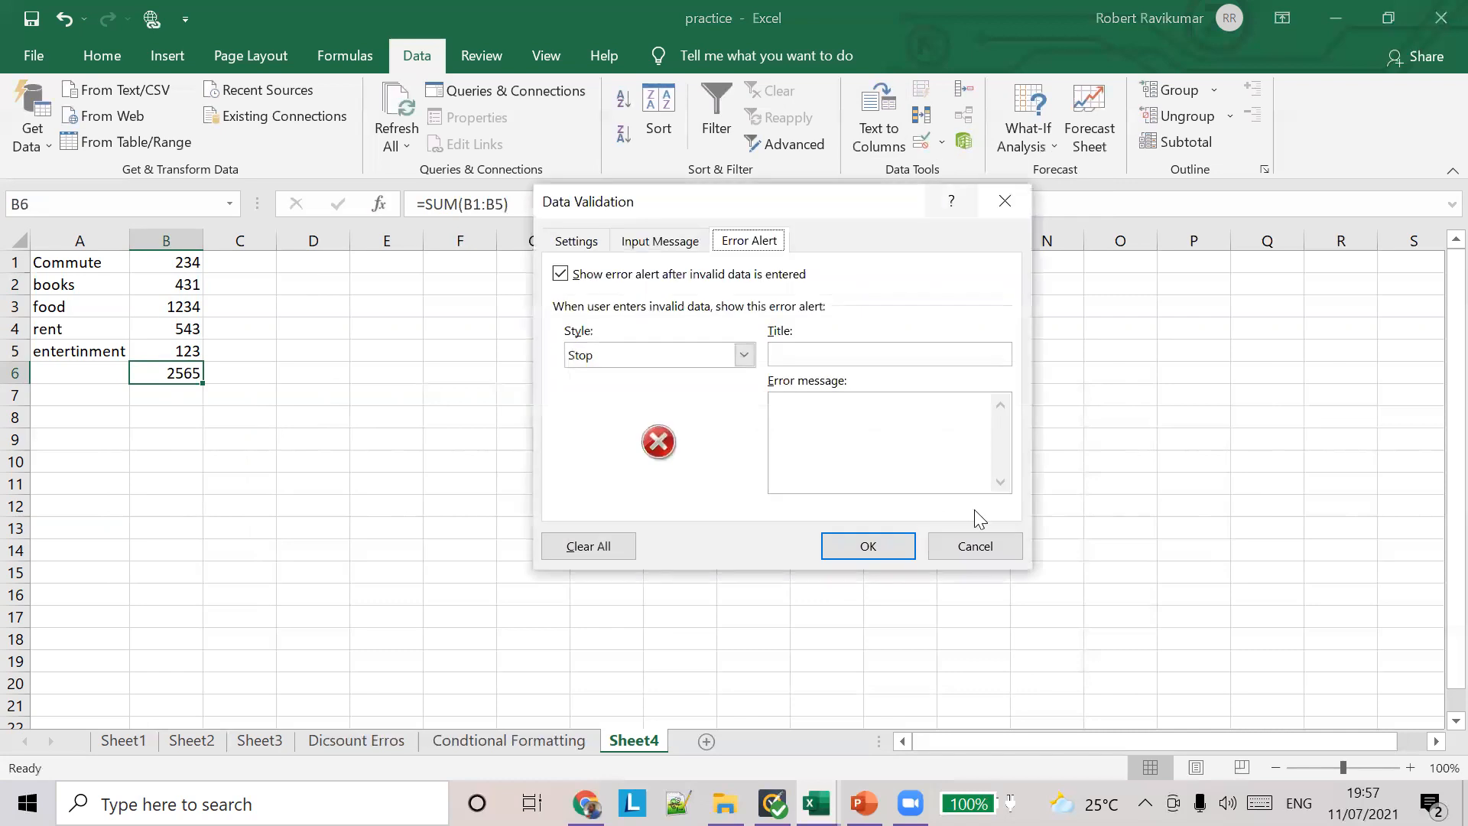
left_click(976, 545)
Step: Open the data validation settings for the total in B6 and allow Custom criteria
left_click(942, 144)
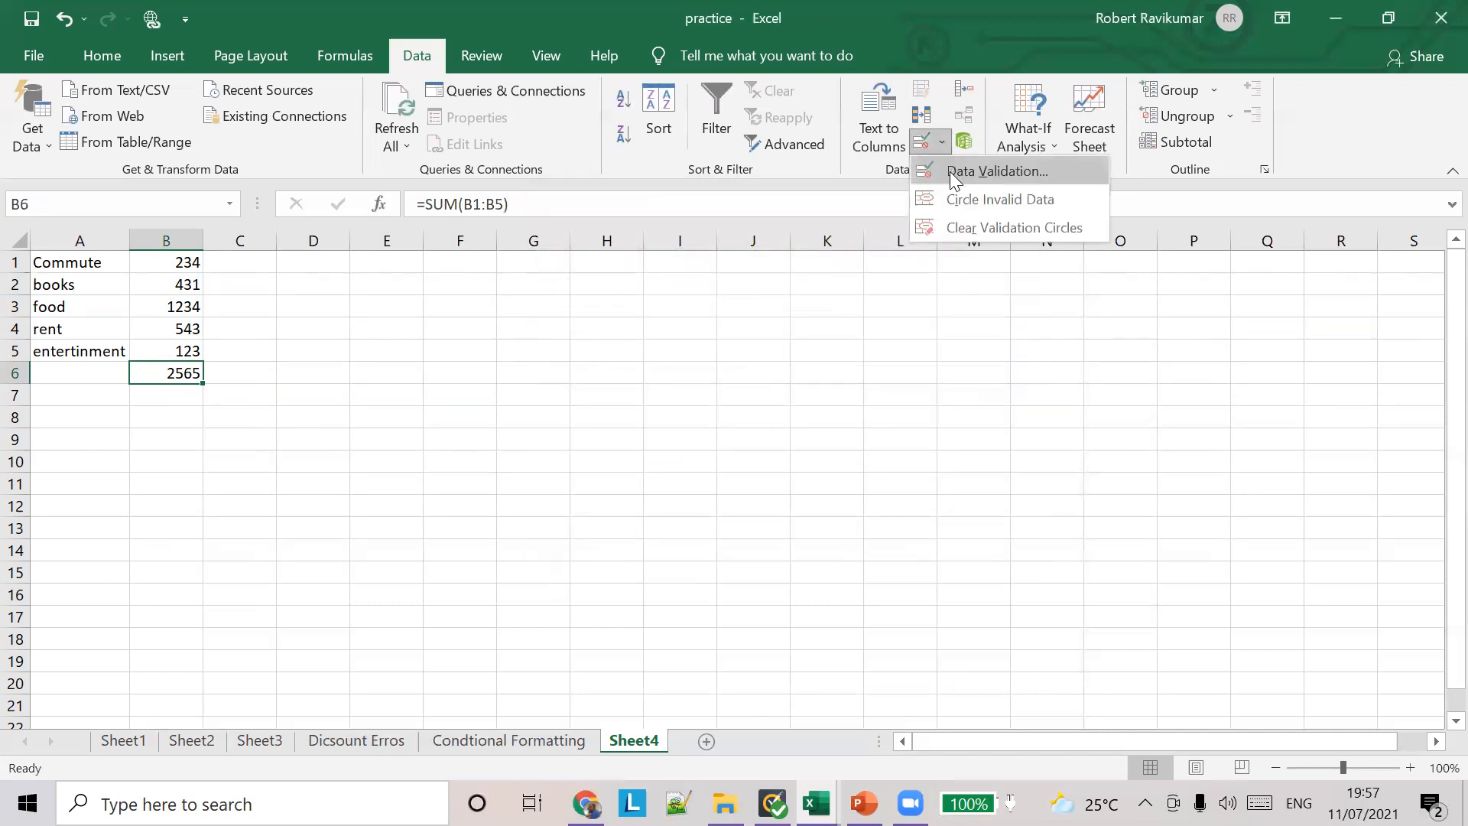
left_click(954, 172)
left_click(576, 243)
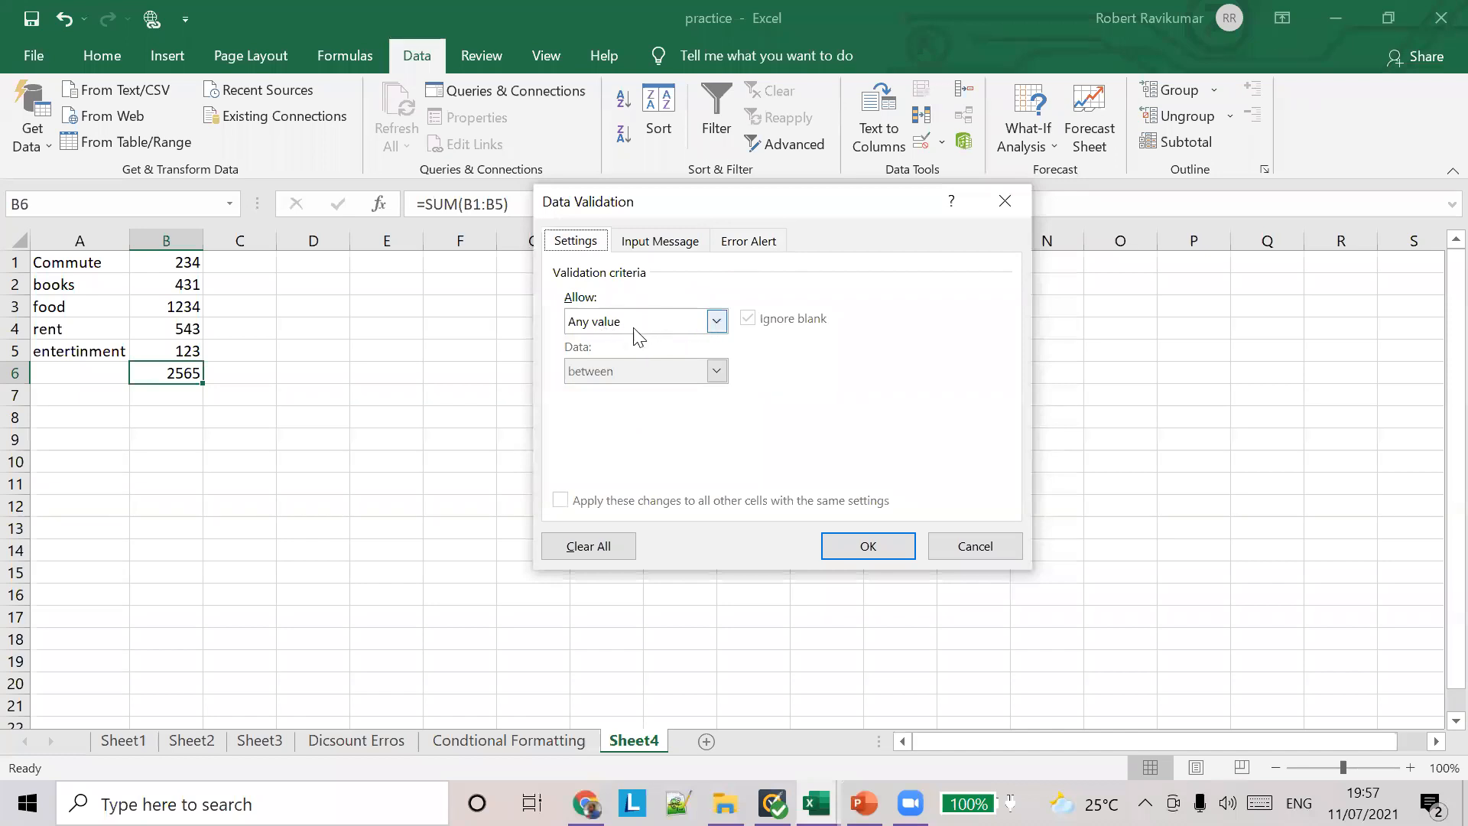
left_click(707, 325)
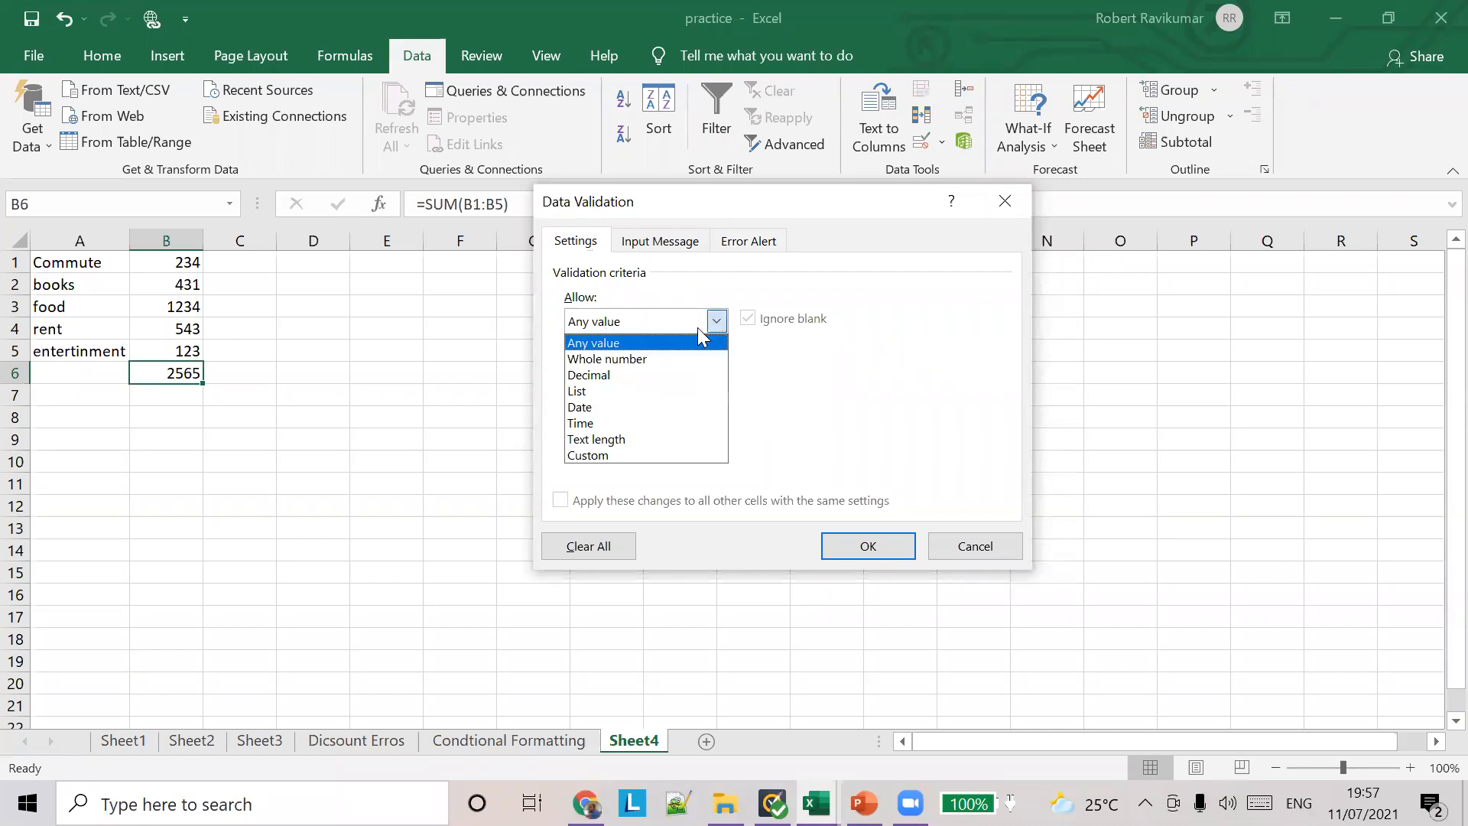
left_click(650, 454)
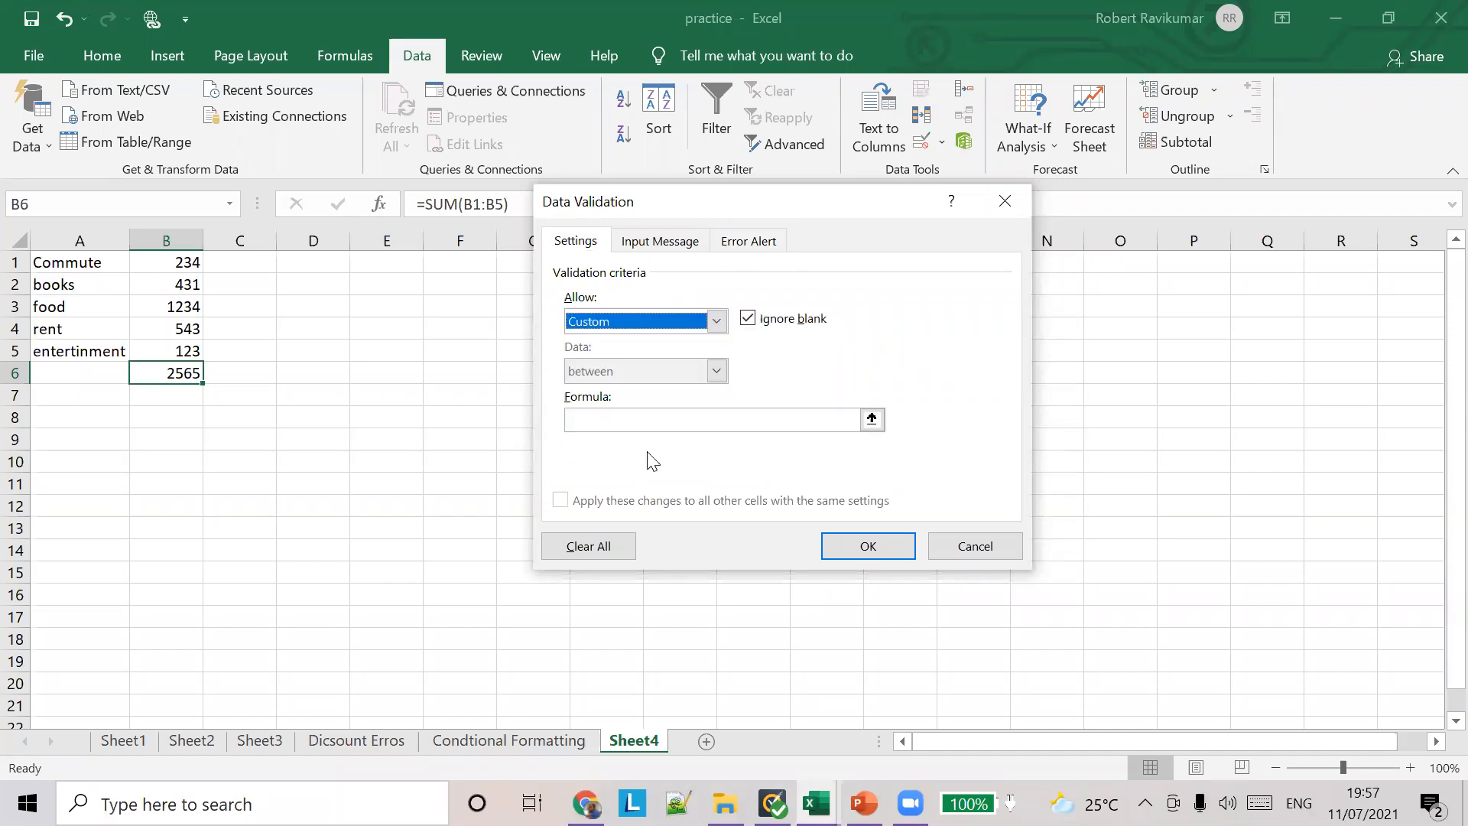
Step: Set B6's custom validation formula to =SUM(B1:B5) > 2000 and apply the rule
left_click(688, 418)
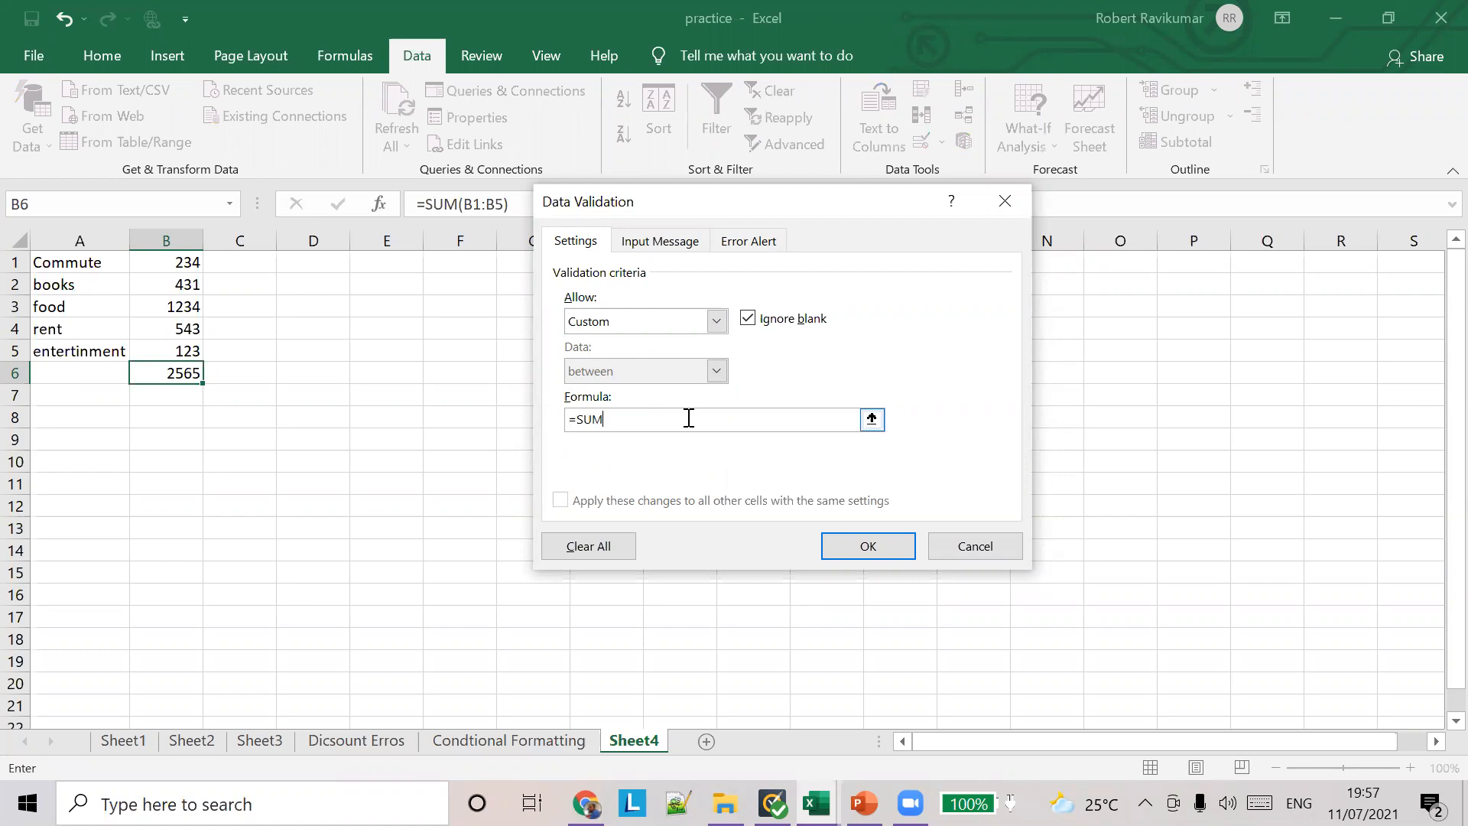
key("Left")
key("BackSpace")
key("BackSpace")
key("BackSpace")
type("+")
key("shift+Right")
key("ctrl+z")
type(")")
left_click(850, 536)
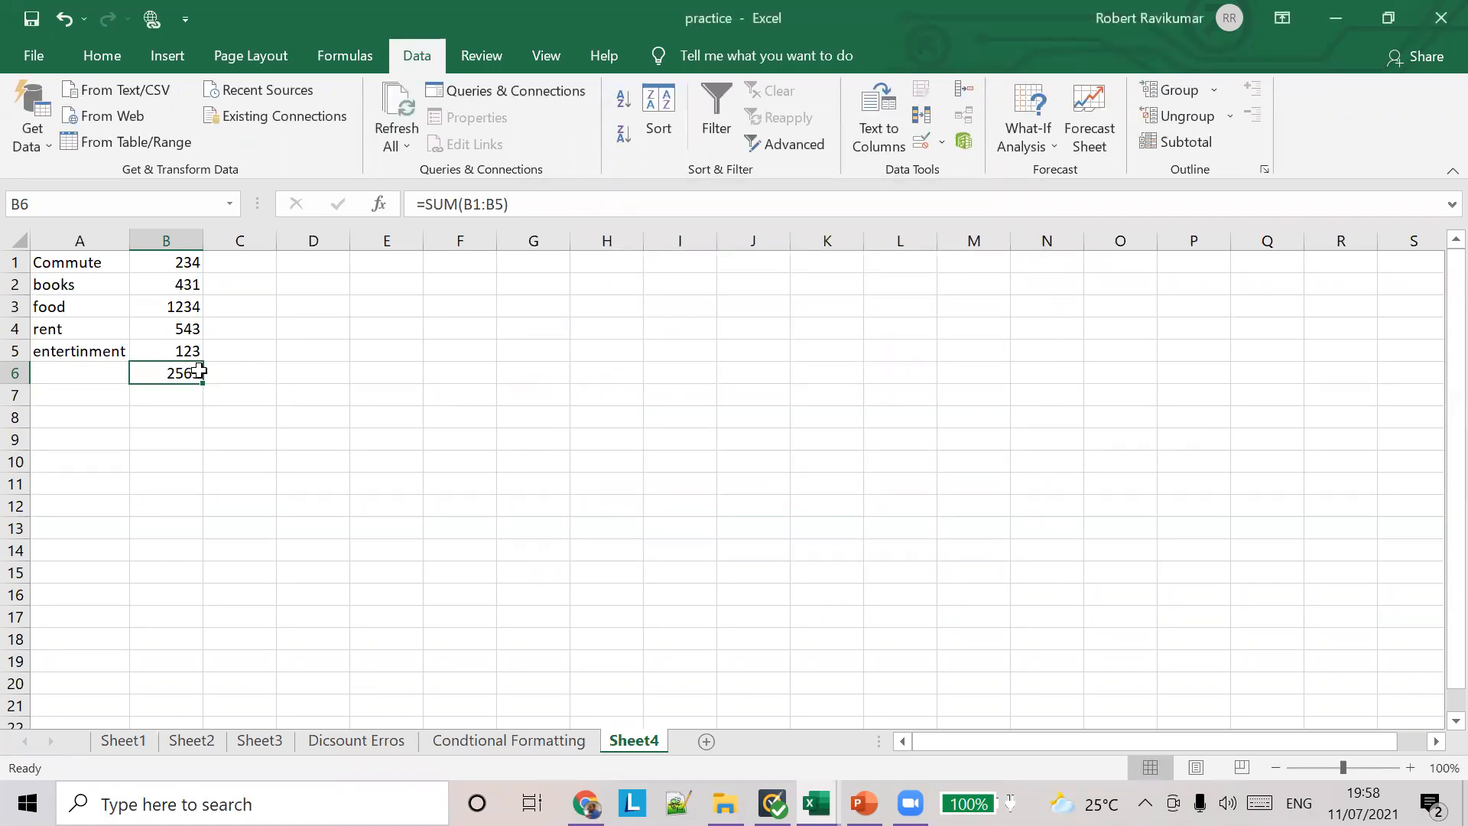
Step: Test the rule on the total by changing the entertainment amount in B5 to 12 and the food amount in B3 to 1
left_click(187, 351)
type("12")
key("Tab")
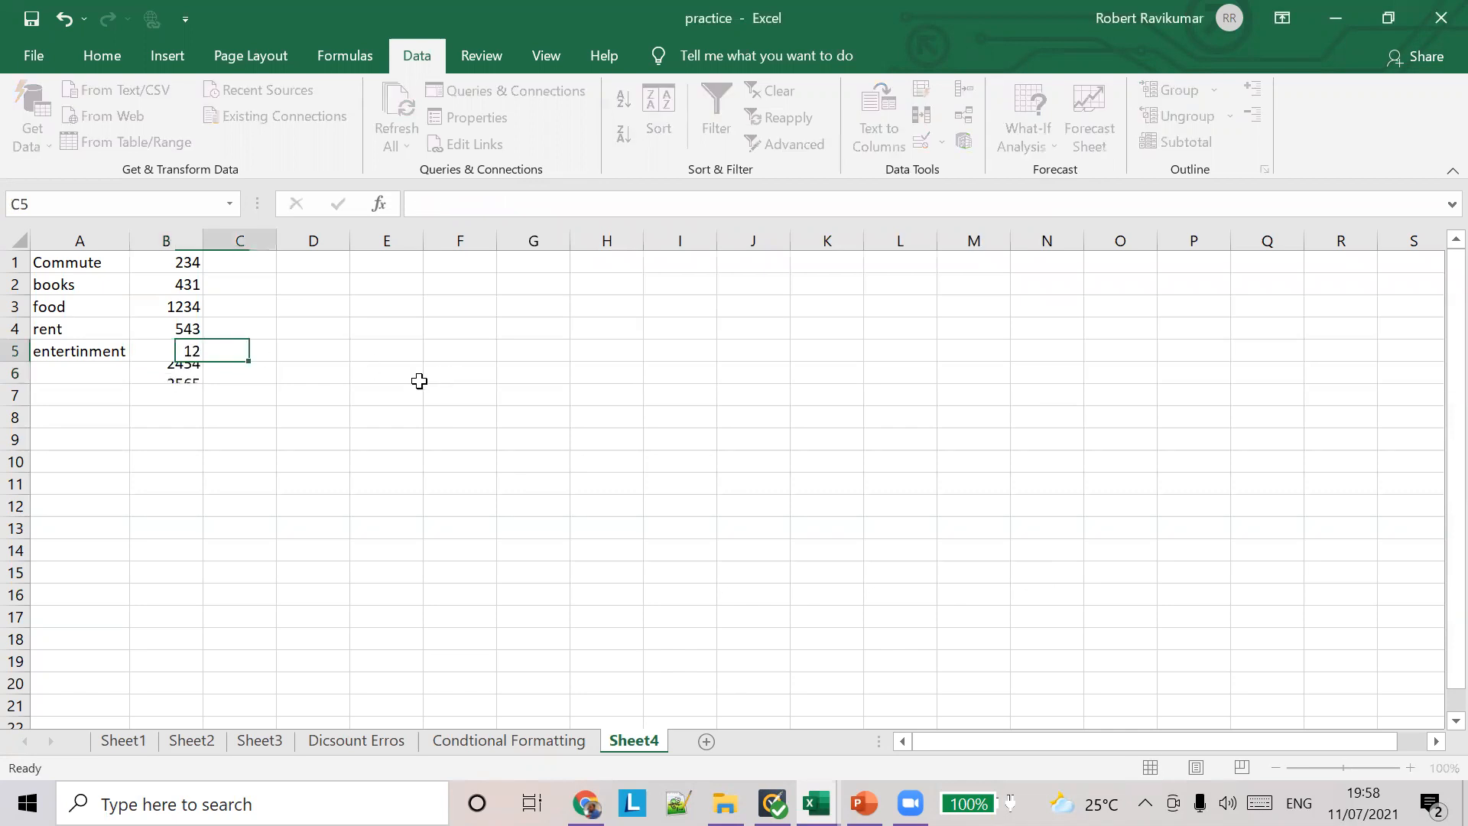
left_click(178, 306)
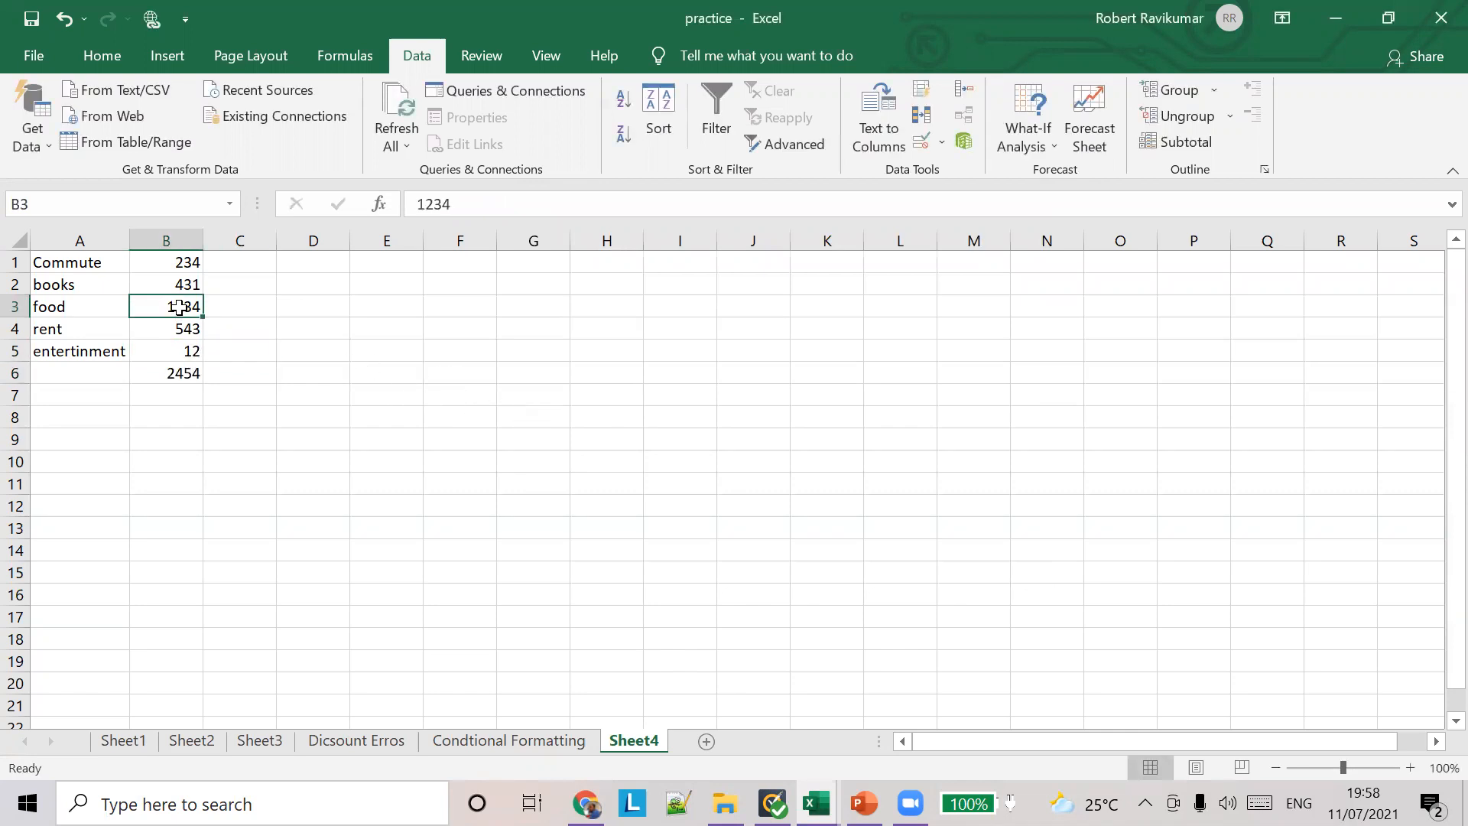
type("1")
key("Tab")
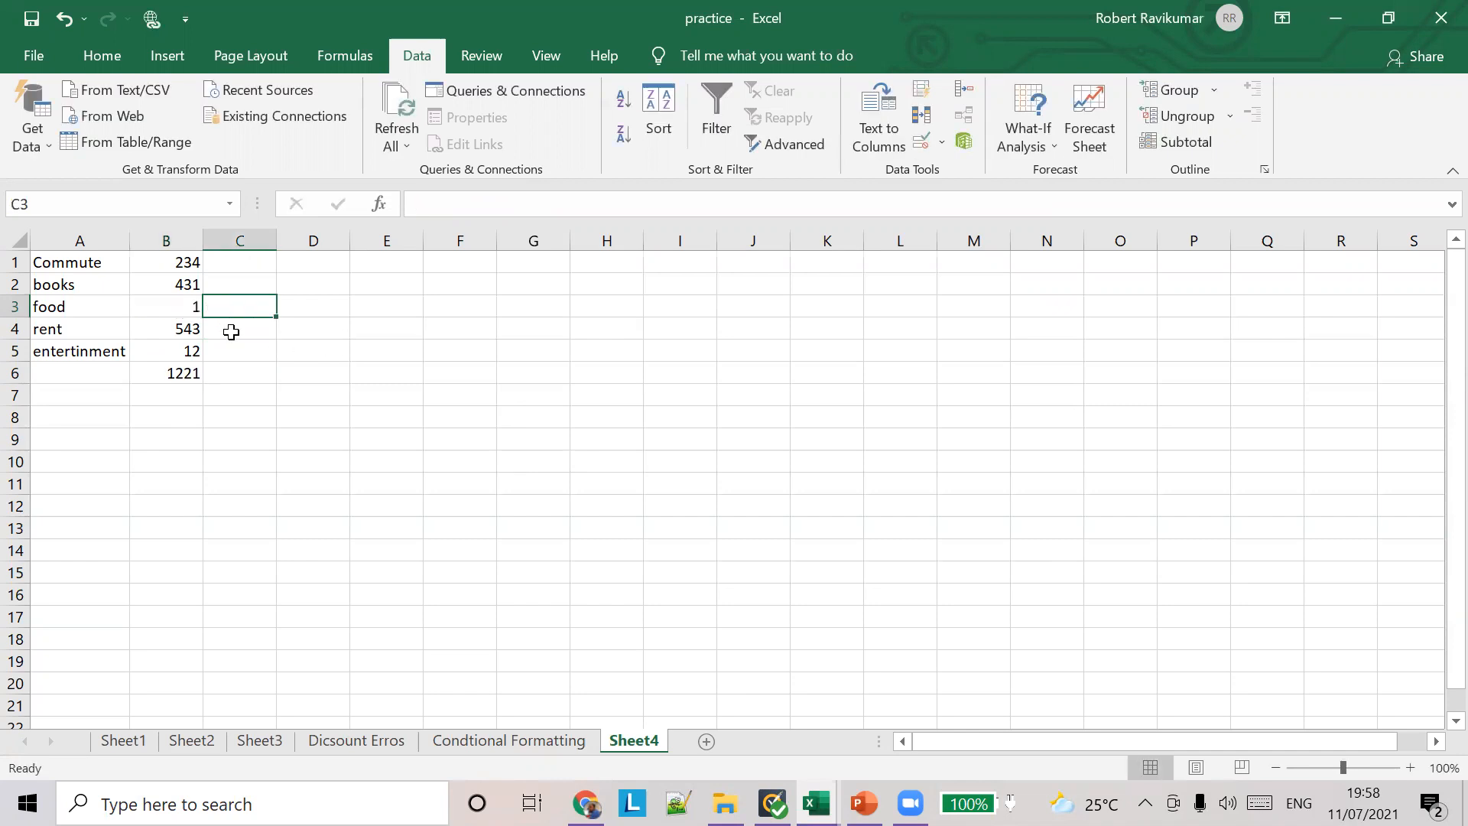
Step: Inspect B3's data validation settings and input message without changing them, and recheck the custom validation slide in PowerPoint
left_click(176, 311)
left_click(942, 142)
left_click(948, 172)
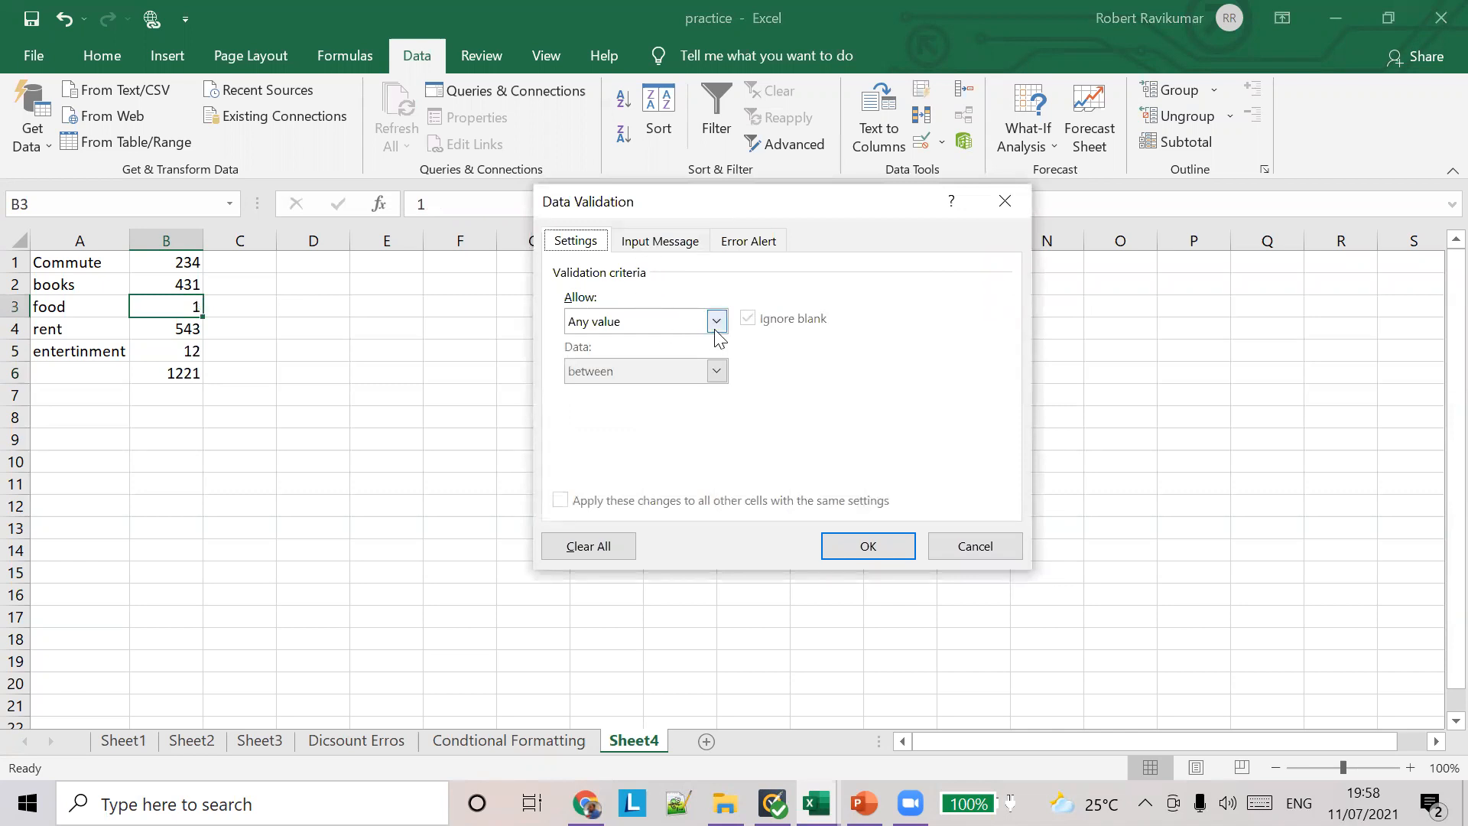
left_click(662, 243)
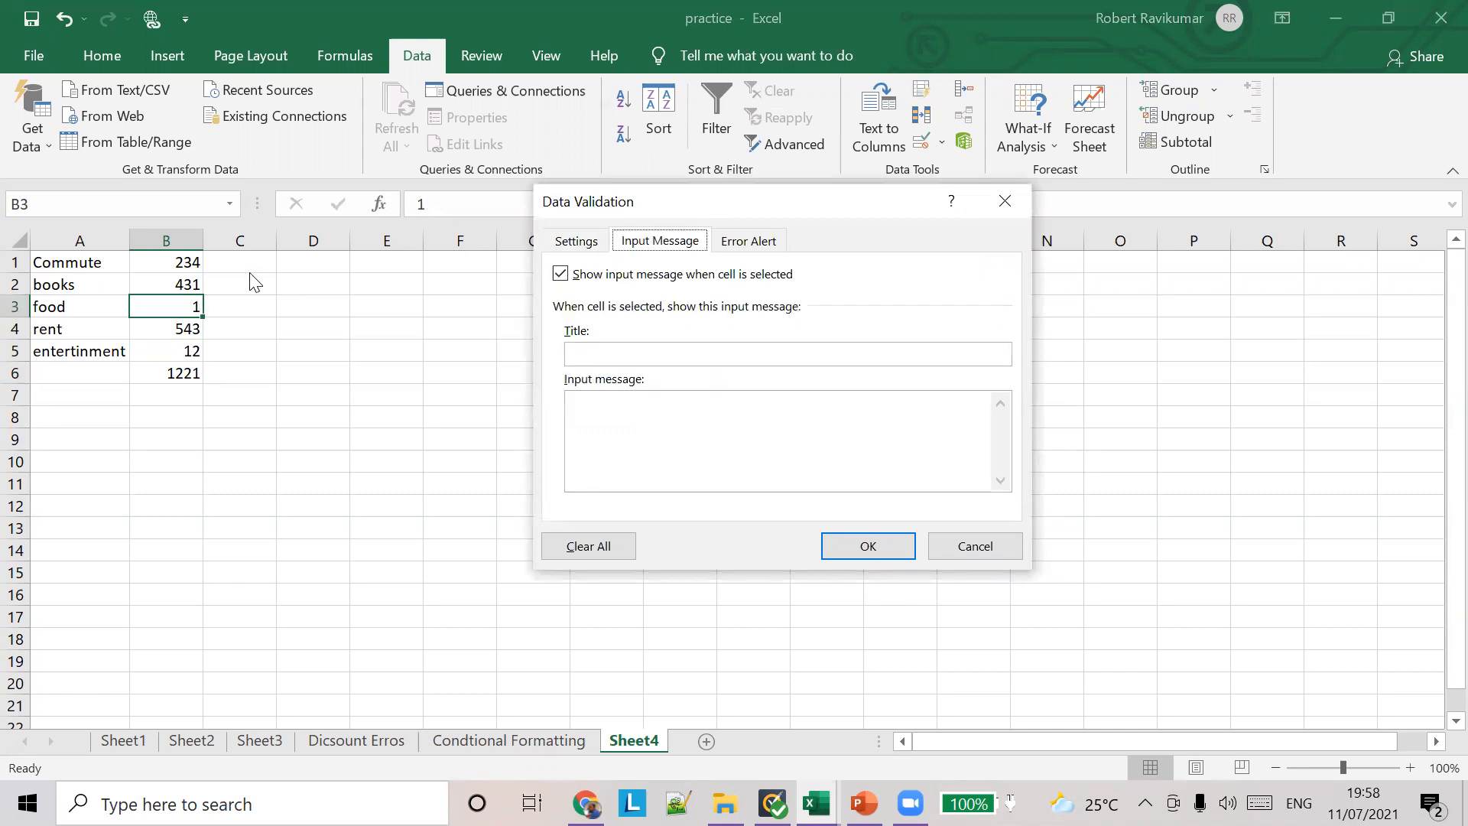
left_click(953, 536)
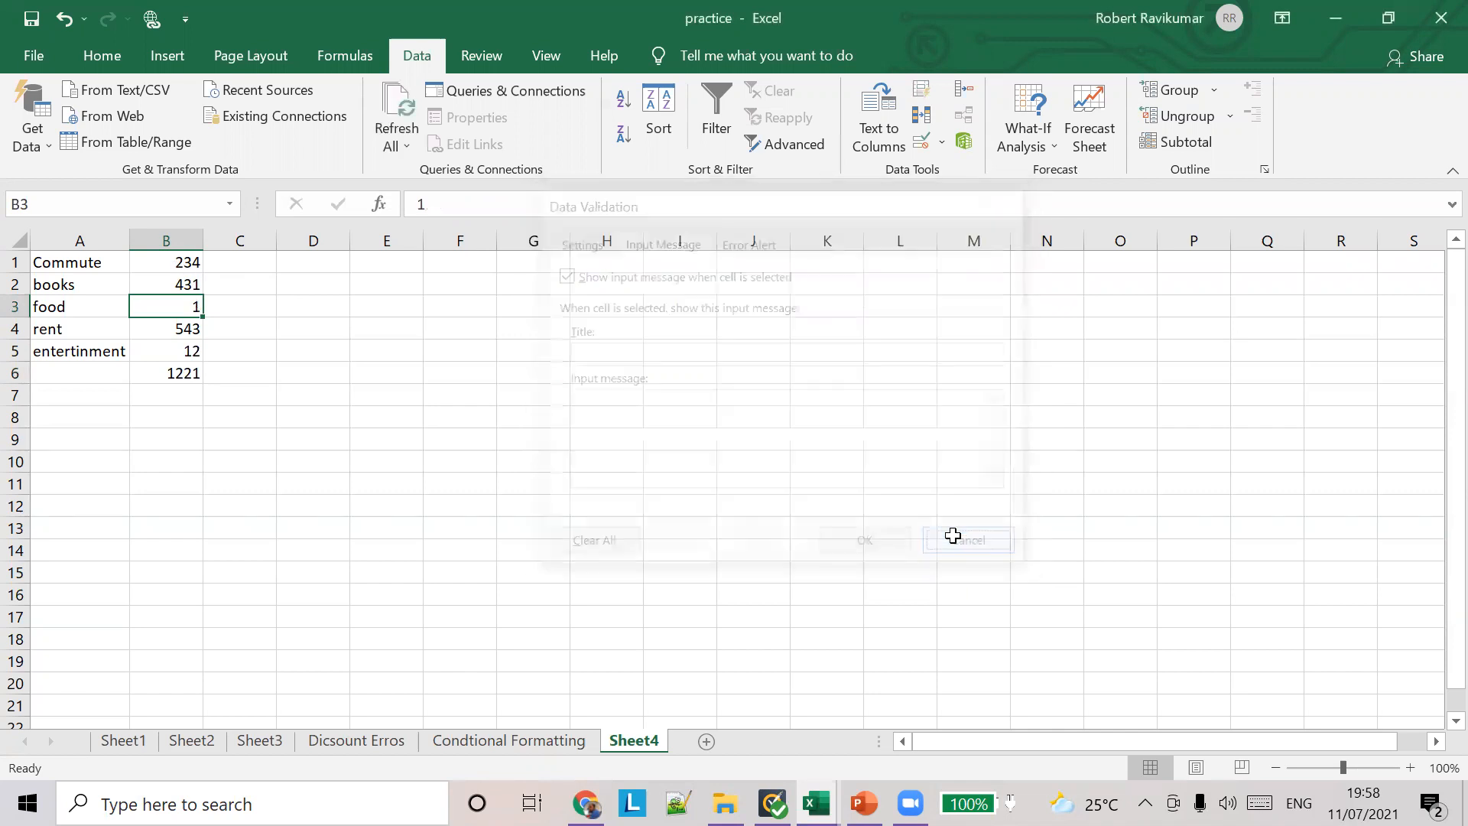
key("alt+Tab")
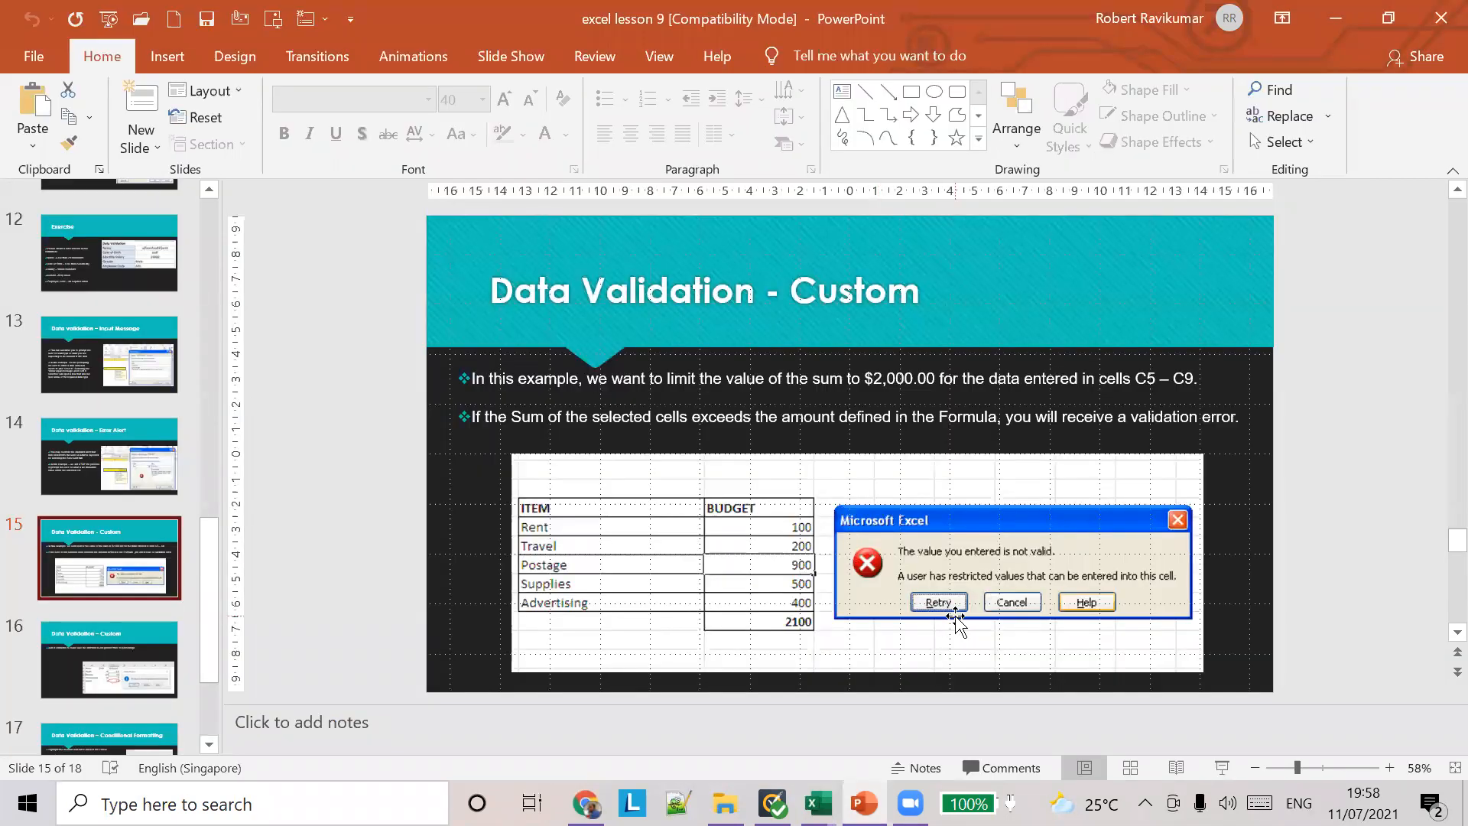
key("alt+Tab")
Step: Change the custom validation formula of the total cell B6 to =B6 > 2000 and apply it
left_click(182, 375)
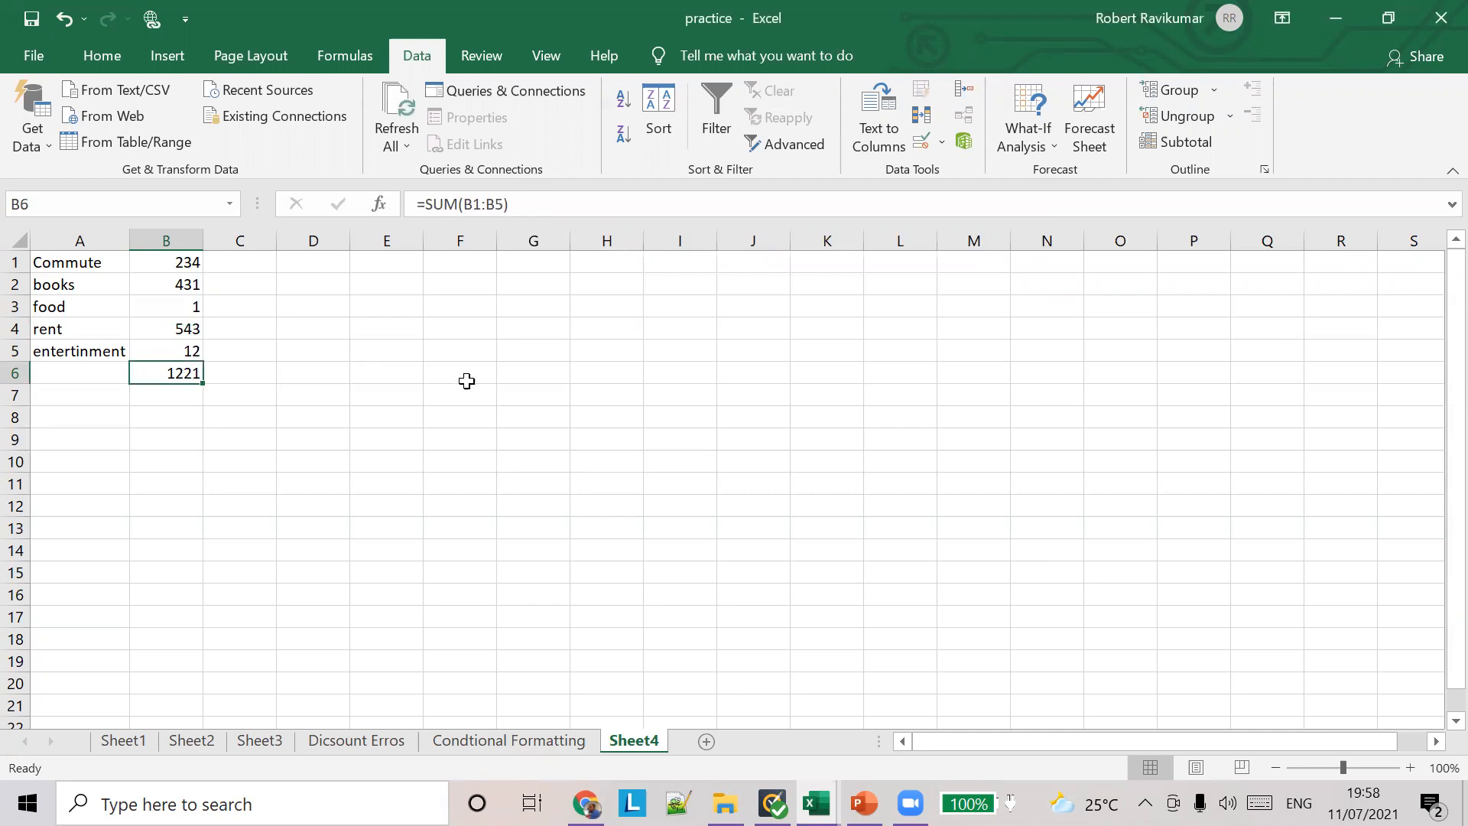
left_click(948, 140)
left_click(952, 171)
left_click(600, 245)
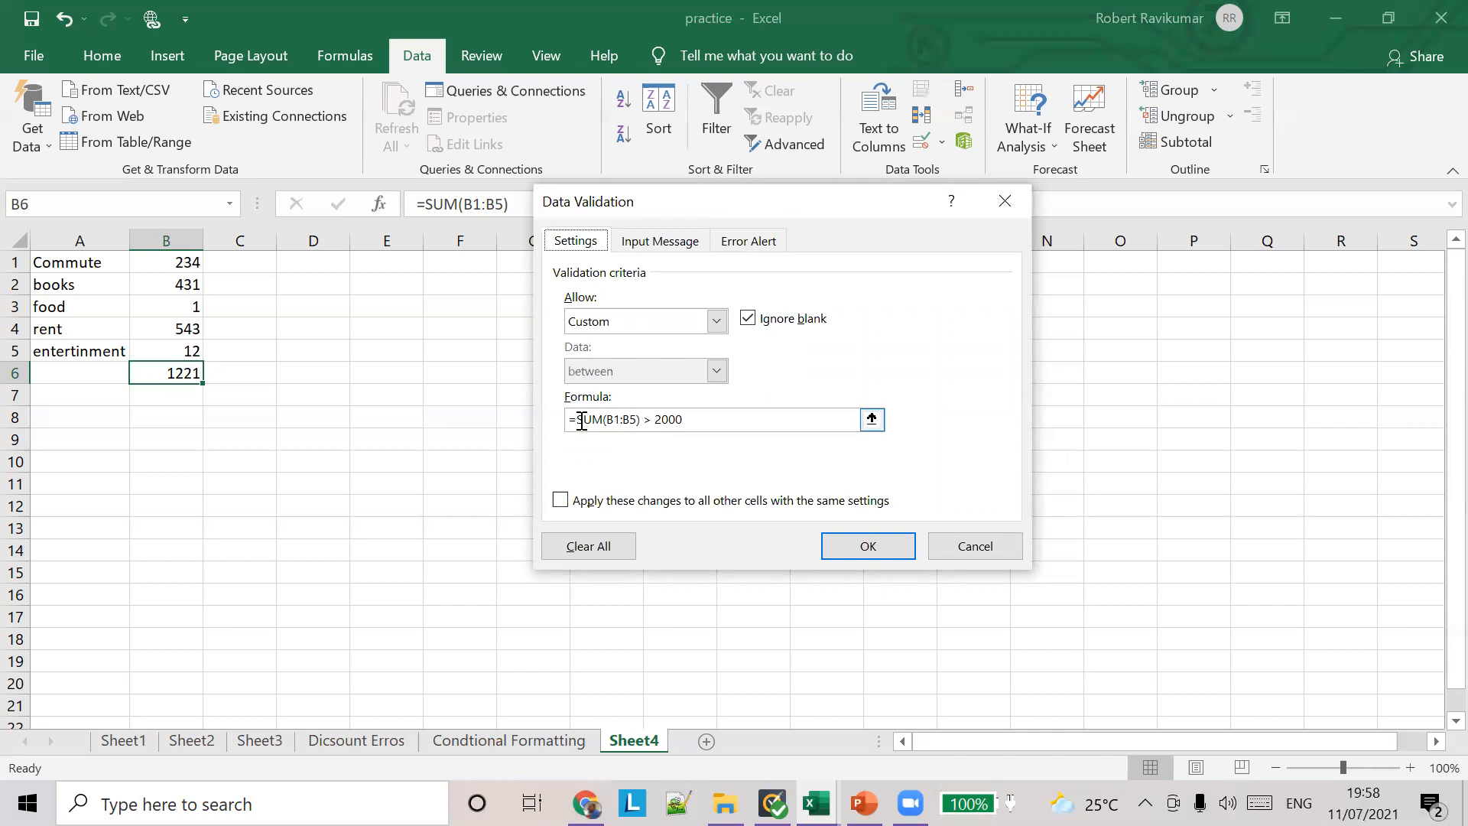
left_click_drag(579, 419, 640, 419)
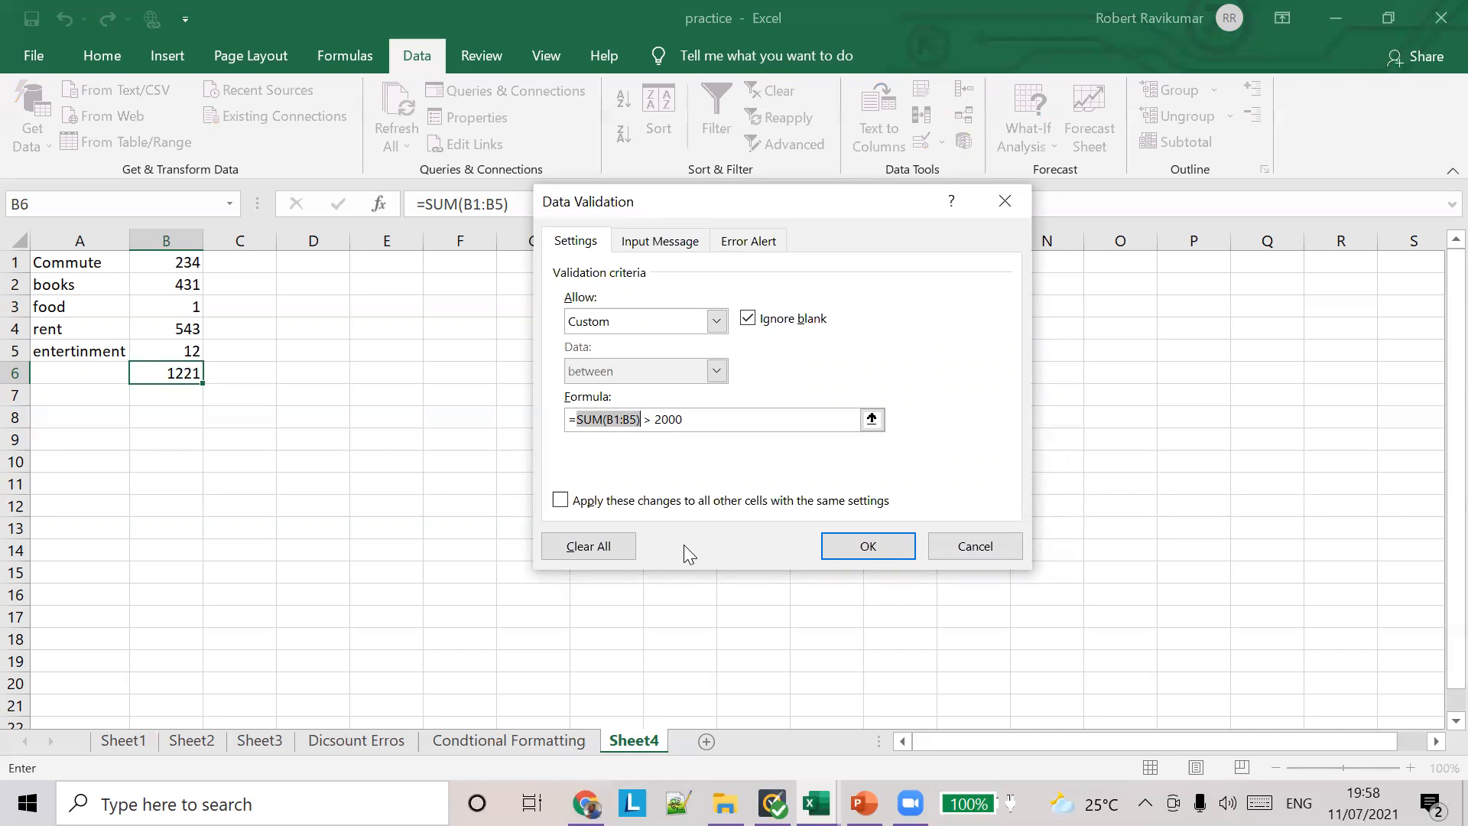
type("B6")
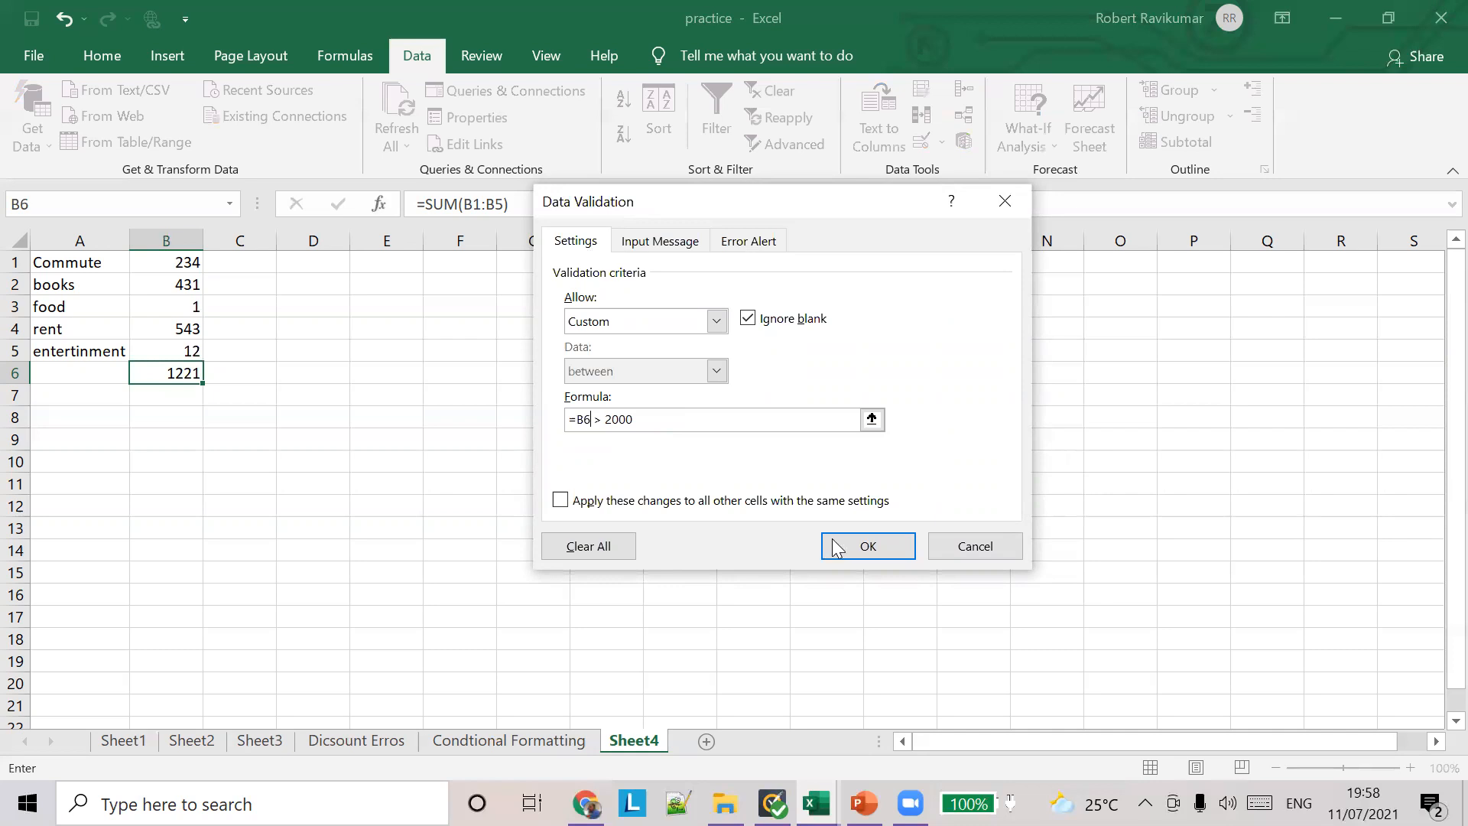
left_click(850, 547)
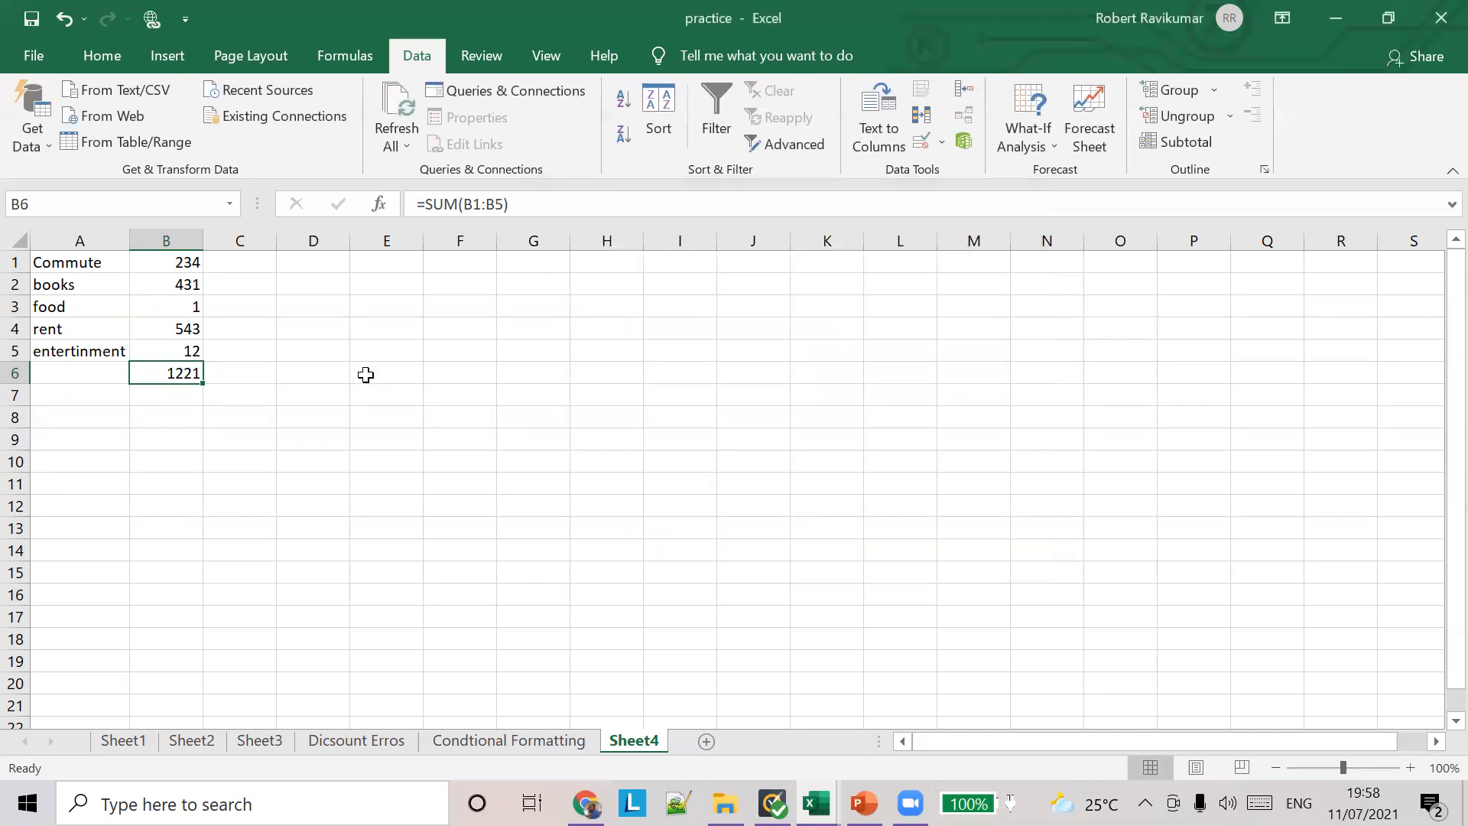
Step: Test the total's validation rule by setting the entertainment amount in B5 and the food amount in B3 to 1234 each
left_click(269, 368)
left_click(182, 352)
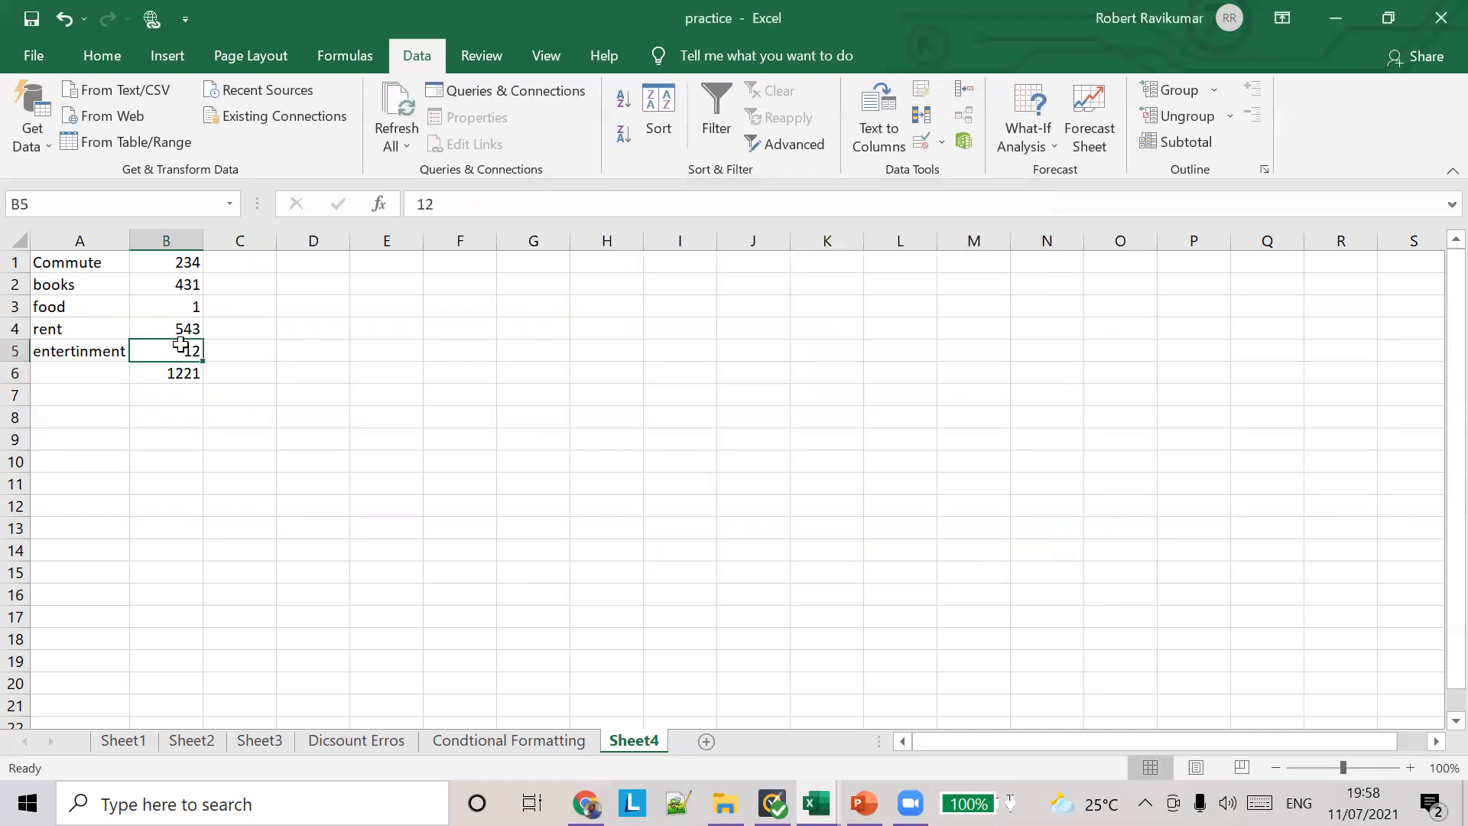
type("1234")
key("Tab")
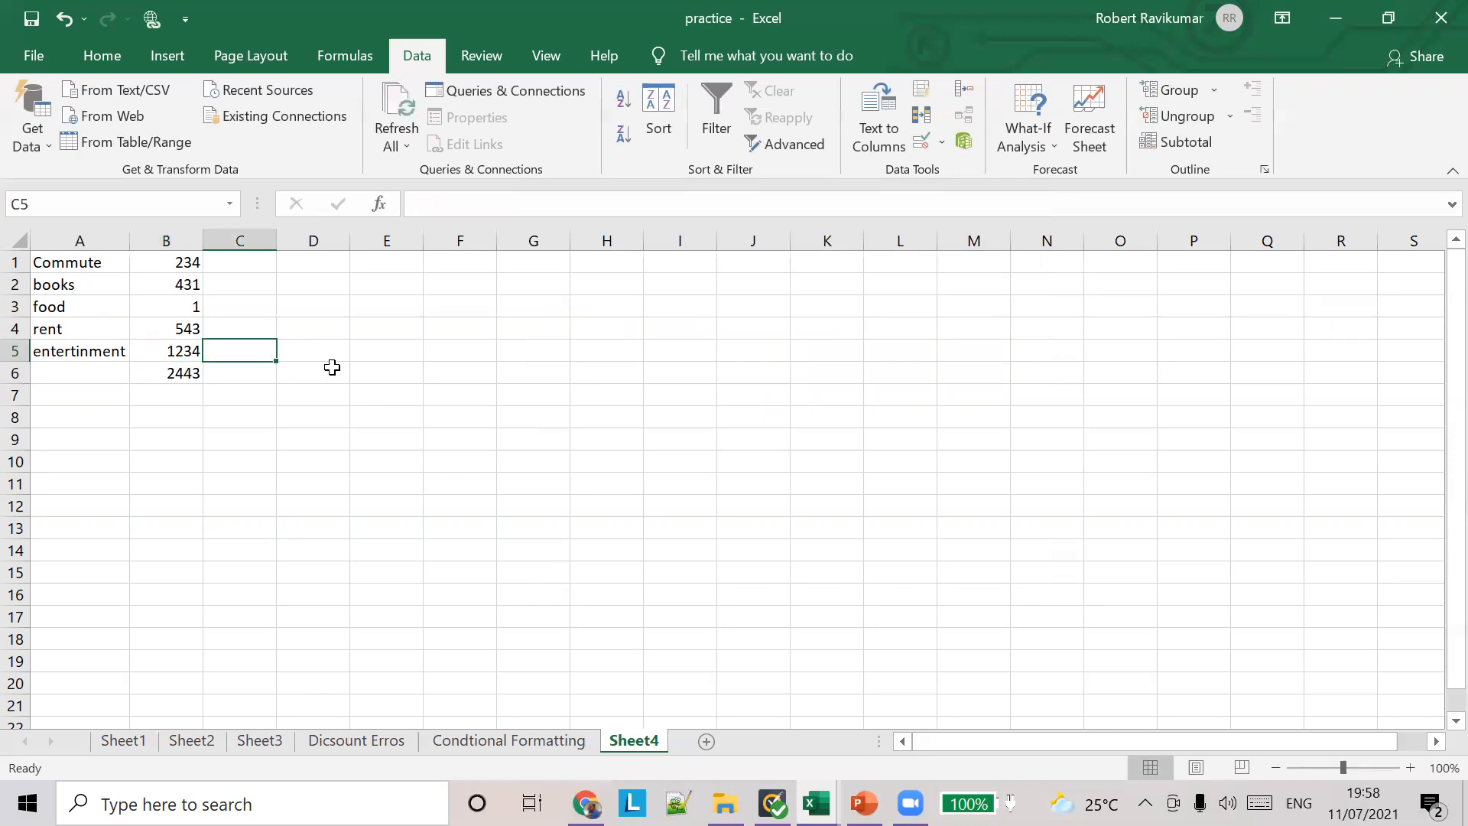
left_click(181, 309)
type("1234")
key("Tab")
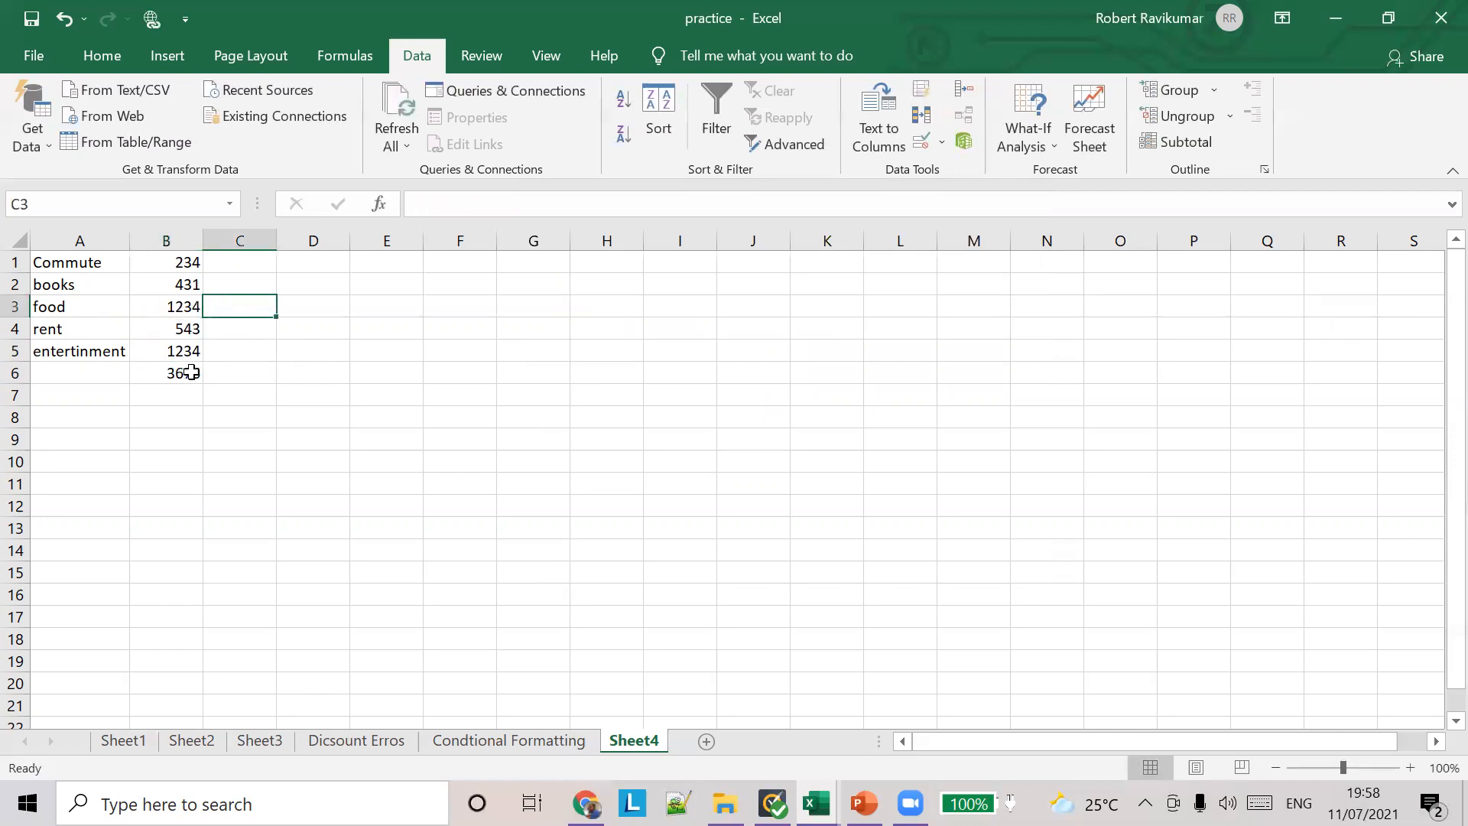
Step: Reduce the rent amount in B4 and the food amount in B3 to 1 each
left_click(186, 323)
type("1")
key("Tab")
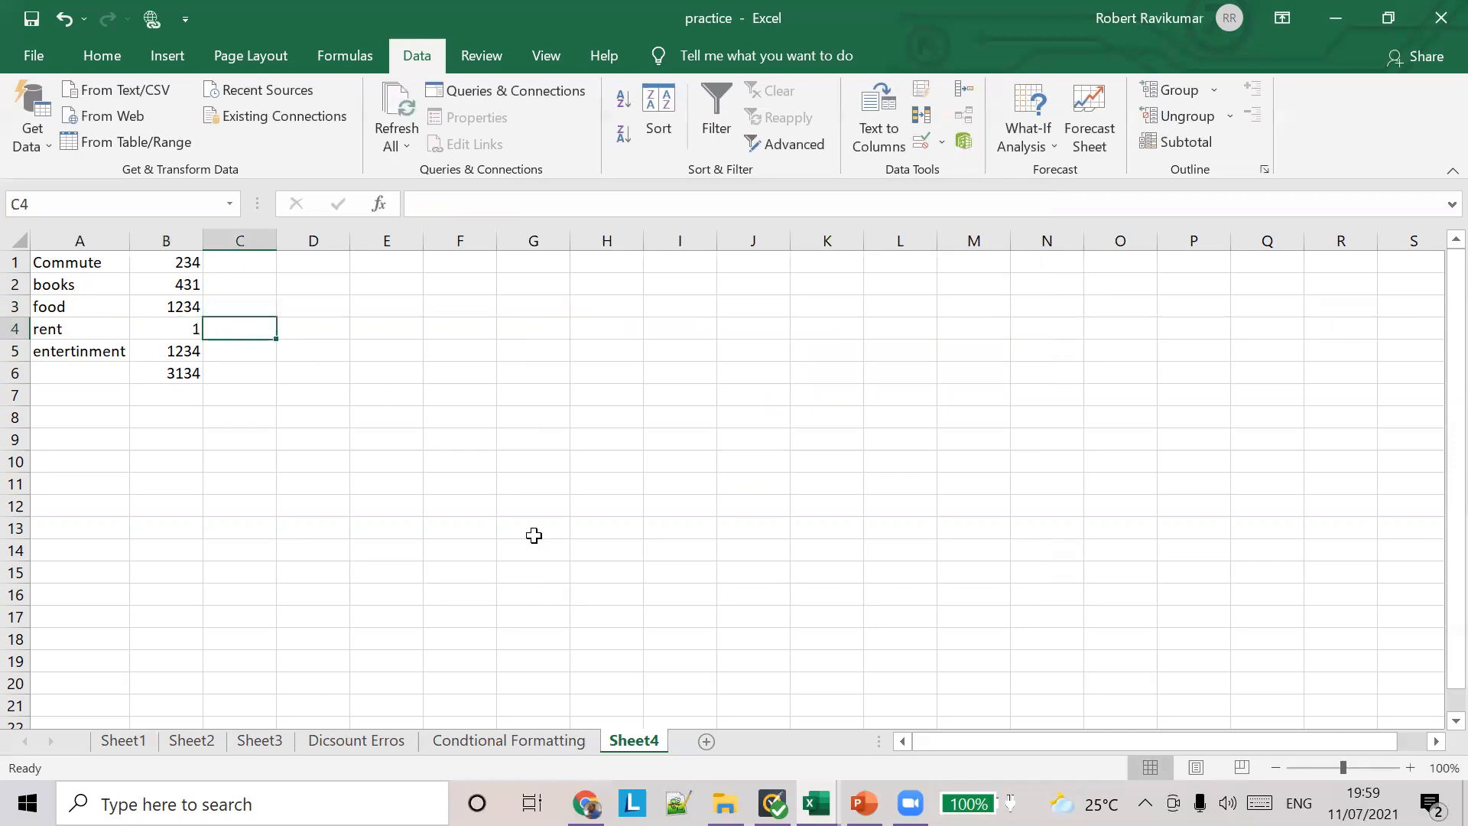
left_click(183, 307)
type("1")
key("Tab")
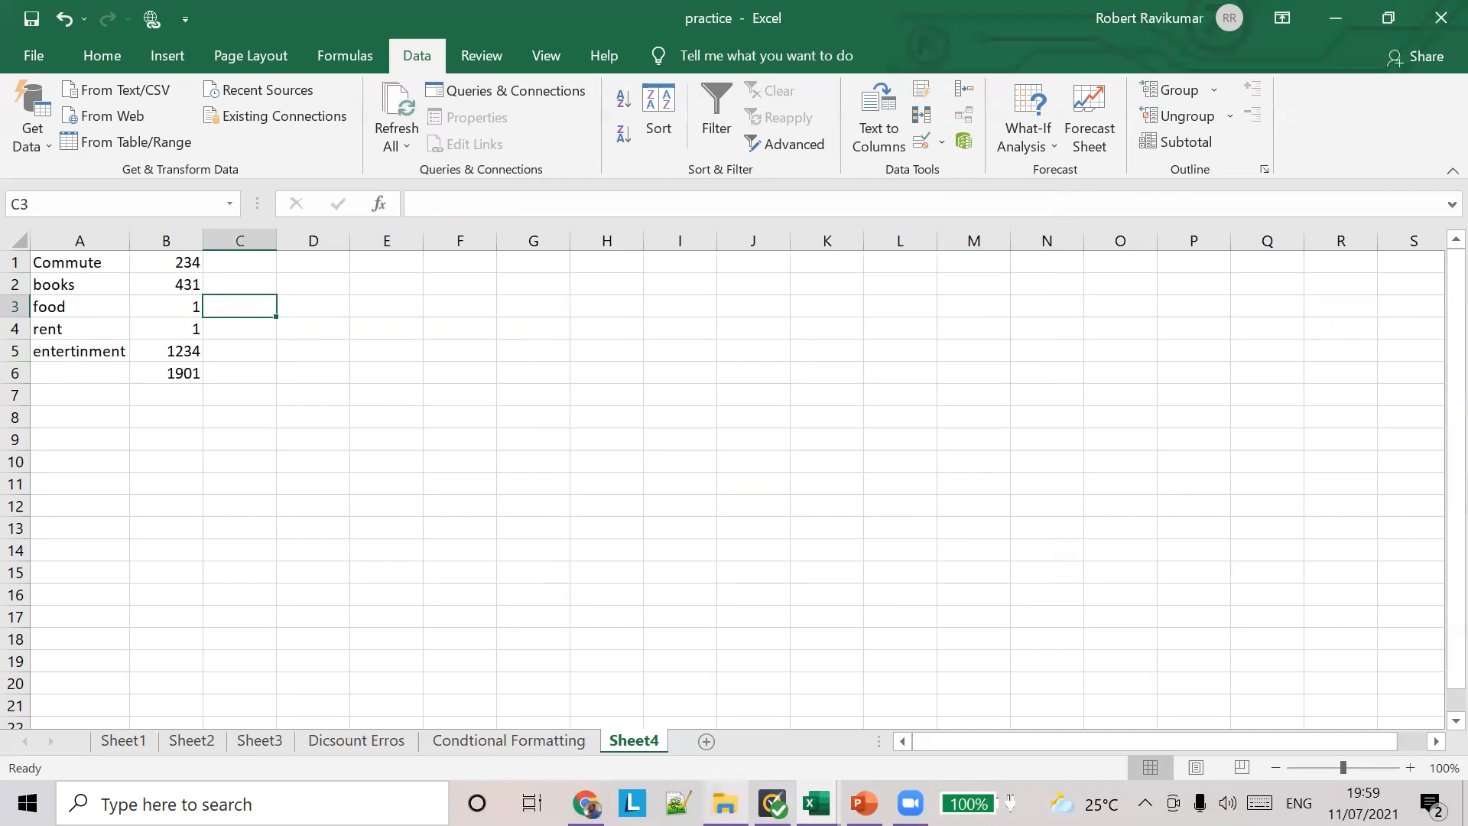
Step: Check the lesson folder and the Work, Exercise 1 and Exercise 2 sheets of the Lesson 9 workbook for a custom validation example
left_click(724, 802)
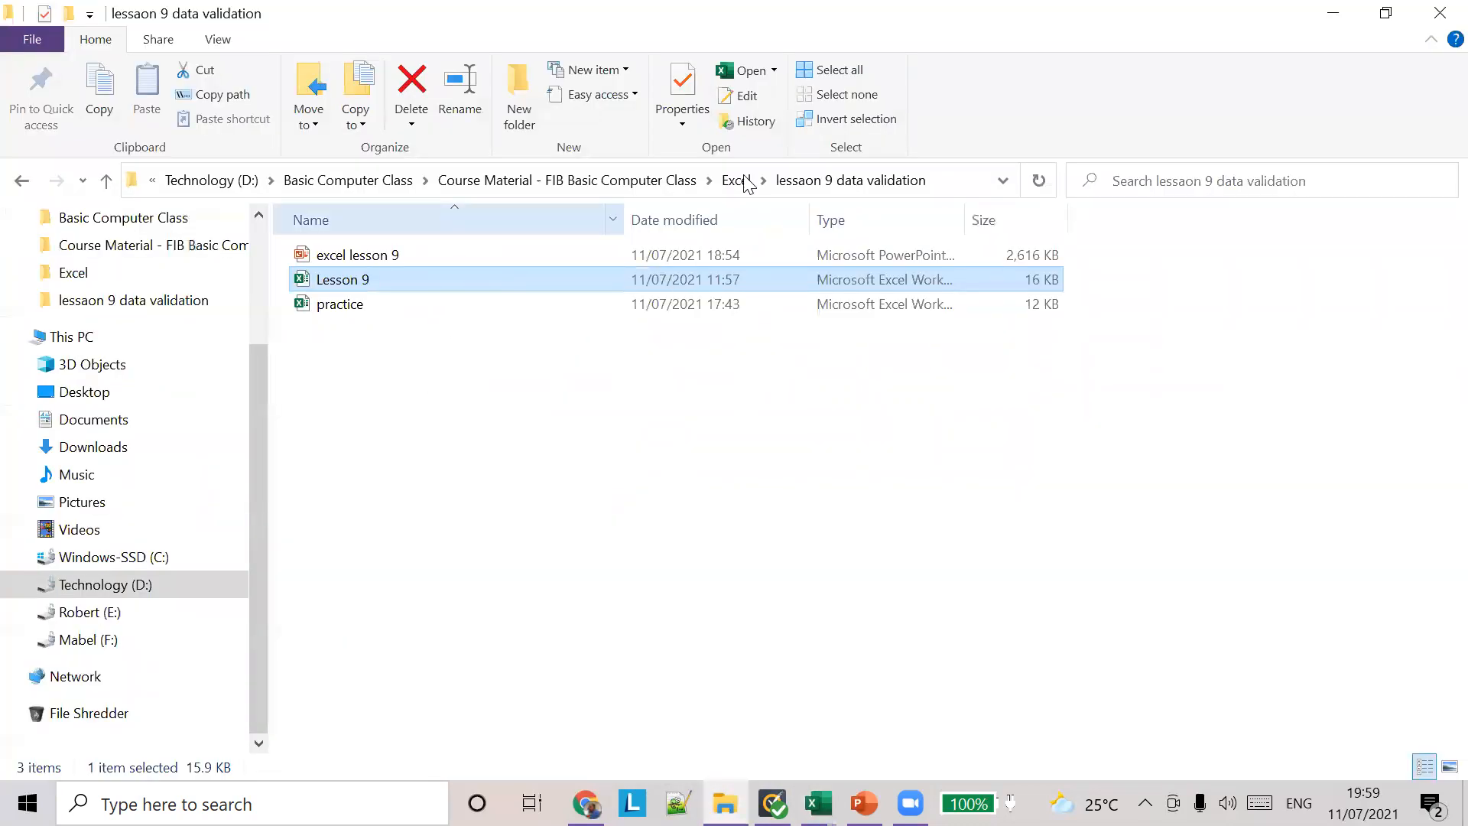
key("alt+Tab")
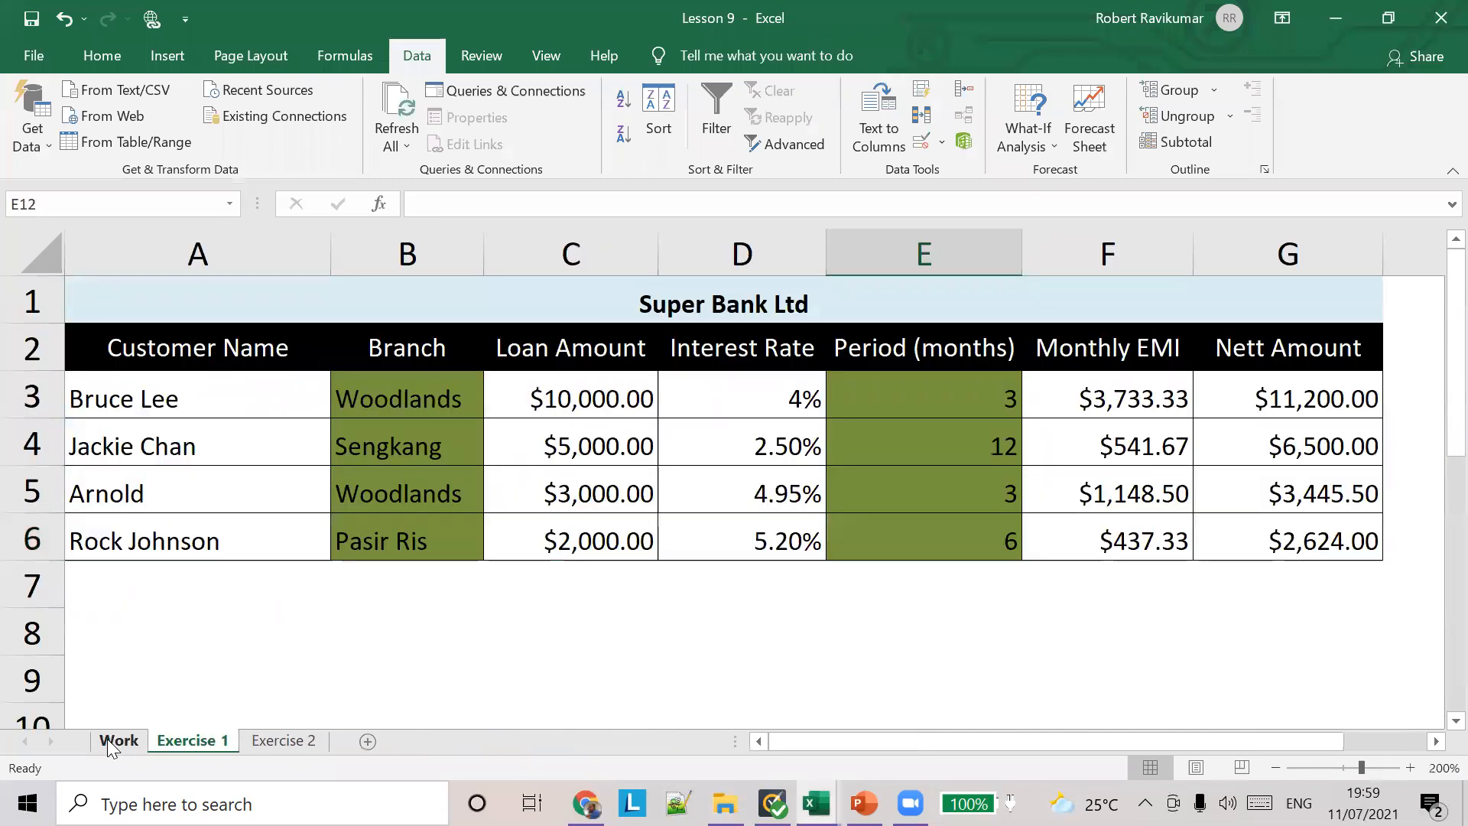
left_click(115, 740)
left_click(190, 741)
left_click(271, 741)
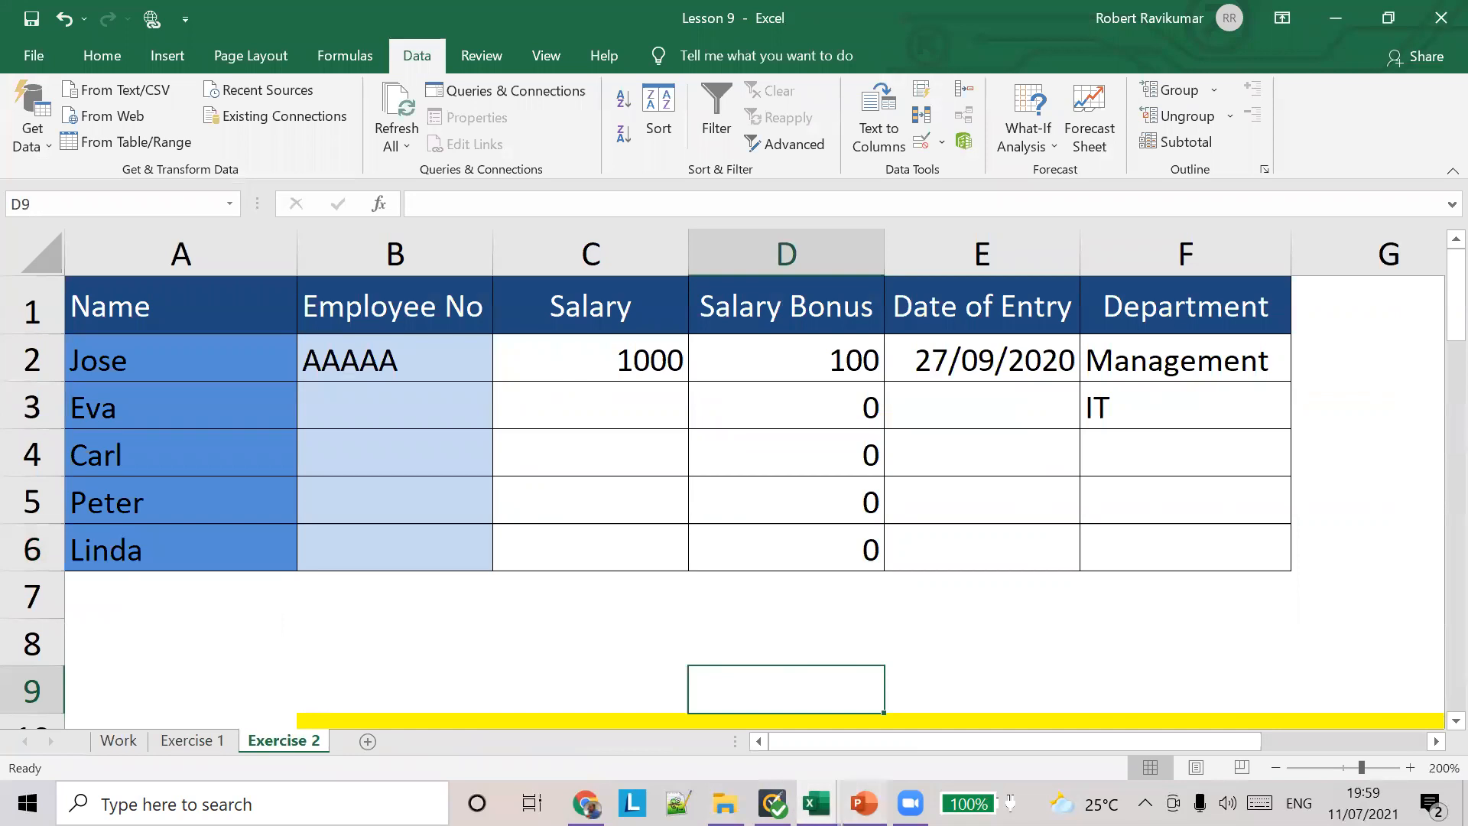
Step: Switch to the PowerPoint lesson and review slides 13 to 17 on input messages, error alerts, custom validation and conditional formatting
left_click(864, 804)
left_click(586, 804)
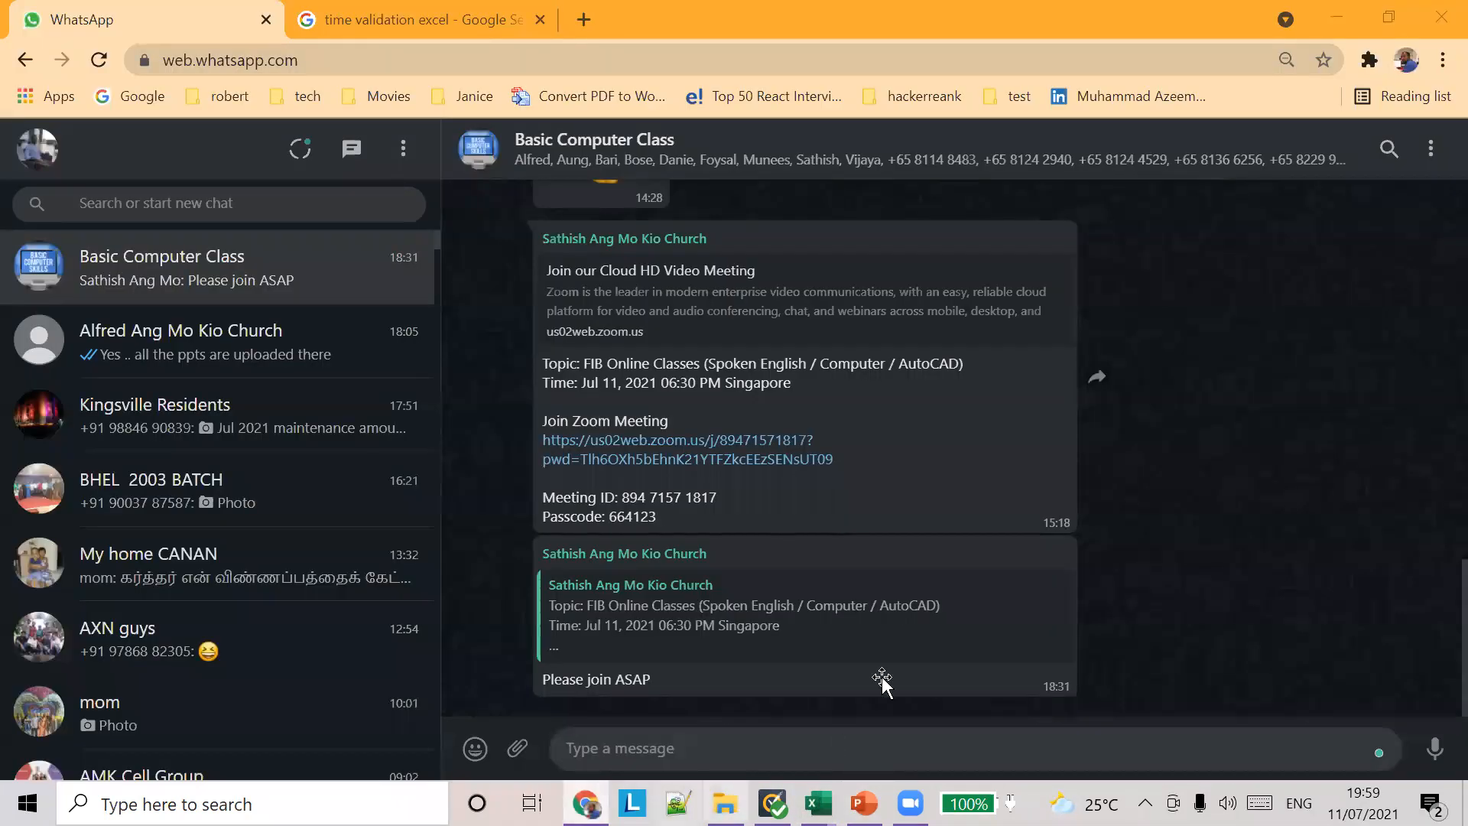
key("alt+Tab")
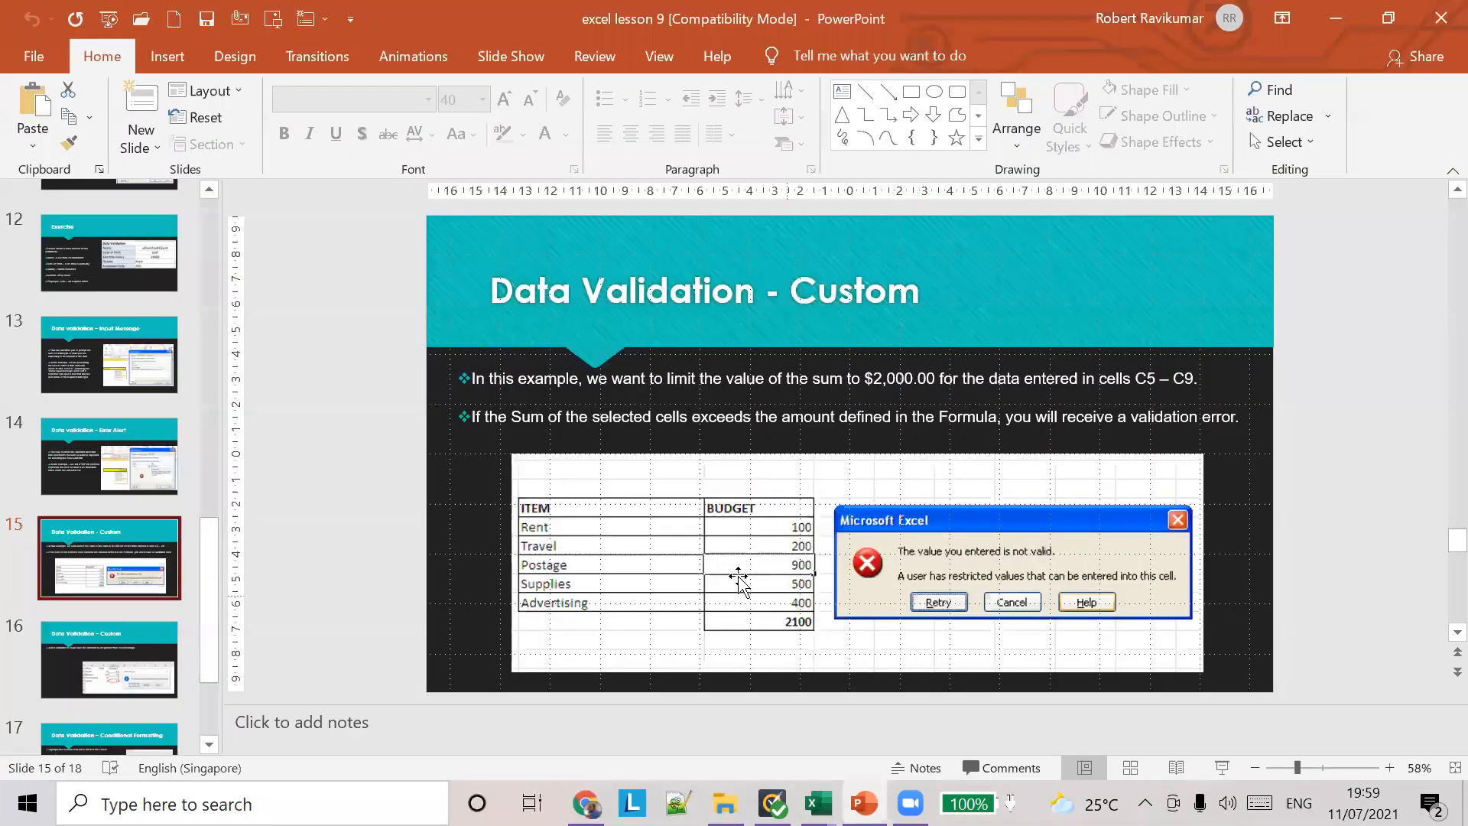
left_click(160, 662)
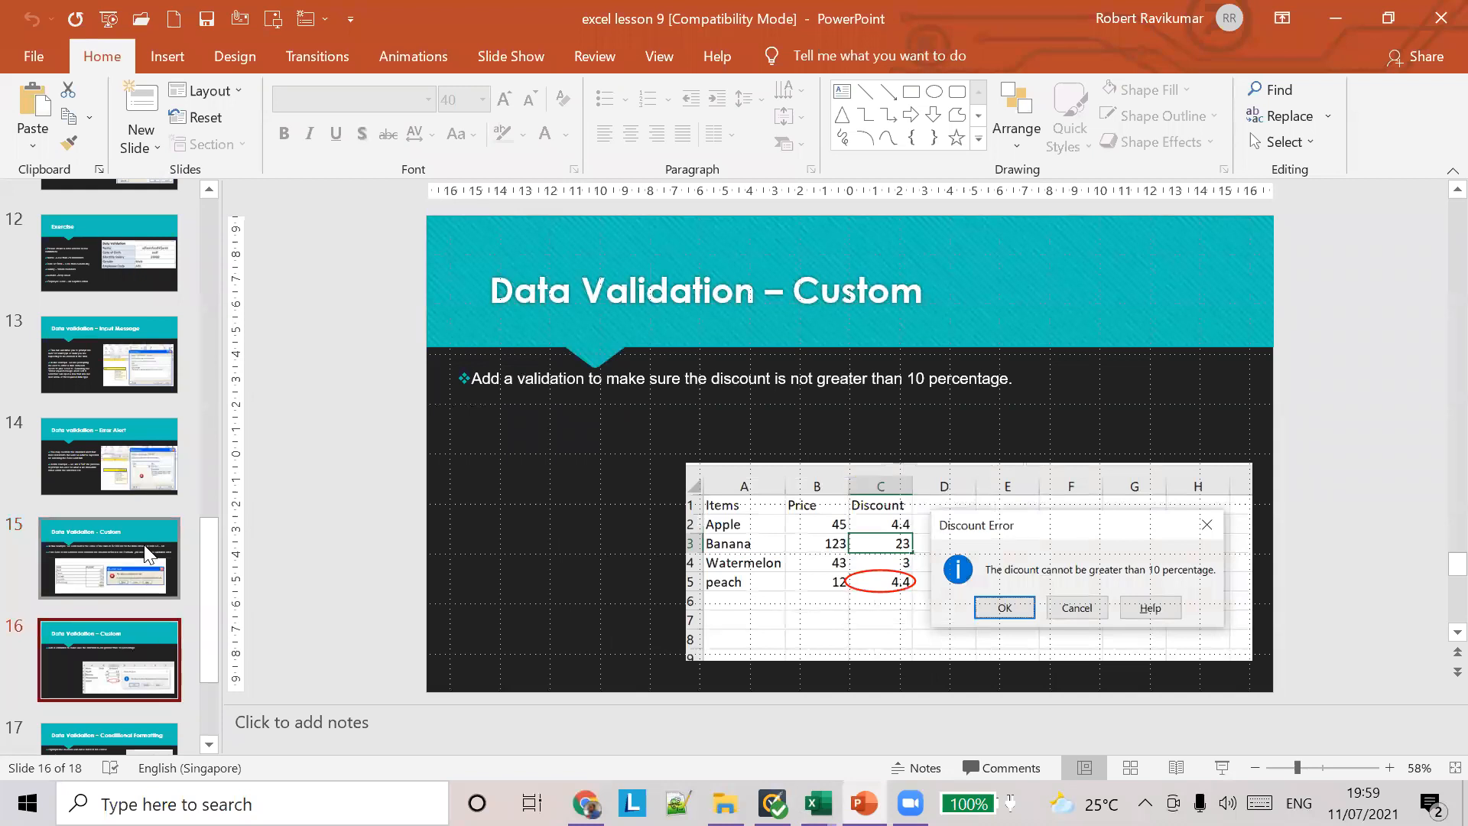
scroll(156, 650, "down", 1)
left_click(122, 641)
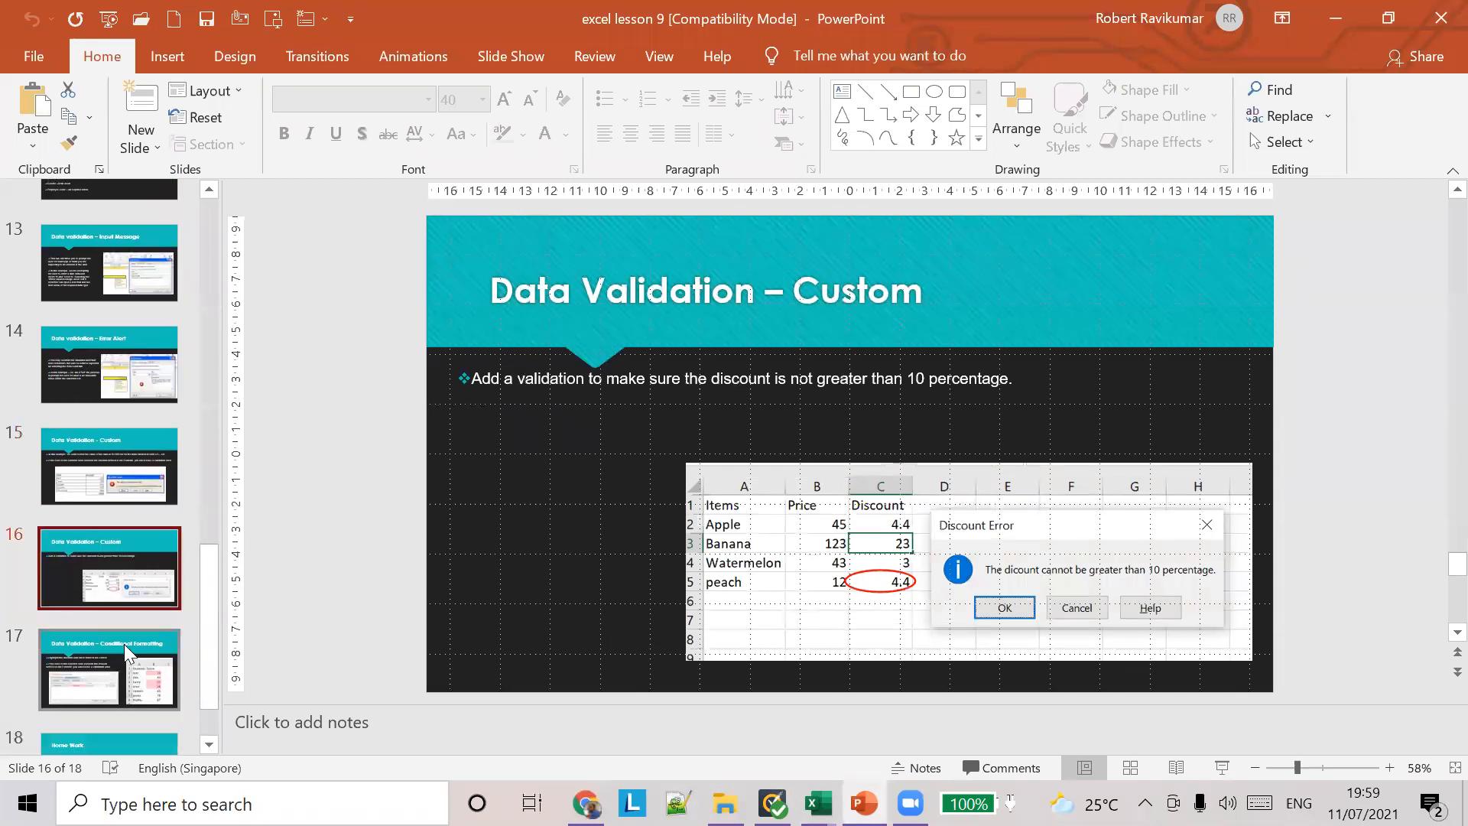
left_click(129, 563)
left_click(124, 465)
left_click(127, 375)
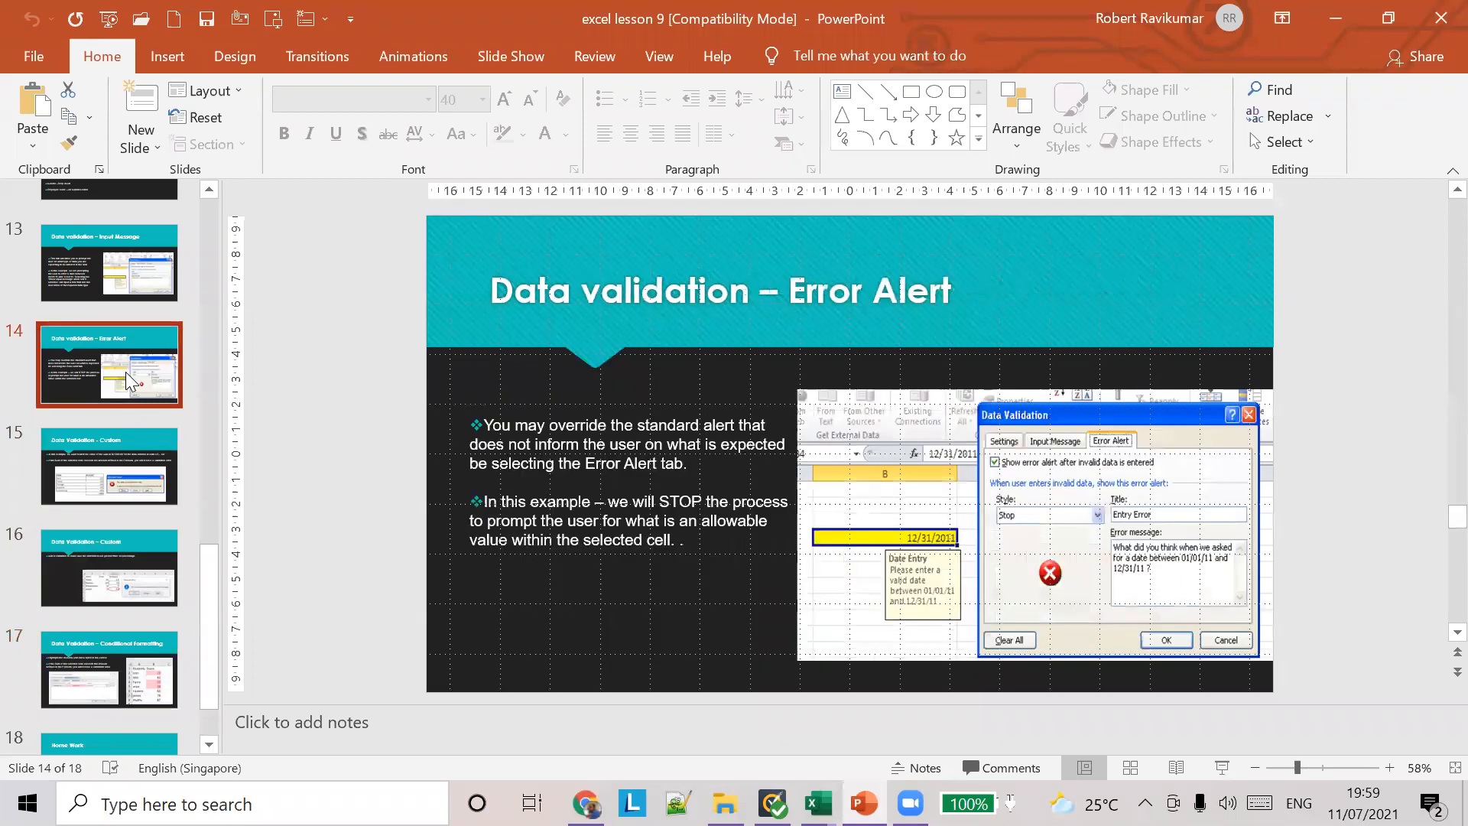
left_click(124, 306)
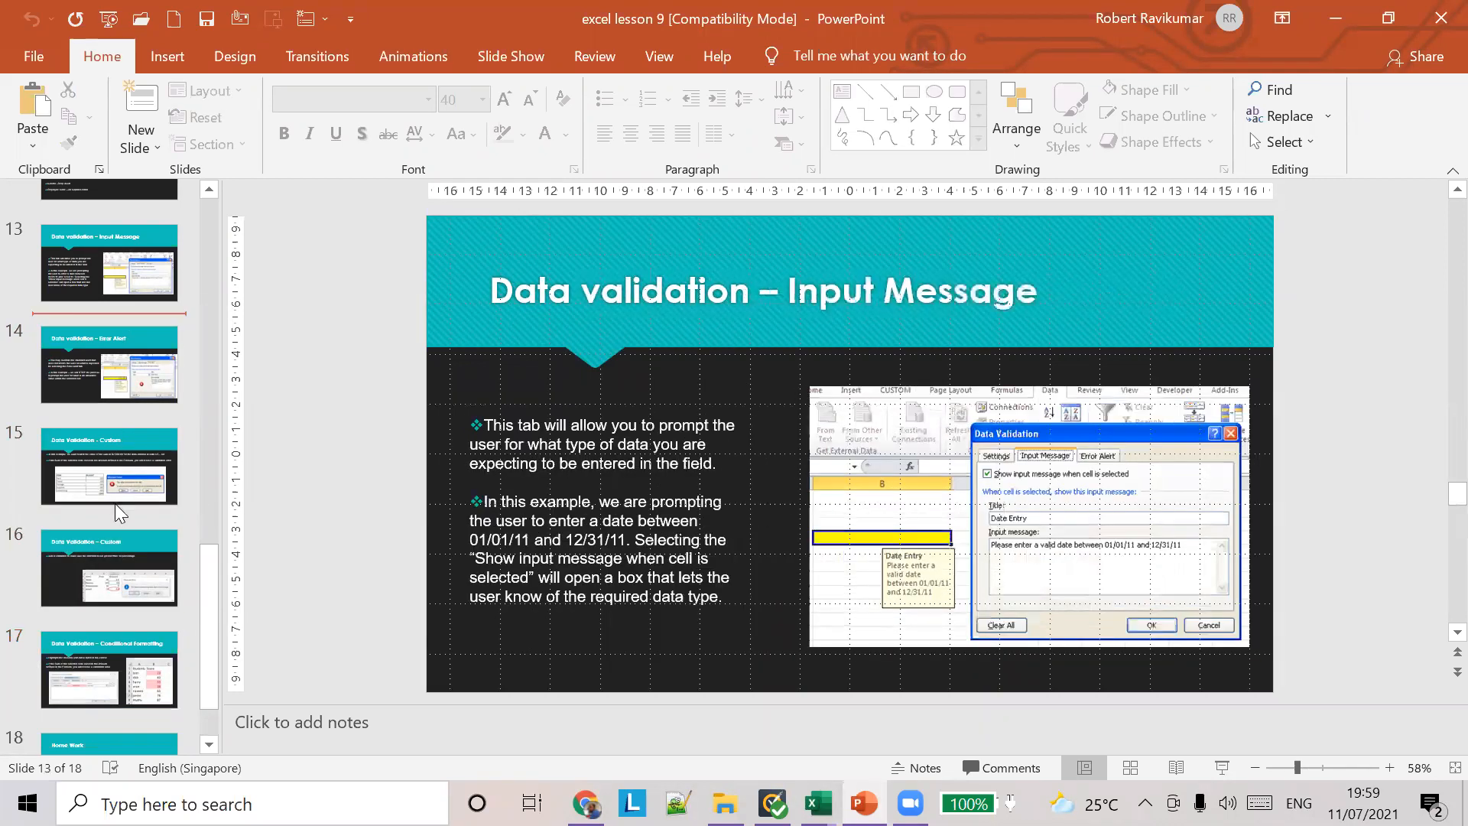
left_click(115, 503)
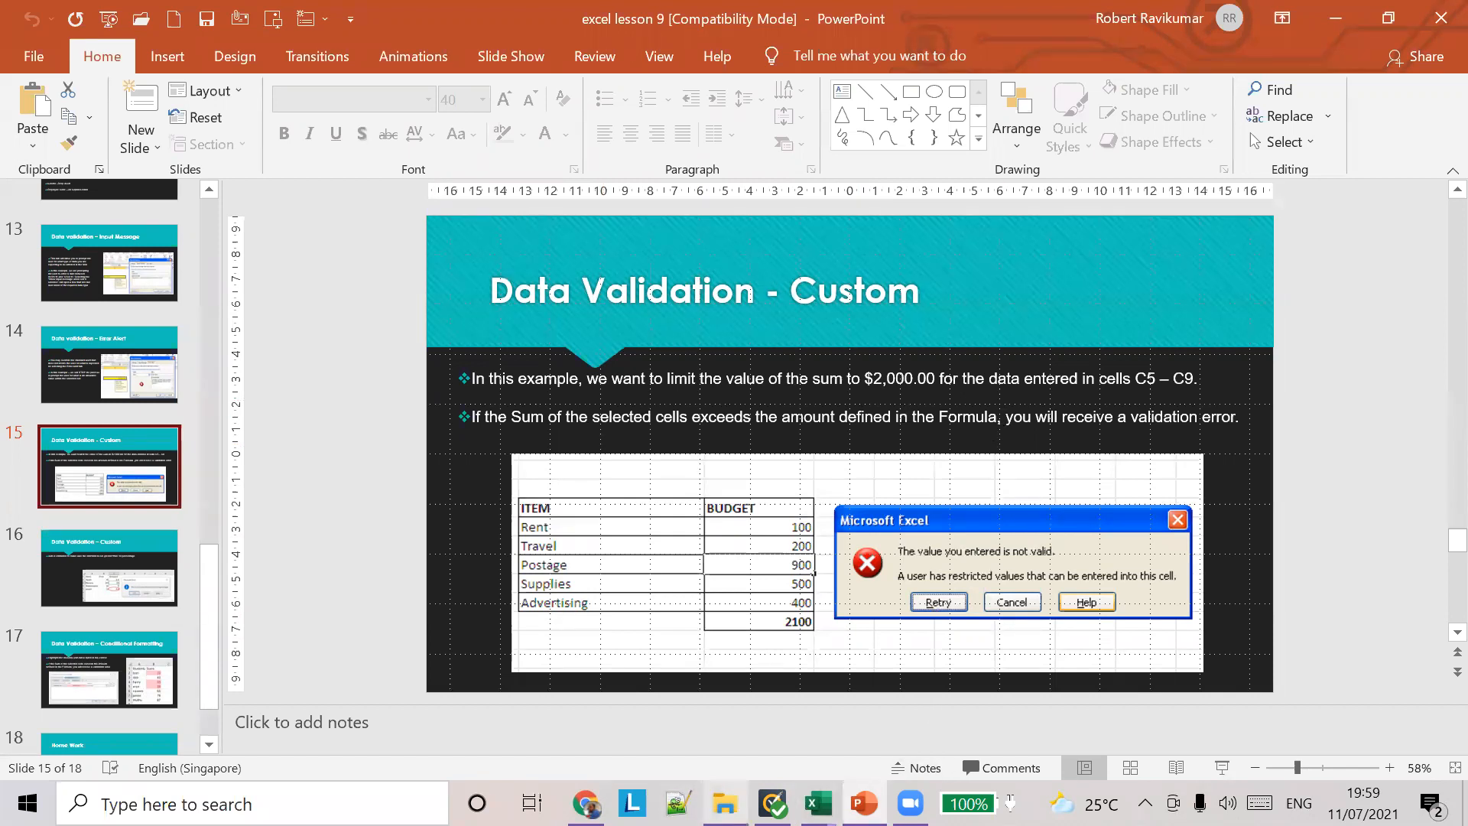
Step: Find the chat containing the data validation.pdf handout in WhatsApp Web and open that PDF
left_click(725, 803)
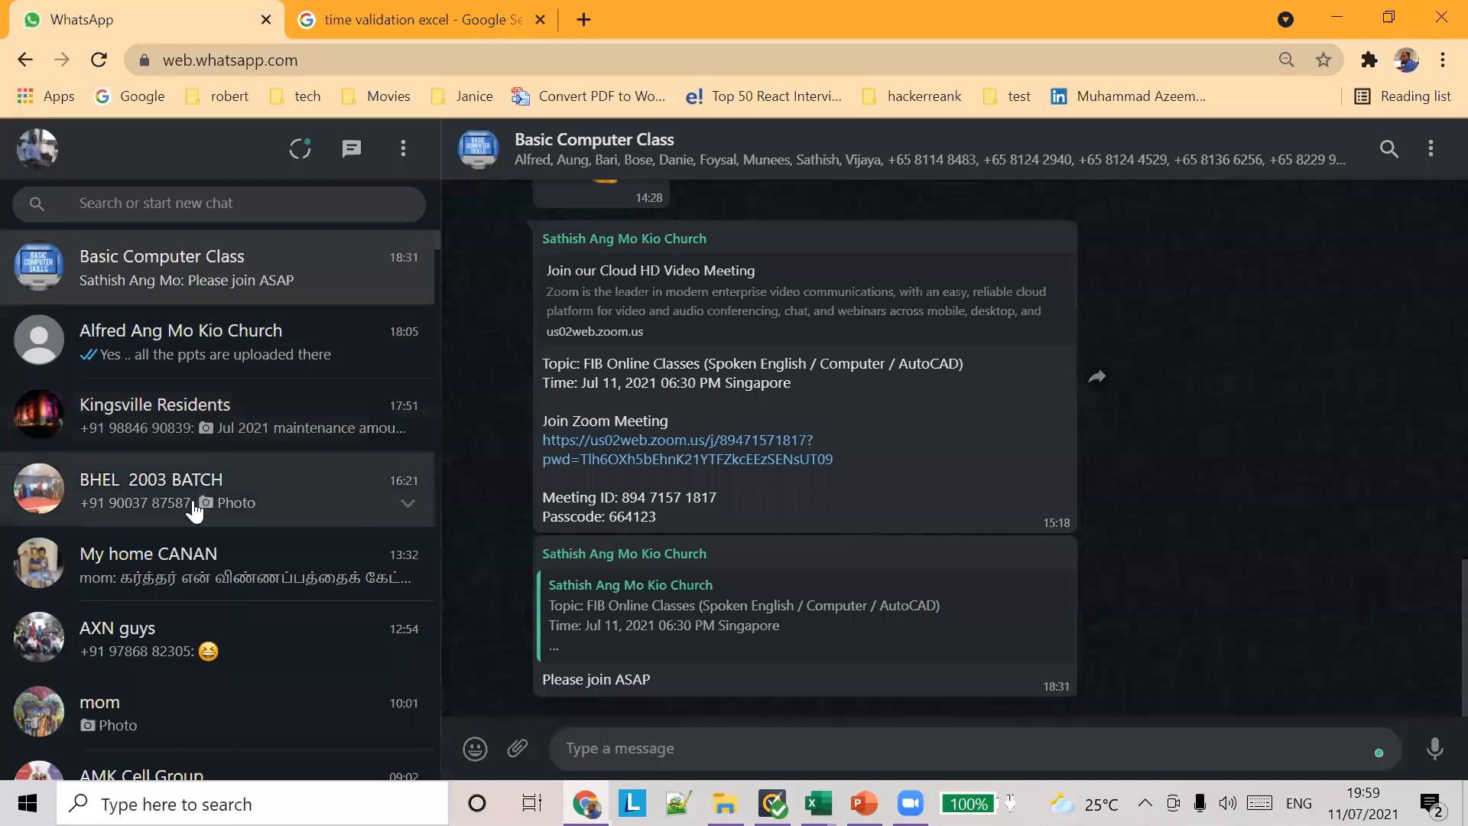
left_click(195, 512)
scroll(184, 696, "down", 2)
left_click(169, 592)
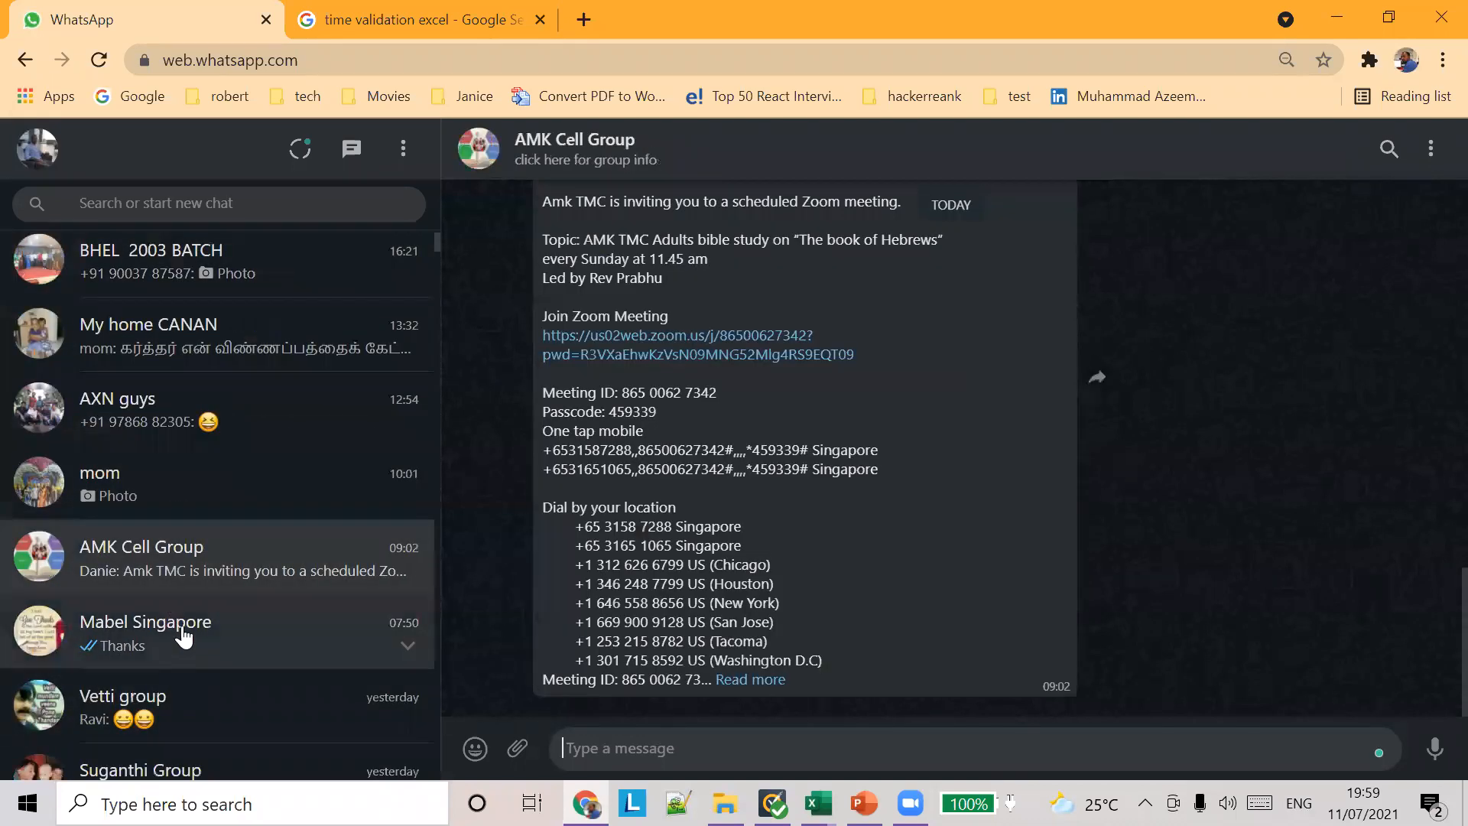
left_click(180, 632)
left_click(832, 596)
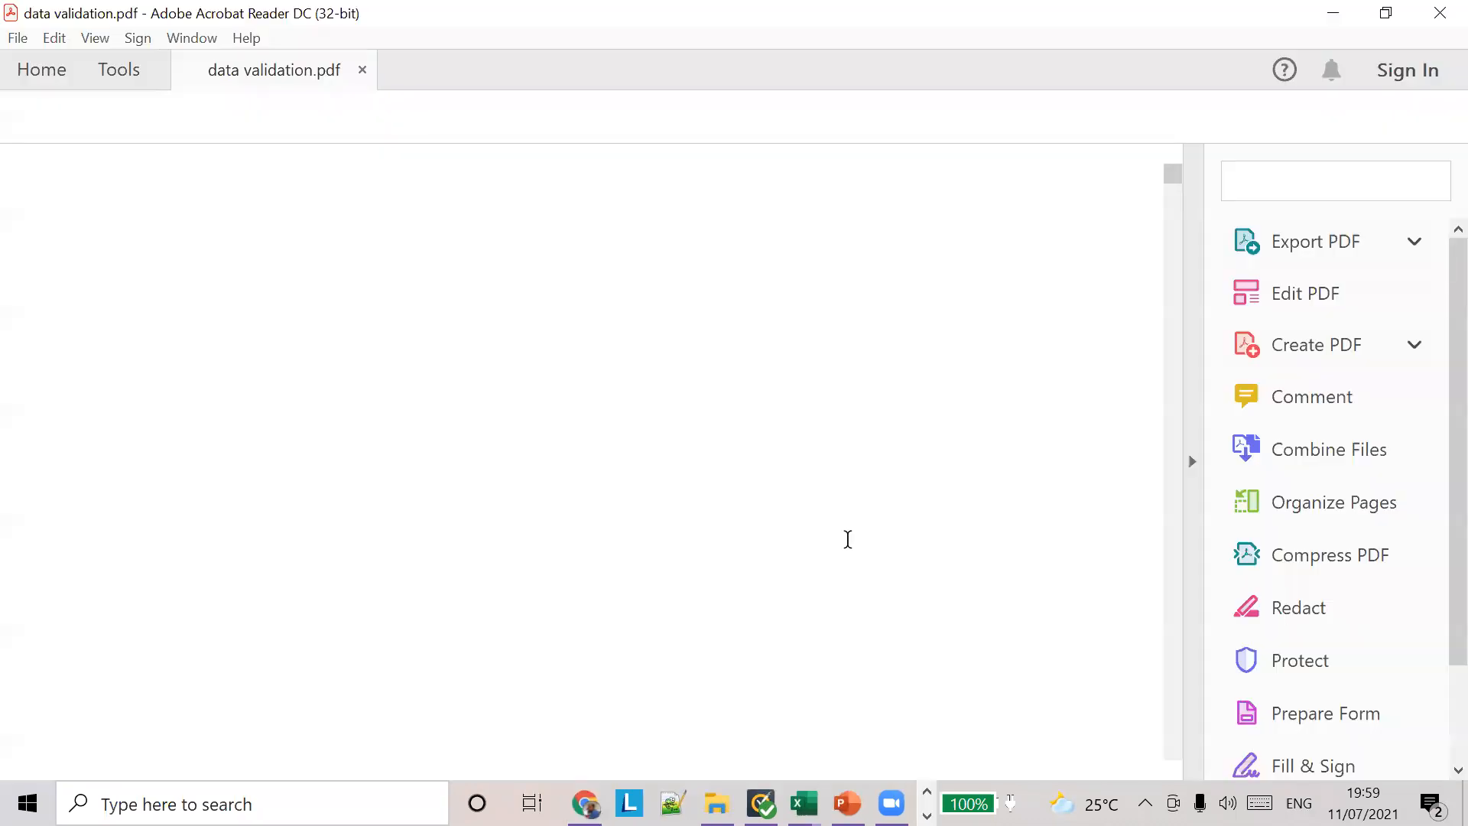
Step: Read through the PDF handout's data validation sections on whole numbers, decimals, dates and times, looking for the custom rule
scroll(738, 526, "down", 10)
scroll(748, 533, "down", 15)
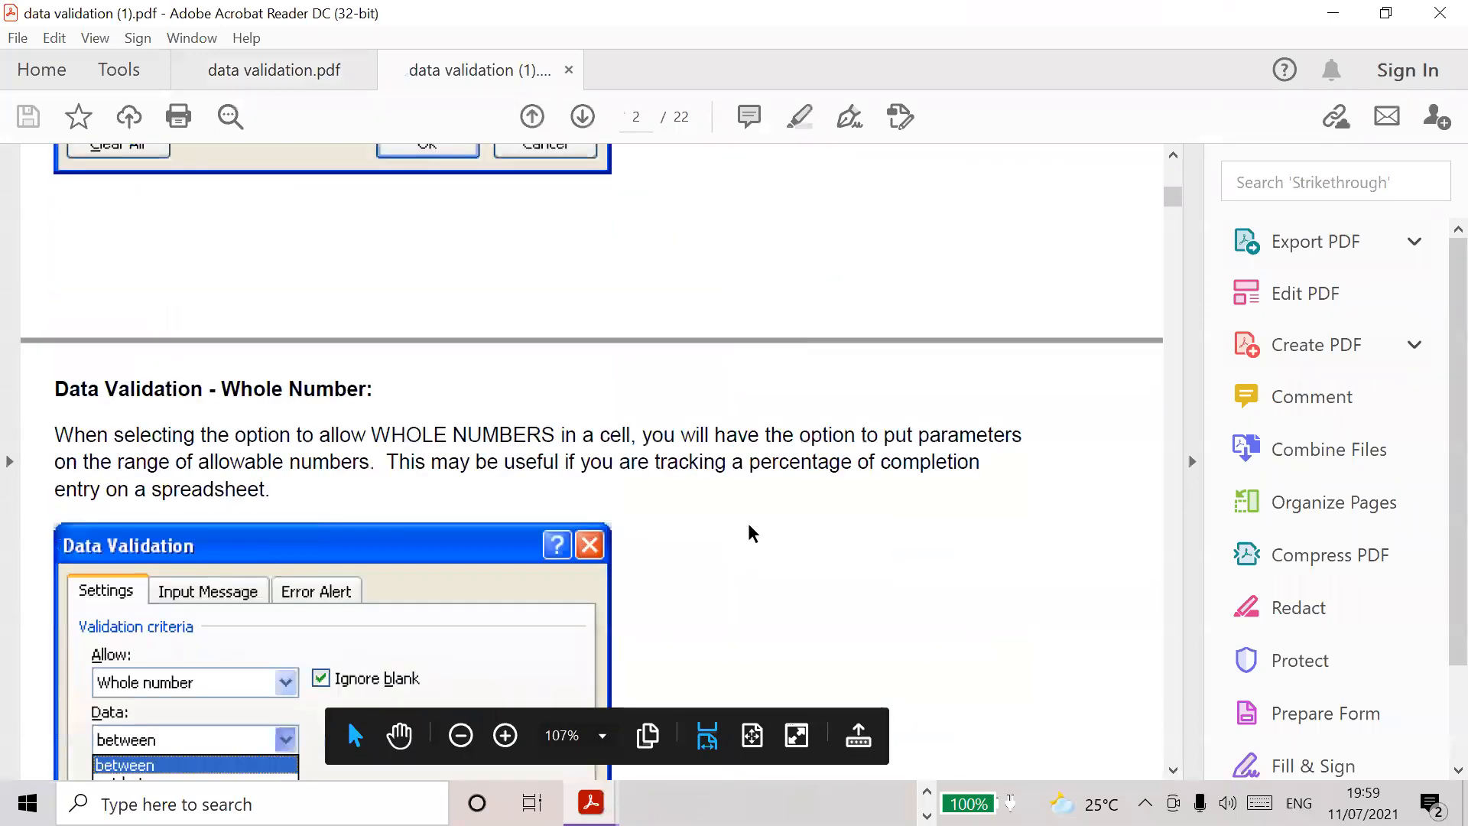
scroll(748, 533, "down", 8)
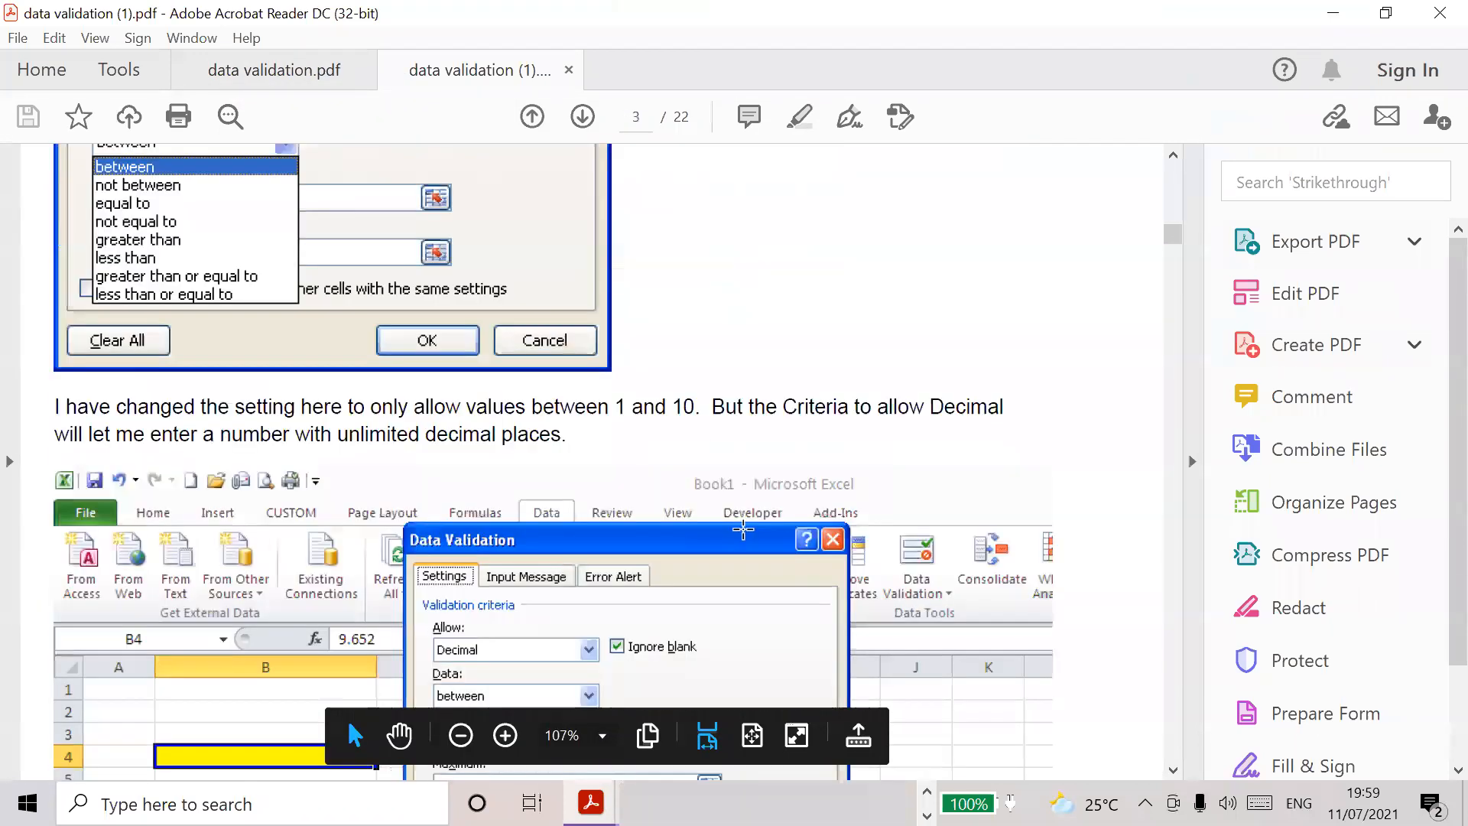
scroll(743, 529, "down", 15)
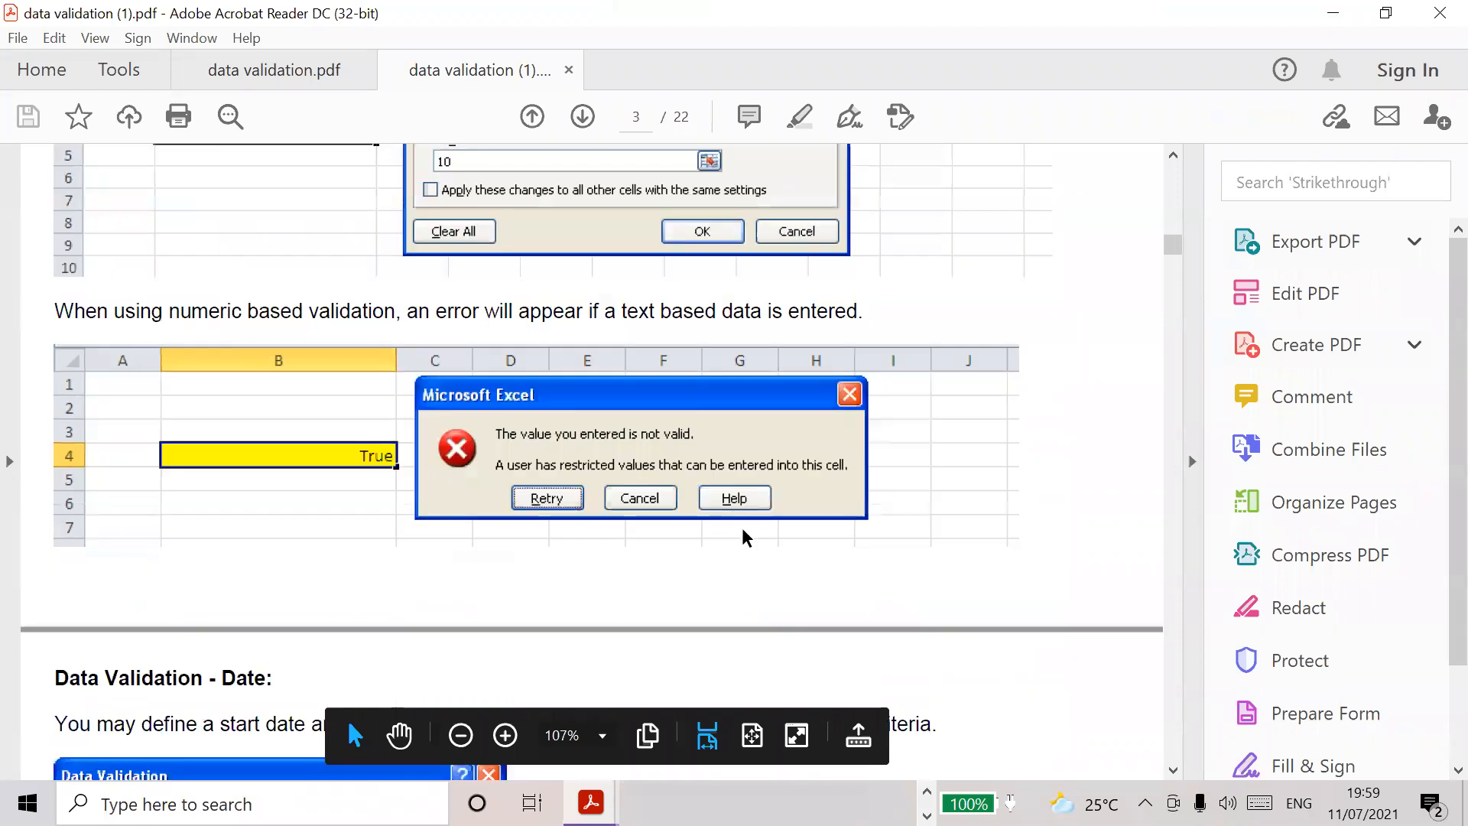
scroll(743, 538, "down", 20)
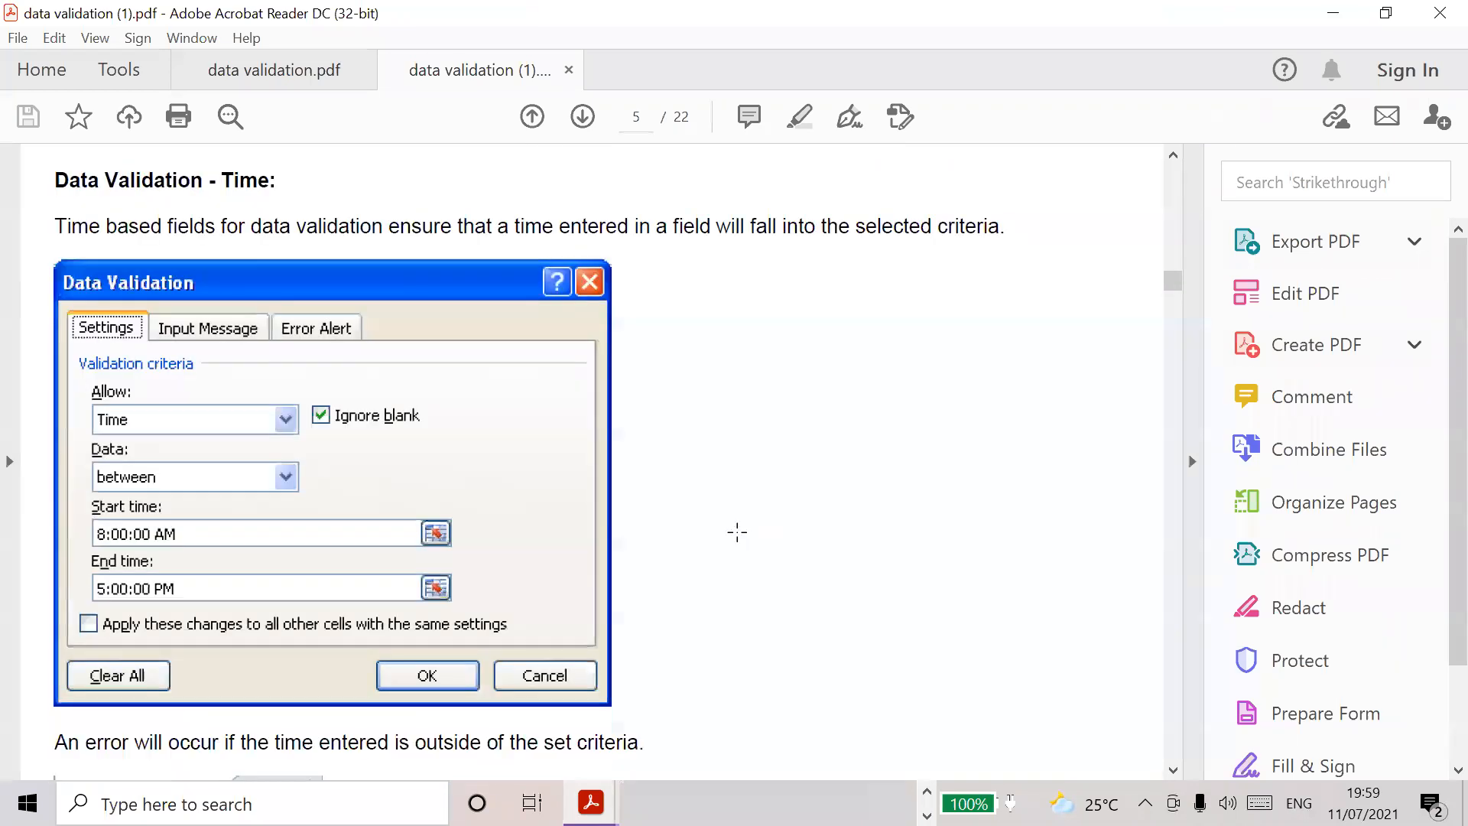
scroll(726, 547, "down", 15)
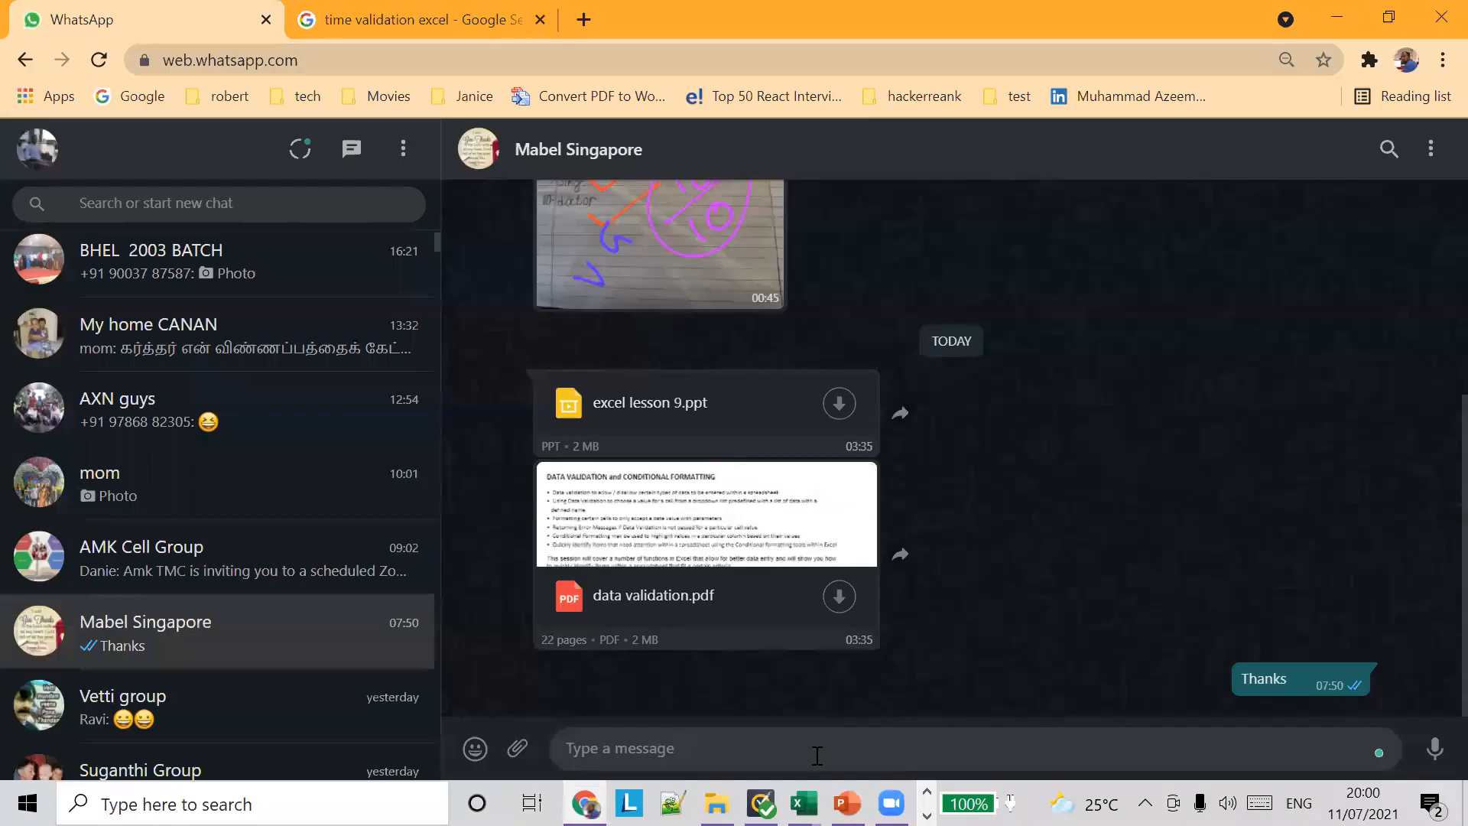
Step: Return to the practice workbook in Excel and change B6's custom validation formula to =SUM(B1:B5) > 2000
left_click(847, 804)
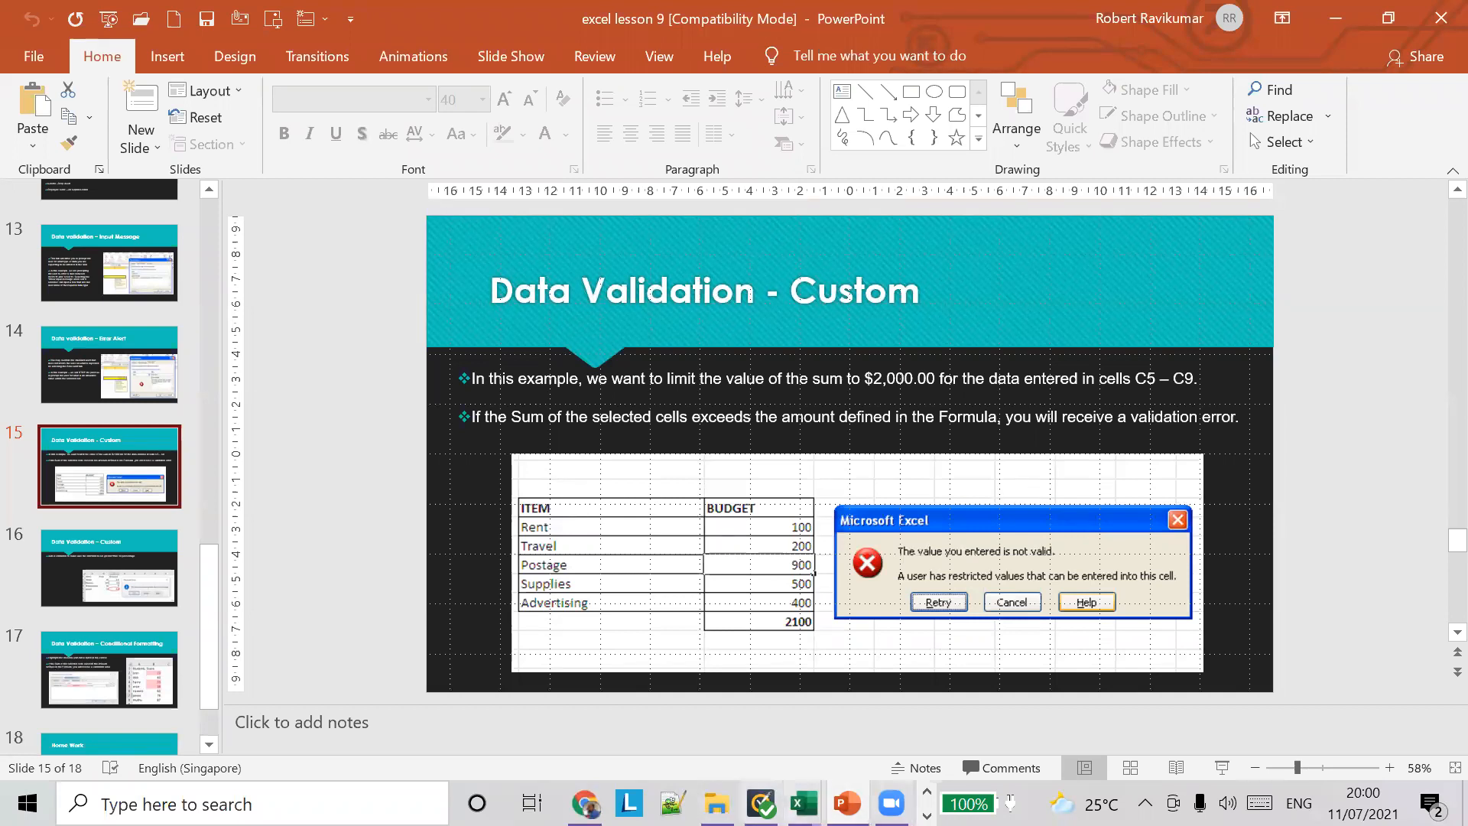
mouse_move(803, 802)
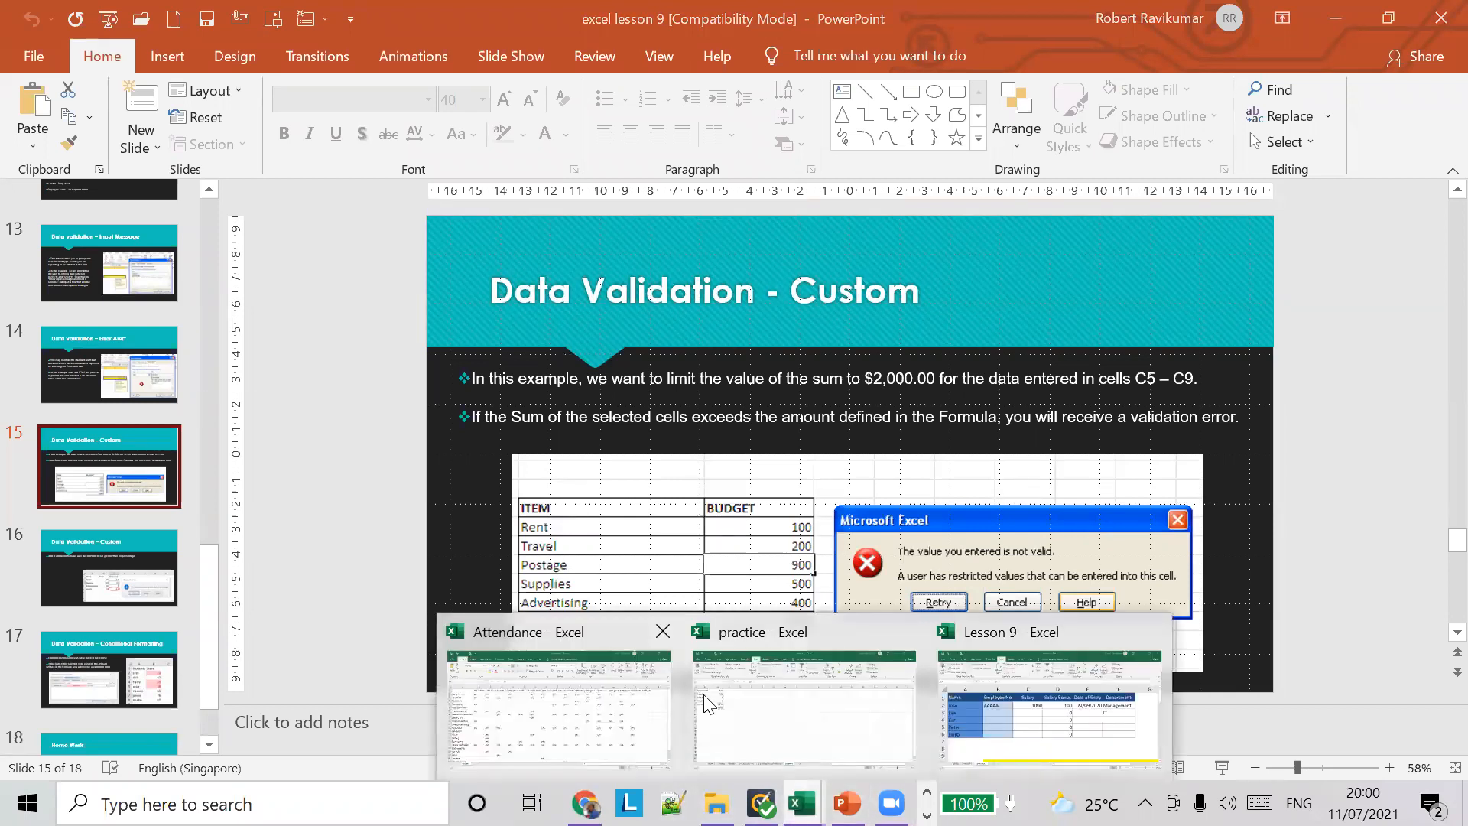
left_click(784, 723)
left_click(195, 374)
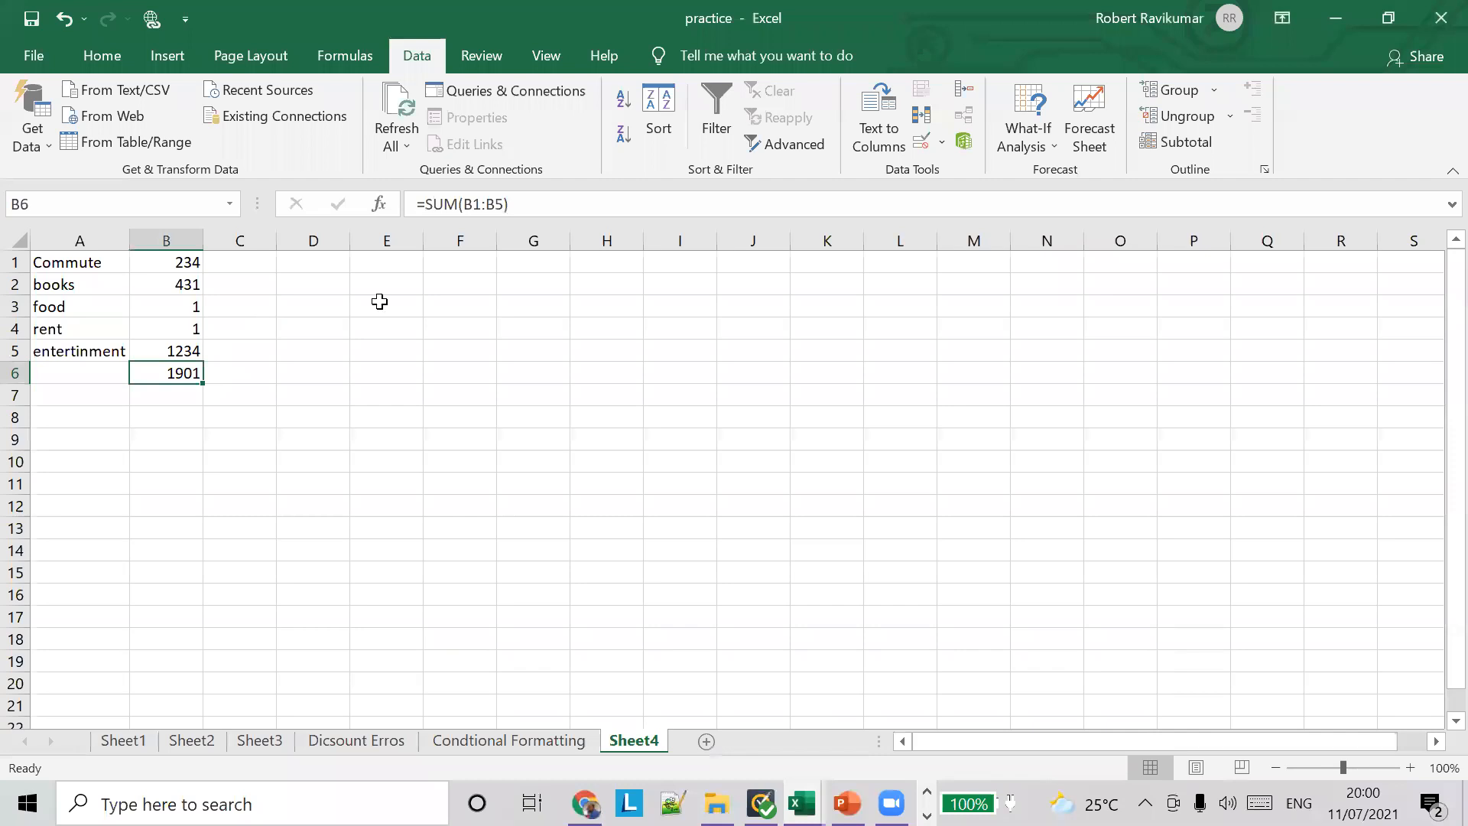
left_click(942, 143)
left_click(952, 167)
left_click_drag(577, 423, 593, 427)
type("SUM")
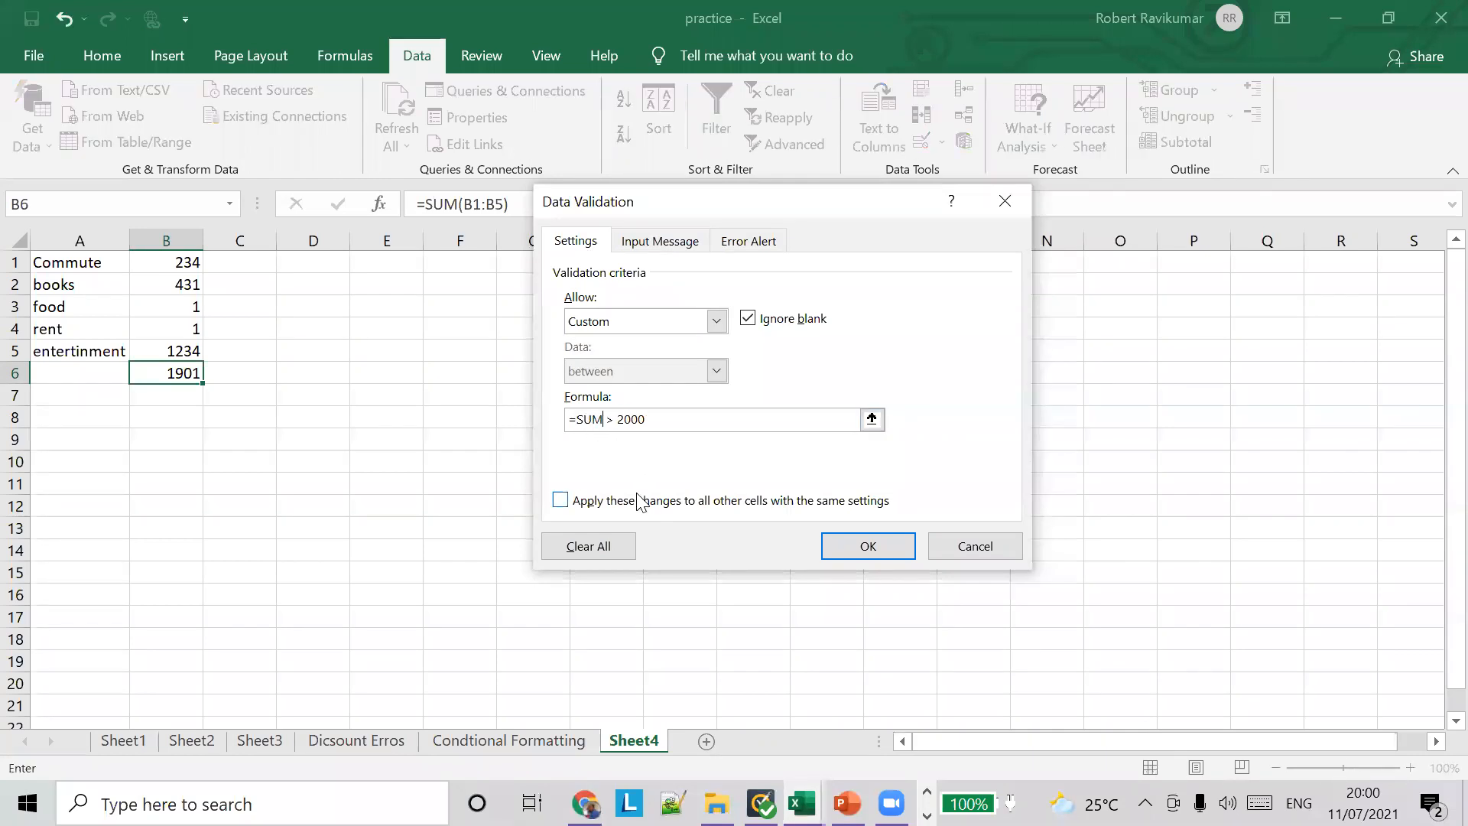
type("()+A6$")
key("BackSpace")
key("BackSpace")
key("BackSpace")
key("BackSpace")
key("BackSpace")
left_click_drag(174, 264, 174, 349)
type(")")
Step: Make the range in the validation formula absolute as $B$1:$B$5
left_click(607, 420)
type("$")
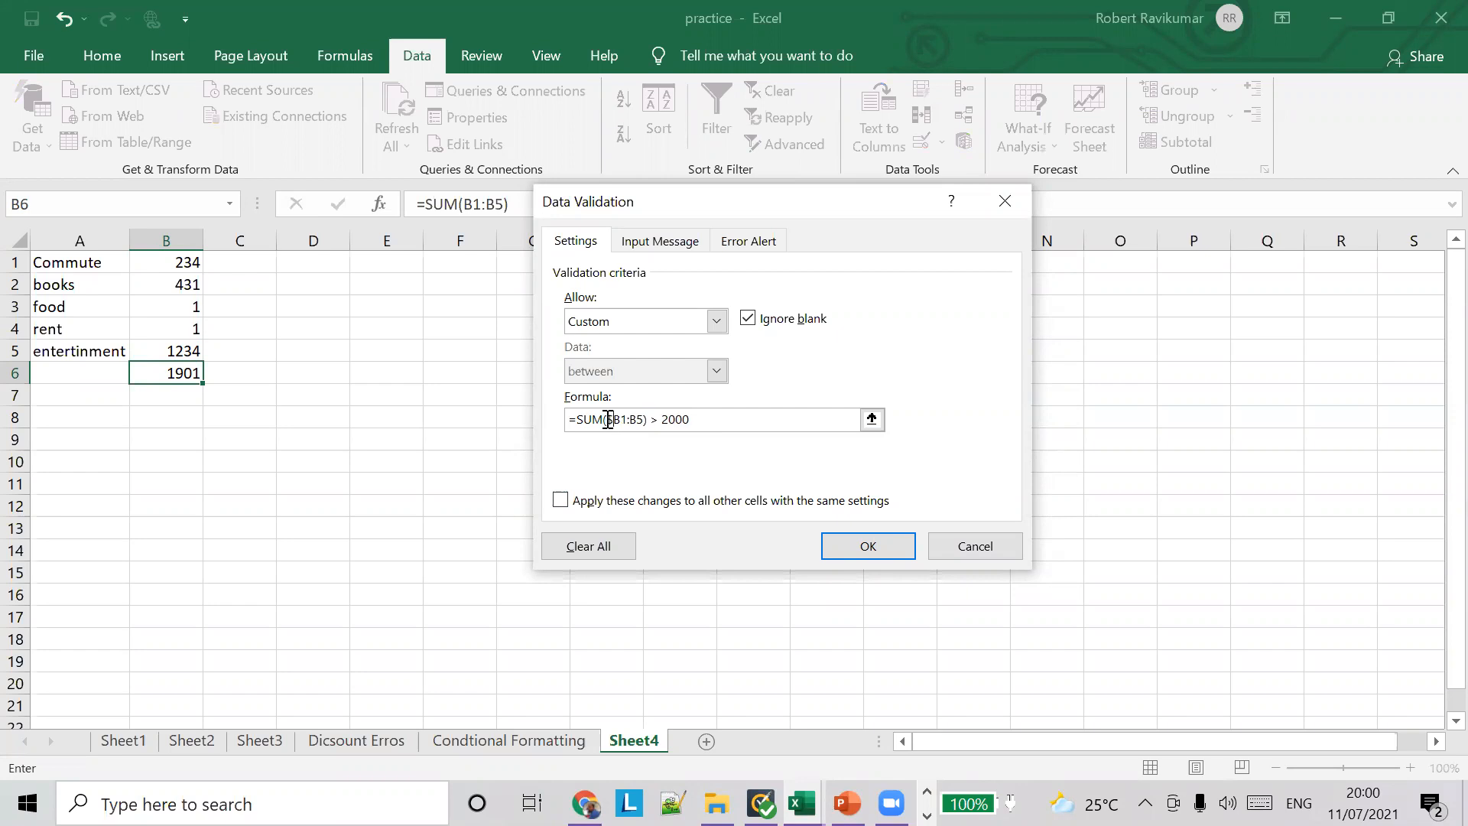
left_click(621, 420)
type("$")
left_click(638, 419)
type("$")
key("Right")
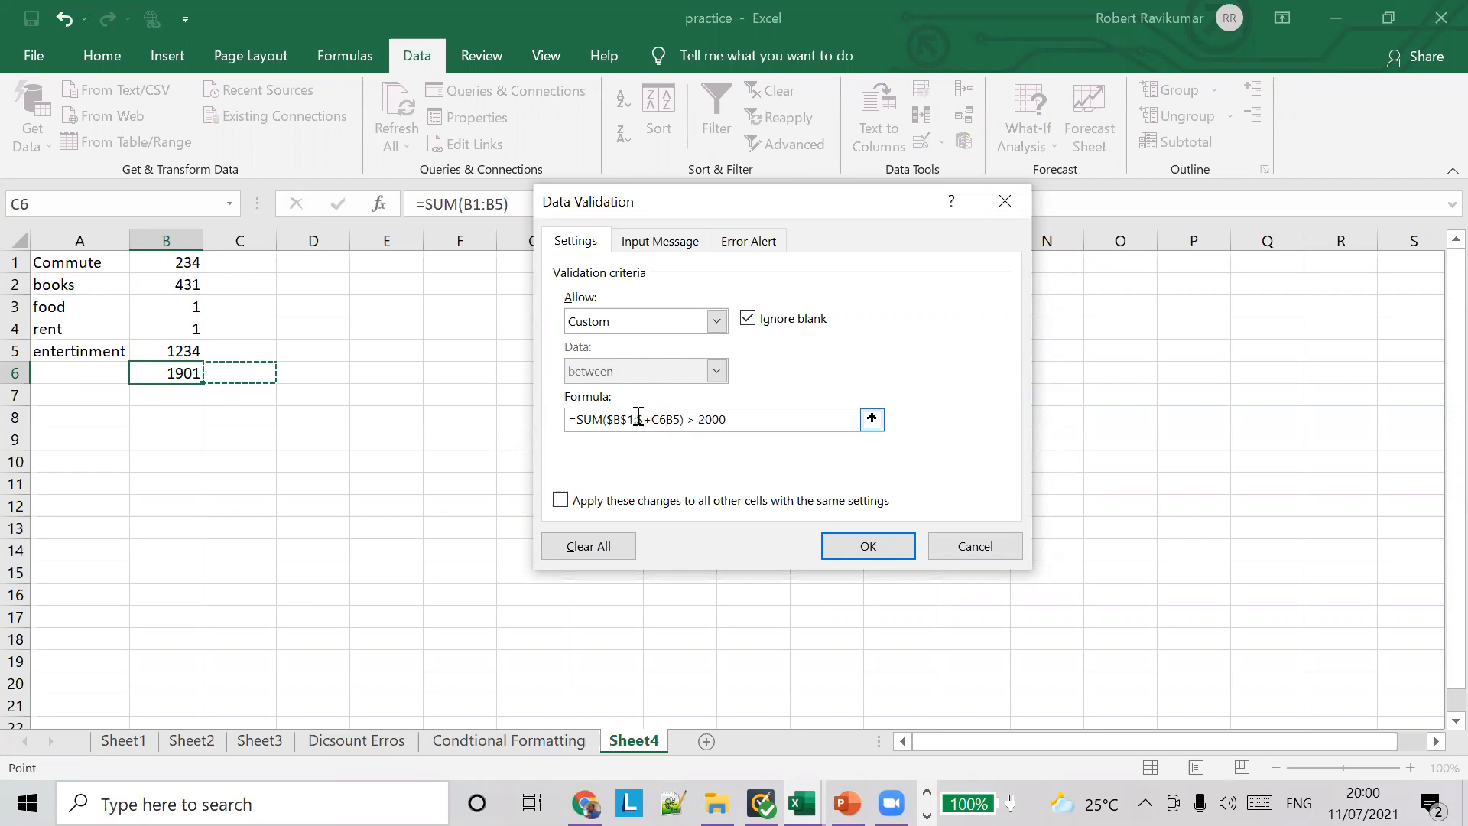
key("ctrl+z")
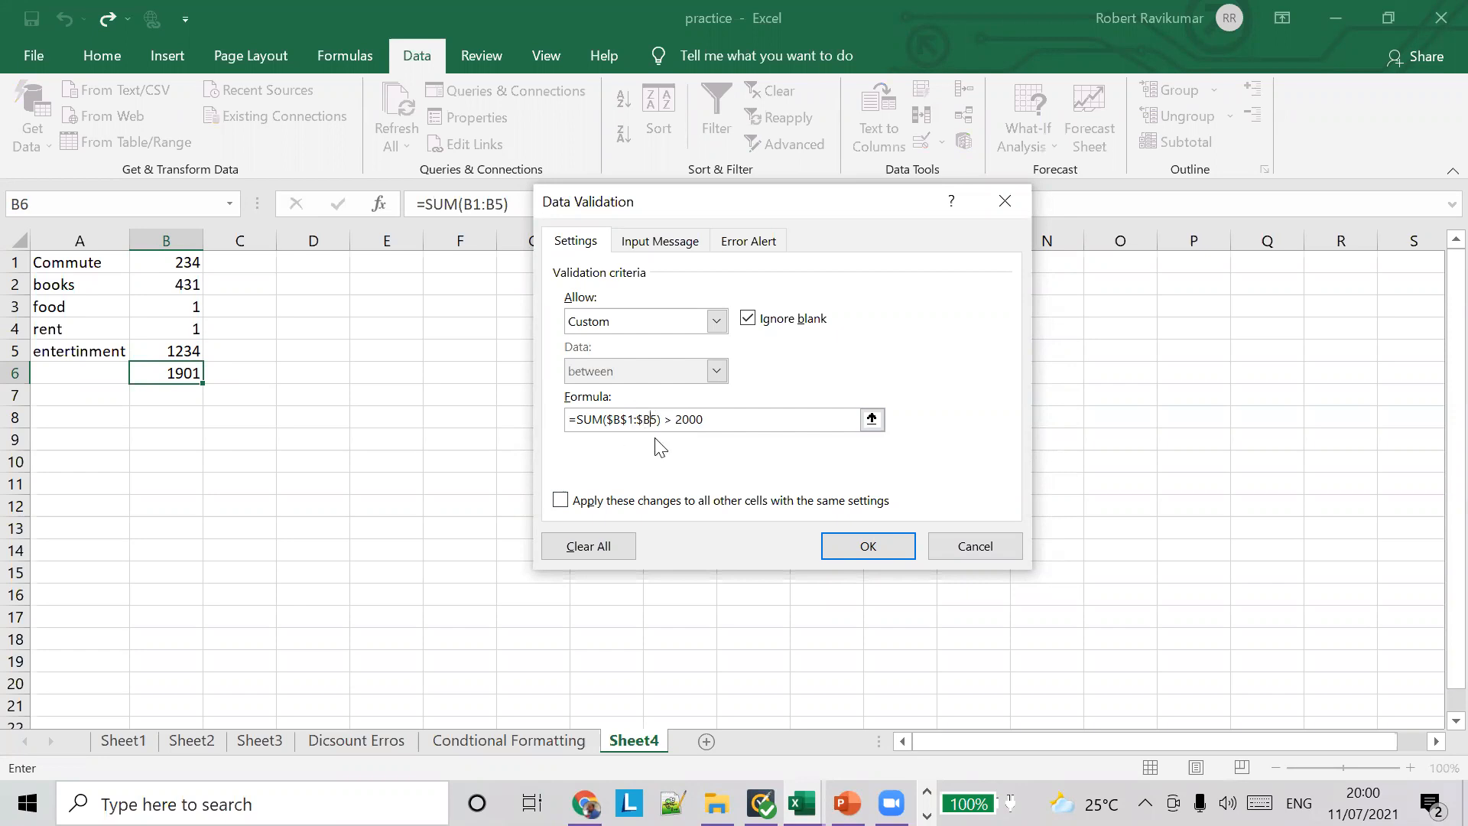
type("$")
Step: Change the formula's comparison to <= so it reads =SUM($B$1:$B$5) <= 2000, and apply the rule
left_click(679, 419)
key("BackSpace")
key("BackSpace")
type("<=")
left_click(862, 545)
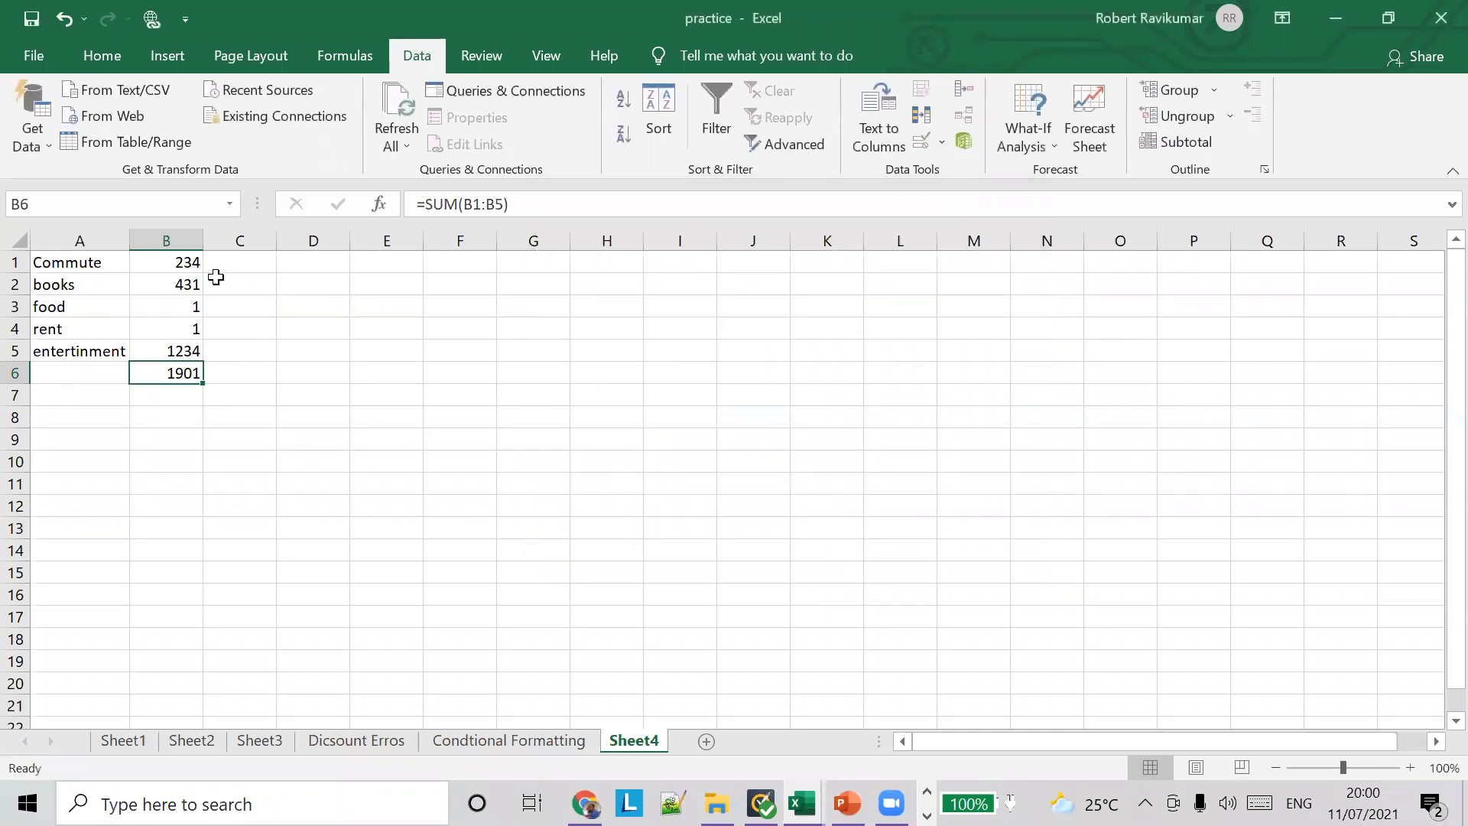
Step: Test the new rule by setting the rent amount in B4 to 123
key("Right")
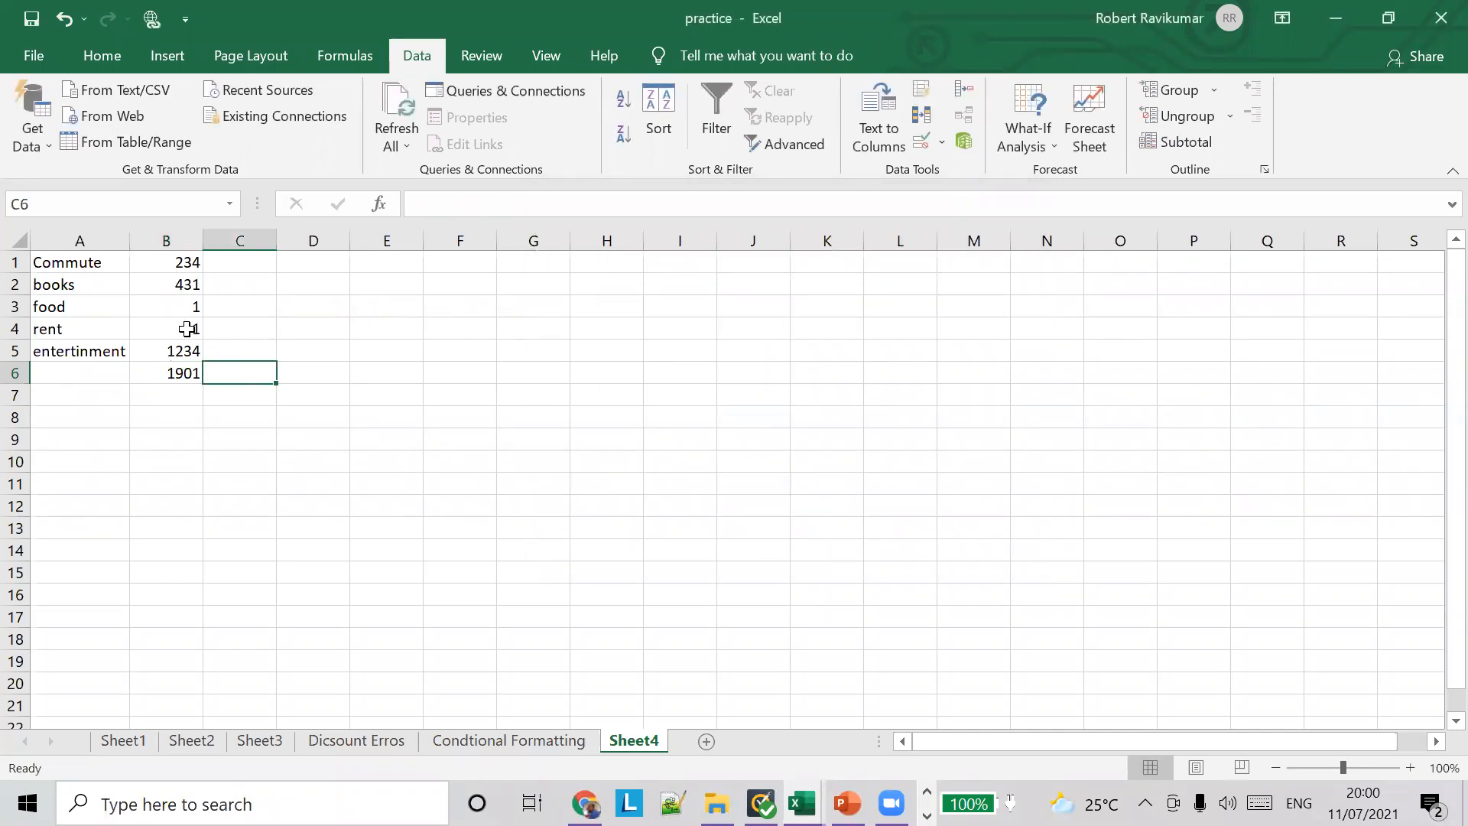
left_click(187, 326)
type("123")
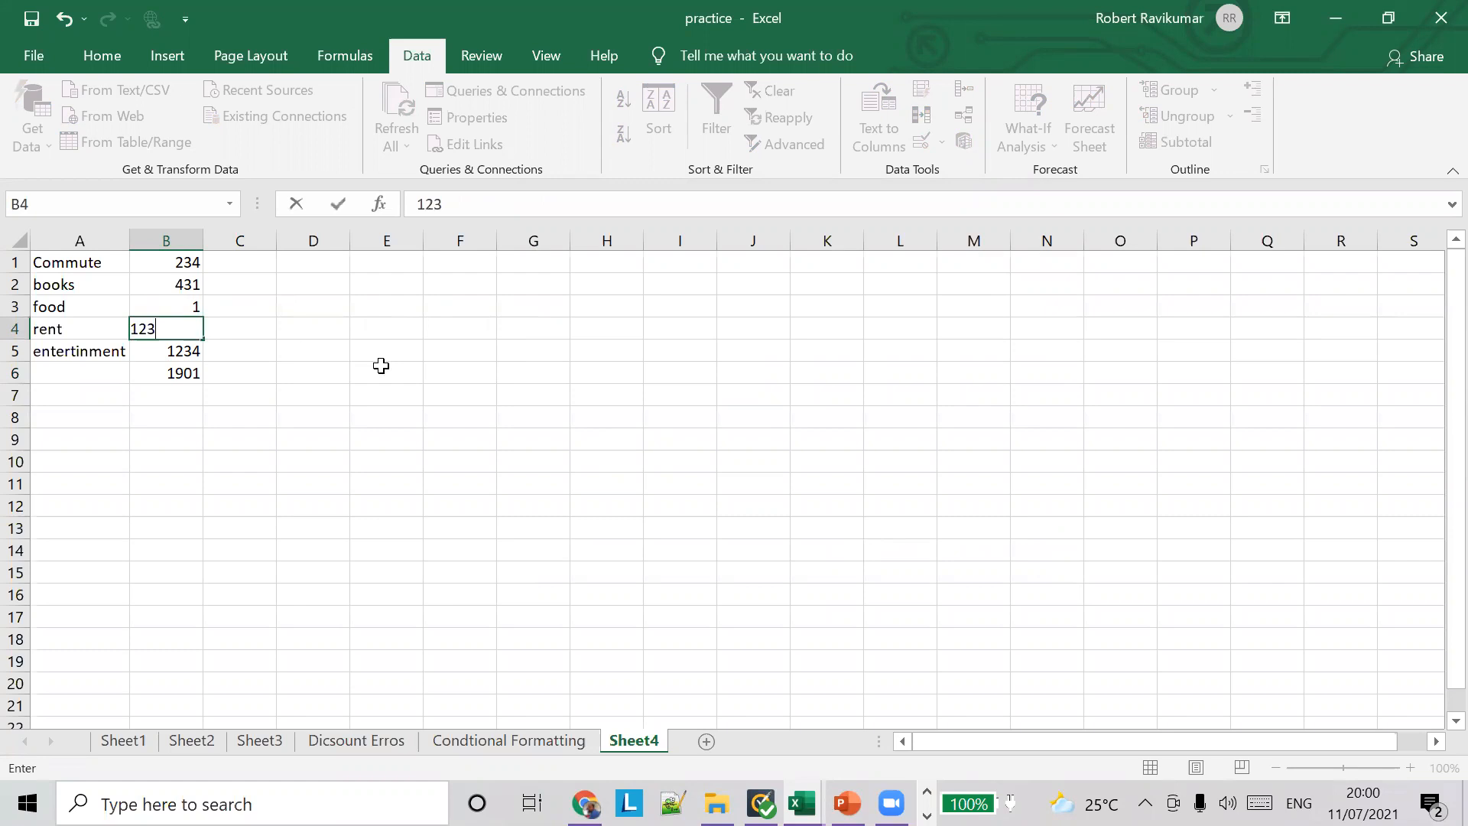
key("Right")
left_click(188, 328)
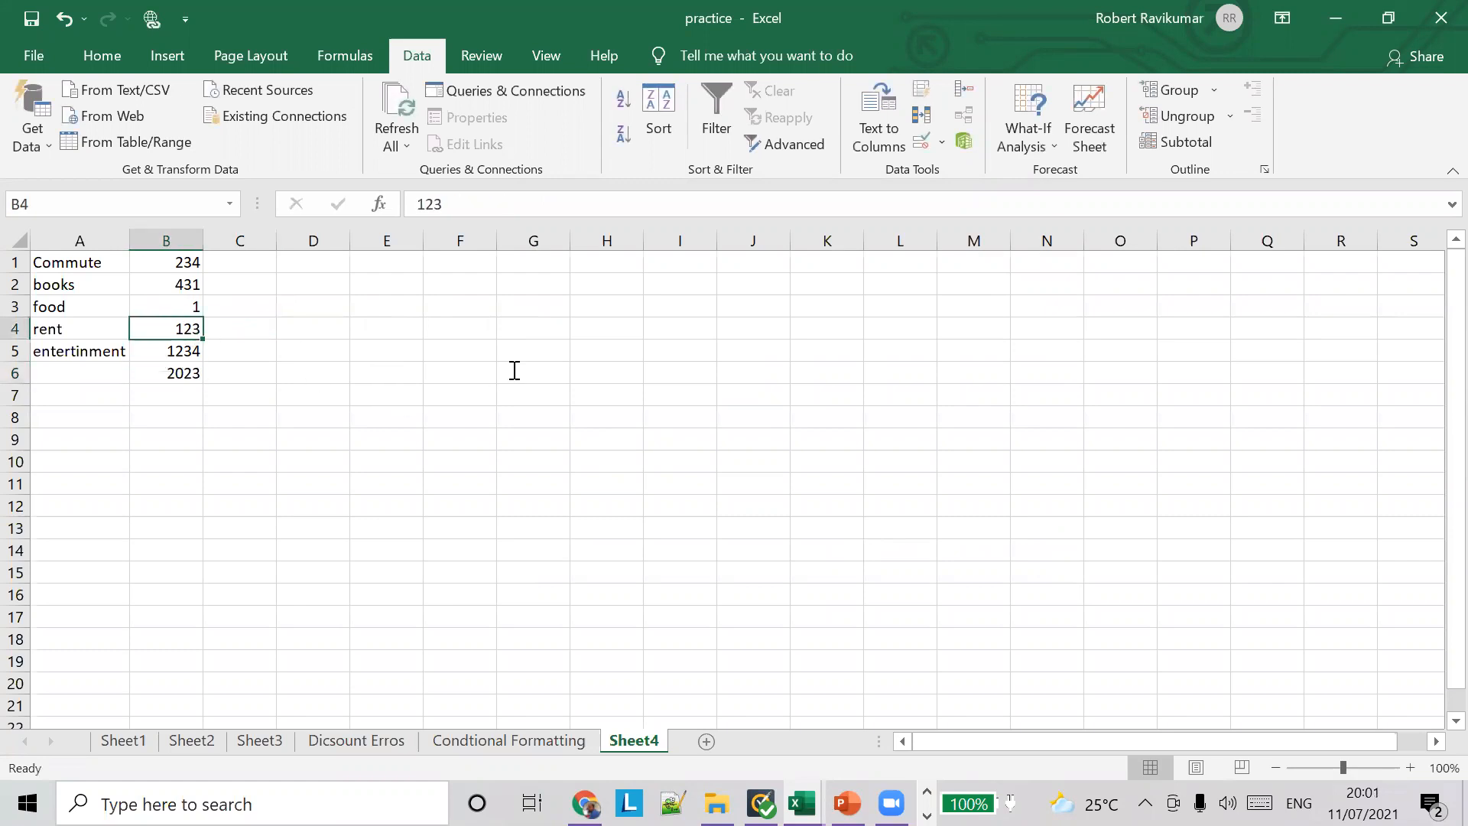
Step: Switch to the data validation (1) PDF in Acrobat Reader and read the Data Validation – Custom example's formula
key("alt+Tab")
key("alt+Tab")
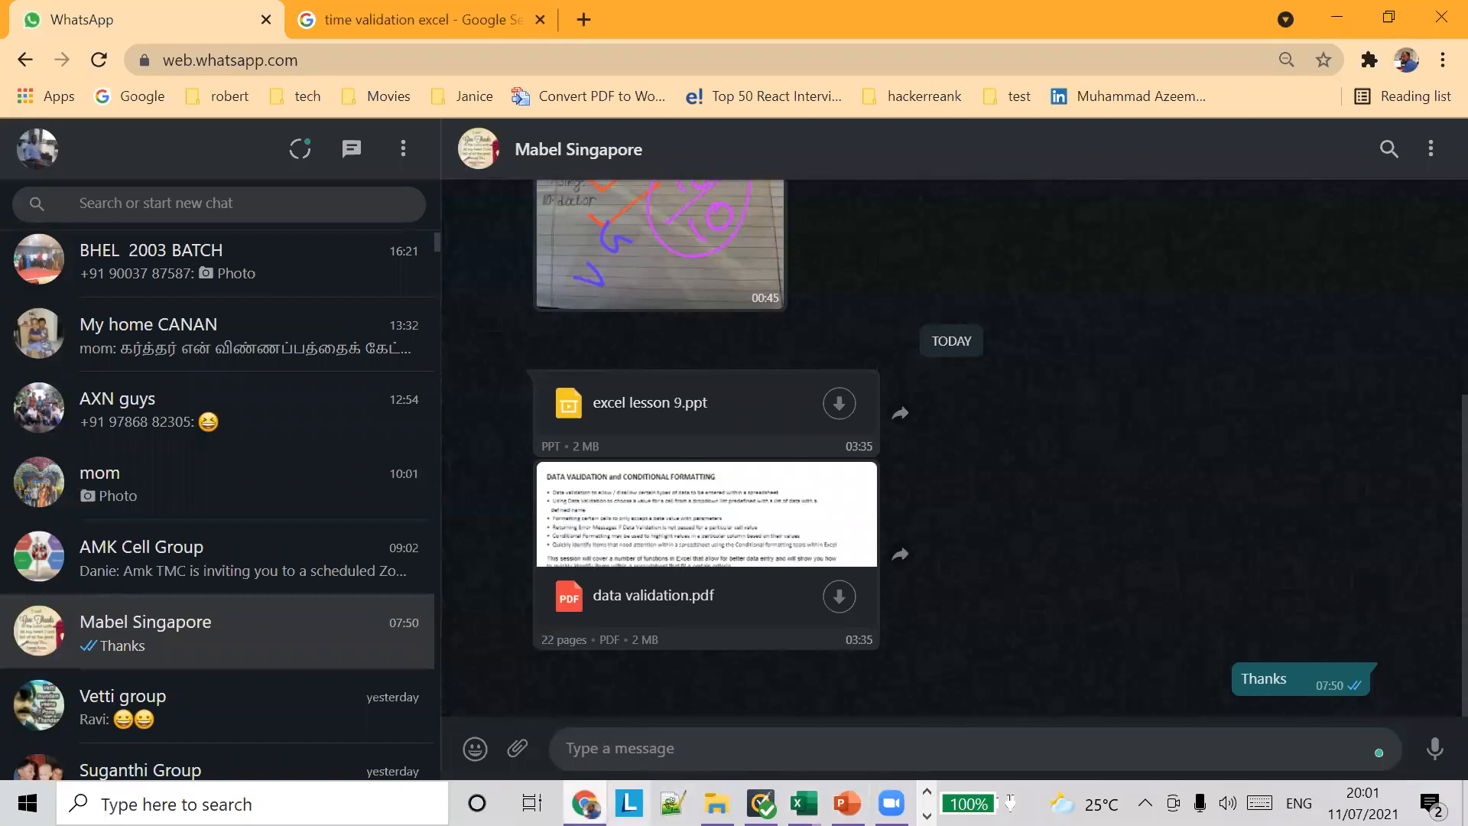
left_click(846, 803)
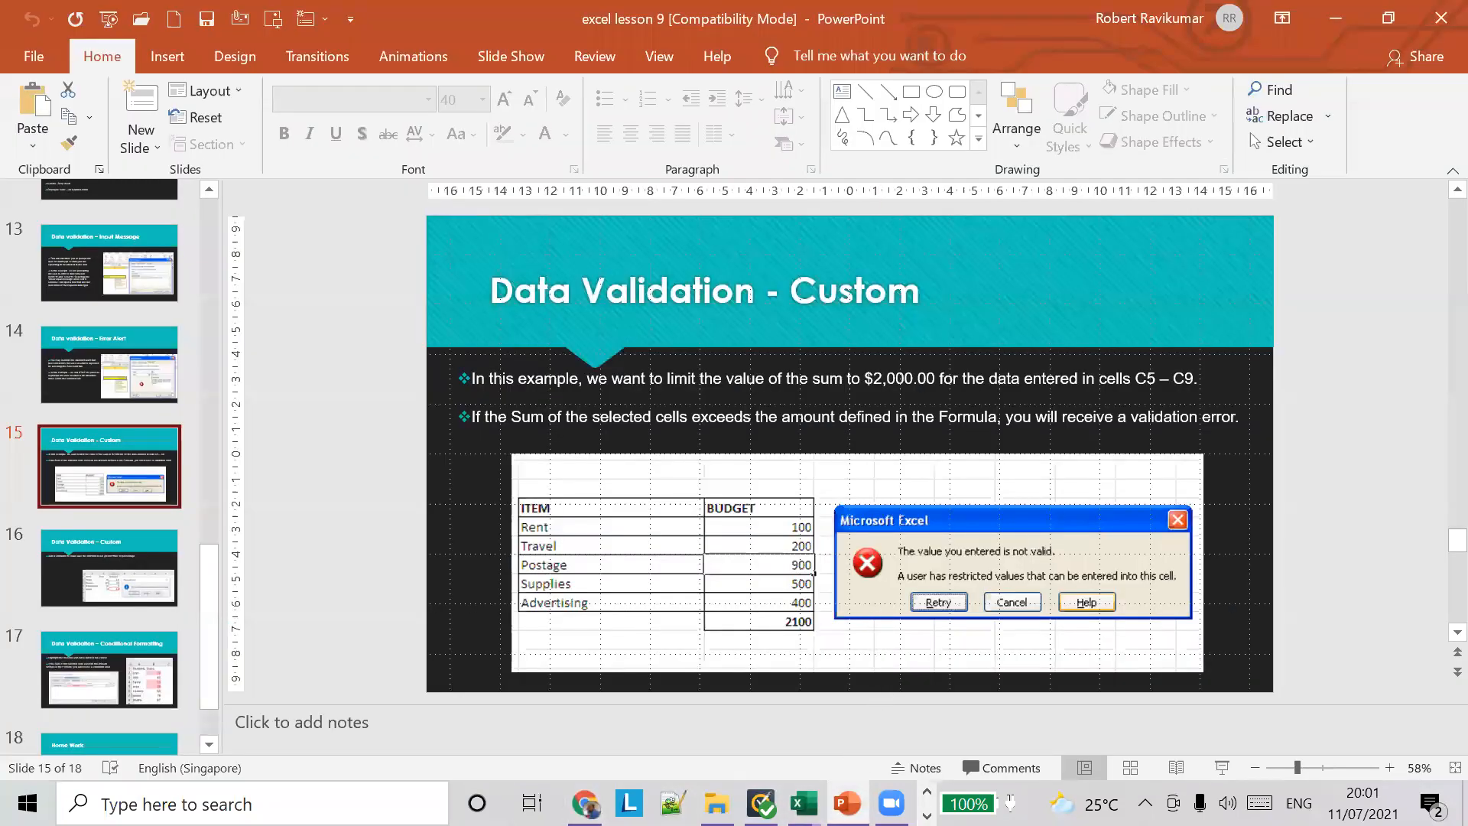
left_click(927, 815)
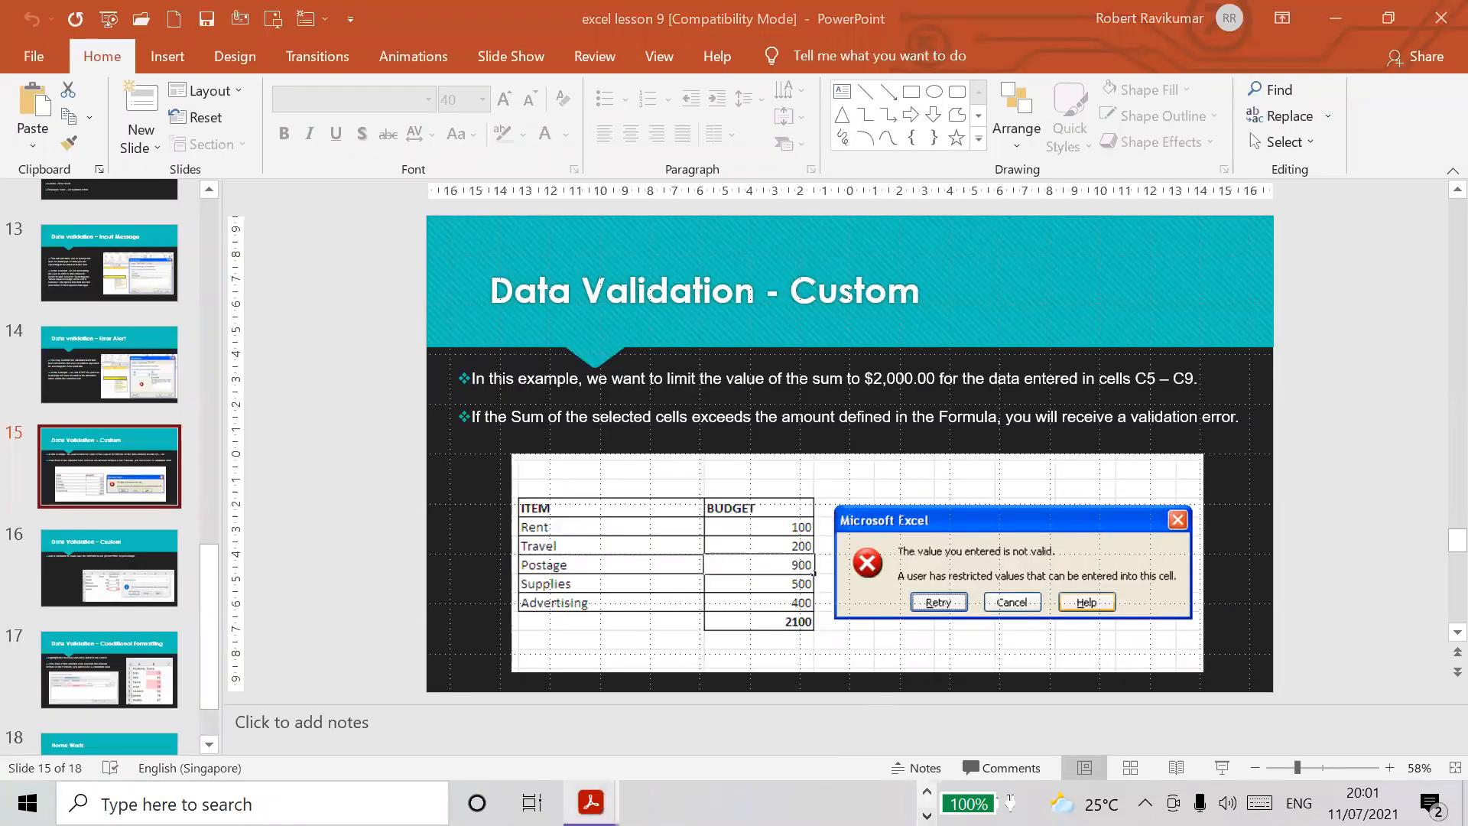
mouse_move(590, 803)
left_click(640, 716)
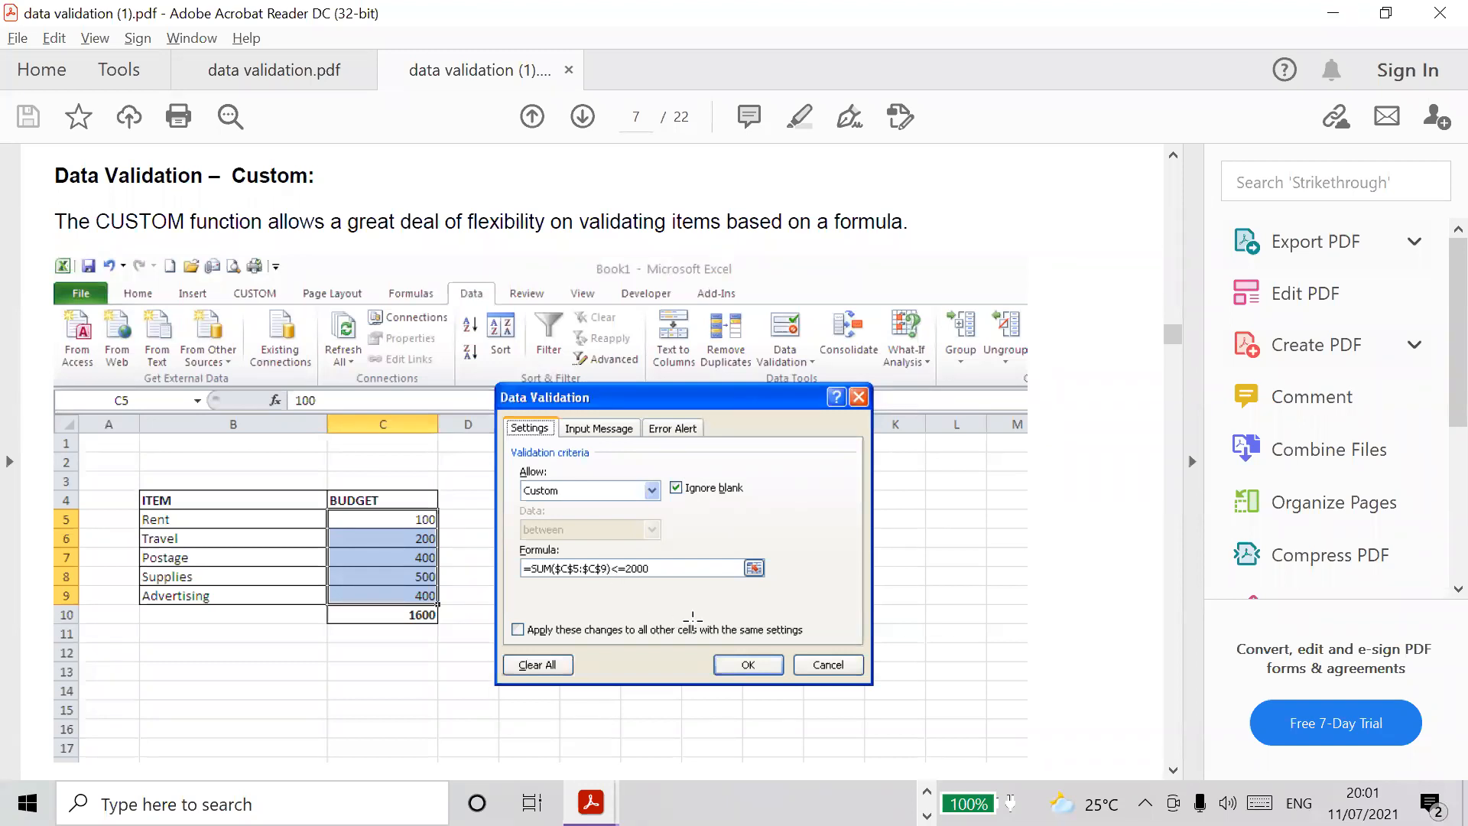
Step: Return to the excel lesson 9 presentation in PowerPoint and view the Data validation – Error Alert slide
mouse_move(590, 803)
left_click(462, 716)
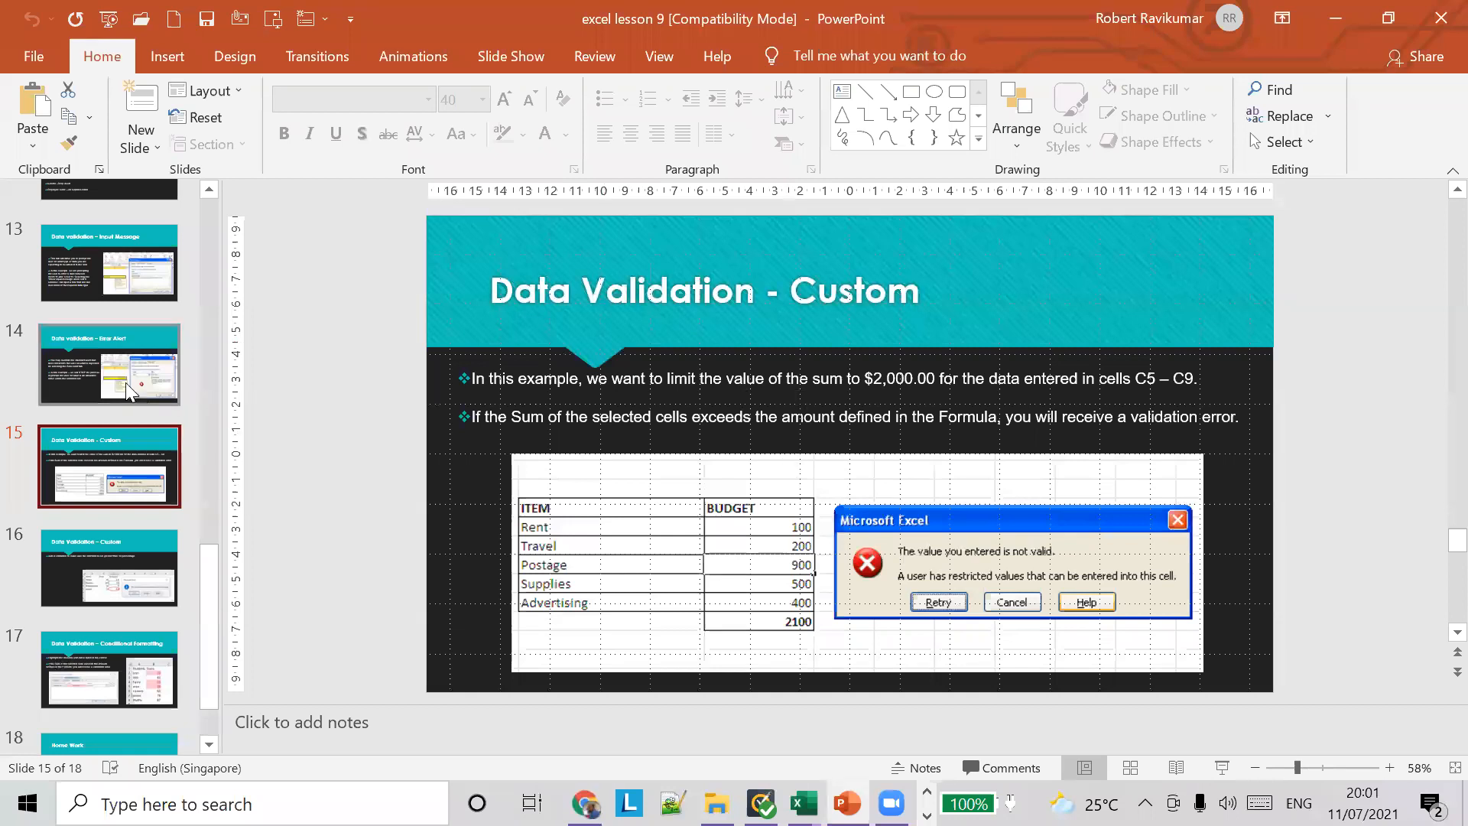
left_click(126, 391)
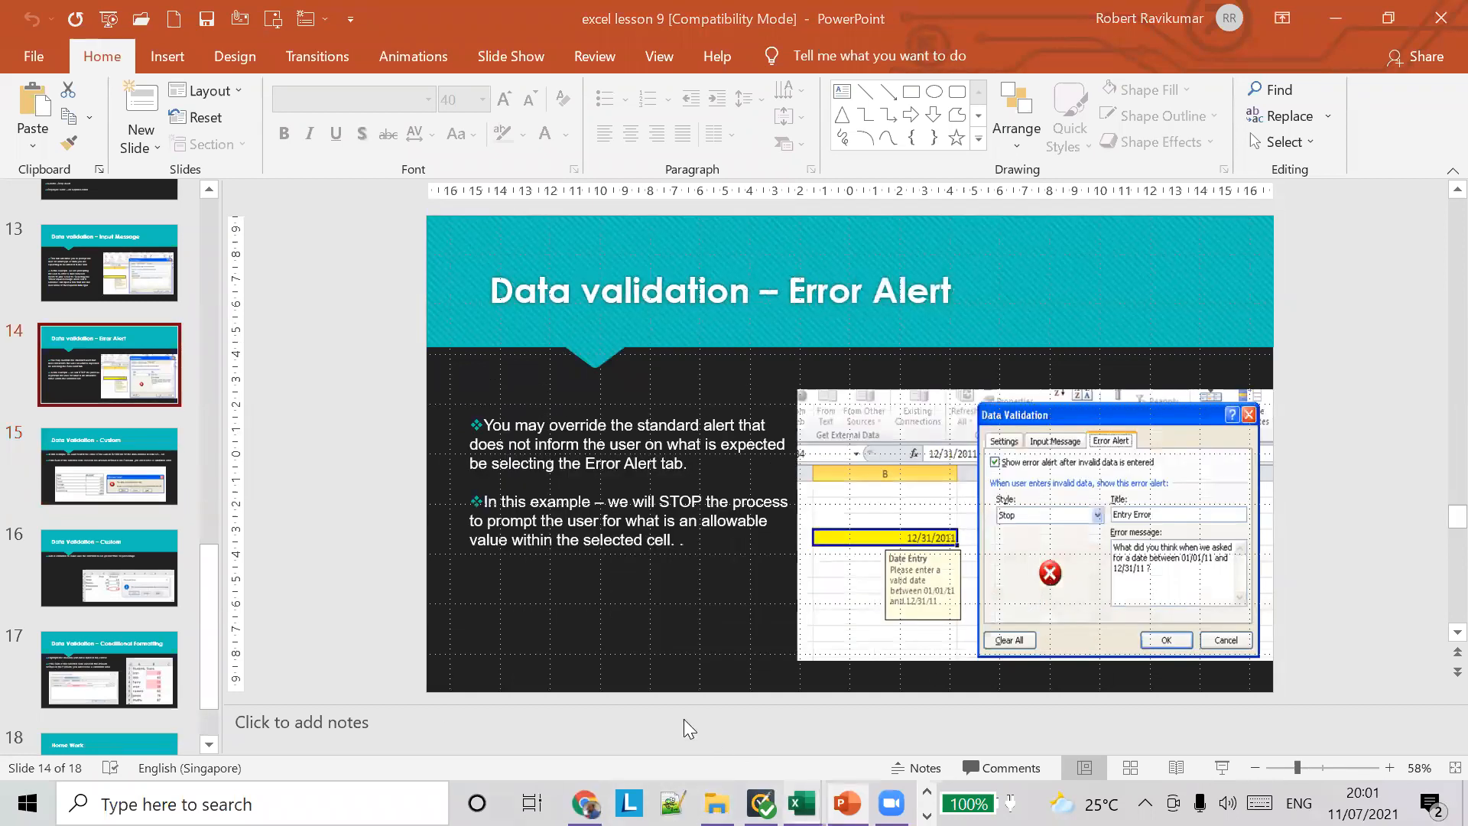
Step: Switch back to the practice workbook in Excel and review the amounts in B1:B5 and the total's formula in B6
left_click(801, 803)
left_click(612, 707)
left_click(801, 803)
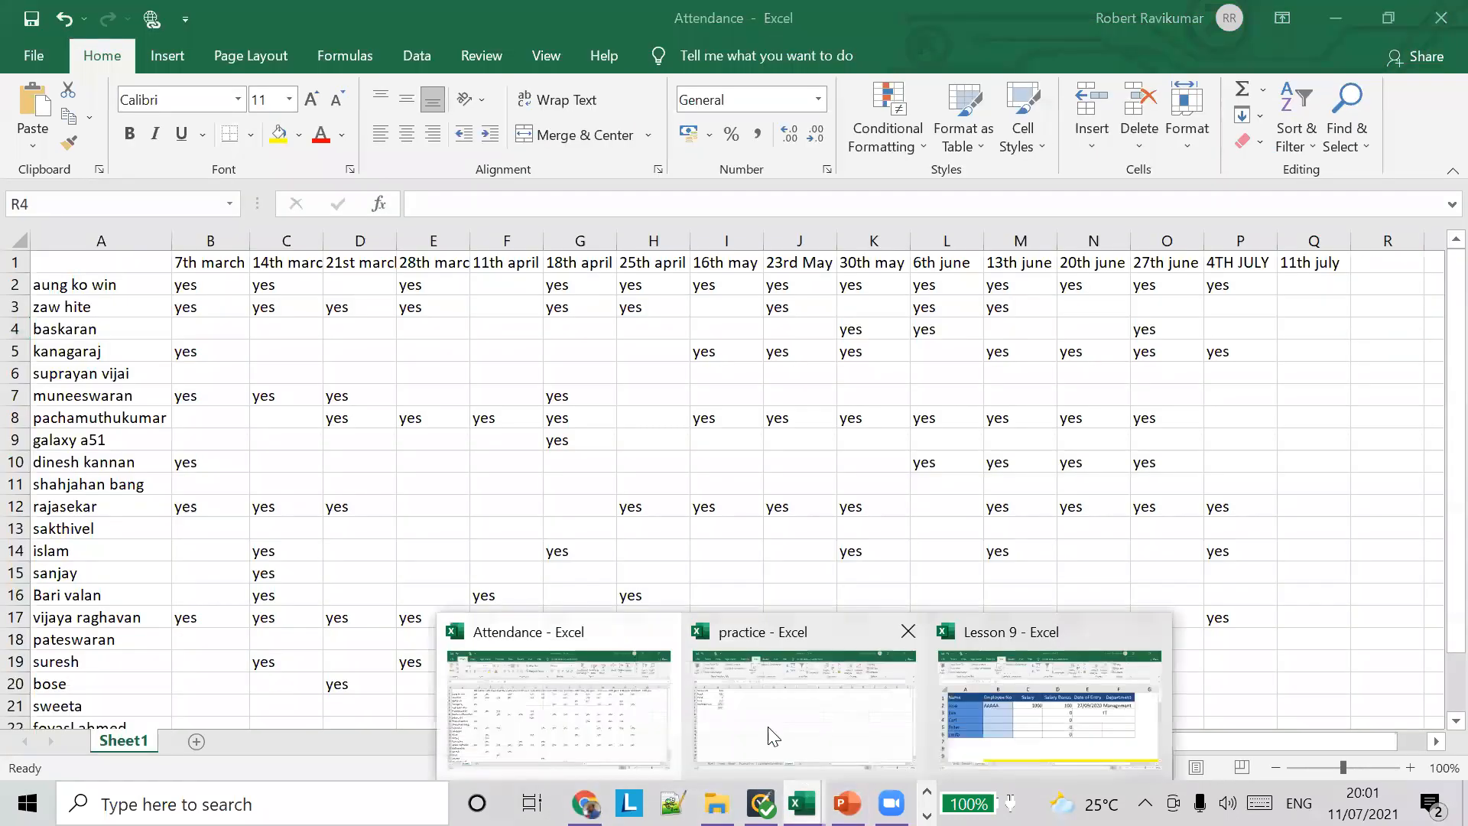
left_click(718, 693)
left_click(183, 263)
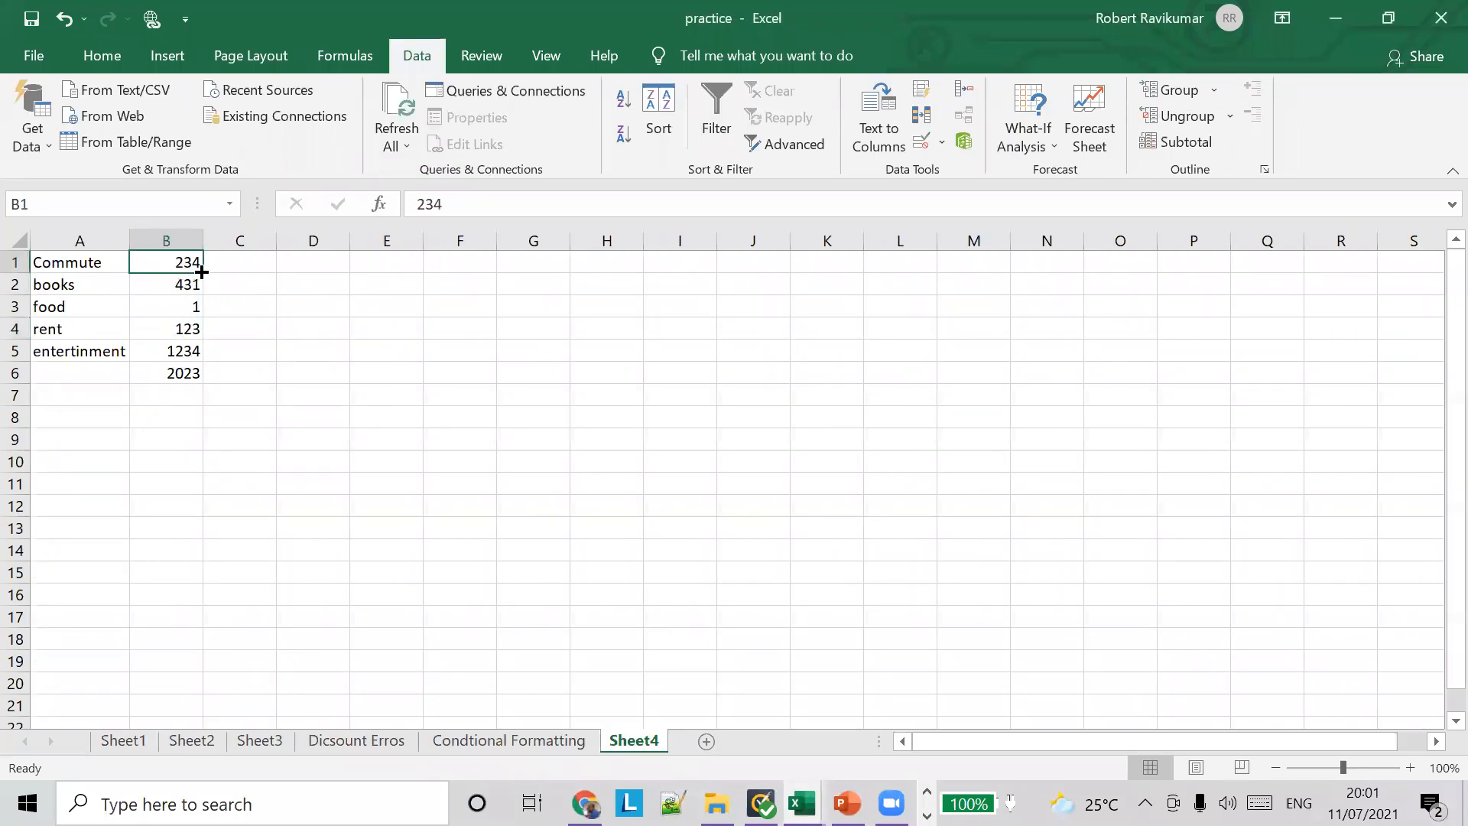
key("Right")
left_click_drag(191, 260, 194, 353)
left_click(185, 373)
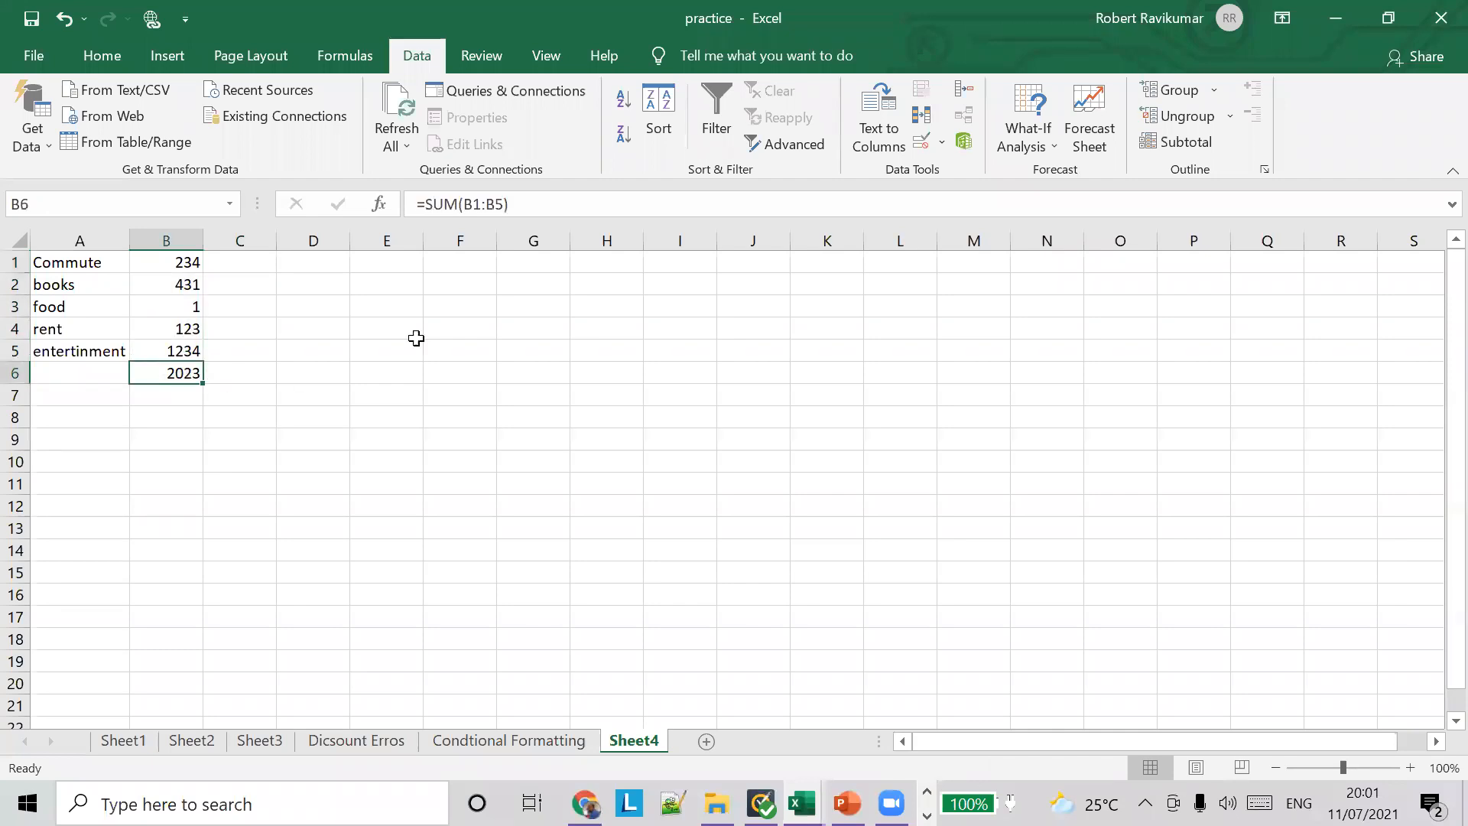
Step: Change B6's data validation rule to allow whole numbers less than a maximum of 2000, and apply it
left_click(943, 142)
left_click(951, 176)
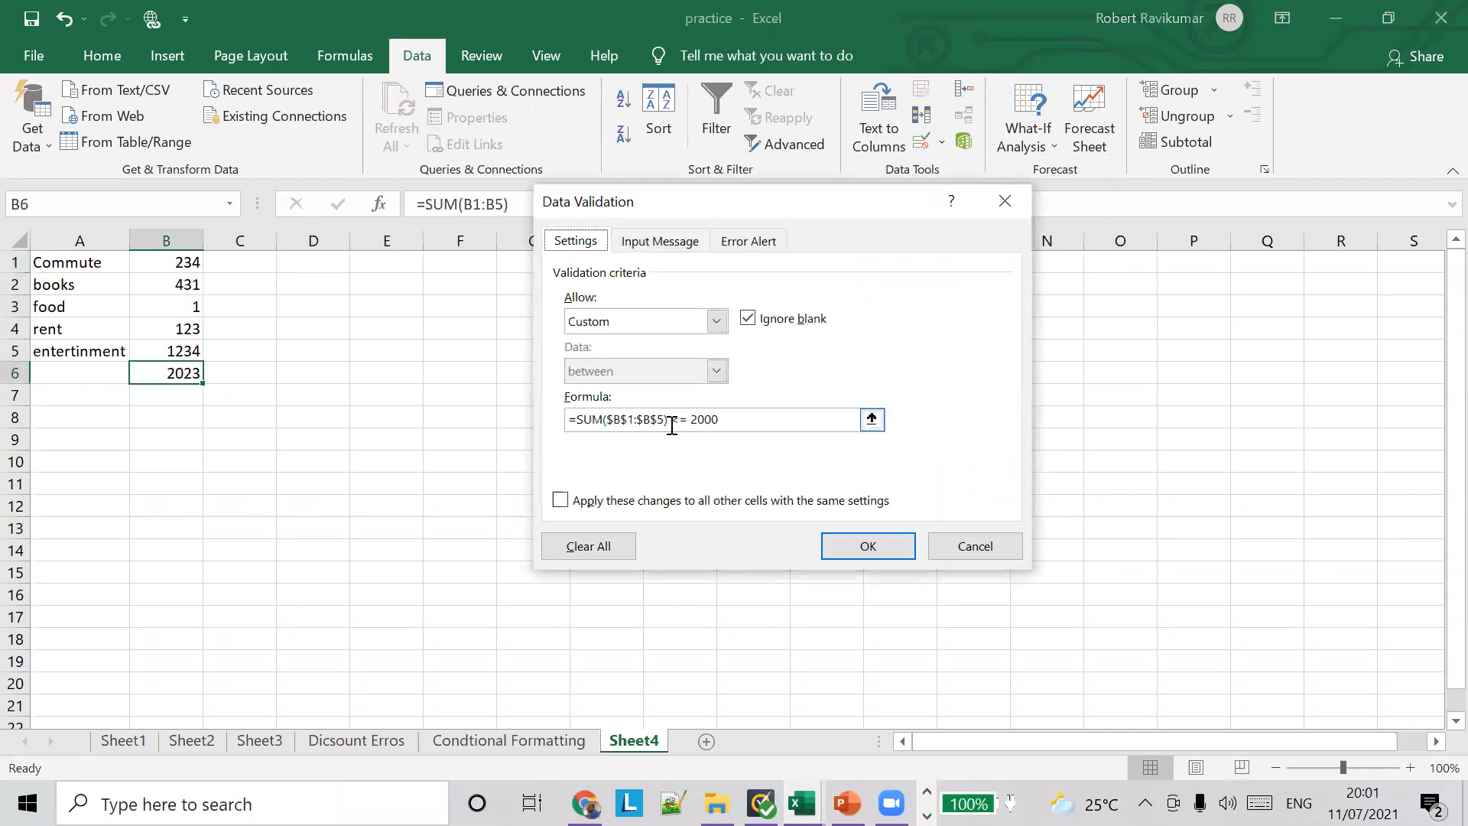
left_click(715, 321)
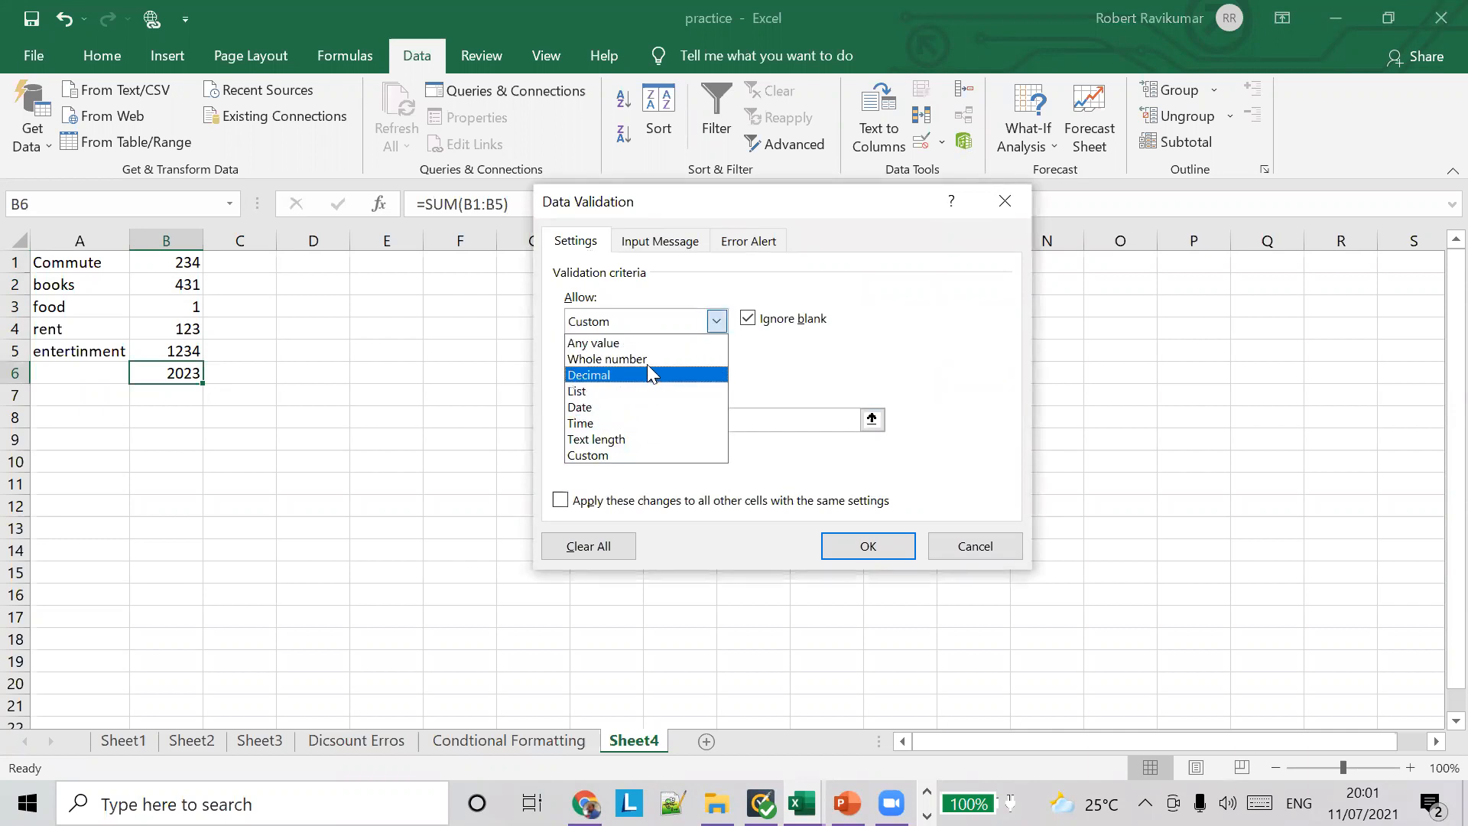
left_click(648, 359)
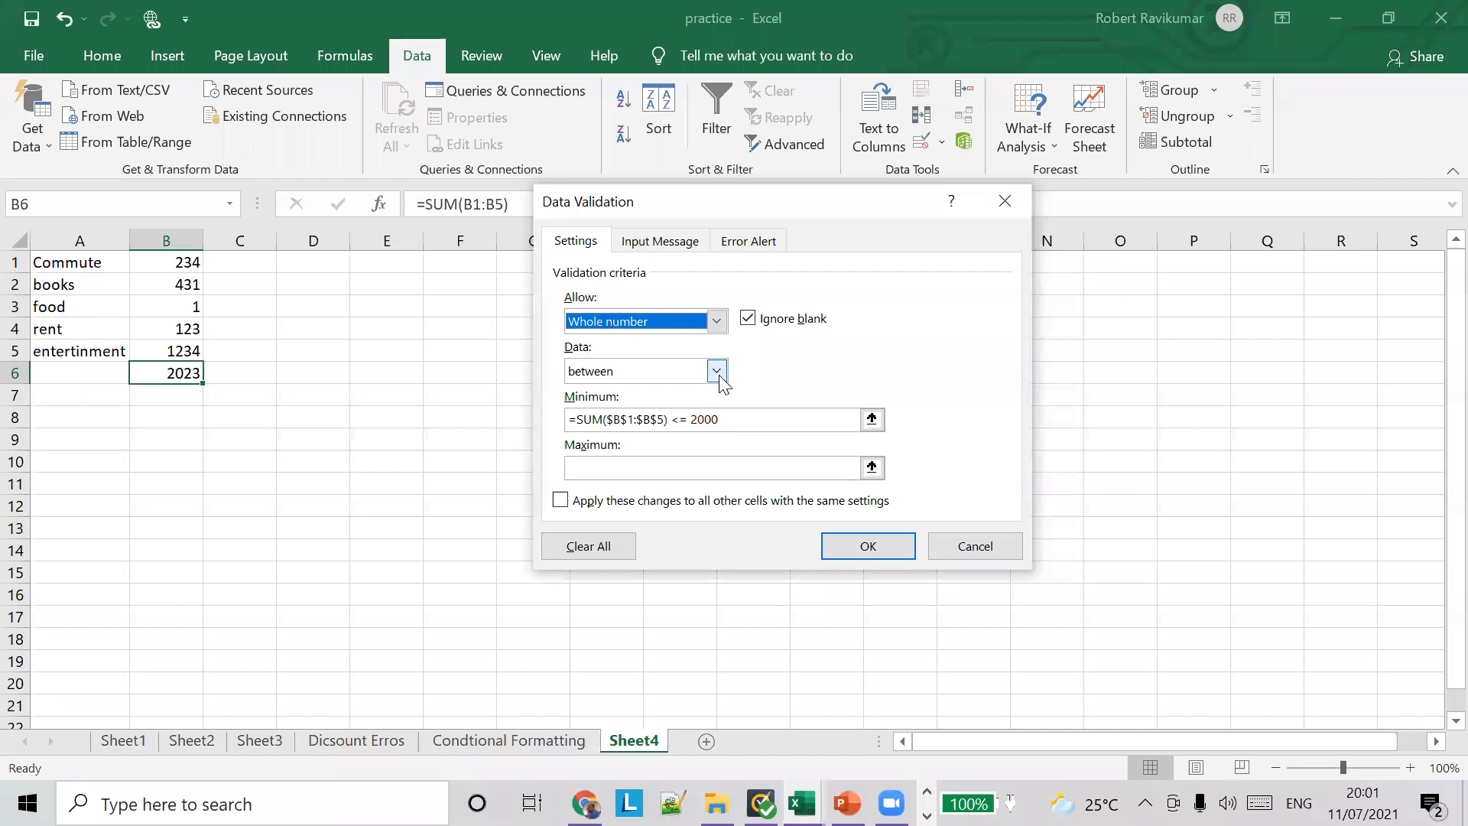
left_click(717, 374)
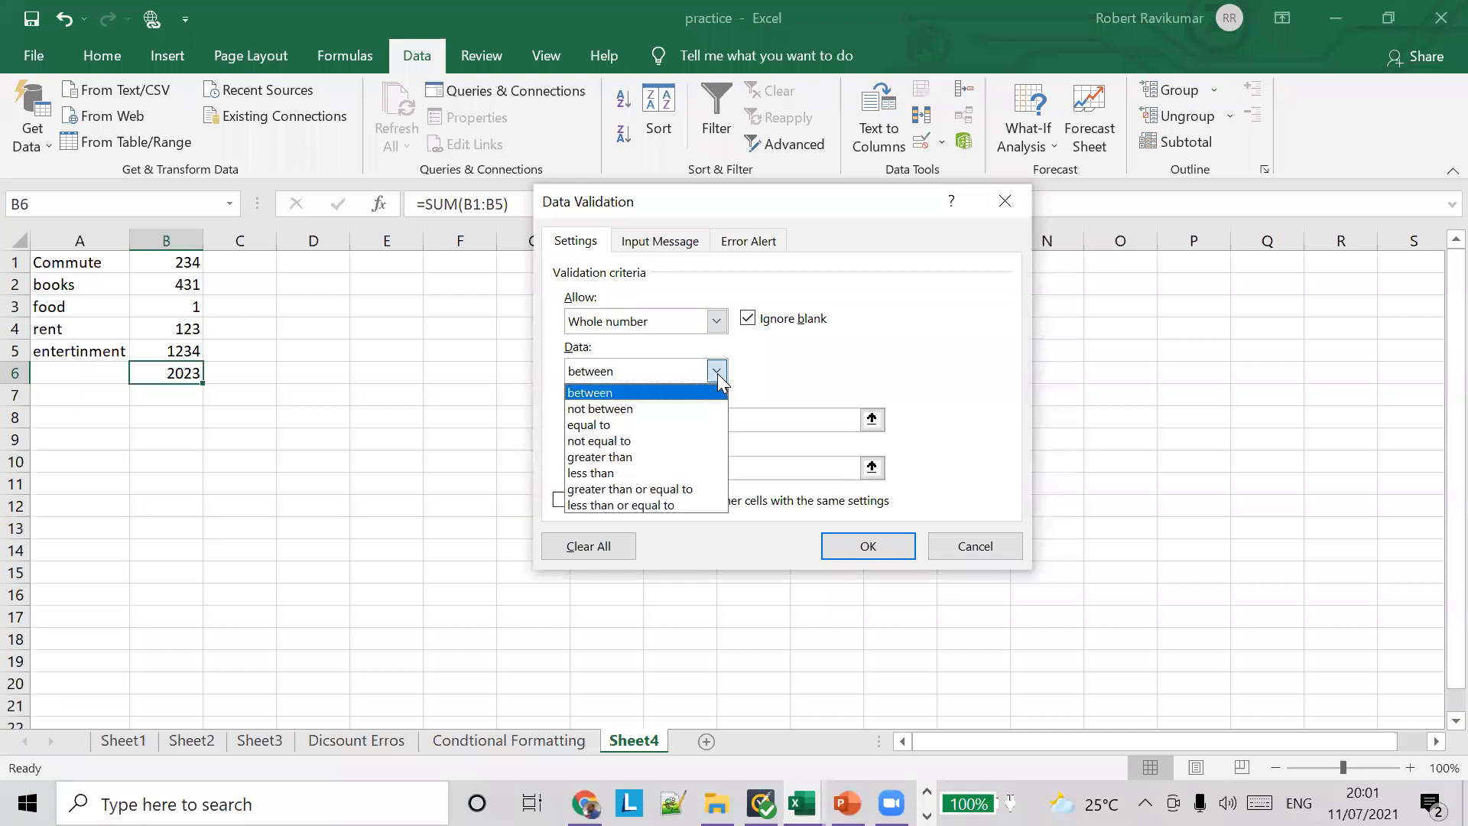
left_click(670, 473)
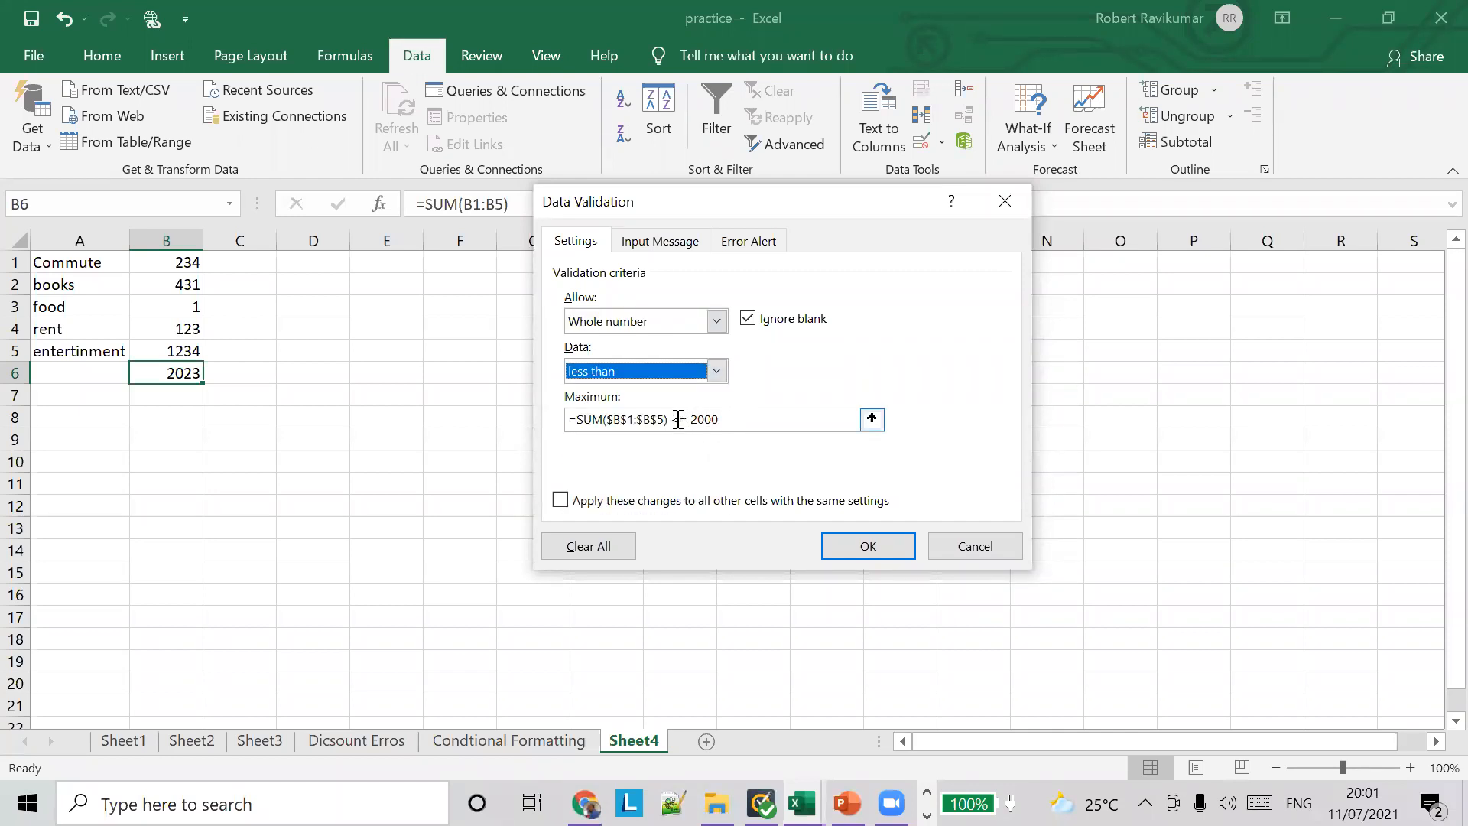
left_click_drag(677, 421, 593, 405)
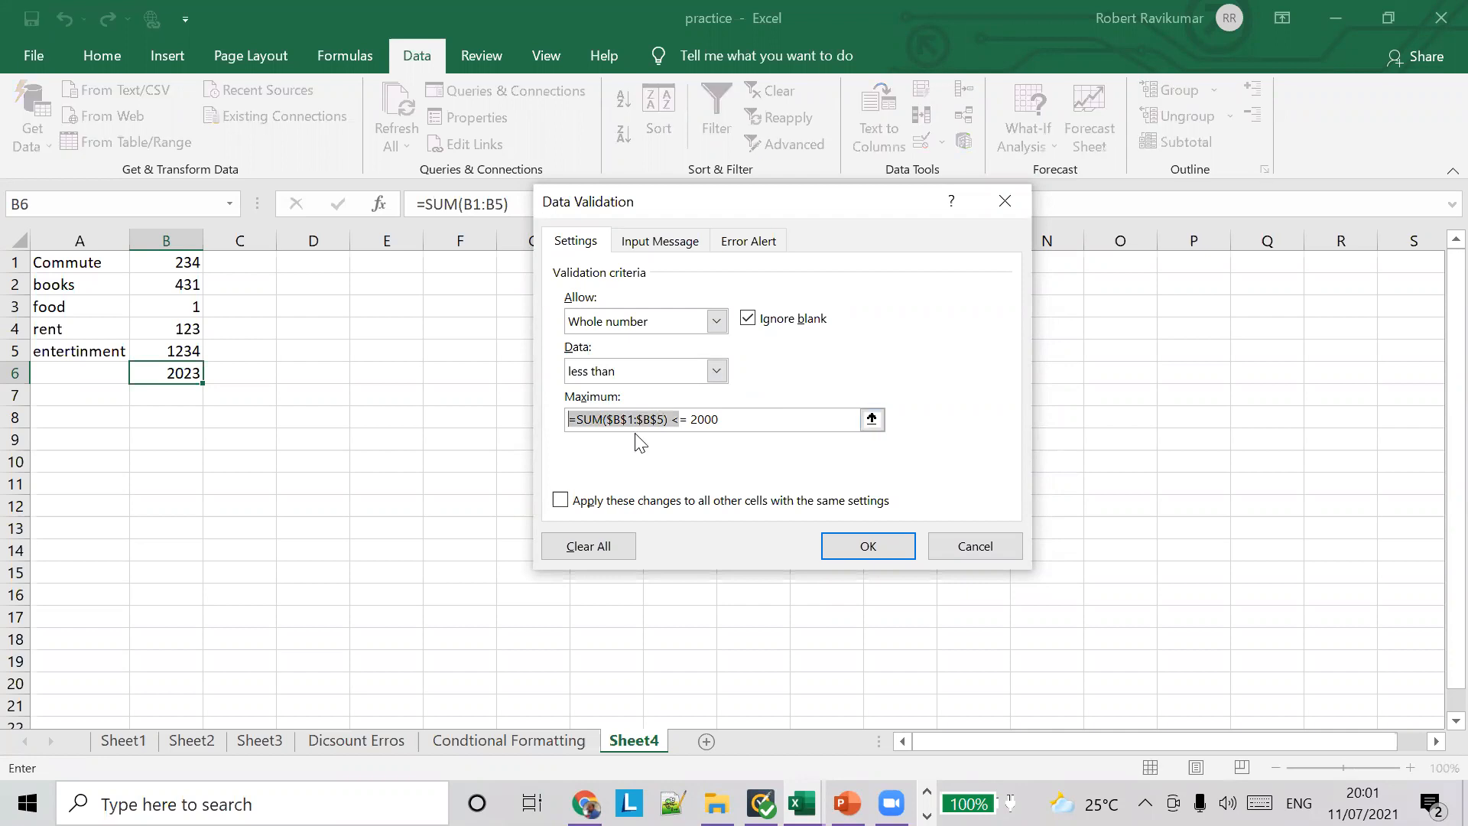
key("BackSpace")
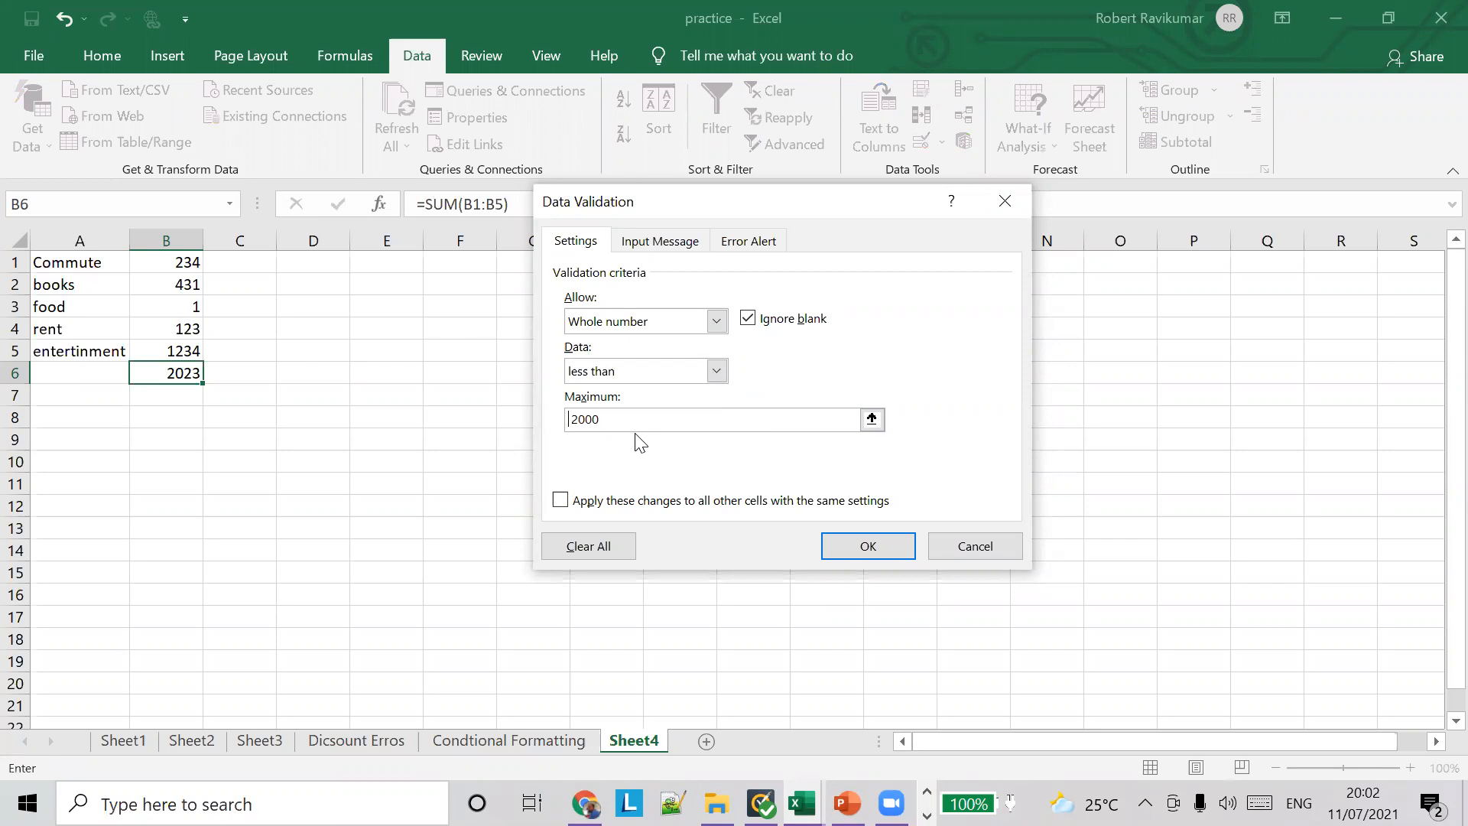
left_click(867, 546)
Step: Test B6's validation rule by entering the text asdf over the total, and discard the entry
left_click(195, 351)
left_click(189, 374)
type("asdf")
key("Return")
left_click(652, 457)
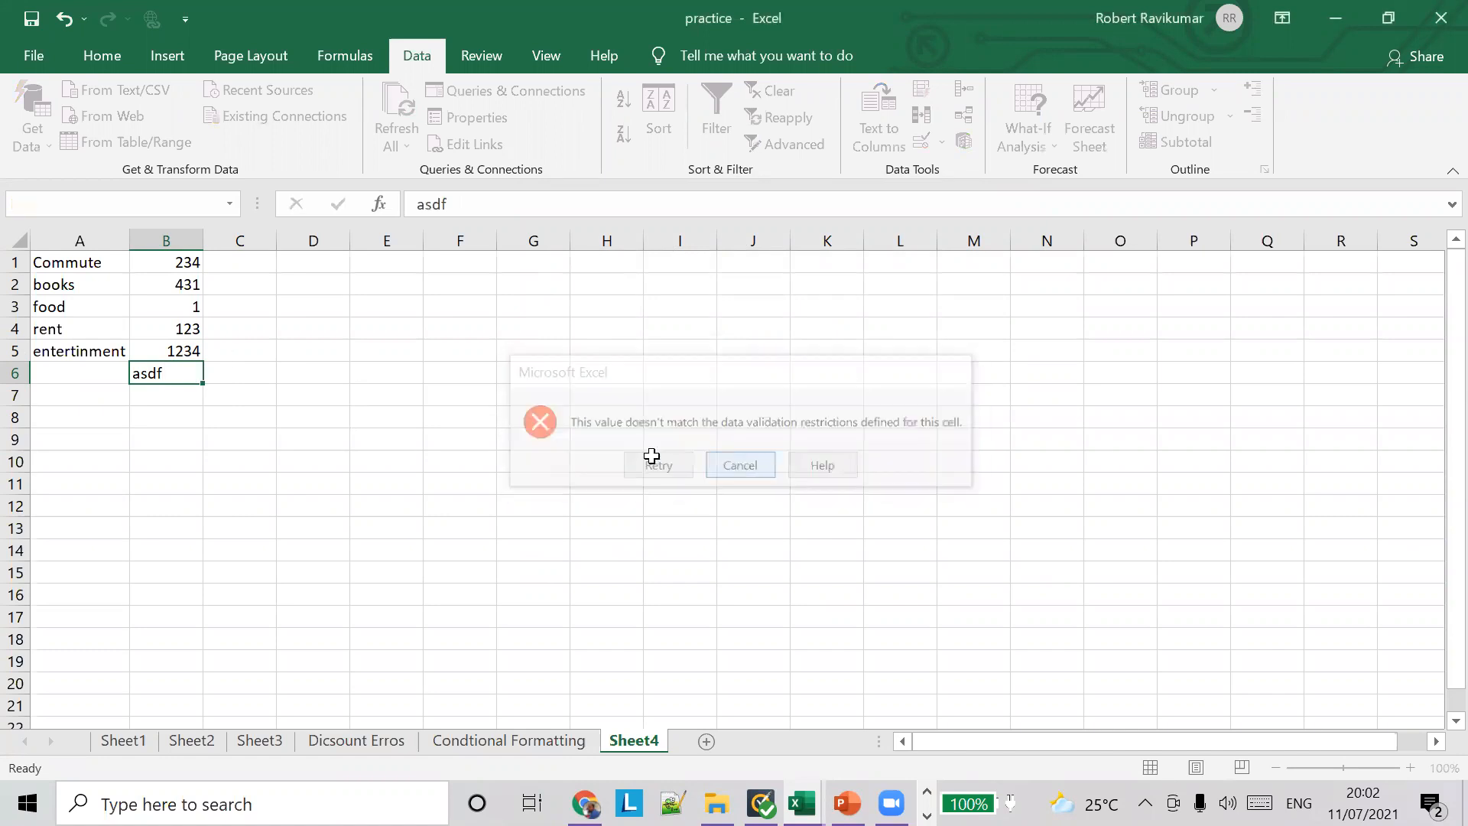
key("Escape")
Step: Set the rent amount in B4 and the food amount in B3 to 123, and check the total's formula in B6
left_click(172, 337)
type("12")
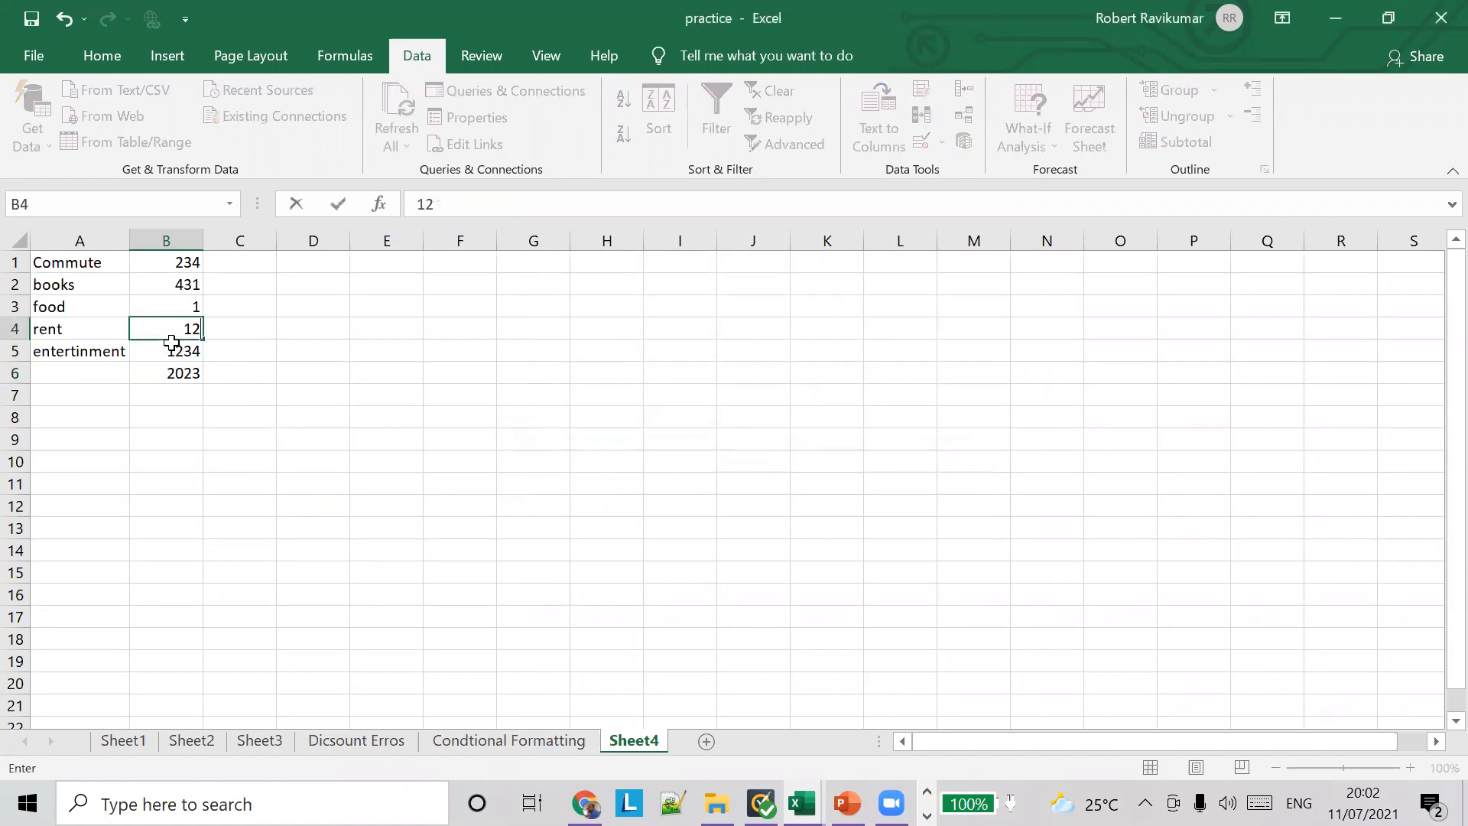
type("3")
key("Tab")
left_click(174, 348)
left_click(191, 314)
Step: Set the books amount in B2 to 1234 and check the total in B6
type("123")
left_click(170, 378)
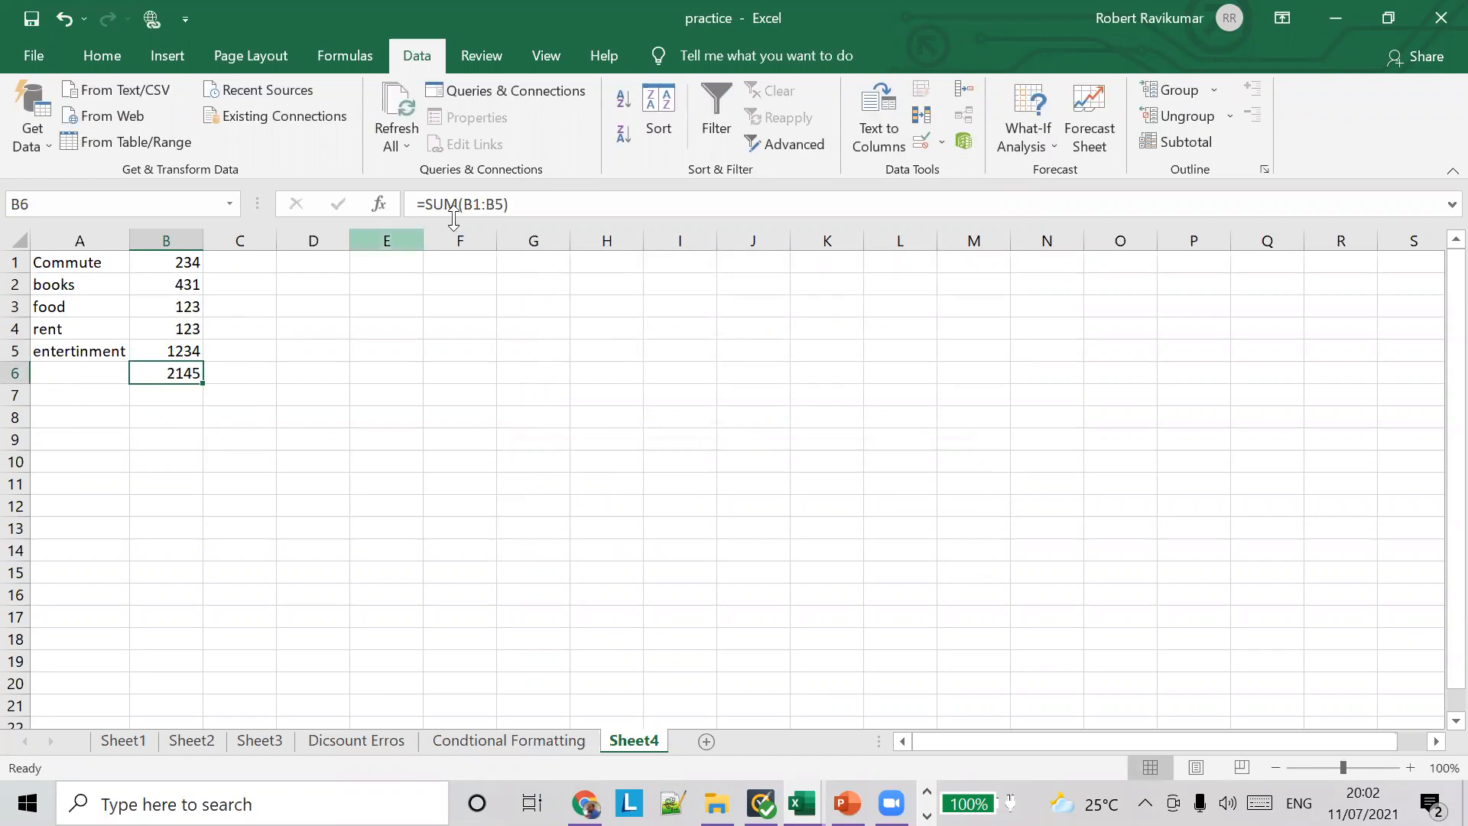
left_click(193, 281)
type("123")
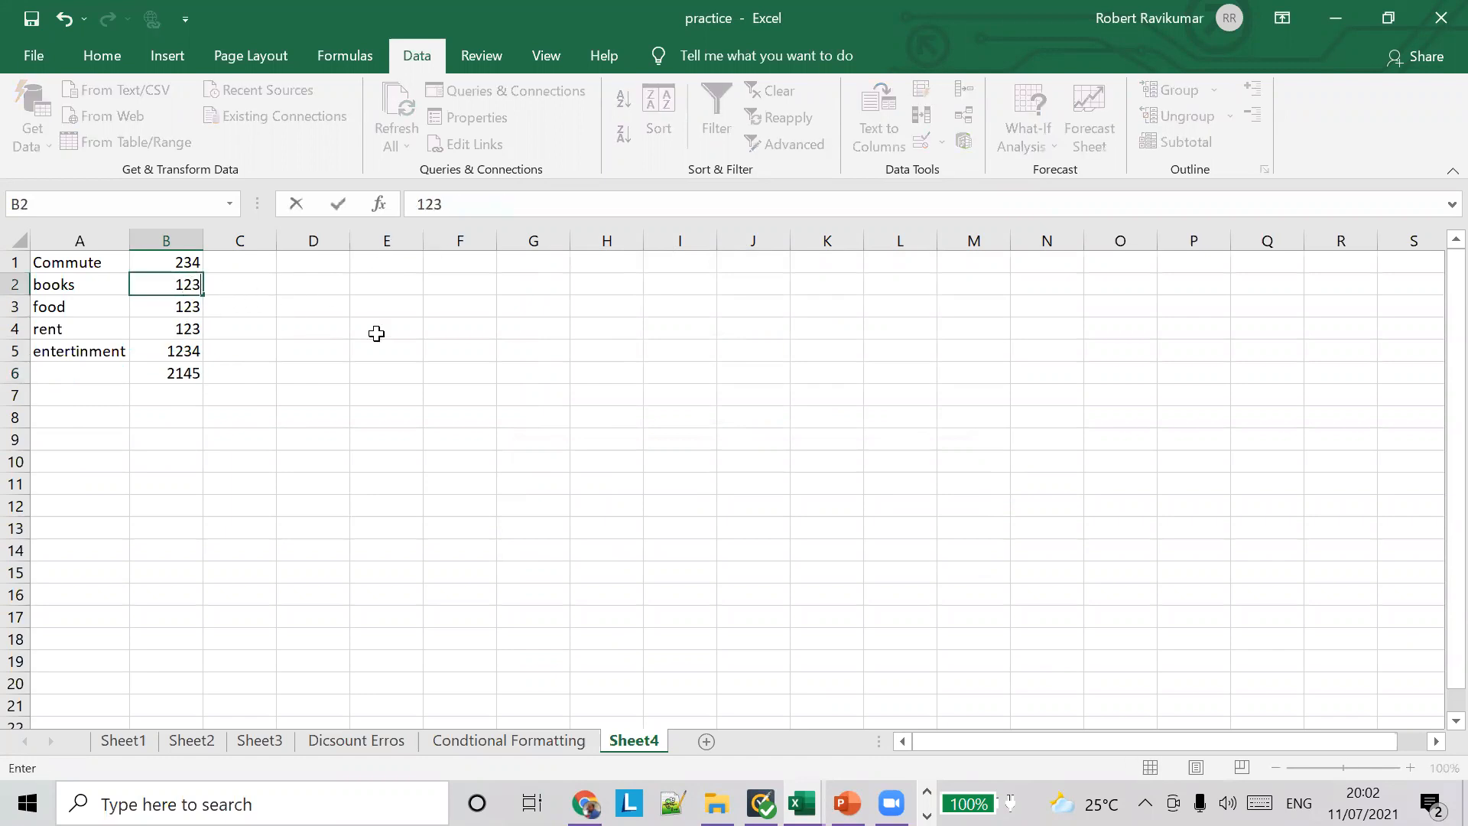
type("4")
key("Tab")
left_click(197, 375)
Step: Set the rent amount in B4 and the entertainment amount in B5 to 1
left_click_drag(199, 370, 189, 344)
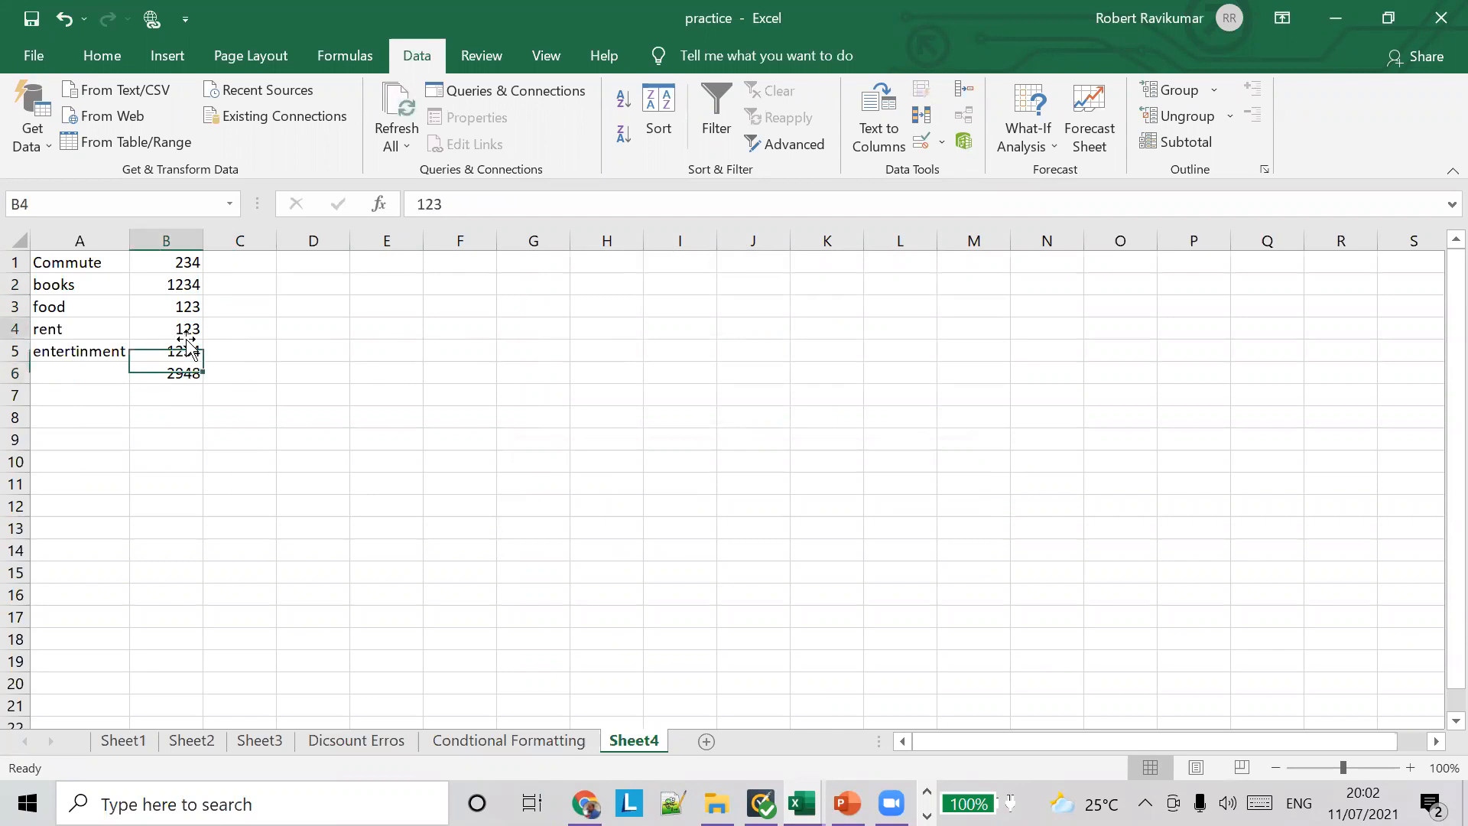
type("1")
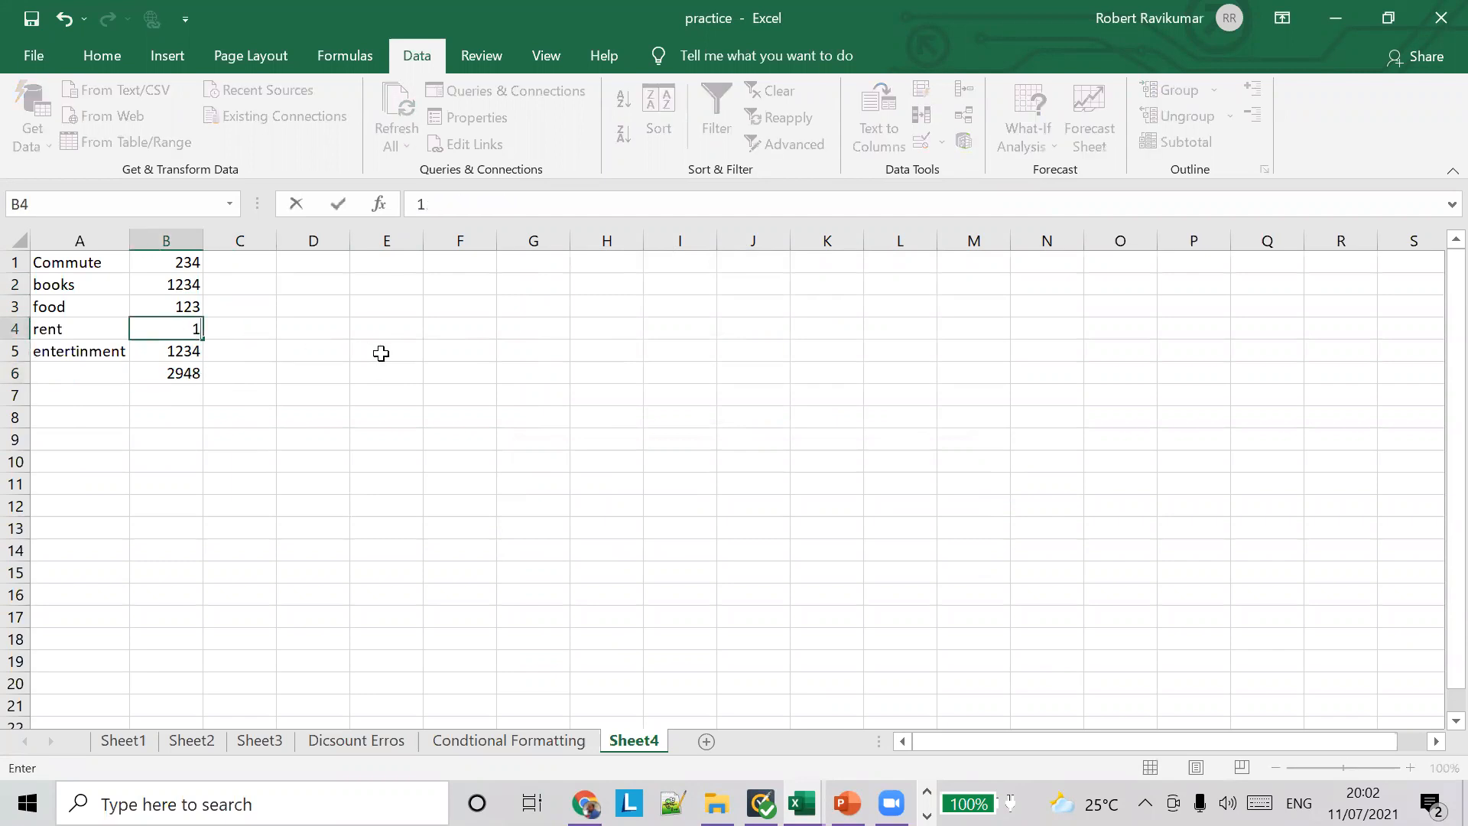
key("Tab")
key("Return")
type("1")
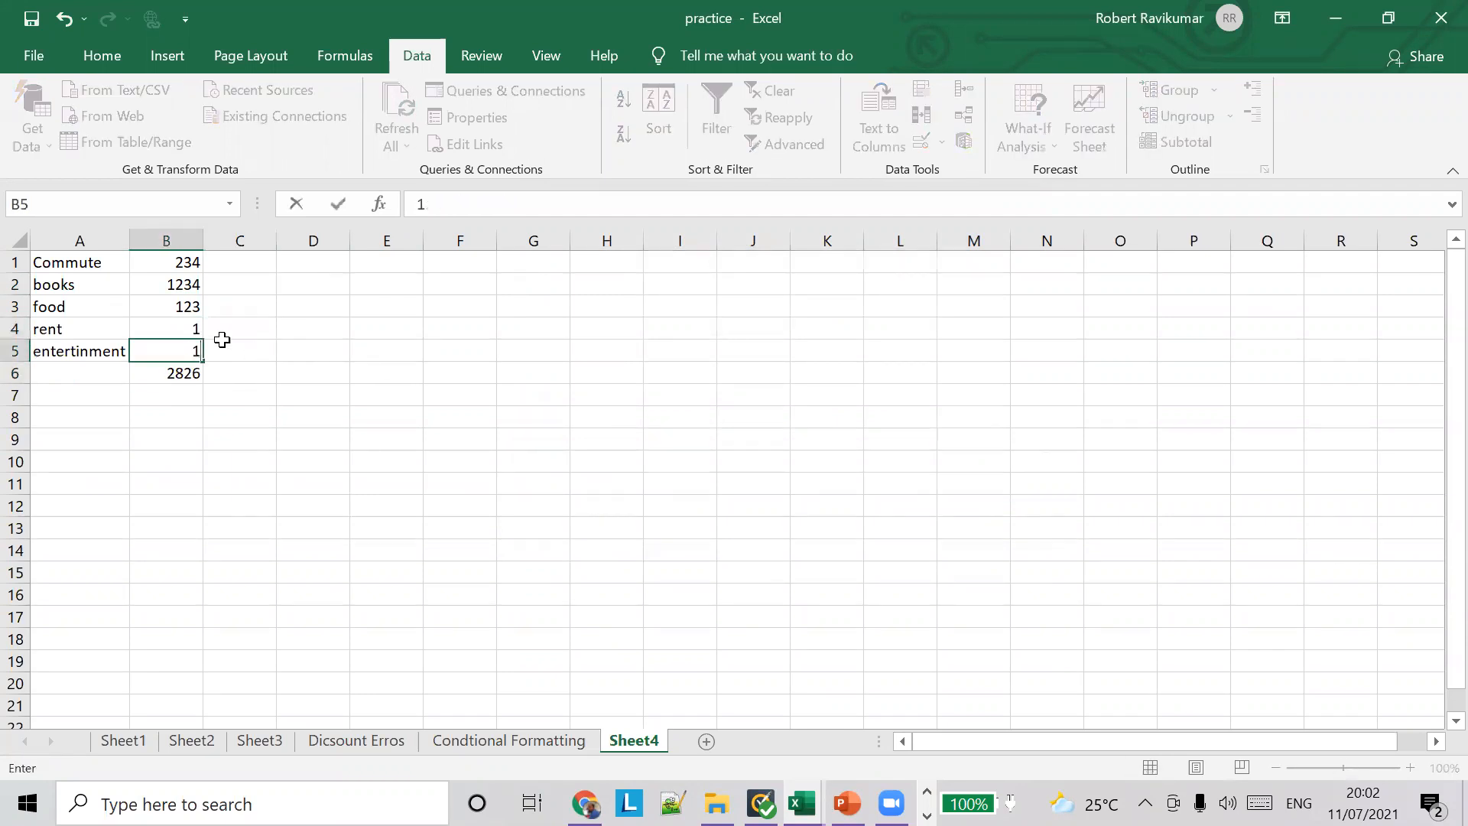
key("Tab")
left_click(189, 308)
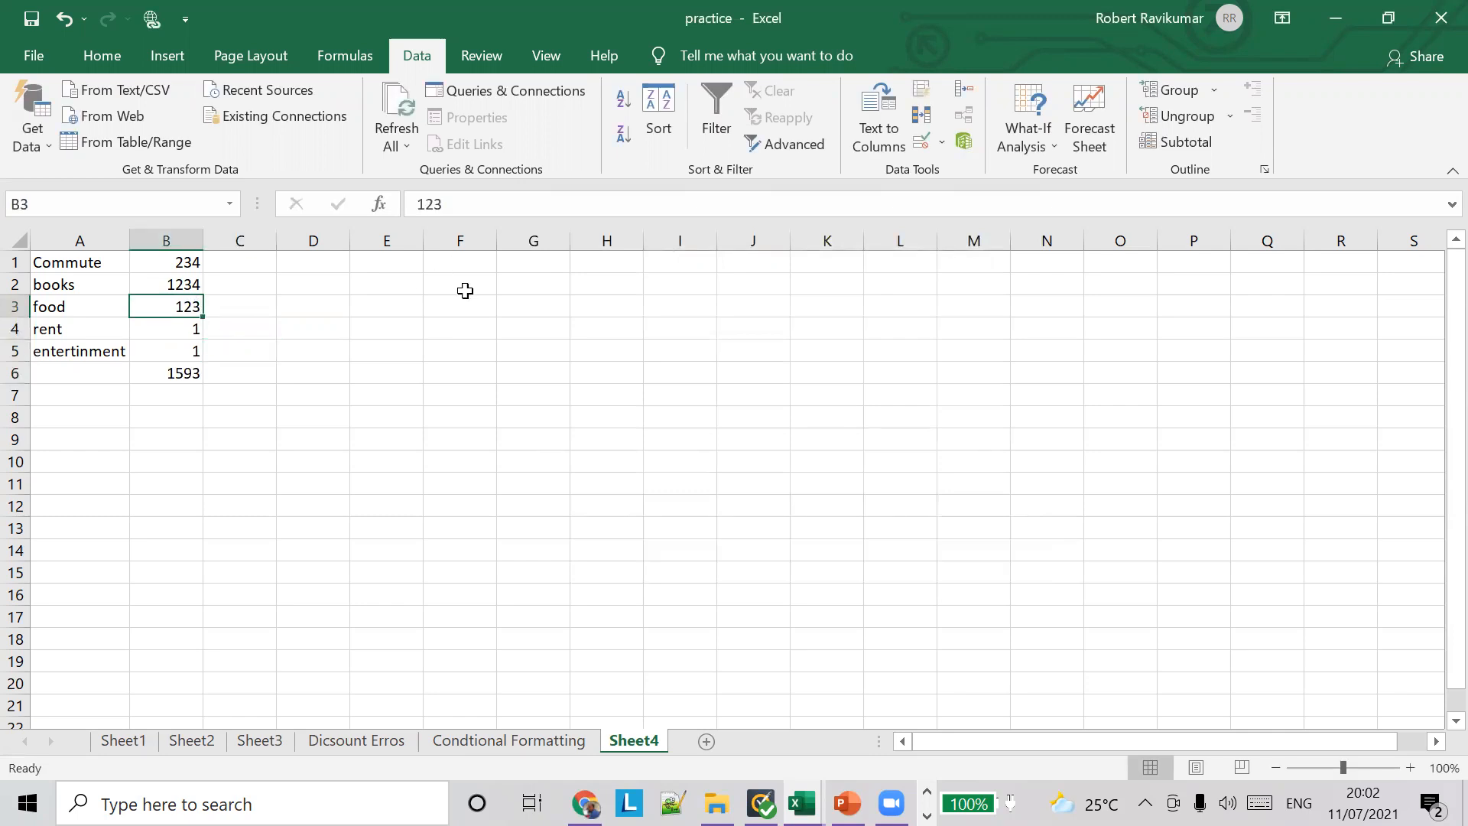
Step: Review the data validation criteria of the total in B6, and close the dialog keeping its settings
left_click(192, 371)
left_click(942, 141)
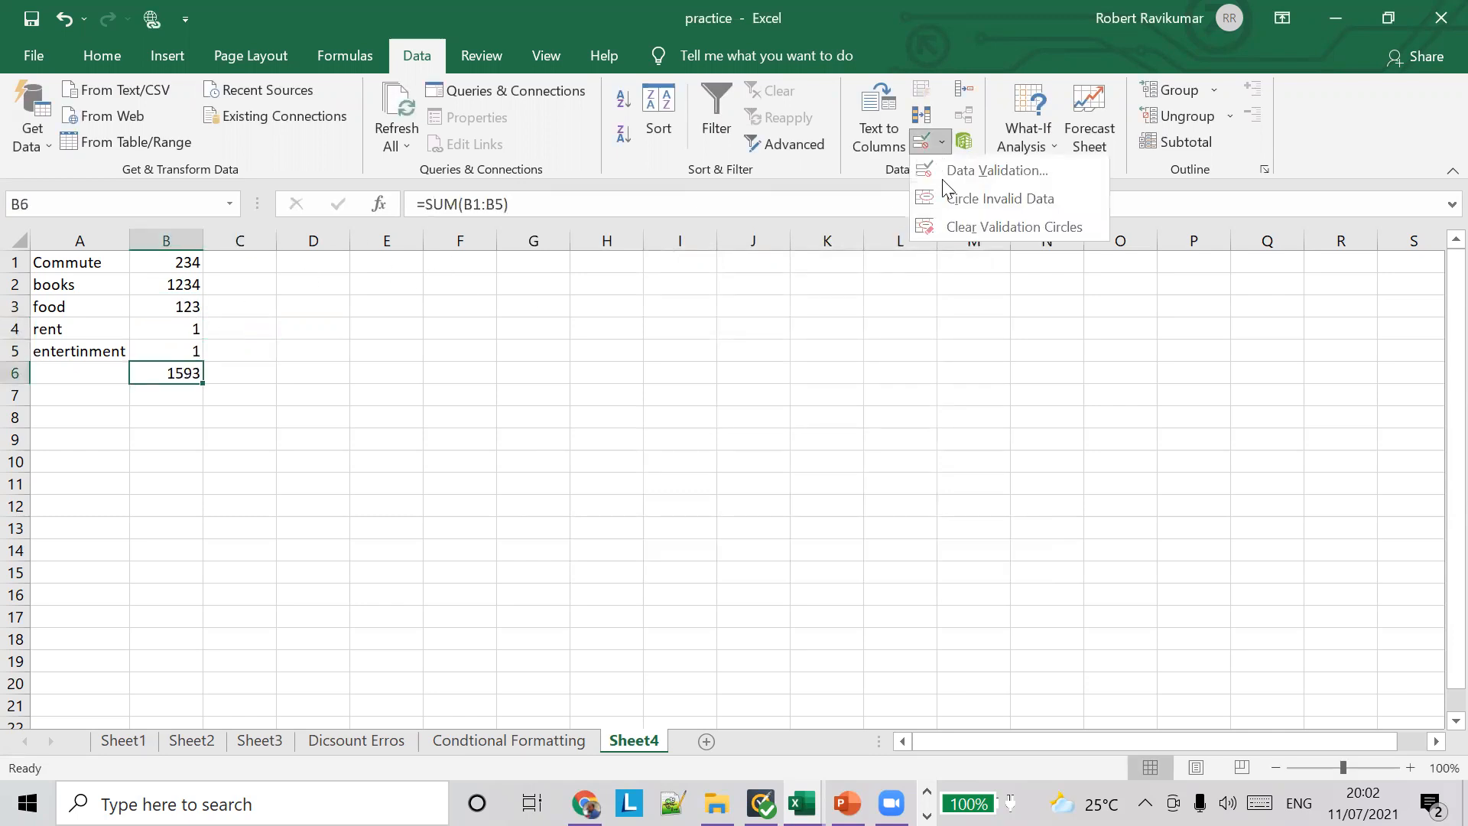
left_click(956, 169)
left_click(662, 423)
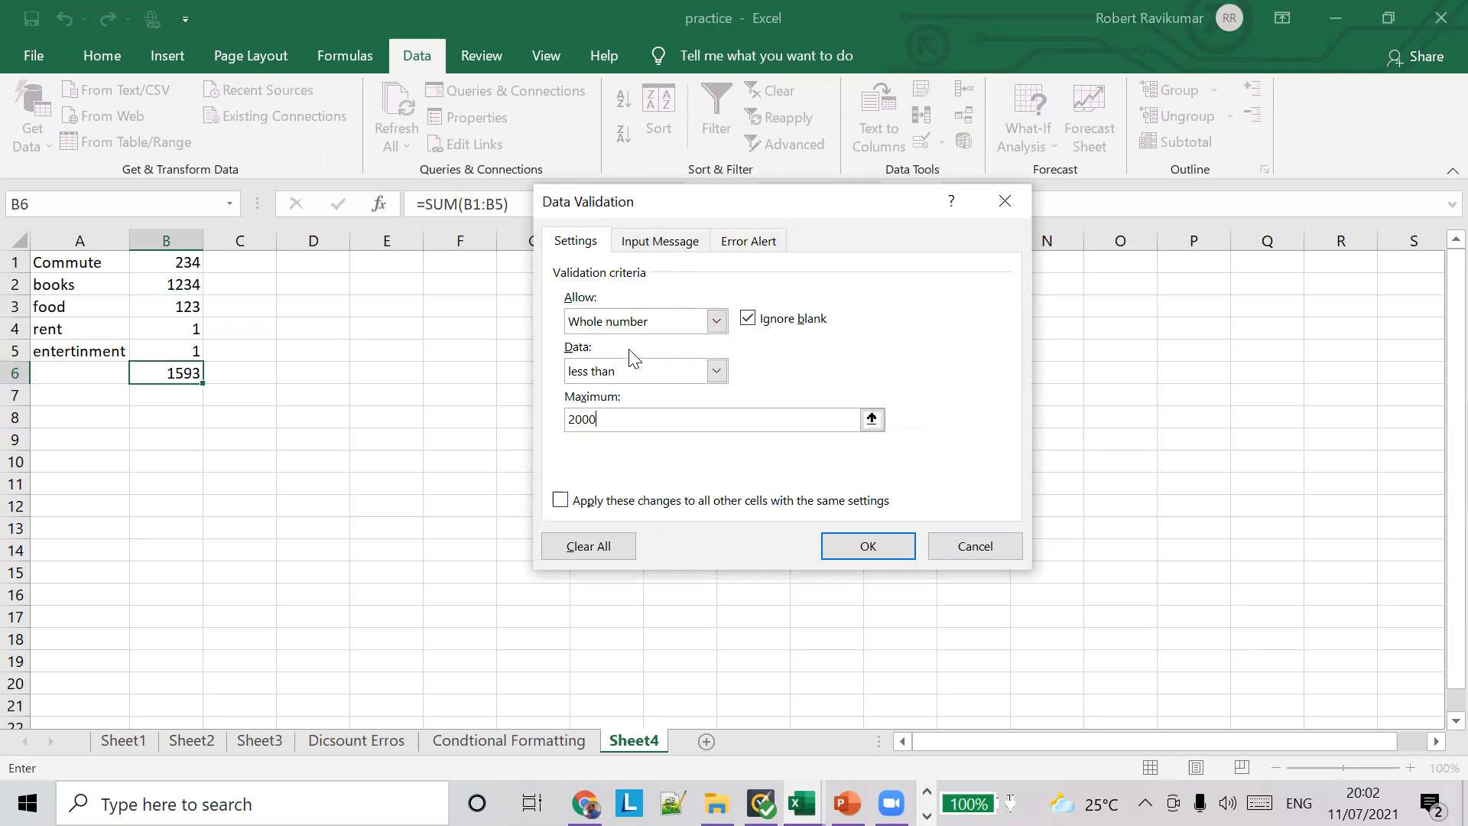
left_click(862, 544)
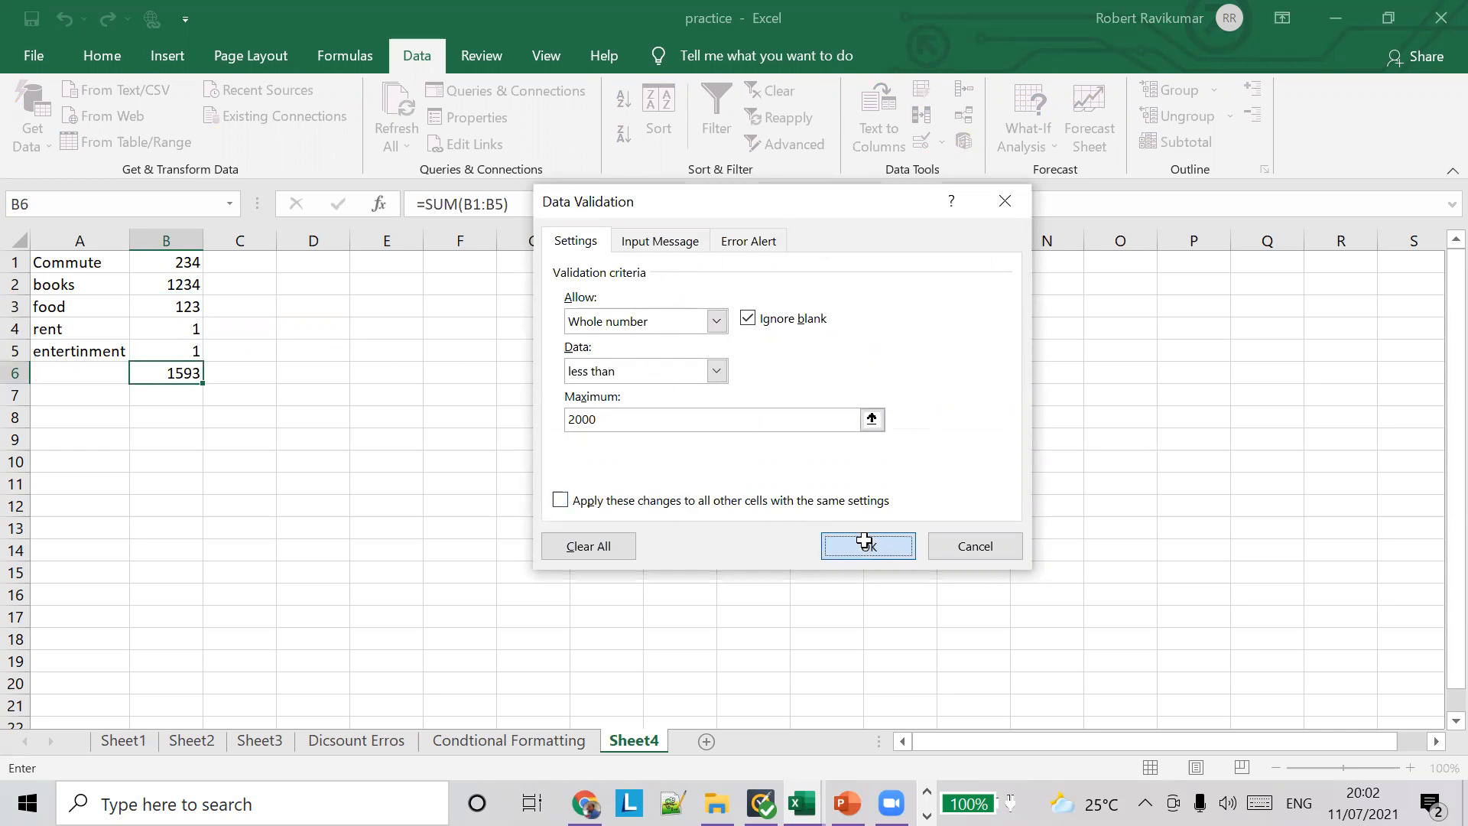
left_click(464, 204)
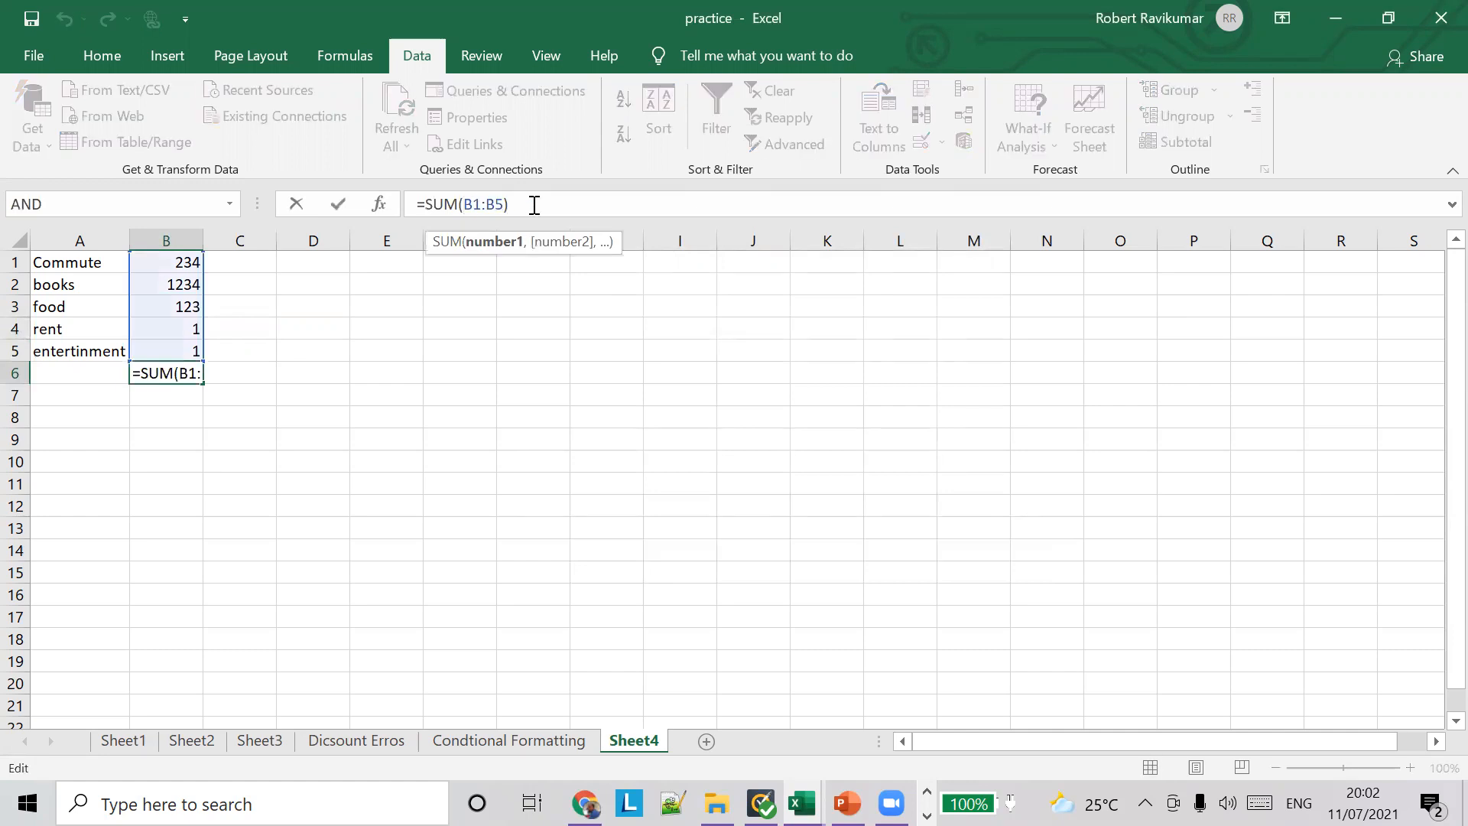
left_click(534, 204)
type("`")
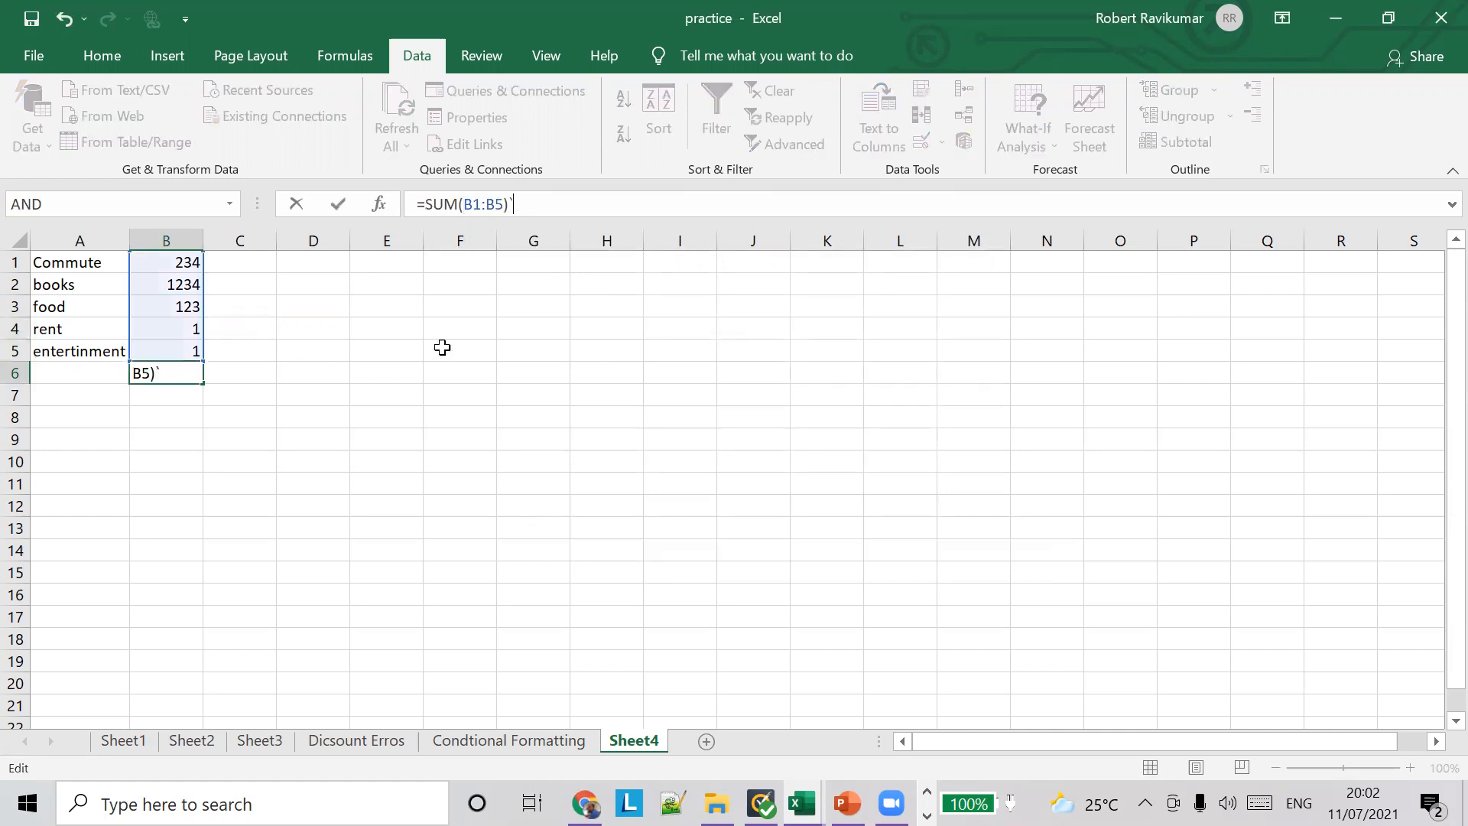
type("`")
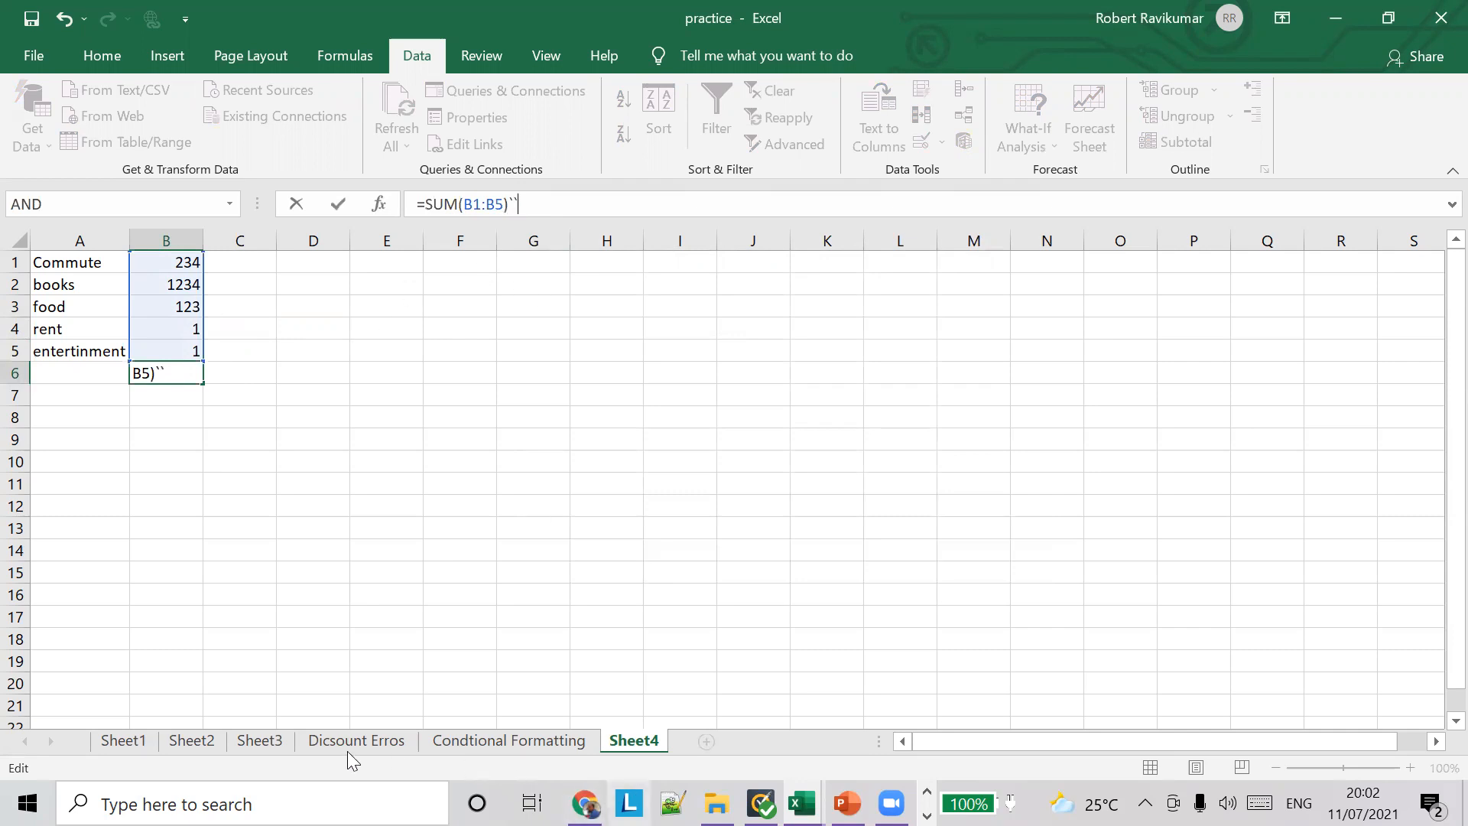
left_click(108, 741)
left_click(702, 519)
left_click(462, 585)
left_click(985, 302)
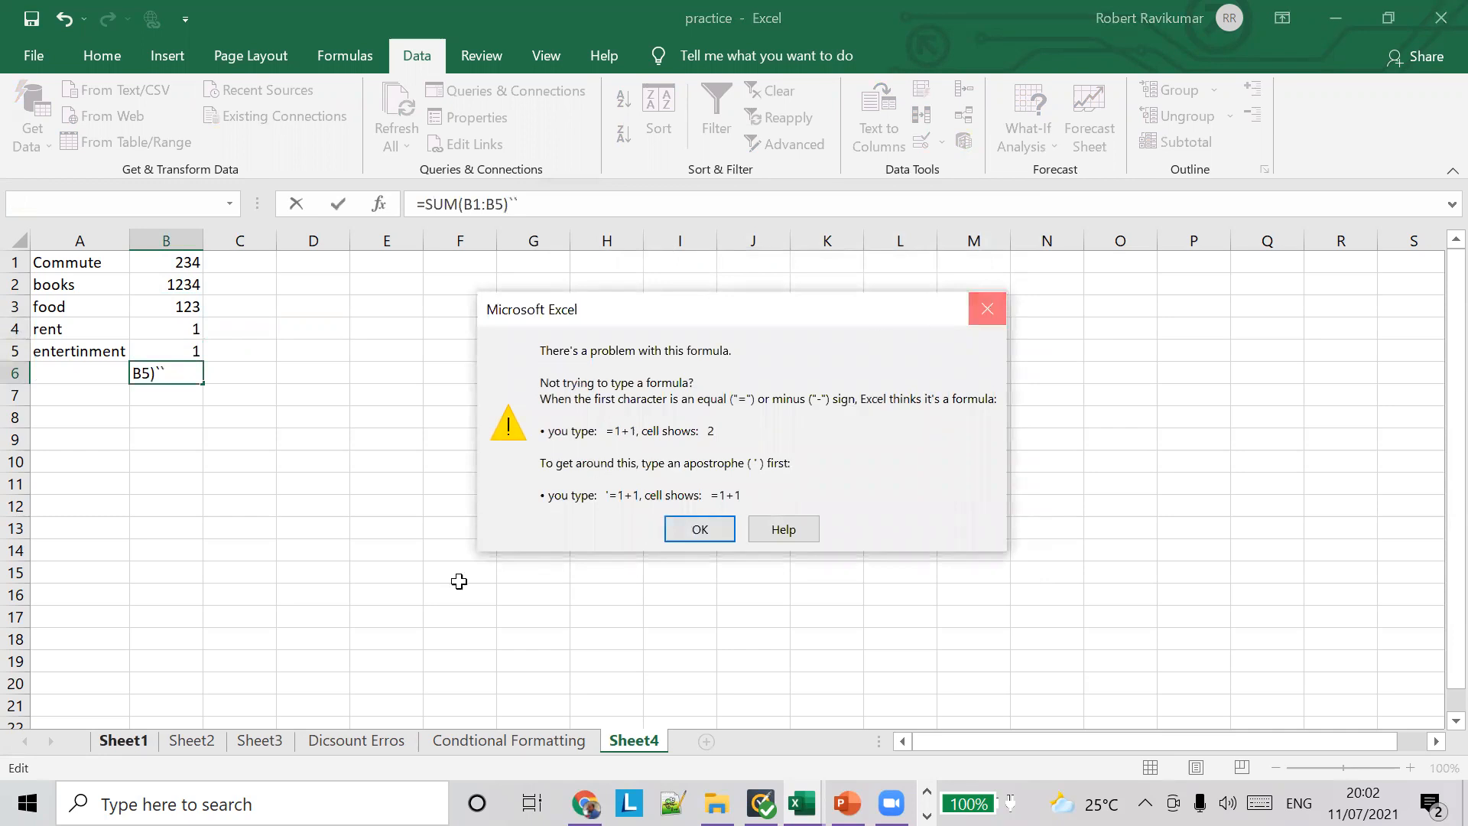
left_click(196, 735)
left_click(718, 528)
left_click(728, 500)
left_click(707, 528)
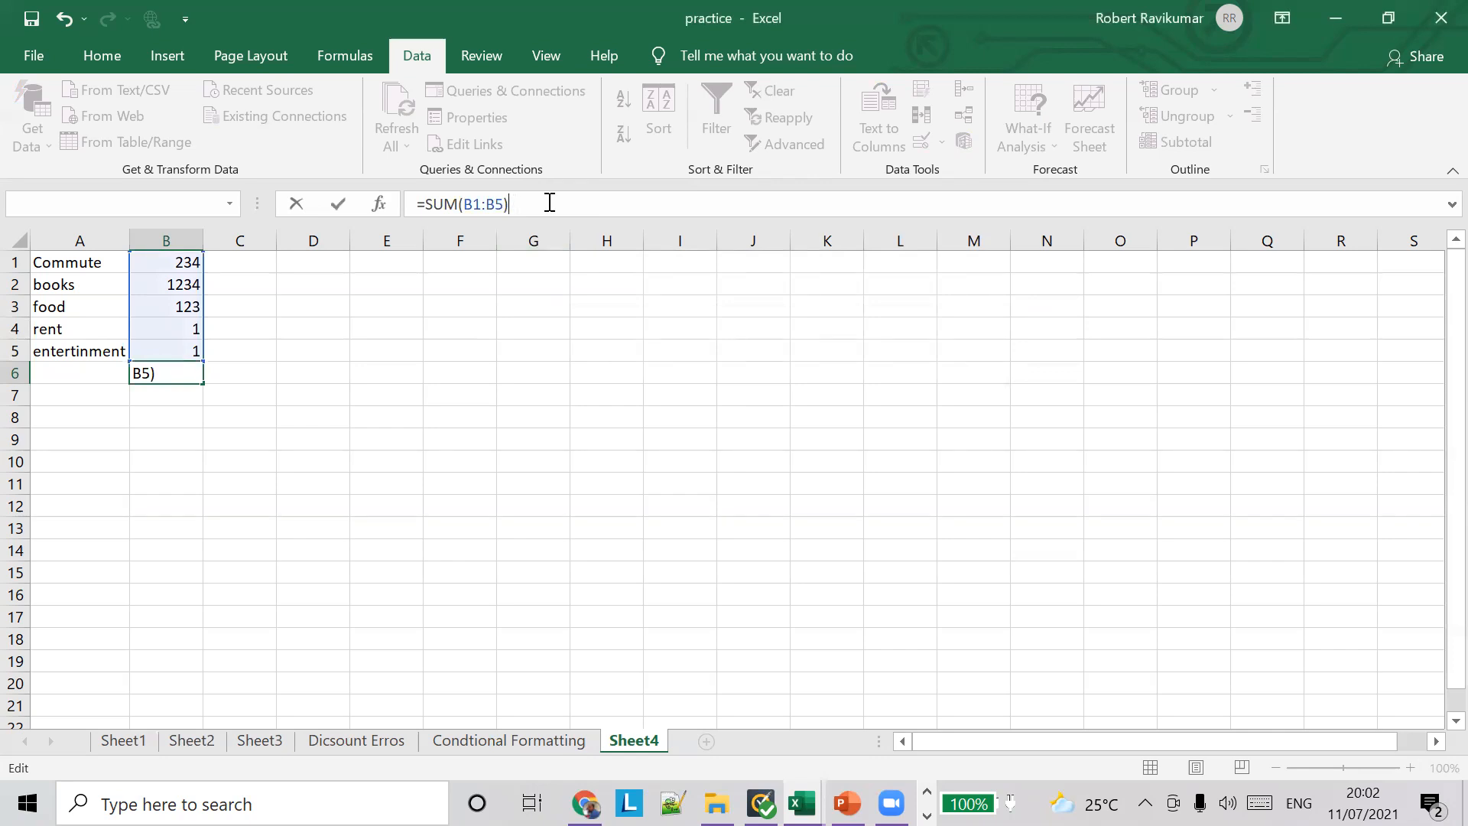
key("Tab")
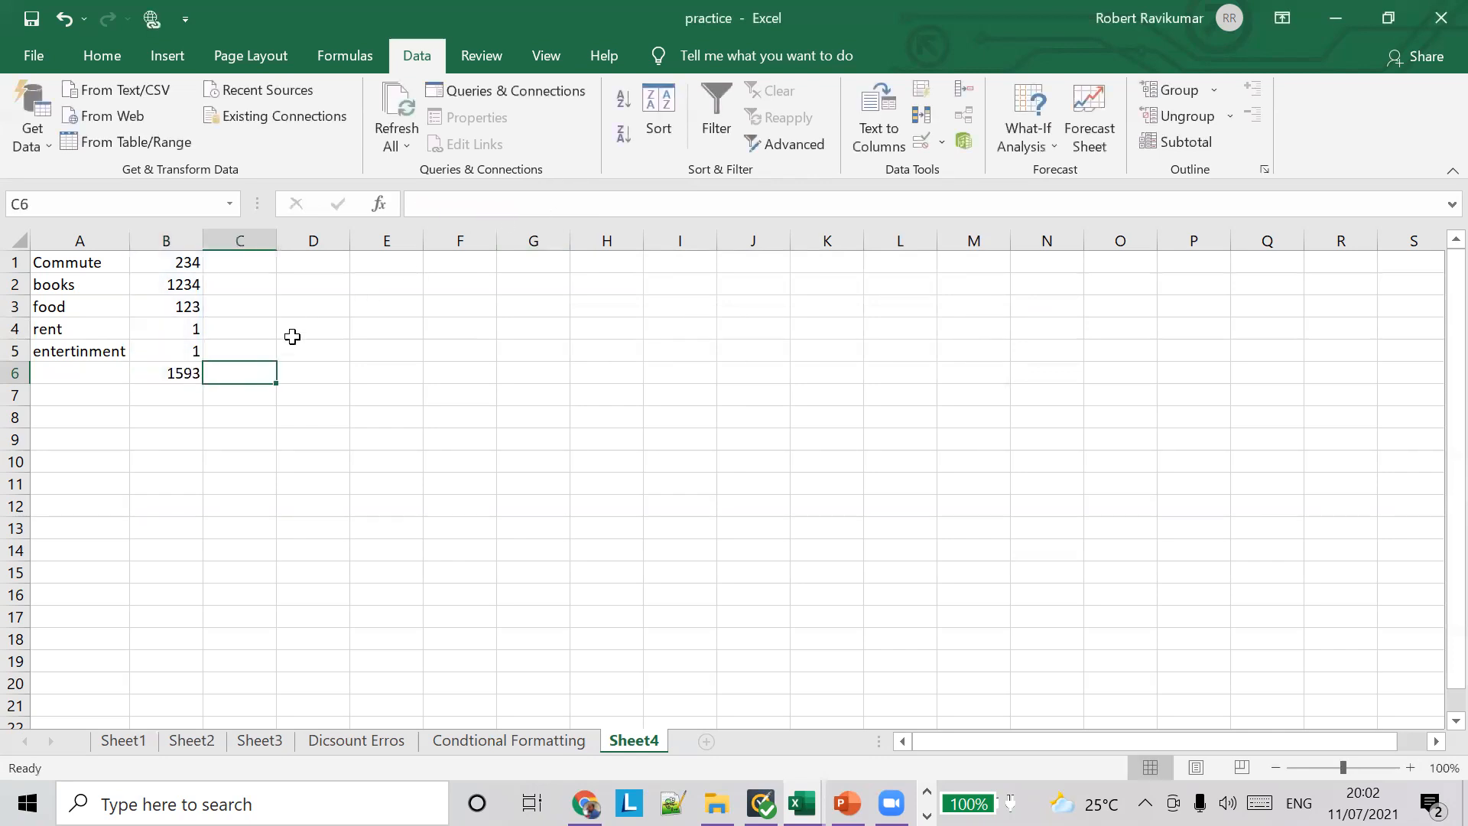
Step: Look through the workbook's other worksheets, from Sheet1 to Condtional Formatting, and return to the expense list on Sheet4
left_click(171, 380)
left_click(122, 740)
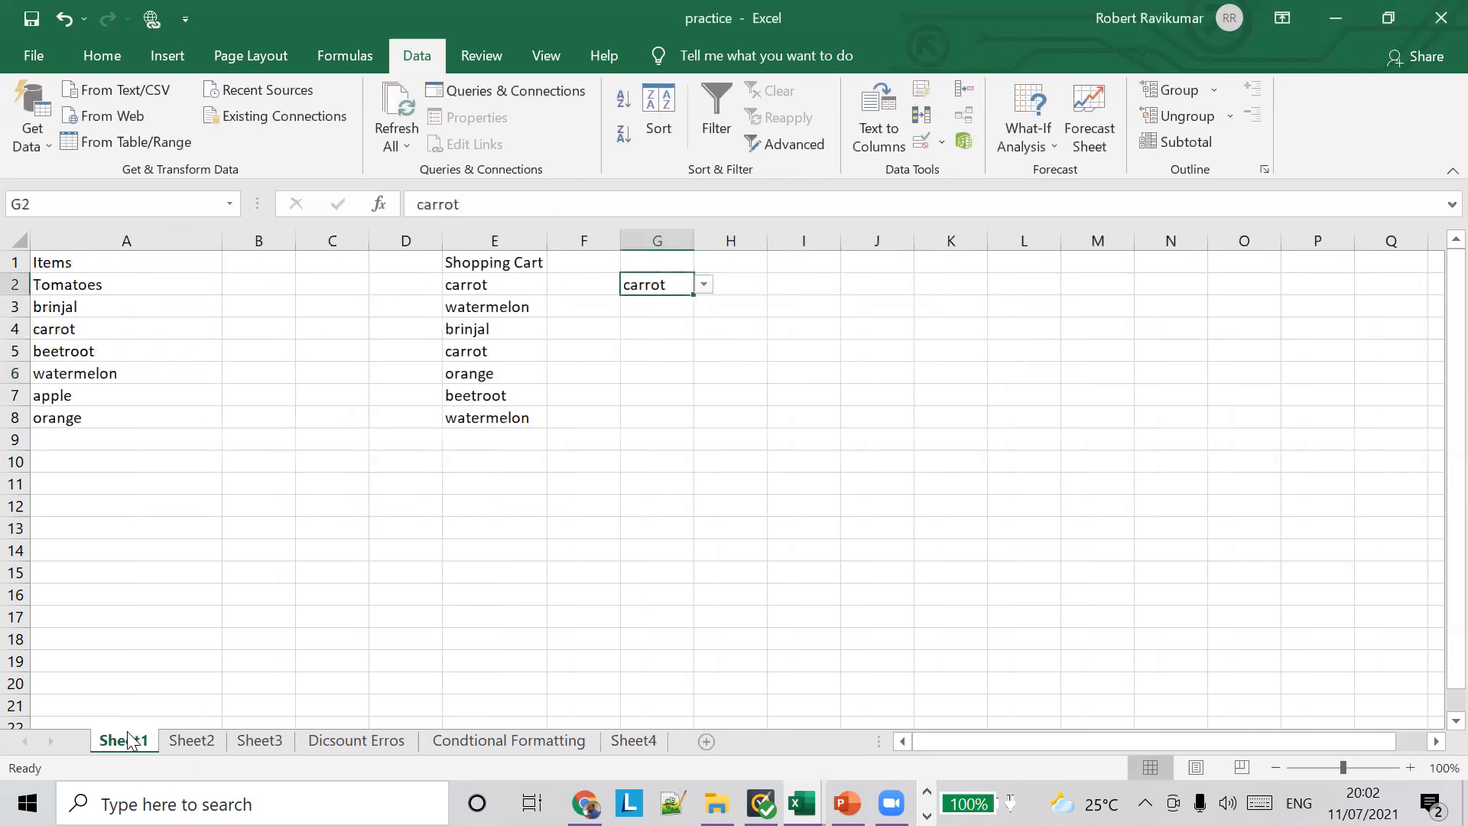
left_click(174, 750)
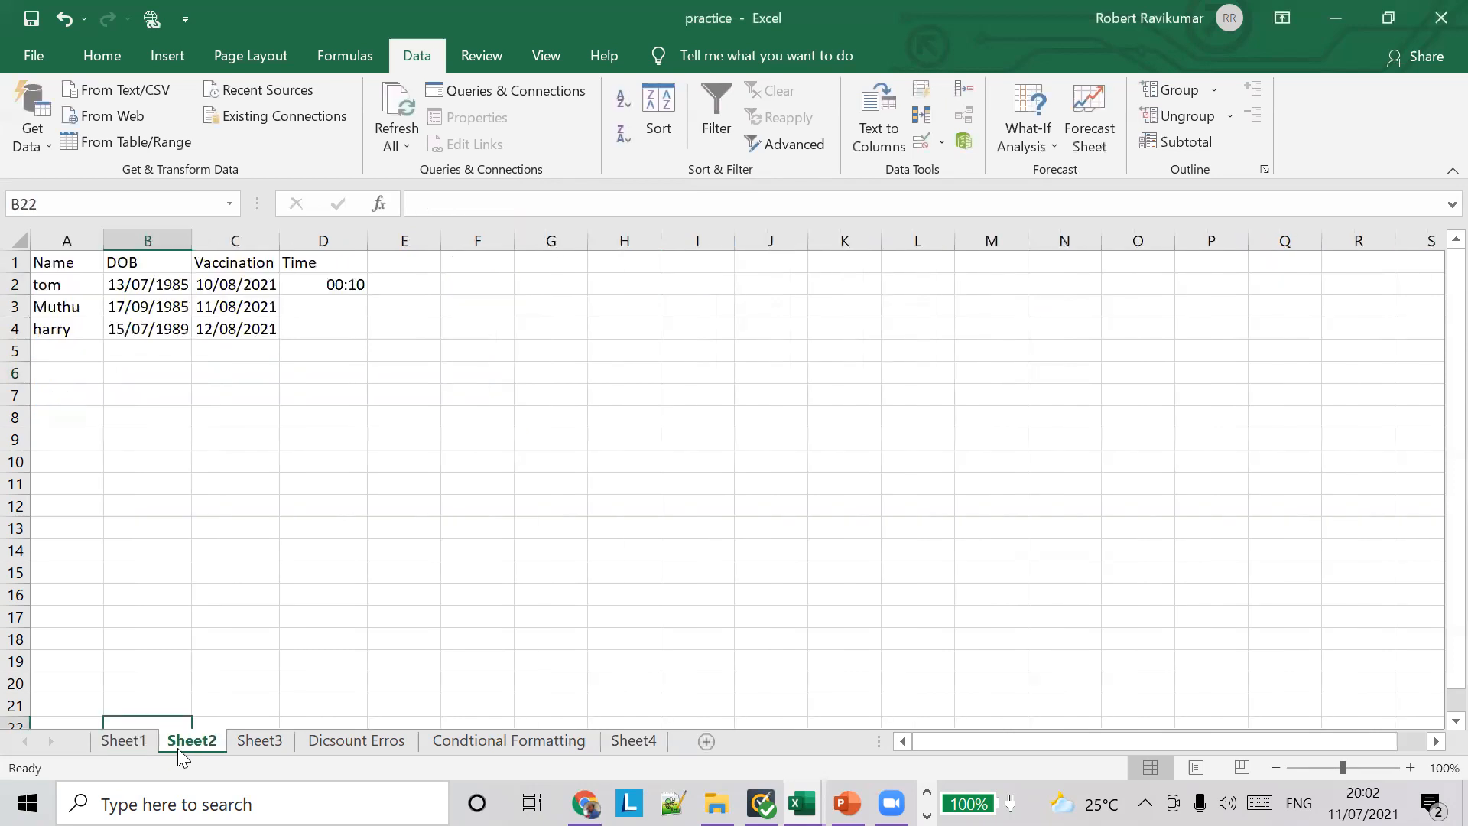
left_click(289, 735)
left_click(353, 740)
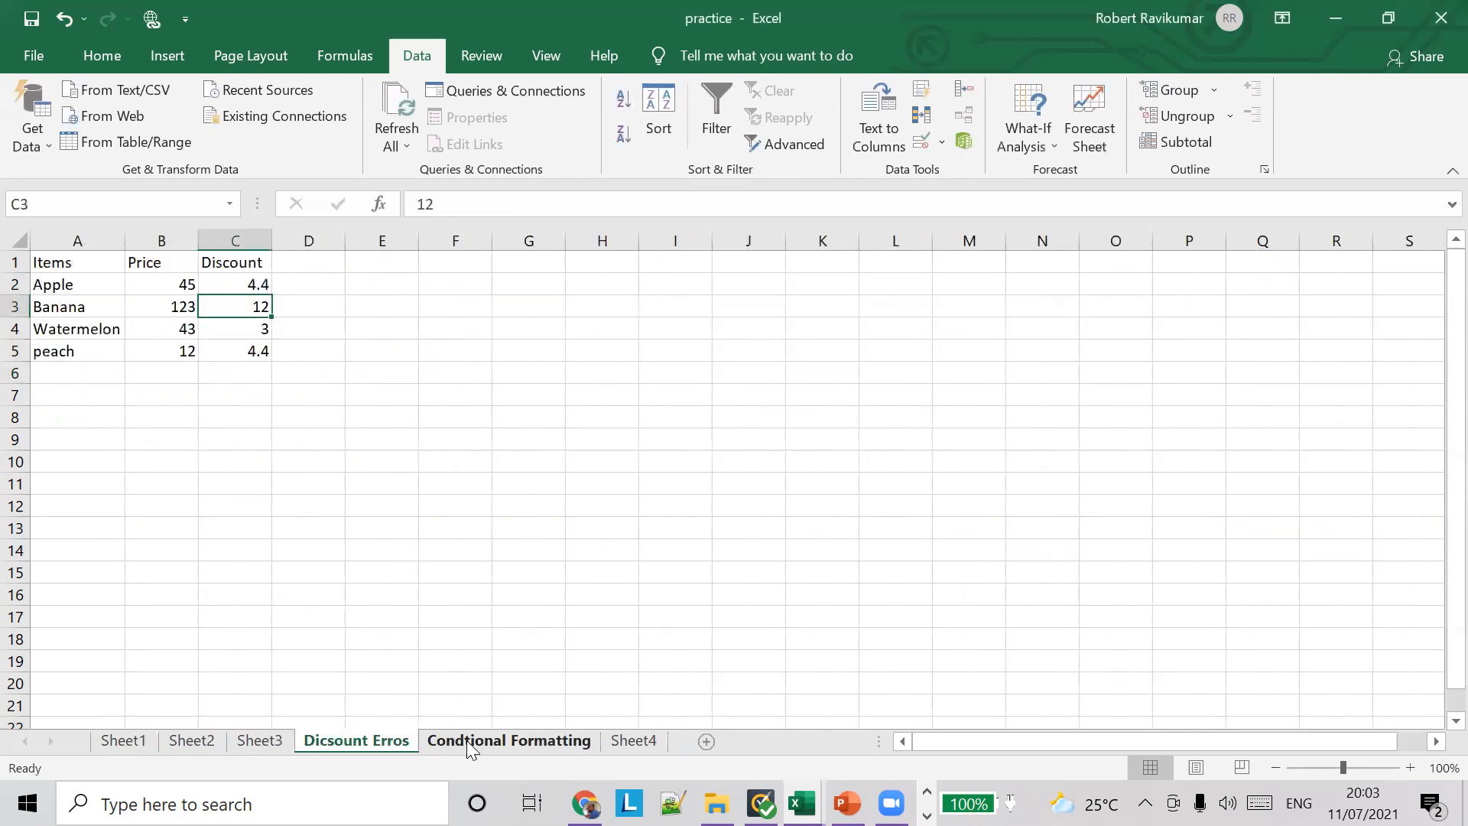
left_click(531, 573)
left_click(634, 742)
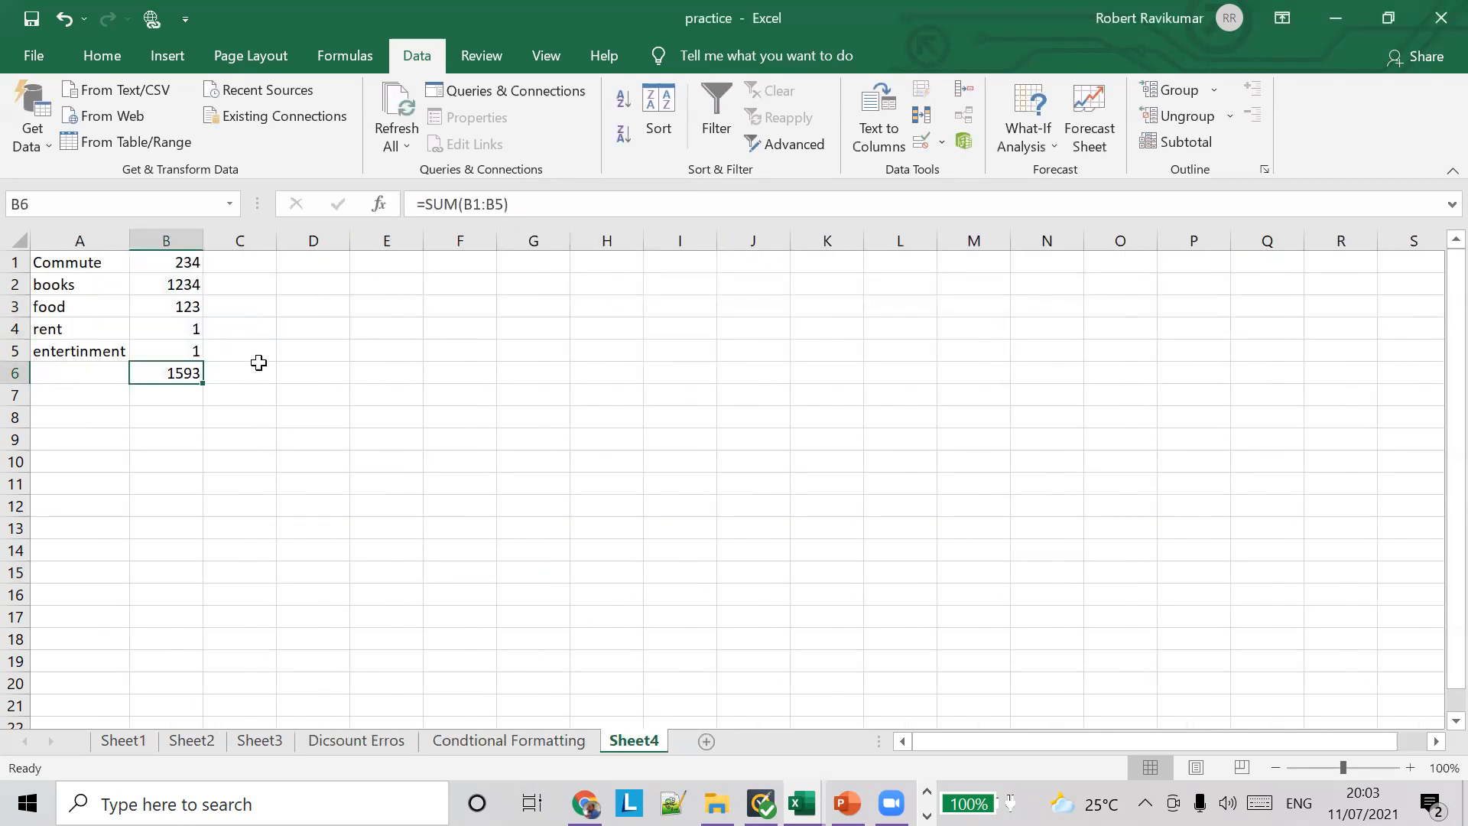
left_click(691, 43)
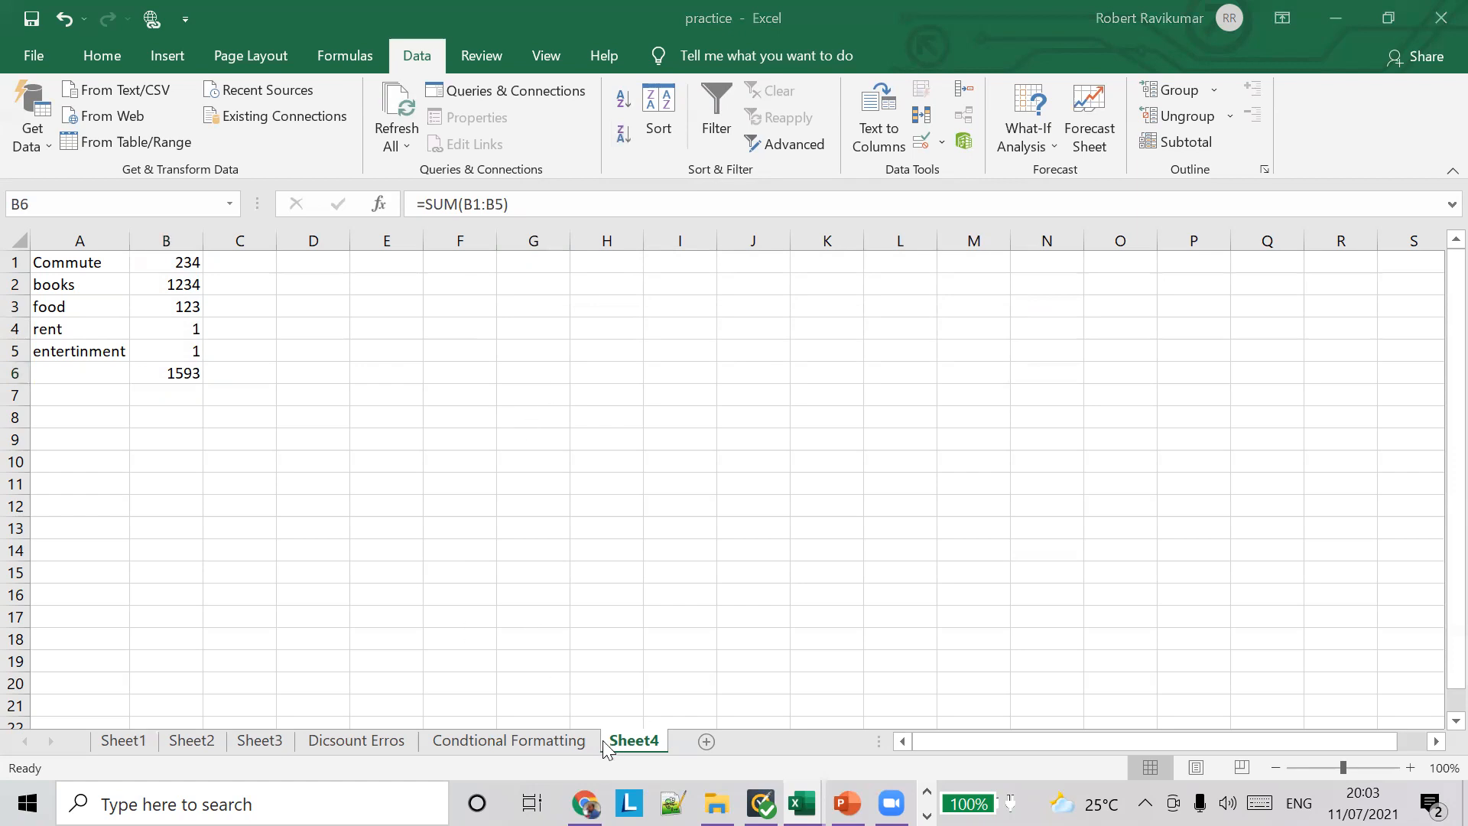
Step: Switch to the PowerPoint lesson and read slides 15 and 16 about custom data validation
left_click(845, 803)
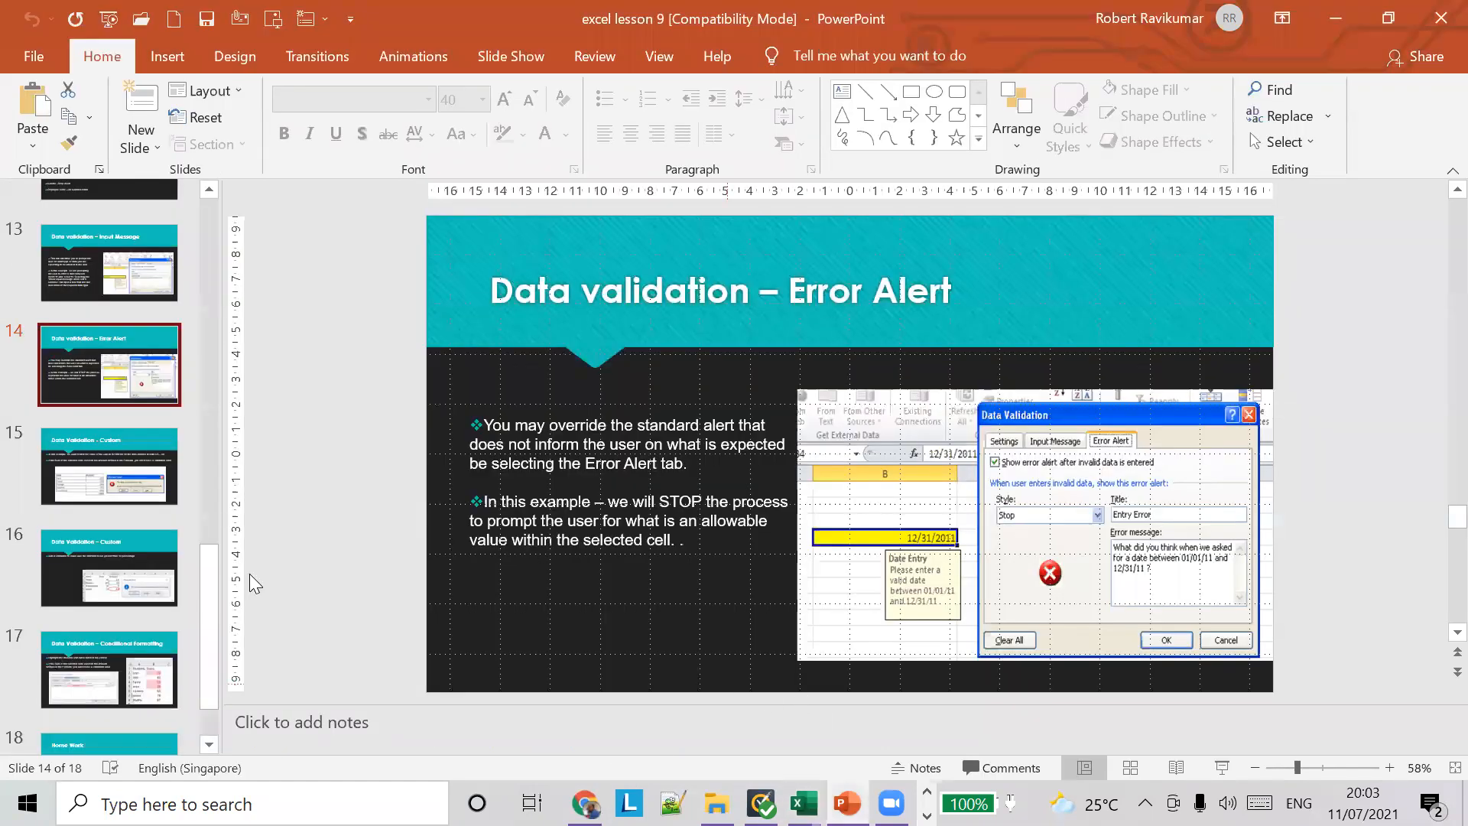
left_click(130, 457)
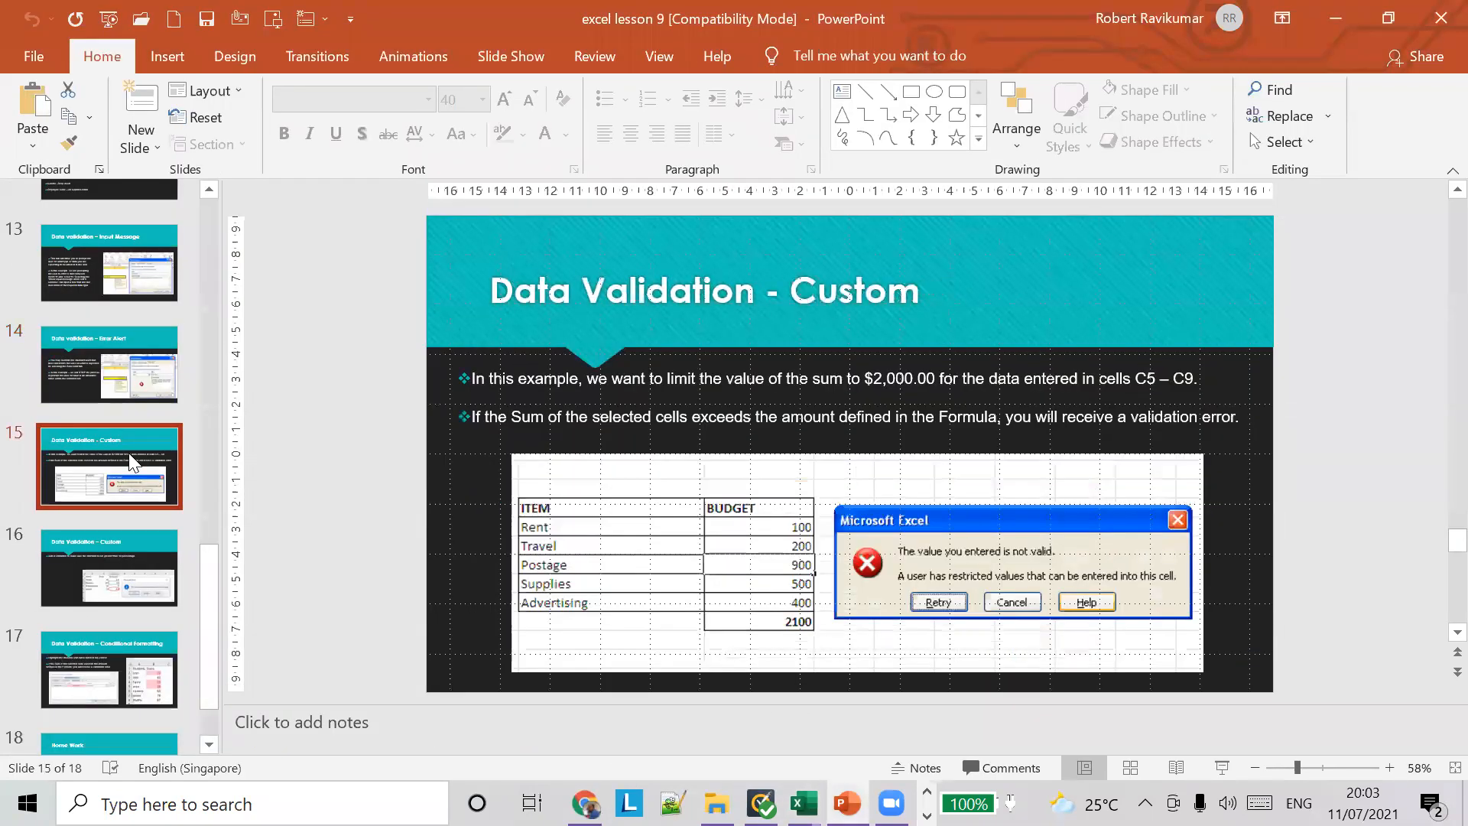
left_click(151, 566)
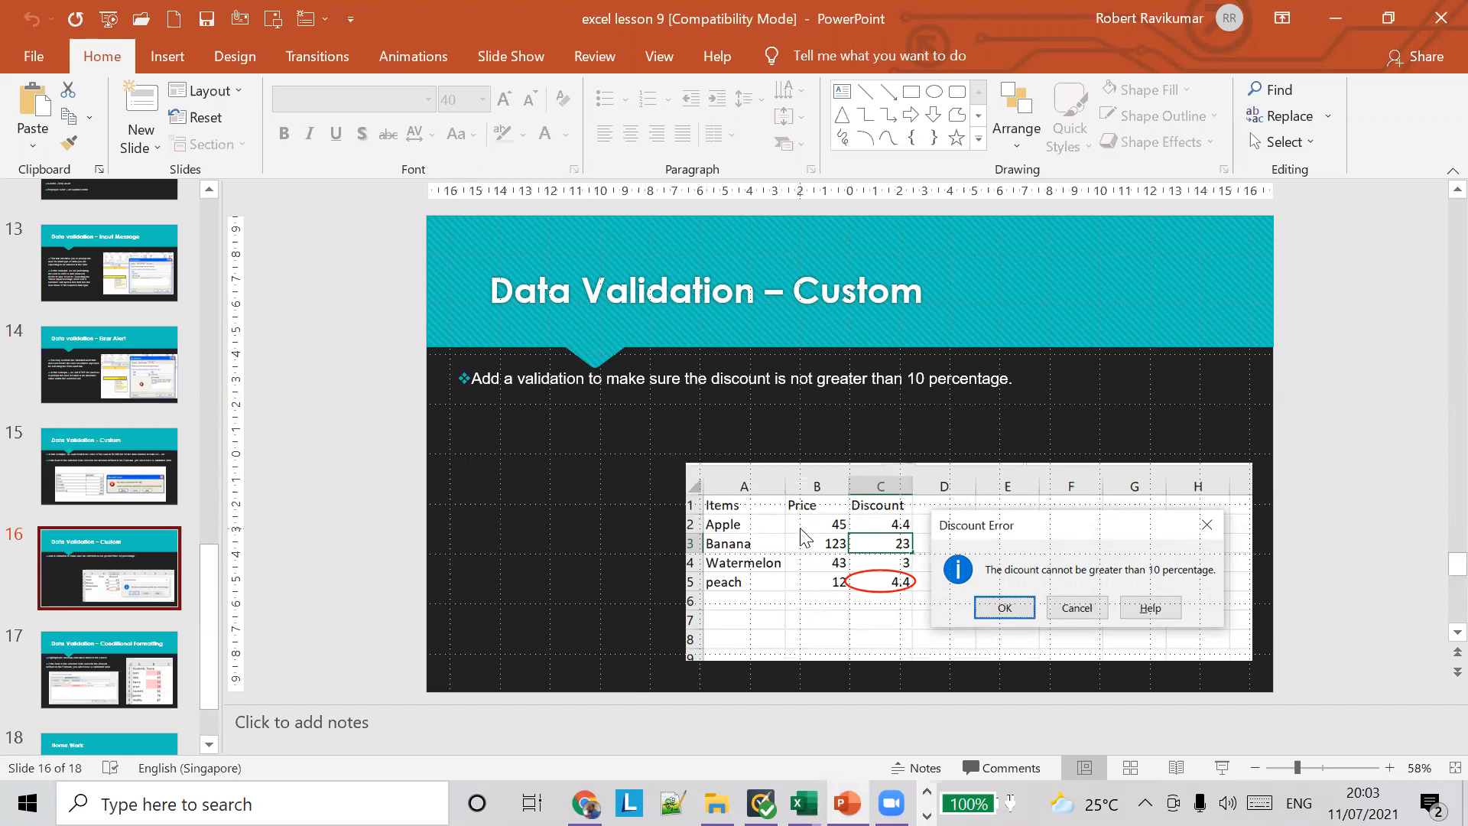
Step: Switch back to Excel, open the Dicsount Erros sheet and select Apple's price in B2
key("alt+Tab")
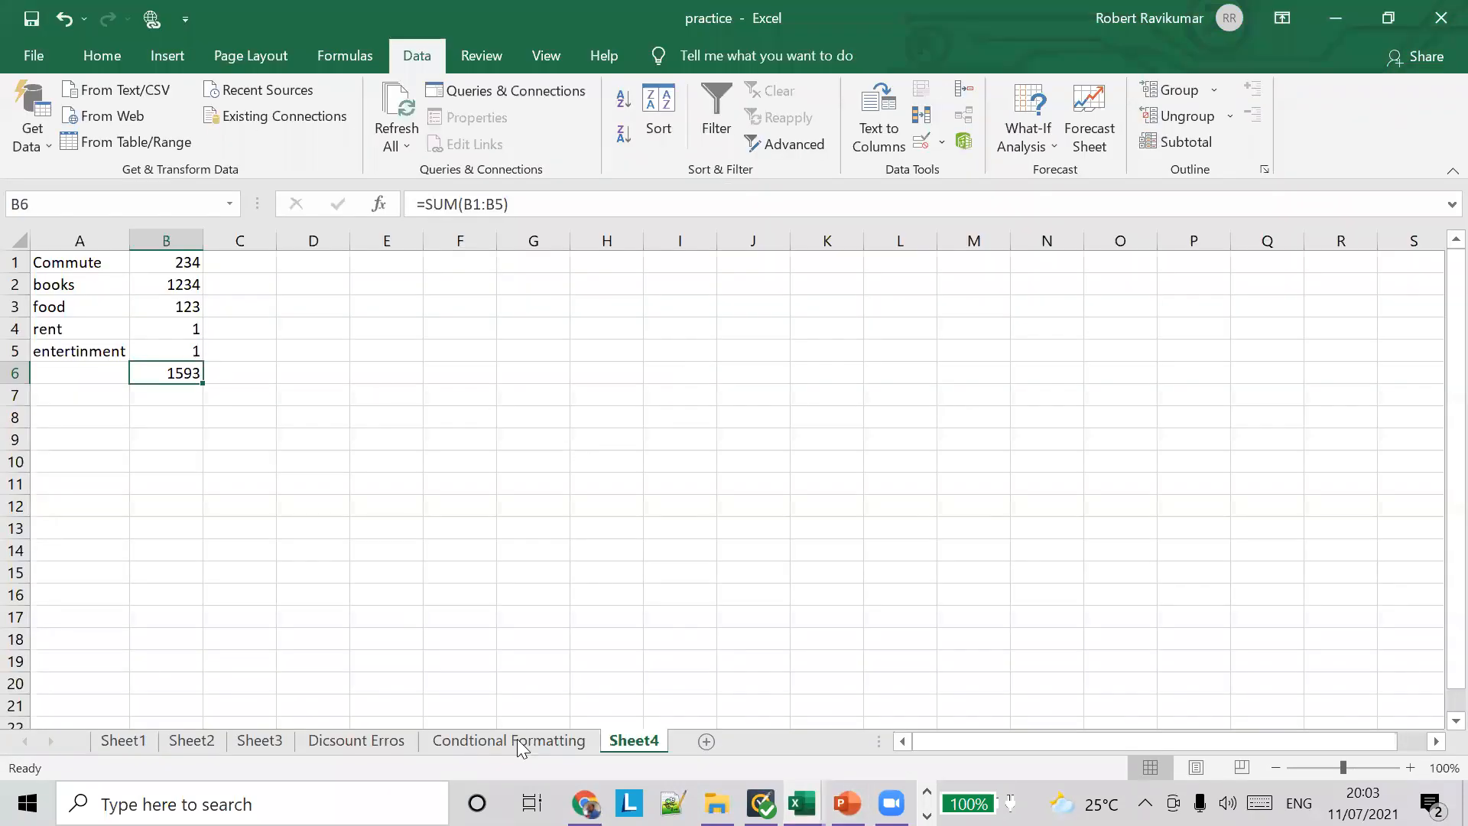
left_click(378, 740)
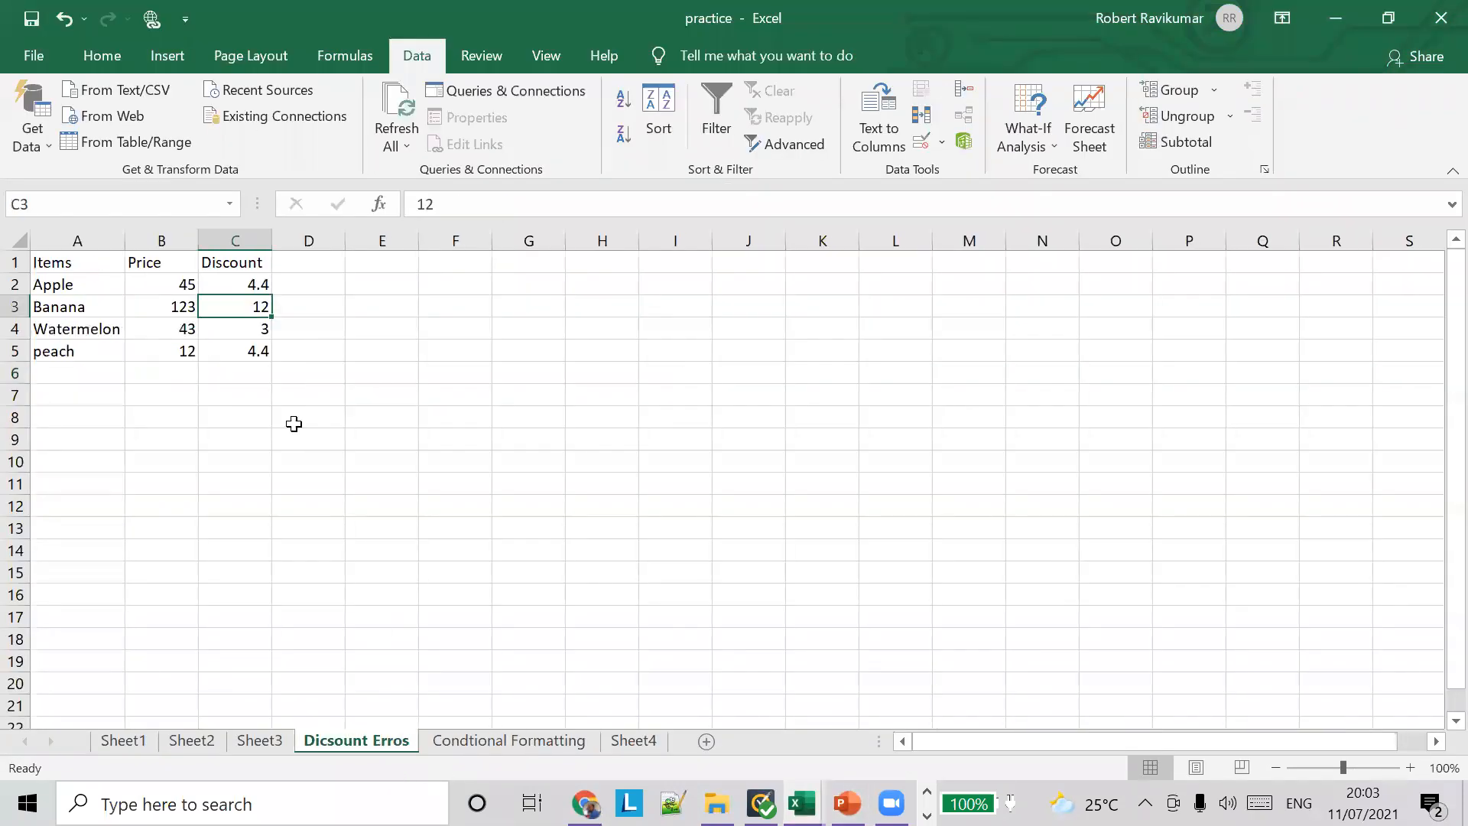
left_click(186, 285)
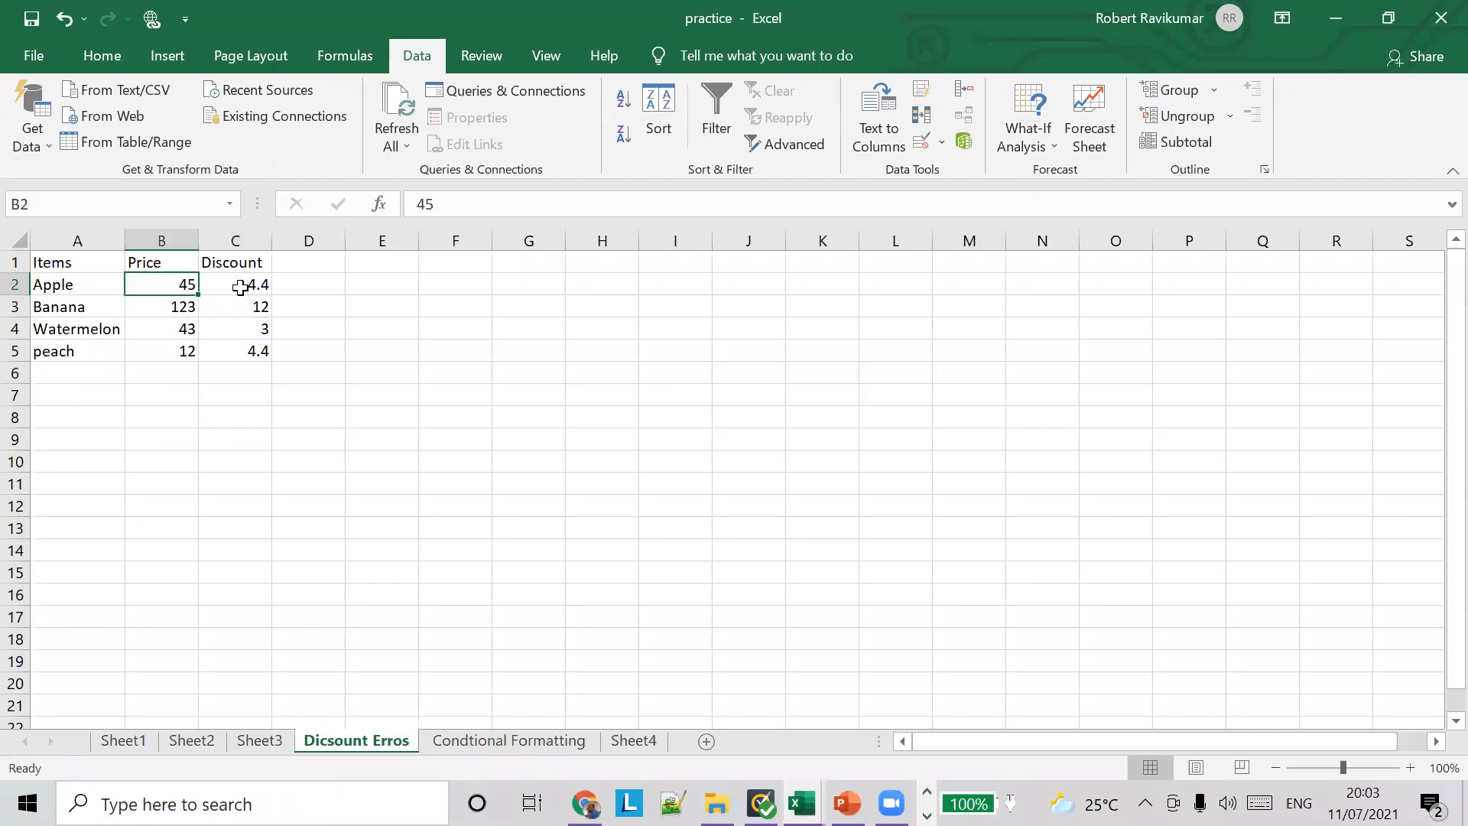
Step: Try to enter 12 as Apple's discount in C2, and cancel the entry at the error alert
left_click(240, 287)
type("12")
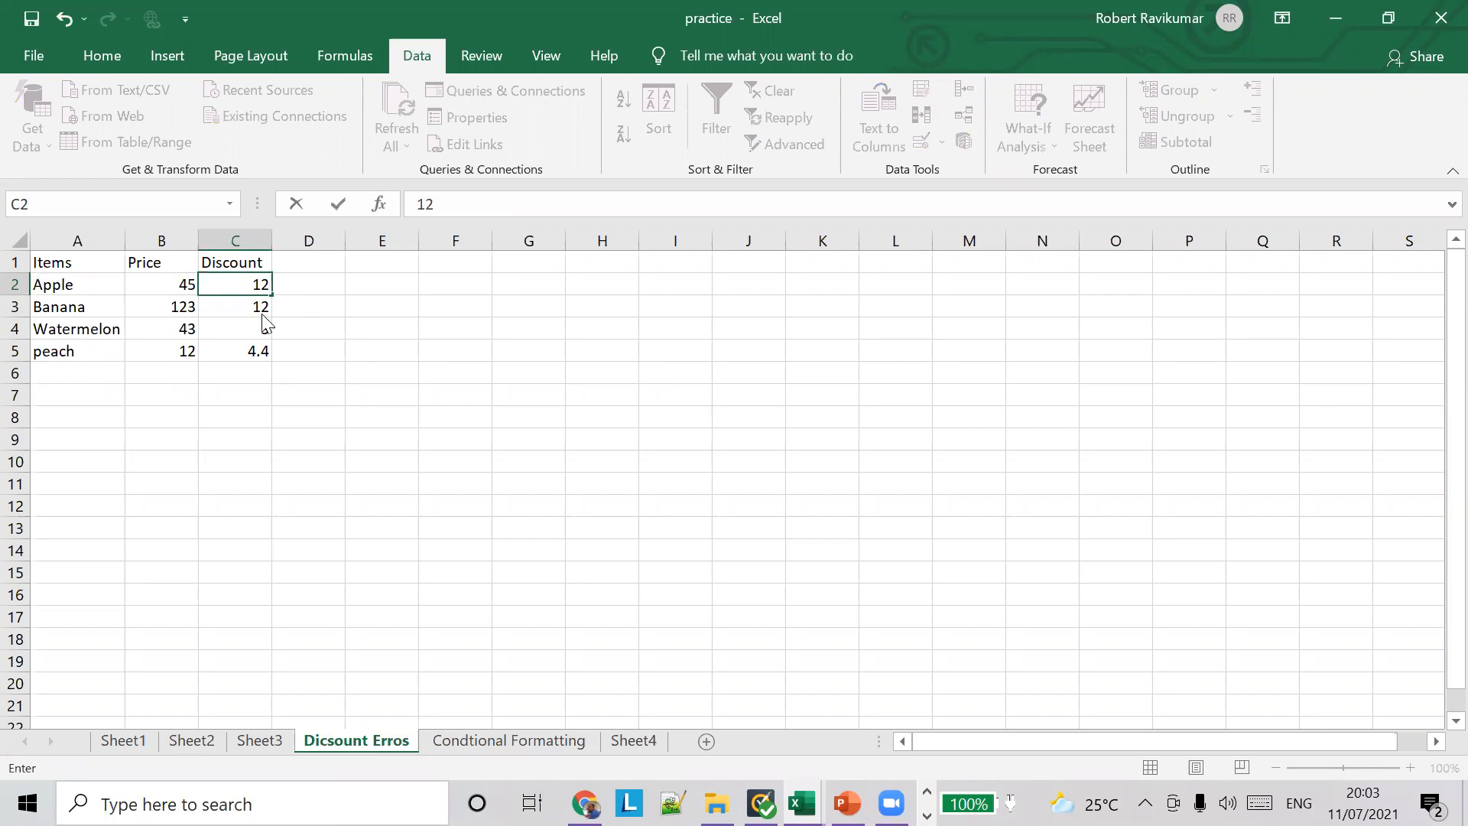
key("Return")
left_click(740, 466)
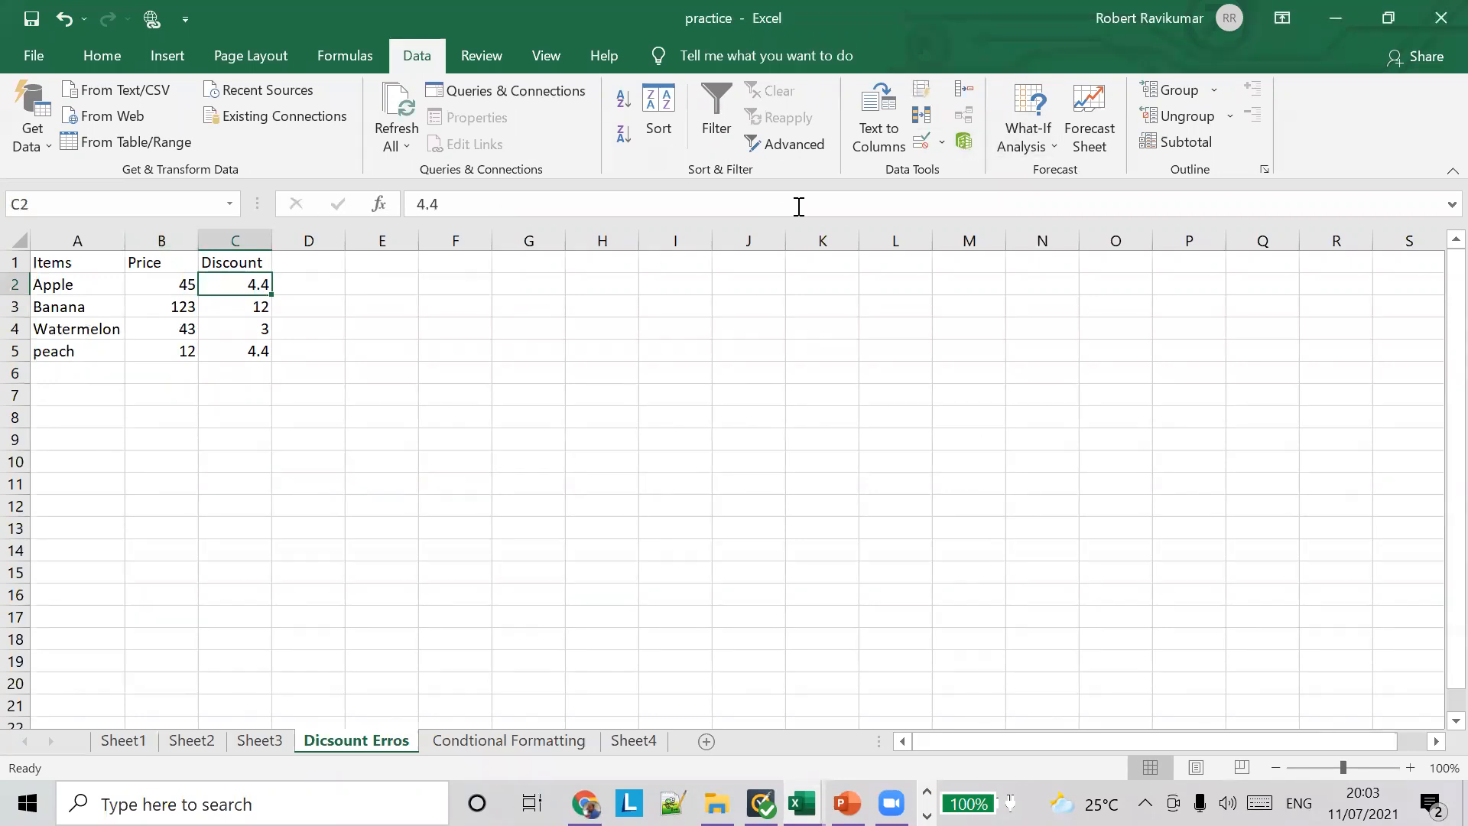
Step: Review the custom data validation formula of Apple's discount in C2, and close the dialog keeping its settings
left_click(942, 146)
left_click(939, 172)
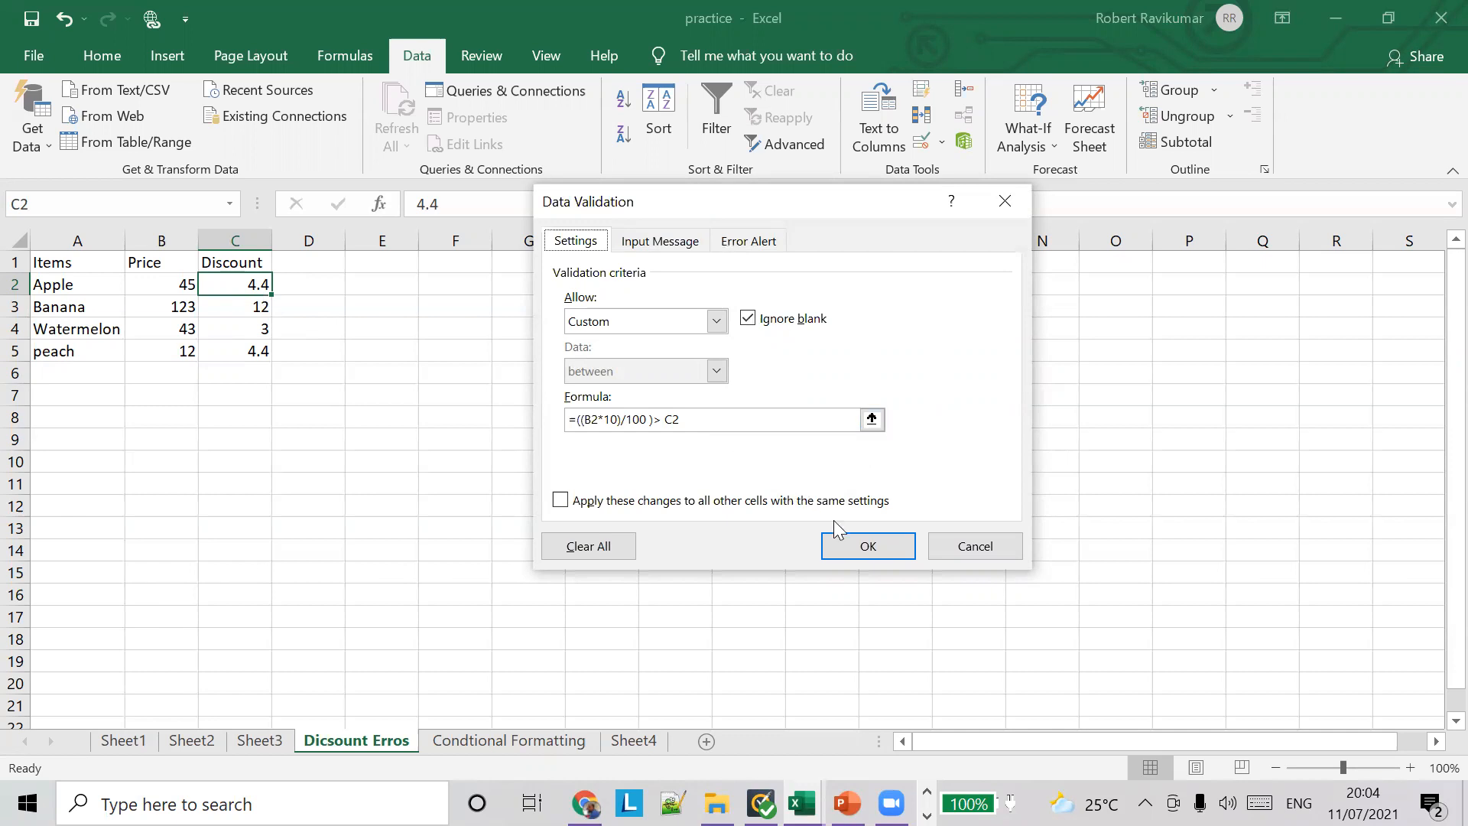
left_click(869, 551)
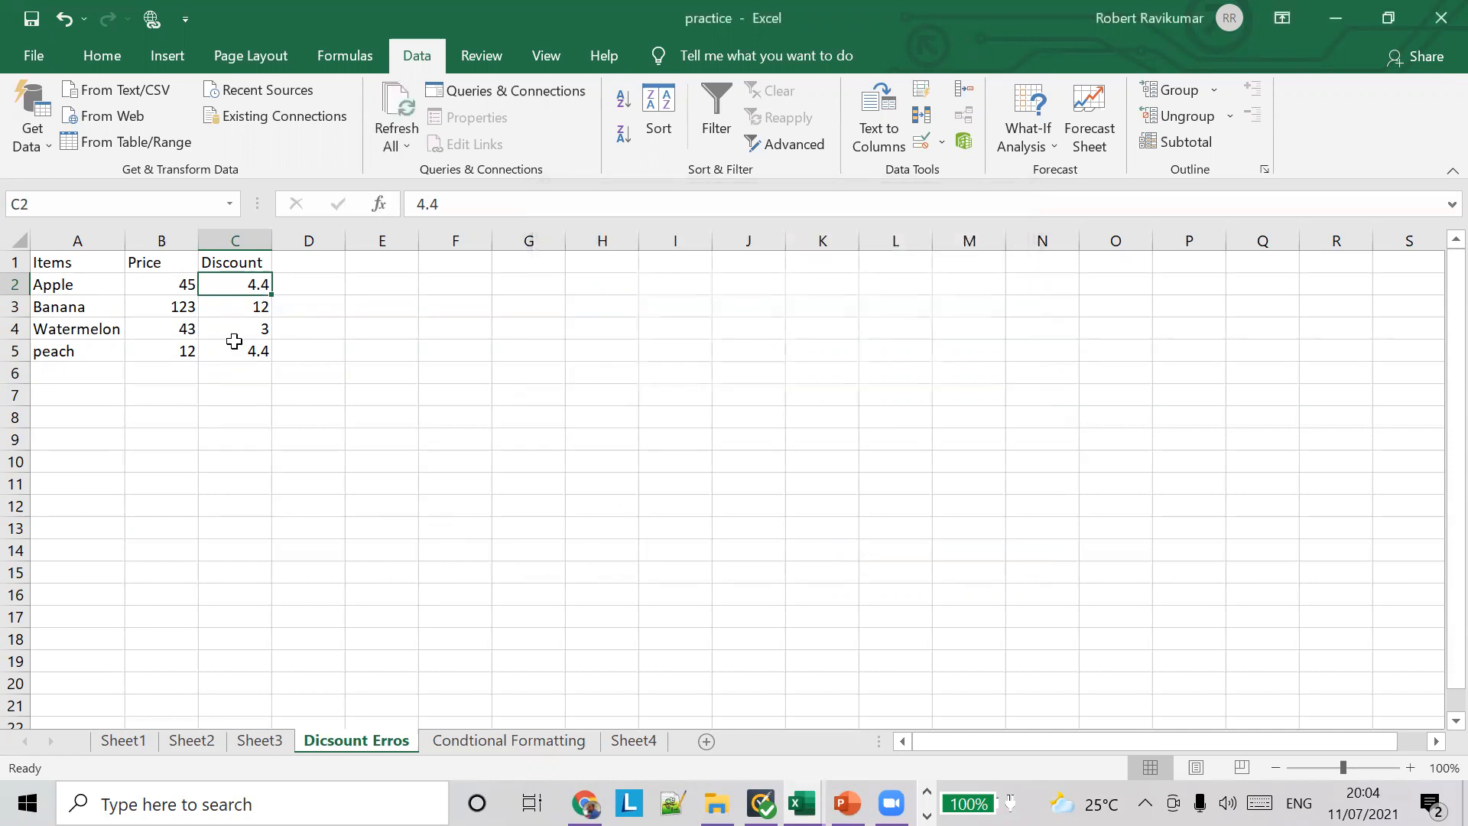
Step: Try to enter 123 as Banana's discount in C3, and cancel the entry at the error alert
left_click(252, 310)
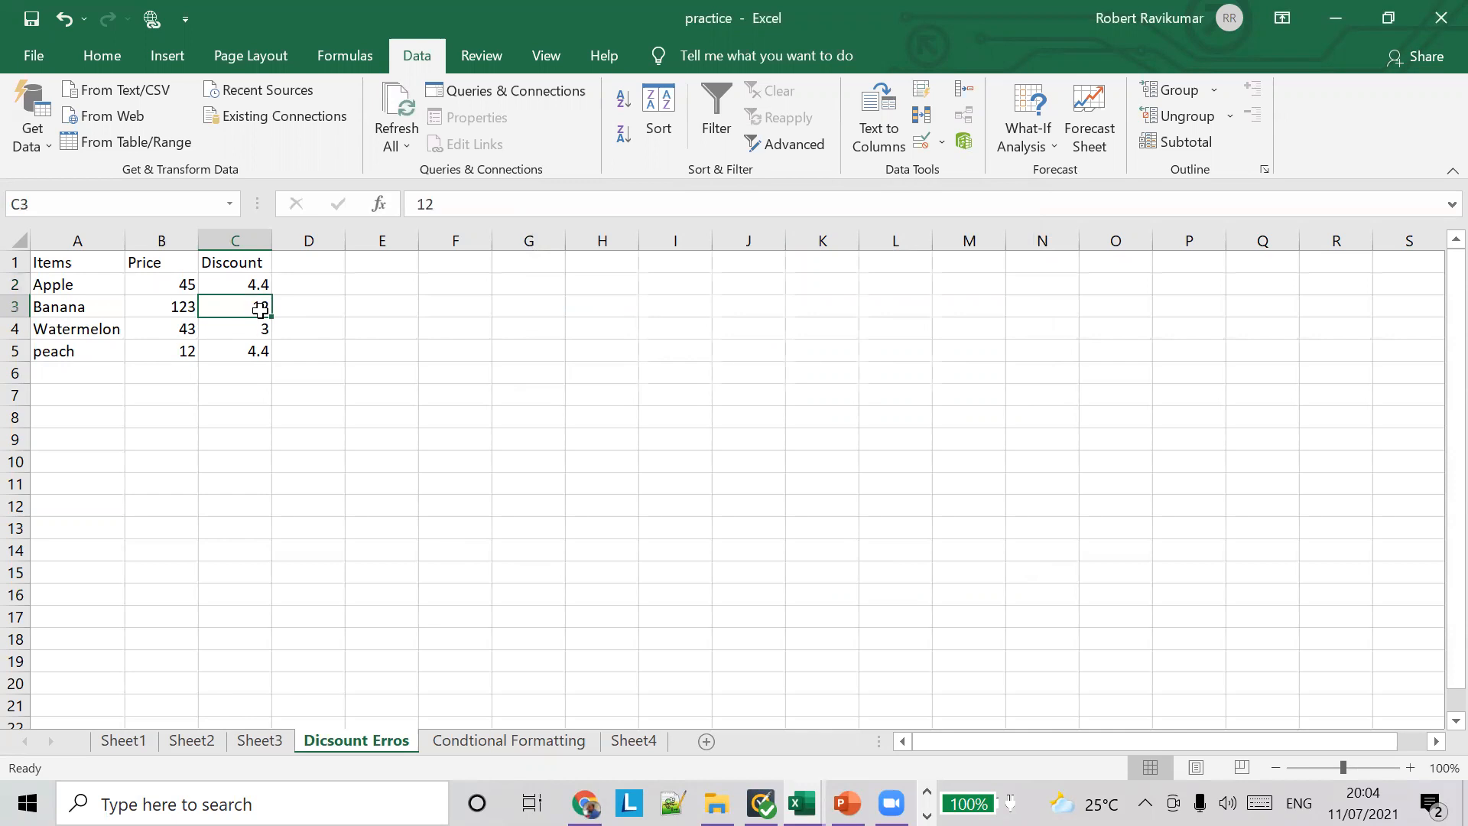
type("12")
key("Return")
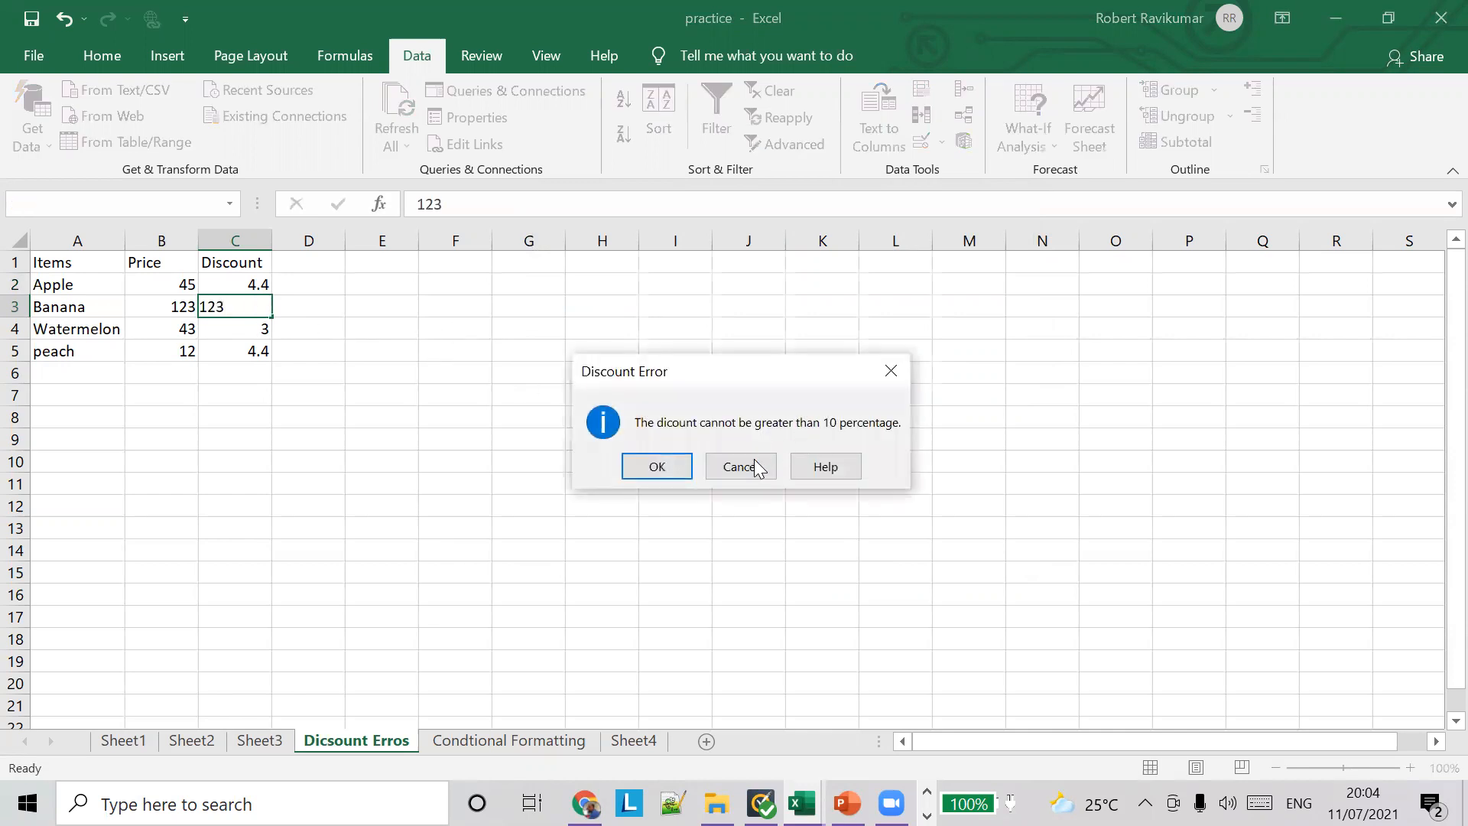
left_click(741, 461)
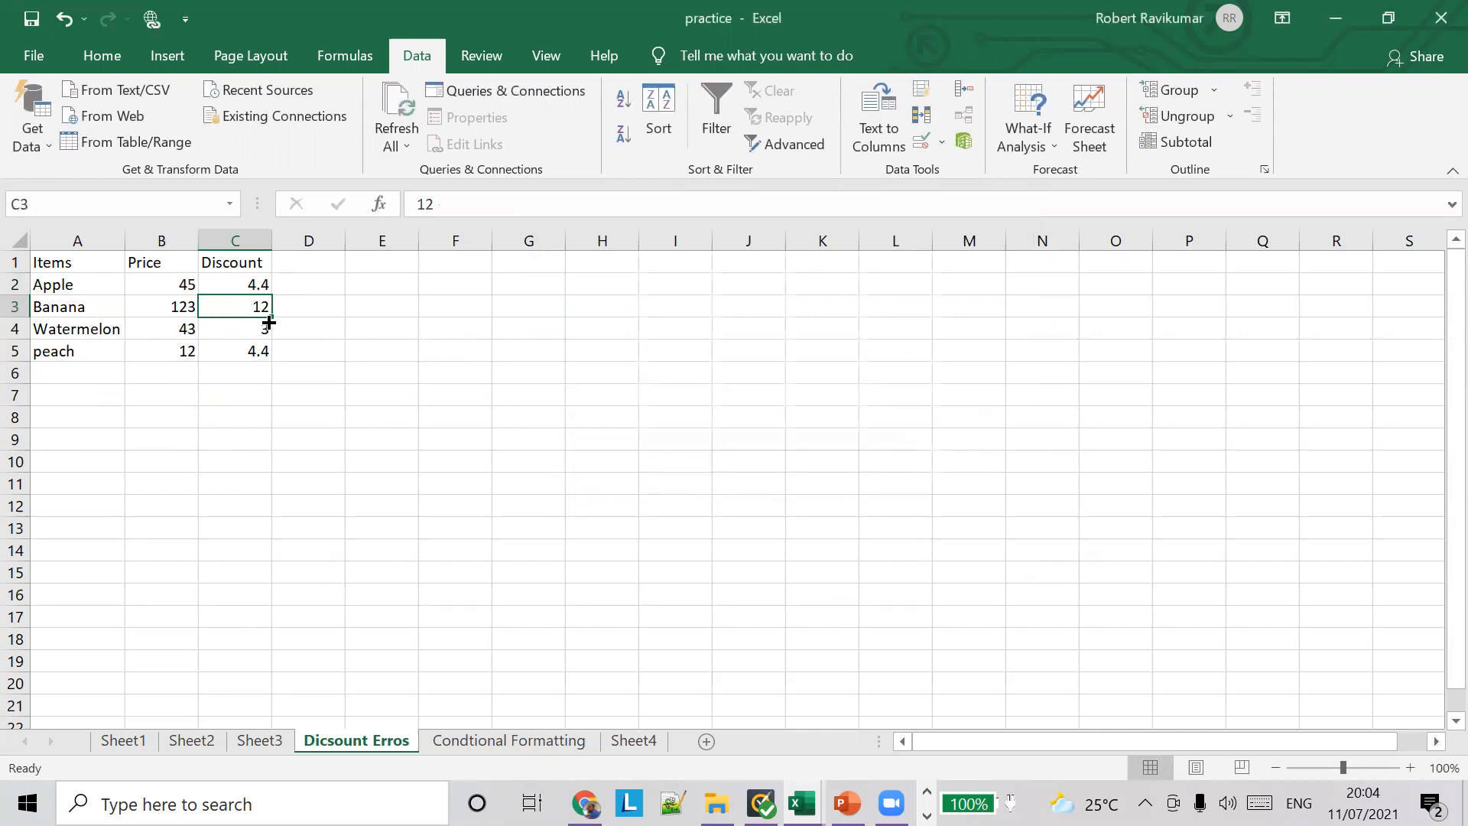
Step: Enter 32 as Banana's discount in C3 and accept it despite the error alert
type("32")
key("Return")
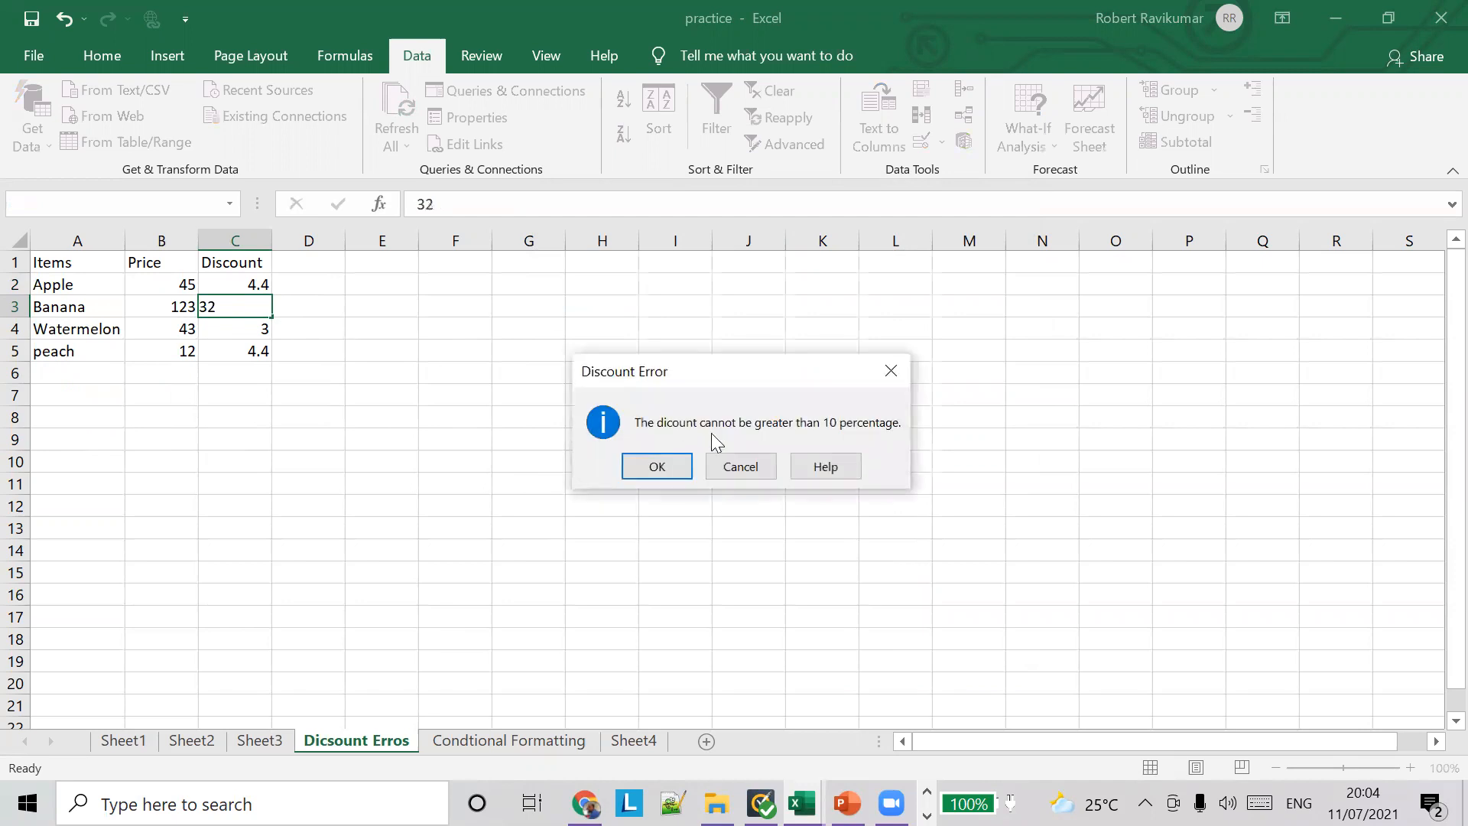
left_click(663, 470)
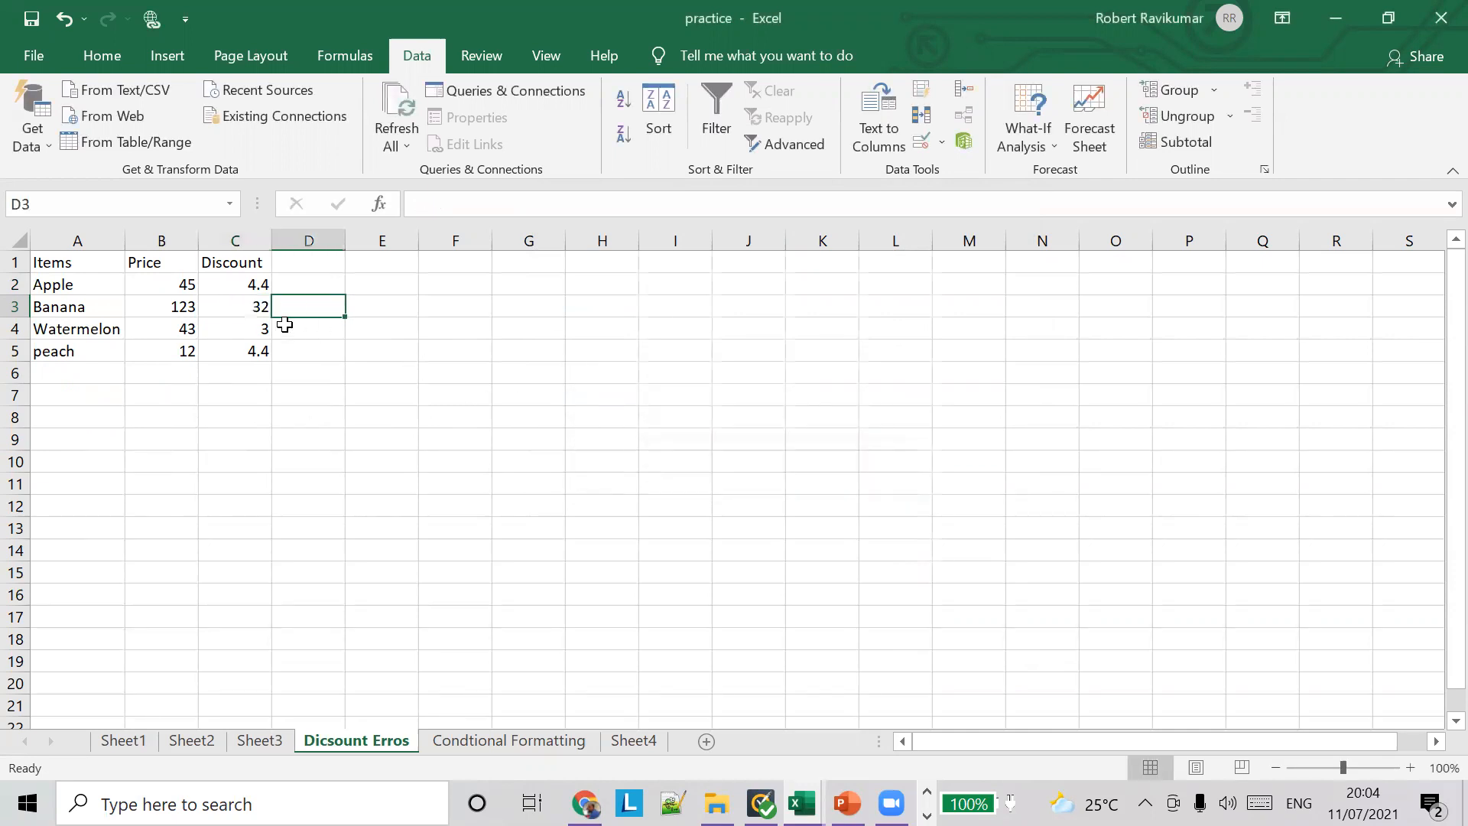
Step: Set Banana's discount in C3 to 12.2
double_click(237, 303)
type("12.")
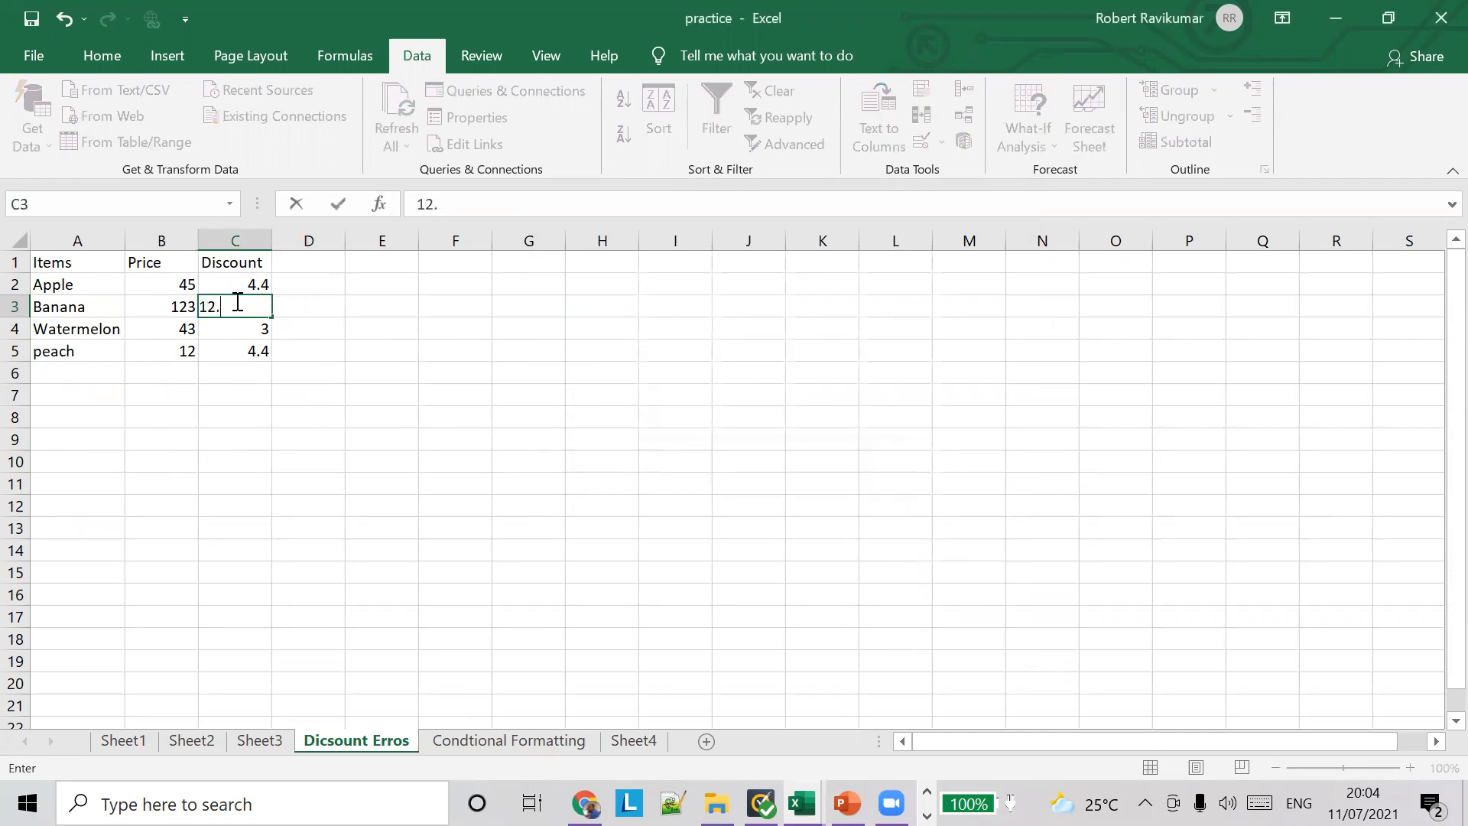
key("Tab")
left_click(252, 305)
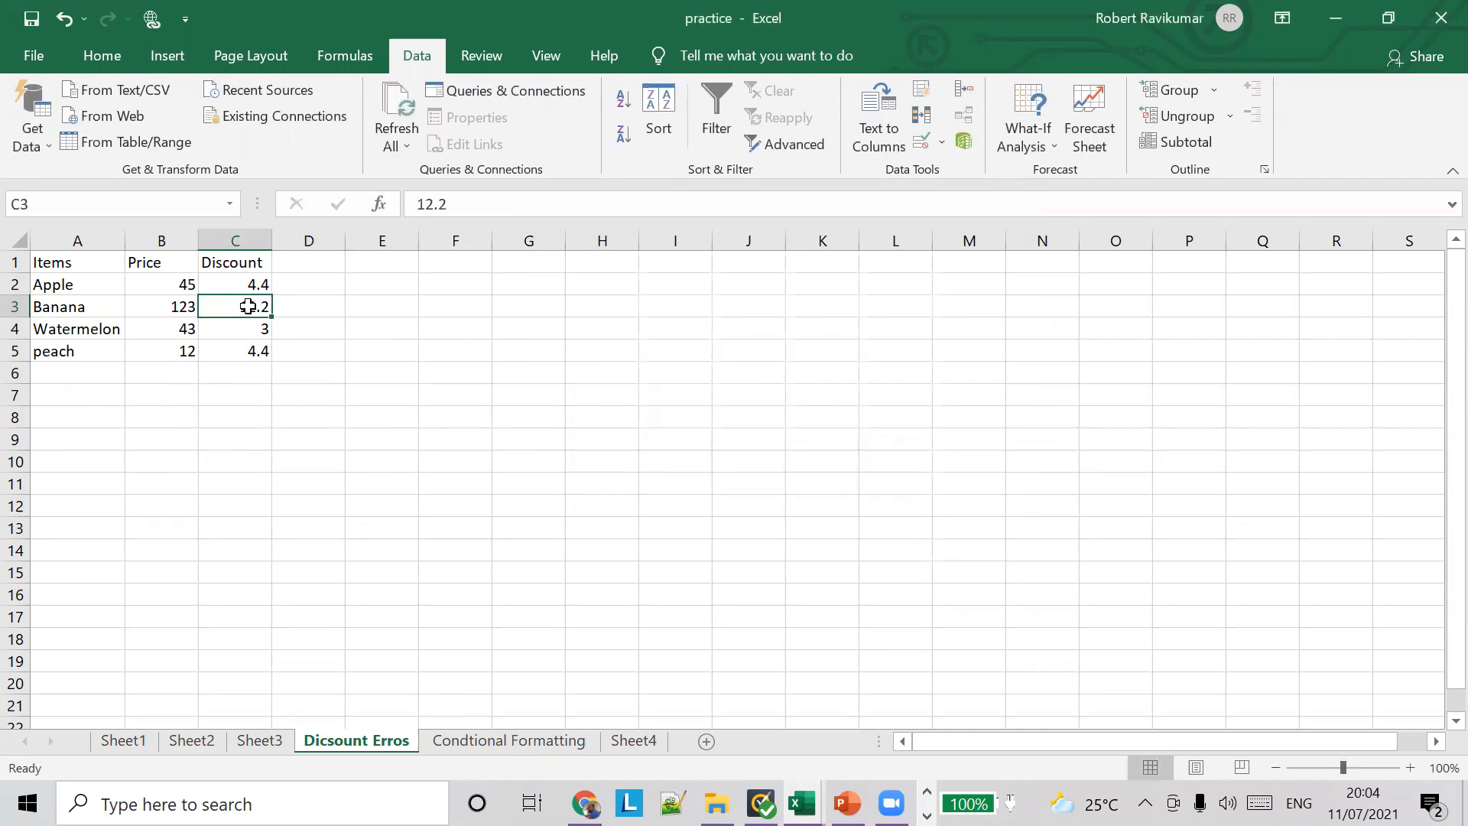
Step: Try to change Banana's discount in C3 to 12.5, and cancel the entry at the error alert
double_click(249, 306)
key("BackSpace")
key("BackSpace")
type(".5")
left_click(287, 314)
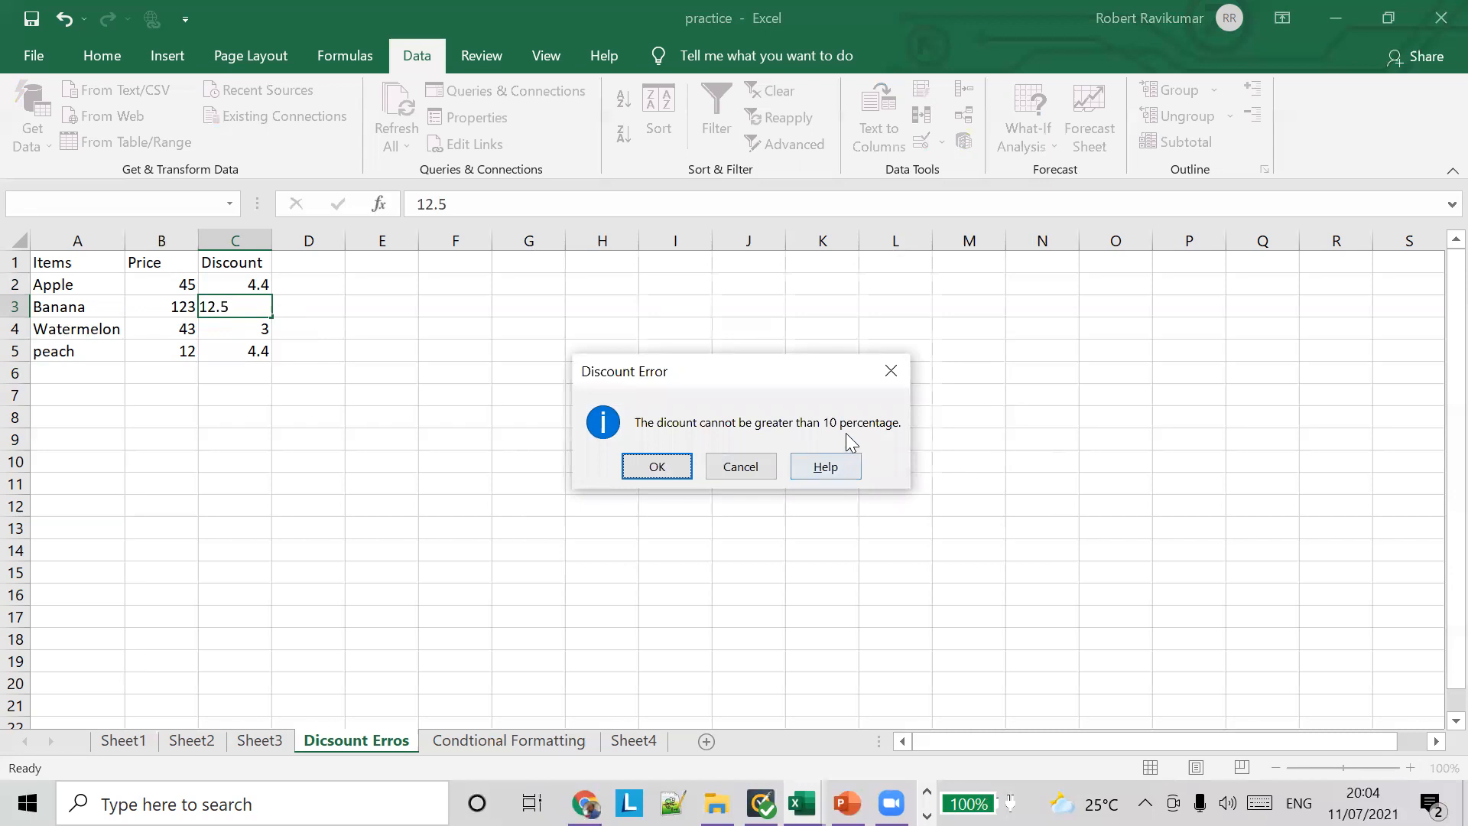
left_click(757, 468)
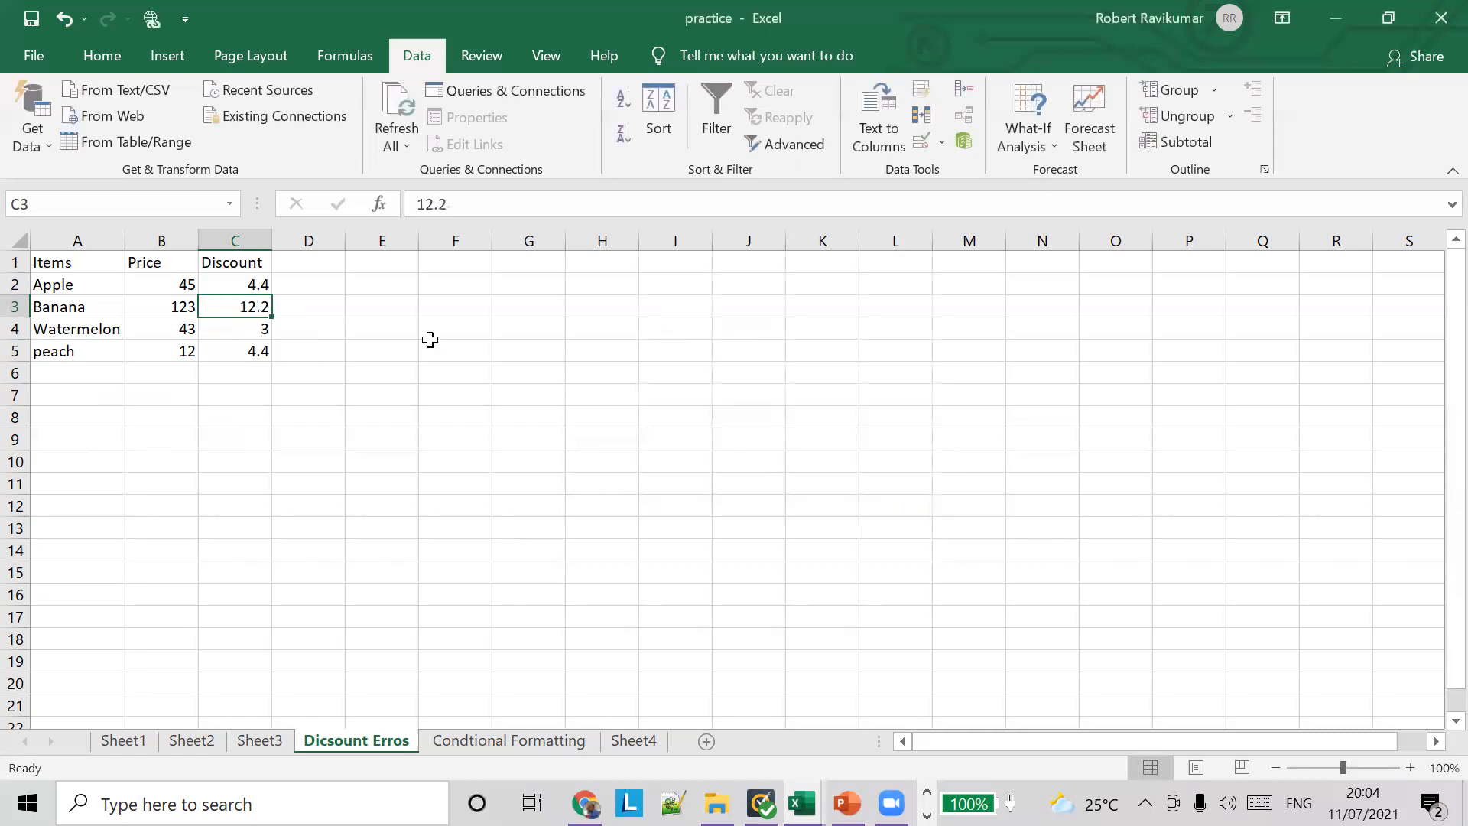
Step: Open the Condtional Formatting sheet and select the student scores in B2:B8
left_click(507, 740)
left_click(144, 287)
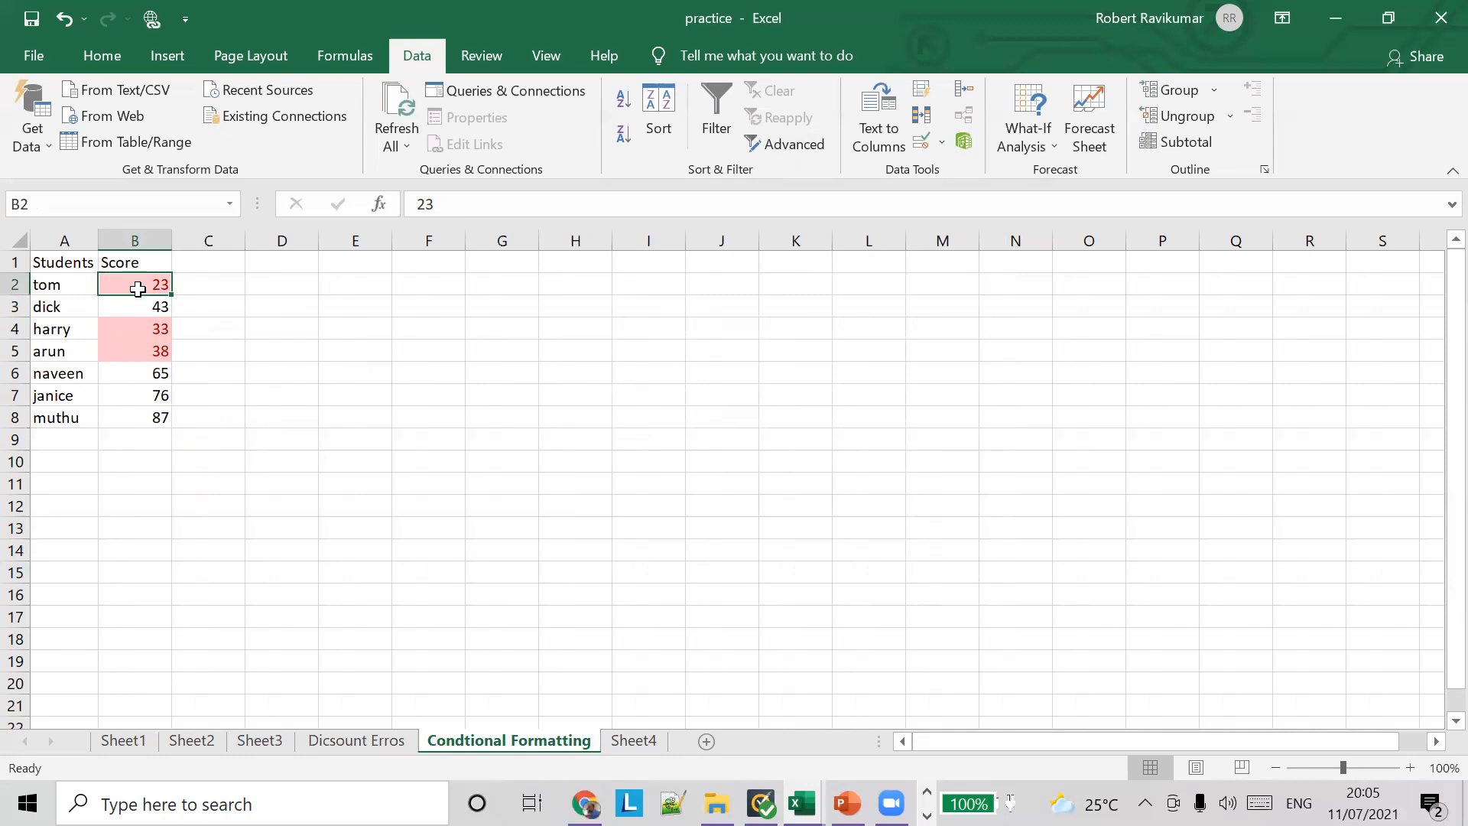
left_click(136, 332)
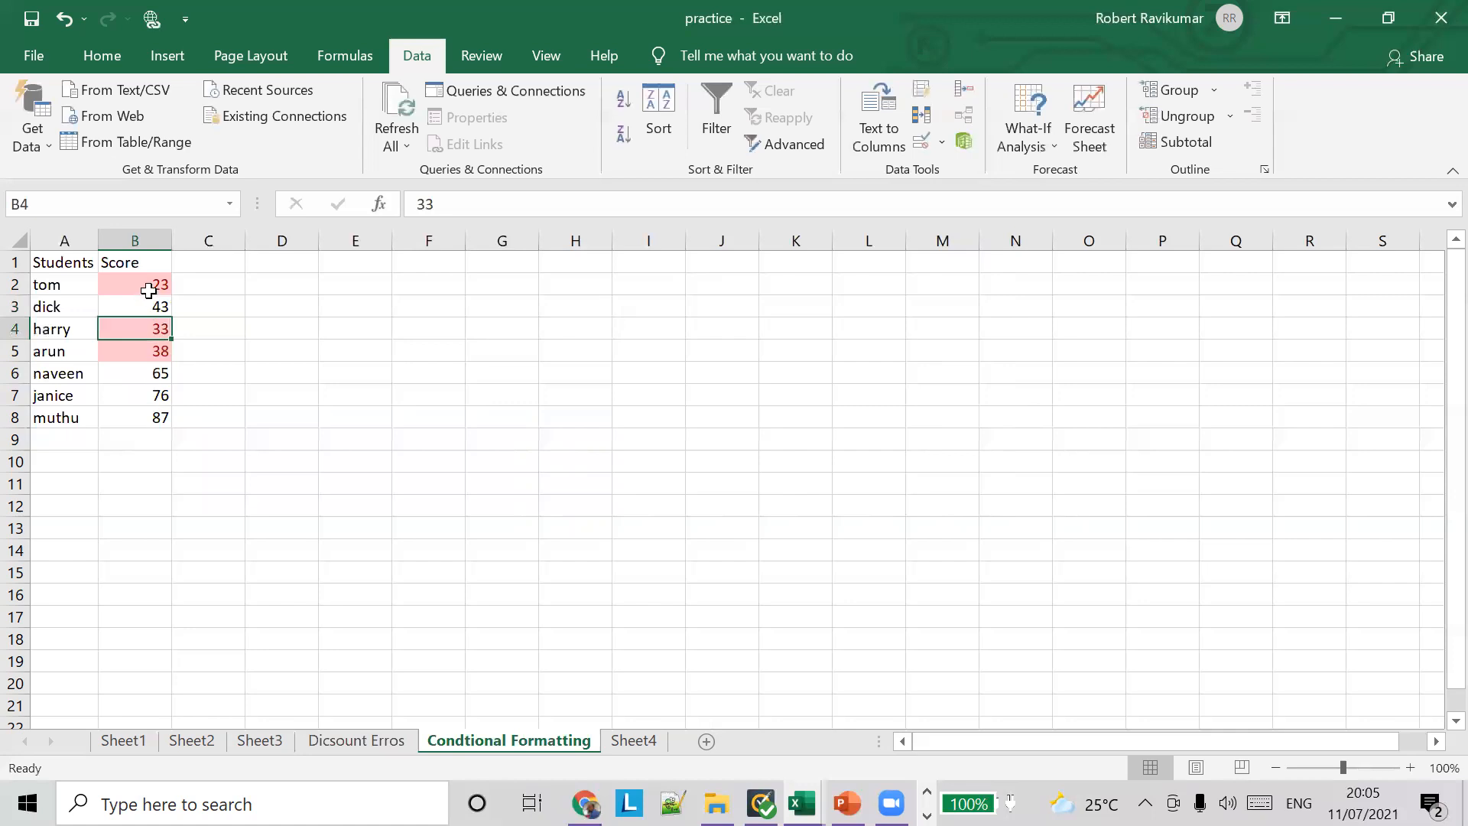
left_click_drag(148, 288, 168, 419)
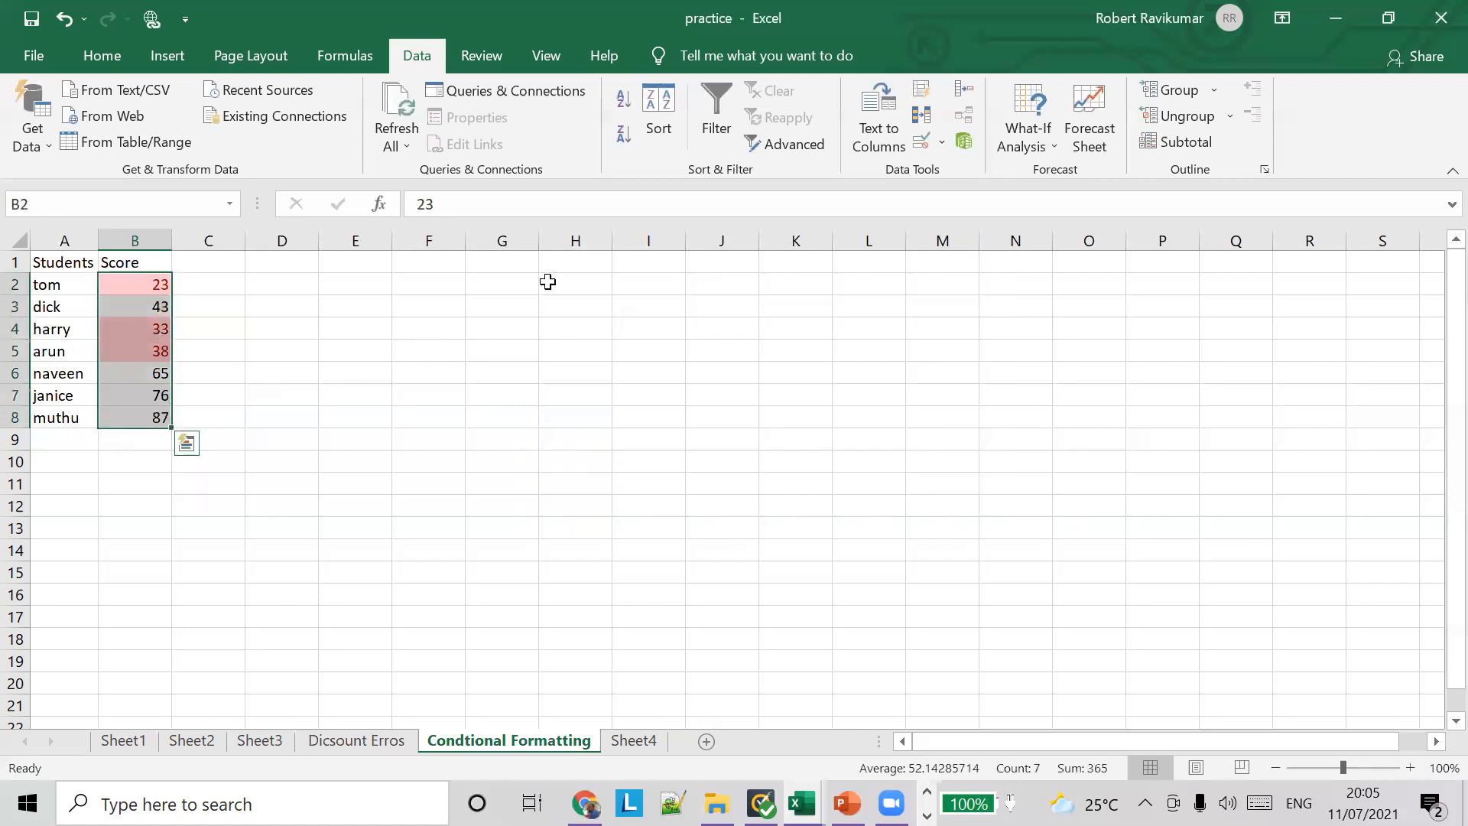
left_click(941, 142)
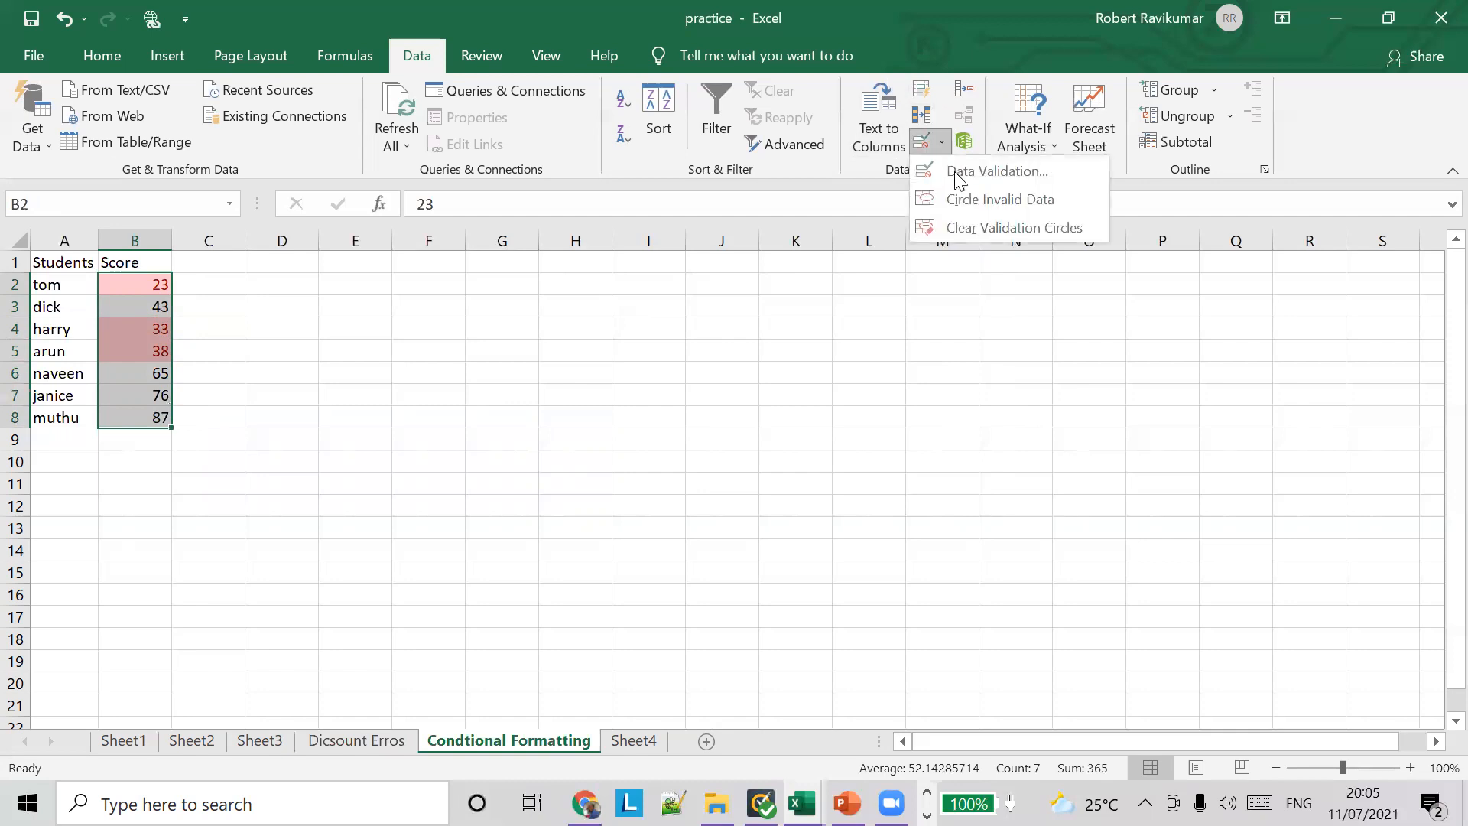
left_click(113, 58)
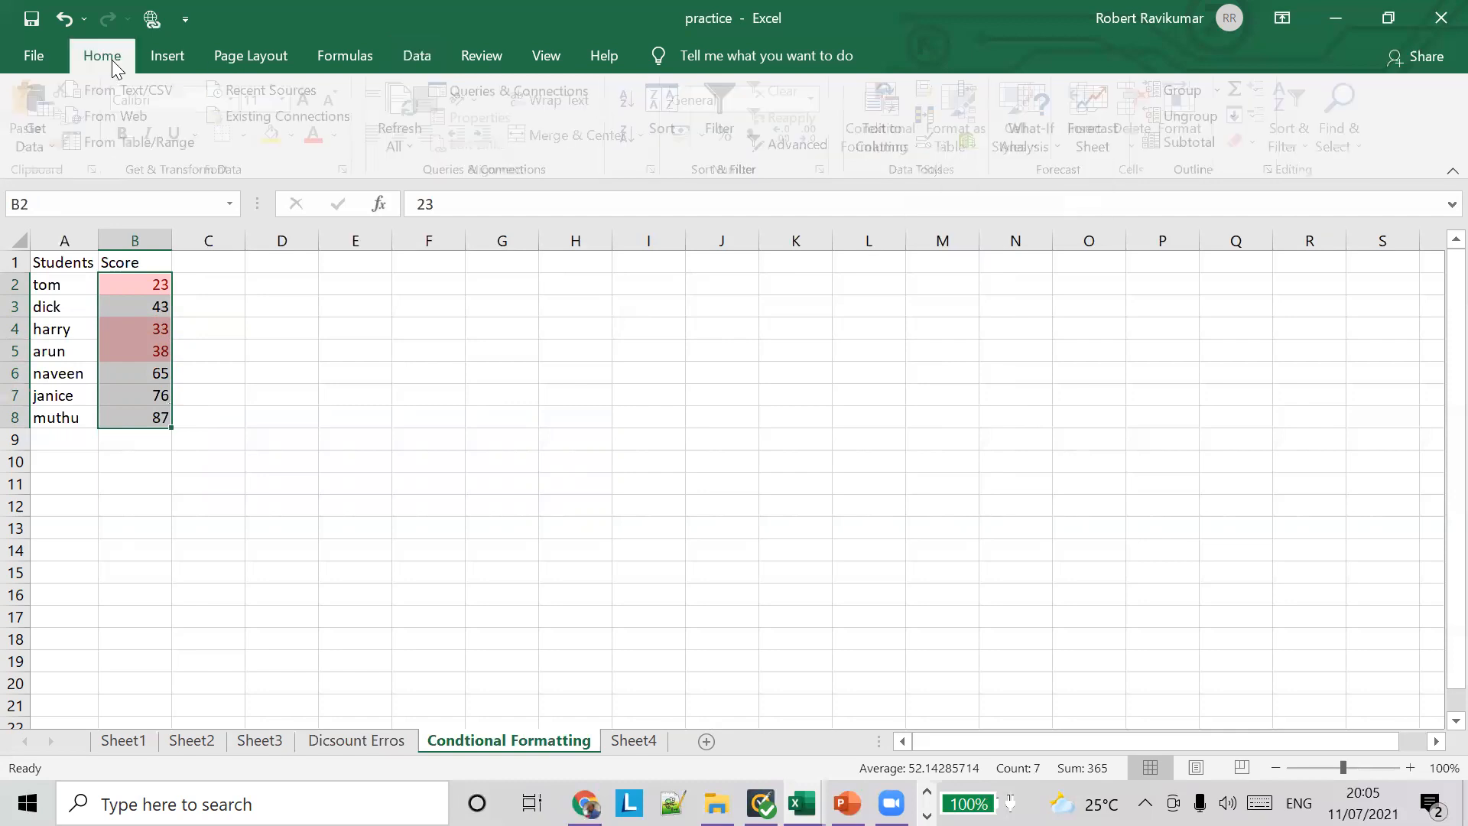
left_click(922, 145)
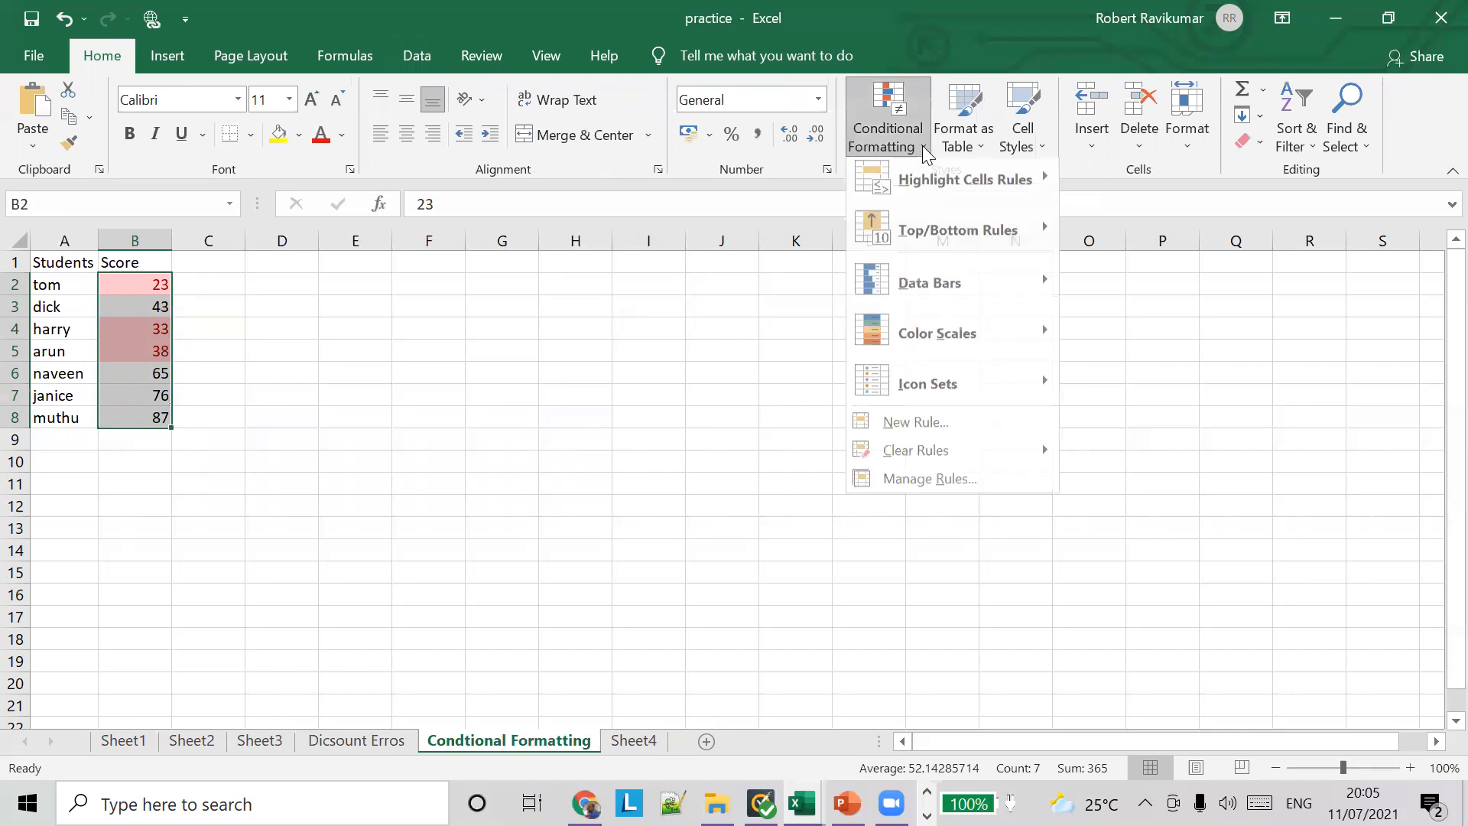
mouse_move(966, 193)
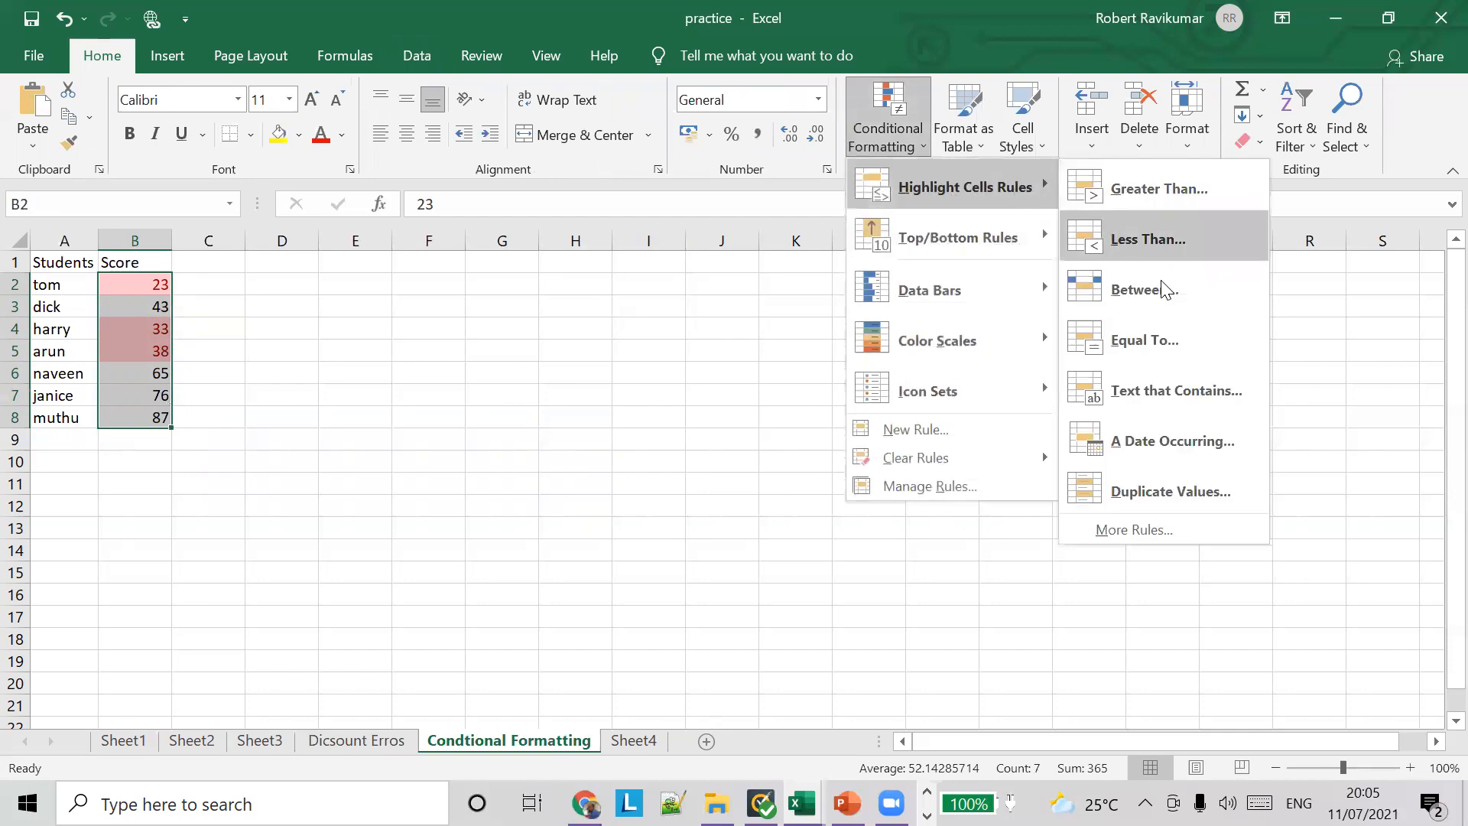
left_click(1168, 530)
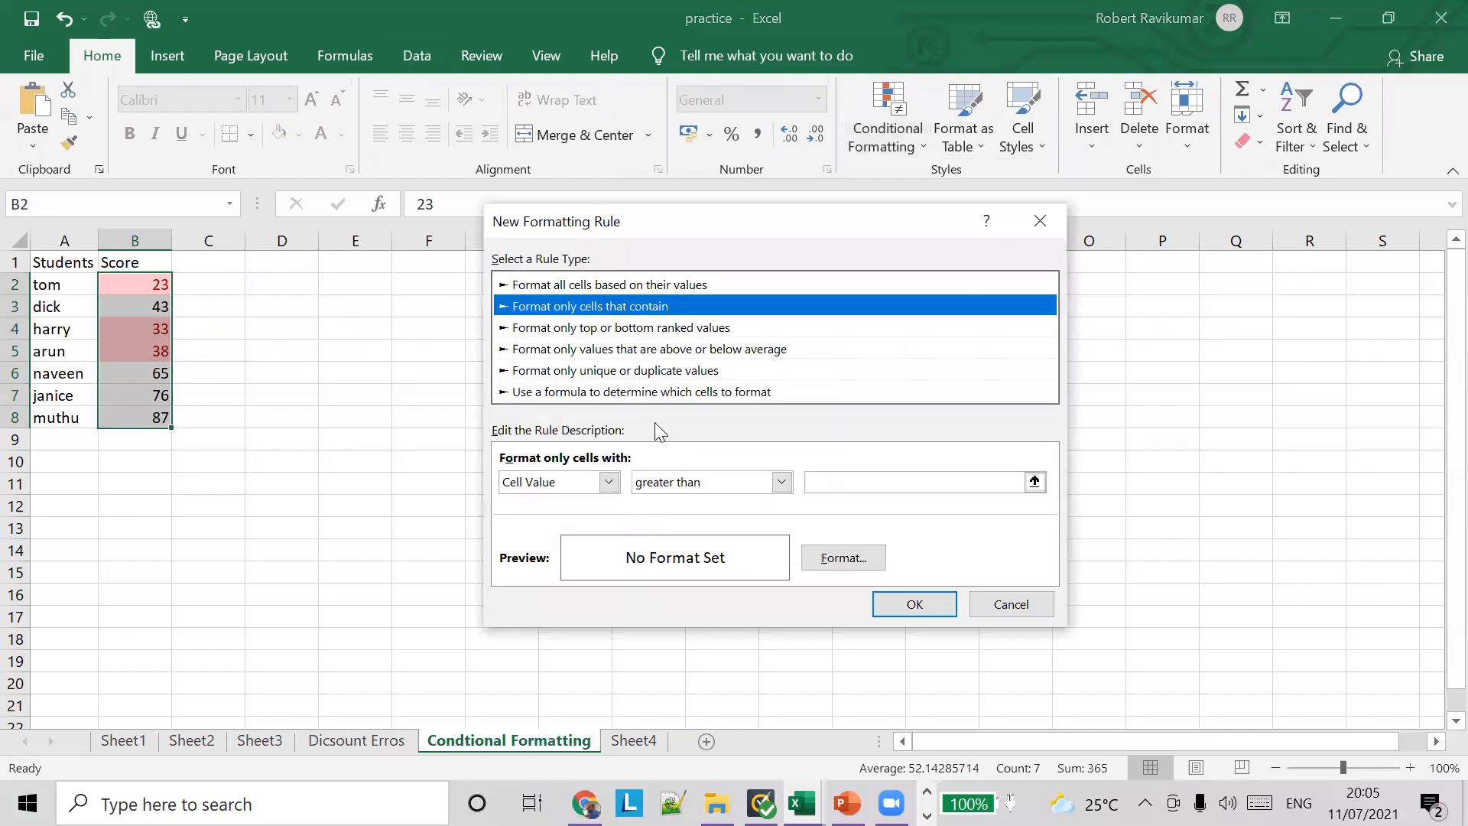
left_click(1011, 604)
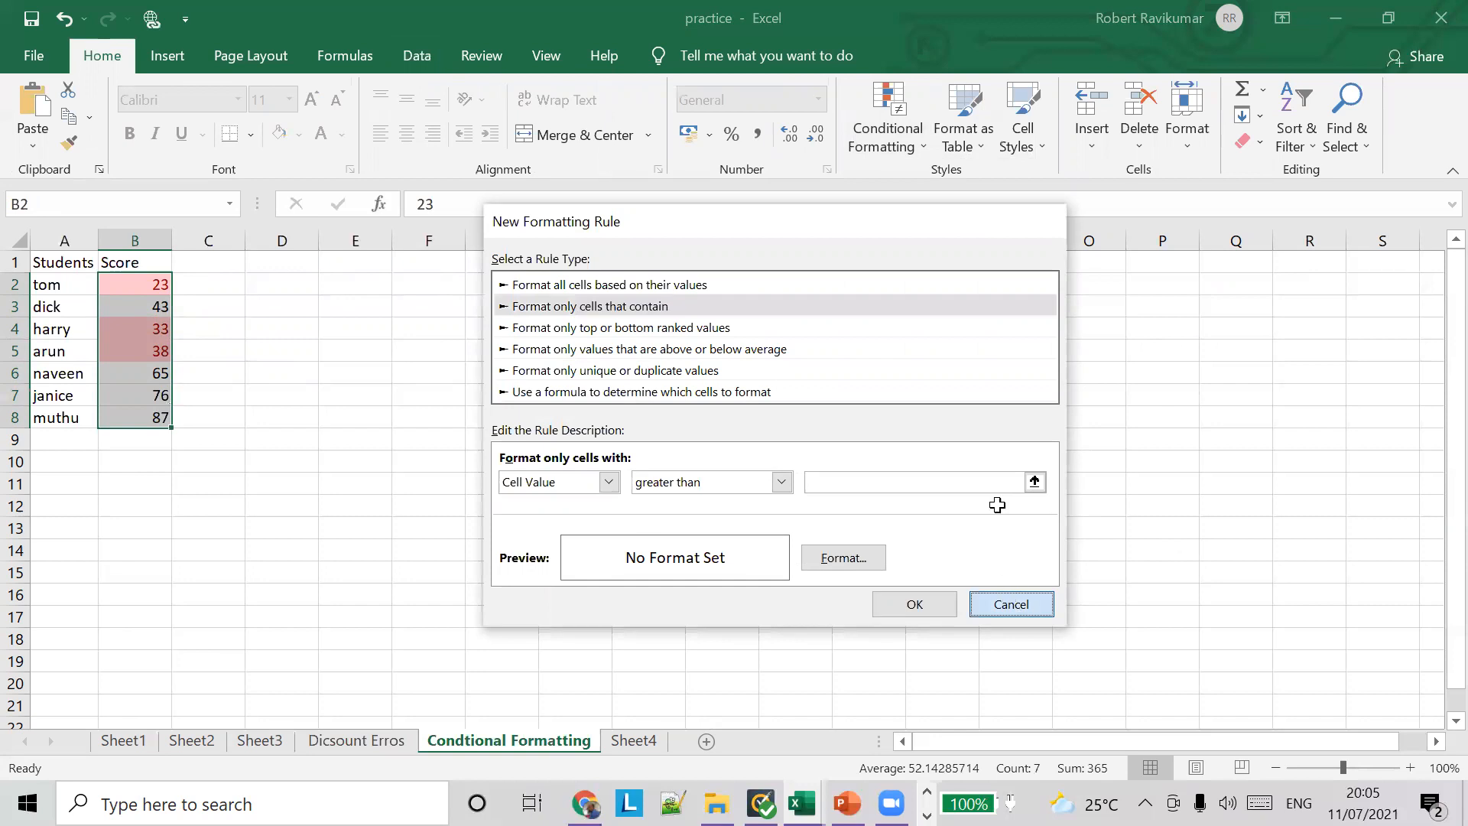
Step: Apply a Less Than highlight rule to the scores in B2:B8 for values below 40, using Light Red Fill with Dark Red Text
left_click(887, 130)
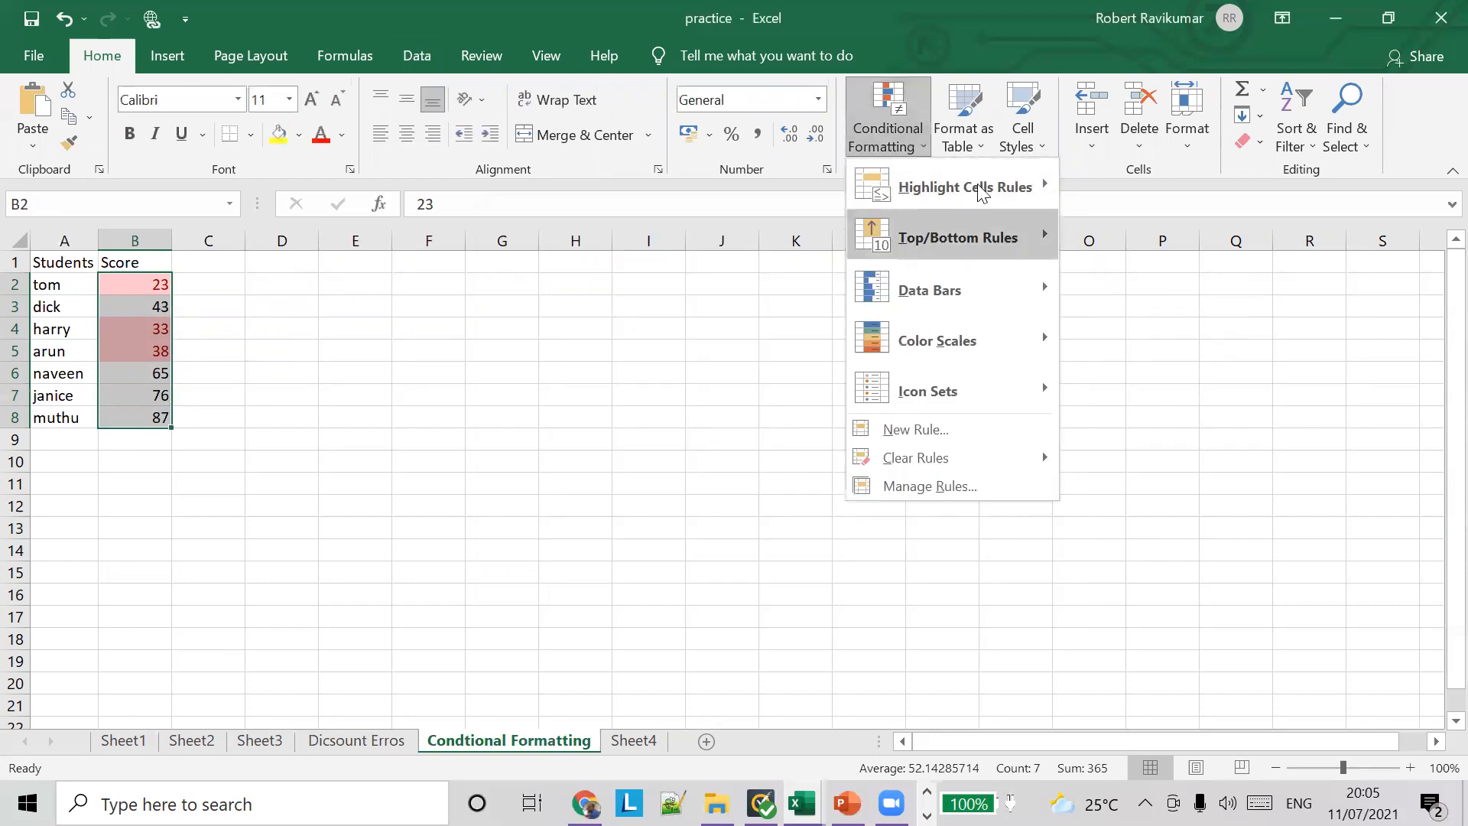
mouse_move(986, 193)
left_click(1141, 236)
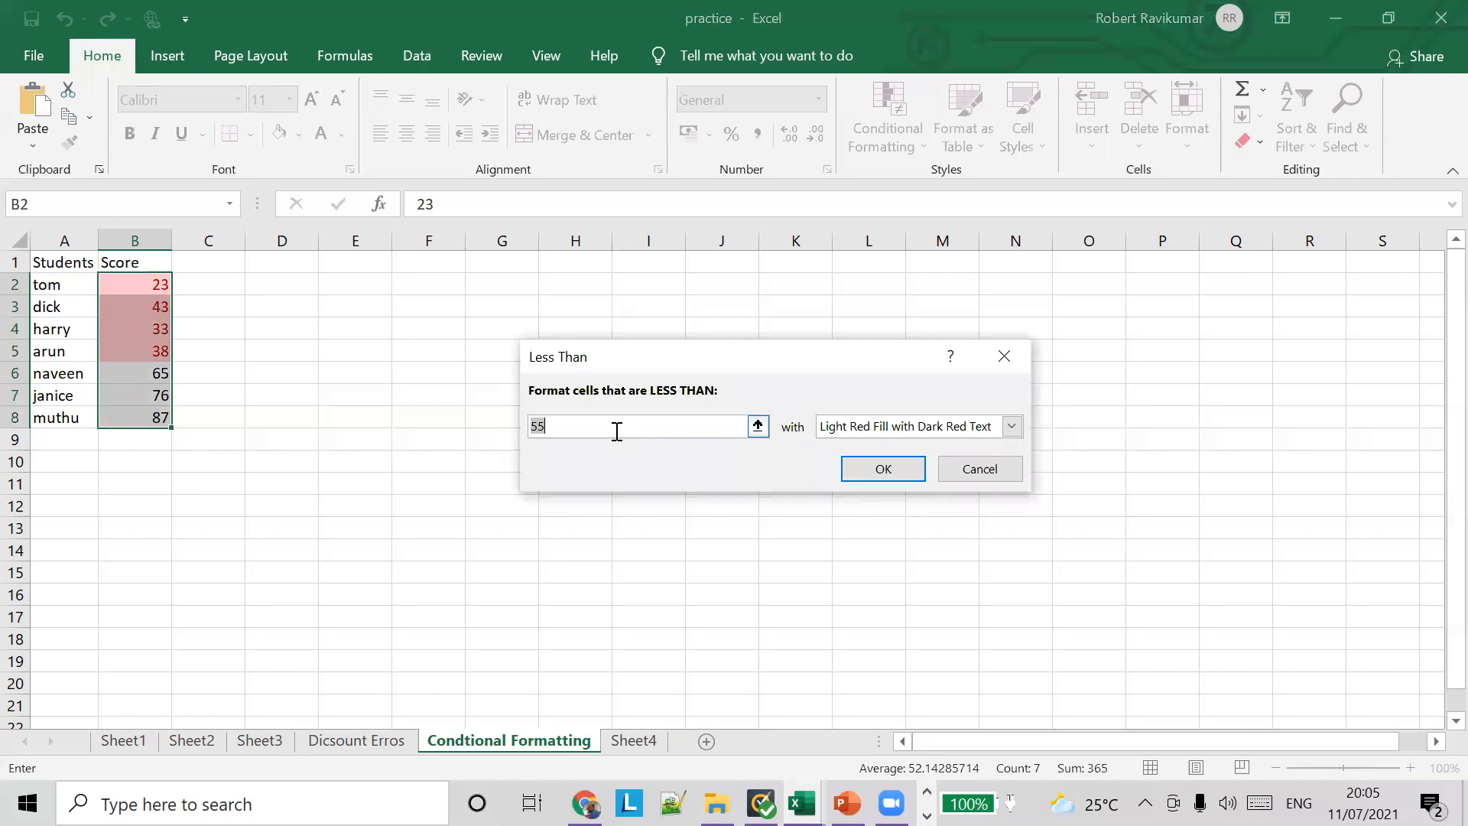
type("40")
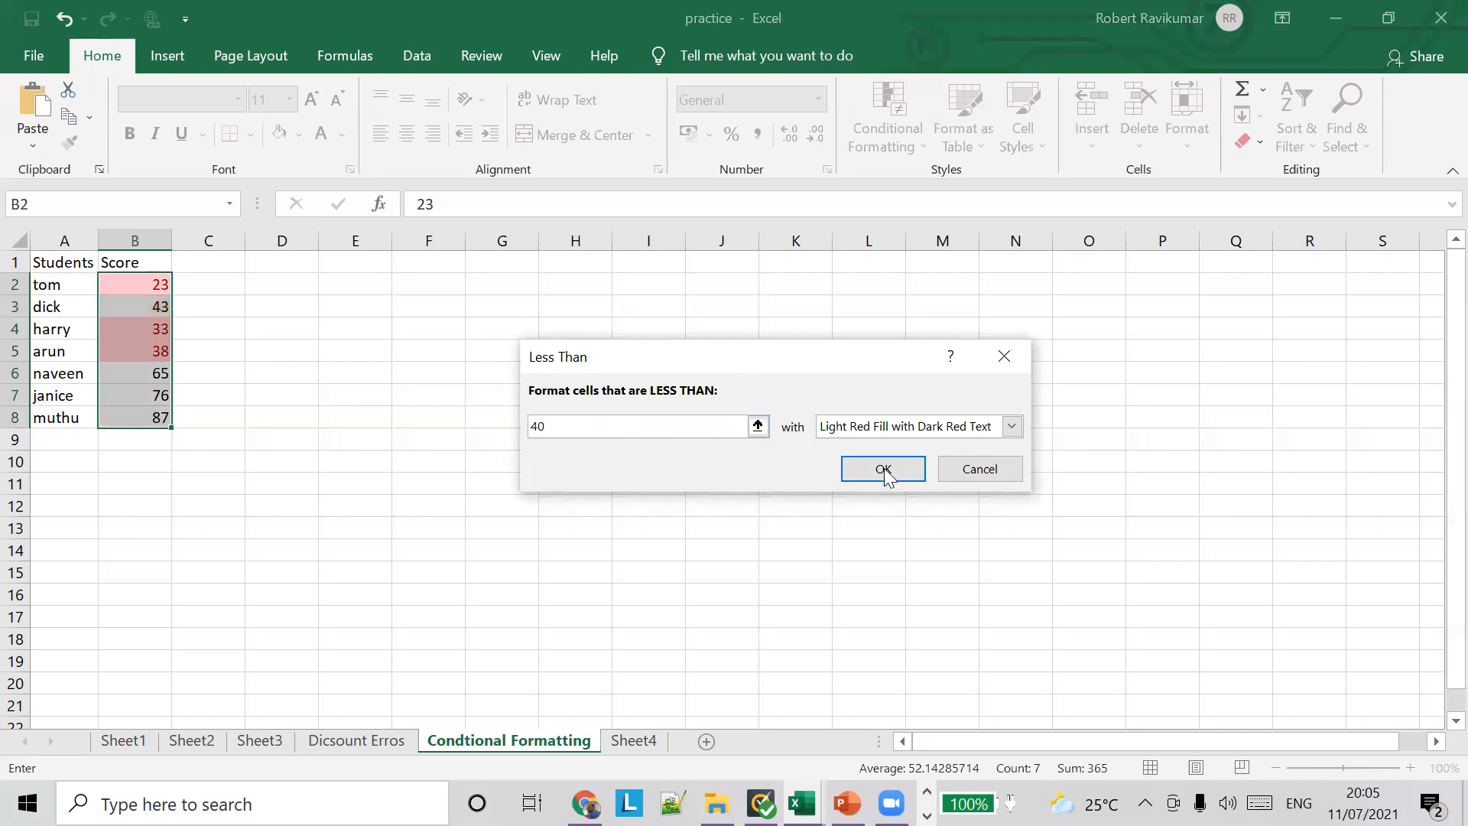
left_click(898, 469)
Step: Add a Less Than highlight rule with threshold 50 to arun's score in B5 only
left_click(155, 348)
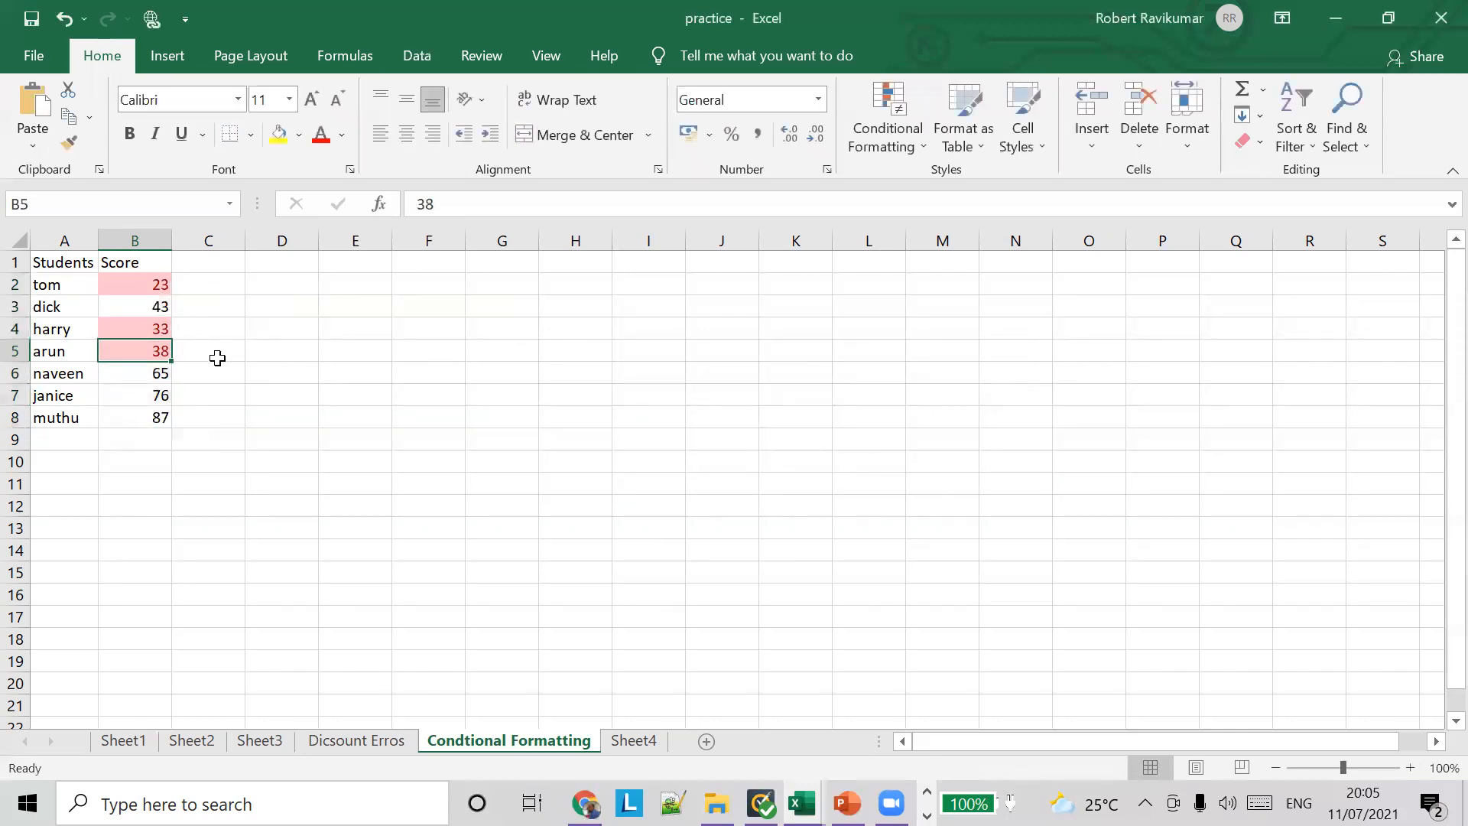
left_click(926, 150)
mouse_move(963, 186)
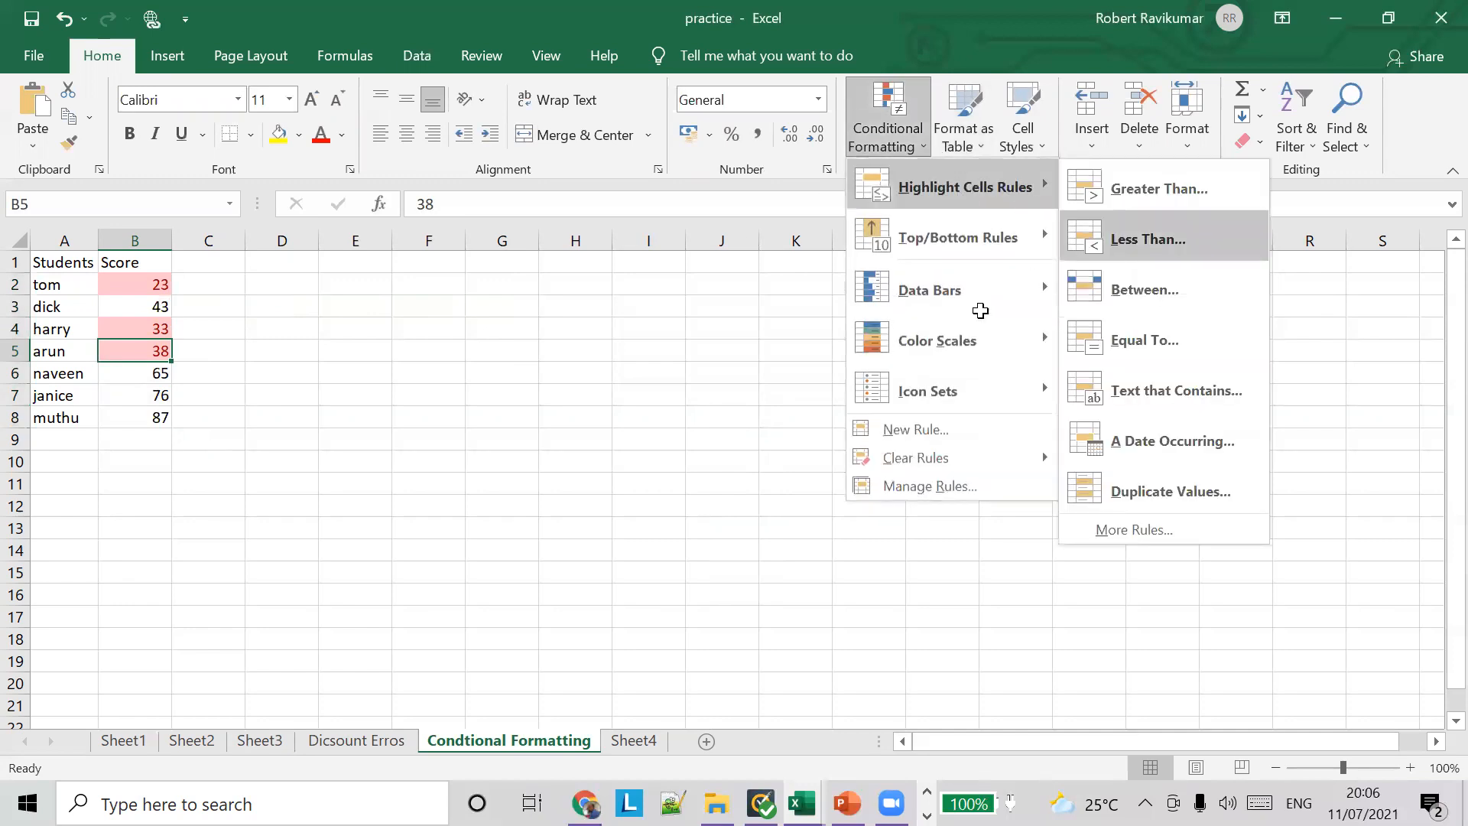
left_click(1110, 241)
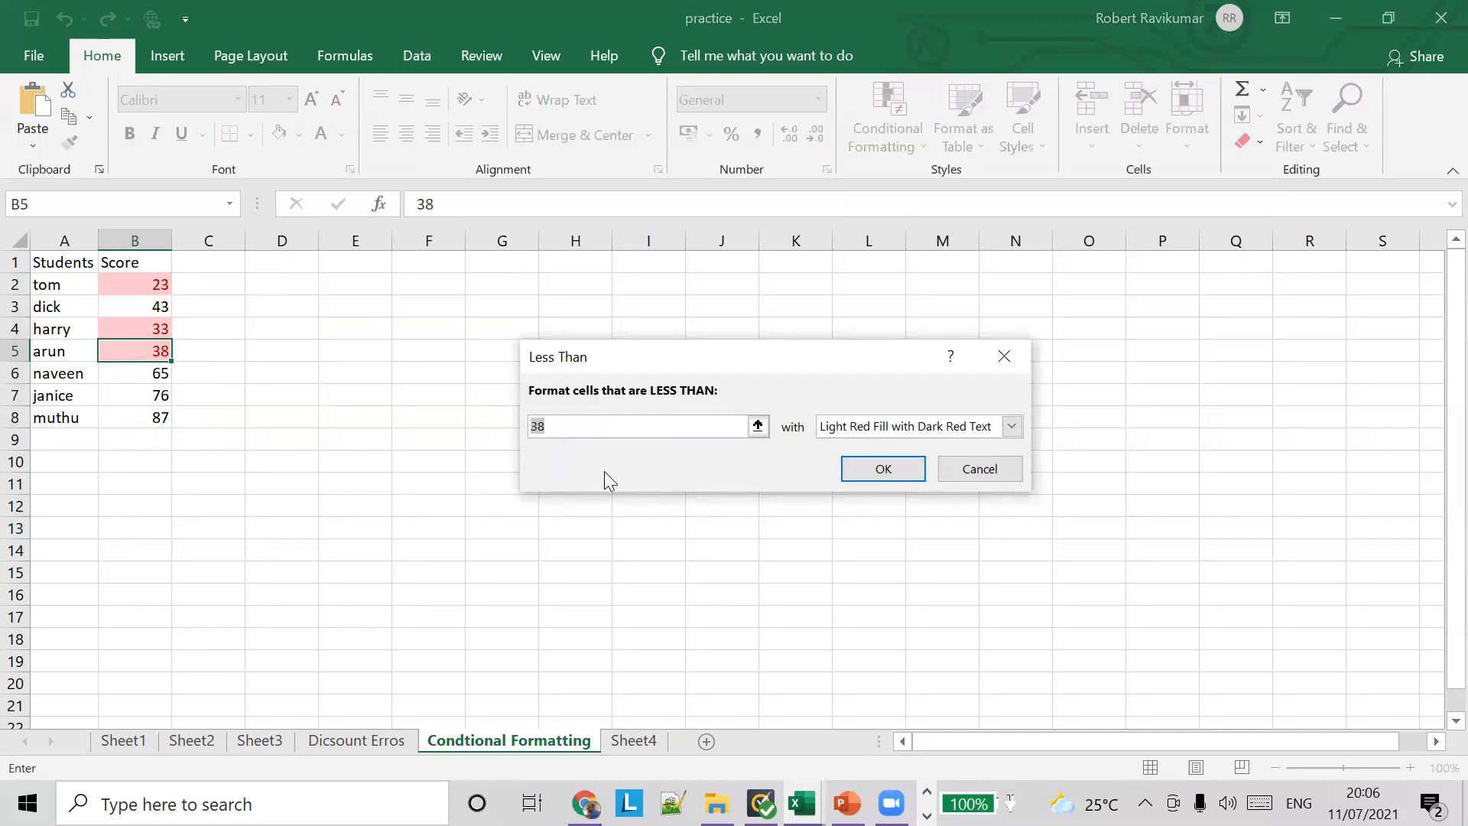
type("50")
left_click(883, 469)
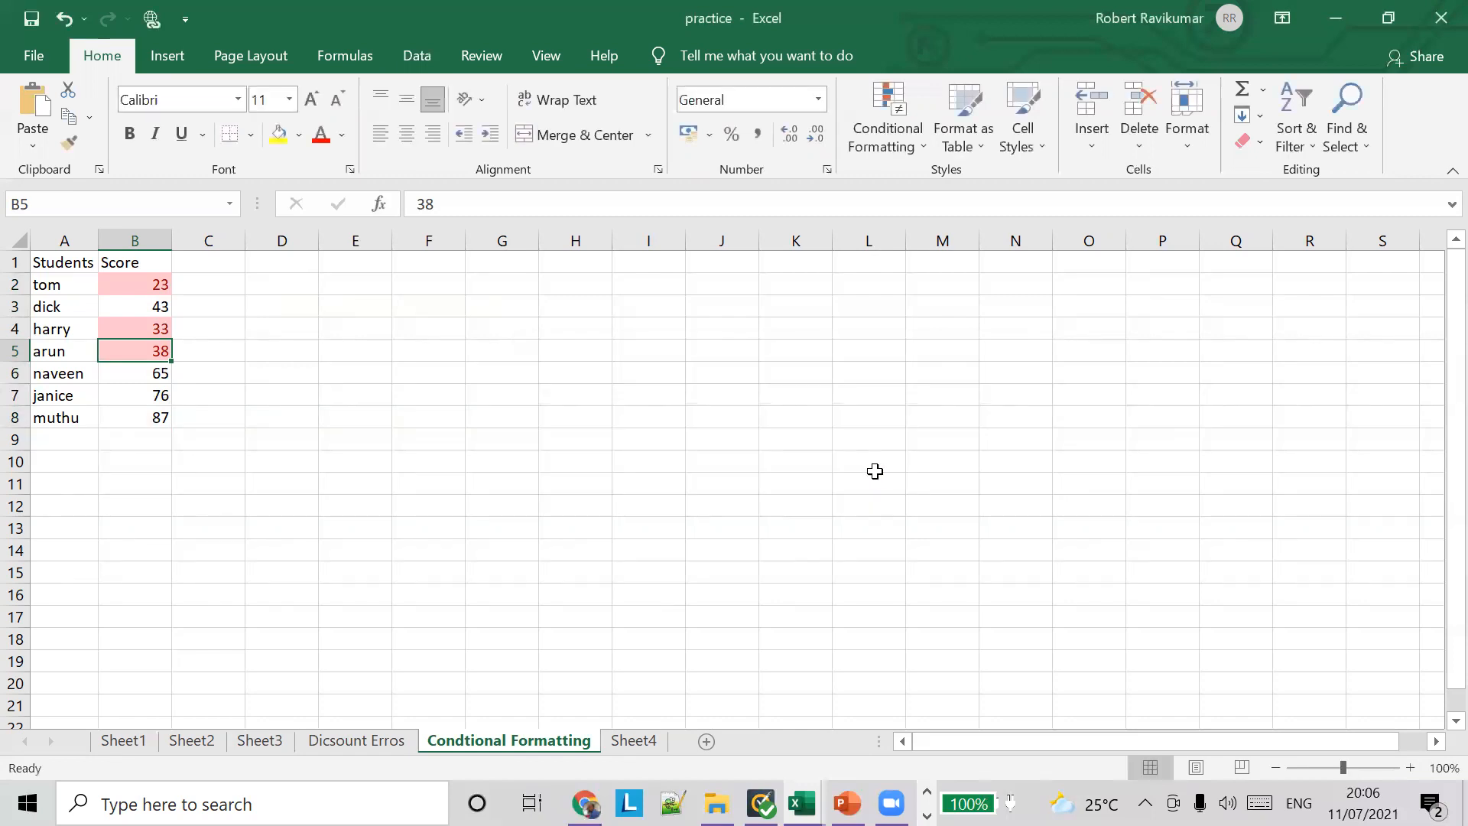
Step: Start a Less Than highlight rule for the scores in B2:B8 with threshold 50 and the Red Text format
left_click_drag(153, 285, 157, 418)
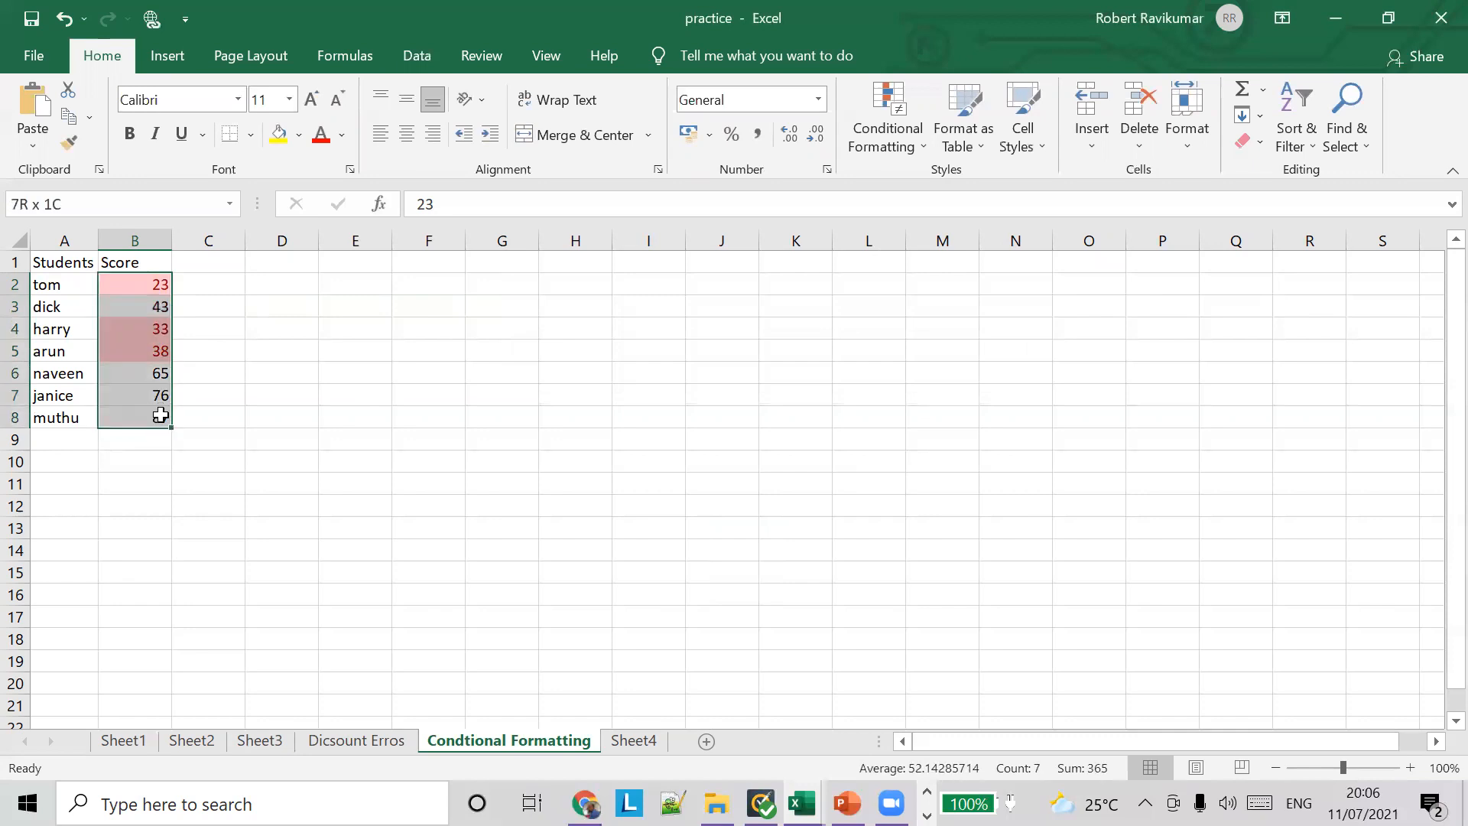
left_click(887, 137)
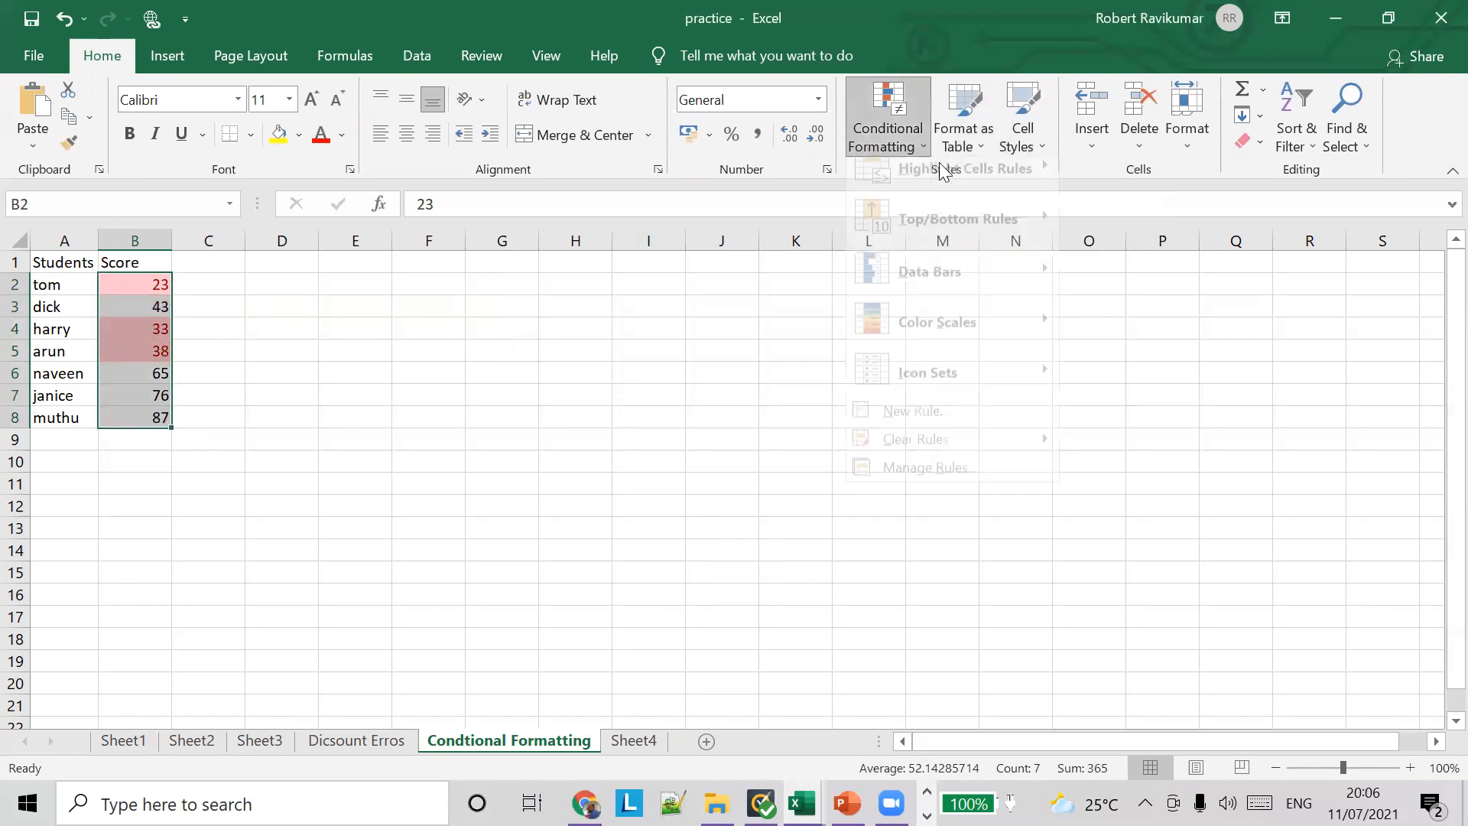
mouse_move(994, 186)
left_click(1154, 243)
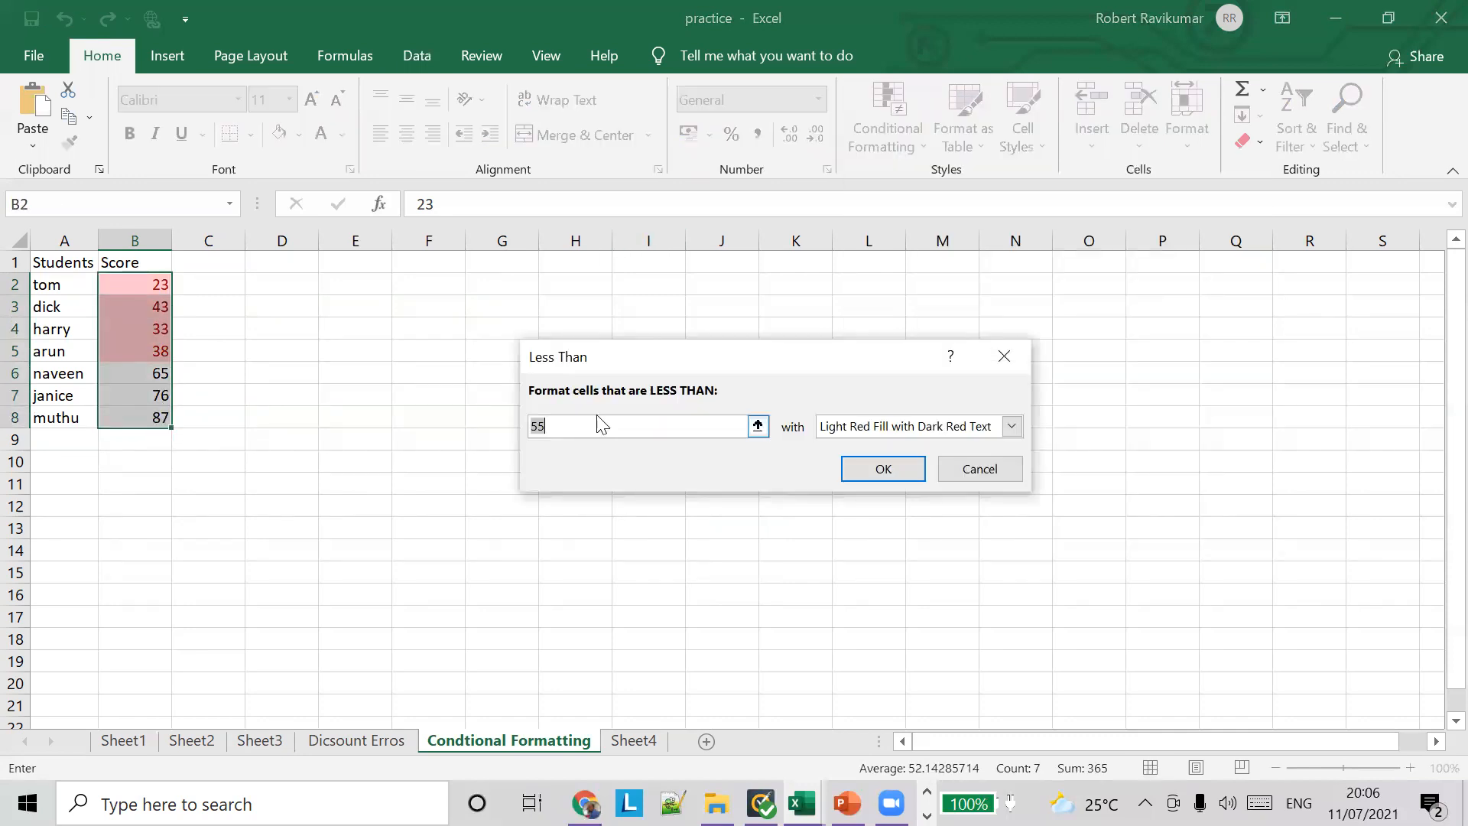
type("50")
left_click_drag(600, 359, 277, 285)
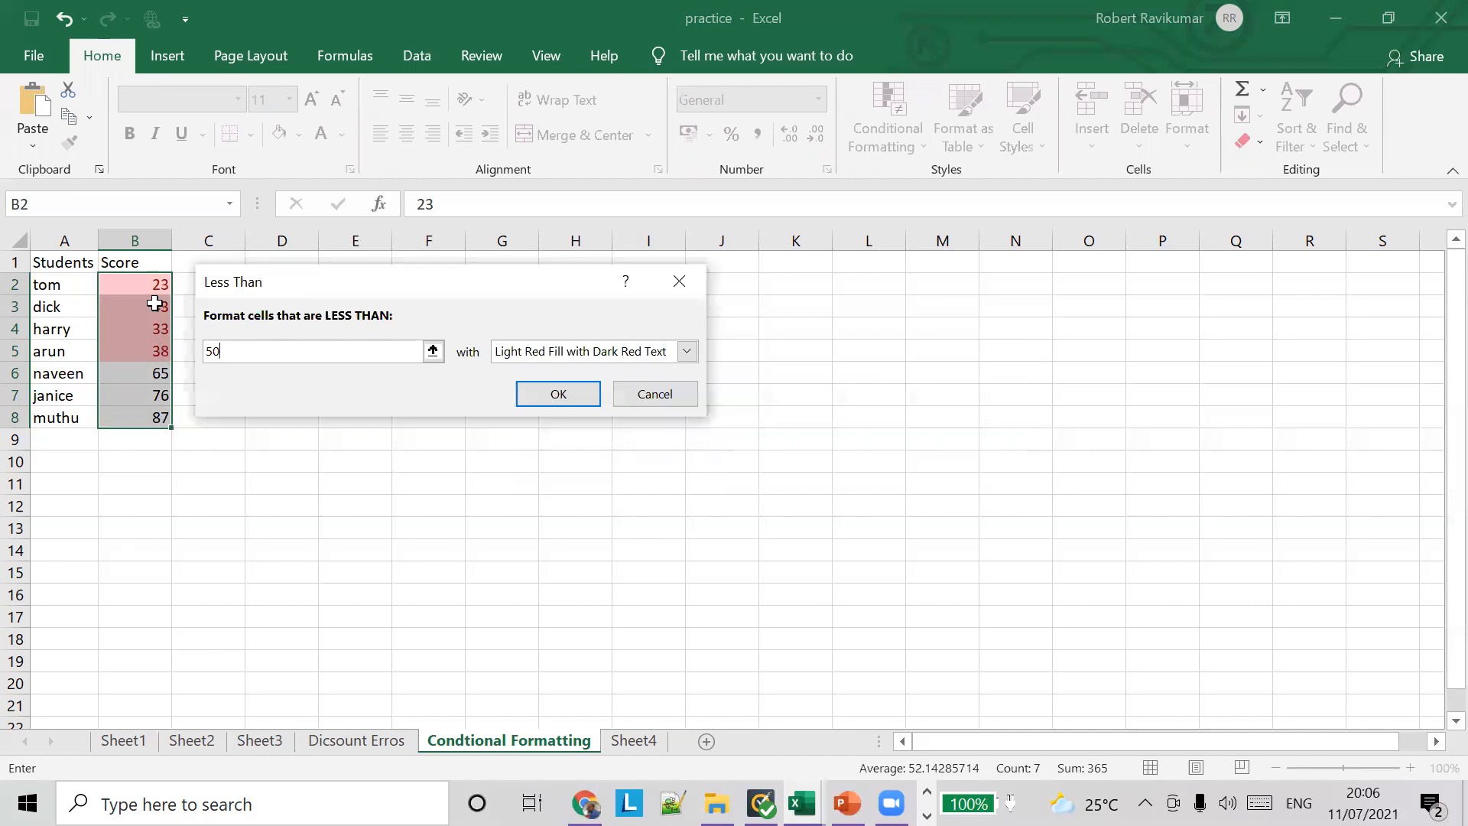
left_click(687, 352)
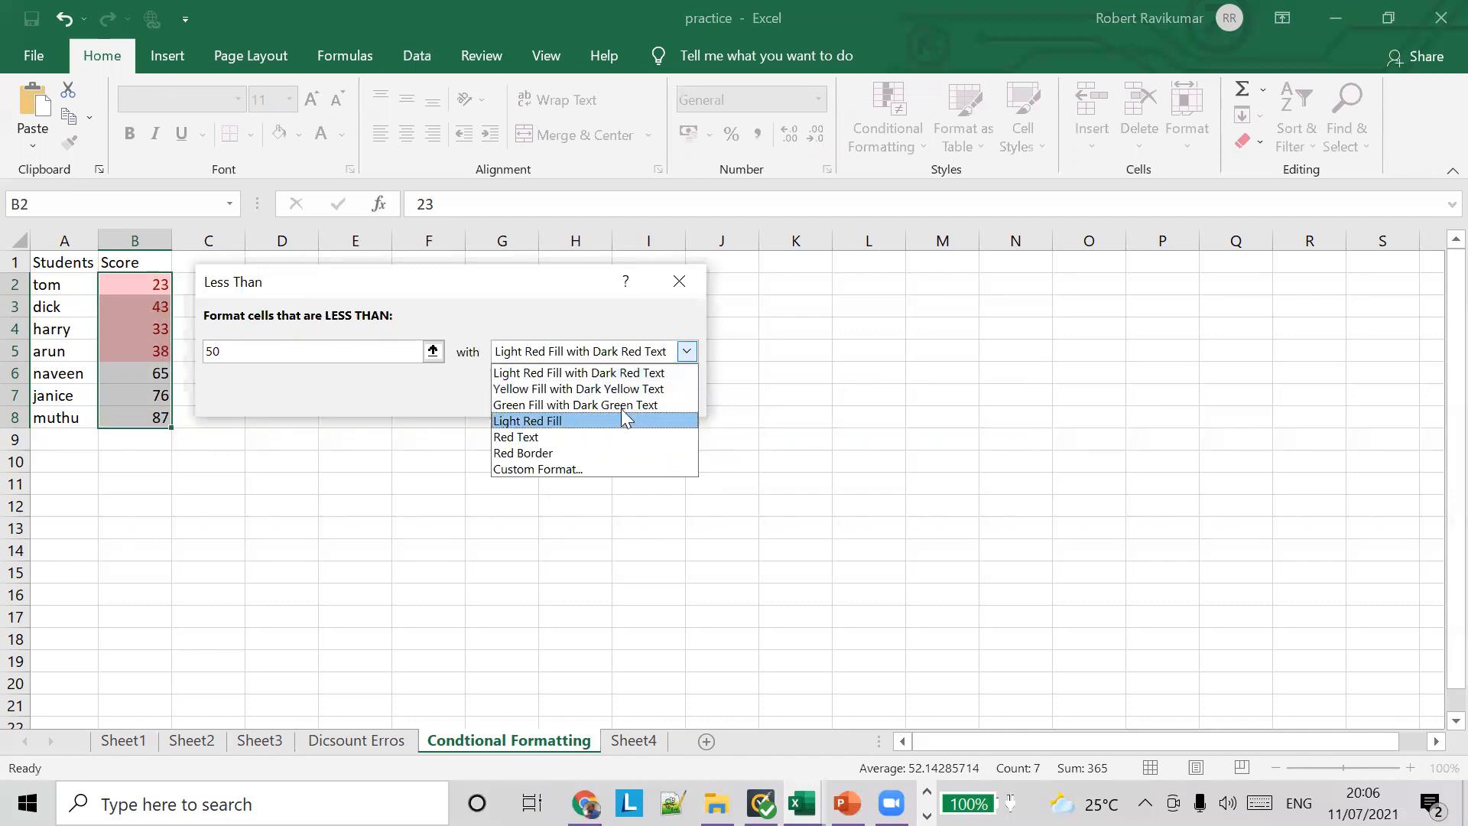
left_click(620, 437)
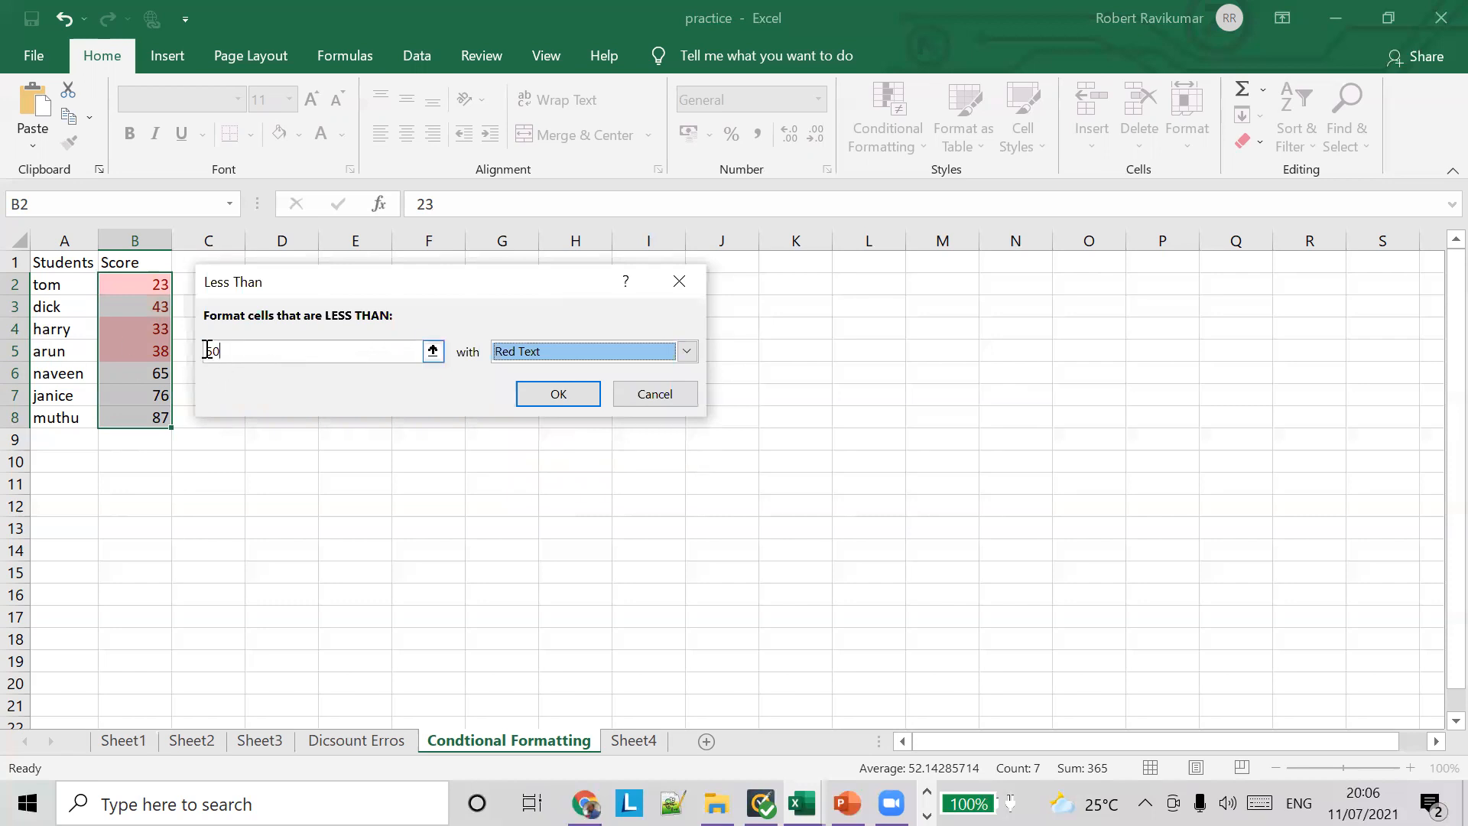
Step: Set the rule's threshold to 70 and its format to Light Red Fill with Dark Red Text, and apply it
left_click_drag(220, 351, 185, 350)
type("70")
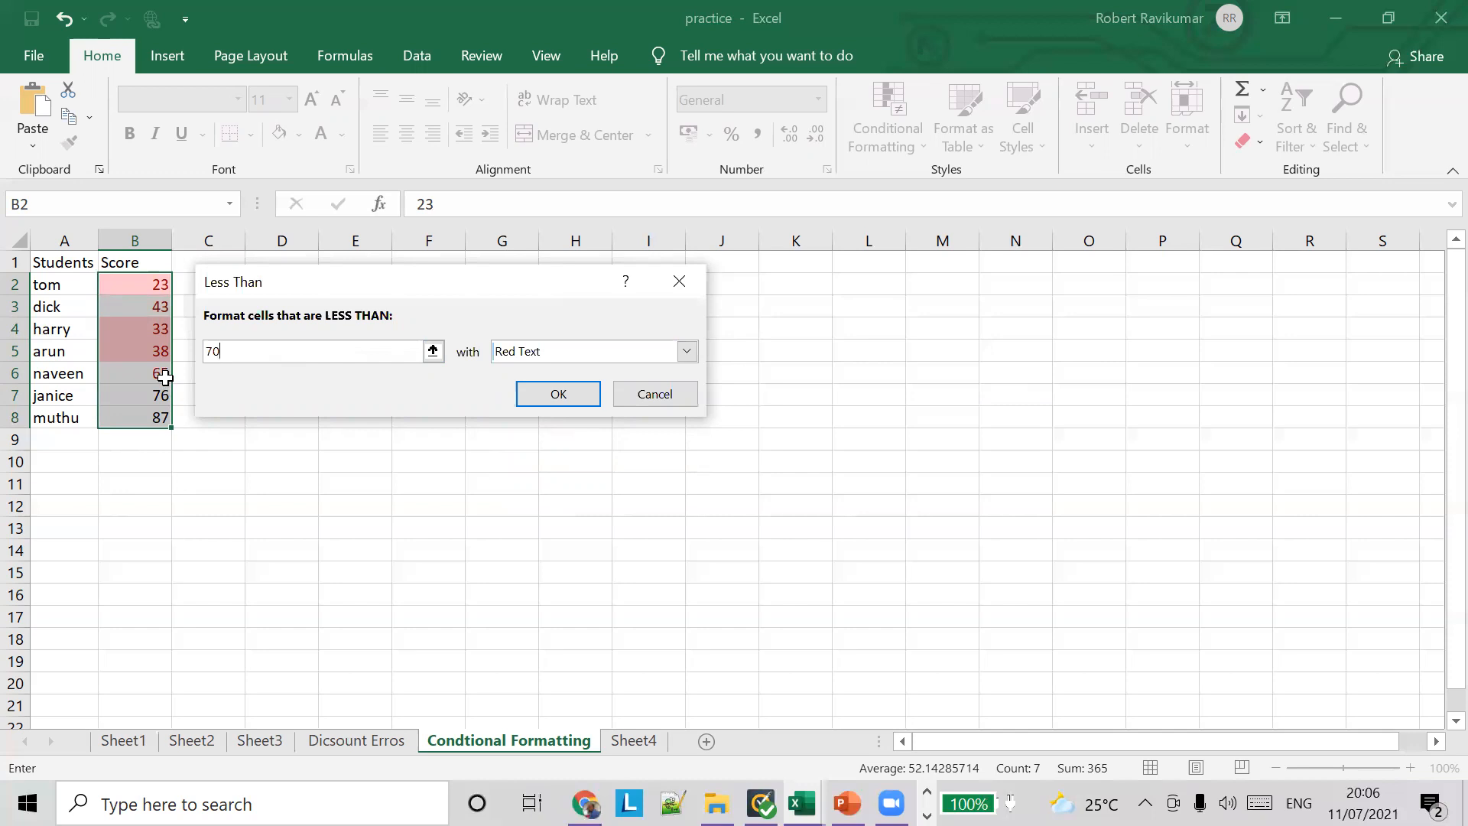
left_click(686, 351)
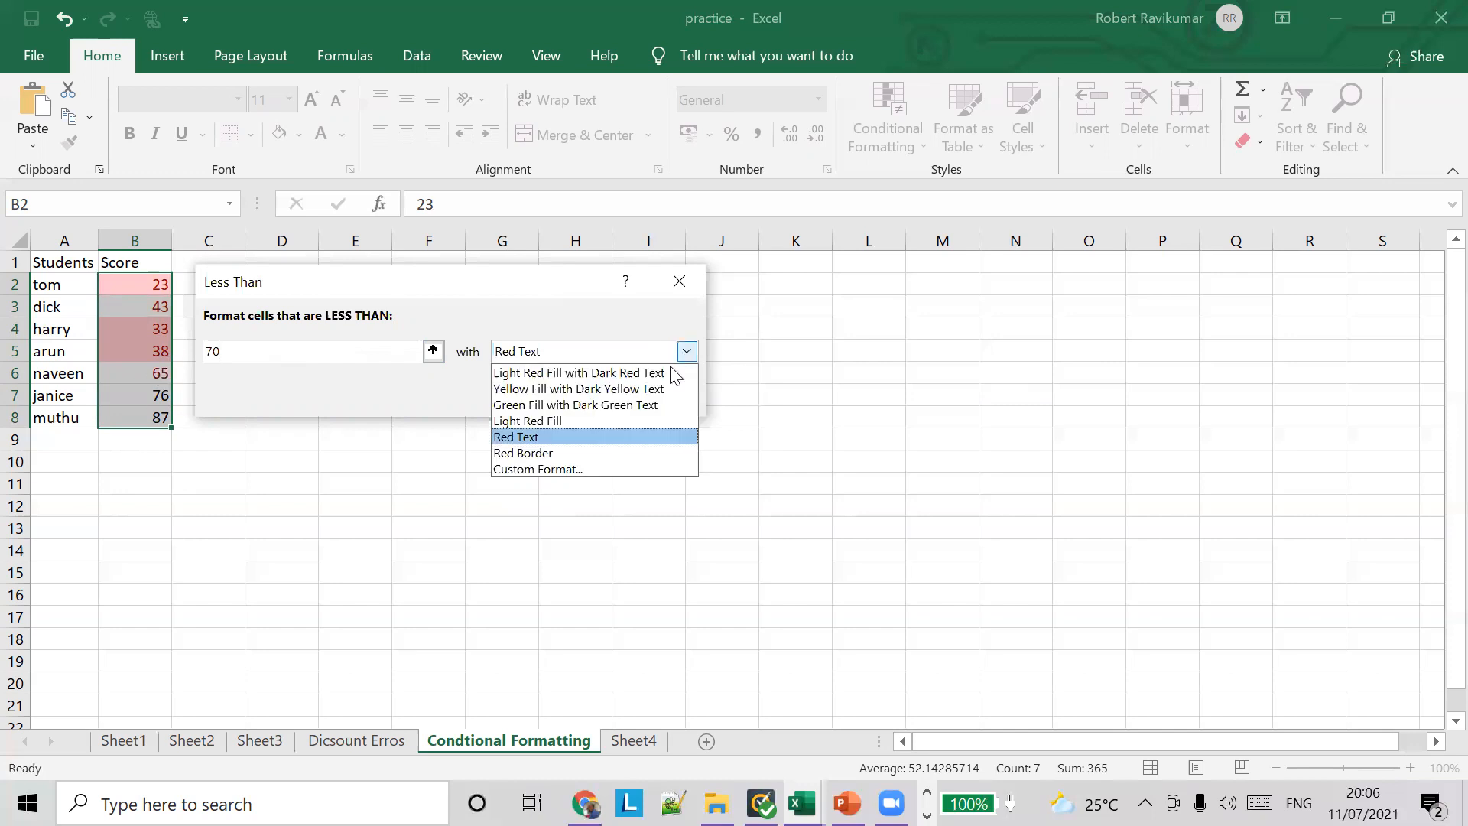
left_click(569, 370)
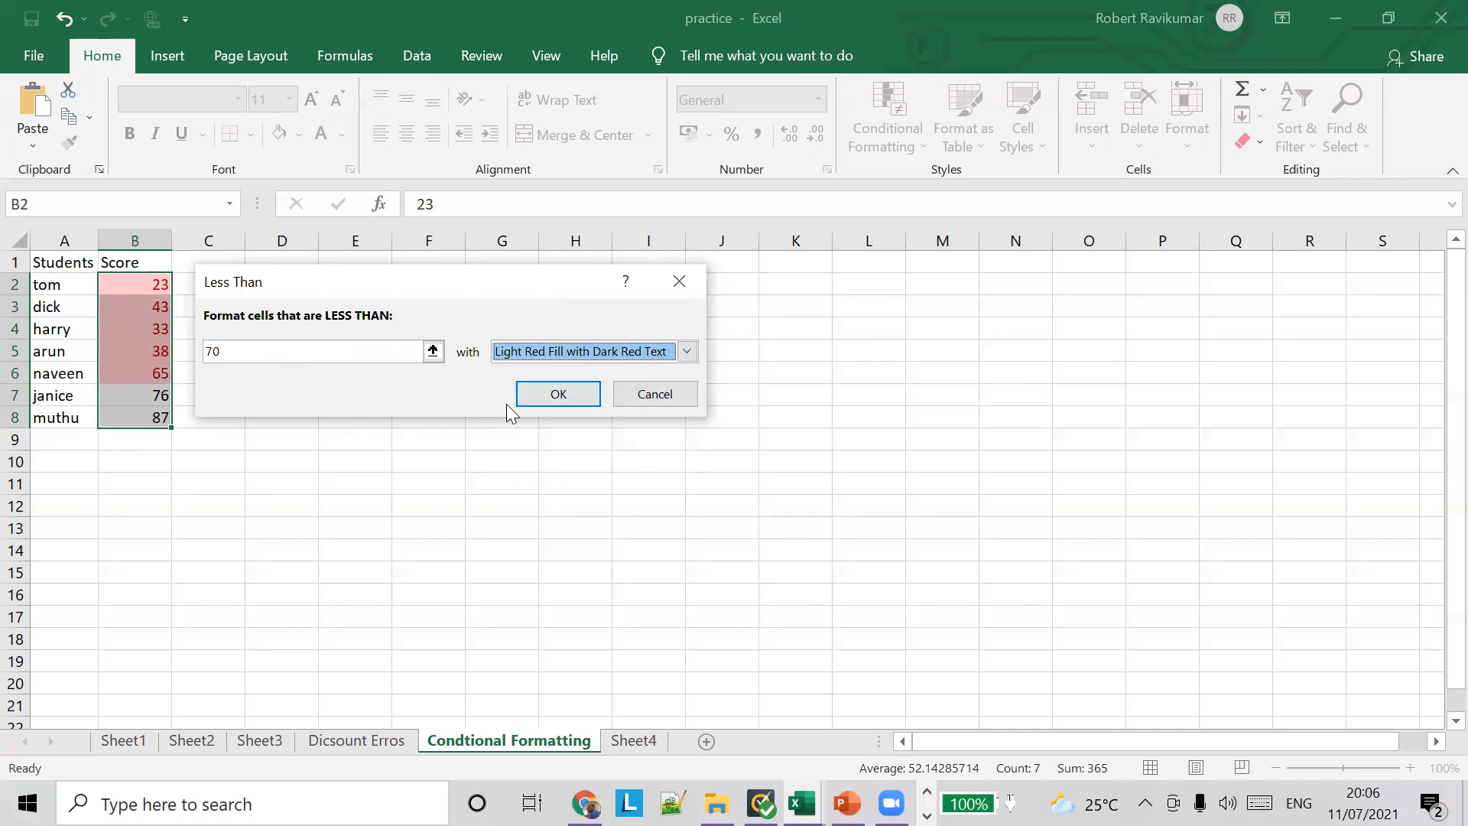
left_click(540, 391)
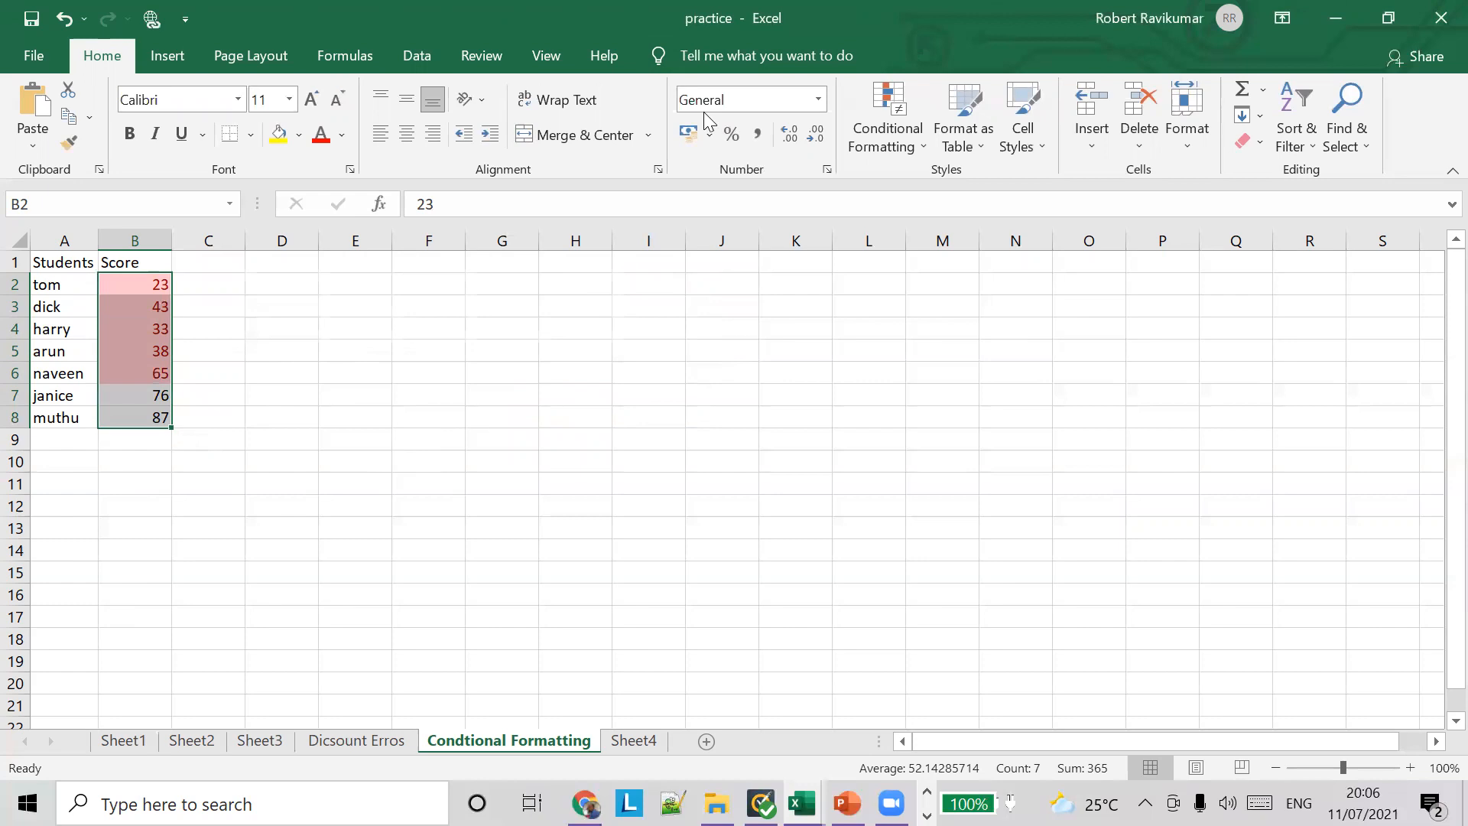
Step: Switch to the PowerPoint lesson deck, view the Conditional Formatting slide, and present the Home Work slide full screen
key("alt+Tab")
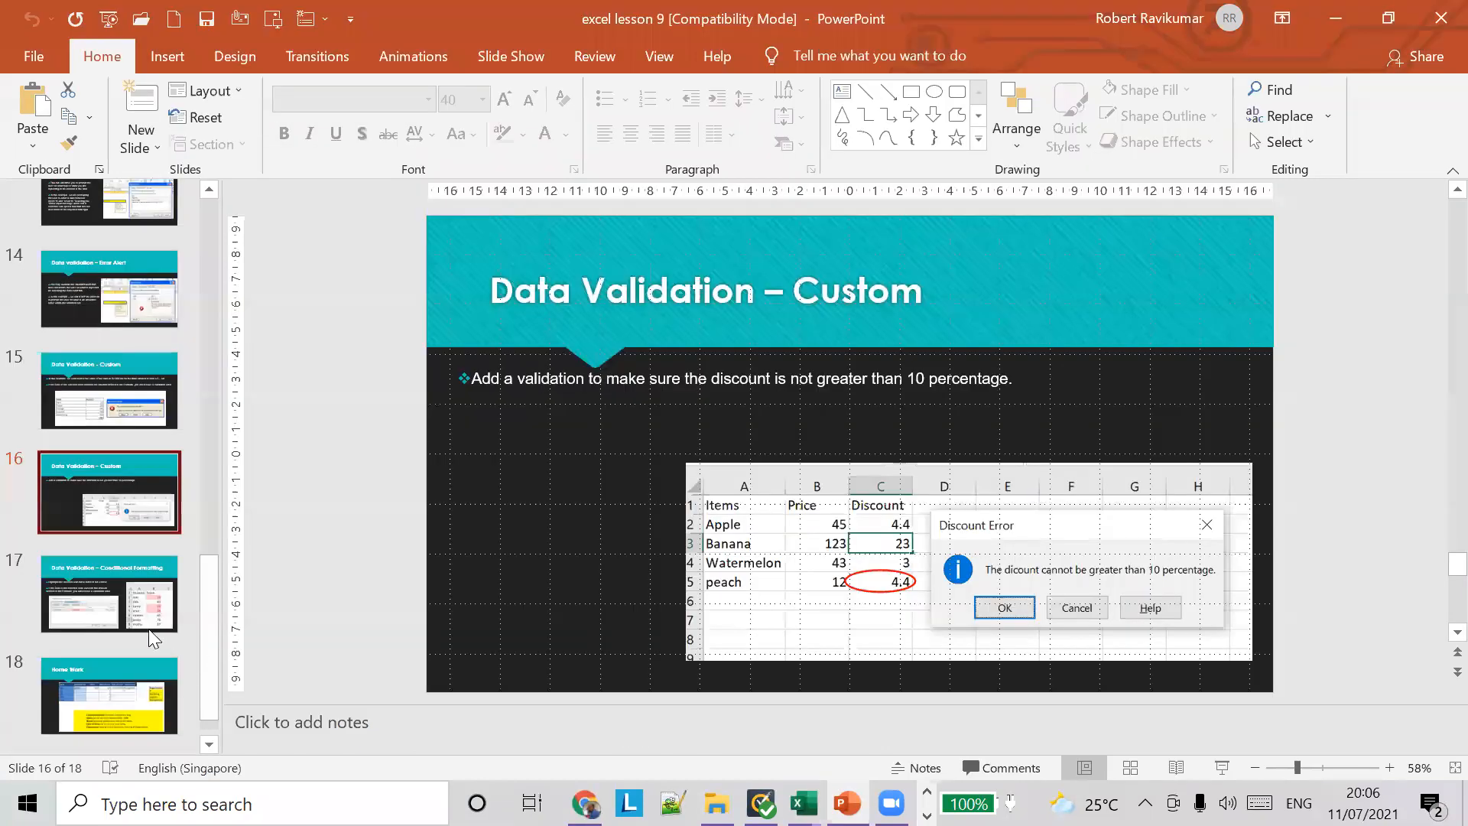
left_click(95, 591)
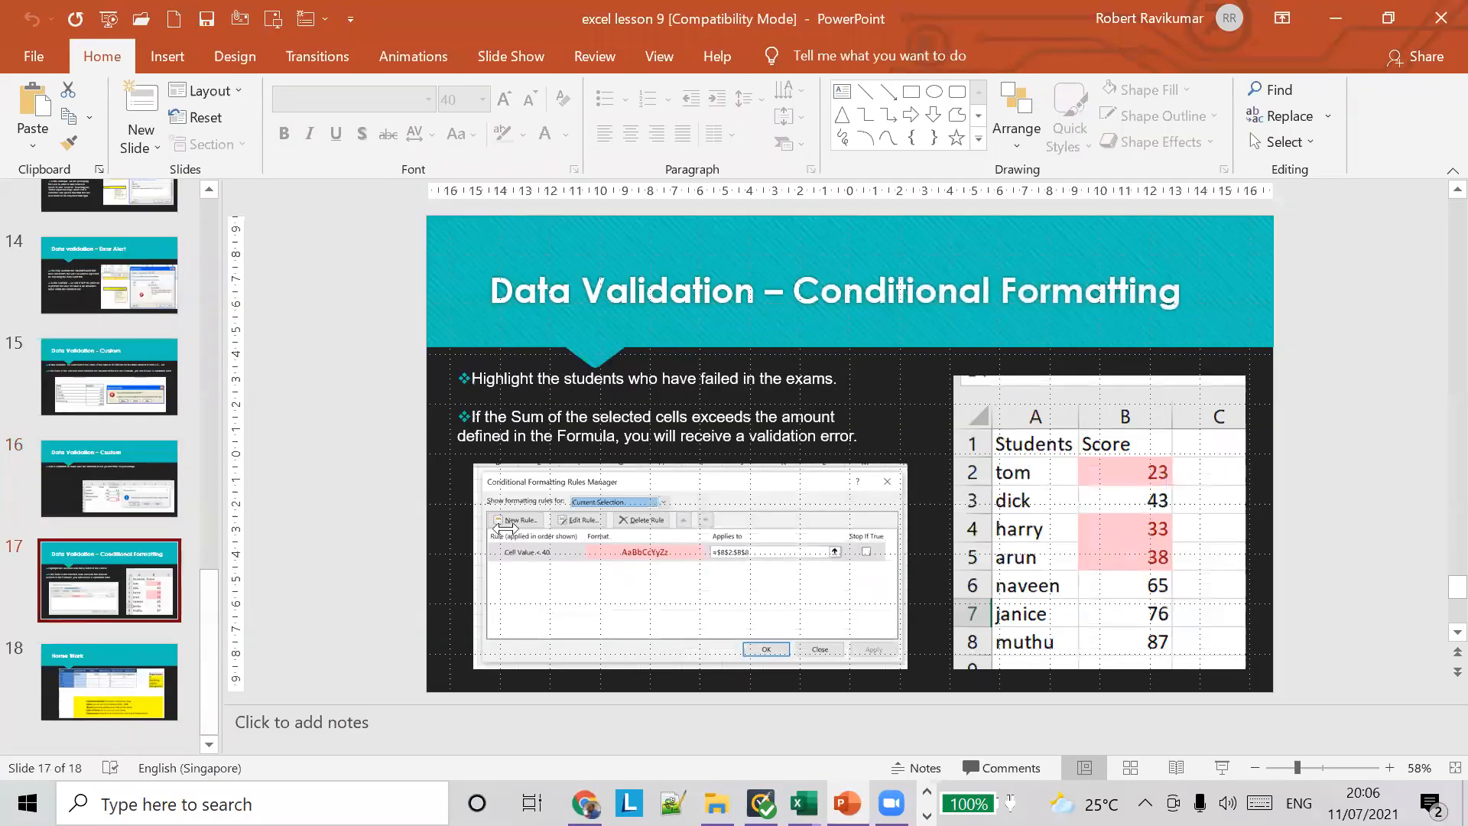
left_click(115, 665)
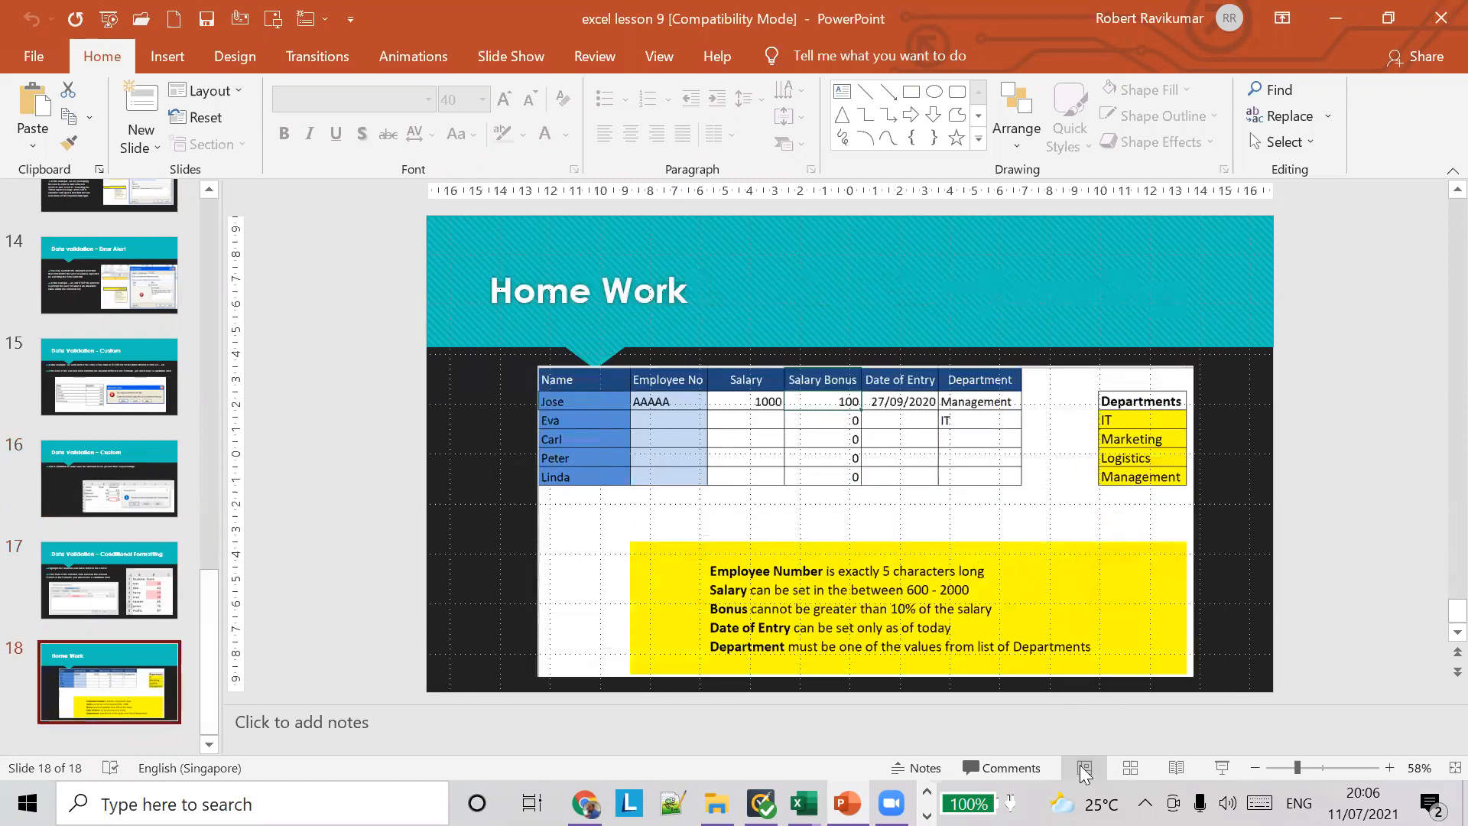
left_click(1221, 767)
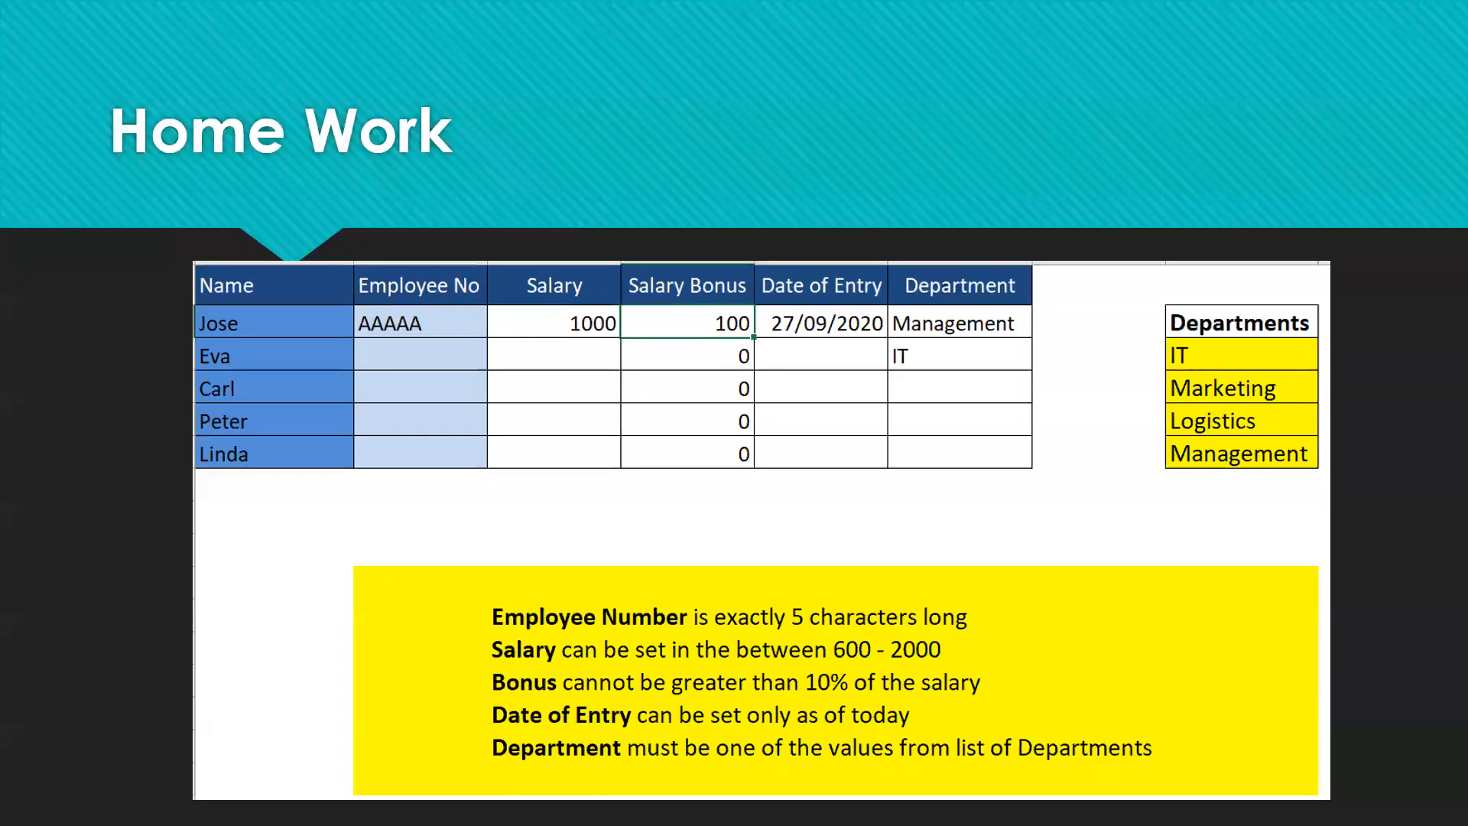